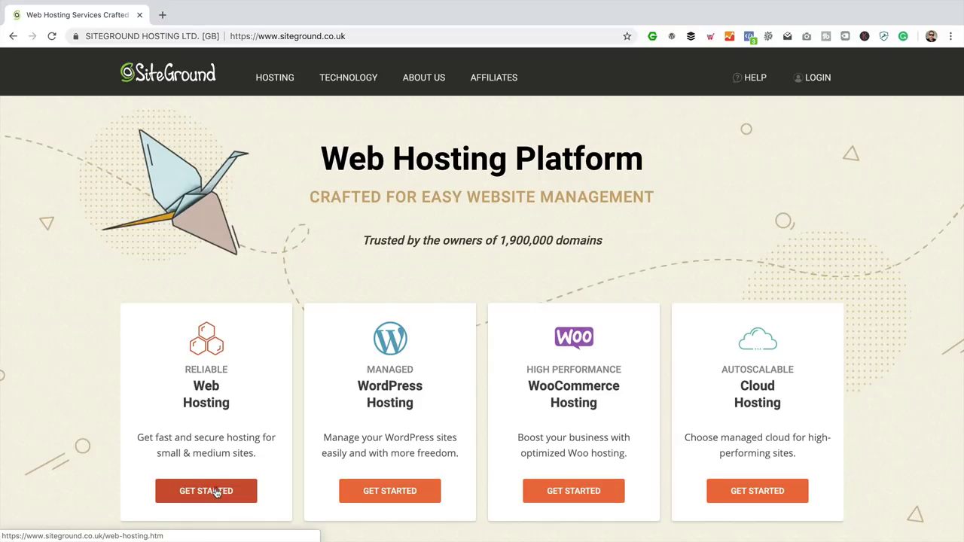
# Open SiteGround's Web Hosting plans and order the GrowBig plan at £4.95/mo
pyautogui.click(216, 491)
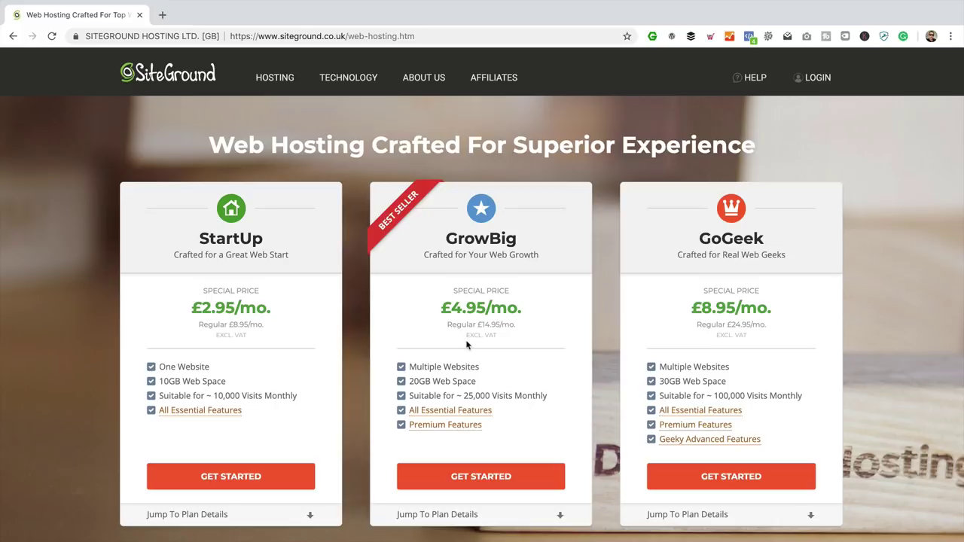
pyautogui.moveTo(536, 308); pyautogui.dragTo(411, 306)
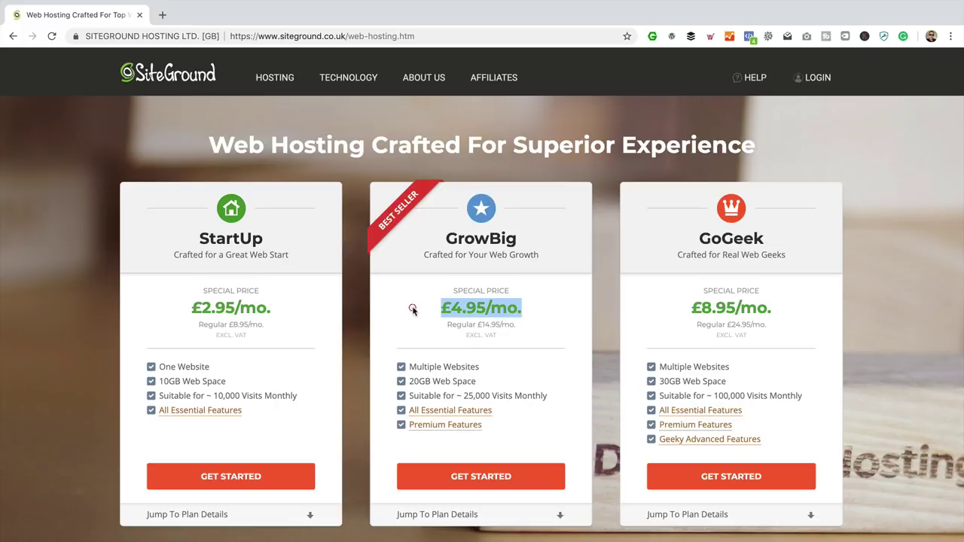
pyautogui.click(414, 307)
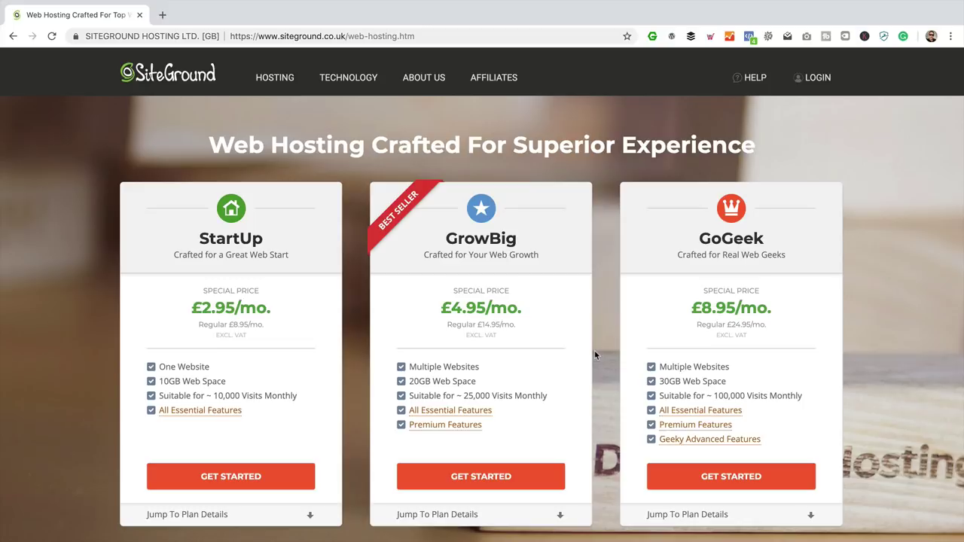
pyautogui.click(508, 487)
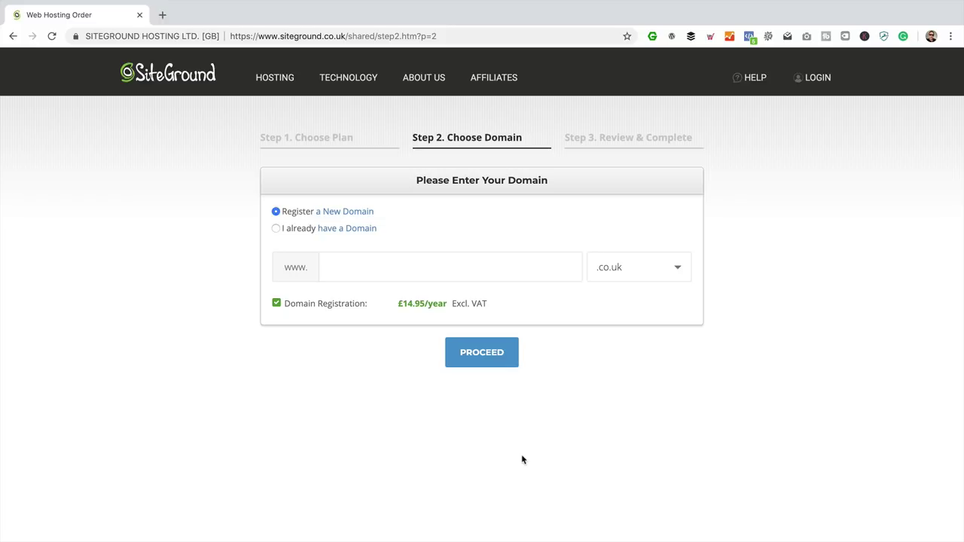
# Register mynewdomainname as a new domain with the .com extension at £11.95/year
pyautogui.click(676, 268)
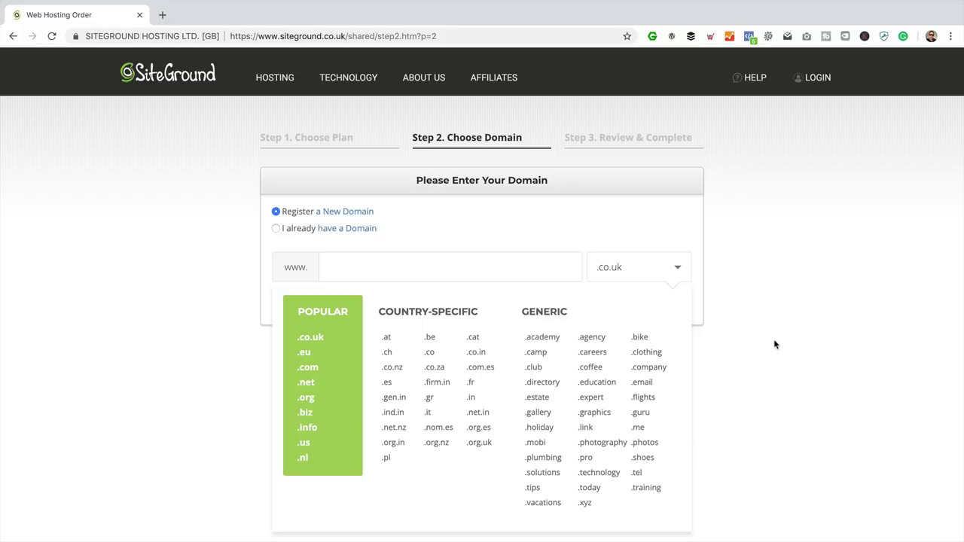
pyautogui.click(761, 320)
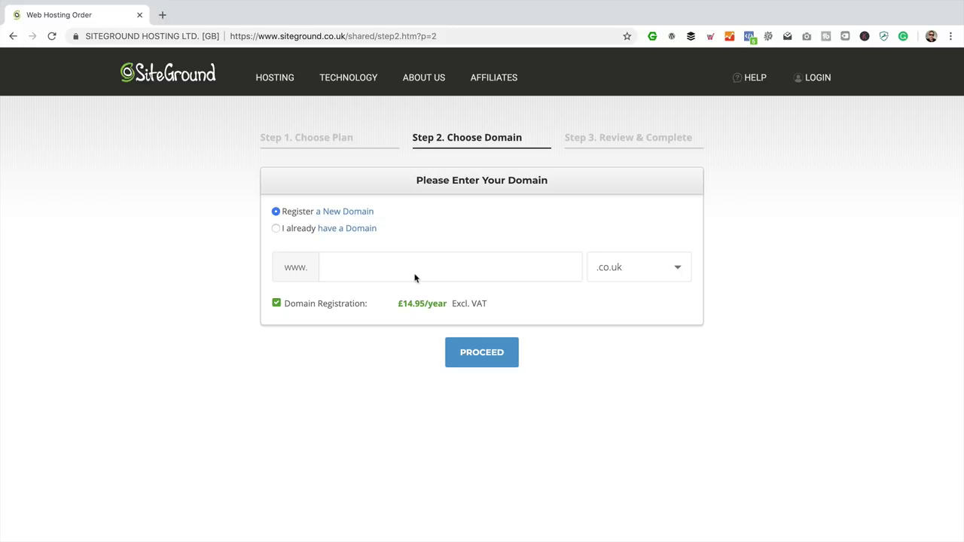
pyautogui.moveTo(501, 303); pyautogui.dragTo(367, 303)
pyautogui.click(447, 294)
pyautogui.write('mynewdomainname')
pyautogui.click(680, 265)
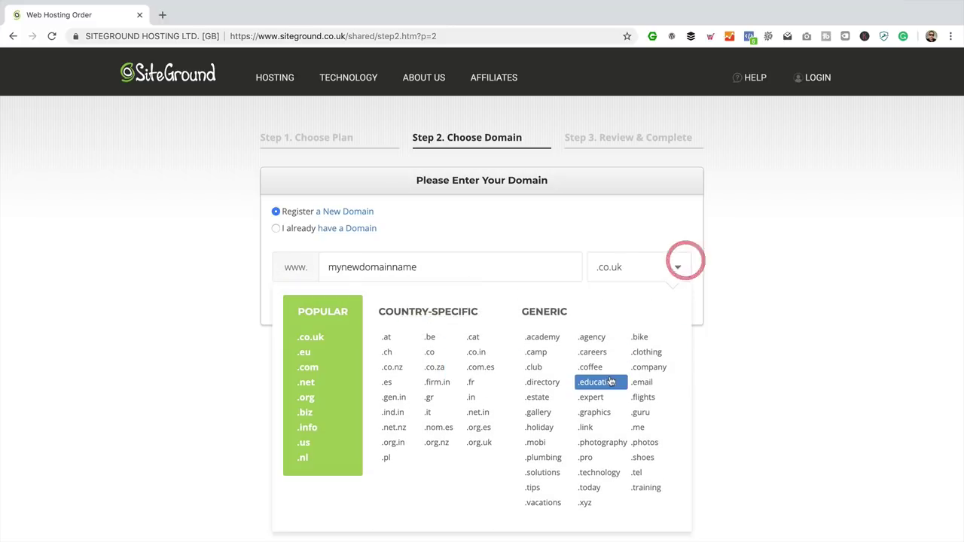
pyautogui.scroll(-1, 288, 368)
pyautogui.click(334, 367)
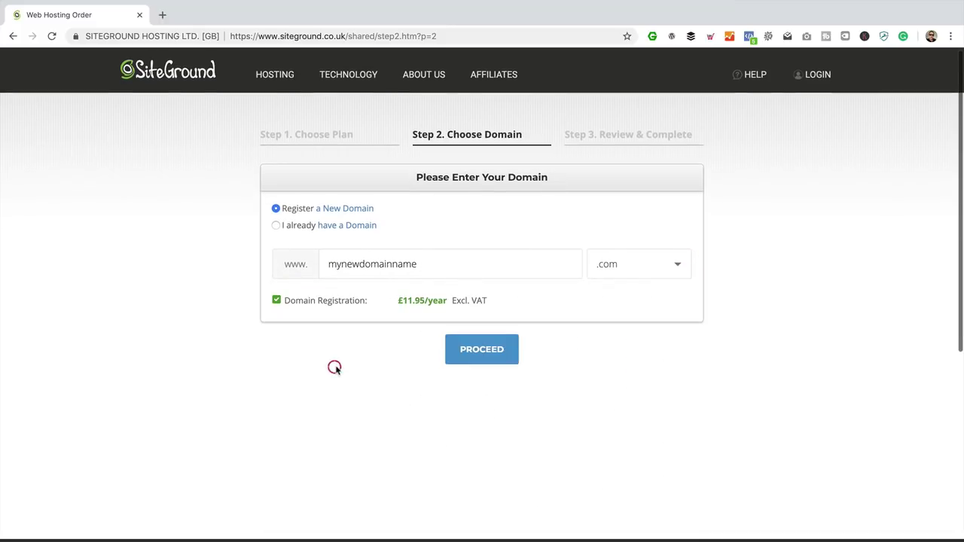
pyautogui.scroll(-1, 497, 333)
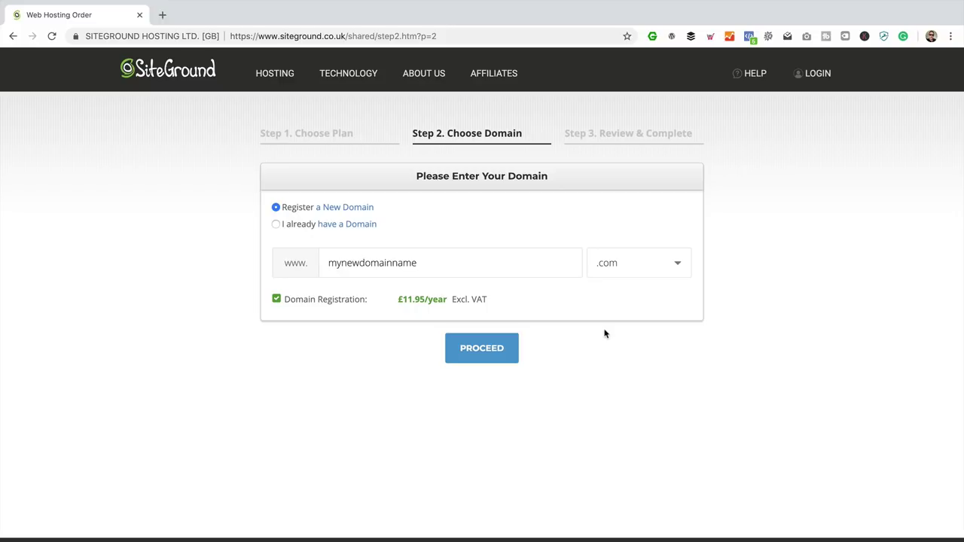
# Switch to the already-owned domain bestroofbox.com and proceed to Review & Complete
pyautogui.click(276, 225)
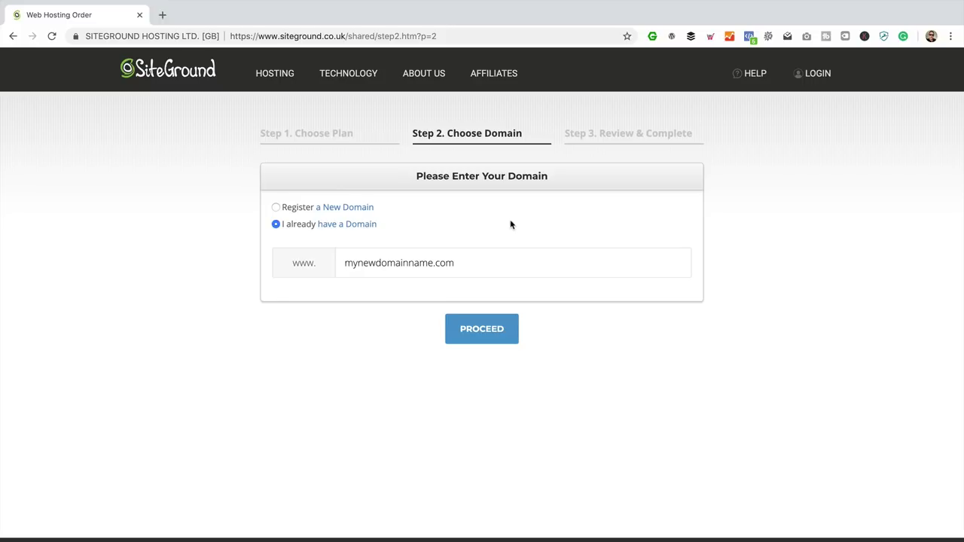
pyautogui.moveTo(479, 263); pyautogui.dragTo(320, 262)
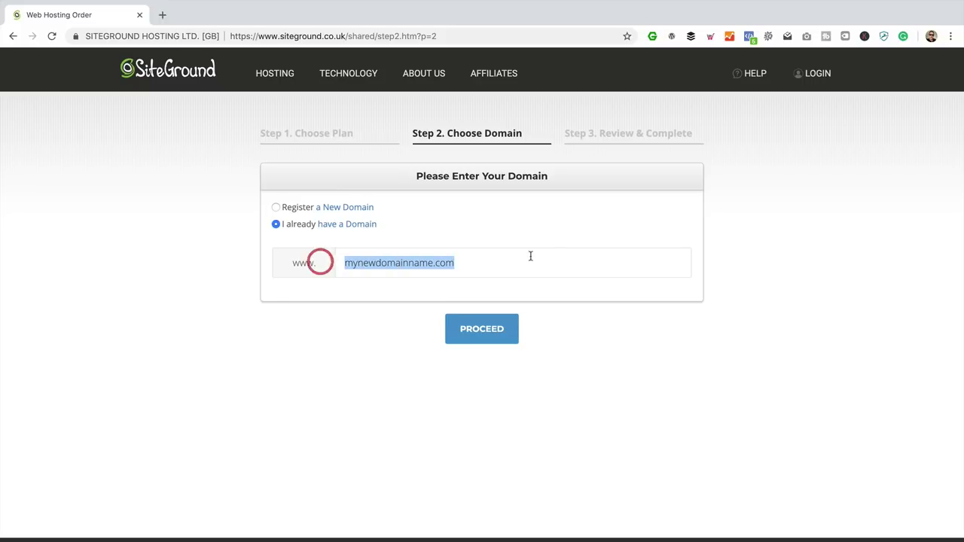
pyautogui.press('BackSpace')
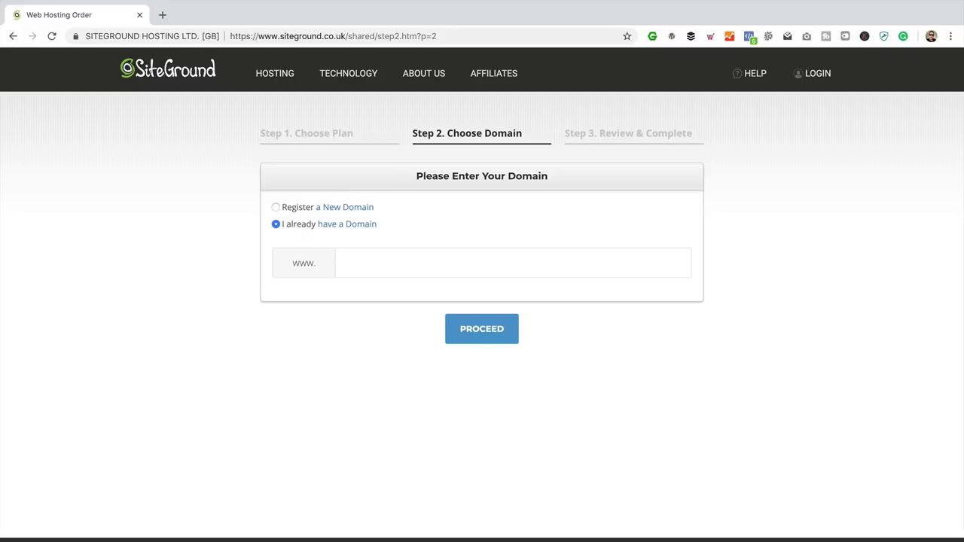
pyautogui.write('bestr')
pyautogui.write('oofbox.com')
pyautogui.click(467, 329)
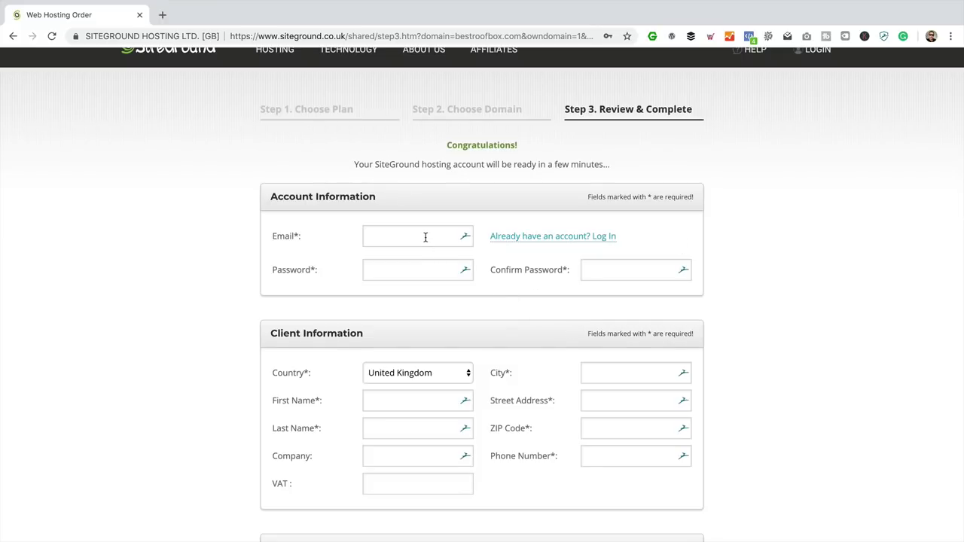
pyautogui.scroll(-1, 537, 289)
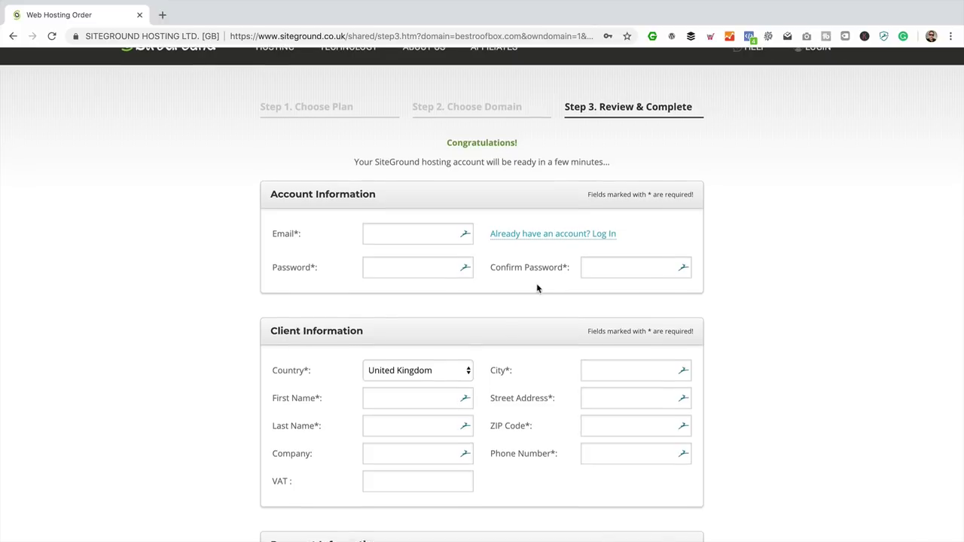
pyautogui.scroll(-1, 537, 288)
pyautogui.scroll(-3, 537, 288)
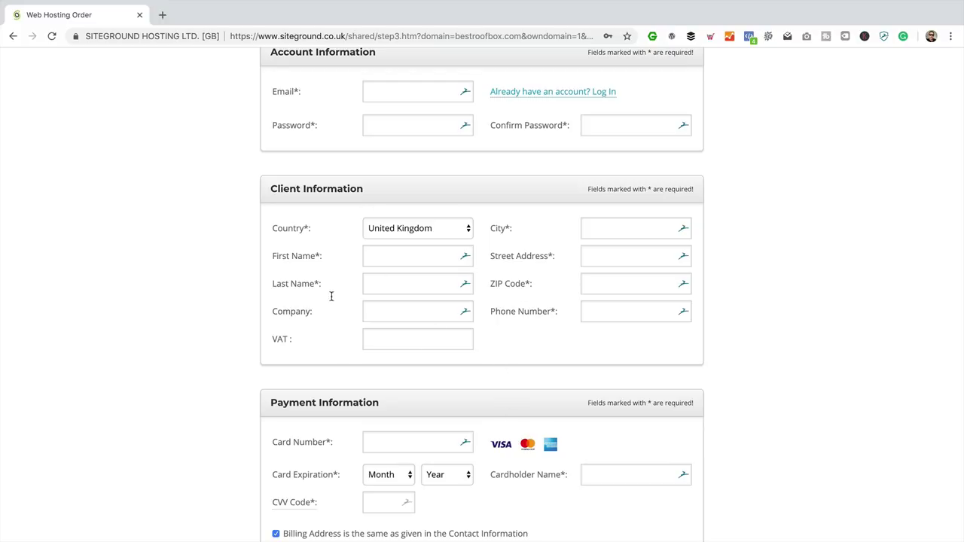
pyautogui.scroll(-1, 538, 340)
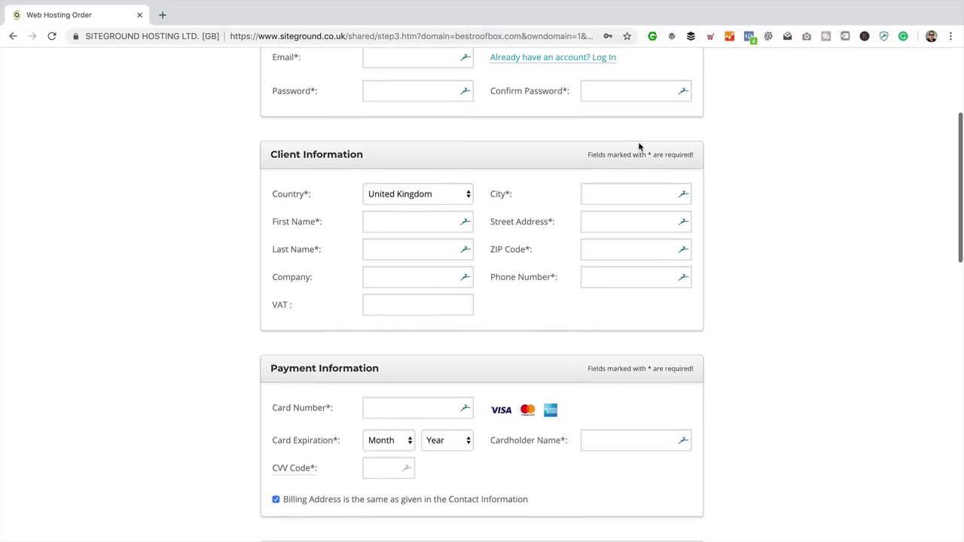
pyautogui.scroll(-2, 533, 349)
pyautogui.scroll(-2, 475, 314)
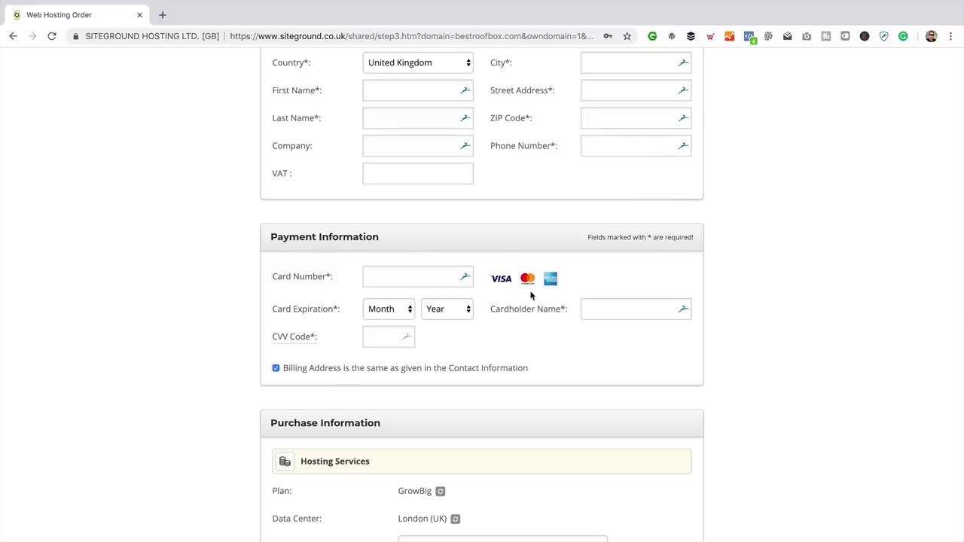
pyautogui.scroll(-4, 535, 291)
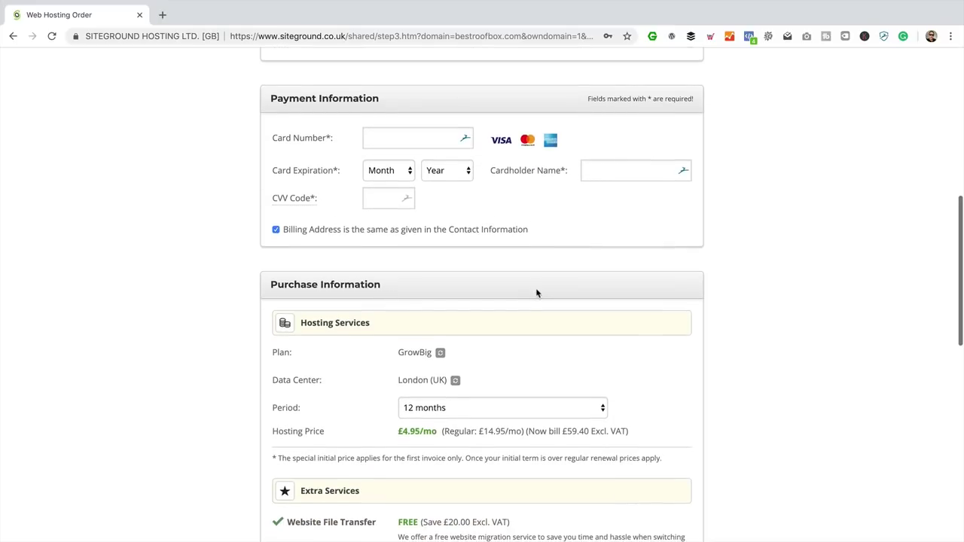
pyautogui.scroll(-1, 535, 291)
pyautogui.scroll(-1, 536, 292)
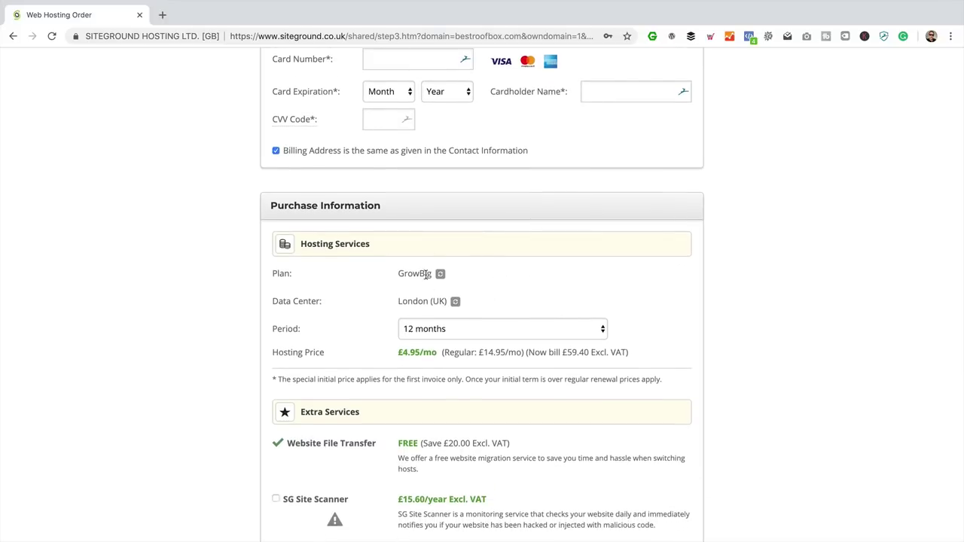
pyautogui.scroll(-1, 381, 300)
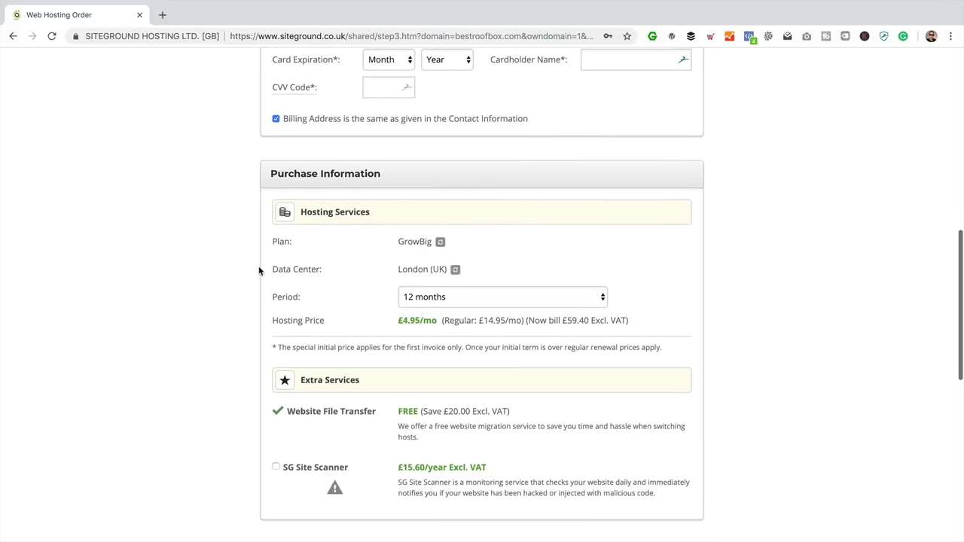
# Set the data center to Chicago (USA), leaving the hosting period at 12 months (£59.40)
pyautogui.click(454, 269)
pyautogui.click(472, 271)
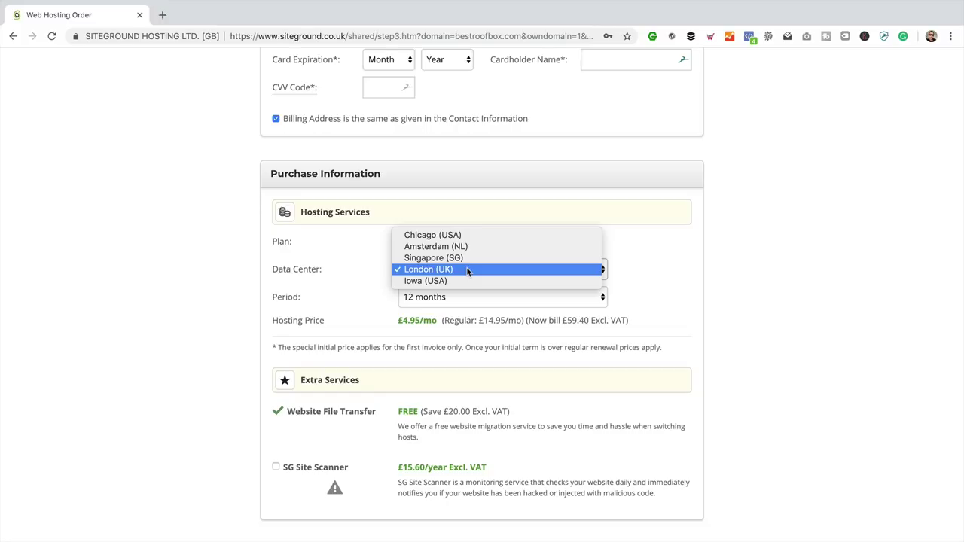
pyautogui.click(470, 236)
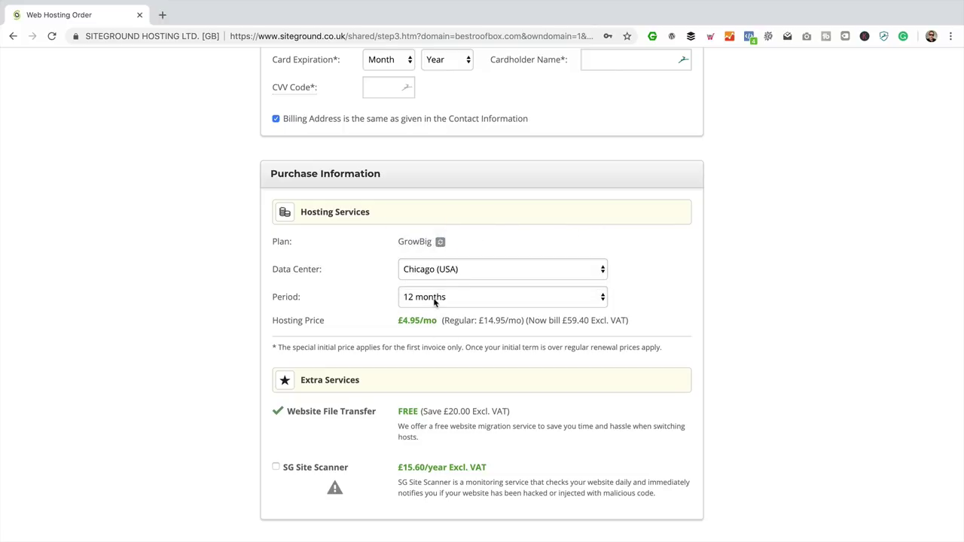
pyautogui.click(510, 296)
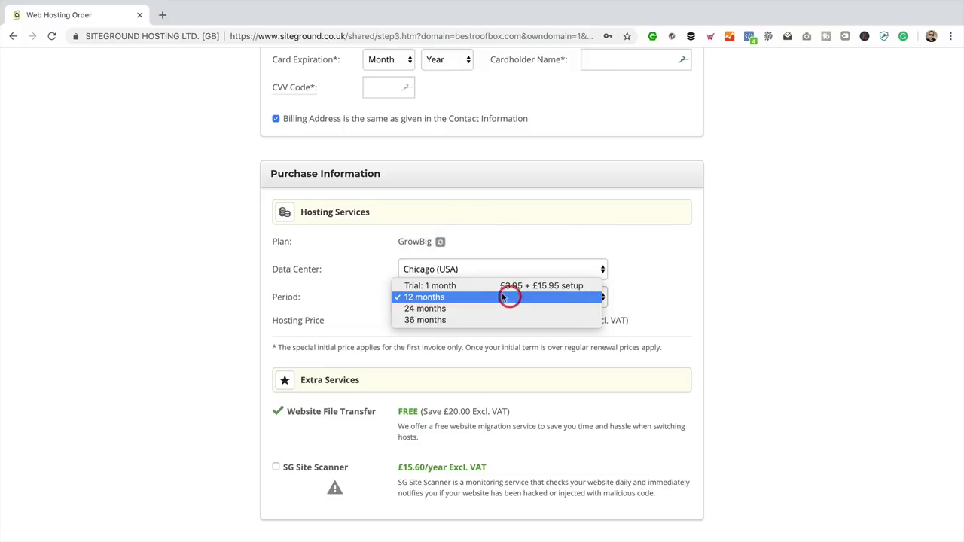
pyautogui.click(488, 322)
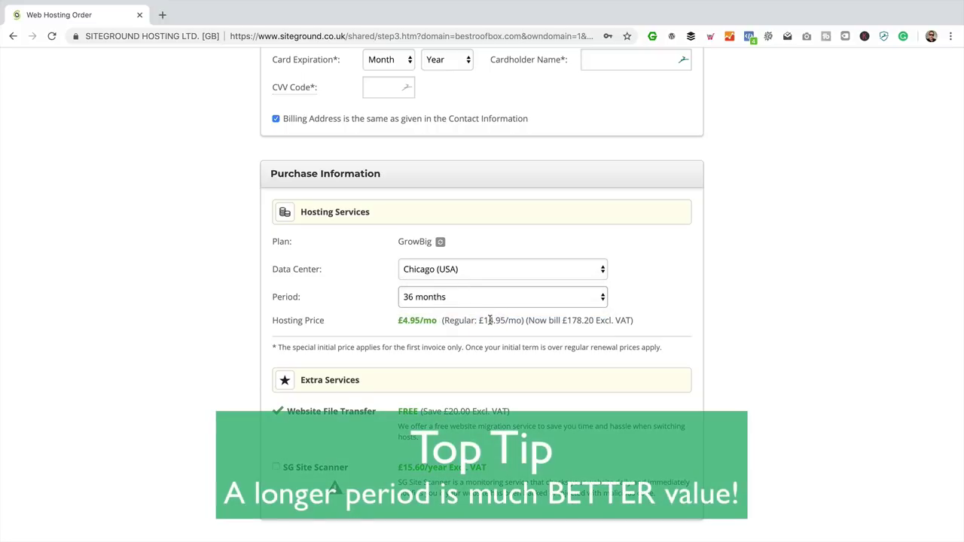
pyautogui.click(518, 296)
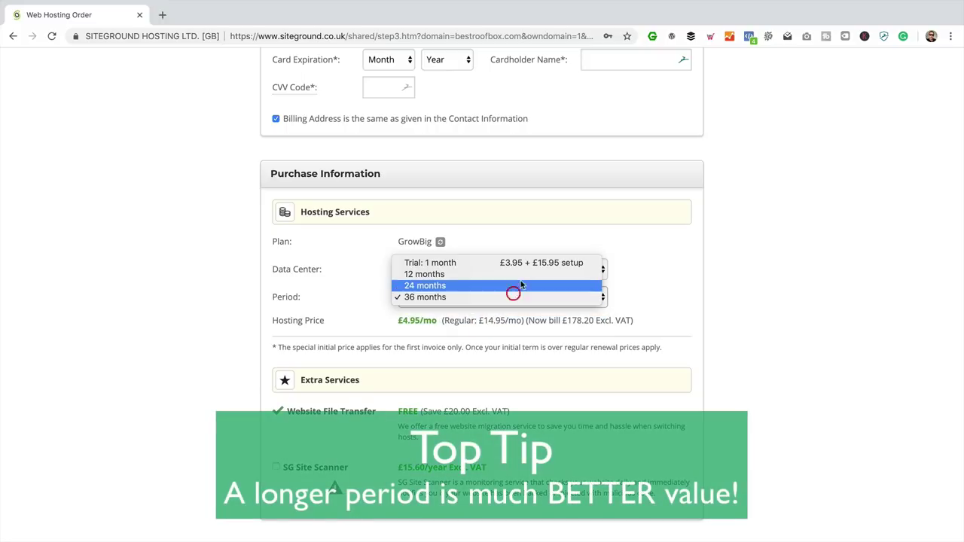
pyautogui.click(524, 276)
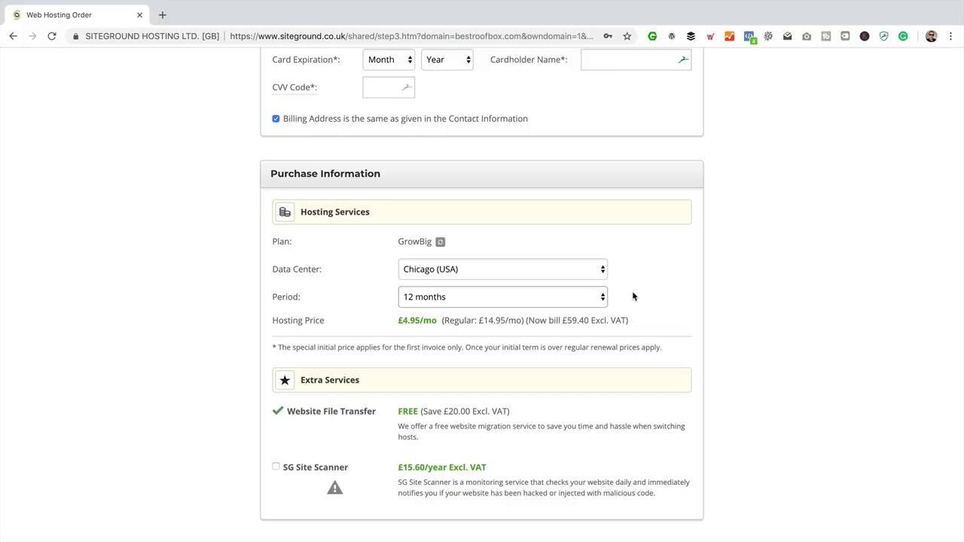
pyautogui.click(574, 297)
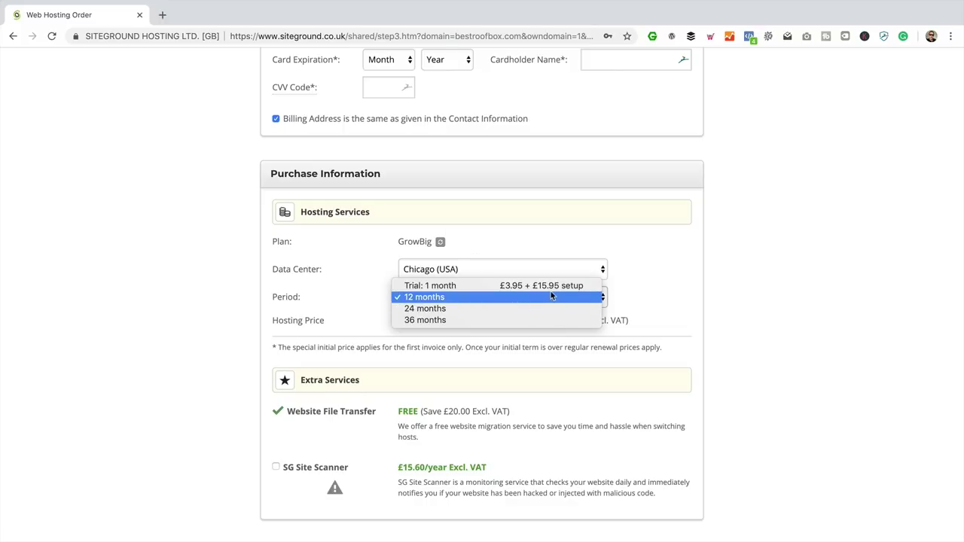
pyautogui.click(639, 299)
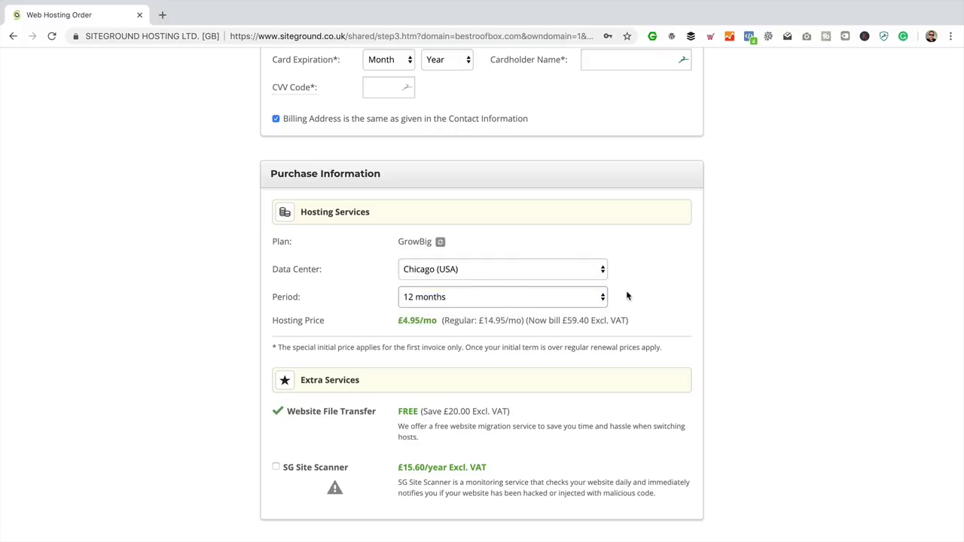
# Agree to the SiteGround Terms of Service below the 71.28 GBP order summary
pyautogui.scroll(-3, 627, 296)
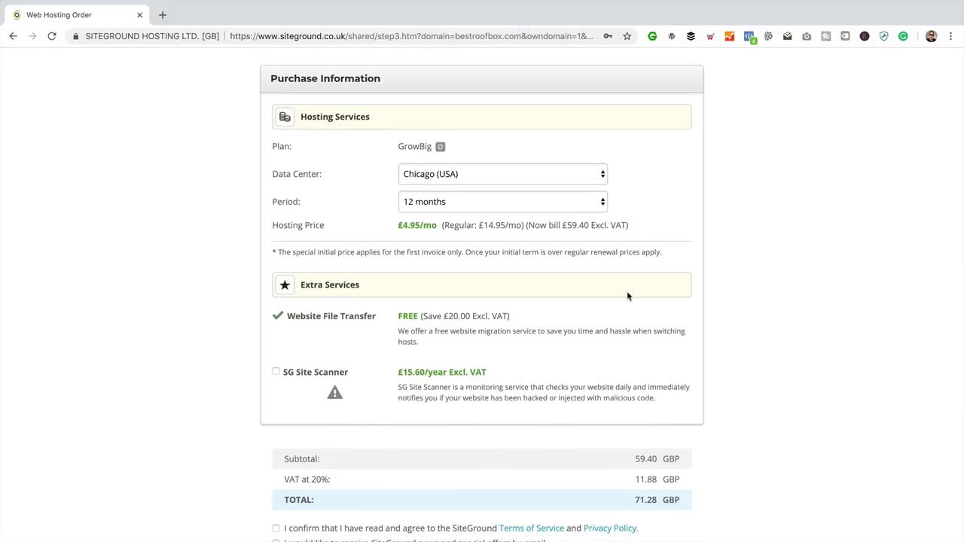
pyautogui.scroll(-1, 628, 296)
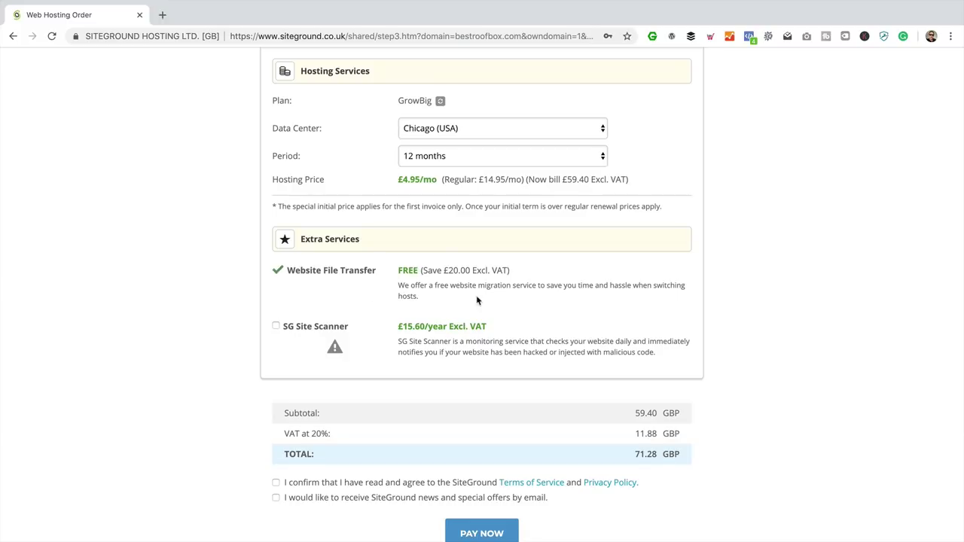
pyautogui.scroll(-1, 477, 299)
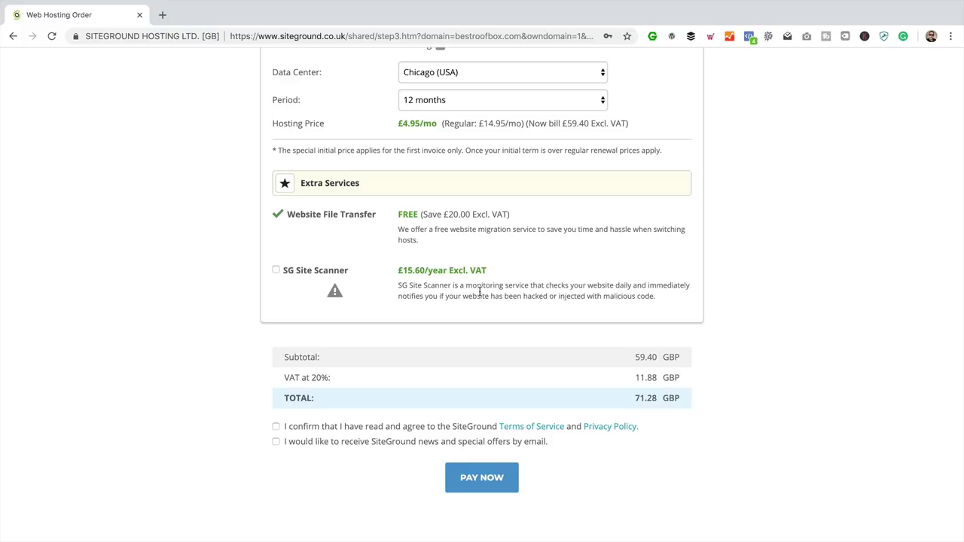
pyautogui.scroll(-1, 301, 388)
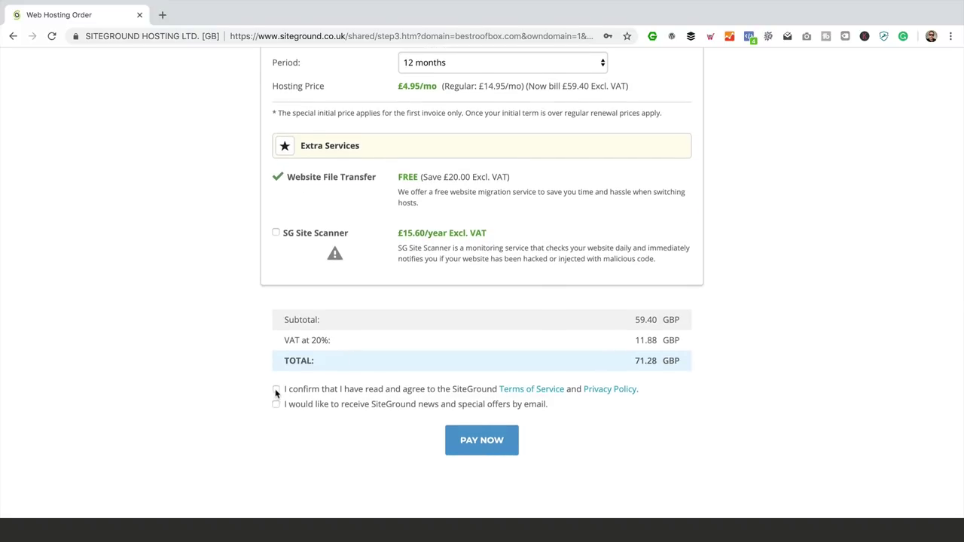
pyautogui.click(275, 389)
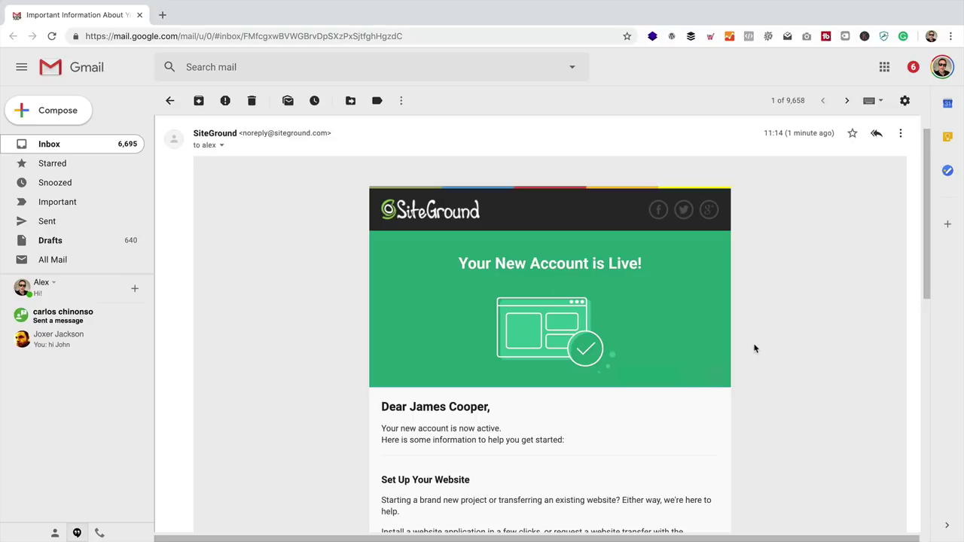
pyautogui.scroll(-1, 776, 276)
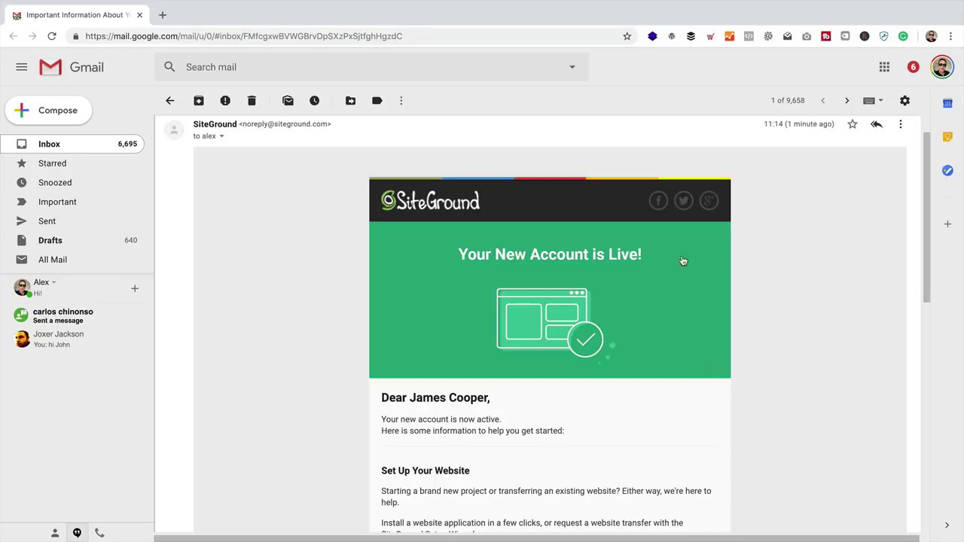
pyautogui.scroll(-3, 624, 346)
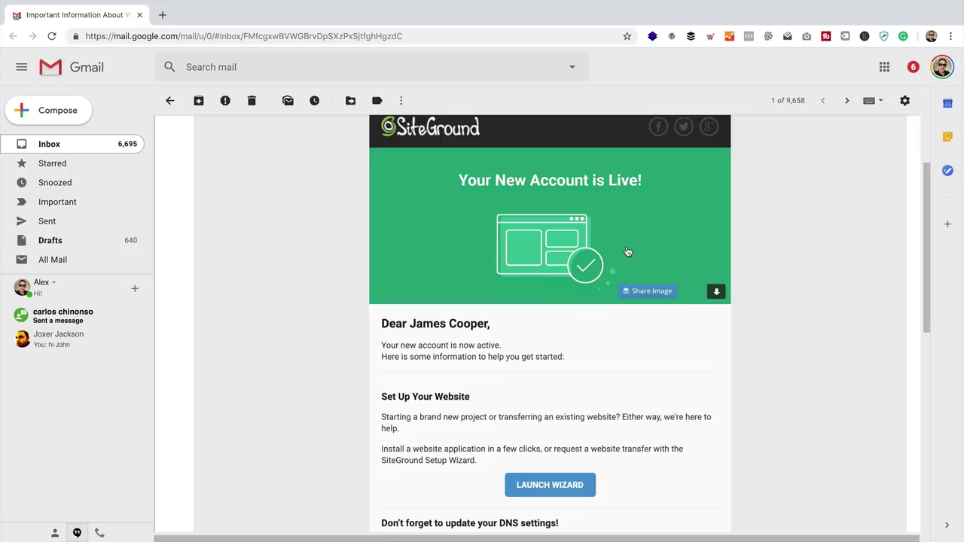
pyautogui.scroll(-3, 626, 252)
pyautogui.scroll(-4, 592, 274)
pyautogui.scroll(-5, 591, 274)
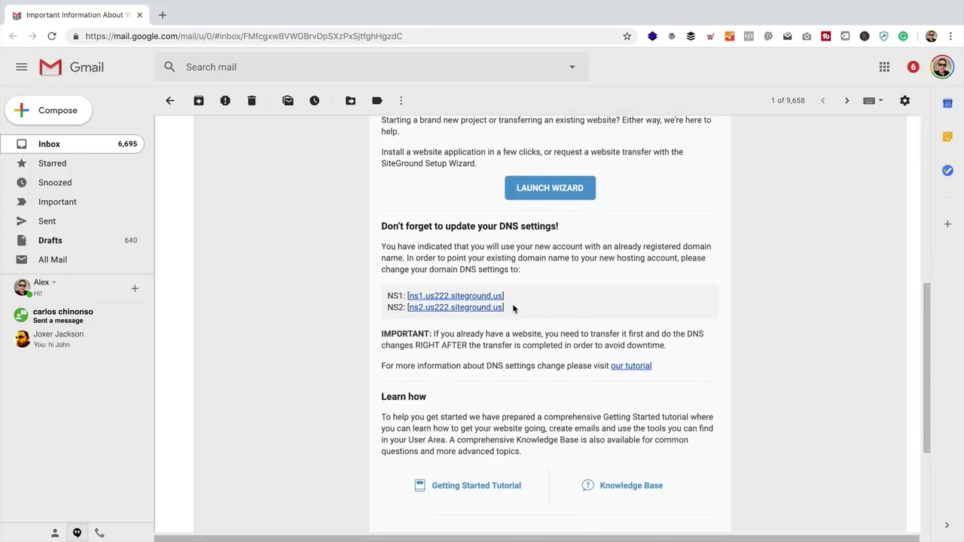
pyautogui.moveTo(512, 307); pyautogui.dragTo(387, 295)
pyautogui.click(651, 299)
pyautogui.moveTo(512, 296); pyautogui.dragTo(404, 296)
pyautogui.click(542, 288)
# Load godaddy.com in a new browser tab
pyautogui.click(127, 37)
pyautogui.click(162, 14)
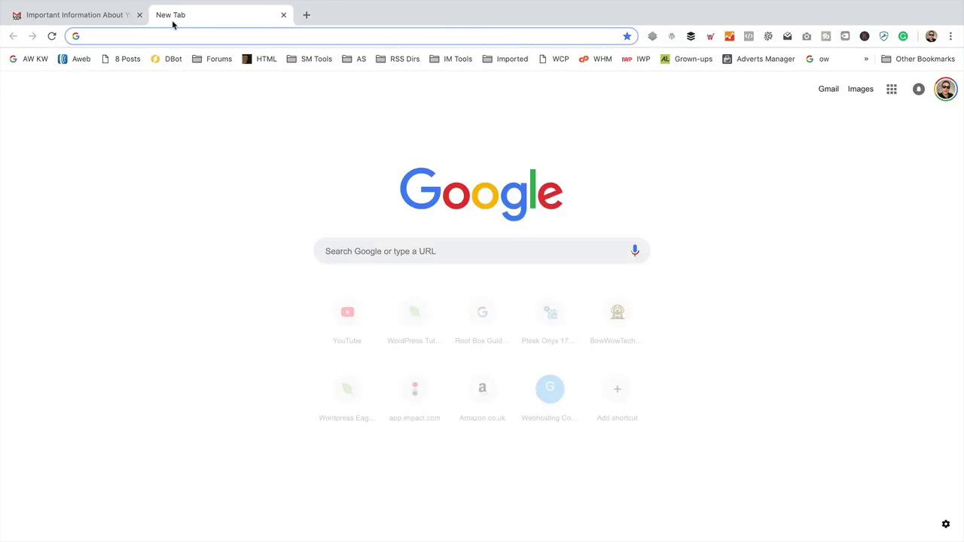
pyautogui.write('god')
pyautogui.press('Return')
# Filter My Domains to bestroofbox.com and show its action options
pyautogui.click(740, 62)
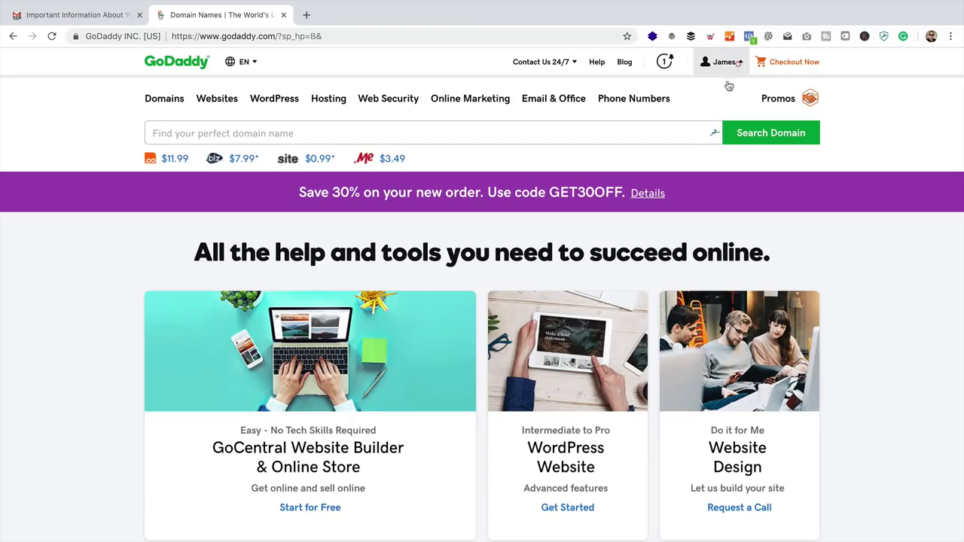
pyautogui.click(186, 168)
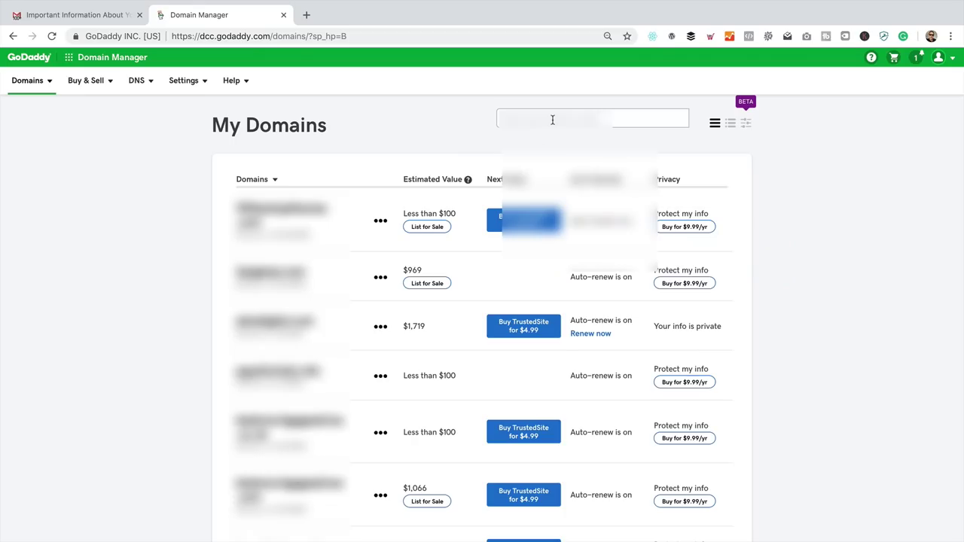
pyautogui.click(552, 120)
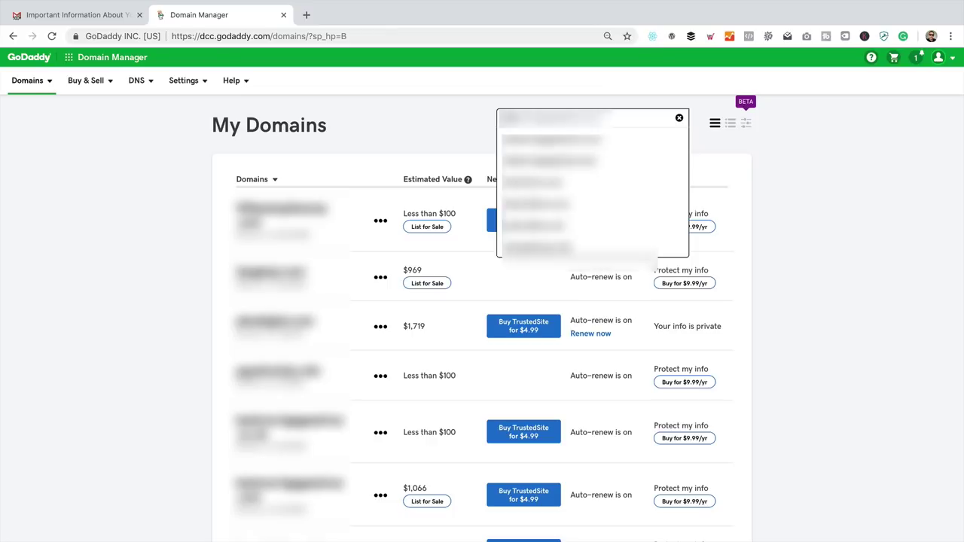
pyautogui.click(576, 163)
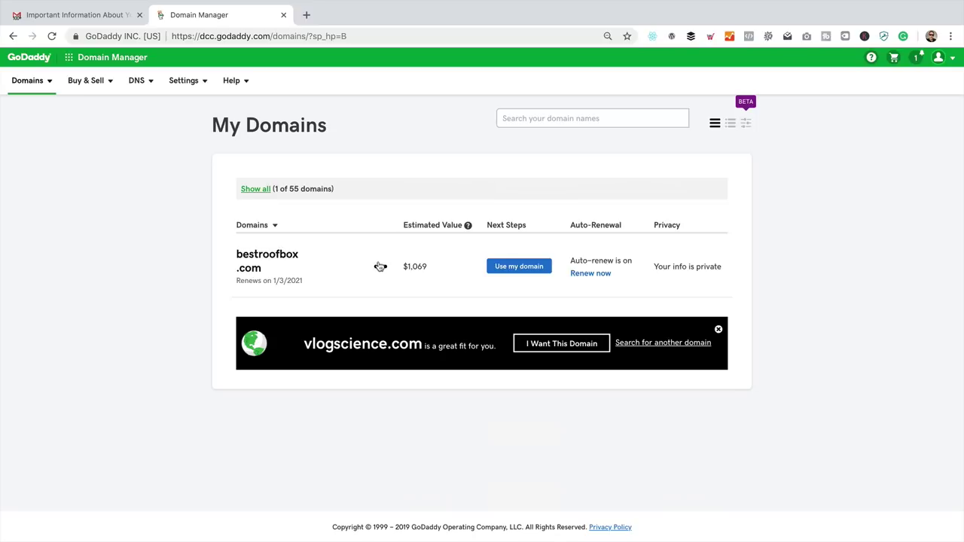
pyautogui.click(380, 267)
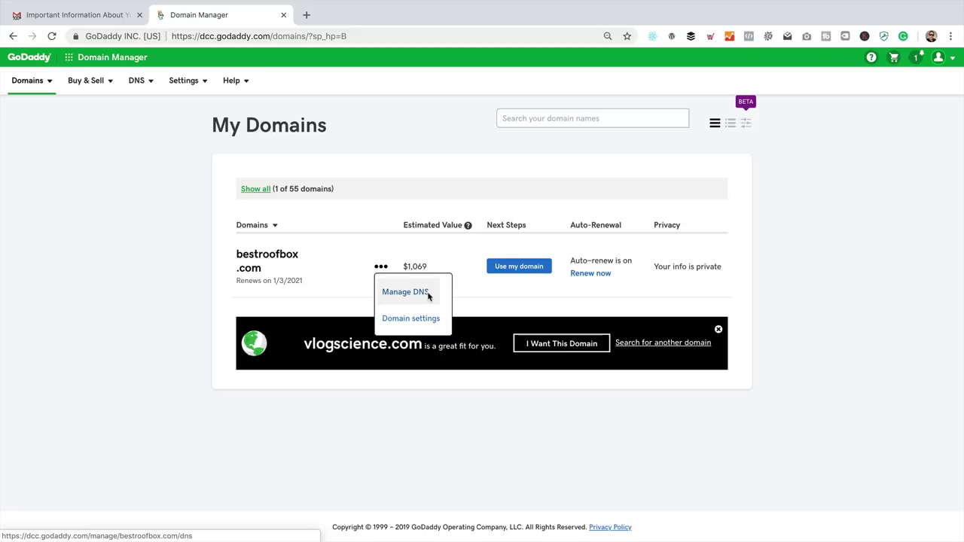
# Open DNS management for bestroofbox.com and switch its nameservers to Custom
pyautogui.click(428, 296)
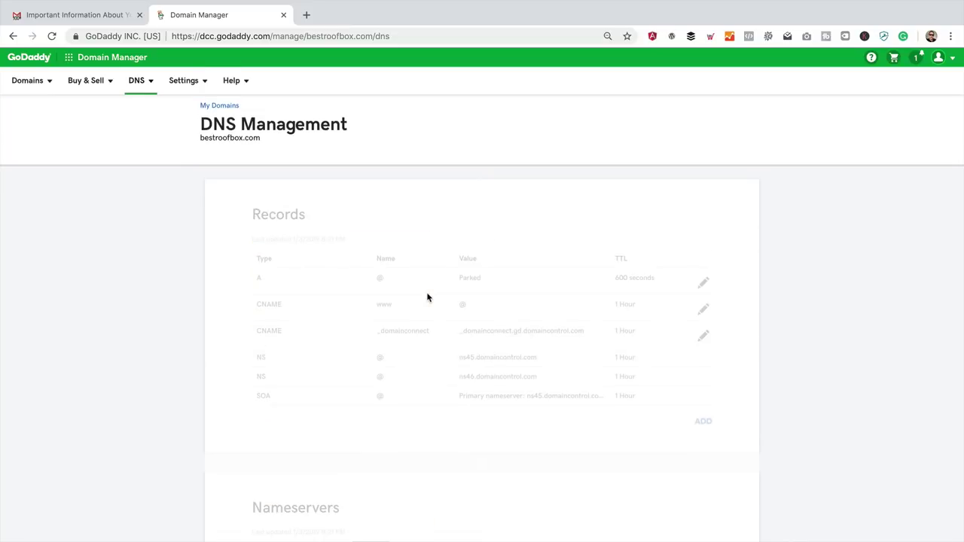
pyautogui.scroll(-5, 427, 298)
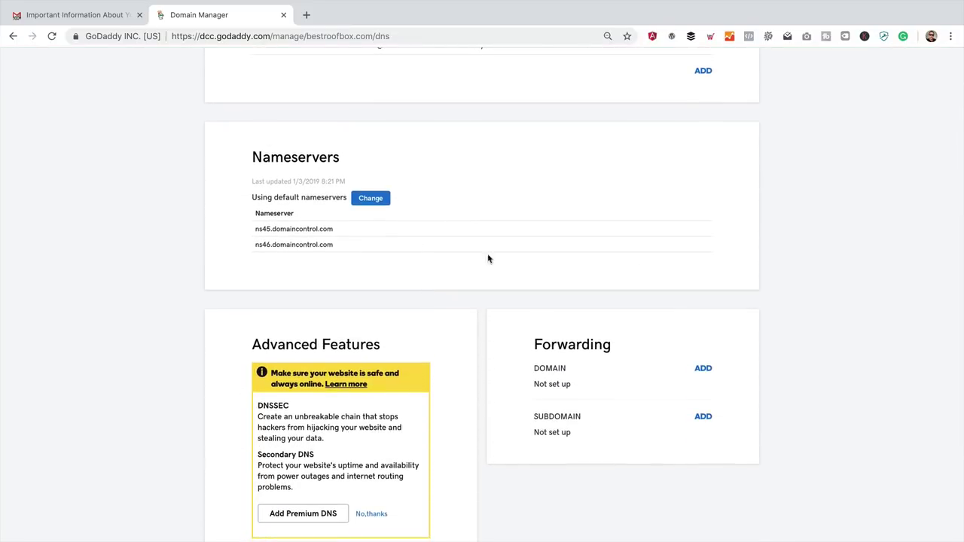
pyautogui.moveTo(337, 232); pyautogui.dragTo(230, 226)
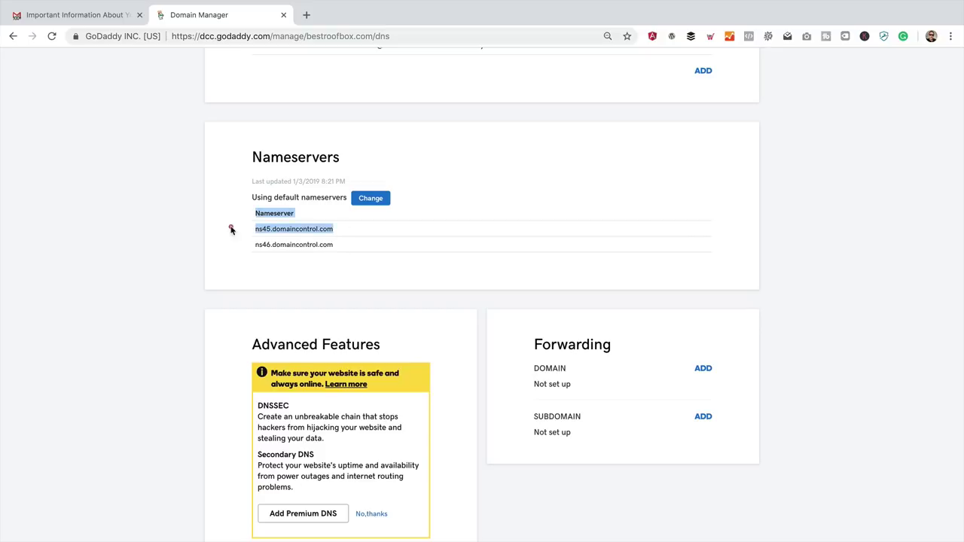
pyautogui.click(319, 226)
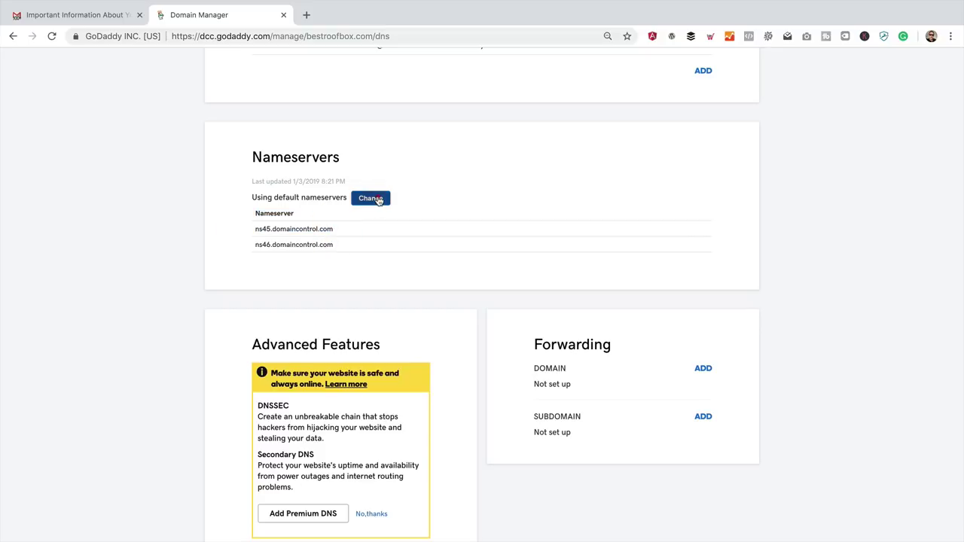
pyautogui.click(377, 198)
pyautogui.click(354, 213)
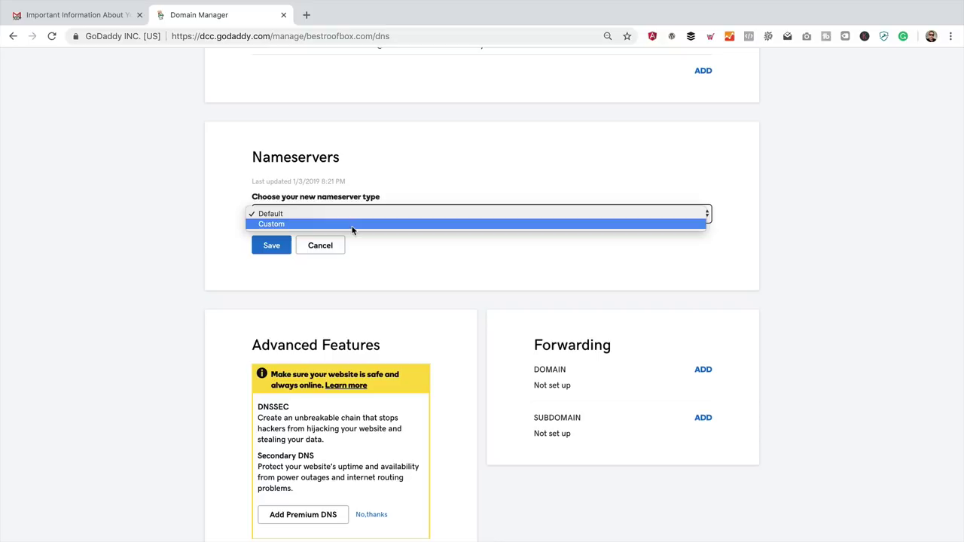
pyautogui.click(351, 226)
# Copy ns1.us222.siteground.us from the SiteGround email into the first nameserver field
pyautogui.scroll(-1, 353, 229)
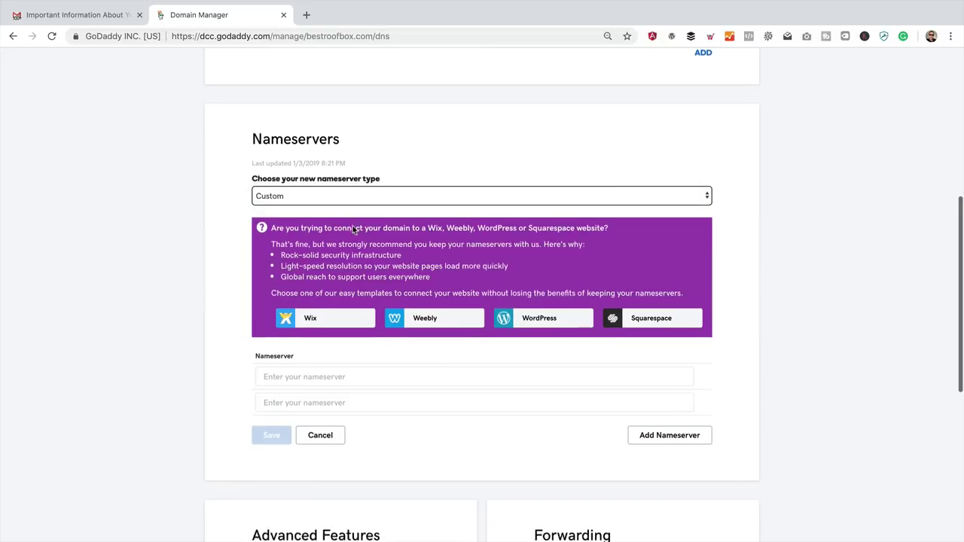
pyautogui.click(323, 355)
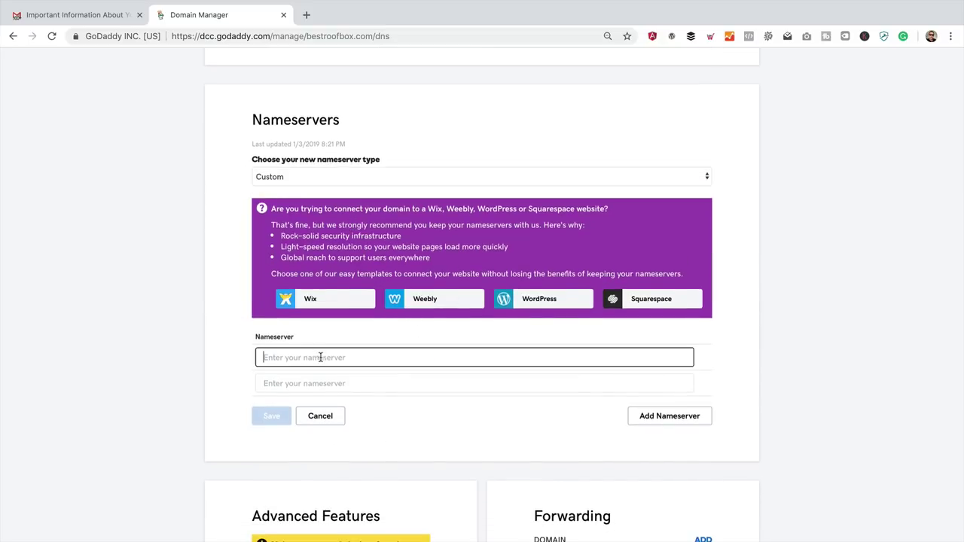
pyautogui.click(84, 15)
pyautogui.moveTo(504, 296); pyautogui.dragTo(404, 298)
pyautogui.press('super+c')
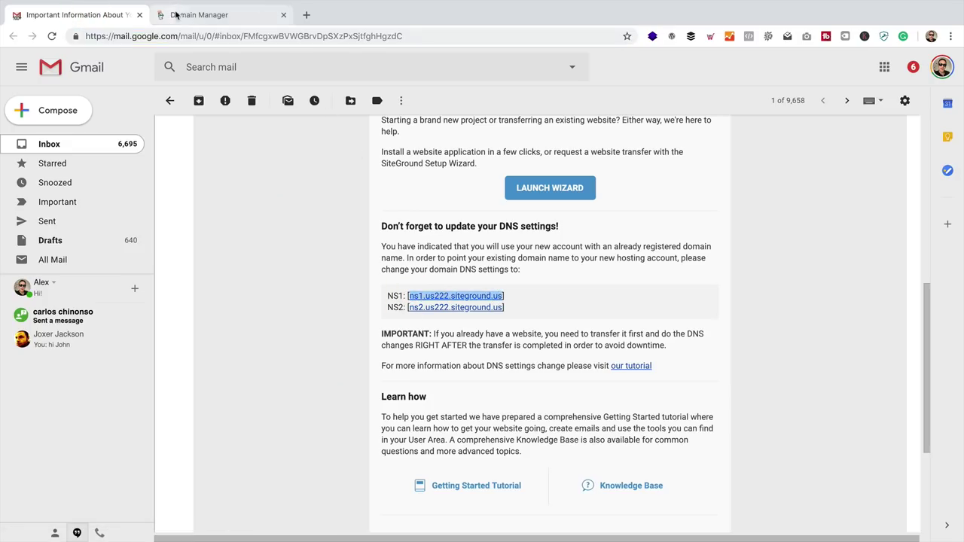
pyautogui.click(189, 15)
pyautogui.press('super+v')
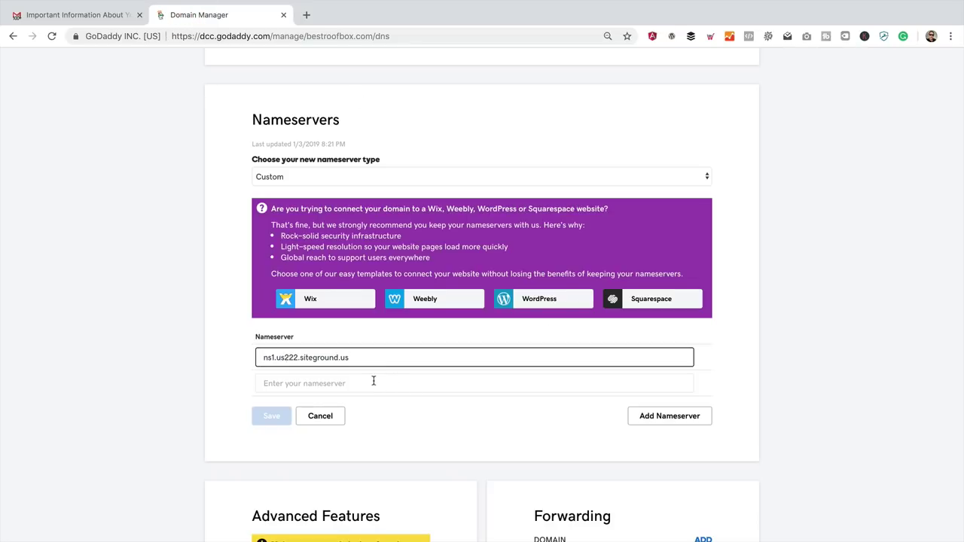
# Copy ns2.us222.siteground.us into the second nameserver field and save the nameservers
pyautogui.click(374, 383)
pyautogui.click(107, 14)
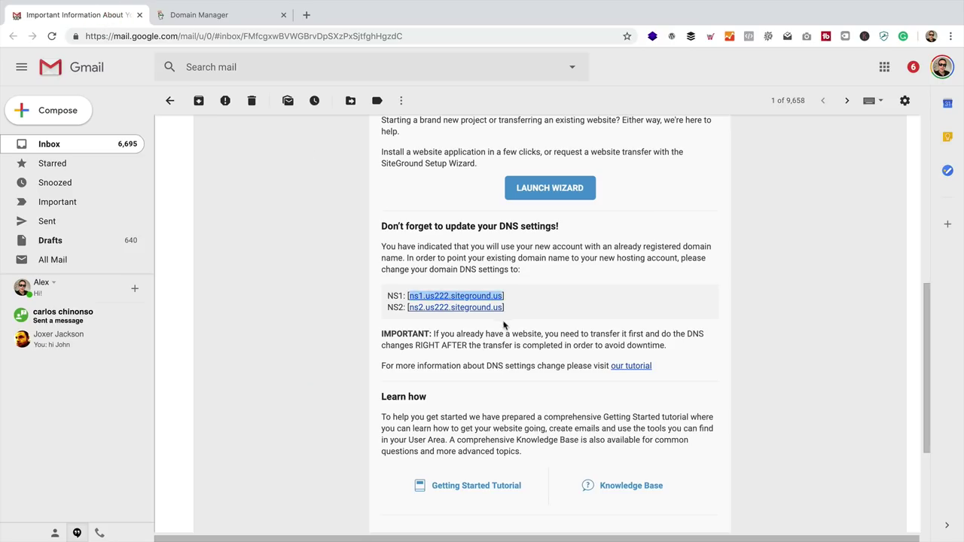
pyautogui.moveTo(499, 308); pyautogui.dragTo(411, 307)
pyautogui.press('super+c')
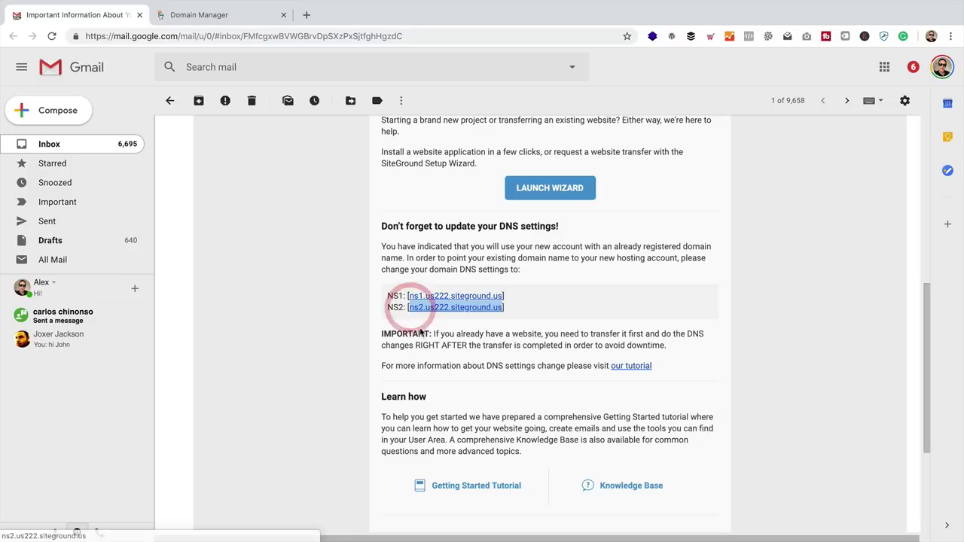
pyautogui.click(194, 15)
pyautogui.press('super+v')
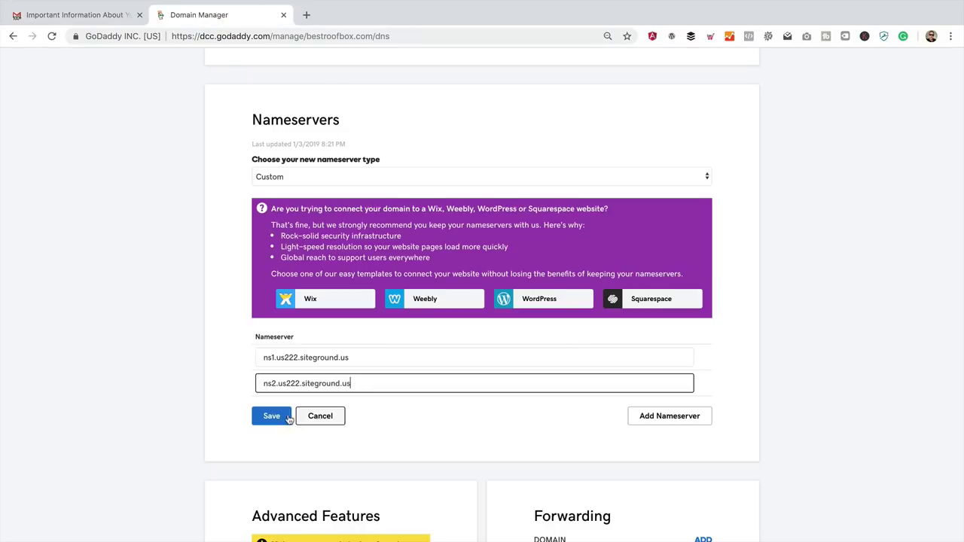
pyautogui.click(258, 415)
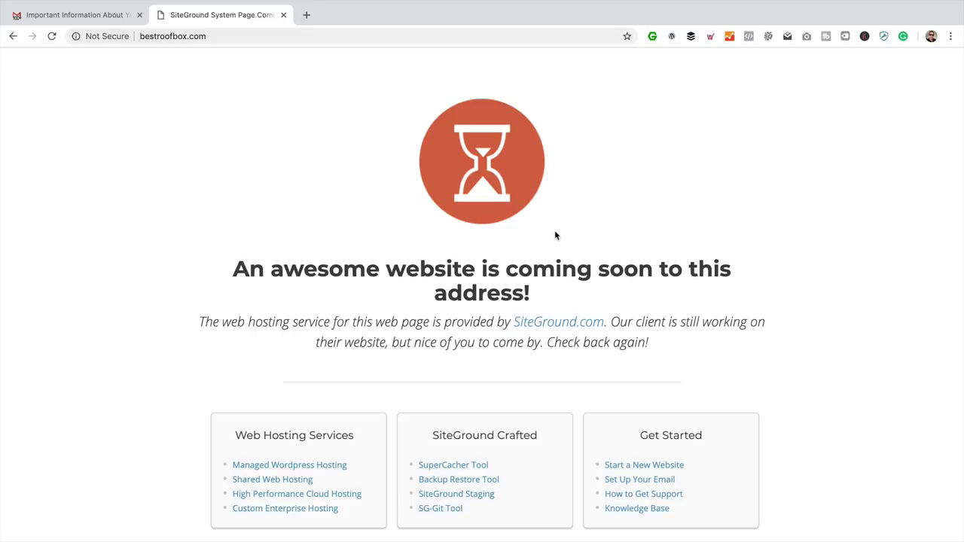
# Confirm bestroofbox.com shows SiteGround's coming-soon page, then return to the hosting email
pyautogui.click(237, 42)
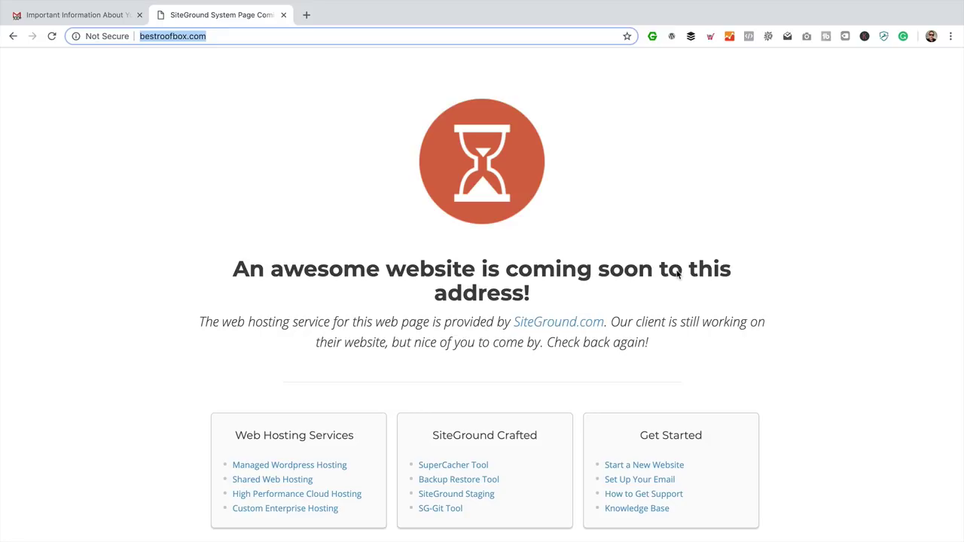
pyautogui.click(97, 15)
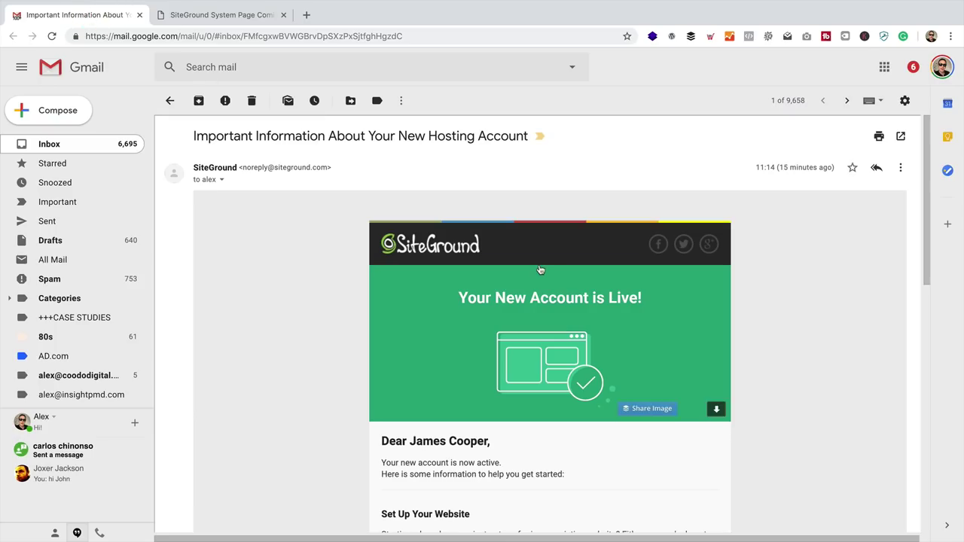
# Launch SiteGround's setup wizard from the email and choose to decide the domain later
pyautogui.scroll(-5, 584, 285)
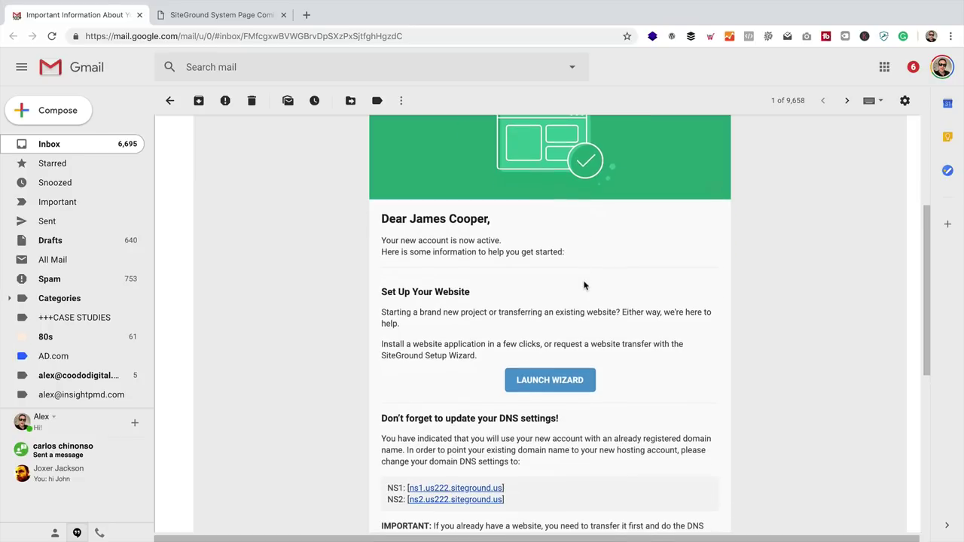
pyautogui.click(552, 381)
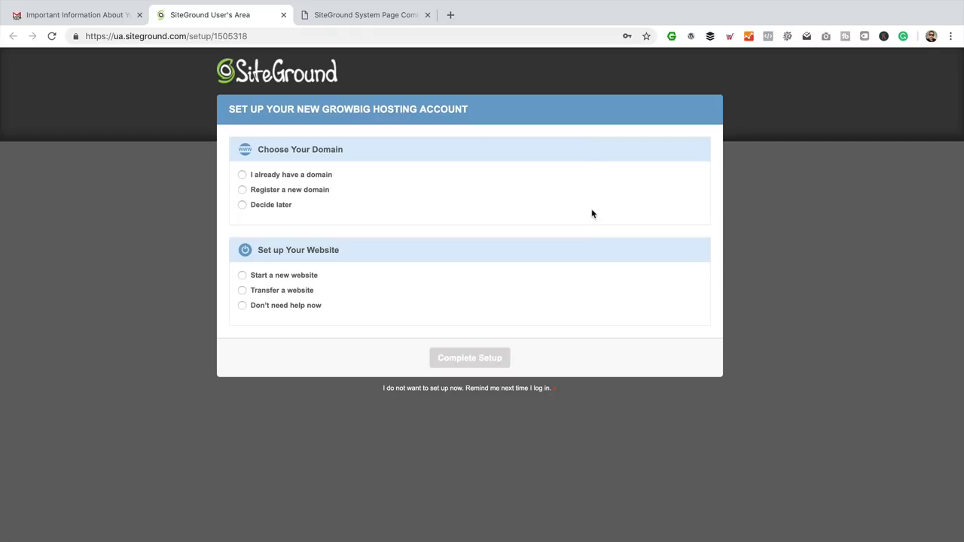
pyautogui.click(241, 205)
# Start a new website with WordPress as the software to install
pyautogui.moveTo(514, 186); pyautogui.dragTo(429, 187)
pyautogui.click(480, 209)
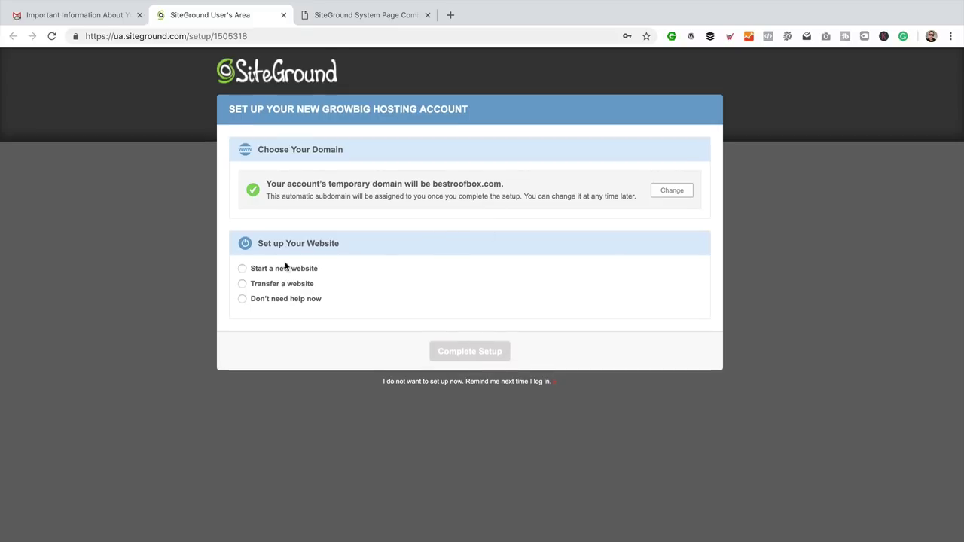
pyautogui.click(241, 270)
pyautogui.scroll(-1, 370, 263)
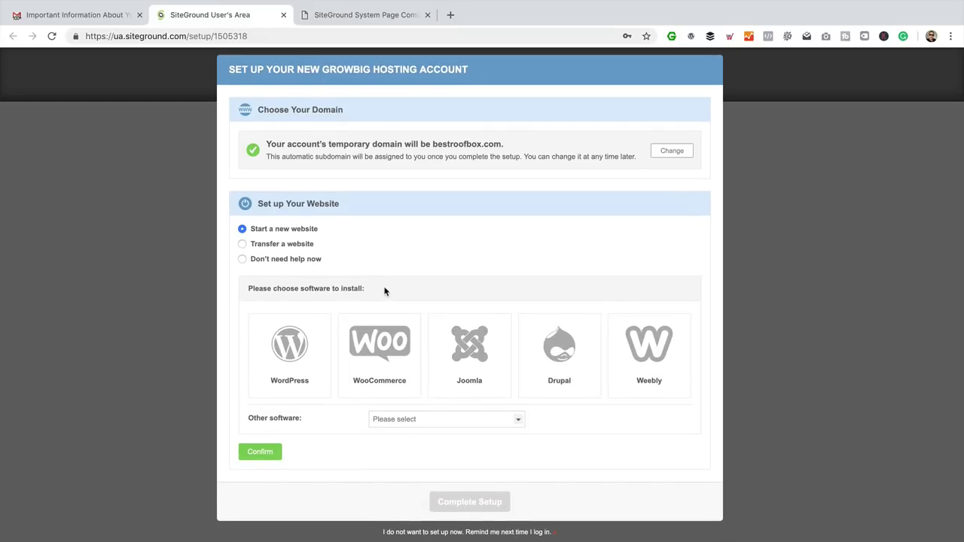
pyautogui.click(283, 338)
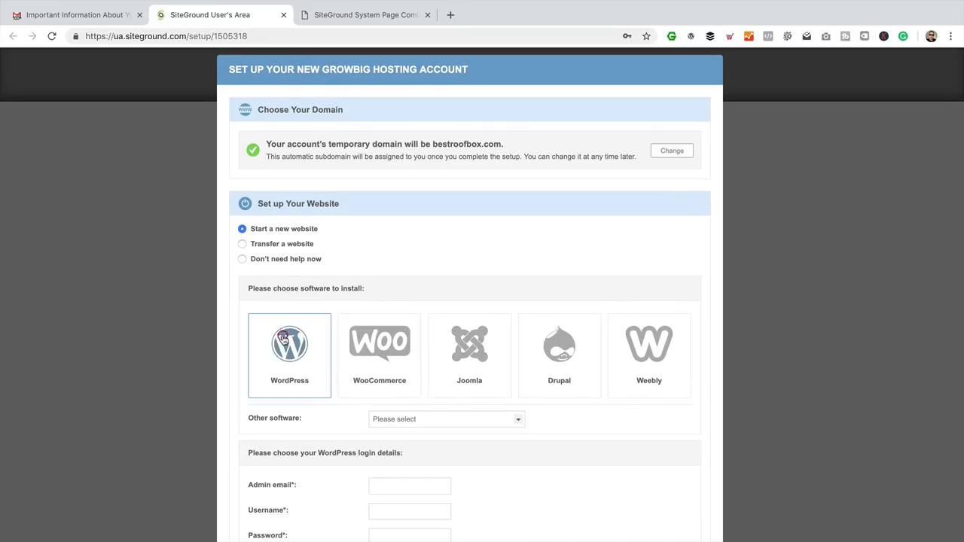
pyautogui.scroll(-3, 283, 341)
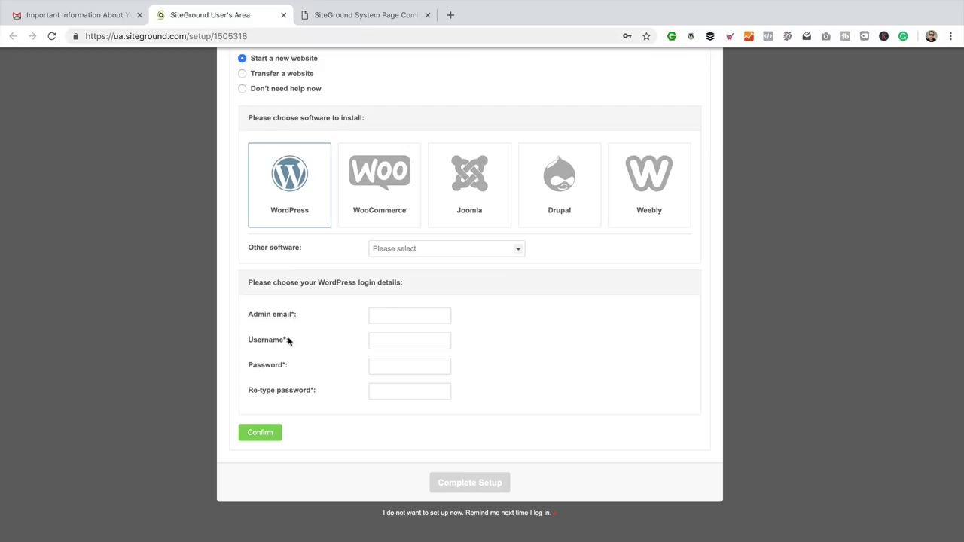
# Enter the WordPress admin e-mail, username and password, accept the terms and complete setup
pyautogui.click(392, 316)
pyautogui.press('Tab')
pyautogui.write('wpeag')
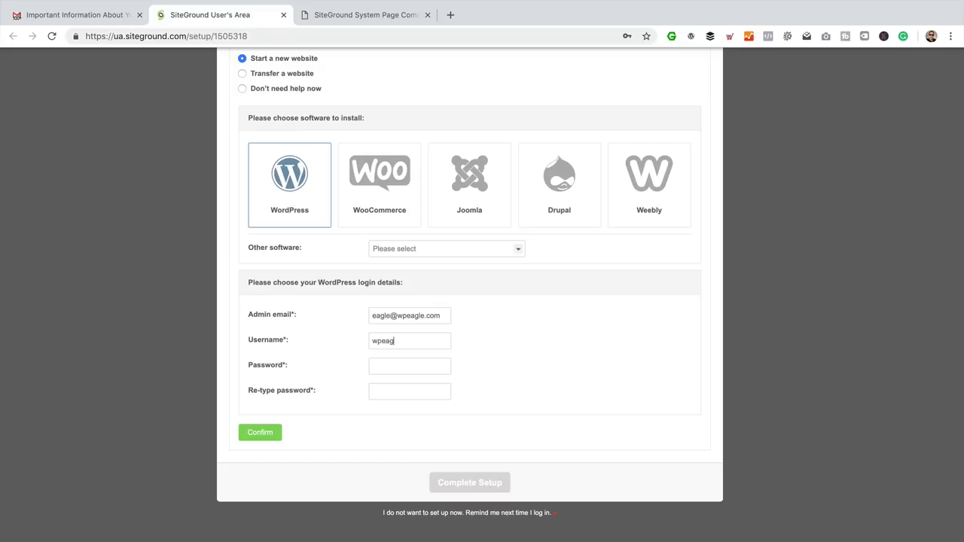
pyautogui.write('le2000')
pyautogui.press('Tab')
pyautogui.write('*********')
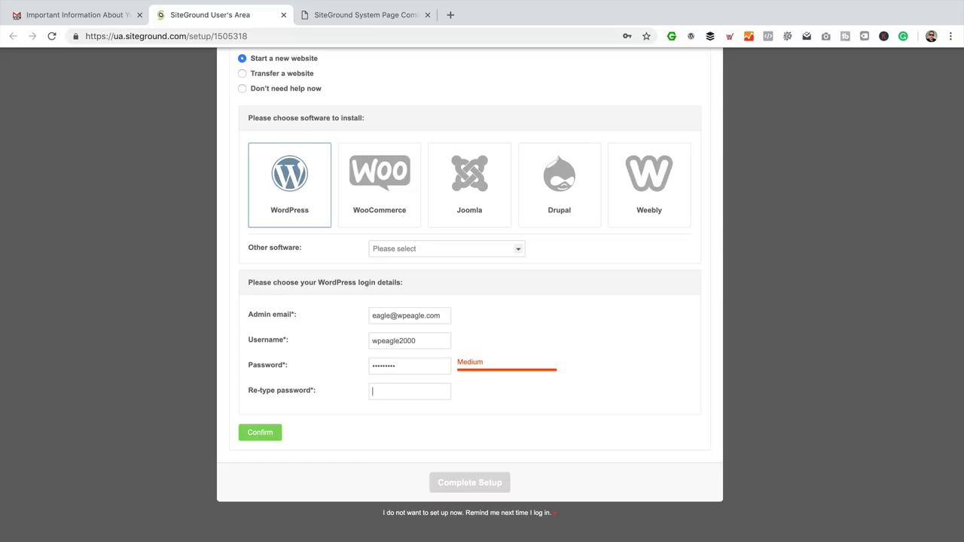
pyautogui.write('*********')
pyautogui.click(275, 431)
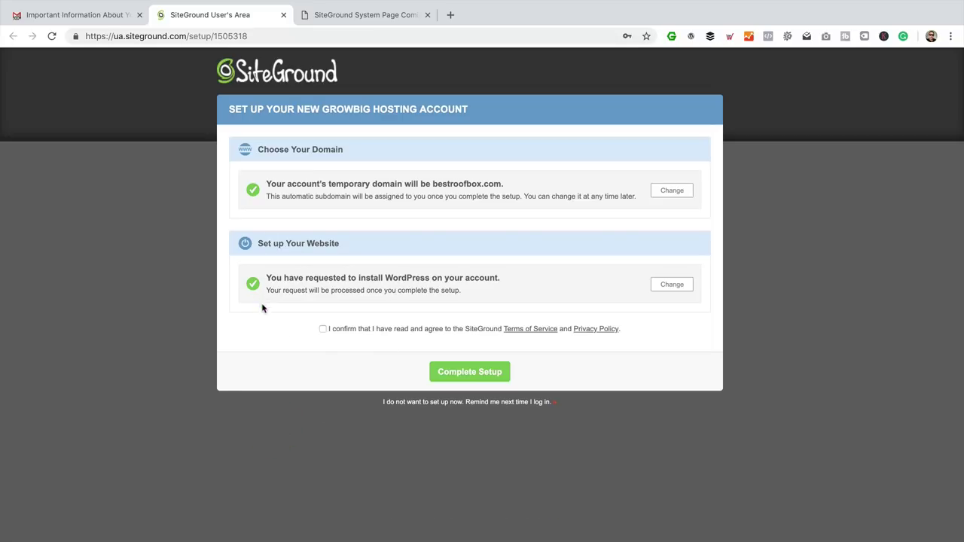
pyautogui.click(323, 329)
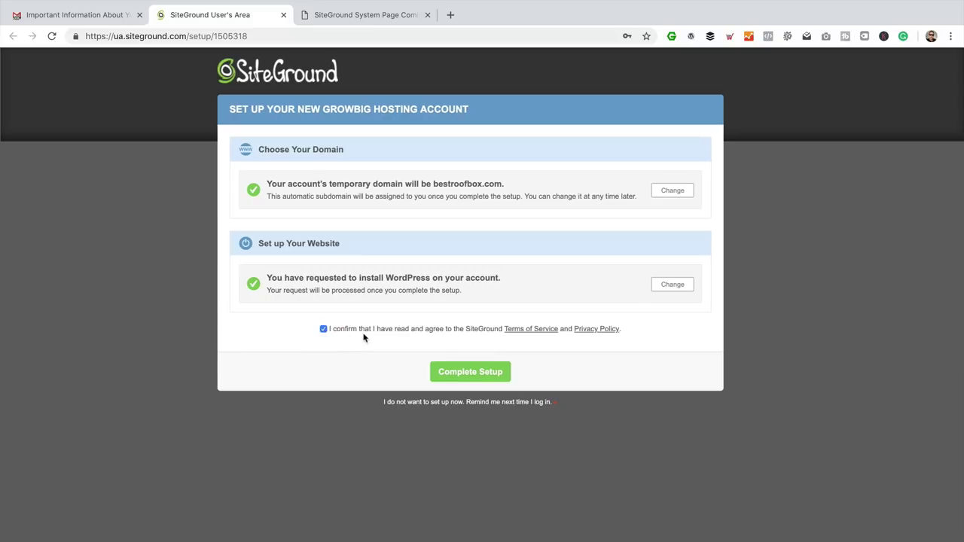
pyautogui.click(481, 371)
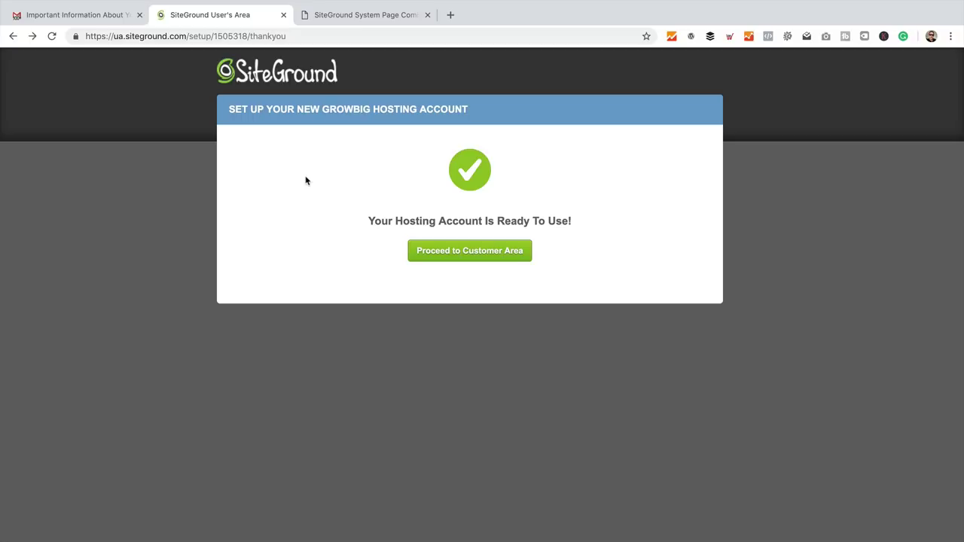
# From the Customer Area's My Accounts, manage bestroofbox.com and view its Information & Settings
pyautogui.click(497, 258)
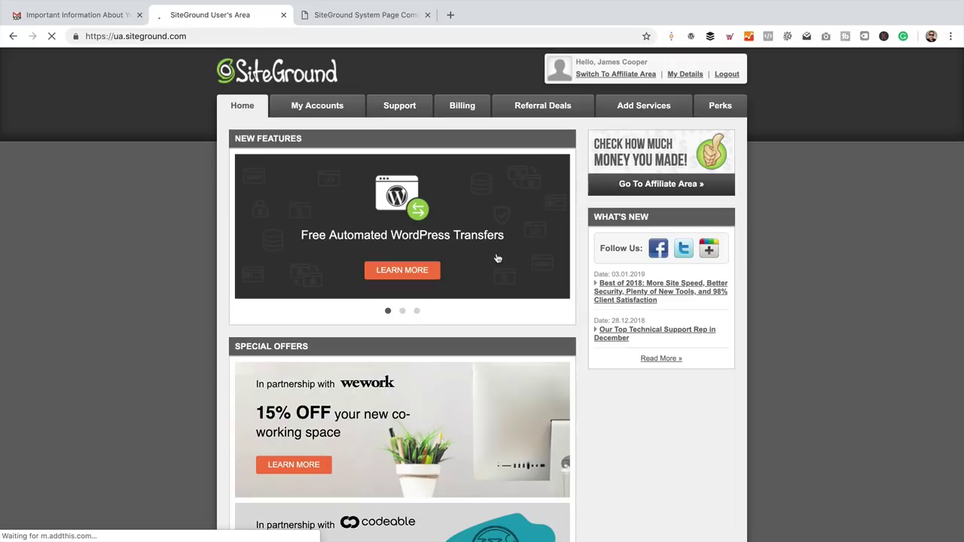
pyautogui.click(338, 104)
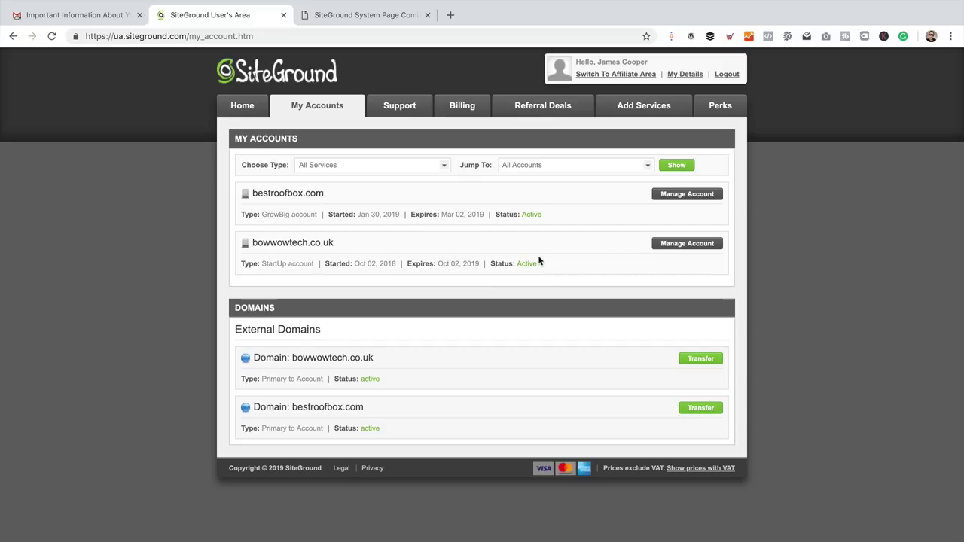
pyautogui.click(674, 197)
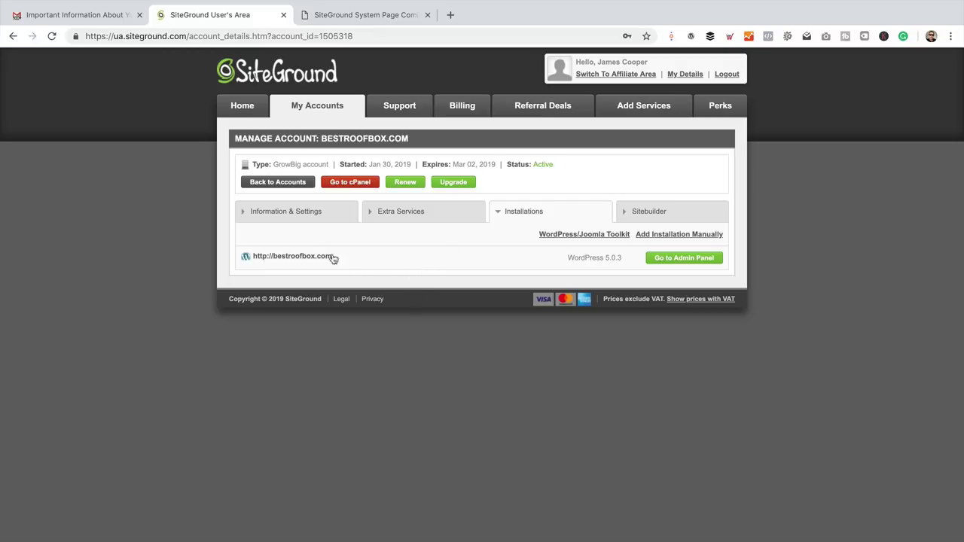
pyautogui.click(297, 213)
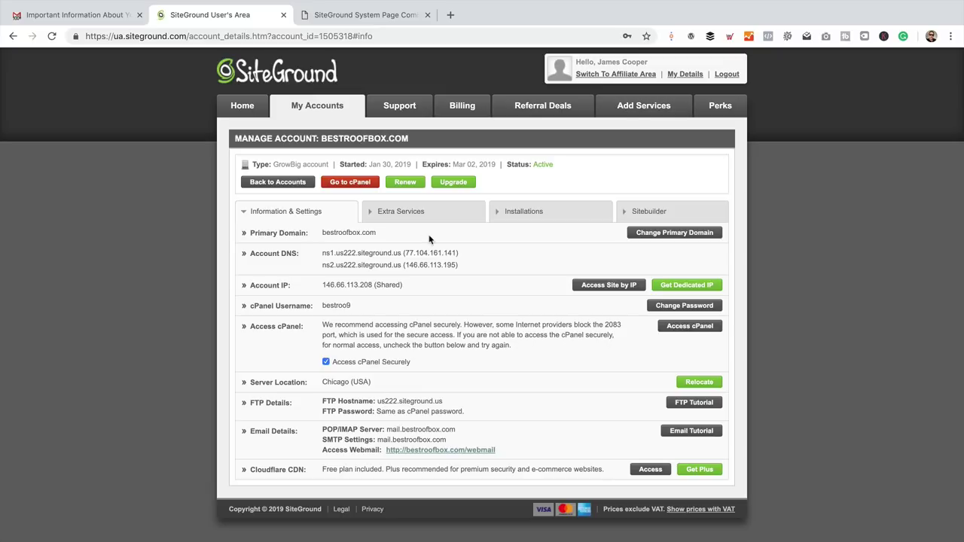
# Reload bestroofbox.com to show the new WordPress blog and check its connection security
pyautogui.click(361, 20)
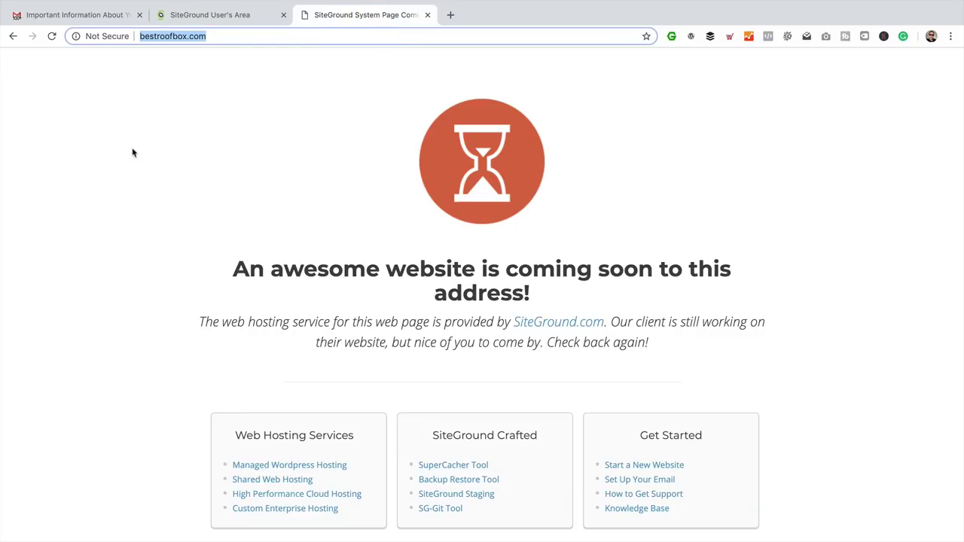
pyautogui.click(51, 36)
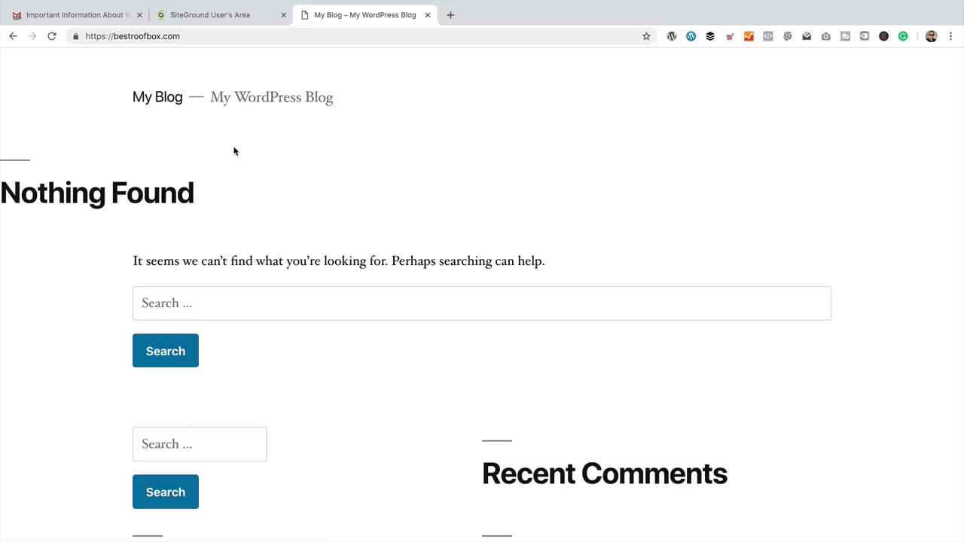
pyautogui.scroll(-4, 245, 152)
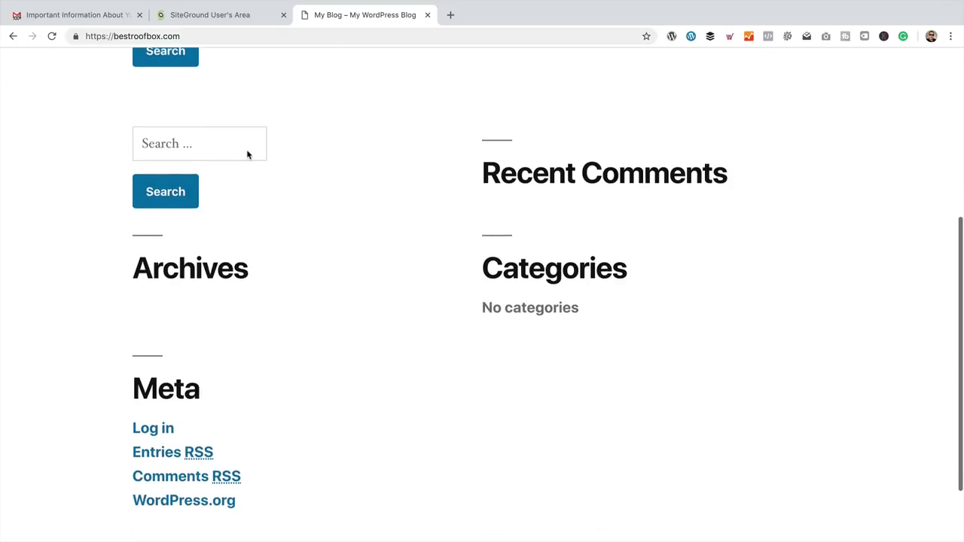
pyautogui.scroll(4, 249, 153)
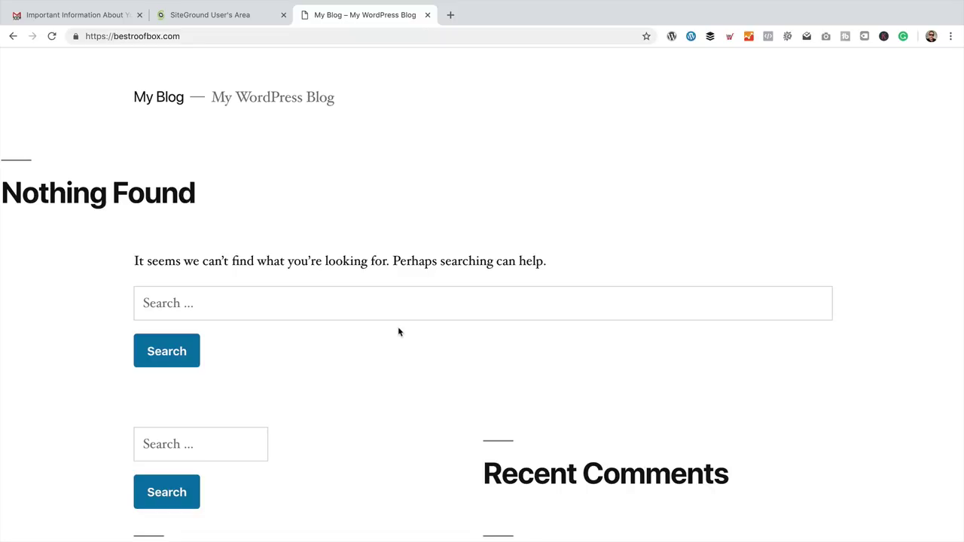
pyautogui.click(75, 38)
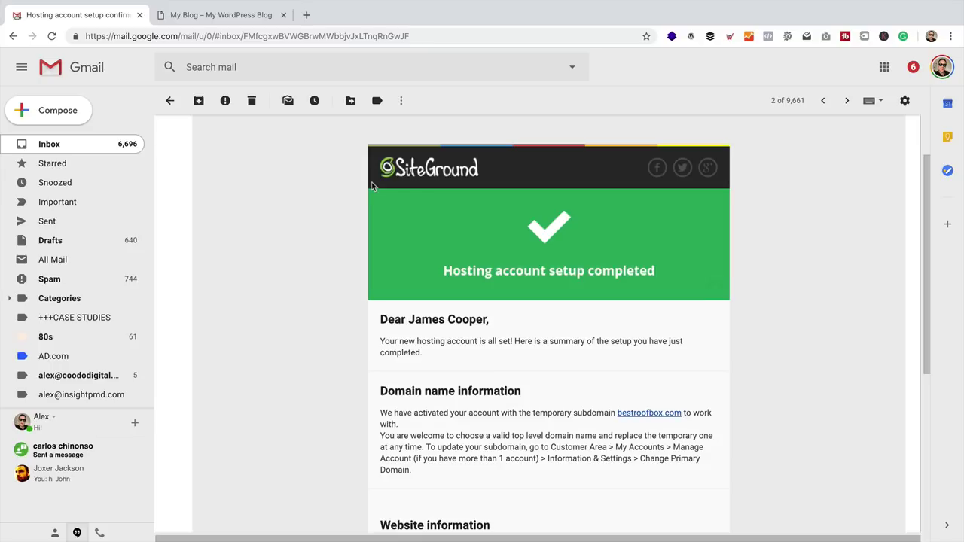
# Follow the Admin URL link under Website information in the setup email
pyautogui.scroll(-3, 485, 279)
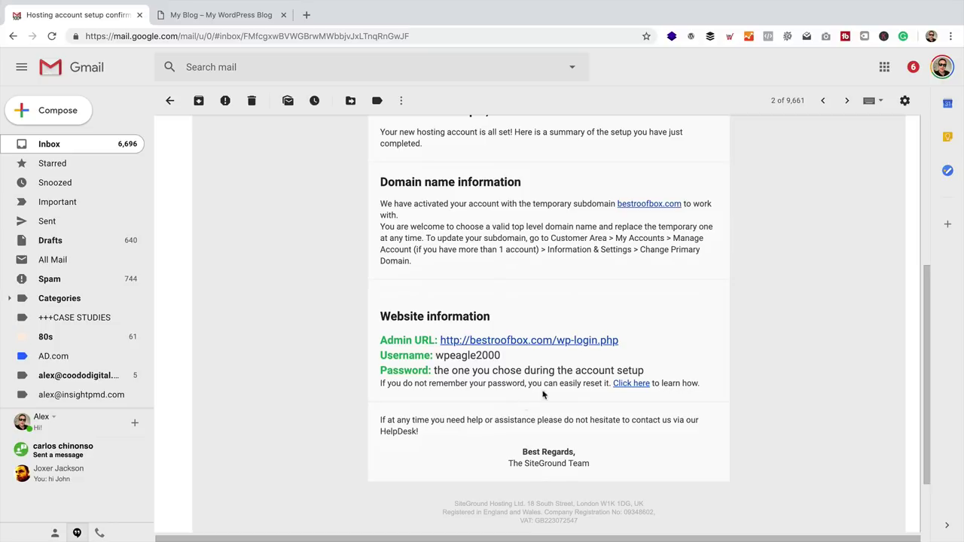
pyautogui.click(547, 341)
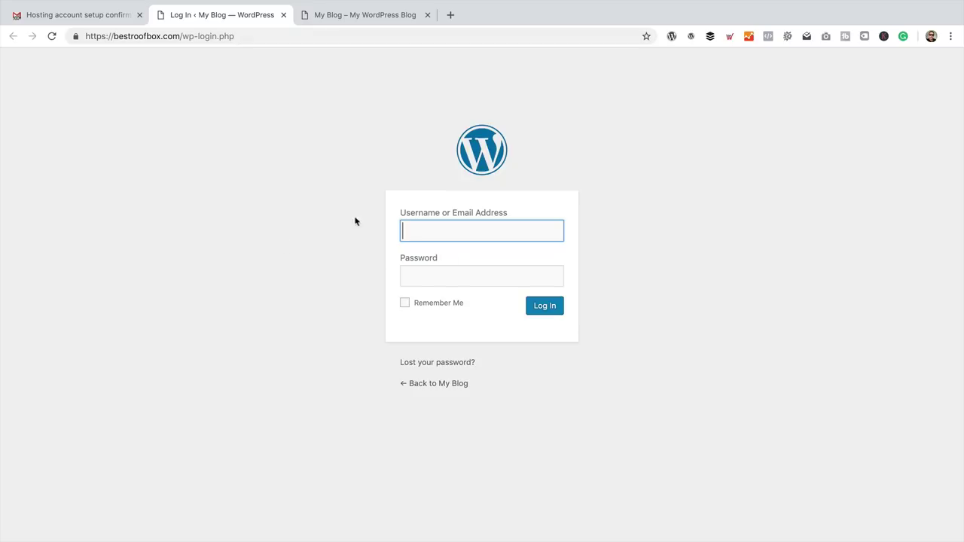
# Change the address from wp-login.php to wp-admin and load it
pyautogui.click(250, 36)
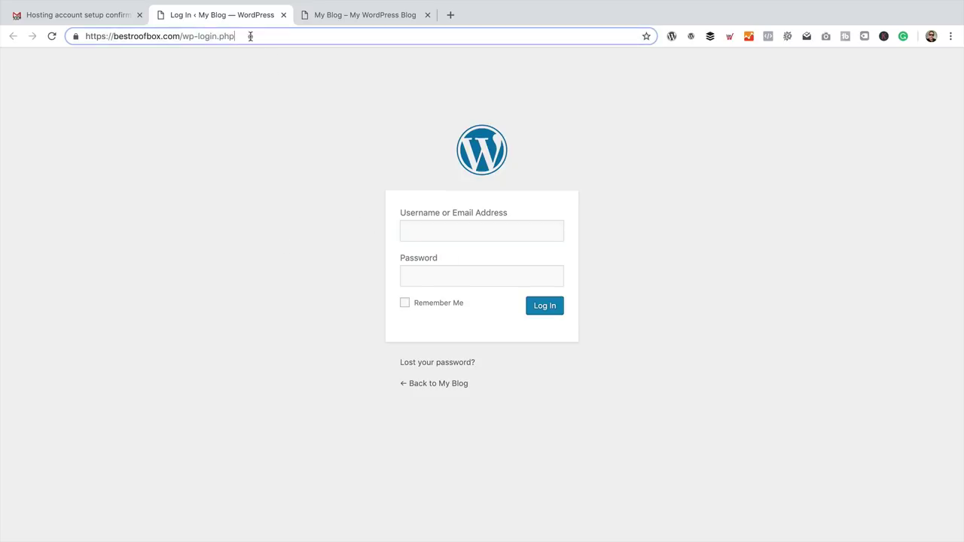
pyautogui.moveTo(250, 36); pyautogui.dragTo(182, 37)
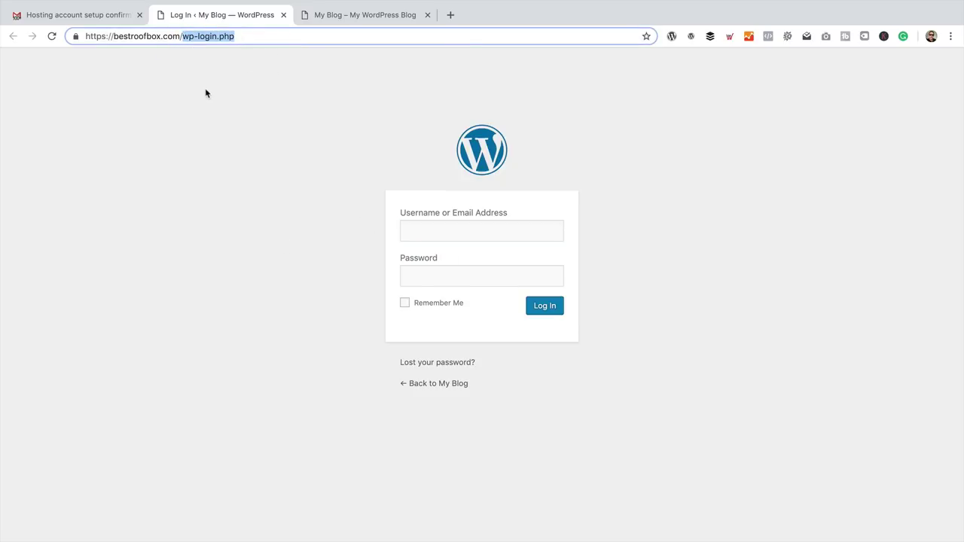
pyautogui.write('wp-admin')
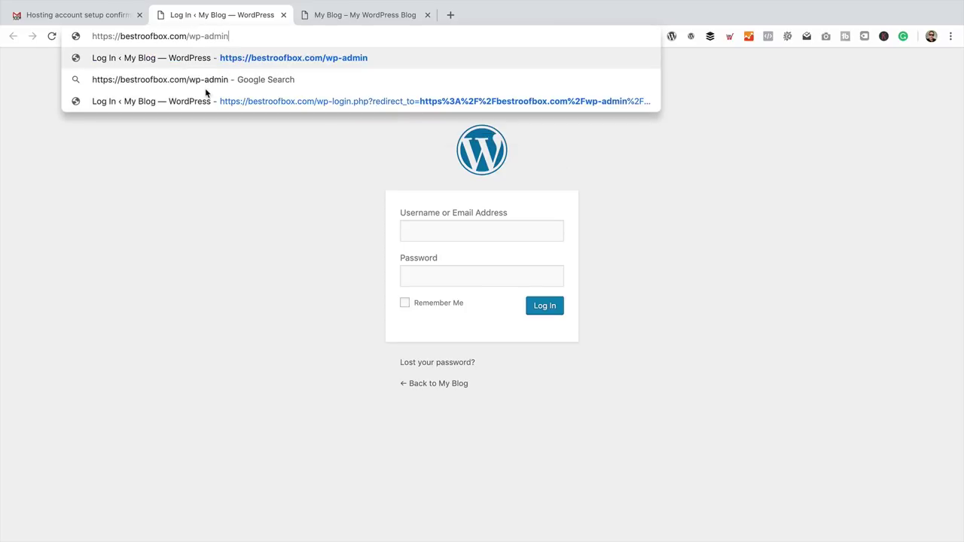
pyautogui.press('Return')
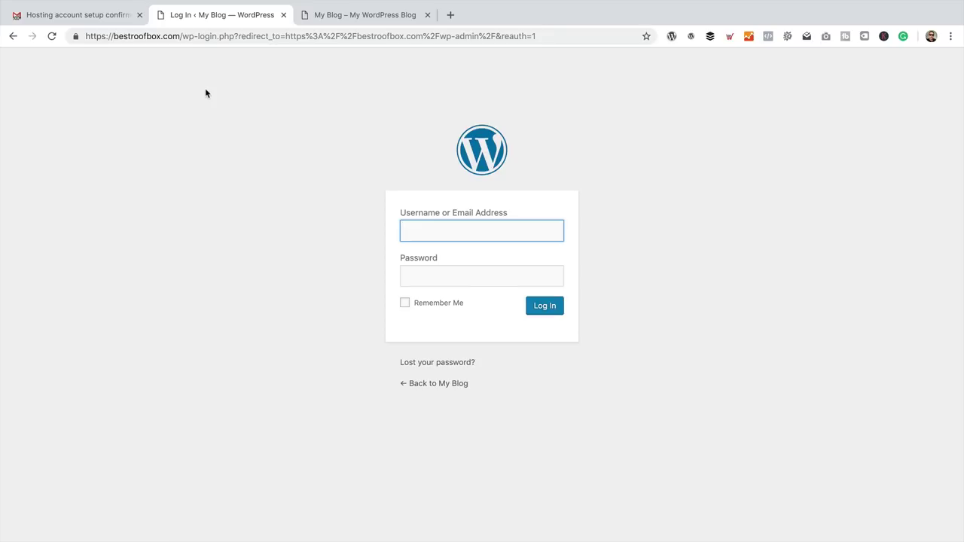
# Log in with the admin username and password, with Remember Me ticked
pyautogui.write('wpeagle2000')
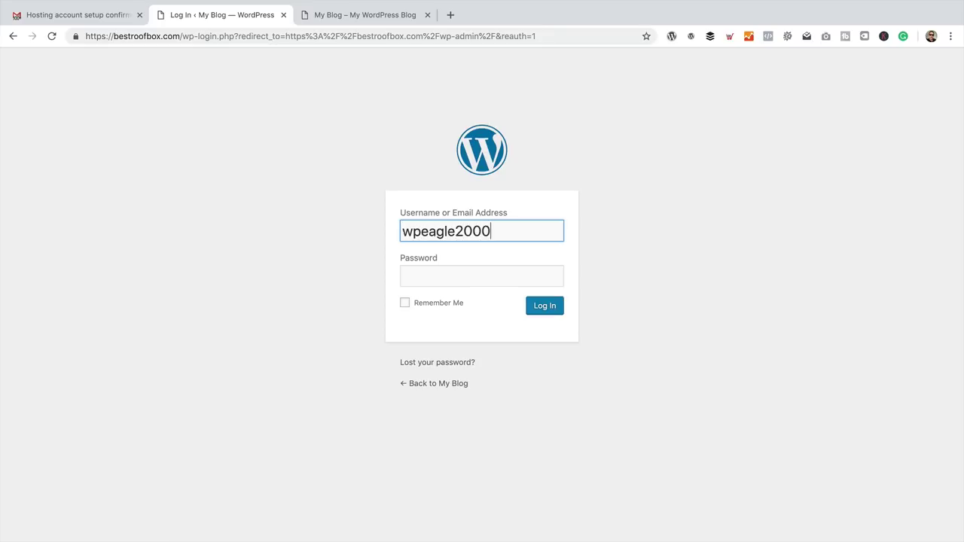
pyautogui.press('Tab')
pyautogui.write('•••••••••')
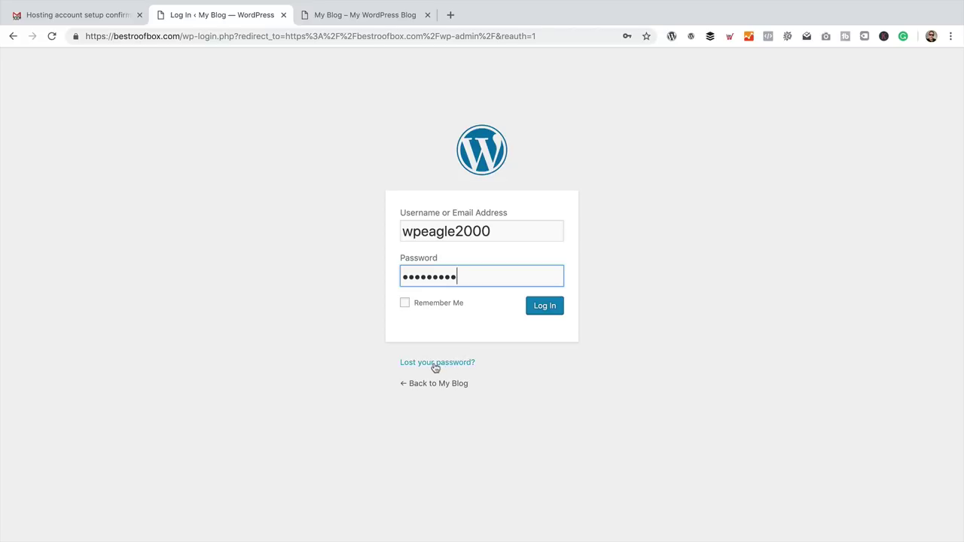
pyautogui.click(405, 302)
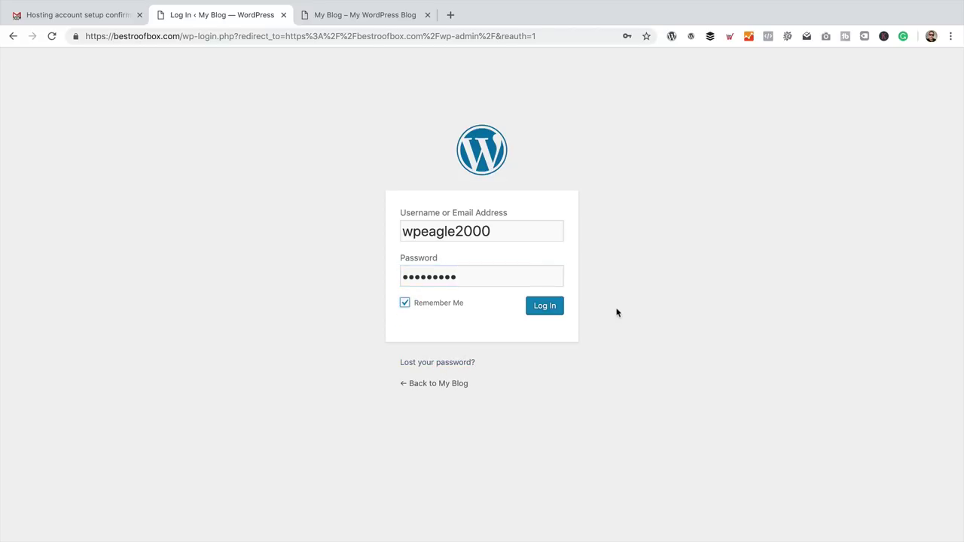
pyautogui.click(555, 309)
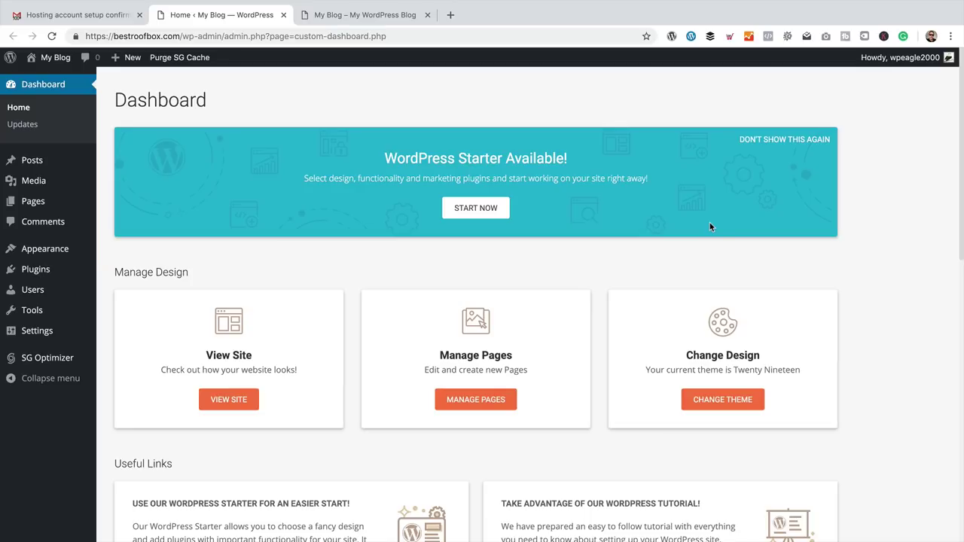
# Dismiss the WordPress Starter banner for good and look over the live My Blog front page
pyautogui.click(811, 139)
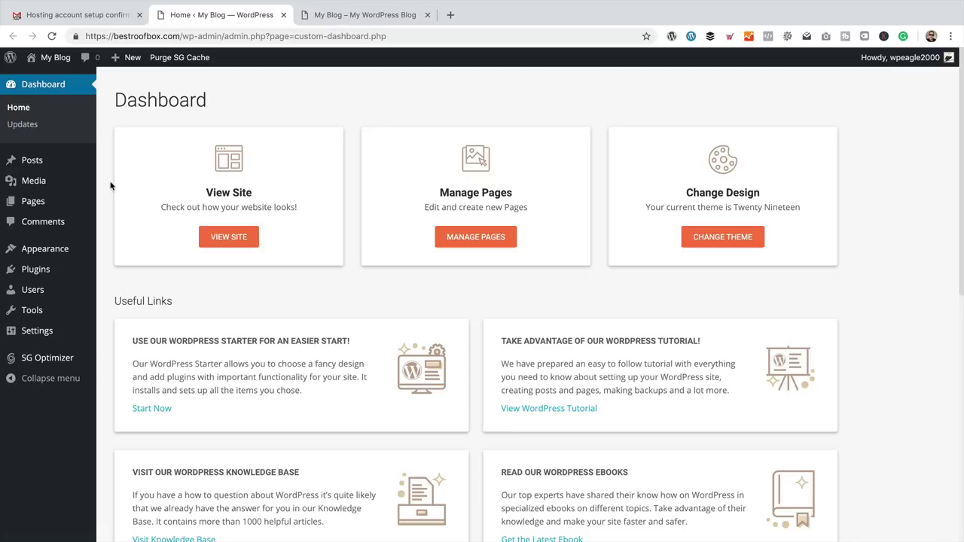
pyautogui.click(337, 17)
pyautogui.scroll(-10, 366, 336)
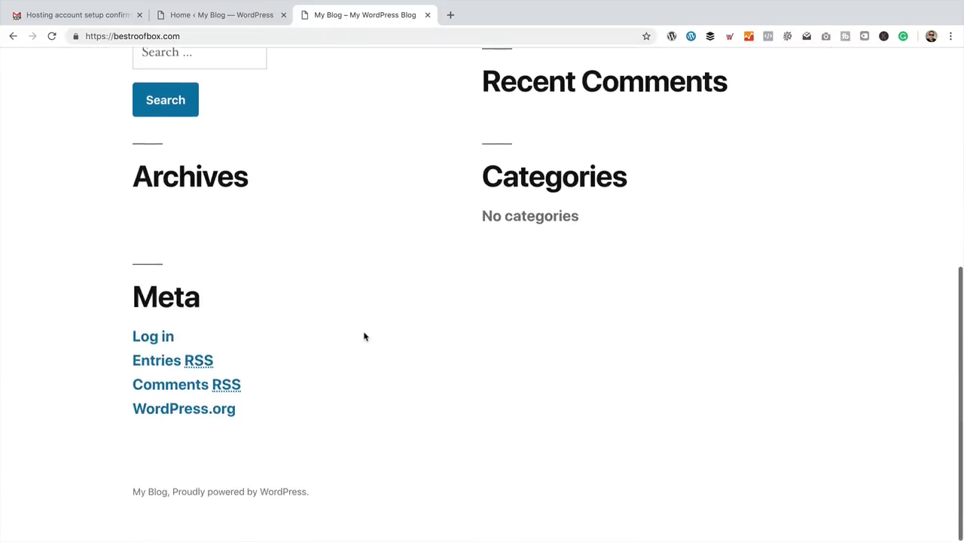
pyautogui.scroll(10, 357, 332)
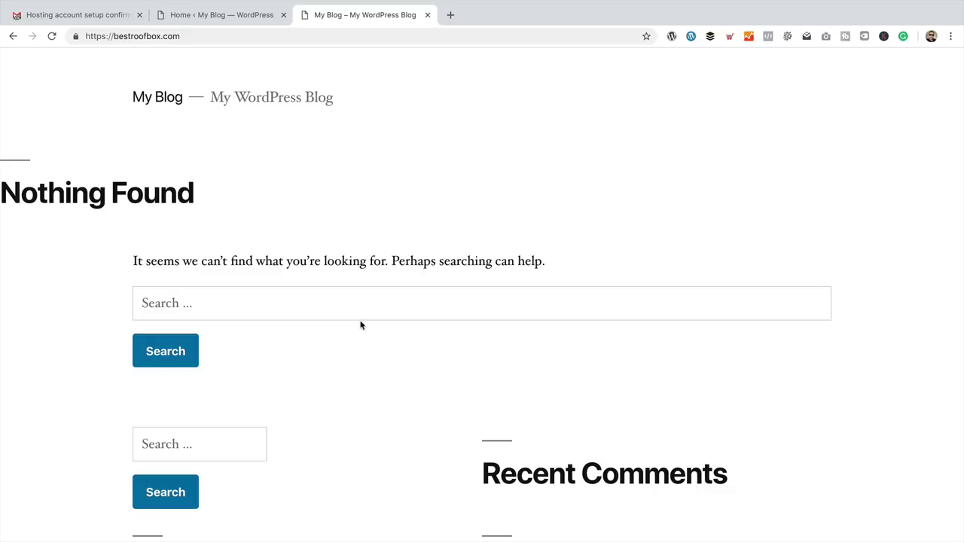
# Search for 'base wp' under Appearance > Themes > Add New
pyautogui.click(252, 16)
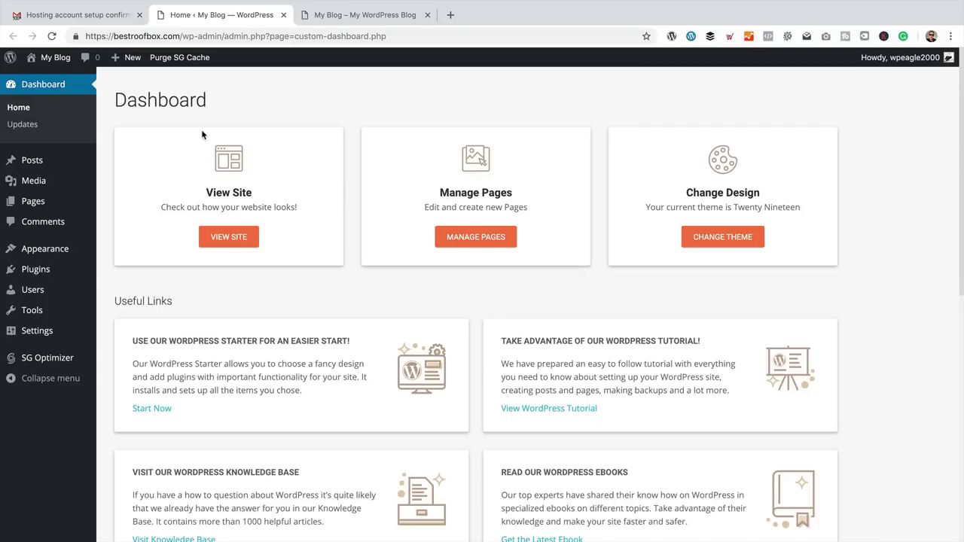
pyautogui.moveTo(62, 256)
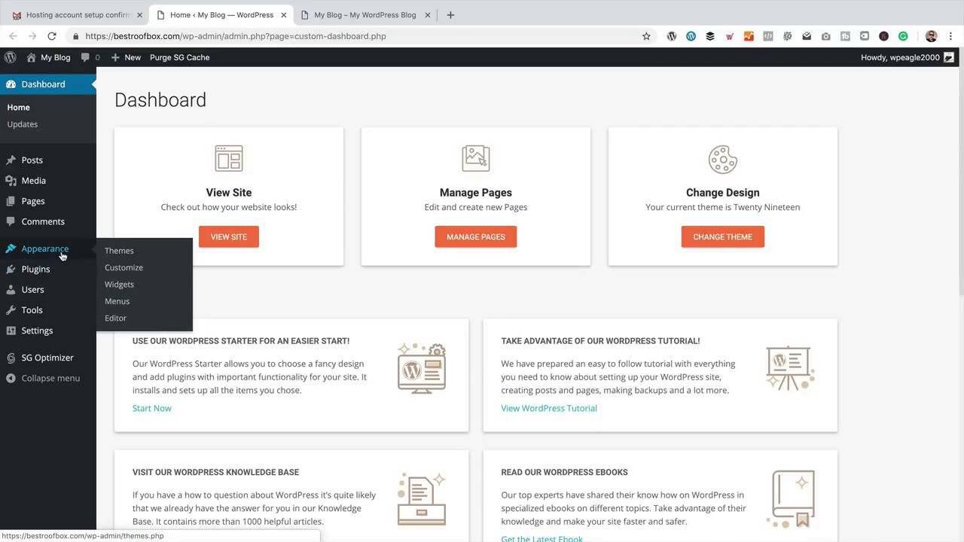
pyautogui.click(146, 259)
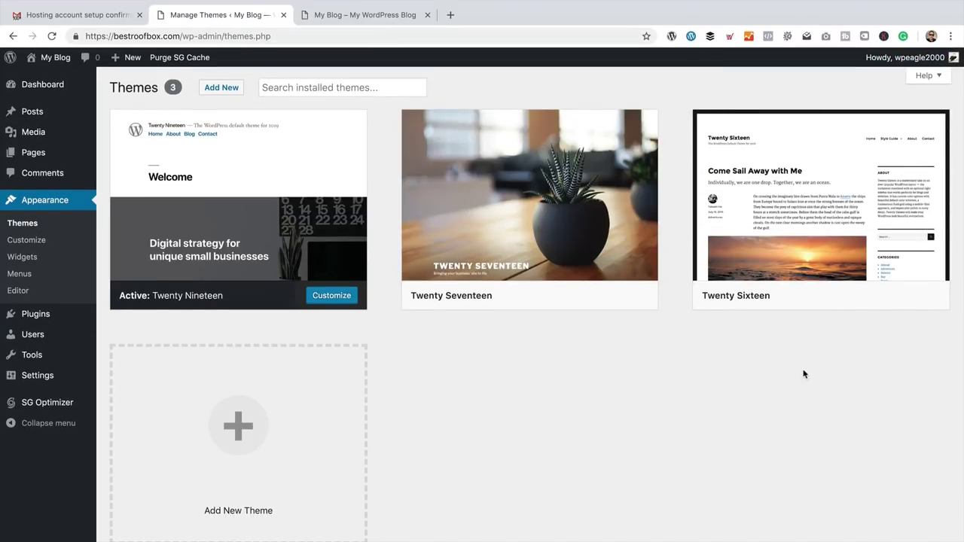
pyautogui.click(230, 89)
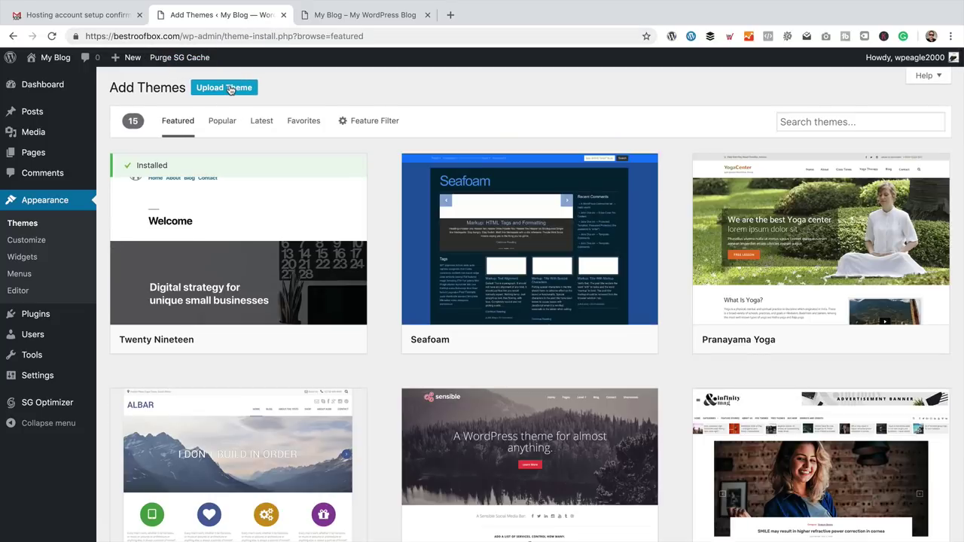
pyautogui.click(809, 118)
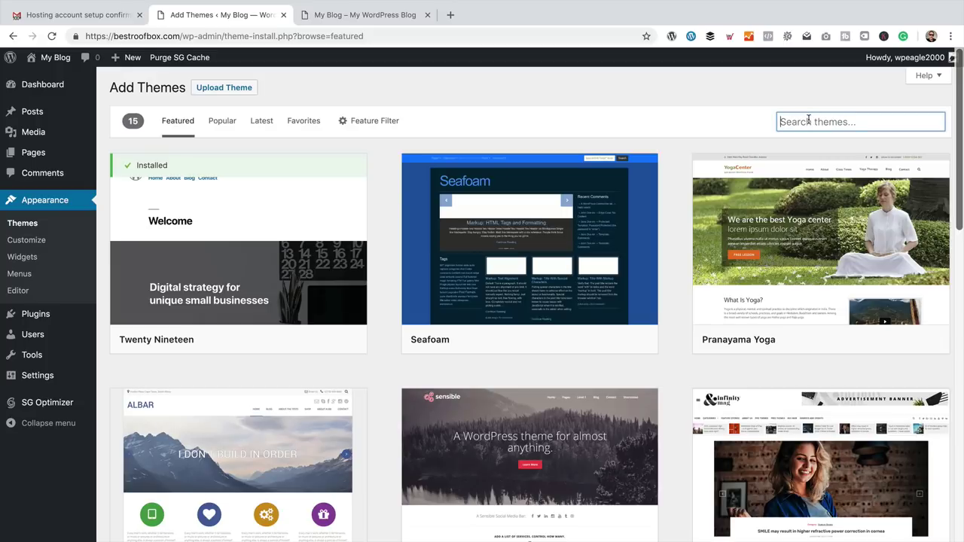
pyautogui.write('base wp')
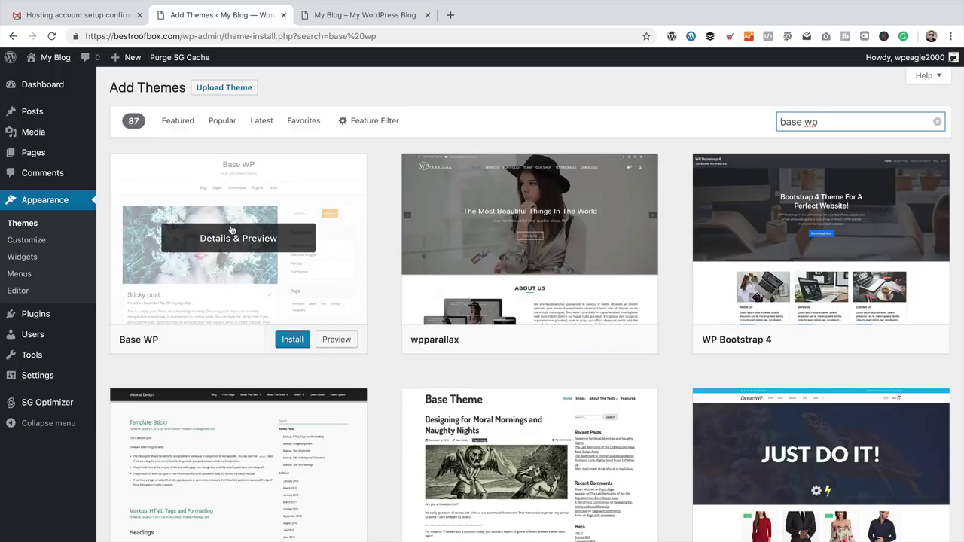
# Install and activate Base WP, dismiss its notices, and switch to the site tab
pyautogui.click(295, 342)
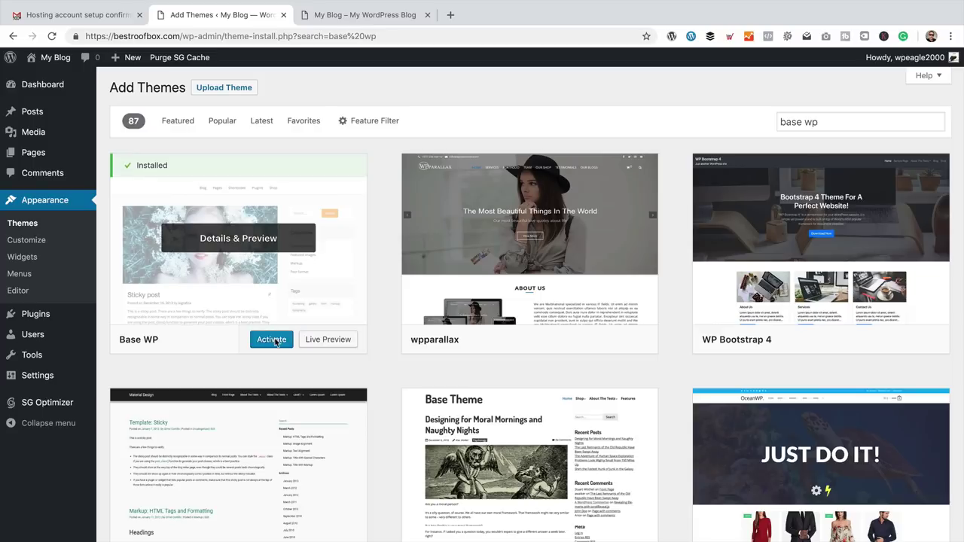
pyautogui.click(273, 341)
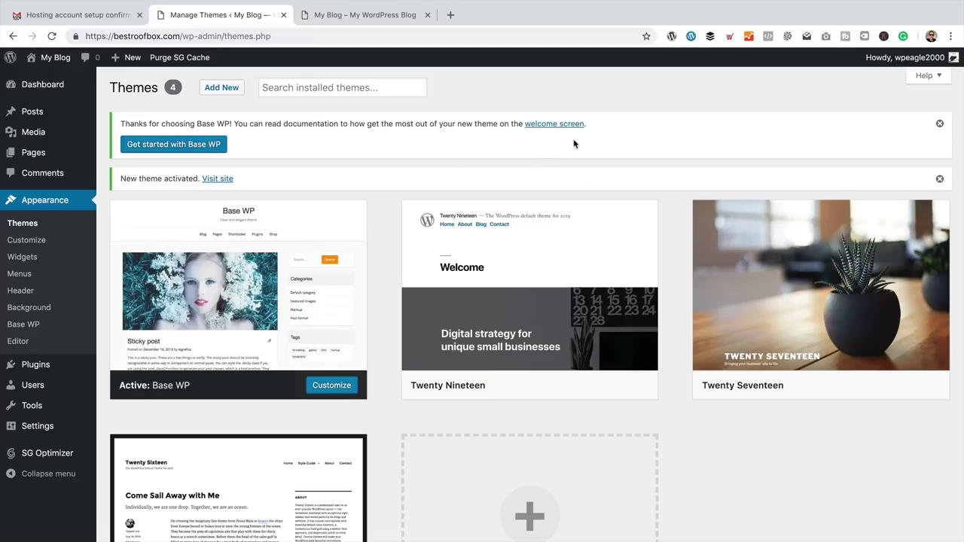
pyautogui.click(941, 125)
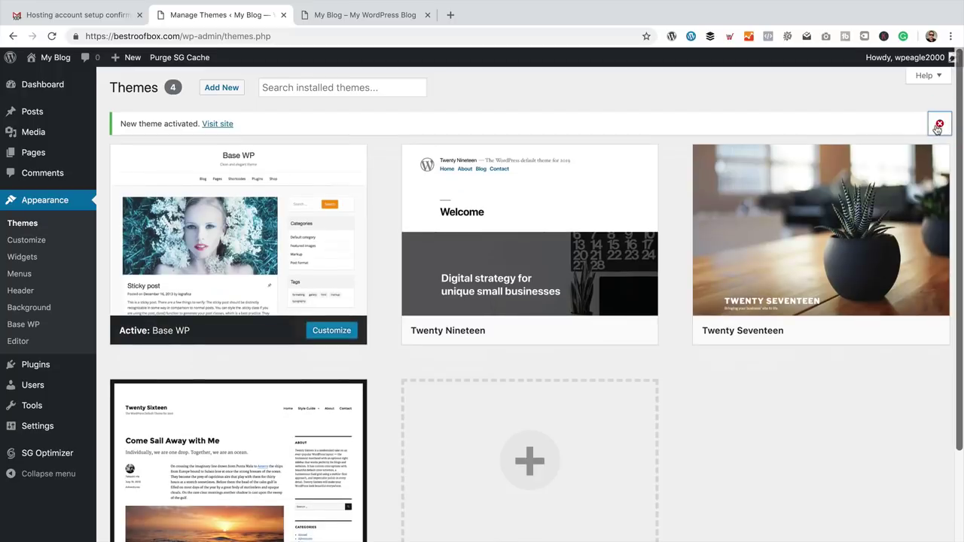
pyautogui.click(939, 123)
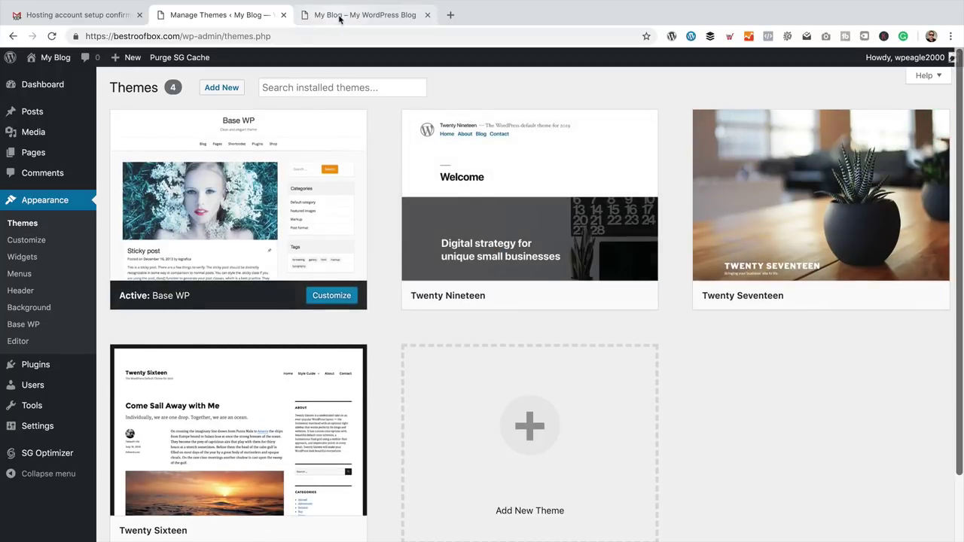
pyautogui.click(340, 18)
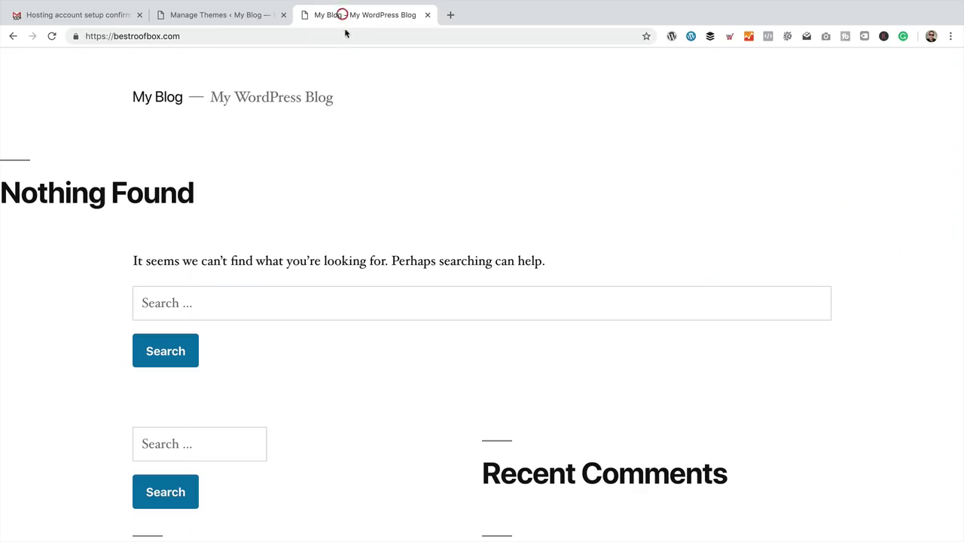
# Reload the front page to see the Base WP styling, then return to the Themes tab
pyautogui.click(51, 36)
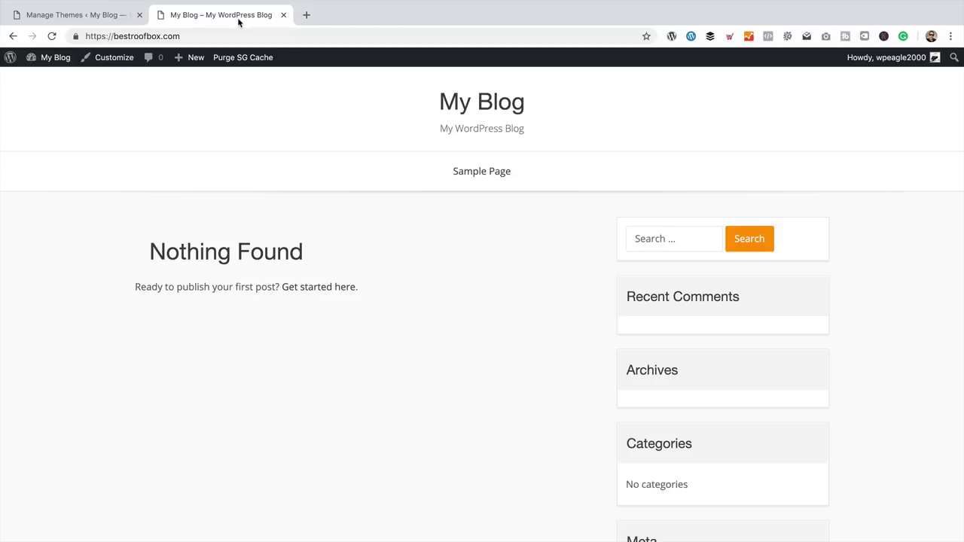
pyautogui.click(57, 13)
# Search Plugins > Add New for 'elementor', then install and activate Elementor Page Builder
pyautogui.moveTo(38, 365)
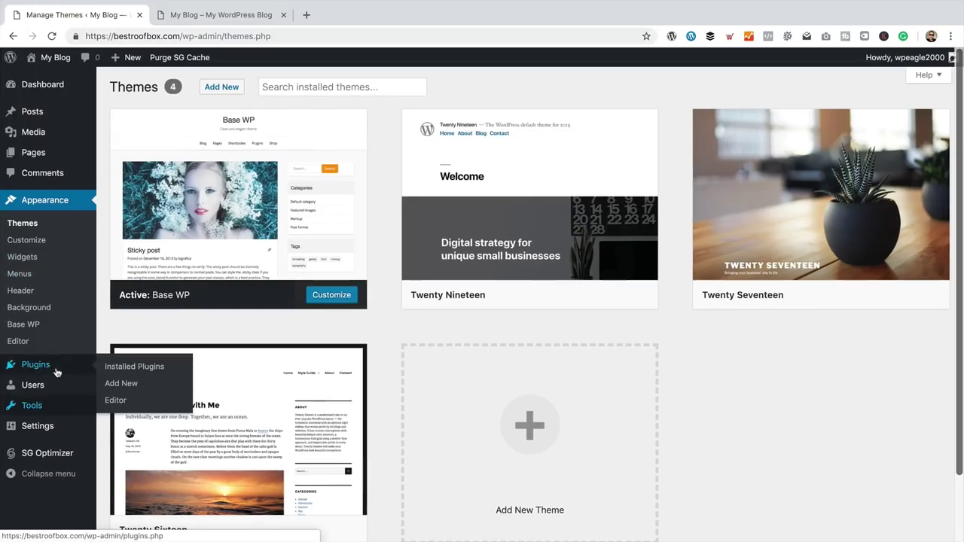
pyautogui.click(120, 384)
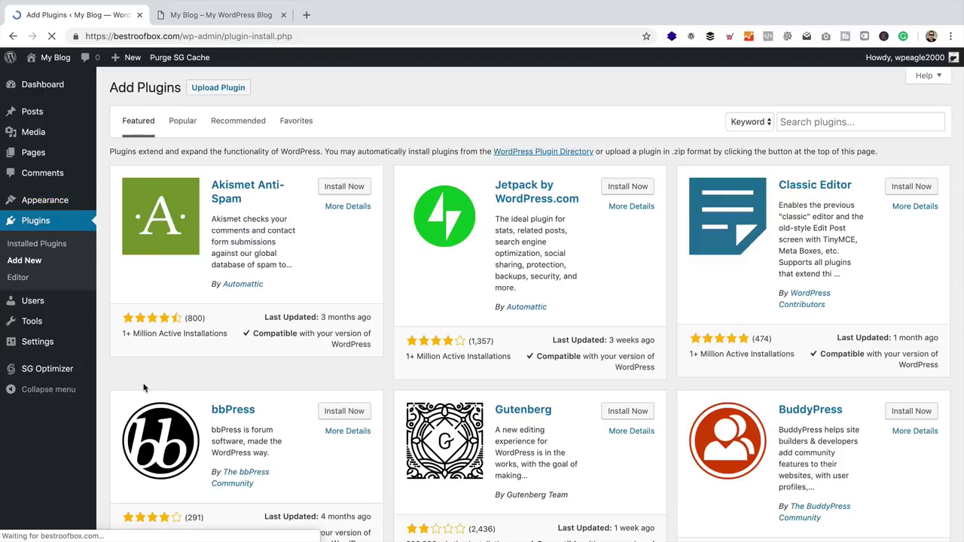
pyautogui.click(858, 123)
pyautogui.write('elem')
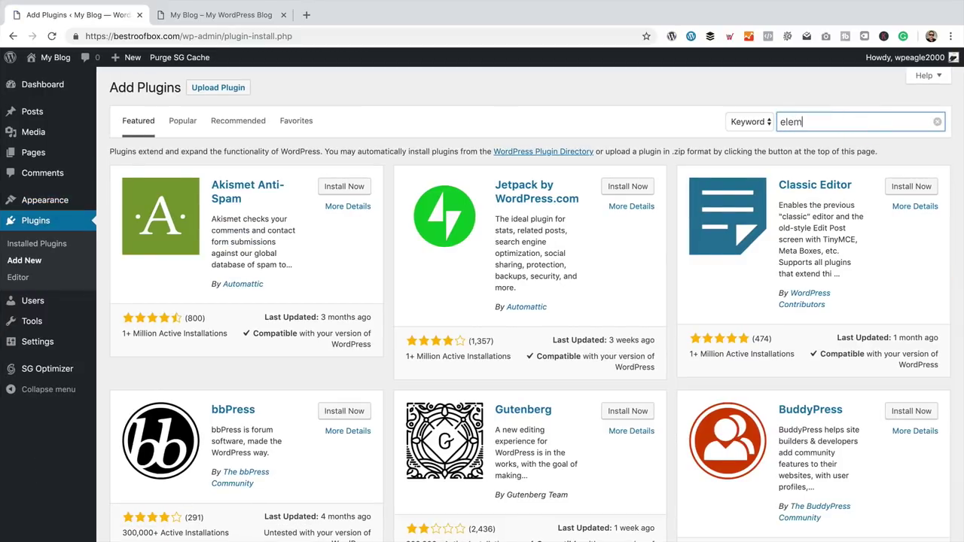
pyautogui.write('entor')
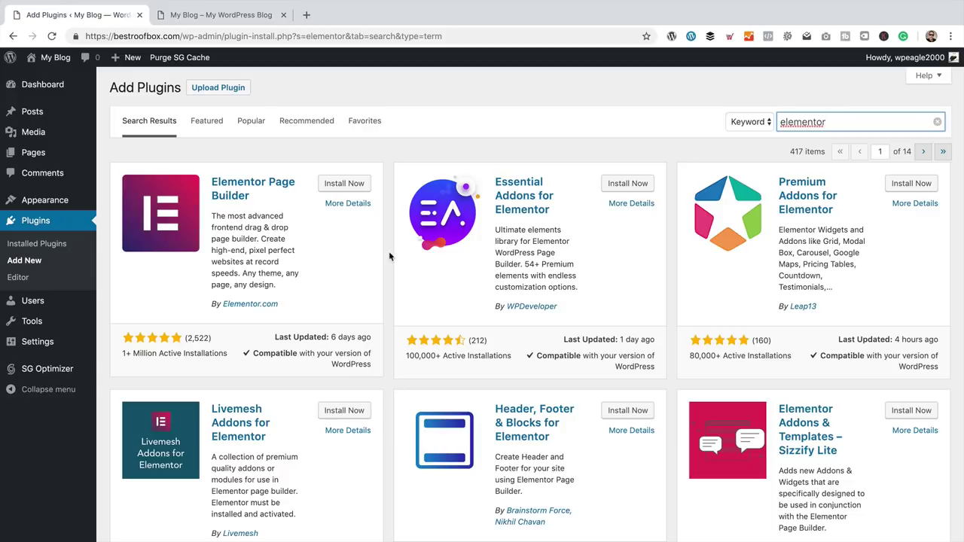
pyautogui.click(354, 185)
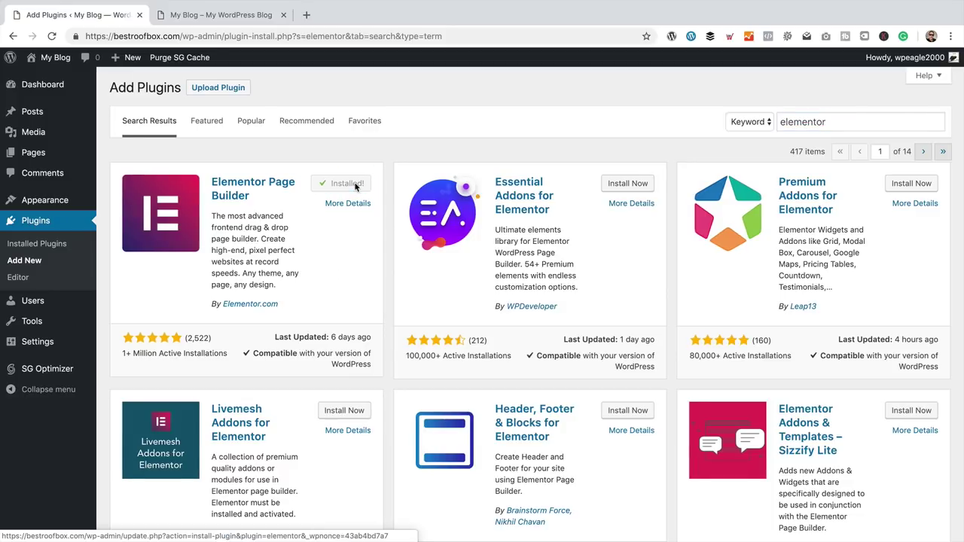
pyautogui.click(354, 185)
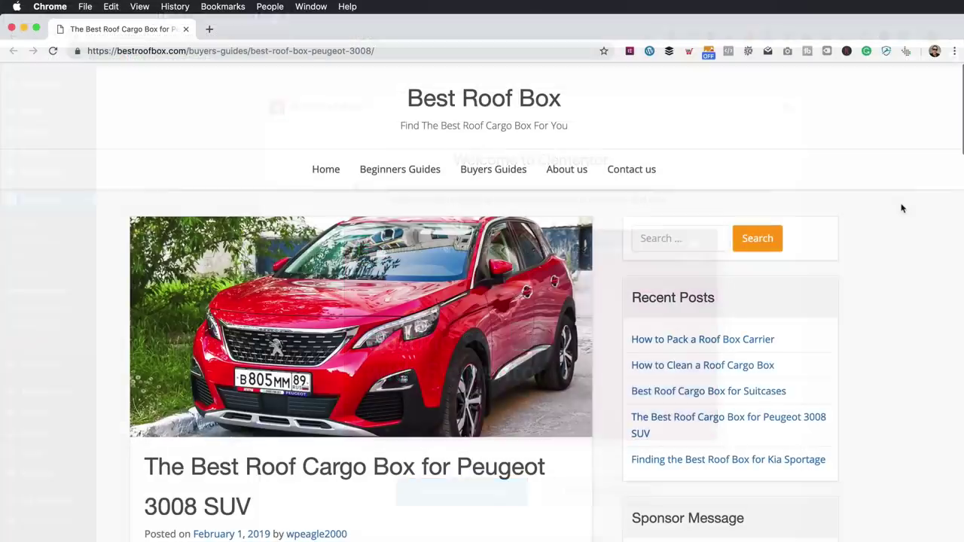
pyautogui.scroll(-5, 901, 209)
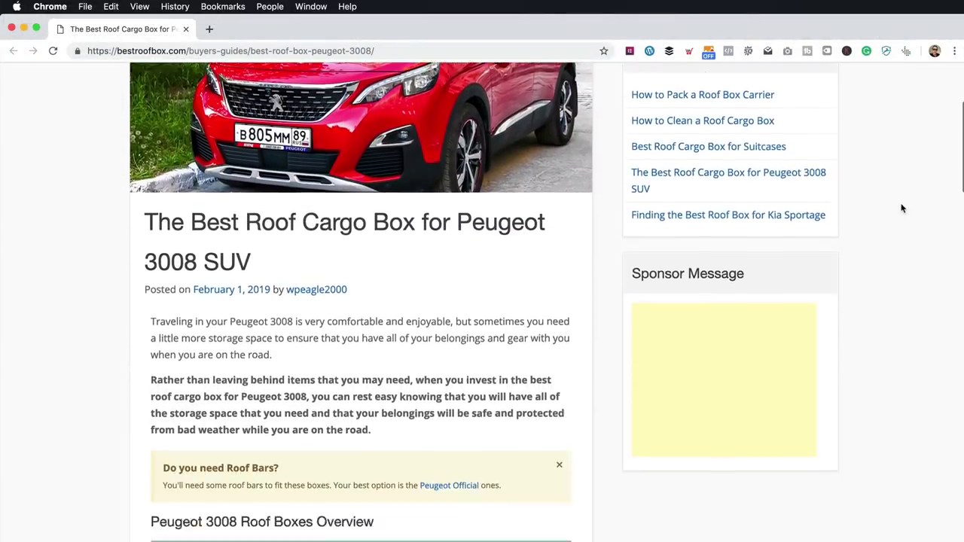
pyautogui.scroll(-6, 901, 208)
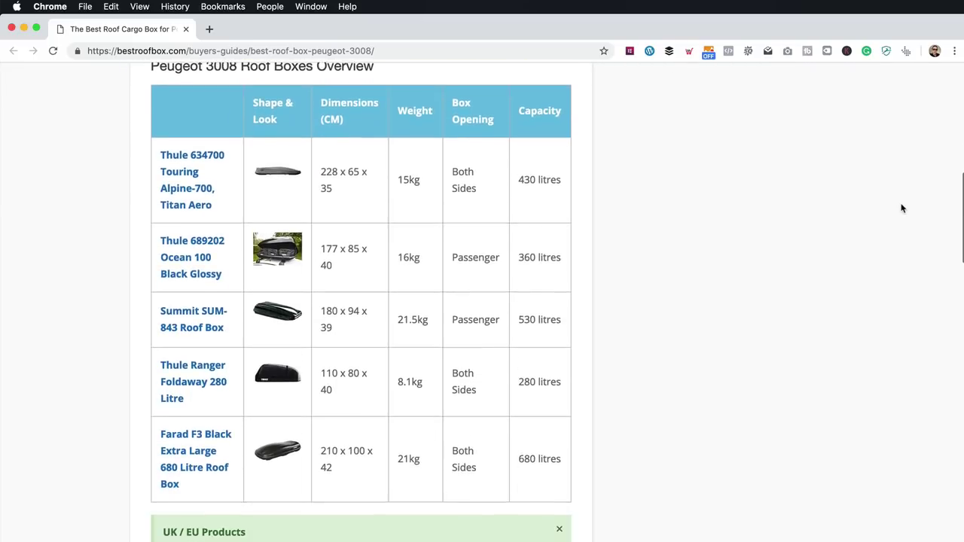
pyautogui.scroll(1, 901, 209)
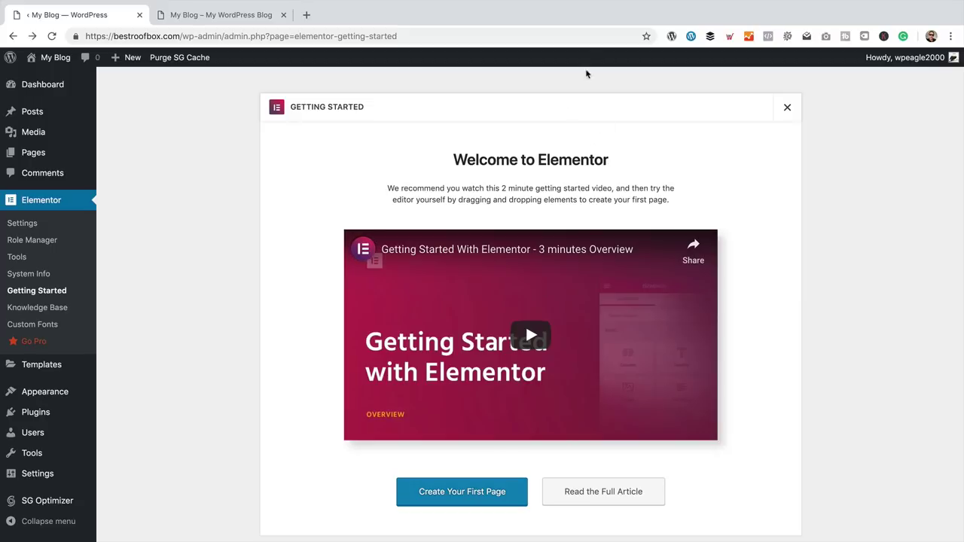
# Open wpeagle.com/uae in a new tab and look over the Ultimate Addons page
pyautogui.click(306, 15)
pyautogui.write('wpeagle.com/')
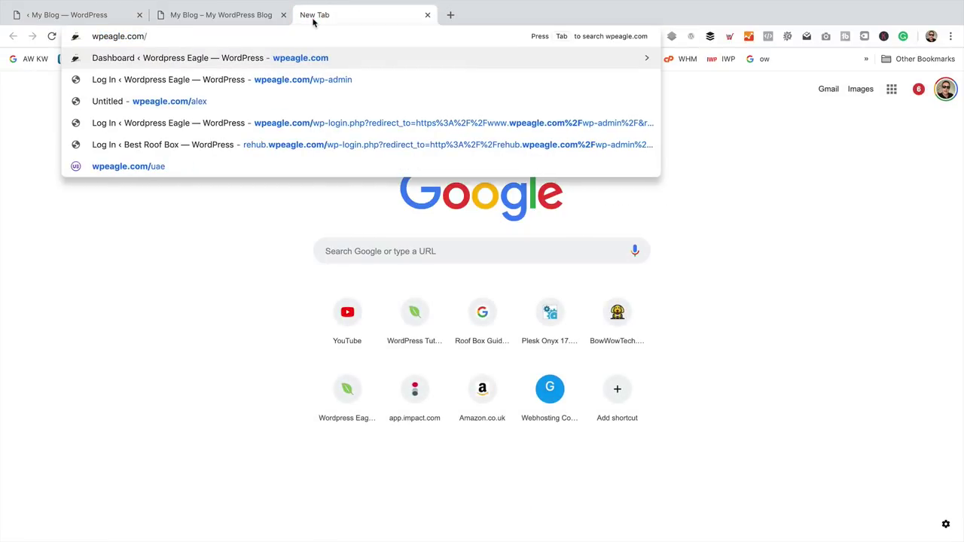
pyautogui.write('uae')
pyautogui.press('Return')
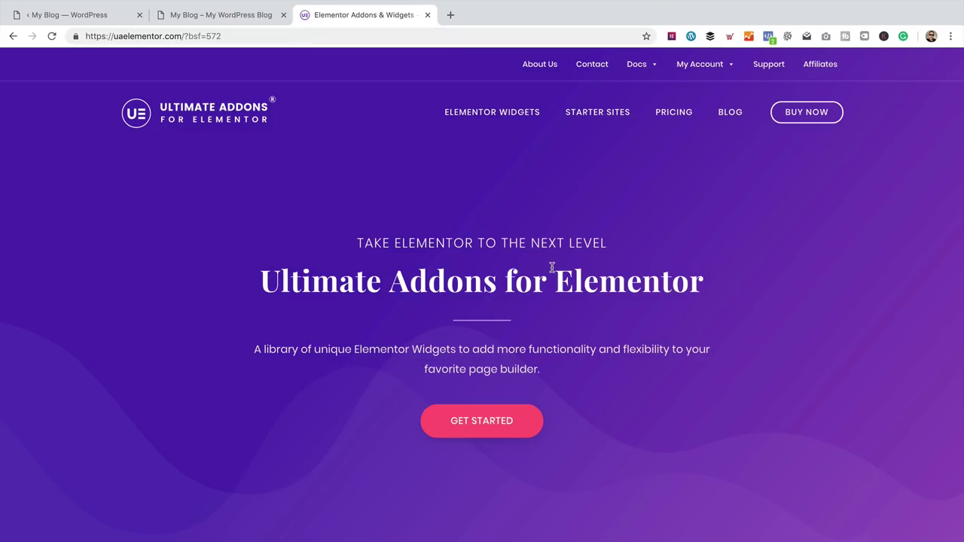
pyautogui.scroll(-4, 551, 267)
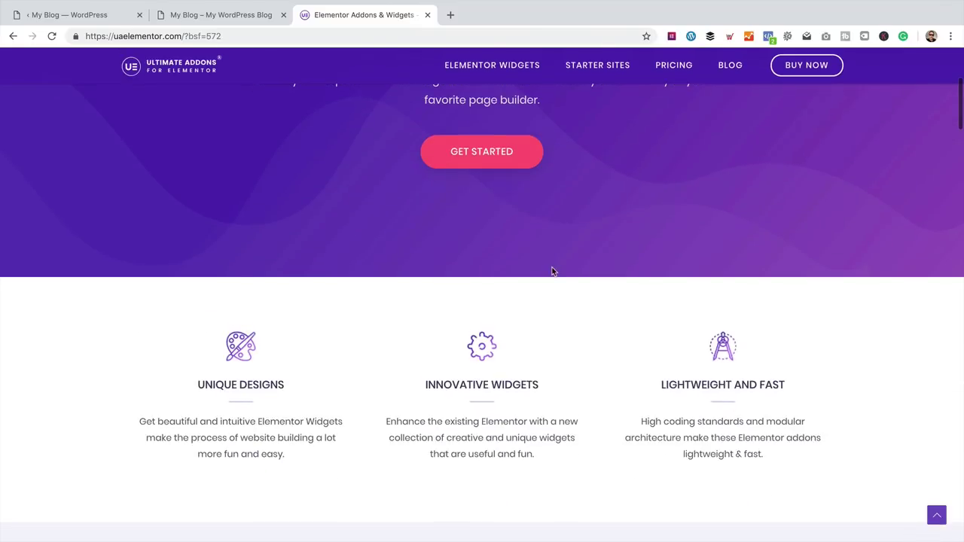
pyautogui.scroll(3, 553, 266)
pyautogui.scroll(-2, 557, 264)
pyautogui.scroll(3, 572, 253)
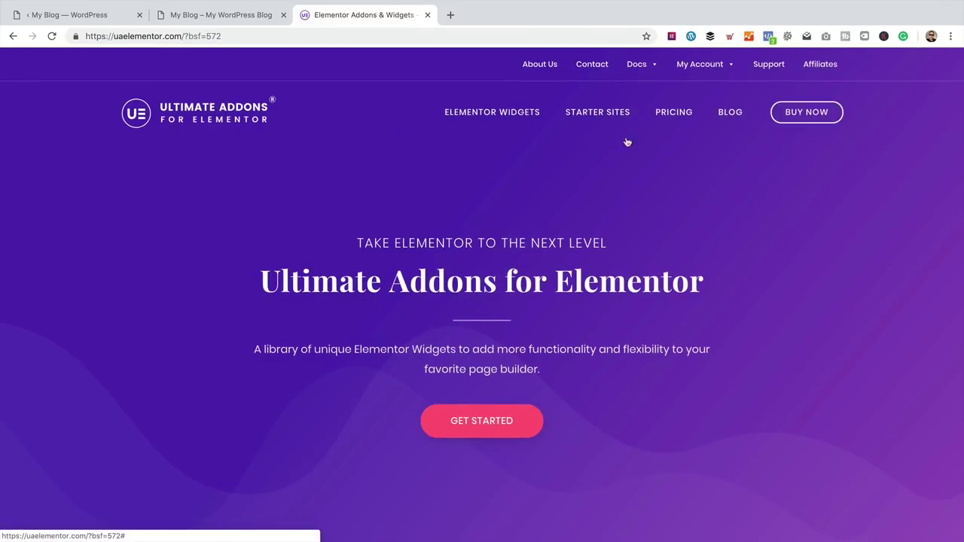
# Browse the Ultimate Addons for Elementor pricing page
pyautogui.click(683, 113)
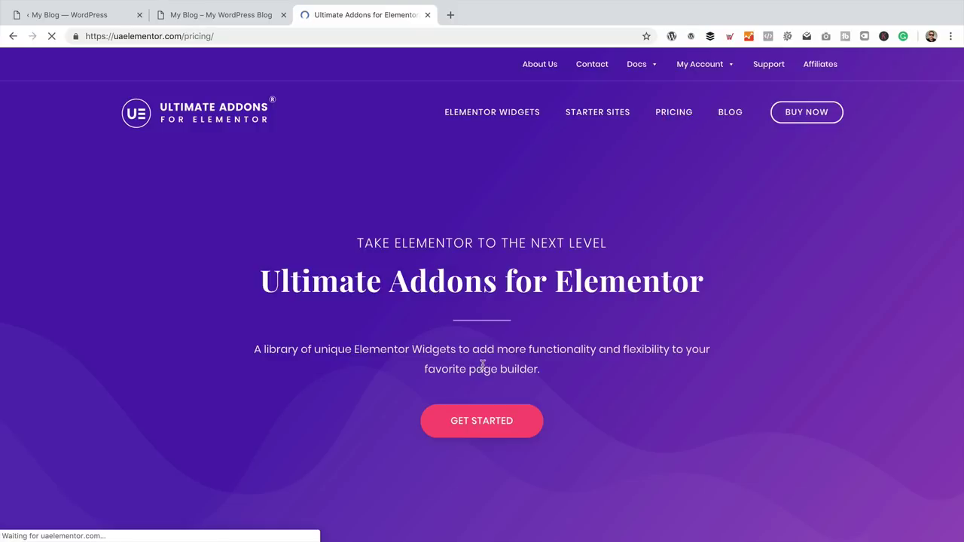
pyautogui.scroll(-3, 483, 324)
pyautogui.scroll(-3, 155, 340)
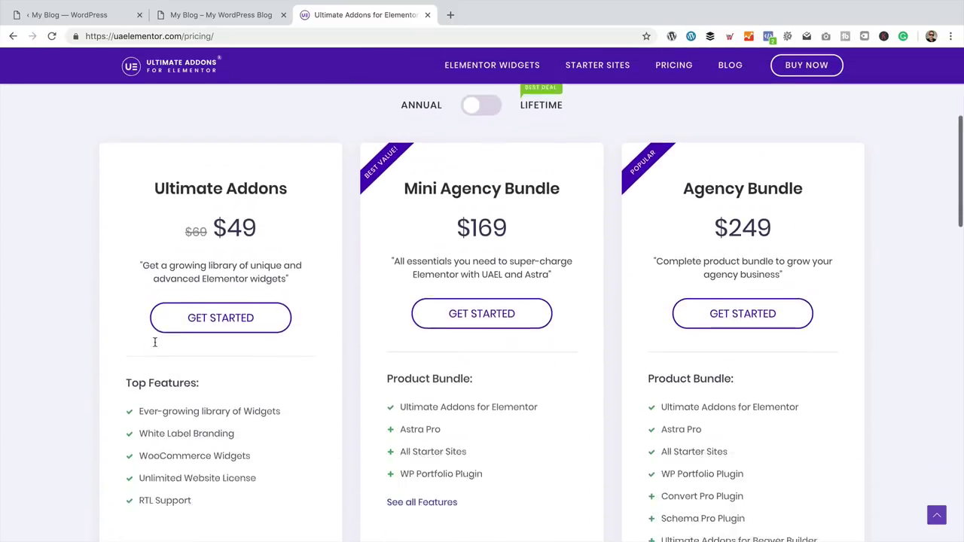
pyautogui.scroll(5, 241, 370)
pyautogui.scroll(-5, 125, 386)
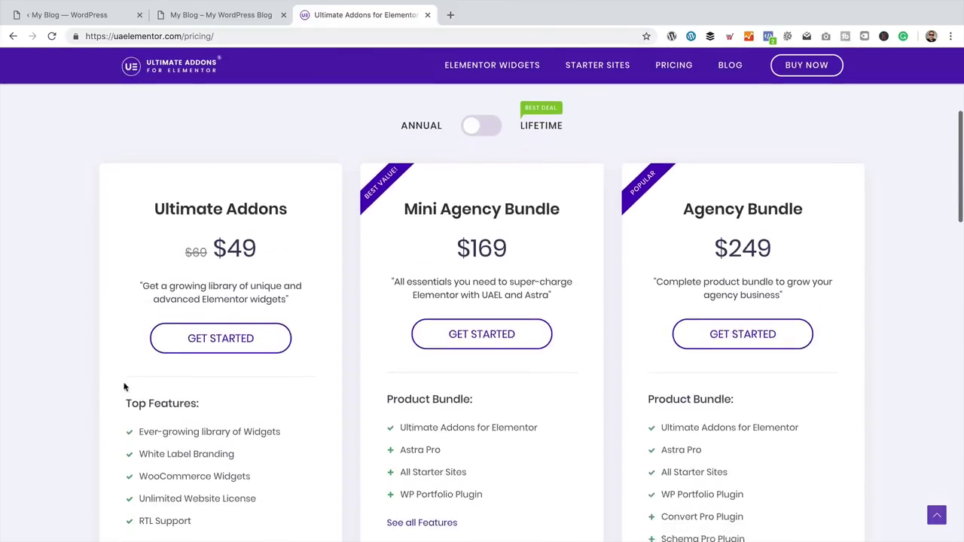
pyautogui.scroll(4, 217, 328)
pyautogui.scroll(2, 217, 328)
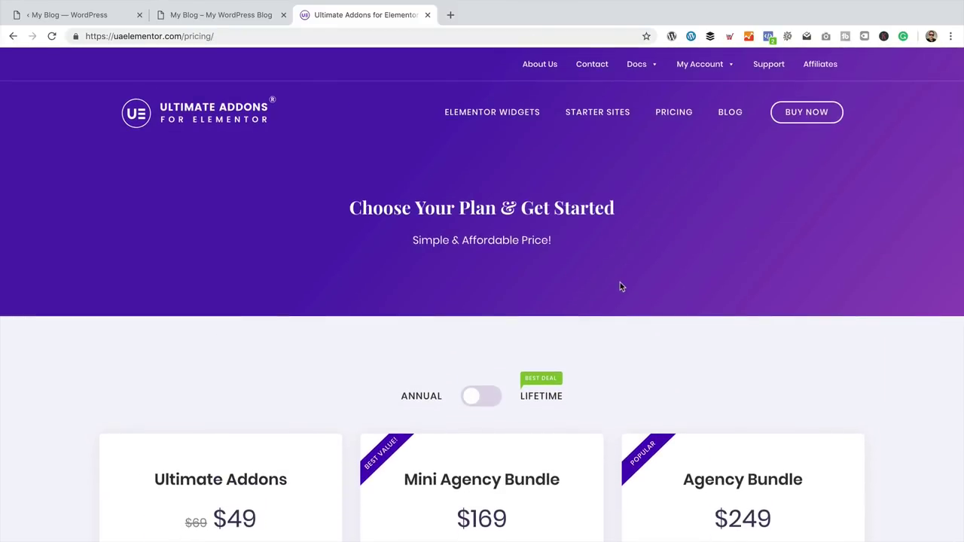
# Download the Ultimate Addons for Elementor 1.9.0 zip from account downloads, then return to WordPress
pyautogui.moveTo(699, 64)
pyautogui.click(699, 90)
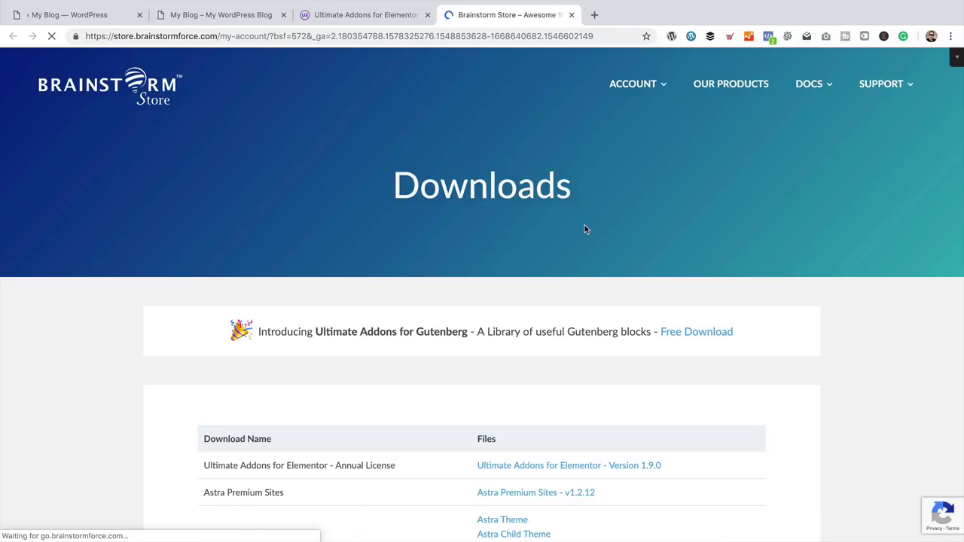
pyautogui.click(569, 467)
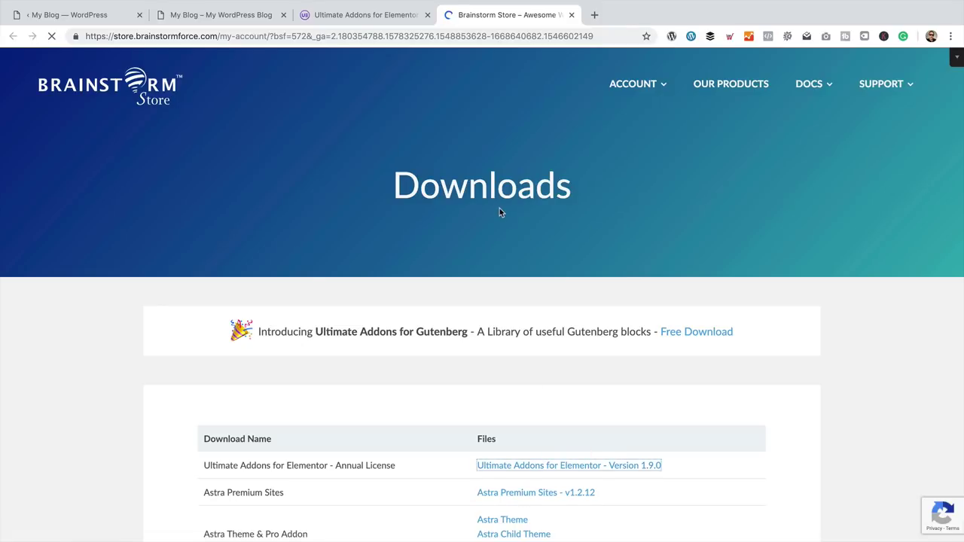
pyautogui.click(704, 253)
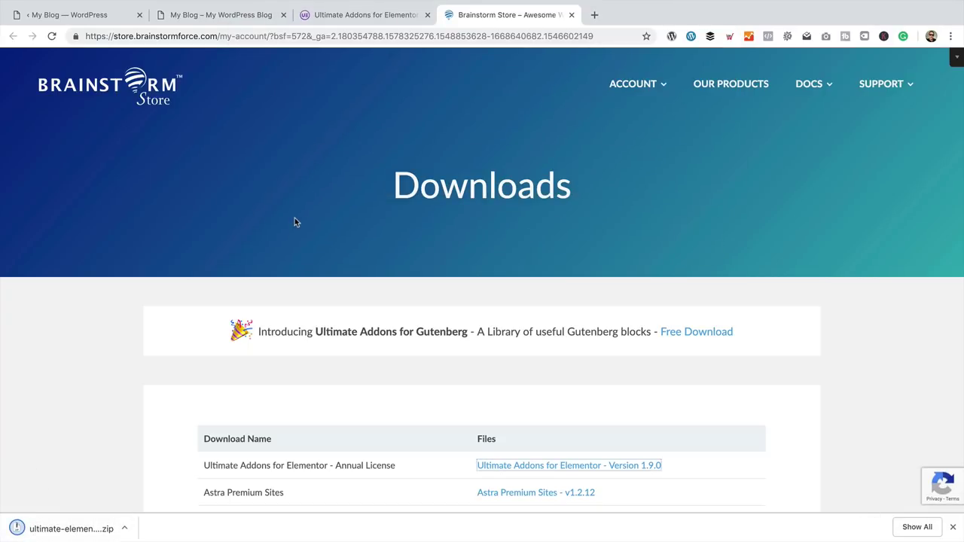
pyautogui.click(76, 16)
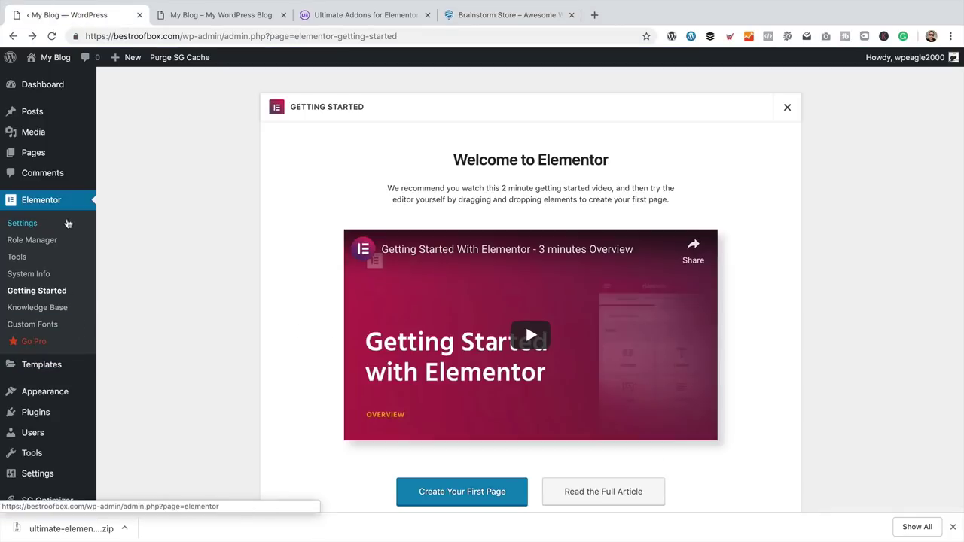
# Upload ultimate-elementor.zip under Plugins > Add New, install it and activate the plugin
pyautogui.moveTo(68, 423)
pyautogui.click(121, 431)
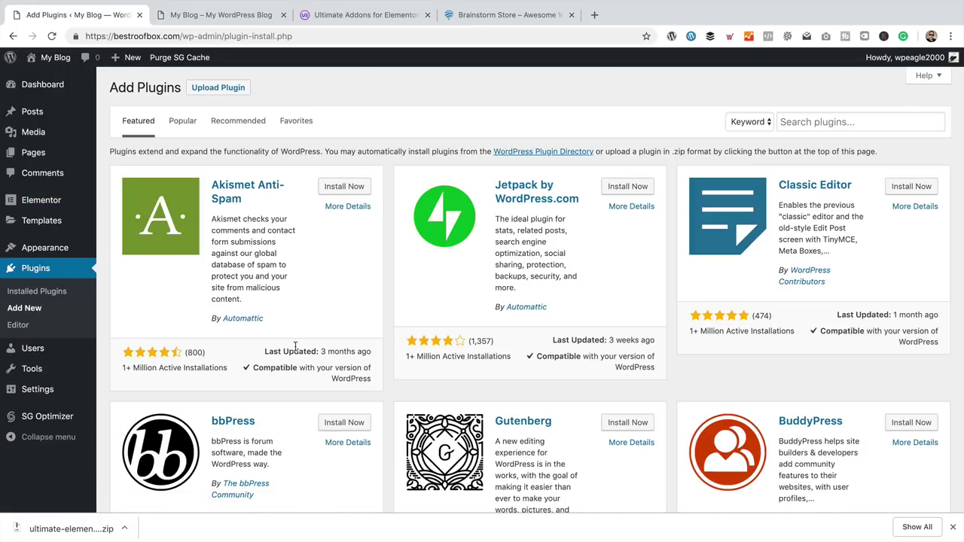
pyautogui.click(236, 91)
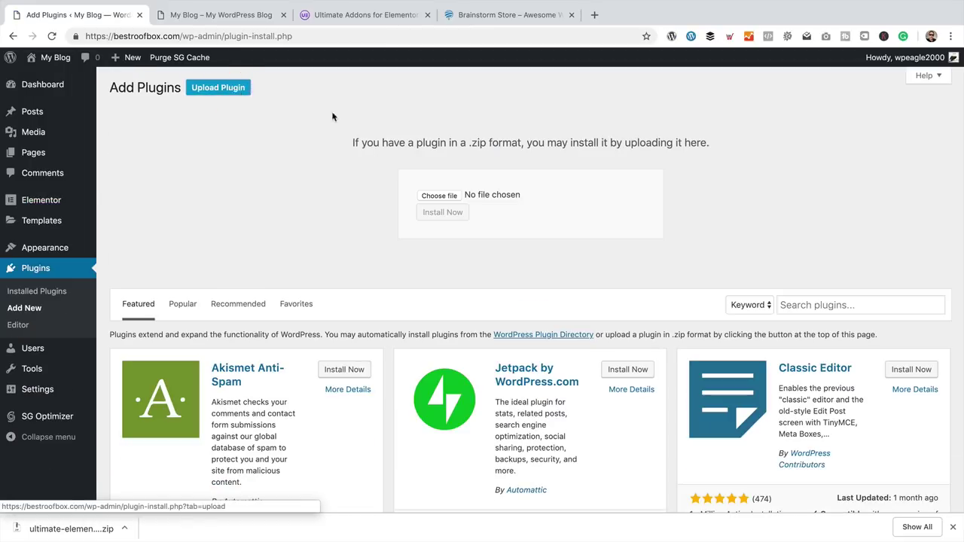
pyautogui.click(441, 192)
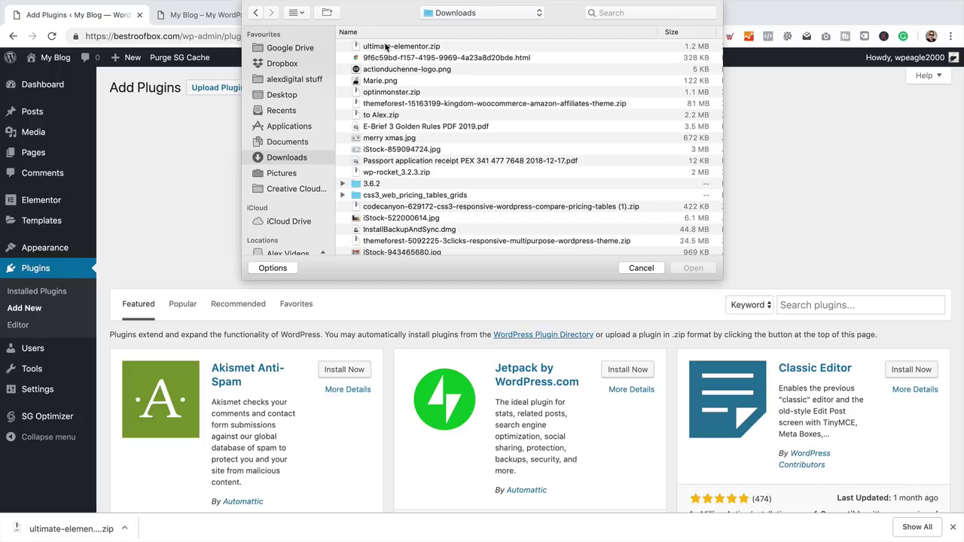
pyautogui.click(397, 46)
pyautogui.click(692, 268)
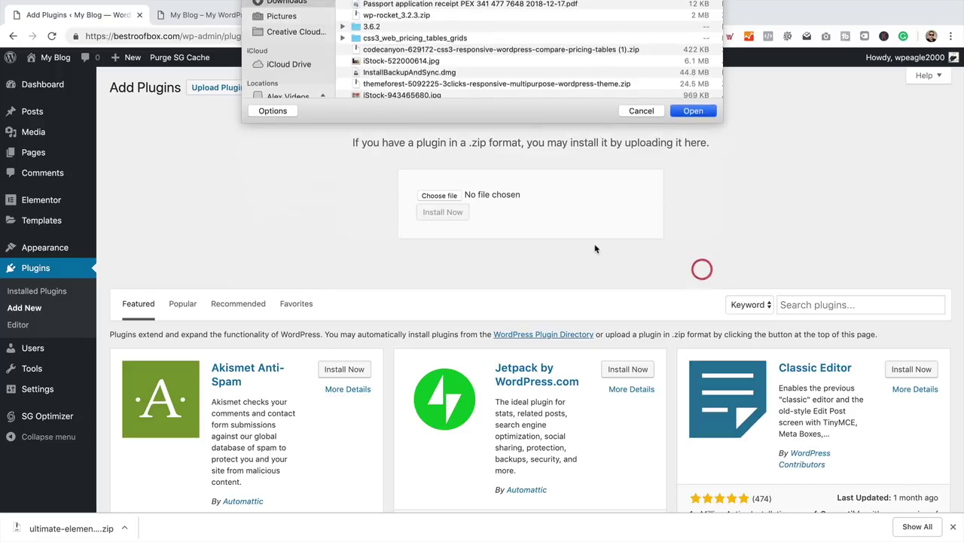
pyautogui.click(449, 213)
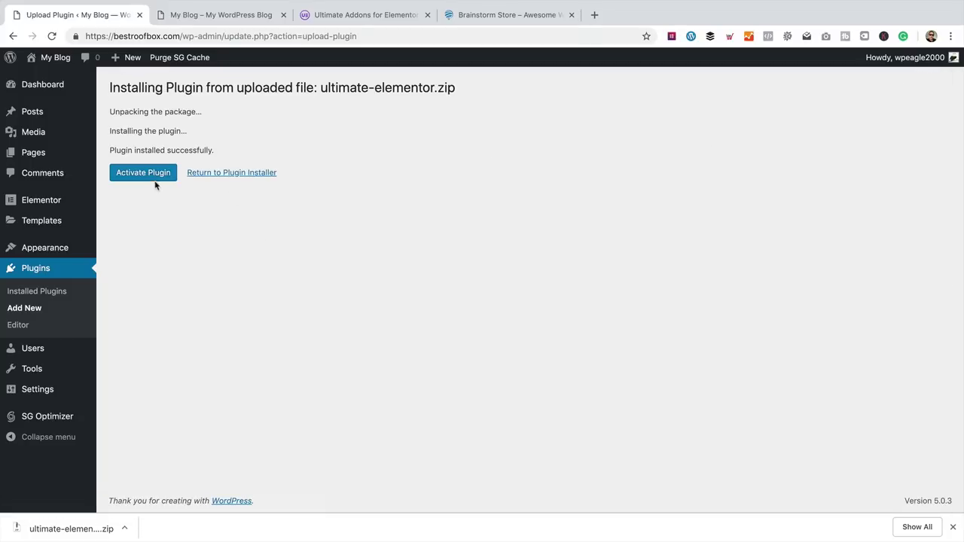
pyautogui.click(151, 178)
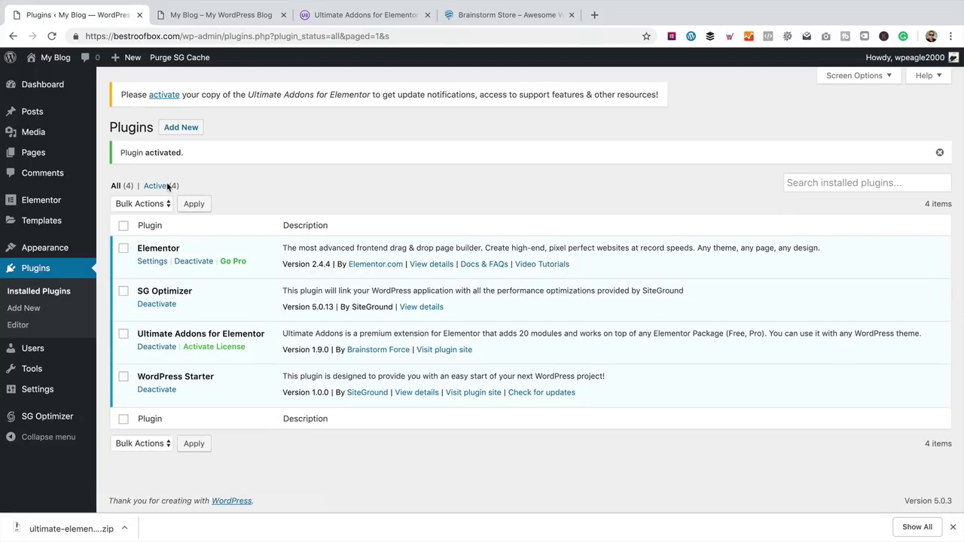
# Copy the license key from the Brainstorm Store account's Licenses page
pyautogui.click(166, 96)
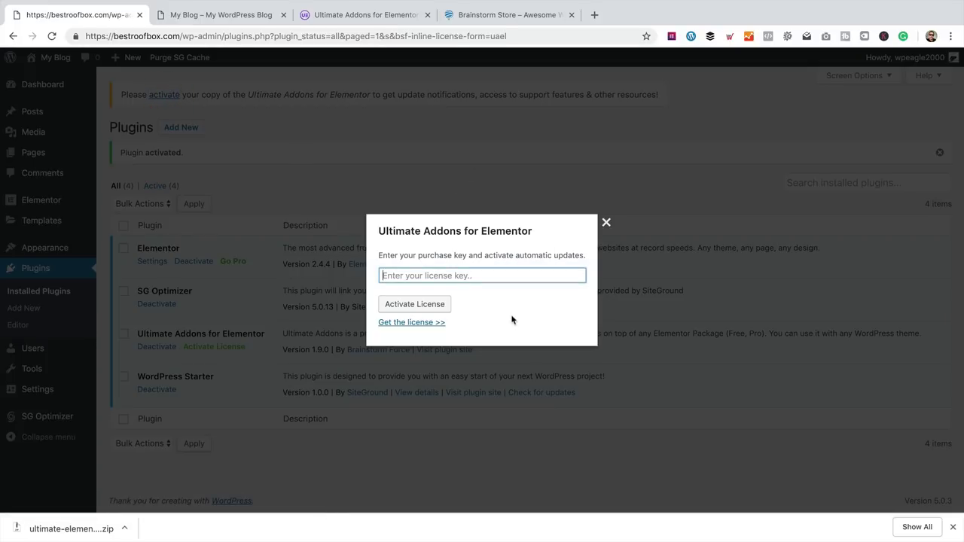
pyautogui.click(500, 15)
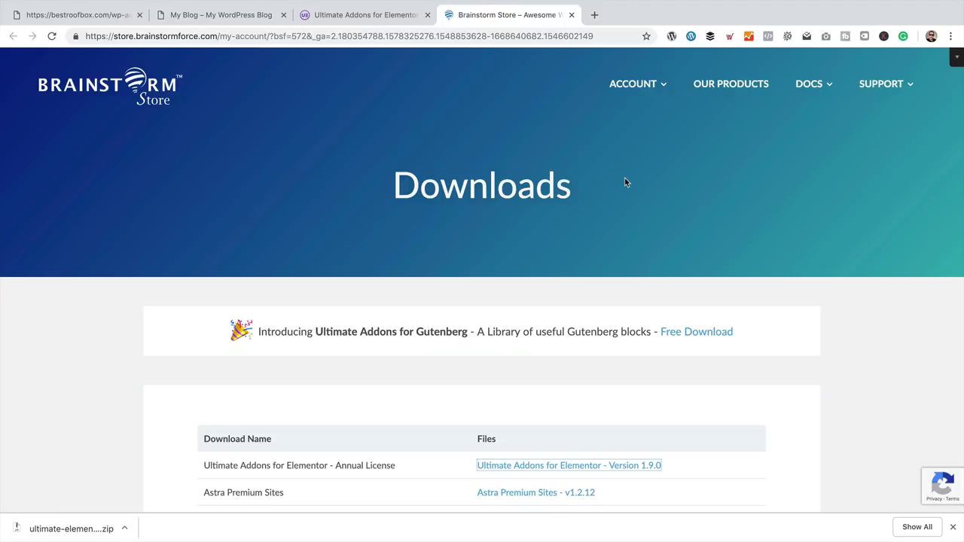
pyautogui.moveTo(662, 86)
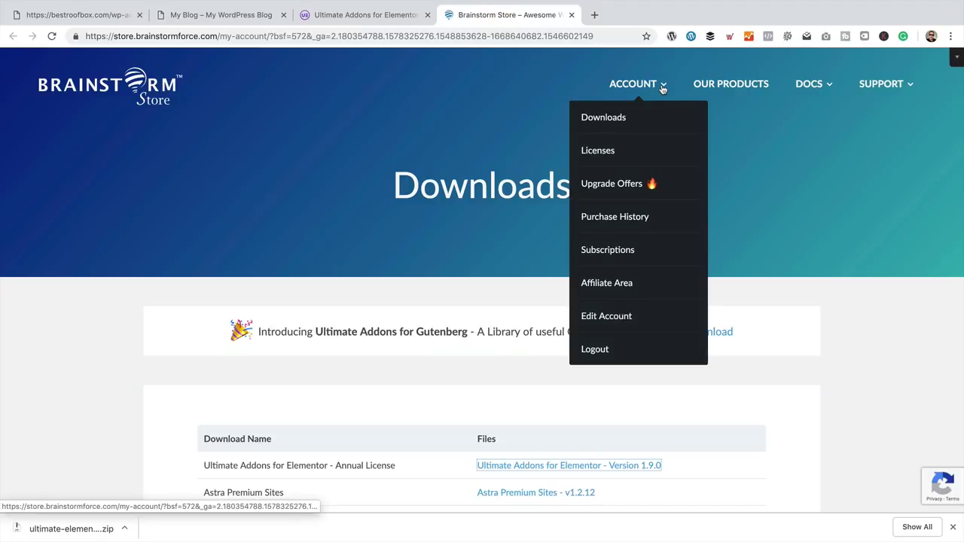
pyautogui.click(618, 151)
pyautogui.scroll(-1, 489, 324)
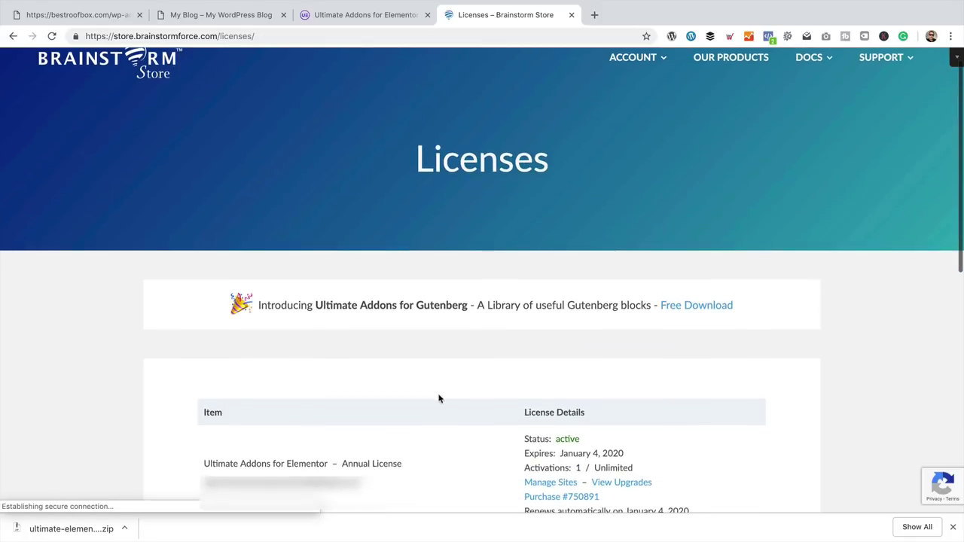
pyautogui.moveTo(402, 485); pyautogui.dragTo(202, 486)
pyautogui.rightClick(201, 486)
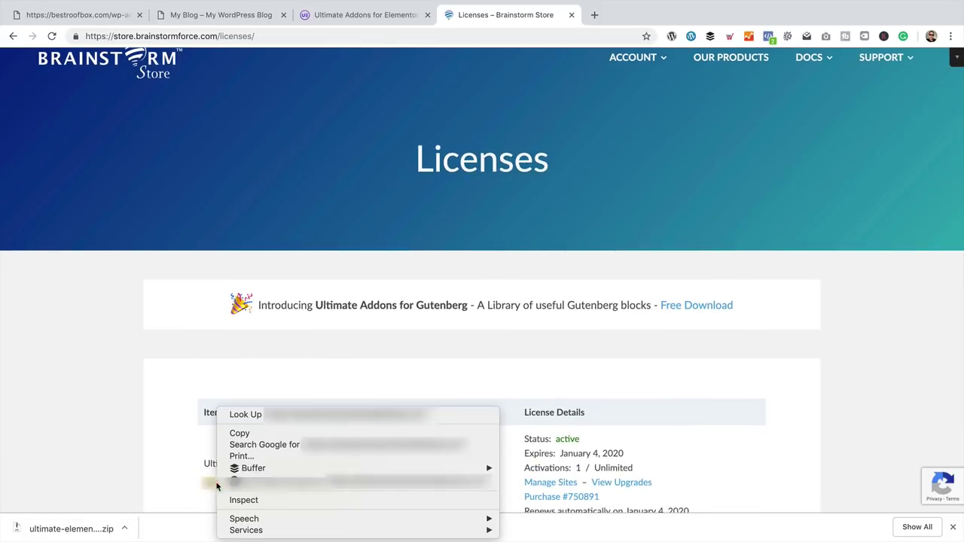
pyautogui.click(290, 431)
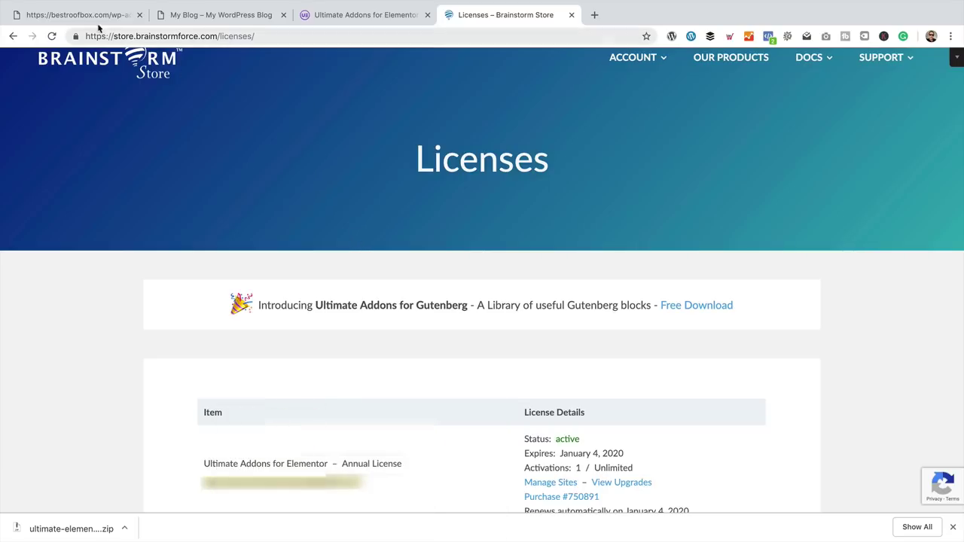
# Paste the license key into the Ultimate Addons form and activate the license
pyautogui.click(87, 15)
pyautogui.rightClick(426, 275)
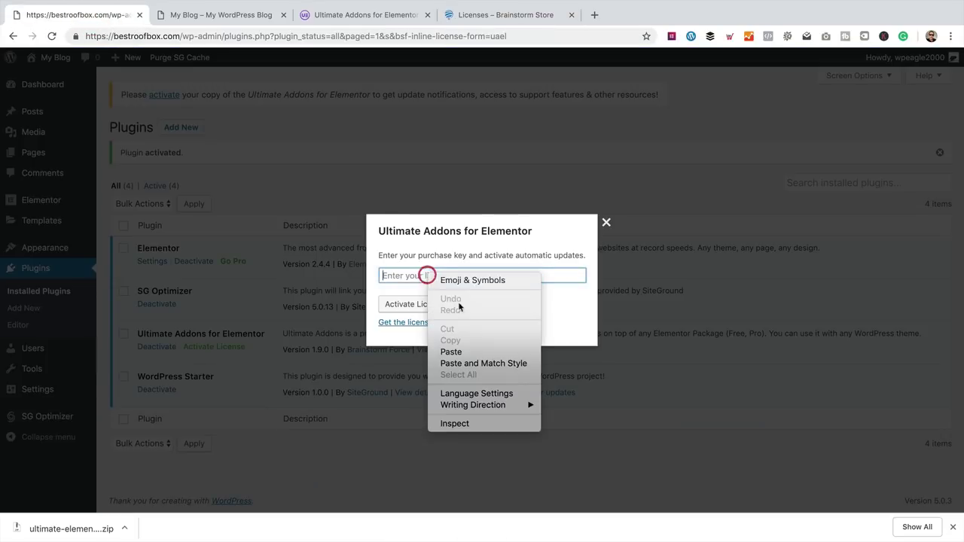
pyautogui.click(465, 351)
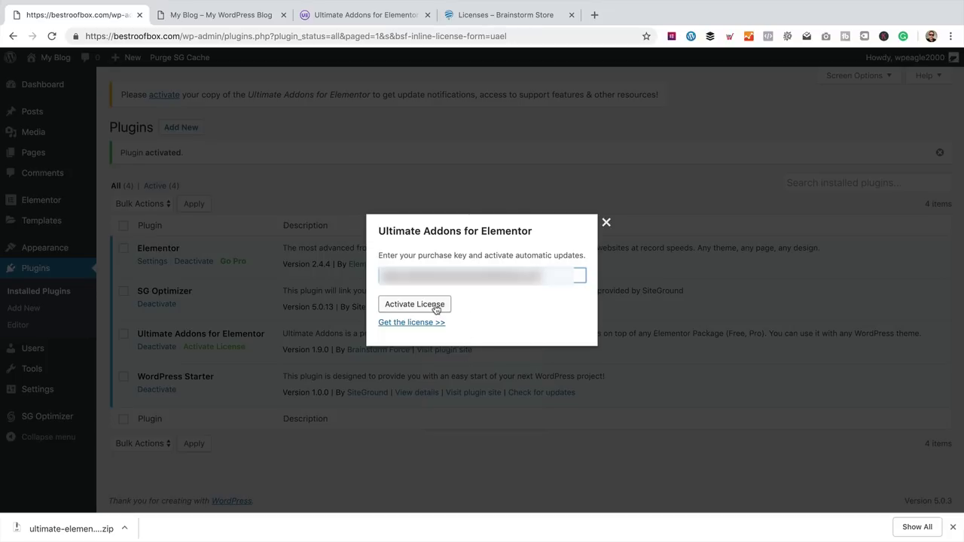
pyautogui.click(437, 307)
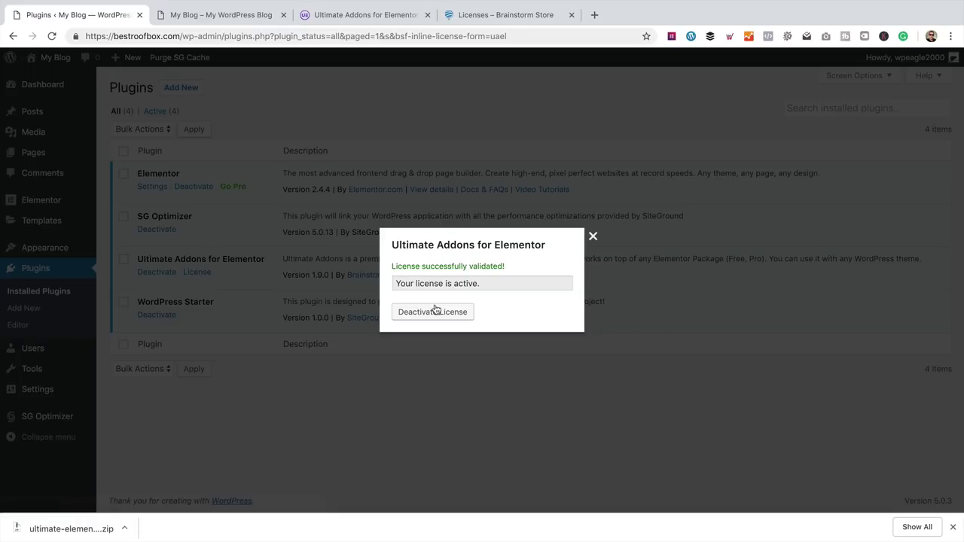
pyautogui.click(592, 237)
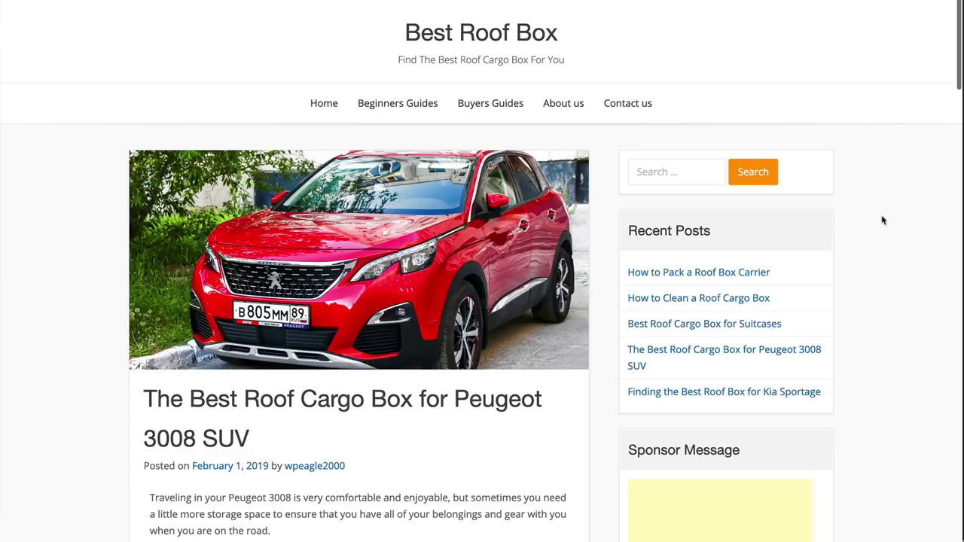
# Scroll through the live article, then go to Add New on the Plugins page
pyautogui.scroll(-20, 882, 220)
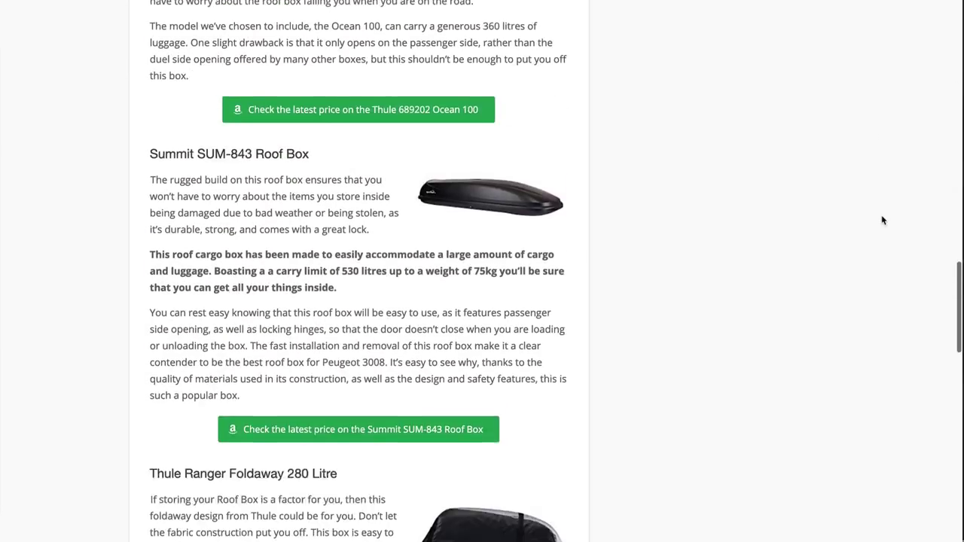
pyautogui.scroll(-15, 882, 219)
pyautogui.scroll(1, 882, 220)
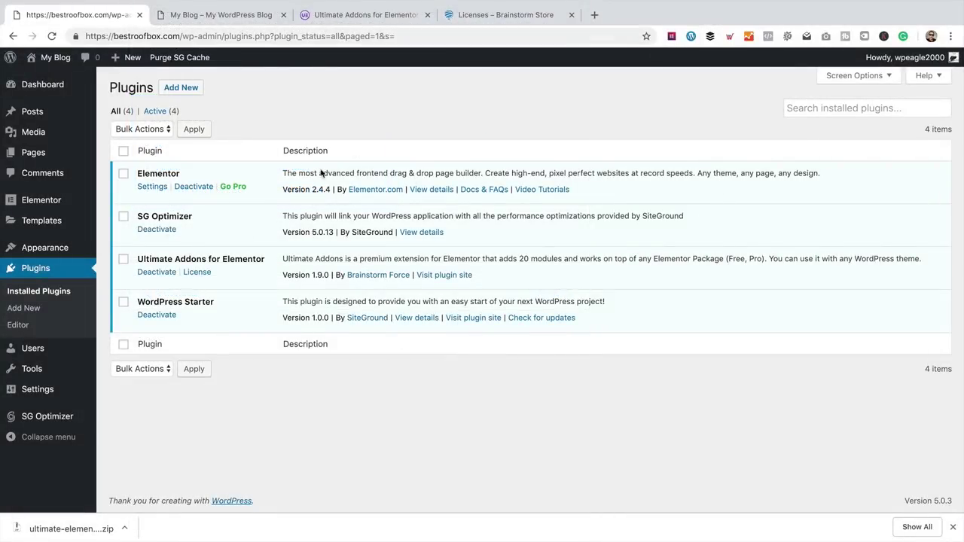
pyautogui.click(181, 88)
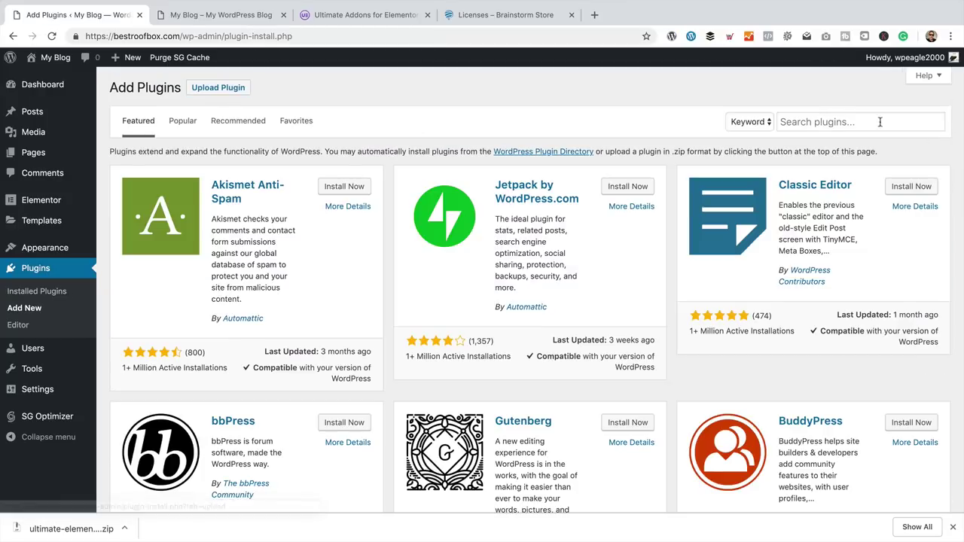
# Search for 'related posts for wordpress', then install and activate Related Posts for WordPress
pyautogui.click(850, 125)
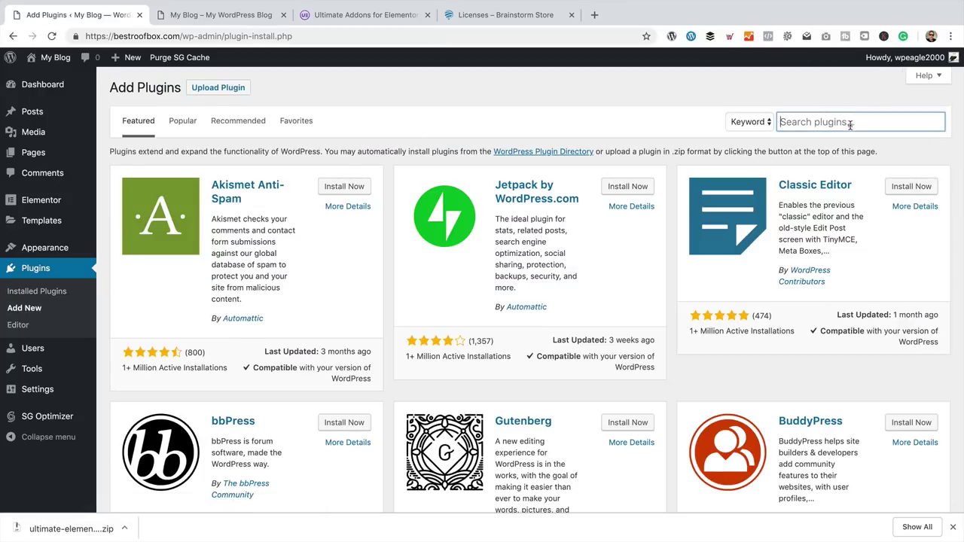
pyautogui.write('related ')
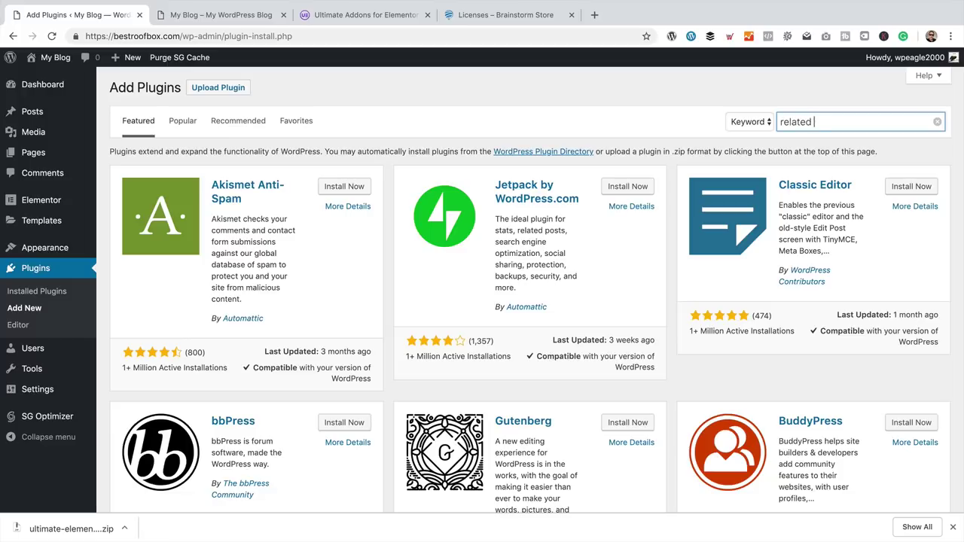
pyautogui.write('posts for wordpress')
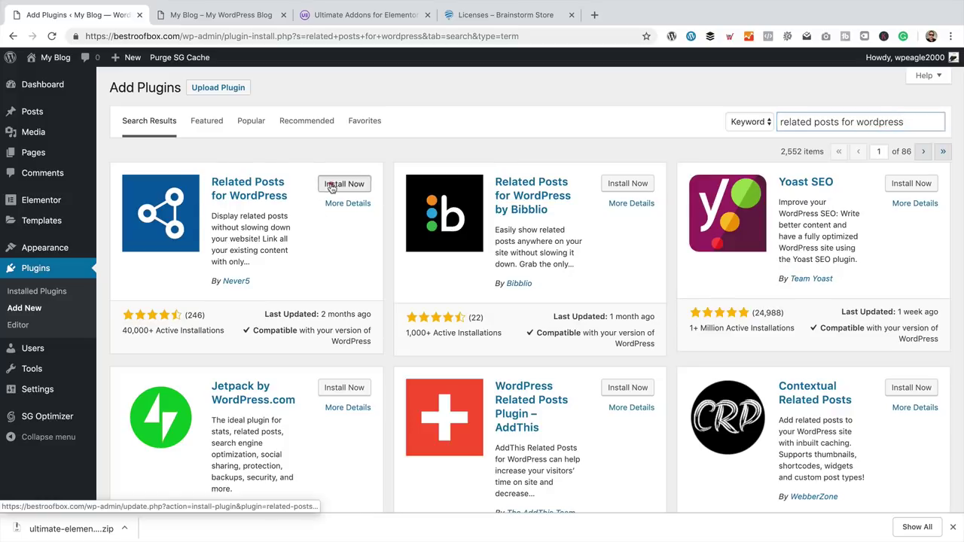
pyautogui.click(332, 184)
pyautogui.scroll(-1, 295, 302)
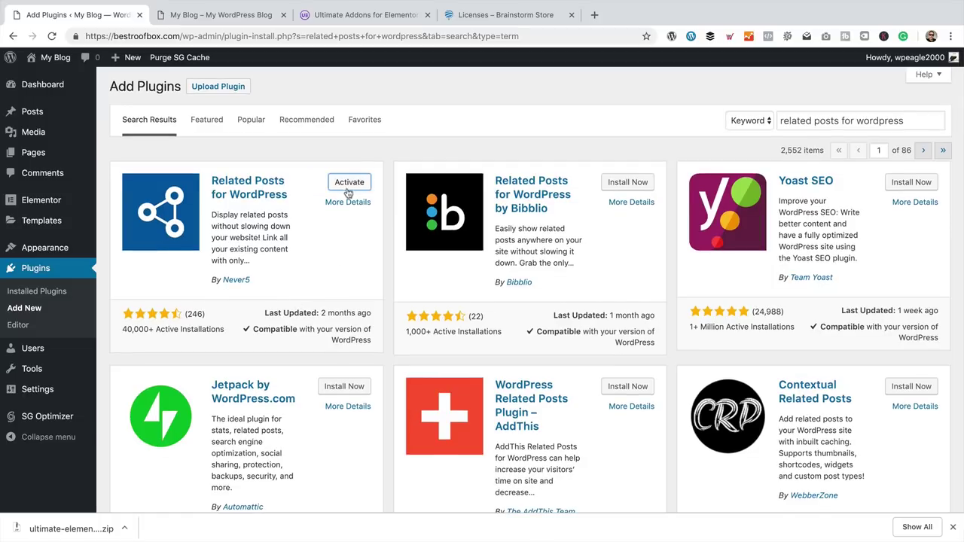
pyautogui.scroll(-1, 346, 187)
pyautogui.click(349, 182)
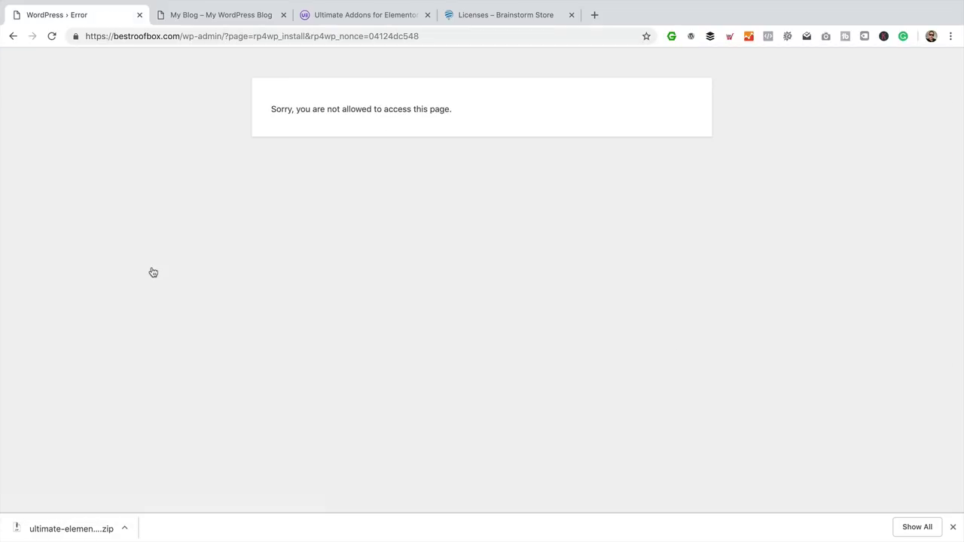
# Return to the plain wp-admin address and open Related Posts for WordPress from Installed Plugins
pyautogui.moveTo(433, 35); pyautogui.dragTo(223, 36)
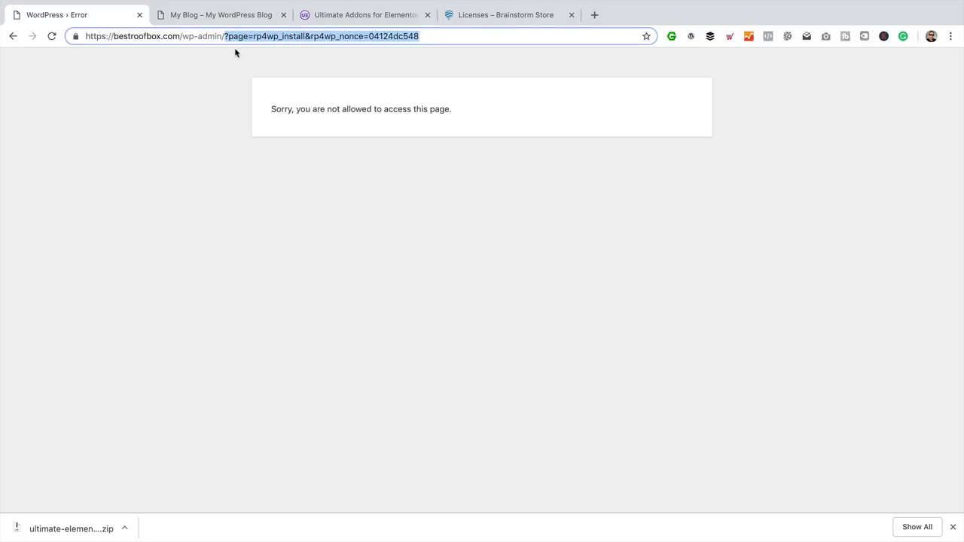
pyautogui.press('BackSpace')
pyautogui.press('Return')
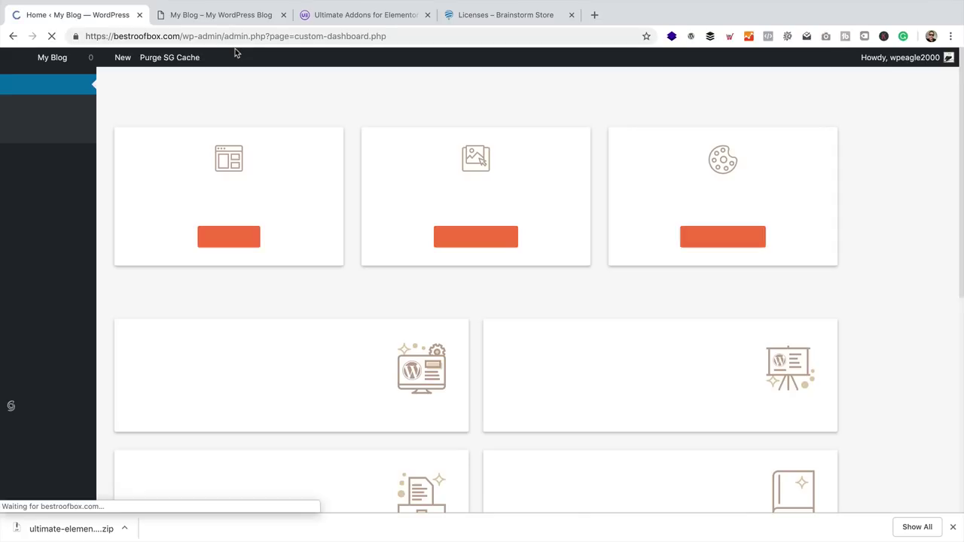
pyautogui.click(134, 319)
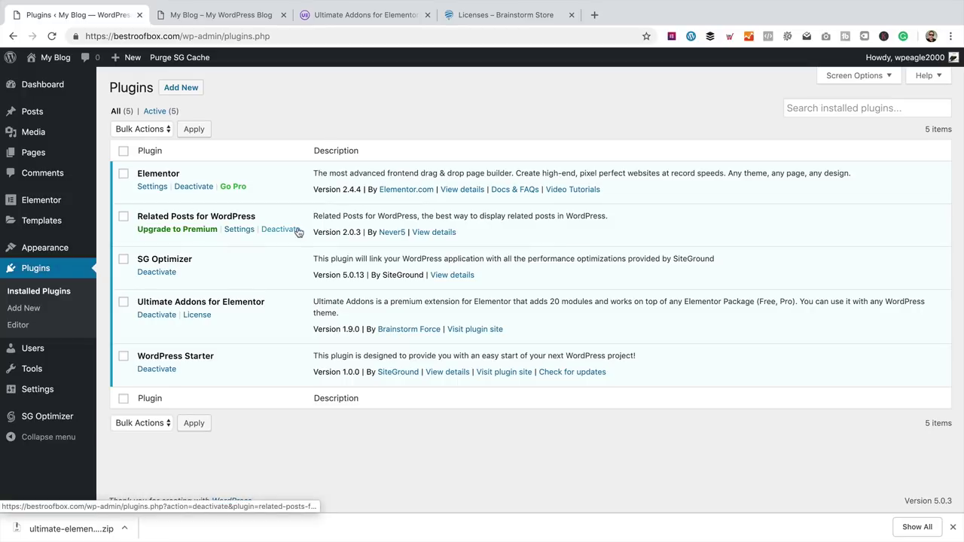
pyautogui.click(244, 230)
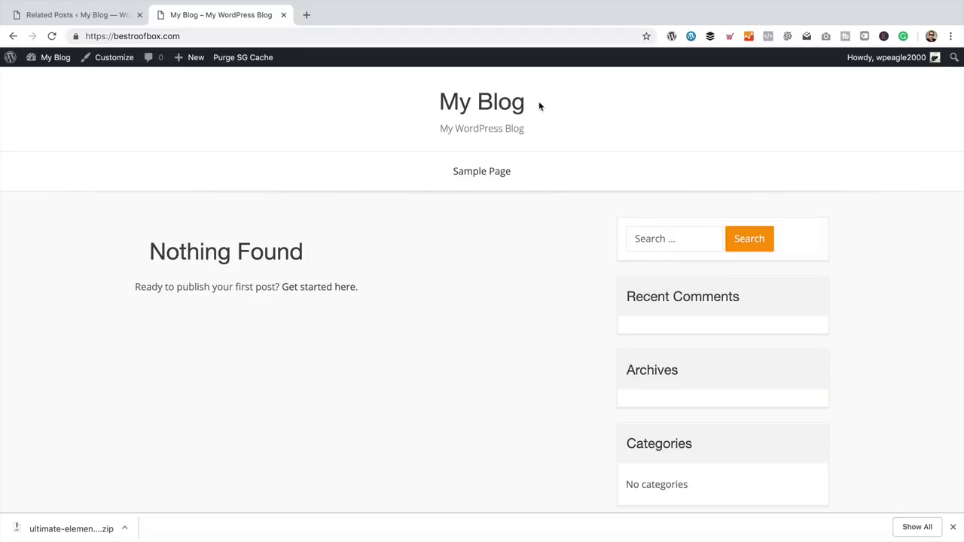
# Leave the empty 'Nothing Found' My Blog front page and head to the admin Dashboard
pyautogui.moveTo(528, 104); pyautogui.dragTo(574, 107)
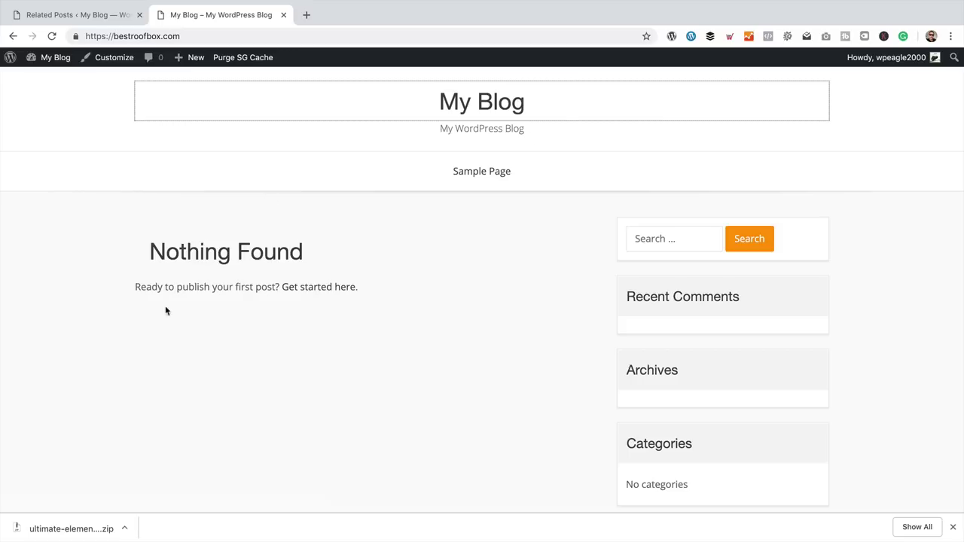
pyautogui.click(421, 304)
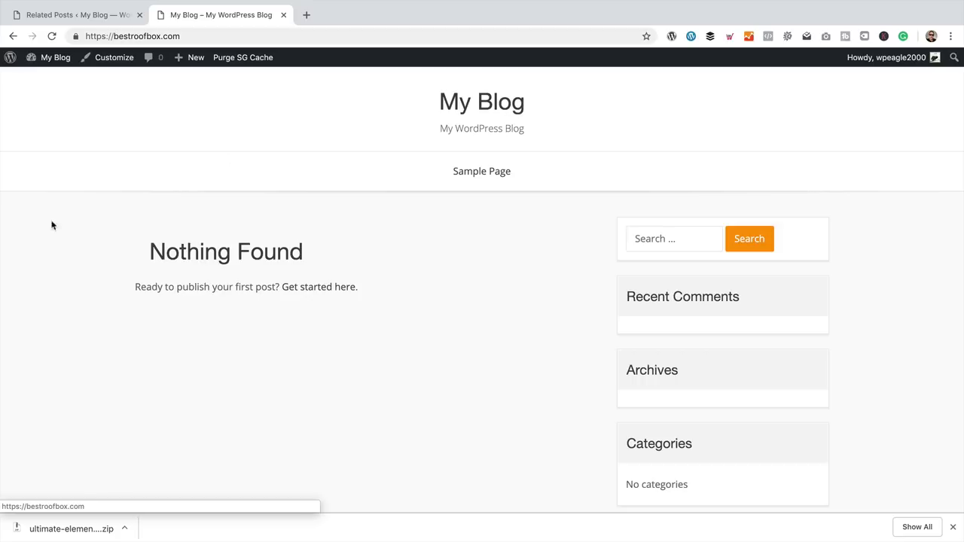
pyautogui.moveTo(43, 58)
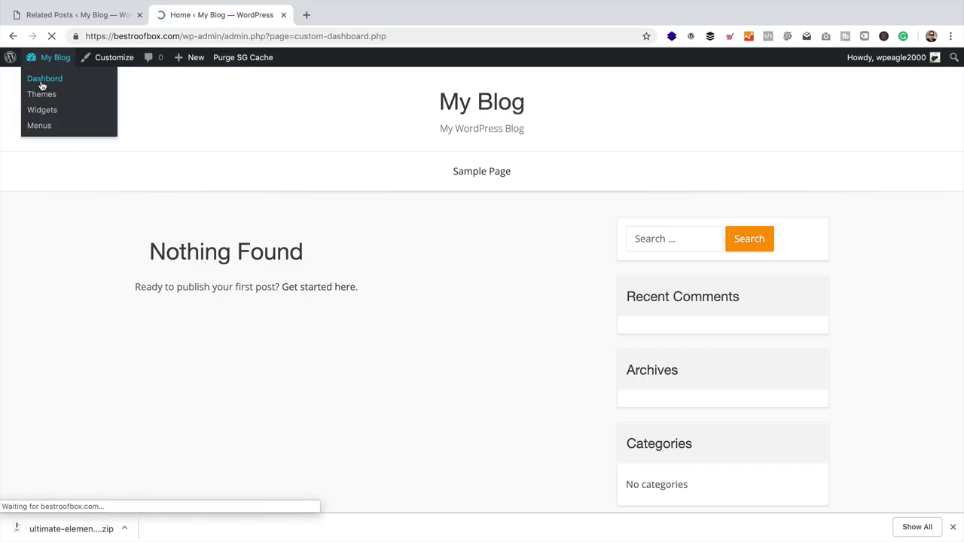
# In General settings, change the Site Title to 'Best Roof Box'
pyautogui.moveTo(47, 389)
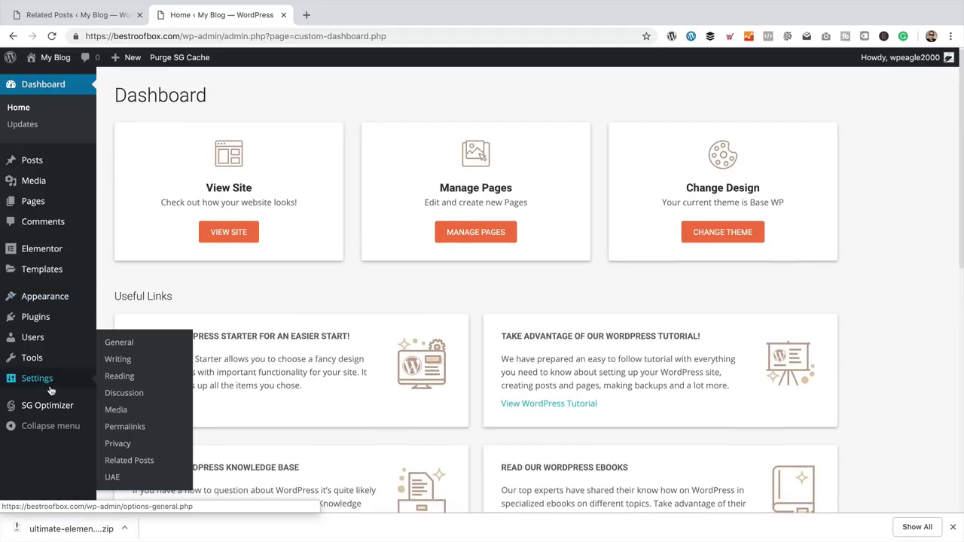
pyautogui.click(143, 343)
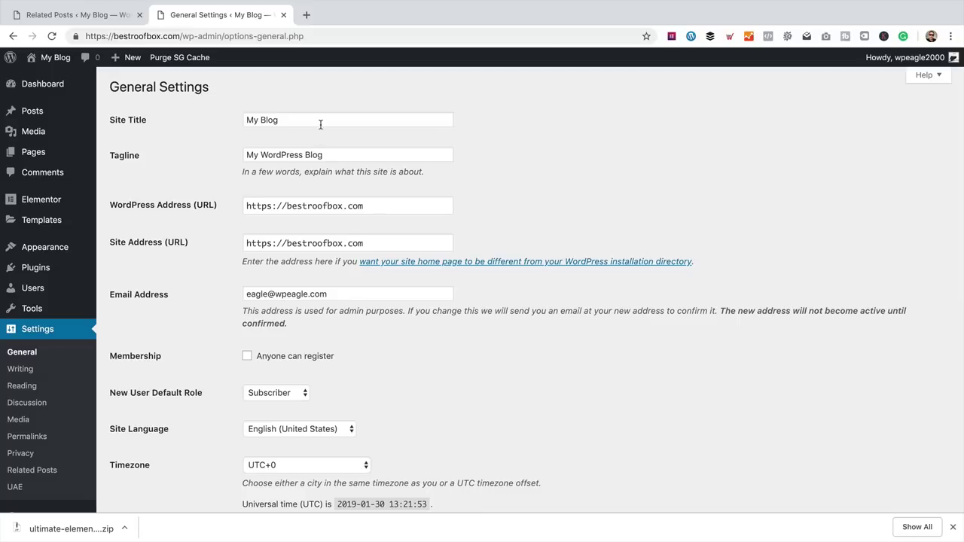
pyautogui.moveTo(318, 122); pyautogui.dragTo(201, 125)
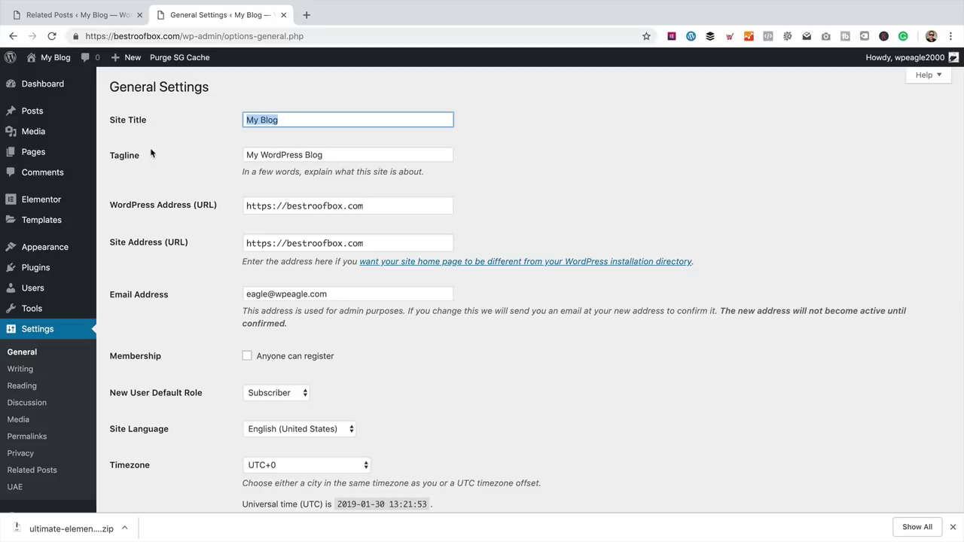
pyautogui.write('Best Roof Box')
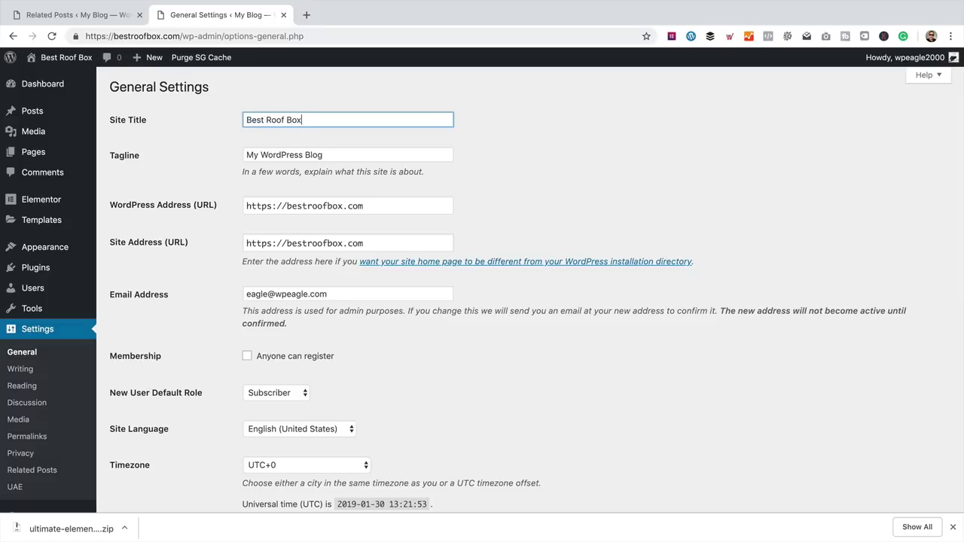
# Set the tagline to 'Find The Best Roof Box For You'
pyautogui.press('Tab')
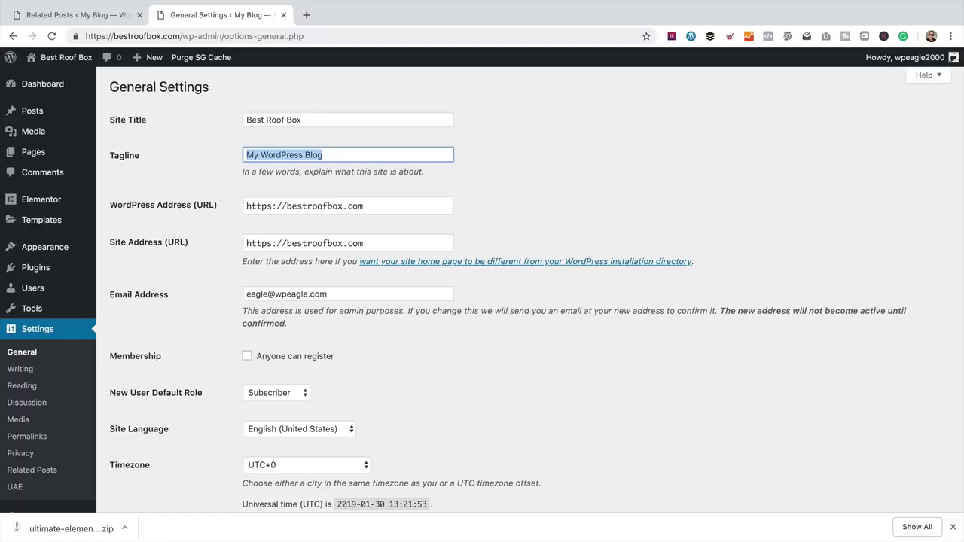
pyautogui.write('Find the')
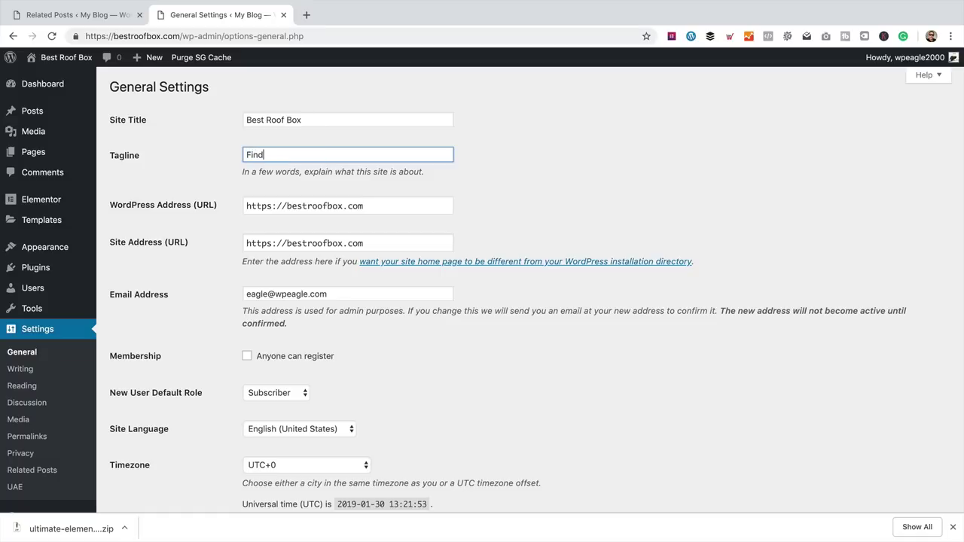
pyautogui.press('BackSpace')
pyautogui.press('BackSpace')
pyautogui.write('The Best Roof Box F')
pyautogui.press('BackSpace')
pyautogui.write('for You')
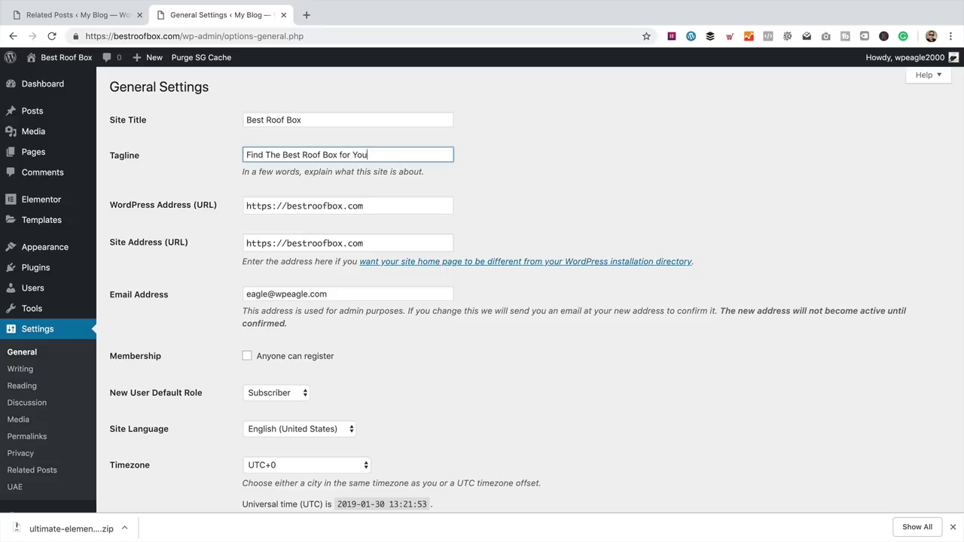
pyautogui.click(340, 155)
pyautogui.press('BackSpace')
pyautogui.write('F')
pyautogui.click(517, 141)
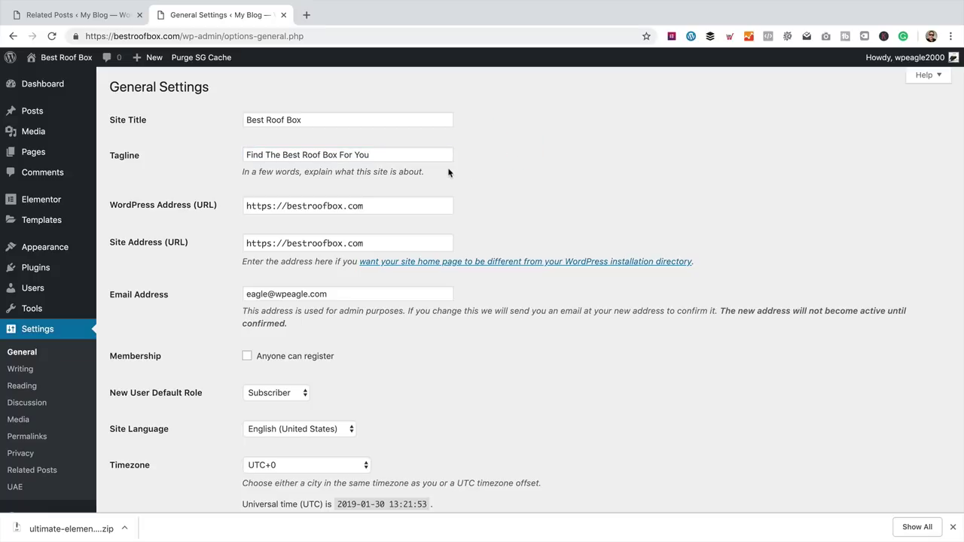
# Save the general settings and view the updated front page
pyautogui.scroll(-5, 430, 165)
pyautogui.click(148, 451)
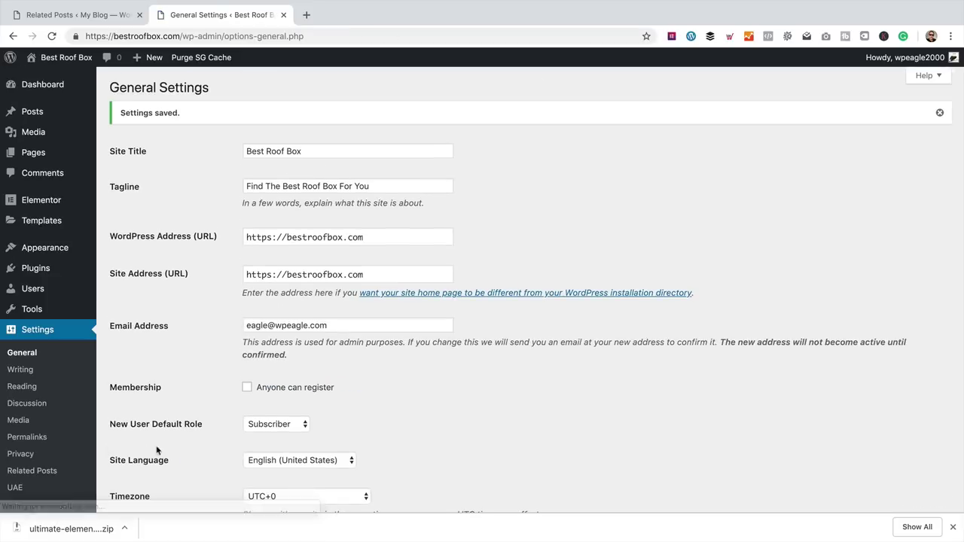
pyautogui.moveTo(45, 59)
pyautogui.click(52, 78)
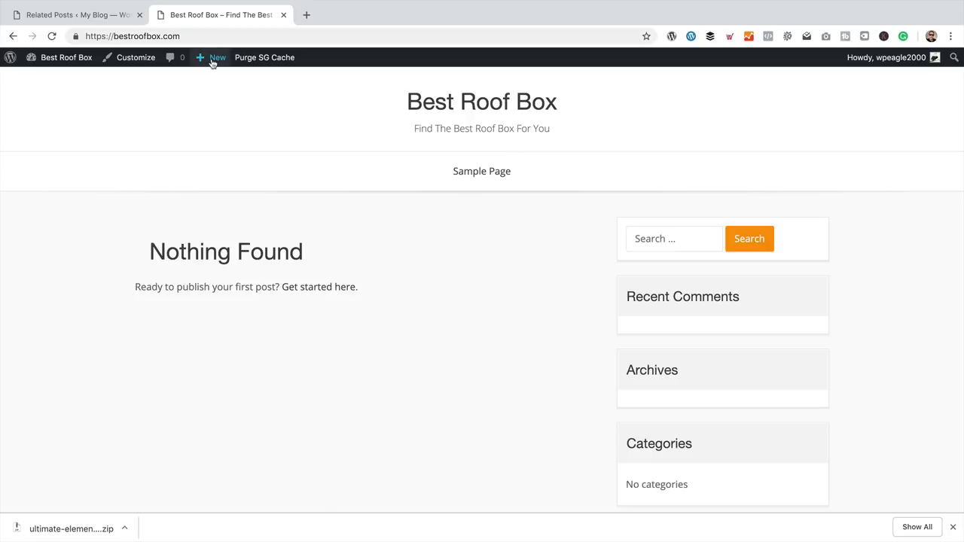
# Start a new page from the admin bar, closing the old Related Posts tab and welcome tip
pyautogui.moveTo(212, 58)
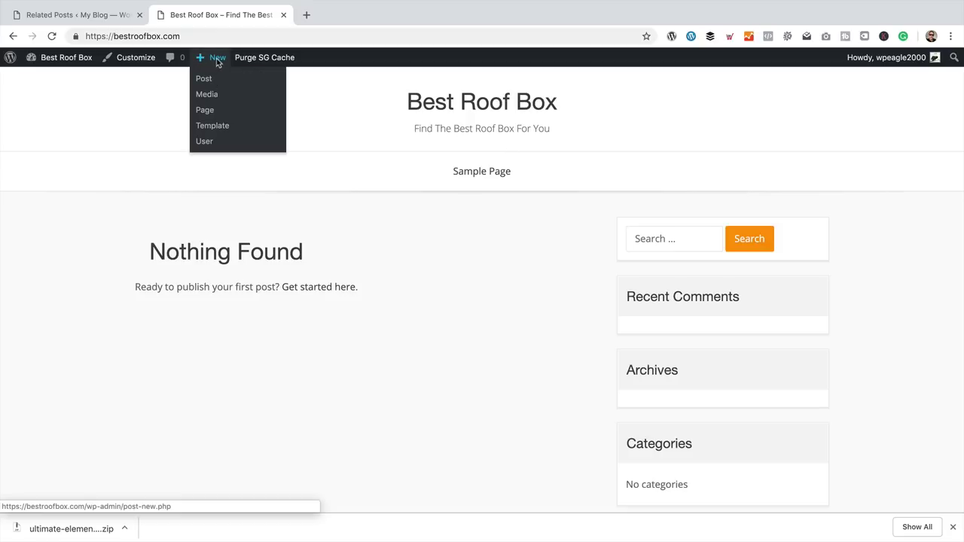
pyautogui.click(219, 115)
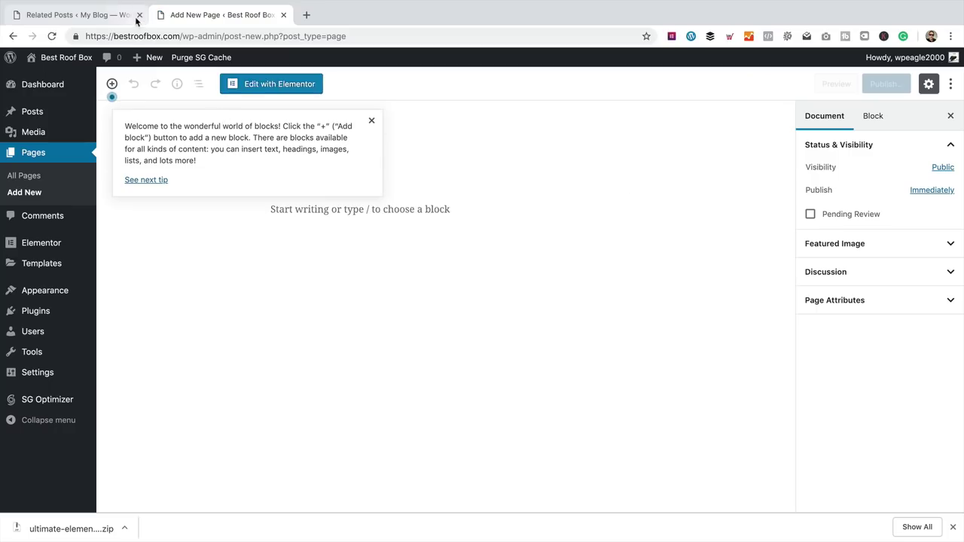
pyautogui.click(138, 15)
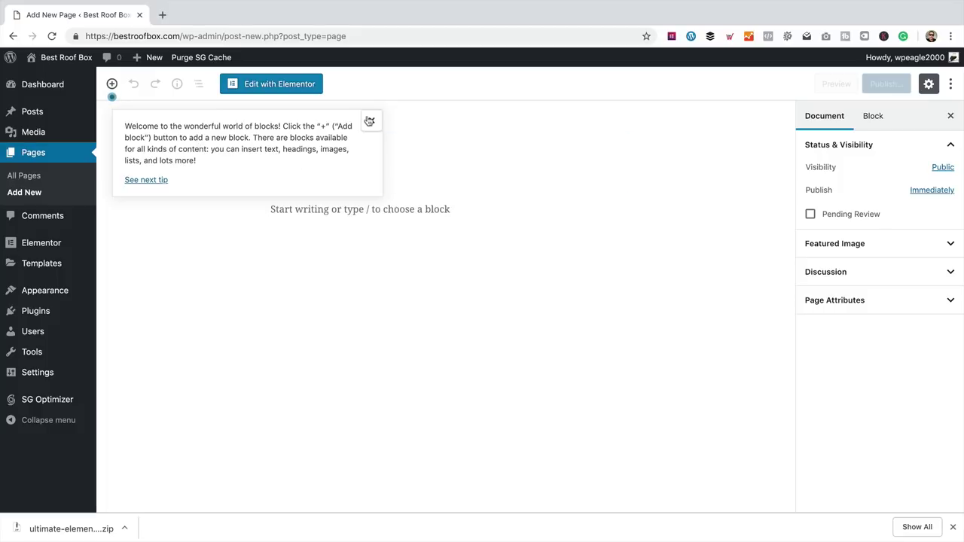
pyautogui.click(370, 121)
# Title the page 'Home Page' and publish it
pyautogui.click(497, 165)
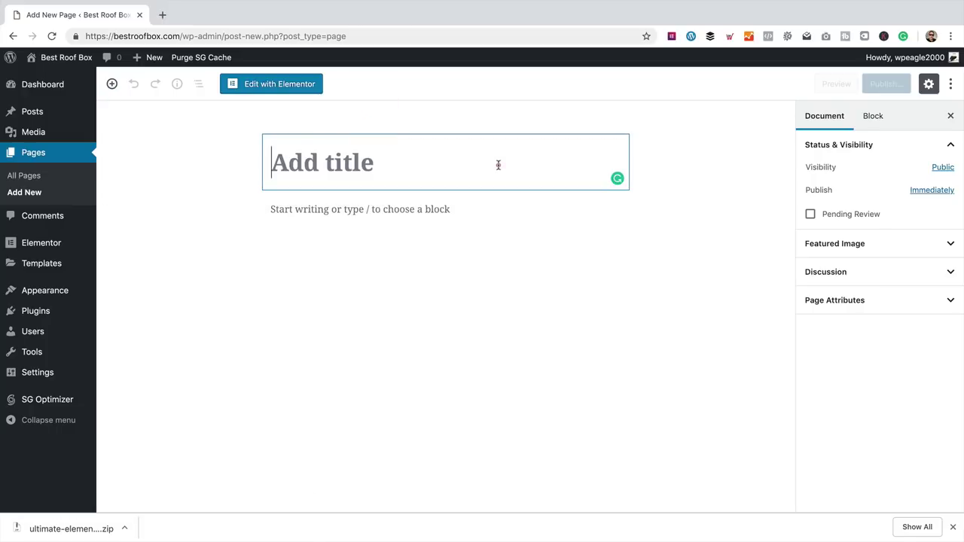
pyautogui.write('Home ')
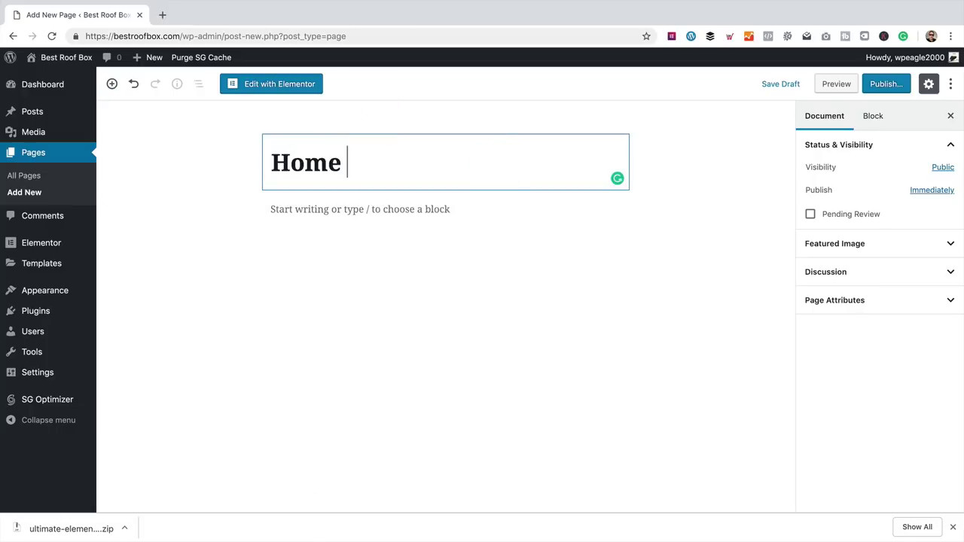
pyautogui.write('Page')
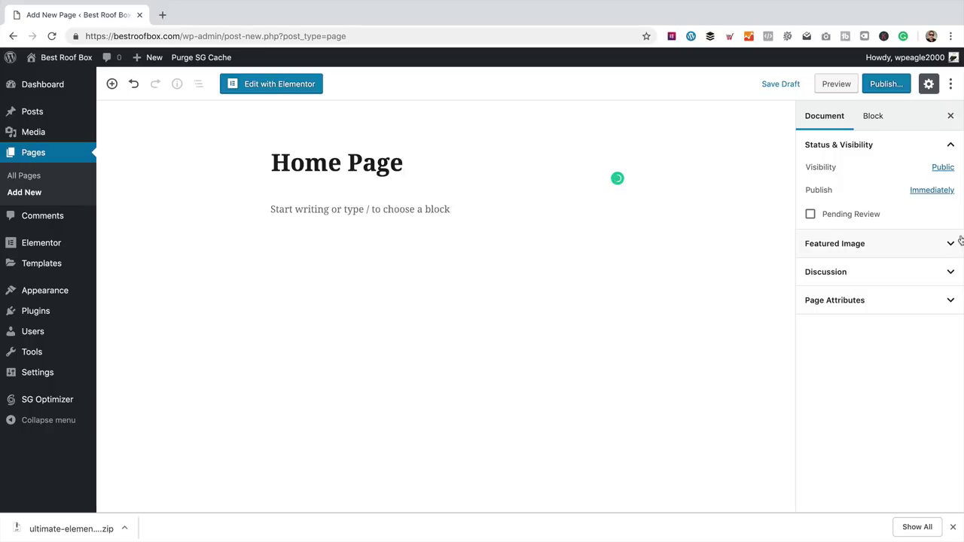
pyautogui.click(896, 84)
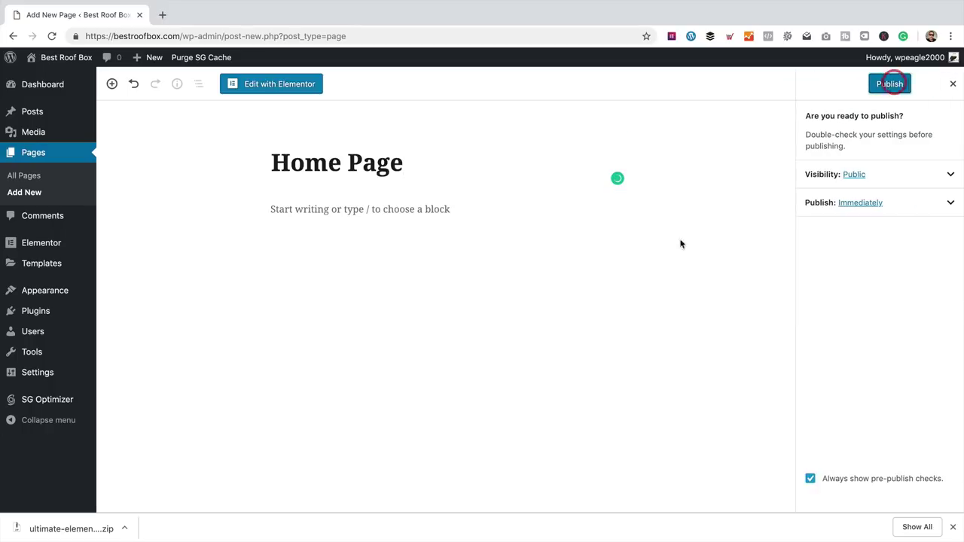
pyautogui.click(889, 84)
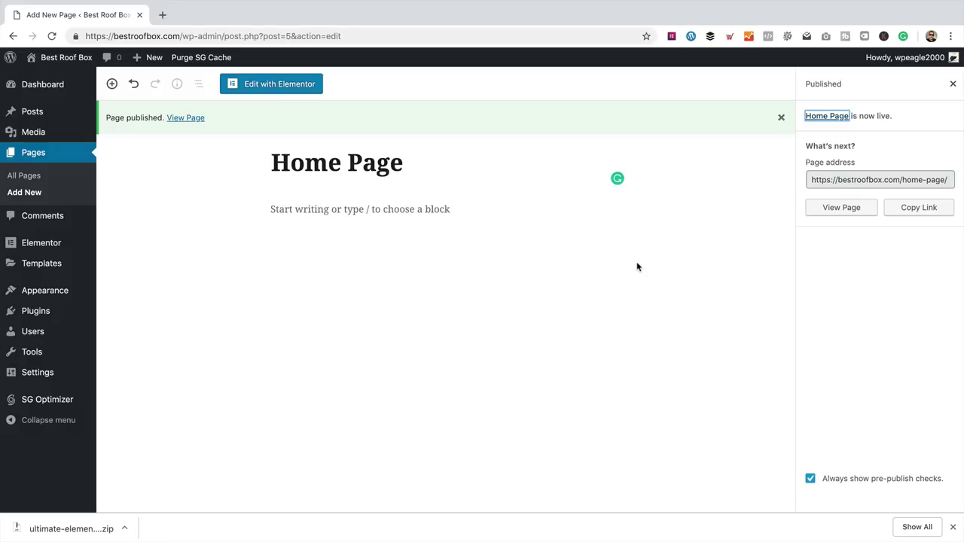
# Open Home Page in Elementor and import the Homepage.json template into the library
pyautogui.click(259, 86)
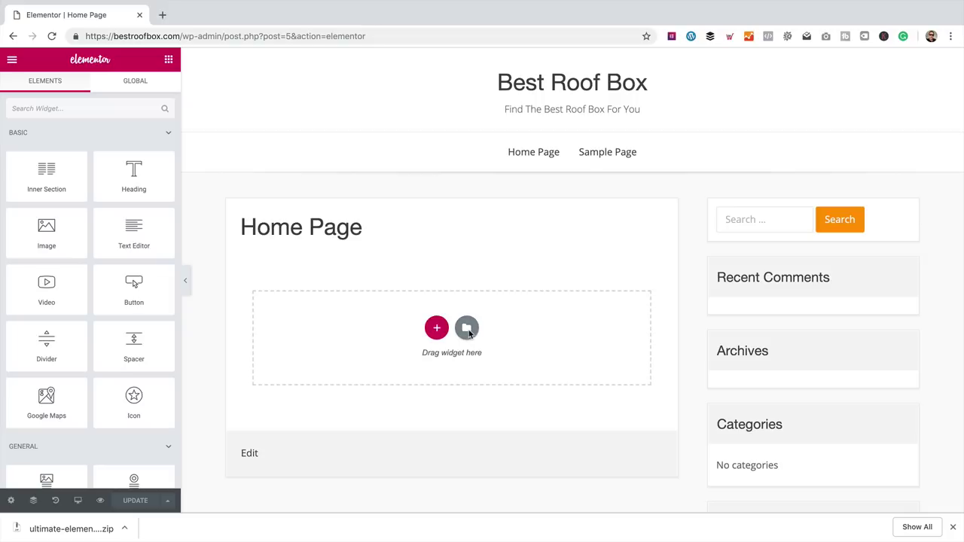
pyautogui.click(469, 332)
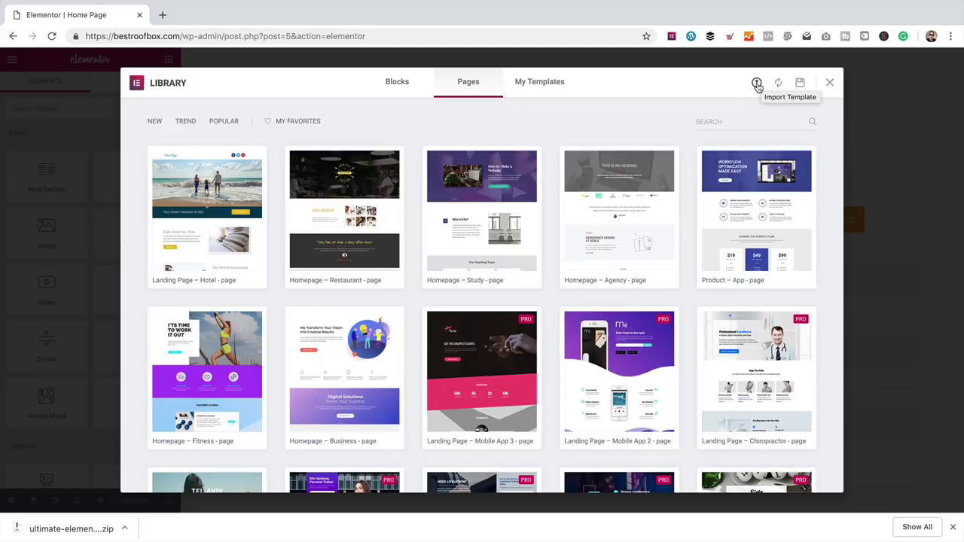
pyautogui.click(757, 83)
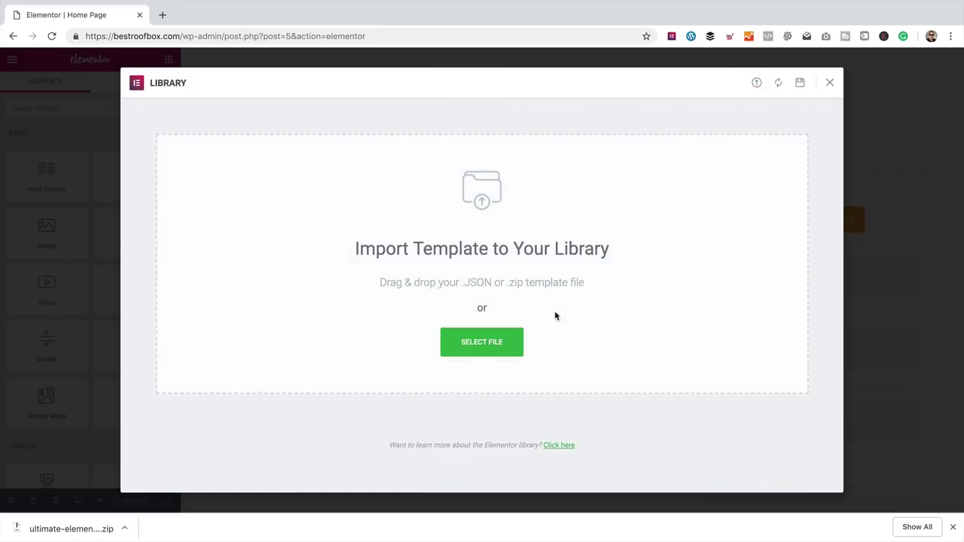
pyautogui.click(481, 344)
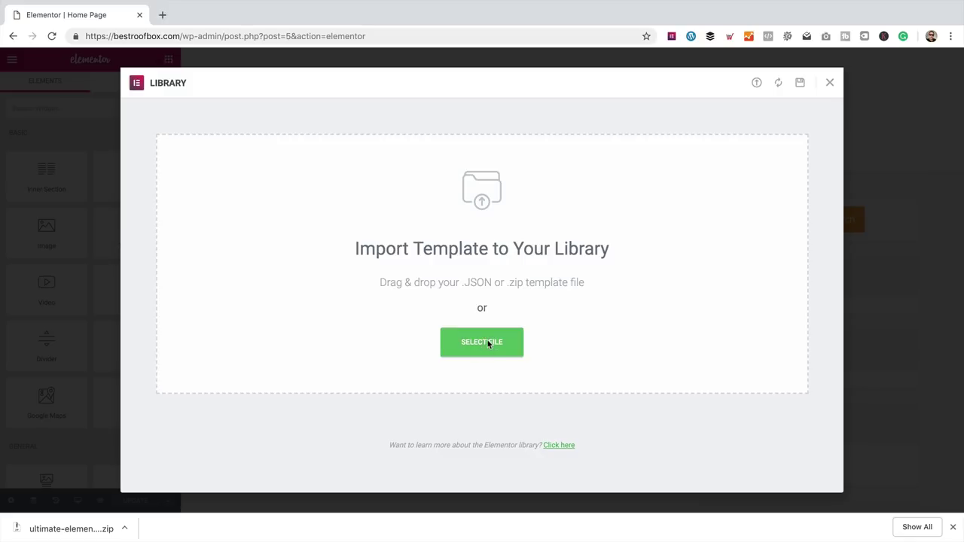
pyautogui.click(487, 342)
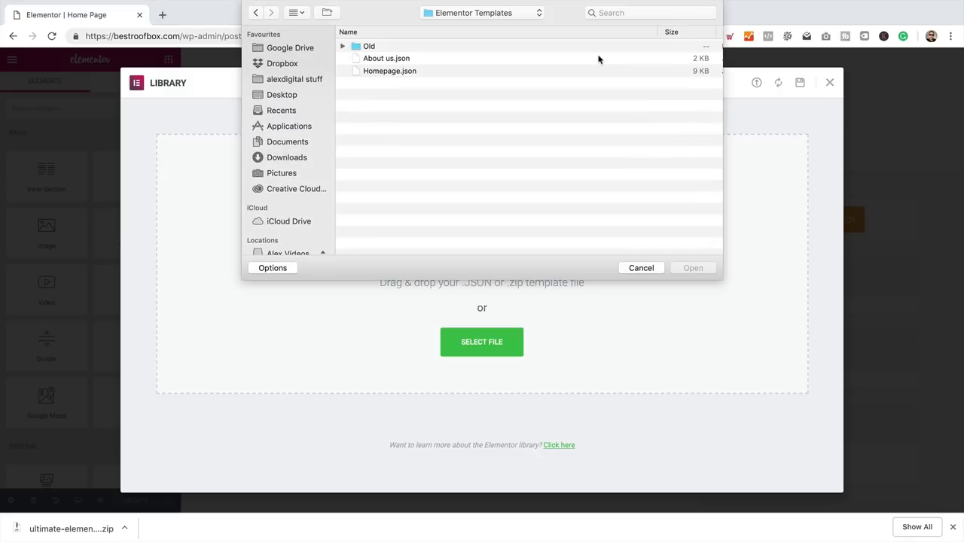
pyautogui.click(434, 72)
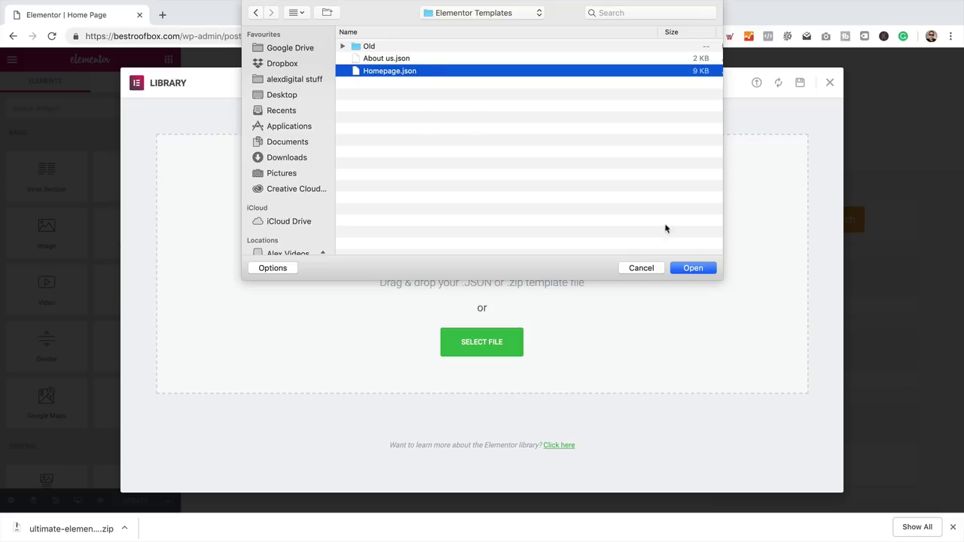
pyautogui.click(708, 269)
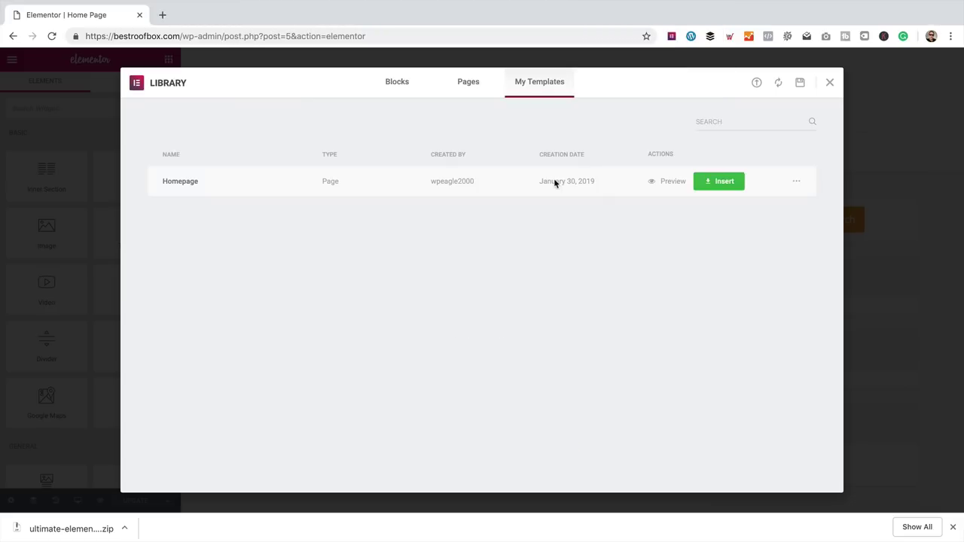
# Insert the Homepage template along with its document settings, then scroll to review it
pyautogui.click(732, 185)
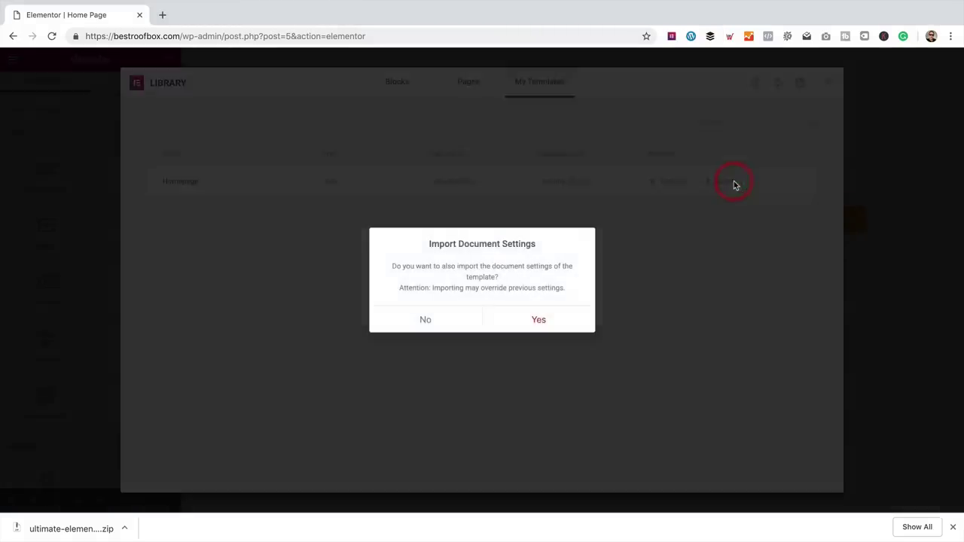
pyautogui.click(539, 320)
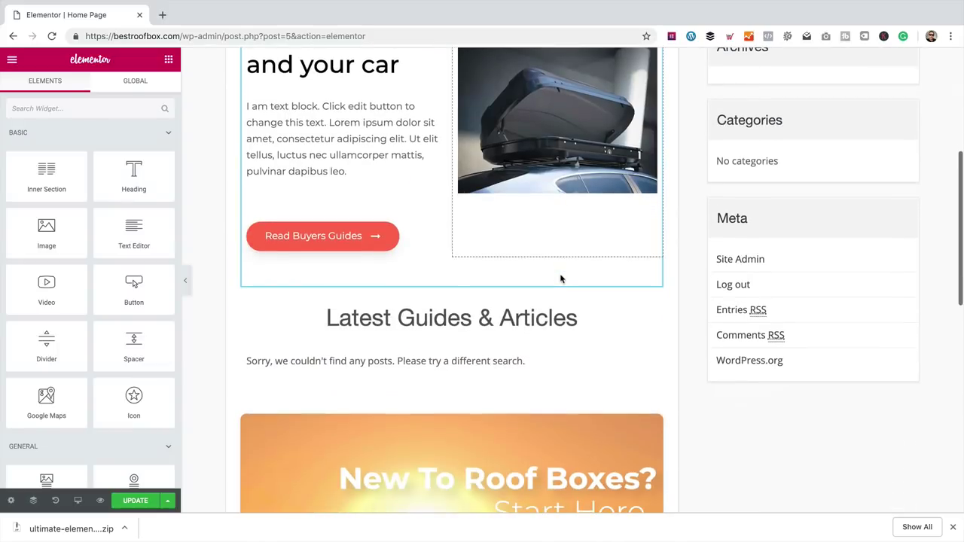
pyautogui.scroll(-3, 559, 278)
pyautogui.scroll(2, 560, 275)
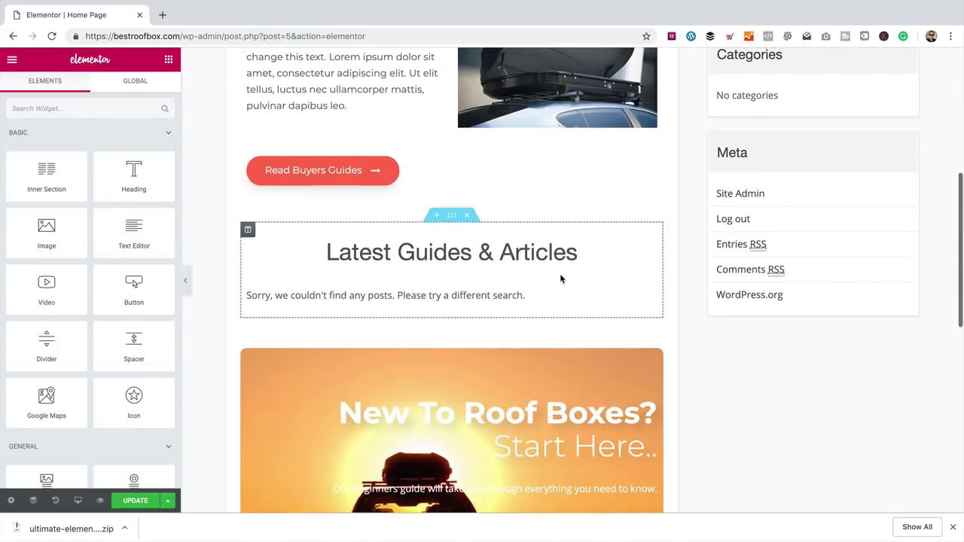
pyautogui.scroll(5, 560, 277)
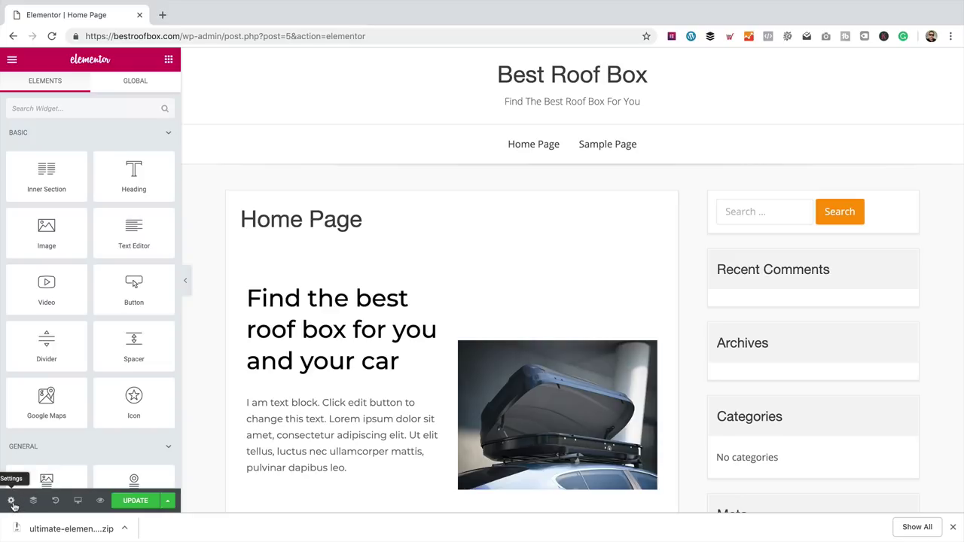
# Set Page Layout to Elementor Full Width, turn on Hide Title, and update the page
pyautogui.click(11, 501)
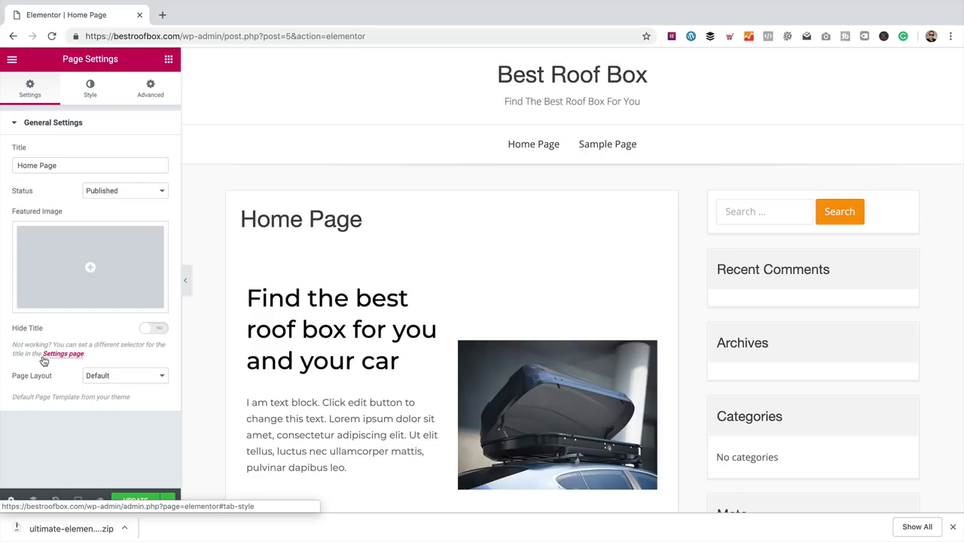
pyautogui.click(114, 377)
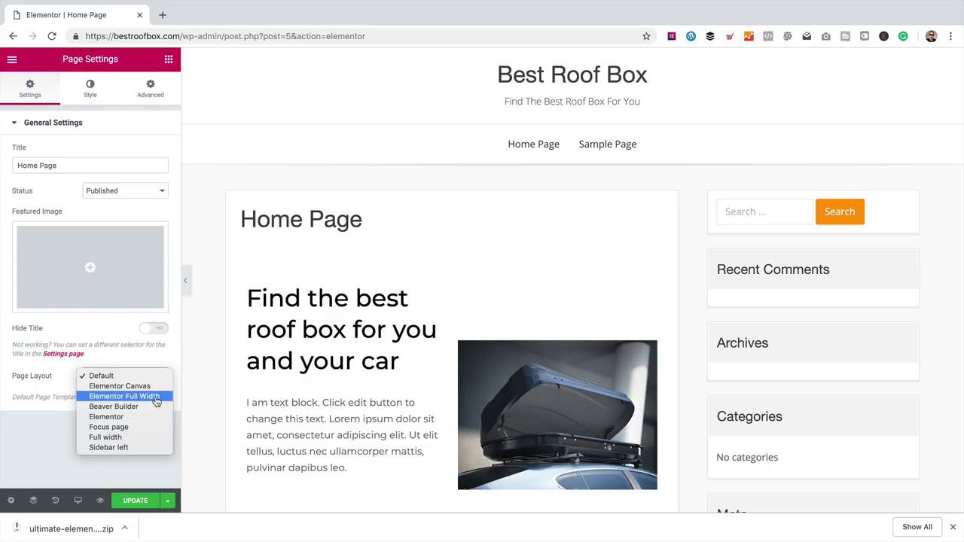
pyautogui.click(155, 396)
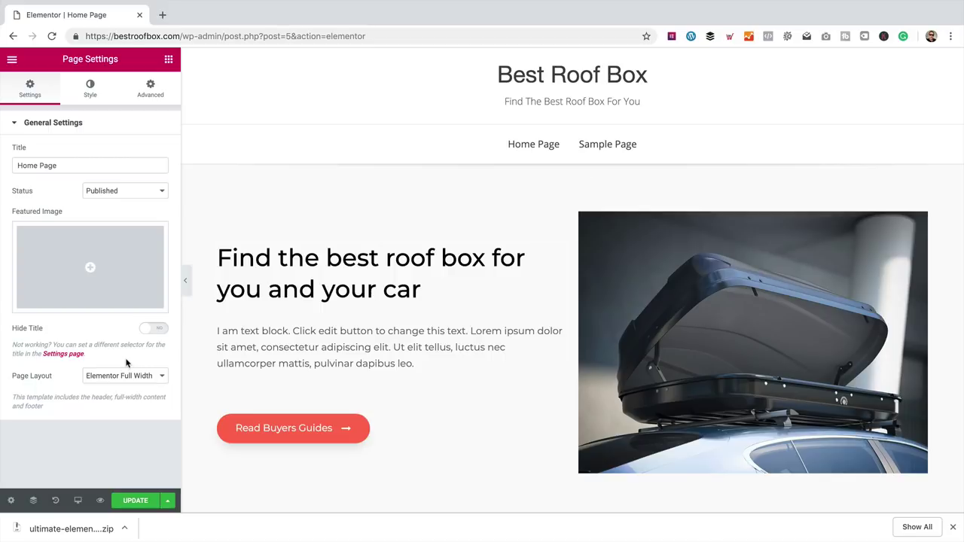
pyautogui.click(150, 329)
pyautogui.click(130, 499)
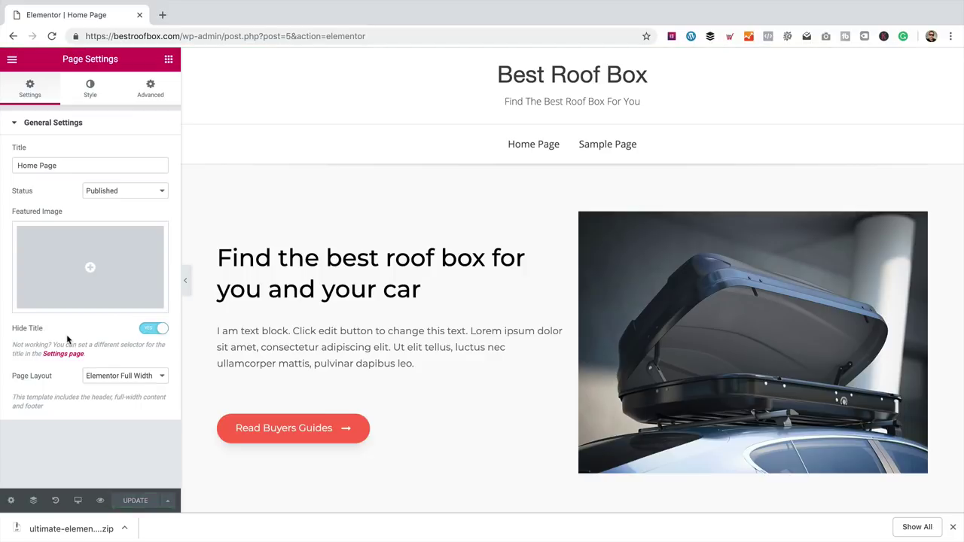
# View the live Home Page from Elementor and scroll through its roof-box hero and Read Buyers Guides button
pyautogui.click(12, 61)
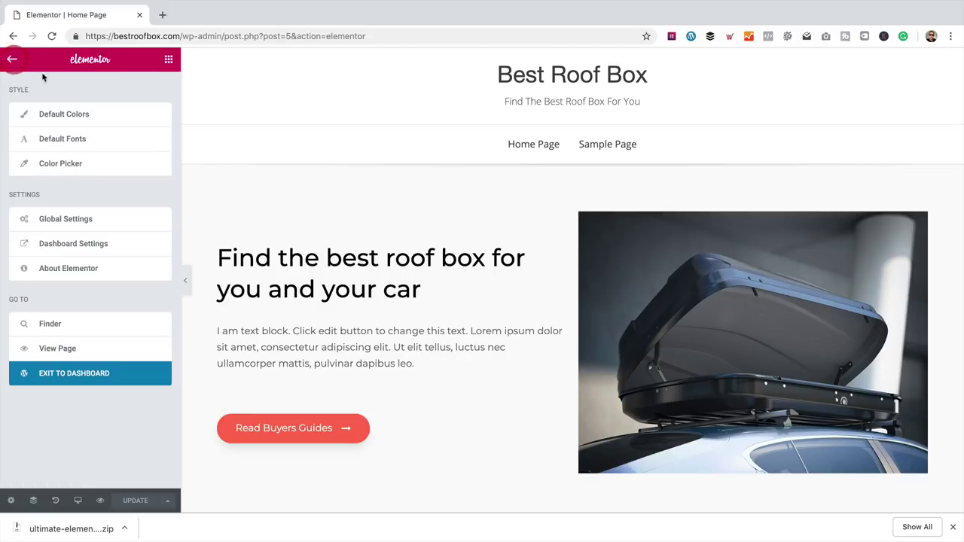
pyautogui.click(89, 352)
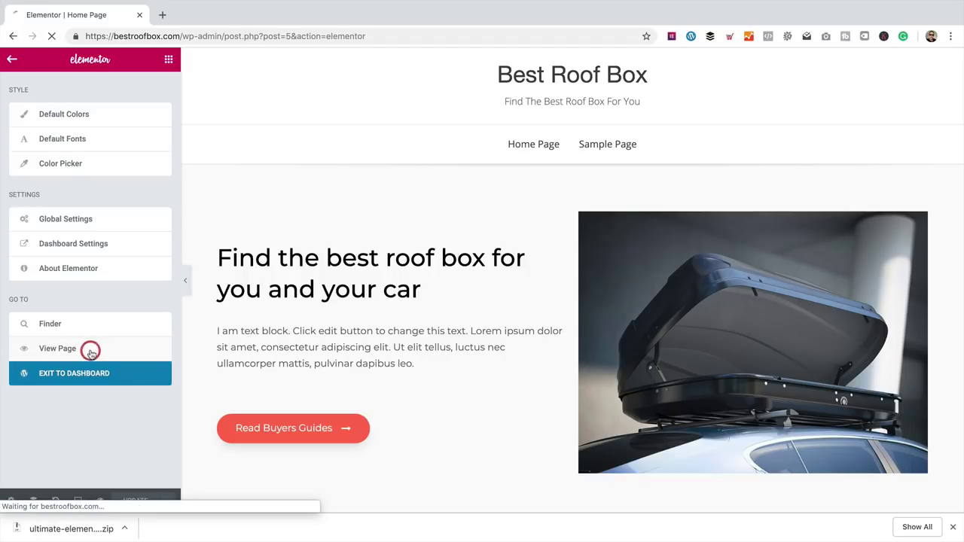
pyautogui.scroll(-8, 351, 194)
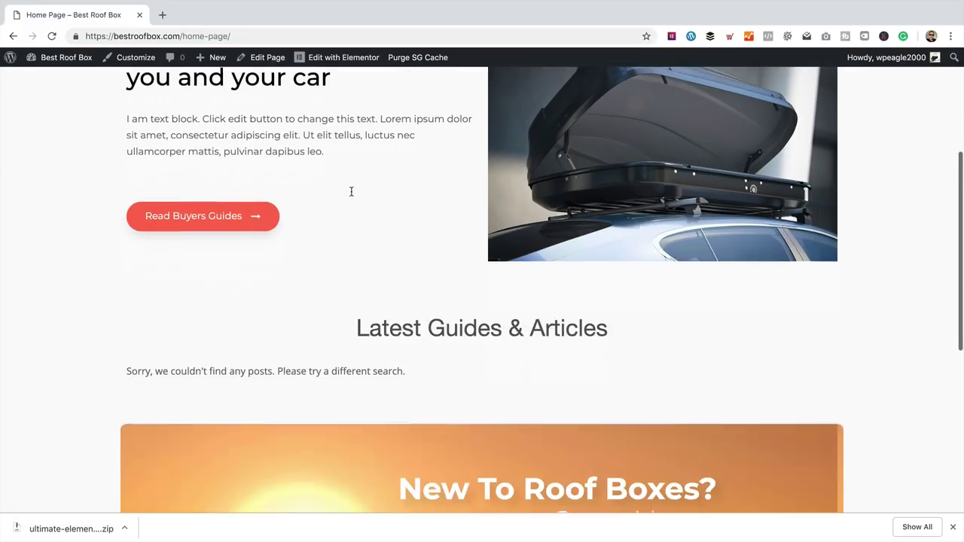
pyautogui.scroll(-3, 351, 193)
pyautogui.scroll(5, 353, 194)
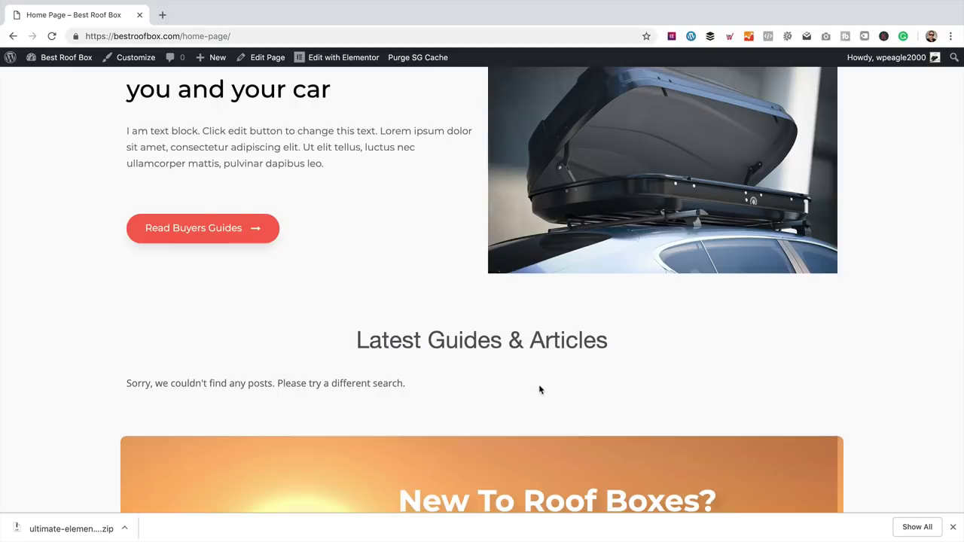
pyautogui.scroll(3, 540, 389)
pyautogui.scroll(1, 582, 293)
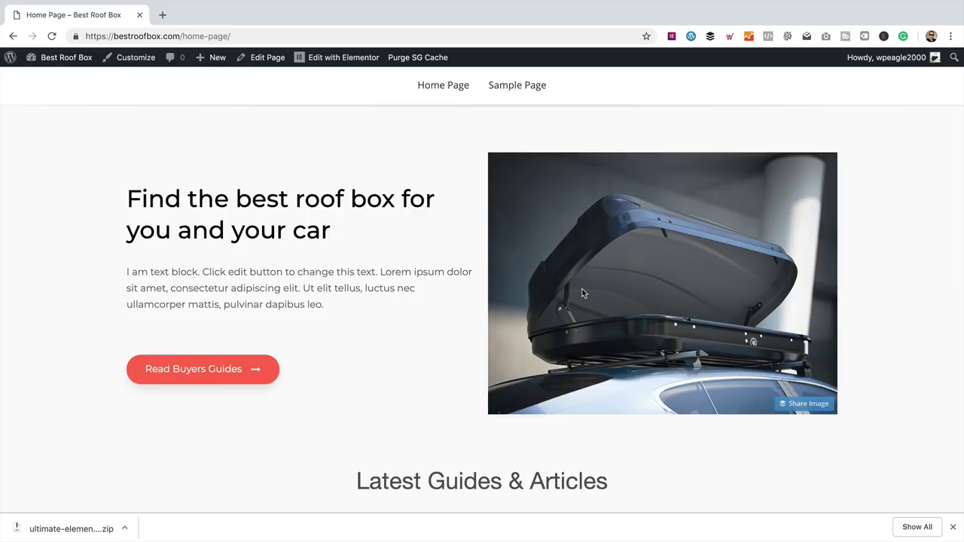
pyautogui.scroll(2, 454, 220)
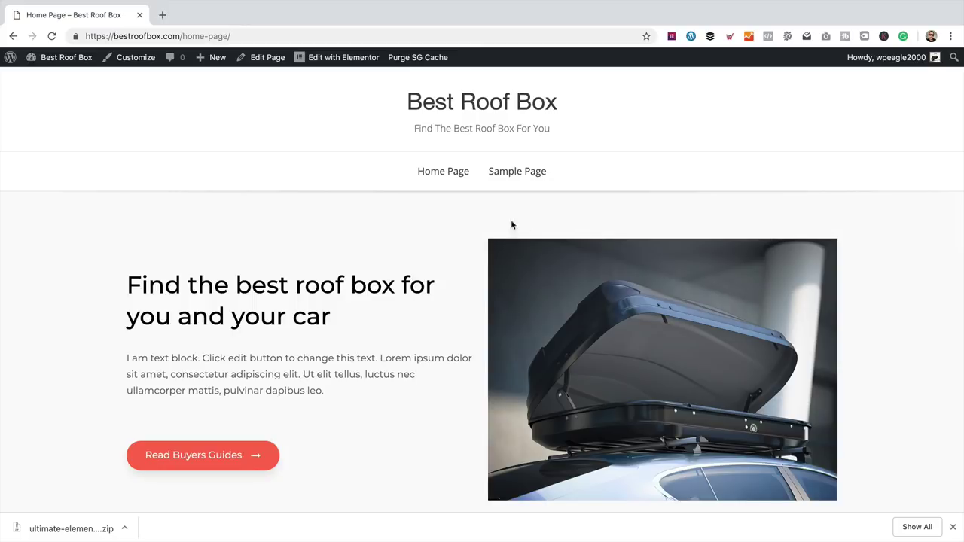
# In Reading settings, set the homepage to the static page 'Home Page' and save
pyautogui.click(464, 109)
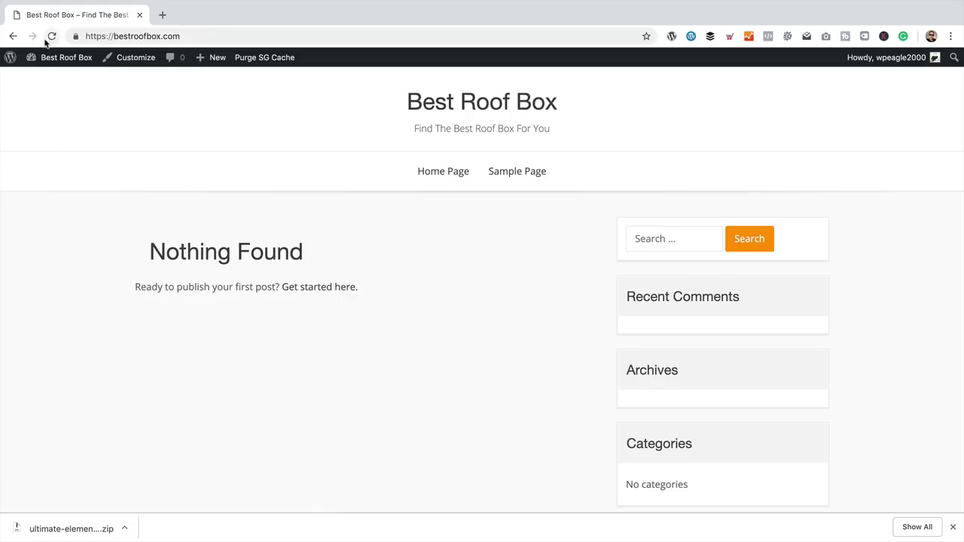
pyautogui.moveTo(61, 58)
pyautogui.click(47, 80)
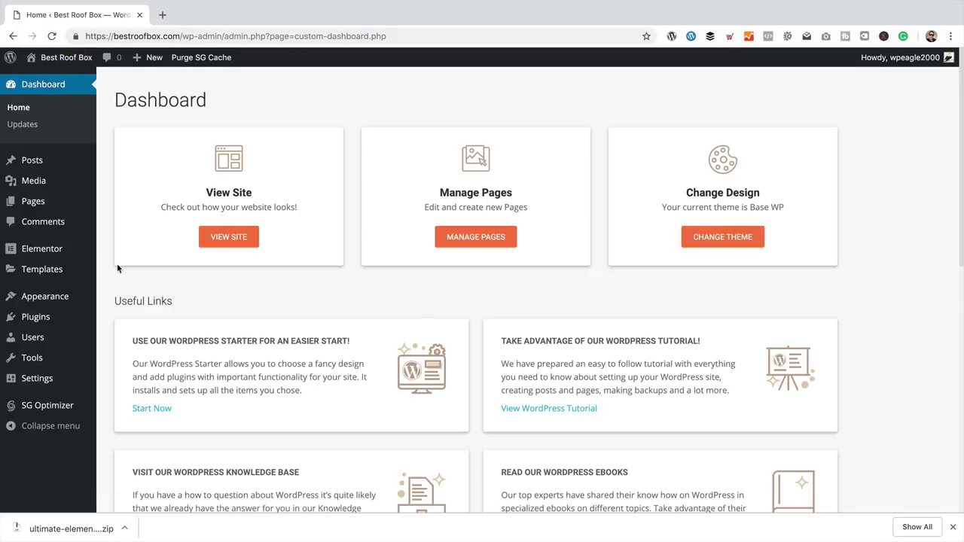
pyautogui.moveTo(58, 382)
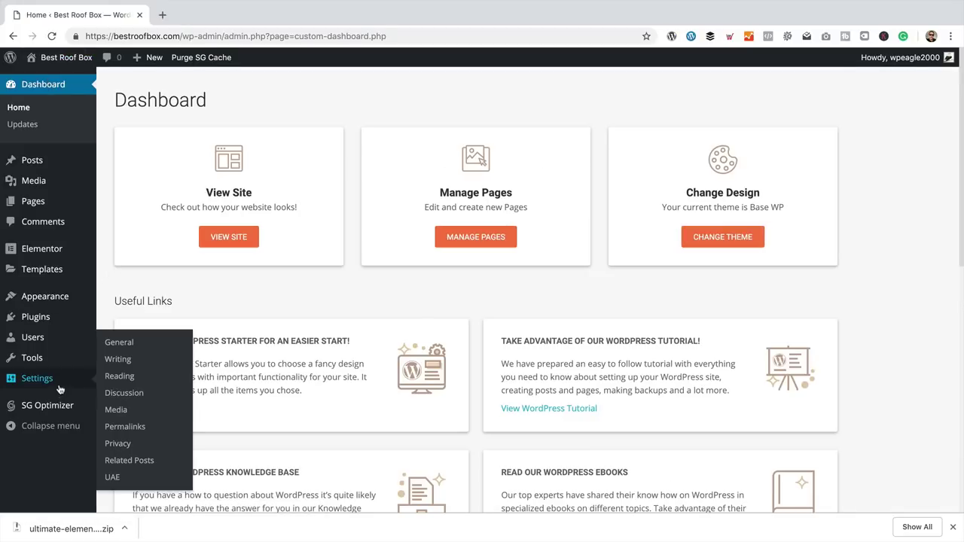
pyautogui.click(142, 379)
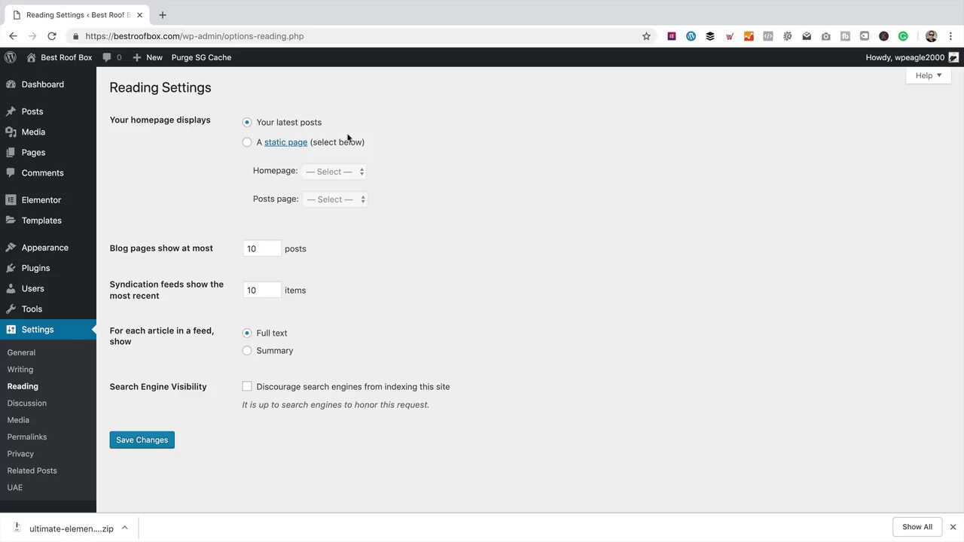
pyautogui.click(246, 142)
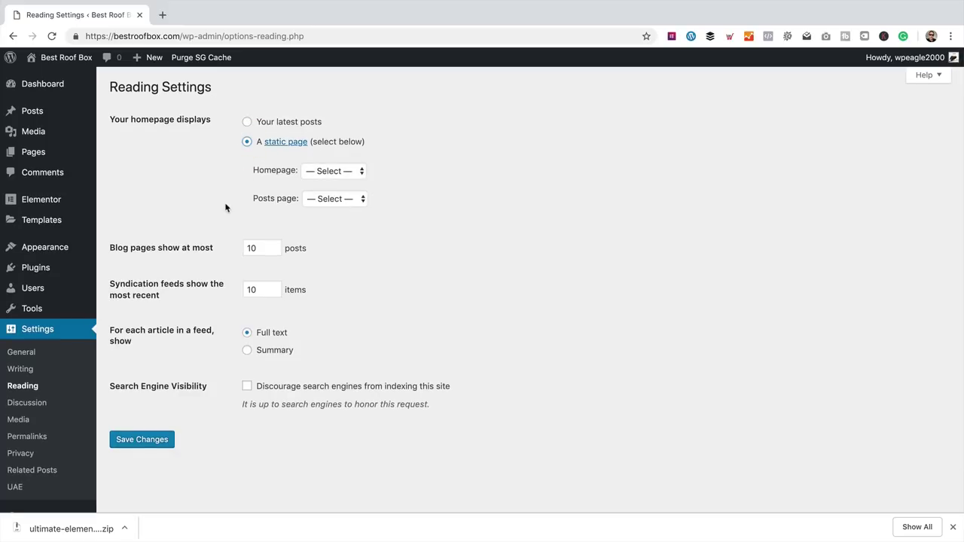
pyautogui.click(357, 172)
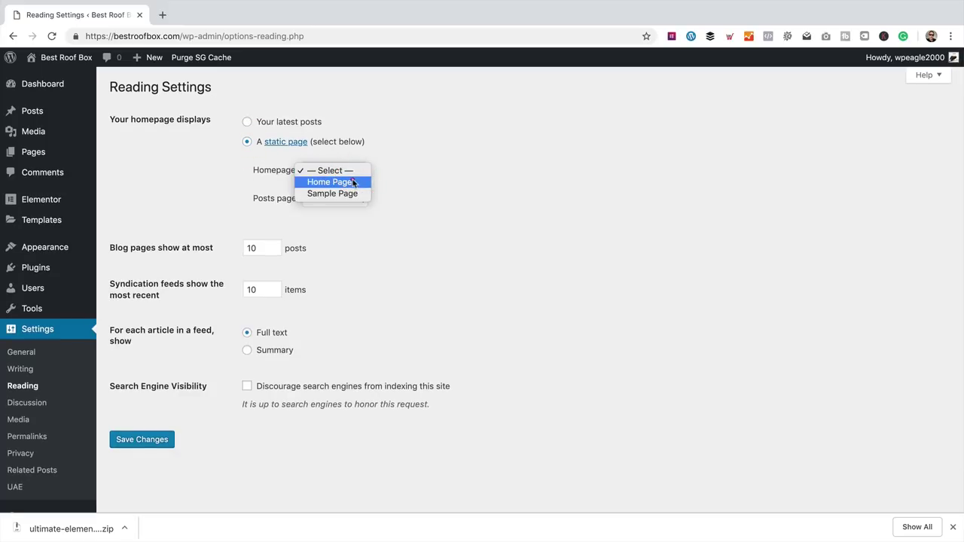
pyautogui.click(355, 181)
pyautogui.click(133, 441)
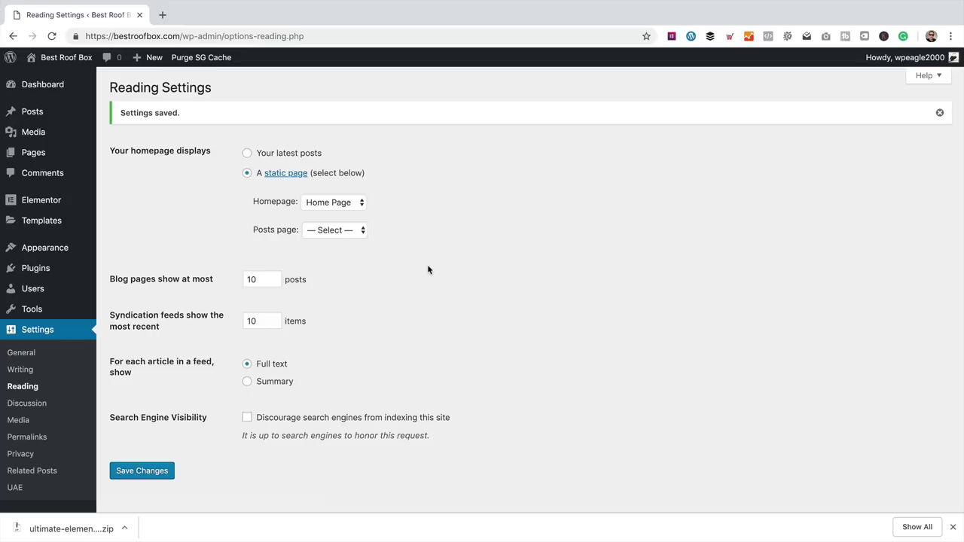
# Visit the live site to confirm the Home Page hero appears at bestroofbox.com
pyautogui.moveTo(65, 62)
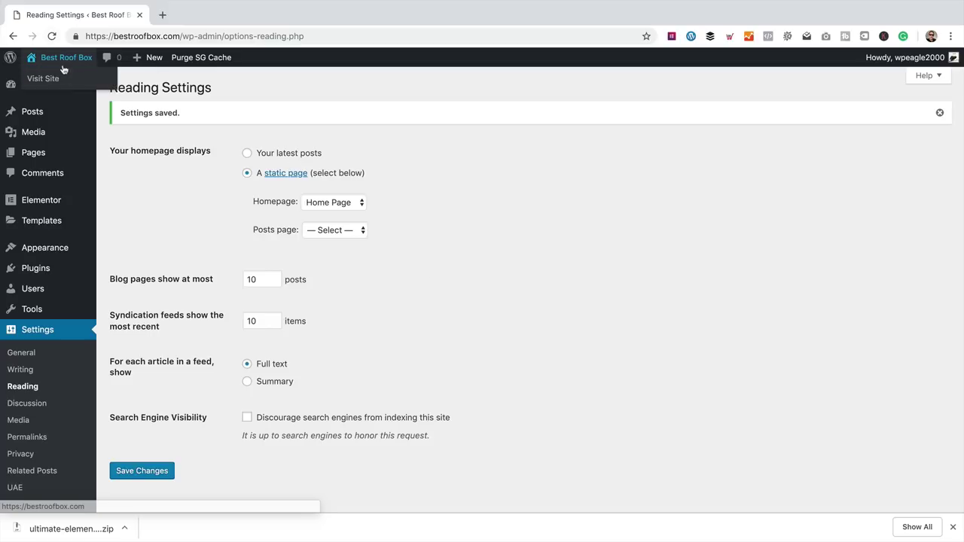
pyautogui.click(57, 79)
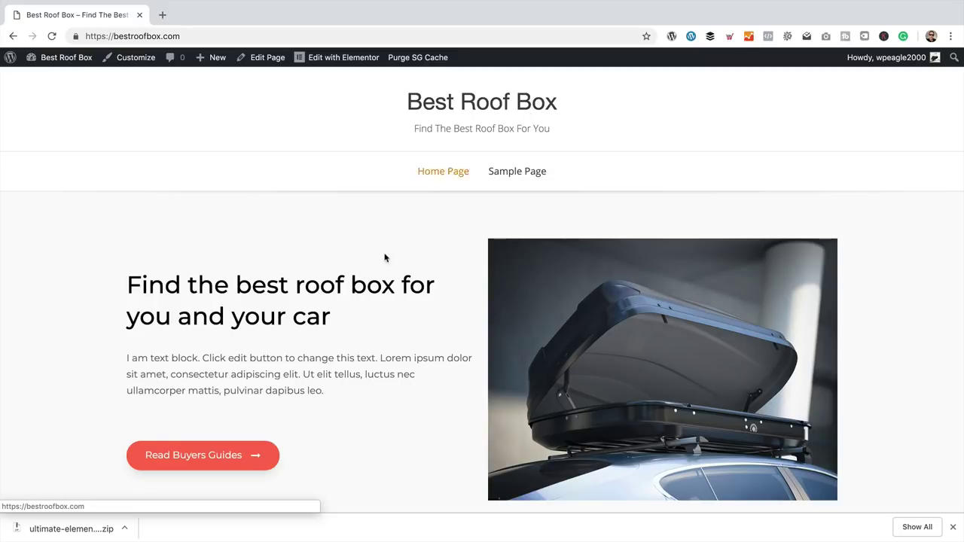
pyautogui.moveTo(359, 417); pyautogui.dragTo(115, 357)
pyautogui.click(155, 361)
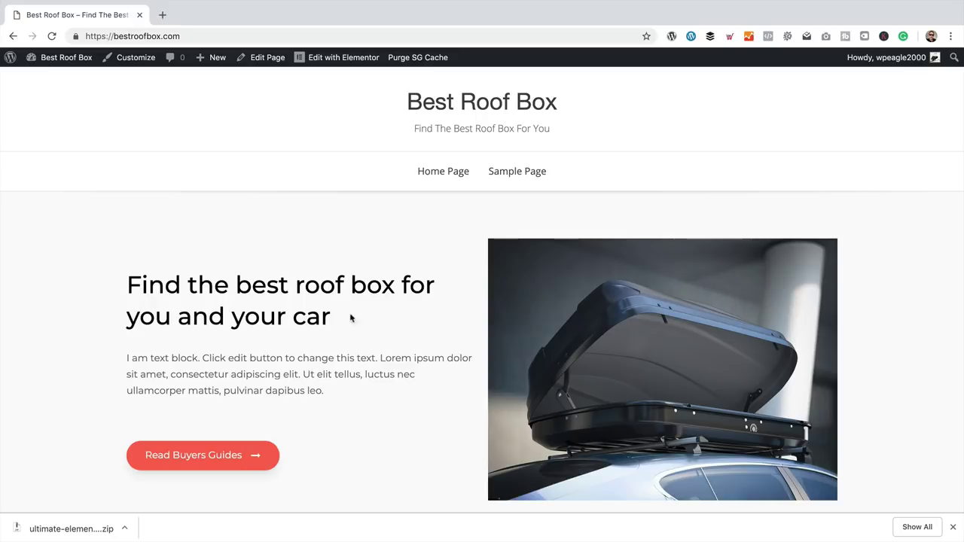
# Open the front page in Elementor and replace the hero heading's ending with test text
pyautogui.click(330, 61)
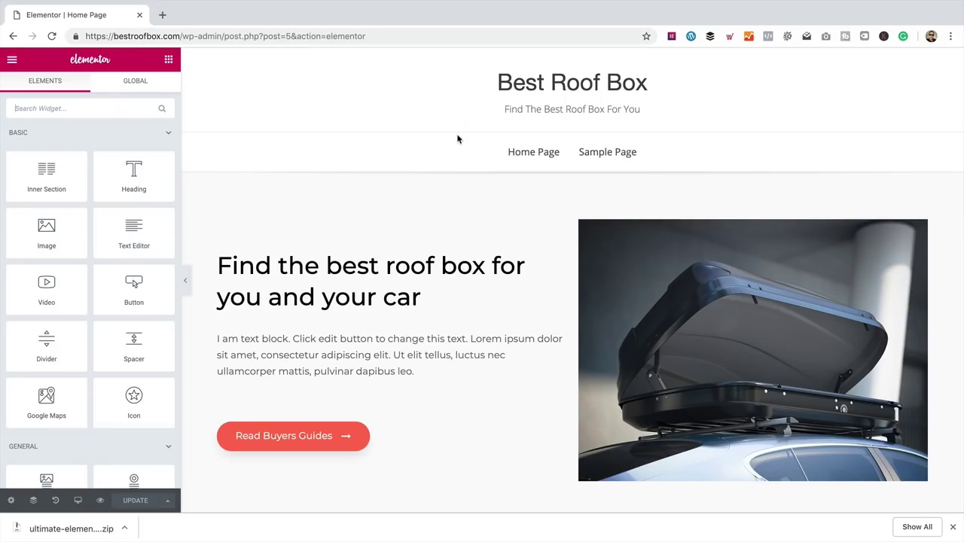
pyautogui.click(451, 305)
pyautogui.moveTo(442, 299); pyautogui.dragTo(348, 297)
pyautogui.write('shfkjshjfhsjfj')
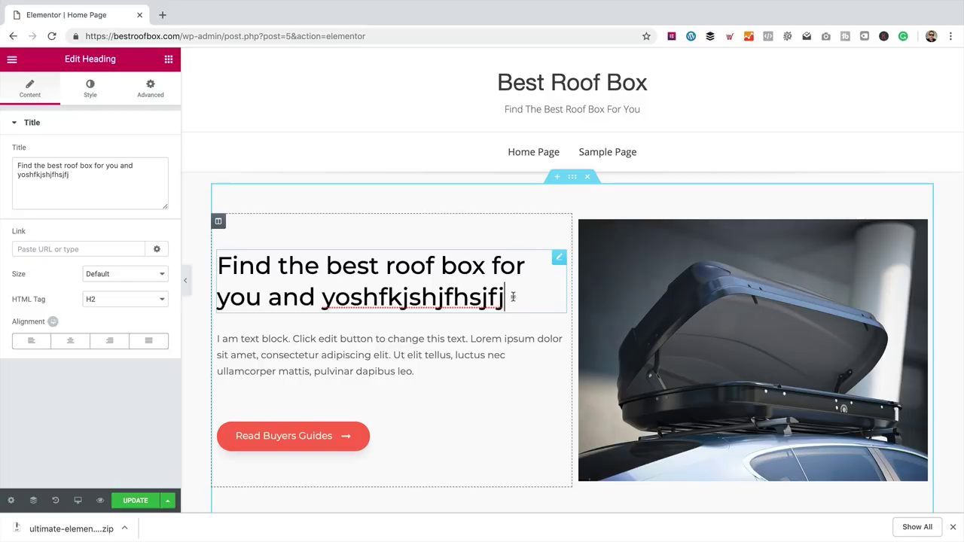
# Apply and then remove bold, underline and italic on the test text
pyautogui.moveTo(512, 296); pyautogui.dragTo(332, 296)
pyautogui.click(394, 265)
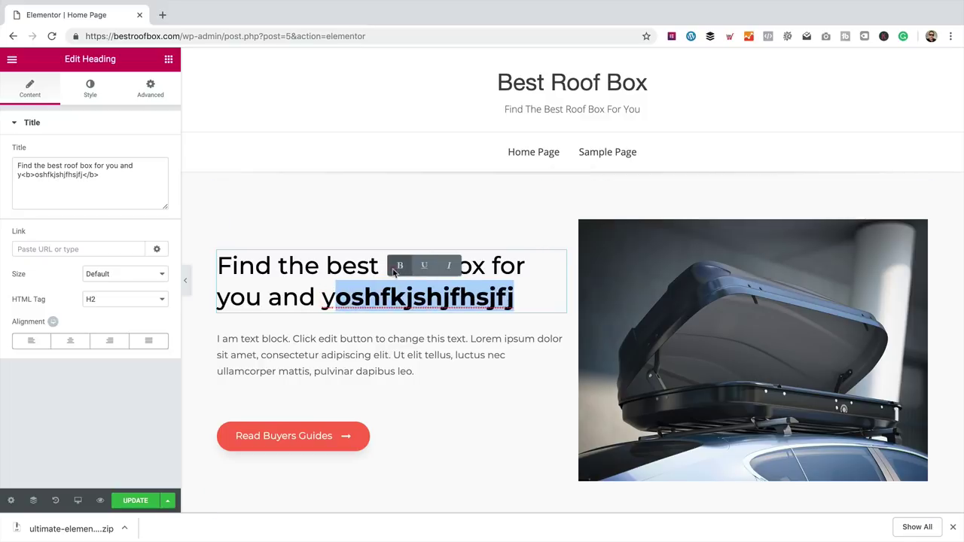
pyautogui.click(423, 267)
pyautogui.click(448, 265)
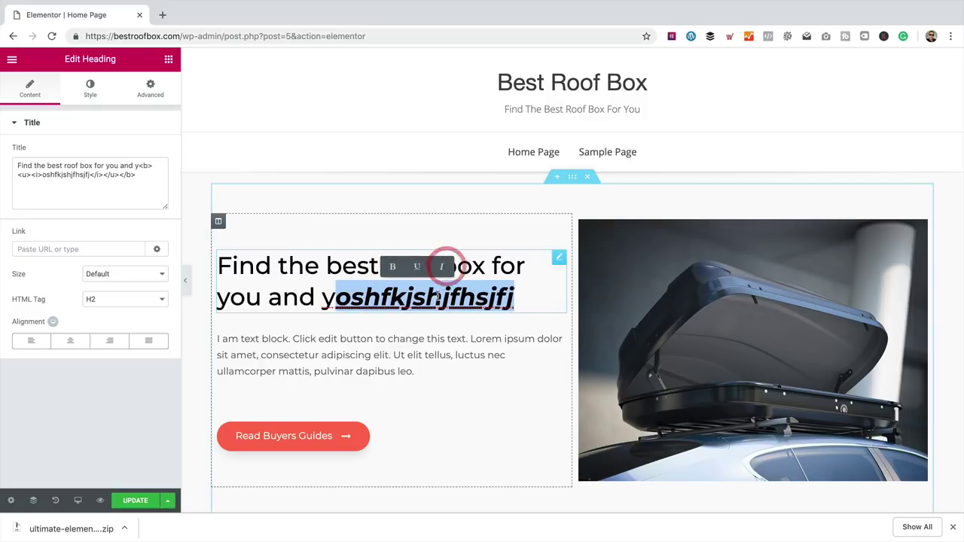
pyautogui.click(446, 265)
pyautogui.click(424, 266)
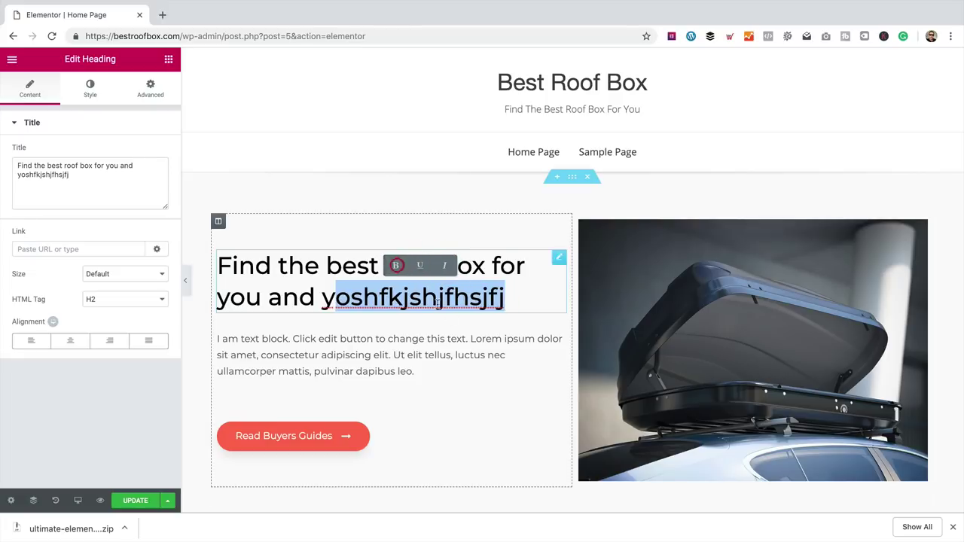
pyautogui.click(399, 265)
pyautogui.click(516, 299)
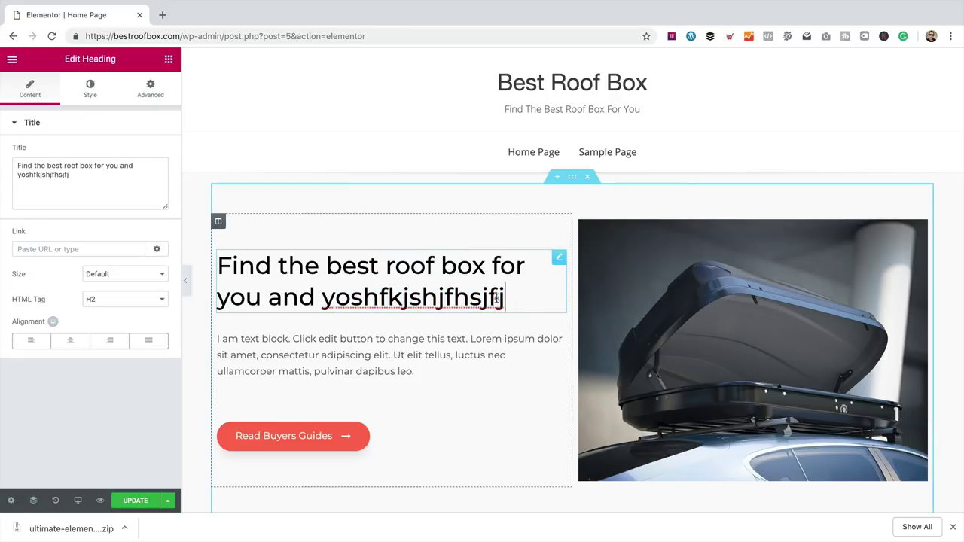
# Restore the heading ending to 'our car', check History, and place the caret in the paragraph
pyautogui.moveTo(497, 300); pyautogui.dragTo(337, 300)
pyautogui.write('our ca')
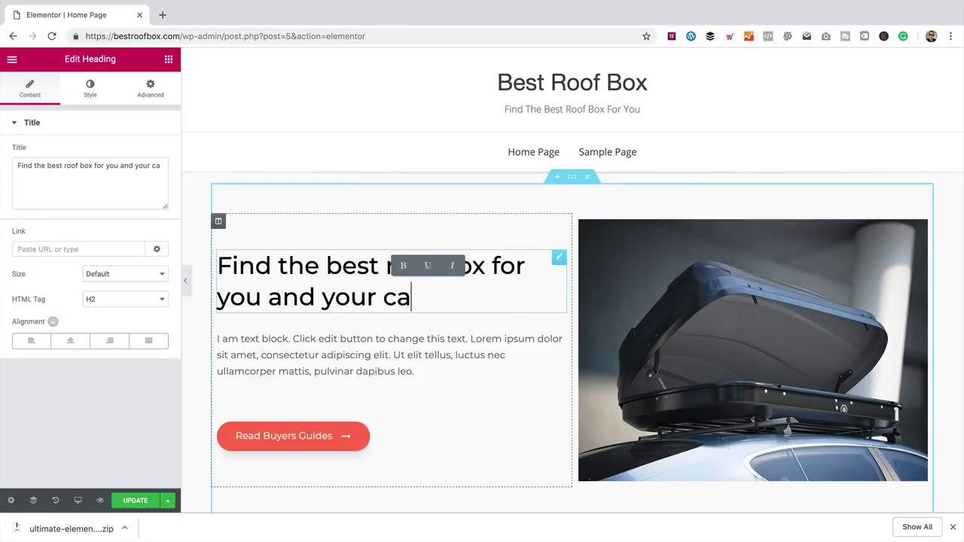
pyautogui.write('r')
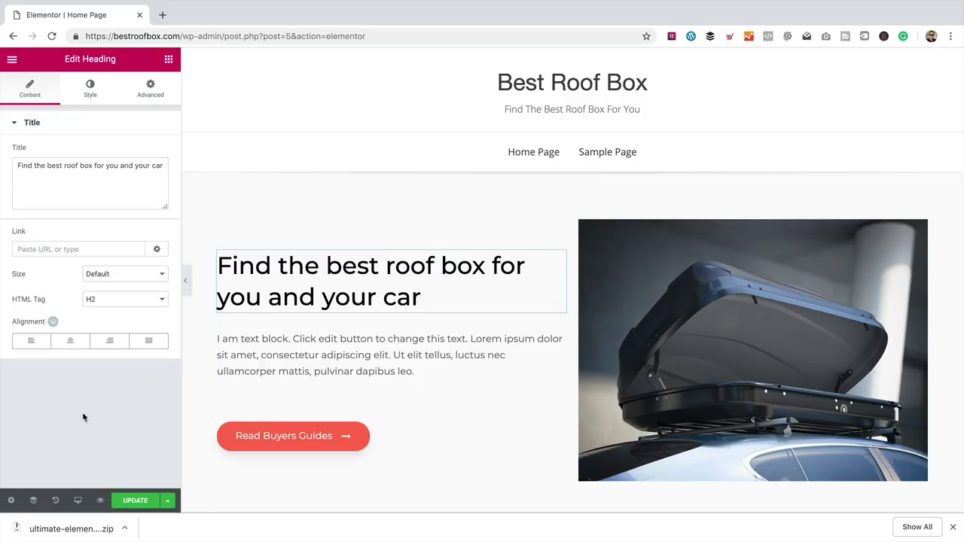
pyautogui.click(55, 502)
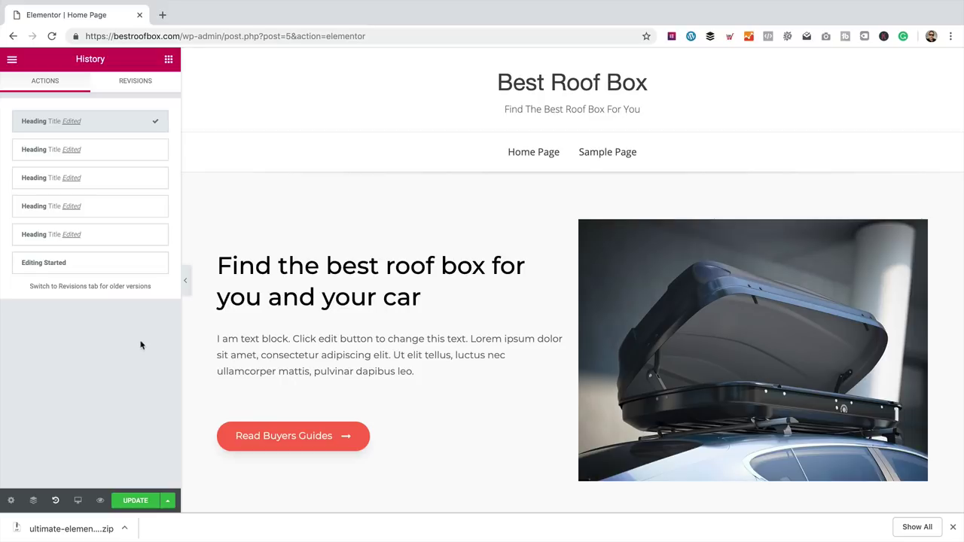
pyautogui.click(334, 355)
pyautogui.click(428, 377)
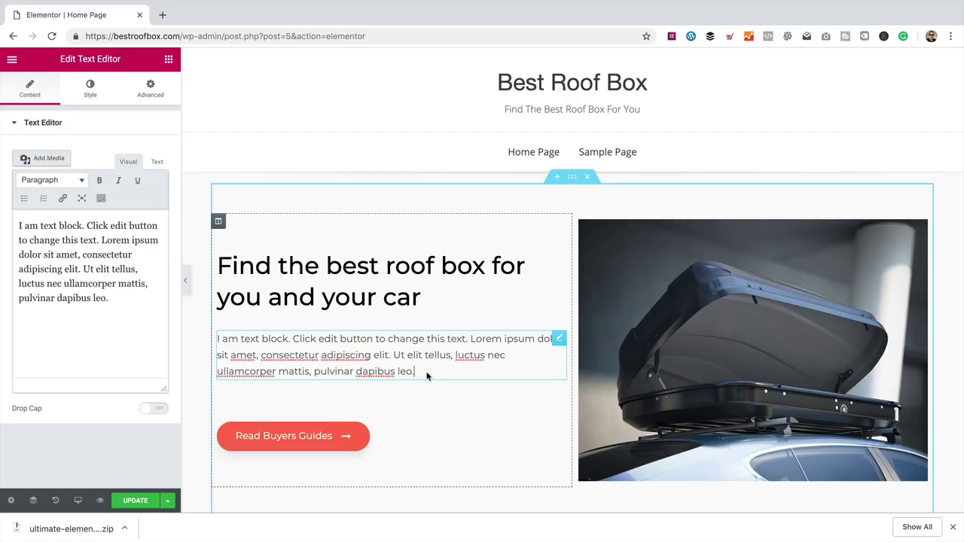
# Replace the hero placeholder text with the pasted 'With 100s of Roof Boxes…next adventure.' blurb
pyautogui.moveTo(426, 376); pyautogui.dragTo(216, 336)
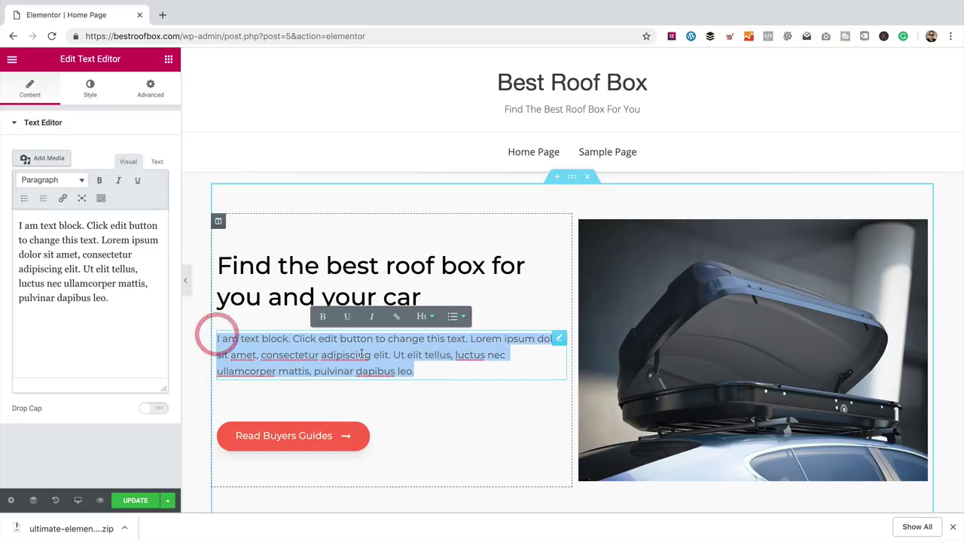
pyautogui.write('Wit')
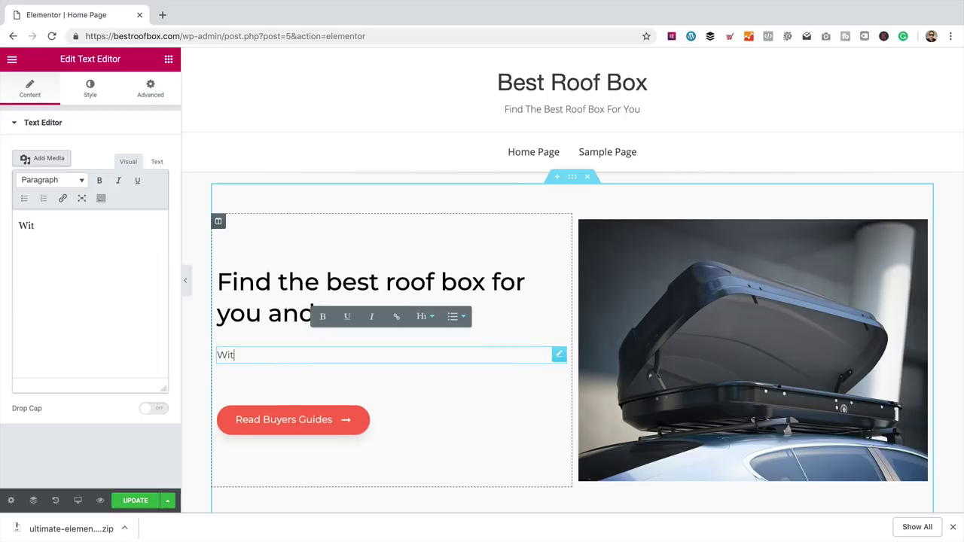
pyautogui.write('h 100s of Roof Boxes')
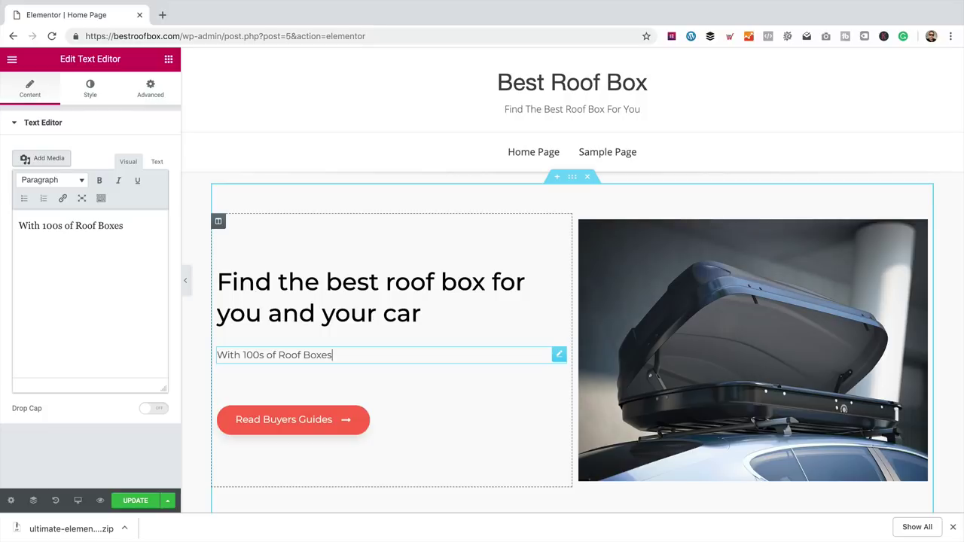
pyautogui.moveTo(355, 355); pyautogui.dragTo(210, 349)
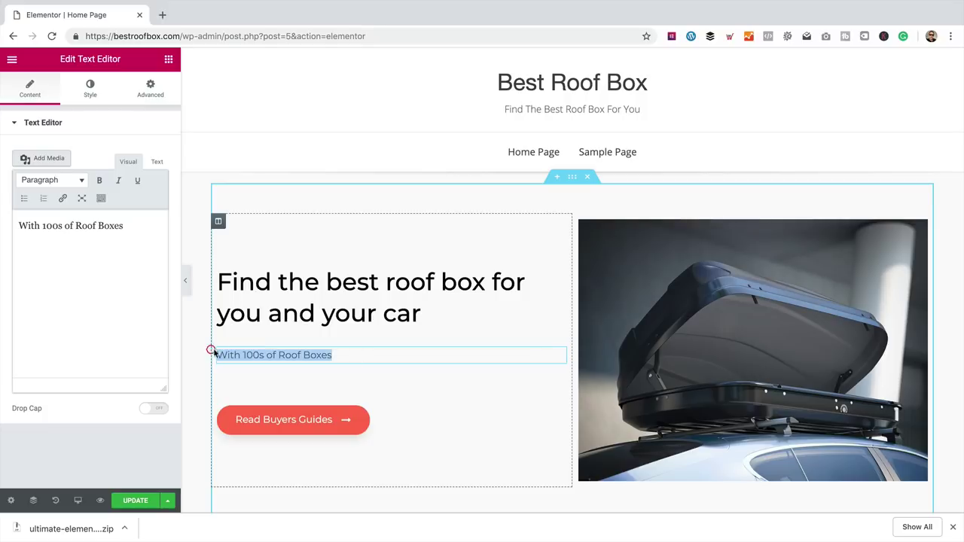
pyautogui.write("With 100s of Roof Boxes available to buy on Amazon alone it can be hard to find the best roof box for your car or van. Here on bestroofbox.com you'll find everything you need to choose the perfect roof box for your next adventure.")
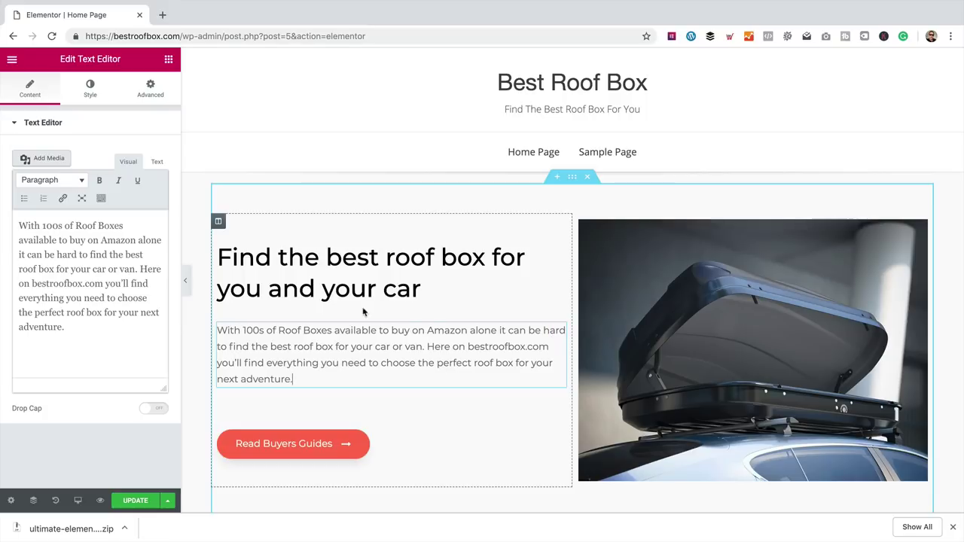
pyautogui.click(90, 90)
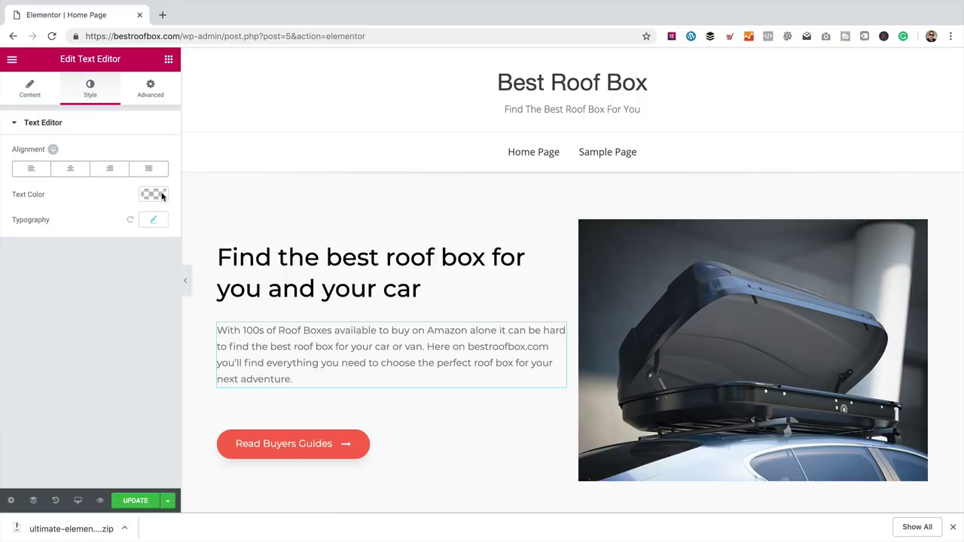
pyautogui.click(154, 220)
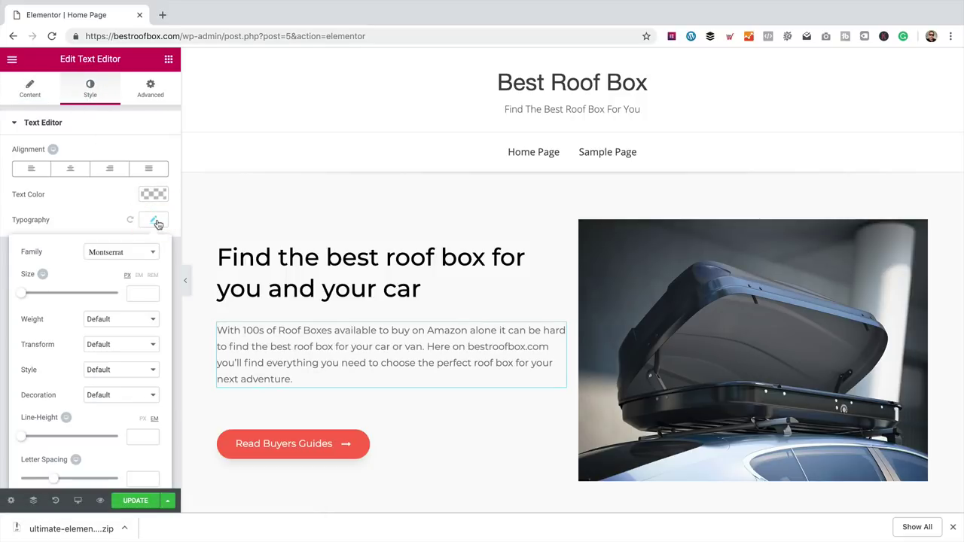
pyautogui.click(117, 319)
pyautogui.click(118, 338)
pyautogui.click(140, 318)
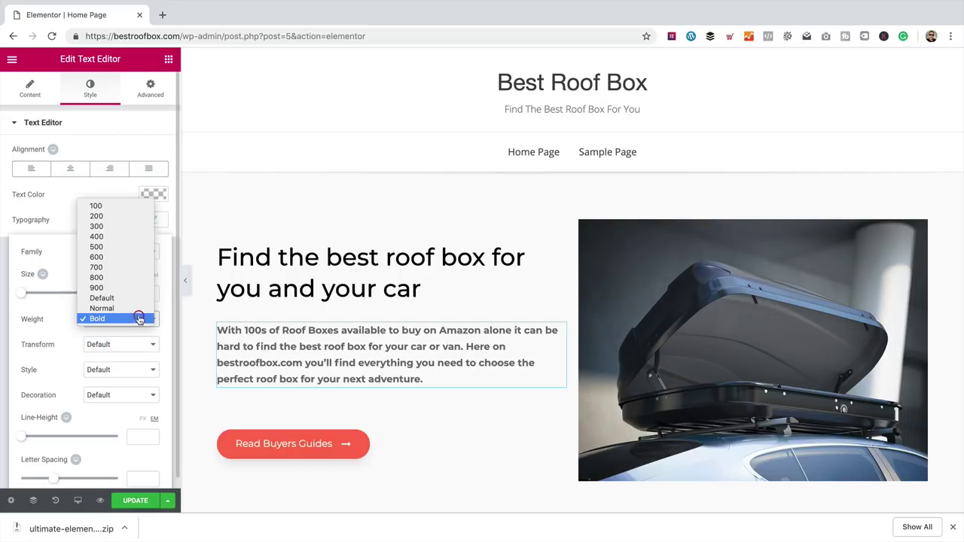
pyautogui.click(132, 205)
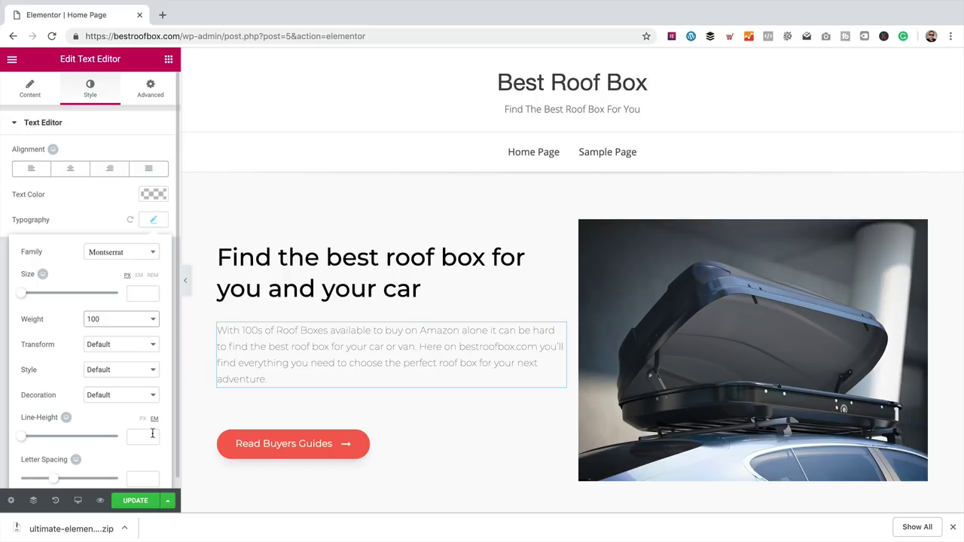
pyautogui.click(125, 318)
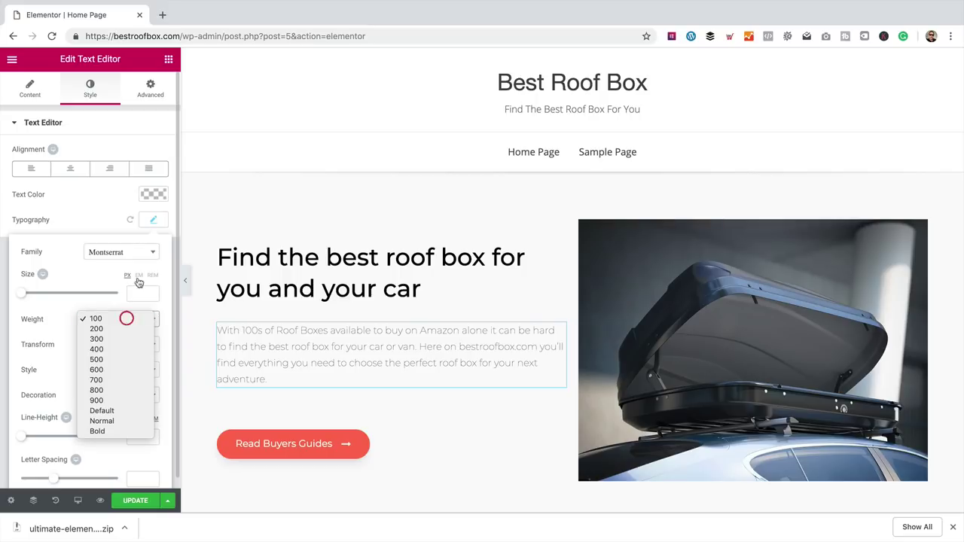
pyautogui.click(110, 415)
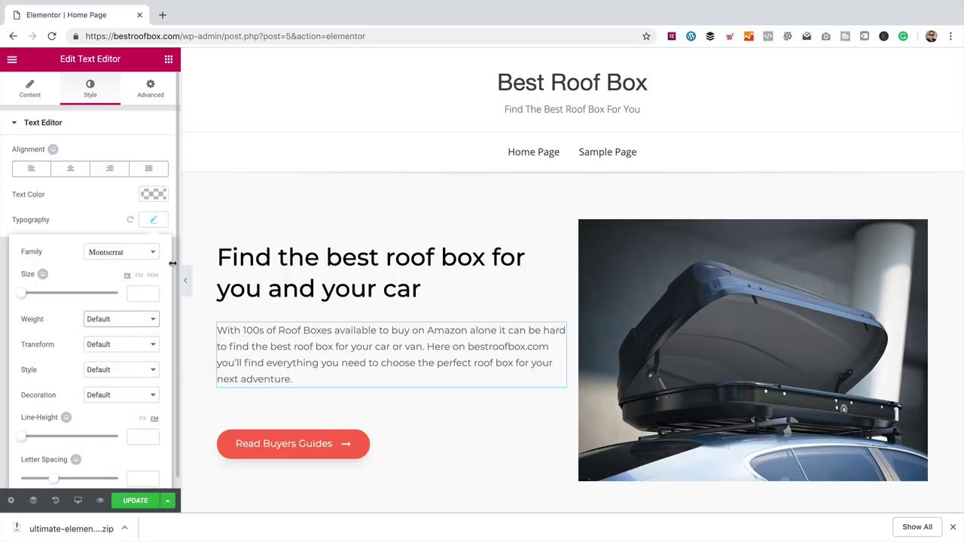
pyautogui.scroll(-1, 42, 390)
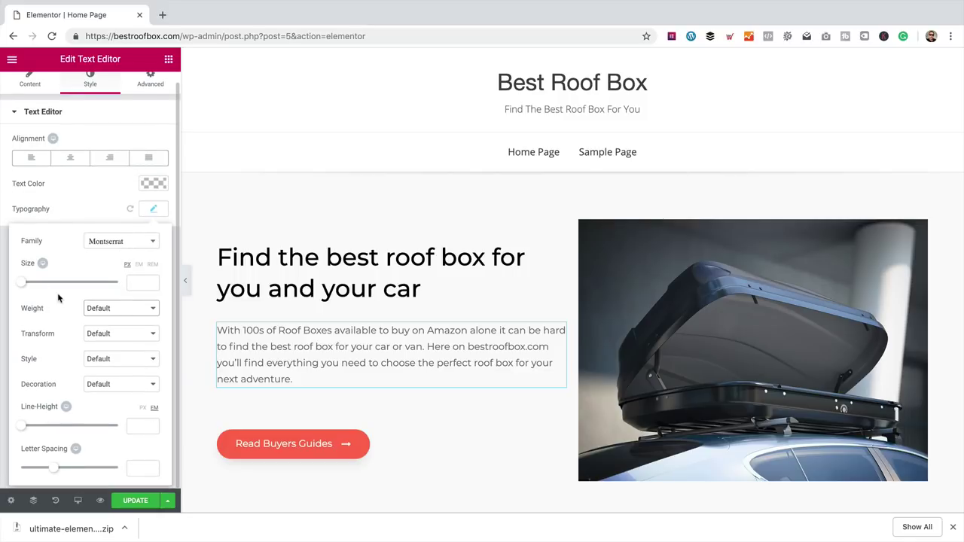
pyautogui.scroll(1, 58, 297)
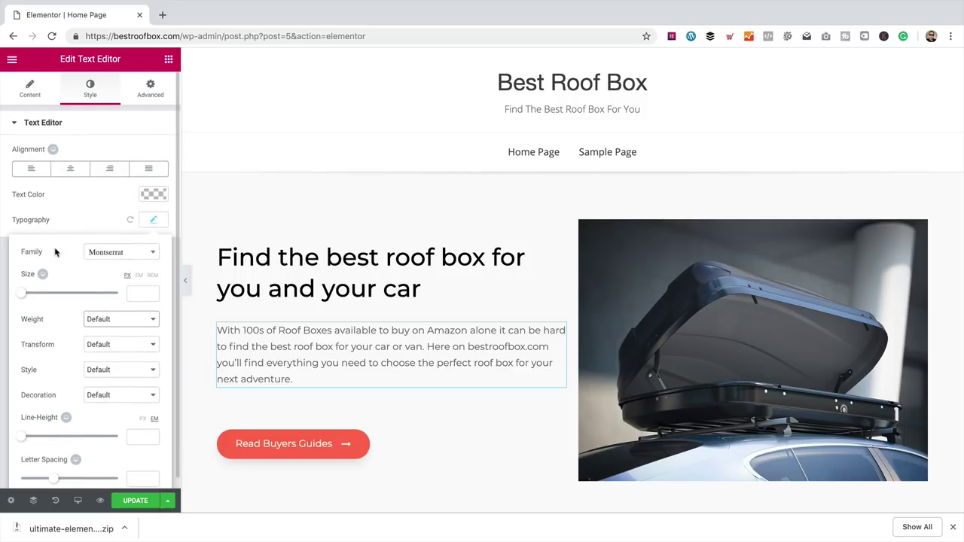
pyautogui.click(82, 216)
pyautogui.click(151, 89)
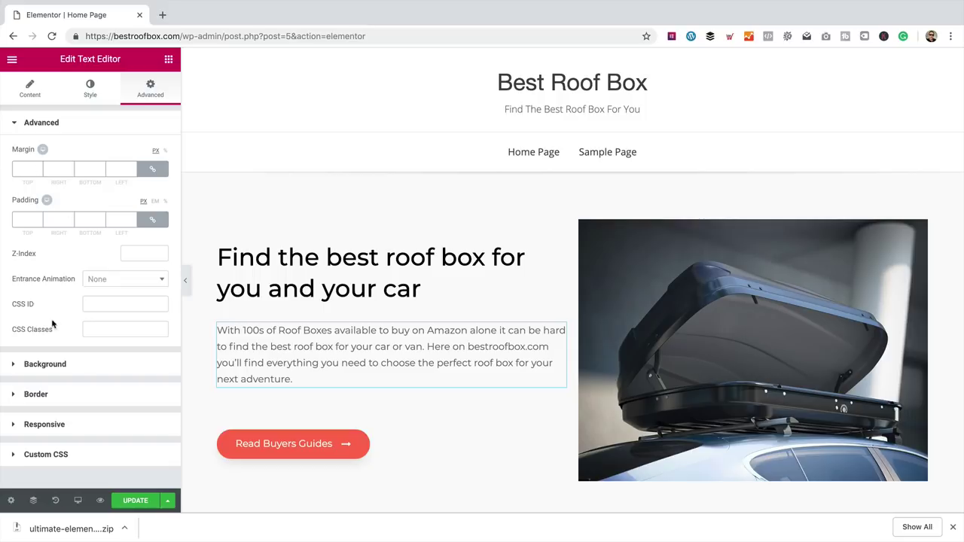
pyautogui.click(43, 363)
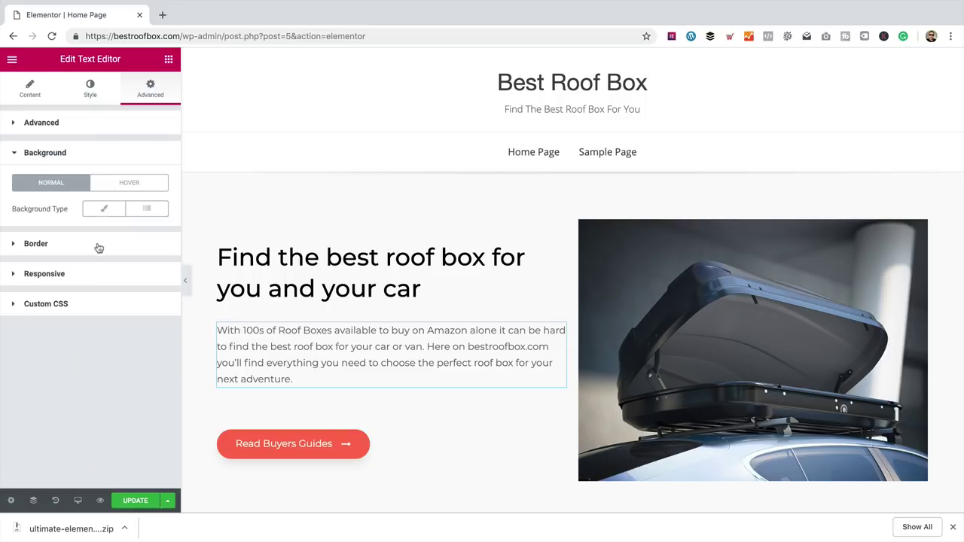
pyautogui.click(144, 209)
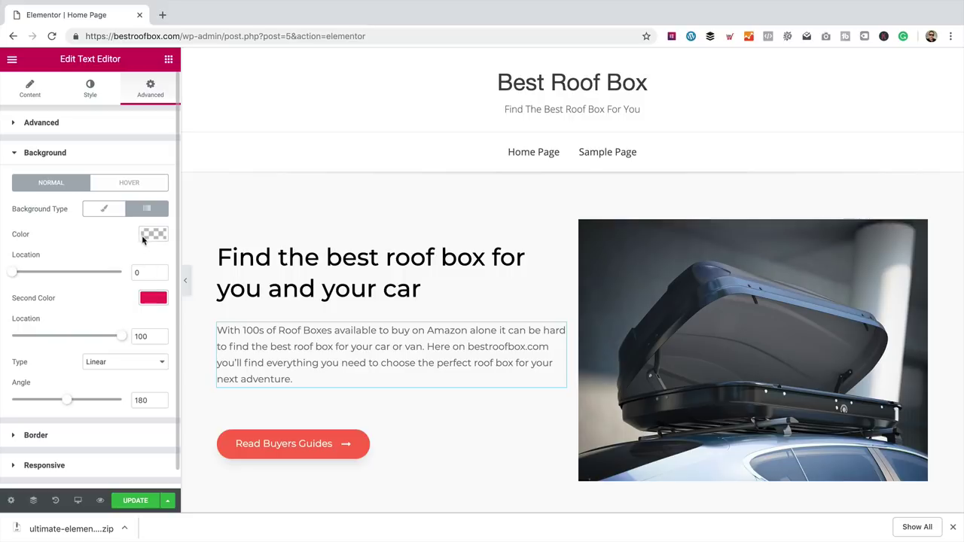
pyautogui.click(151, 234)
pyautogui.click(105, 296)
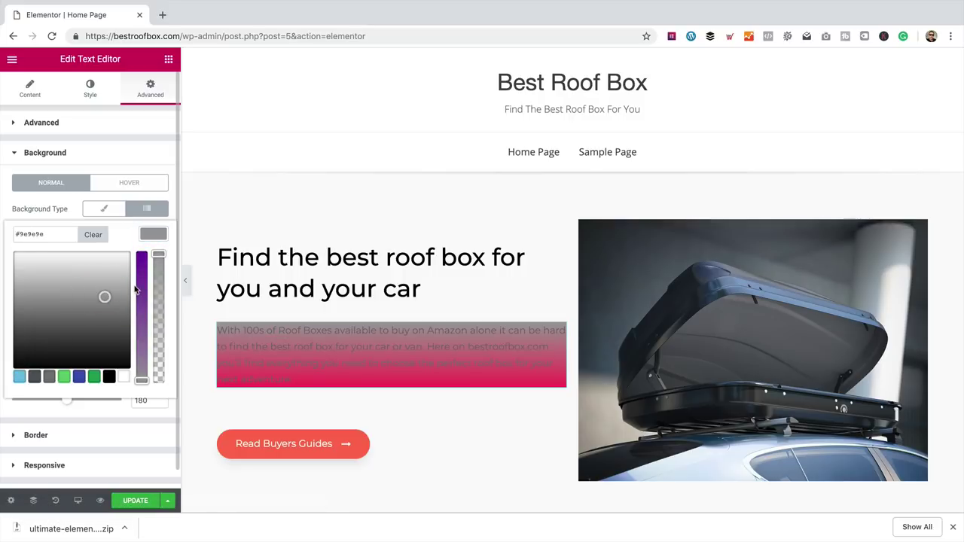
pyautogui.click(94, 234)
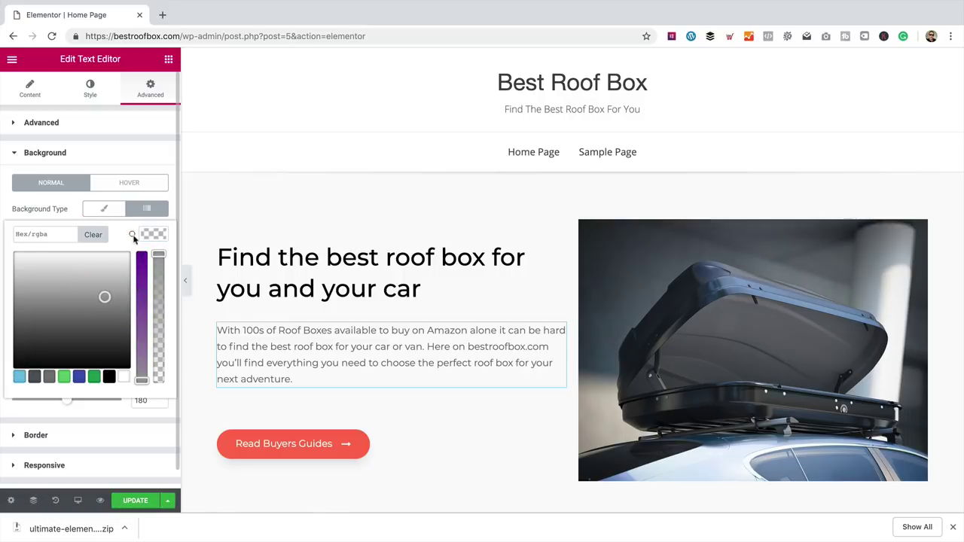
pyautogui.click(89, 209)
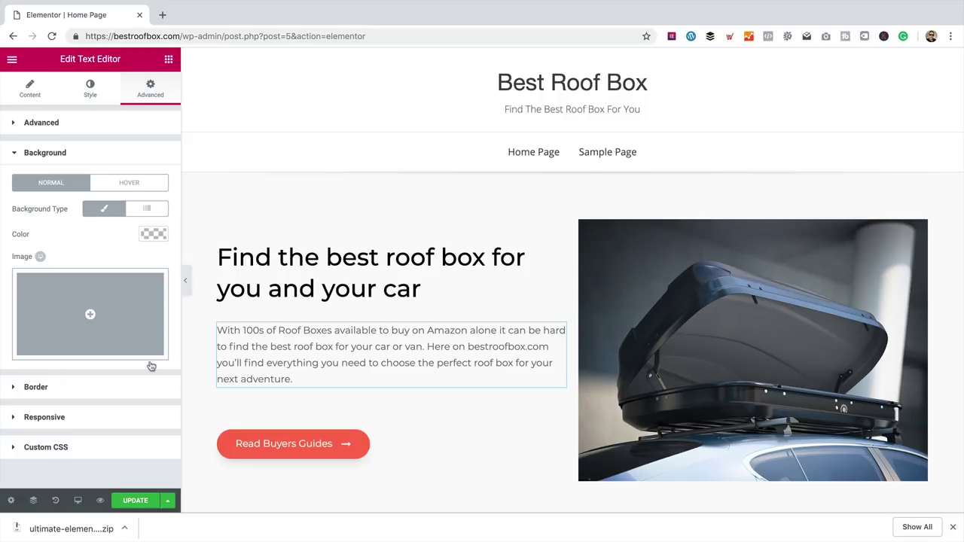
pyautogui.click(60, 386)
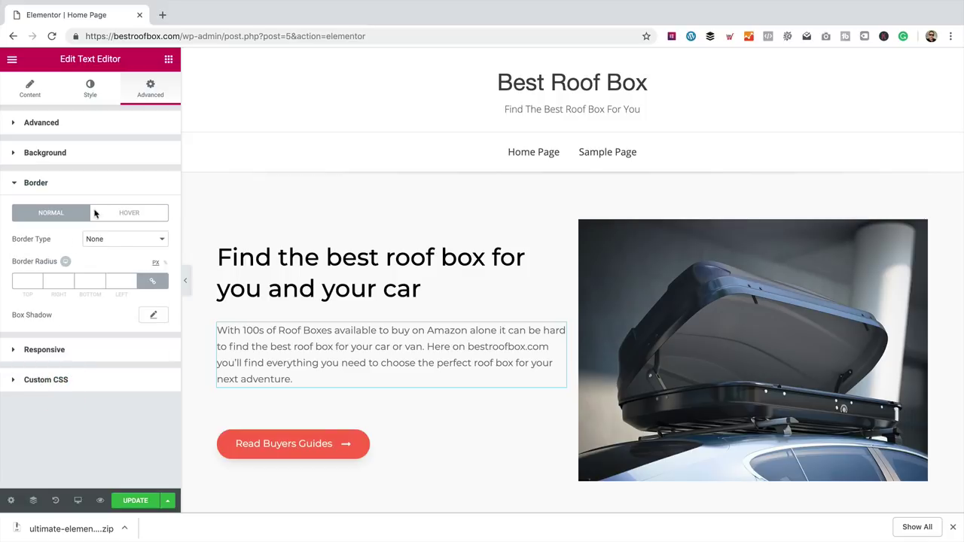
pyautogui.click(52, 190)
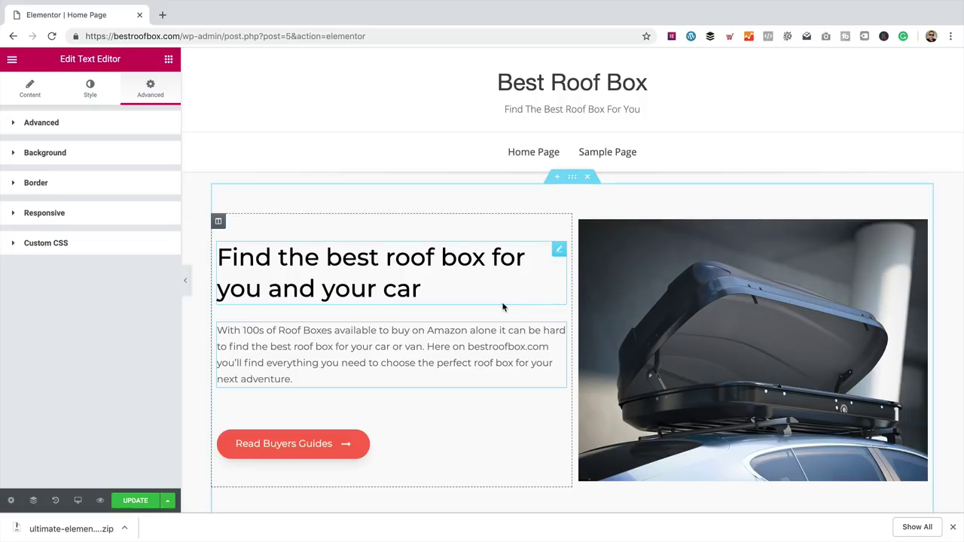
# Edit the hero heading and show its Style tab with text colour and typography
pyautogui.rightClick(501, 262)
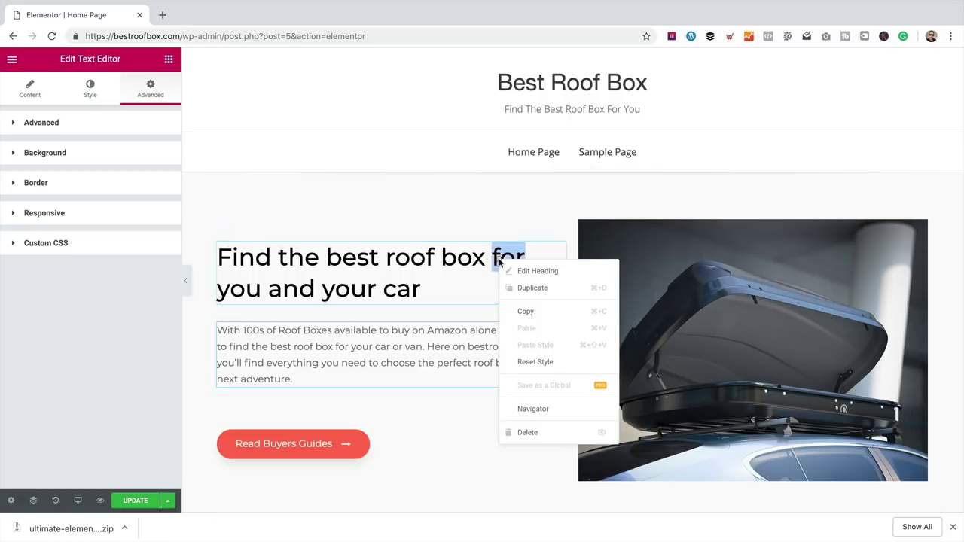
pyautogui.click(549, 272)
pyautogui.rightClick(469, 259)
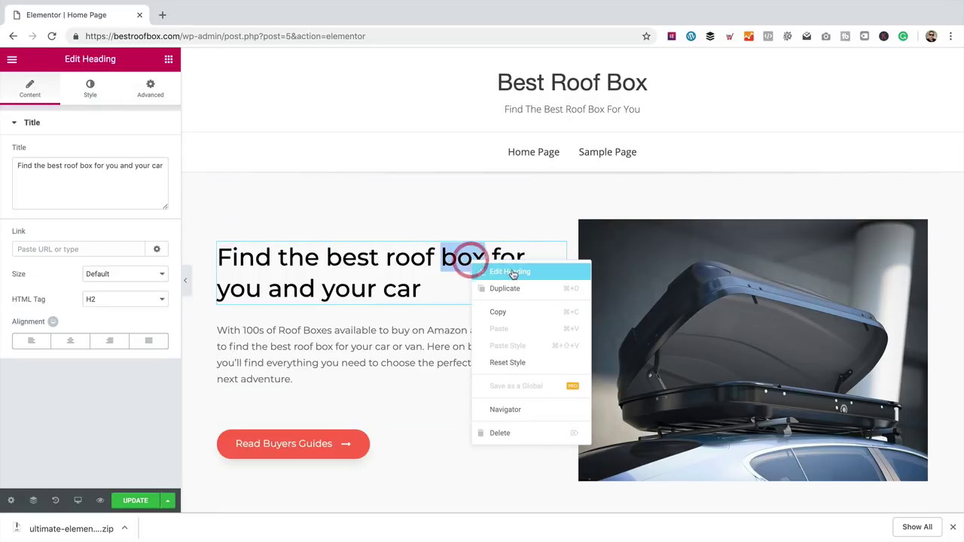
pyautogui.click(510, 268)
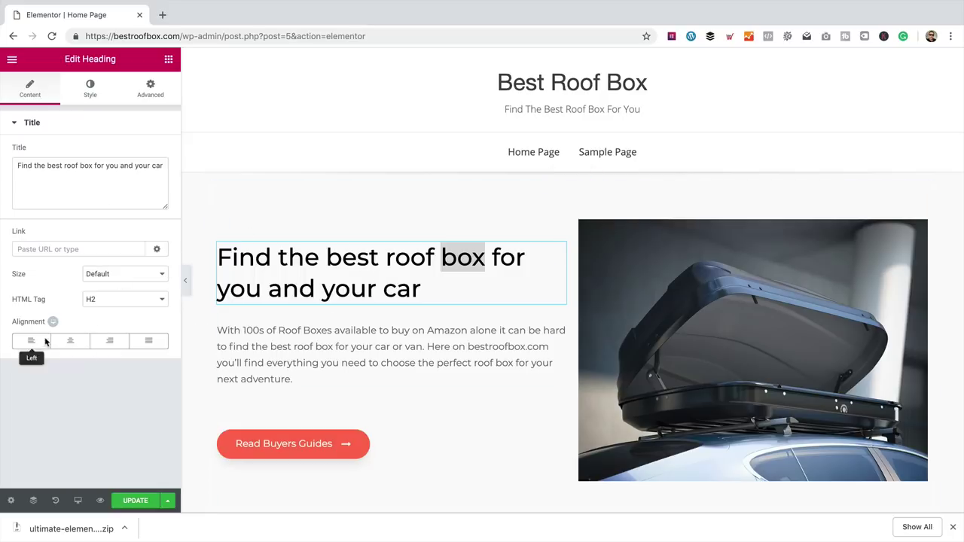
pyautogui.click(85, 87)
pyautogui.click(139, 86)
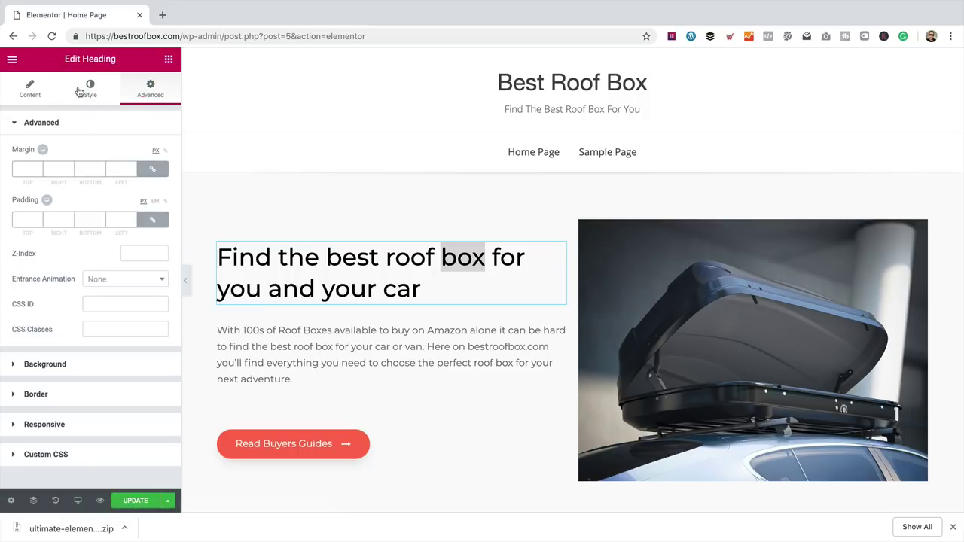
pyautogui.click(90, 90)
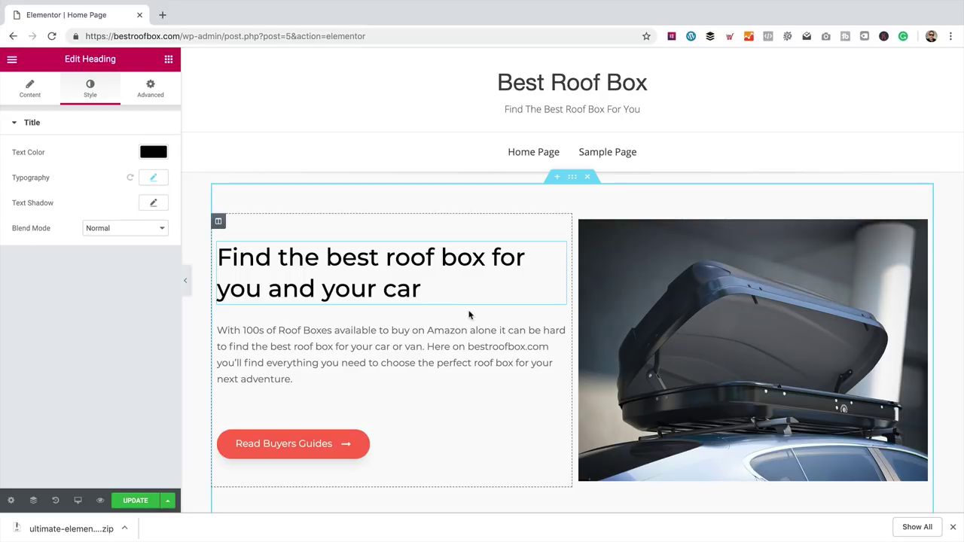
# Move the New To Roof Boxes? section above Latest Guides & Articles
pyautogui.scroll(-1, 473, 313)
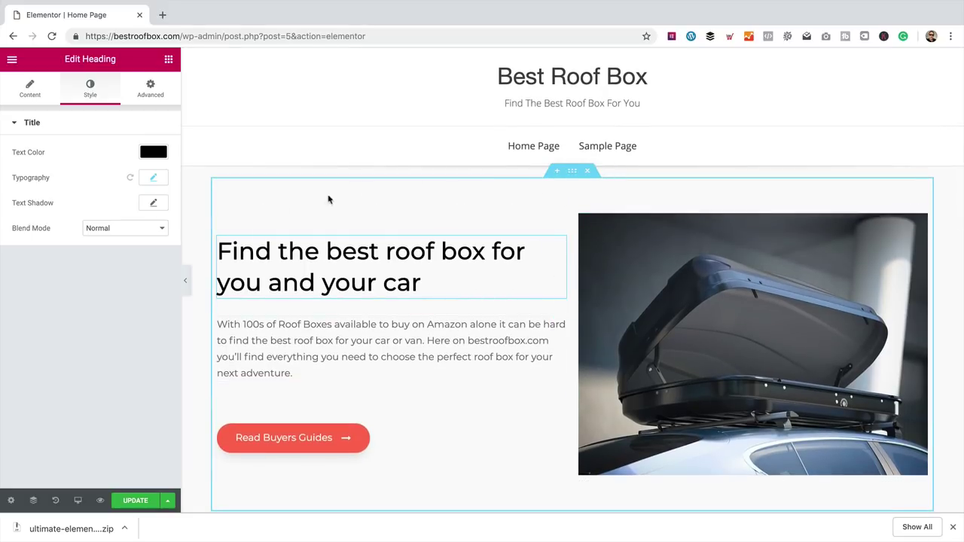
pyautogui.scroll(-3, 523, 497)
pyautogui.scroll(-3, 524, 497)
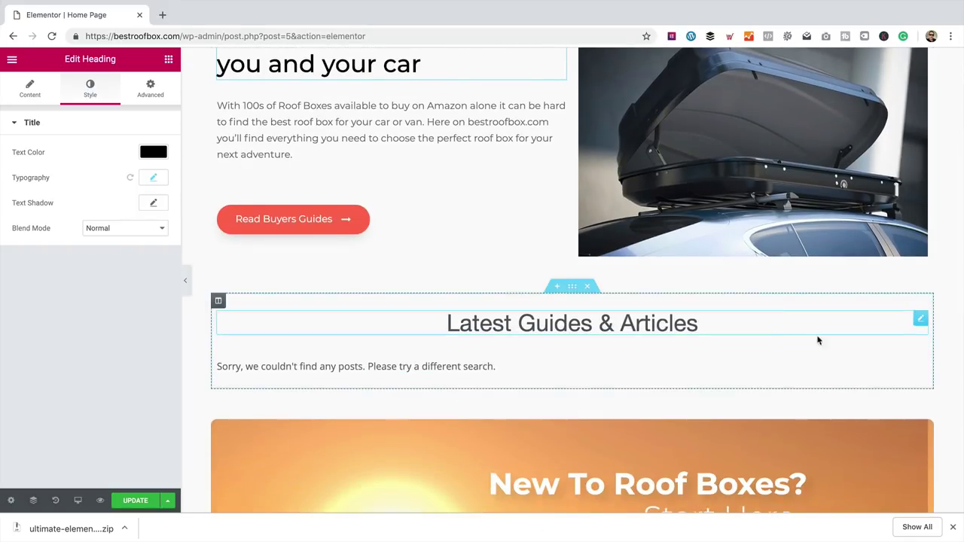
pyautogui.scroll(-3, 580, 354)
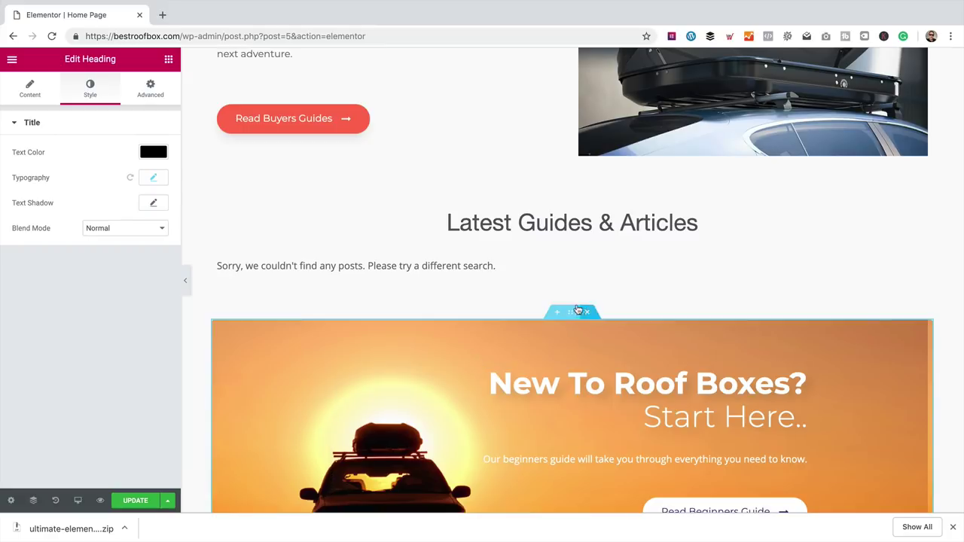
pyautogui.scroll(-1, 570, 316)
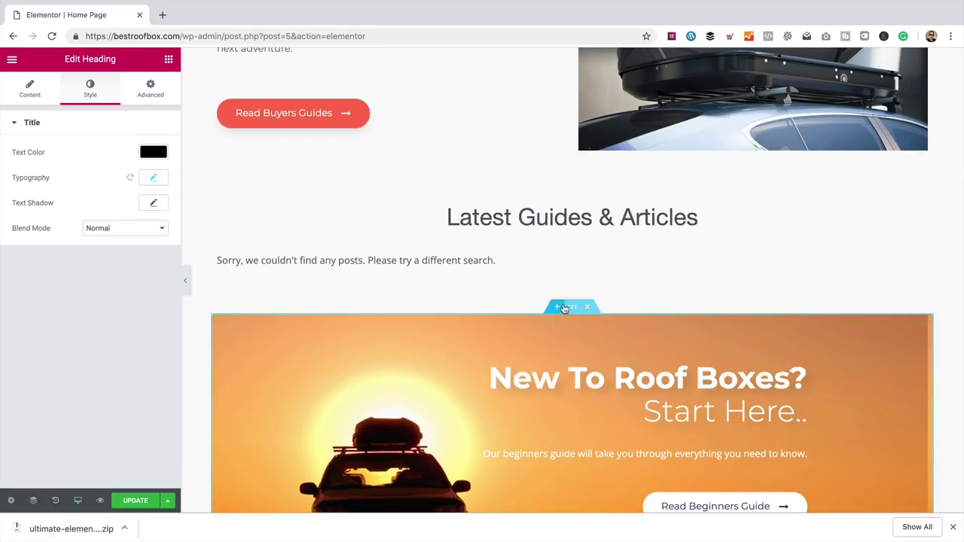
pyautogui.moveTo(572, 309); pyautogui.dragTo(536, 350)
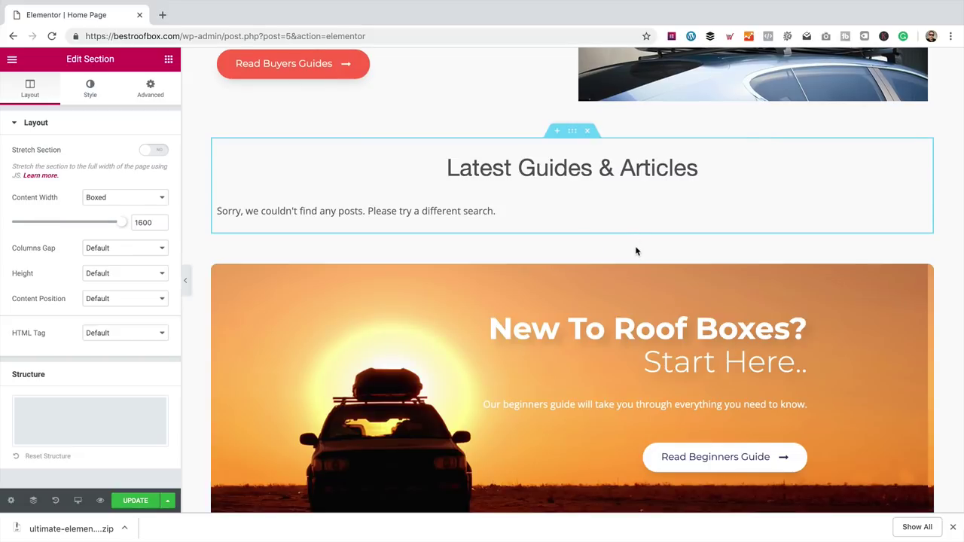
# Review the Latest Guides column's Layout, Style and Advanced settings
pyautogui.scroll(1, 635, 250)
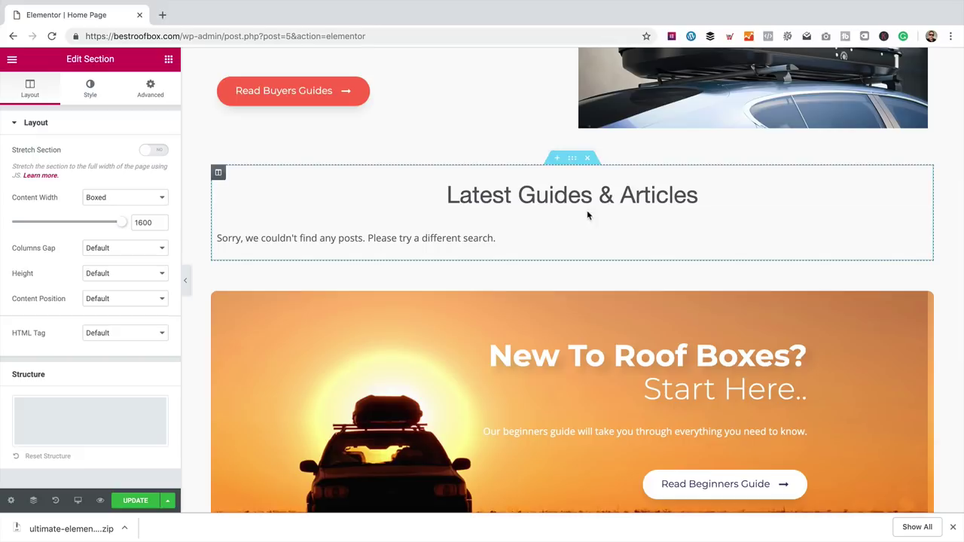
pyautogui.rightClick(571, 174)
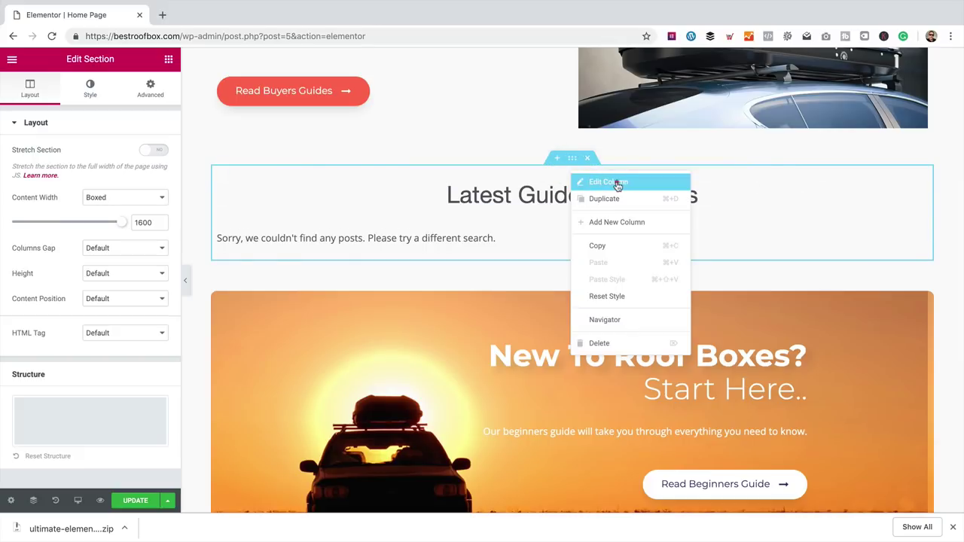
pyautogui.click(616, 183)
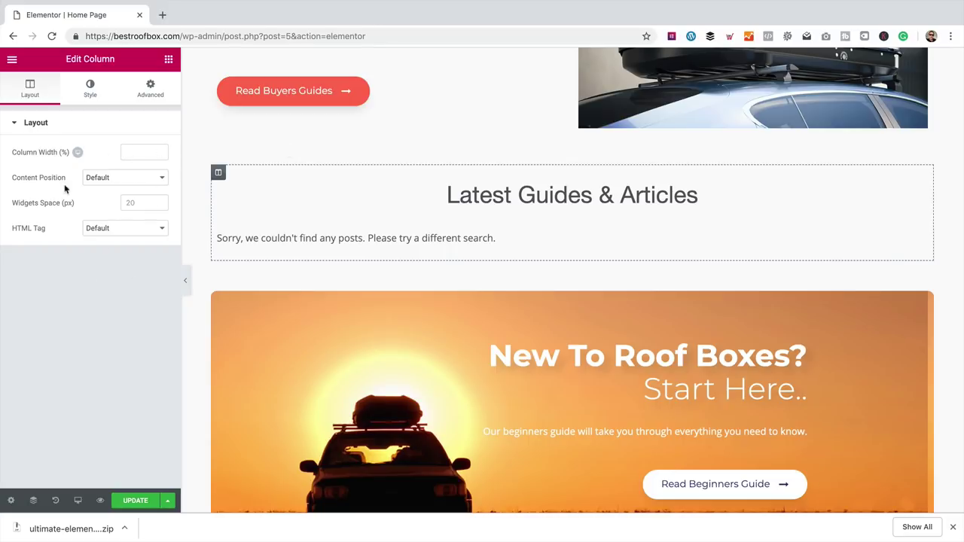
pyautogui.click(87, 90)
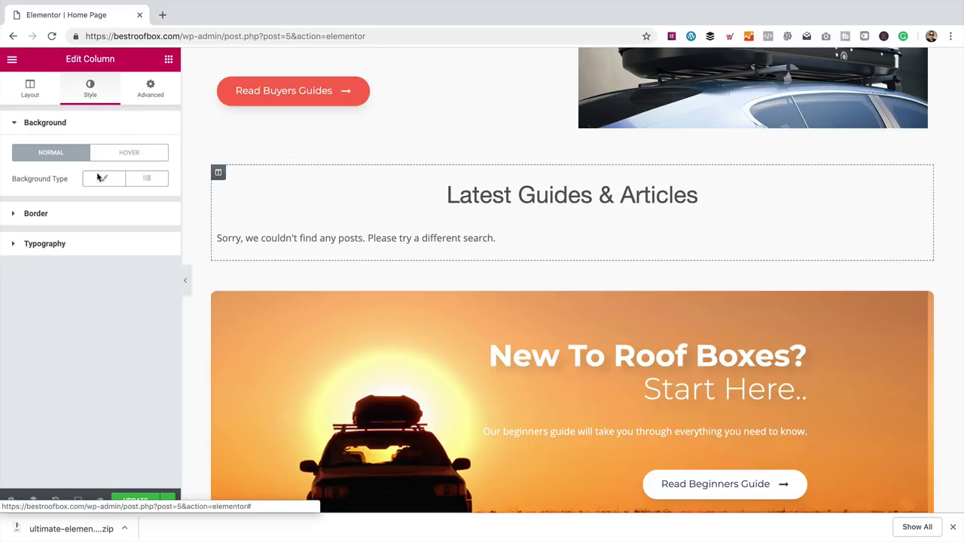
pyautogui.click(149, 97)
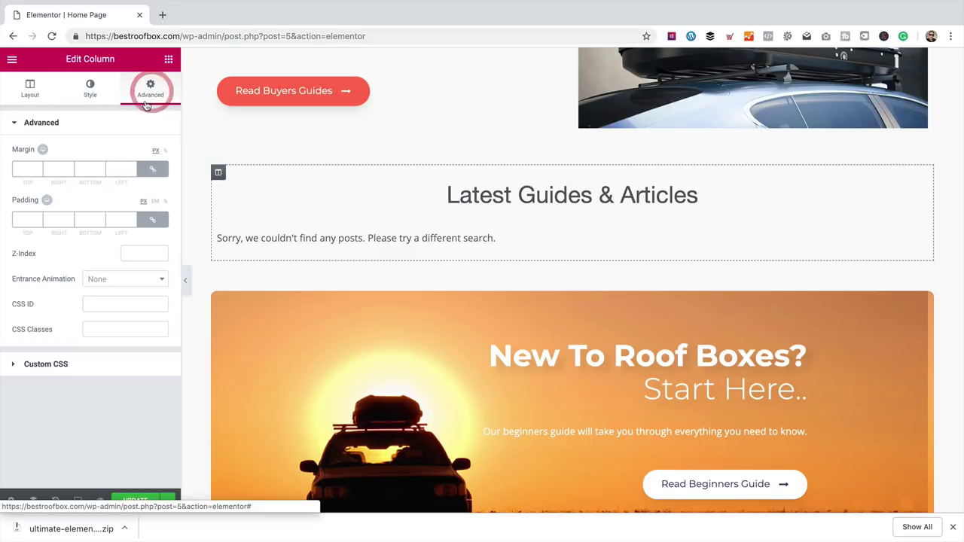
pyautogui.click(31, 90)
pyautogui.scroll(4, 421, 204)
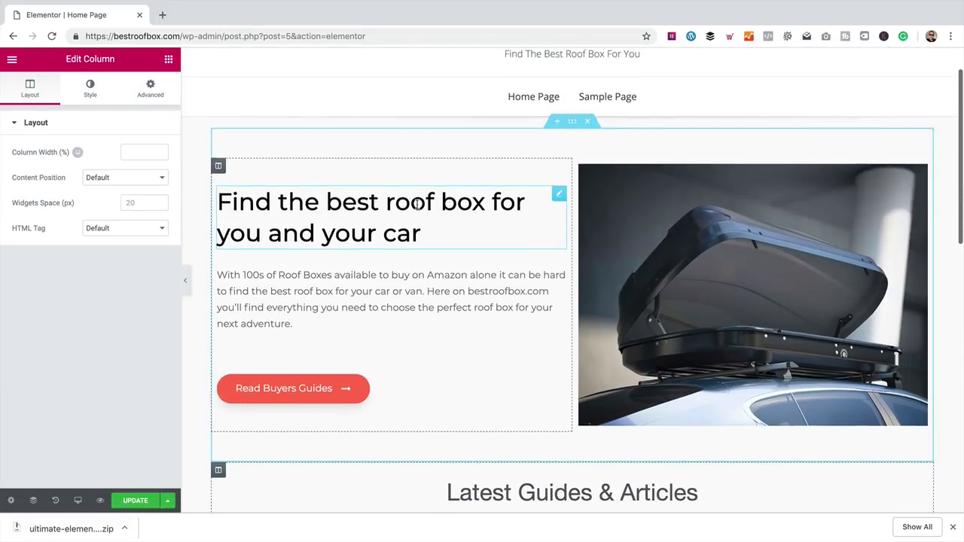
# Show the hero section's Responsive options, with Reverse Columns (Mobile) set to Yes
pyautogui.rightClick(571, 130)
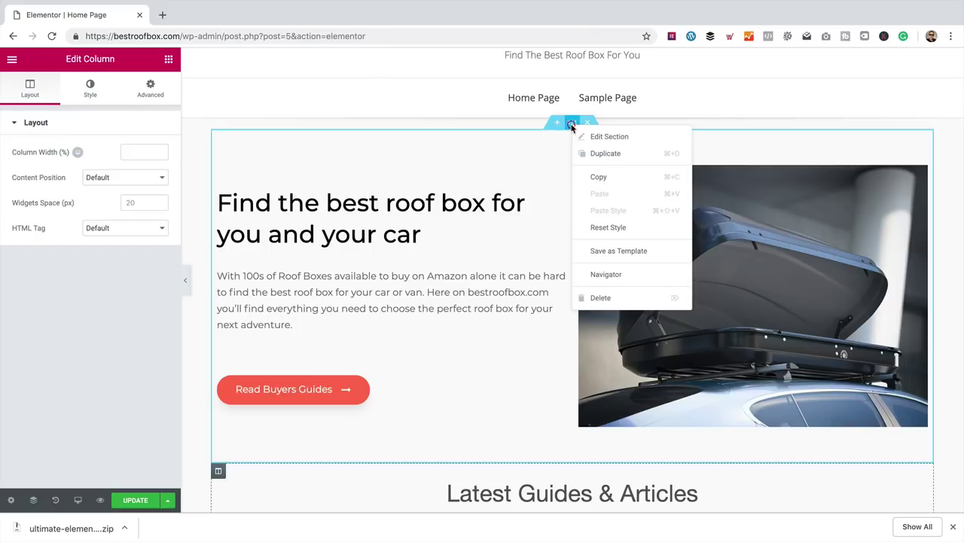
pyautogui.click(622, 143)
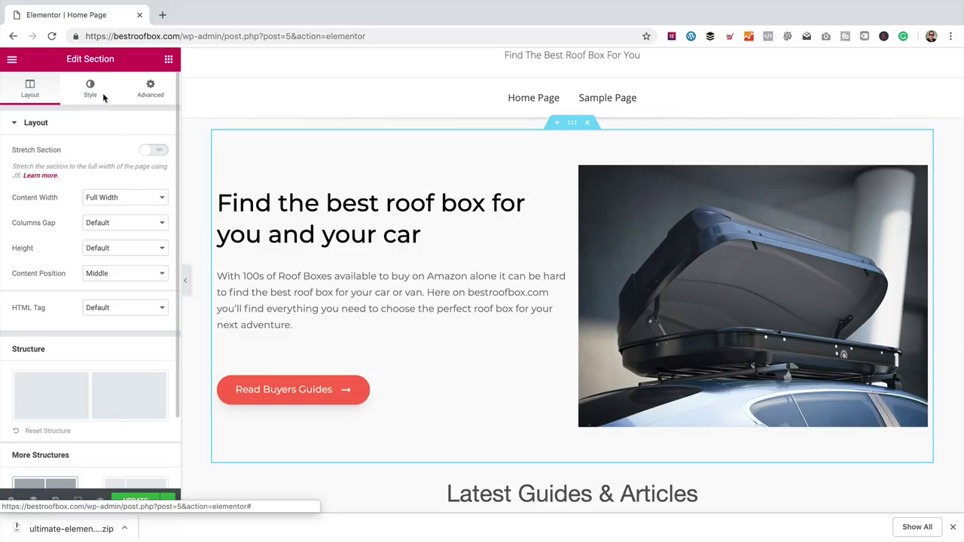
pyautogui.click(149, 90)
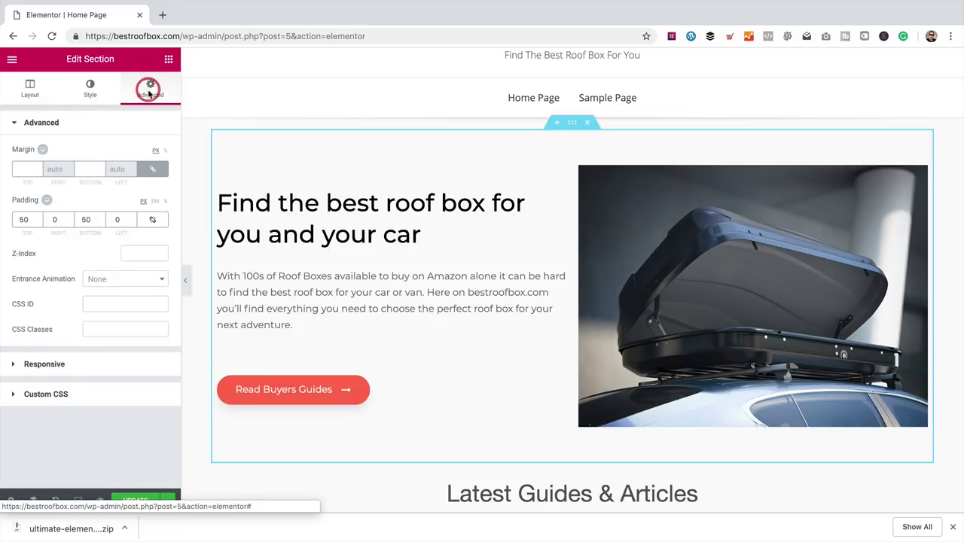
pyautogui.click(60, 366)
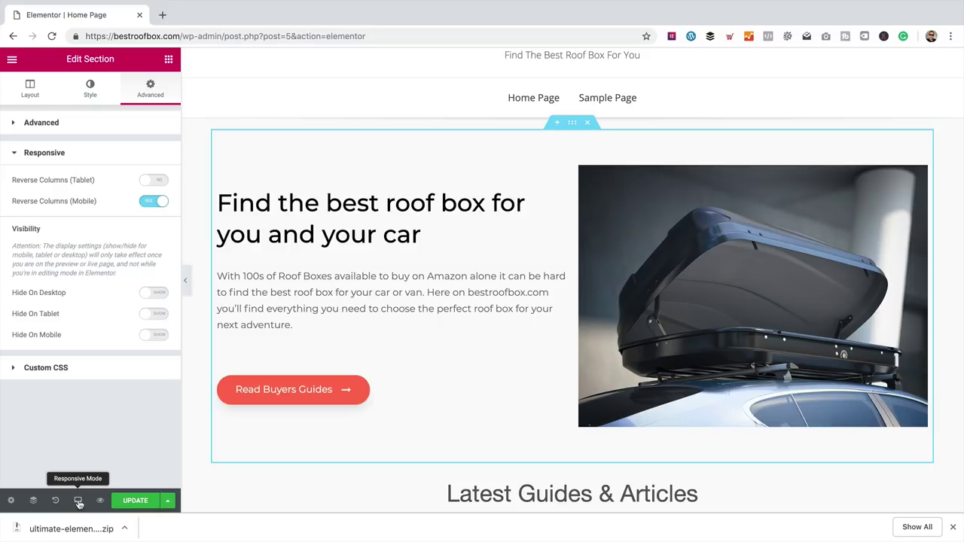
pyautogui.click(78, 503)
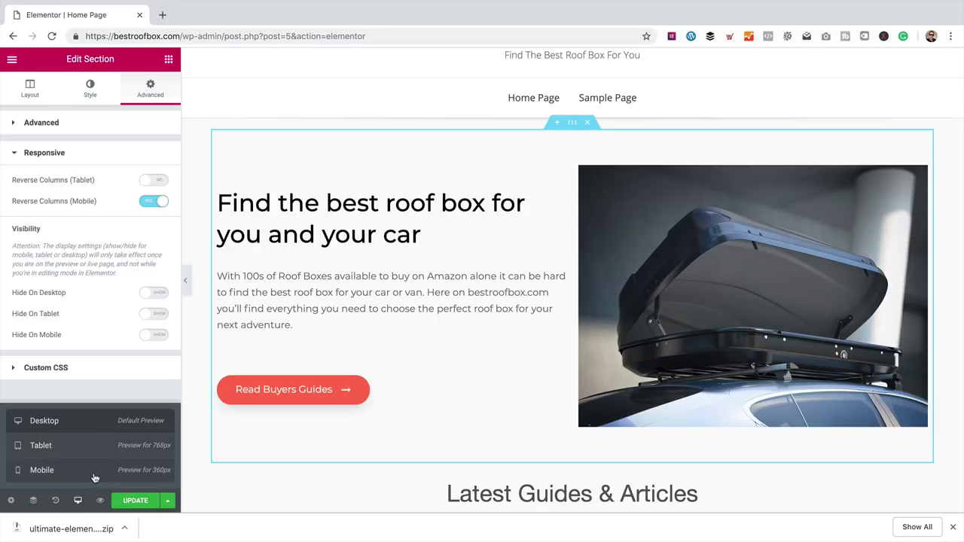
pyautogui.click(91, 474)
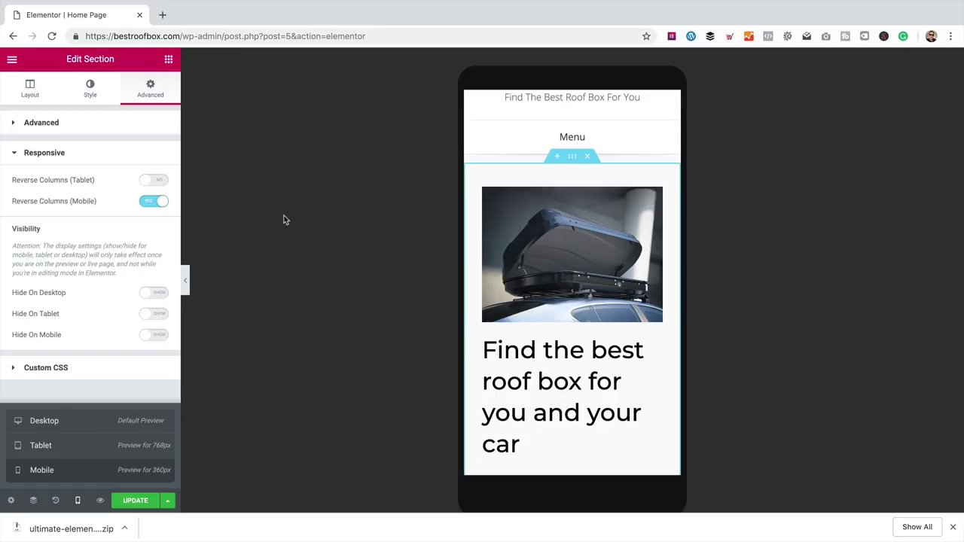
pyautogui.click(155, 203)
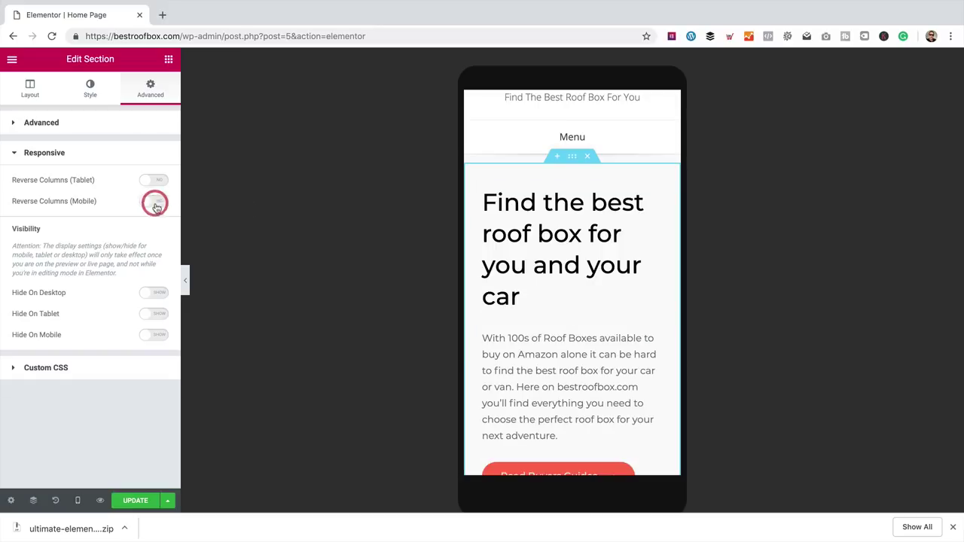
pyautogui.scroll(-5, 547, 207)
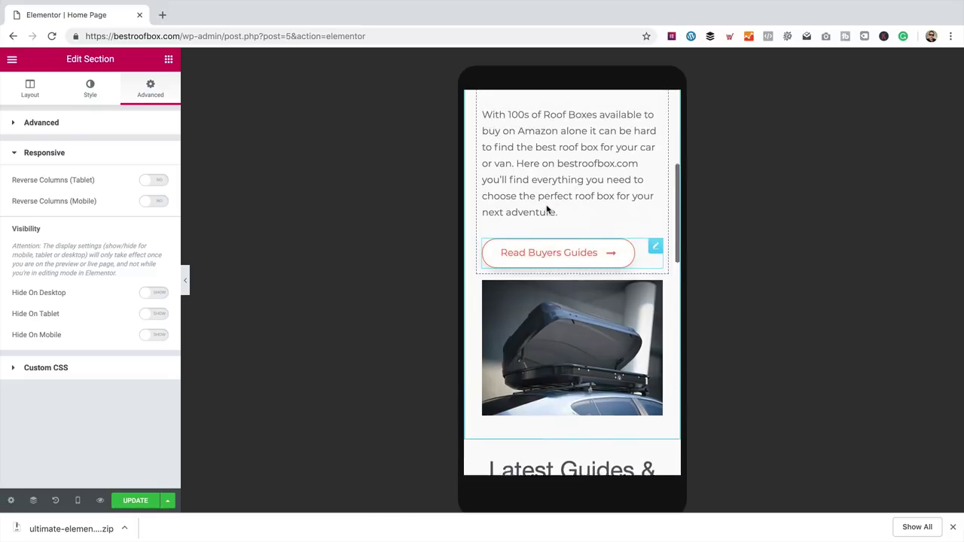
pyautogui.scroll(2, 548, 209)
pyautogui.scroll(2, 663, 305)
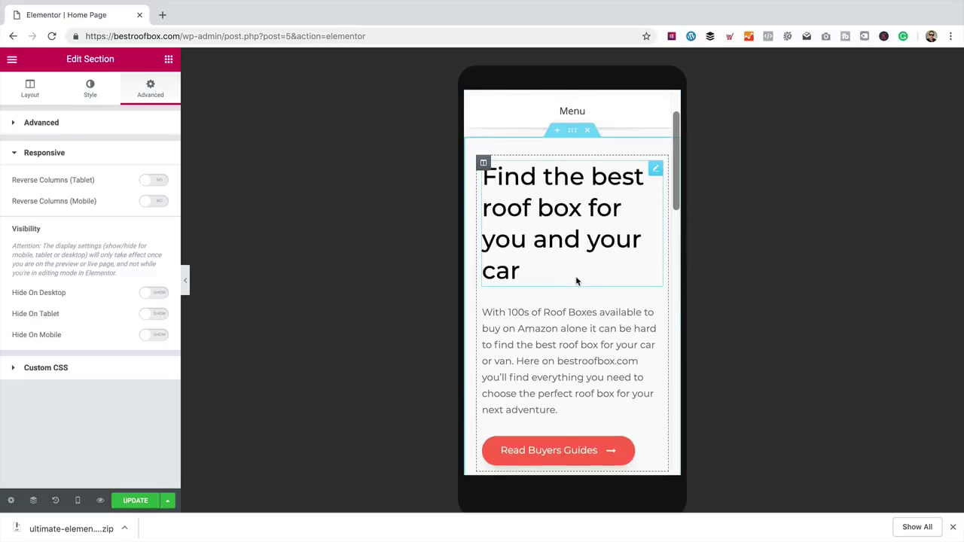
pyautogui.click(151, 202)
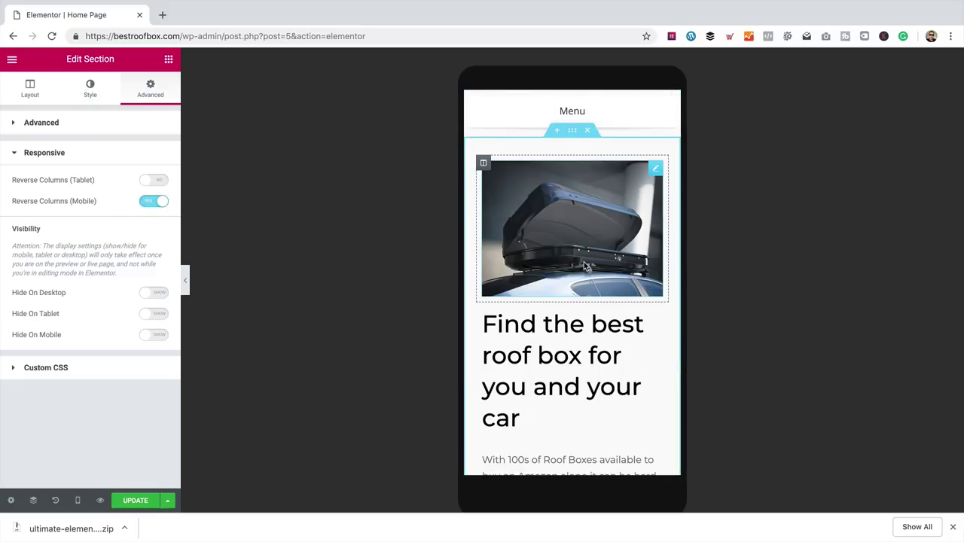
pyautogui.click(77, 500)
pyautogui.click(98, 421)
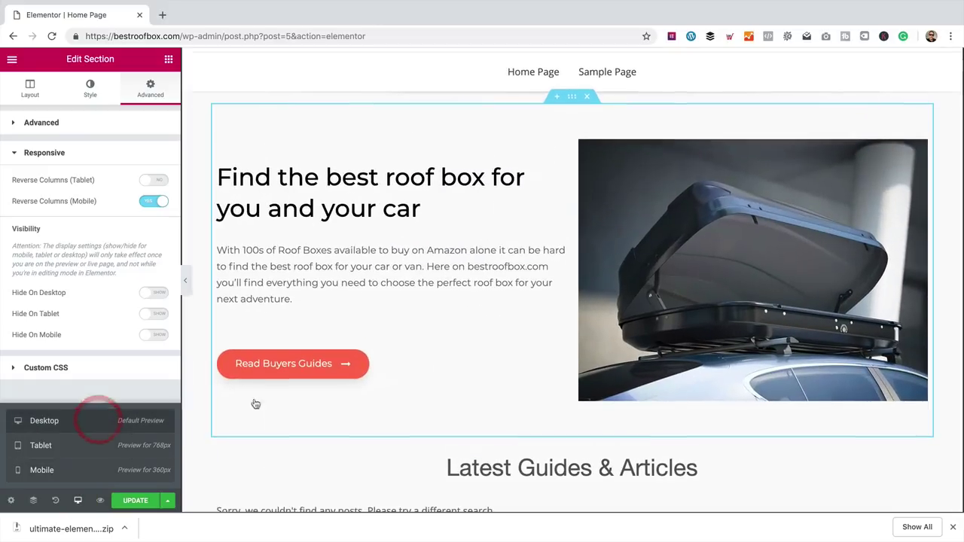
# Inspect the Read Buyers Guides button's label text and link address
pyautogui.click(437, 369)
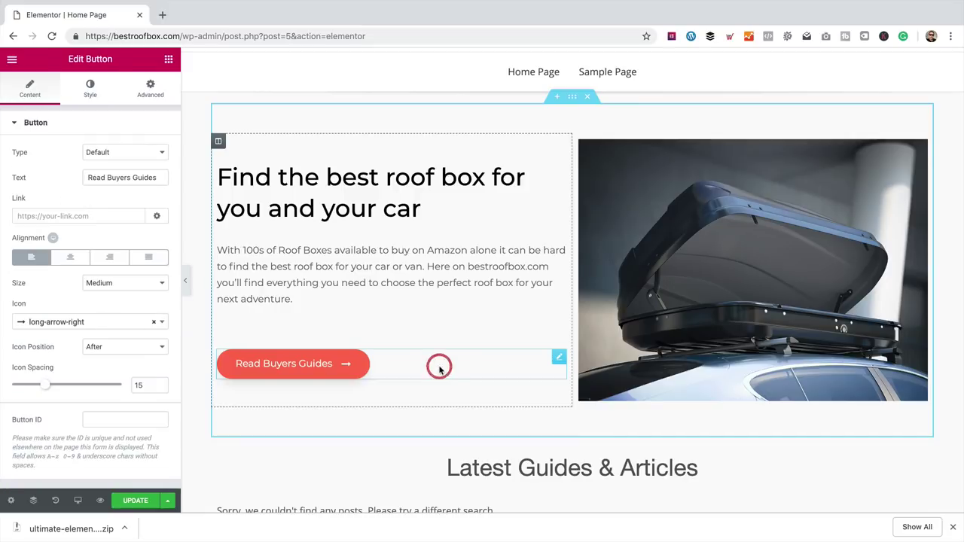
pyautogui.click(100, 180)
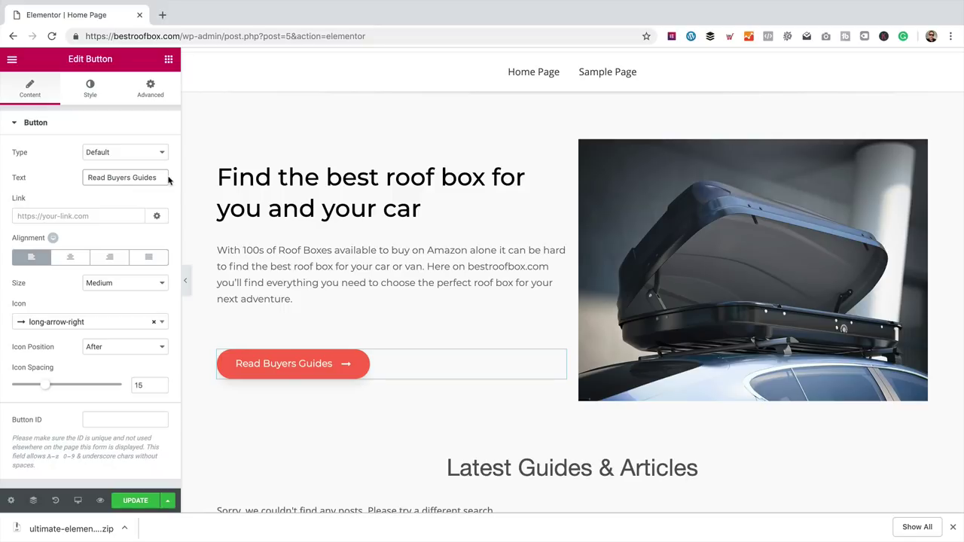
pyautogui.click(89, 218)
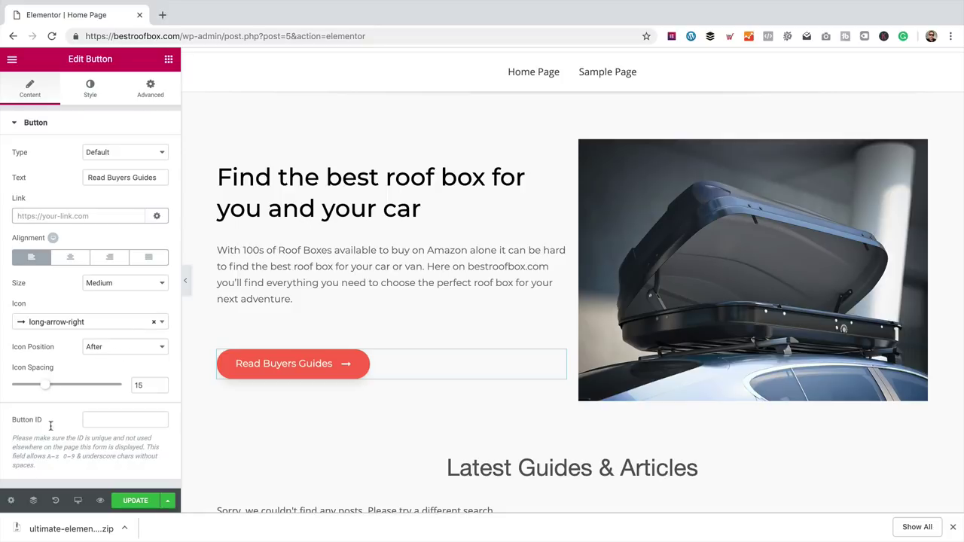
pyautogui.click(131, 216)
# Review the button's Style and Advanced options, then edit the hero roof box image
pyautogui.click(90, 88)
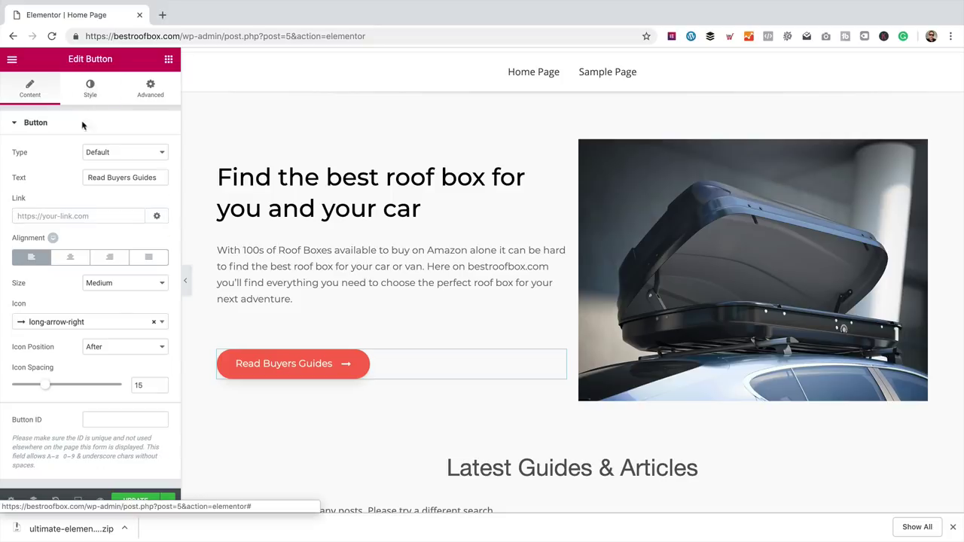
pyautogui.click(150, 88)
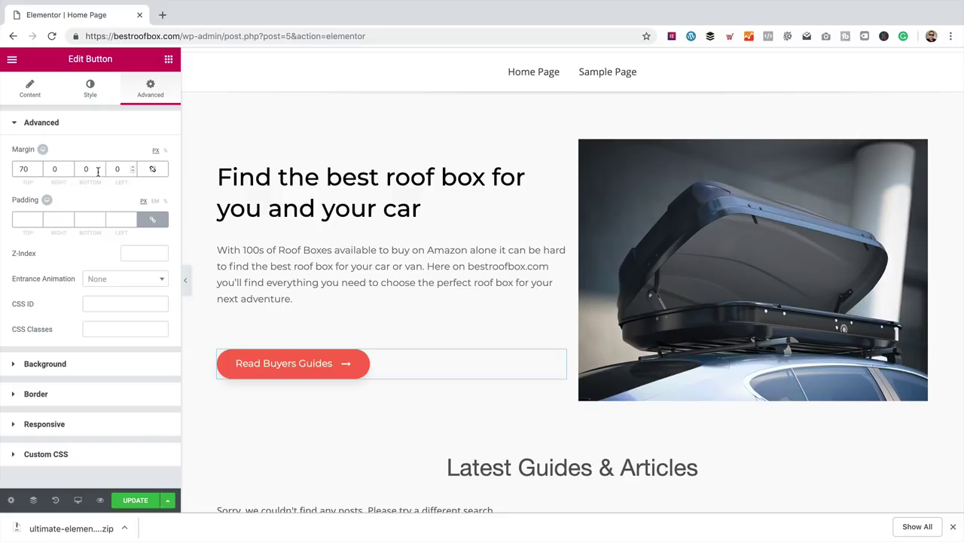
pyautogui.click(30, 90)
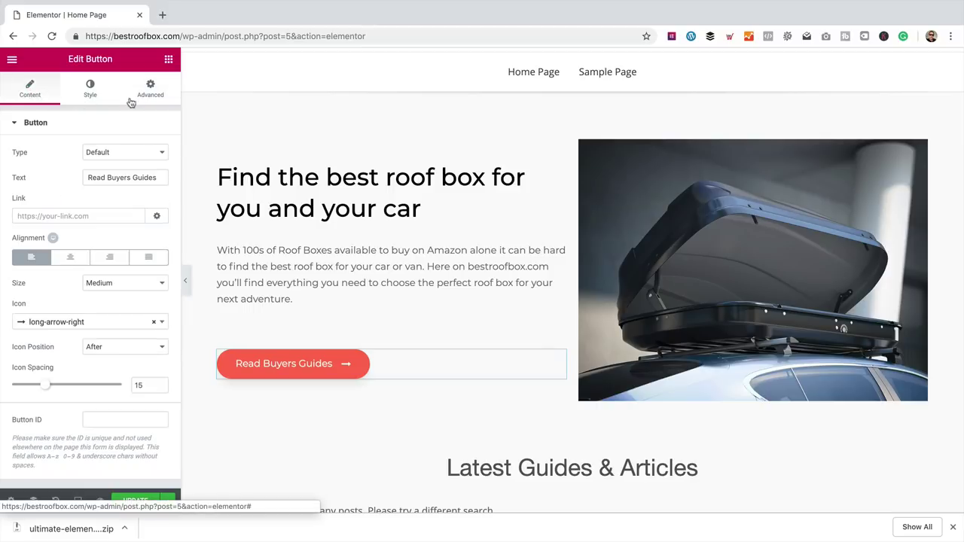
pyautogui.scroll(-4, 388, 152)
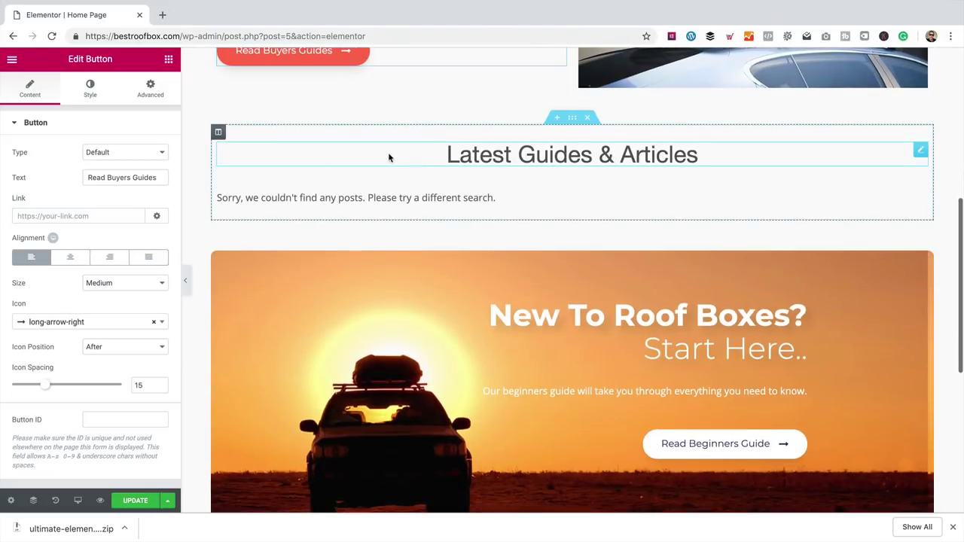
pyautogui.scroll(4, 390, 156)
pyautogui.click(707, 205)
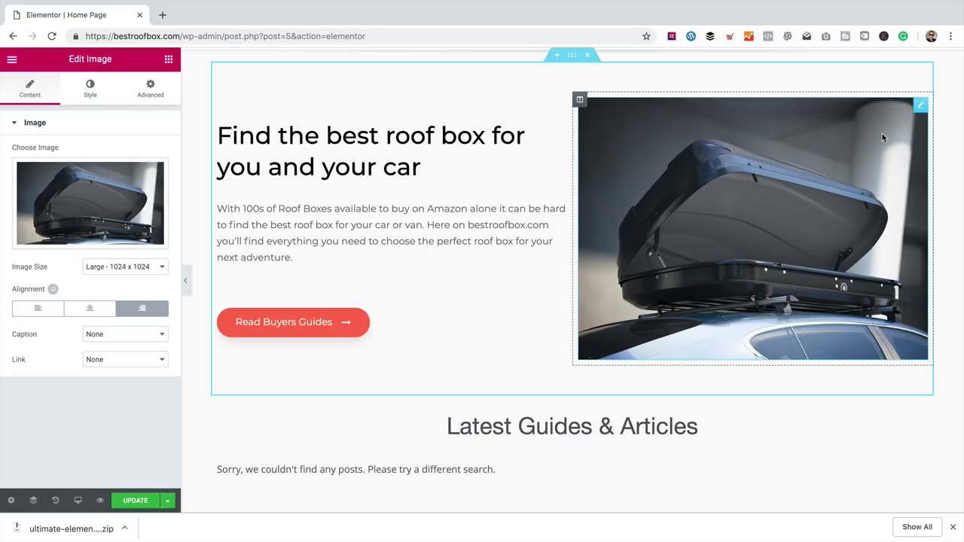
# Replace the hero image with the Homepage-Roof-Box-Side.jpg photo from the media library
pyautogui.rightClick(845, 128)
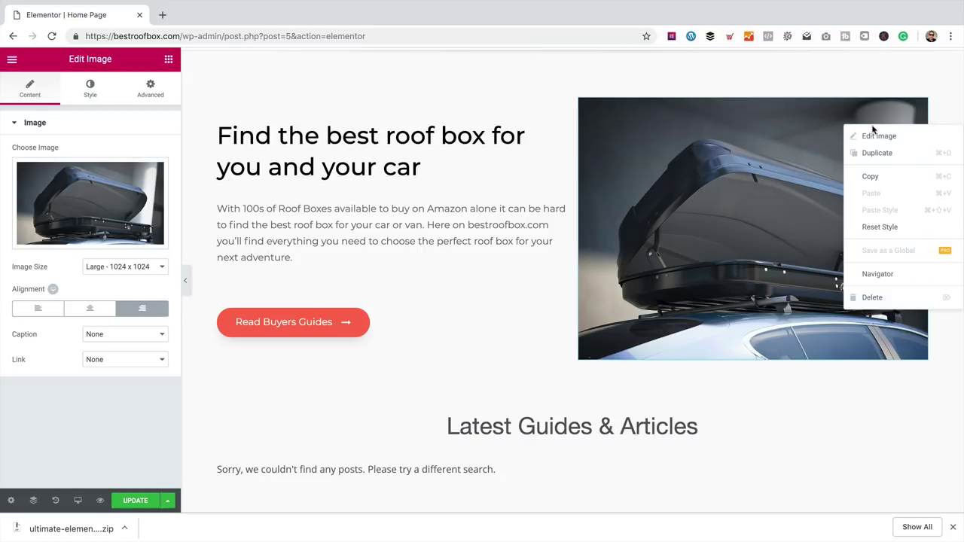
pyautogui.click(876, 137)
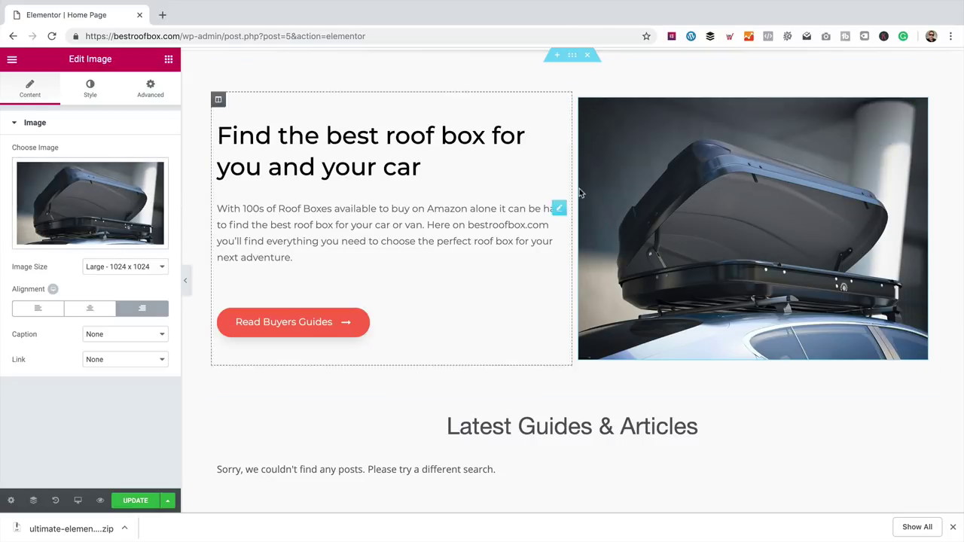
pyautogui.click(646, 182)
pyautogui.click(764, 191)
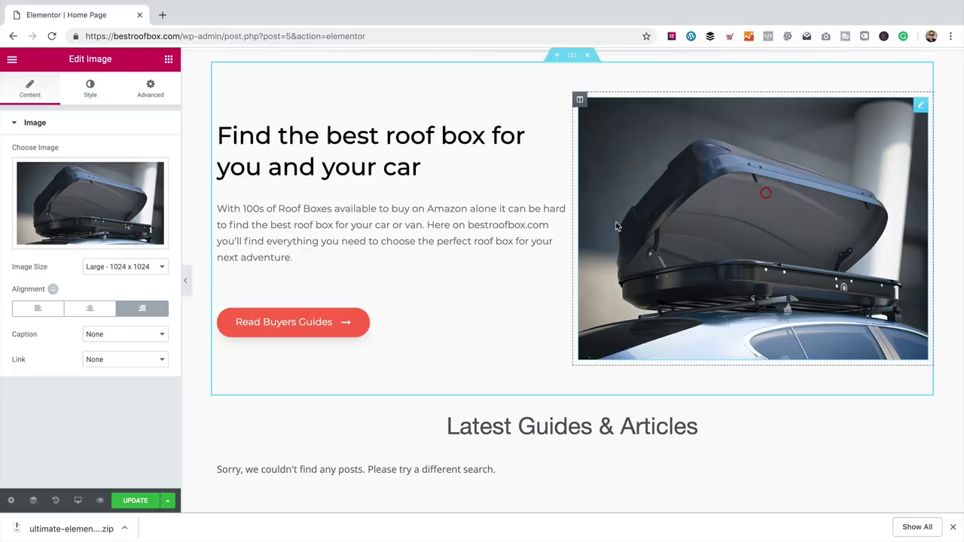
pyautogui.click(93, 203)
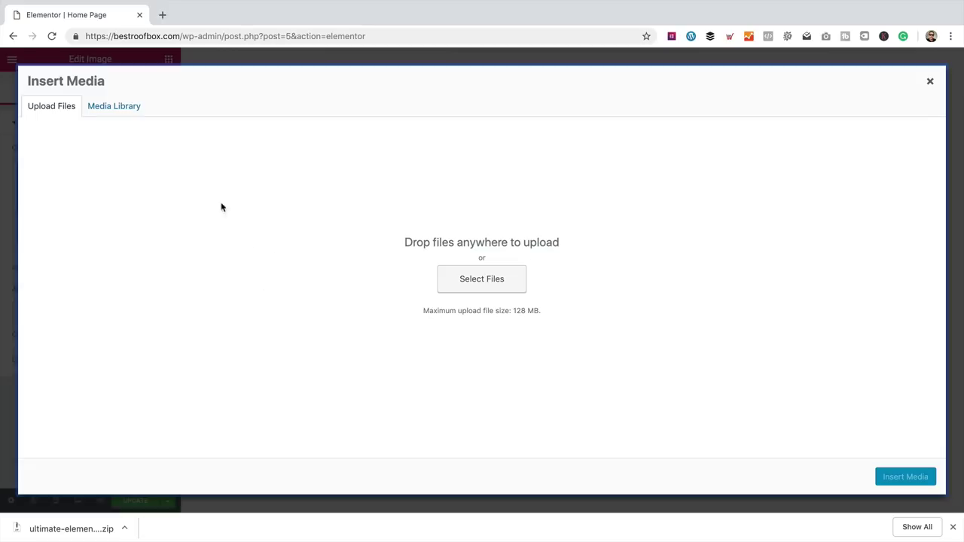
pyautogui.click(123, 108)
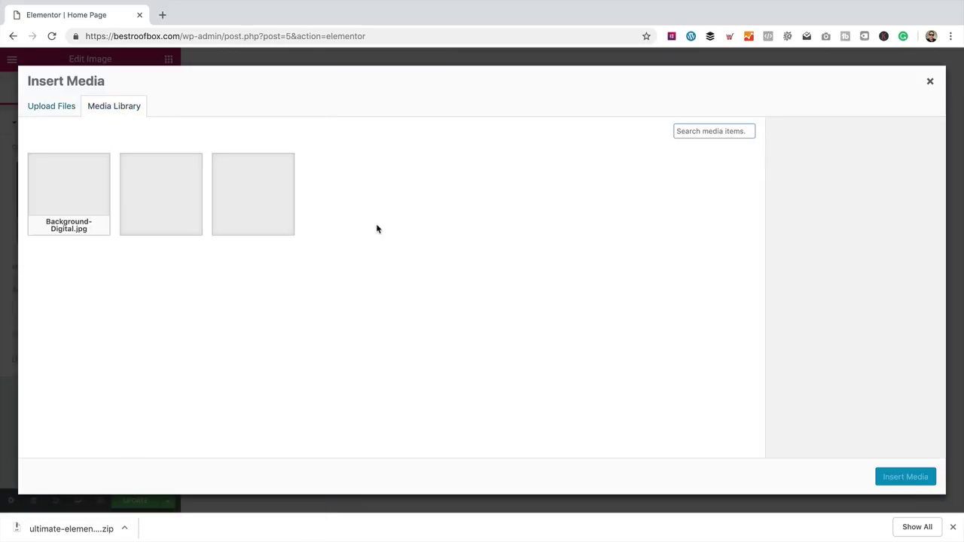
pyautogui.click(293, 199)
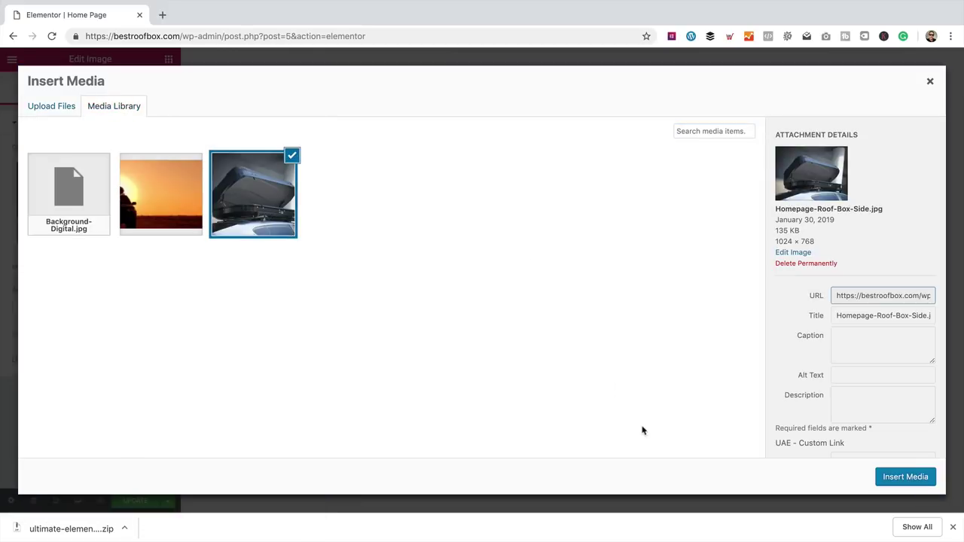
pyautogui.click(905, 478)
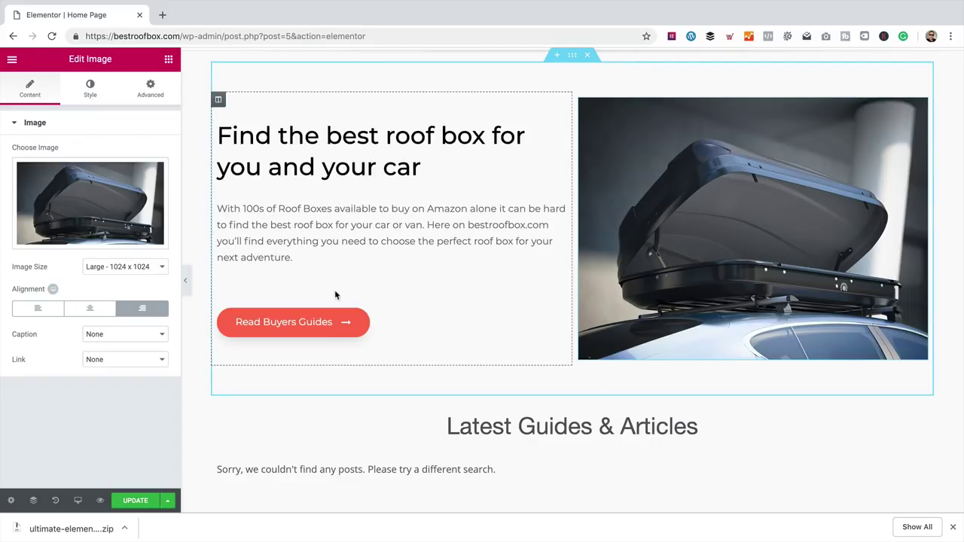
# Open the sunset banner section's Style settings and inspect its 1190 × 453 background image details
pyautogui.scroll(-6, 398, 259)
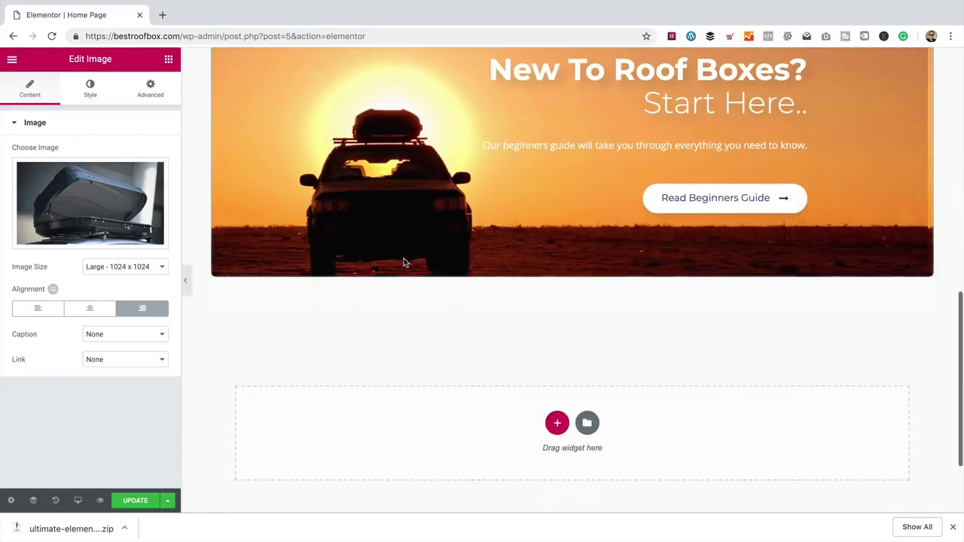
pyautogui.scroll(2, 404, 260)
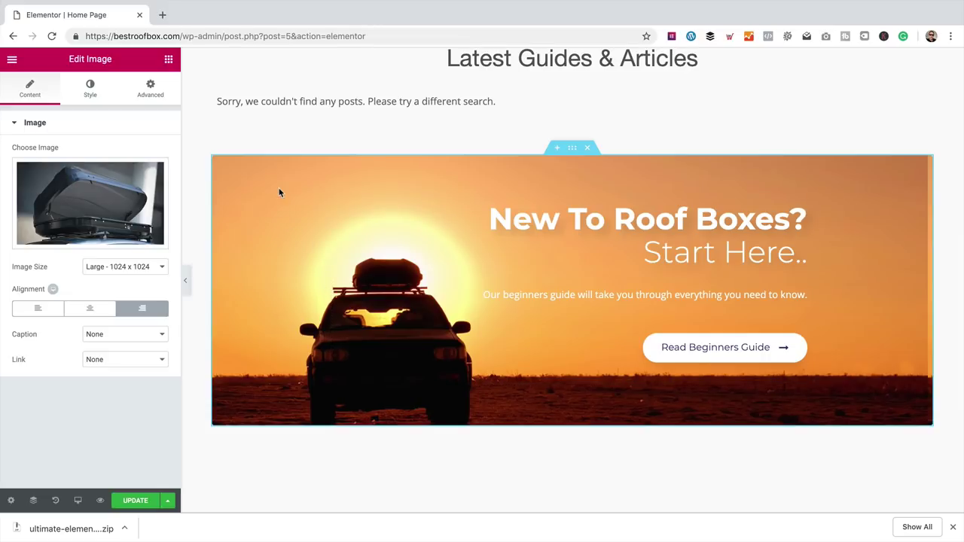
pyautogui.rightClick(301, 185)
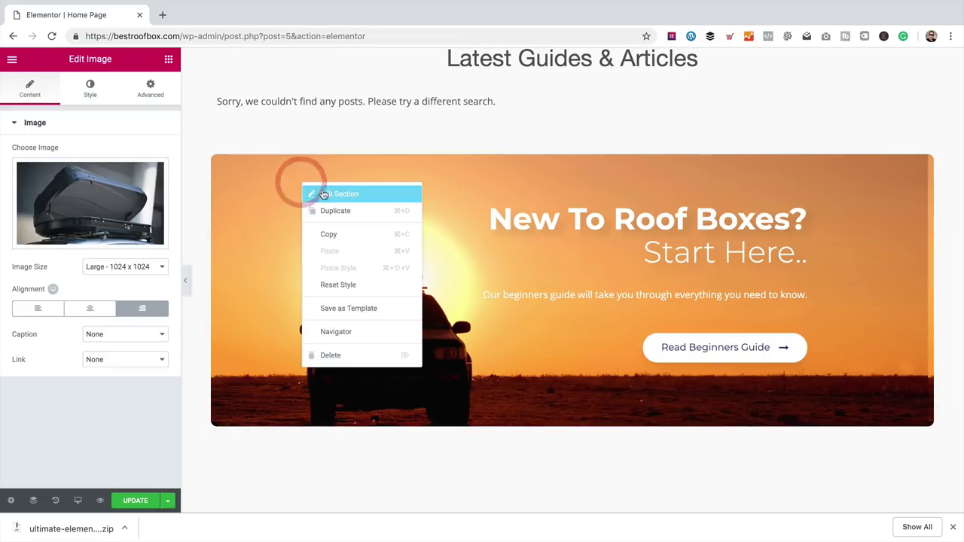
pyautogui.click(314, 192)
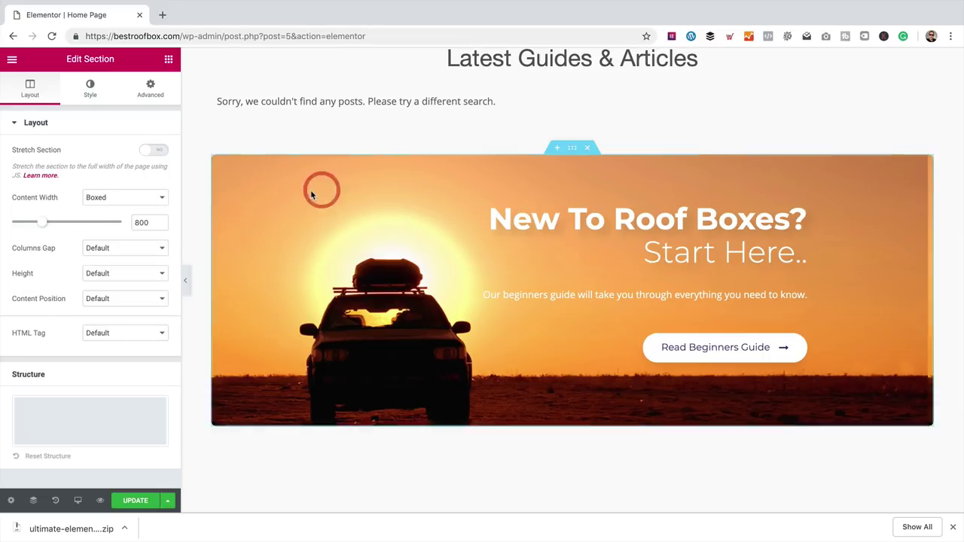
pyautogui.click(92, 93)
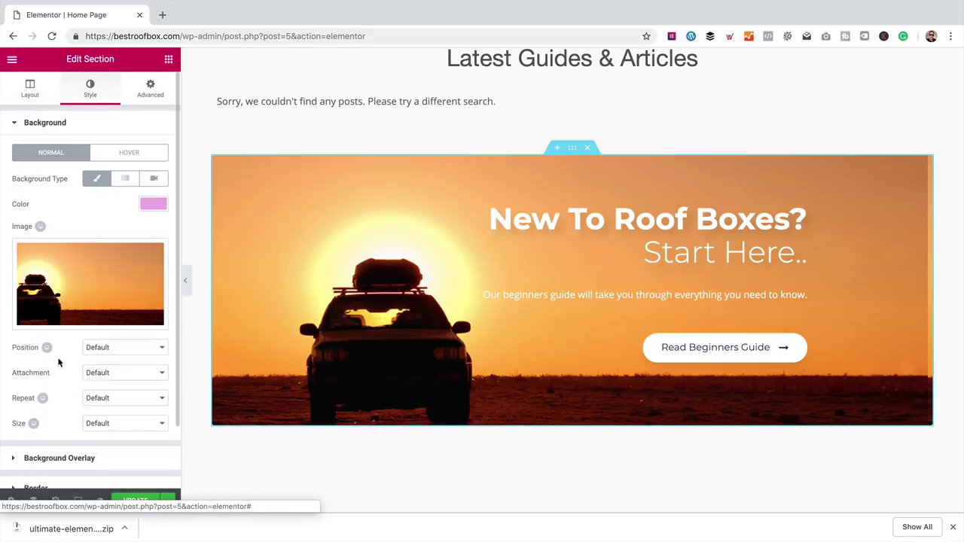
pyautogui.click(117, 272)
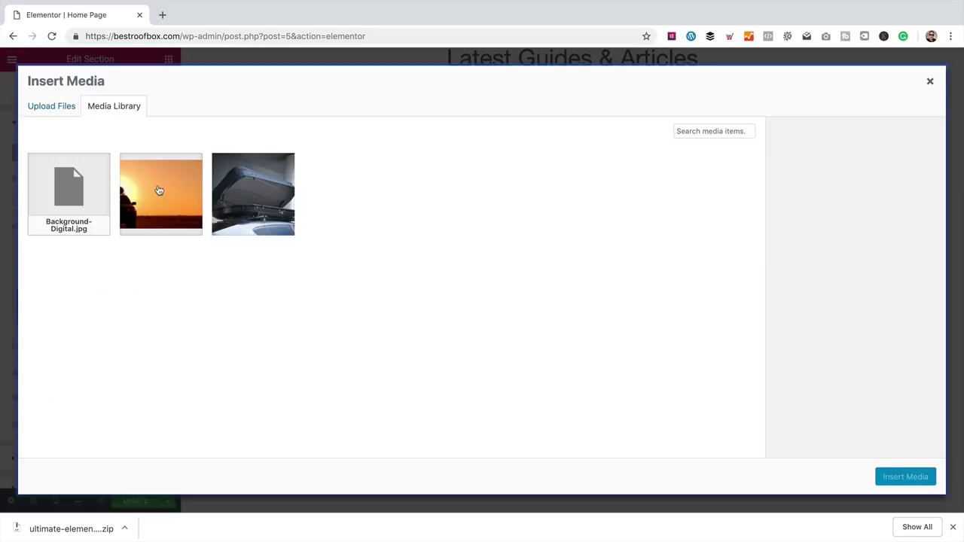
pyautogui.click(159, 191)
pyautogui.moveTo(831, 241); pyautogui.dragTo(729, 243)
pyautogui.click(680, 268)
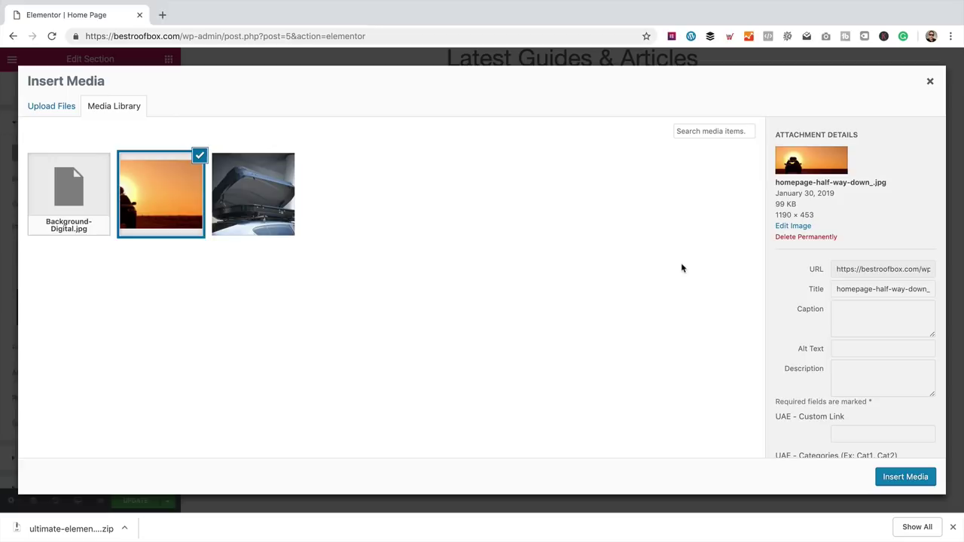
pyautogui.moveTo(828, 218)
pyautogui.mouseDown()
pyautogui.moveTo(778, 214)
pyautogui.moveTo(814, 215)
pyautogui.mouseUp()
pyautogui.click(777, 213)
pyautogui.click(780, 215)
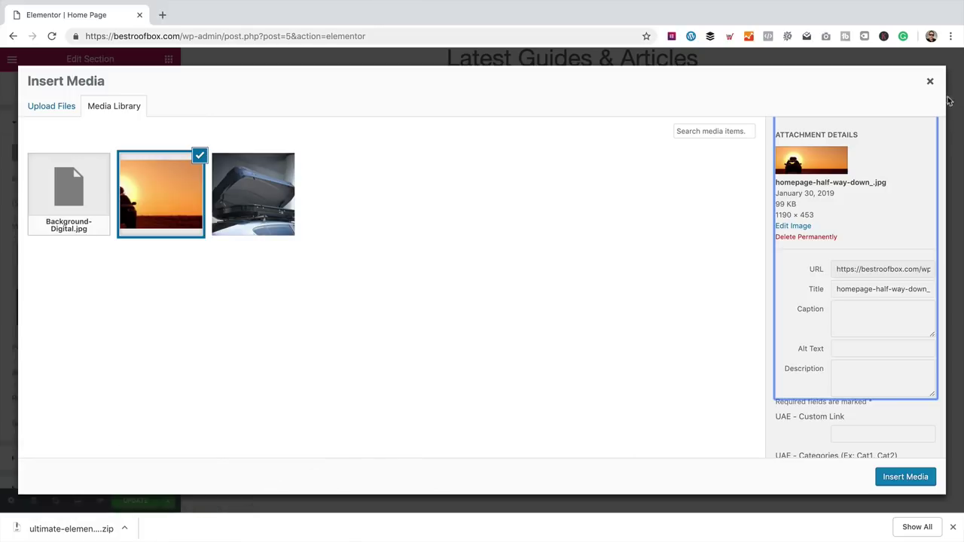
pyautogui.click(930, 81)
# Reopen the banner background image picker, view its upload area, and close it unchanged
pyautogui.moveTo(109, 256)
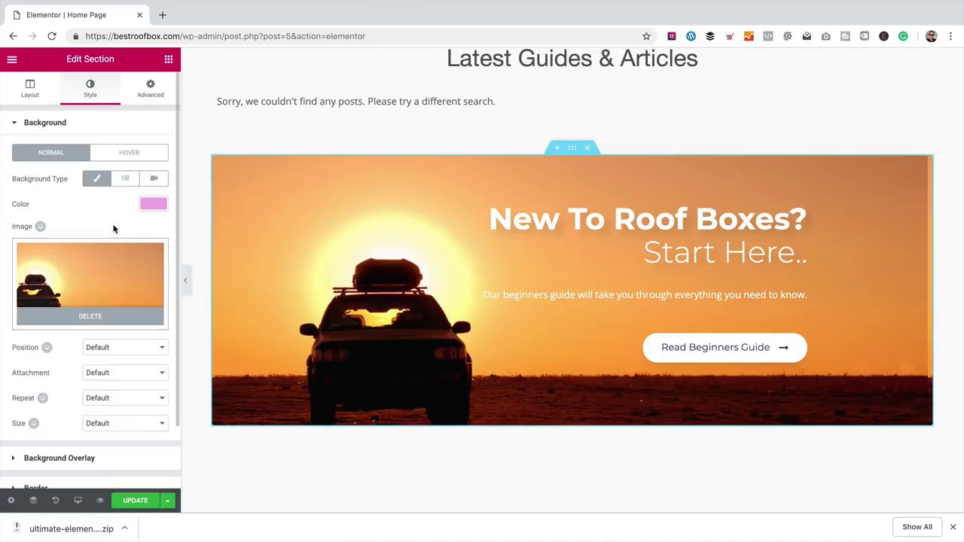
pyautogui.click(102, 274)
pyautogui.click(70, 112)
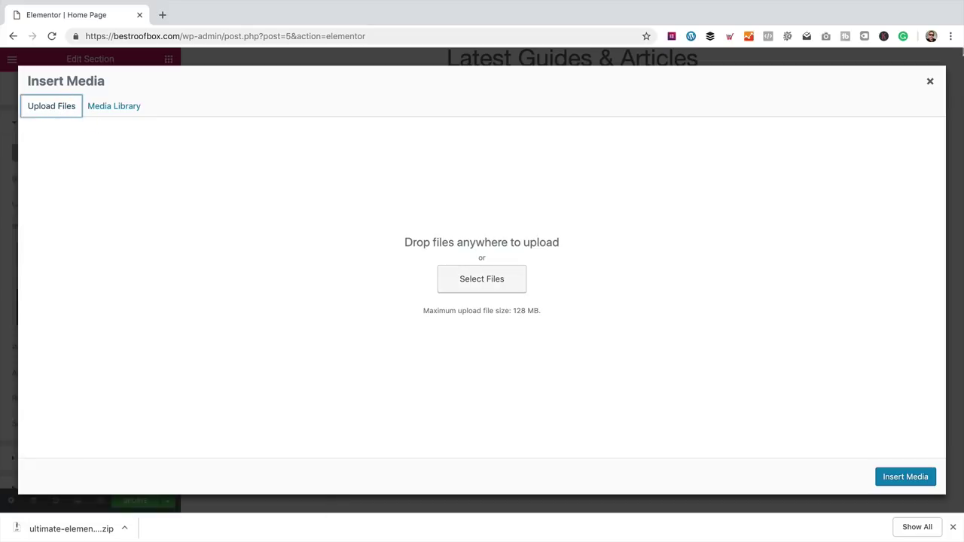
pyautogui.click(929, 82)
pyautogui.scroll(6, 490, 206)
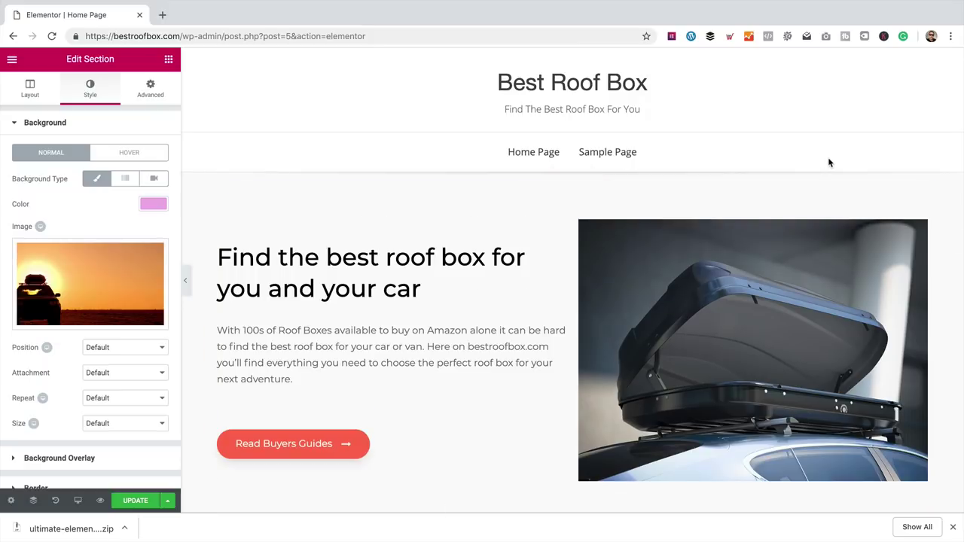
# Save the homepage edits in Elementor with UPDATE
pyautogui.scroll(-1, 193, 461)
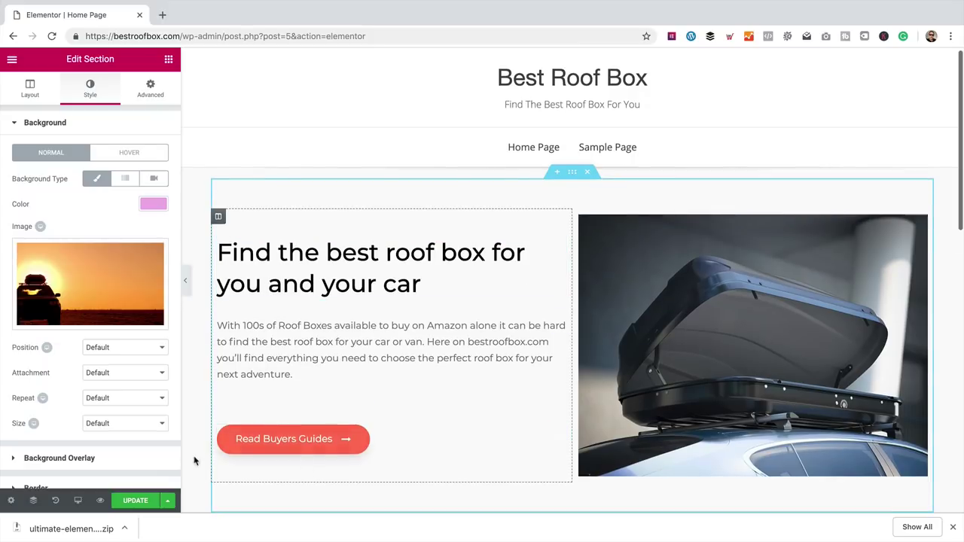
pyautogui.click(136, 501)
pyautogui.scroll(-3, 569, 284)
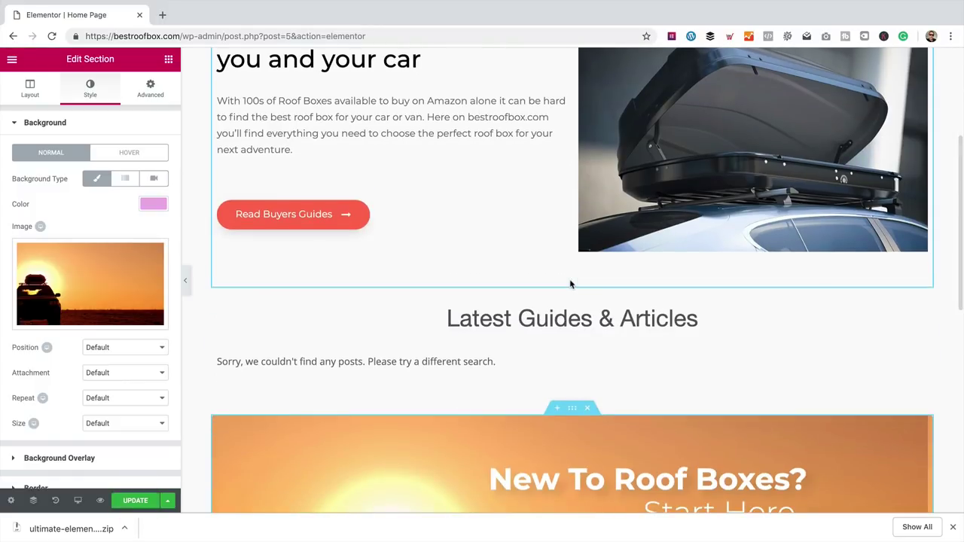
pyautogui.scroll(3, 570, 284)
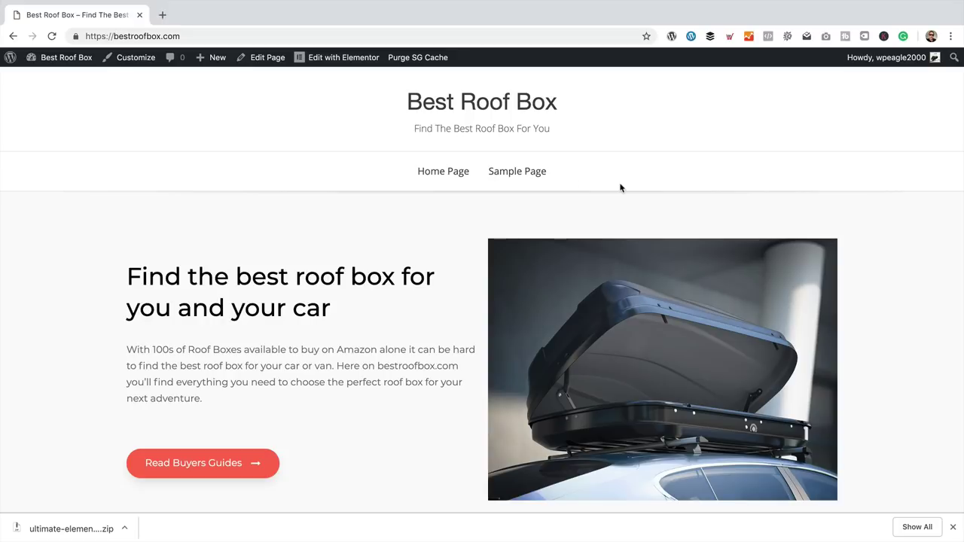
# In Posts > Categories, add 'Beginners Guides' with its pasted first-time-buyer description
pyautogui.moveTo(71, 61)
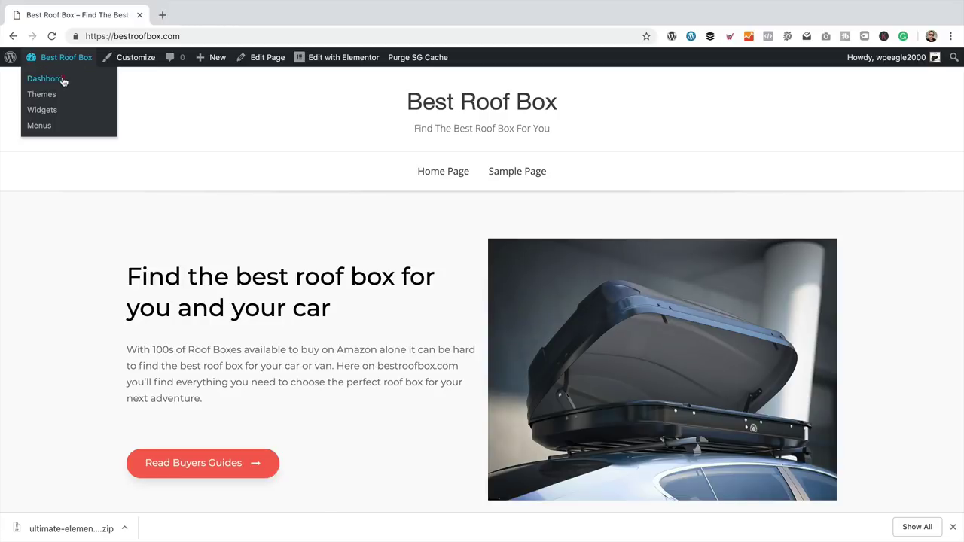
pyautogui.click(63, 80)
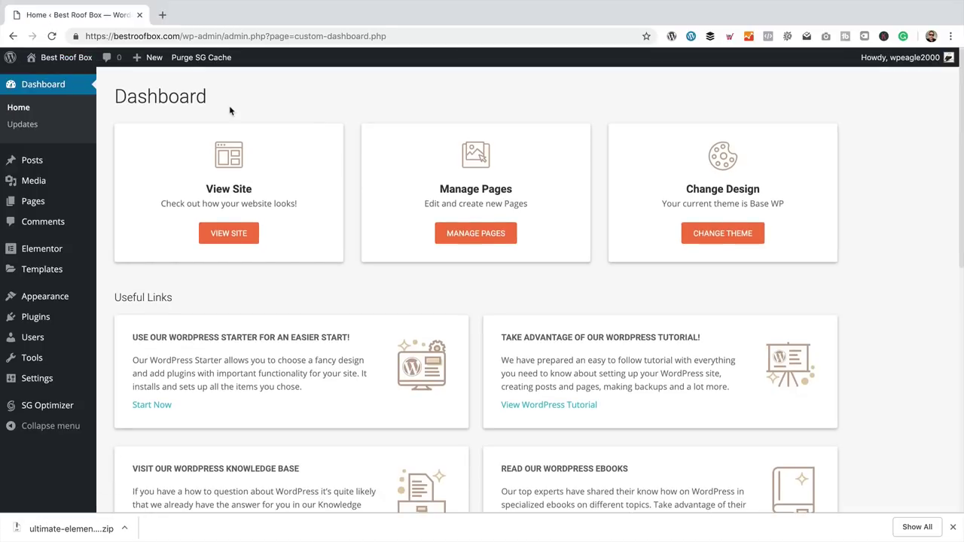
pyautogui.moveTo(65, 161)
pyautogui.click(140, 199)
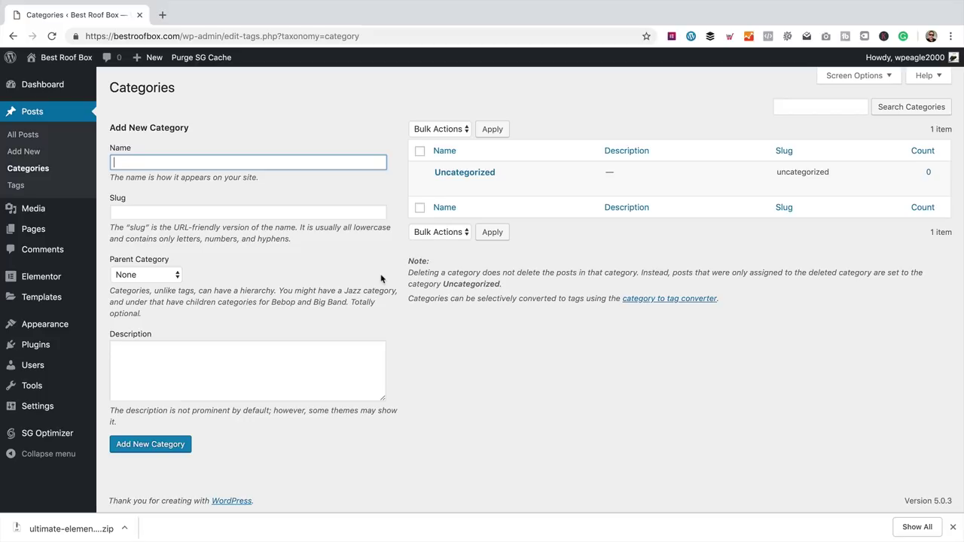
pyautogui.write('Beginners Guides')
pyautogui.press('Tab')
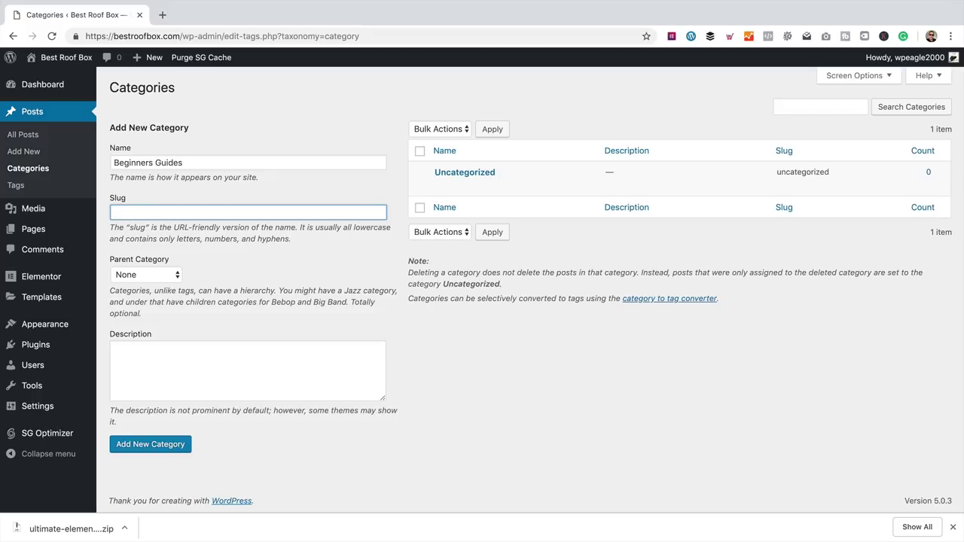
pyautogui.press('Tab')
pyautogui.press('Tab')
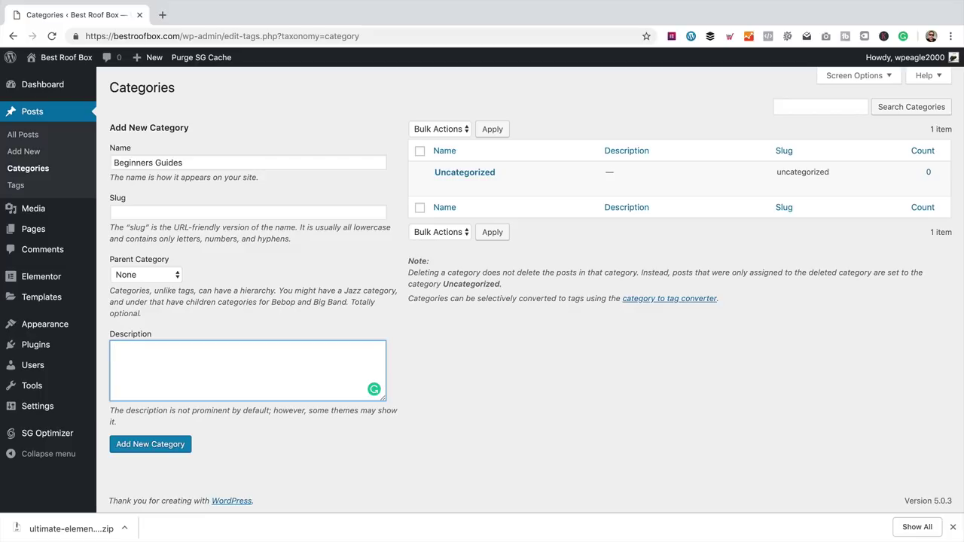
pyautogui.write('If you are new to buying a roof box for the first time you’re in the right place. Our beginners’ guides take you through everything you need to know when choosing a new box including how to measure your car, fitting your roof box and how to store it safely when it’s not in use.')
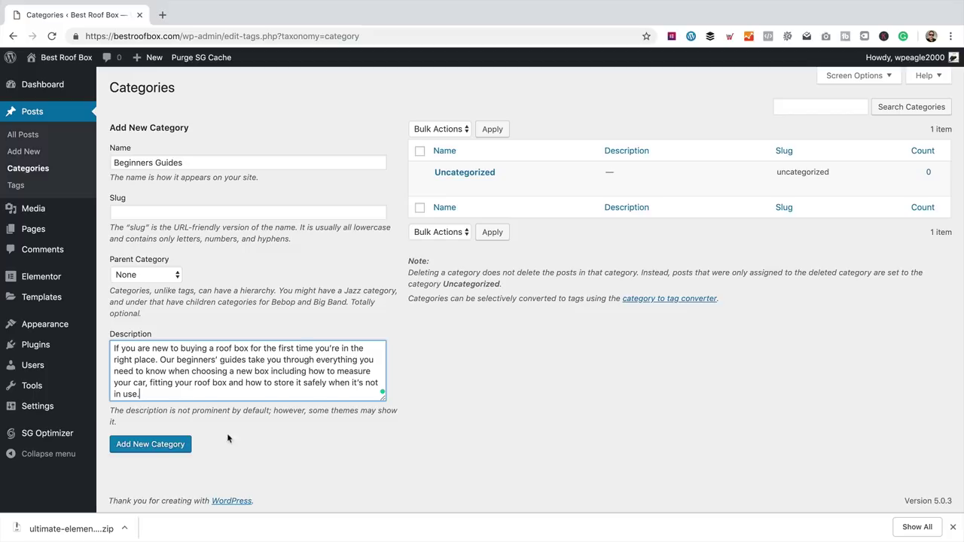
pyautogui.click(137, 445)
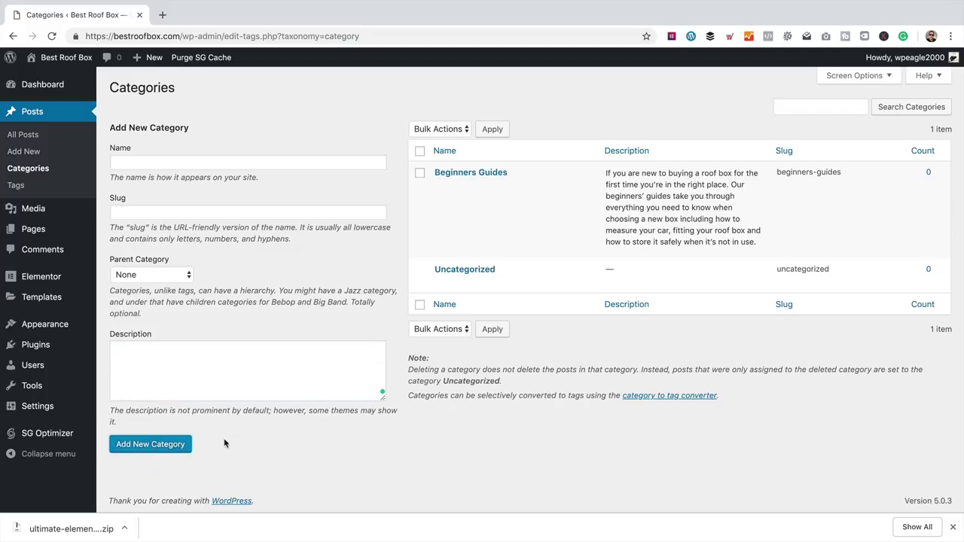
# Add a 'Buyers Guides' category with its pasted description
pyautogui.click(272, 163)
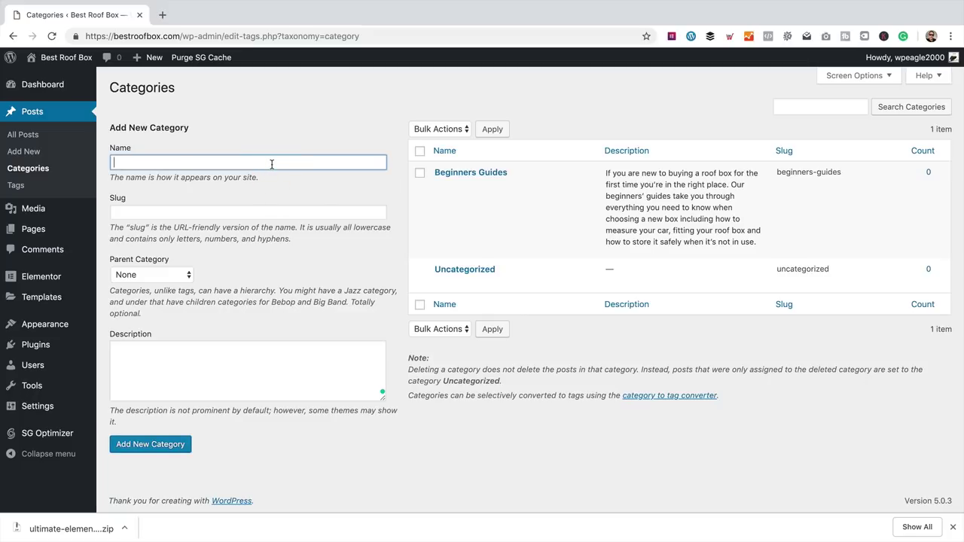
pyautogui.write('Buyers Guides')
pyautogui.press('Tab')
pyautogui.press('Tab')
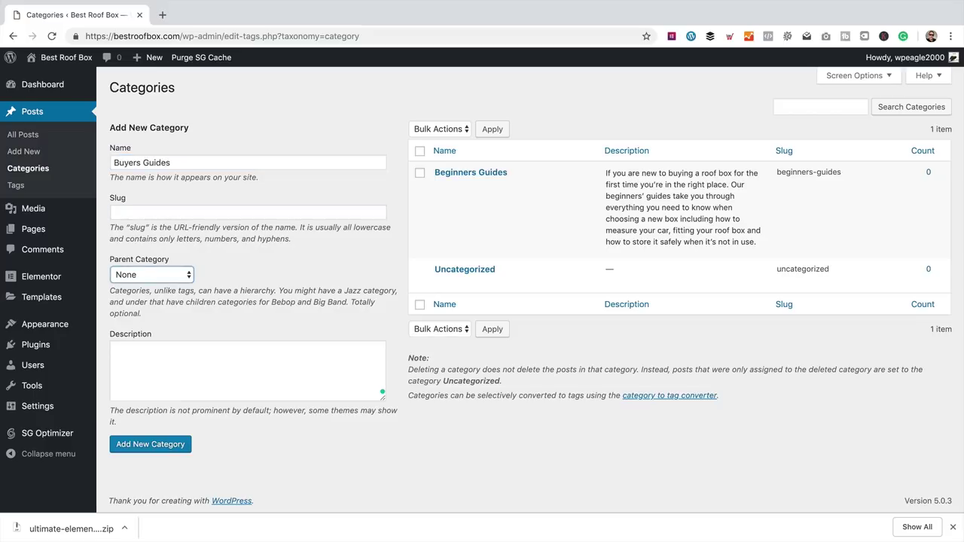
pyautogui.click(114, 348)
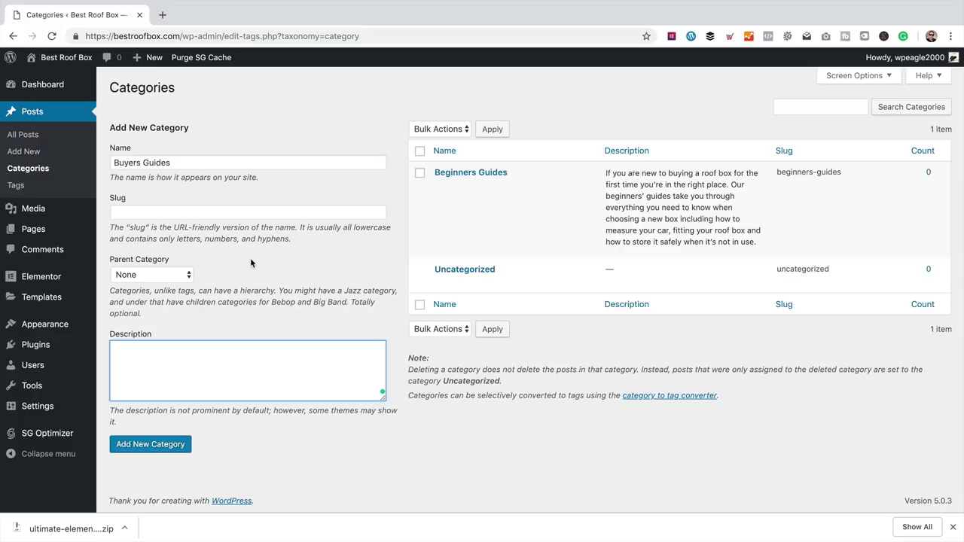
pyautogui.write("Covering a range of topics including skiing, fishing, Hatchbacks, SUVs and all the major car makes and models, we've got you covered when it comes to investing in a new roof box. Our Roof Box Buyers Guides will help you find the best roof box for your car and your lifestyle.")
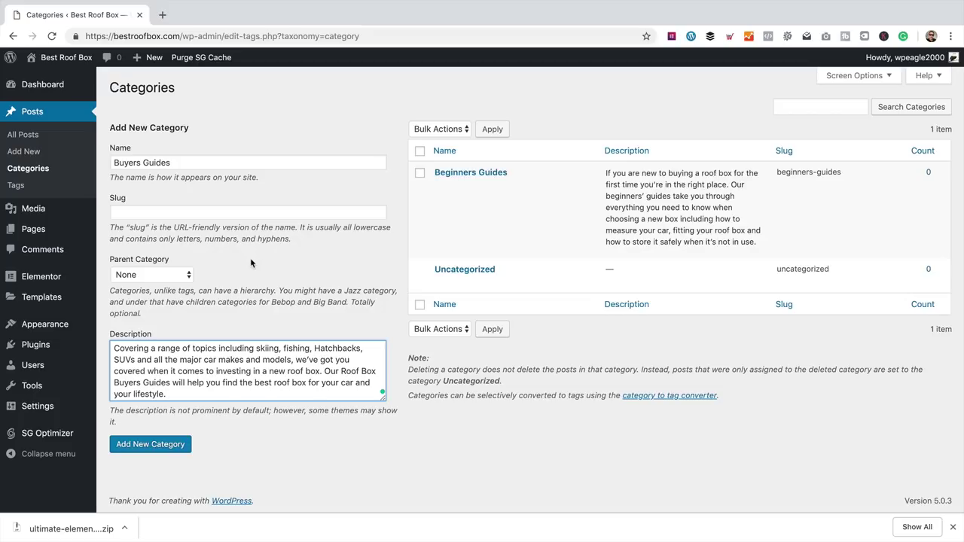
pyautogui.click(162, 446)
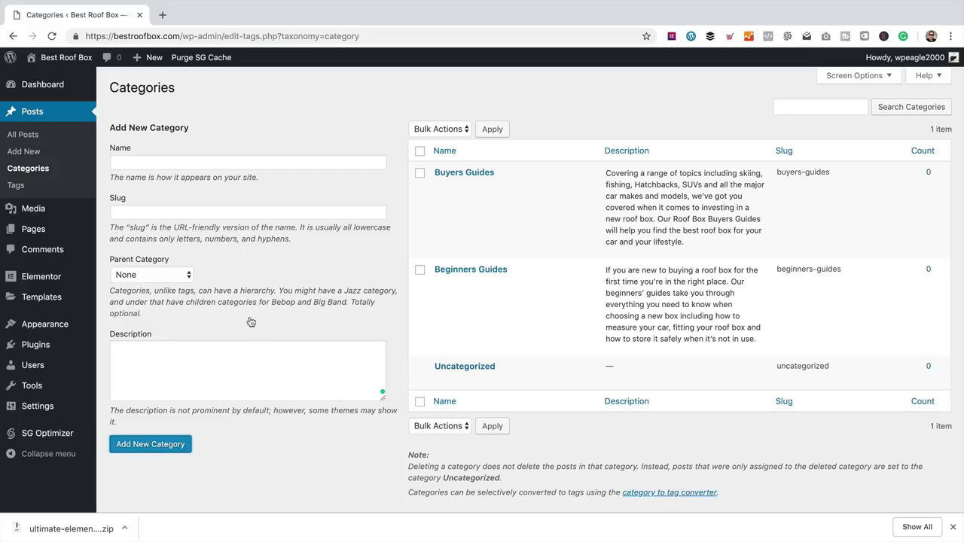
# Create a menu named 'Main Menu' and assign it to the Primary location
pyautogui.moveTo(68, 326)
pyautogui.click(150, 382)
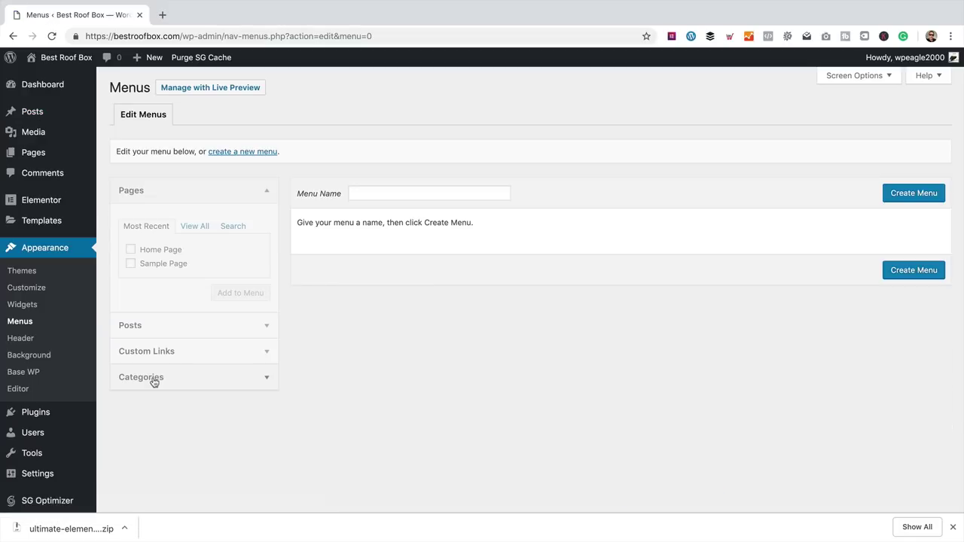
pyautogui.click(407, 190)
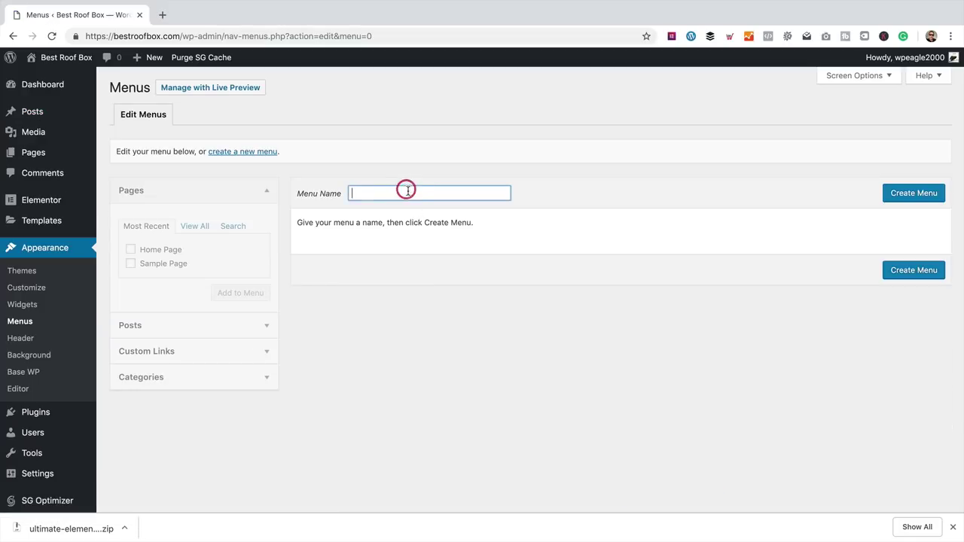
pyautogui.write('Main Menu')
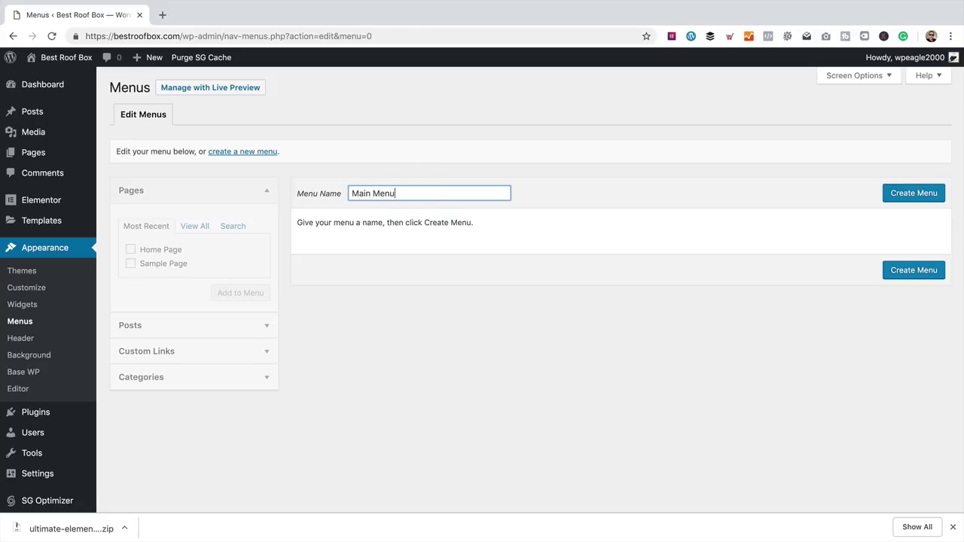
pyautogui.click(909, 195)
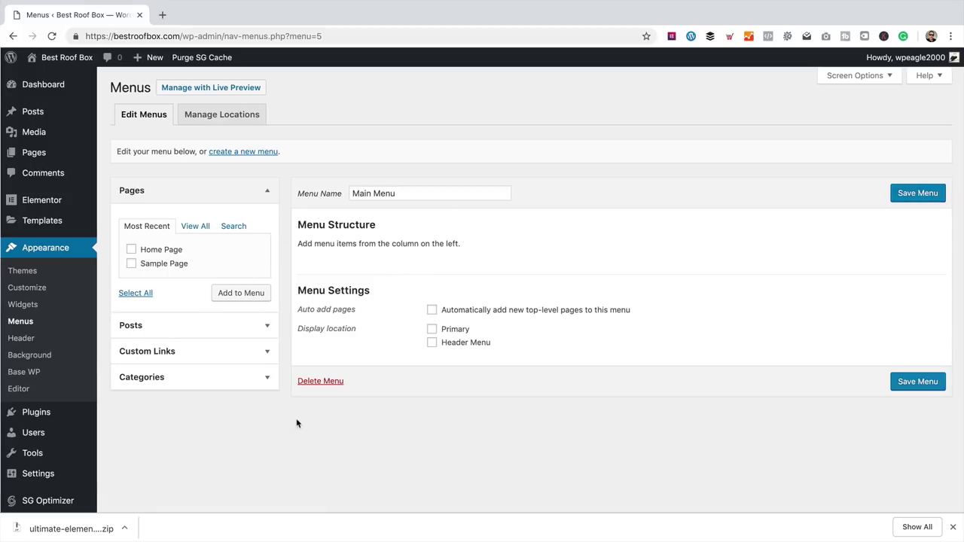
pyautogui.click(431, 330)
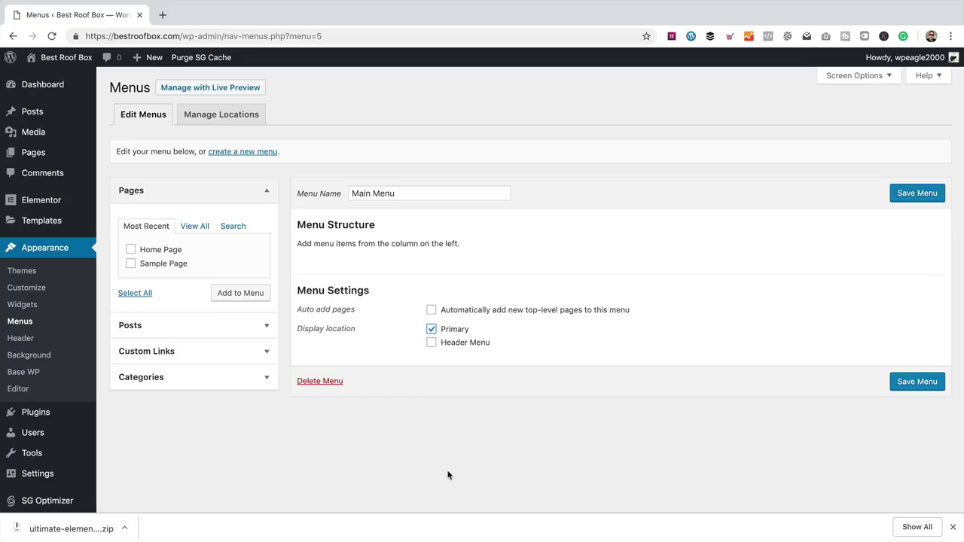
# Add the Beginners Guides and Buyers Guides categories to Main Menu and save it
pyautogui.click(265, 378)
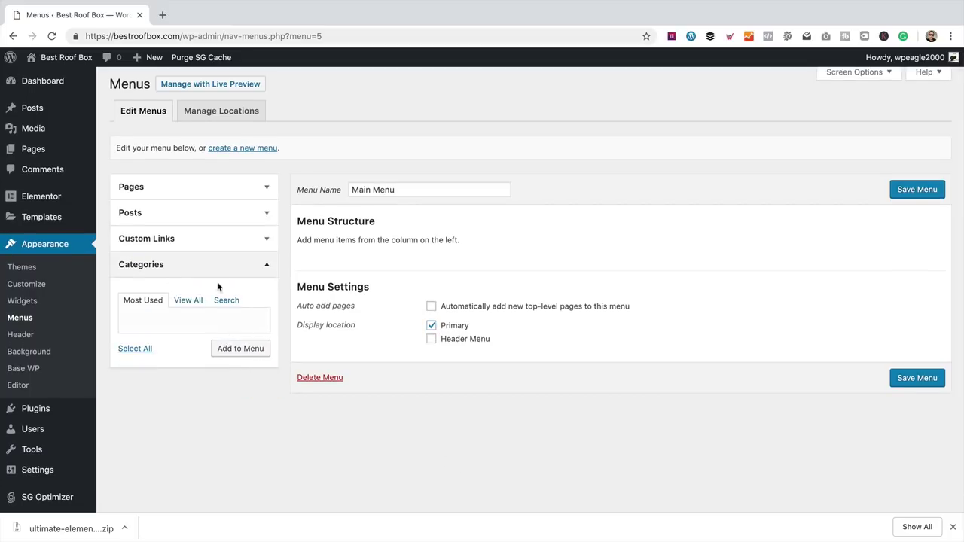
pyautogui.click(188, 301)
pyautogui.click(130, 323)
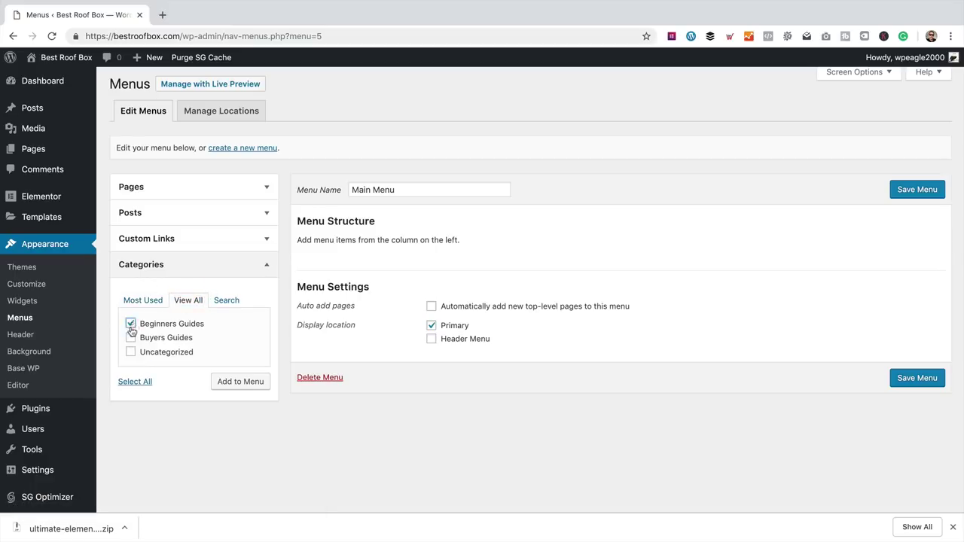
pyautogui.click(127, 339)
pyautogui.click(240, 381)
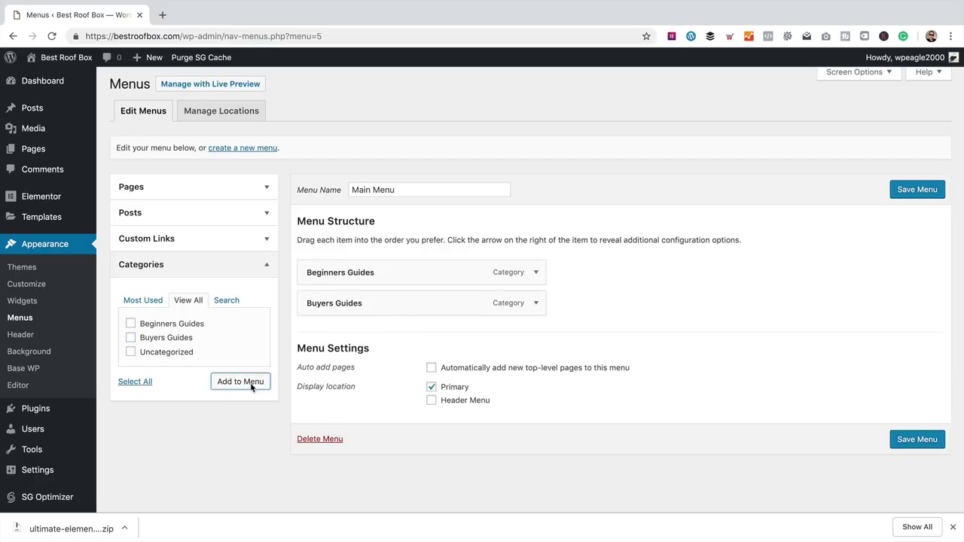
pyautogui.click(916, 189)
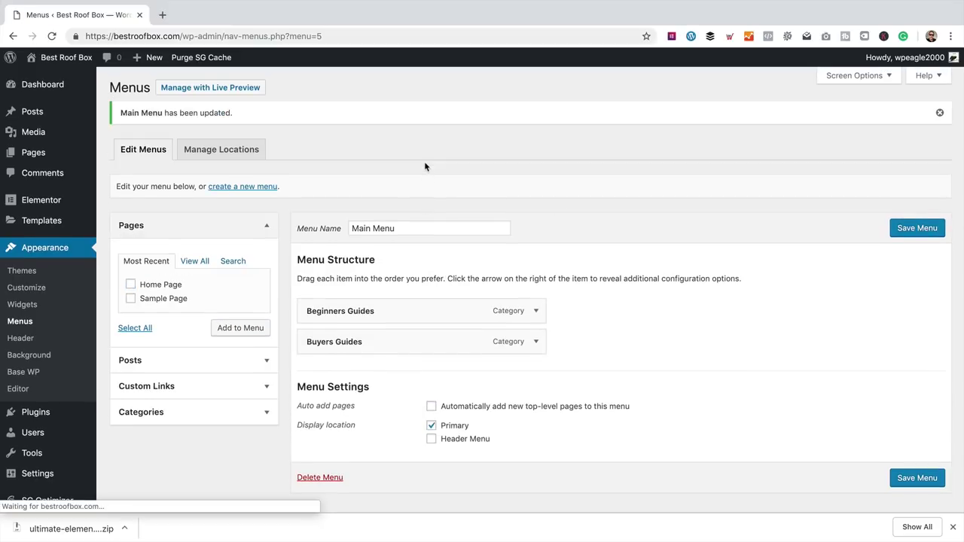
# View the live homepage's guide-category menu, then start a new page from the admin bar
pyautogui.moveTo(46, 60)
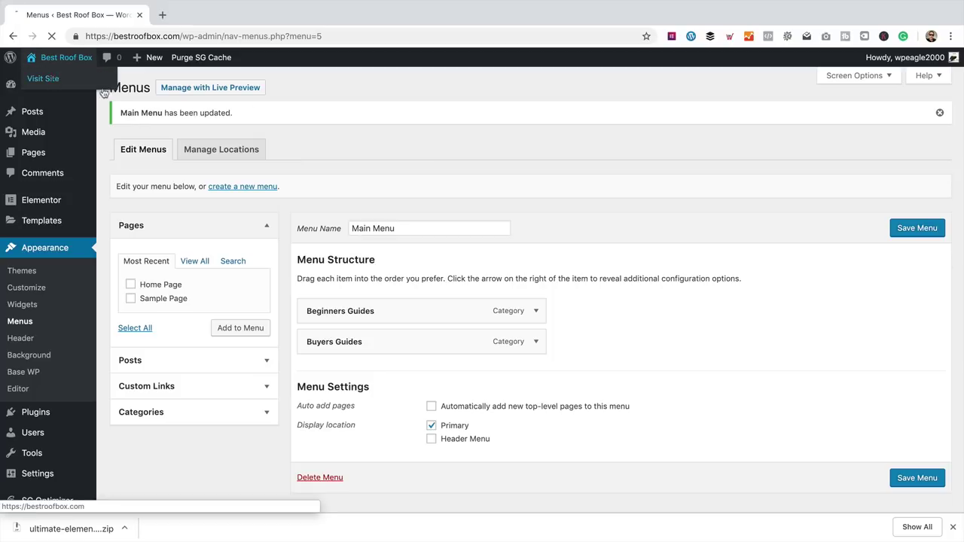
pyautogui.click(41, 78)
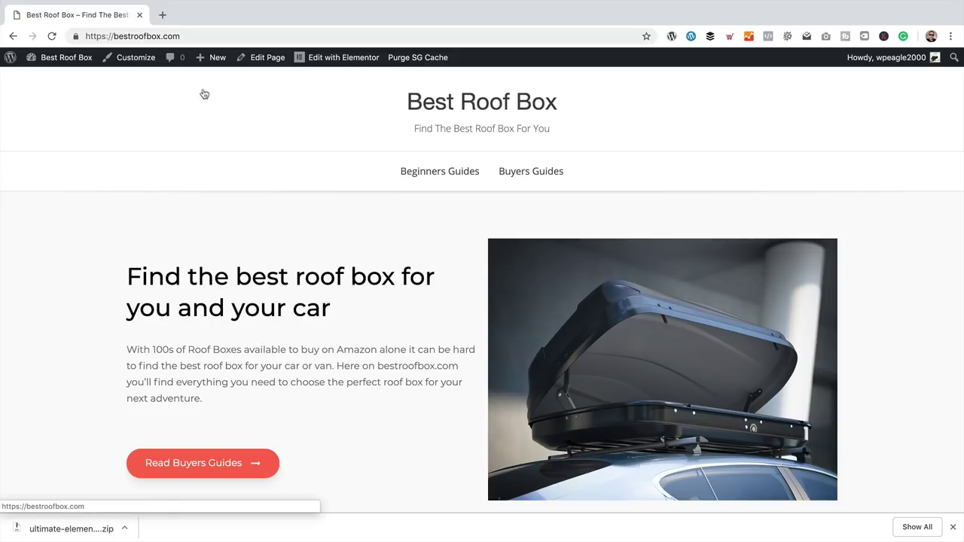
pyautogui.moveTo(211, 60)
pyautogui.click(213, 112)
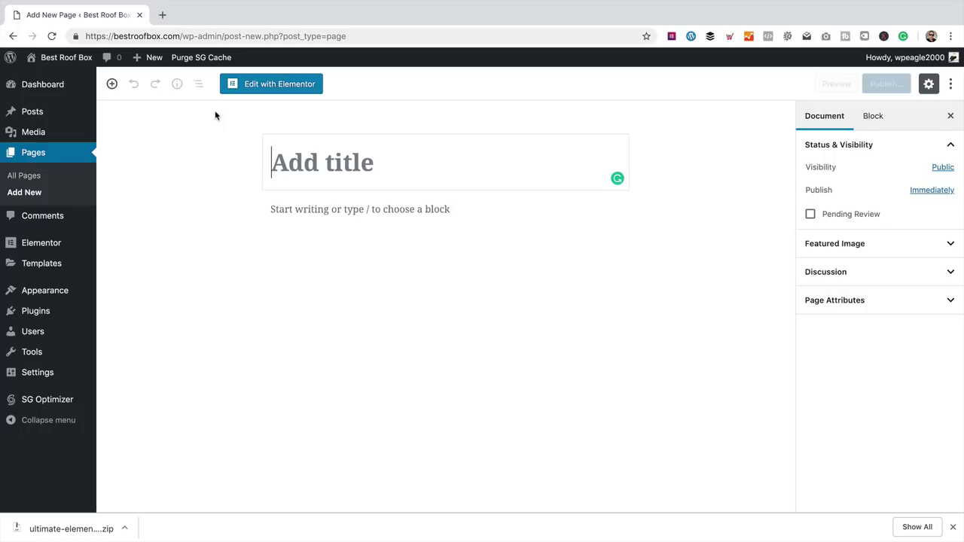
# Title the page 'About us', publish it, and open it in Elementor
pyautogui.click(323, 151)
pyautogui.write('About us')
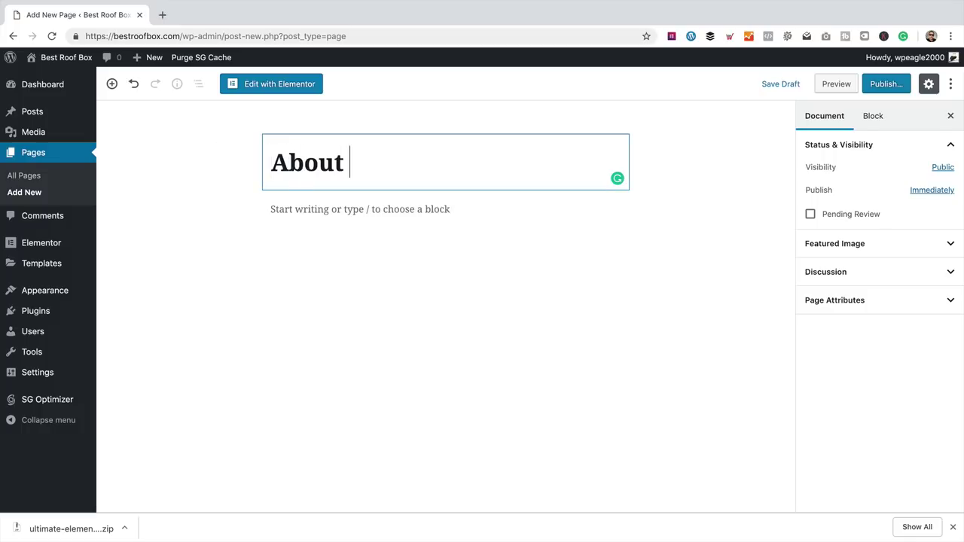
pyautogui.click(894, 87)
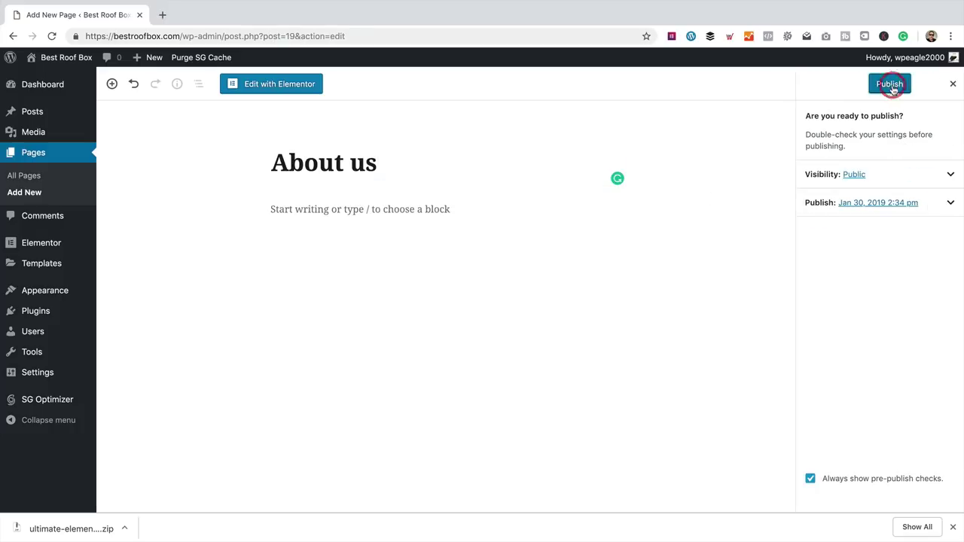
pyautogui.click(896, 86)
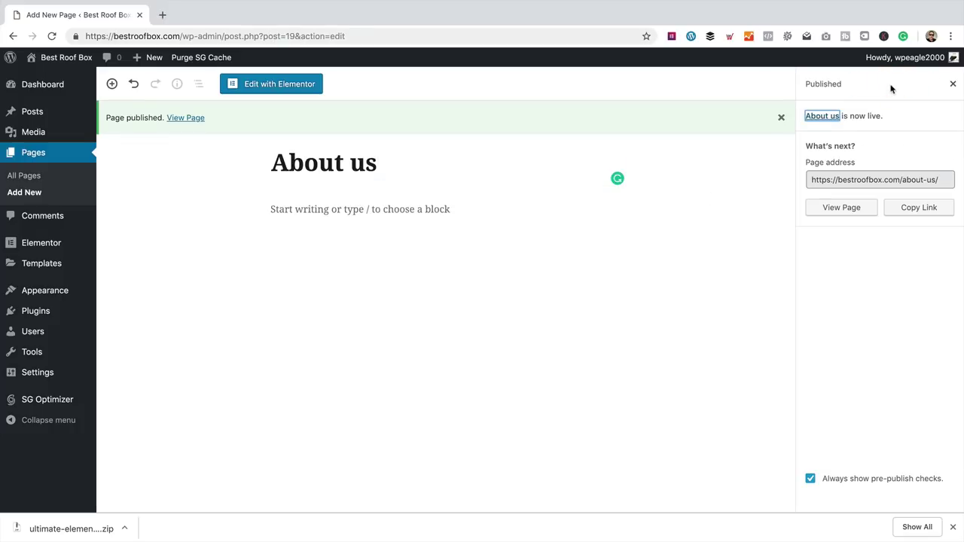
pyautogui.click(286, 92)
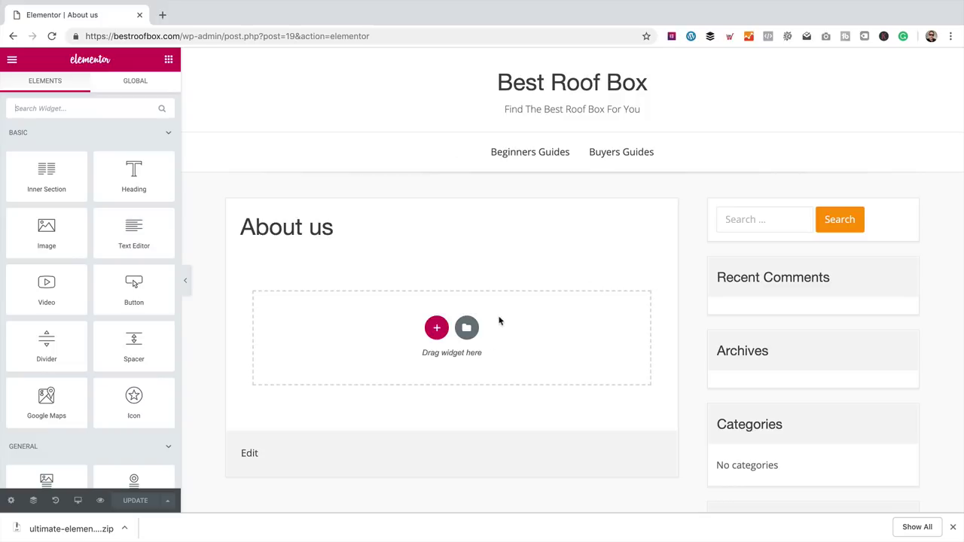
# Import About us.json as a template and insert it with its document settings
pyautogui.click(467, 329)
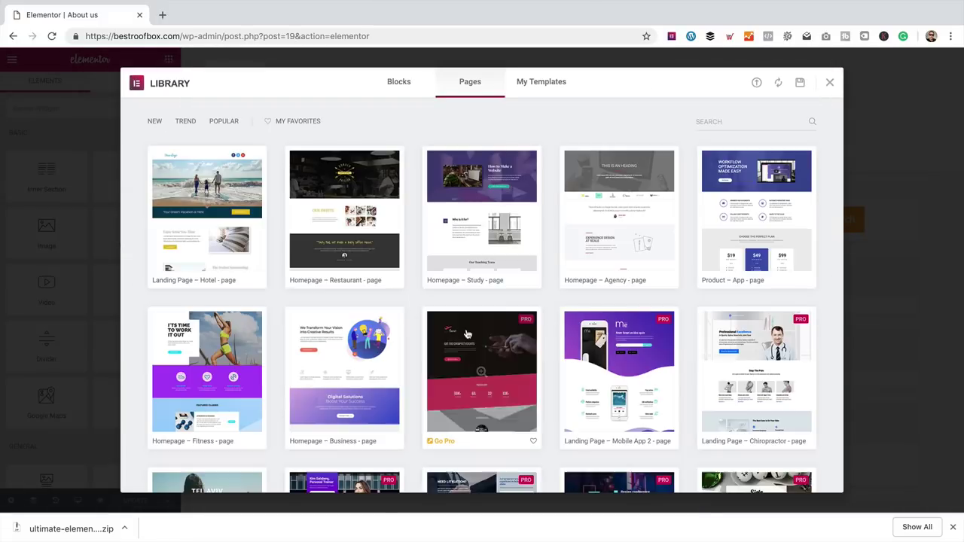
pyautogui.click(756, 83)
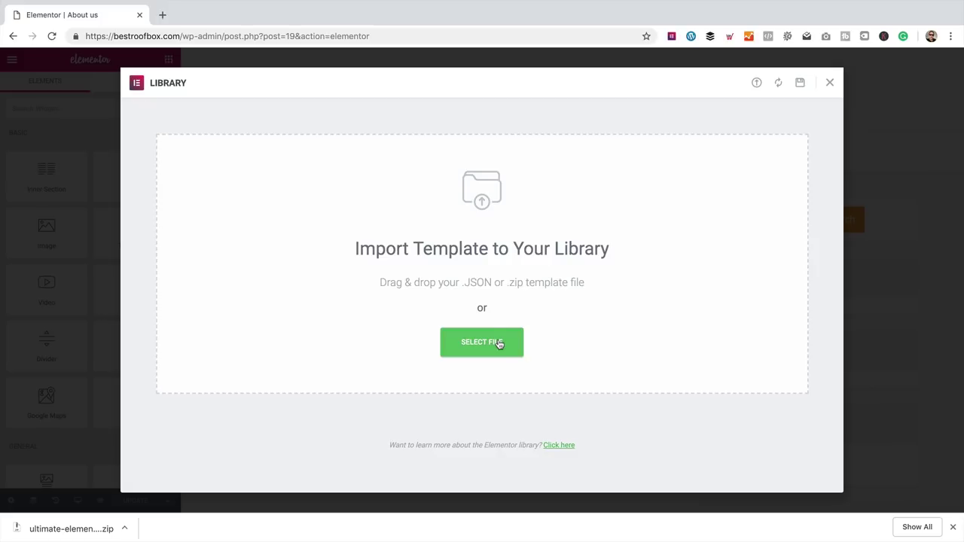
pyautogui.click(498, 343)
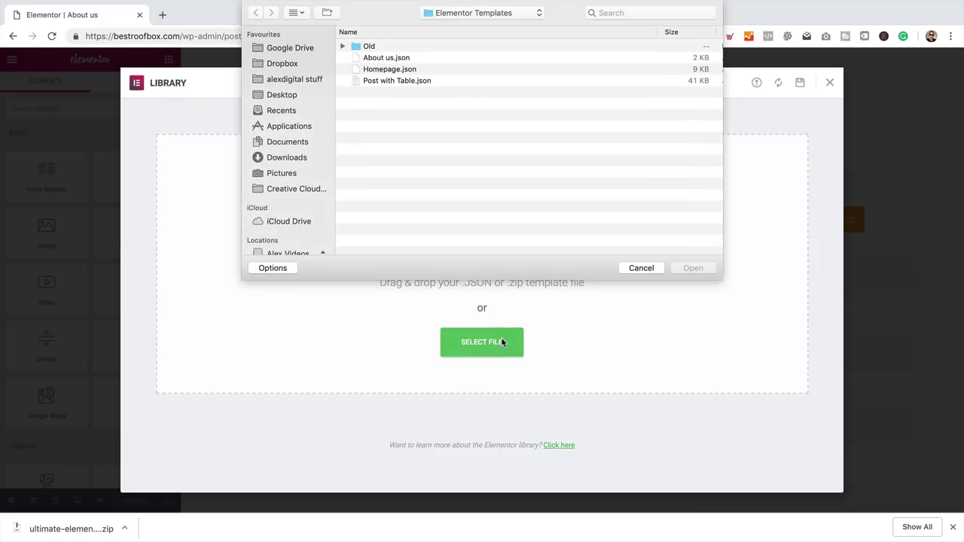
pyautogui.click(394, 58)
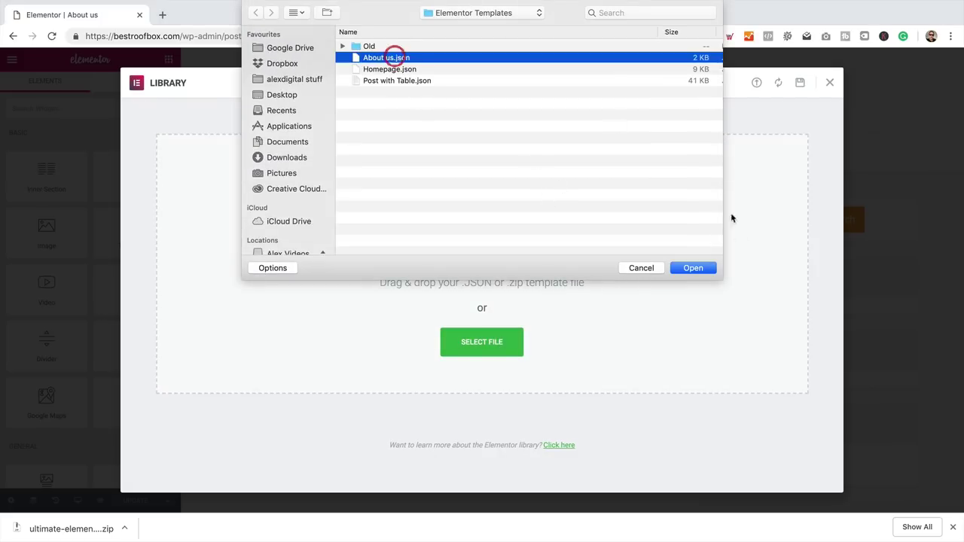
pyautogui.click(688, 270)
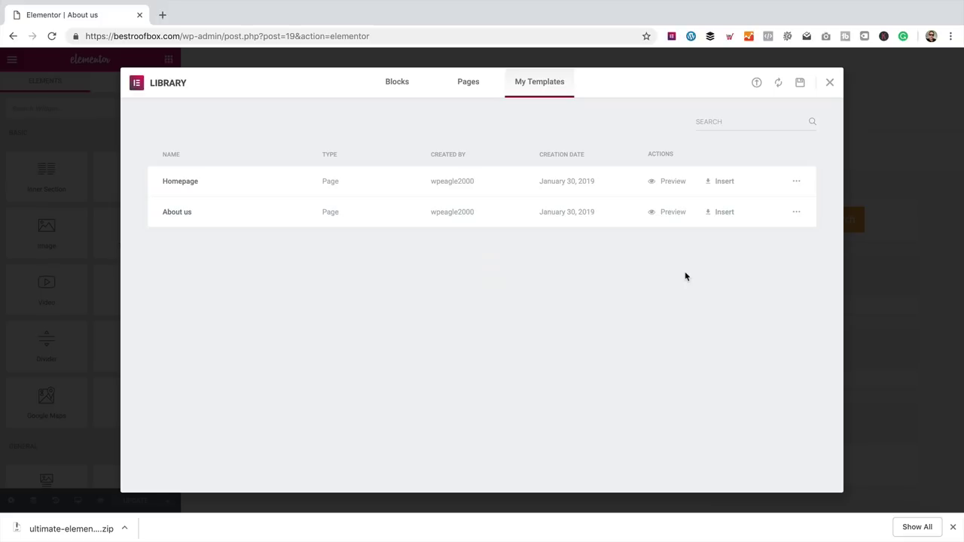
pyautogui.click(722, 215)
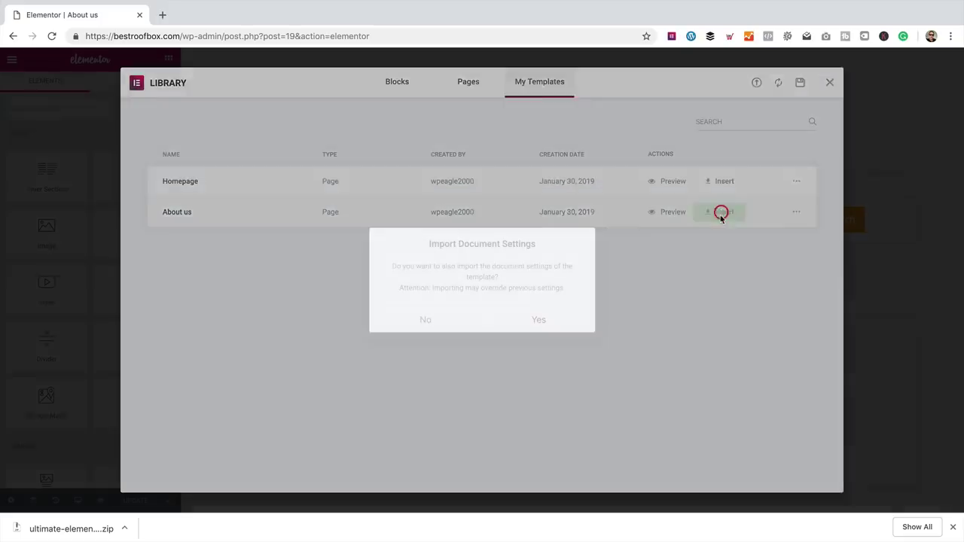
pyautogui.click(555, 323)
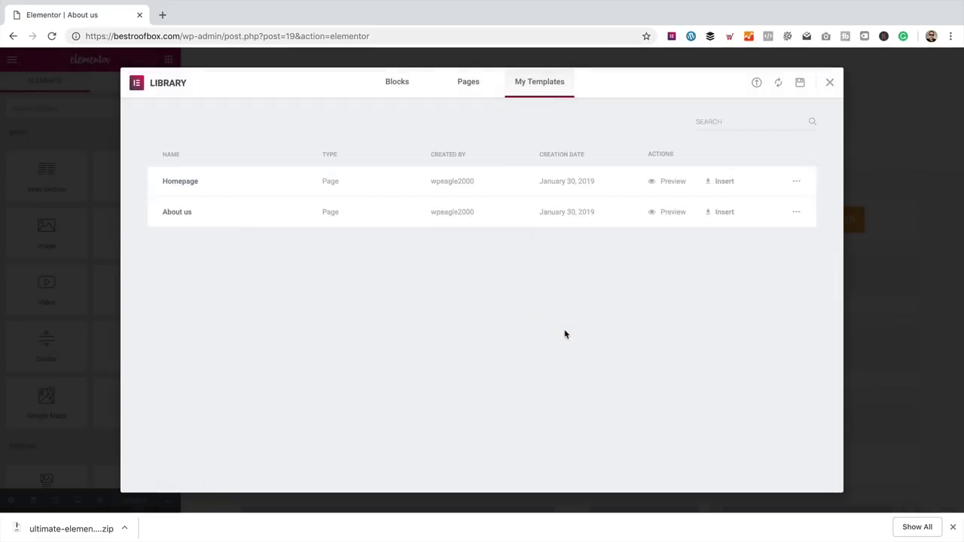
pyautogui.scroll(-5, 662, 241)
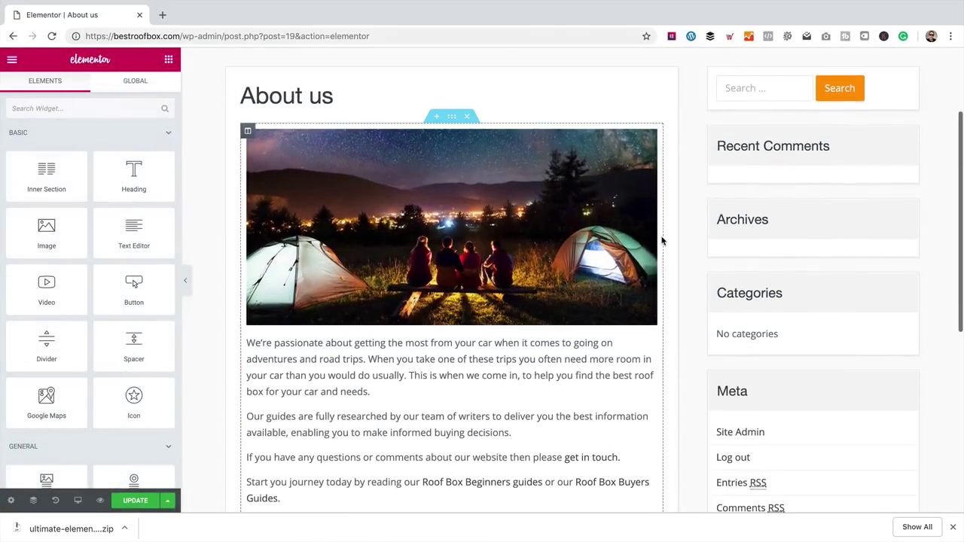
# Save the About us page with UPDATE and exit Elementor to the dashboard
pyautogui.scroll(4, 661, 241)
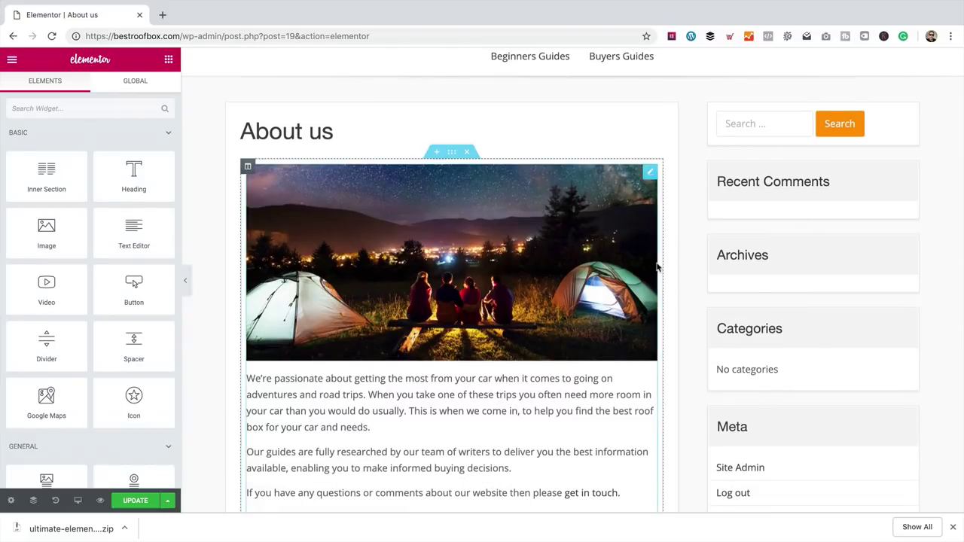
pyautogui.scroll(2, 655, 267)
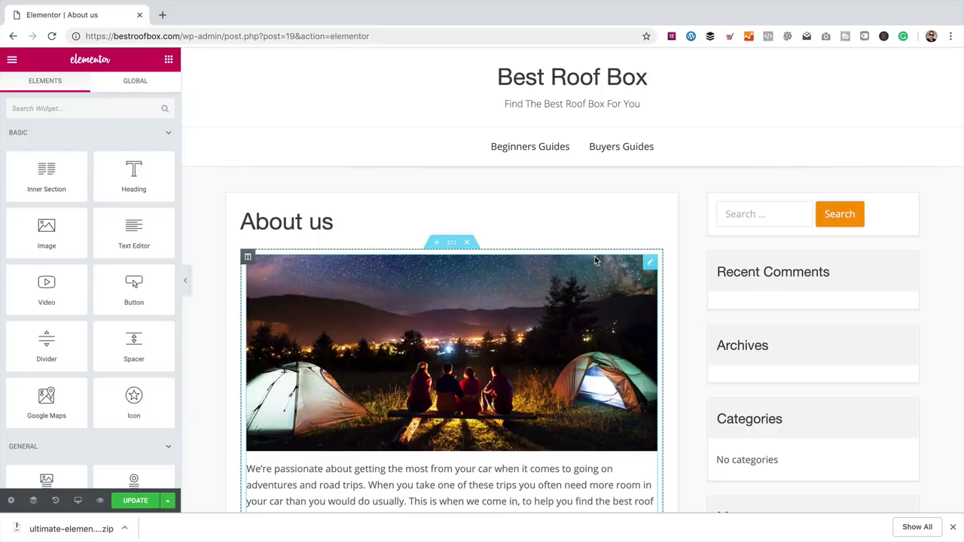
pyautogui.click(137, 505)
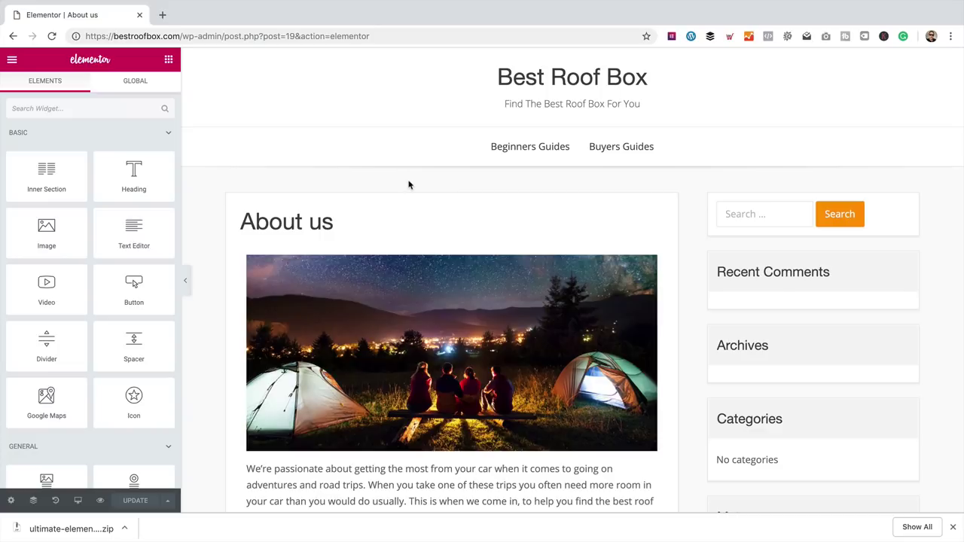
pyautogui.click(12, 60)
pyautogui.click(100, 373)
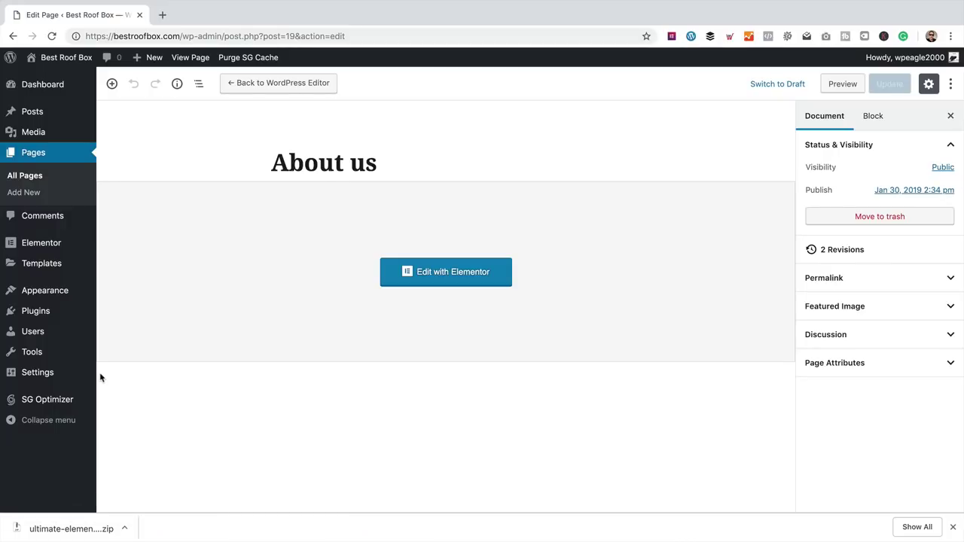
# Search the Add New plugins directory for 'happy forms'
pyautogui.moveTo(71, 312)
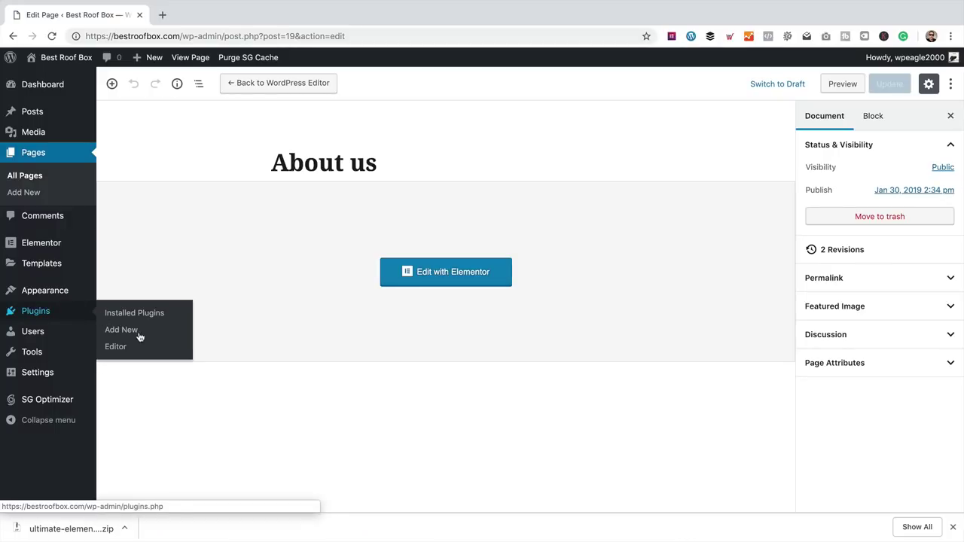
pyautogui.click(142, 338)
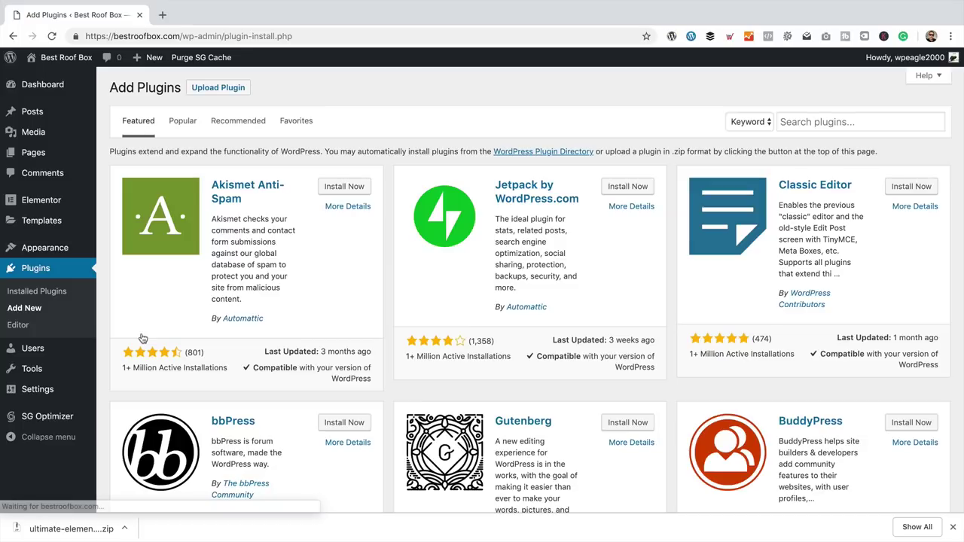
pyautogui.click(814, 121)
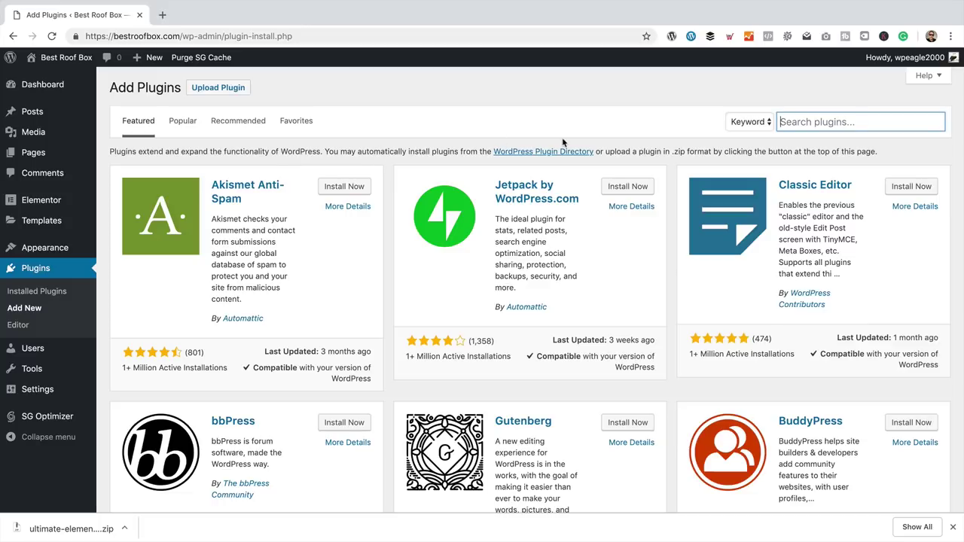
pyautogui.click(828, 122)
pyautogui.click(855, 123)
pyautogui.write('happy forms')
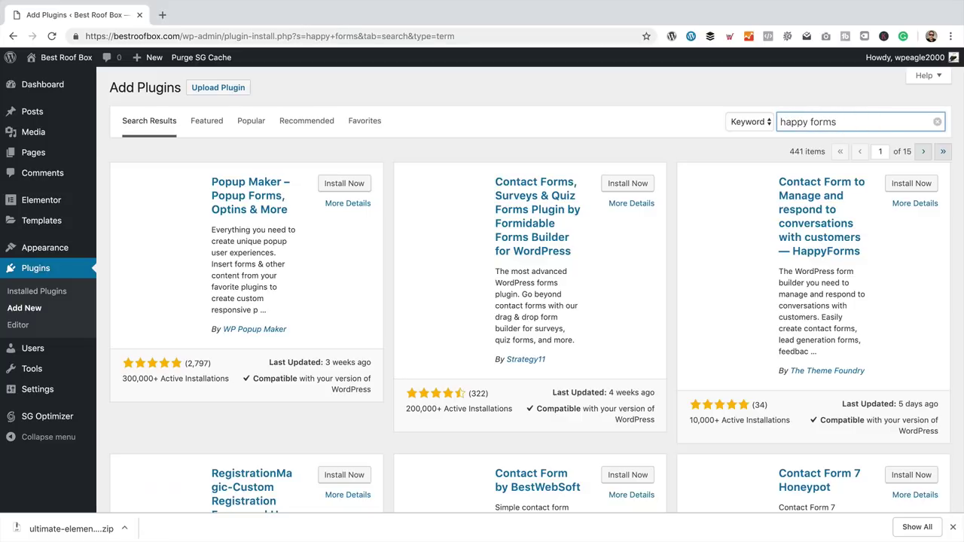
pyautogui.scroll(-1, 675, 303)
pyautogui.scroll(-1, 734, 329)
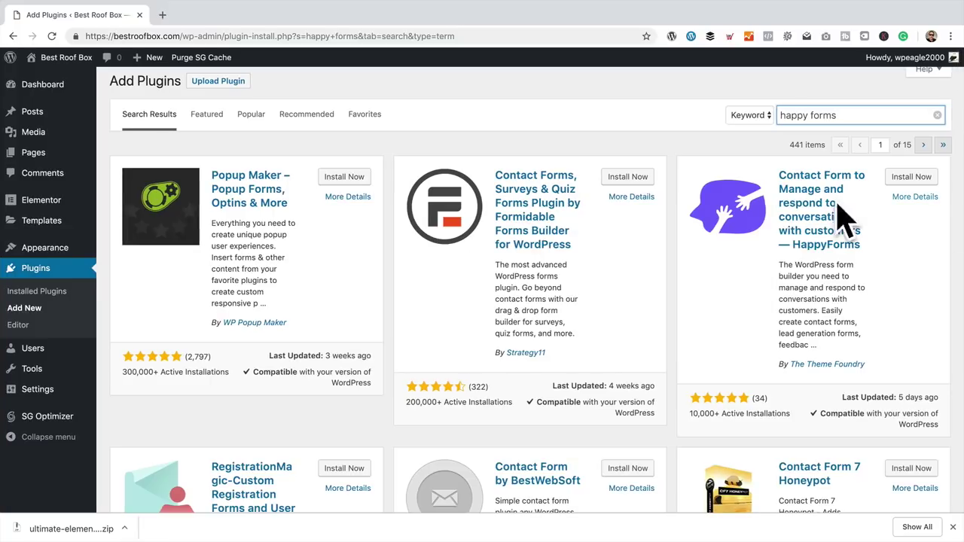
# Install and activate HappyForms, then skip its e-mail setup step
pyautogui.click(911, 177)
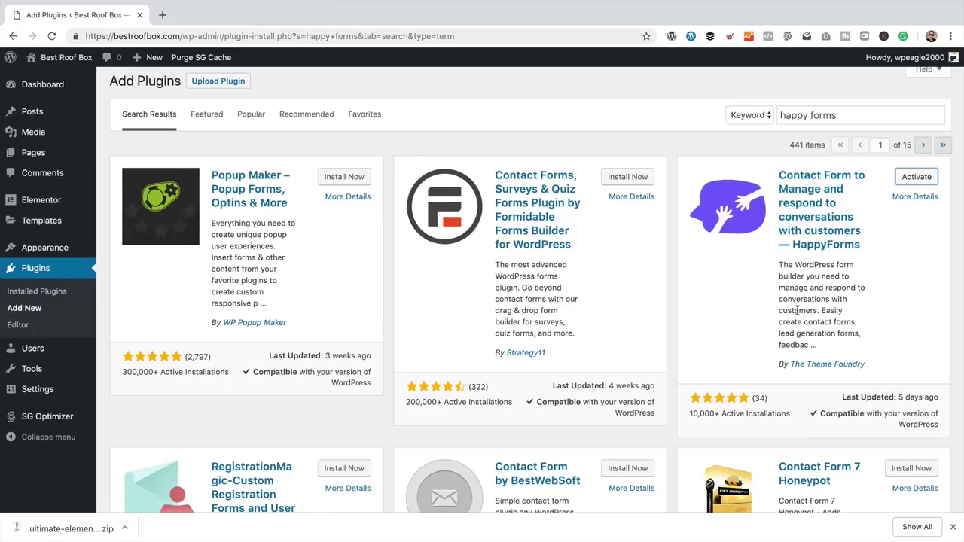
pyautogui.click(910, 178)
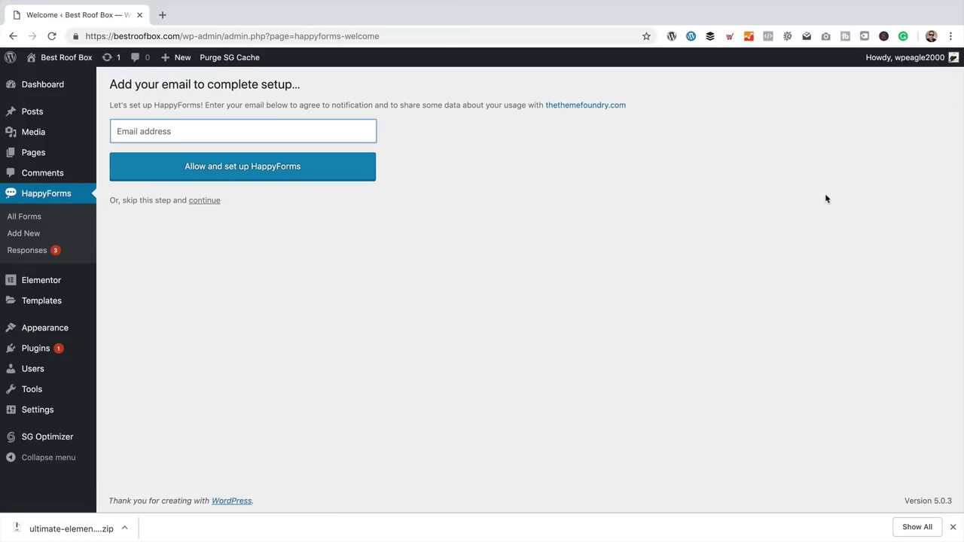
pyautogui.click(204, 200)
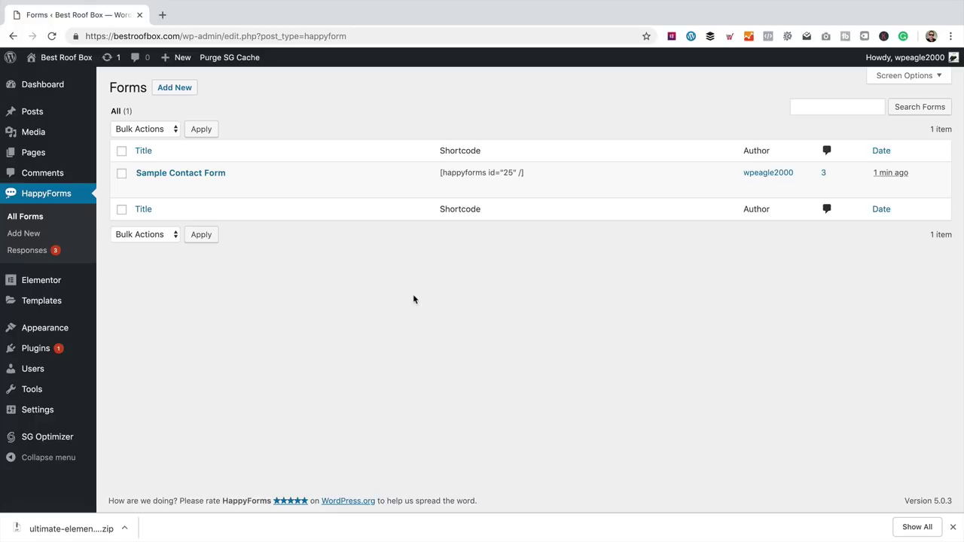
pyautogui.moveTo(300, 189)
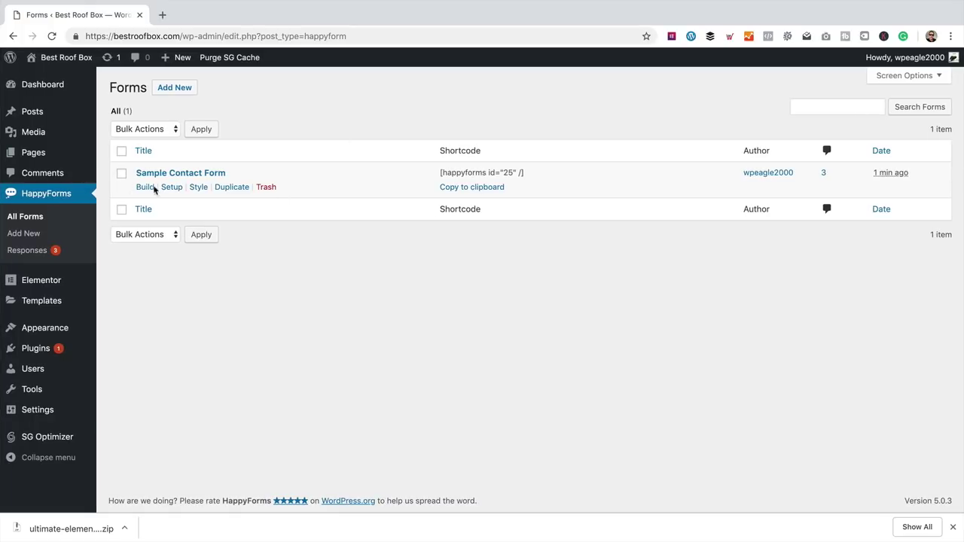
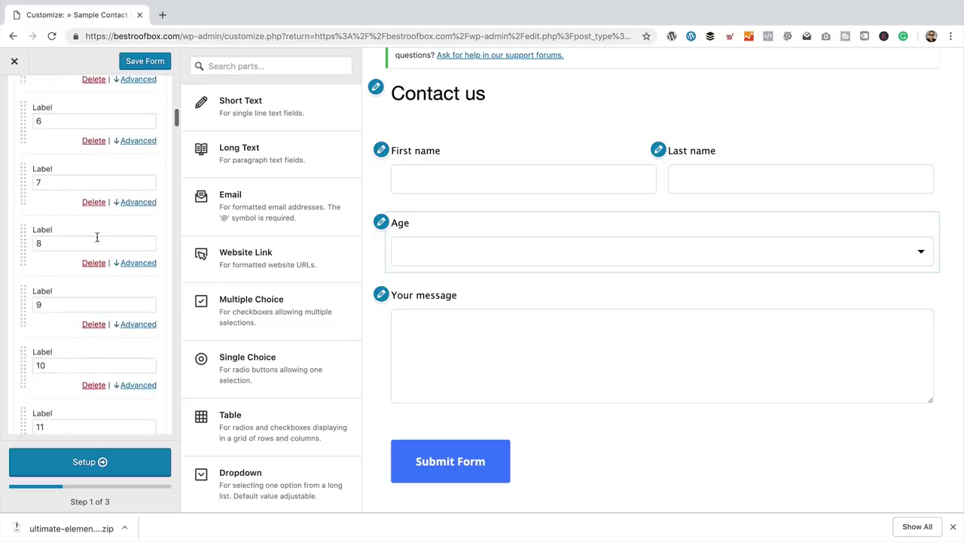
# Delete the Age dropdown field, leaving First name, Last name and Your message
pyautogui.scroll(-16, 99, 242)
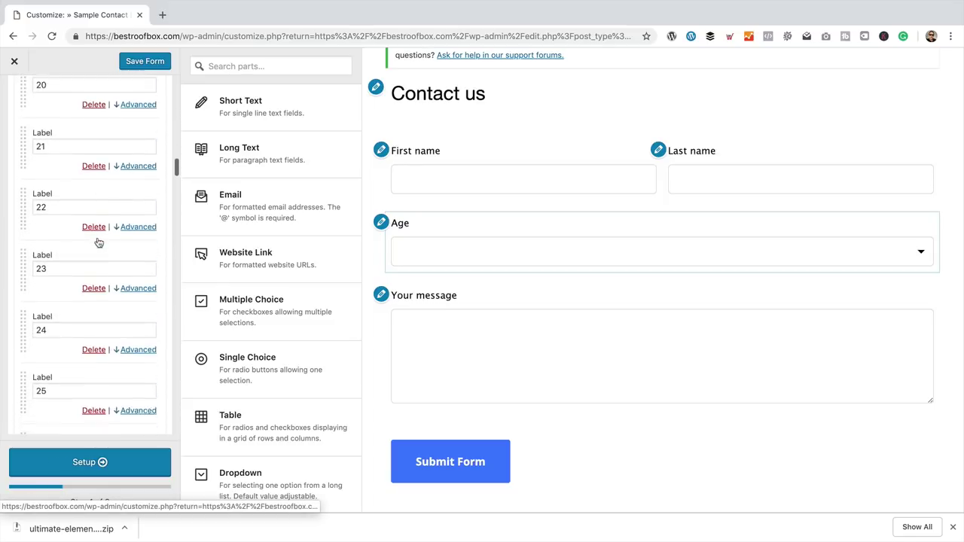
pyautogui.scroll(-19, 98, 241)
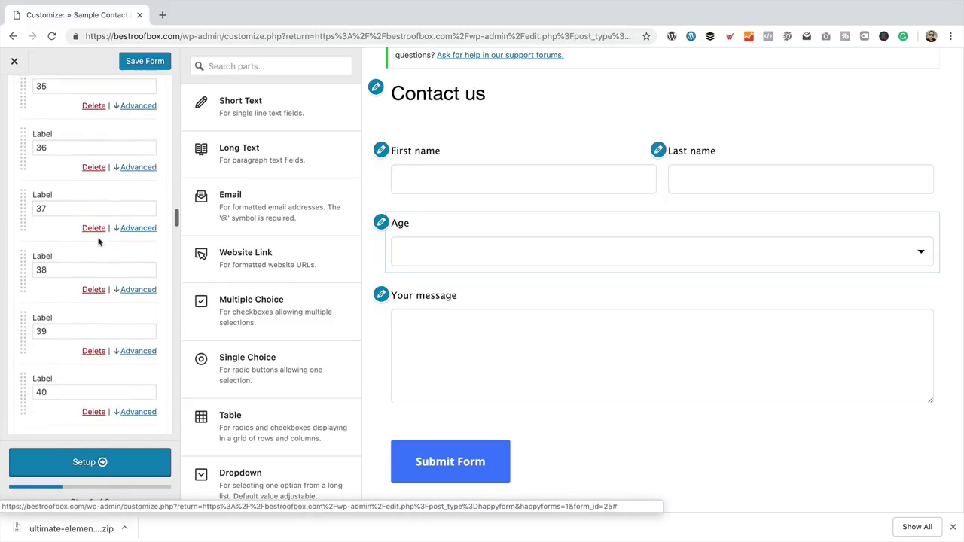
pyautogui.scroll(-20, 98, 238)
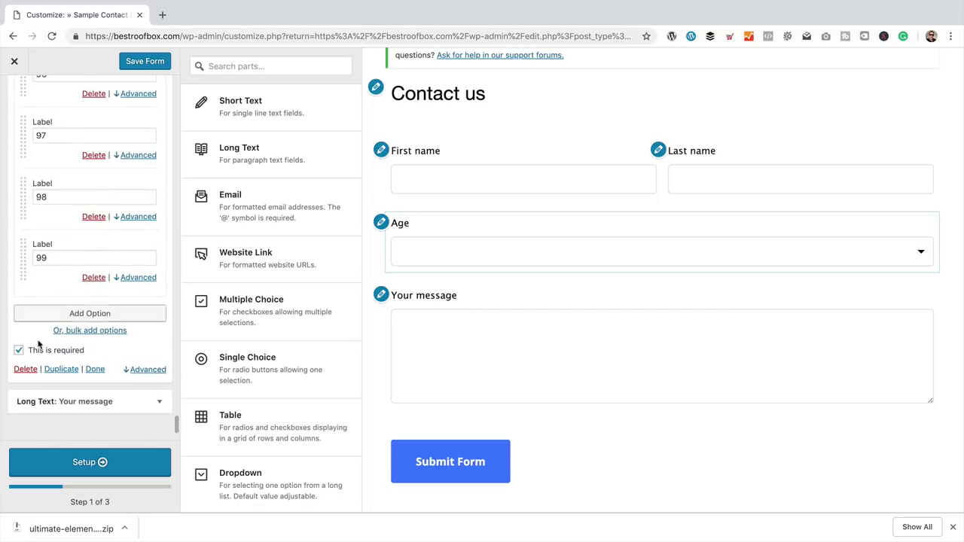
pyautogui.click(25, 369)
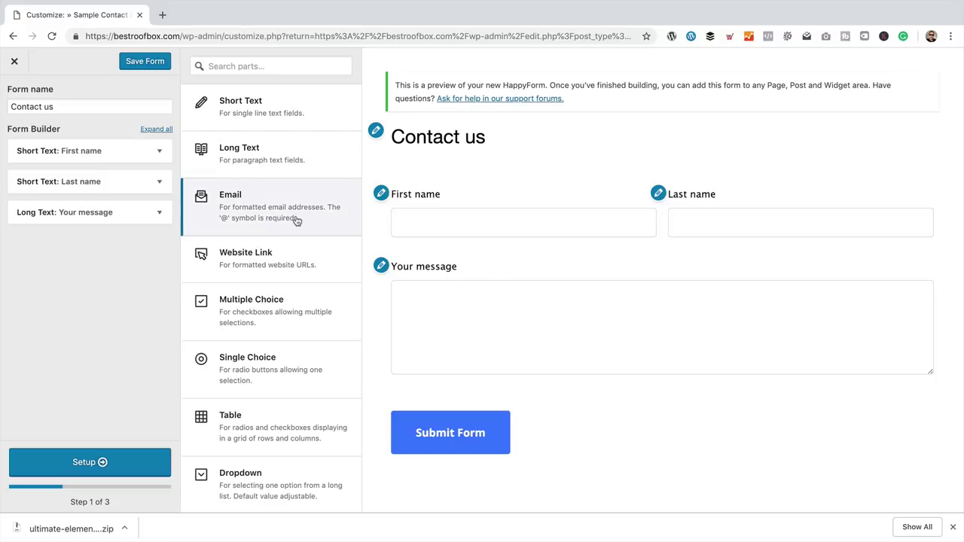
# Add an Email field and place it below Last name
pyautogui.moveTo(300, 210); pyautogui.dragTo(86, 219)
pyautogui.scroll(-1, 88, 216)
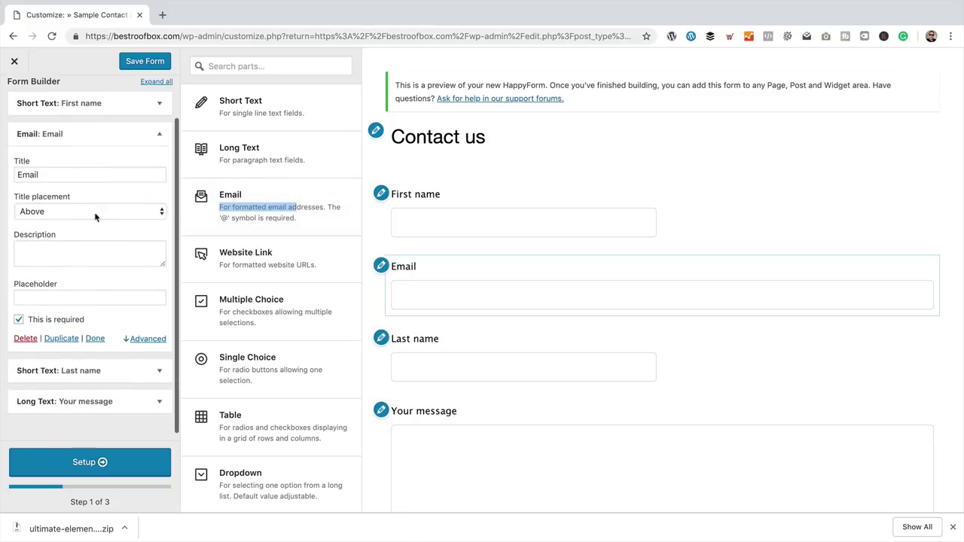
pyautogui.moveTo(98, 137); pyautogui.dragTo(96, 215)
pyautogui.scroll(-2, 73, 294)
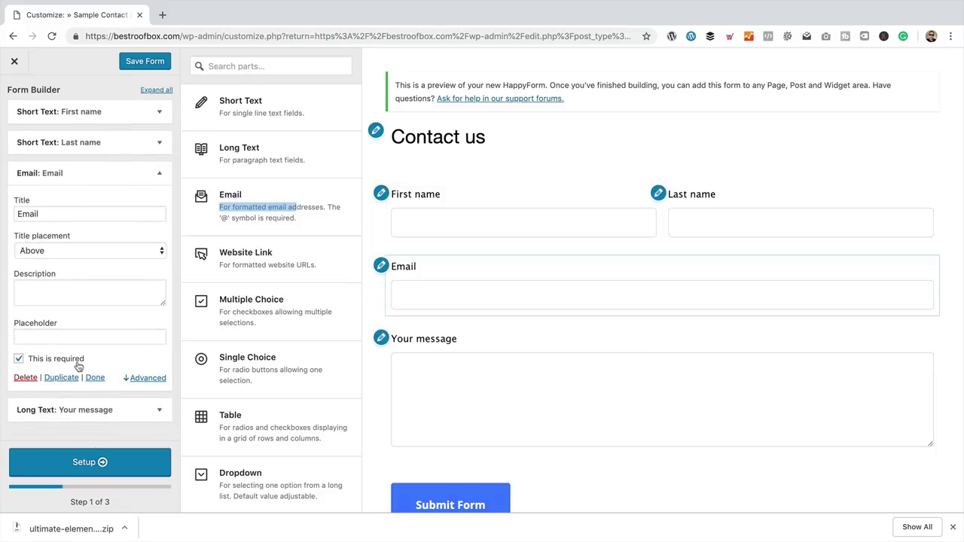
pyautogui.scroll(-1, 134, 224)
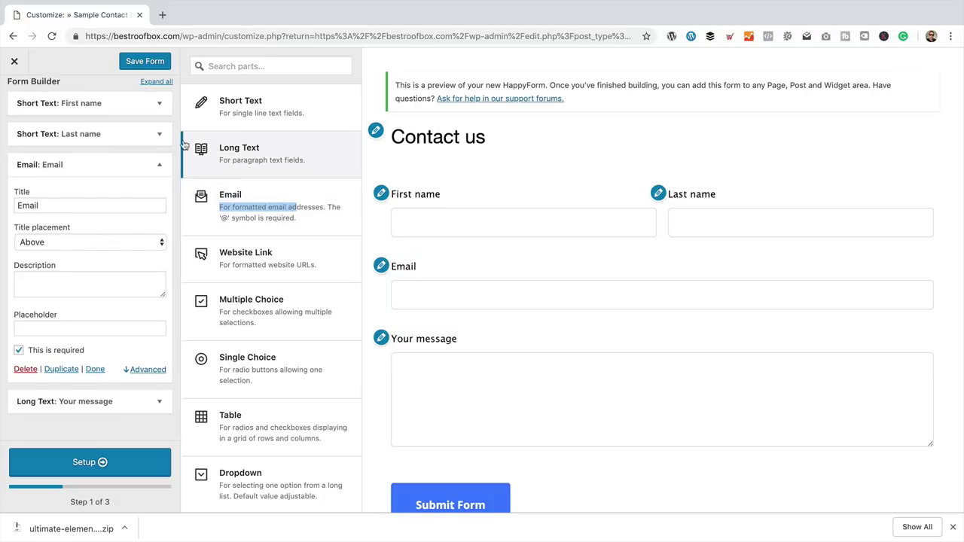
pyautogui.click(158, 164)
pyautogui.scroll(-2, 304, 207)
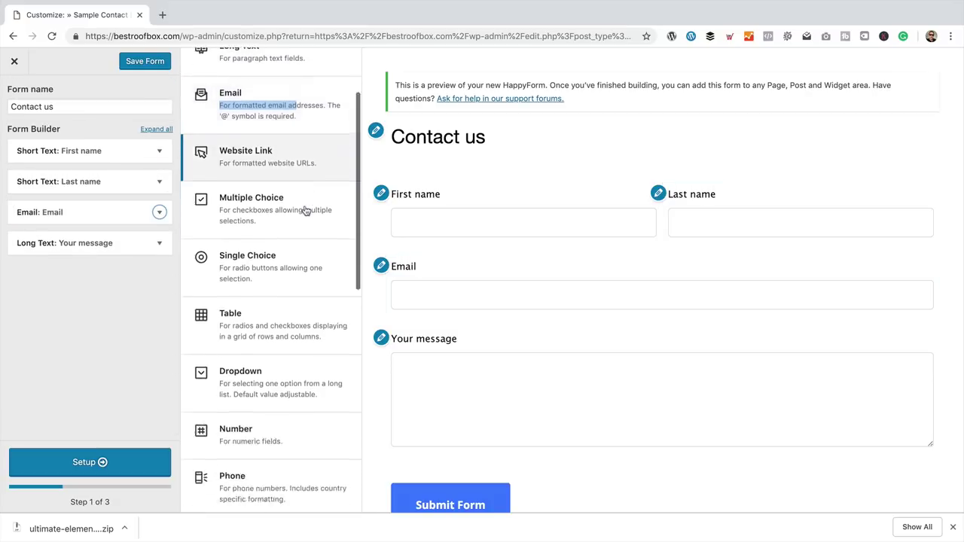
pyautogui.scroll(-3, 305, 210)
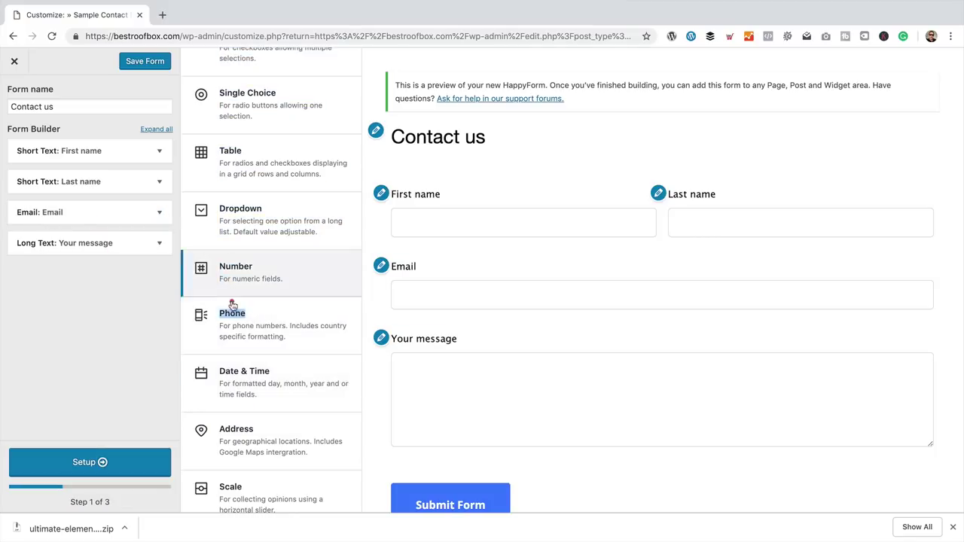
# Add a Phone field above Your message and make it optional
pyautogui.click(231, 314)
pyautogui.moveTo(80, 280); pyautogui.dragTo(91, 243)
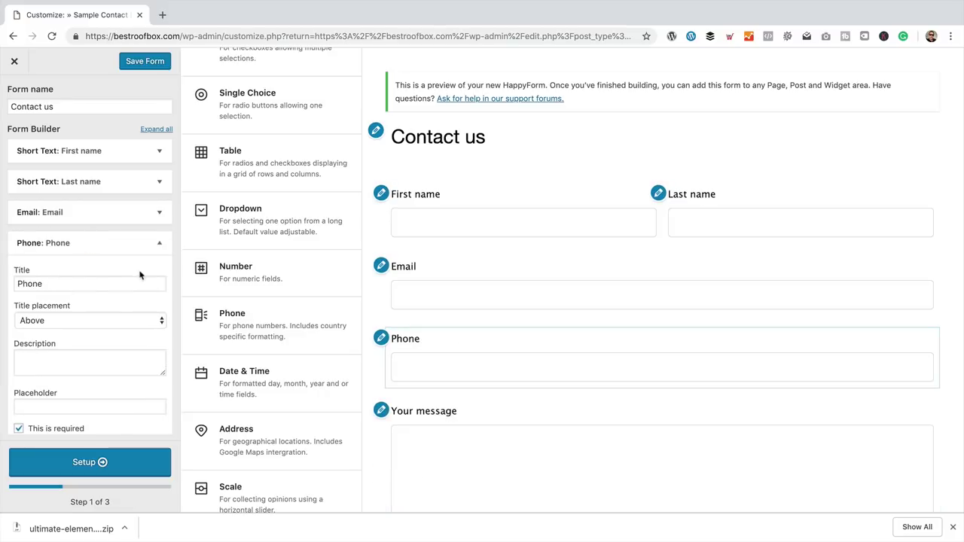
pyautogui.scroll(-1, 98, 282)
pyautogui.click(18, 350)
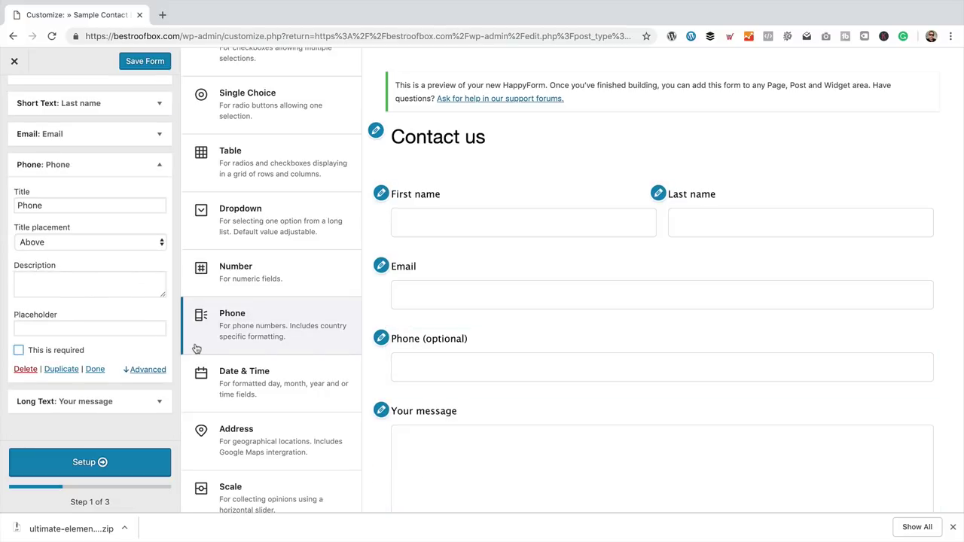
# Retitle the fields 'Your Email' and 'Your Phone'
pyautogui.click(387, 268)
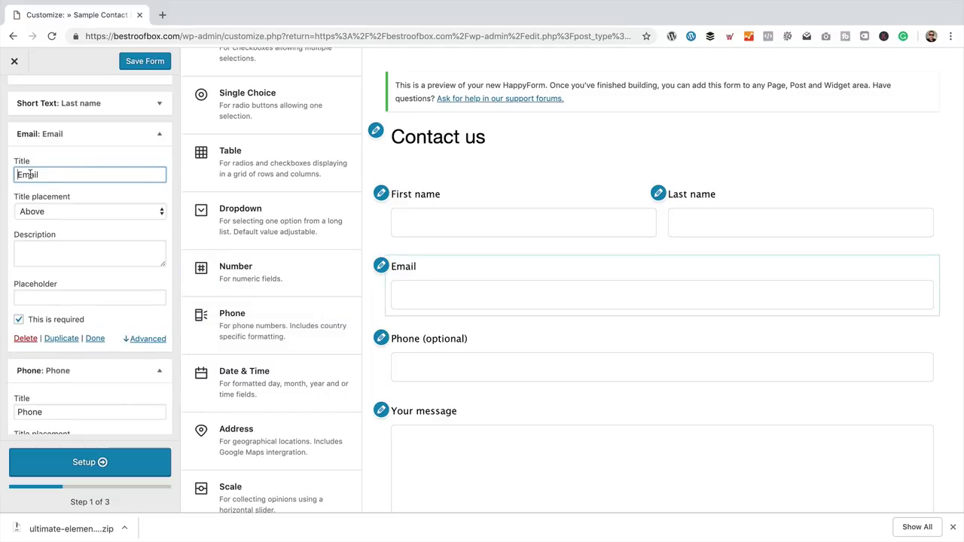
pyautogui.write('Your')
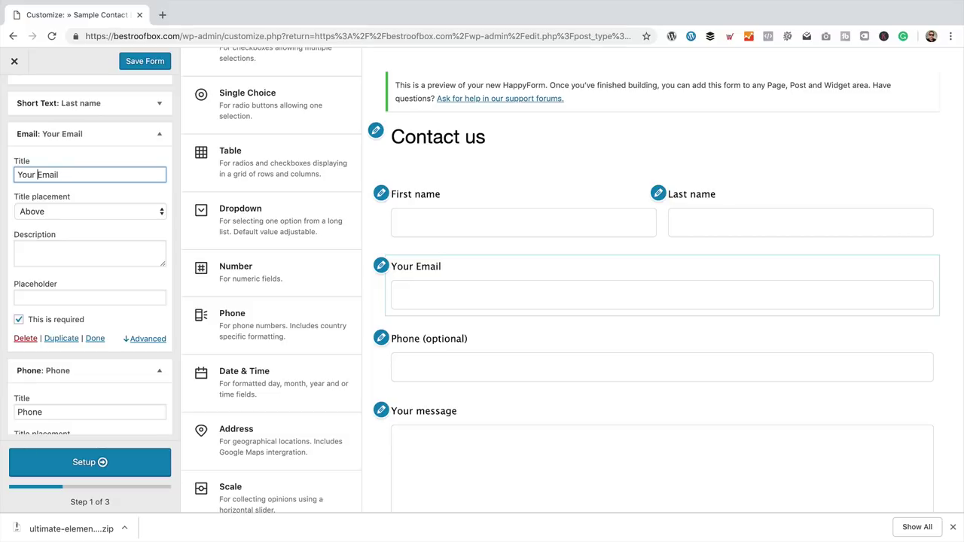
pyautogui.click(380, 339)
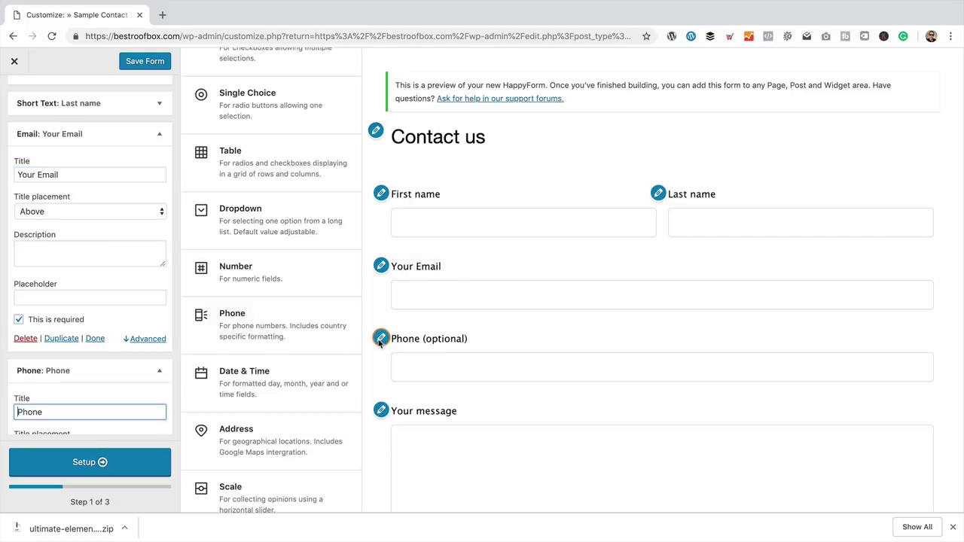
pyautogui.scroll(-2, 43, 404)
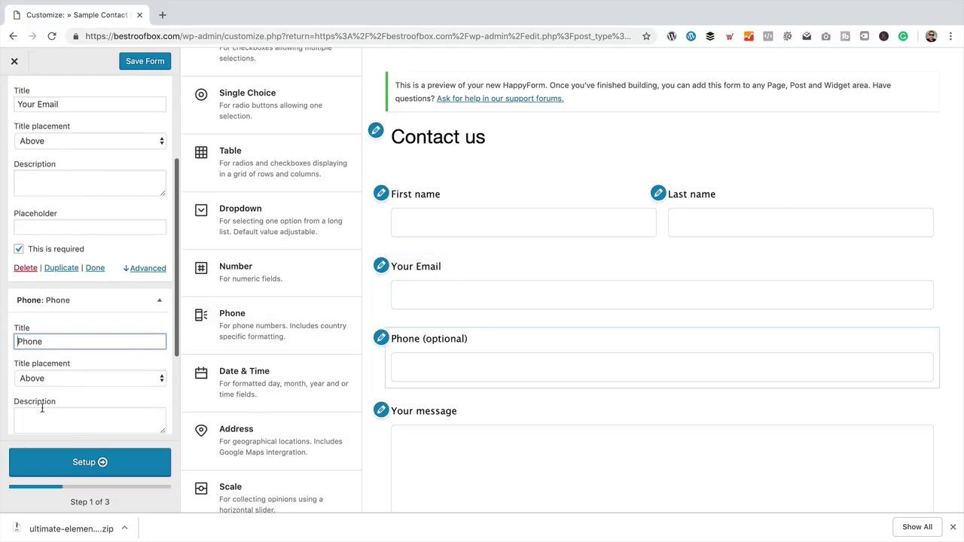
pyautogui.write('Your')
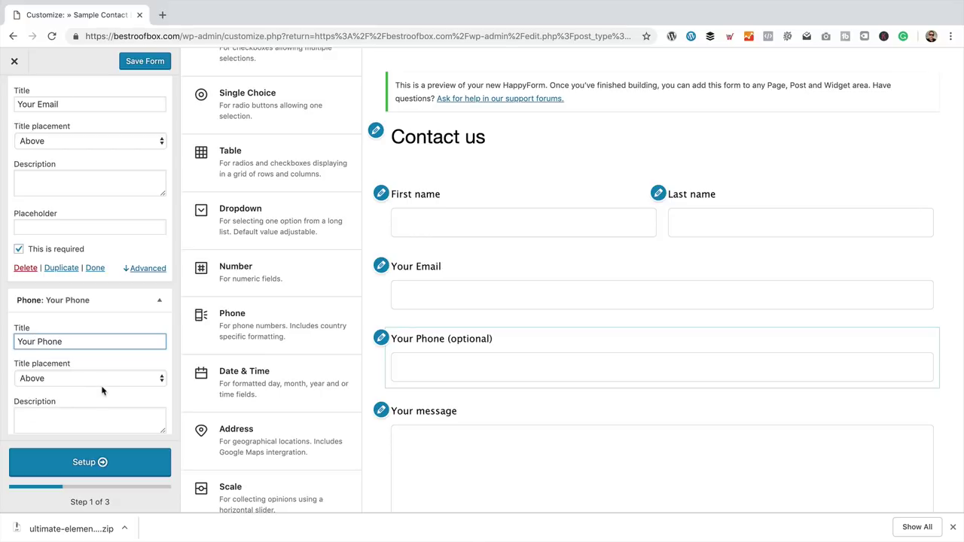
pyautogui.scroll(-4, 102, 390)
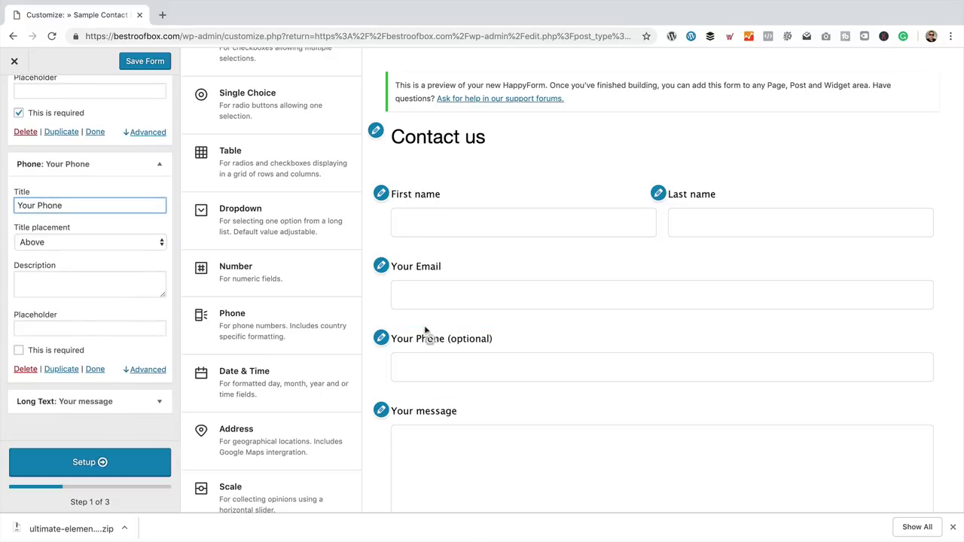
pyautogui.scroll(-1, 715, 254)
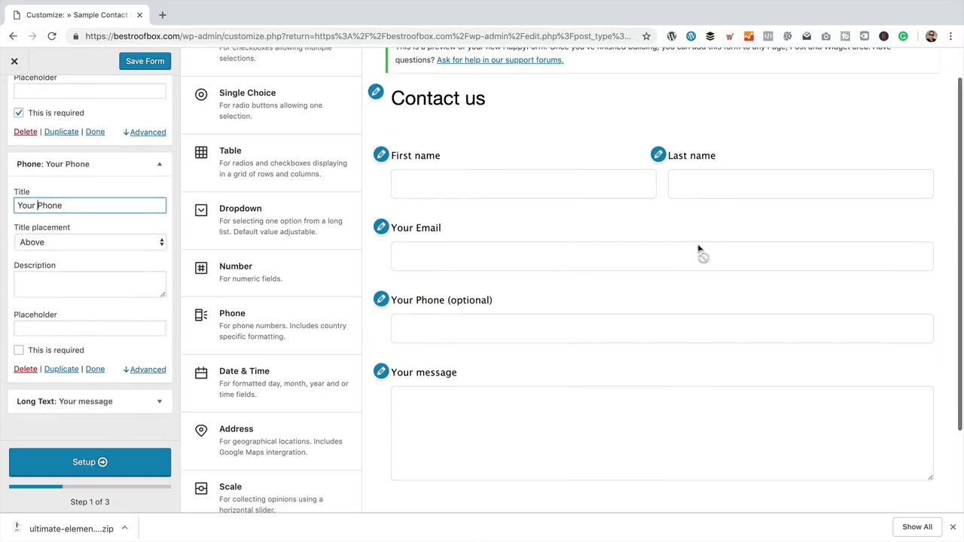
# Change the submit button label to 'Send Message' in the form's Setup
pyautogui.click(106, 464)
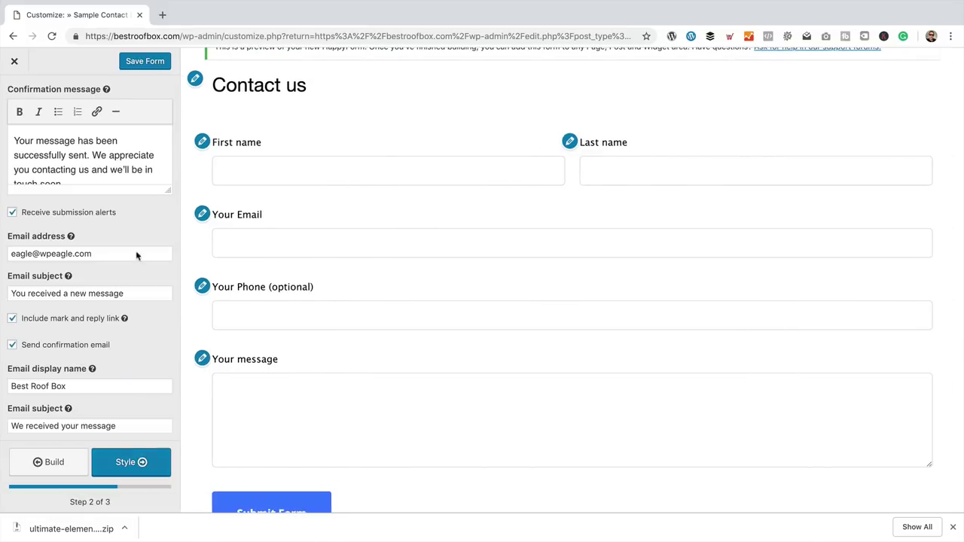
pyautogui.scroll(-1, 113, 149)
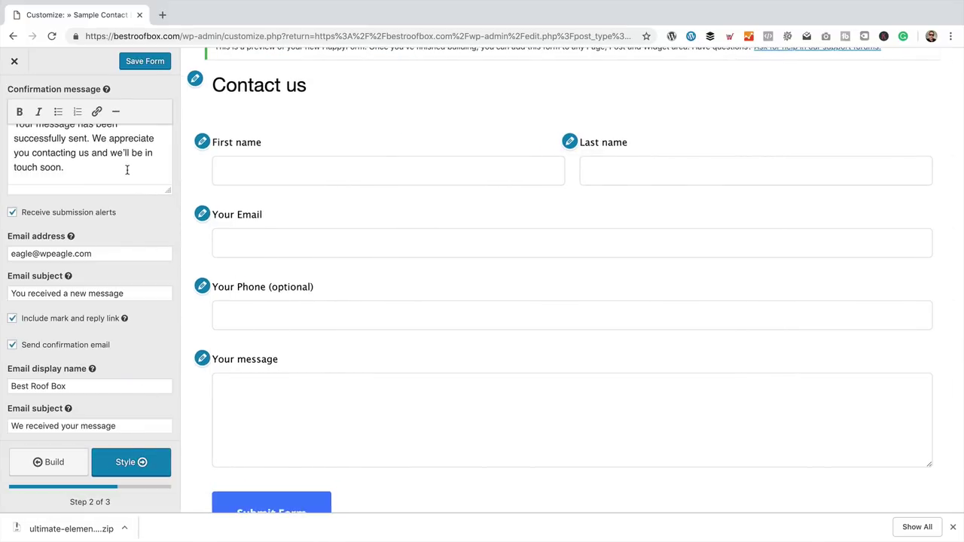
pyautogui.scroll(2, 106, 172)
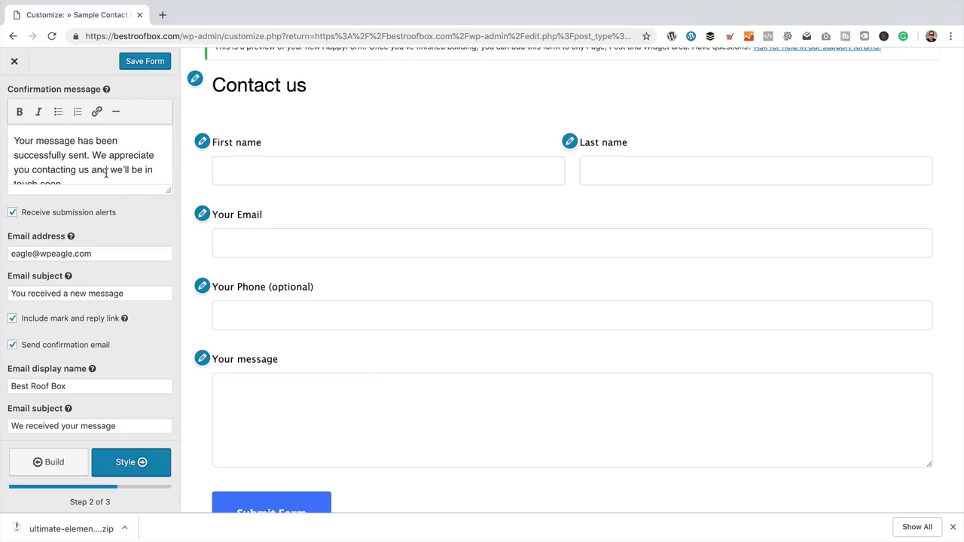
pyautogui.scroll(-2, 109, 166)
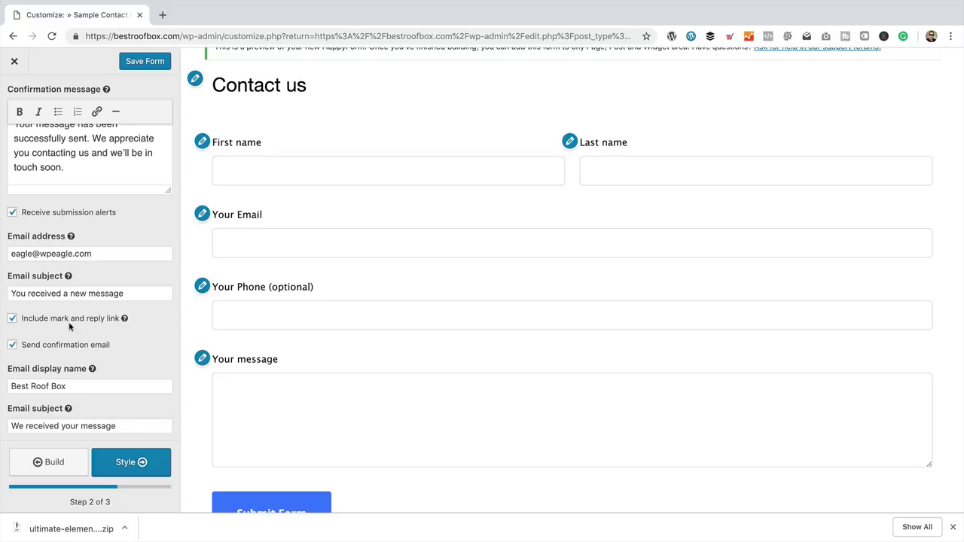
pyautogui.moveTo(48, 293); pyautogui.dragTo(143, 317)
pyautogui.scroll(-2, 66, 297)
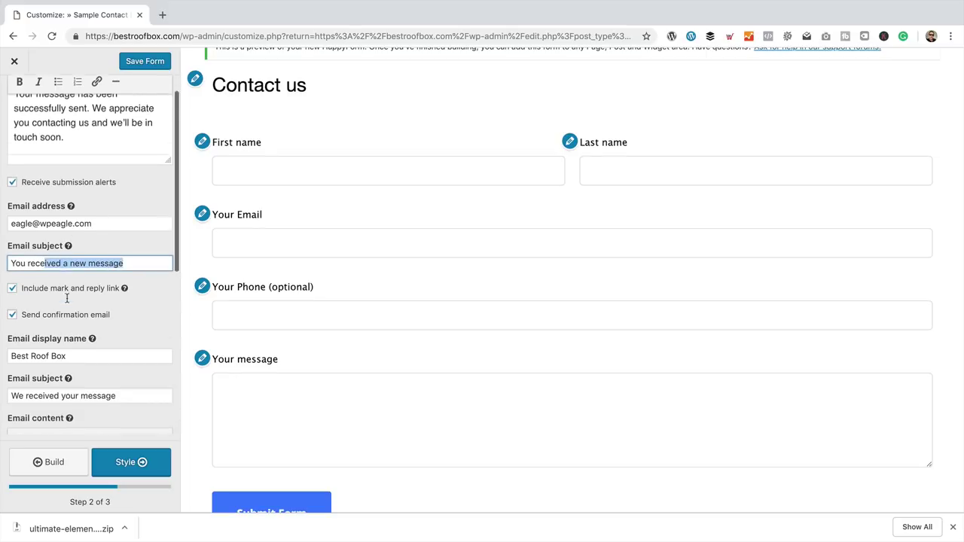
pyautogui.scroll(-4, 103, 221)
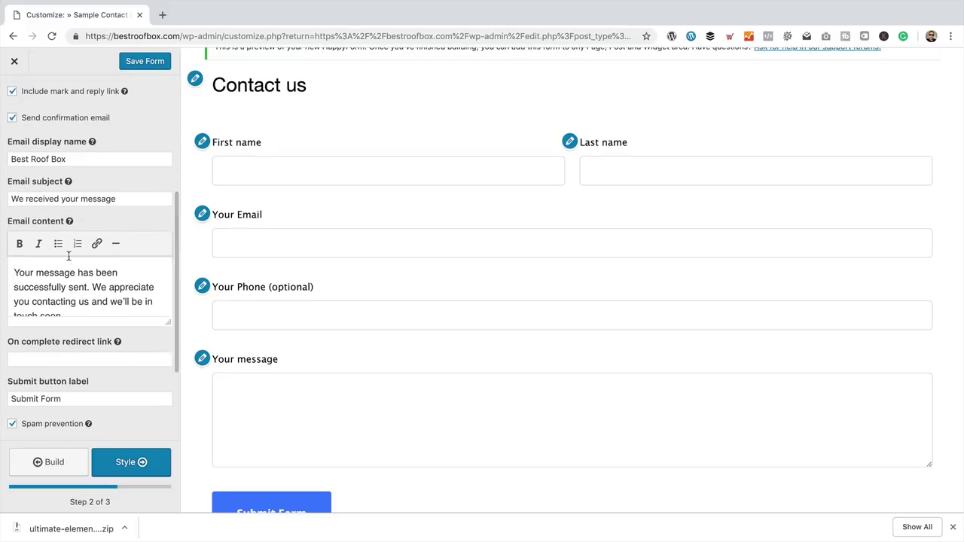
pyautogui.scroll(-2, 68, 256)
pyautogui.scroll(-1, 69, 256)
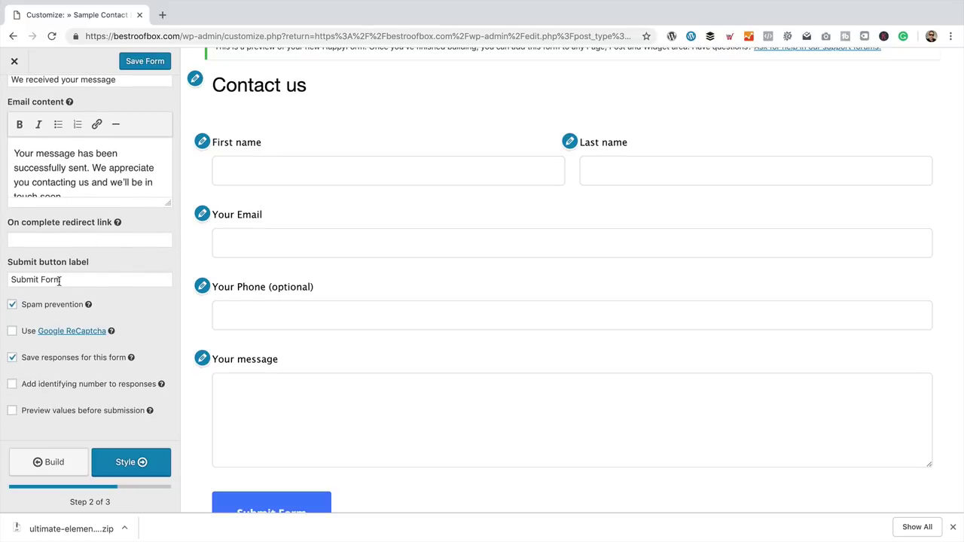
pyautogui.tripleClick(78, 280)
pyautogui.write('Send Message')
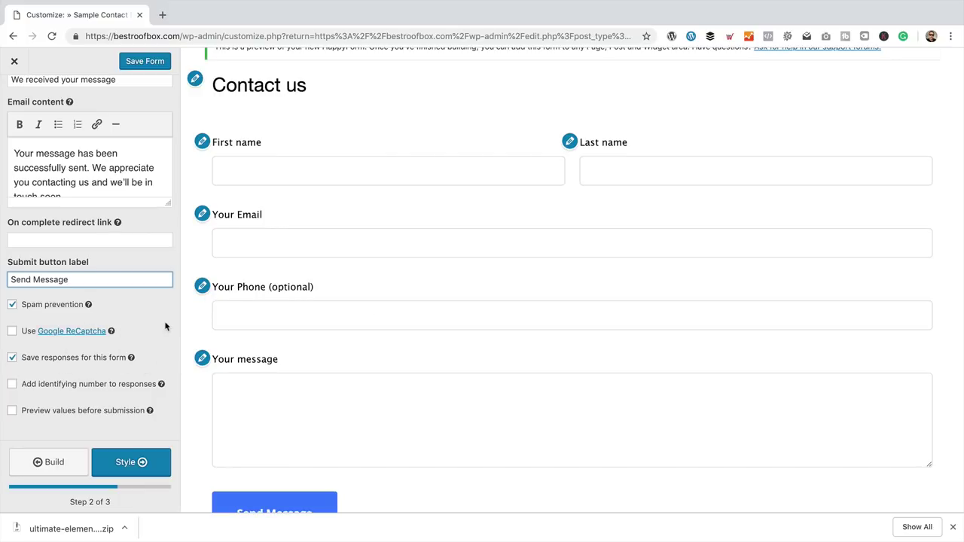
# Check the General style settings, then save and close the Contact us form
pyautogui.click(131, 462)
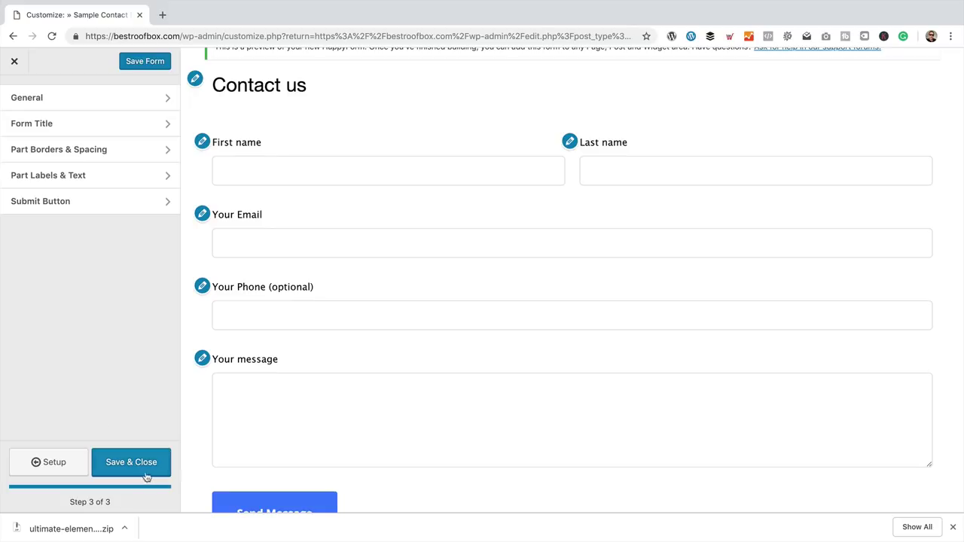
pyautogui.click(96, 95)
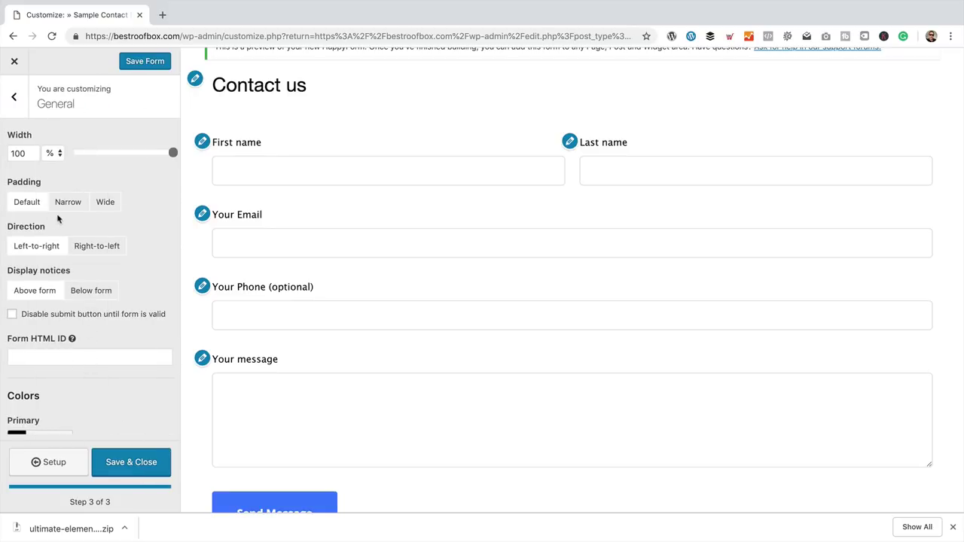
pyautogui.click(18, 104)
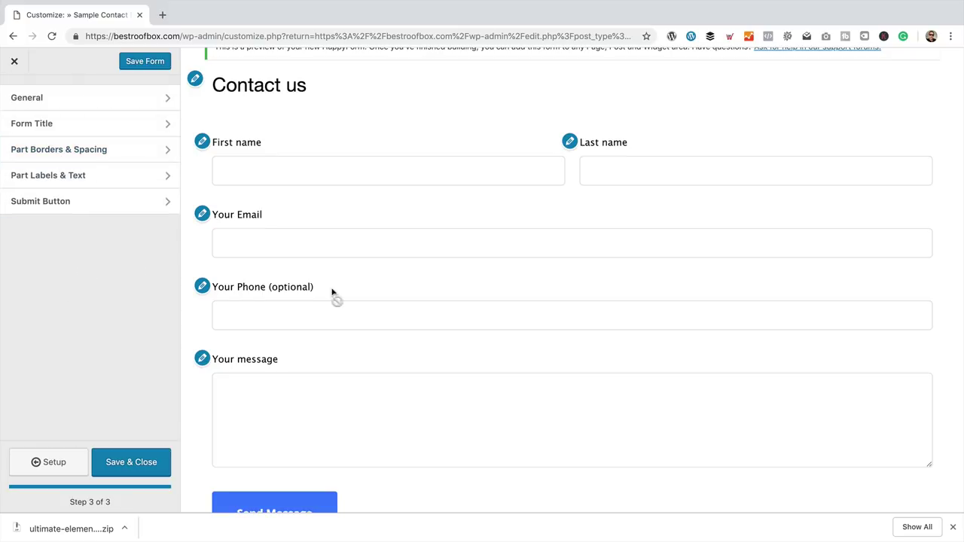
pyautogui.click(148, 461)
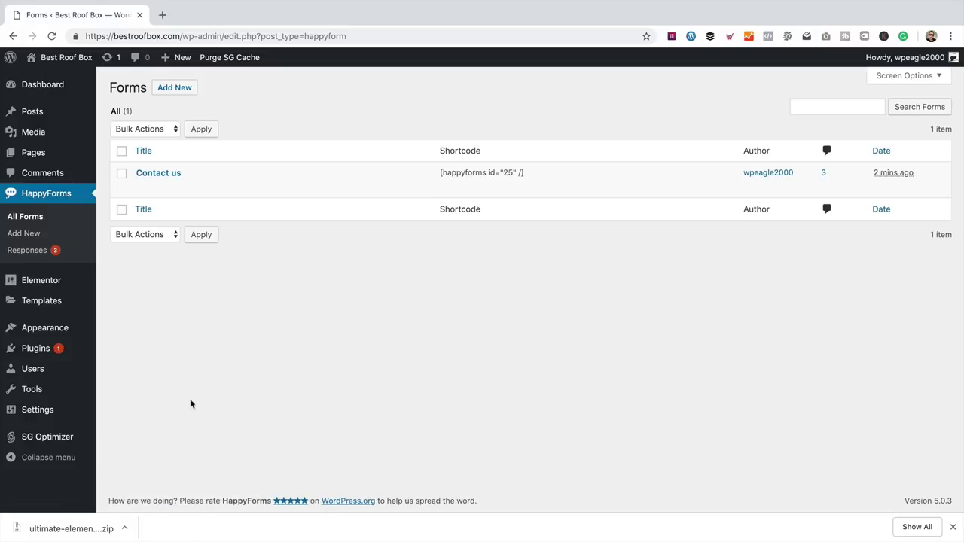
# Add a new page titled 'Contact us' with a lowercase u, and publish it
pyautogui.moveTo(179, 57)
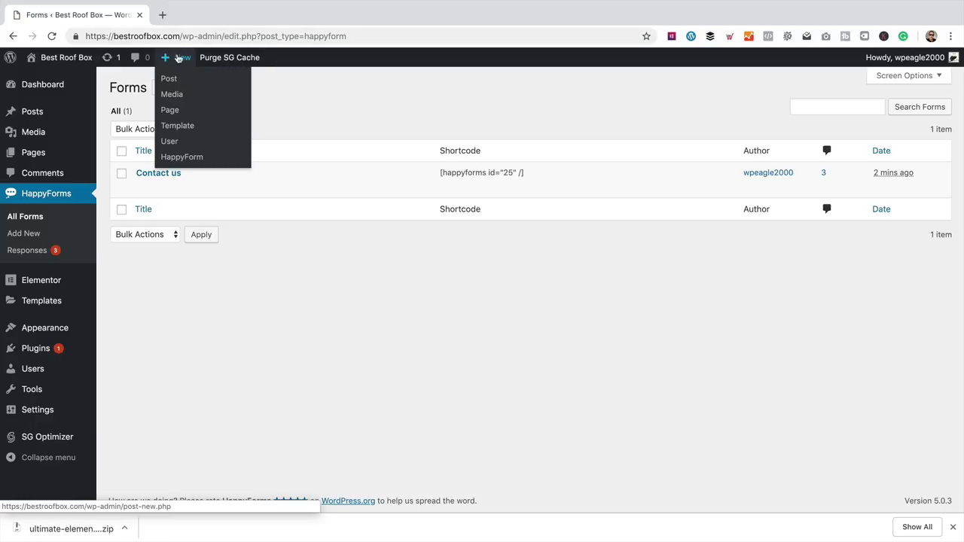
pyautogui.click(201, 114)
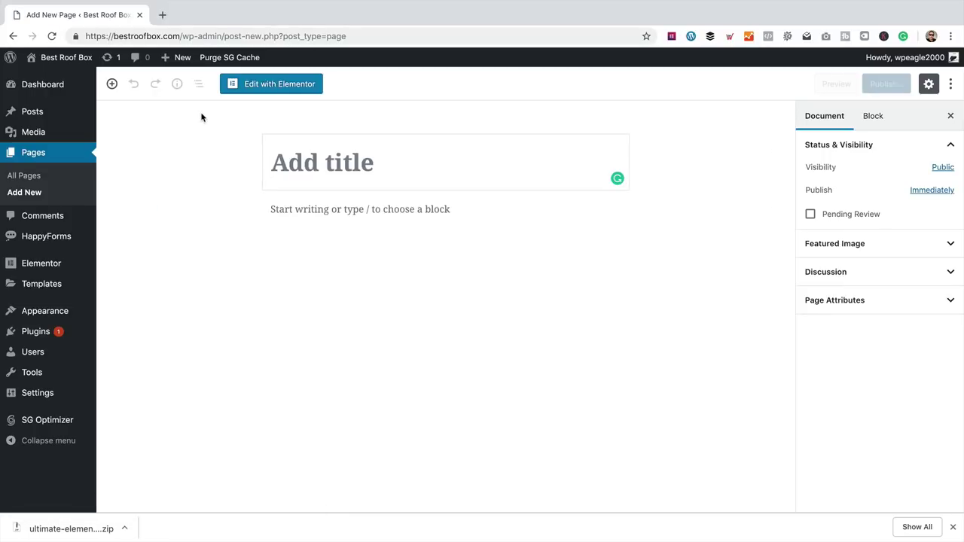
pyautogui.write('Contact ')
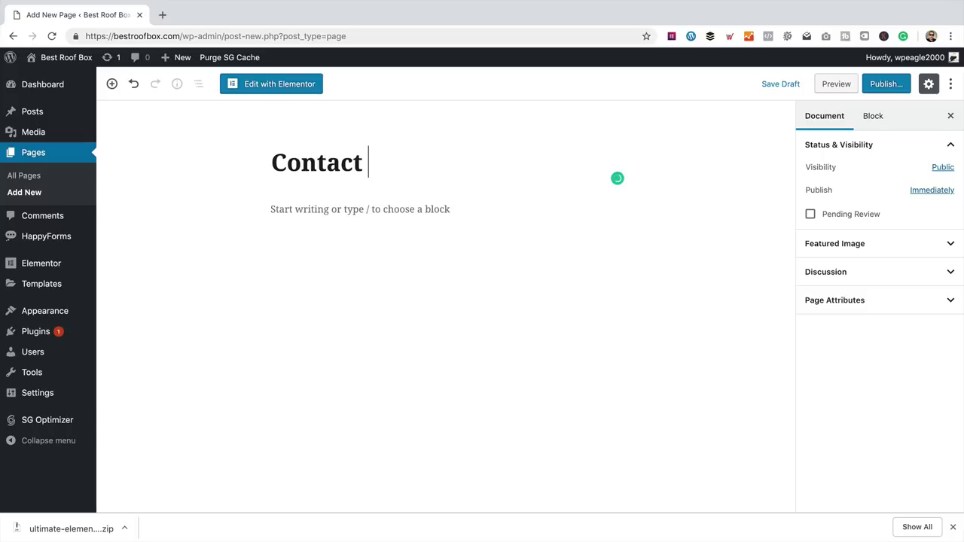
pyautogui.write('Us')
pyautogui.press('BackSpace')
pyautogui.write('us')
pyautogui.click(886, 84)
pyautogui.click(886, 84)
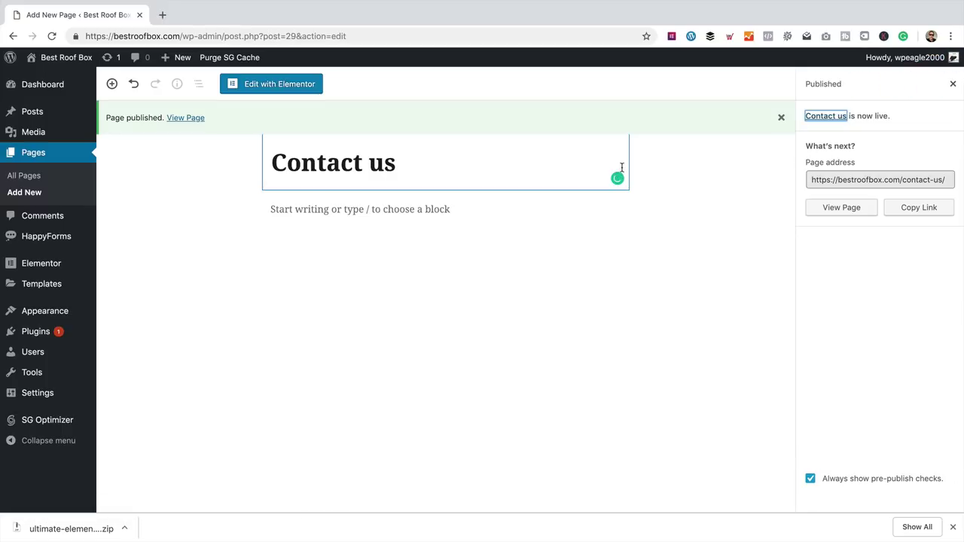
# In Elementor, add a one-column section holding the HappyForms widget titled 'Get in touch'
pyautogui.click(260, 91)
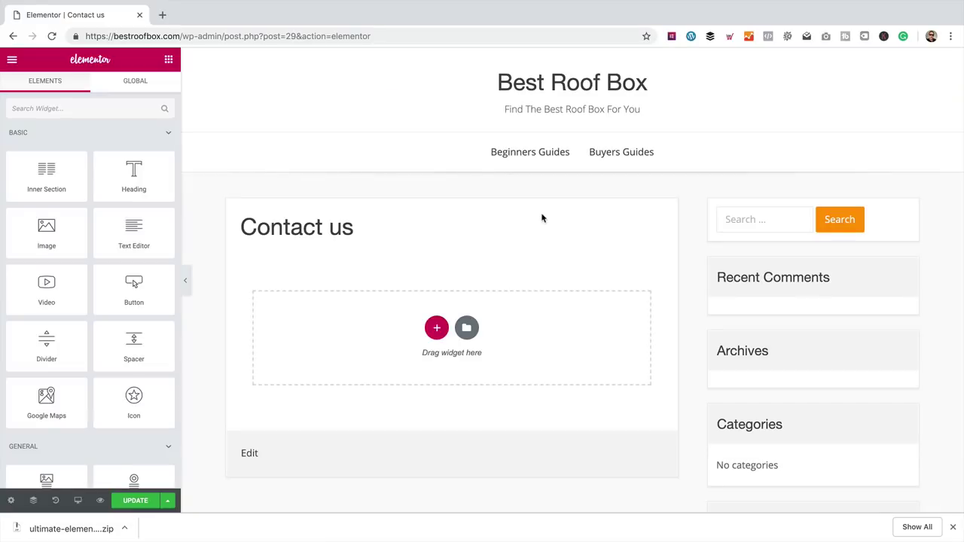
pyautogui.click(437, 329)
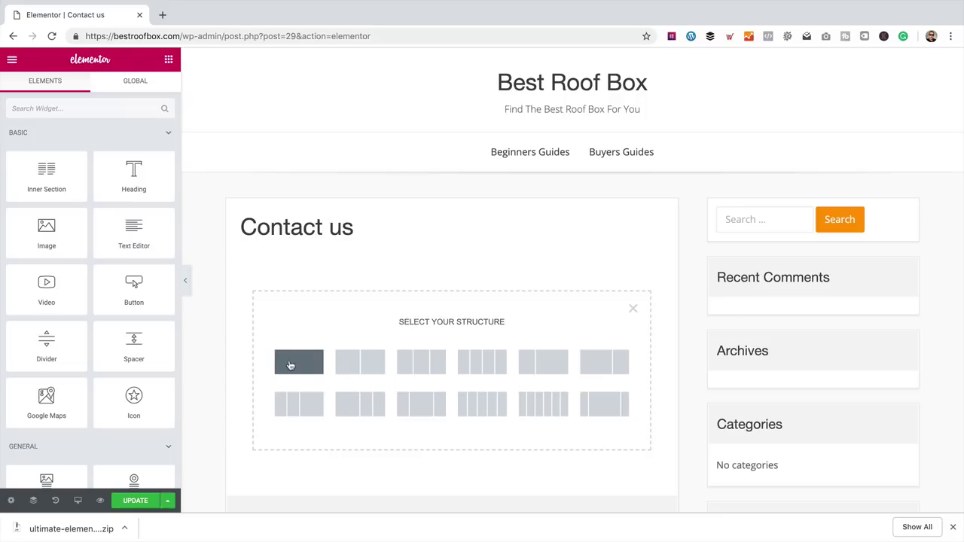
pyautogui.click(294, 365)
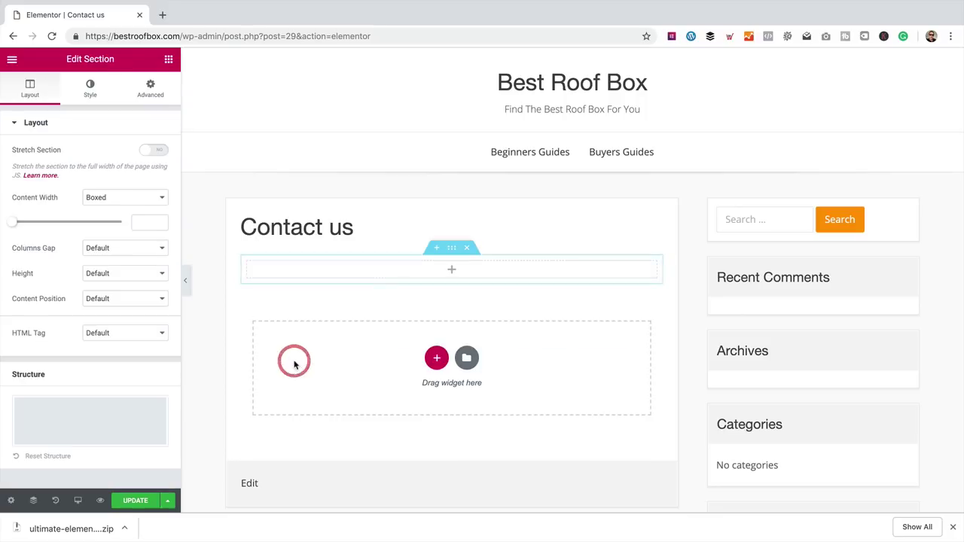
pyautogui.click(451, 271)
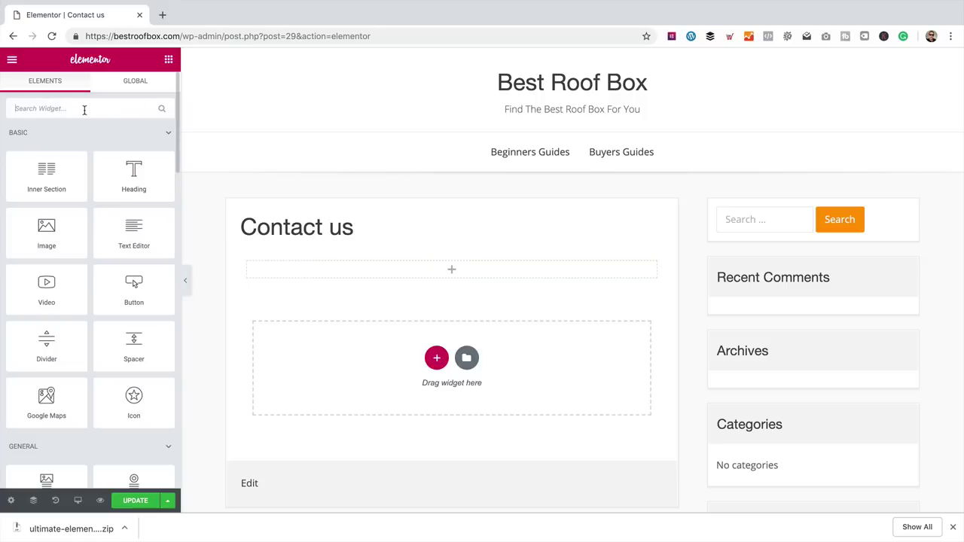
pyautogui.write('happy')
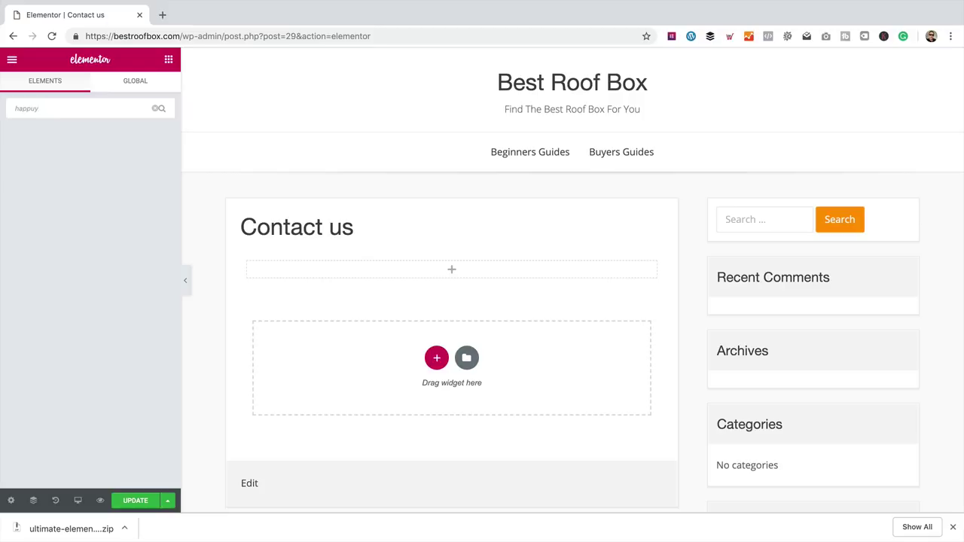
pyautogui.press('BackSpace')
pyautogui.press('BackSpace')
pyautogui.write('y')
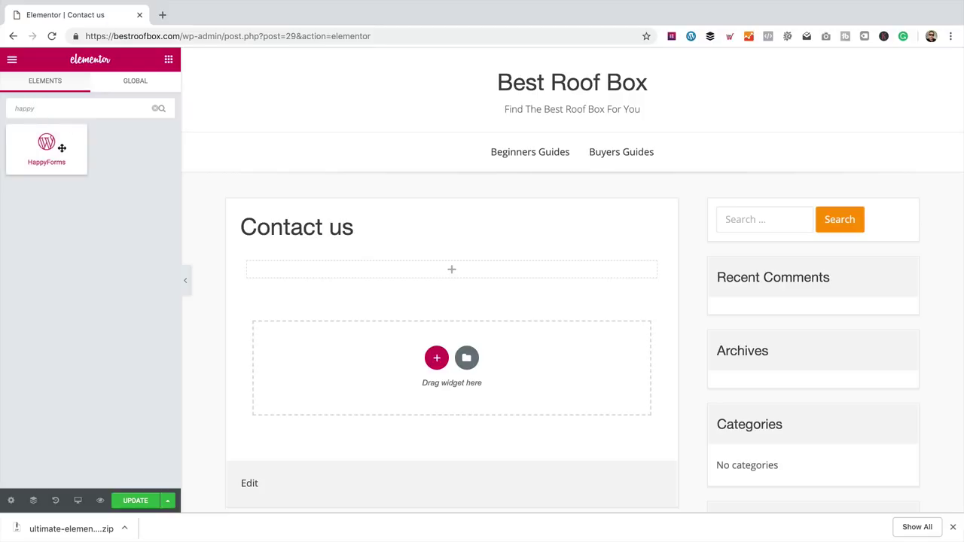
pyautogui.moveTo(62, 148); pyautogui.dragTo(452, 280)
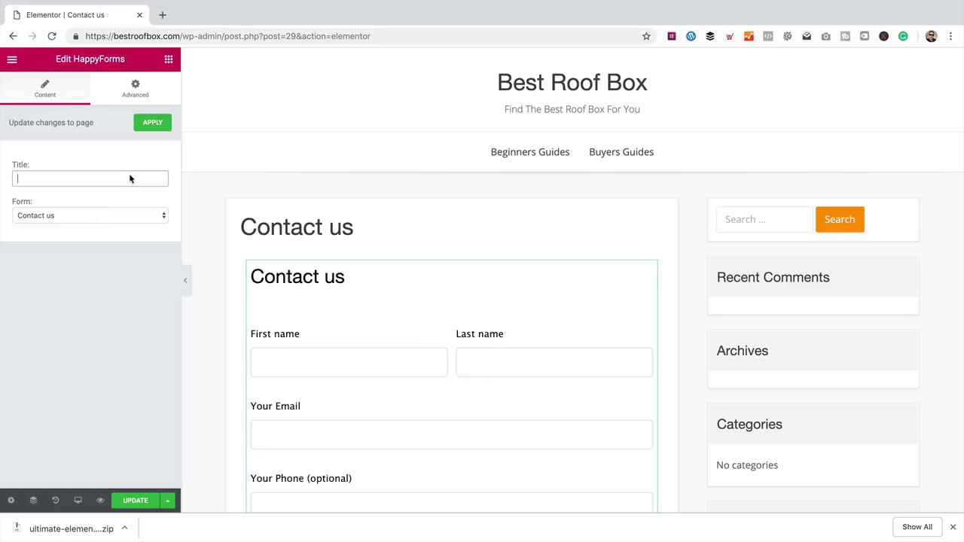
pyautogui.write('Get in touch')
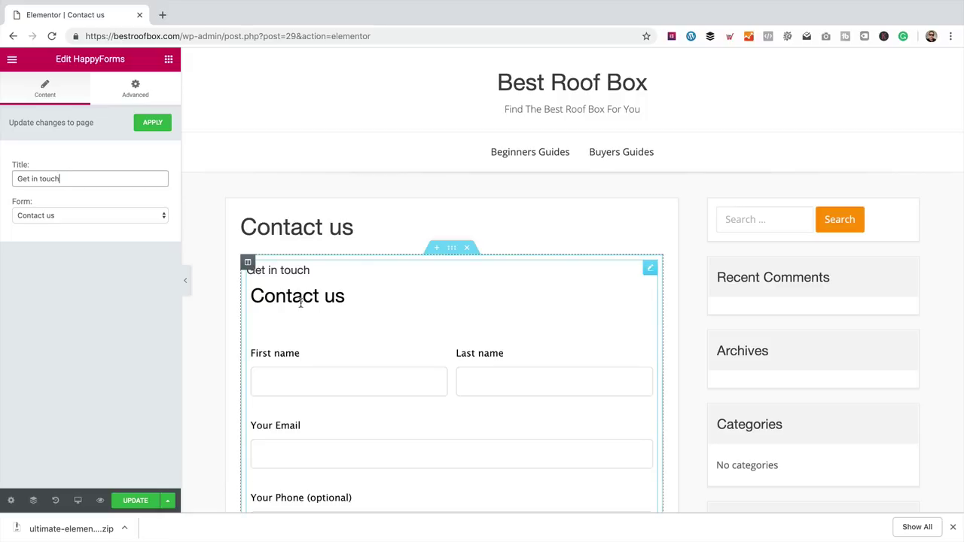
# Update the page, apply the widget settings and view the live page
pyautogui.click(141, 501)
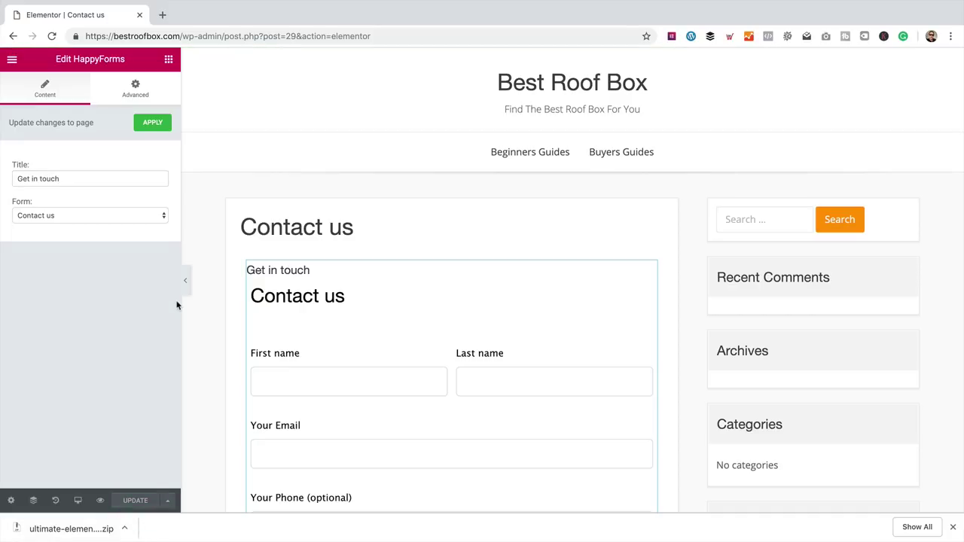
pyautogui.click(152, 123)
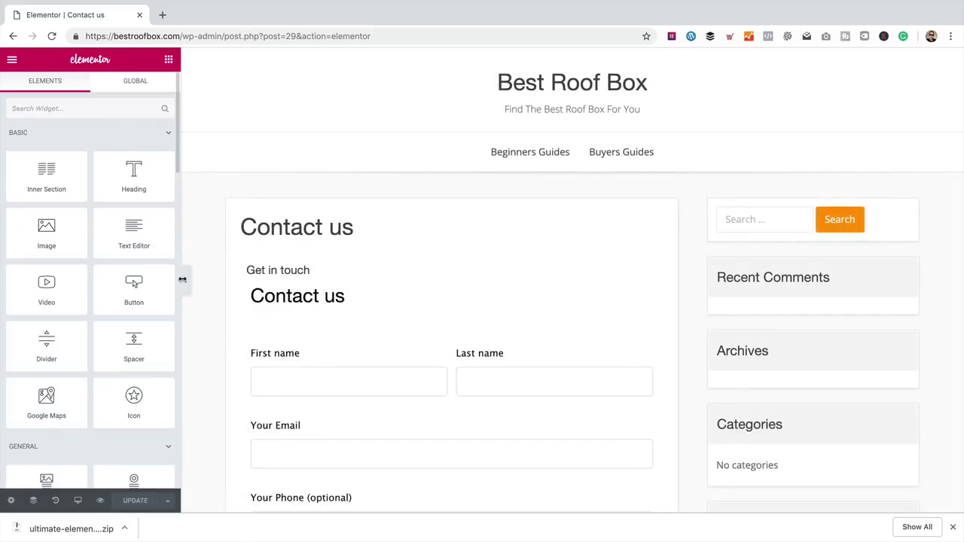
pyautogui.click(11, 61)
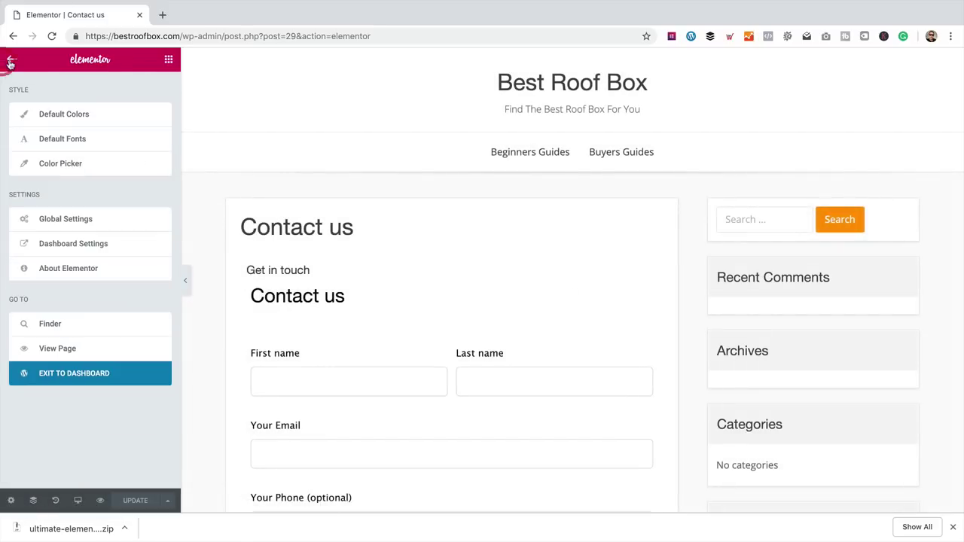
pyautogui.click(68, 351)
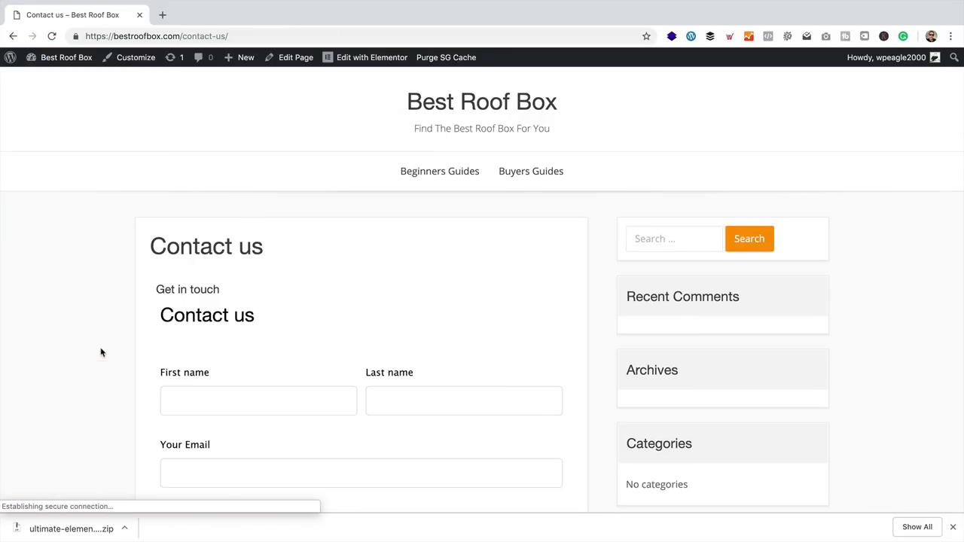
# Highlight the form's repeated 'Contact us' heading below the page title on the live page
pyautogui.moveTo(280, 317); pyautogui.dragTo(160, 317)
pyautogui.moveTo(279, 252); pyautogui.dragTo(89, 247)
pyautogui.click(401, 302)
pyautogui.click(122, 260)
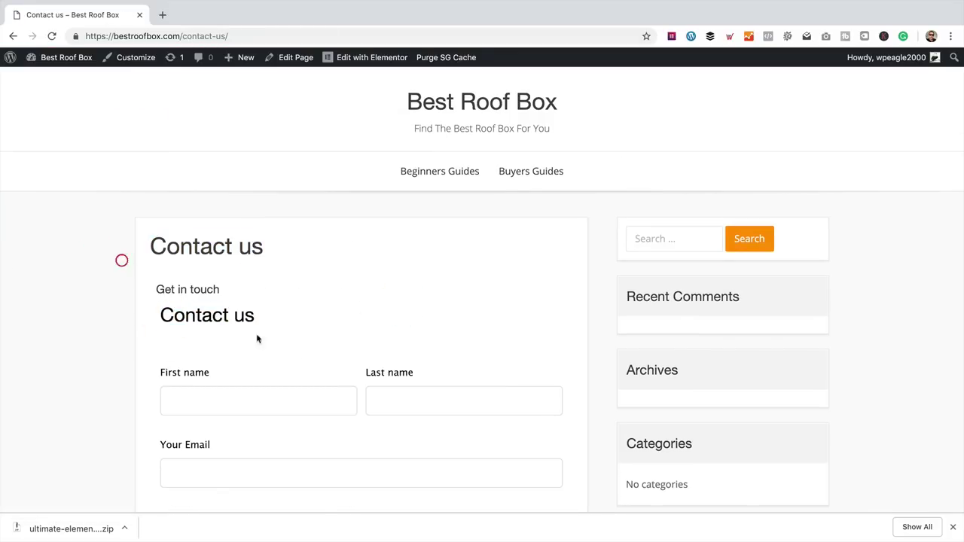
pyautogui.moveTo(256, 316); pyautogui.dragTo(159, 316)
pyautogui.moveTo(223, 316); pyautogui.dragTo(228, 317)
# Set the Contact us form's Form Title display to Hide and save
pyautogui.click(54, 77)
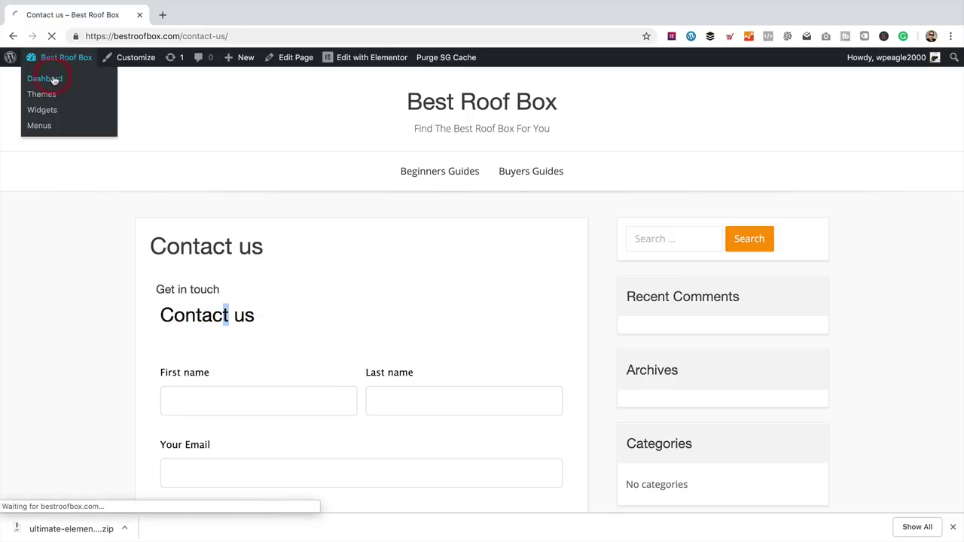
pyautogui.moveTo(62, 241)
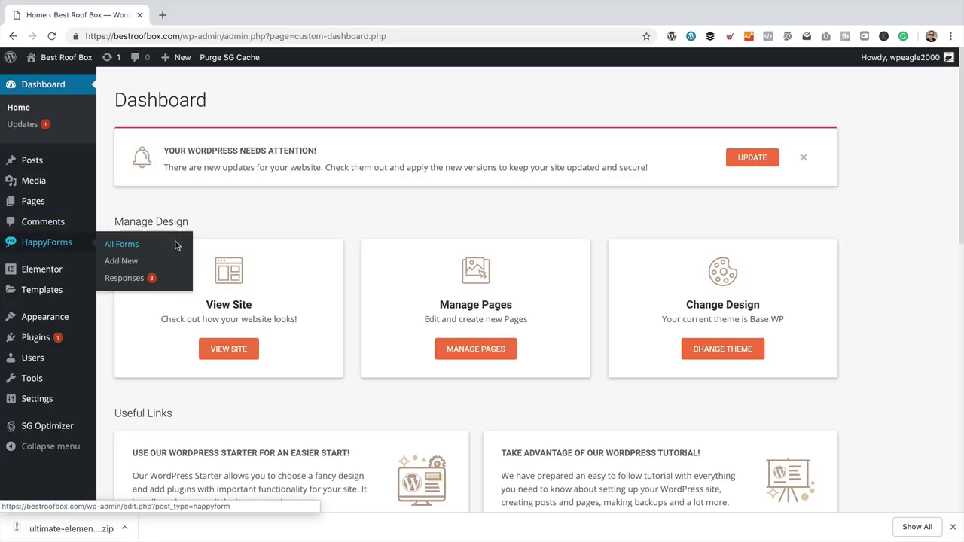
pyautogui.click(137, 245)
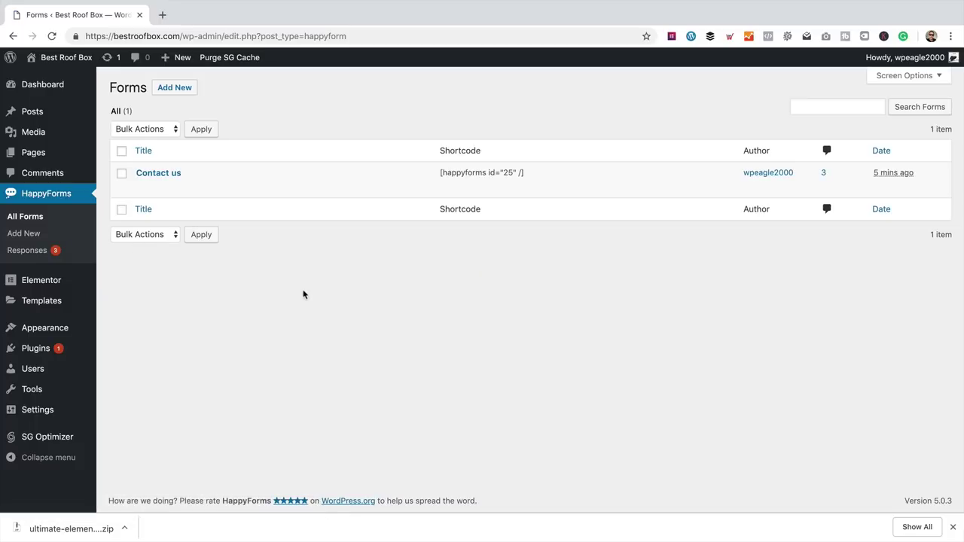
pyautogui.moveTo(142, 189)
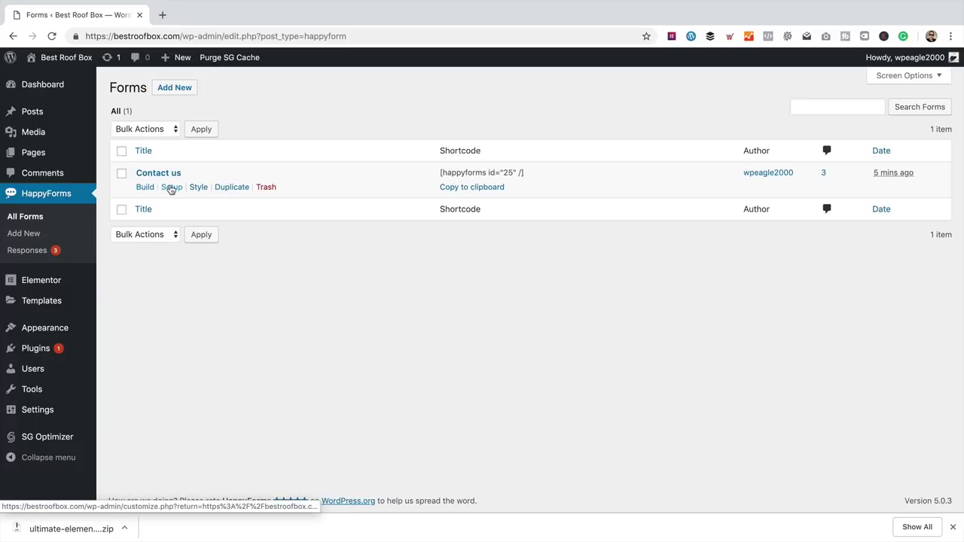
pyautogui.click(198, 188)
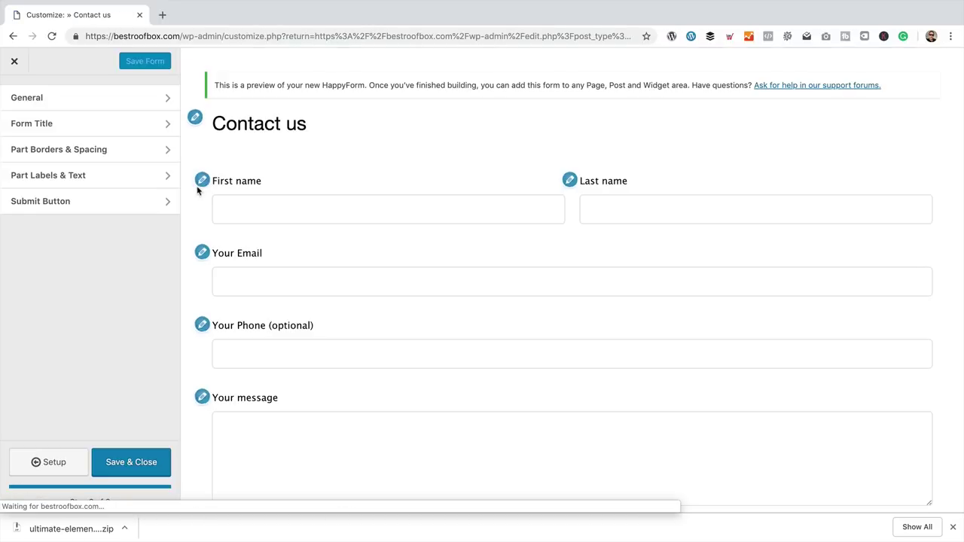
pyautogui.click(130, 125)
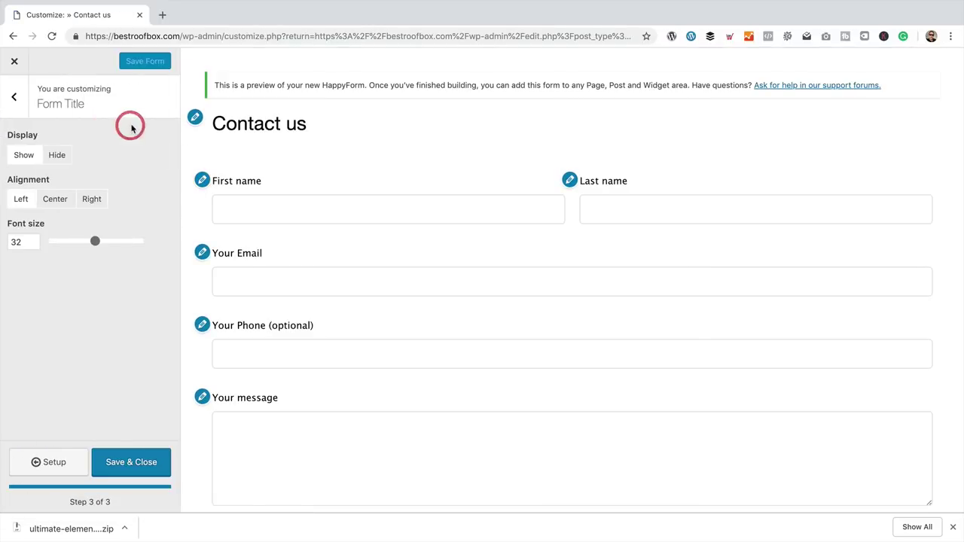
pyautogui.click(58, 158)
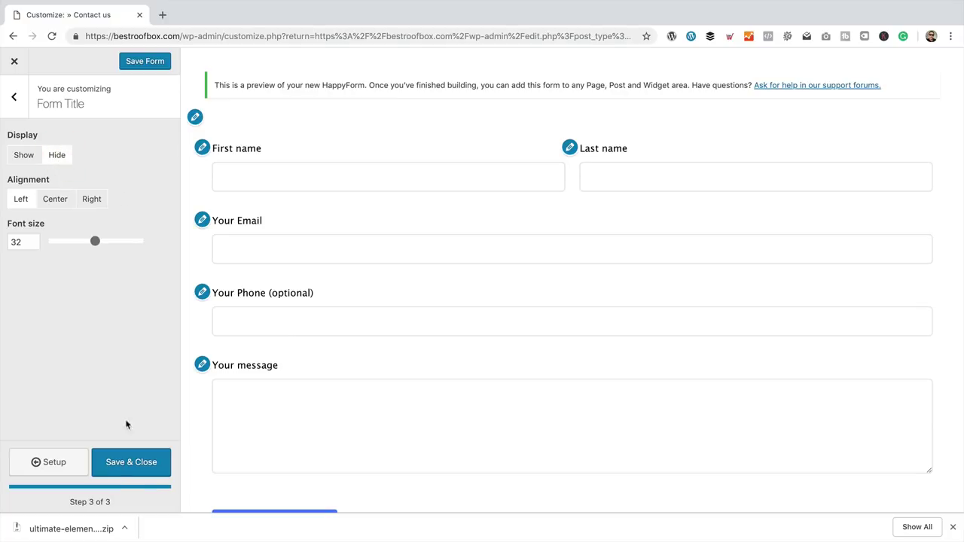
pyautogui.click(133, 465)
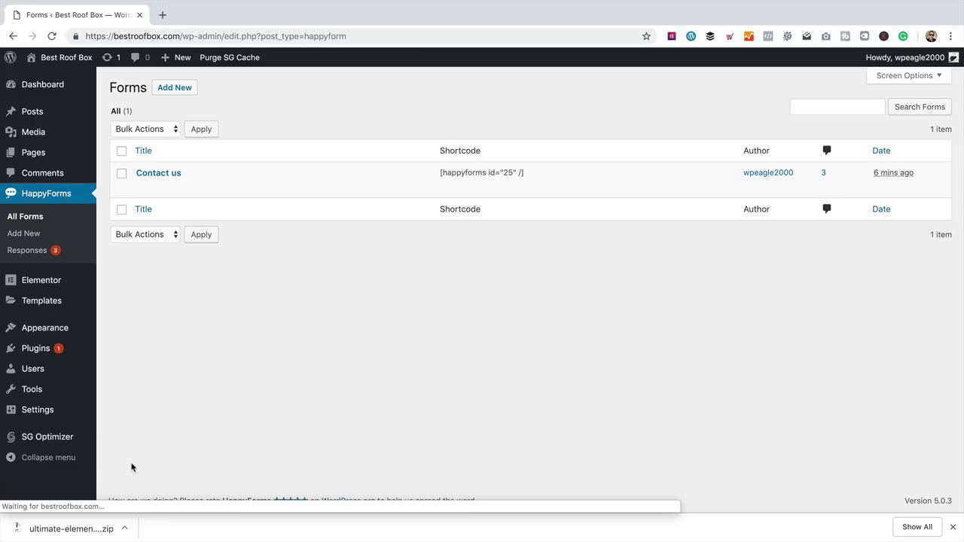
# Open the live Contact us page from All Pages and review the form under 'Get in touch'
pyautogui.moveTo(67, 153)
pyautogui.click(114, 154)
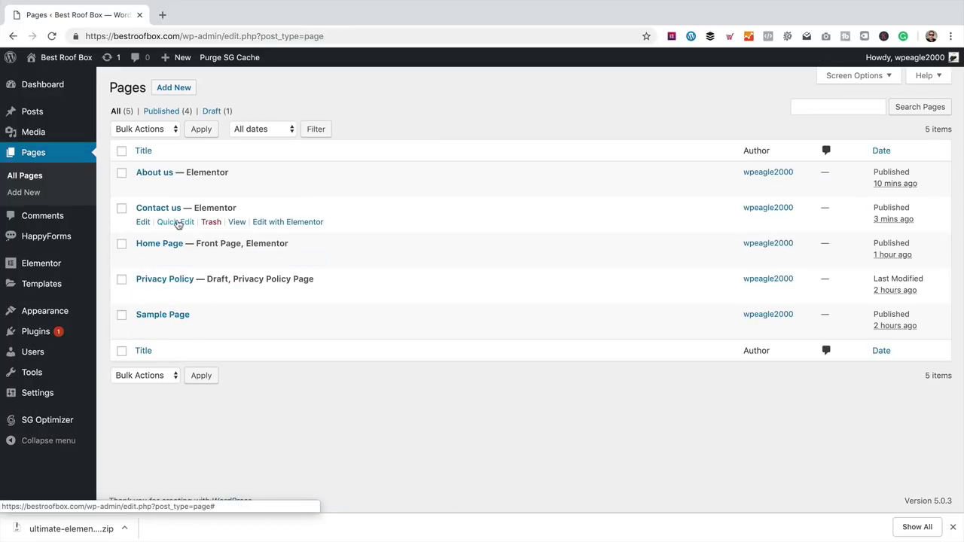
pyautogui.click(237, 221)
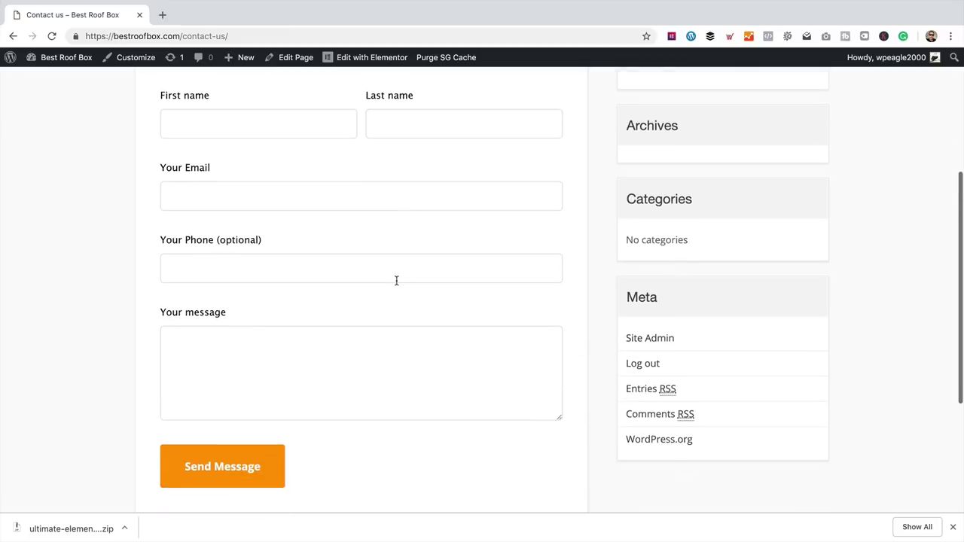
pyautogui.scroll(5, 397, 285)
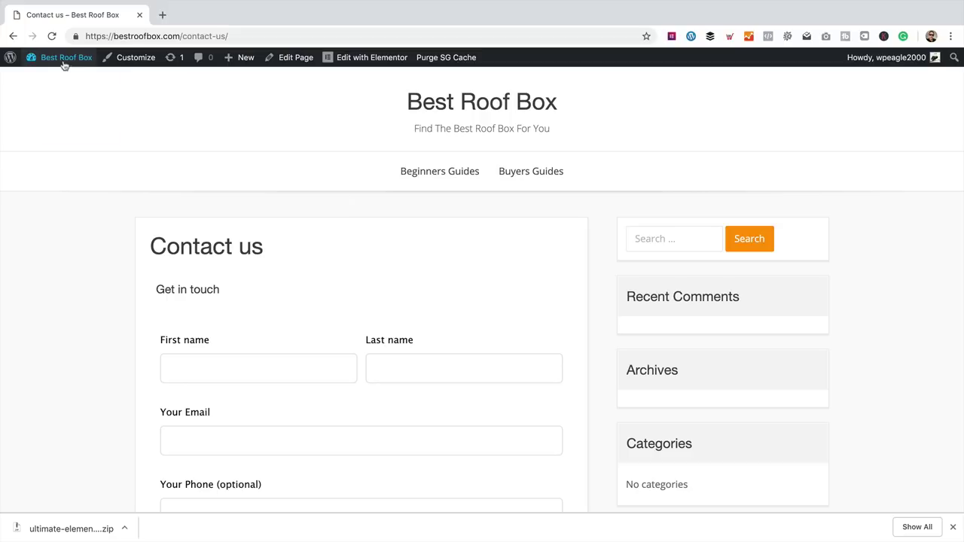
pyautogui.moveTo(64, 65)
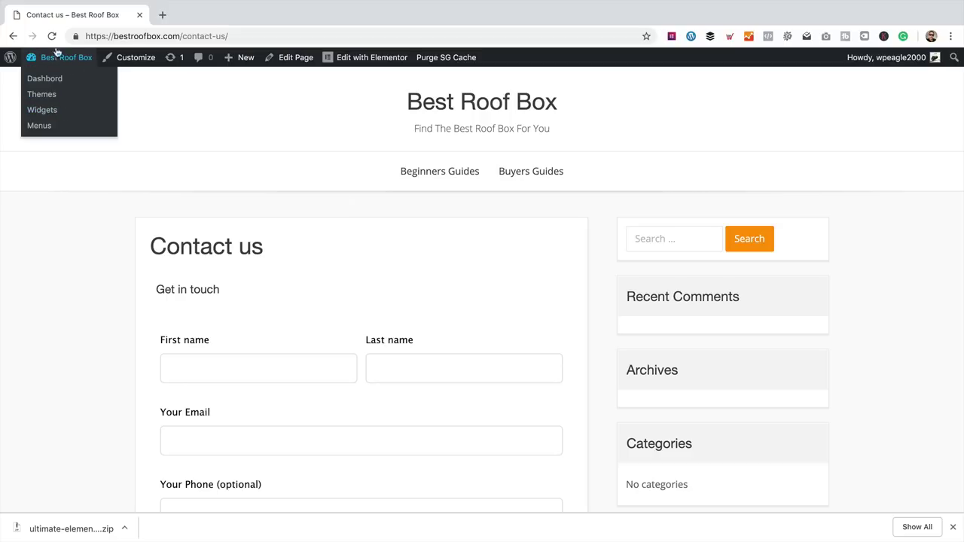
# Add Contact us, About us and Home Page to the menu, with Home Page first and Contact us after About us
pyautogui.click(45, 126)
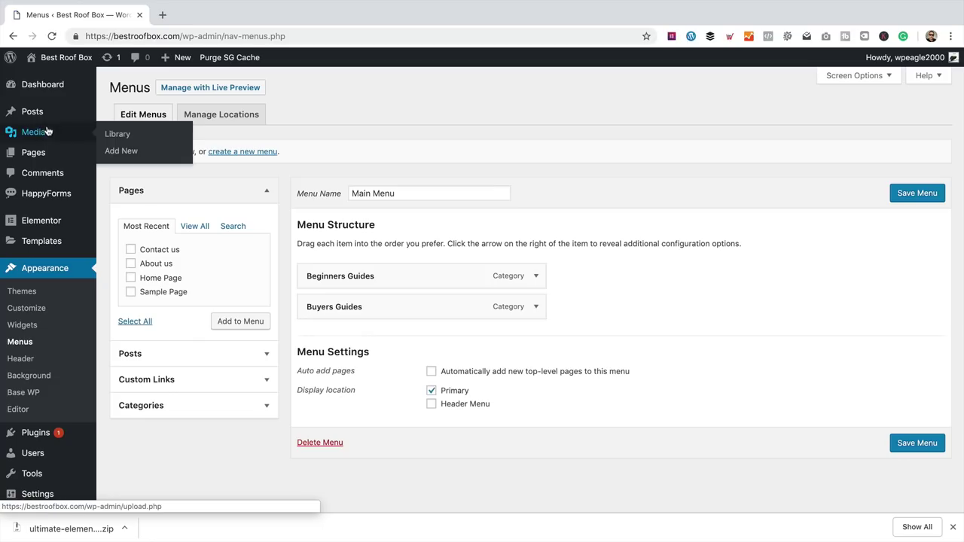
pyautogui.click(130, 249)
pyautogui.click(130, 264)
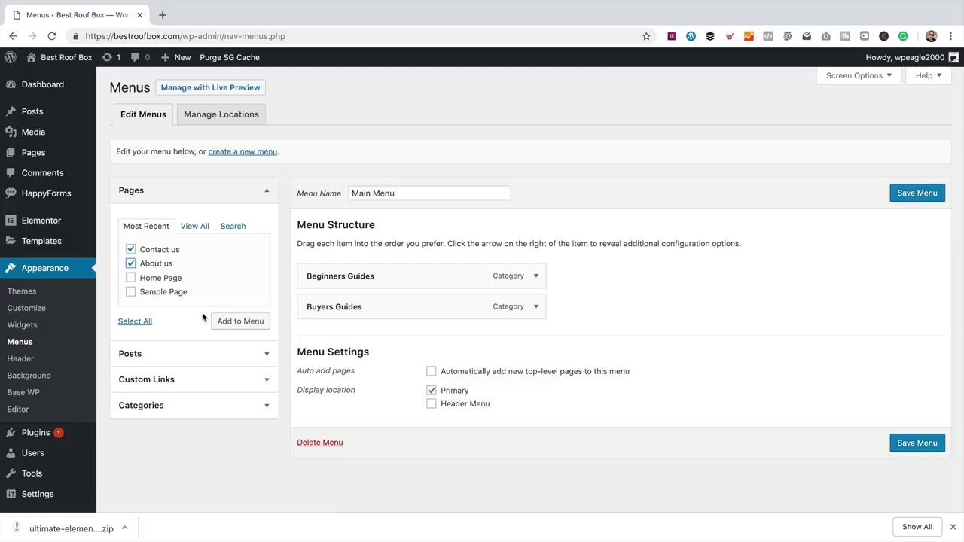
pyautogui.click(130, 278)
pyautogui.click(257, 329)
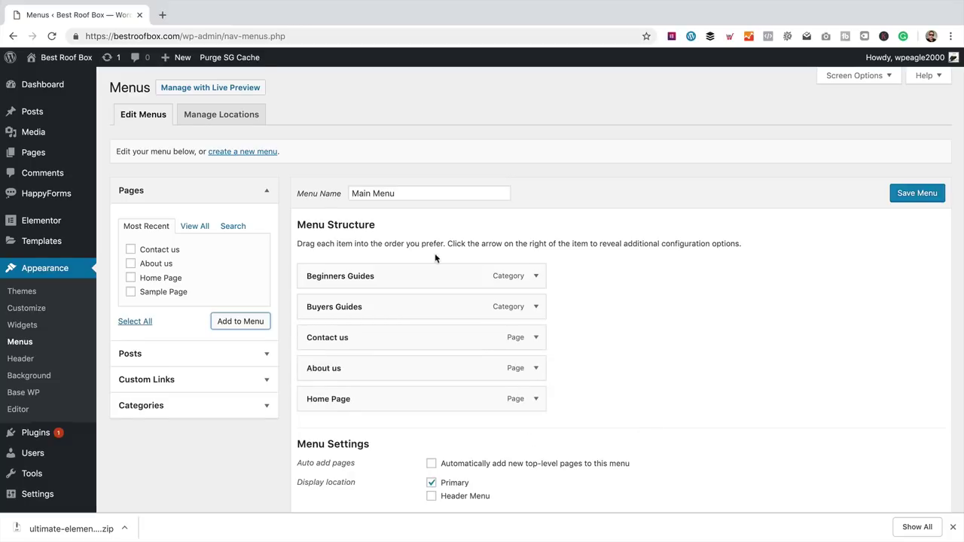
pyautogui.scroll(-1, 338, 362)
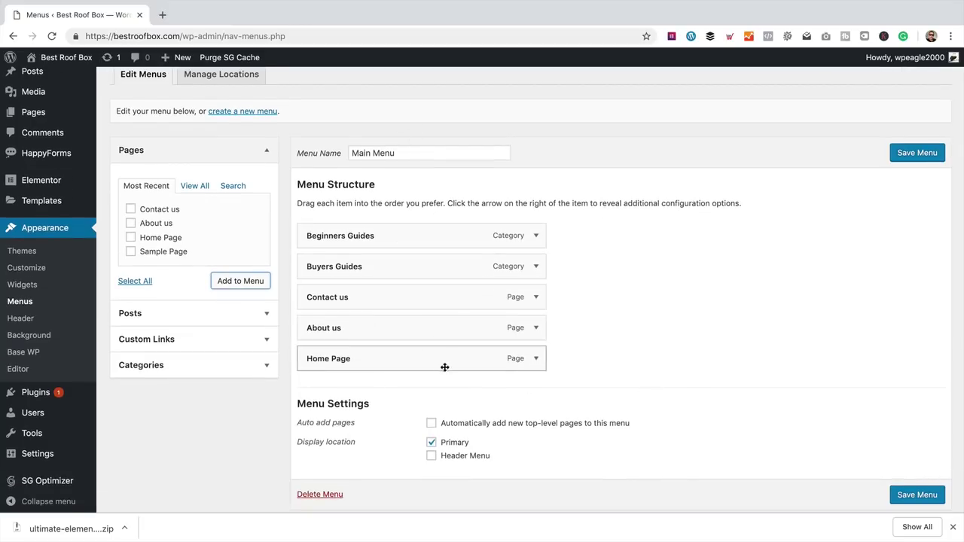
pyautogui.moveTo(445, 364); pyautogui.dragTo(398, 223)
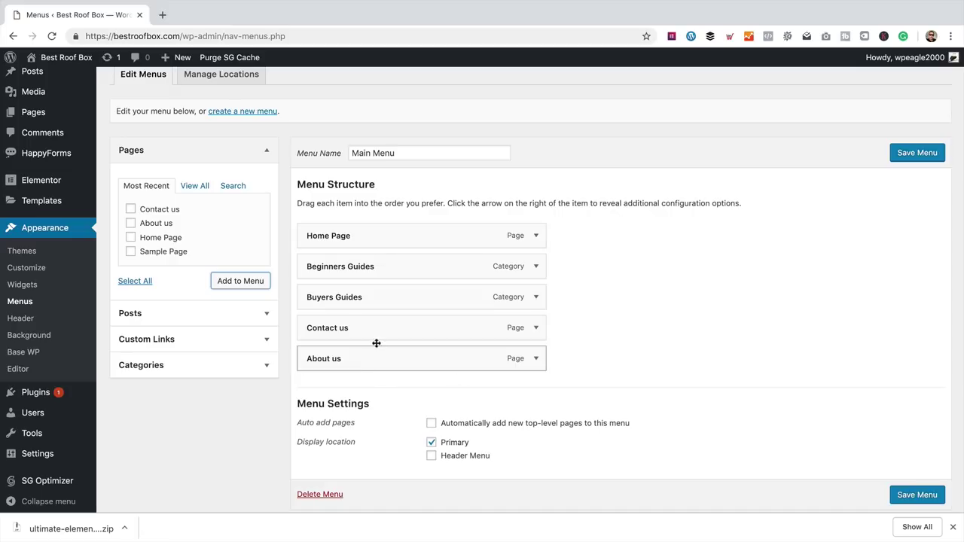
pyautogui.moveTo(375, 332); pyautogui.dragTo(378, 358)
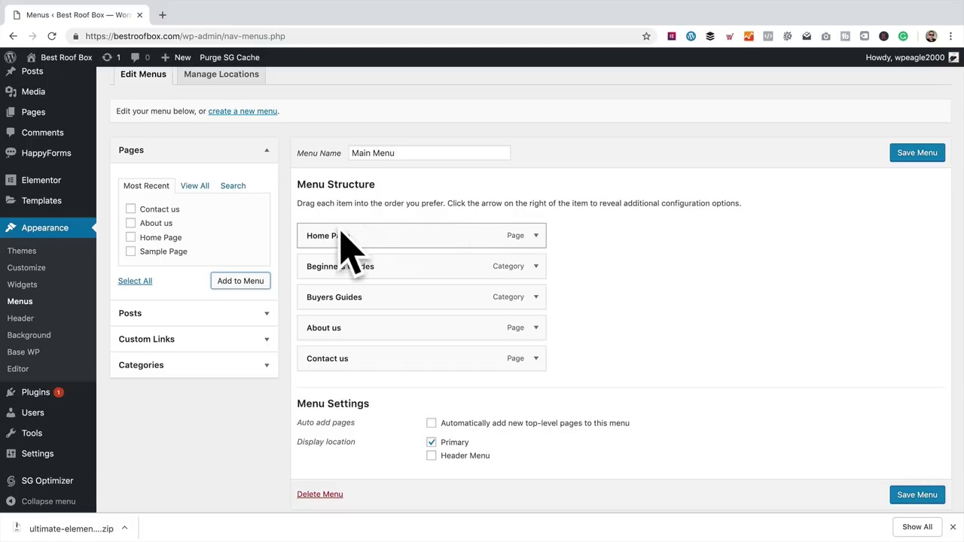
# Change the Home Page navigation label to 'Home' and save the menu
pyautogui.click(535, 238)
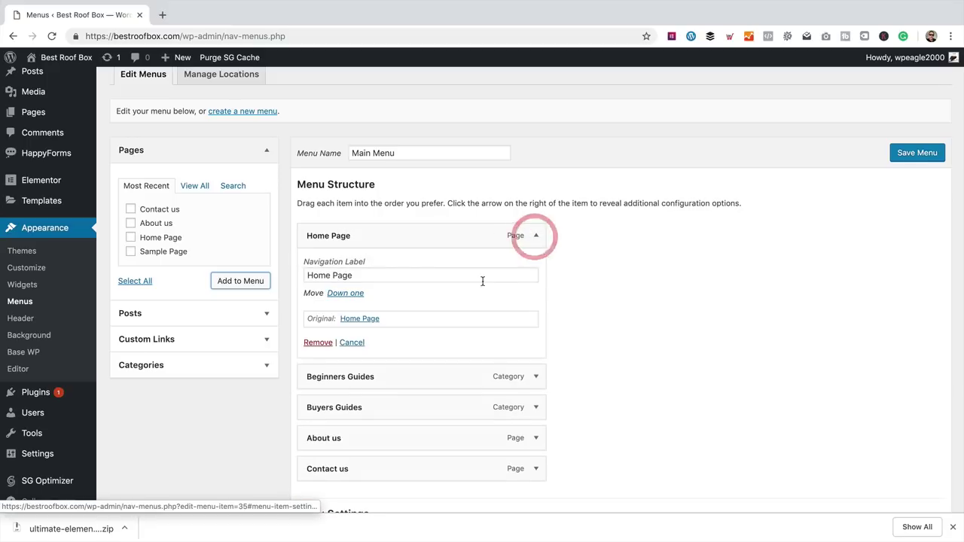
pyautogui.tripleClick(354, 274)
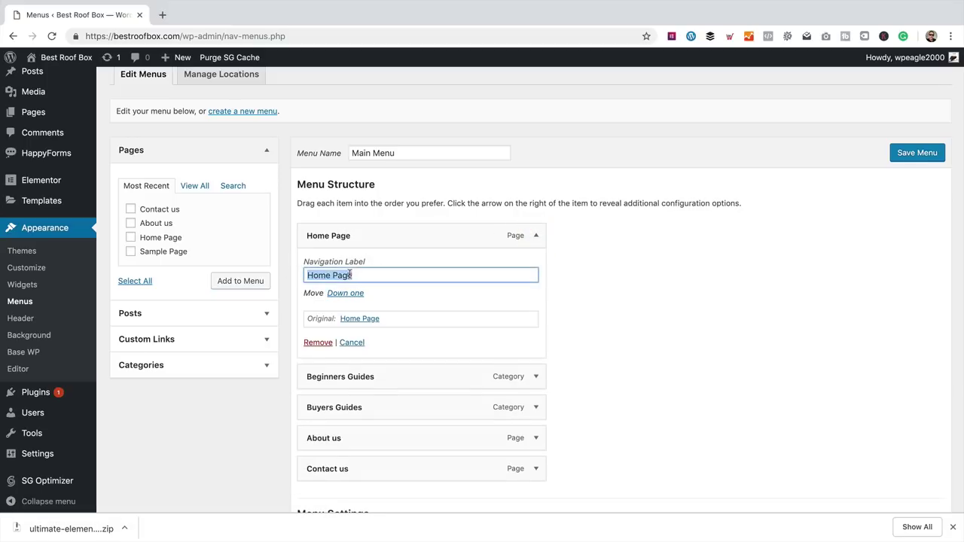
pyautogui.click(397, 275)
pyautogui.moveTo(352, 275); pyautogui.dragTo(332, 278)
pyautogui.press('BackSpace')
pyautogui.scroll(-3, 399, 260)
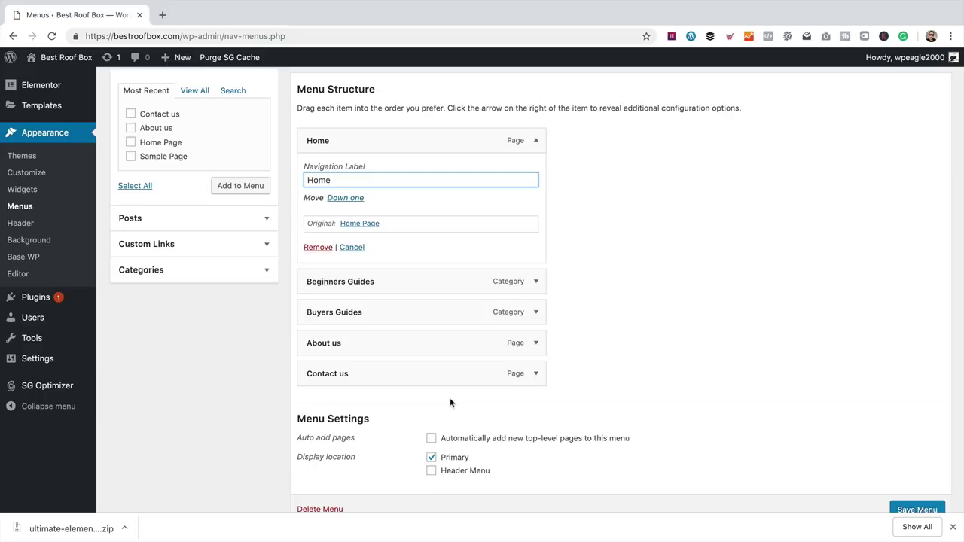
pyautogui.scroll(-1, 914, 470)
pyautogui.click(914, 483)
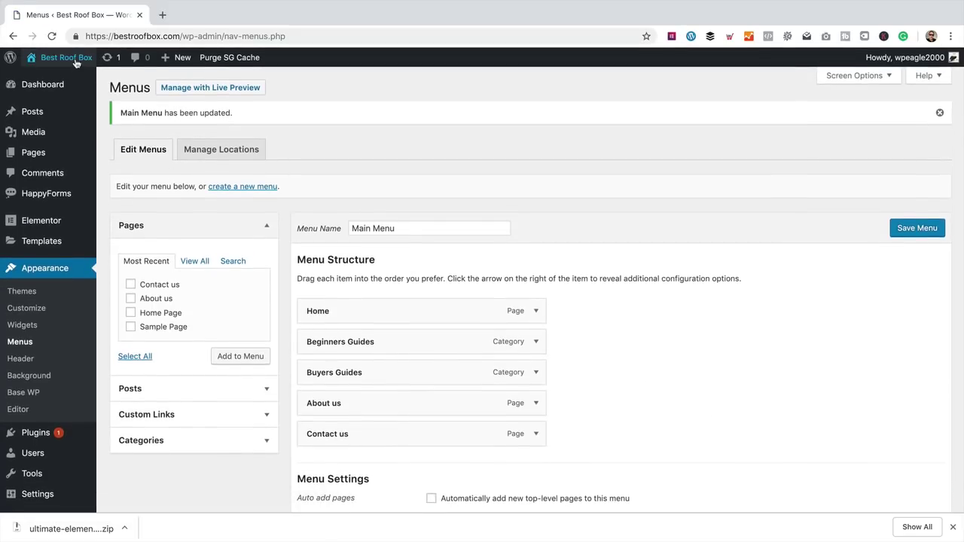
# Visit the live site and open About us, then Contact us, from its navigation menu
pyautogui.moveTo(66, 57)
pyautogui.click(71, 77)
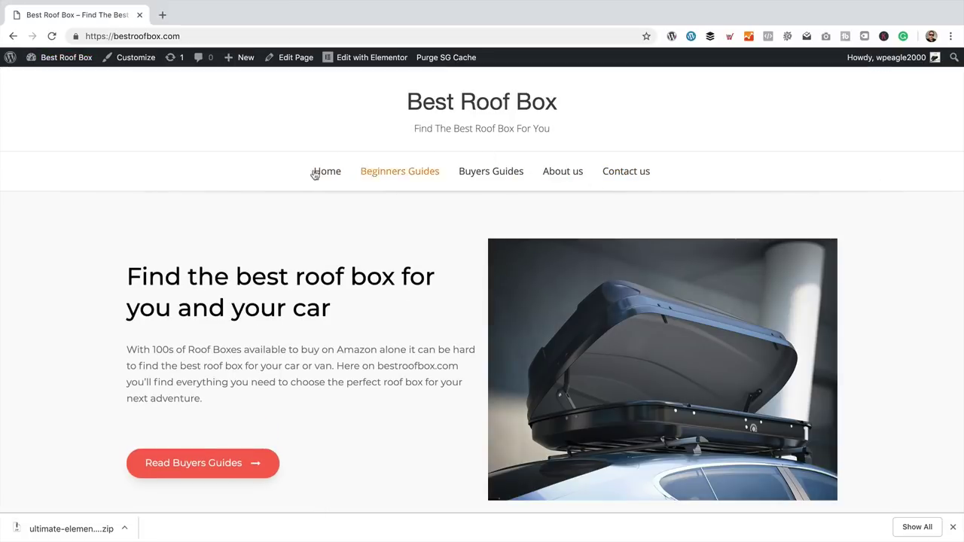
pyautogui.click(562, 177)
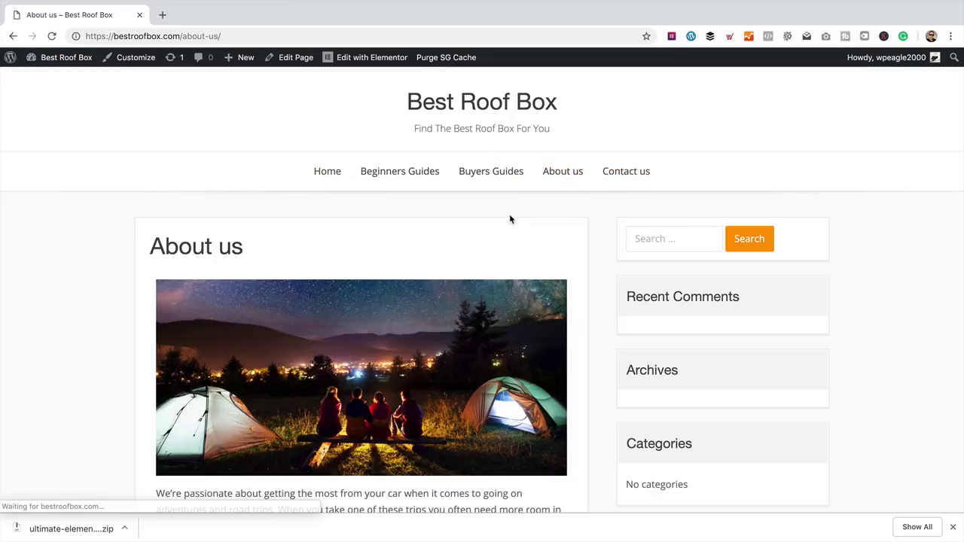
pyautogui.scroll(-2, 510, 219)
pyautogui.scroll(2, 509, 219)
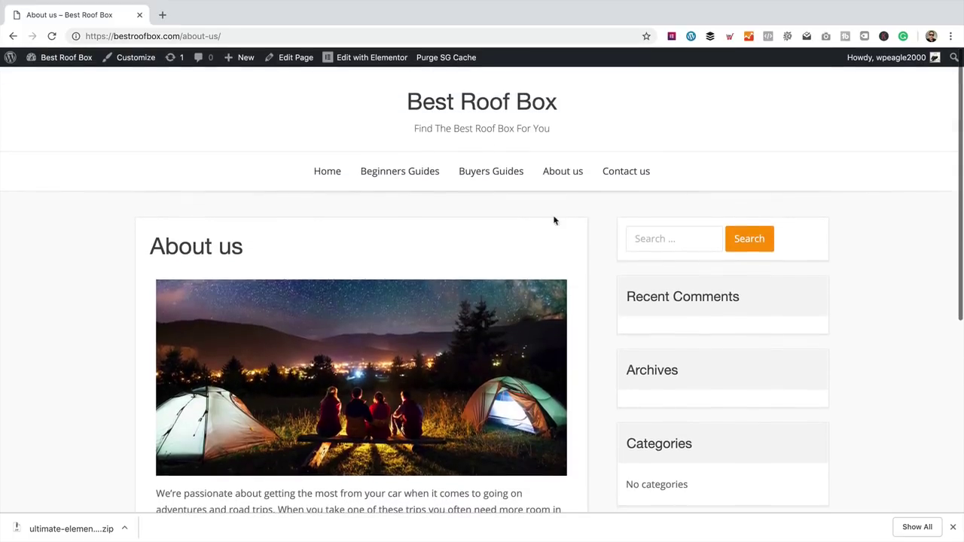
pyautogui.click(620, 172)
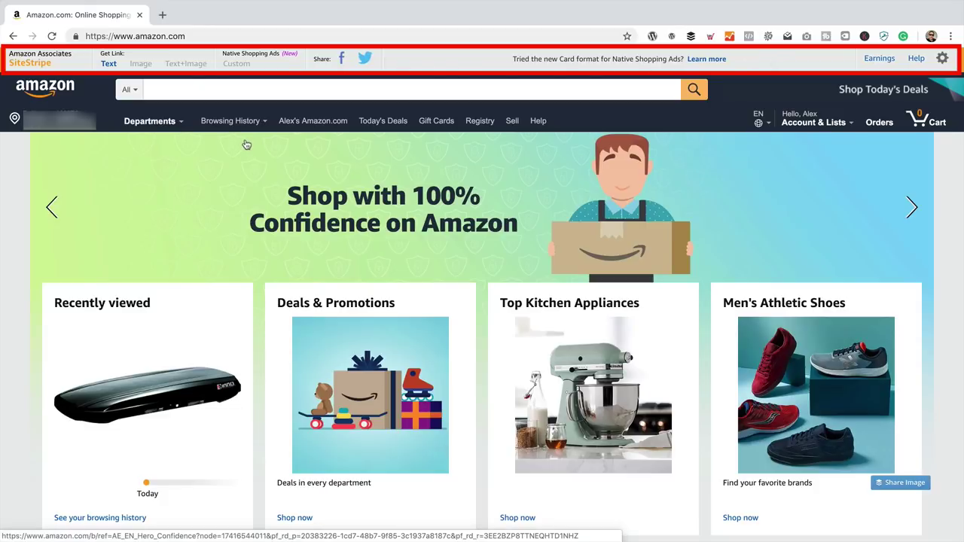
# Open the INNO Shadow Rooftop Cargo Box and generate its SiteStripe text link as the full URL
pyautogui.scroll(-1, 292, 130)
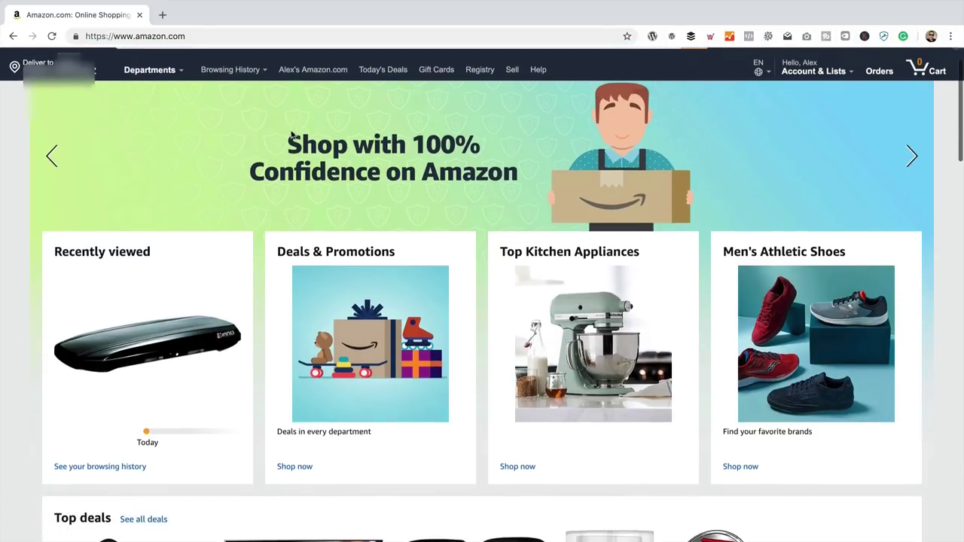
pyautogui.click(183, 324)
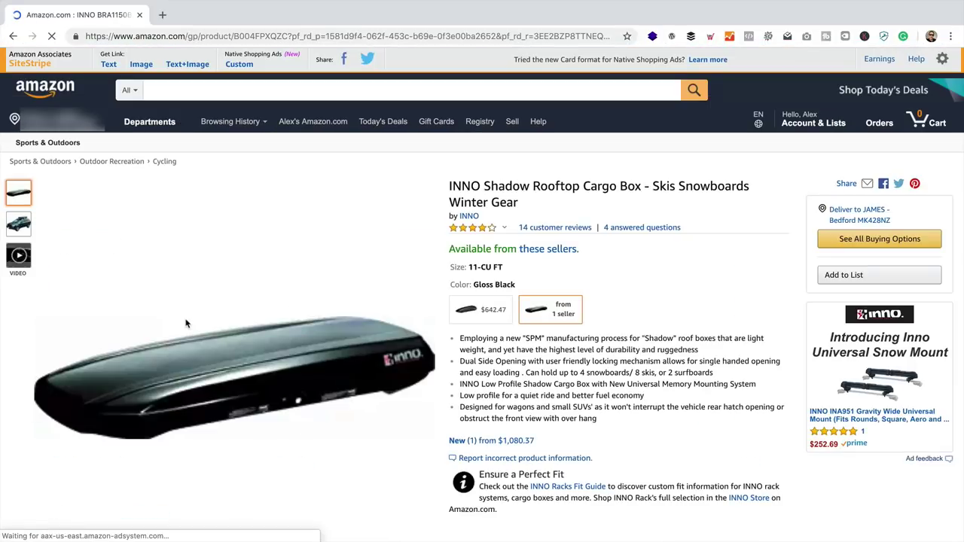
pyautogui.click(108, 63)
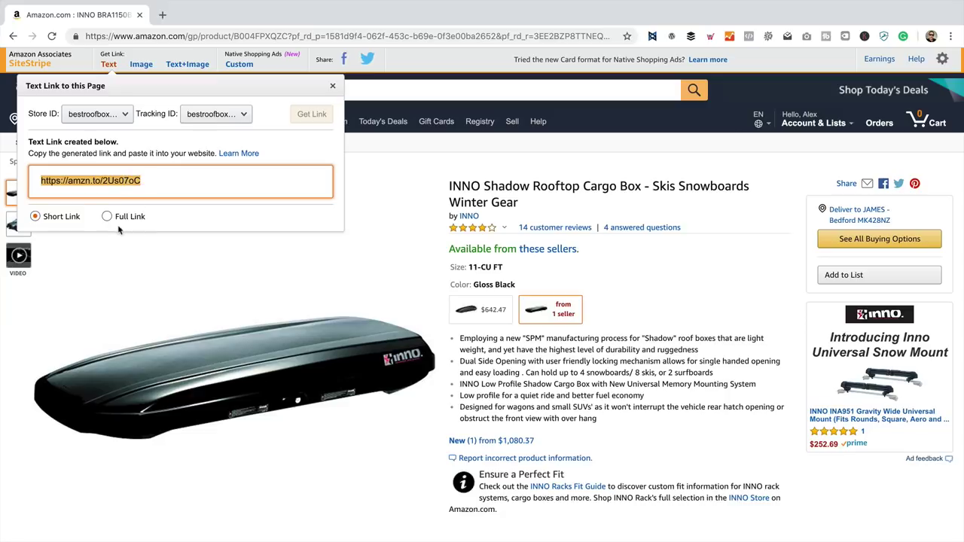
pyautogui.click(107, 216)
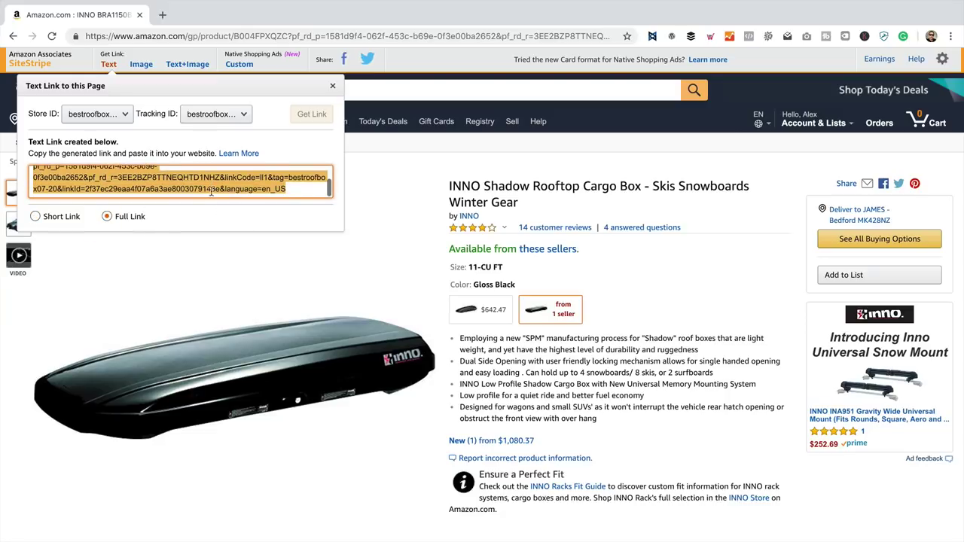
pyautogui.click(61, 218)
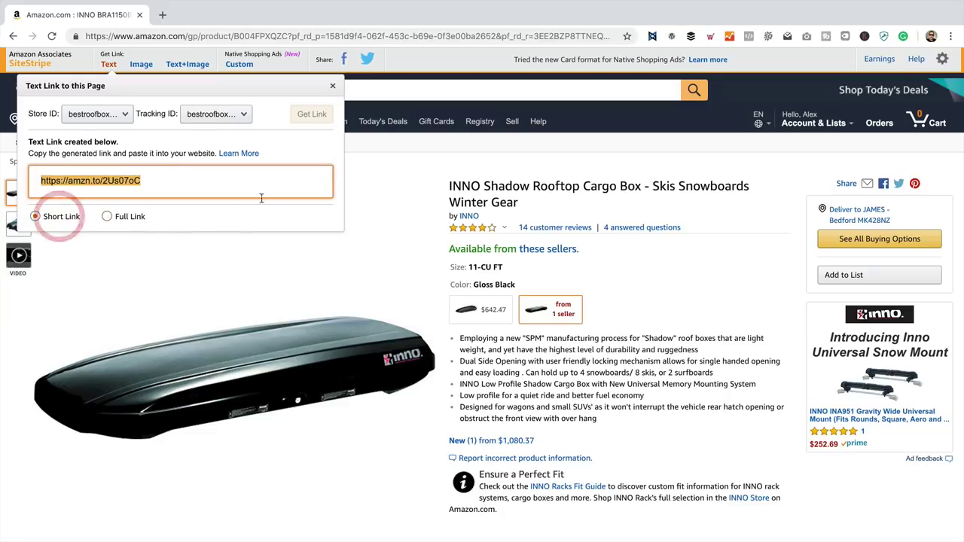
pyautogui.click(130, 217)
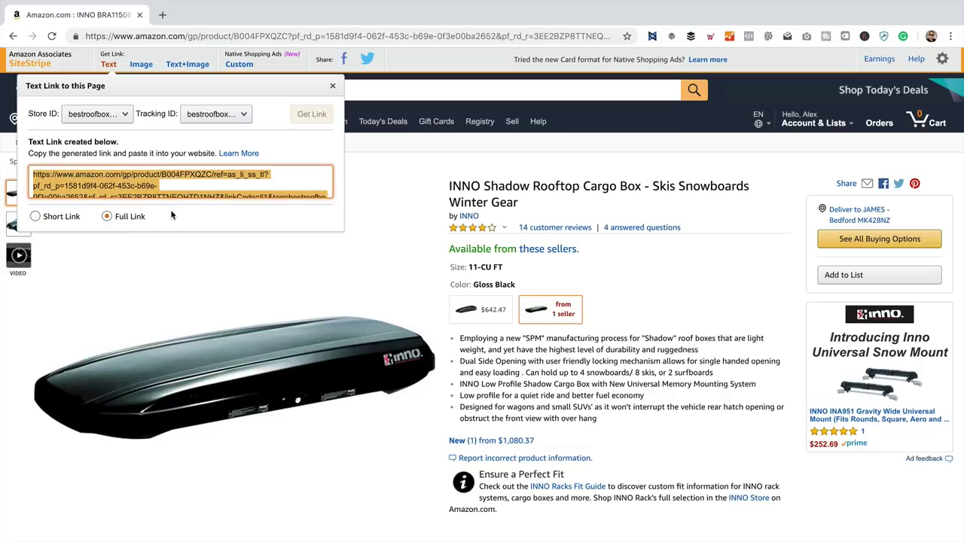
# Preview SiteStripe's large image link HTML and Text+Image option for the roof box, then close the generator
pyautogui.click(142, 63)
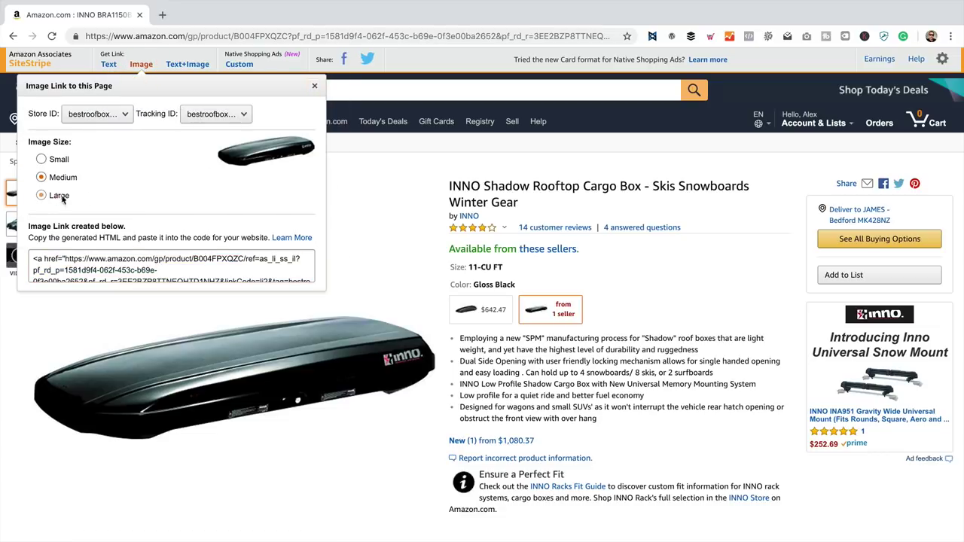
pyautogui.click(41, 195)
pyautogui.scroll(-2, 126, 191)
pyautogui.scroll(2, 127, 191)
pyautogui.click(114, 198)
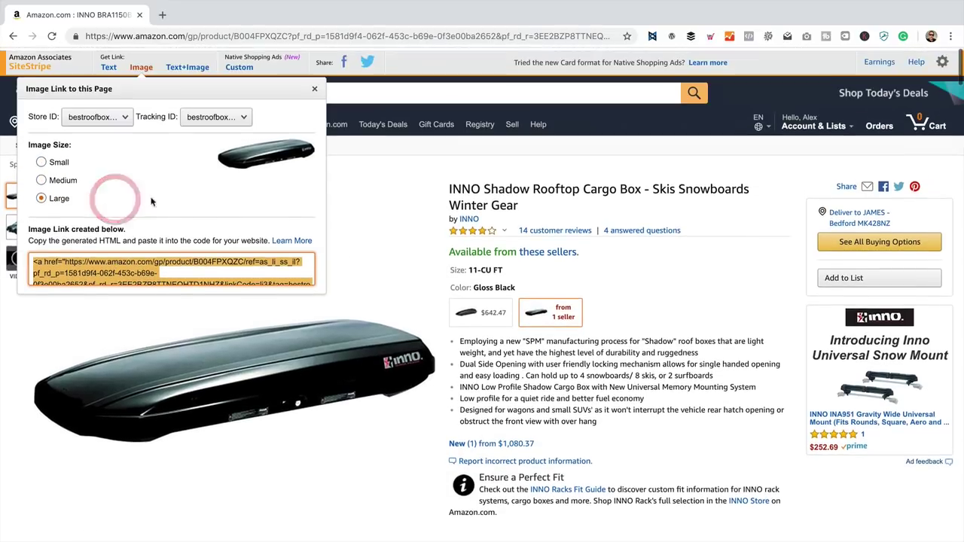
pyautogui.click(131, 259)
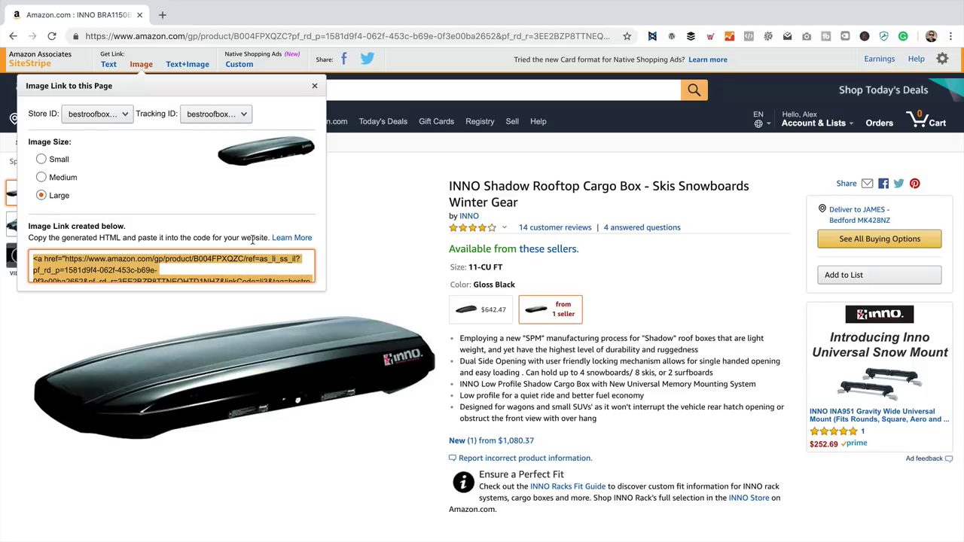
pyautogui.click(189, 64)
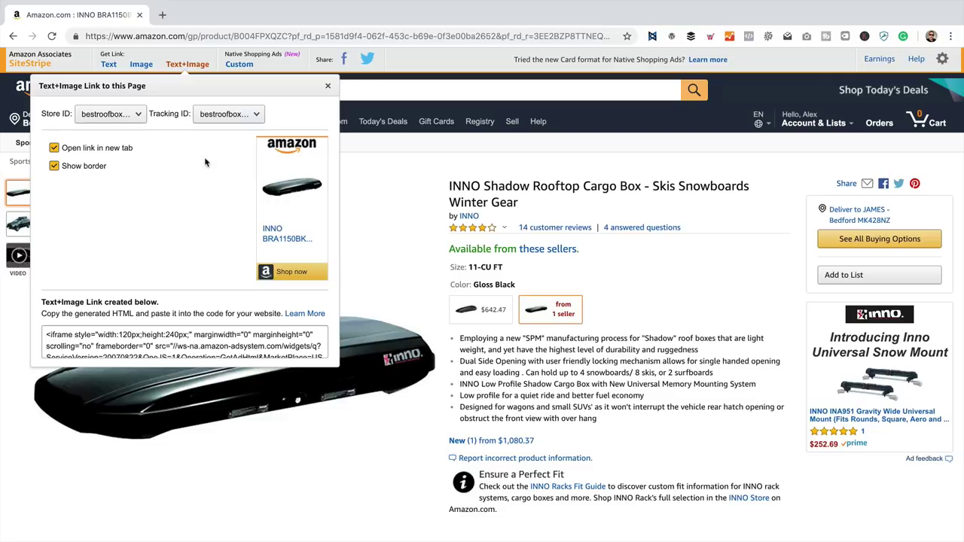
pyautogui.click(141, 65)
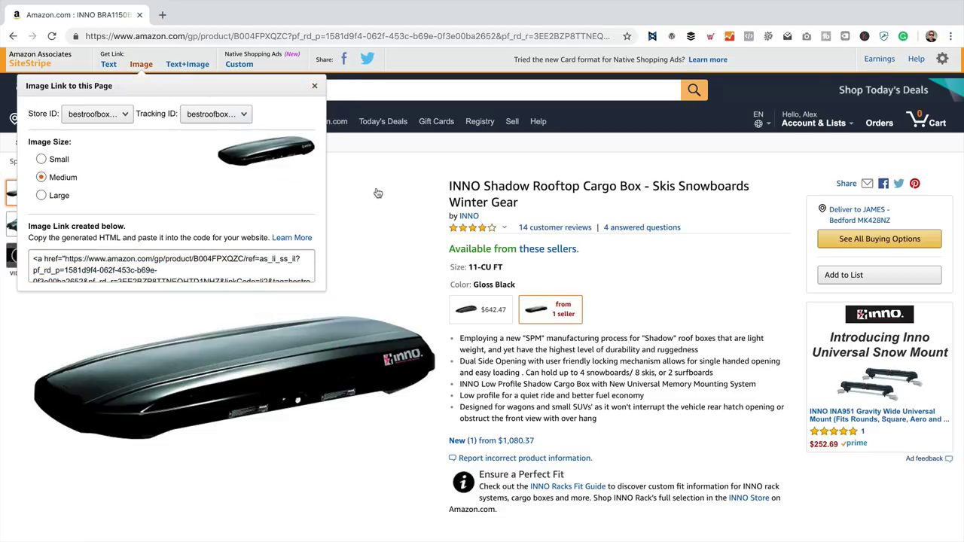
pyautogui.click(491, 169)
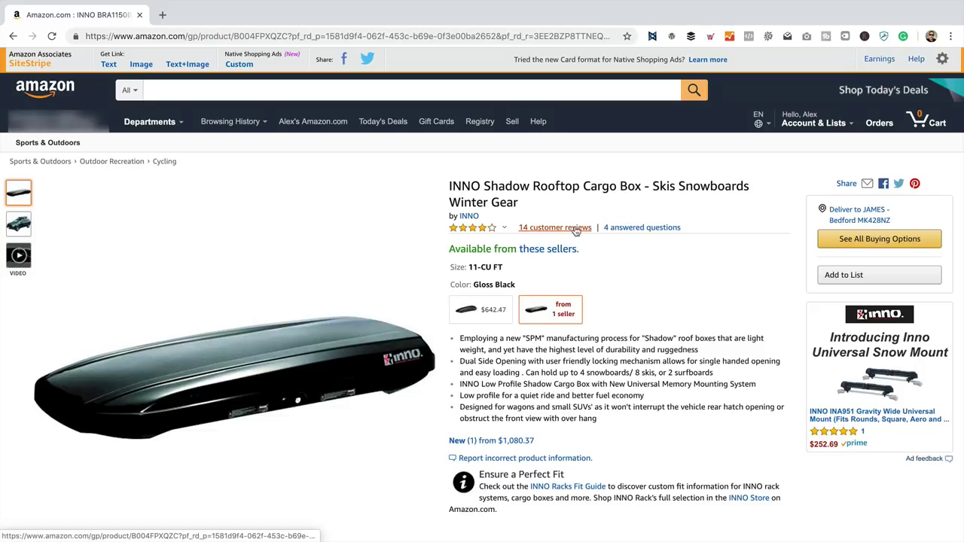
# Go from the footer's Become an Affiliate link to Join Now for Free on Amazon Associates
pyautogui.scroll(-10, 595, 203)
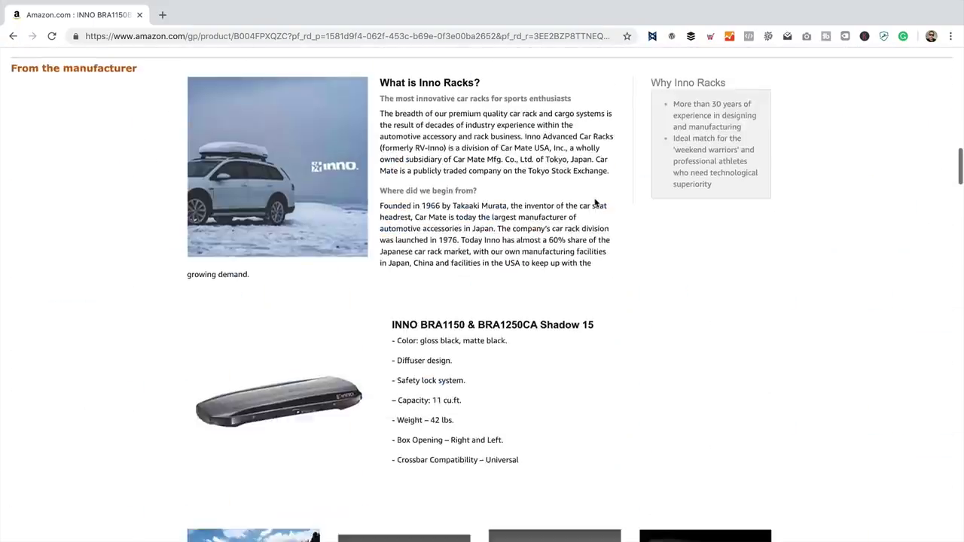
pyautogui.scroll(-20, 595, 202)
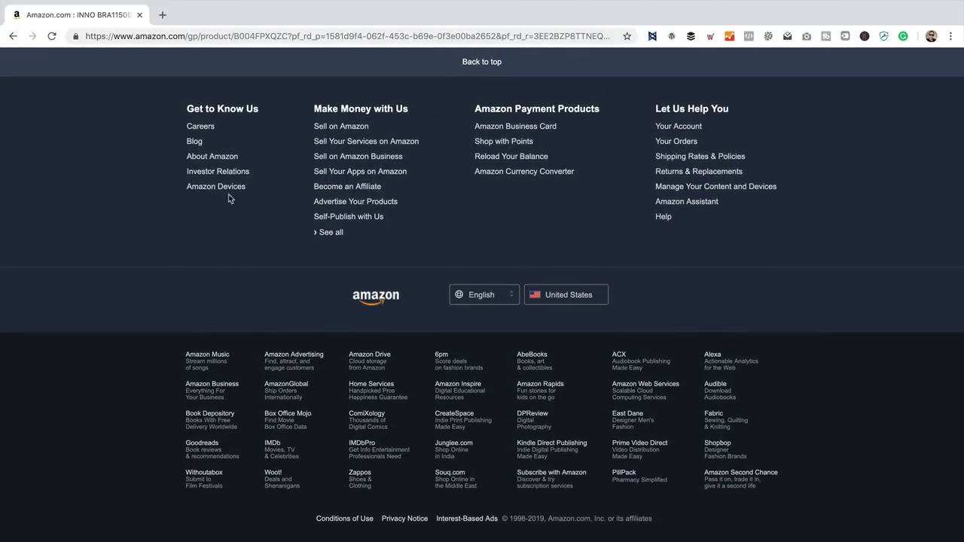
pyautogui.click(357, 190)
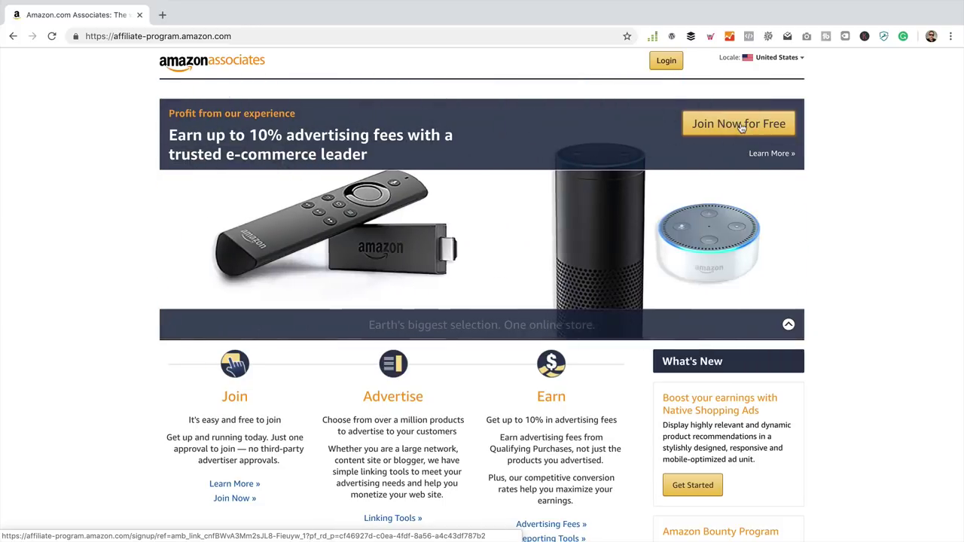
pyautogui.click(741, 128)
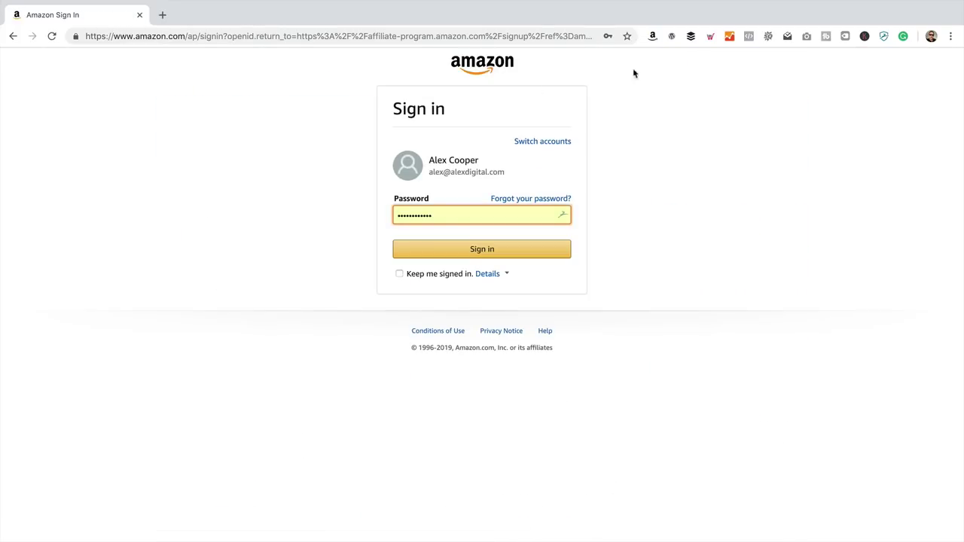
# Sign in to Amazon with the autofilled password to continue the Associates signup
pyautogui.click(521, 253)
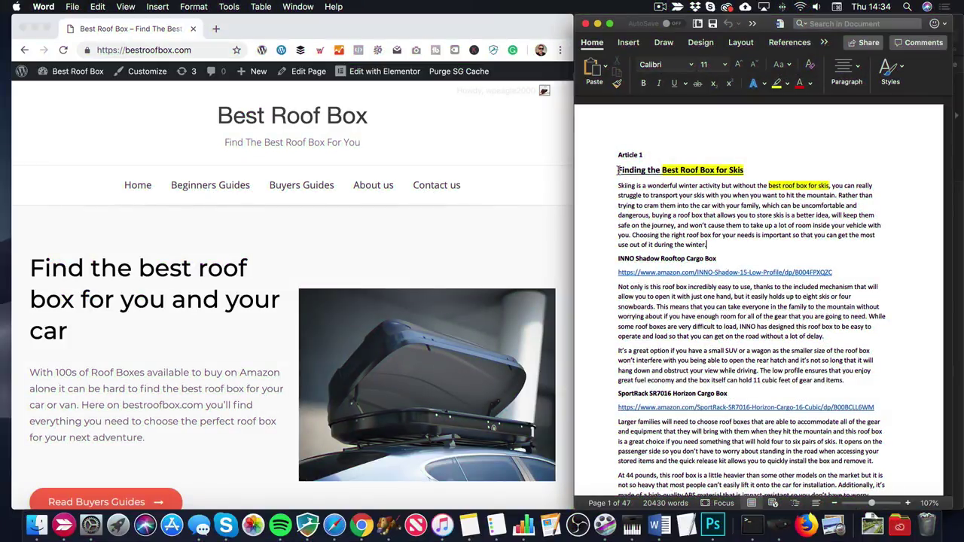
# Look over the Article 1 roof box draft in Word, then open a new Chrome tab
pyautogui.moveTo(617, 170); pyautogui.dragTo(697, 367)
pyautogui.click(697, 367)
pyautogui.click(825, 306)
pyautogui.click(216, 30)
# Load textun.com, maximize the browser and open the Article Writing services page
pyautogui.write('text')
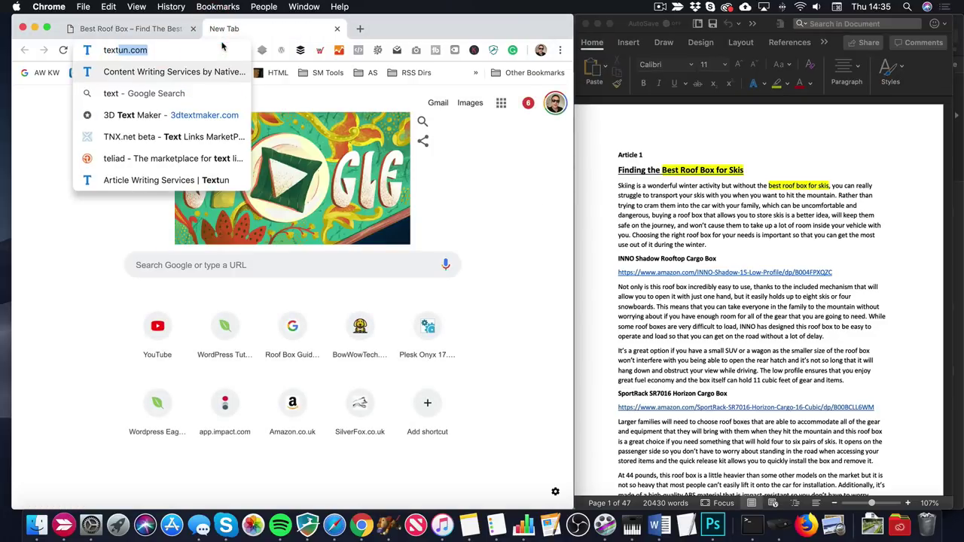
pyautogui.press('Return')
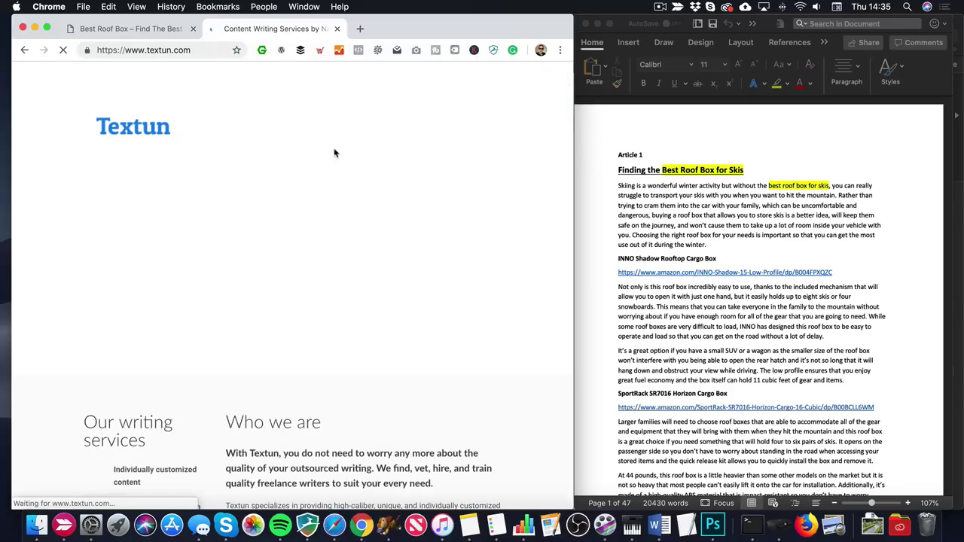
pyautogui.hotkey('ctrl', 'alt', 'Return')
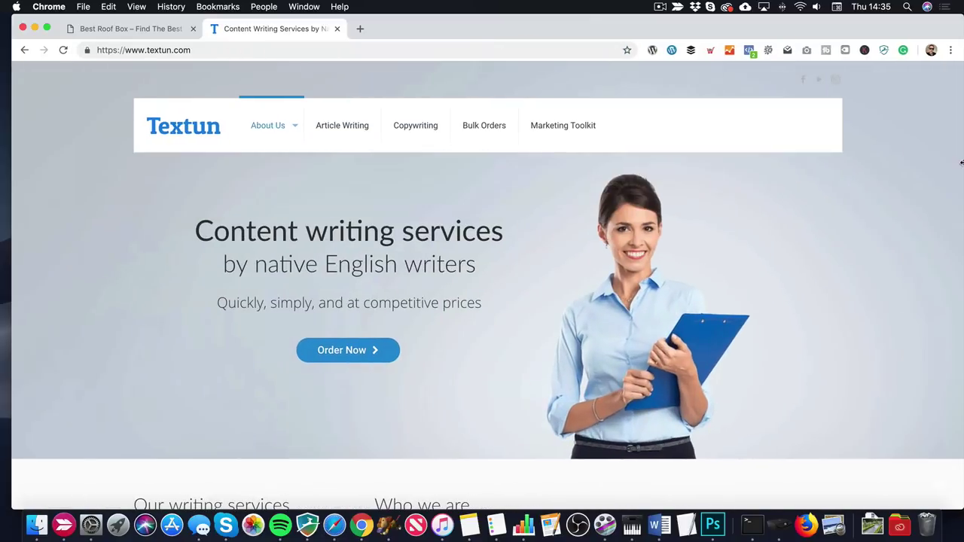
pyautogui.scroll(-10, 437, 135)
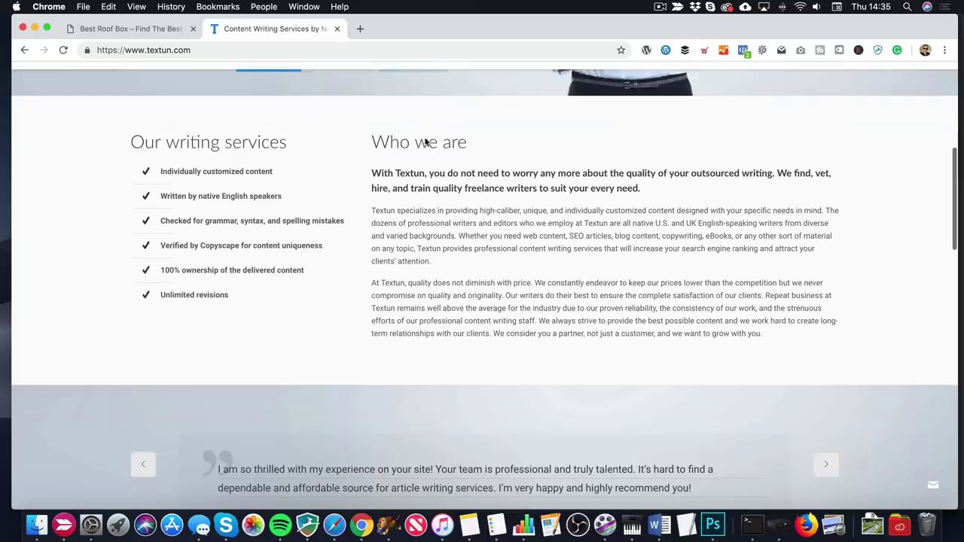
pyautogui.scroll(-15, 426, 138)
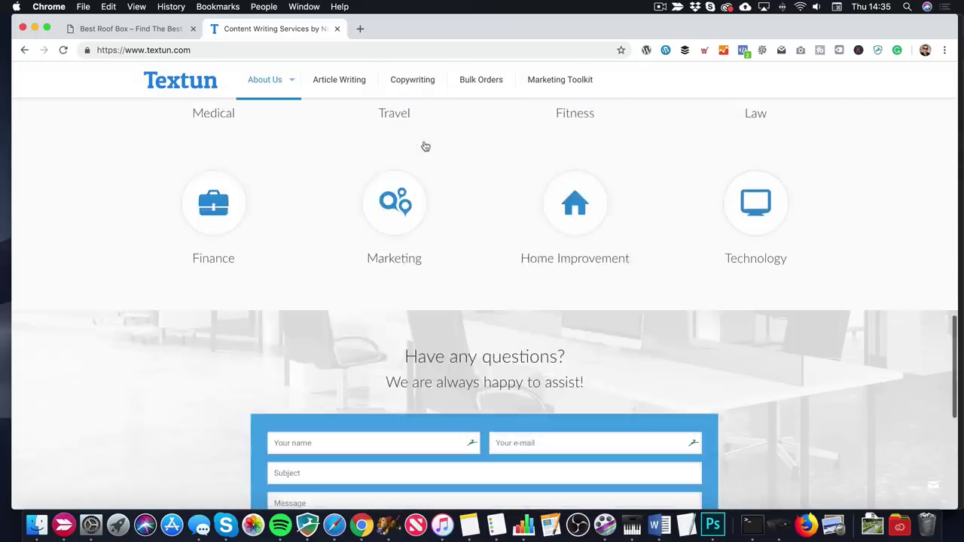
pyautogui.scroll(5, 425, 141)
pyautogui.scroll(15, 427, 143)
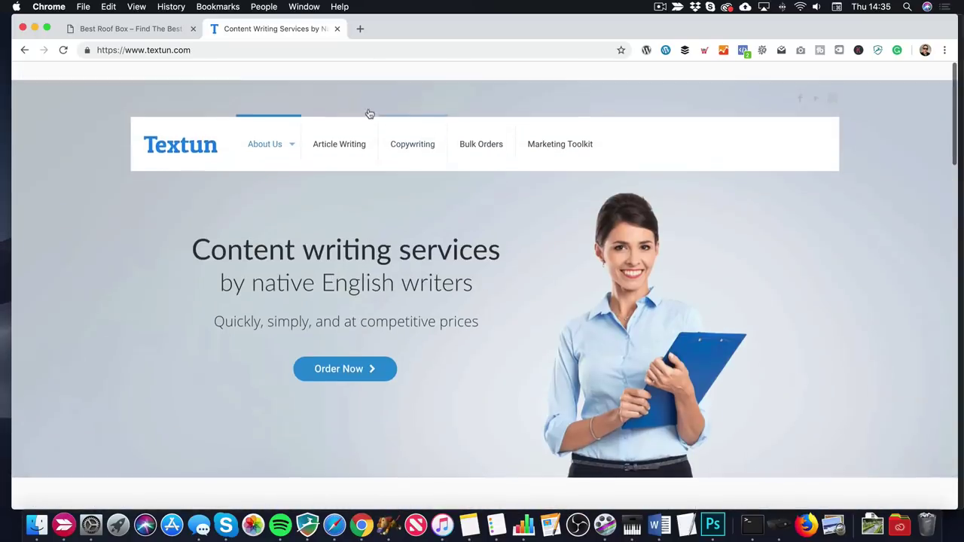
pyautogui.click(339, 129)
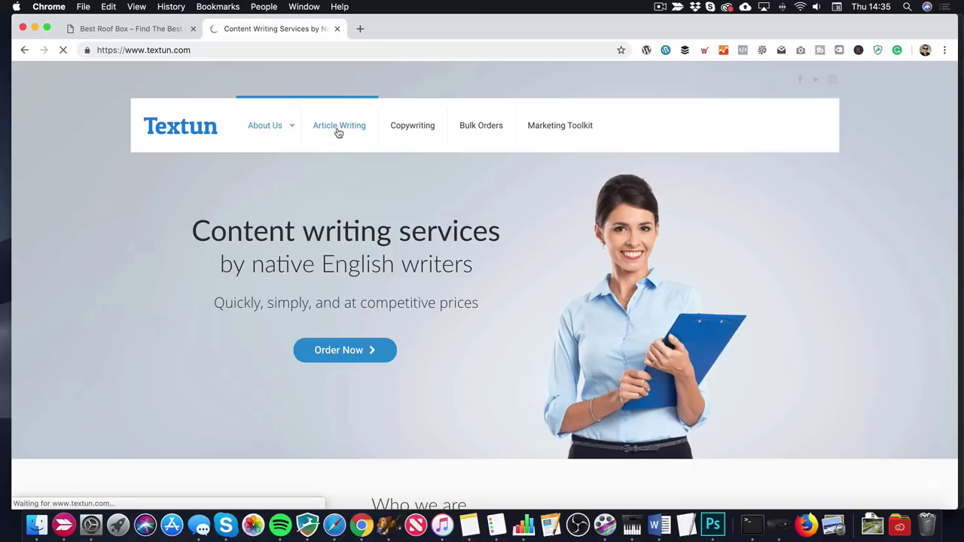
pyautogui.scroll(-10, 444, 211)
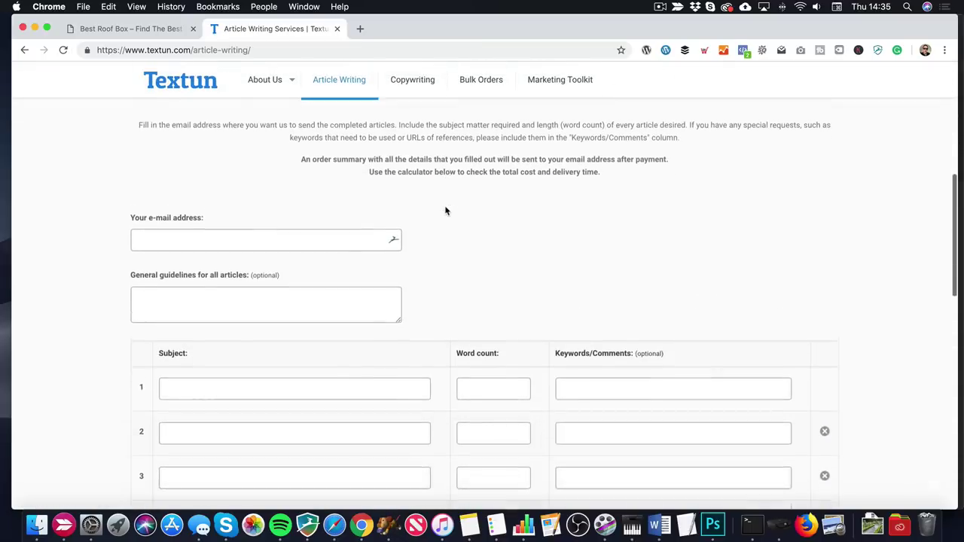
# Set the first article to 1000 words at Premium Quality, bringing the price to $27.00
pyautogui.click(489, 269)
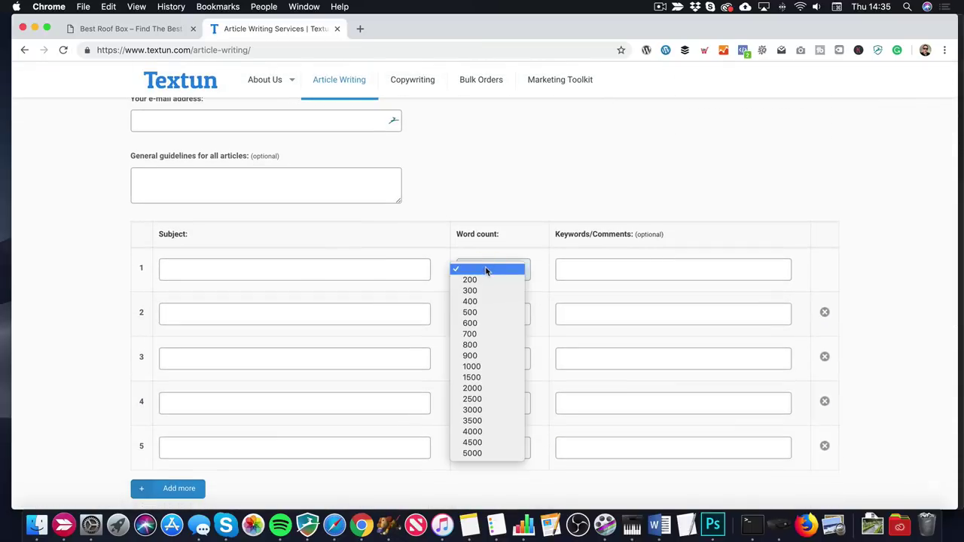
pyautogui.click(482, 366)
pyautogui.scroll(-8, 471, 224)
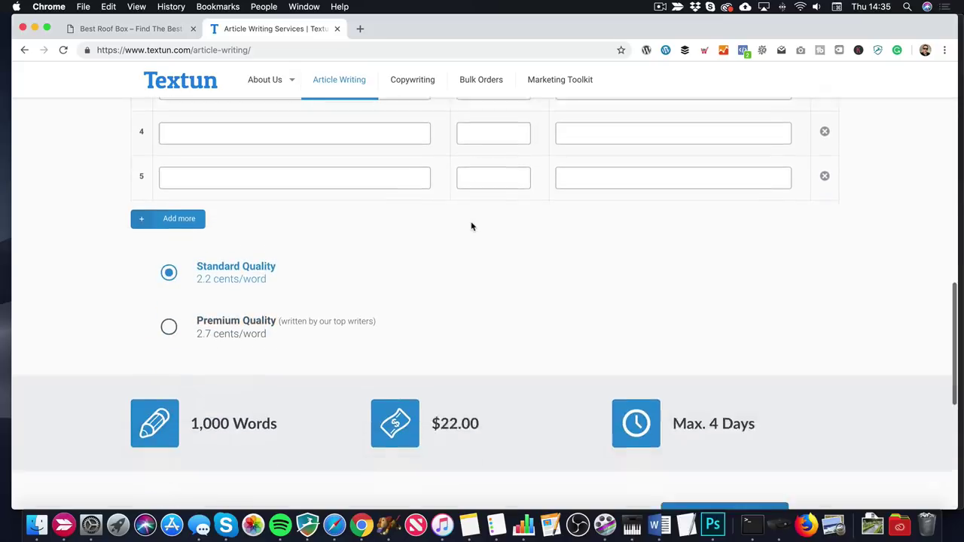
pyautogui.scroll(2, 471, 227)
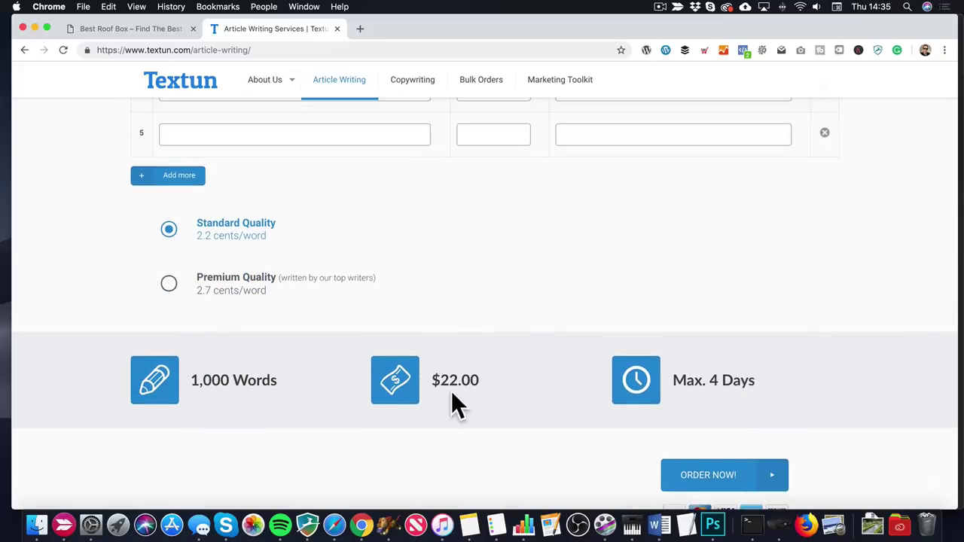
pyautogui.scroll(8, 527, 386)
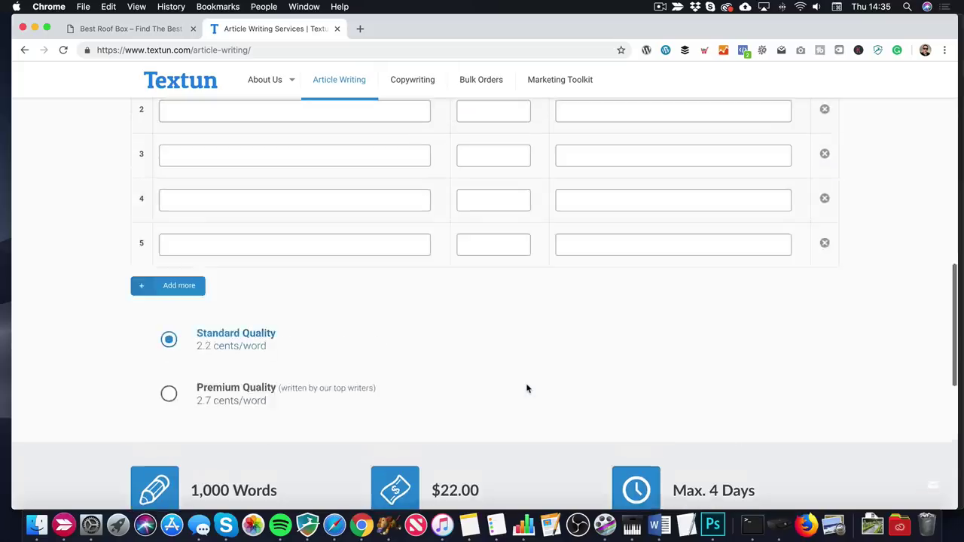
pyautogui.moveTo(236, 426); pyautogui.dragTo(195, 413)
pyautogui.click(200, 411)
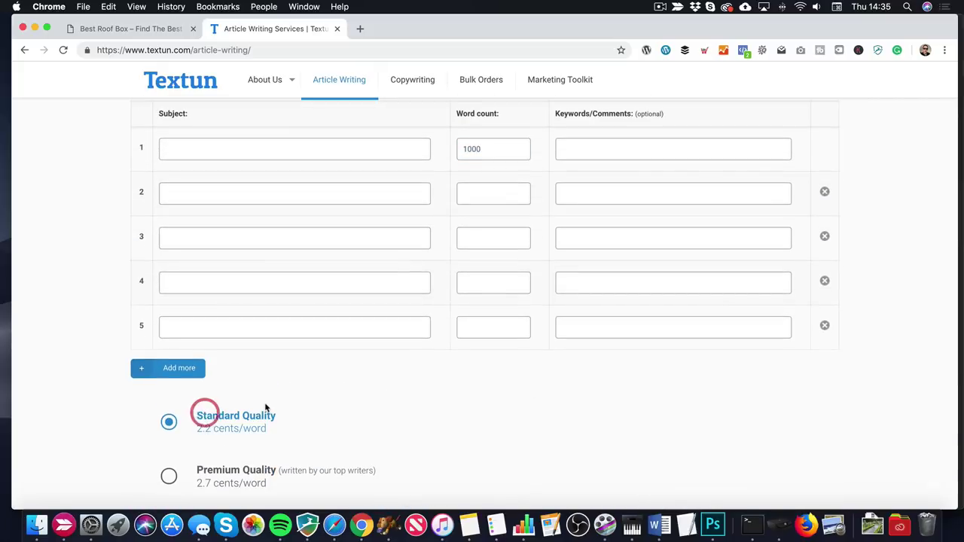
pyautogui.scroll(-3, 265, 407)
pyautogui.moveTo(305, 395); pyautogui.dragTo(168, 379)
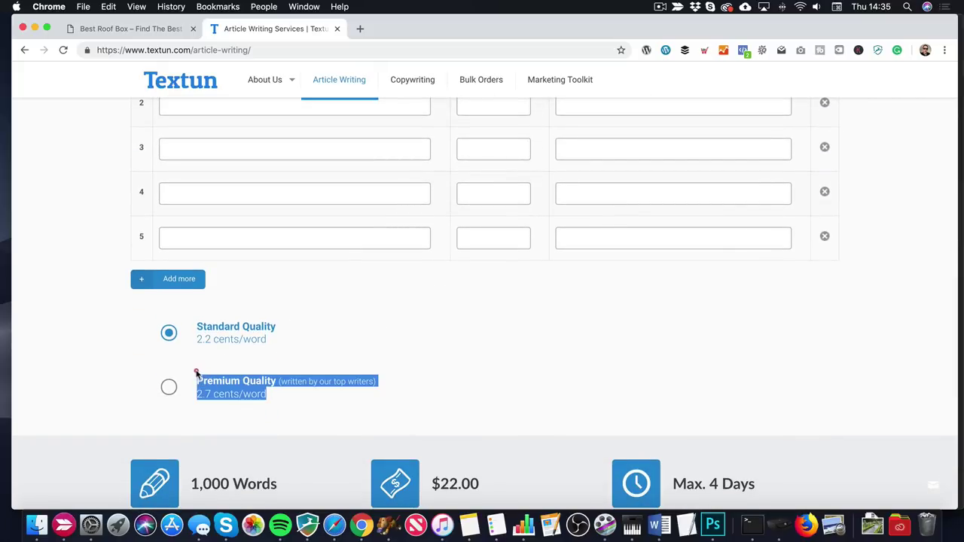
pyautogui.click(163, 395)
pyautogui.scroll(3, 359, 378)
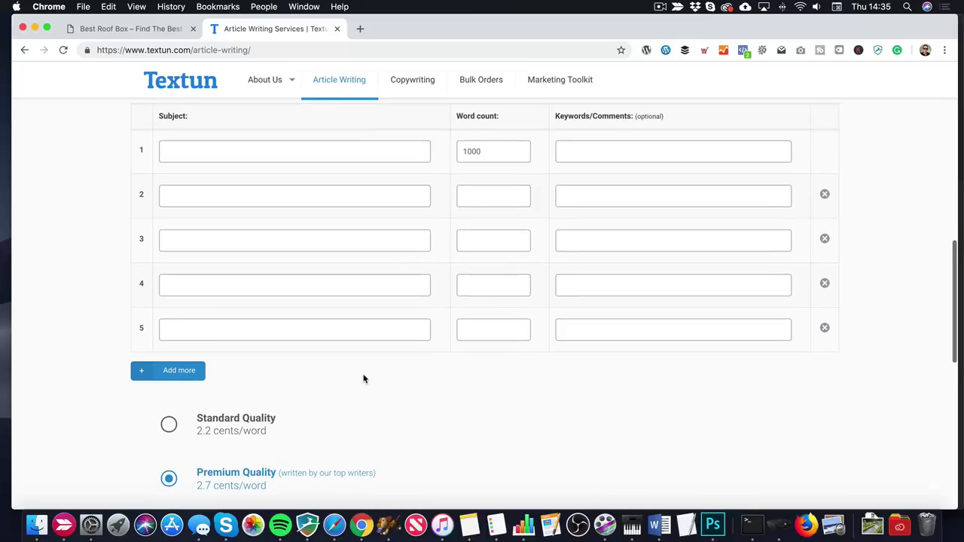
pyautogui.scroll(15, 363, 378)
pyautogui.scroll(-15, 363, 376)
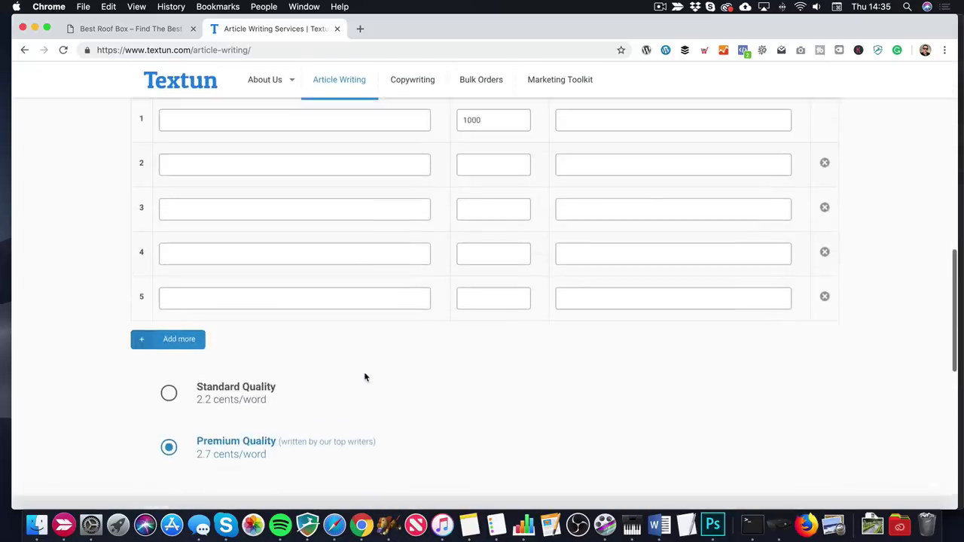
pyautogui.scroll(15, 365, 376)
pyautogui.scroll(-1, 365, 377)
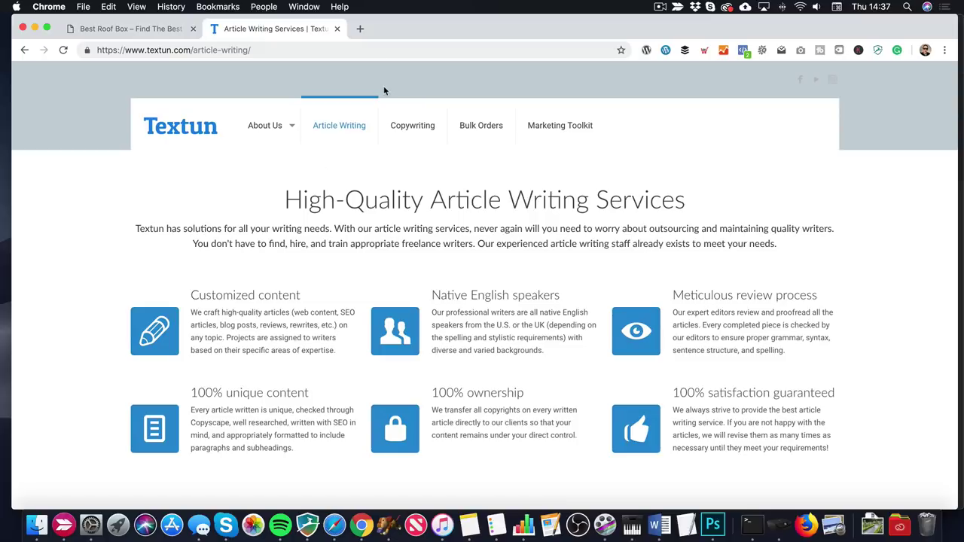
# Google 'best roof box' in a new tab and review results alongside related keyword volumes
pyautogui.click(359, 29)
pyautogui.click(484, 262)
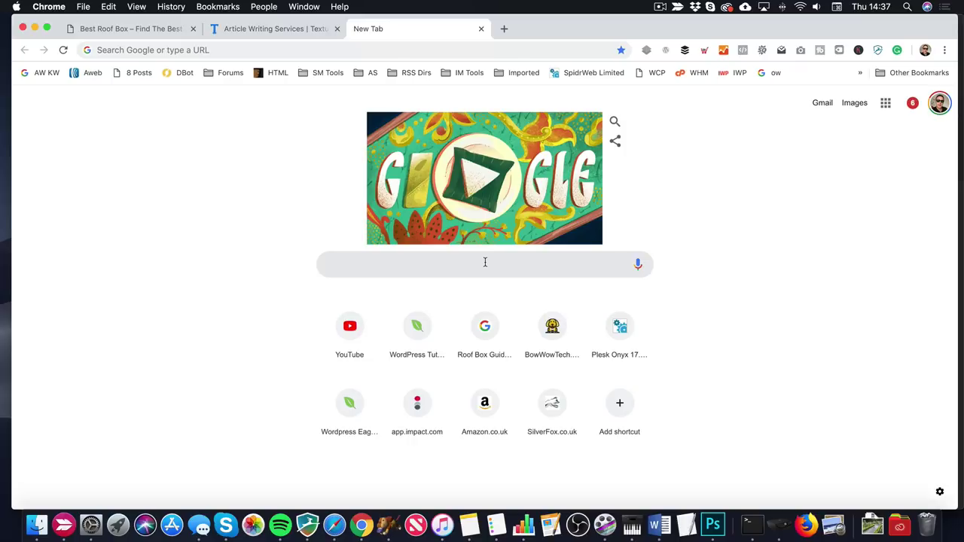
pyautogui.write('best roof box')
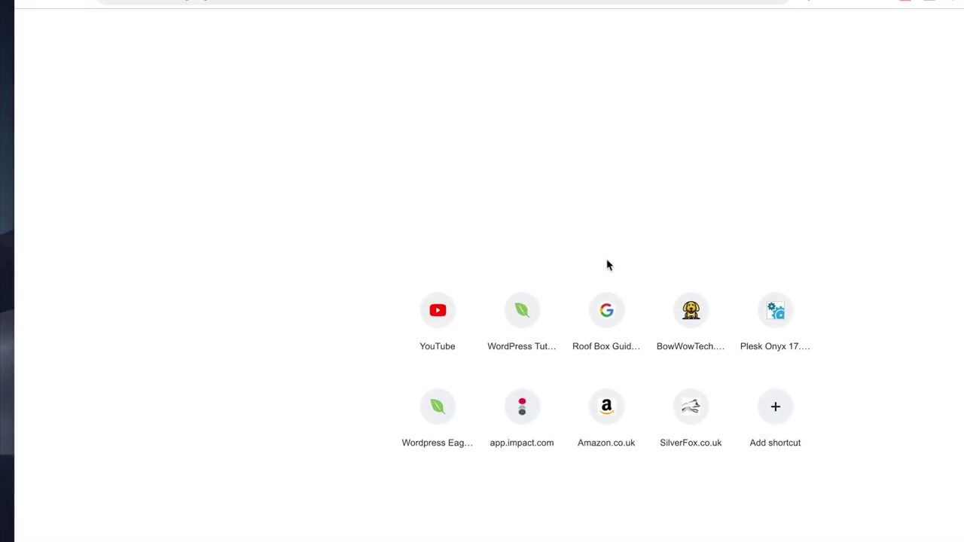
pyautogui.press('Return')
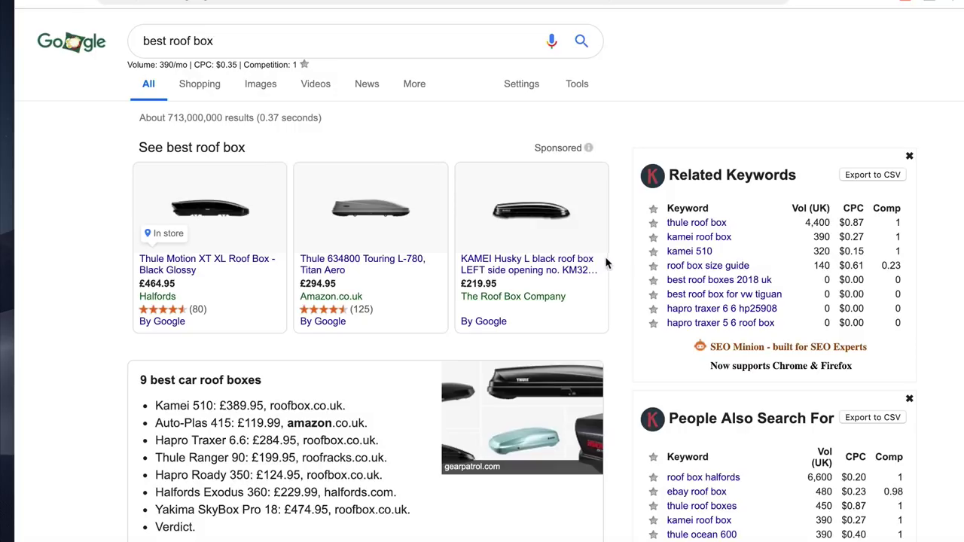
pyautogui.click(248, 43)
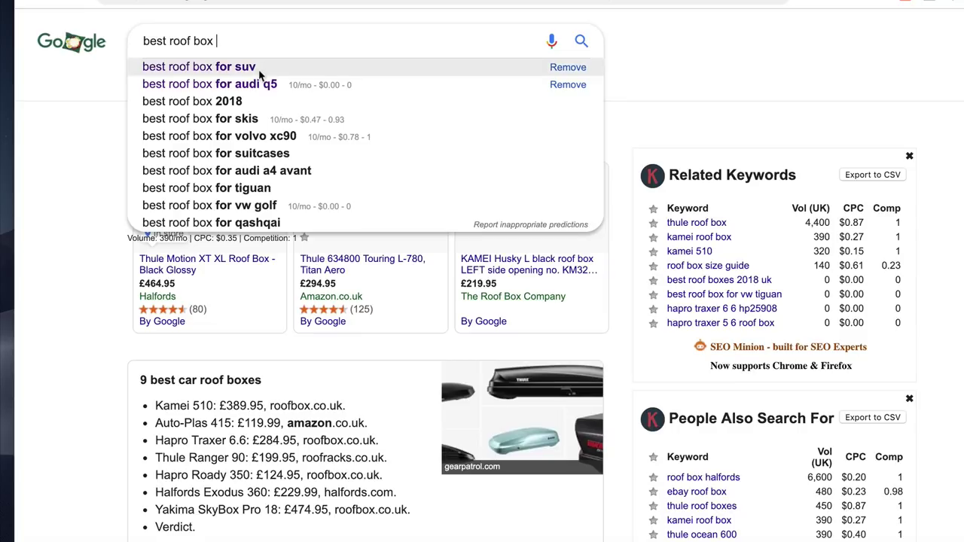
pyautogui.scroll(-1, 196, 184)
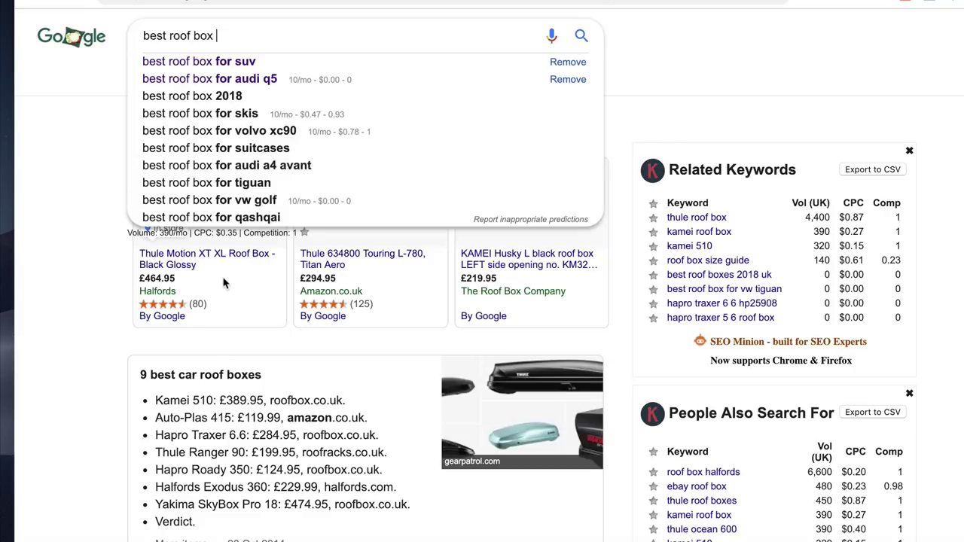
# Search 'best roof box for skis' and scan the ski roof rack results
pyautogui.click(280, 112)
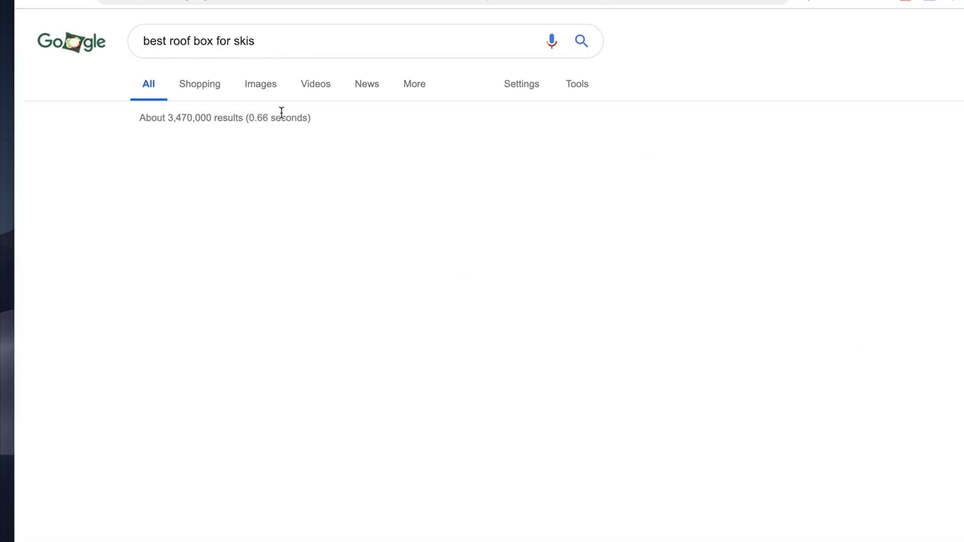
pyautogui.scroll(-1, 334, 121)
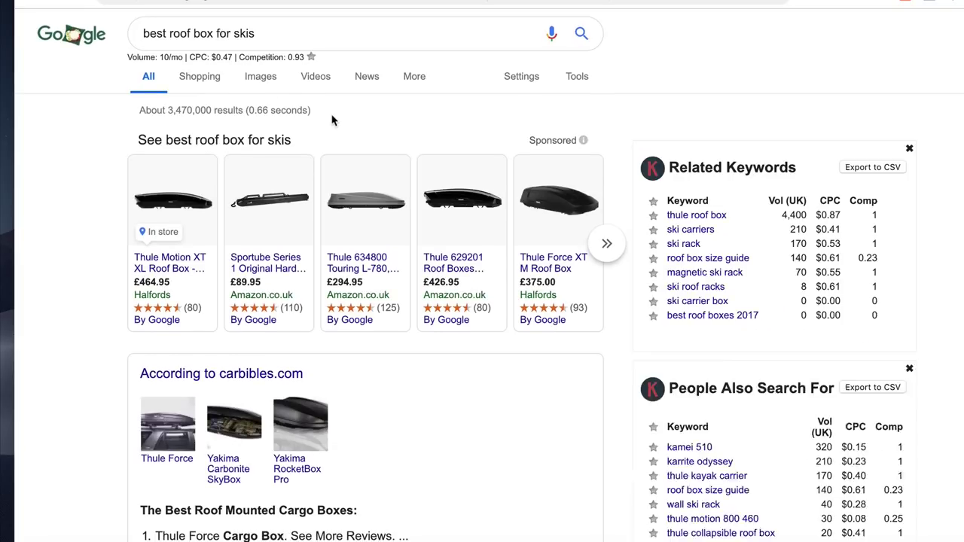
pyautogui.scroll(-5, 332, 120)
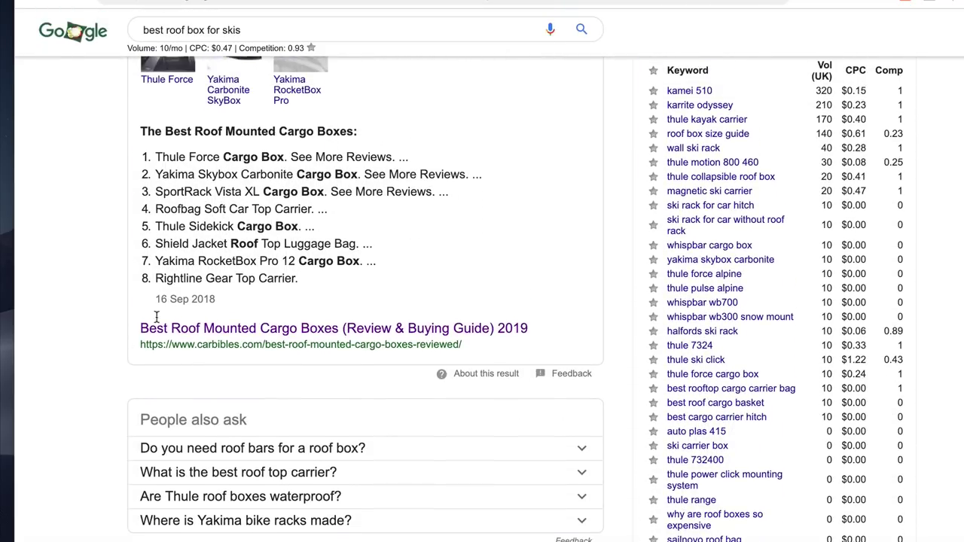
pyautogui.scroll(1, 160, 373)
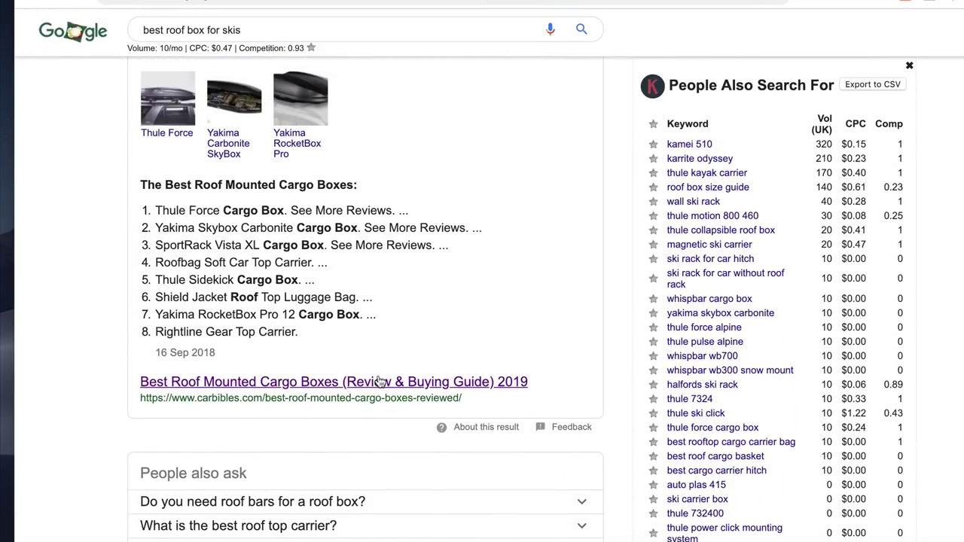
pyautogui.scroll(1, 256, 412)
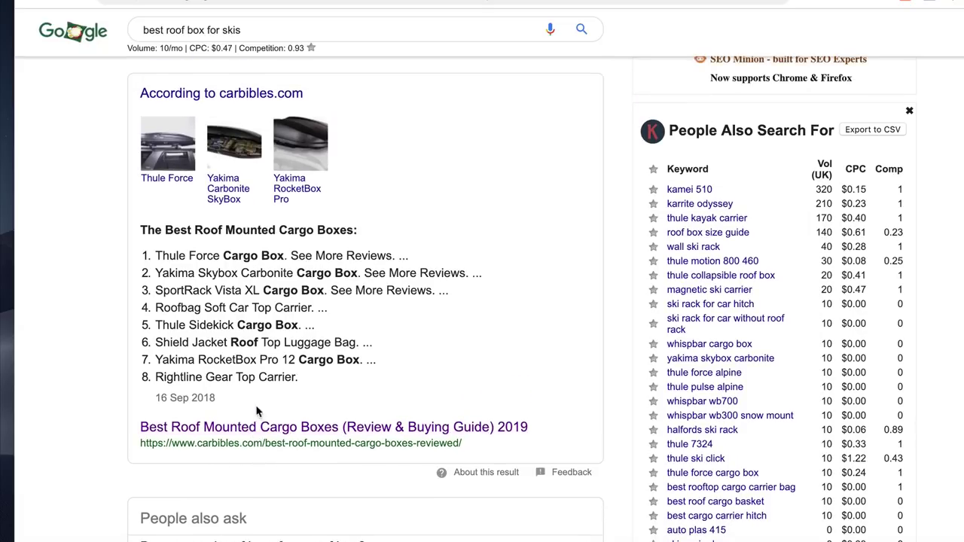
pyautogui.moveTo(139, 427); pyautogui.dragTo(562, 430)
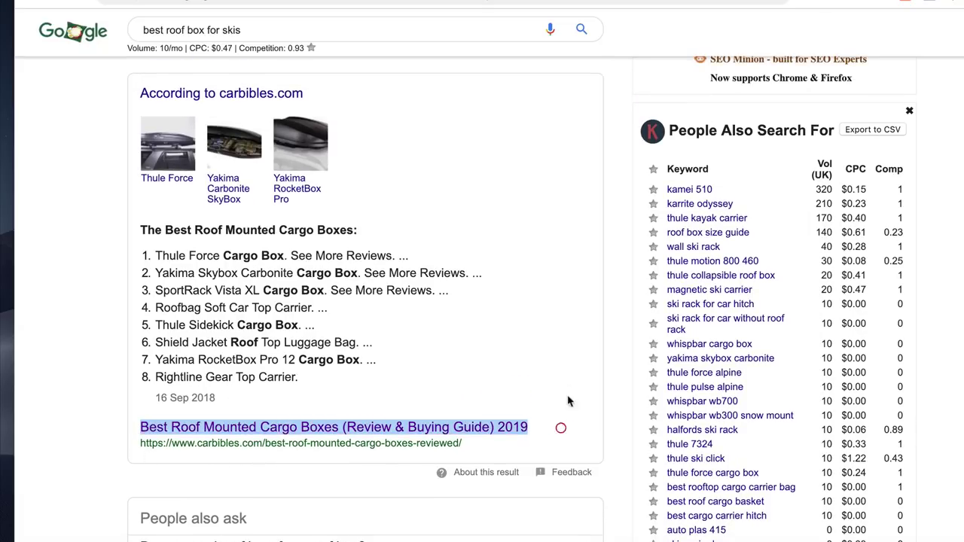
pyautogui.click(371, 340)
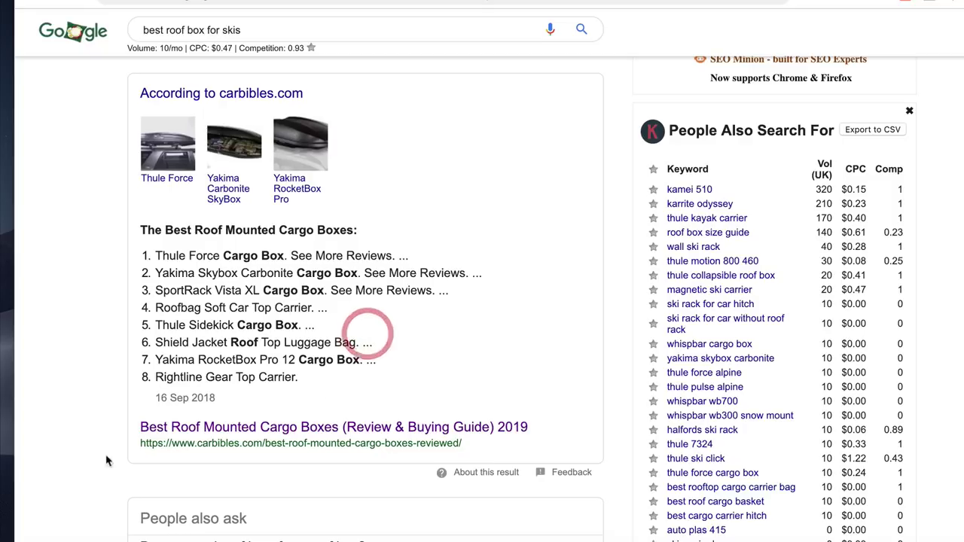
pyautogui.scroll(-4, 411, 292)
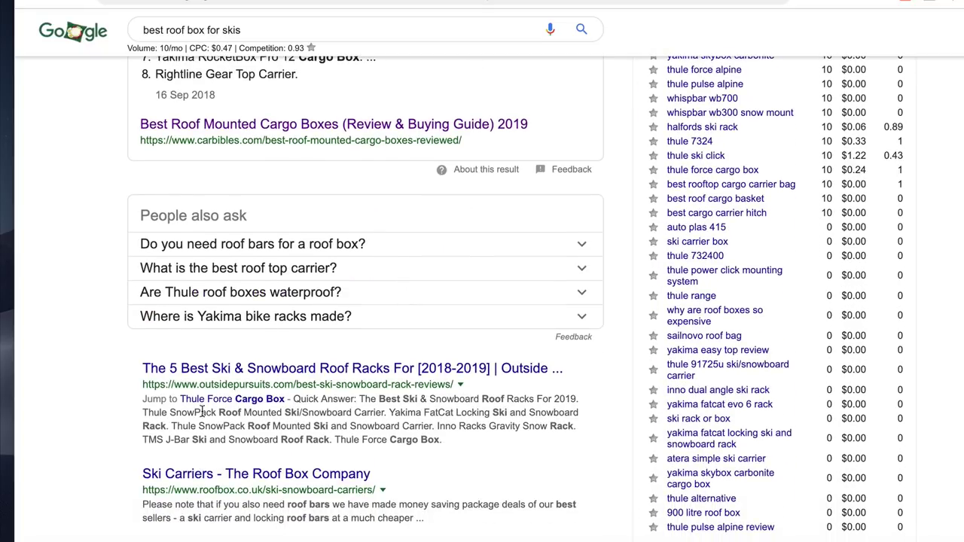
pyautogui.moveTo(139, 368); pyautogui.dragTo(608, 372)
pyautogui.click(519, 408)
pyautogui.scroll(-2, 519, 412)
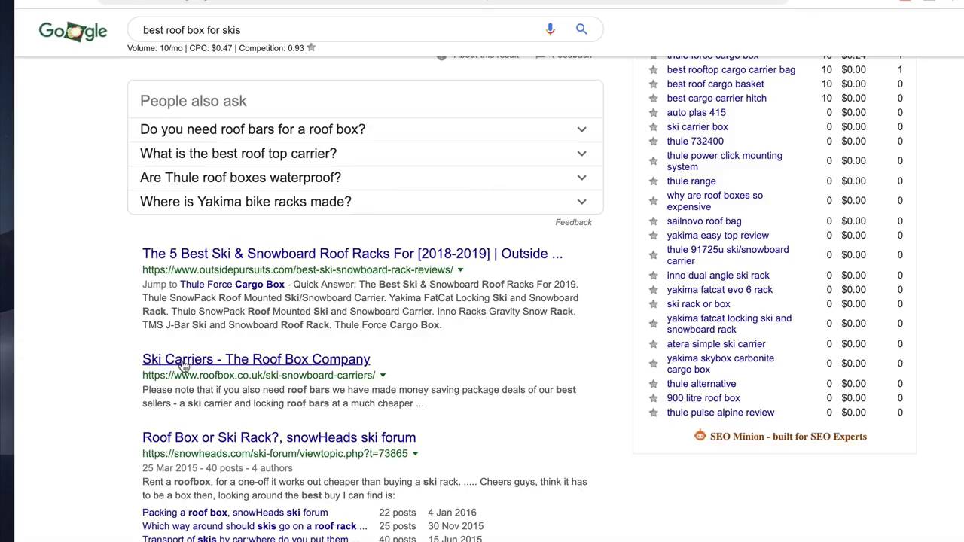
pyautogui.scroll(-2, 404, 381)
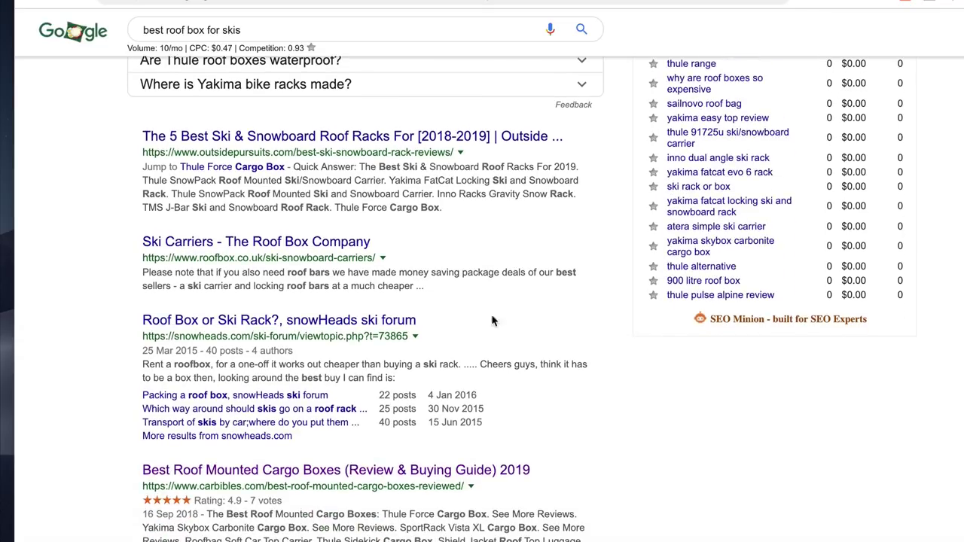
pyautogui.scroll(-2, 517, 316)
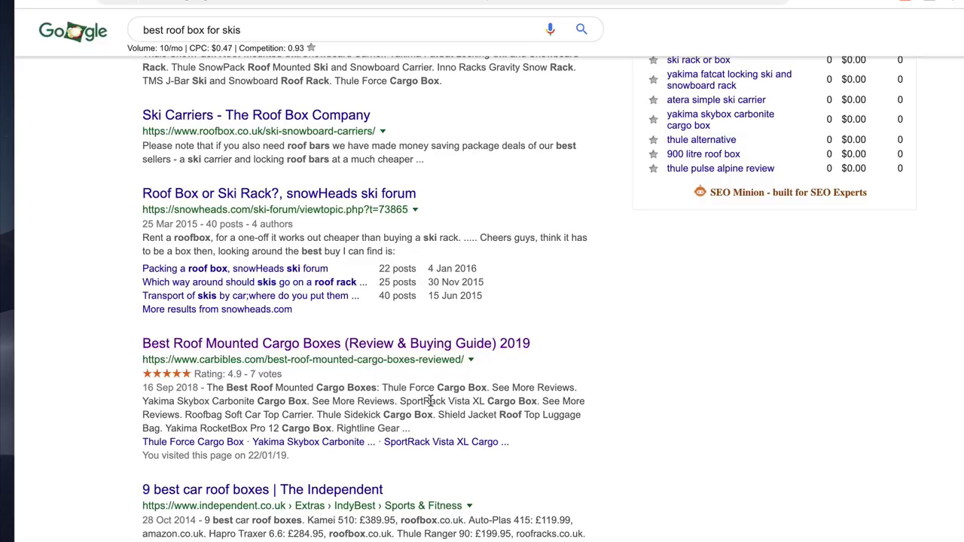
pyautogui.scroll(-2, 273, 369)
pyautogui.scroll(10, 349, 375)
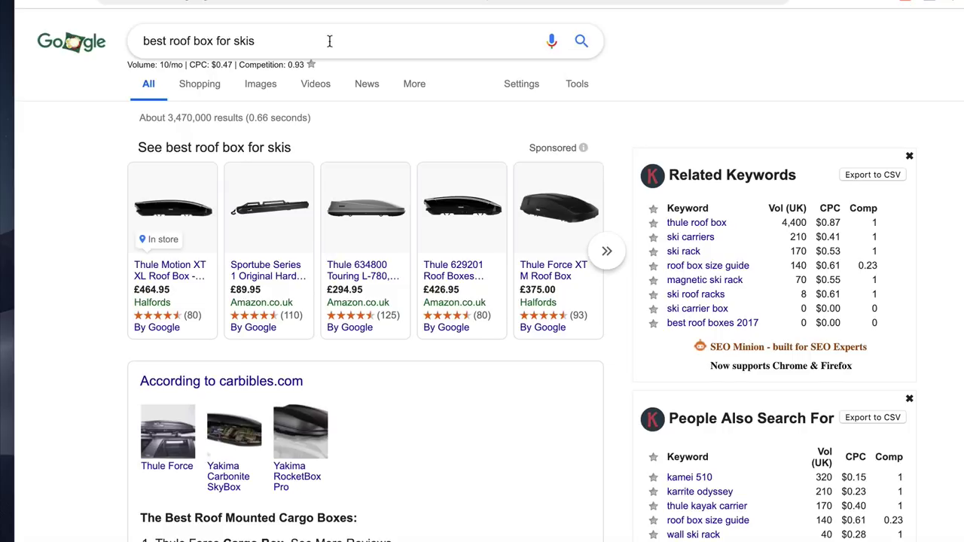
# Review the query suggestions and Related Keywords volumes, such as 'thule roof box' at 4,400
pyautogui.click(389, 39)
pyautogui.click(780, 73)
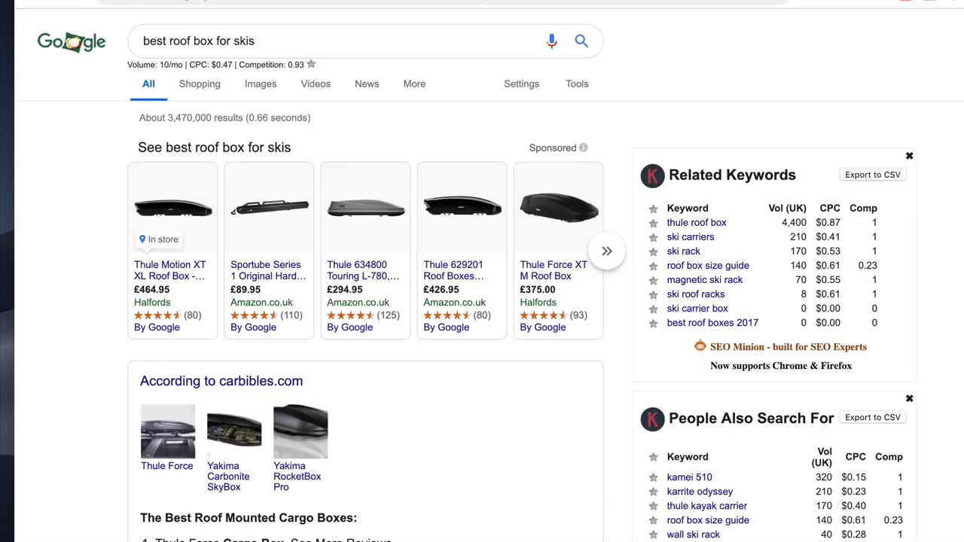
pyautogui.moveTo(762, 220); pyautogui.dragTo(715, 309)
pyautogui.click(869, 315)
pyautogui.scroll(-5, 712, 134)
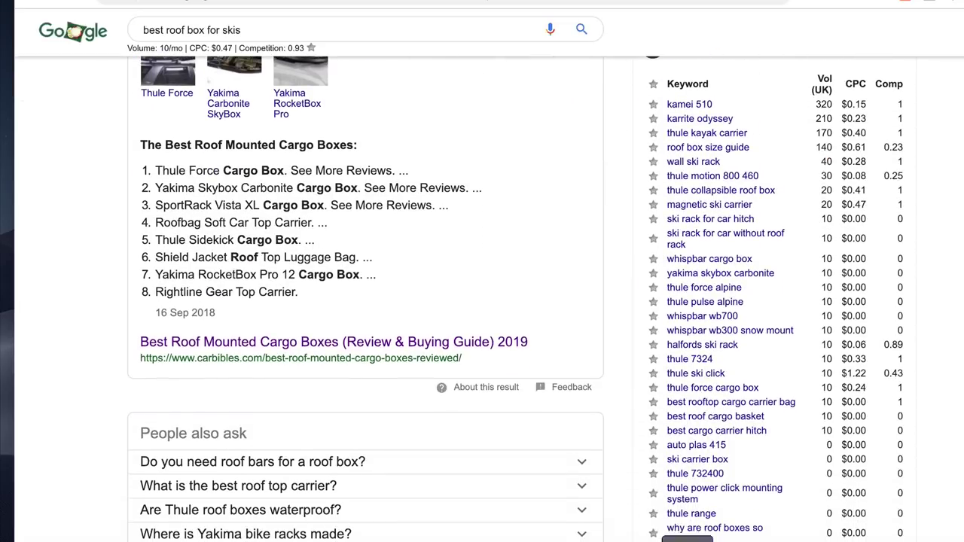
pyautogui.scroll(-1, 706, 258)
pyautogui.scroll(2, 706, 258)
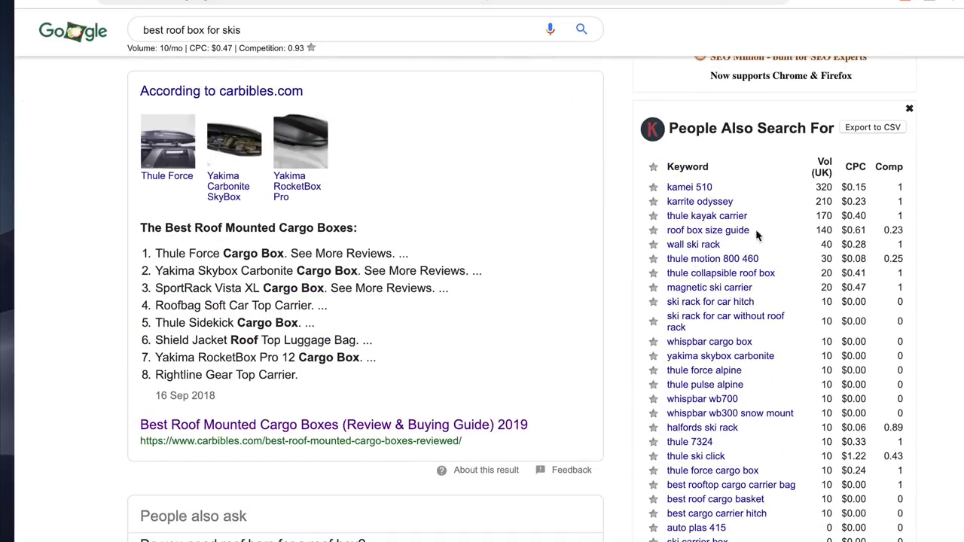
pyautogui.scroll(-1, 760, 232)
pyautogui.scroll(-15, 760, 232)
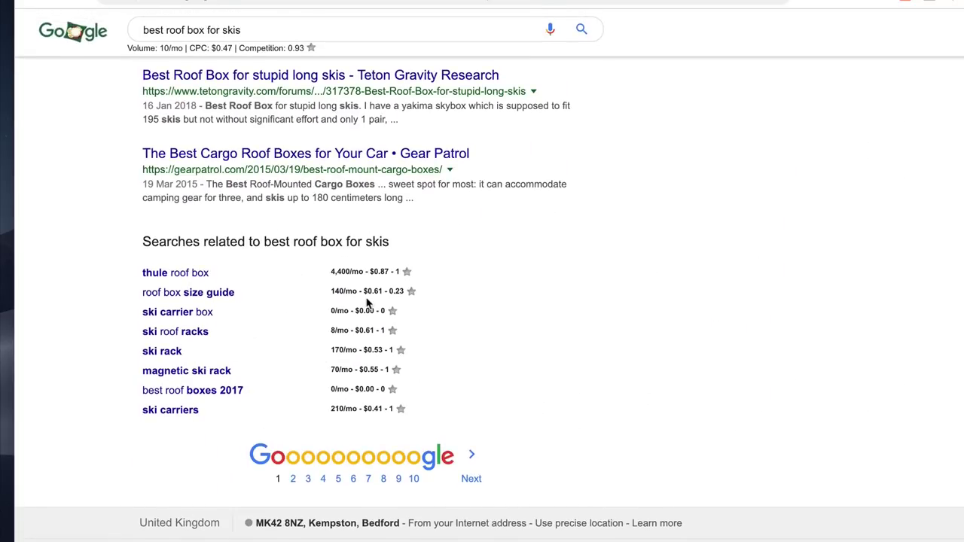
pyautogui.scroll(15, 368, 304)
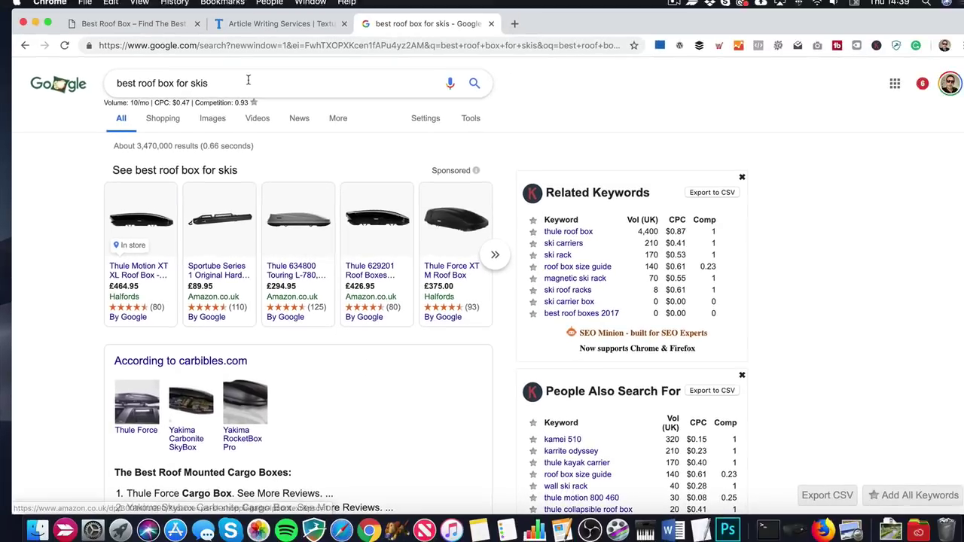
pyautogui.moveTo(248, 81); pyautogui.dragTo(142, 84)
pyautogui.moveTo(208, 84); pyautogui.dragTo(90, 85)
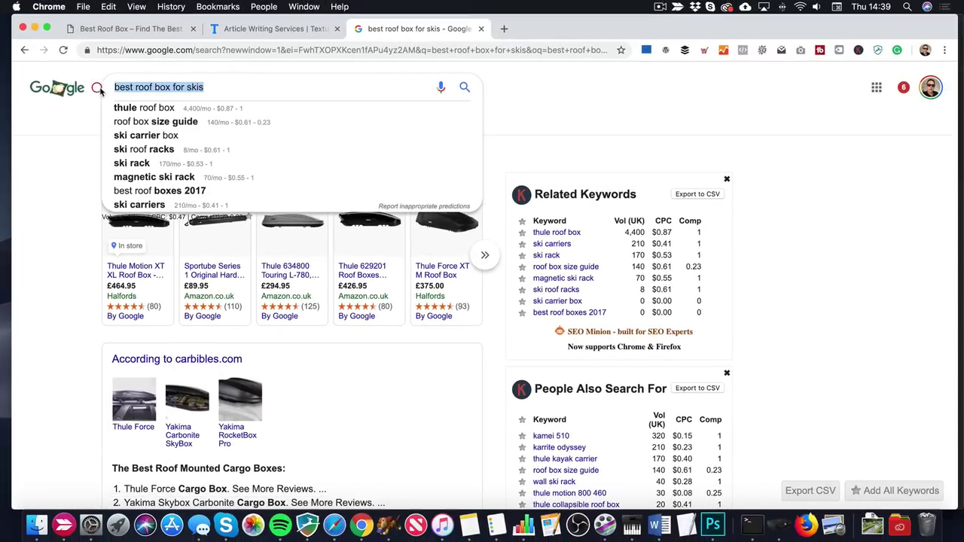
pyautogui.click(37, 216)
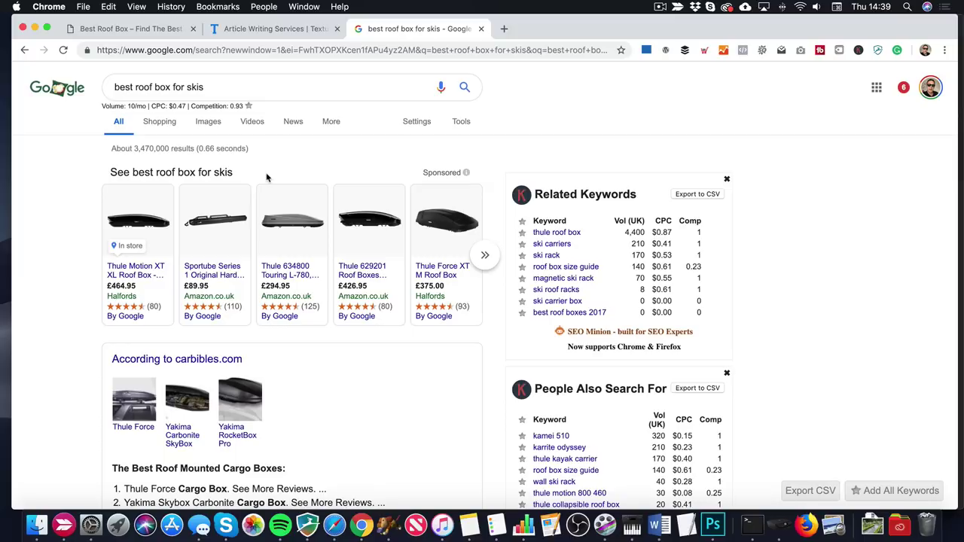
# Read through Article 1 in Word and follow its INNO Shadow Rooftop Cargo Box Amazon link
pyautogui.click(658, 525)
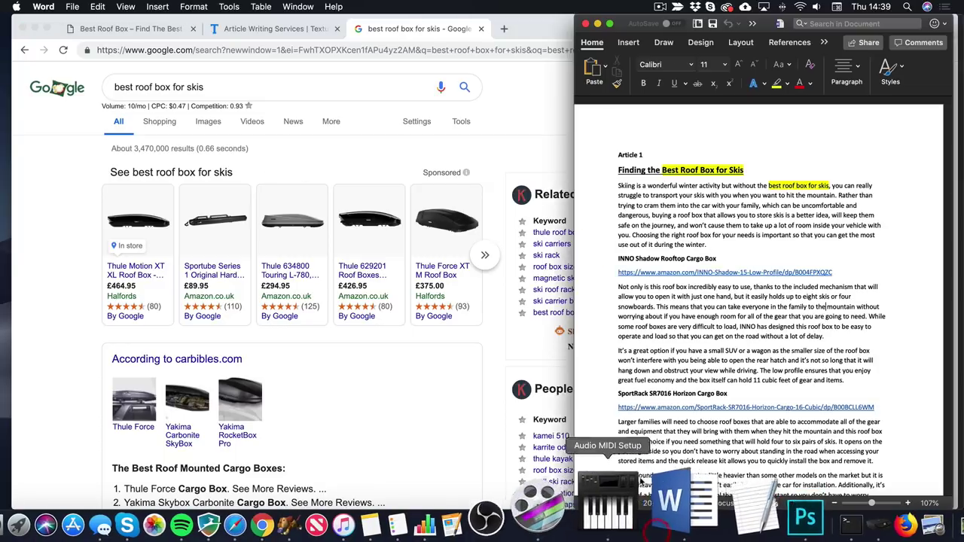
pyautogui.click(597, 166)
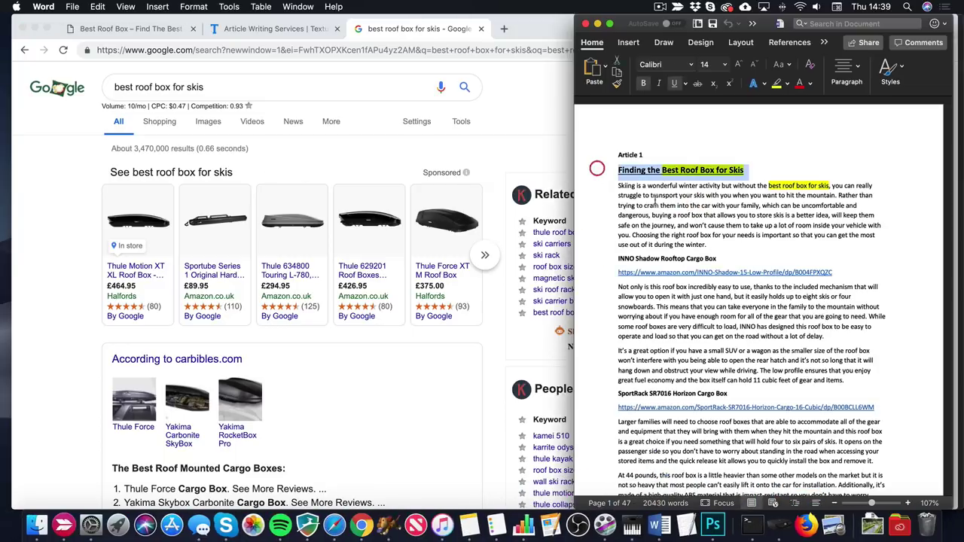
pyautogui.click(717, 227)
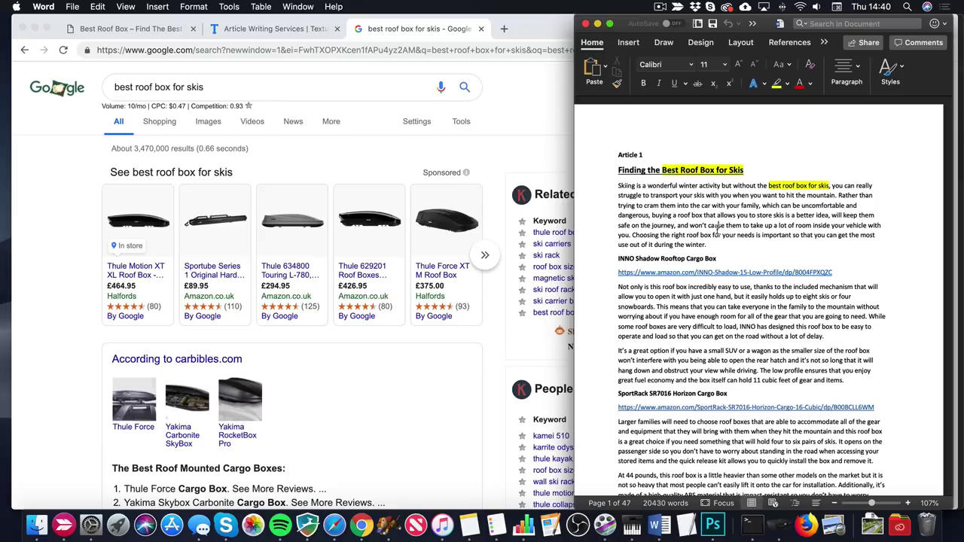
pyautogui.scroll(-15, 683, 215)
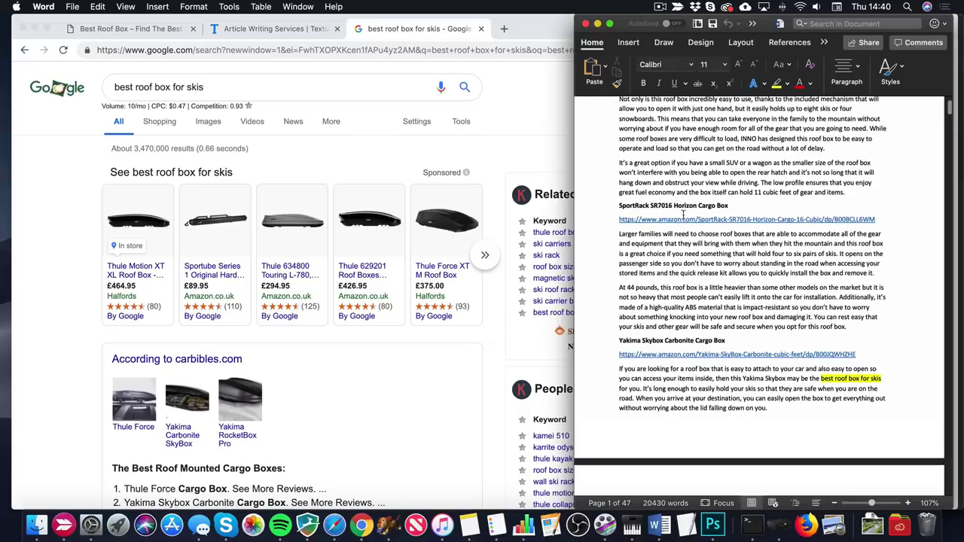
pyautogui.scroll(-10, 682, 215)
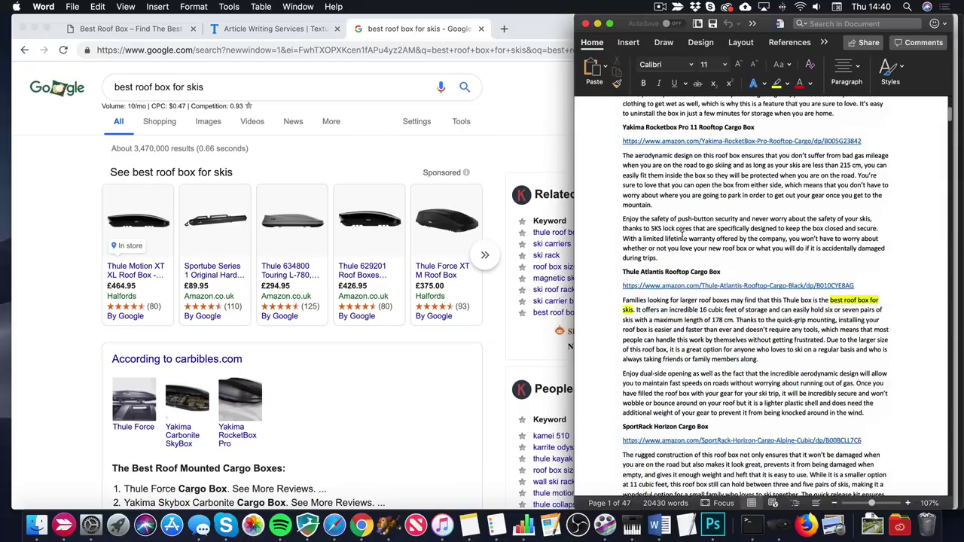
pyautogui.scroll(-10, 683, 237)
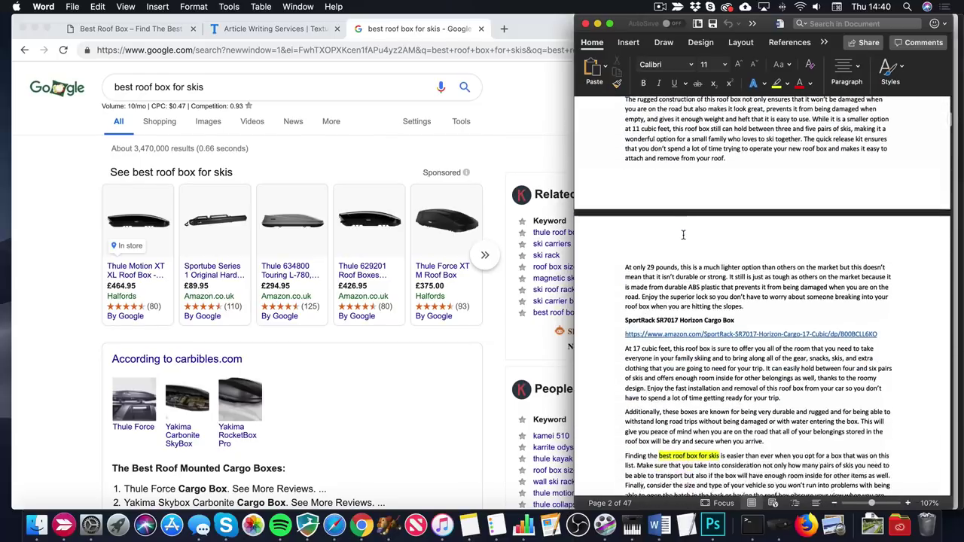
pyautogui.scroll(20, 683, 236)
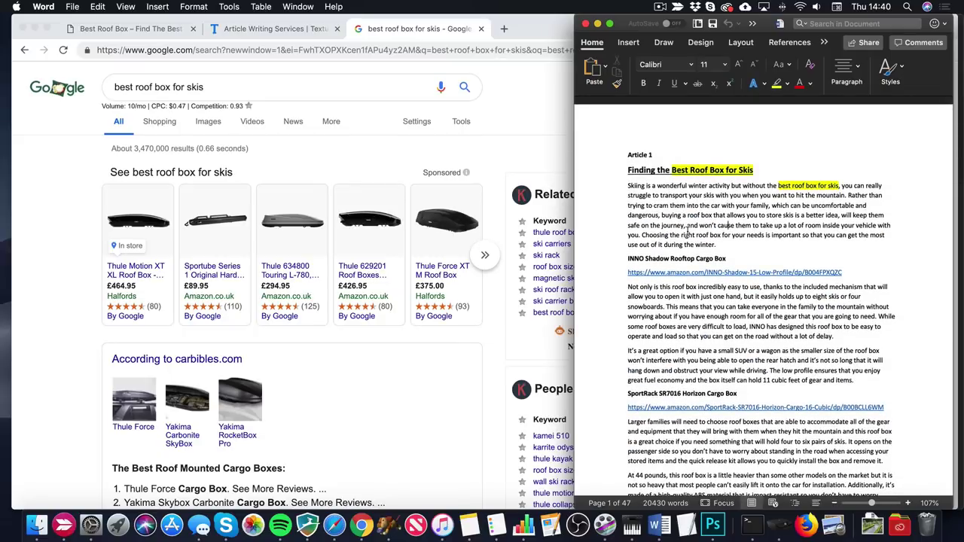
pyautogui.click(721, 274)
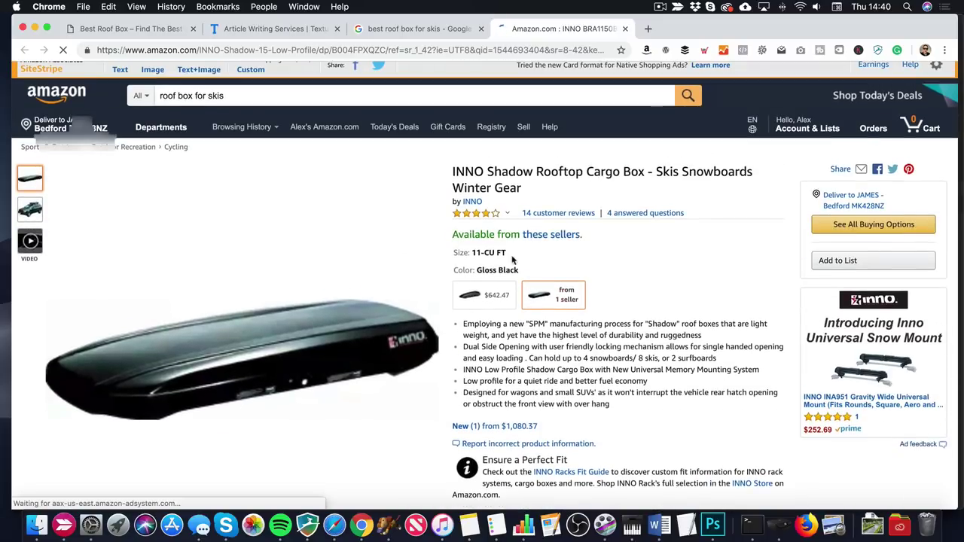
# Check the INNO Shadow 11-CU FT Gloss Black listing at $642.47 and its sellers
pyautogui.moveTo(588, 235); pyautogui.dragTo(461, 233)
pyautogui.click(661, 263)
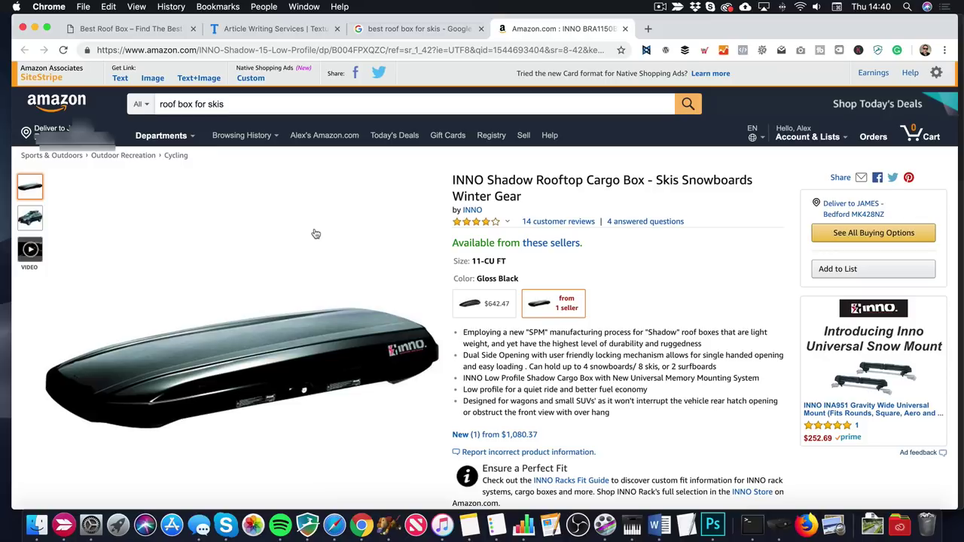
pyautogui.click(652, 525)
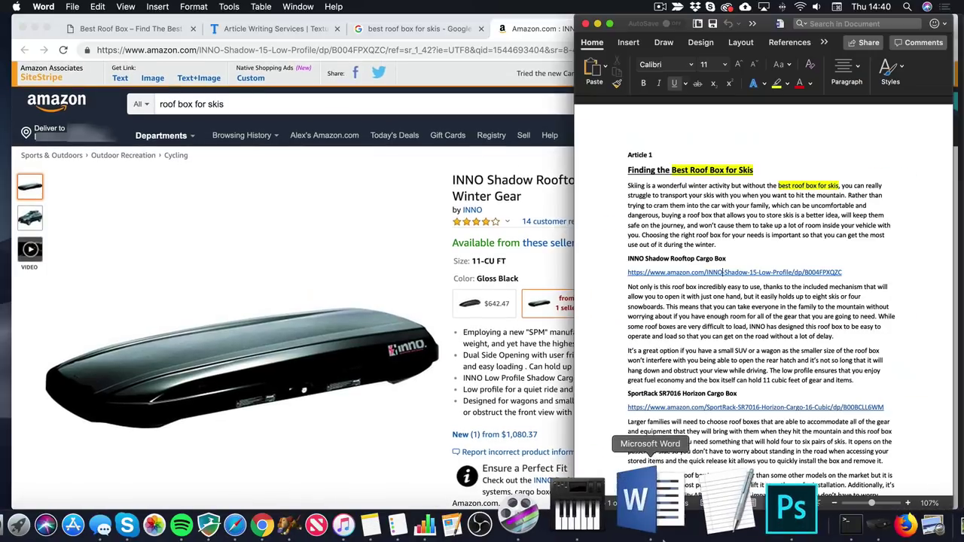
pyautogui.scroll(-10, 689, 270)
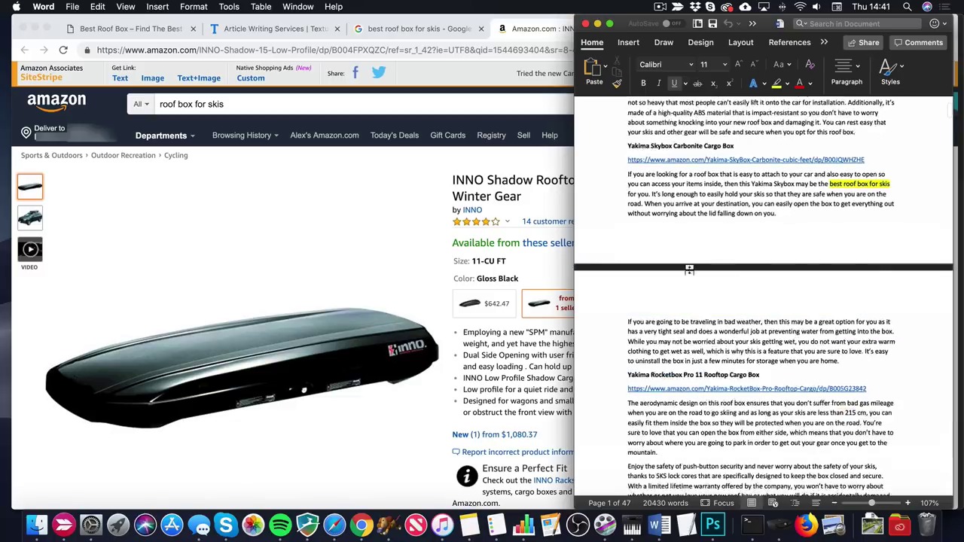
pyautogui.scroll(-20, 689, 269)
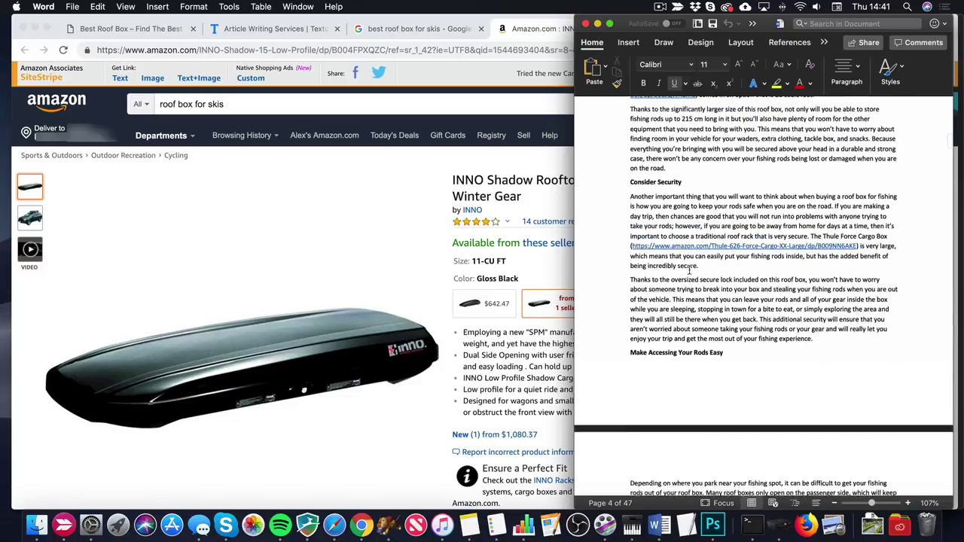
pyautogui.scroll(-20, 689, 270)
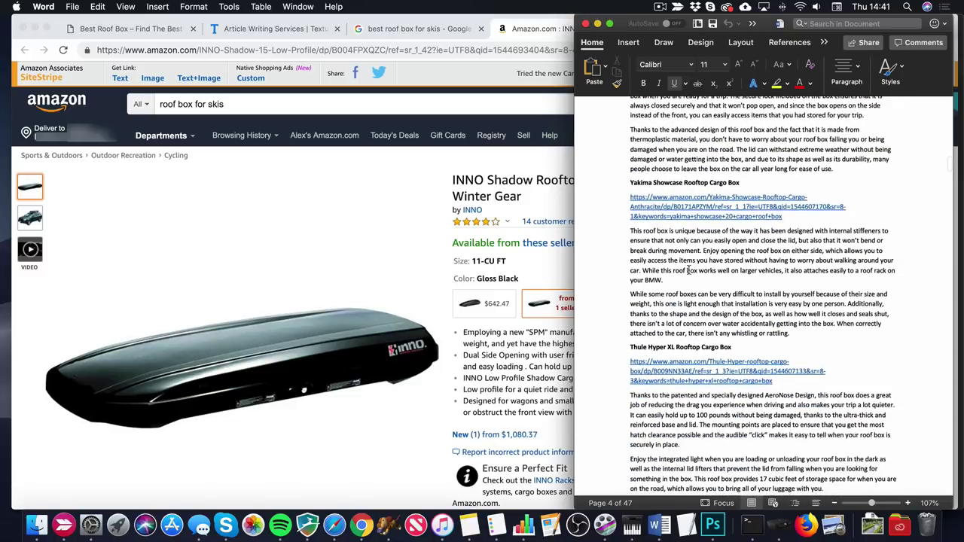
pyautogui.scroll(20, 687, 269)
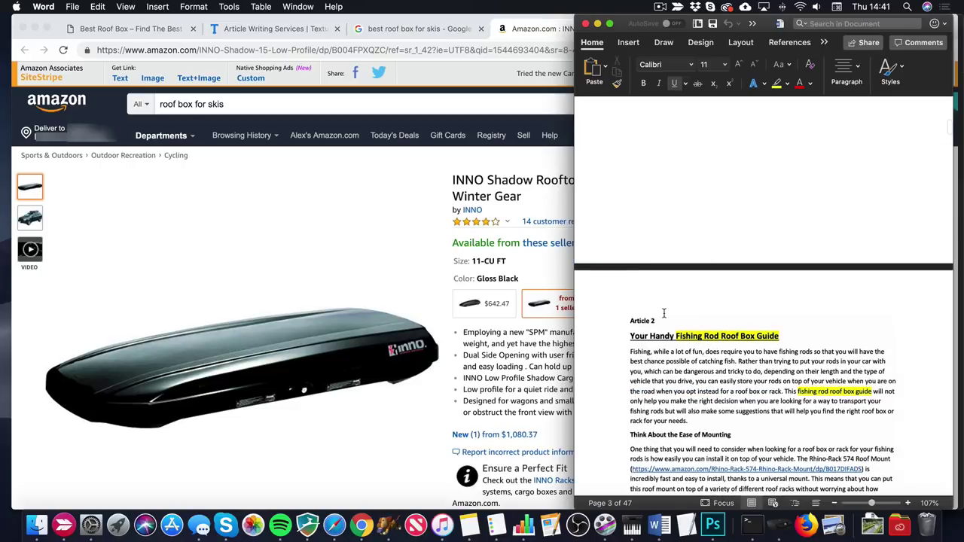
pyautogui.tripleClick(663, 313)
pyautogui.scroll(20, 670, 316)
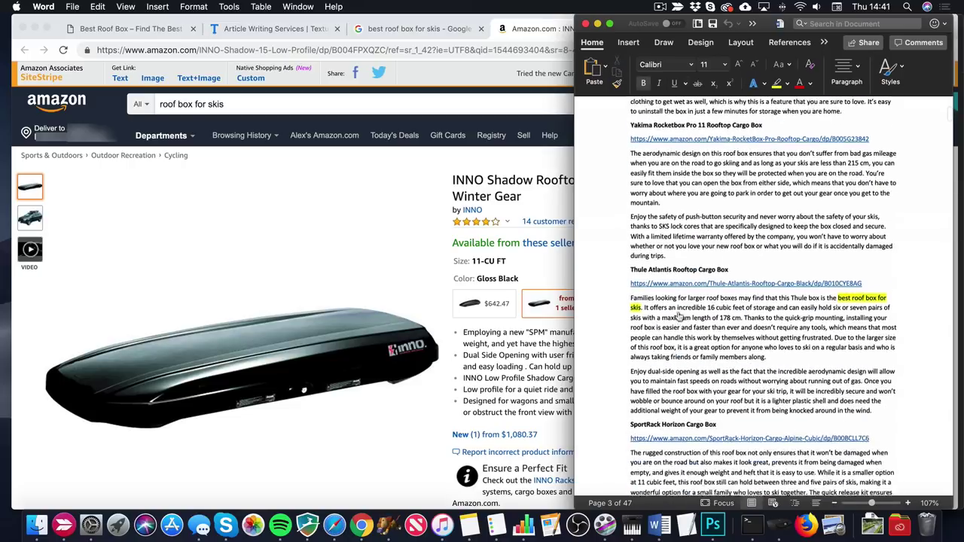
pyautogui.scroll(20, 676, 316)
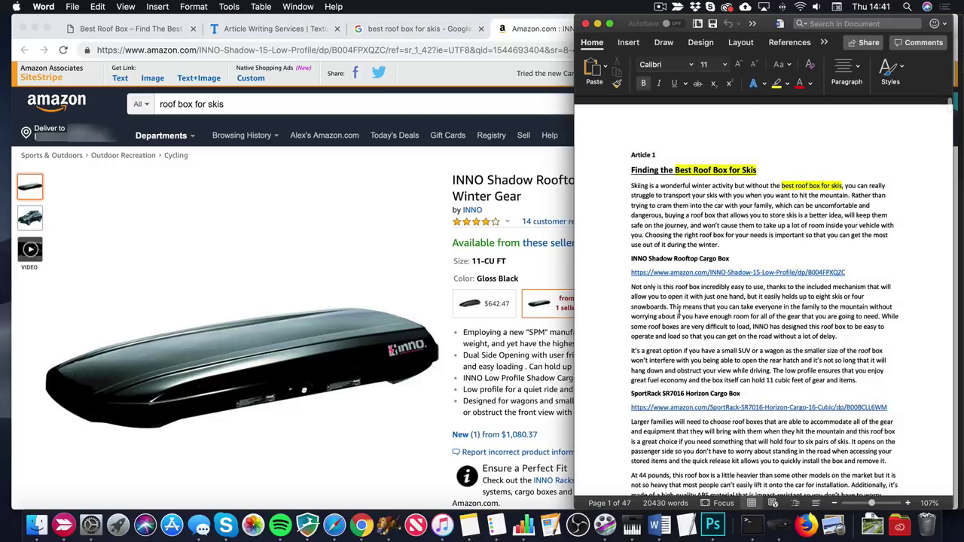
pyautogui.scroll(-5, 680, 311)
pyautogui.scroll(5, 681, 309)
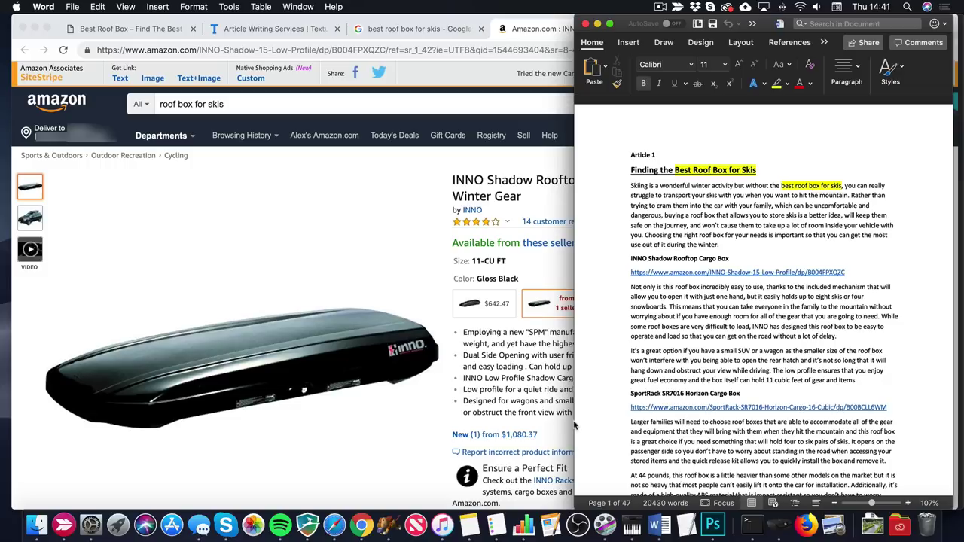
# Compare the Ski Boxes Compare specs in Numbers, then scroll the INNO Shadow Amazon page
pyautogui.click(523, 524)
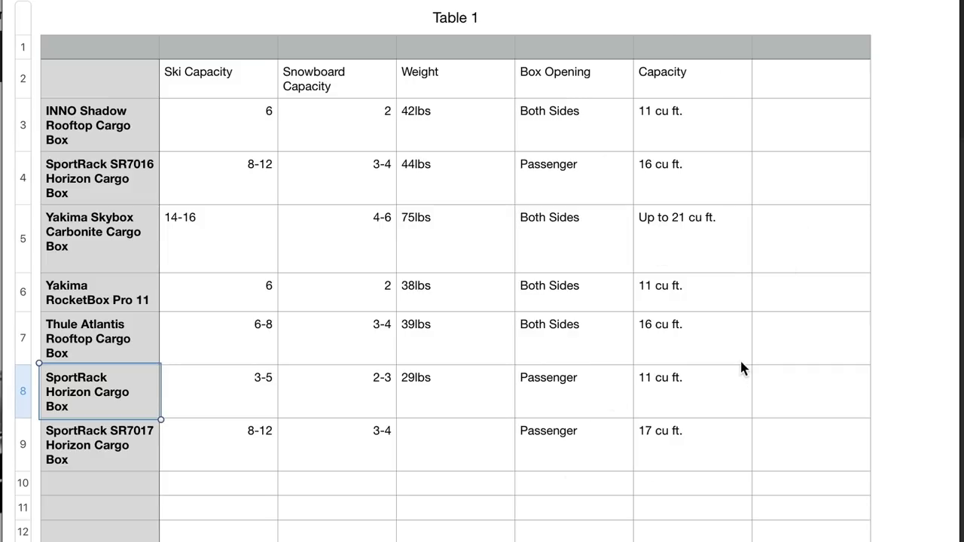
pyautogui.hscroll(2, 732, 372)
pyautogui.hscroll(-2, 727, 373)
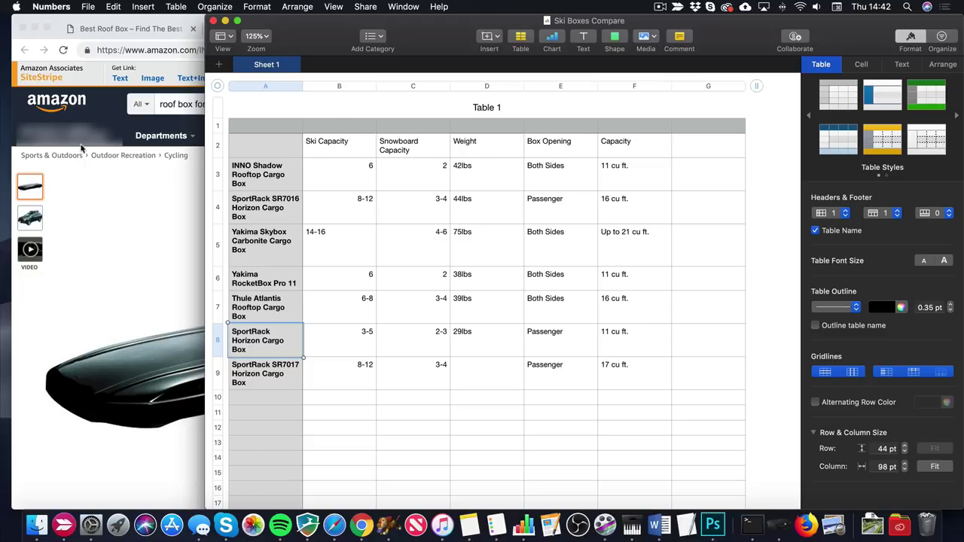
pyautogui.click(122, 179)
pyautogui.scroll(-1, 537, 198)
pyautogui.scroll(-3, 537, 197)
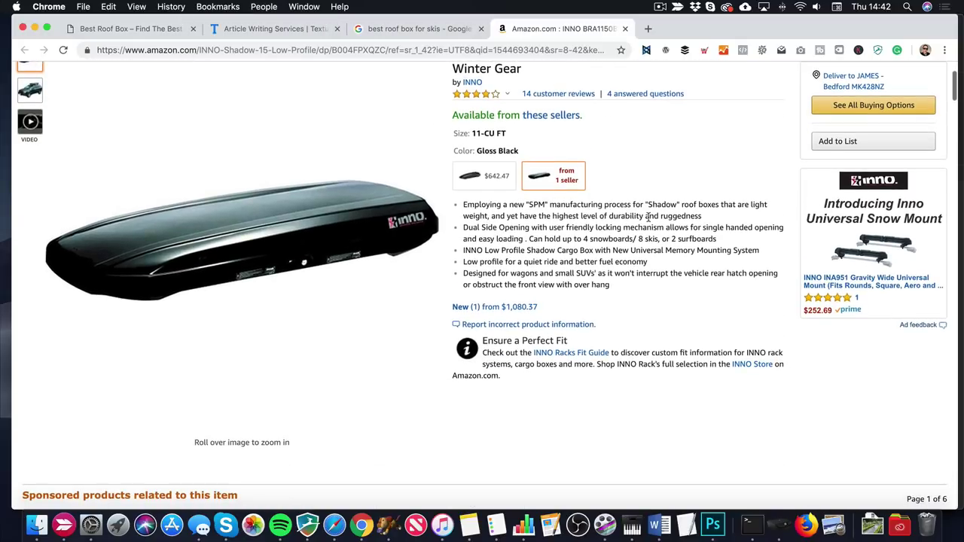
# Highlight the ski and snowboard capacity sentence on the Amazon product page
pyautogui.moveTo(738, 239); pyautogui.dragTo(527, 238)
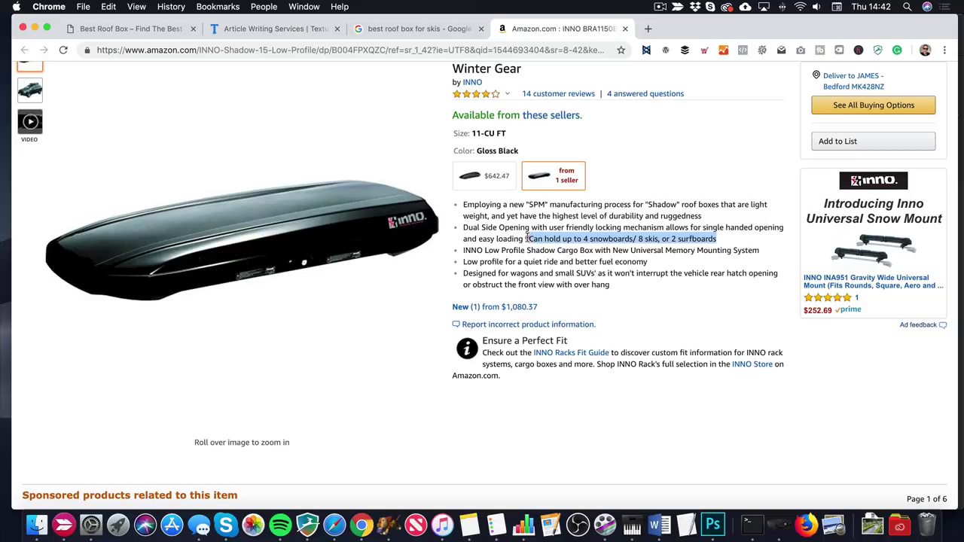
pyautogui.click(579, 260)
pyautogui.moveTo(716, 239); pyautogui.dragTo(529, 237)
pyautogui.click(640, 247)
# Compare with the Ski Boxes Compare spreadsheet, then return to Amazon's INNO Shadow 15 page
pyautogui.scroll(2, 640, 247)
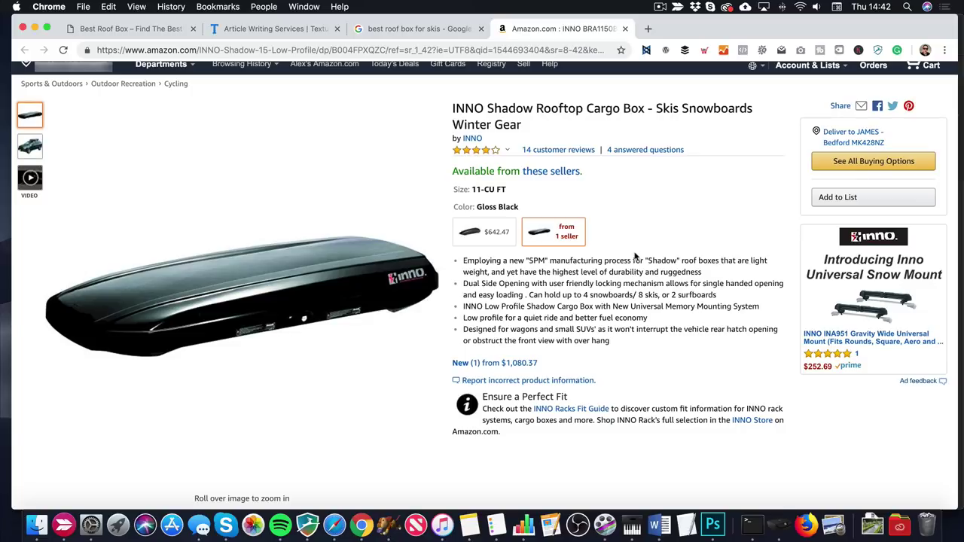
pyautogui.scroll(-5, 635, 257)
pyautogui.scroll(4, 635, 254)
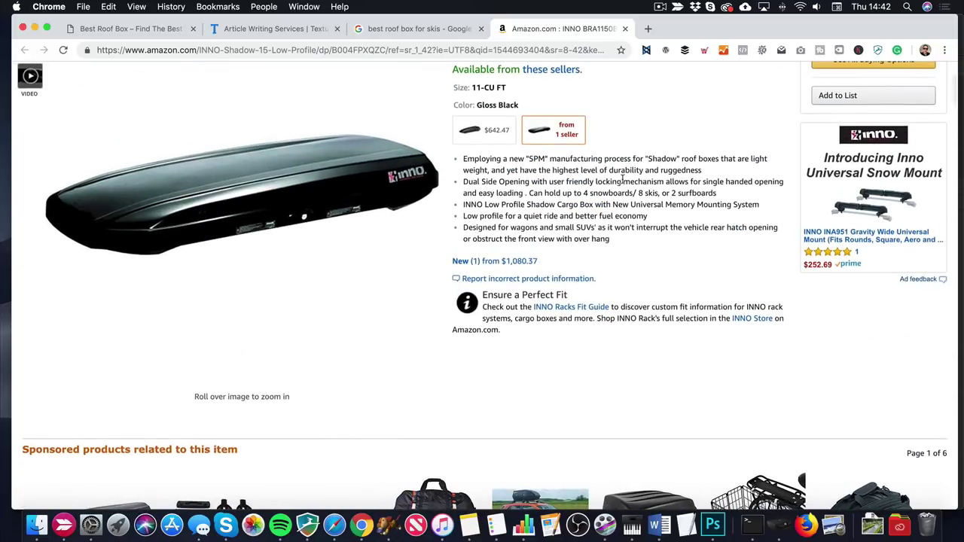
pyautogui.scroll(-5, 622, 179)
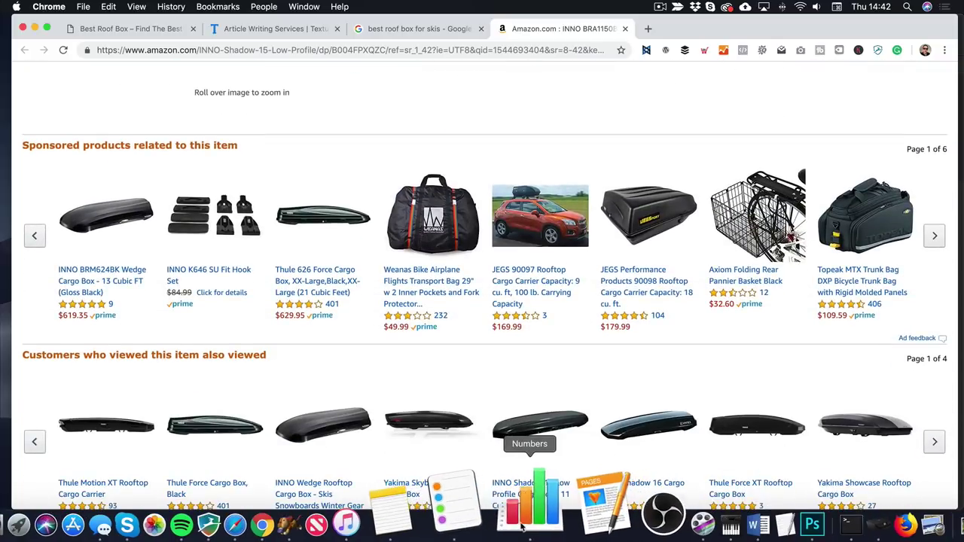
pyautogui.click(525, 526)
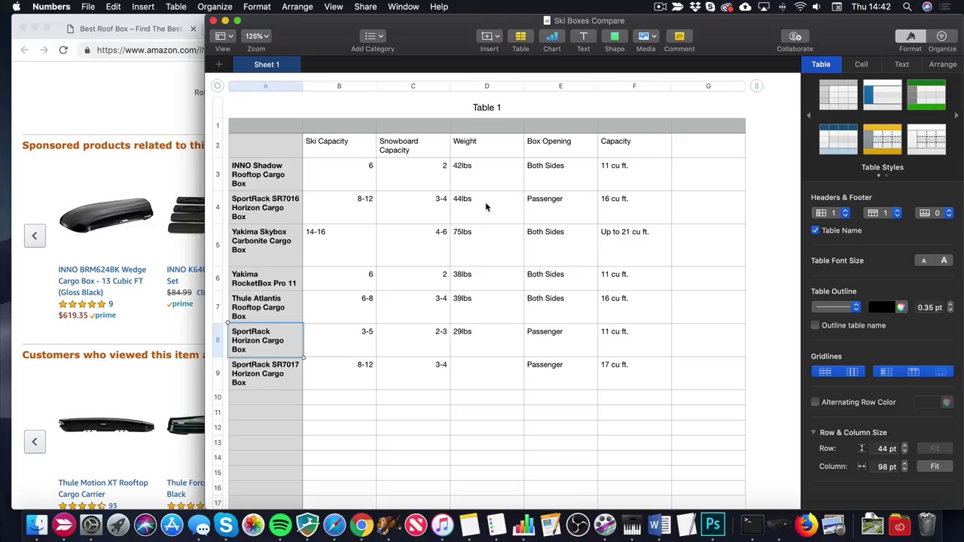
pyautogui.click(169, 106)
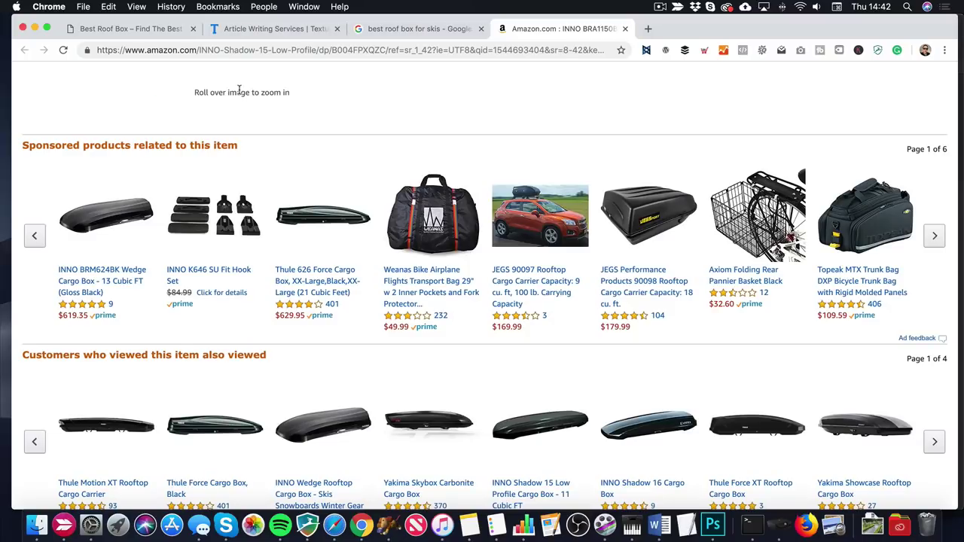
# Load the iStock homepage in a new browser tab
pyautogui.click(656, 29)
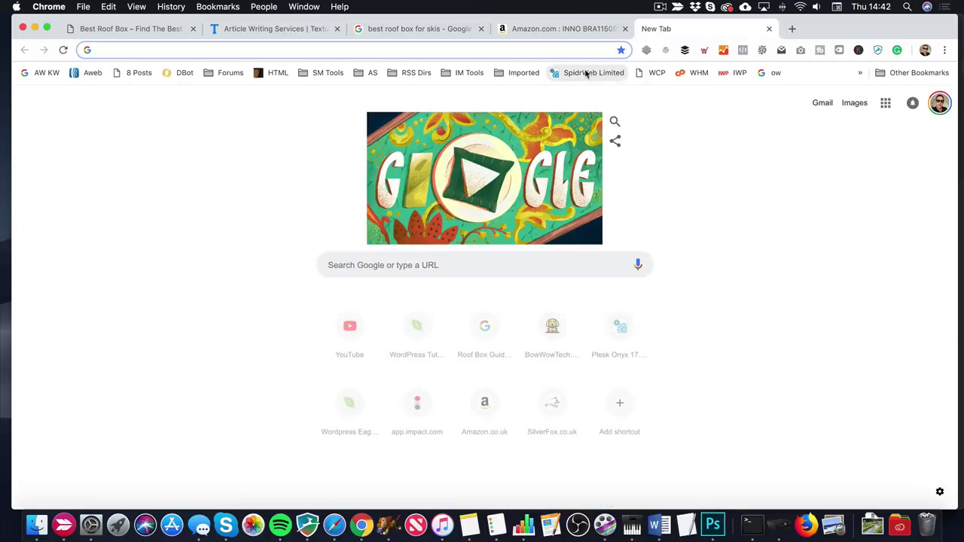
pyautogui.write('istock')
pyautogui.press('Return')
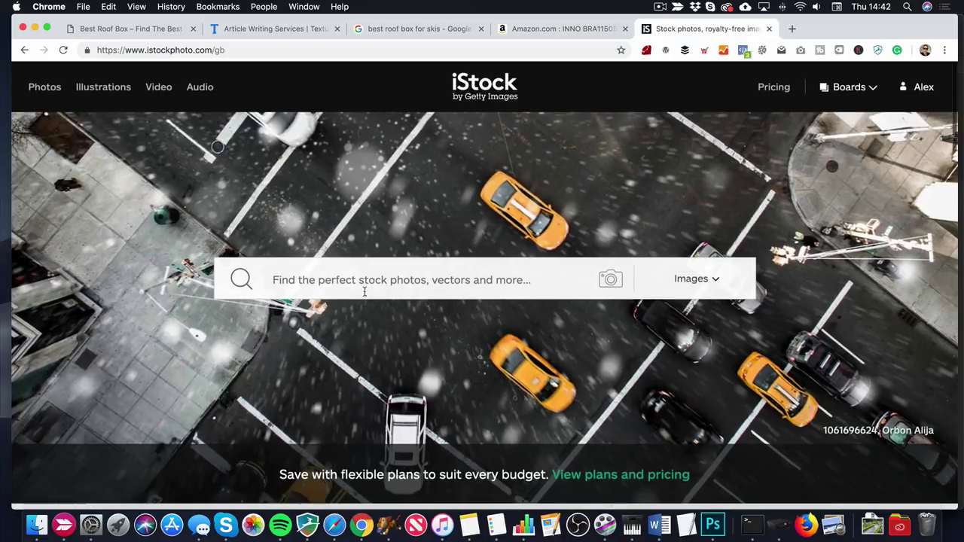
# Search iStock for 'roof box' and browse the image results
pyautogui.click(399, 276)
pyautogui.write('roof box')
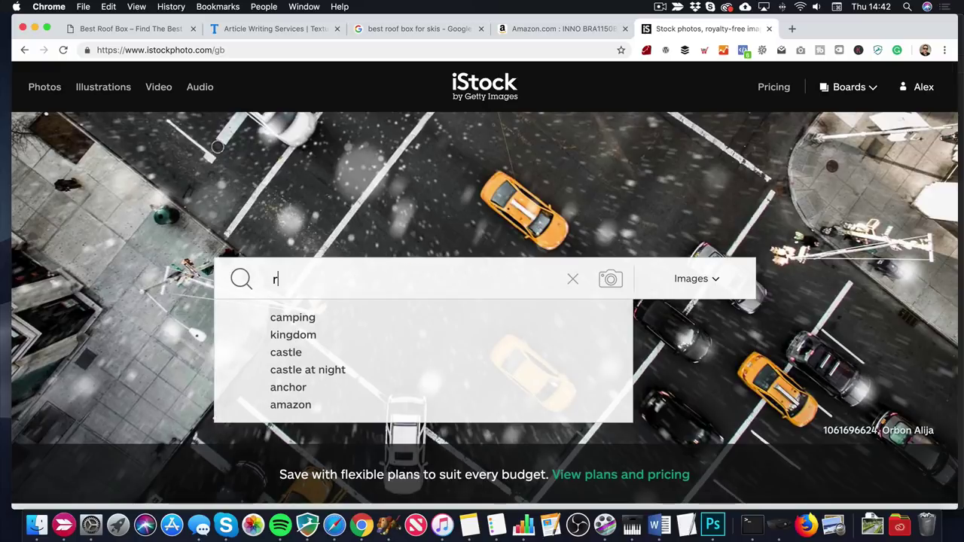
pyautogui.press('Return')
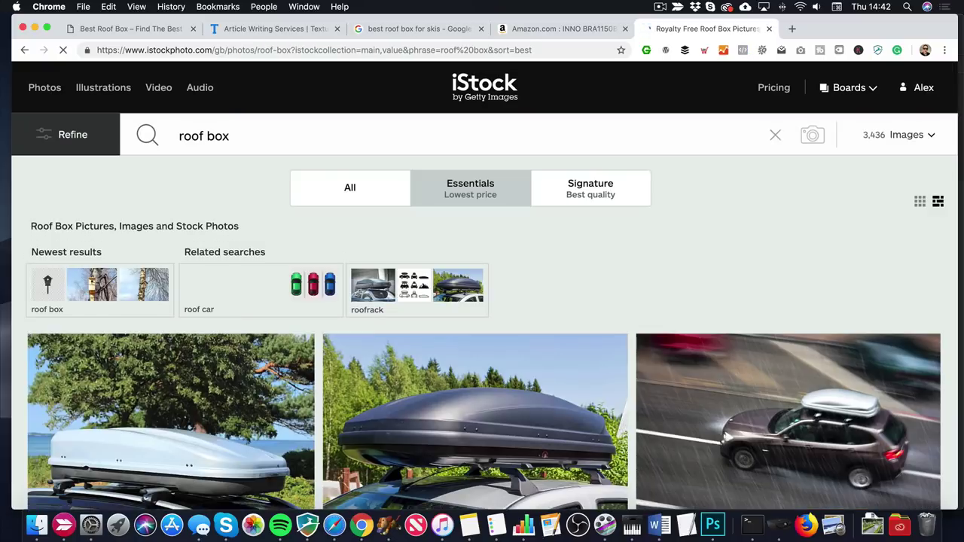
pyautogui.scroll(-5, 414, 302)
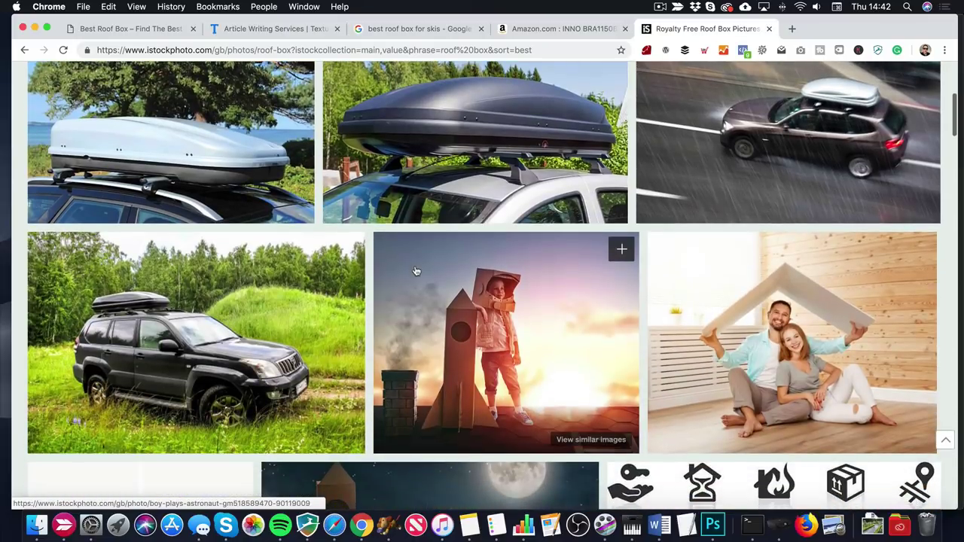
pyautogui.scroll(-5, 415, 270)
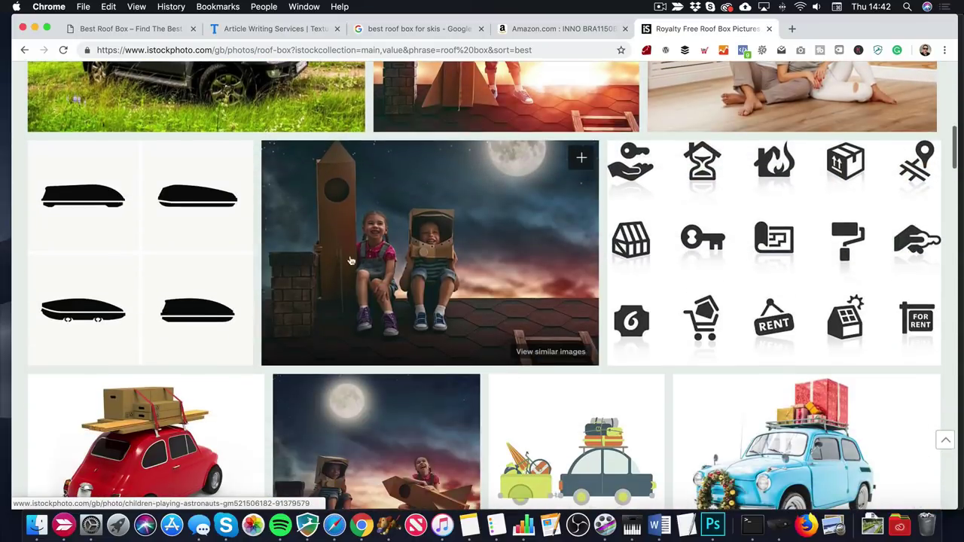
pyautogui.scroll(-3, 515, 295)
pyautogui.scroll(-3, 571, 298)
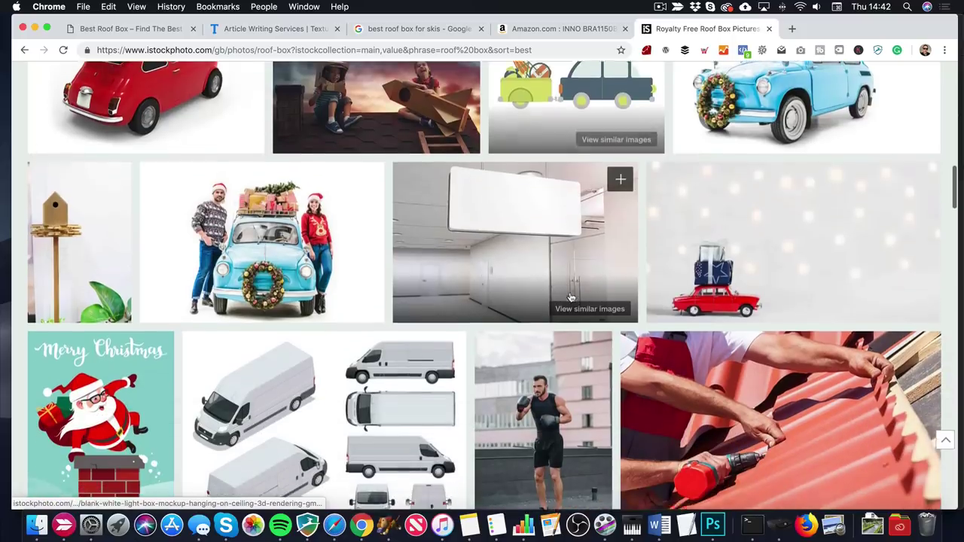
pyautogui.scroll(15, 333, 193)
pyautogui.scroll(-3, 226, 196)
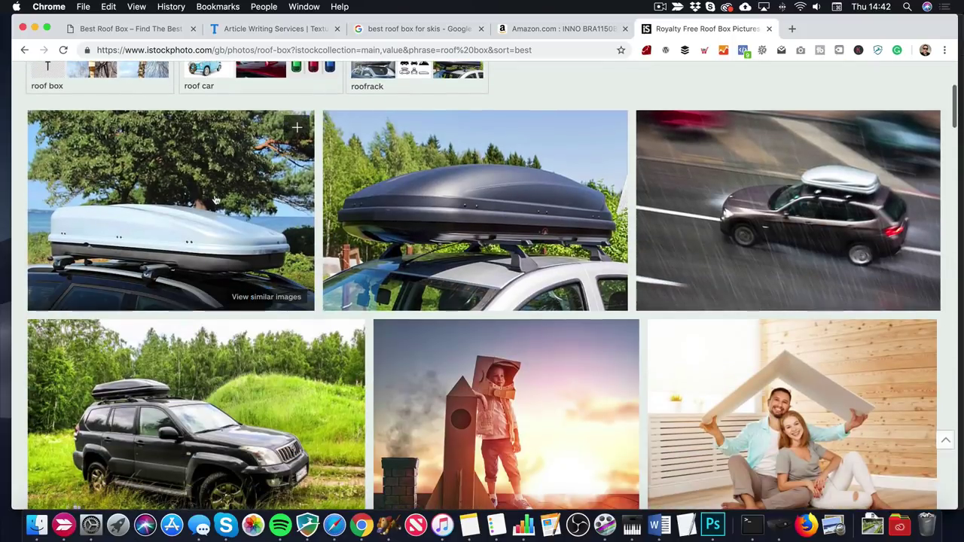
pyautogui.scroll(3, 293, 150)
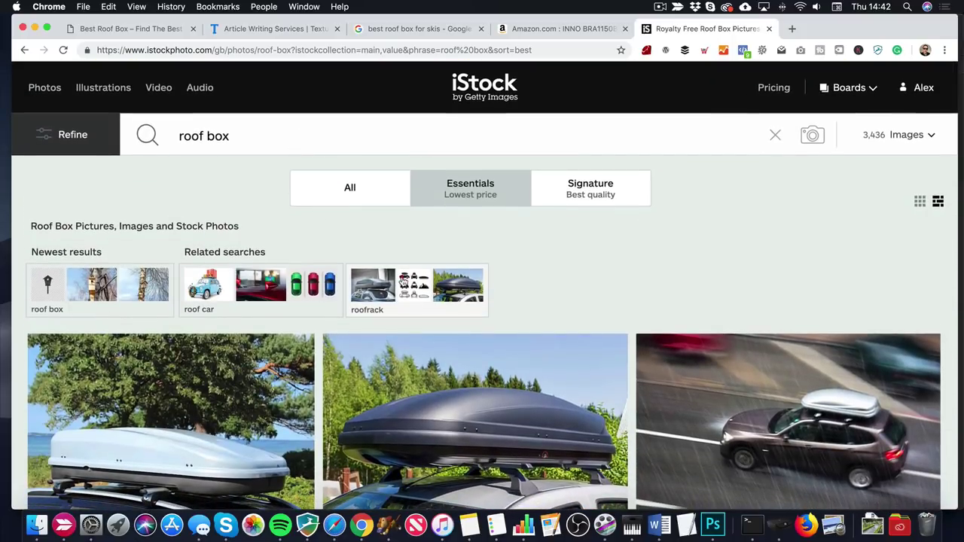
# Open the related 'roofrack' search and browse its 330 Essentials images
pyautogui.click(402, 279)
pyautogui.scroll(-5, 402, 280)
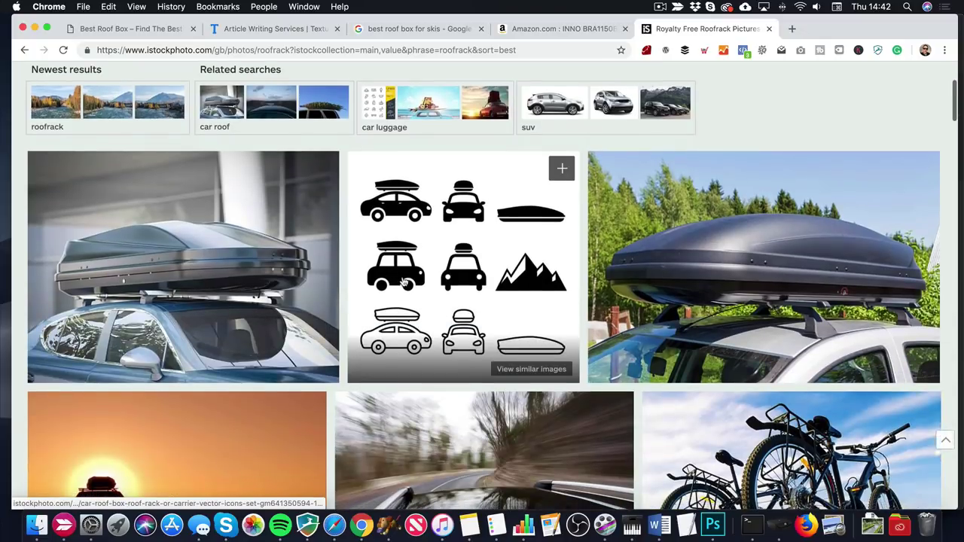
pyautogui.scroll(-8, 561, 204)
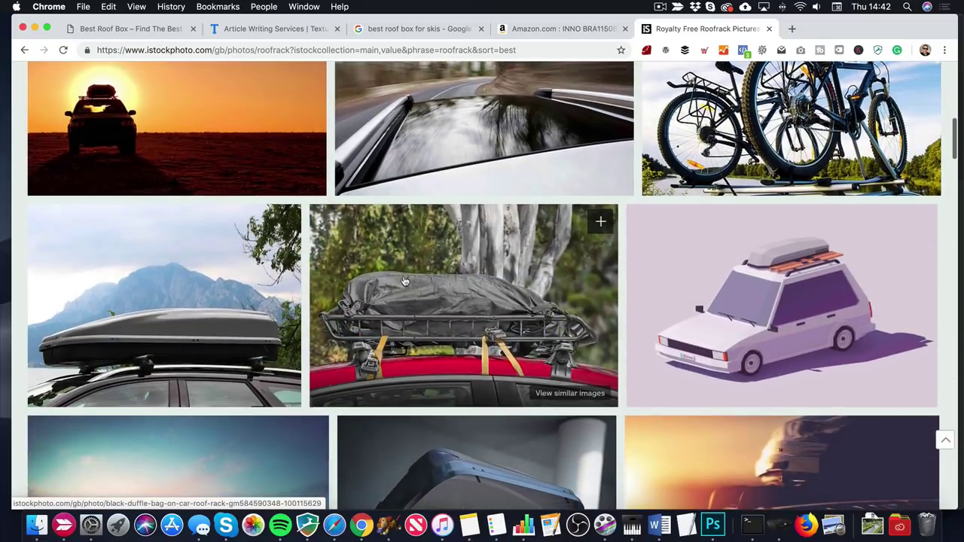
pyautogui.scroll(-6, 527, 195)
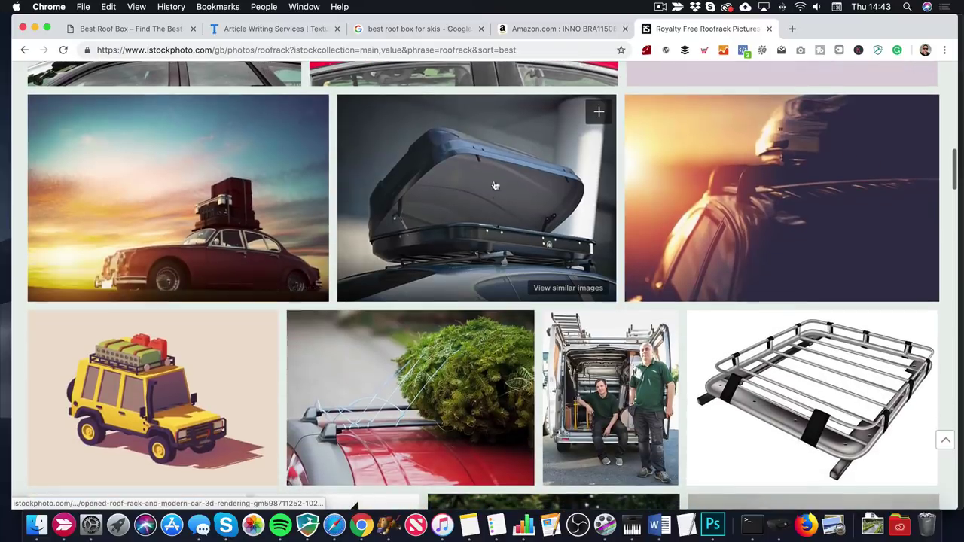
pyautogui.scroll(-12, 486, 220)
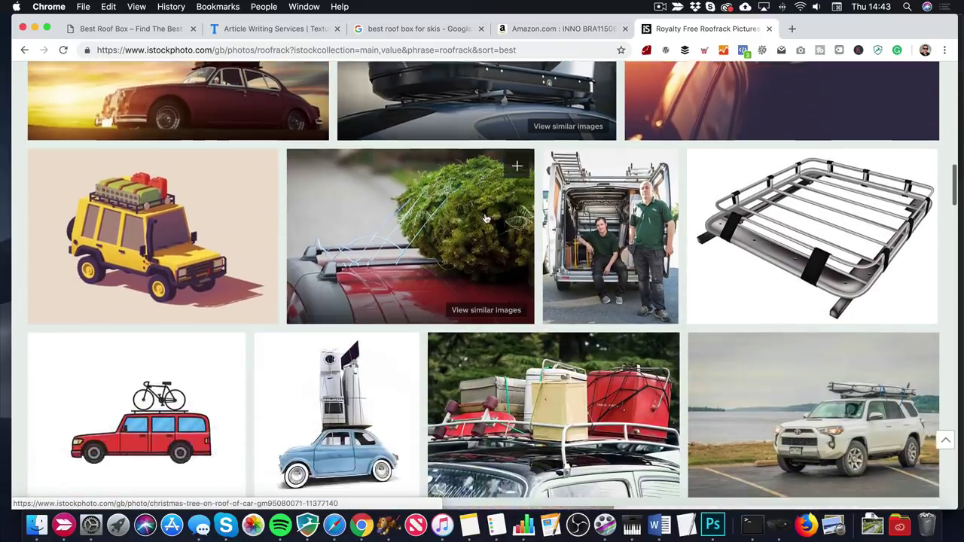
pyautogui.scroll(-10, 487, 218)
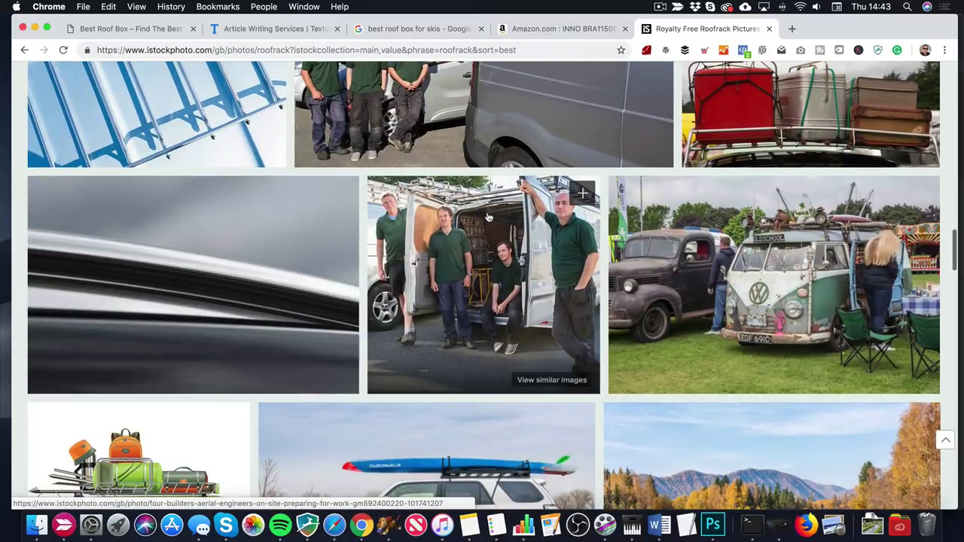
pyautogui.scroll(-15, 487, 217)
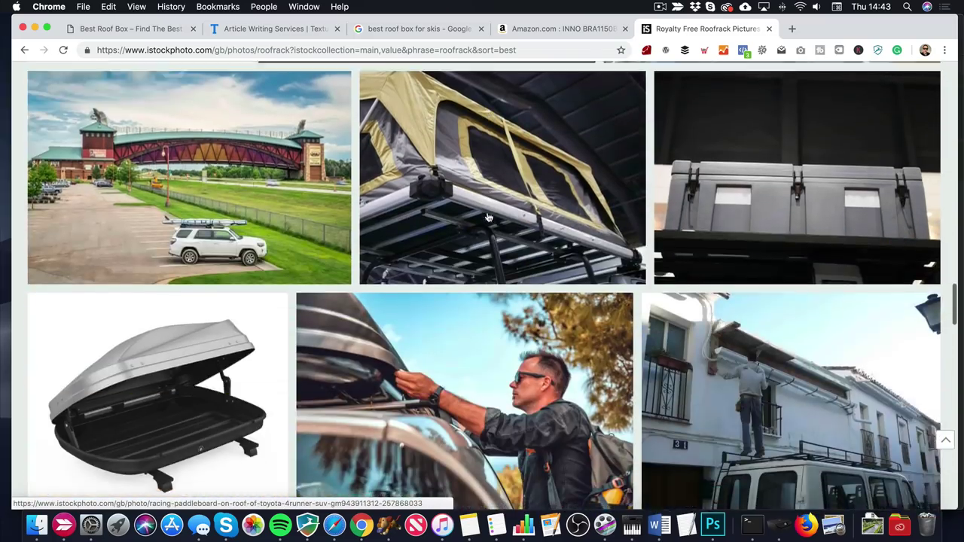
pyautogui.scroll(-5, 488, 217)
pyautogui.scroll(10, 489, 217)
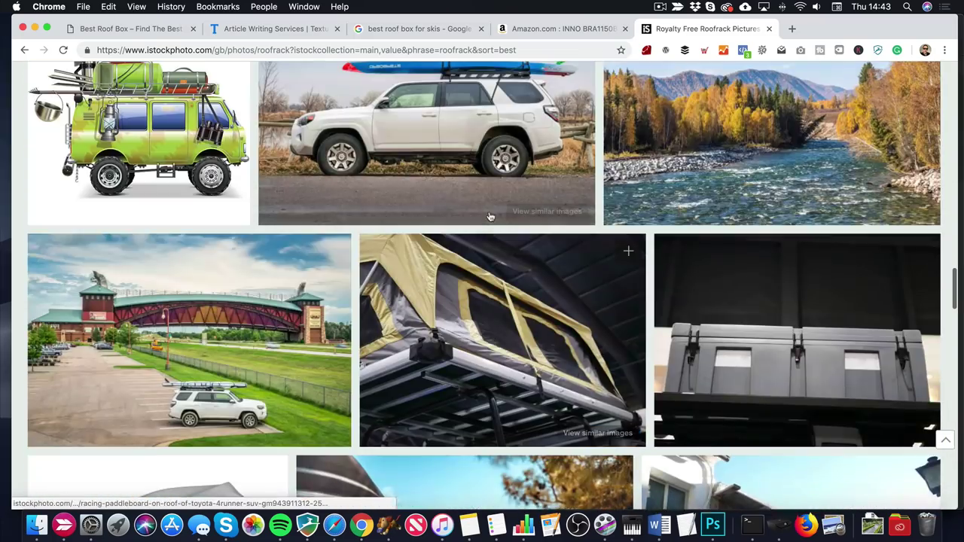
pyautogui.scroll(15, 489, 216)
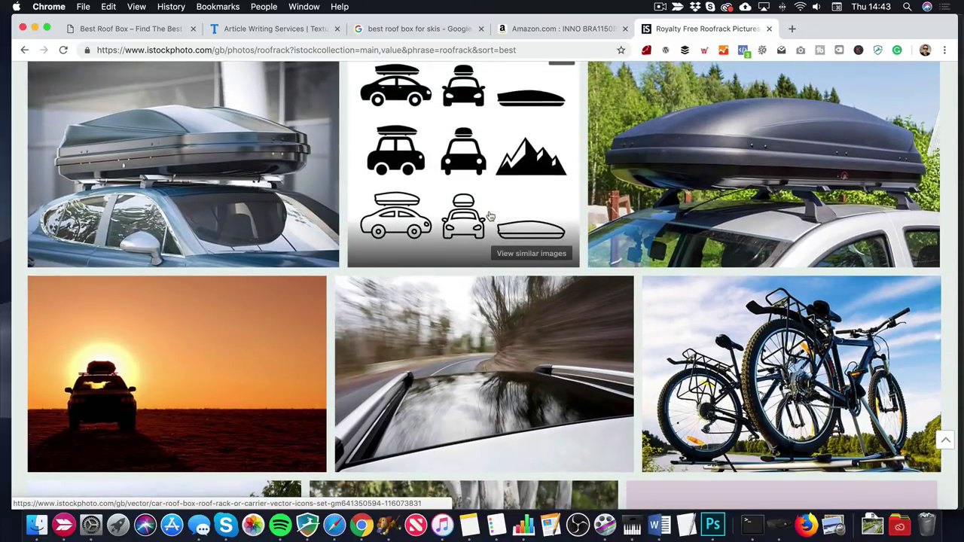
pyautogui.scroll(5, 477, 263)
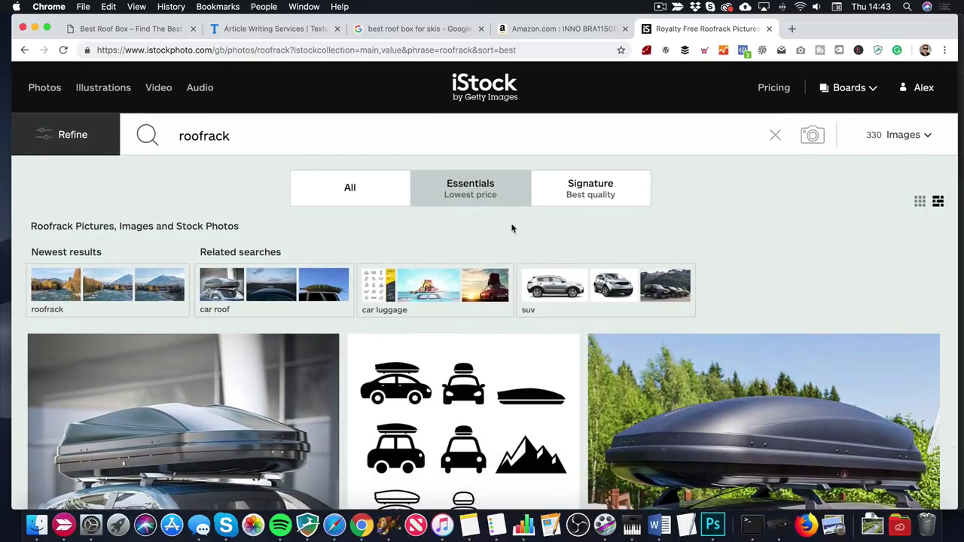
# Return to the Best Roof Box homepage, scroll it, and show the '+ New' admin-bar menu
pyautogui.click(106, 29)
pyautogui.scroll(-4, 385, 192)
pyautogui.scroll(2, 246, 88)
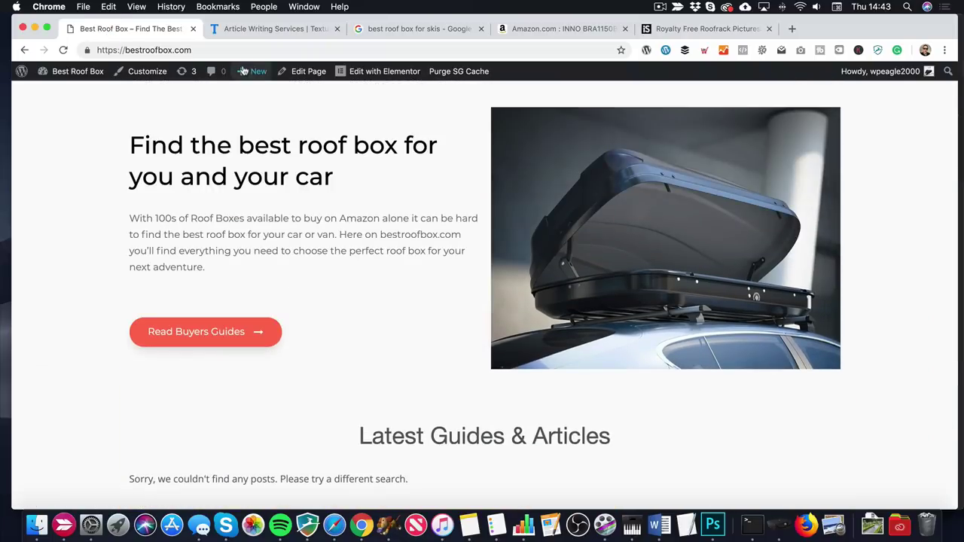
pyautogui.moveTo(244, 72)
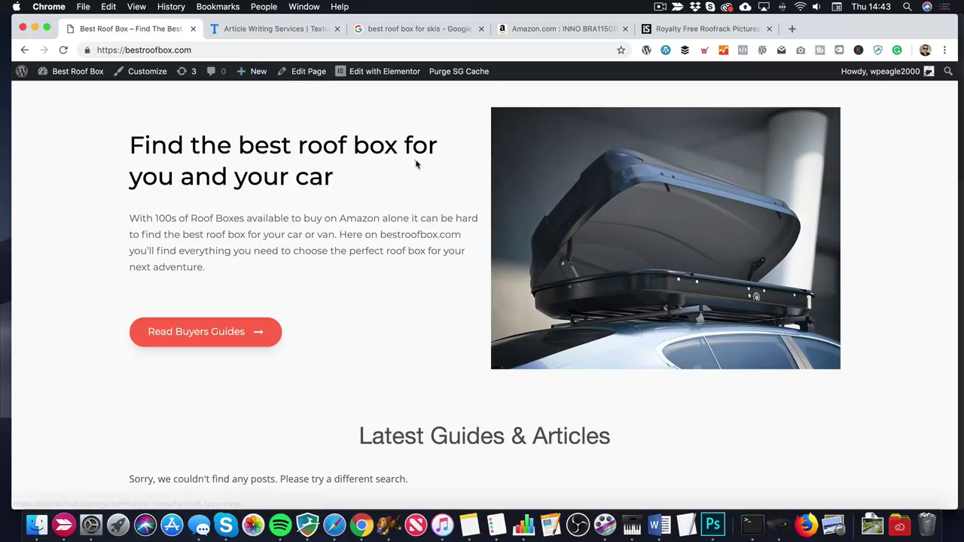
pyautogui.scroll(3, 418, 161)
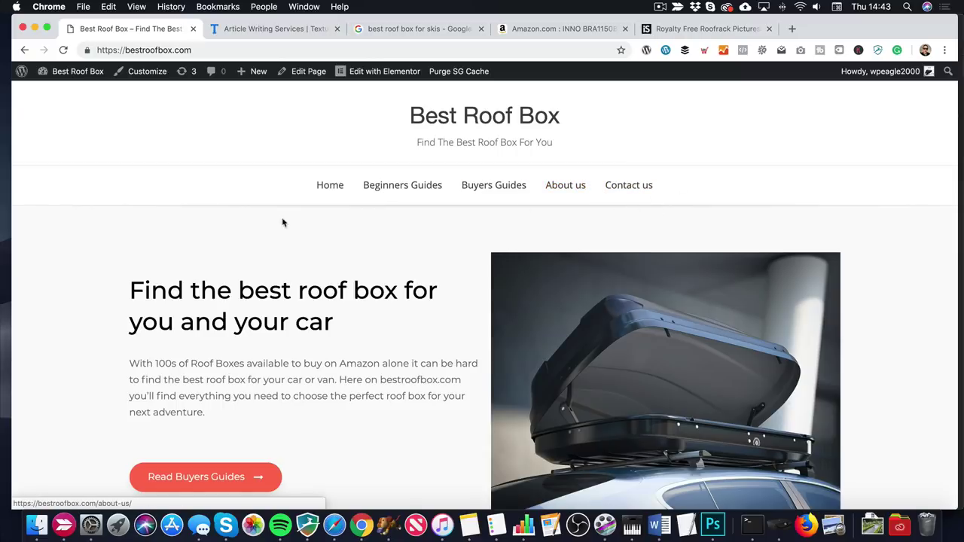
pyautogui.scroll(-5, 369, 273)
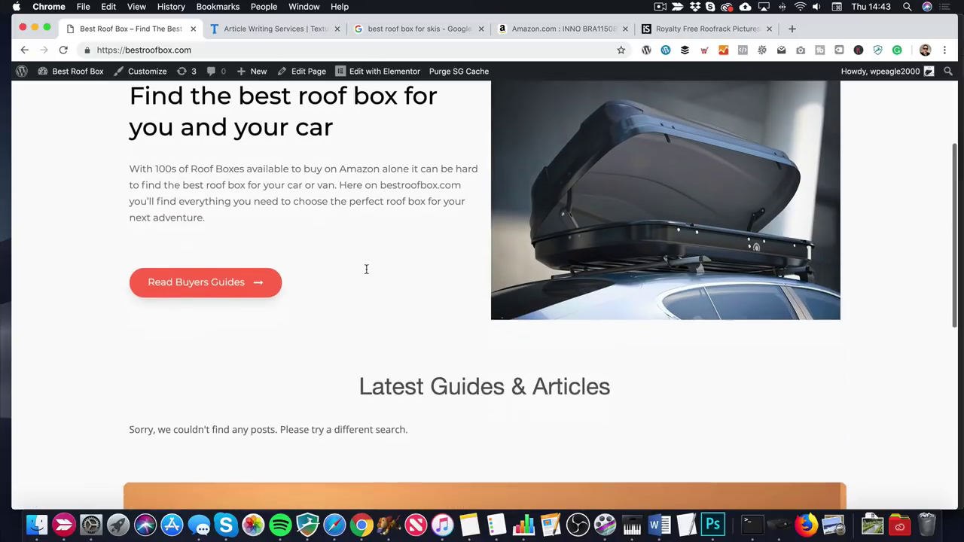
pyautogui.scroll(5, 369, 267)
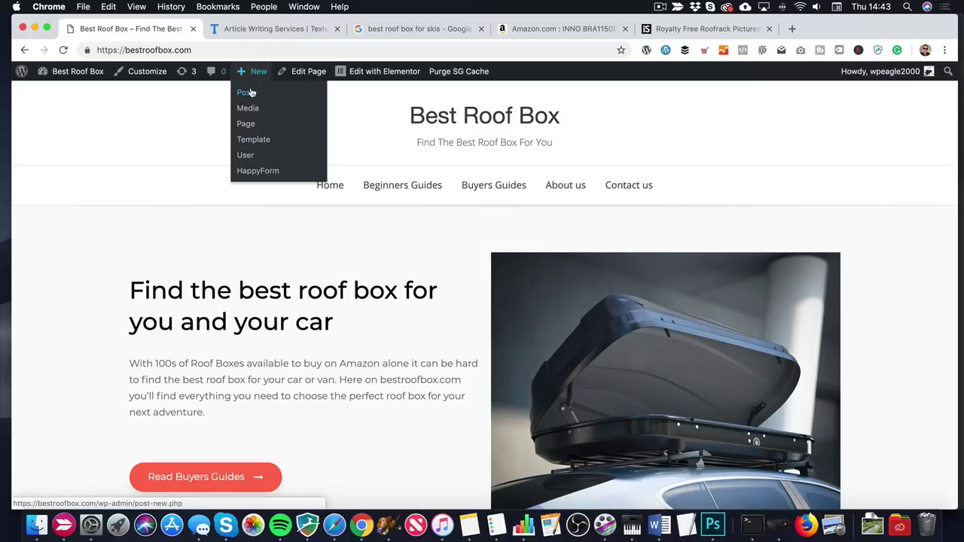
# Create a new post and narrow the browser and Ski Boxes Compare windows side by side
pyautogui.click(248, 92)
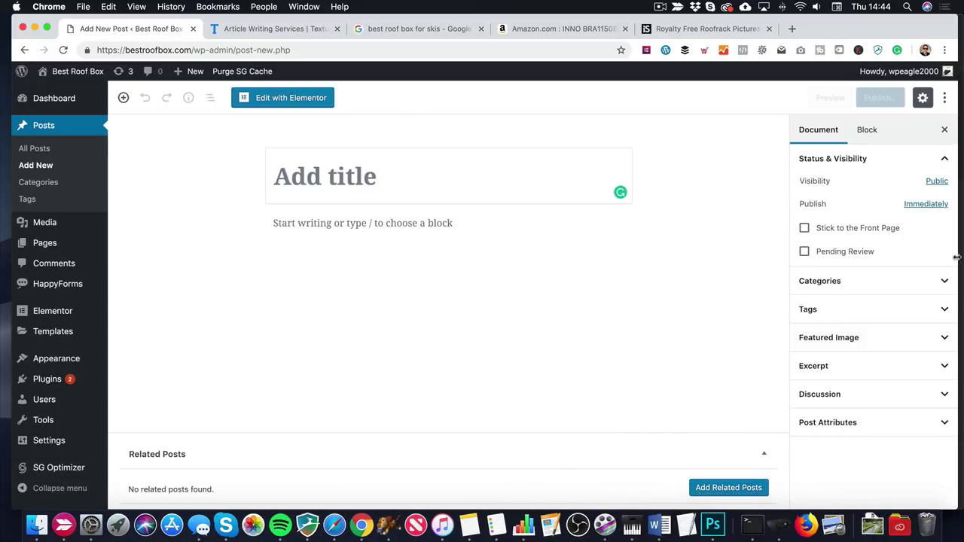
pyautogui.moveTo(961, 258); pyautogui.dragTo(739, 258)
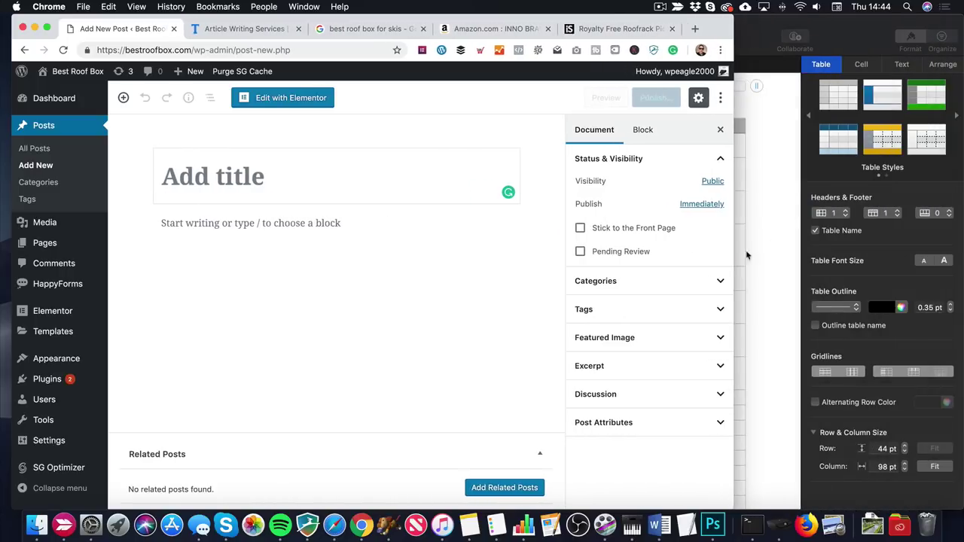
pyautogui.click(746, 254)
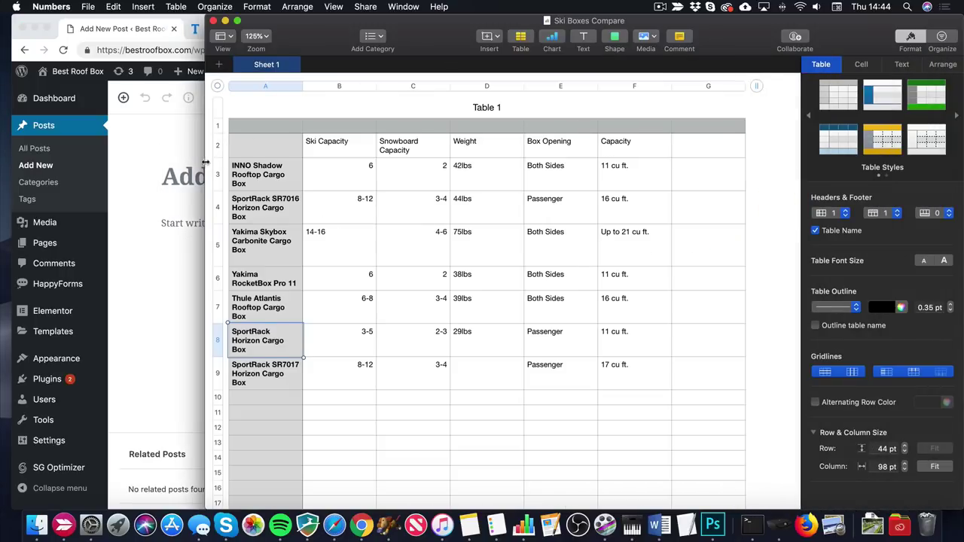
pyautogui.moveTo(209, 159); pyautogui.dragTo(630, 176)
# Copy the Word heading 'Finding the Best Roof Box for Skis' into the post title
pyautogui.click(661, 533)
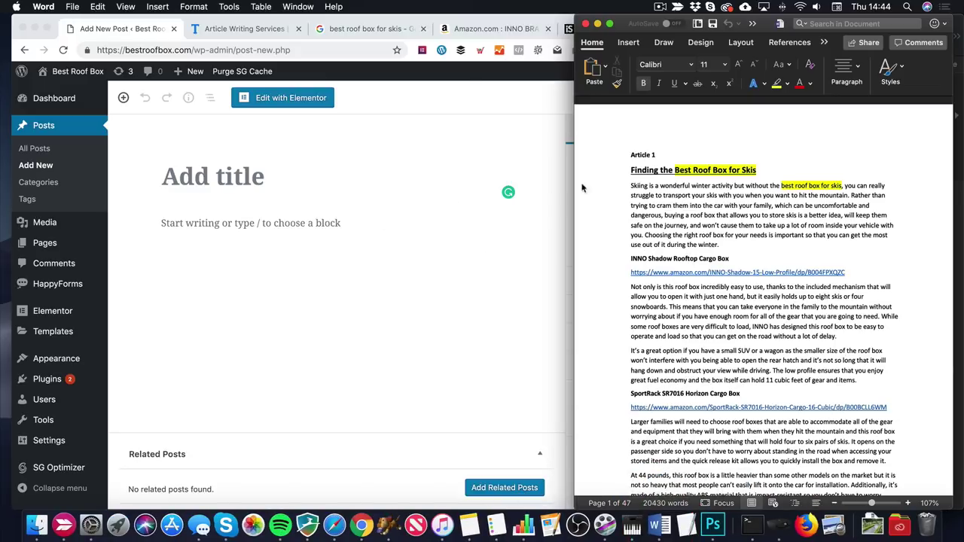
pyautogui.click(758, 173)
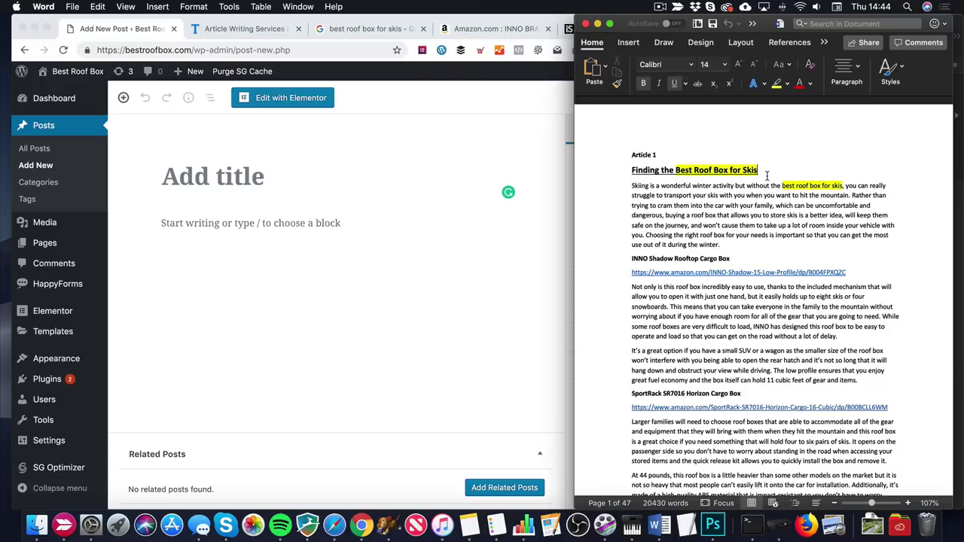
pyautogui.moveTo(760, 171); pyautogui.dragTo(629, 170)
pyautogui.press('super+c')
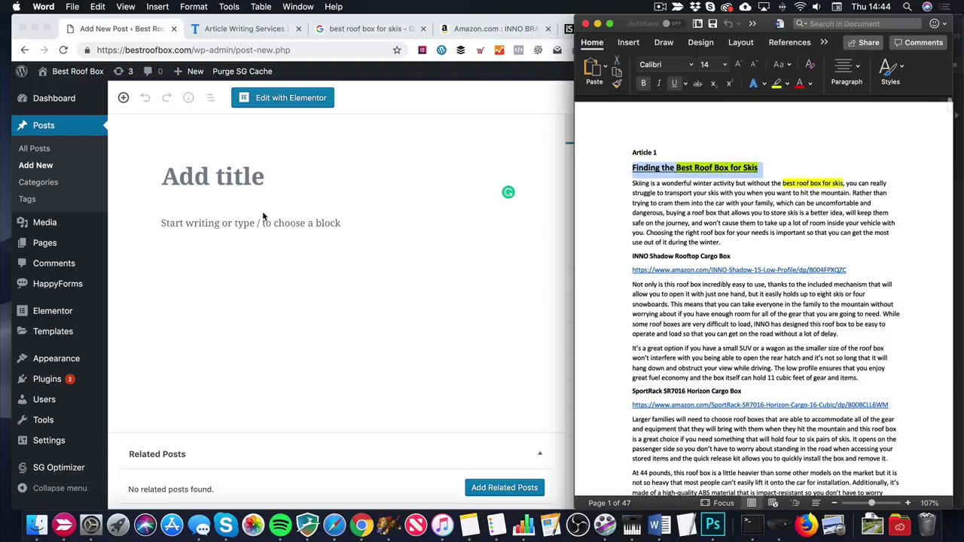
pyautogui.click(249, 175)
pyautogui.press('super+v')
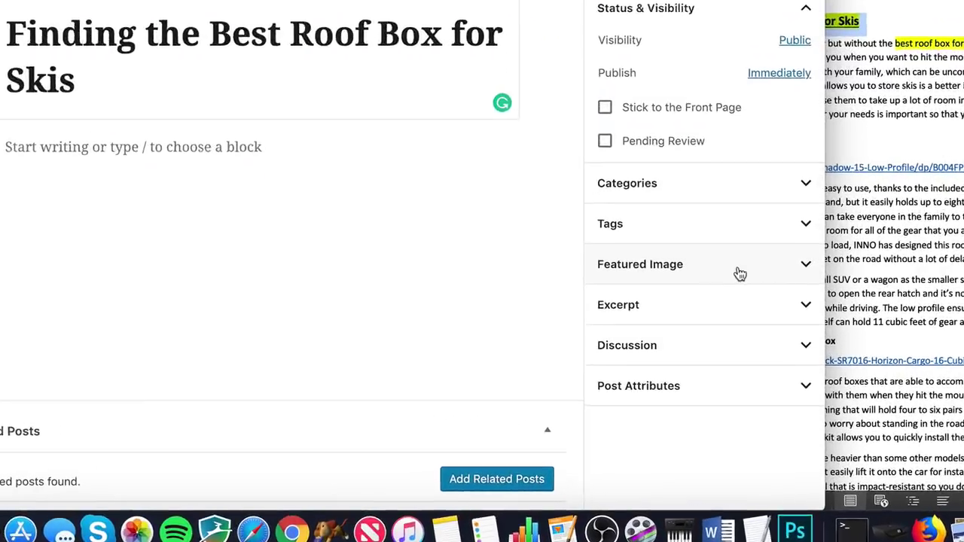
# Upload Roofbox-Skis.jpg from the Images folder through the Featured Image panel
pyautogui.click(739, 272)
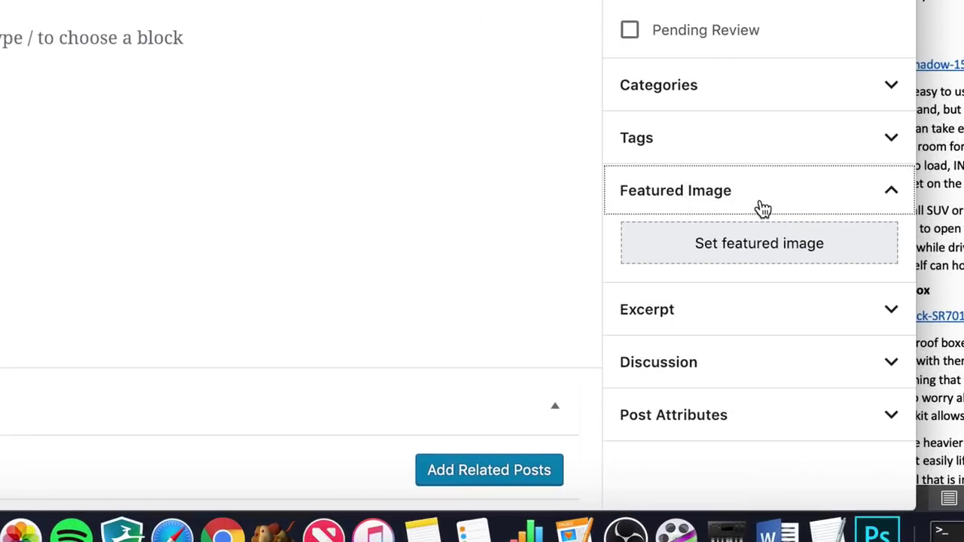
pyautogui.click(745, 245)
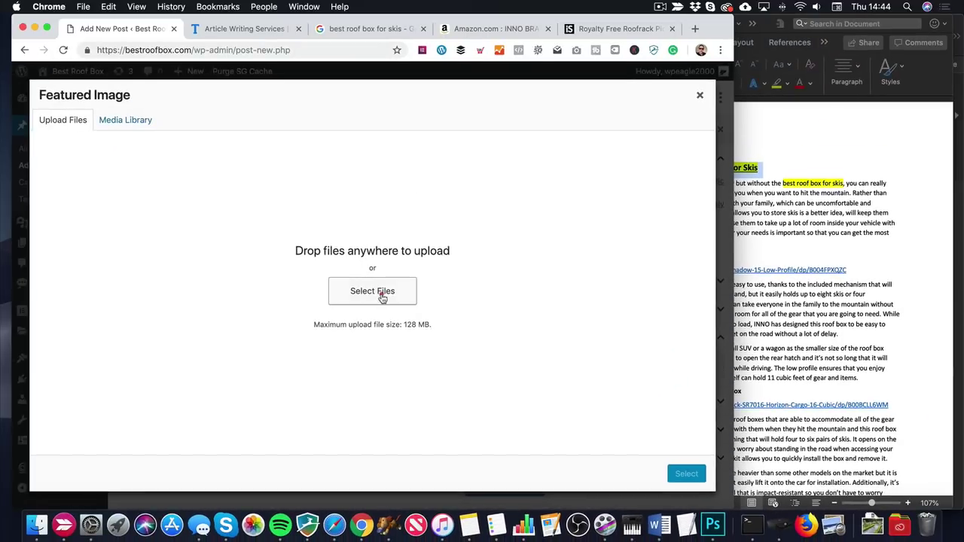
pyautogui.click(372, 291)
pyautogui.doubleClick(305, 108)
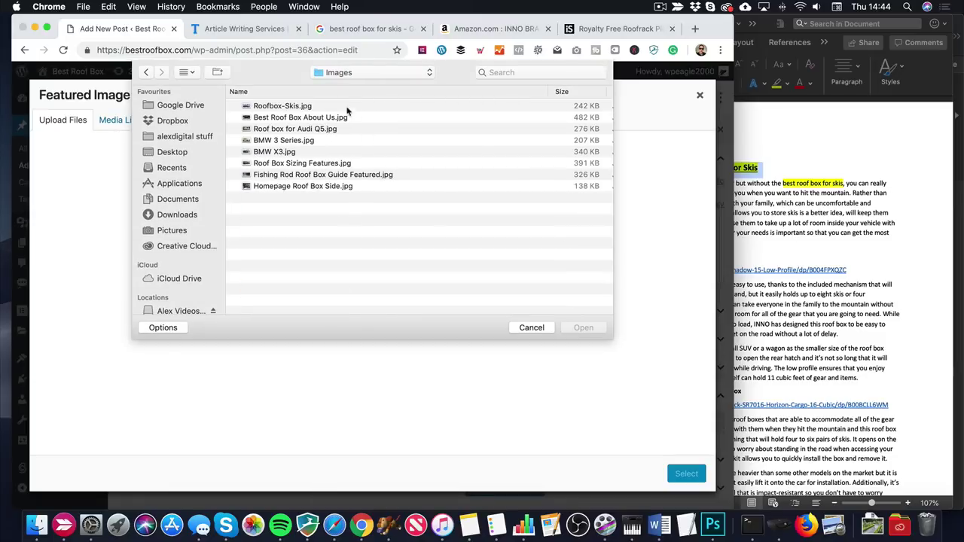
pyautogui.click(308, 107)
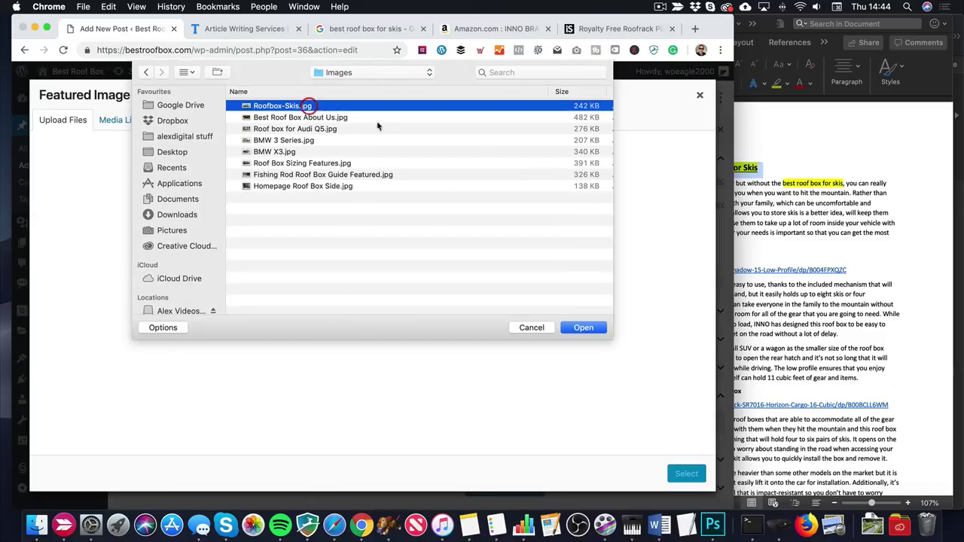
pyautogui.click(582, 327)
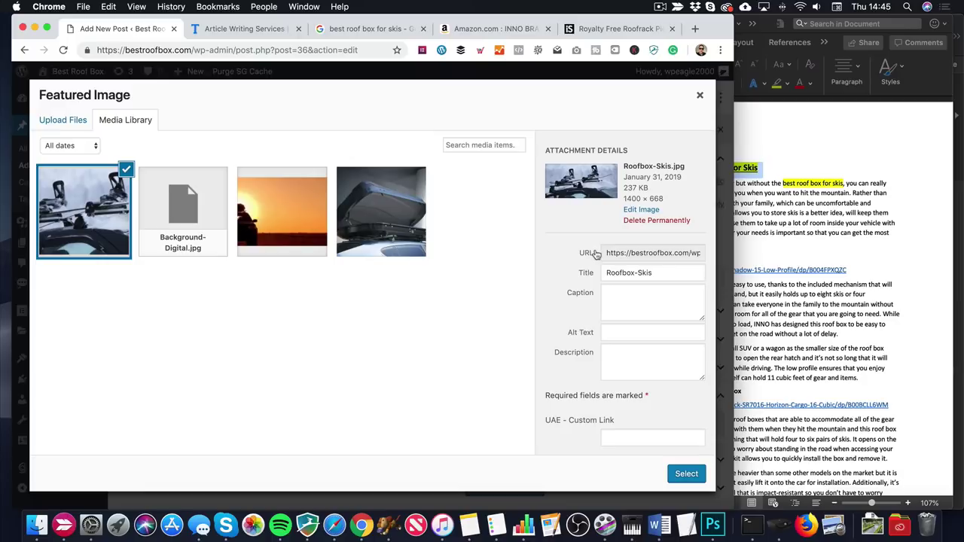
# Check the image's 1400 × 668 dimensions and set it as the featured image
pyautogui.moveTo(672, 200); pyautogui.dragTo(561, 170)
pyautogui.click(648, 211)
pyautogui.moveTo(667, 199); pyautogui.dragTo(624, 198)
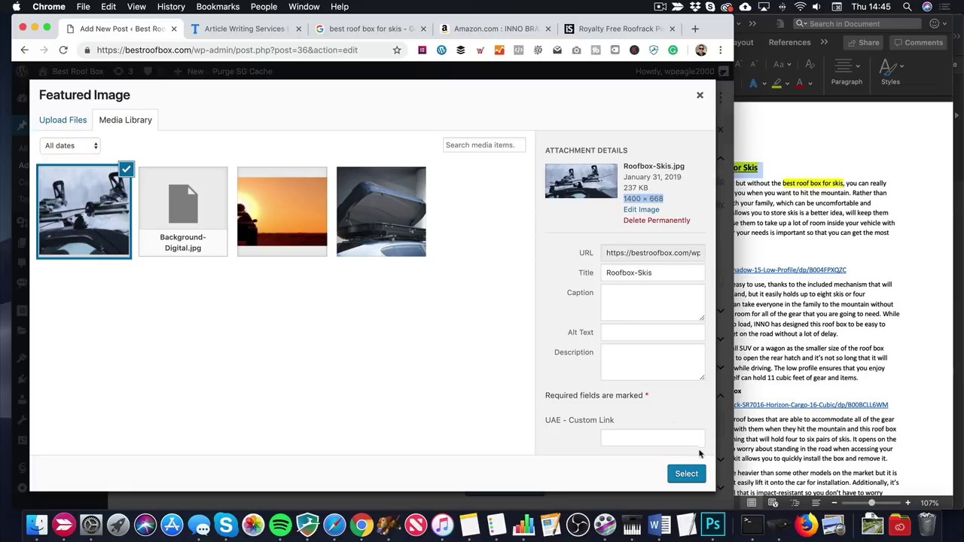
pyautogui.click(685, 473)
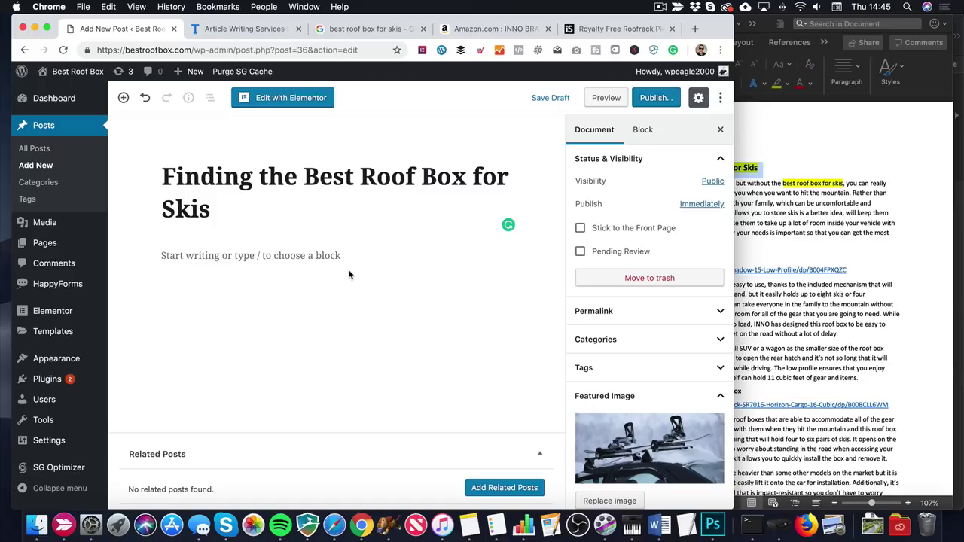
# Publish the post and view it live on the site
pyautogui.click(658, 98)
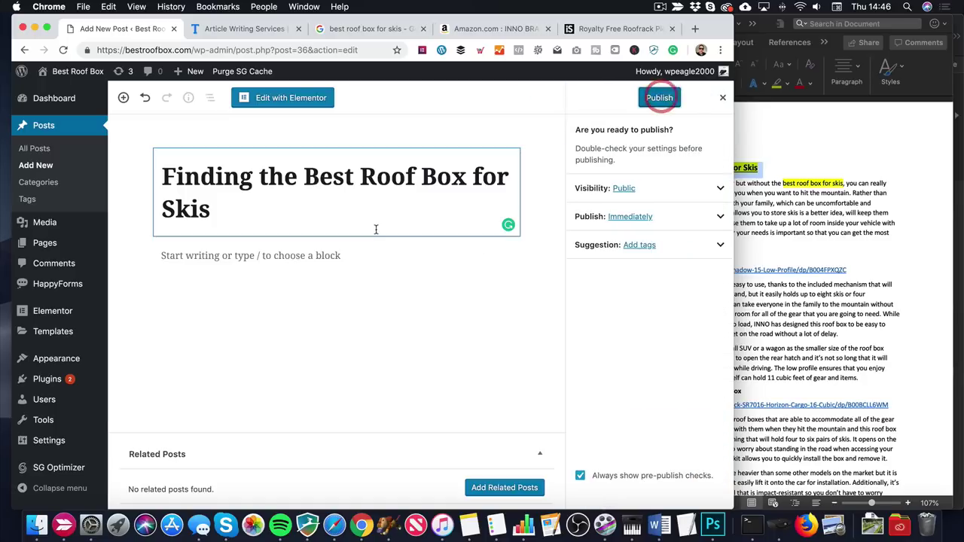
pyautogui.click(666, 105)
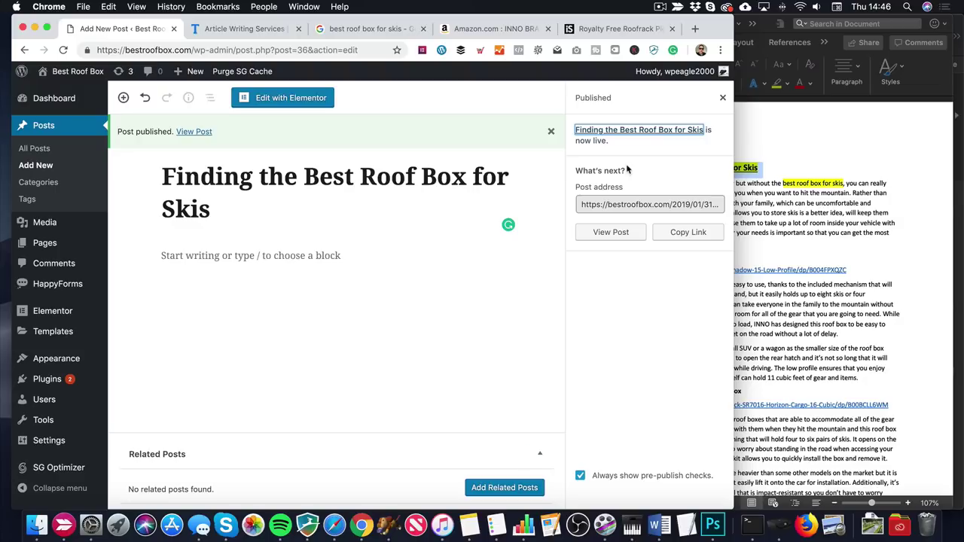
pyautogui.click(192, 131)
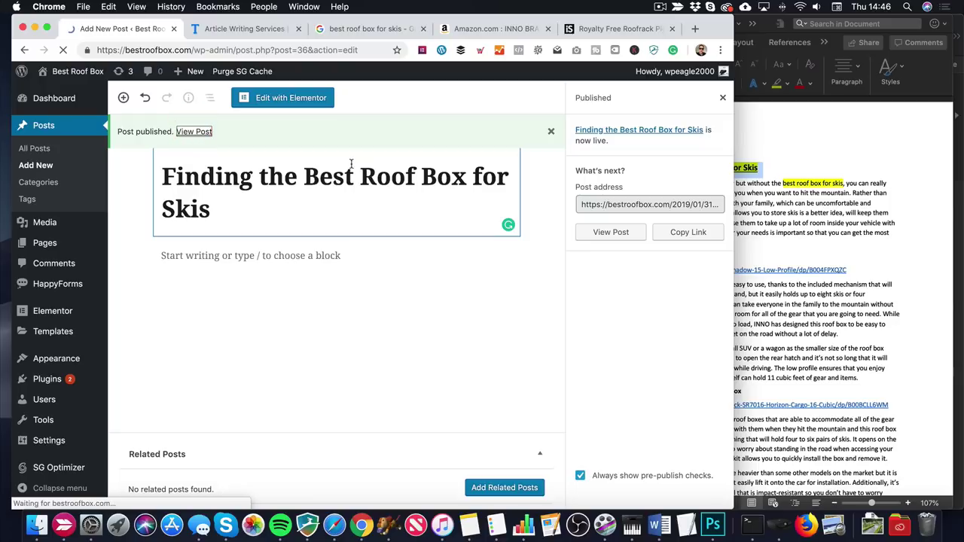
pyautogui.scroll(-3, 423, 256)
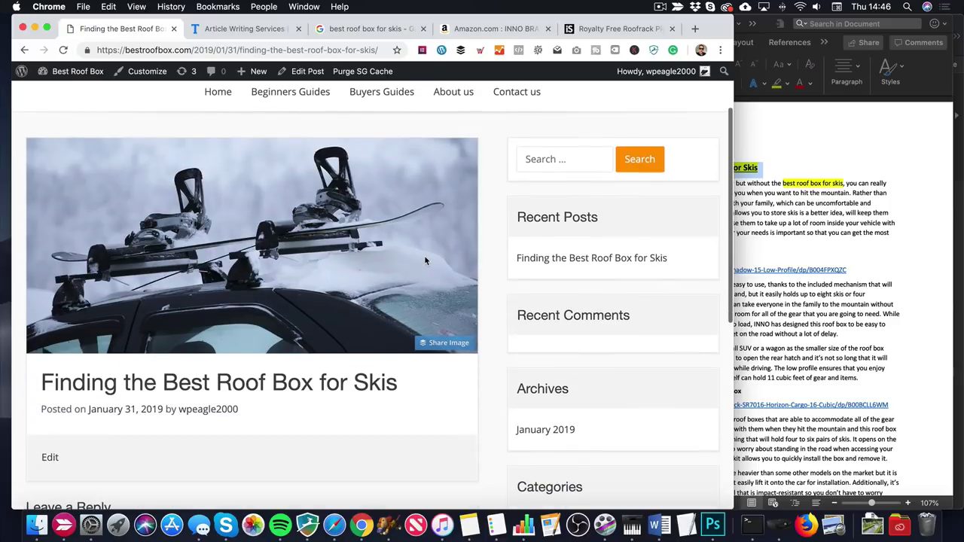
pyautogui.scroll(3, 273, 174)
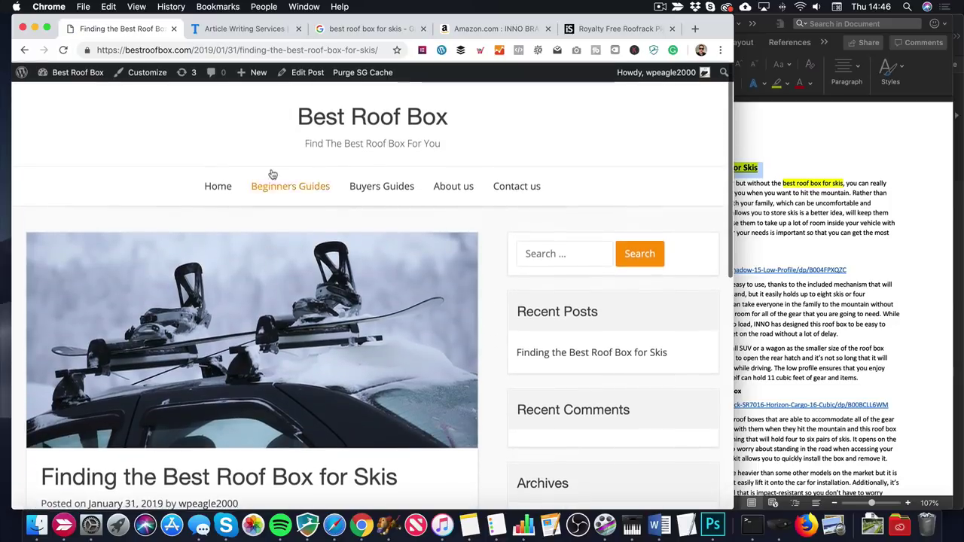
# Go to the homepage and open the article from Latest Guides & Articles
pyautogui.click(217, 186)
pyautogui.scroll(-2, 447, 235)
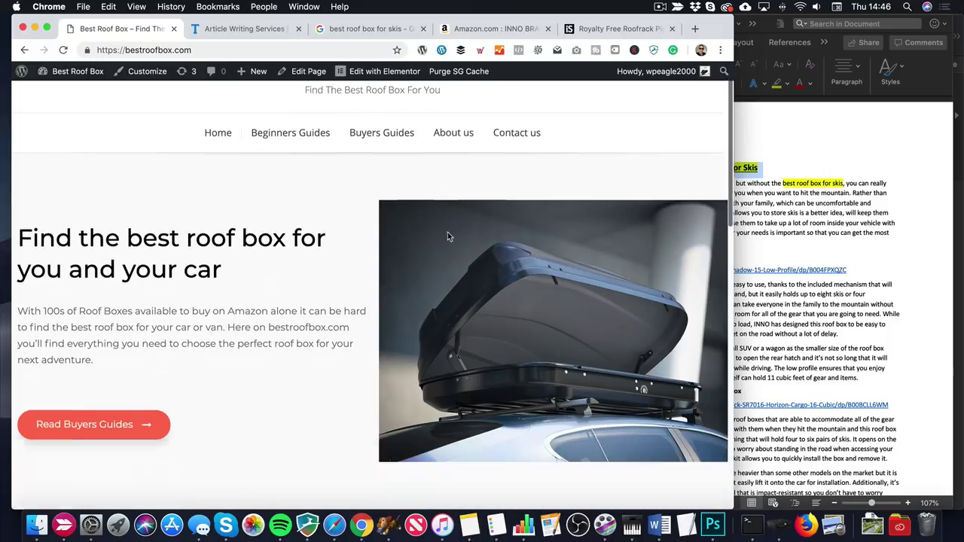
pyautogui.scroll(-10, 448, 236)
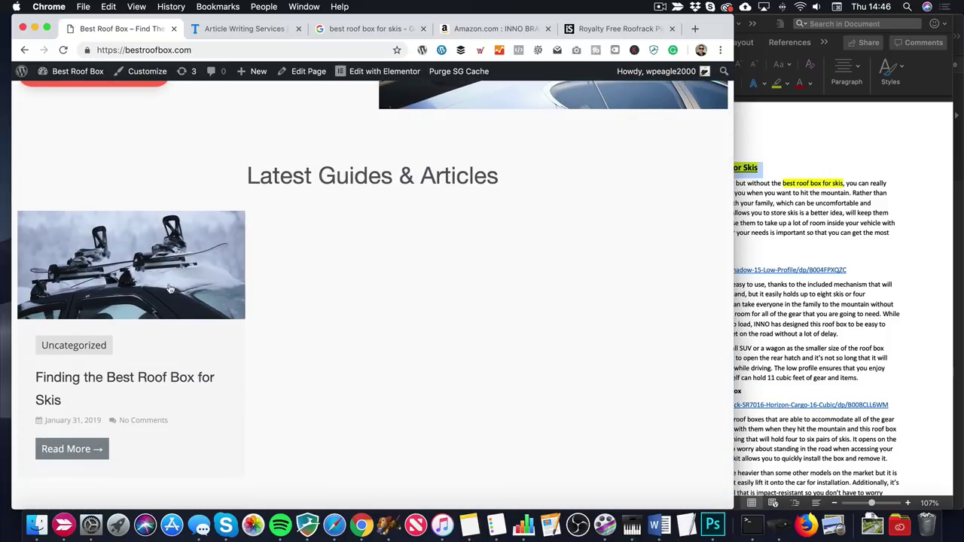
pyautogui.scroll(-1, 264, 244)
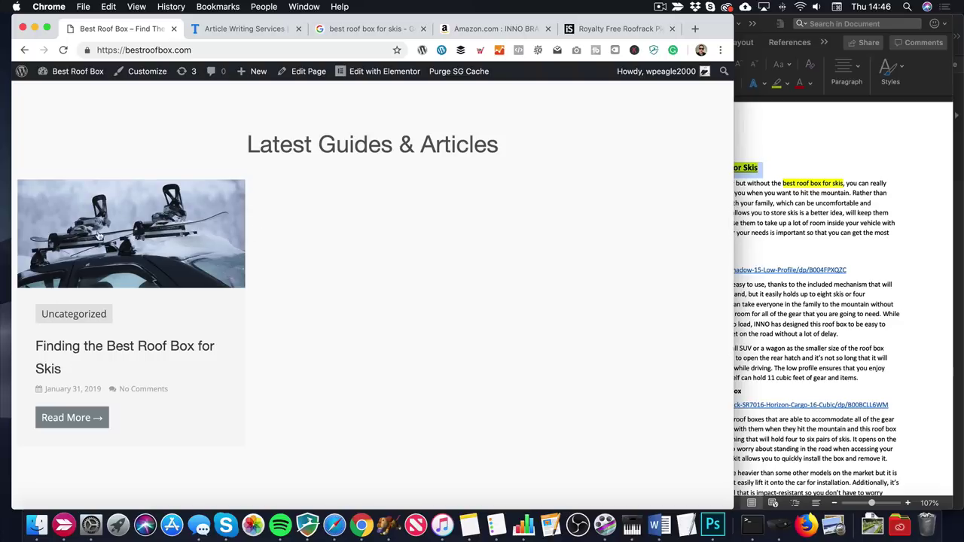
pyautogui.click(159, 238)
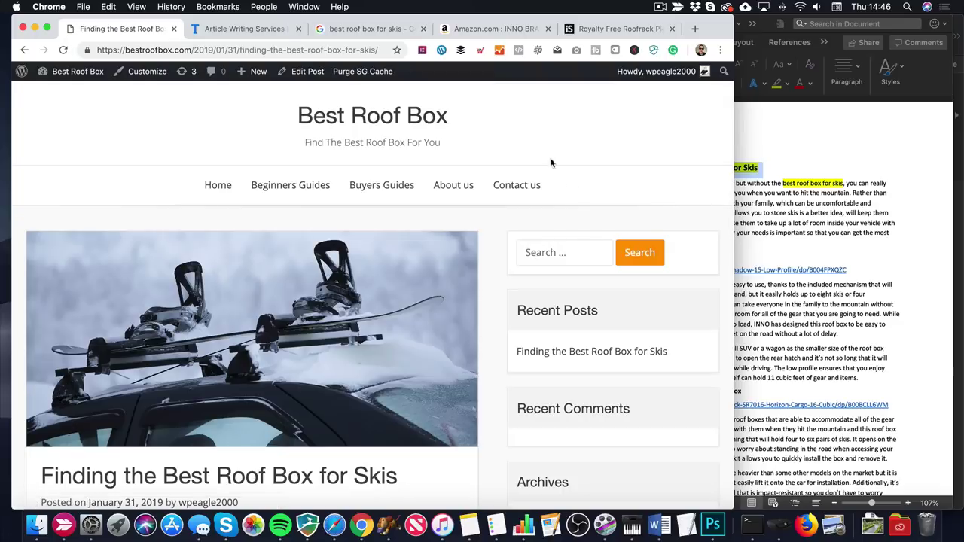
# Switch the post's category from Uncategorized to Buyers Guides, update it, and open Elementor
pyautogui.click(307, 73)
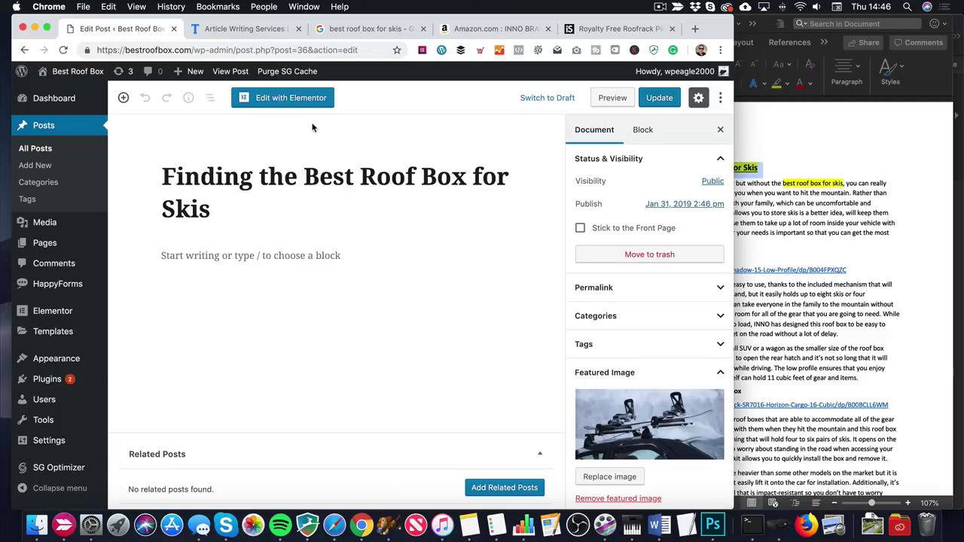
pyautogui.click(719, 316)
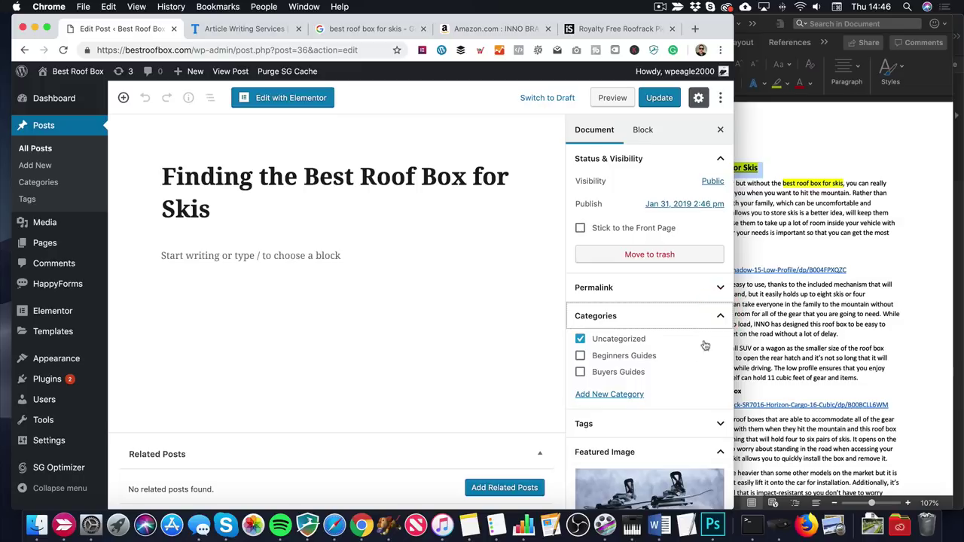
pyautogui.click(580, 339)
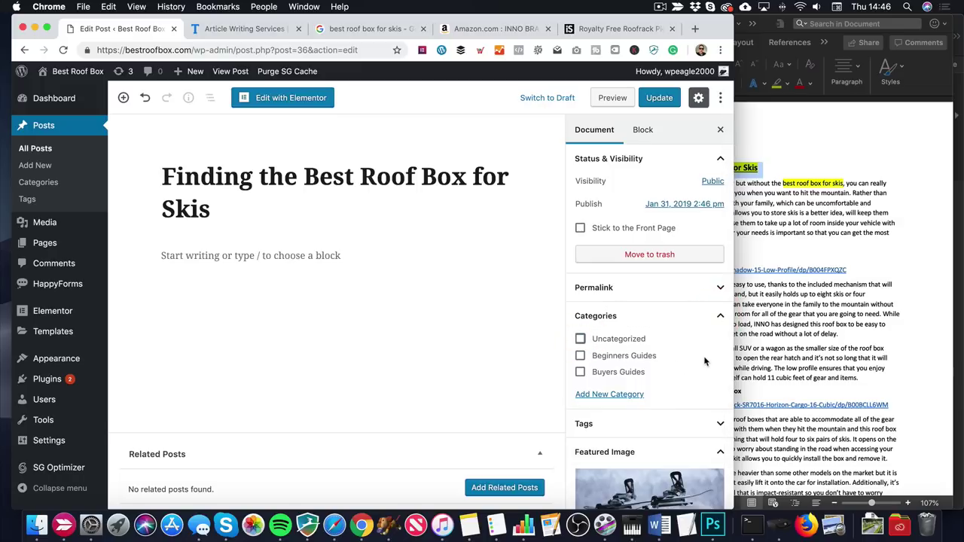
pyautogui.click(580, 372)
pyautogui.click(657, 98)
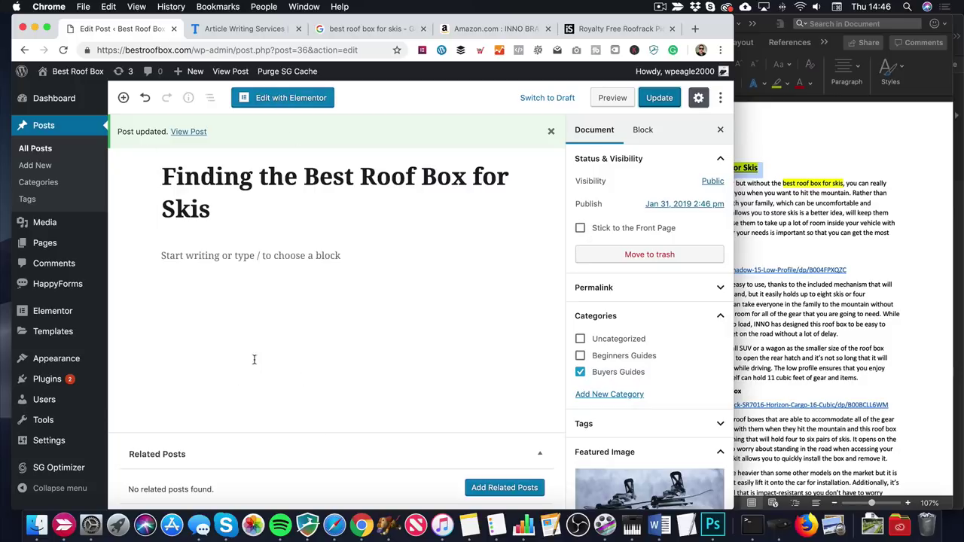
pyautogui.click(268, 98)
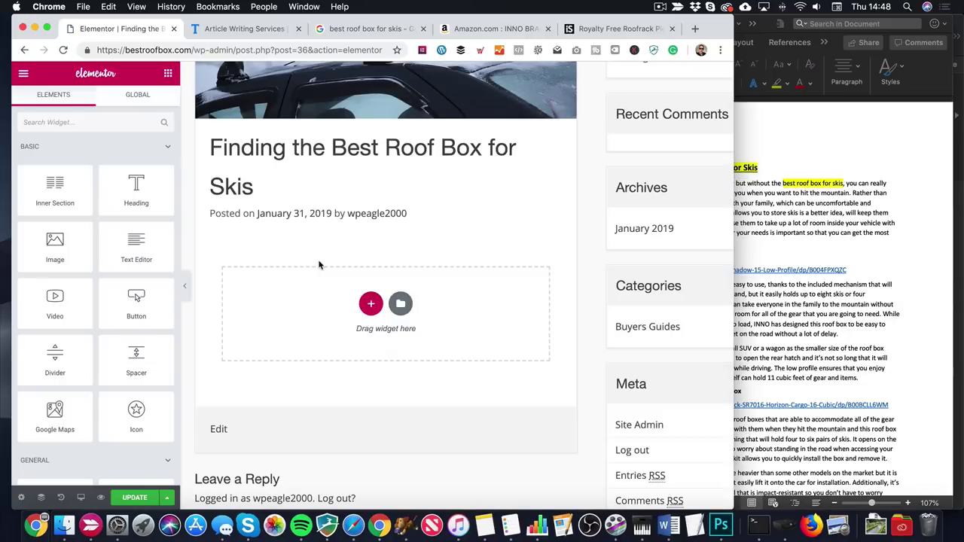
# Copy the intro paragraph from the Word draft
pyautogui.click(813, 209)
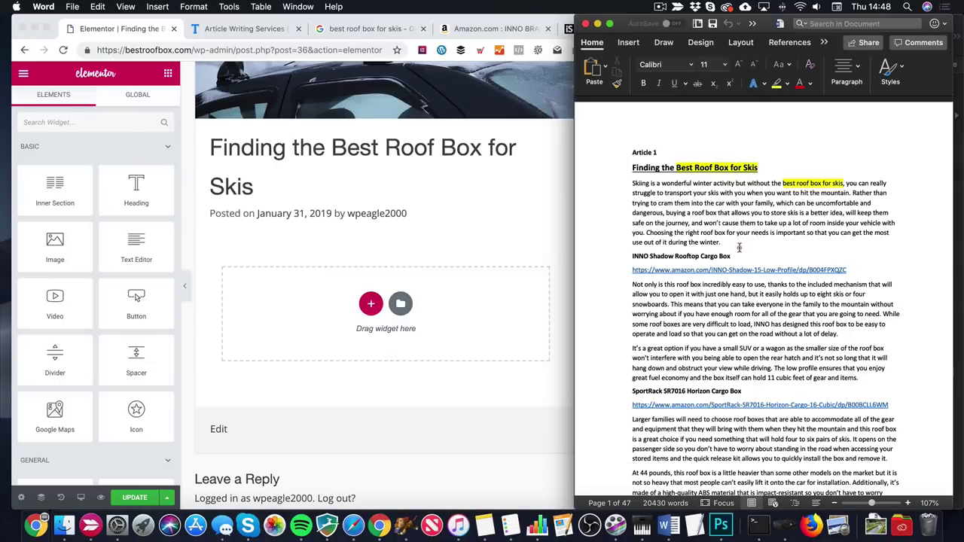
pyautogui.moveTo(739, 246); pyautogui.dragTo(635, 188)
pyautogui.rightClick(646, 191)
pyautogui.click(667, 207)
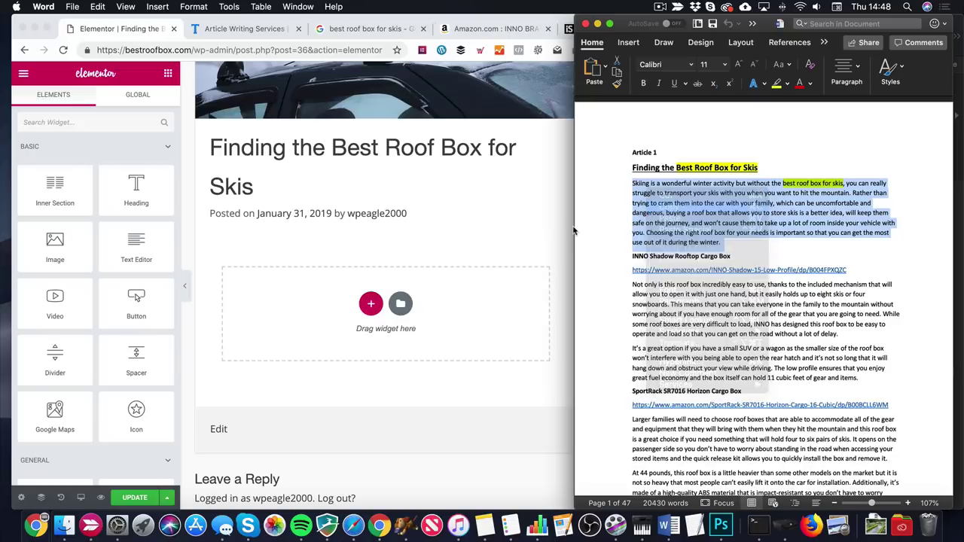
# Add a Text Editor widget under the title and paste the intro paragraph as plain text
pyautogui.click(503, 220)
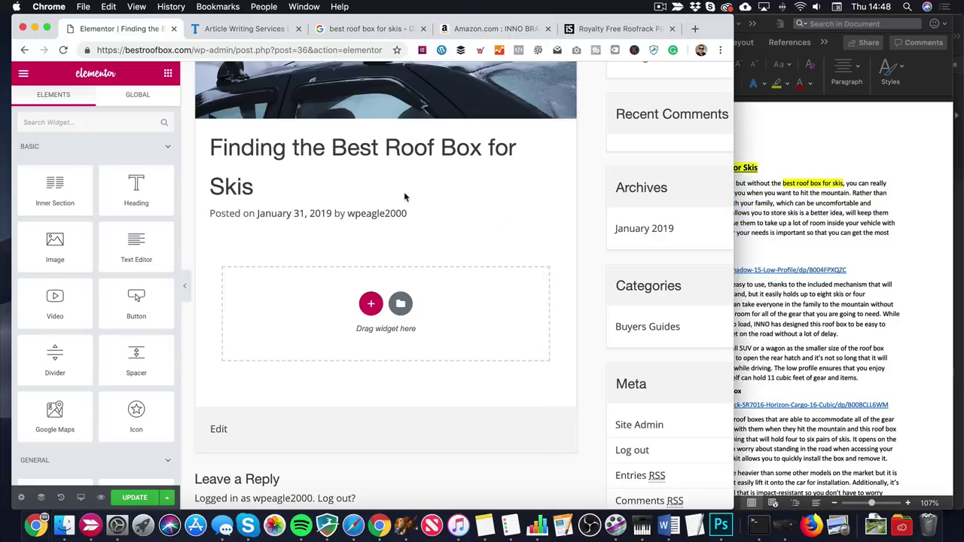
pyautogui.moveTo(125, 232); pyautogui.dragTo(216, 244)
pyautogui.click(329, 273)
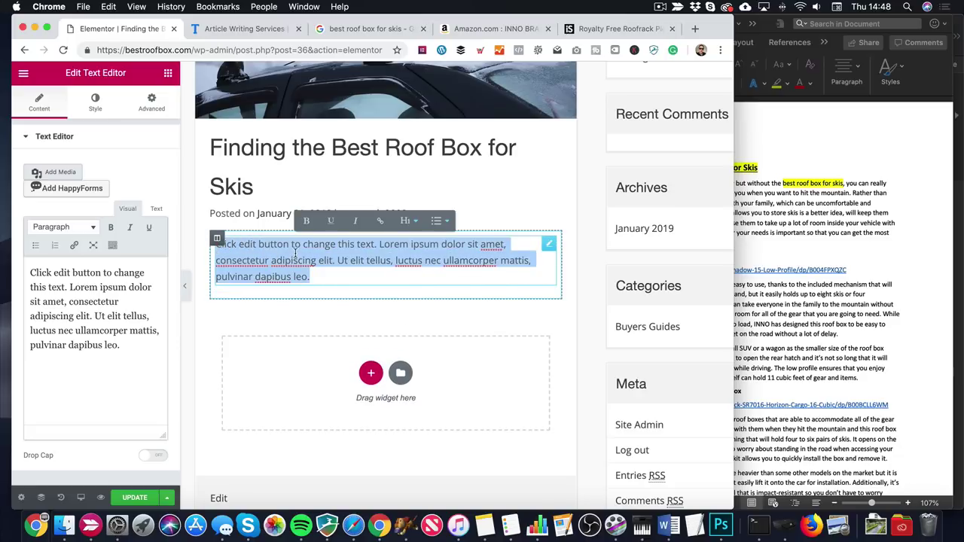
pyautogui.click(109, 7)
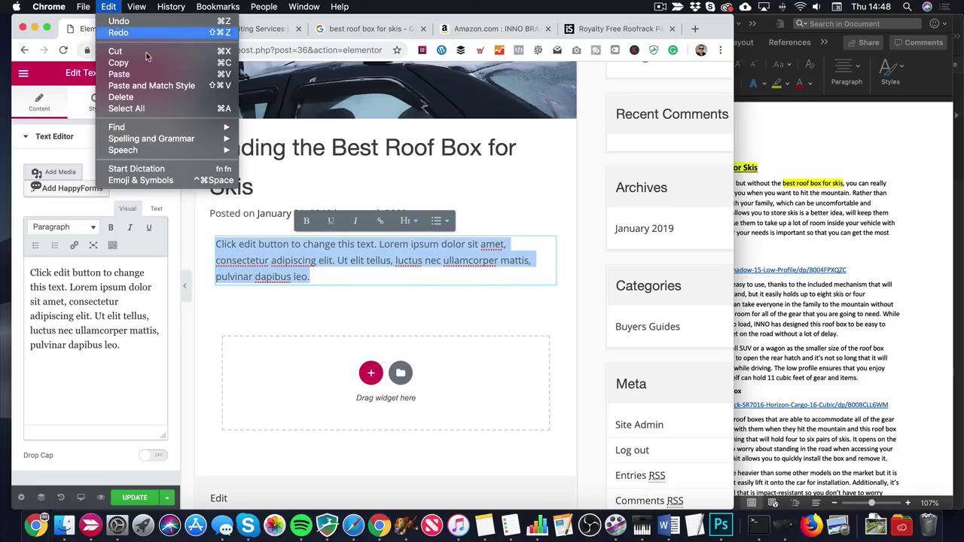
pyautogui.click(158, 88)
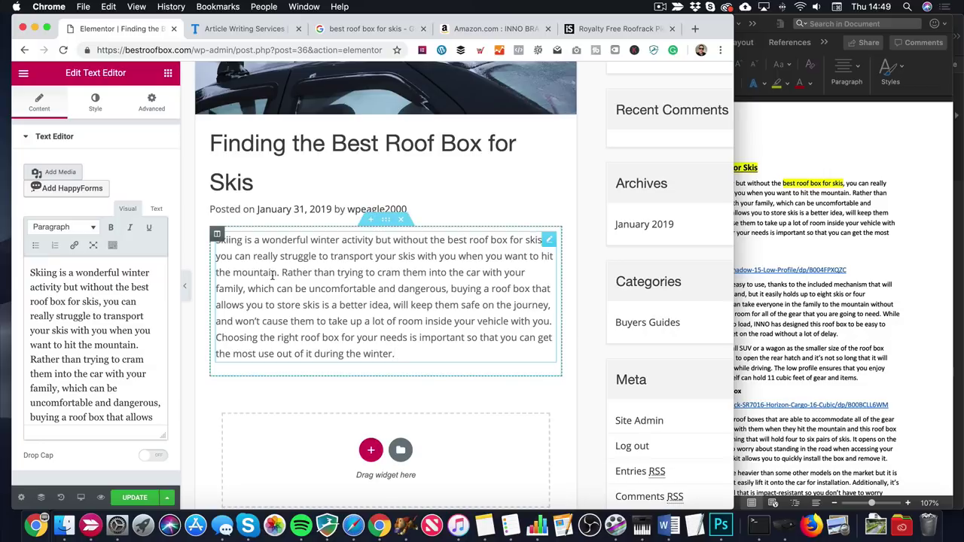
pyautogui.scroll(-2, 295, 271)
pyautogui.click(843, 226)
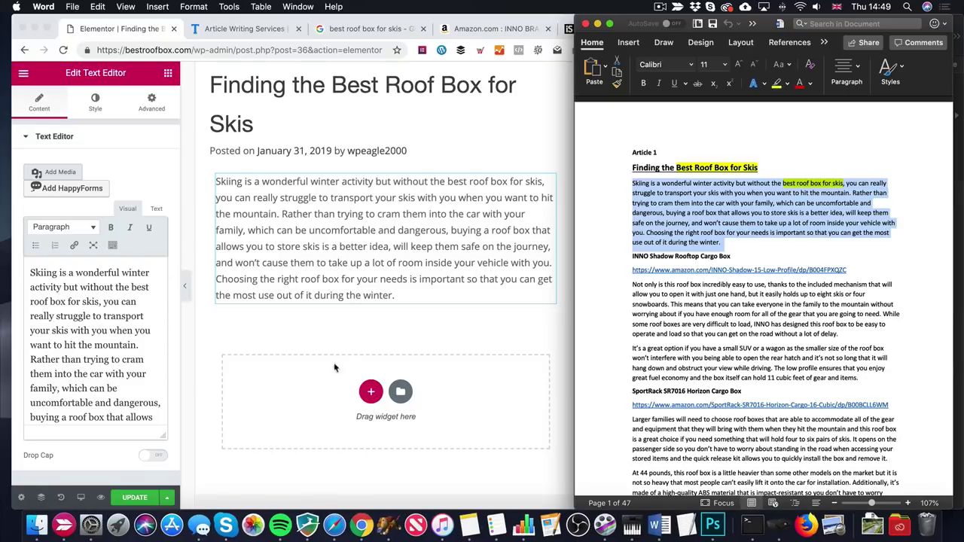
# Drop a Heading widget below the intro paragraph
pyautogui.click(169, 77)
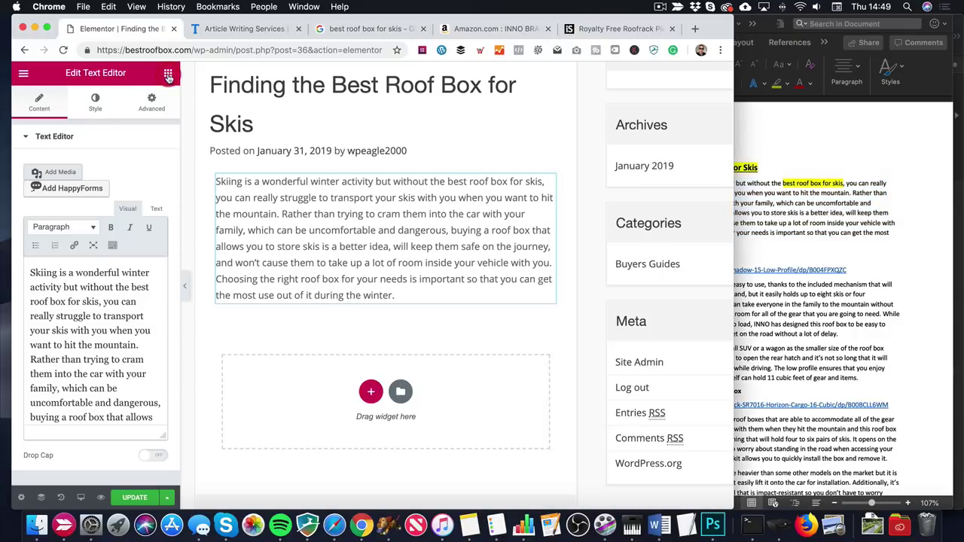
pyautogui.click(170, 78)
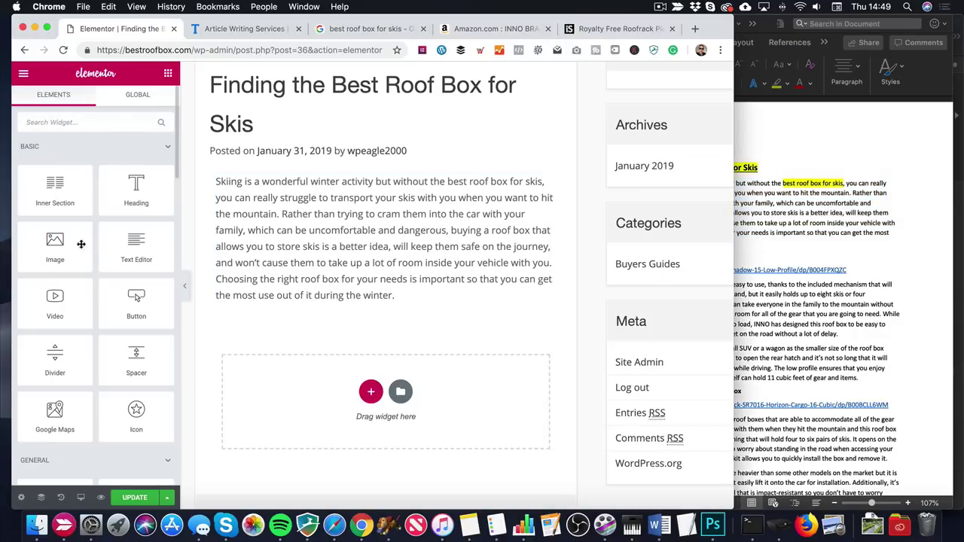
pyautogui.moveTo(125, 191); pyautogui.dragTo(293, 383)
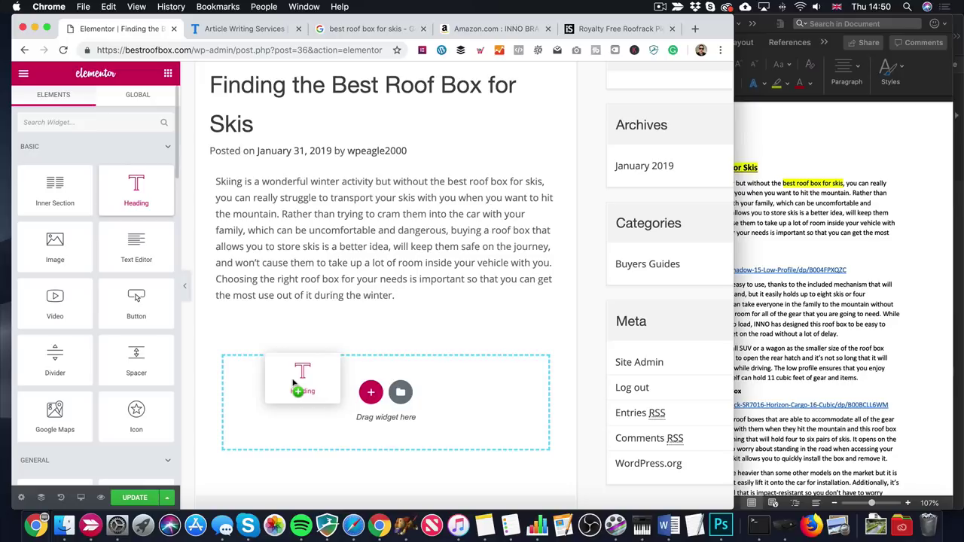
pyautogui.moveTo(292, 382); pyautogui.dragTo(293, 381)
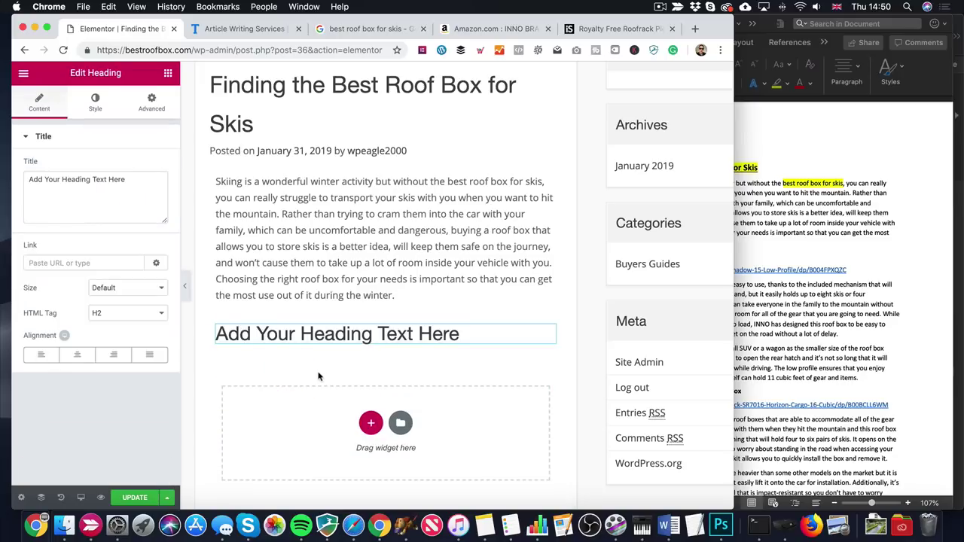
# Replace the heading placeholder with 'Quickly Compare Ski and Snowboard Roof Boxes'
pyautogui.tripleClick(485, 331)
pyautogui.click(187, 333)
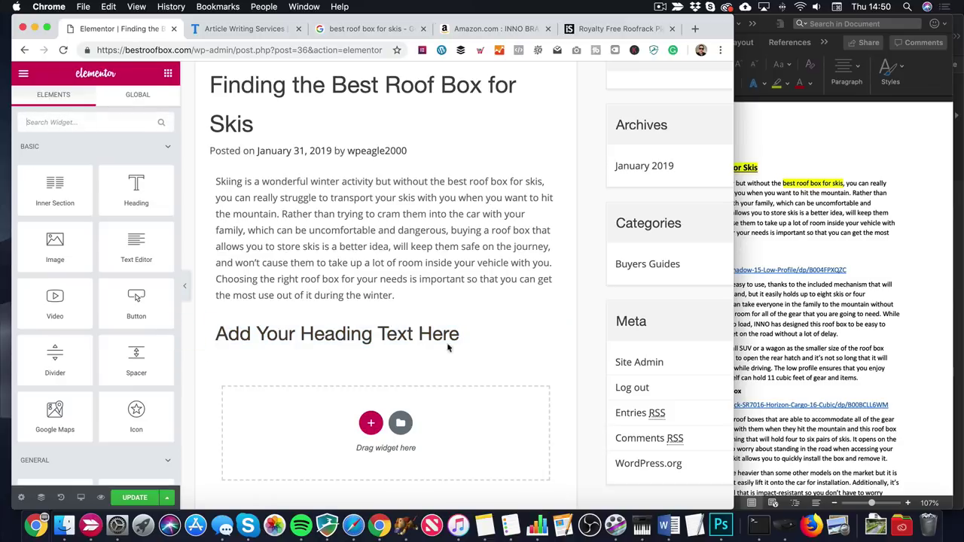
pyautogui.moveTo(461, 334); pyautogui.dragTo(217, 337)
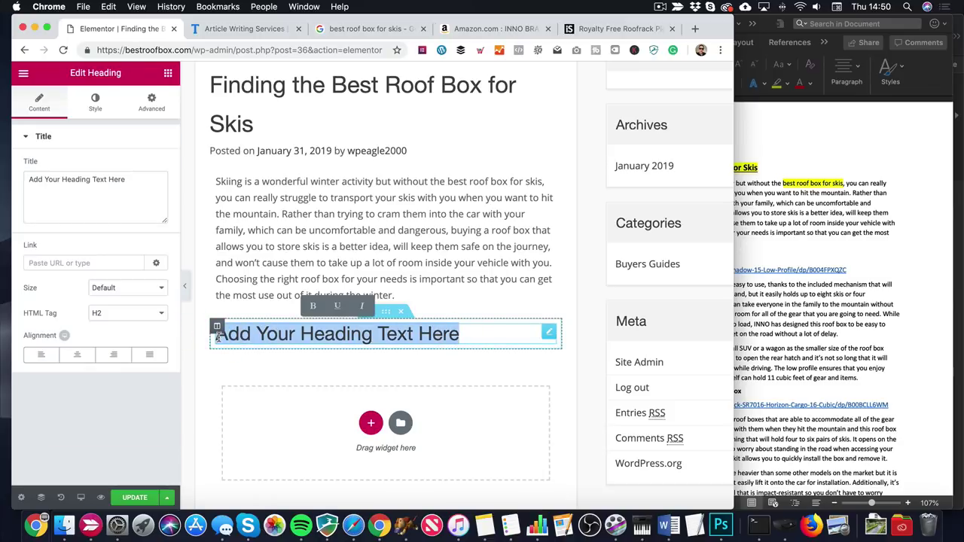
pyautogui.write('Quickly C')
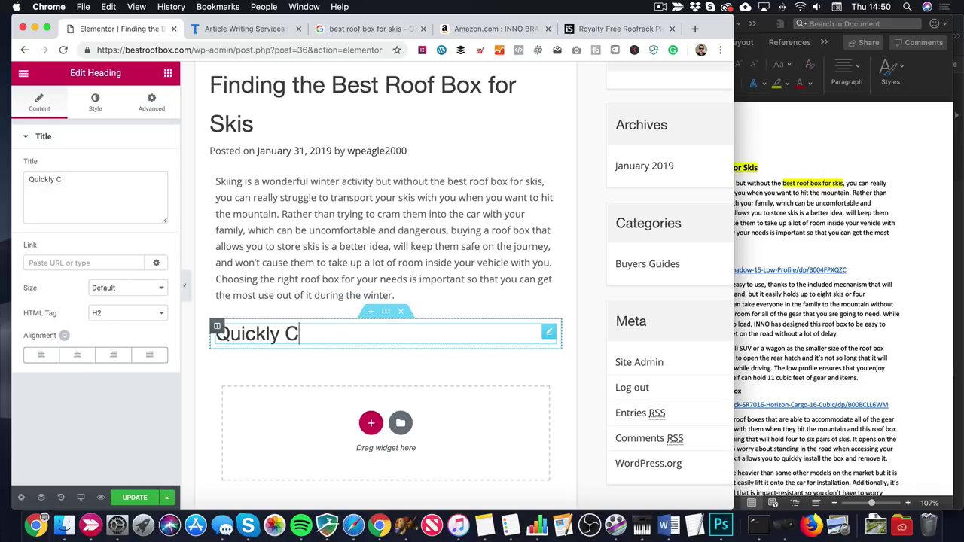
pyautogui.write('ompare Ski And')
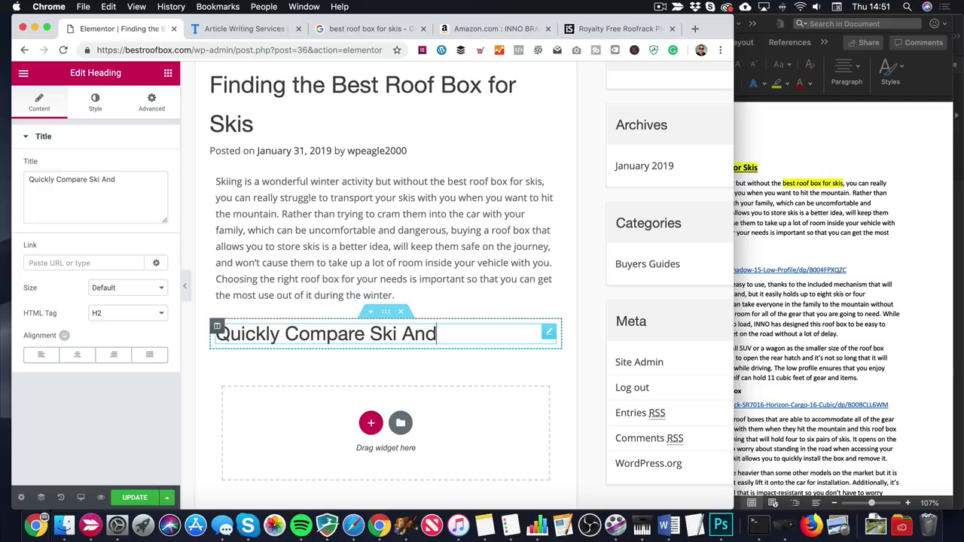
pyautogui.press('BackSpace')
pyautogui.press('BackSpace')
pyautogui.press('BackSpace')
pyautogui.write('and ')
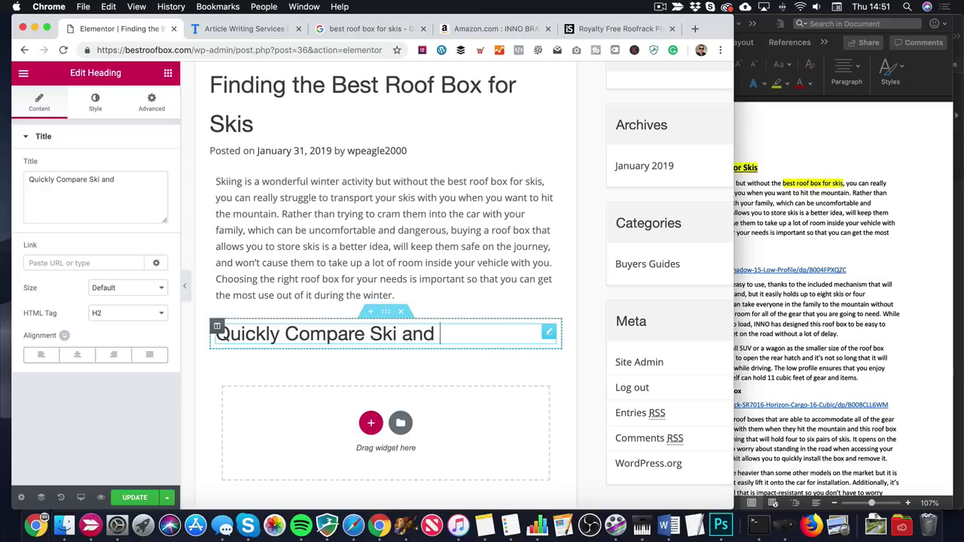
pyautogui.write('Snowboard')
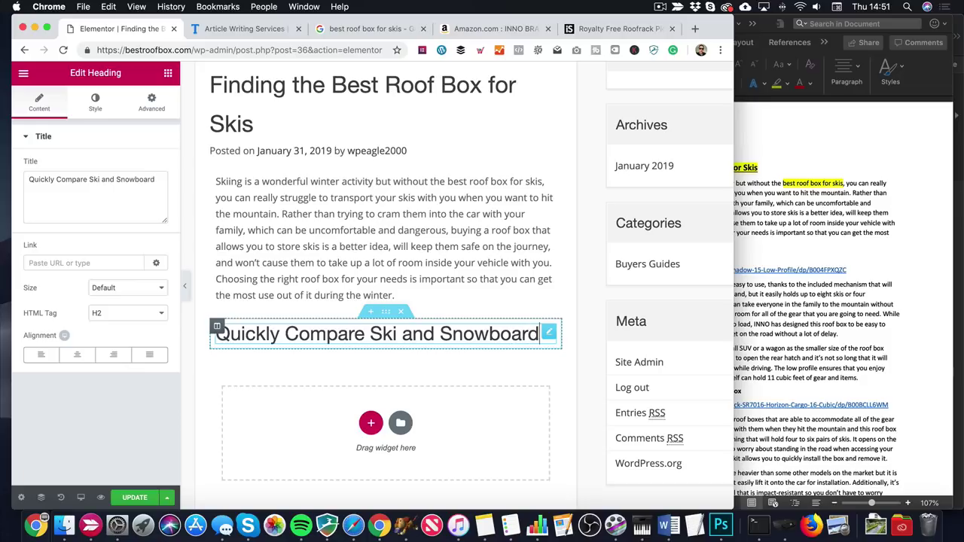
pyautogui.write(' Roof b')
pyautogui.press('BackSpace')
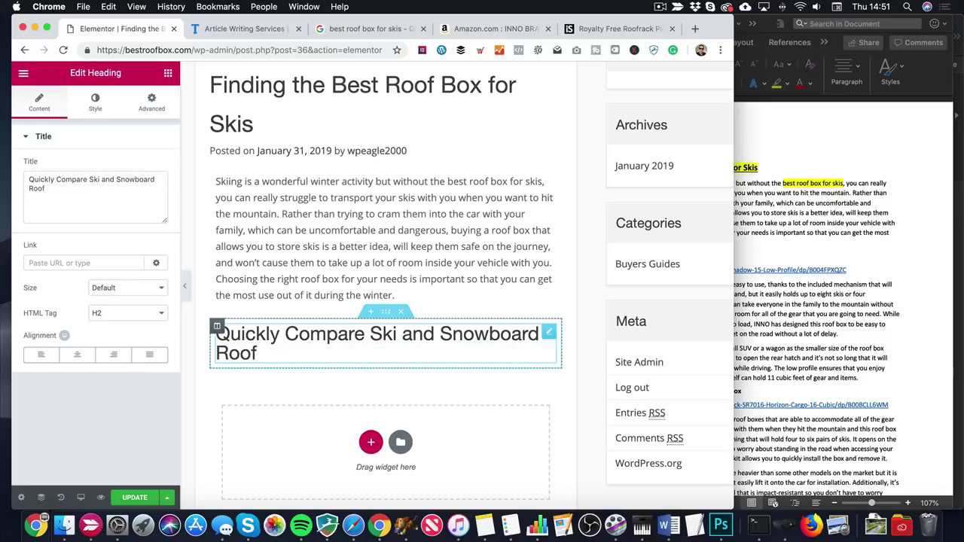
pyautogui.write('Boxes')
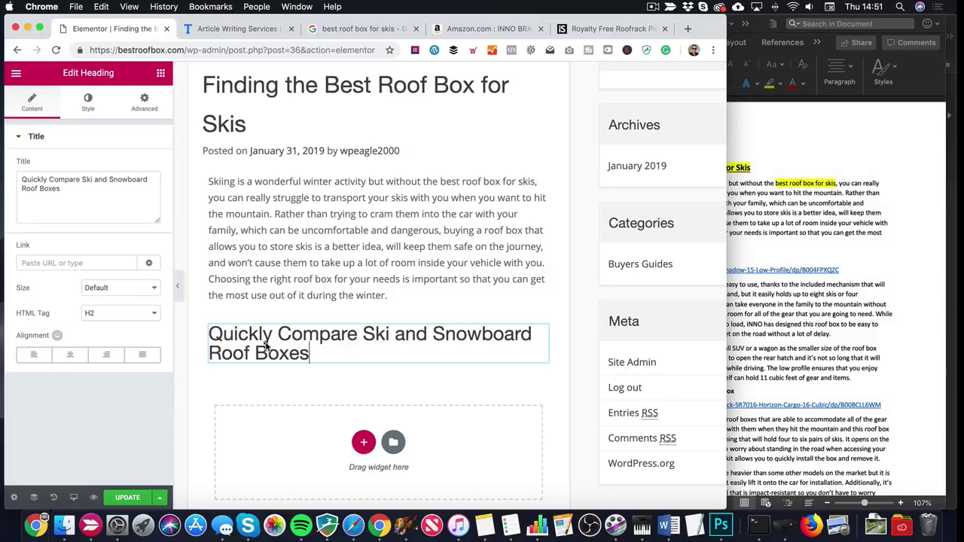
pyautogui.click(217, 336)
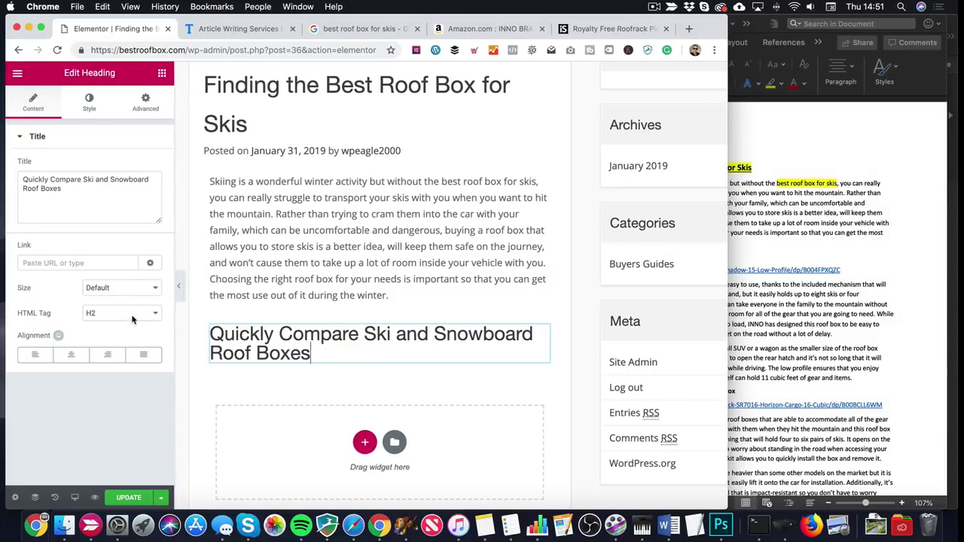
# Set the heading's HTML tag to H4
pyautogui.click(126, 314)
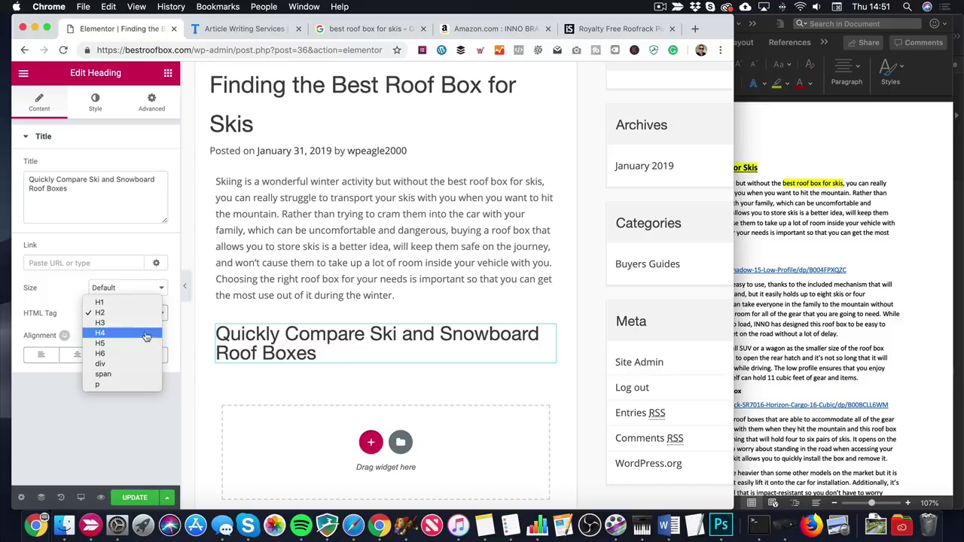
pyautogui.click(144, 333)
pyautogui.click(315, 350)
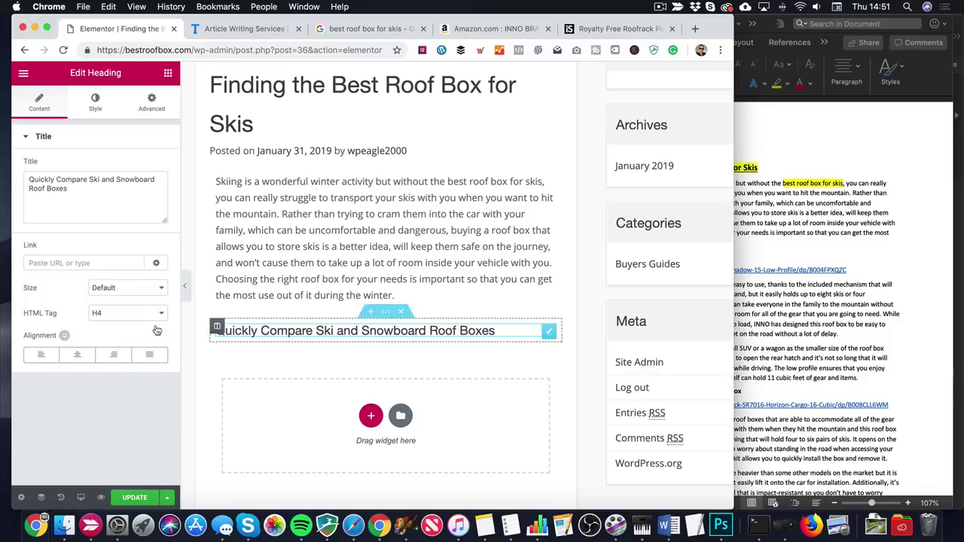
pyautogui.click(129, 313)
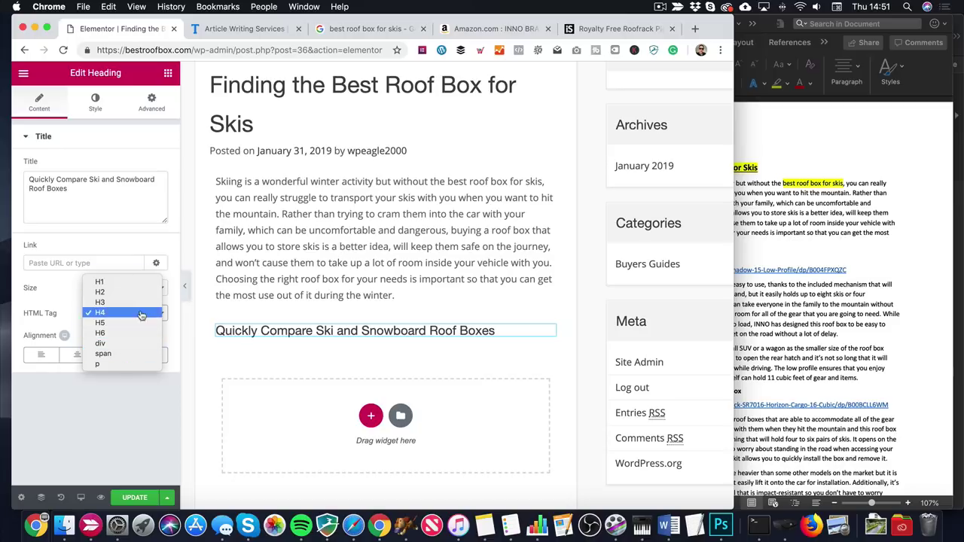
pyautogui.click(306, 374)
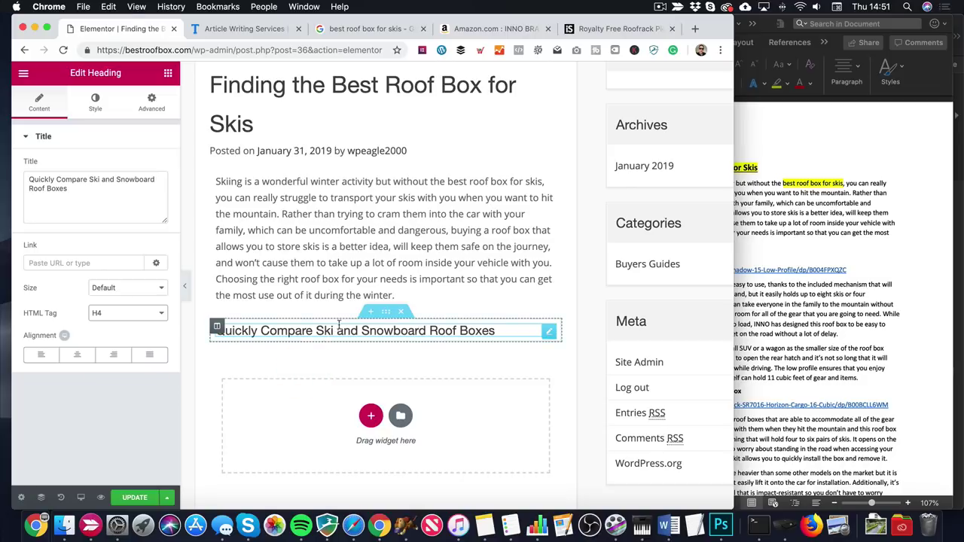
# Place the Ultimate Addons Table widget below the heading, showing sample headers and three rows
pyautogui.click(167, 73)
pyautogui.scroll(-5, 113, 218)
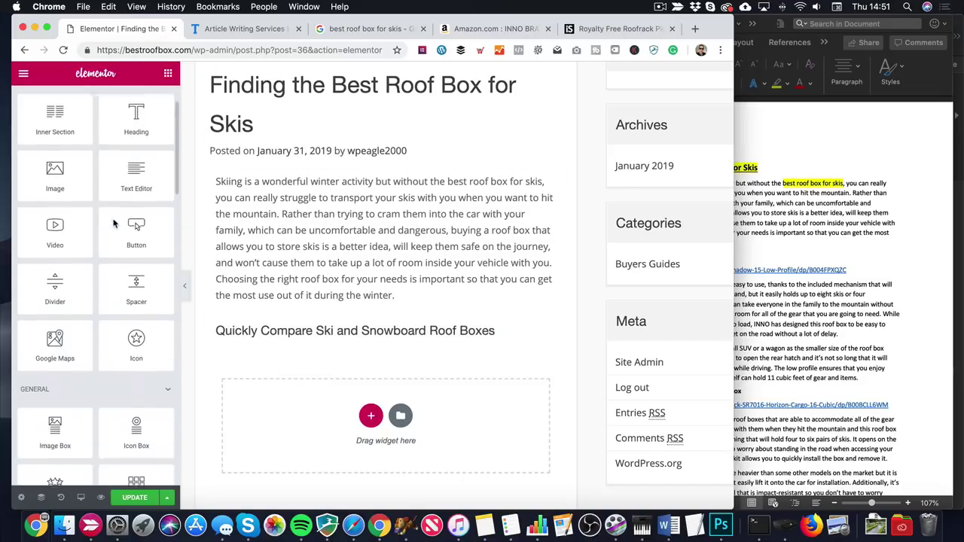
pyautogui.scroll(-8, 150, 270)
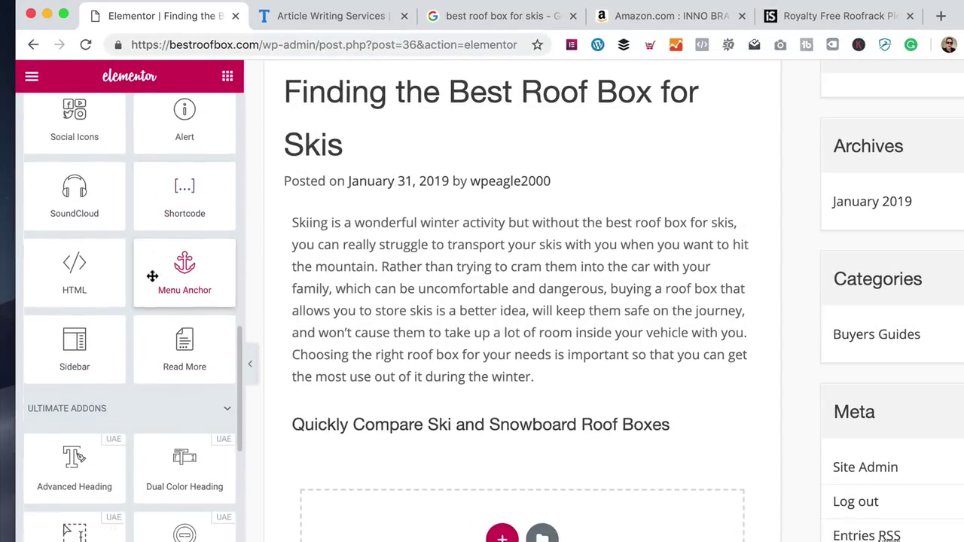
pyautogui.scroll(-4, 152, 276)
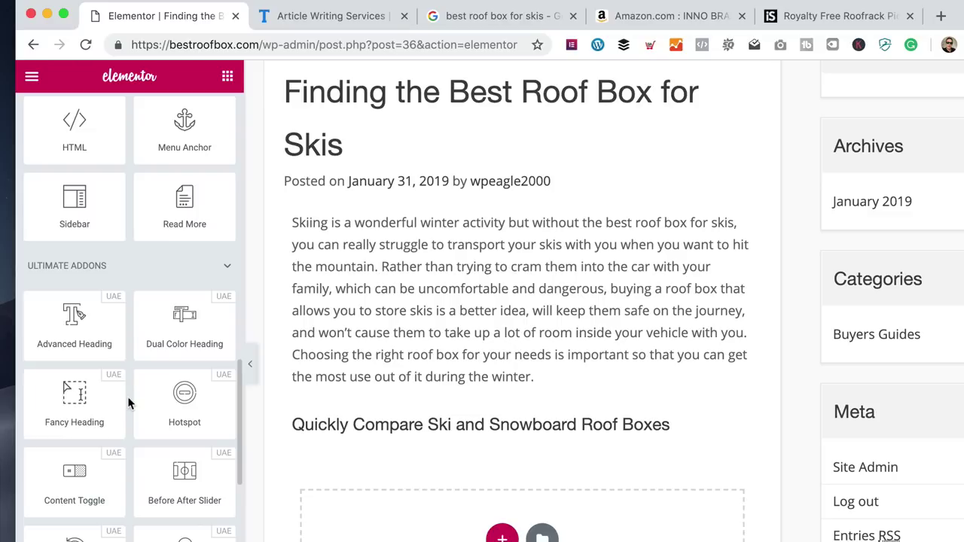
pyautogui.scroll(-3, 127, 396)
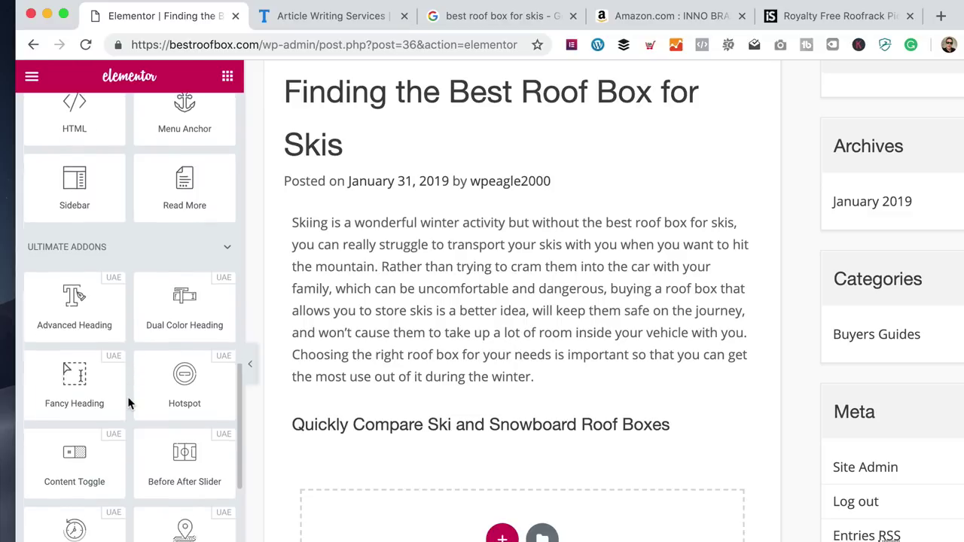
pyautogui.scroll(-10, 128, 399)
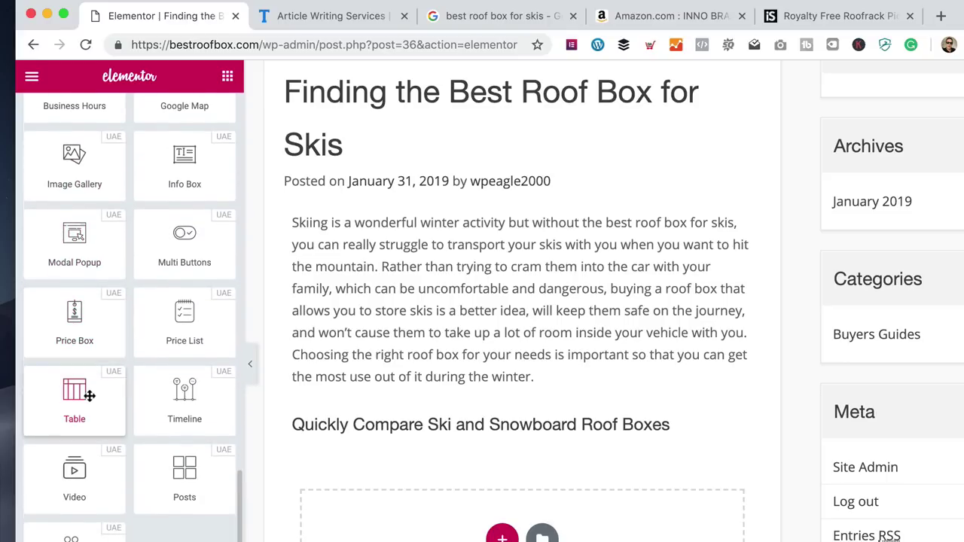
pyautogui.moveTo(84, 393); pyautogui.dragTo(486, 431)
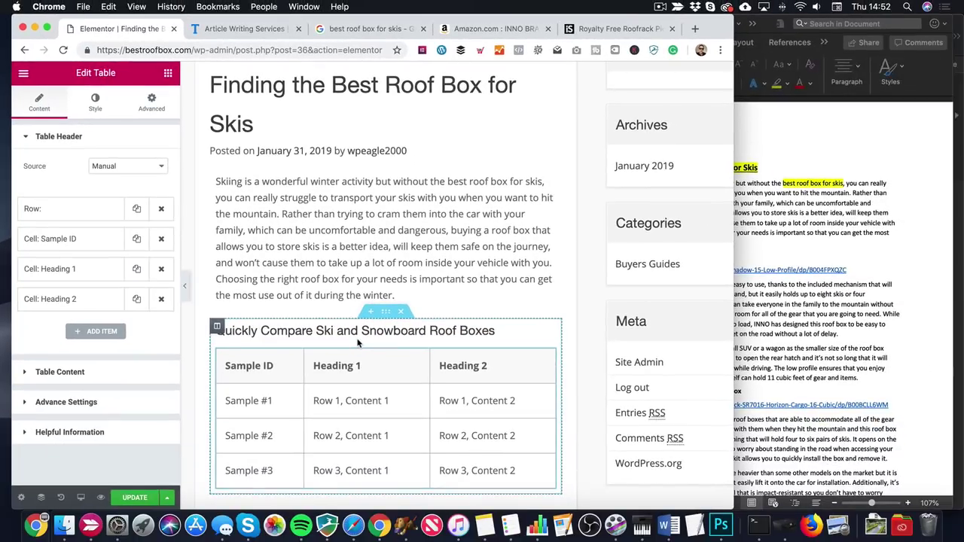
# Switch to the Ski Boxes Compare spreadsheet in Numbers and move its window left beside the post
pyautogui.click(546, 536)
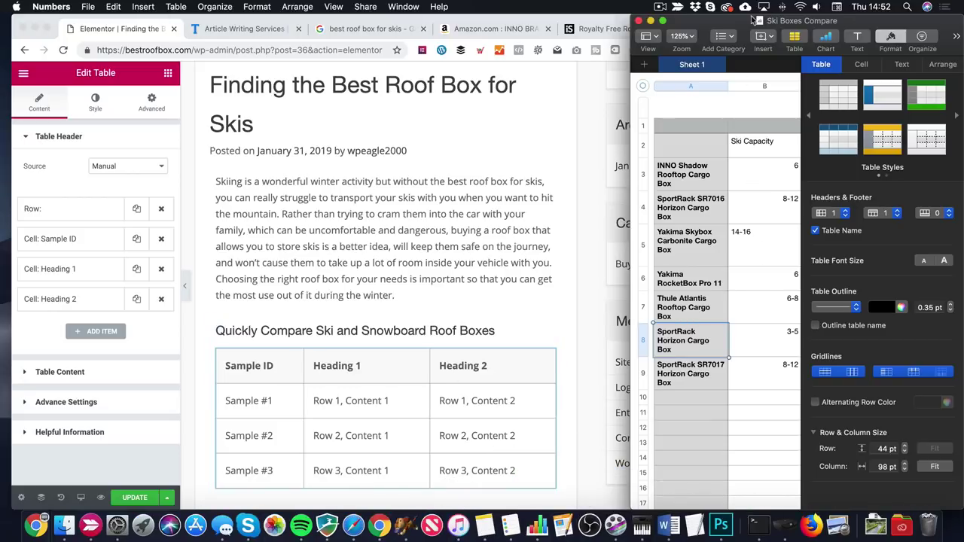
pyautogui.moveTo(708, 24); pyautogui.dragTo(661, 23)
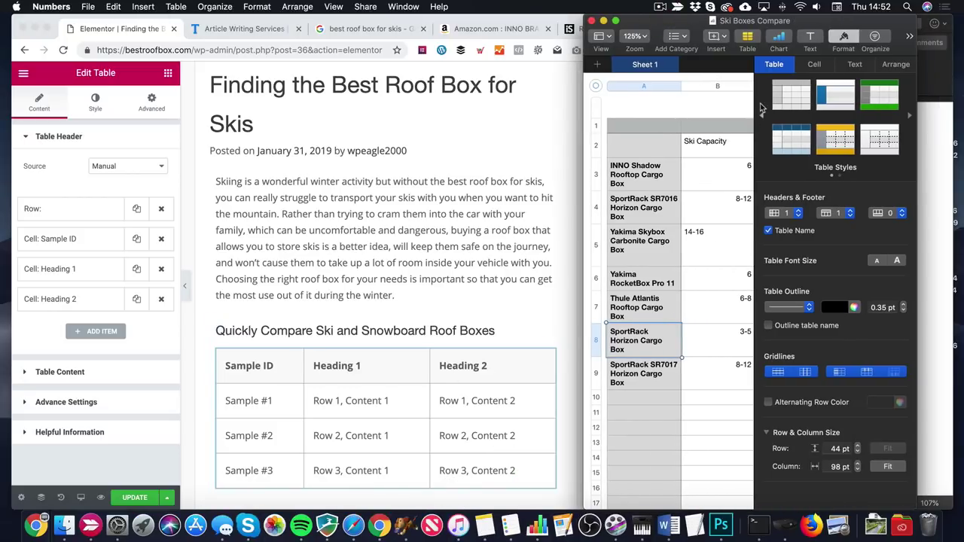
pyautogui.click(751, 214)
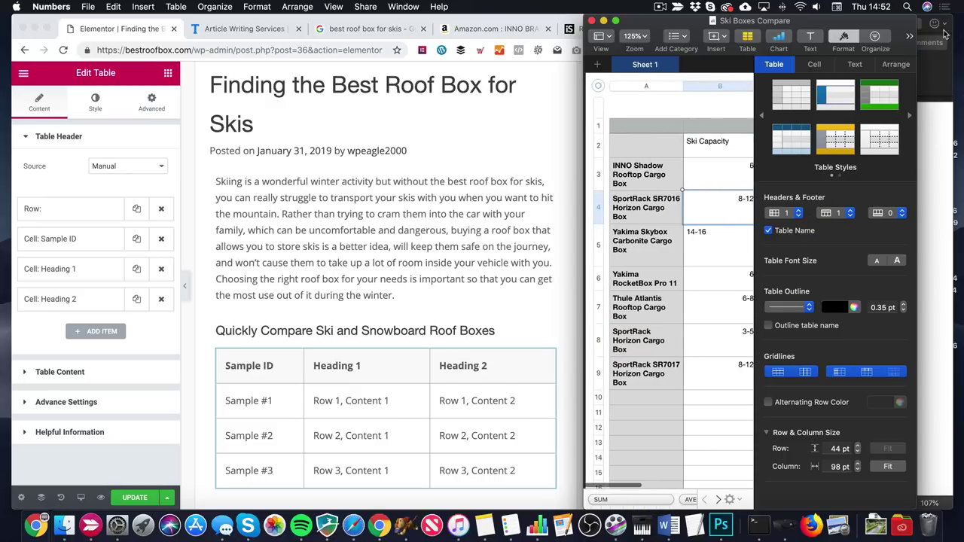
pyautogui.click(909, 36)
pyautogui.moveTo(913, 38)
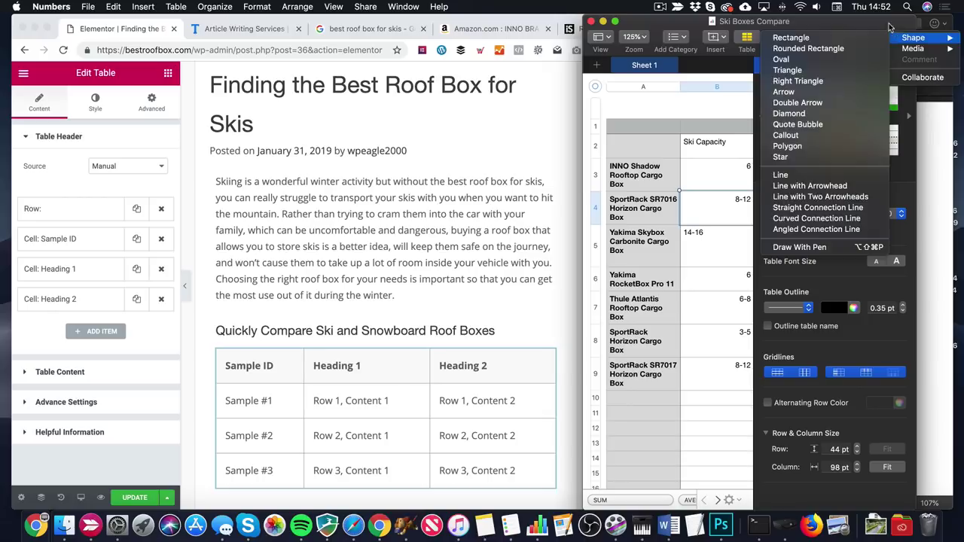
pyautogui.press('Escape')
# Widen the spreadsheet window until both Ski Capacity and Snowboard Capacity columns are visible
pyautogui.moveTo(914, 137); pyautogui.dragTo(962, 143)
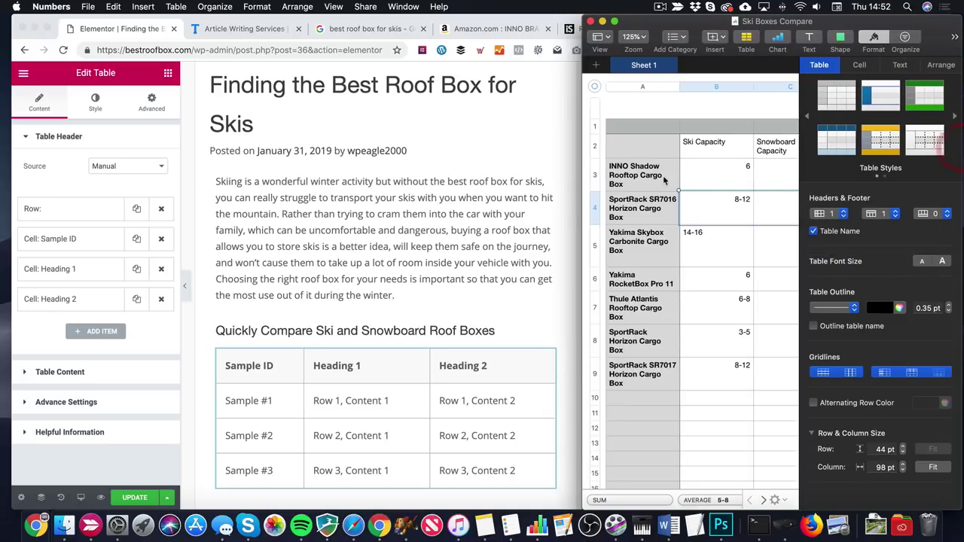
pyautogui.hscroll(3, 678, 181)
pyautogui.hscroll(-3, 693, 185)
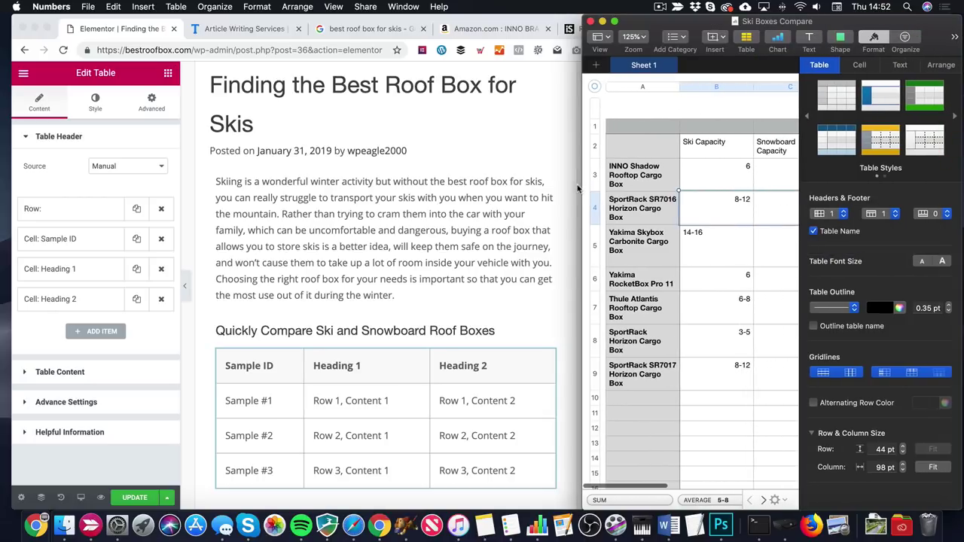
pyautogui.moveTo(578, 188); pyautogui.dragTo(542, 189)
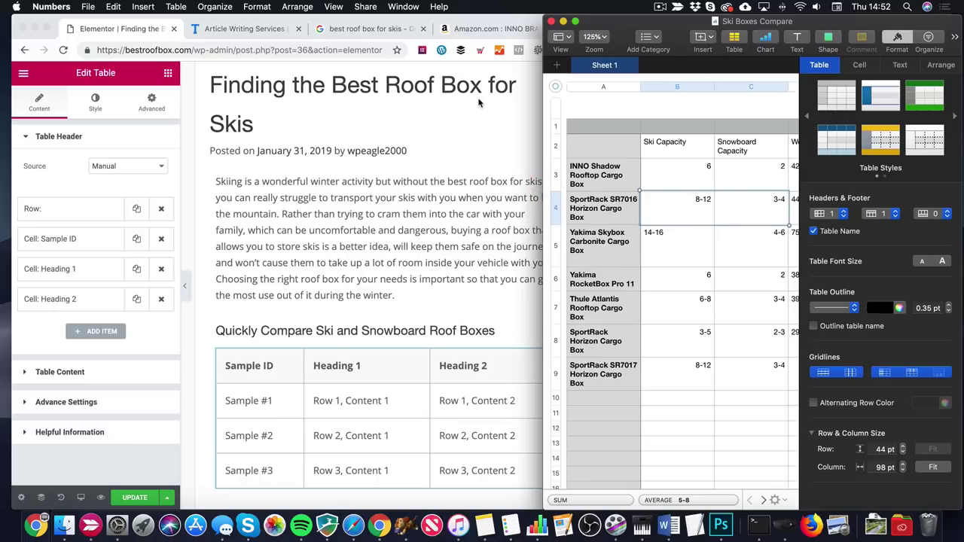
pyautogui.moveTo(651, 25)
pyautogui.mouseDown()
pyautogui.moveTo(684, 23)
pyautogui.moveTo(668, 23)
pyautogui.mouseUp()
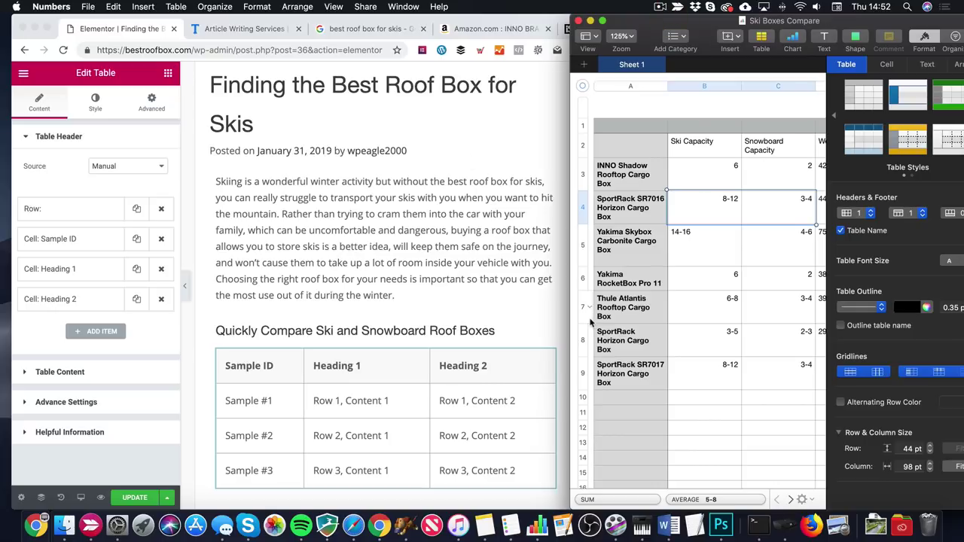
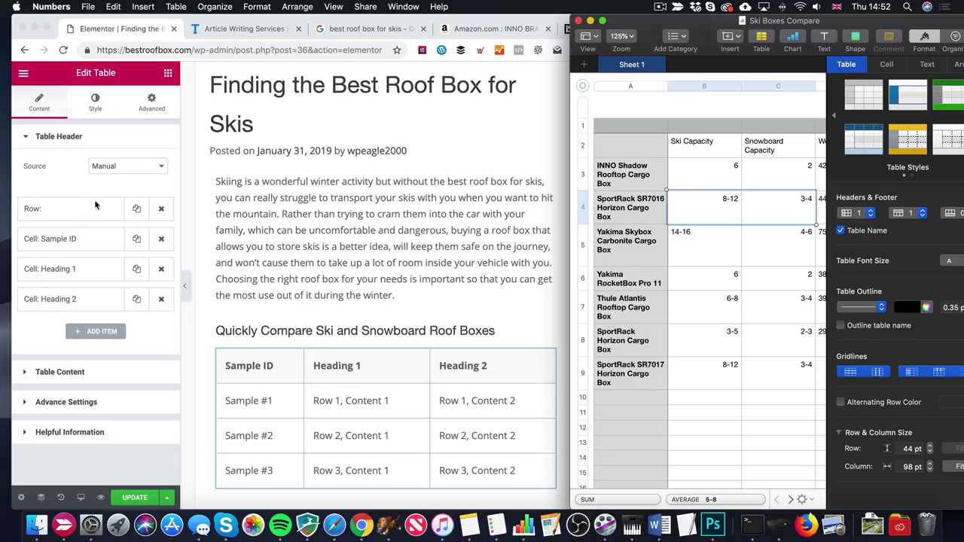
# Rearrange the table header into a single row of Sample ID, Heading 1 and Heading 2 cells
pyautogui.click(135, 208)
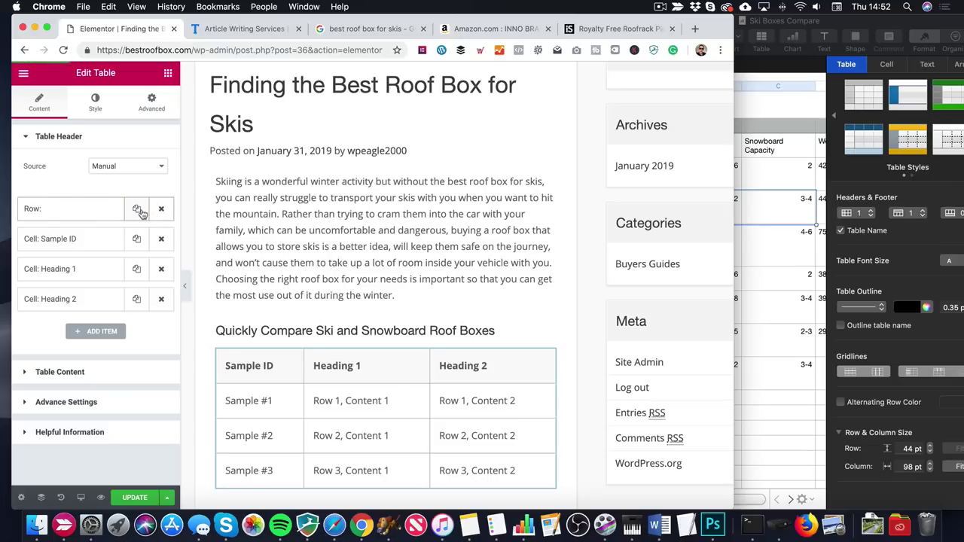
pyautogui.click(136, 209)
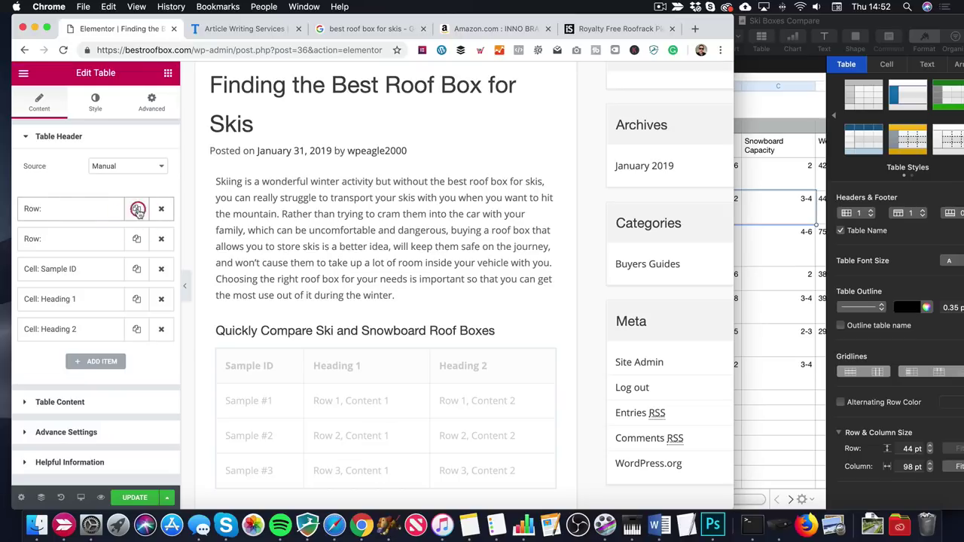
pyautogui.moveTo(84, 239); pyautogui.dragTo(81, 344)
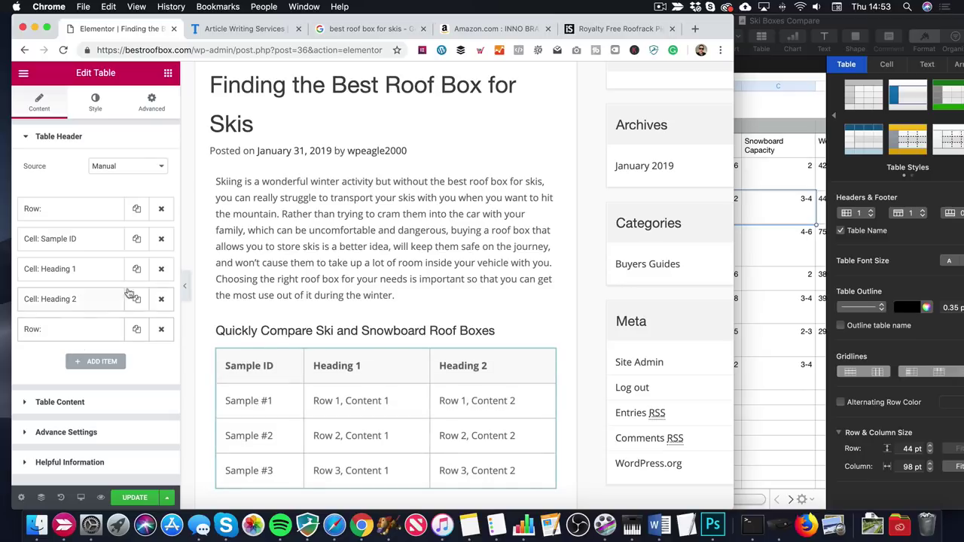
pyautogui.click(136, 239)
pyautogui.moveTo(97, 240); pyautogui.dragTo(92, 368)
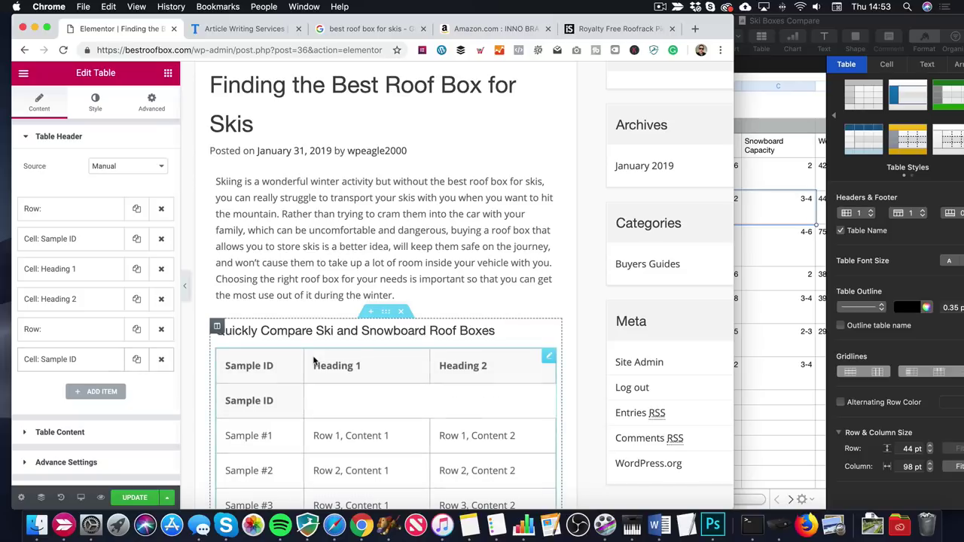
pyautogui.scroll(-1, 319, 362)
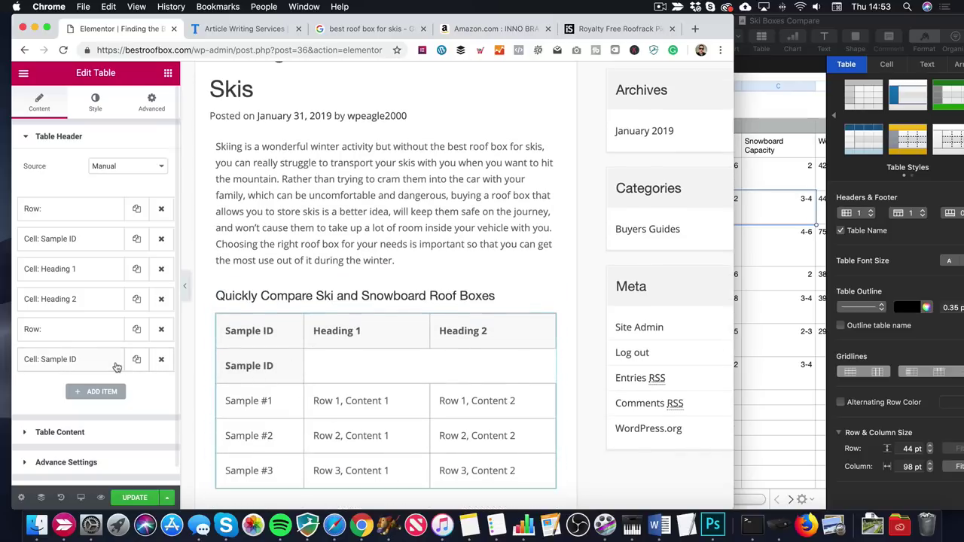
pyautogui.click(164, 360)
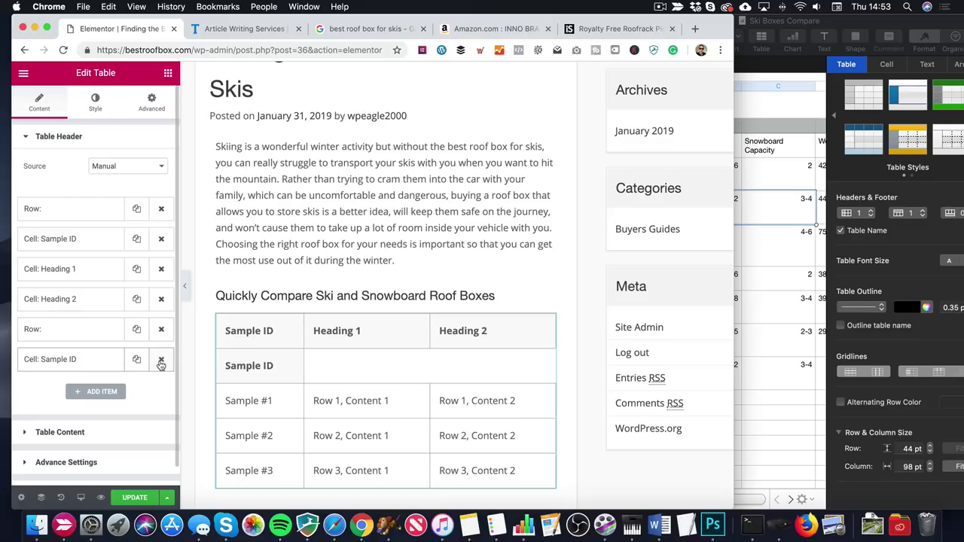
pyautogui.click(160, 360)
pyautogui.click(160, 329)
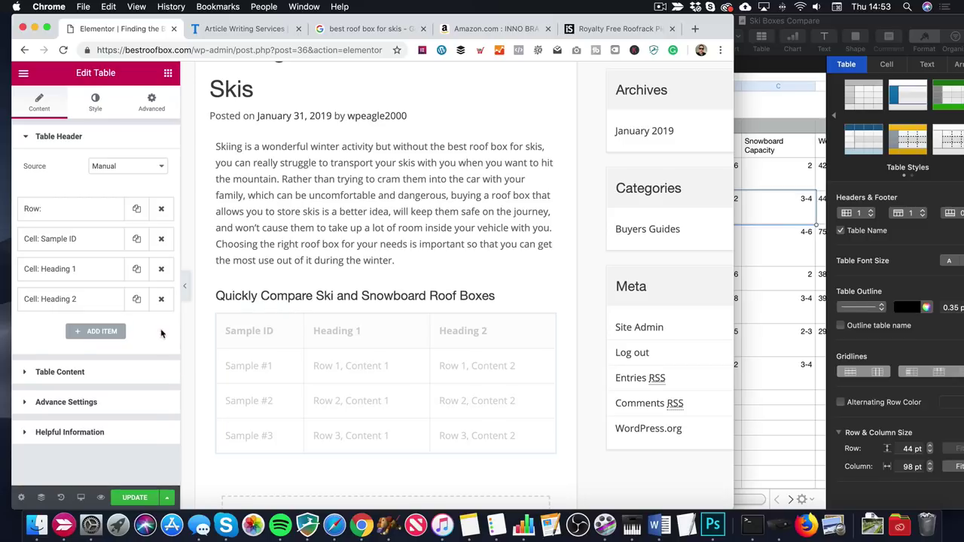
# Give the table header row a light blue (#6ec1e4) background colour
pyautogui.click(96, 105)
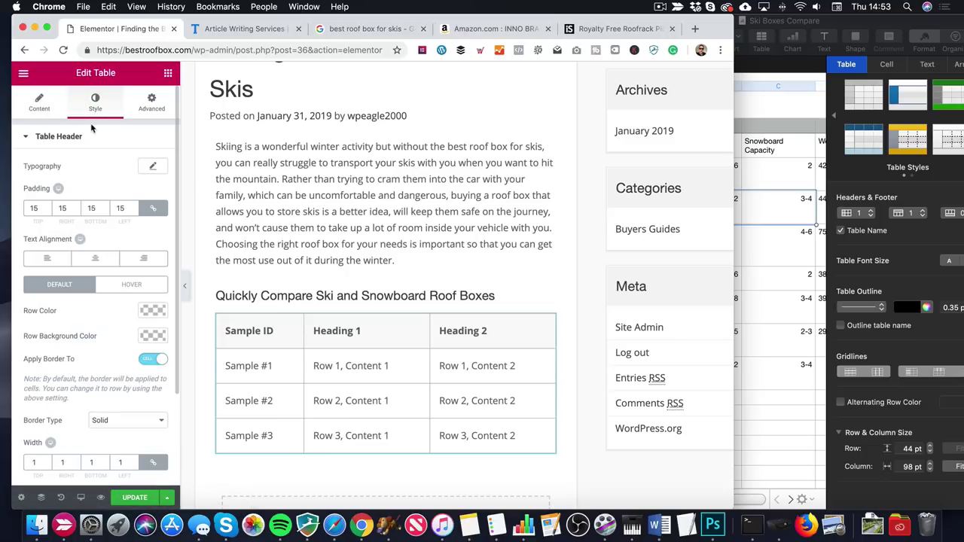
pyautogui.click(148, 339)
pyautogui.moveTo(86, 410); pyautogui.dragTo(57, 414)
pyautogui.click(30, 468)
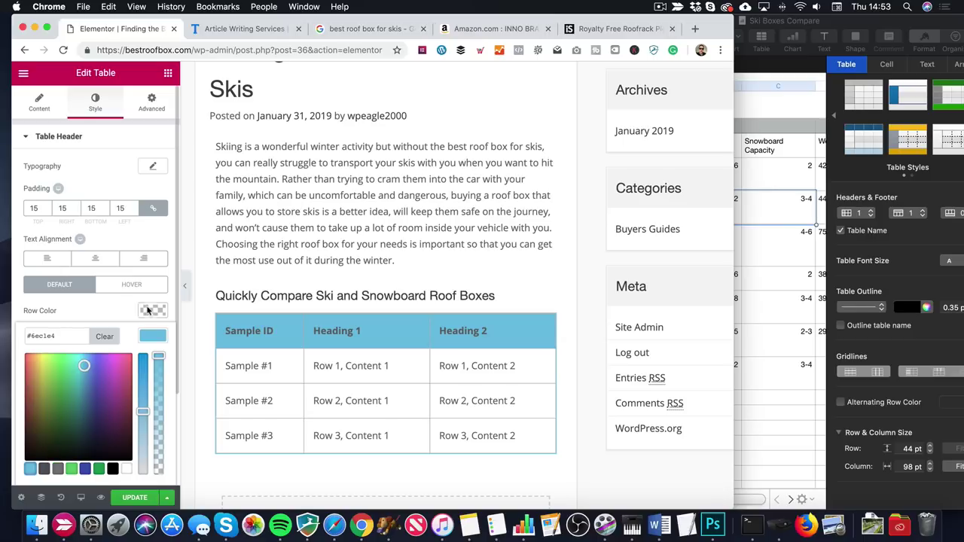
pyautogui.click(123, 312)
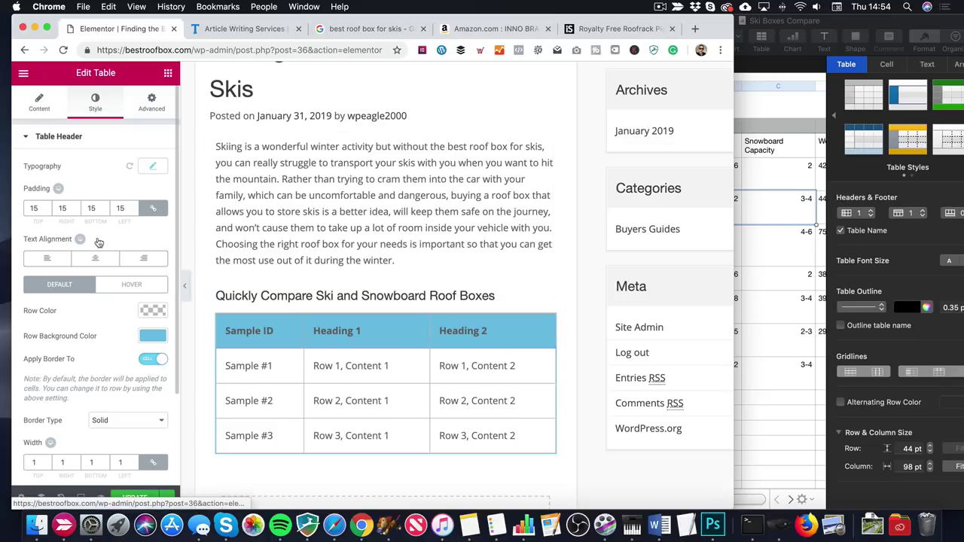
# Set the Sample ID header cell's text colour to white
pyautogui.click(39, 103)
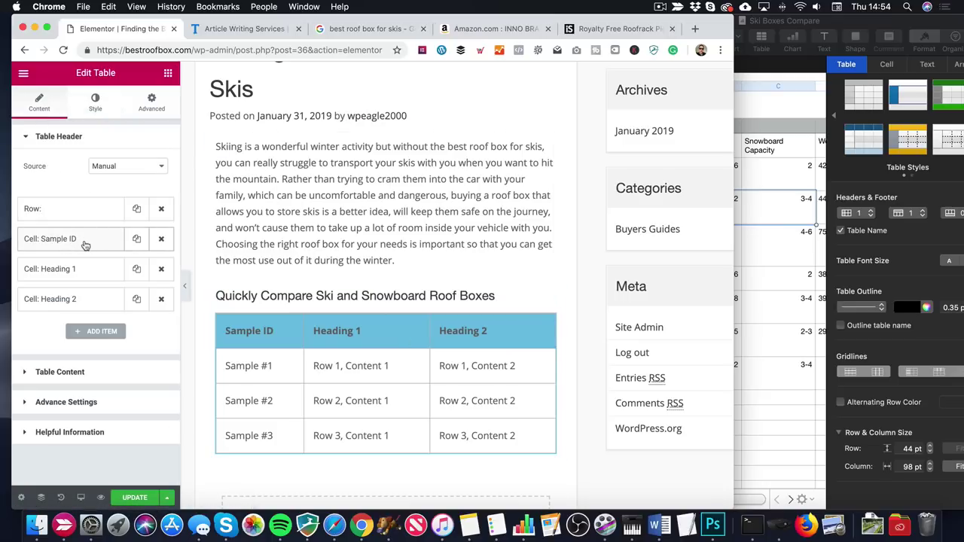
pyautogui.click(85, 246)
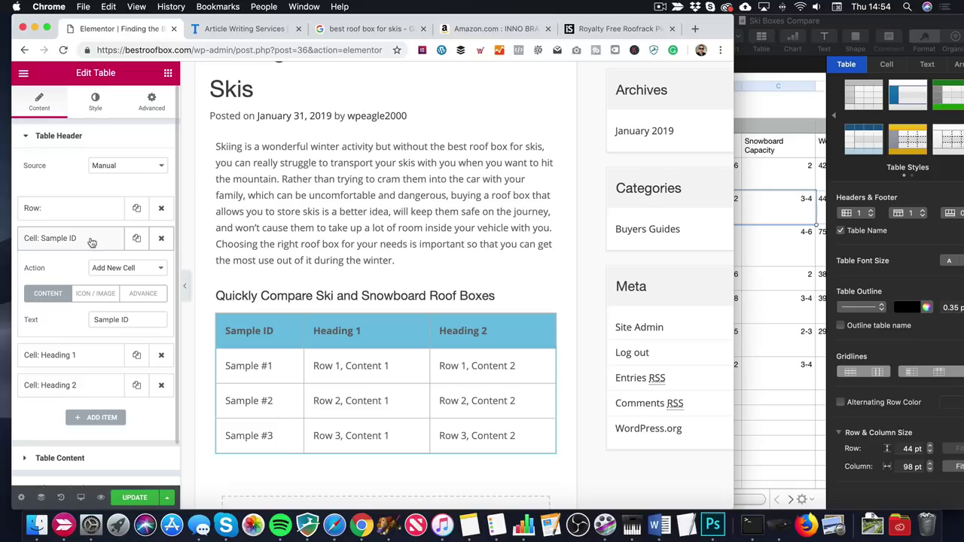
pyautogui.click(149, 297)
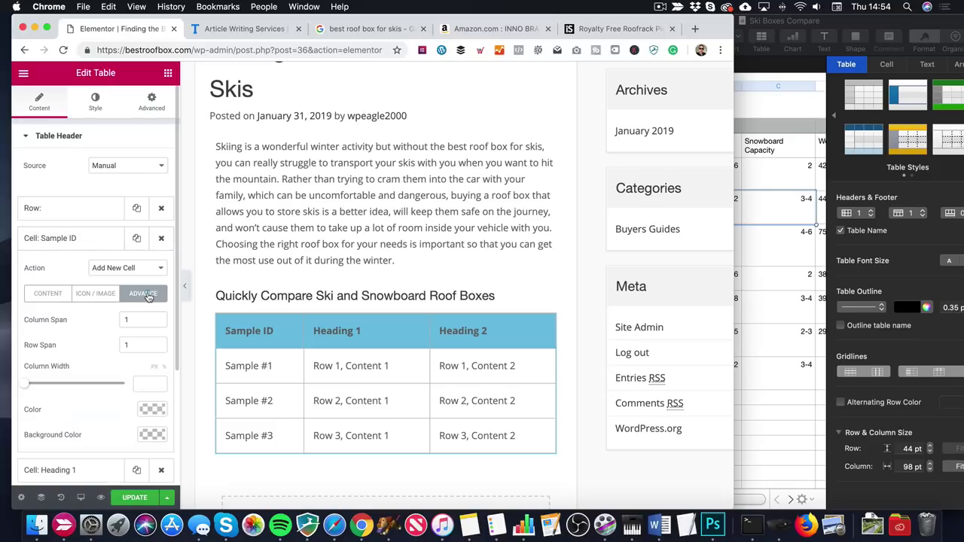
pyautogui.scroll(-1, 139, 372)
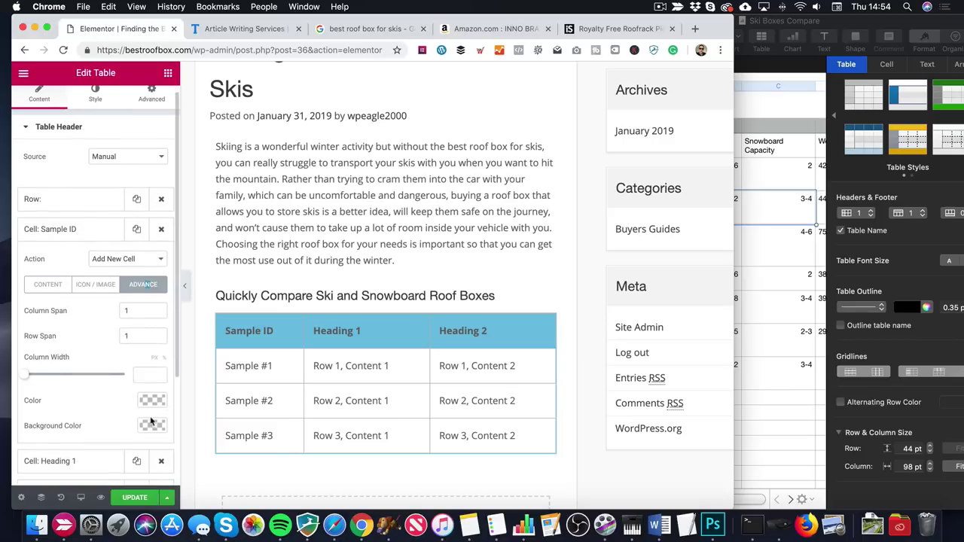
pyautogui.click(154, 400)
pyautogui.scroll(-5, 143, 396)
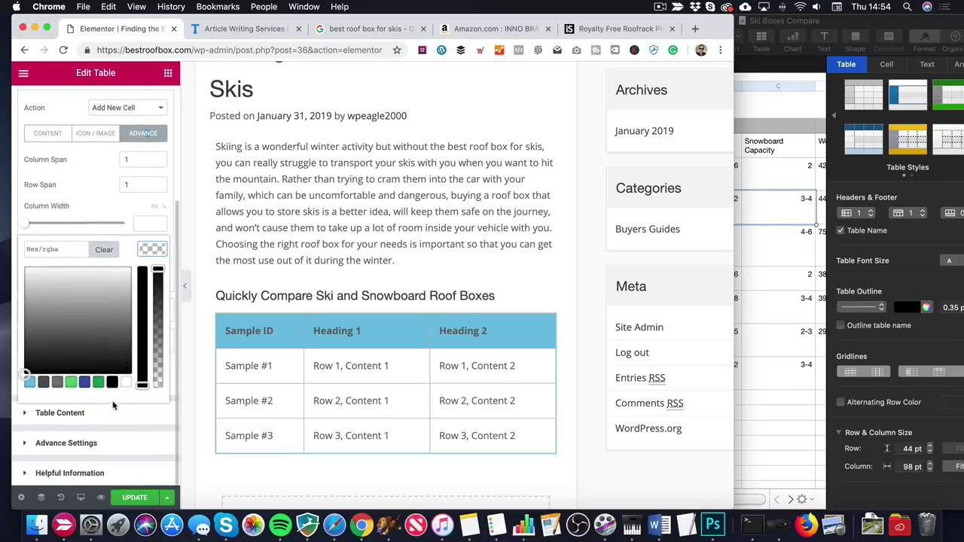
pyautogui.click(124, 384)
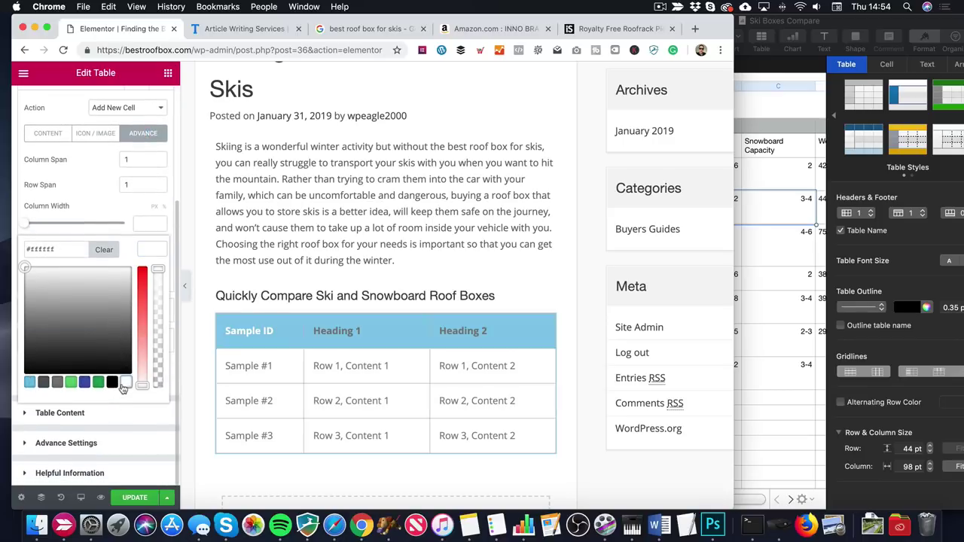
pyautogui.click(103, 194)
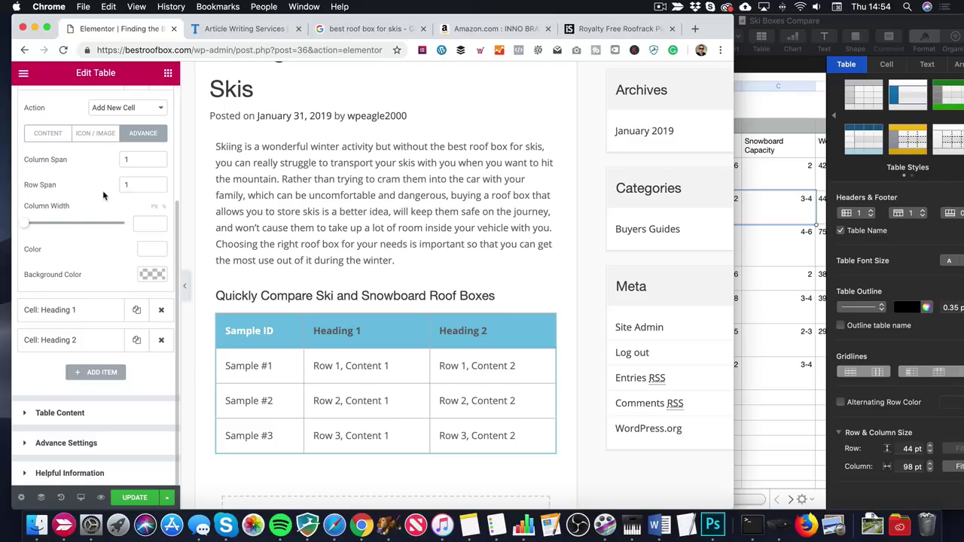
pyautogui.scroll(3, 103, 195)
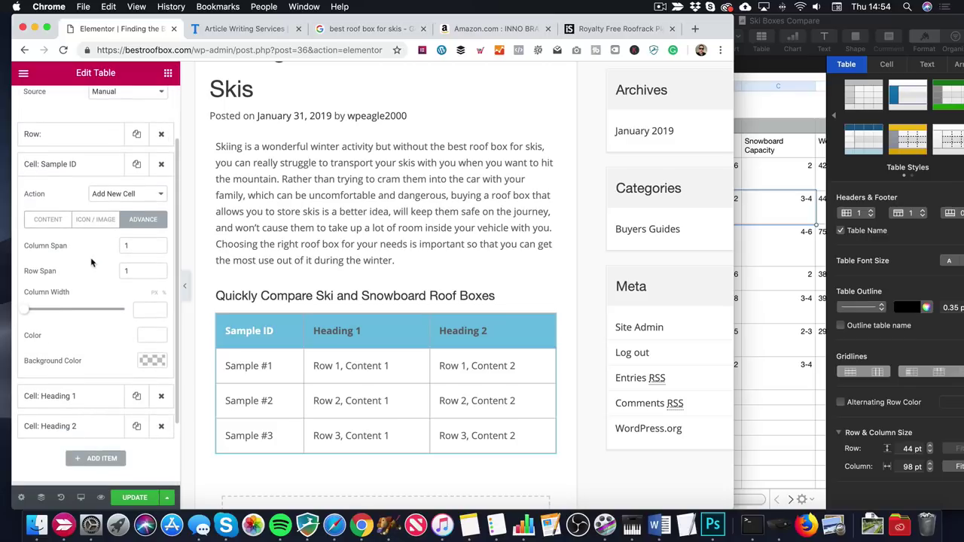
pyautogui.scroll(3, 90, 262)
pyautogui.click(123, 241)
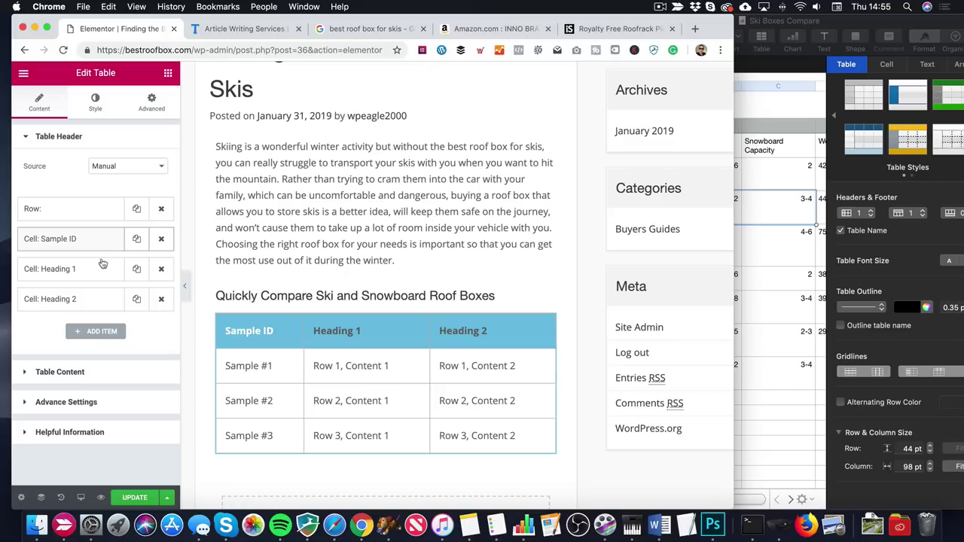
# Set the Heading 1 and Heading 2 header cells' text colour to white
pyautogui.click(112, 271)
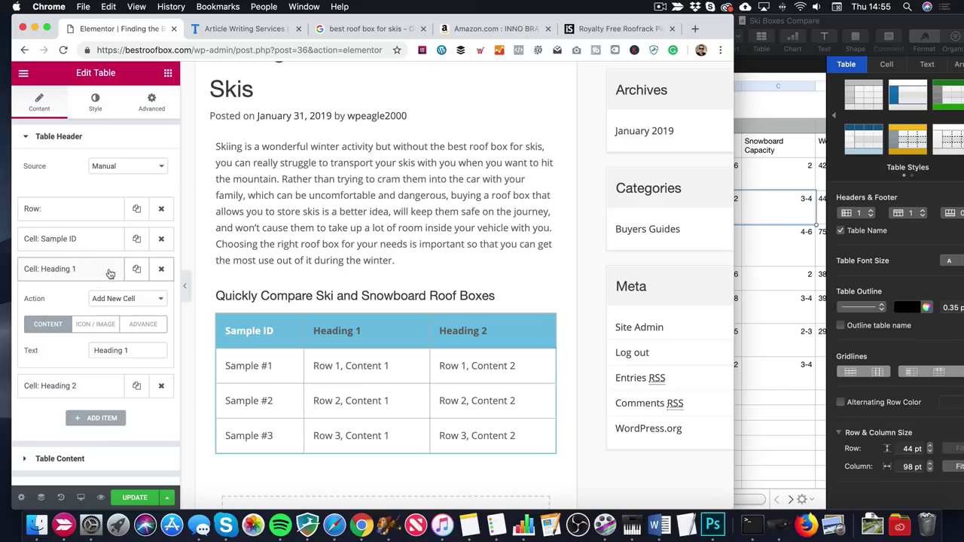
pyautogui.click(136, 330)
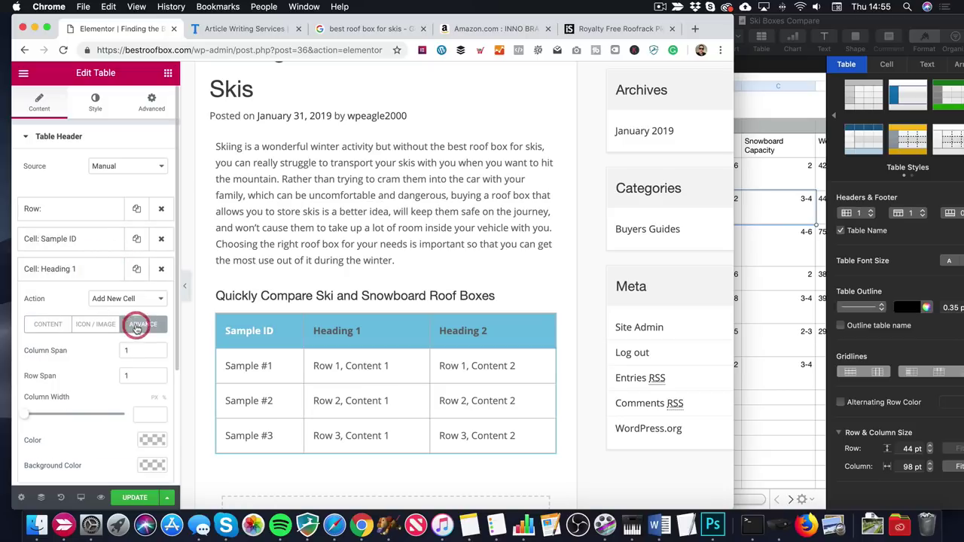
pyautogui.click(143, 440)
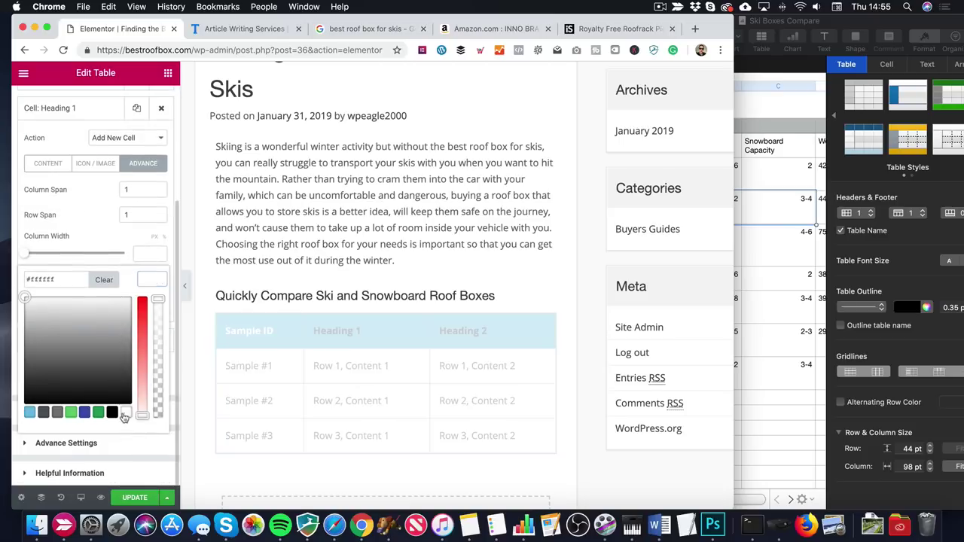
pyautogui.click(107, 340)
pyautogui.click(109, 199)
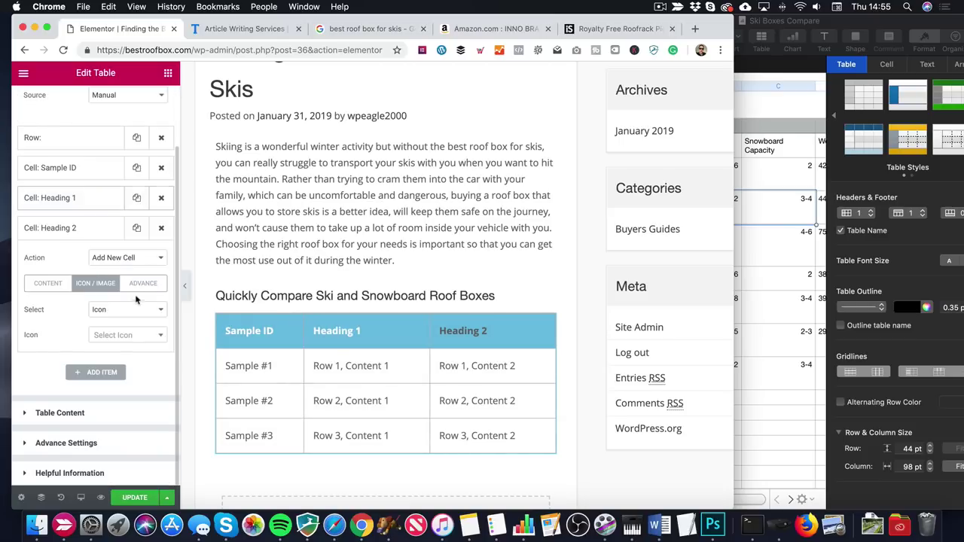
pyautogui.click(143, 283)
pyautogui.click(150, 397)
pyautogui.scroll(-3, 151, 401)
pyautogui.click(126, 443)
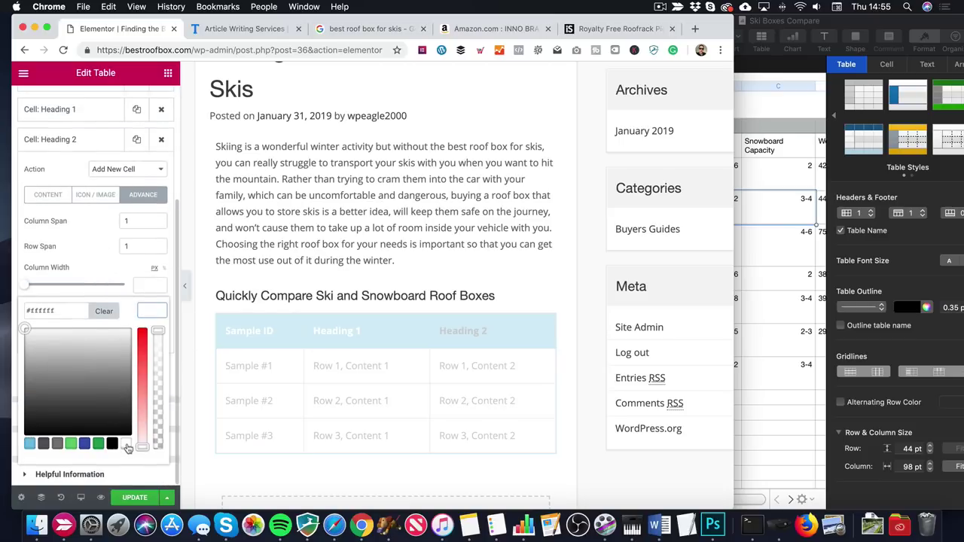
pyautogui.click(73, 272)
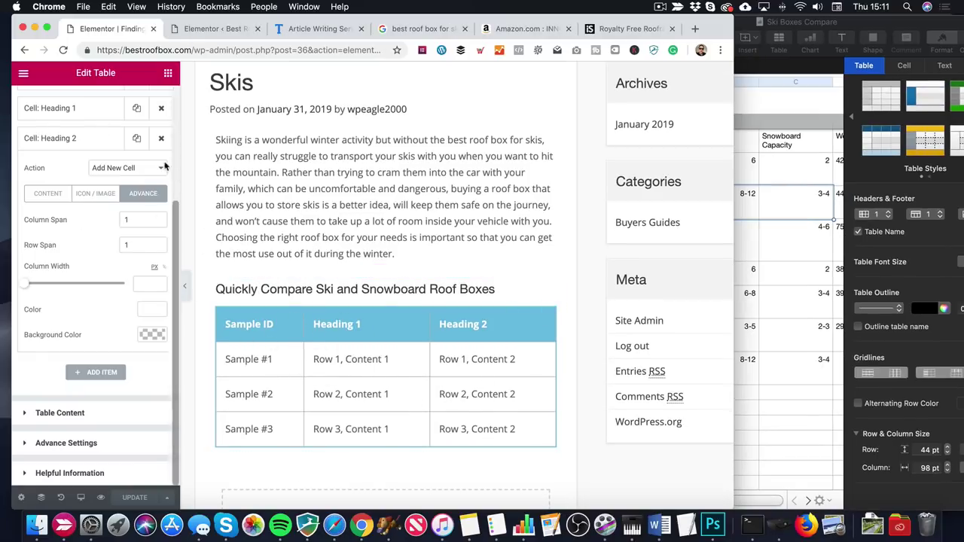
# Delete the 'Sample ID' header text, leaving the first cell blank, and bring up the Numbers spreadsheet
pyautogui.scroll(1, 74, 220)
pyautogui.scroll(5, 74, 219)
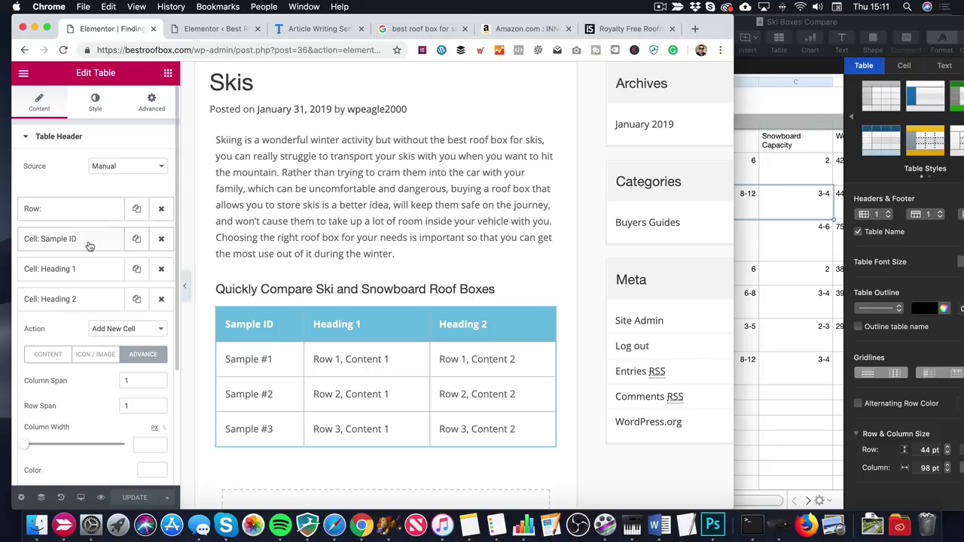
pyautogui.click(87, 243)
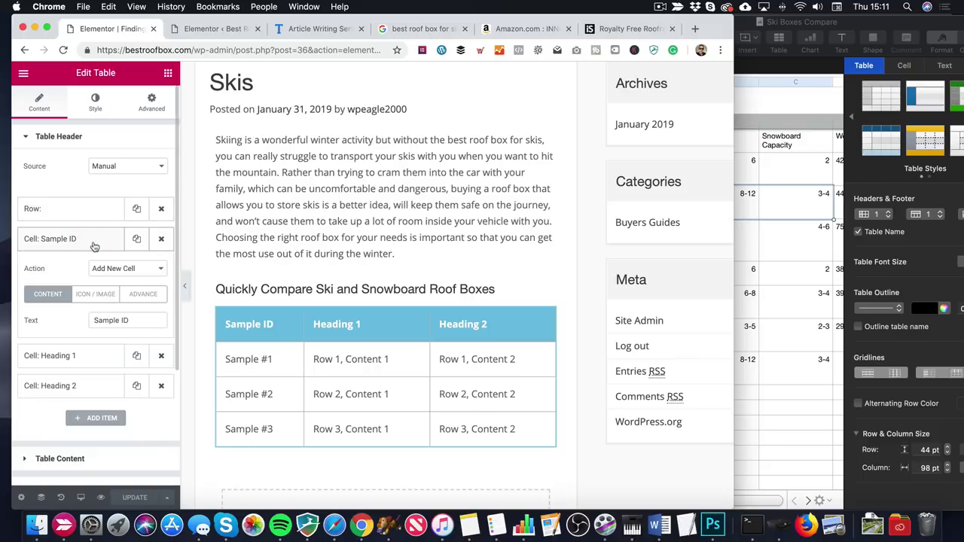
pyautogui.moveTo(135, 320); pyautogui.dragTo(91, 319)
pyautogui.press('BackSpace')
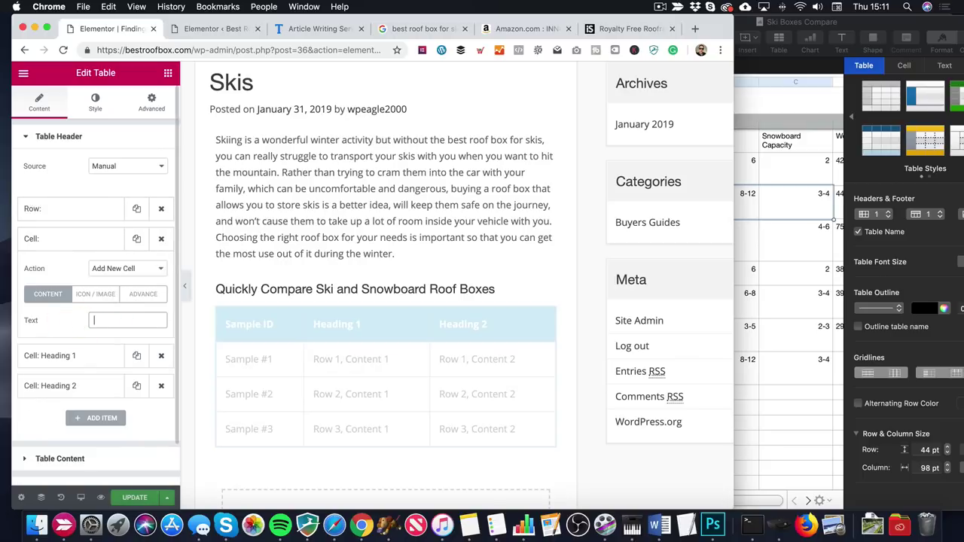
pyautogui.click(825, 198)
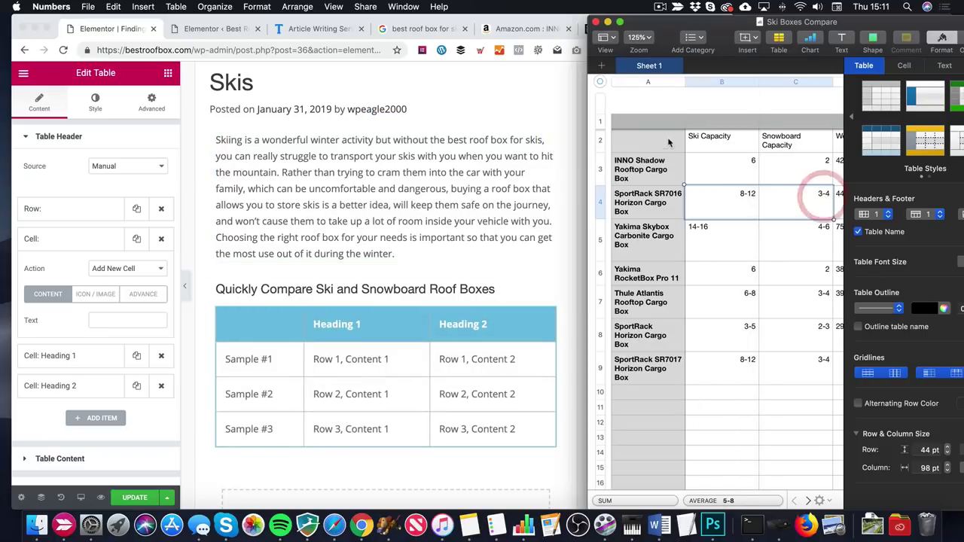
# Insert a new header column after column A, beside Ski Capacity
pyautogui.click(708, 140)
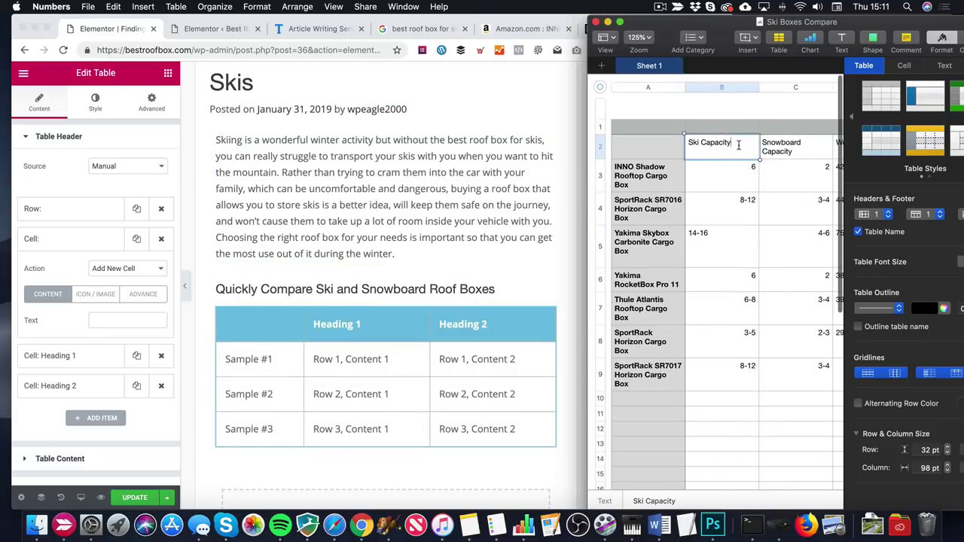
pyautogui.moveTo(741, 143); pyautogui.dragTo(688, 143)
pyautogui.rightClick(695, 146)
pyautogui.click(685, 156)
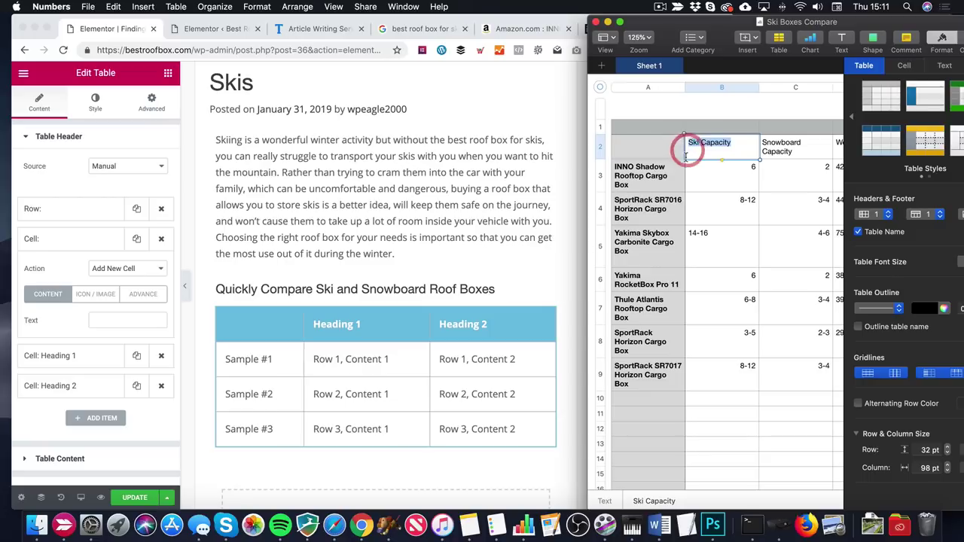
pyautogui.rightClick(675, 126)
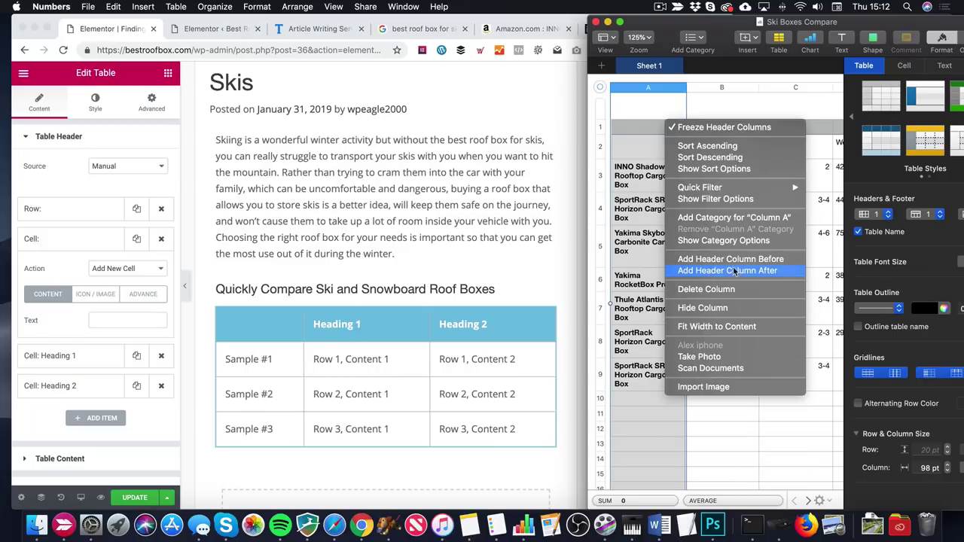
pyautogui.click(731, 273)
pyautogui.click(768, 130)
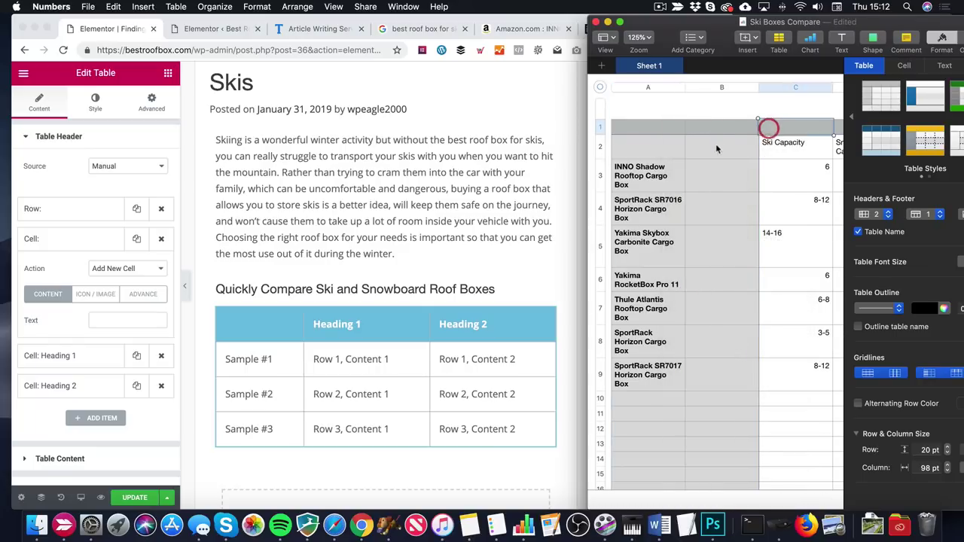
# Type the heading 'Shape and Style' into the new cell B2
pyautogui.click(715, 146)
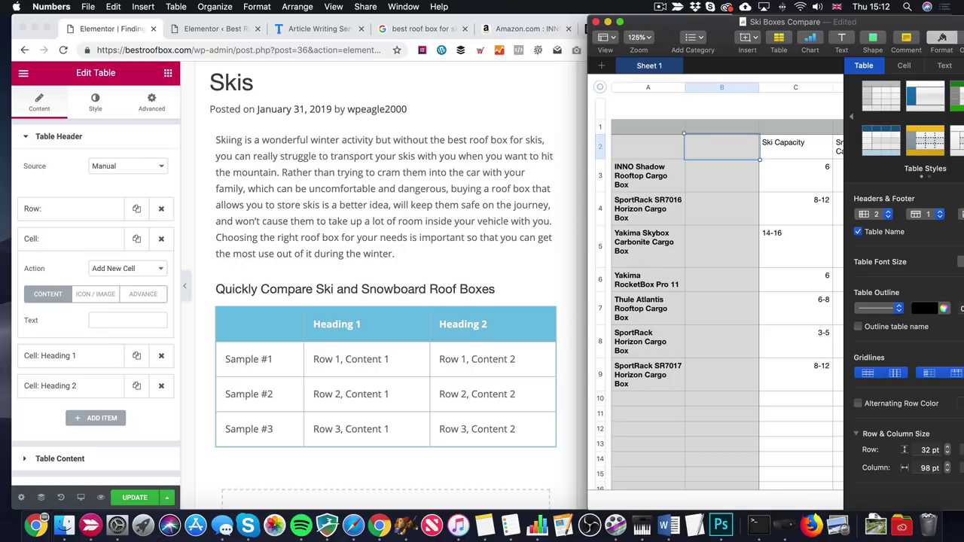
pyautogui.write('Shape and Style')
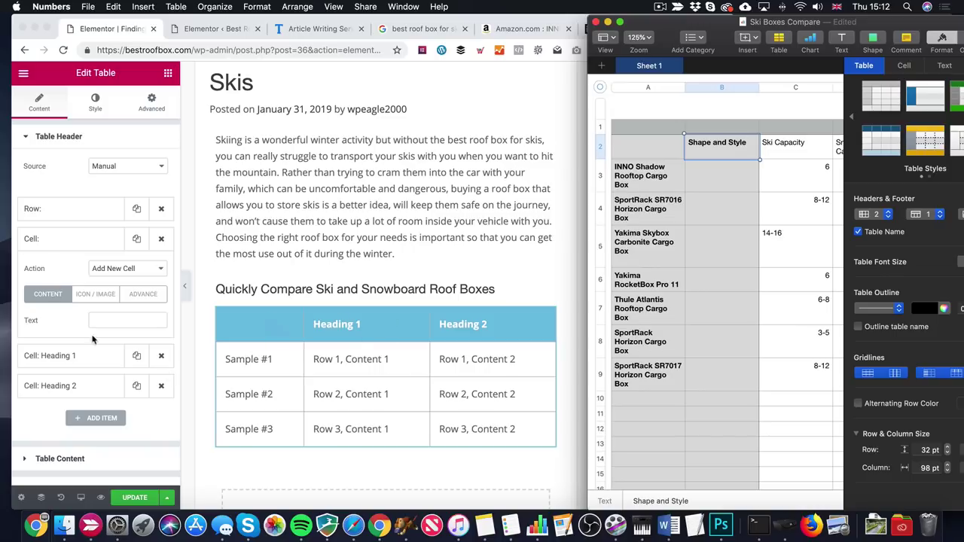
# Rename the Heading 1 header cell to 'Shape & Style'
pyautogui.click(60, 361)
pyautogui.click(62, 358)
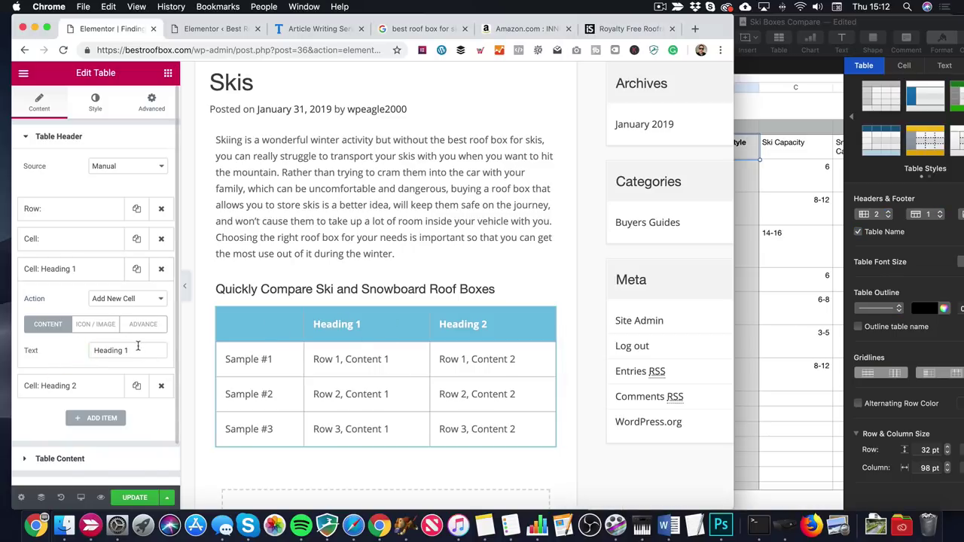
pyautogui.moveTo(137, 347); pyautogui.dragTo(75, 351)
pyautogui.write('Shape ')
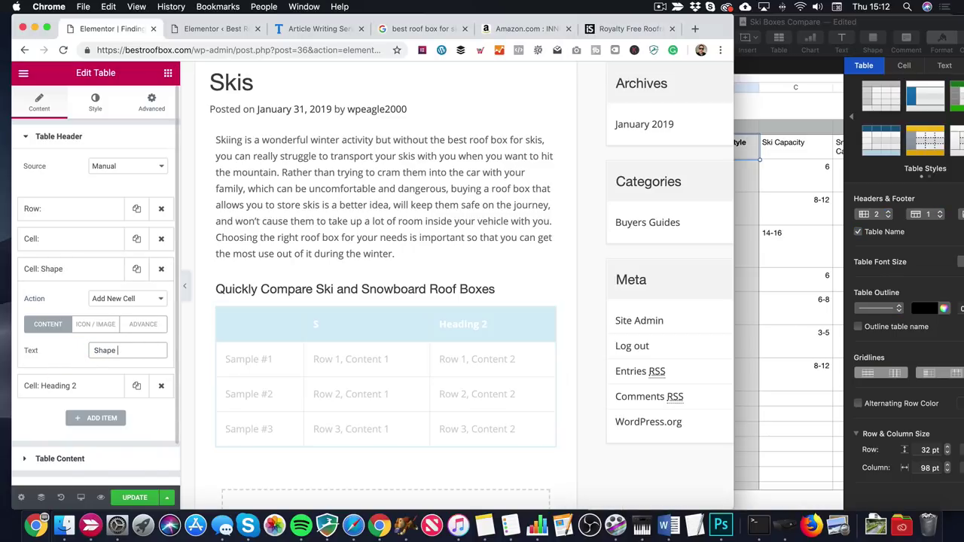
pyautogui.write('& Style')
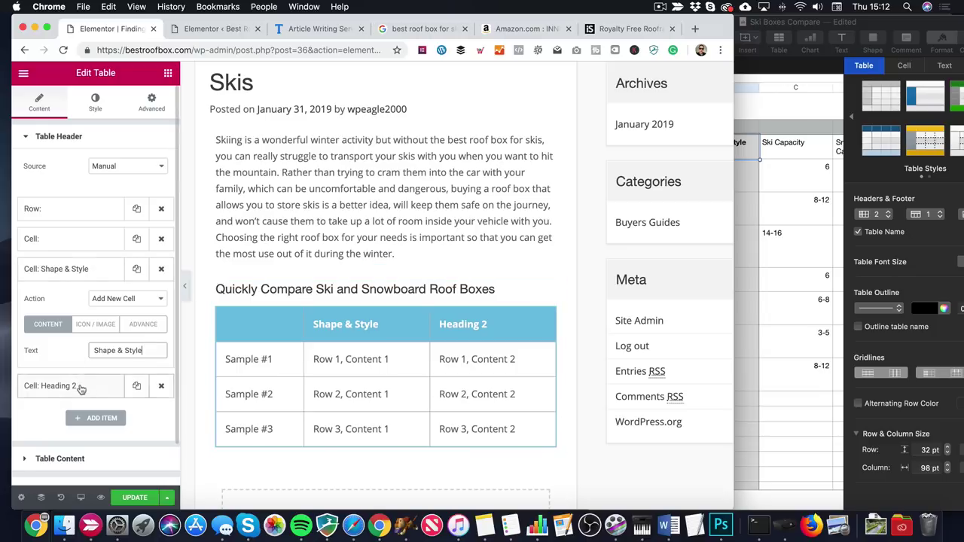
# Copy 'Ski Capacity' from the Numbers sheet and paste it as the Heading 2 cell text
pyautogui.click(79, 385)
pyautogui.click(776, 220)
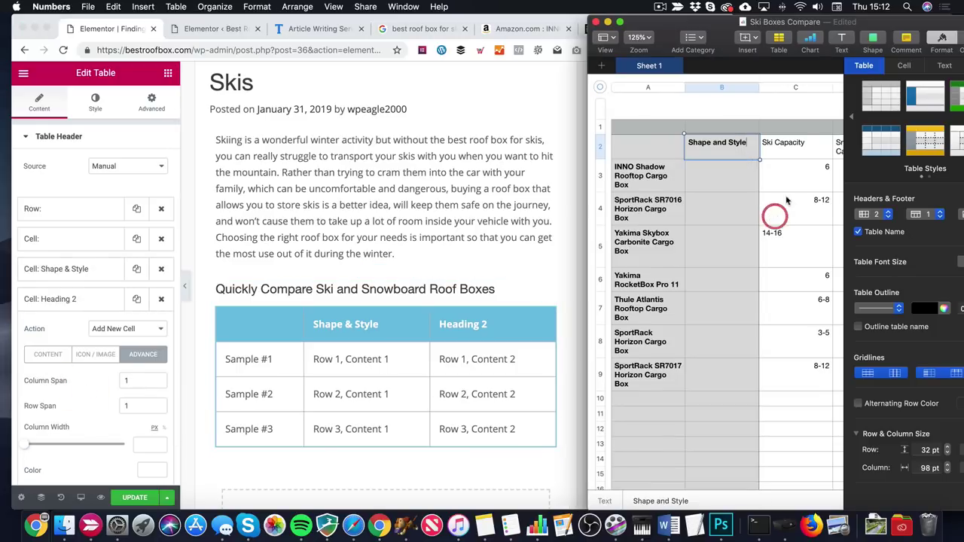
pyautogui.click(805, 141)
pyautogui.doubleClick(768, 143)
pyautogui.press('super+c')
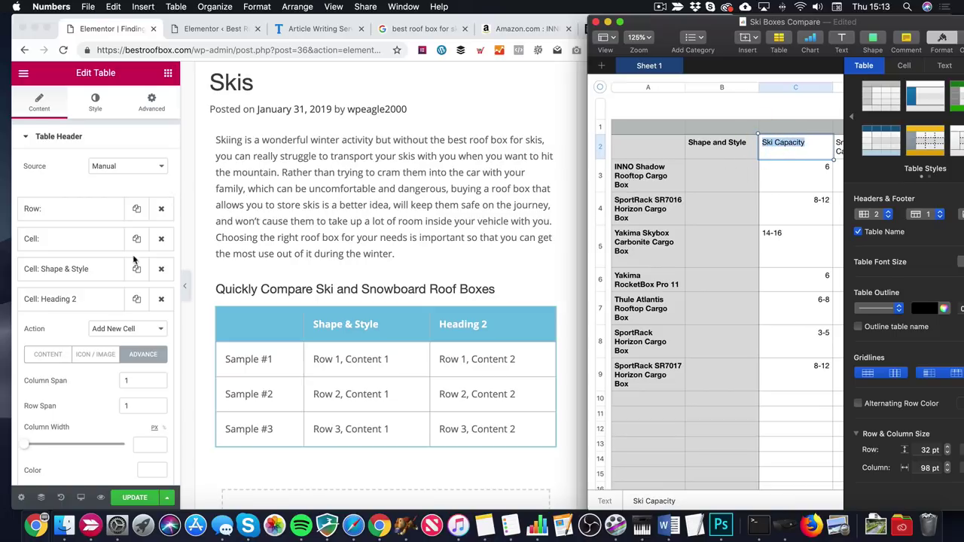
pyautogui.scroll(-5, 124, 301)
pyautogui.scroll(2, 113, 346)
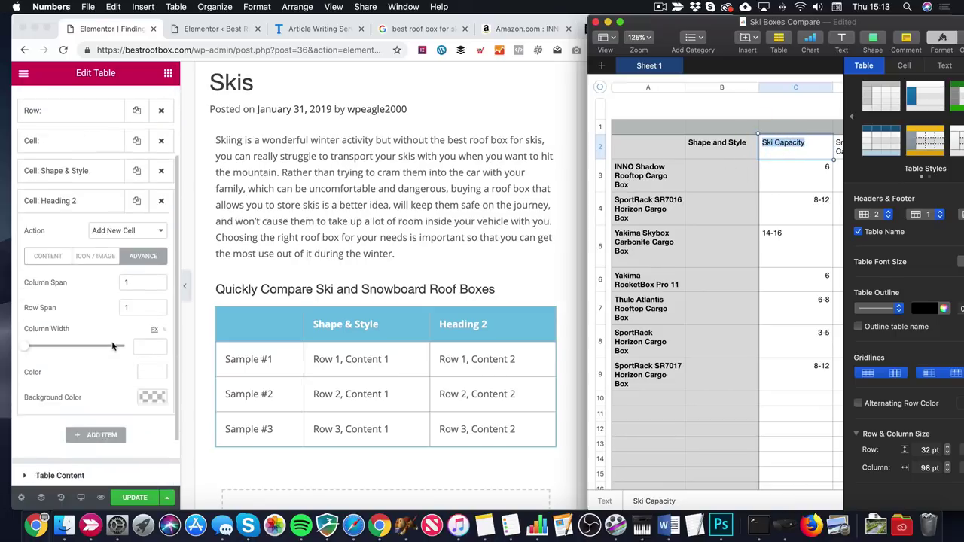
pyautogui.scroll(1, 112, 346)
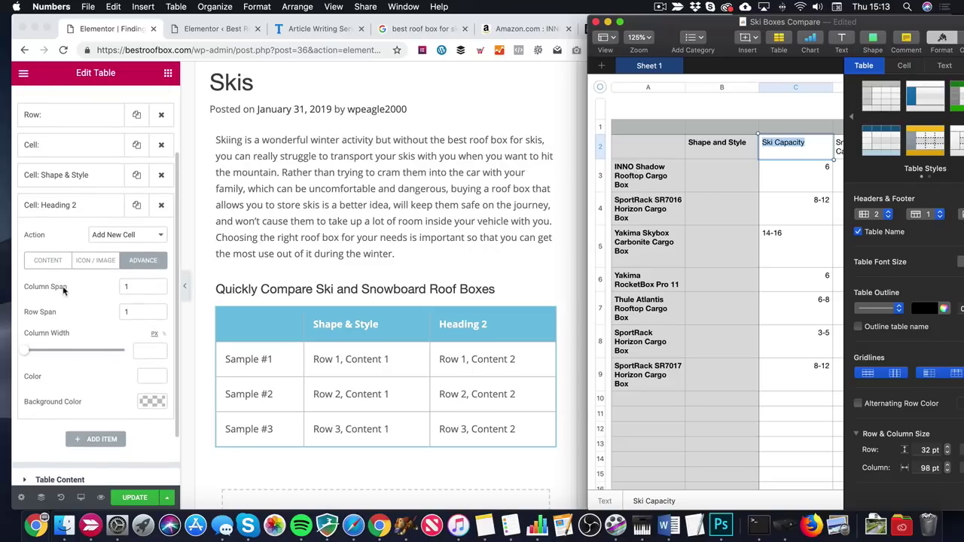
pyautogui.click(64, 290)
pyautogui.click(47, 260)
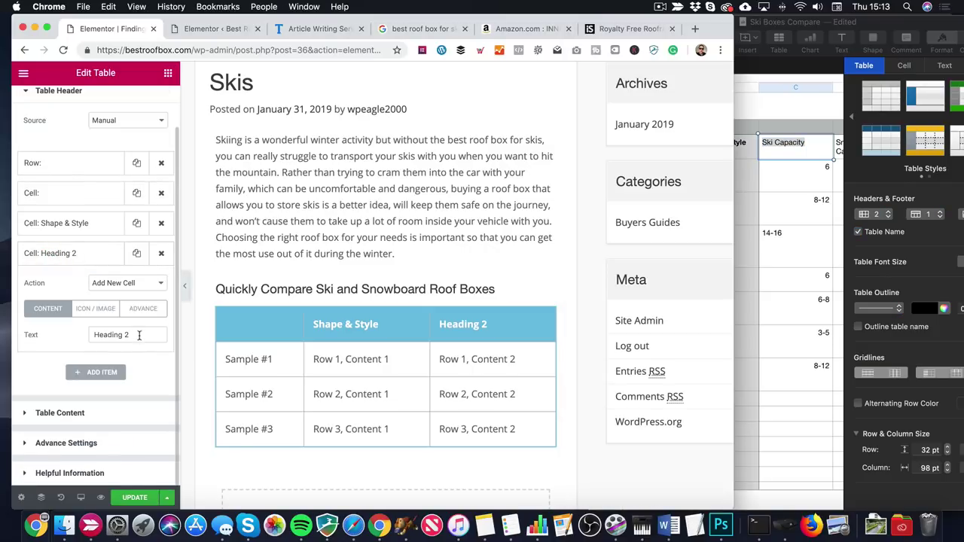
pyautogui.tripleClick(139, 334)
pyautogui.press('super+v')
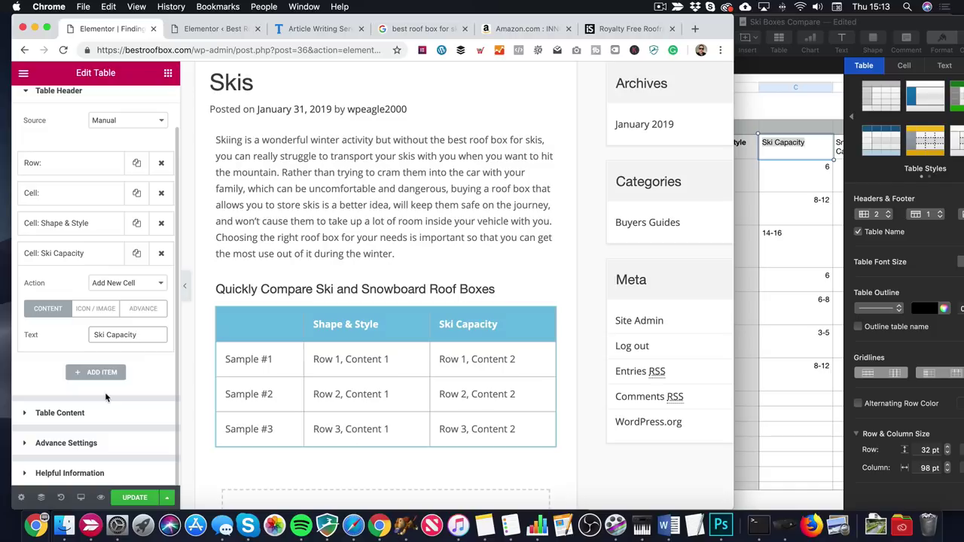
pyautogui.click(75, 253)
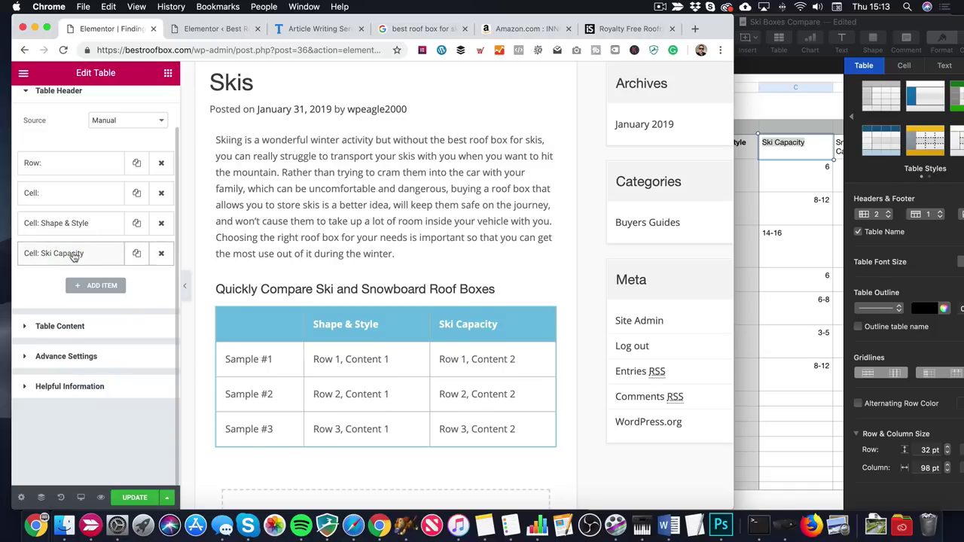
# Copy the 'Snowboard Capacity' heading from the Numbers sheet
pyautogui.click(770, 312)
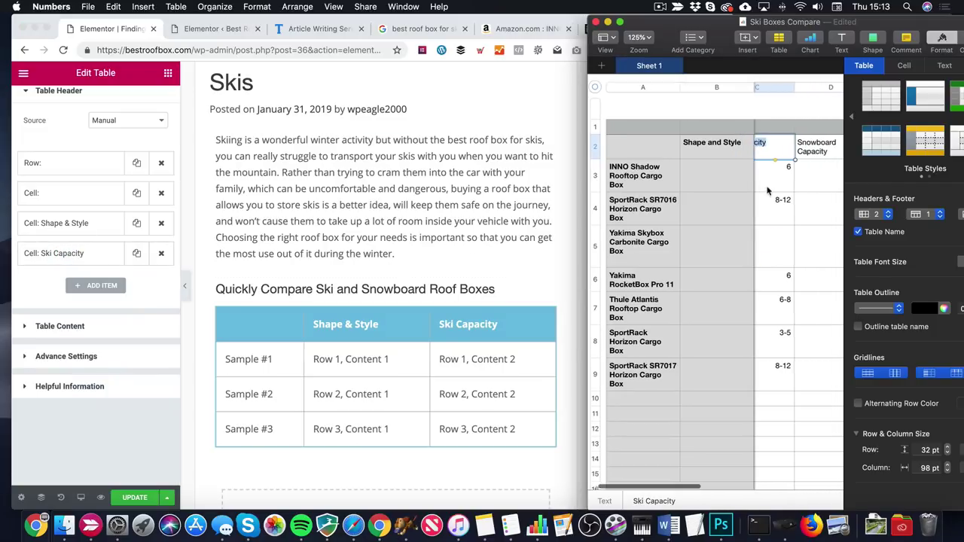
pyautogui.click(802, 150)
pyautogui.click(807, 152)
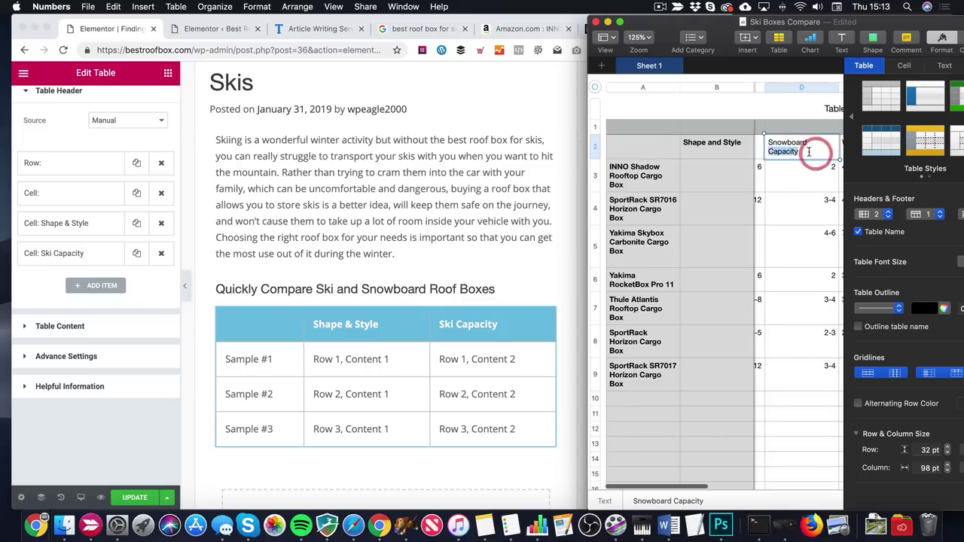
pyautogui.moveTo(807, 153); pyautogui.dragTo(765, 140)
pyautogui.press('super+c')
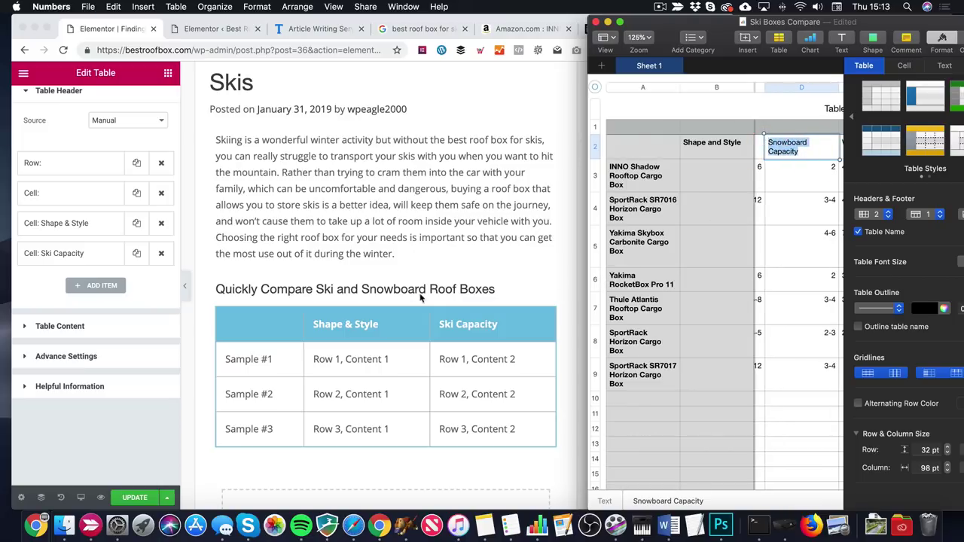
pyautogui.click(491, 323)
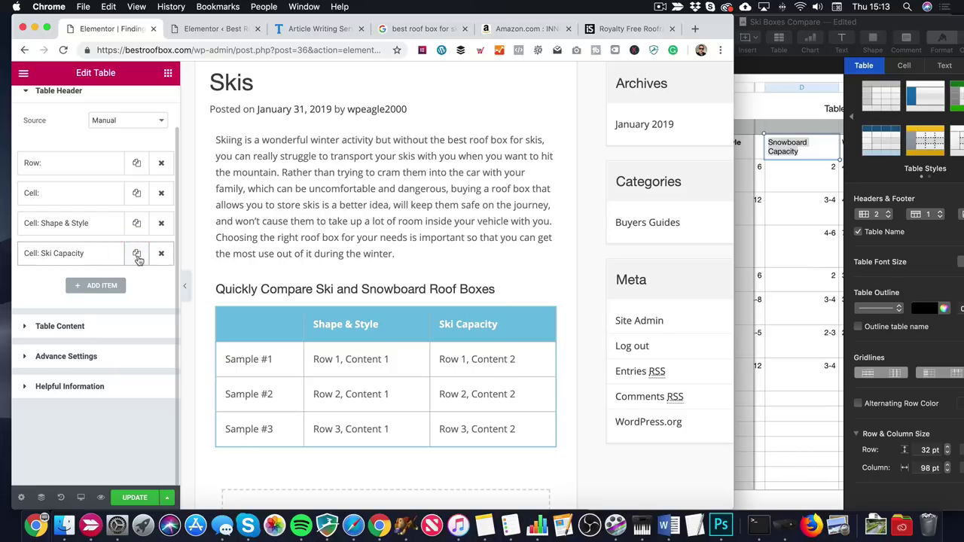
# Duplicate the Ski Capacity header cell and rename the copy 'Snowboard Capacity'
pyautogui.click(137, 254)
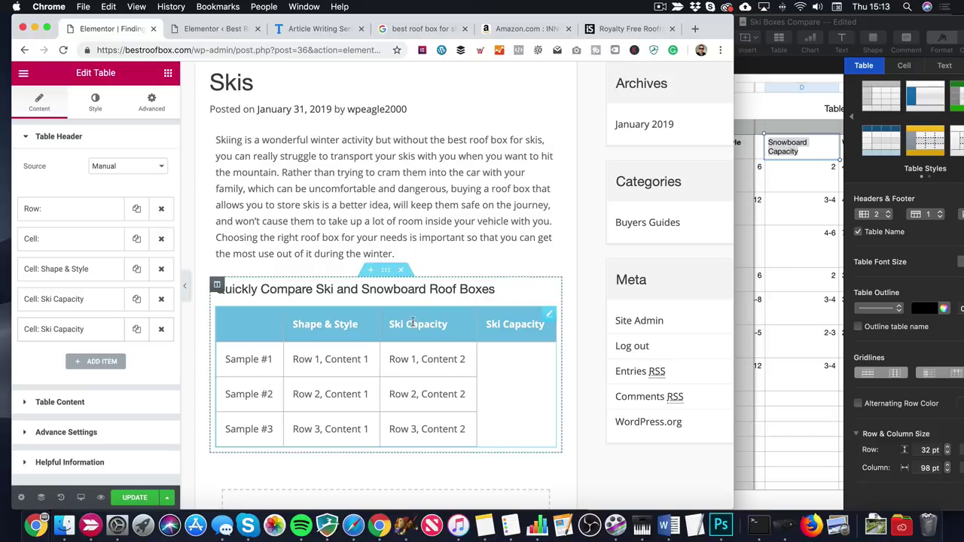
pyautogui.click(68, 331)
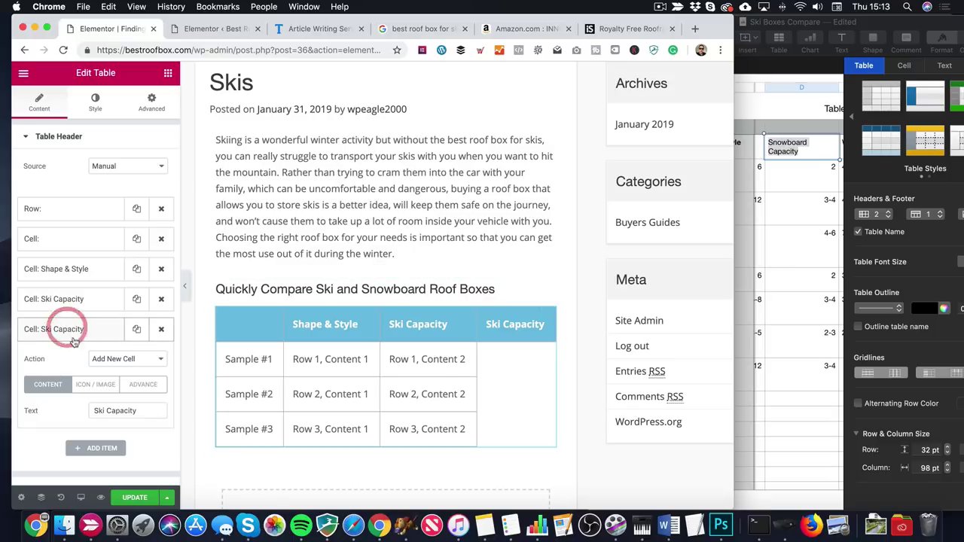
pyautogui.tripleClick(125, 411)
pyautogui.press('super+v')
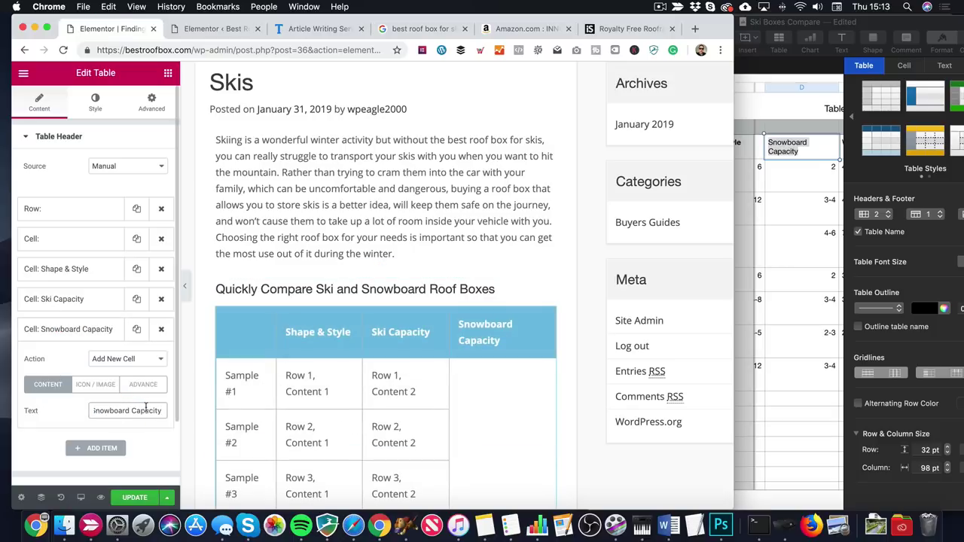
pyautogui.scroll(-4, 342, 338)
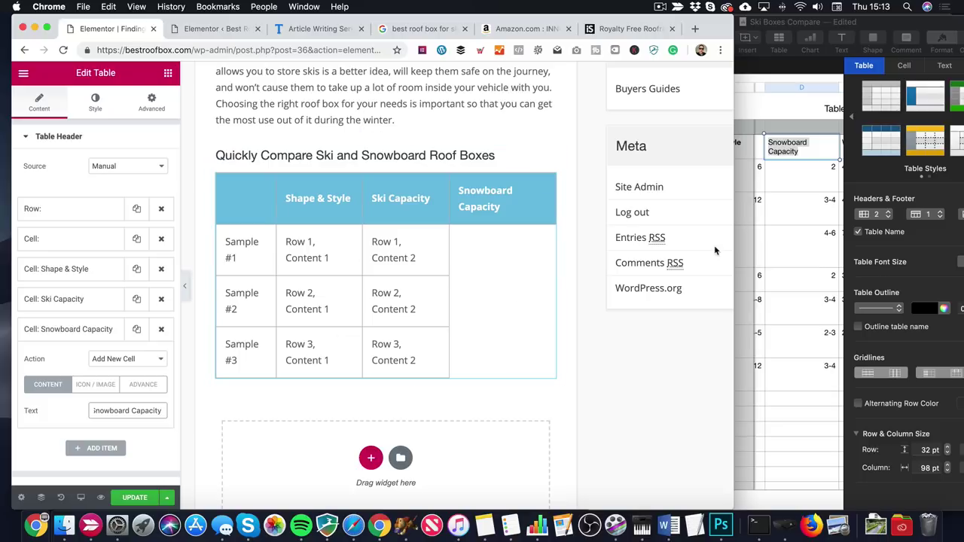
pyautogui.hscroll(3, 792, 237)
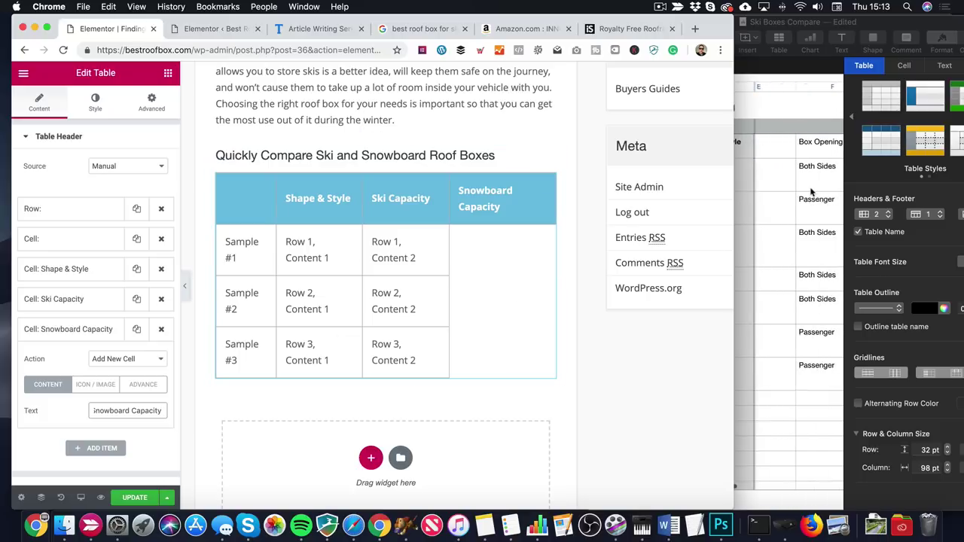
# Add a 'Weight' header cell using the heading copied from Numbers
pyautogui.click(815, 152)
pyautogui.doubleClick(798, 143)
pyautogui.press('super+c')
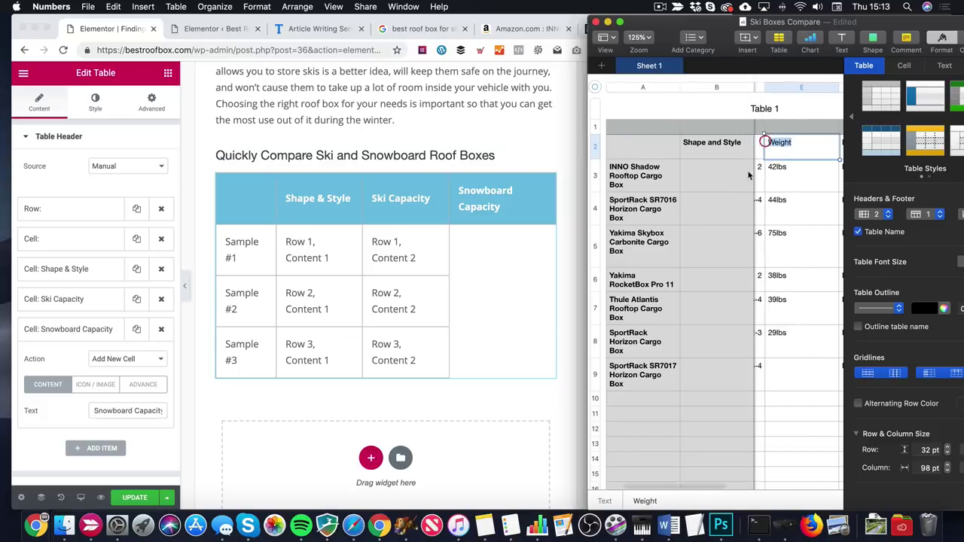
pyautogui.click(136, 329)
pyautogui.scroll(-3, 128, 337)
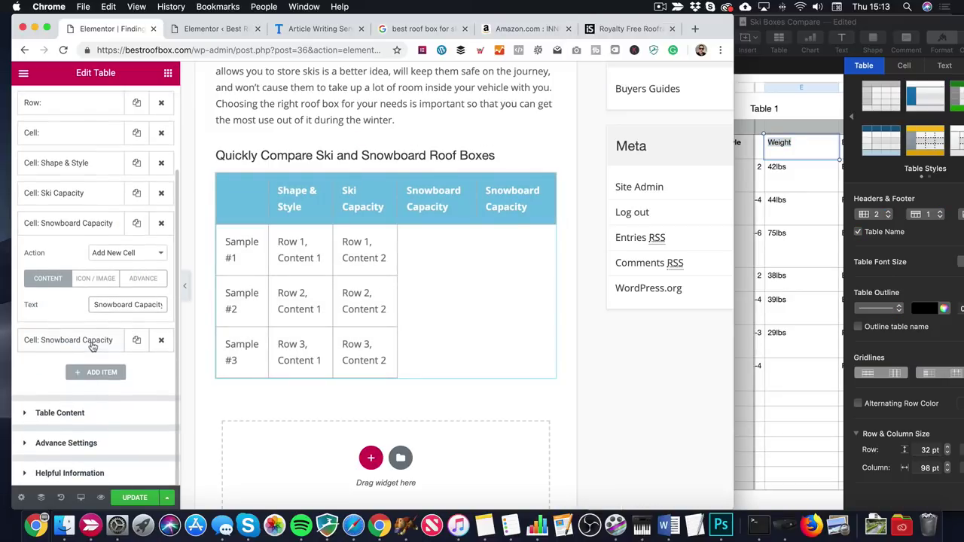
pyautogui.click(61, 339)
pyautogui.tripleClick(97, 336)
pyautogui.press('super+v')
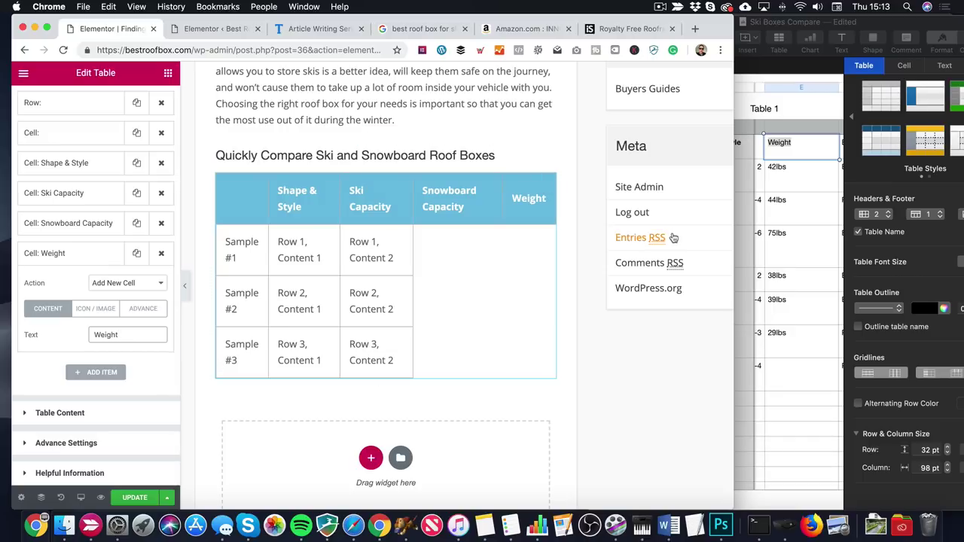
# Add a 'Box Opening' header cell using the heading copied from Numbers
pyautogui.click(762, 227)
pyautogui.hscroll(2, 789, 220)
pyautogui.hscroll(-1, 789, 220)
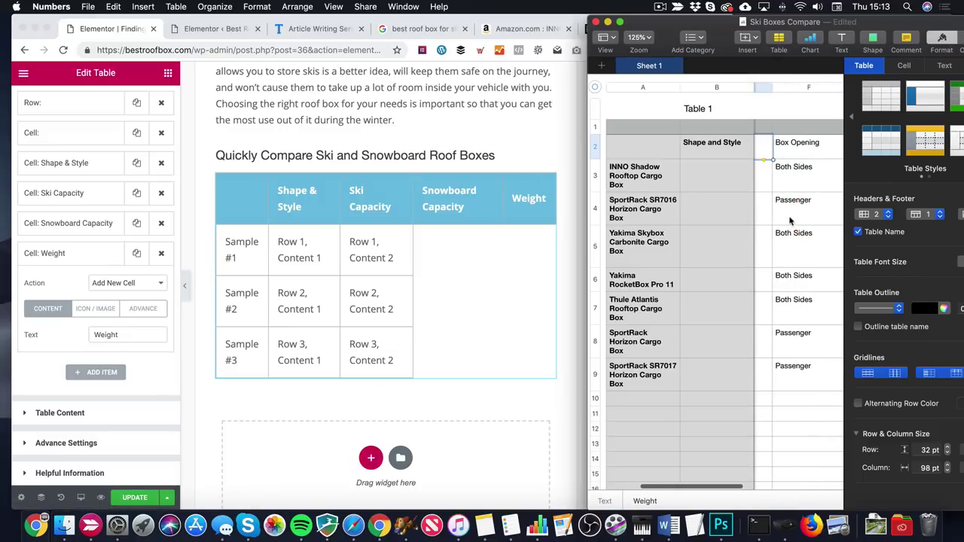
pyautogui.click(783, 143)
pyautogui.tripleClick(783, 143)
pyautogui.press('super+c')
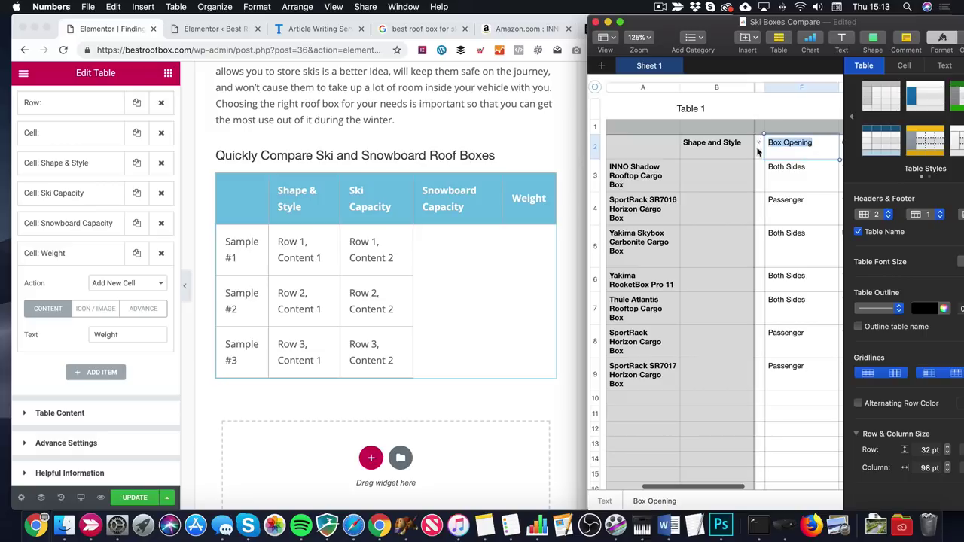
pyautogui.click(134, 254)
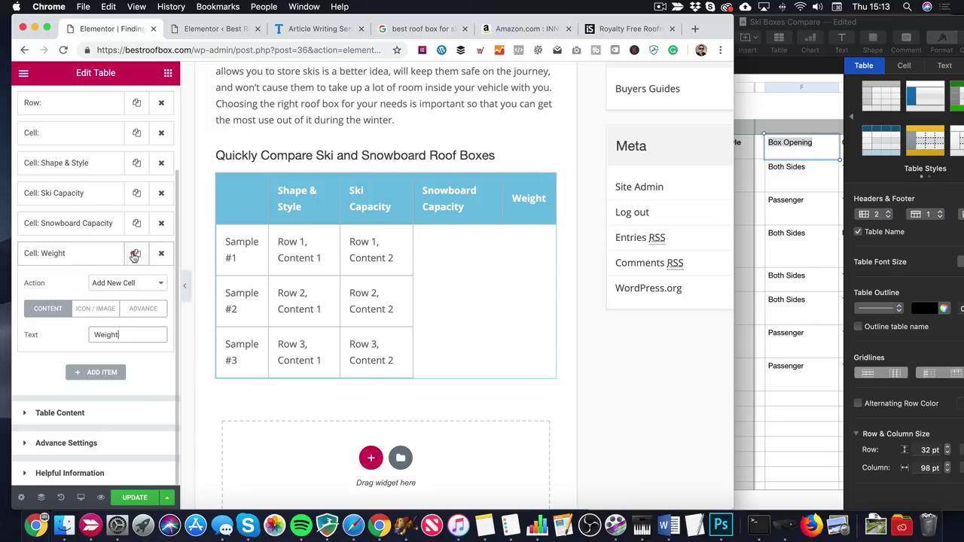
pyautogui.click(134, 253)
pyautogui.doubleClick(104, 364)
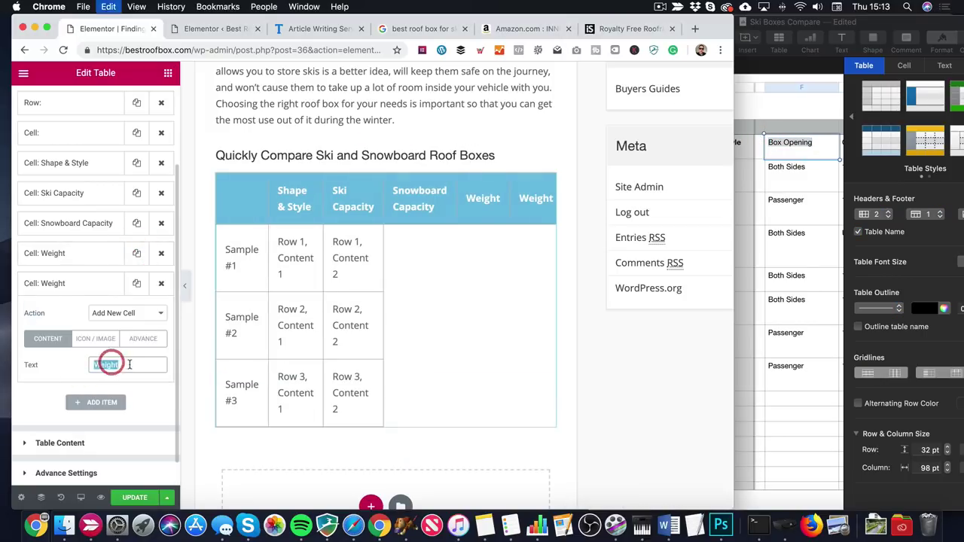
pyautogui.press('super+v')
# Add a final 'Capacity' header cell and update the post
pyautogui.click(810, 233)
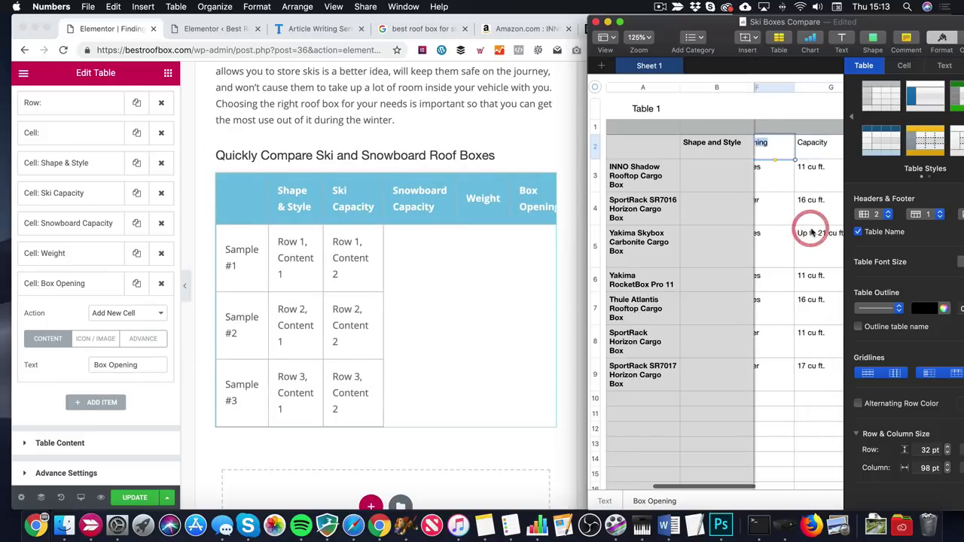
pyautogui.hscroll(2, 807, 231)
pyautogui.click(825, 142)
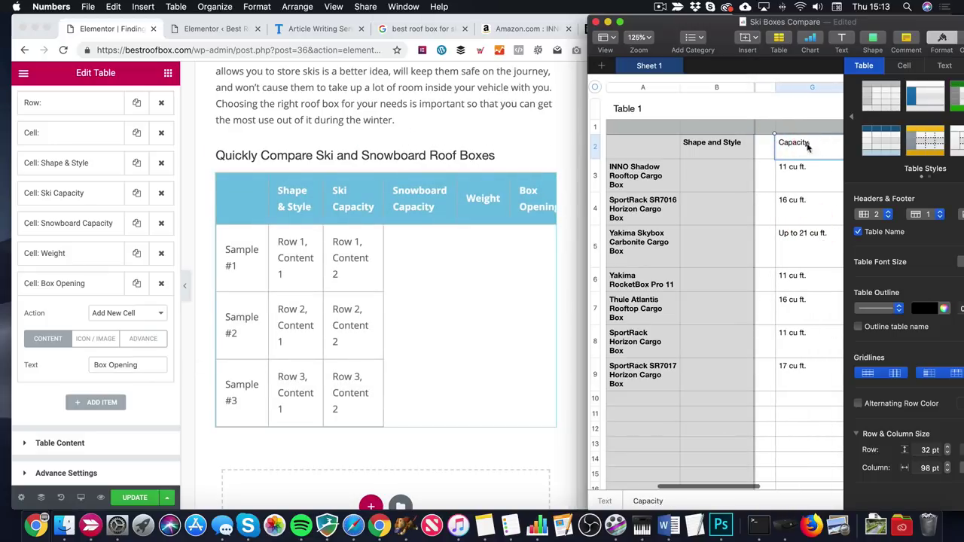
pyautogui.click(777, 143)
pyautogui.moveTo(768, 142); pyautogui.dragTo(800, 142)
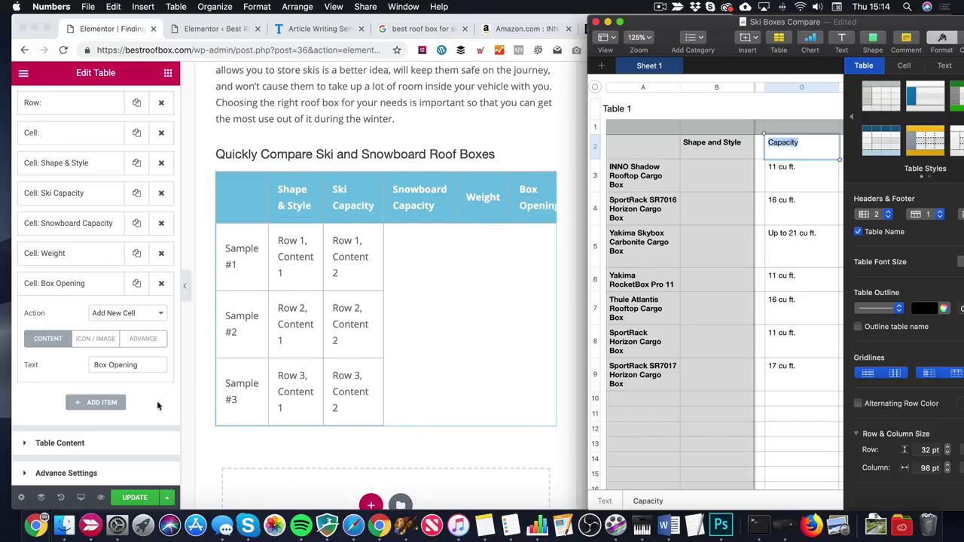
pyautogui.scroll(-1, 158, 405)
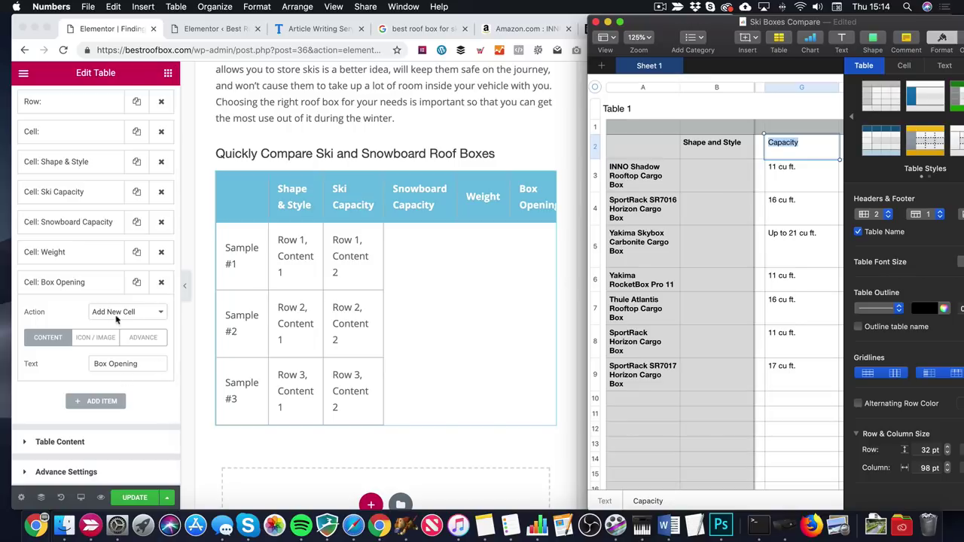
pyautogui.click(91, 280)
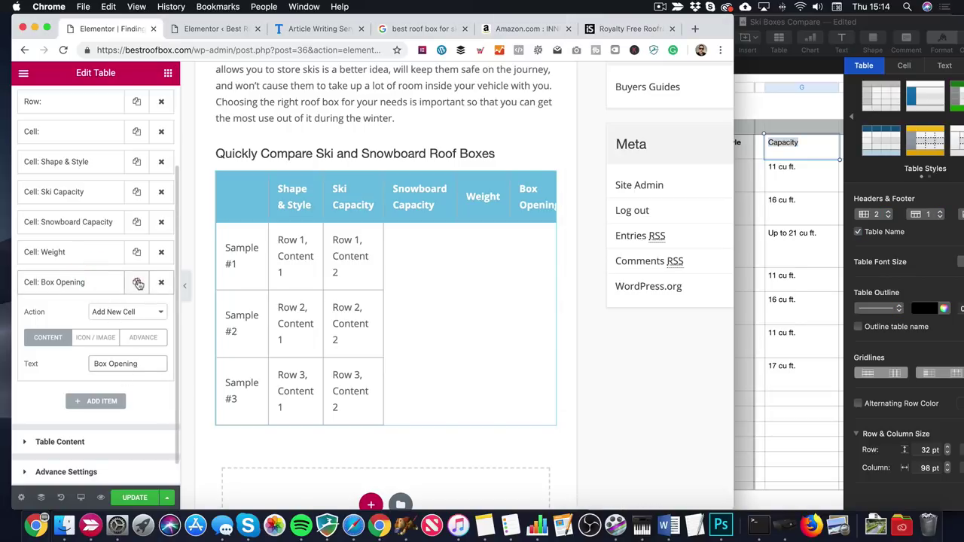
pyautogui.click(136, 282)
pyautogui.click(94, 405)
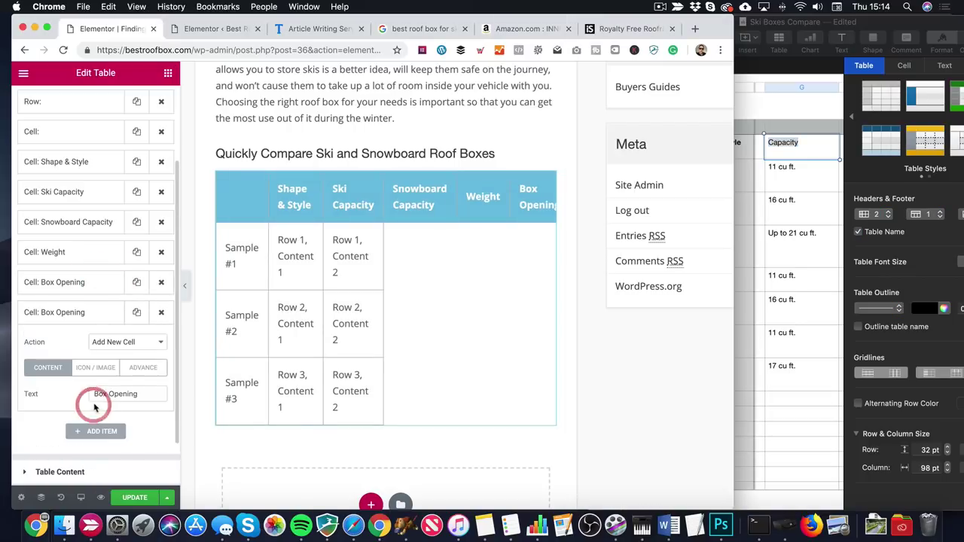
pyautogui.tripleClick(140, 394)
pyautogui.write('Capacity')
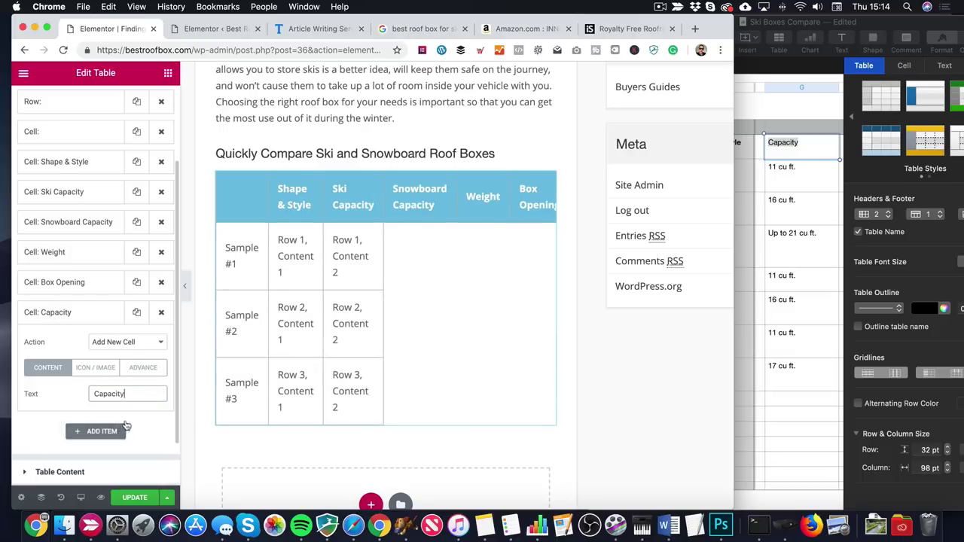
pyautogui.click(138, 497)
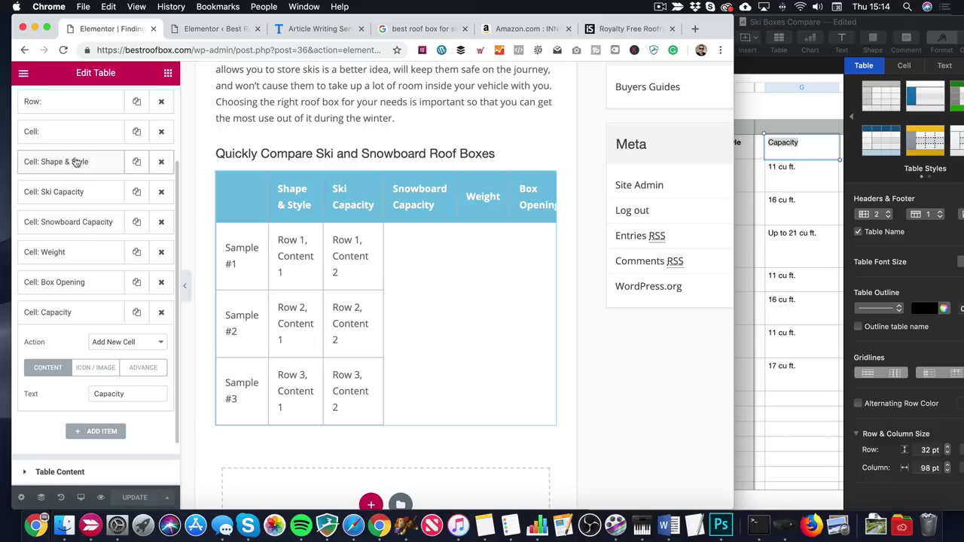
pyautogui.click(23, 74)
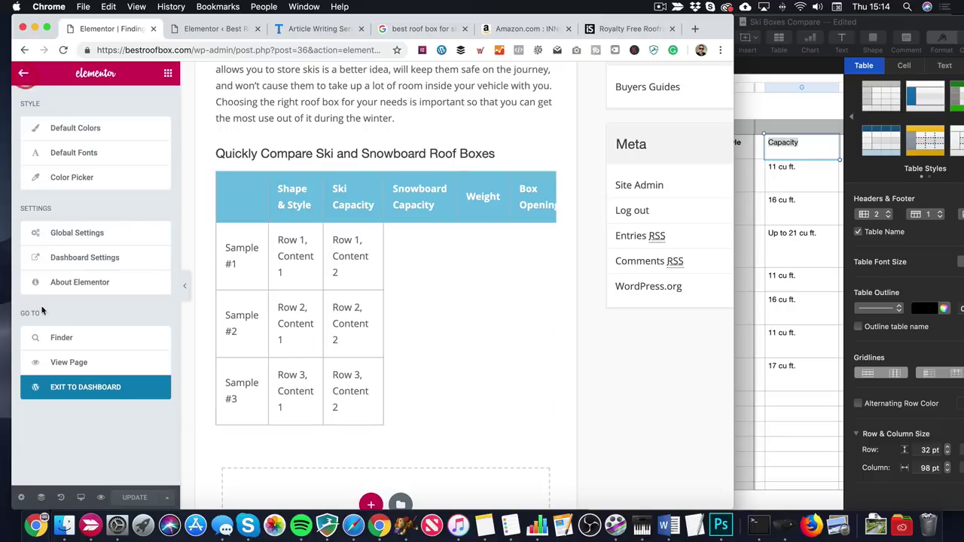
# Review the published post's seven-column table, then bring the Ski Boxes Compare spreadsheet forward
pyautogui.click(75, 360)
pyautogui.scroll(-5, 372, 194)
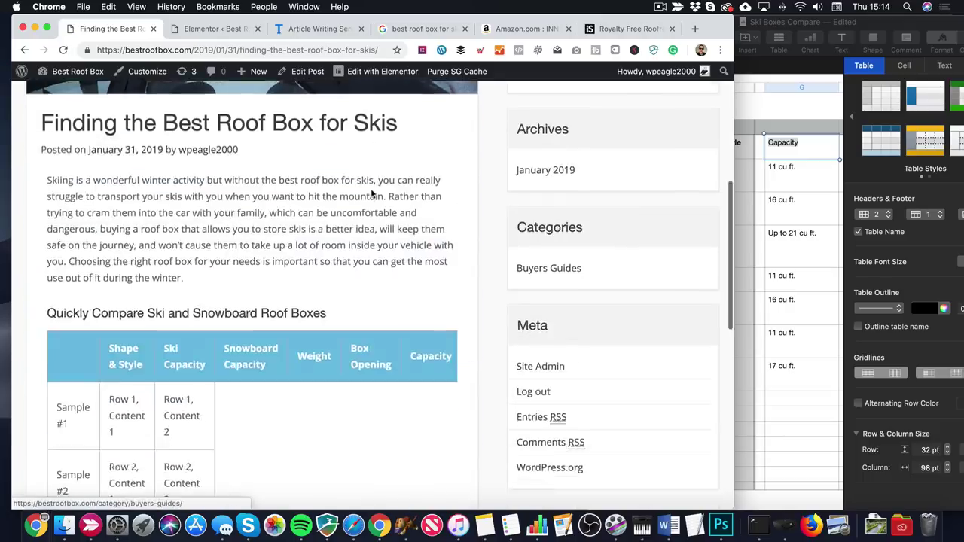
pyautogui.scroll(-6, 372, 194)
pyautogui.scroll(4, 371, 195)
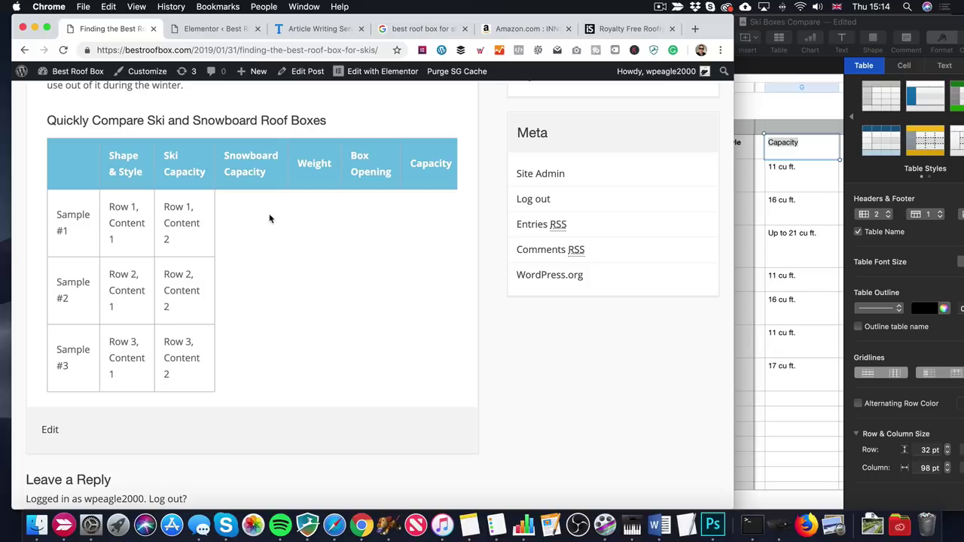
pyautogui.scroll(3, 270, 218)
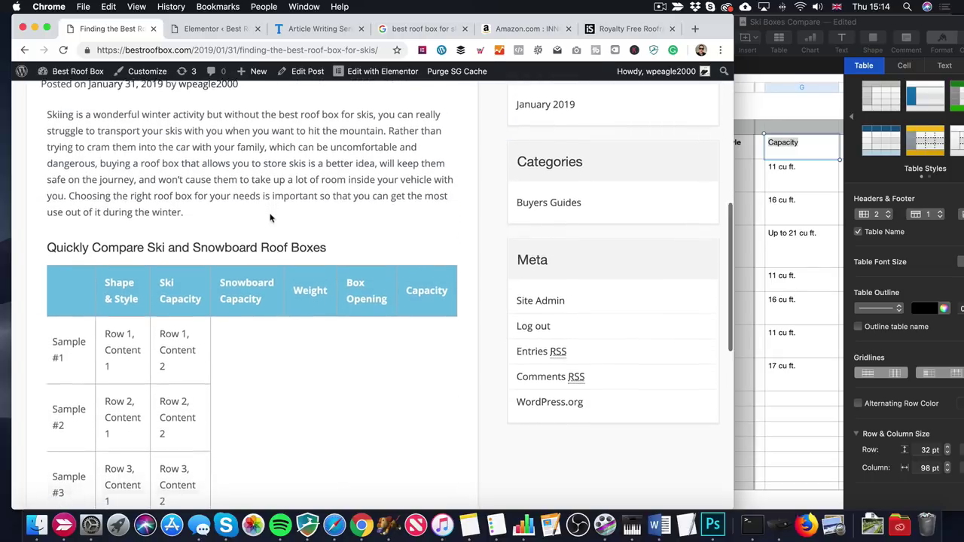
pyautogui.scroll(10, 270, 218)
pyautogui.scroll(-10, 270, 212)
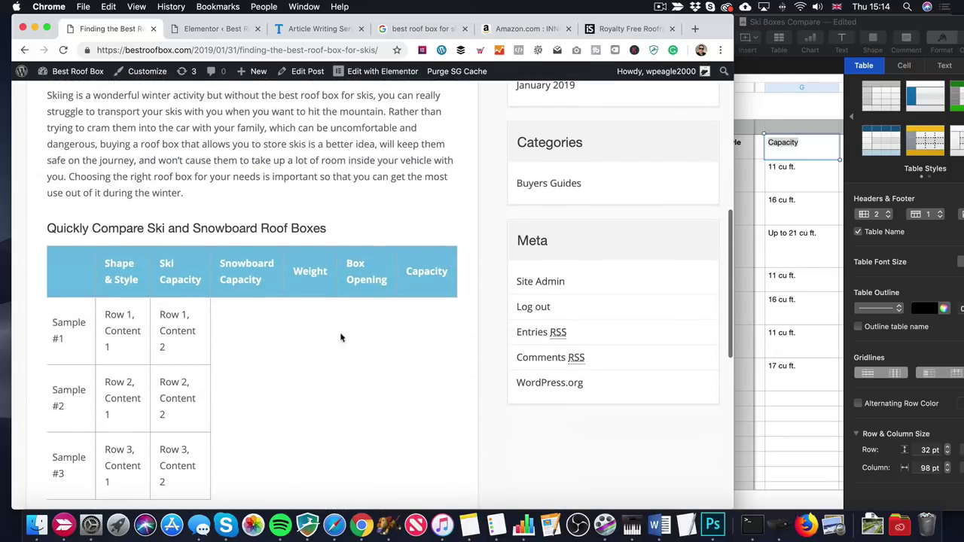
pyautogui.scroll(-3, 289, 286)
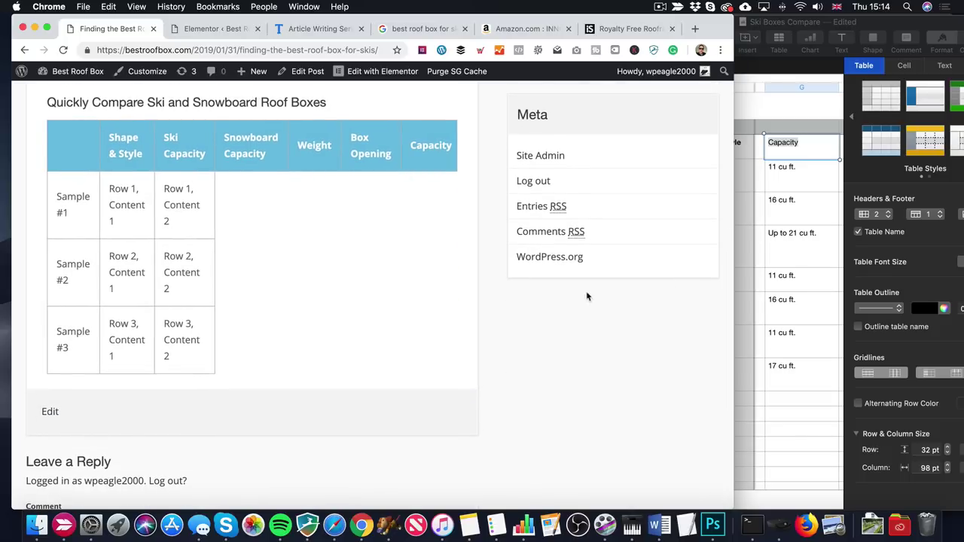
pyautogui.click(791, 243)
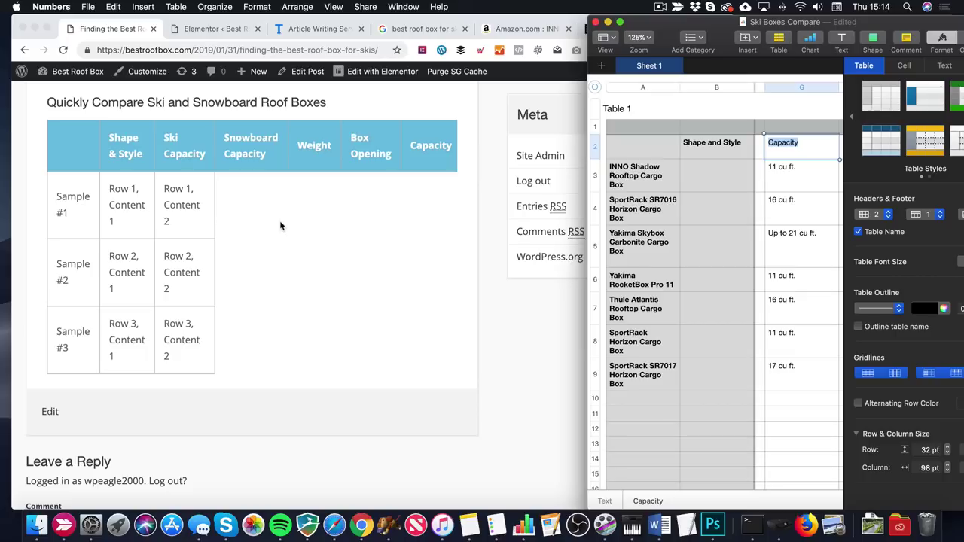
# Copy 'INNO Shadow Rooftop Cargo Box' from cell A3
pyautogui.scroll(-1, 280, 226)
pyautogui.scroll(2, 279, 163)
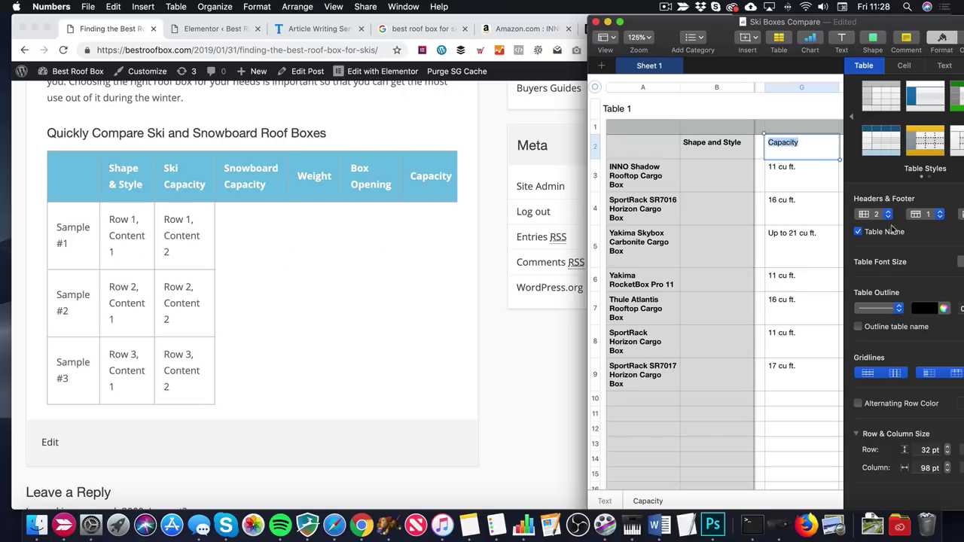
pyautogui.click(637, 184)
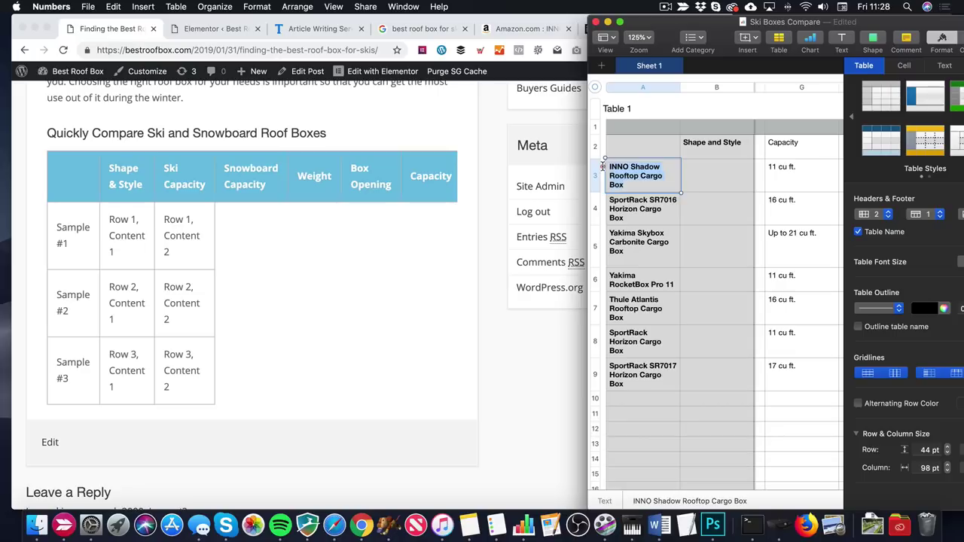
pyautogui.rightClick(621, 170)
pyautogui.click(632, 201)
# Reopen the post in Elementor and expand the comparison table's body content rows
pyautogui.click(358, 88)
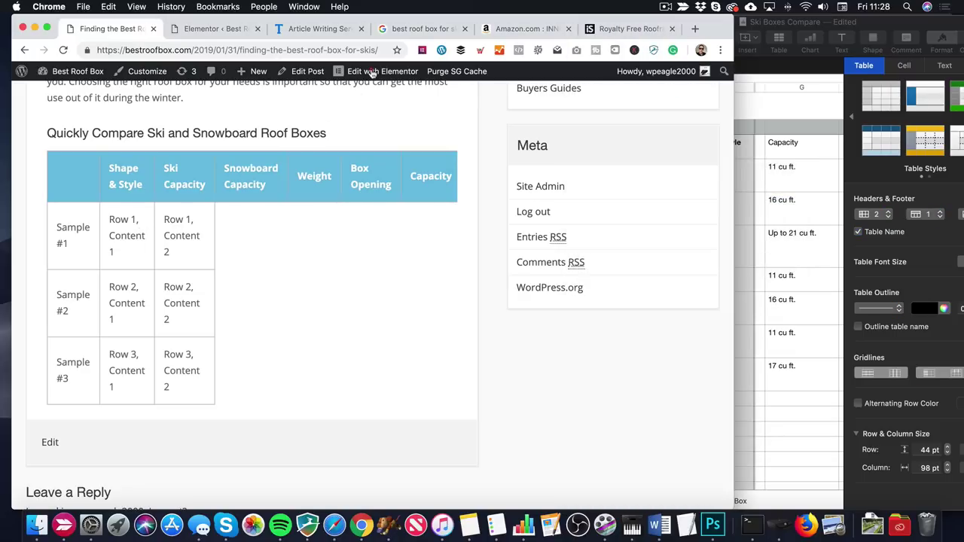
pyautogui.click(372, 70)
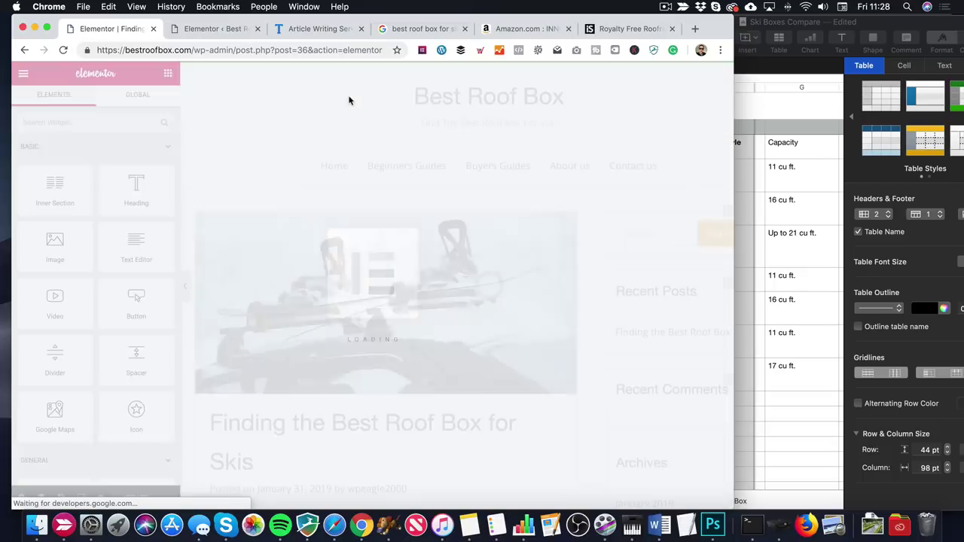
pyautogui.scroll(-10, 277, 270)
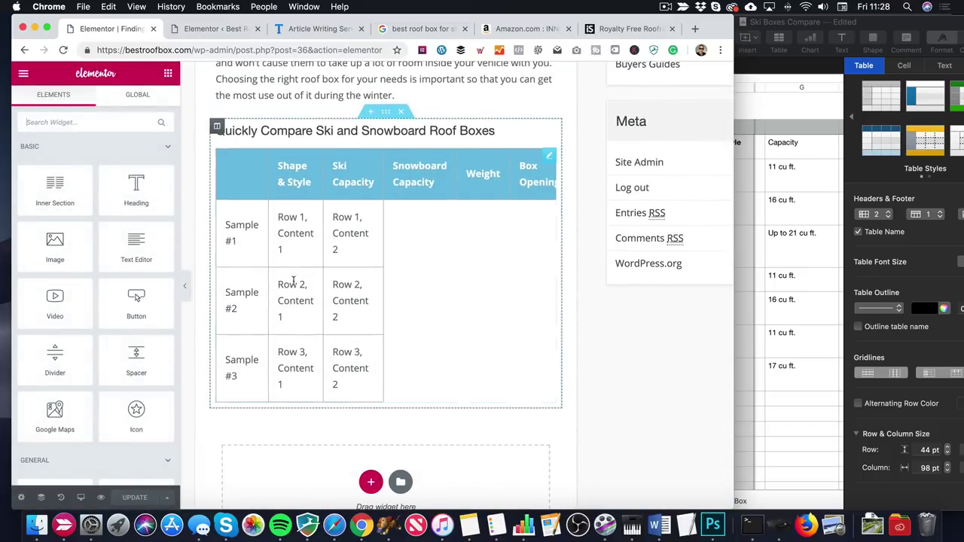
pyautogui.rightClick(323, 258)
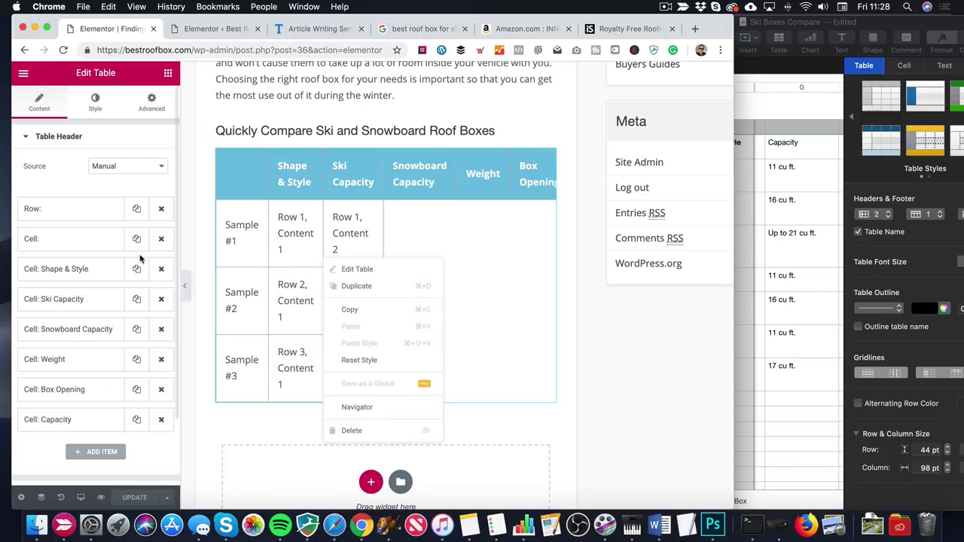
pyautogui.click(143, 194)
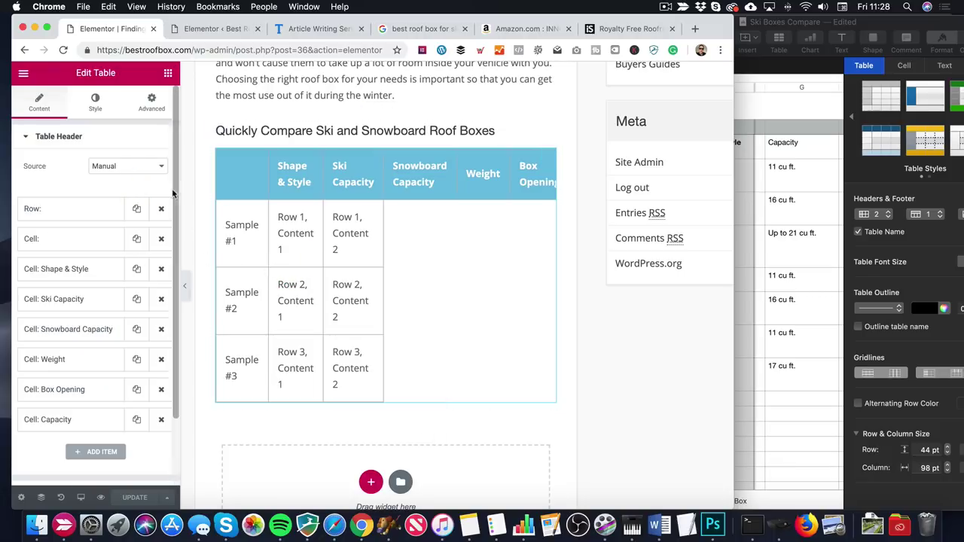
pyautogui.click(27, 138)
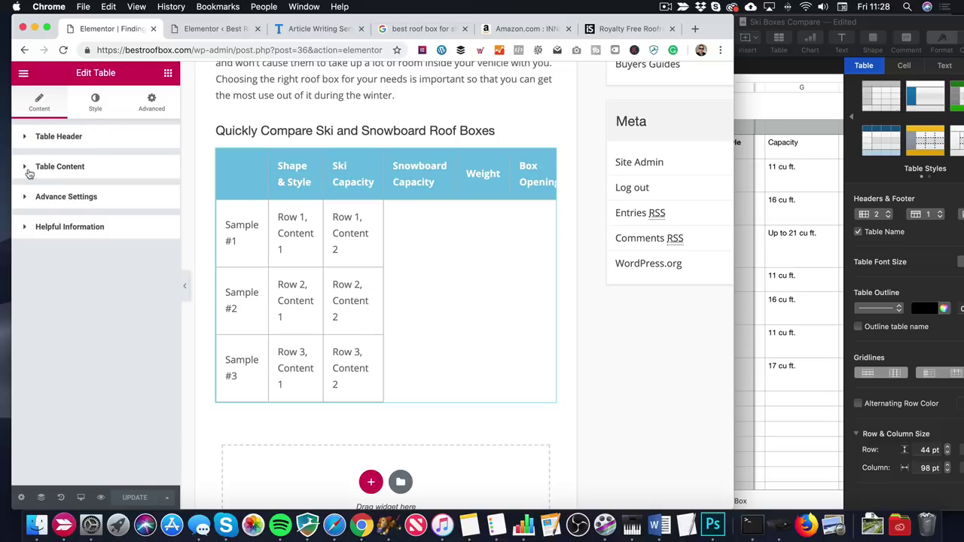
pyautogui.click(27, 169)
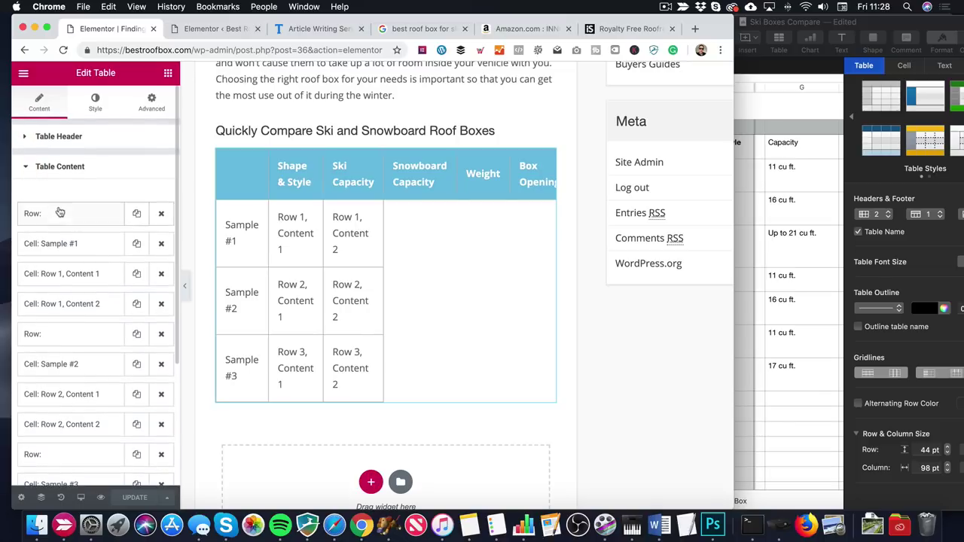
# Replace Sample #1 with 'INNO Shadow Rooftop Cargo Box' wrapped in <b></b> tags
pyautogui.click(75, 243)
pyautogui.scroll(-1, 89, 333)
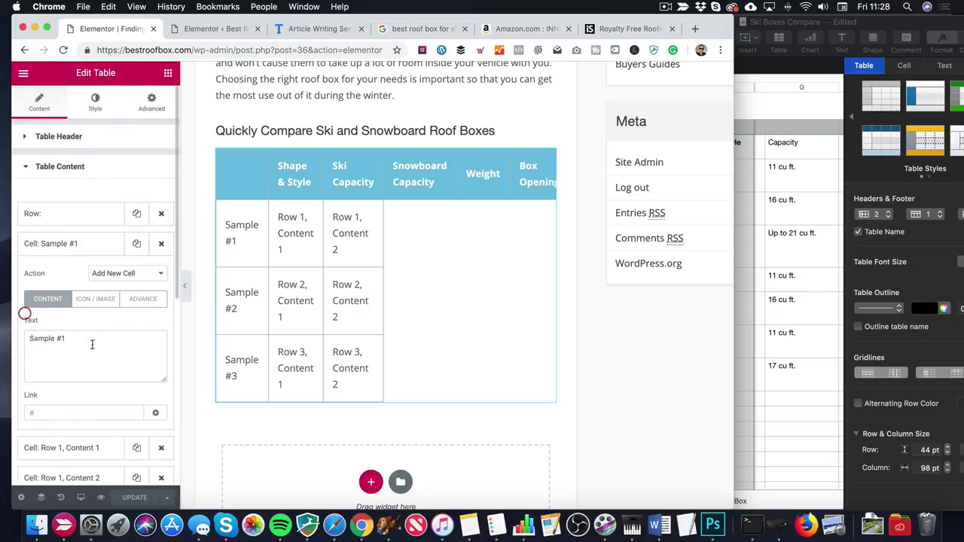
pyautogui.moveTo(94, 310); pyautogui.dragTo(27, 307)
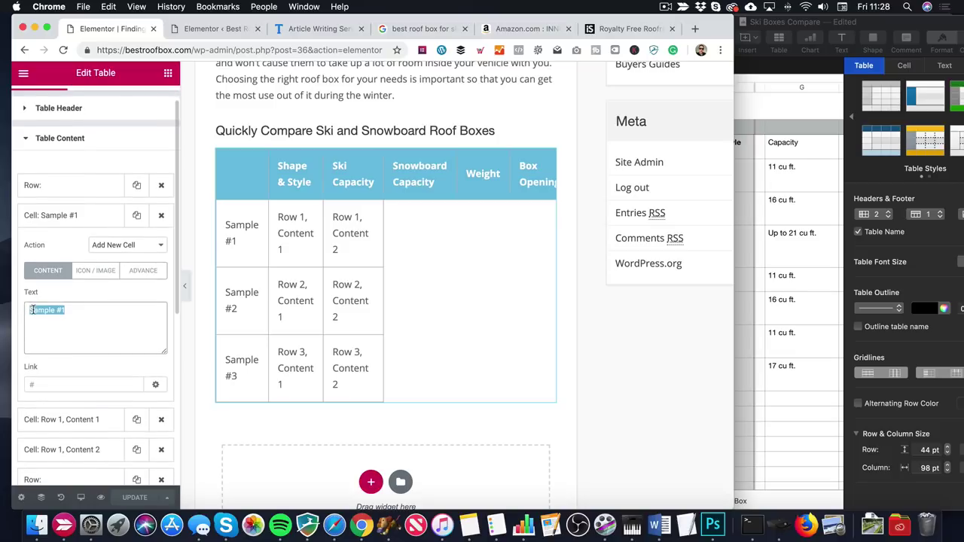
pyautogui.press('super+v')
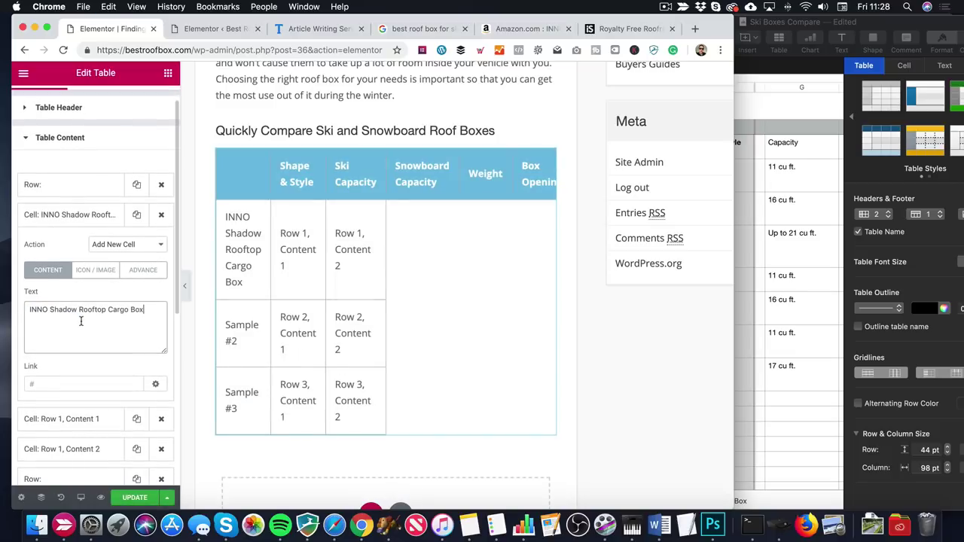
pyautogui.moveTo(151, 310); pyautogui.dragTo(18, 314)
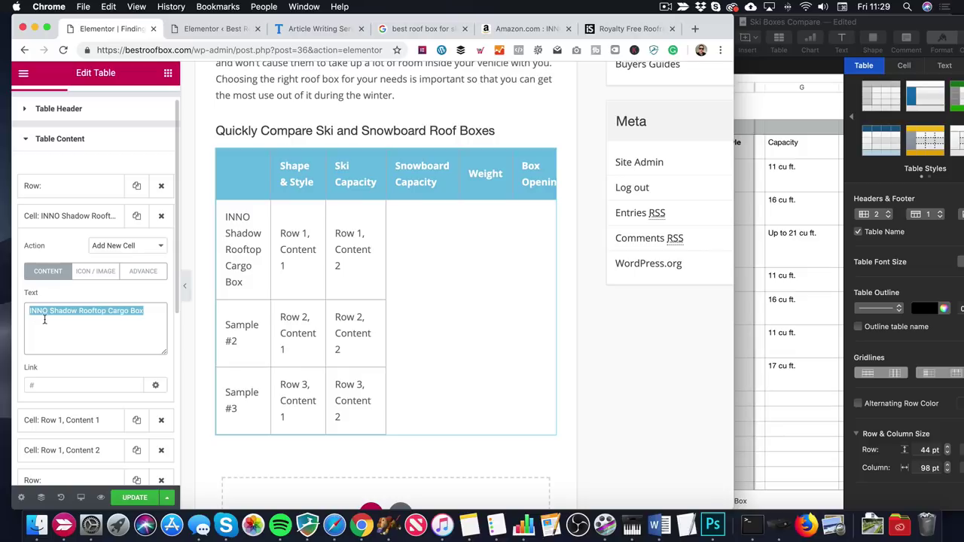
pyautogui.click(40, 313)
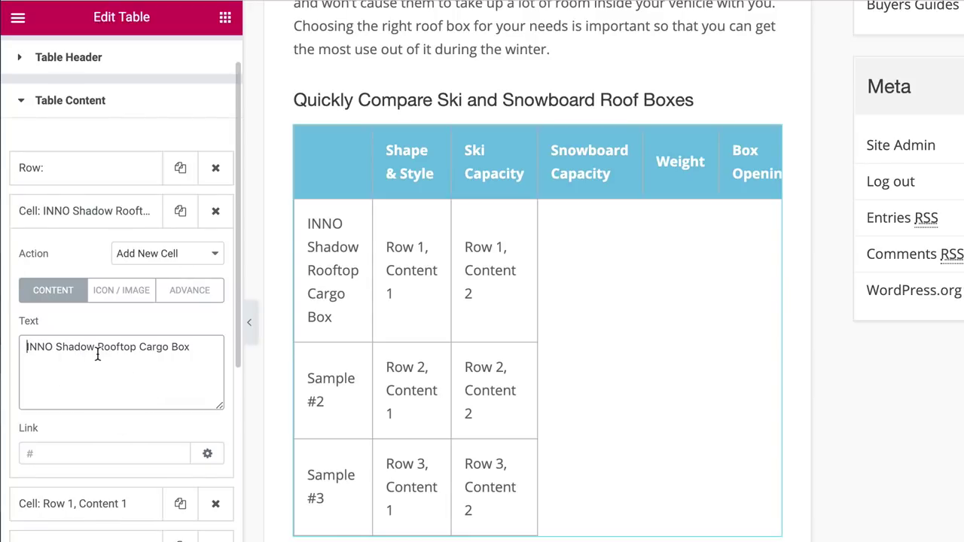
pyautogui.write('<b>')
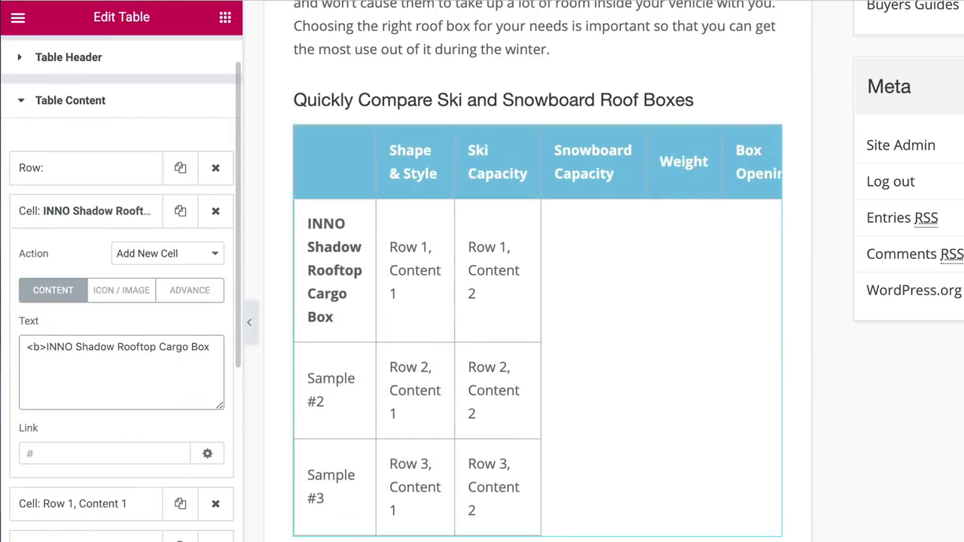
pyautogui.click(221, 365)
pyautogui.write('</b>')
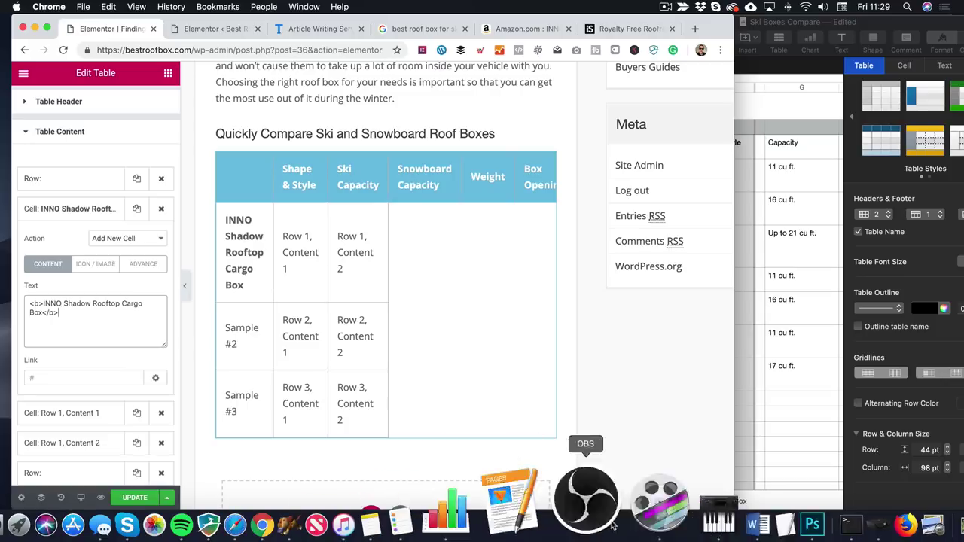
# Switch to the Word article draft to check the INNO Shadow product link
pyautogui.click(659, 516)
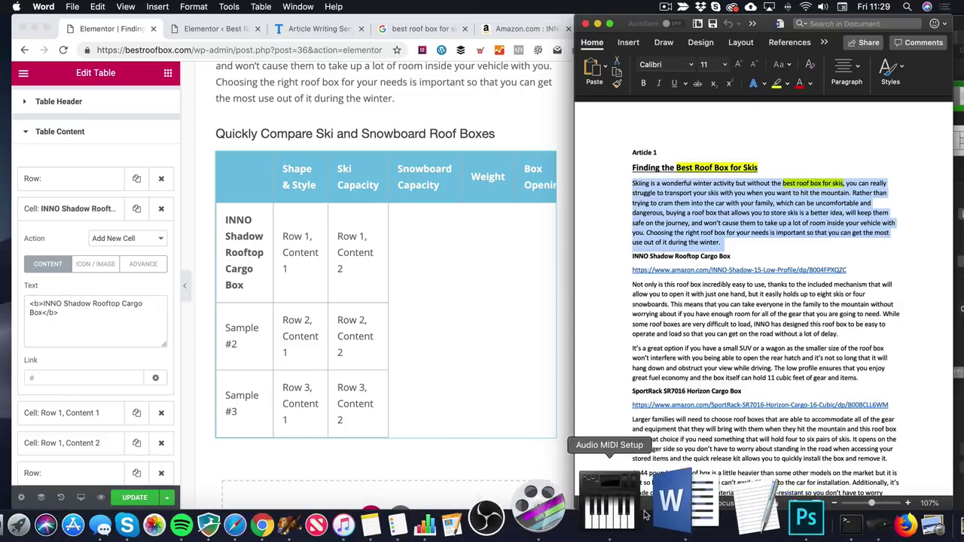
pyautogui.click(736, 274)
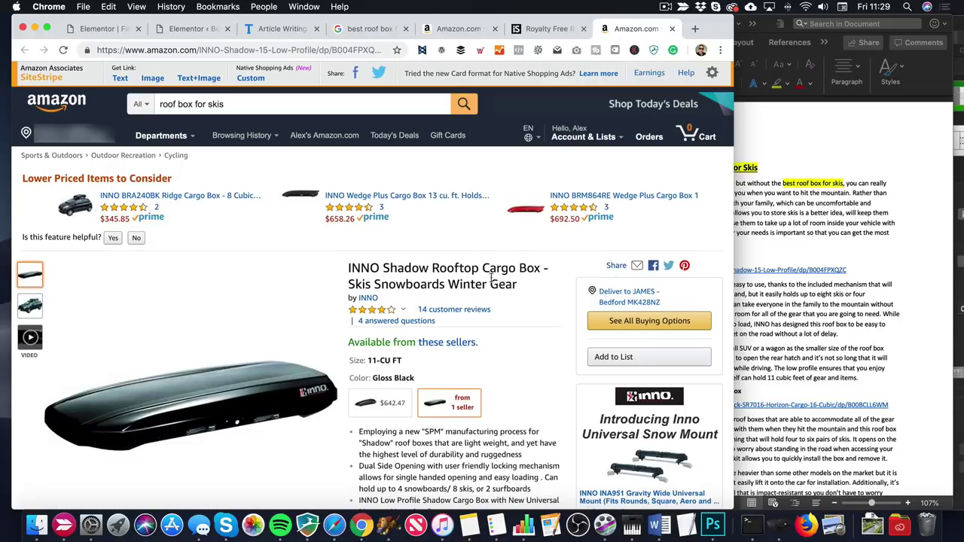
# Copy the Large SiteStripe image-link HTML for the INNO Shadow box and return to the Elementor table
pyautogui.click(153, 78)
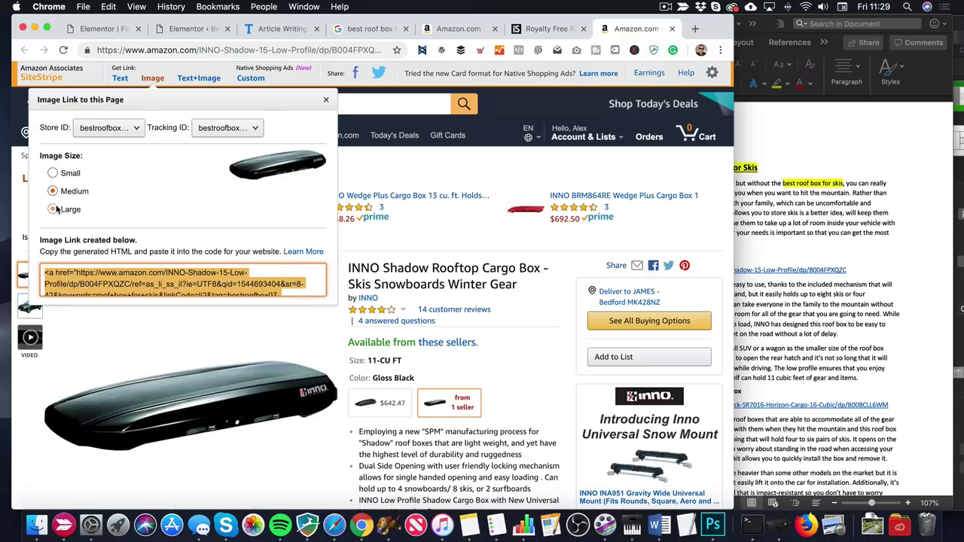
pyautogui.rightClick(134, 280)
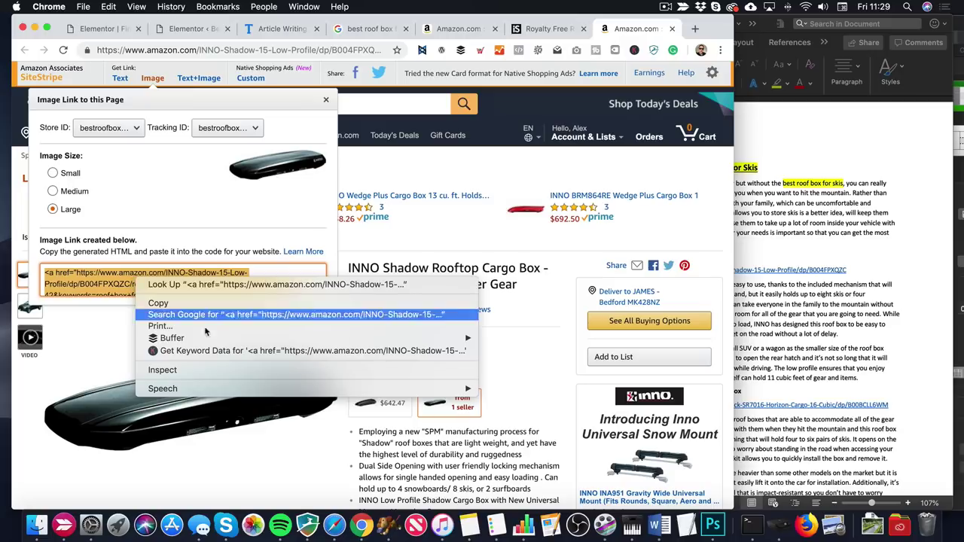
pyautogui.click(159, 303)
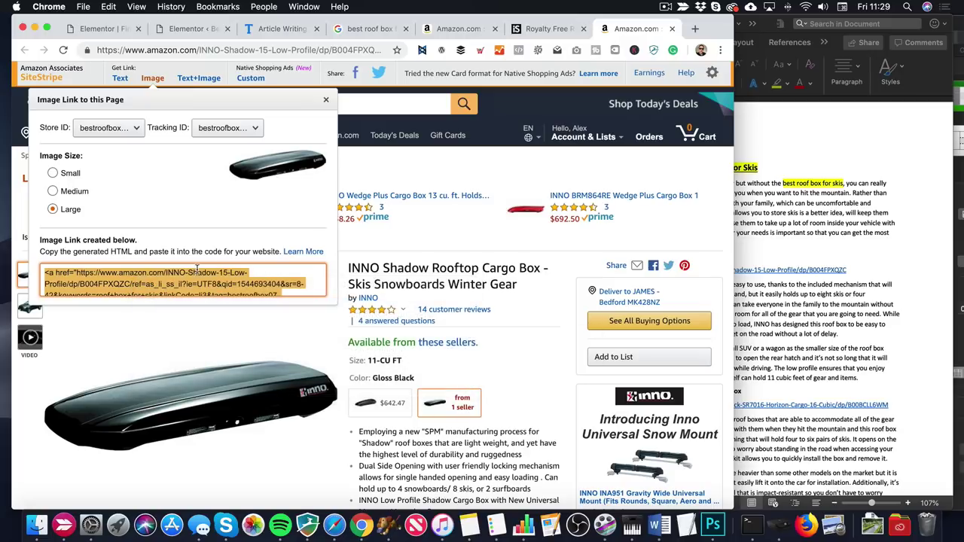
pyautogui.click(104, 28)
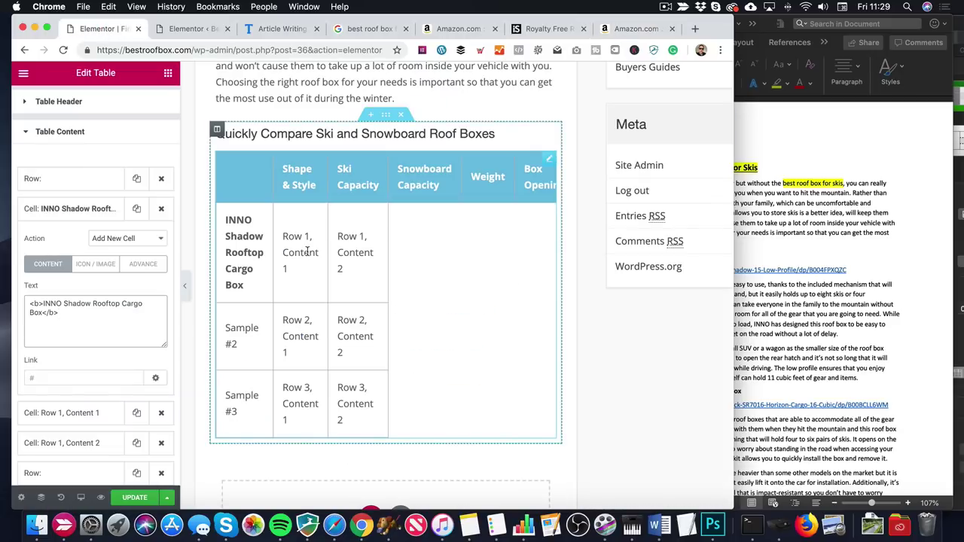
pyautogui.scroll(-3, 83, 324)
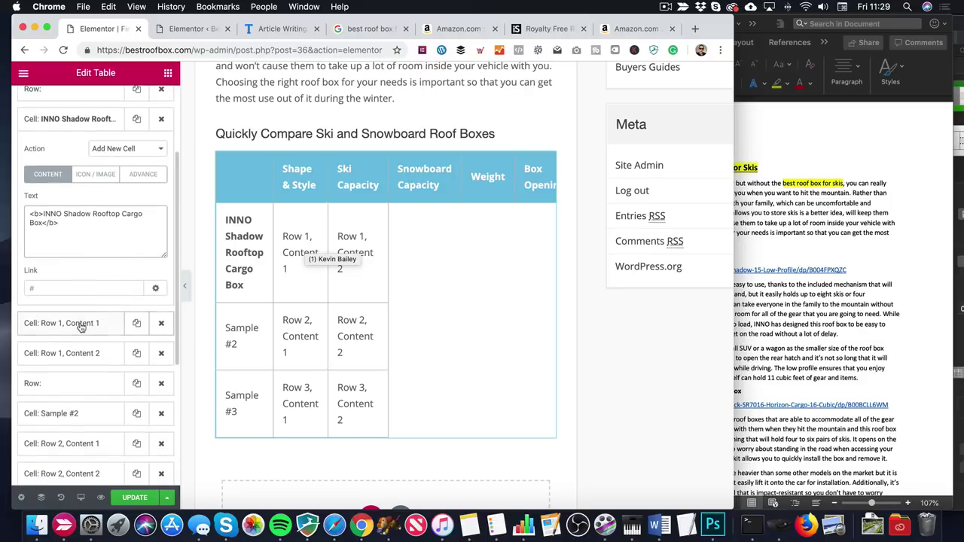
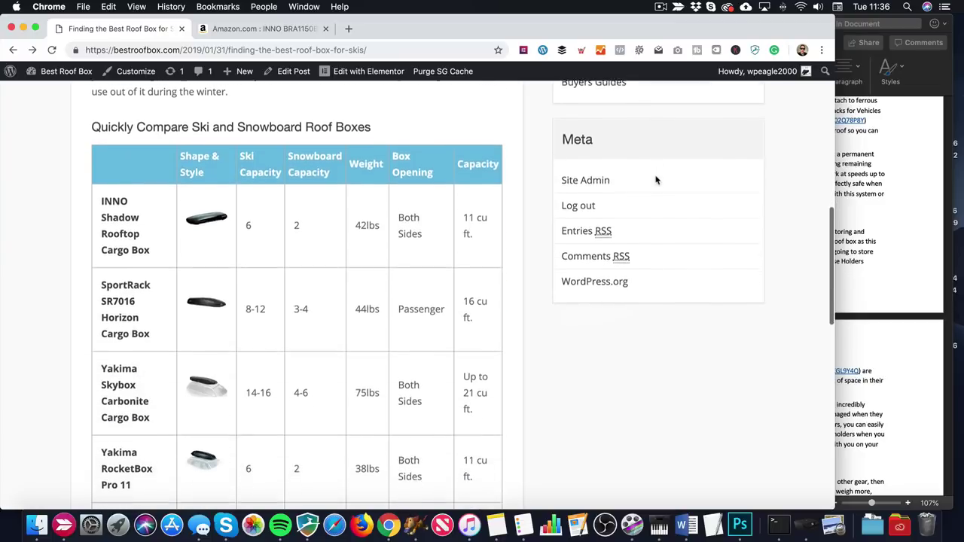
# Open the live post 'Finding the Best Roof Box for Skis' in the Elementor editor
pyautogui.click(837, 226)
pyautogui.scroll(10, 824, 267)
pyautogui.scroll(15, 824, 266)
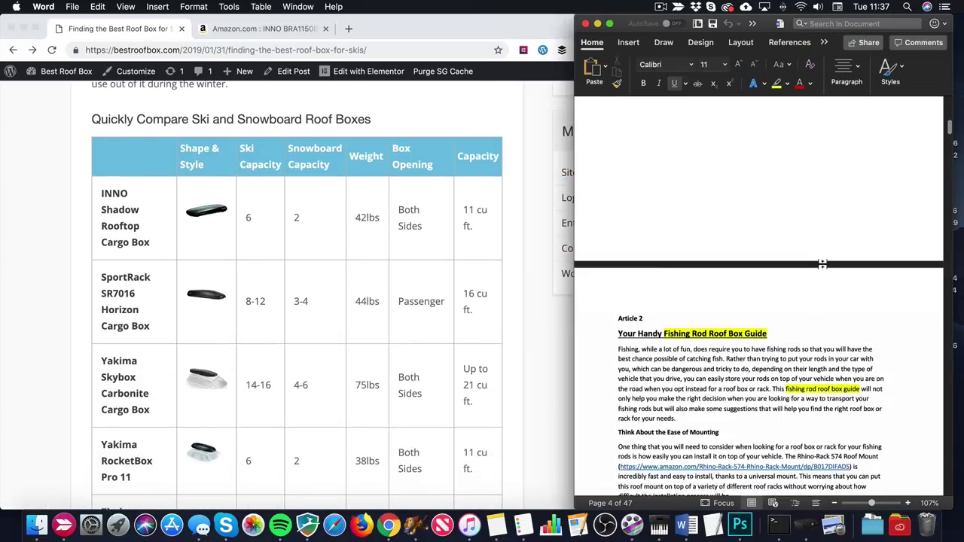
pyautogui.scroll(-3, 824, 260)
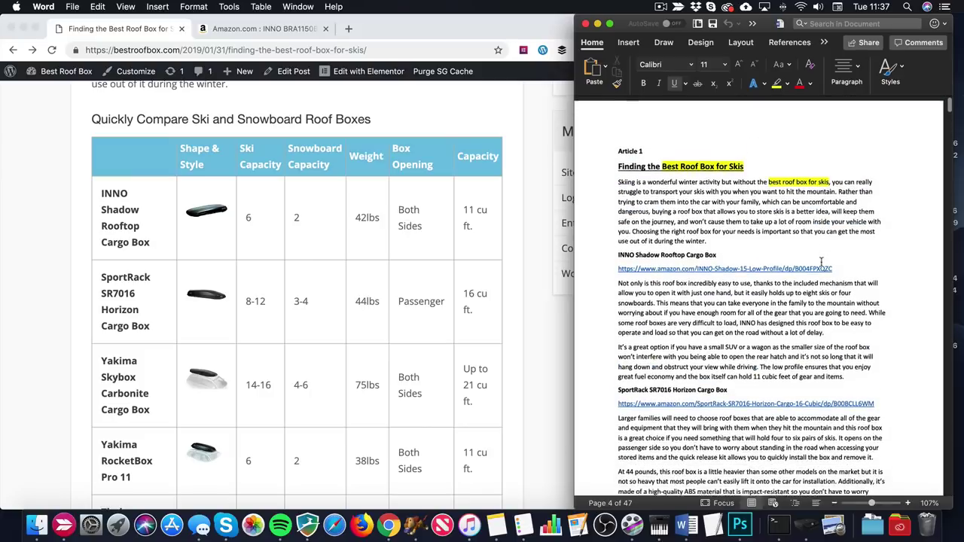
pyautogui.click(342, 243)
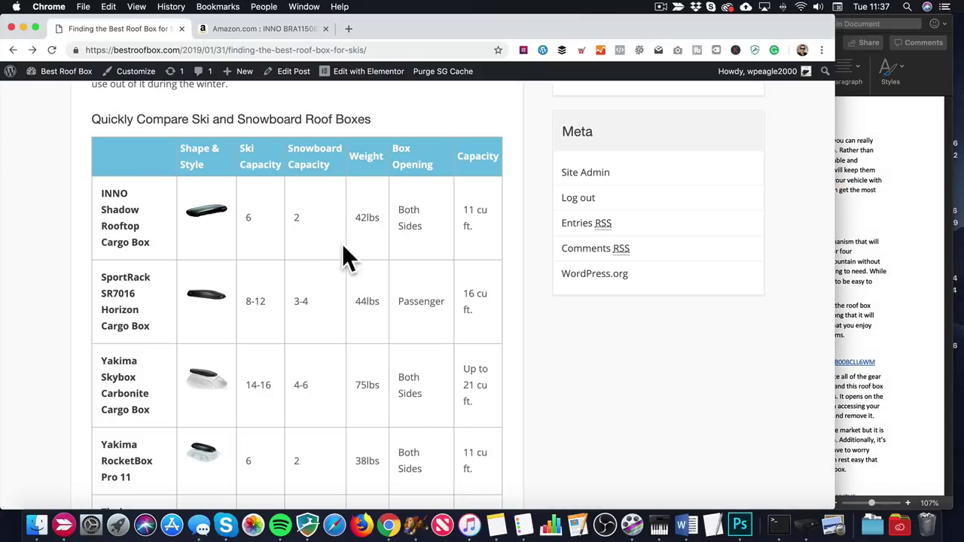
pyautogui.click(374, 73)
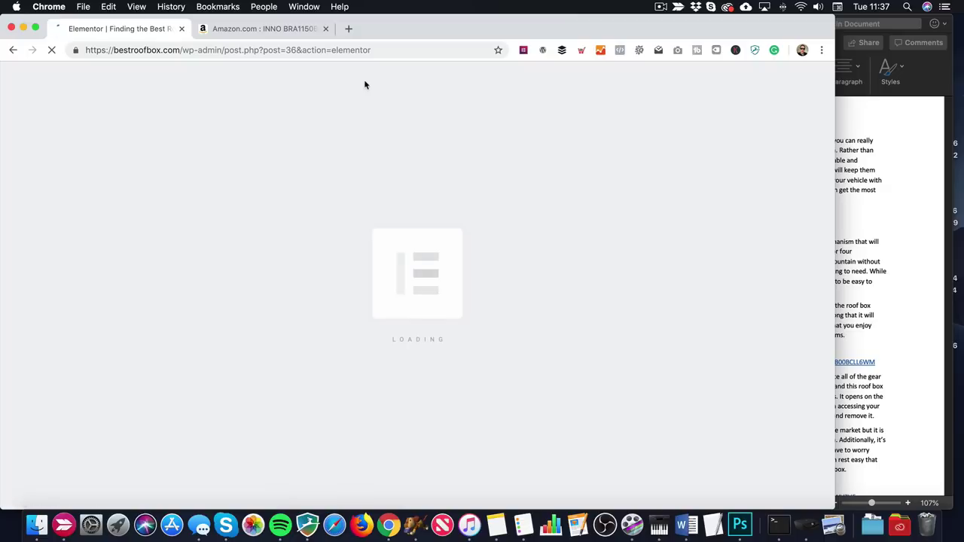
# Select the roof box comparison table widget and expand its Table Content rows
pyautogui.scroll(-5, 357, 217)
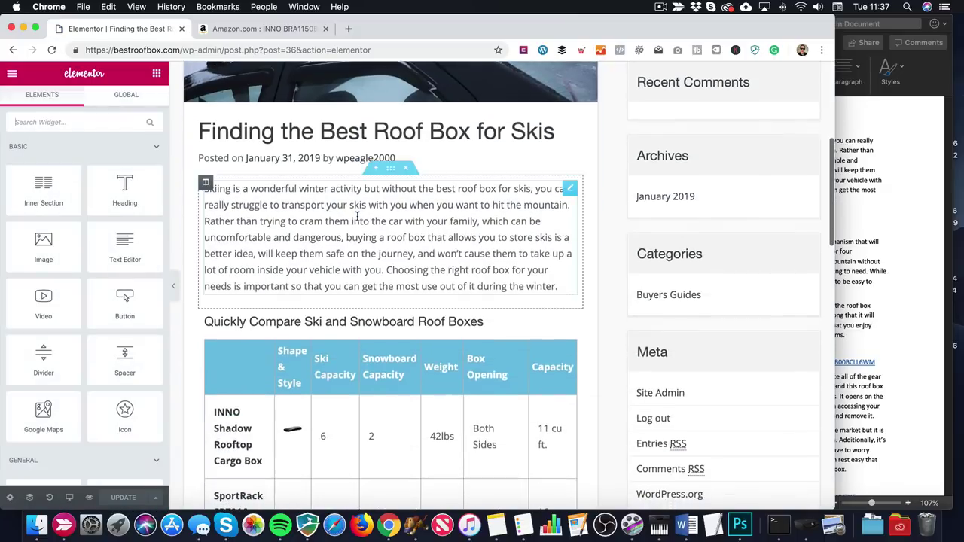
pyautogui.scroll(-1, 217, 328)
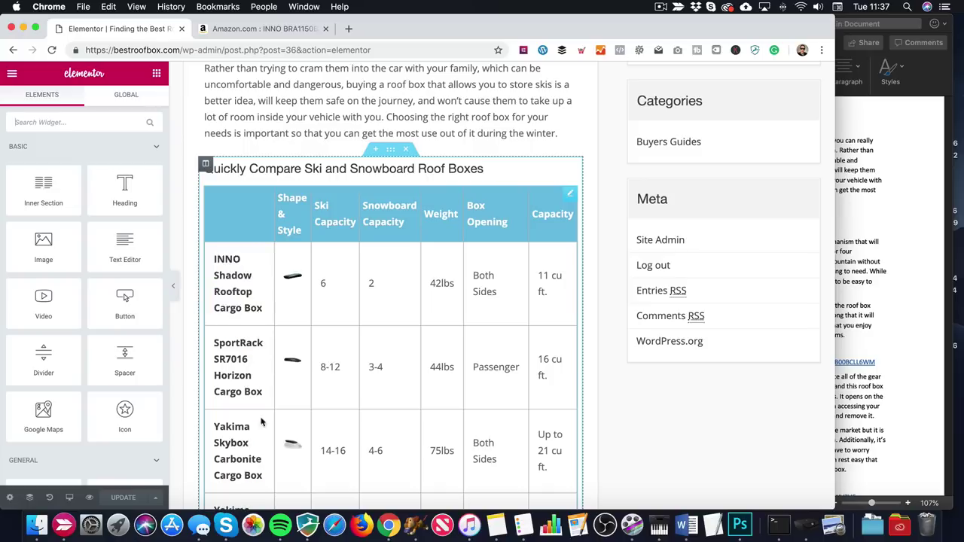
pyautogui.click(253, 284)
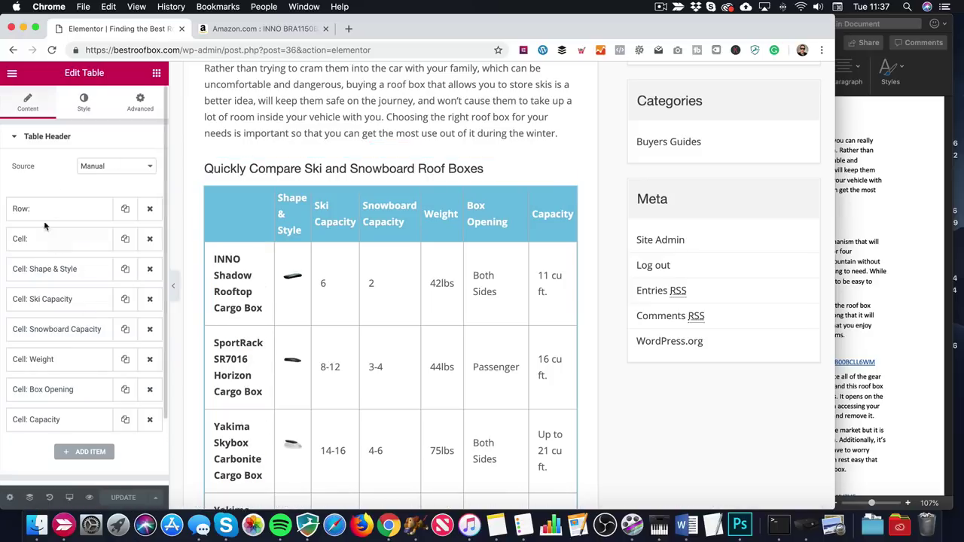
pyautogui.scroll(-2, 42, 333)
pyautogui.click(85, 413)
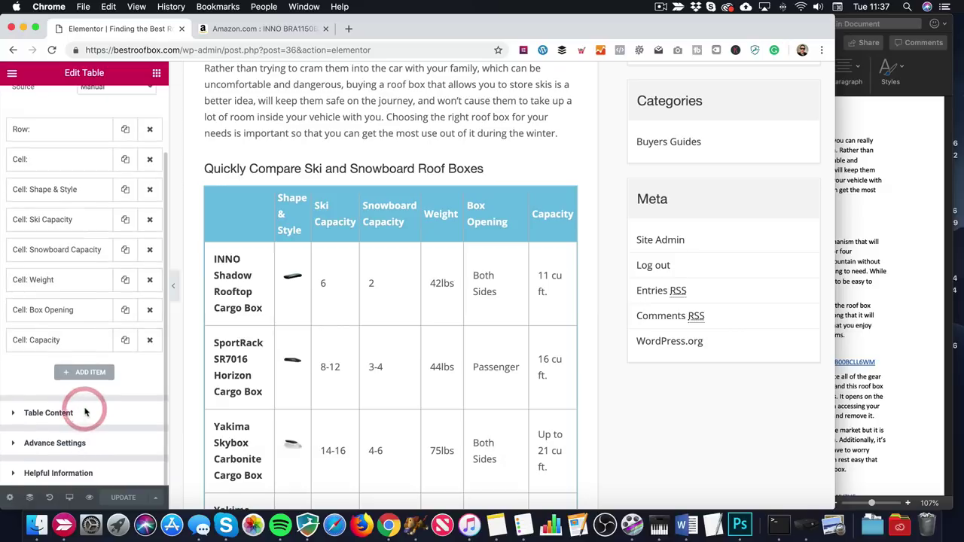
pyautogui.click(13, 413)
pyautogui.click(13, 413)
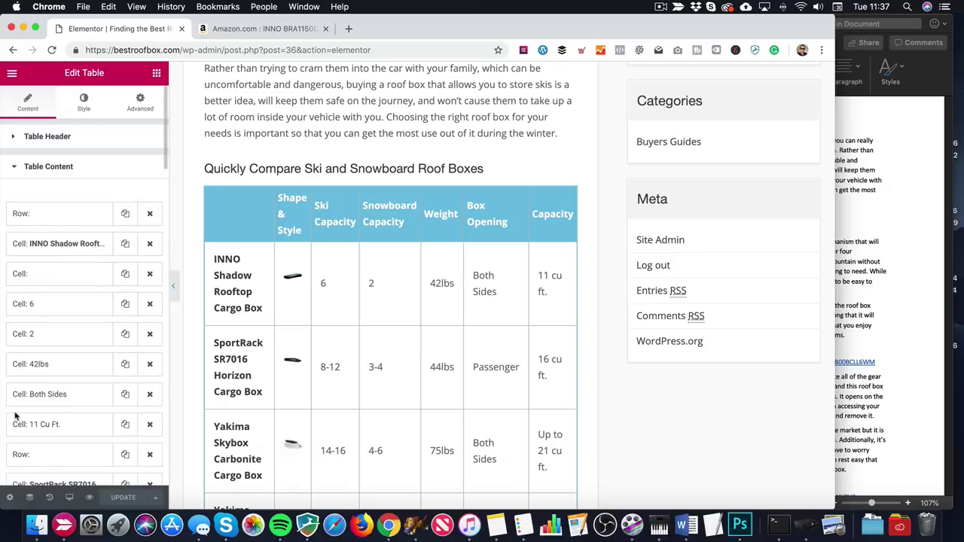
# Open the 'Cell: INNO Shadow Rooftop…' row and inspect its existing Link URL
pyautogui.click(52, 247)
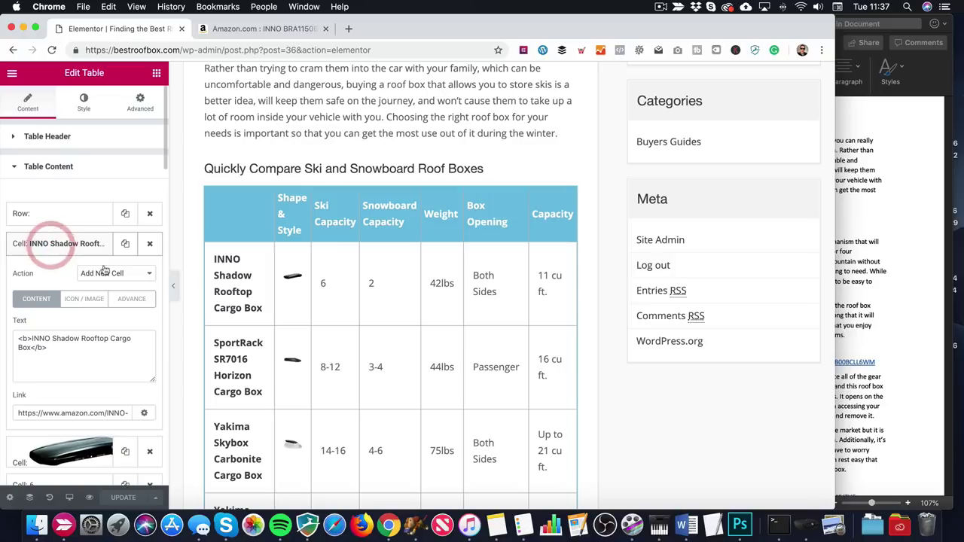
pyautogui.tripleClick(52, 413)
pyautogui.click(64, 410)
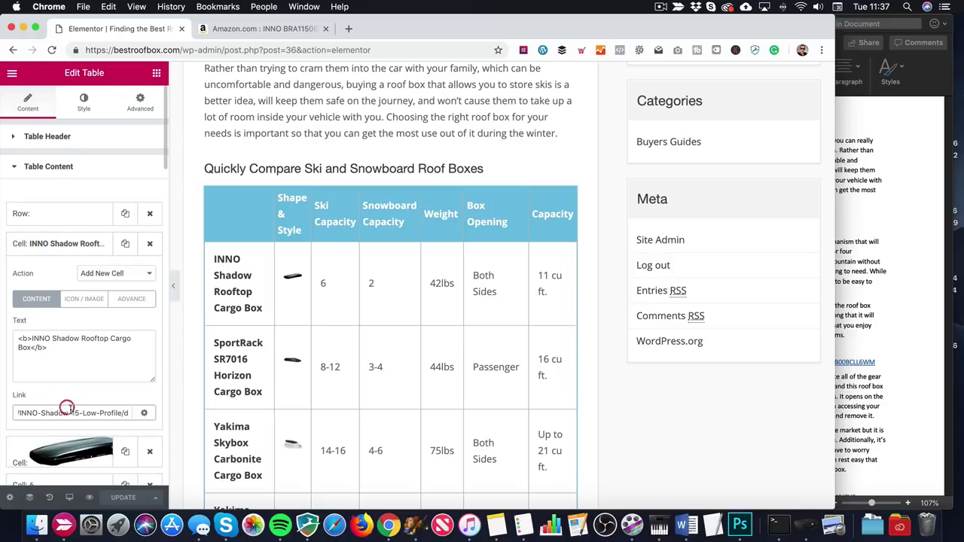
pyautogui.click(71, 412)
# Copy the INNO Shadow full-link SiteStripe affiliate text, then highlight the cell's old link in Elementor
pyautogui.click(245, 28)
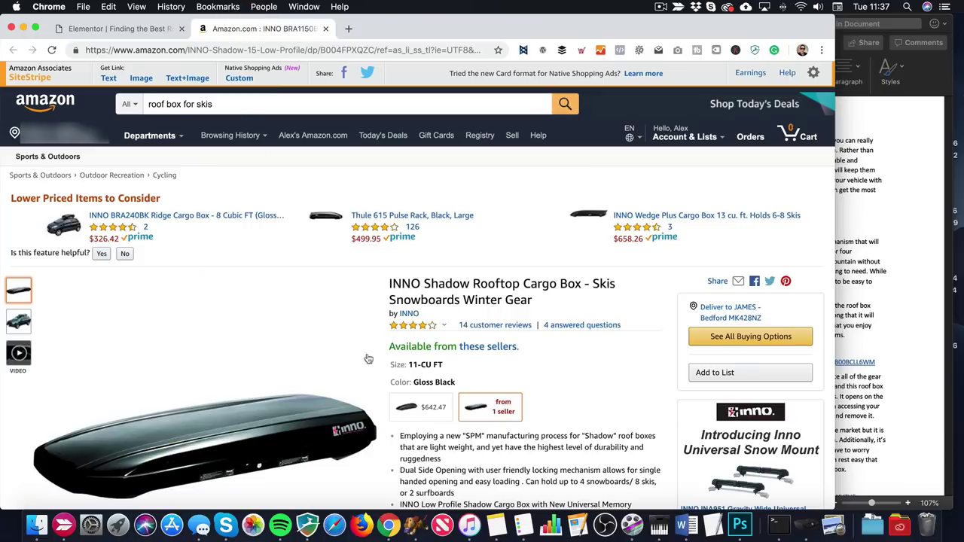
pyautogui.click(109, 79)
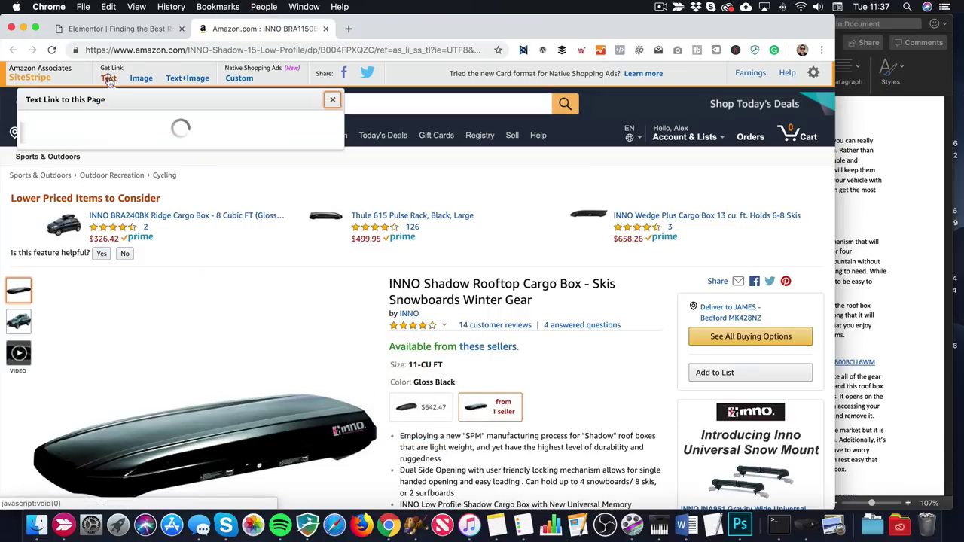
pyautogui.click(127, 230)
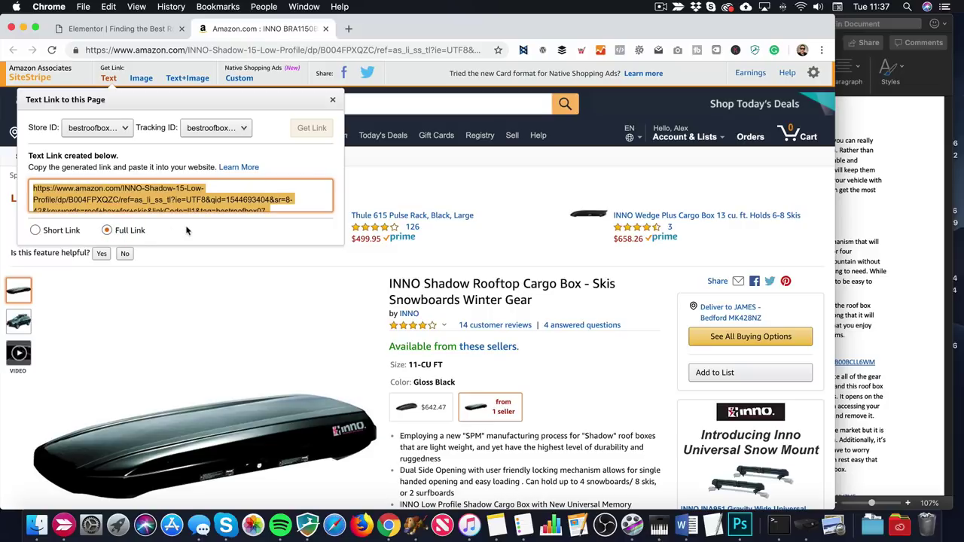
pyautogui.rightClick(151, 188)
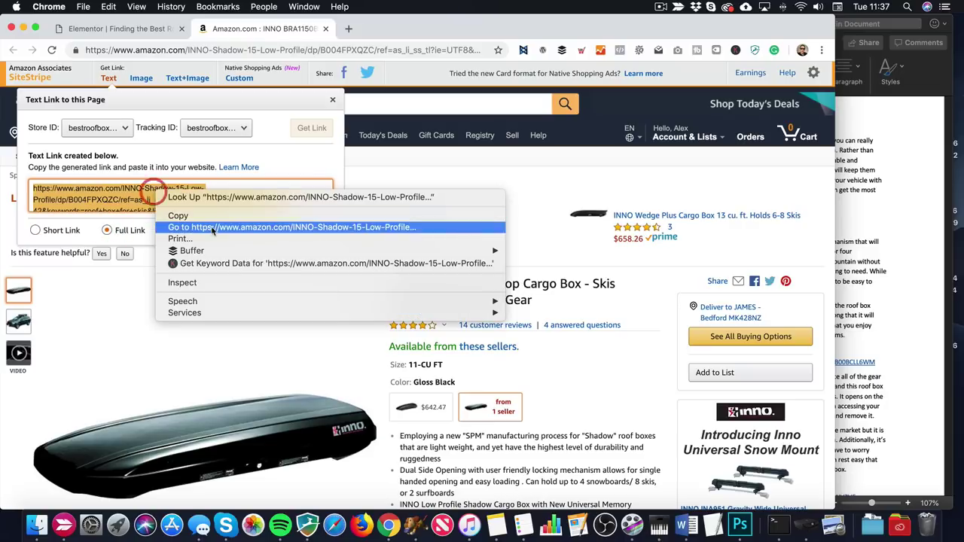
pyautogui.rightClick(119, 189)
pyautogui.click(142, 215)
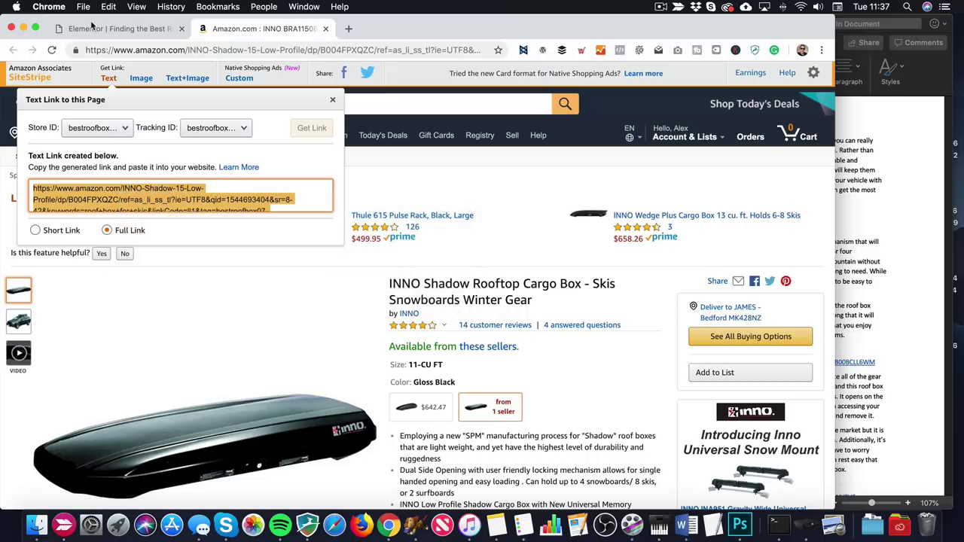
pyautogui.click(96, 29)
pyautogui.moveTo(58, 415); pyautogui.dragTo(146, 413)
# Enable Open in new window in the INNO cell's link options
pyautogui.click(146, 413)
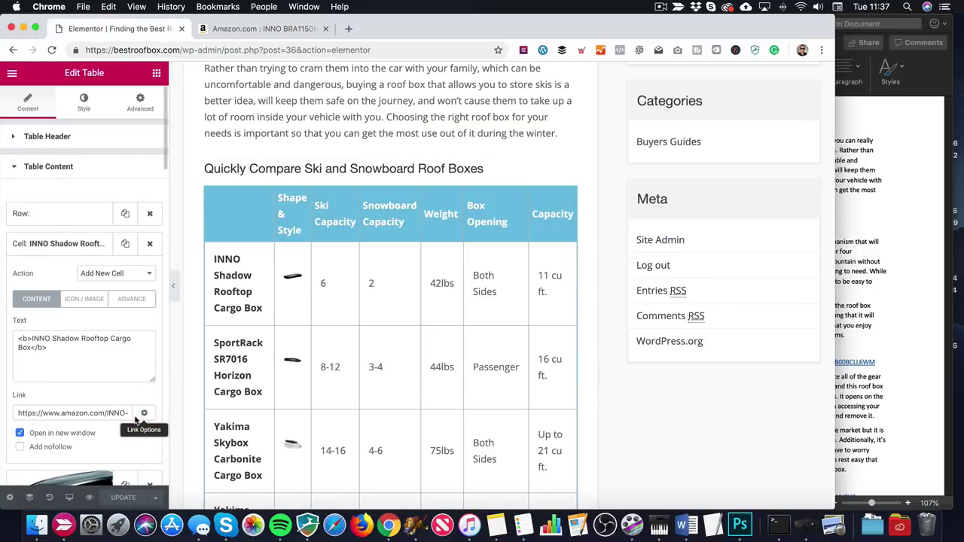
pyautogui.scroll(-1, 134, 427)
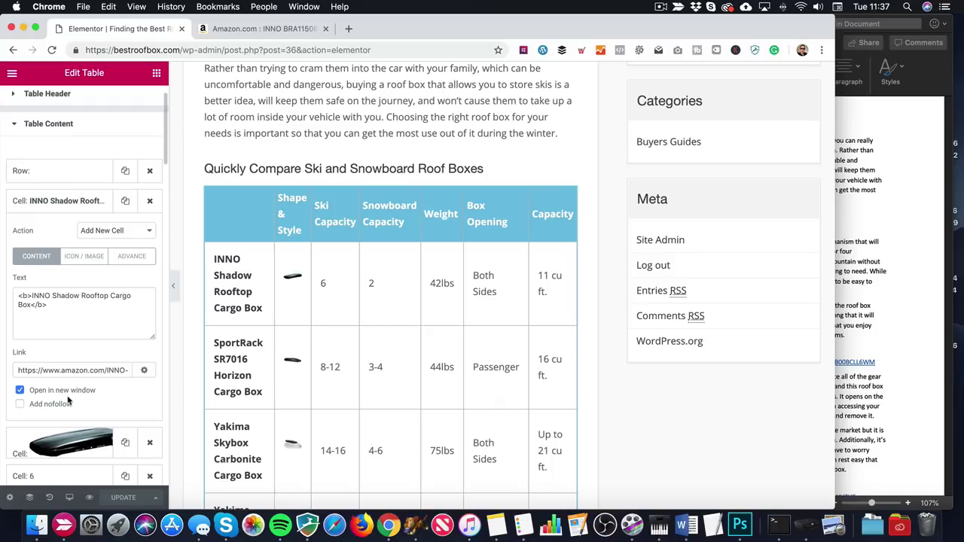
pyautogui.scroll(-5, 125, 300)
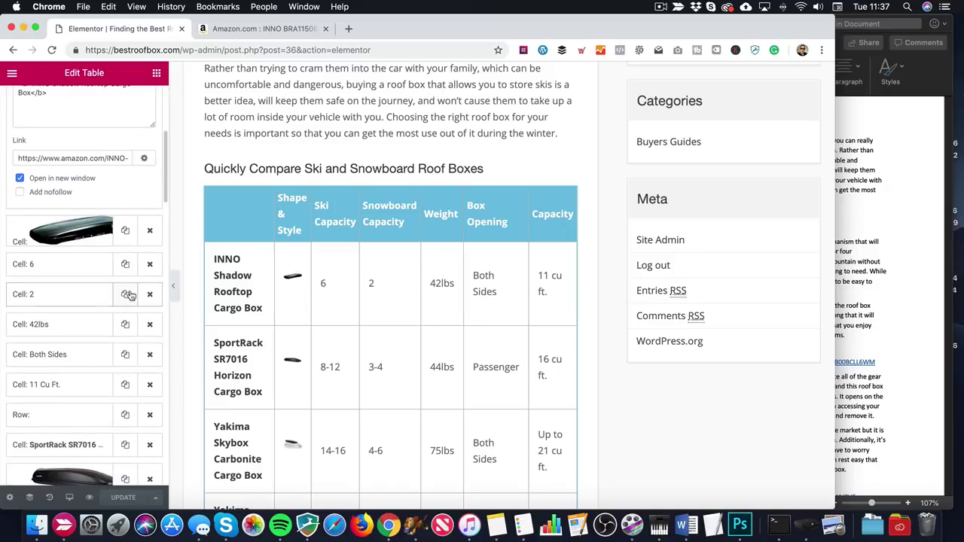
pyautogui.scroll(-5, 332, 271)
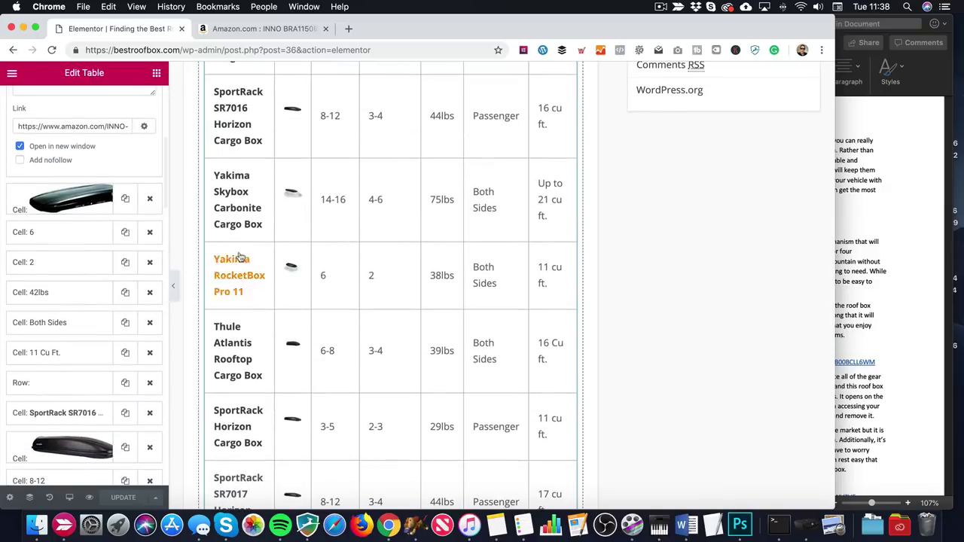
pyautogui.scroll(-3, 248, 193)
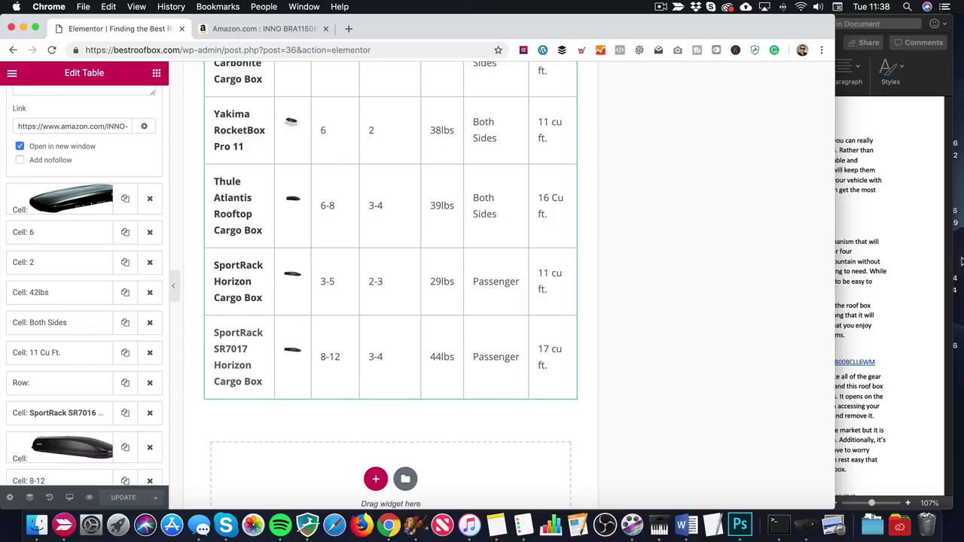
# Review the INNO section in the Word draft, then scroll below the comparison table in Elementor
pyautogui.click(848, 265)
pyautogui.scroll(-2, 610, 234)
pyautogui.scroll(-2, 391, 286)
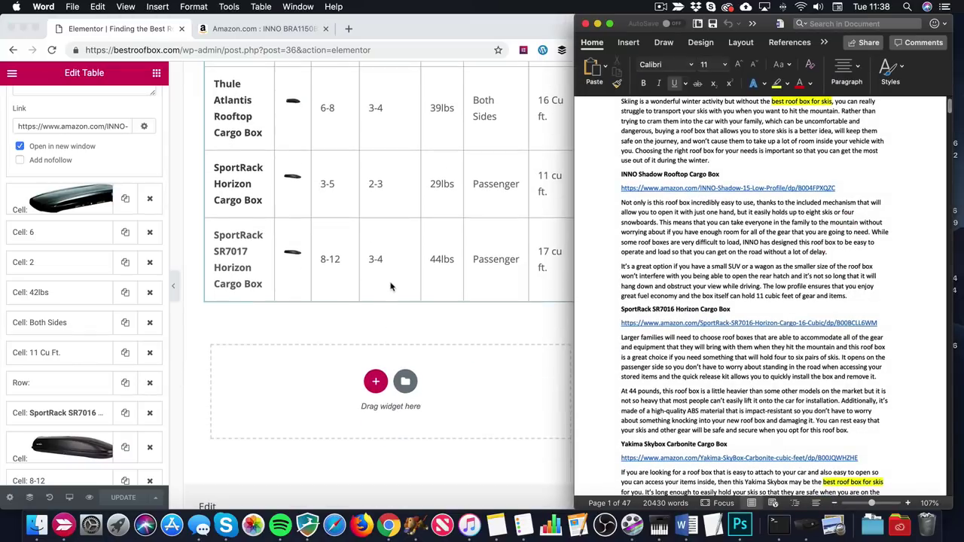
pyautogui.click(788, 276)
pyautogui.moveTo(621, 174)
pyautogui.mouseDown()
pyautogui.moveTo(783, 298)
pyautogui.moveTo(890, 291)
pyautogui.moveTo(649, 176)
pyautogui.mouseUp()
pyautogui.click(870, 296)
pyautogui.click(458, 335)
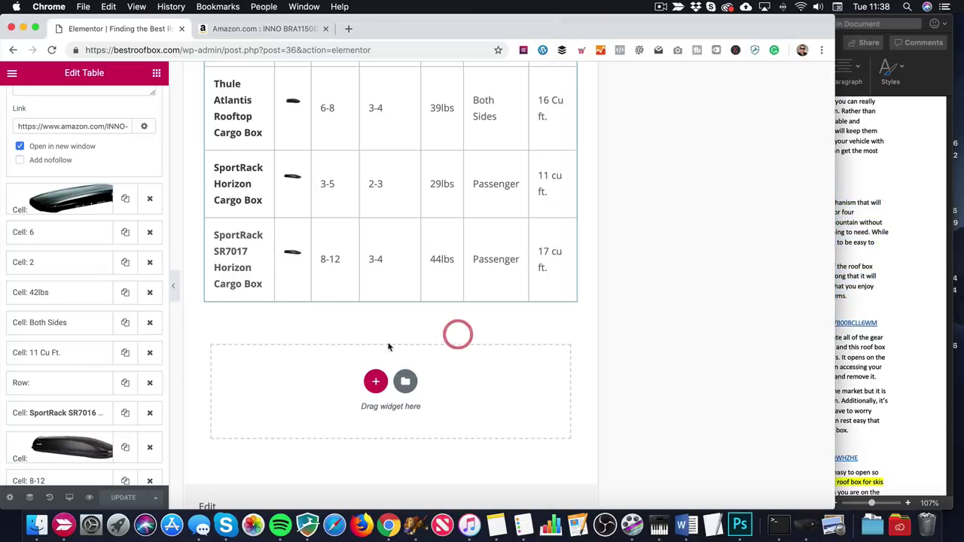
pyautogui.scroll(-1, 387, 389)
# Add a one-column section below the comparison table containing a Heading widget
pyautogui.click(375, 371)
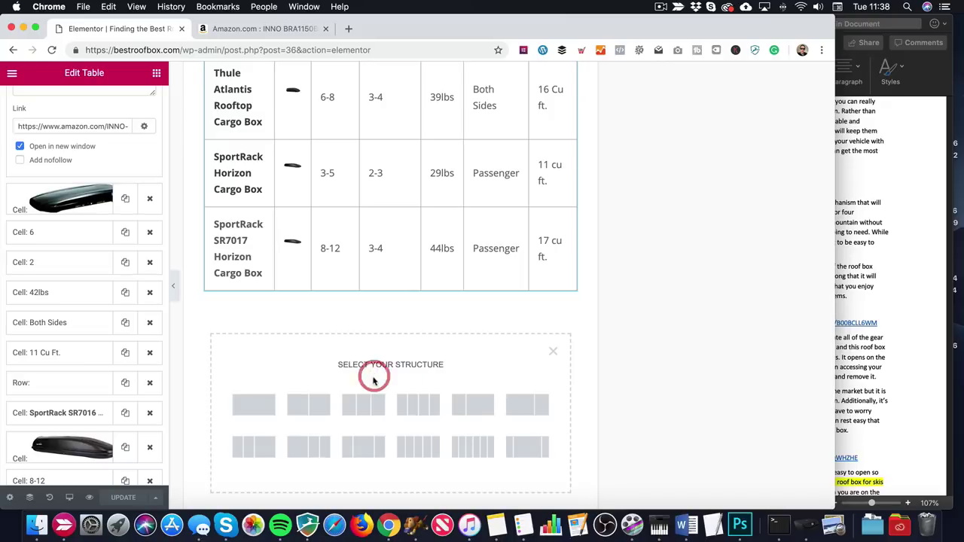
pyautogui.click(254, 405)
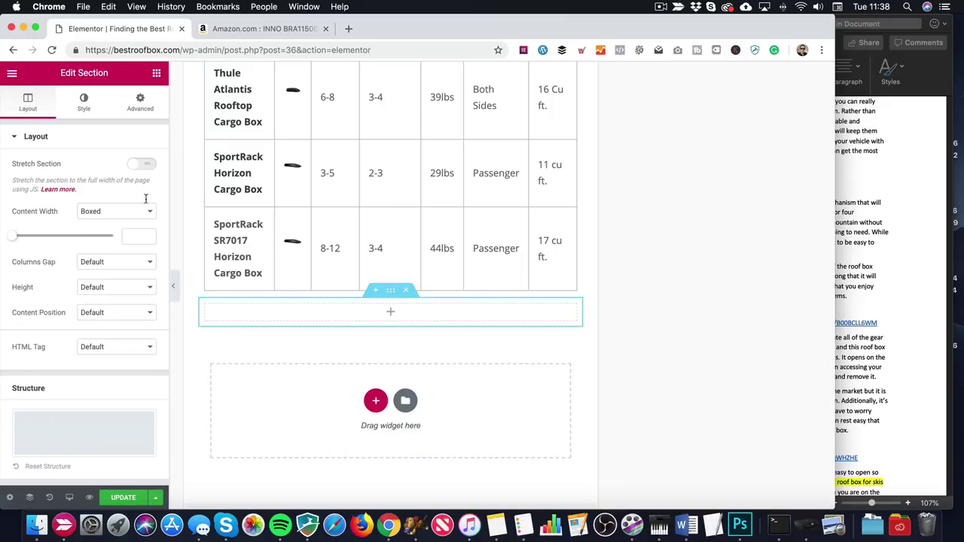
pyautogui.click(156, 73)
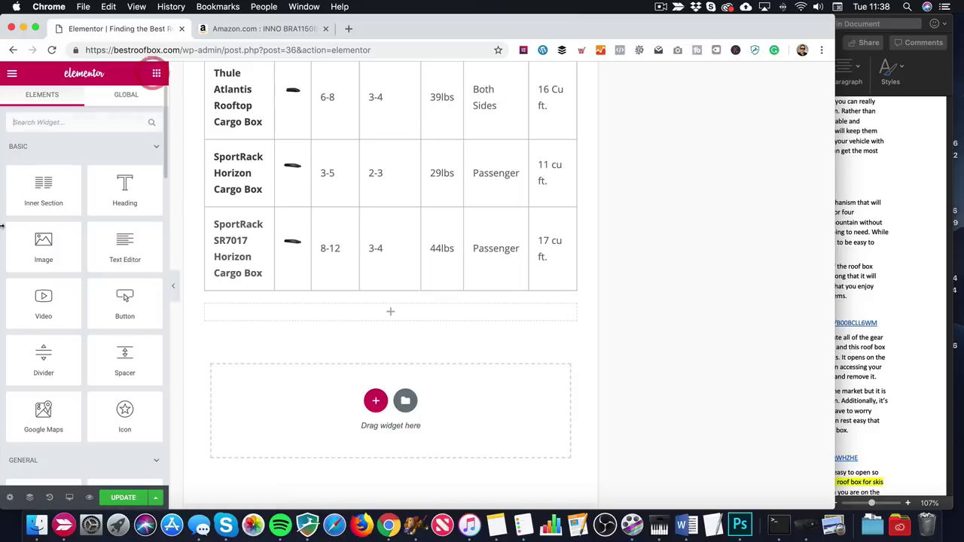
pyautogui.moveTo(128, 179); pyautogui.dragTo(402, 310)
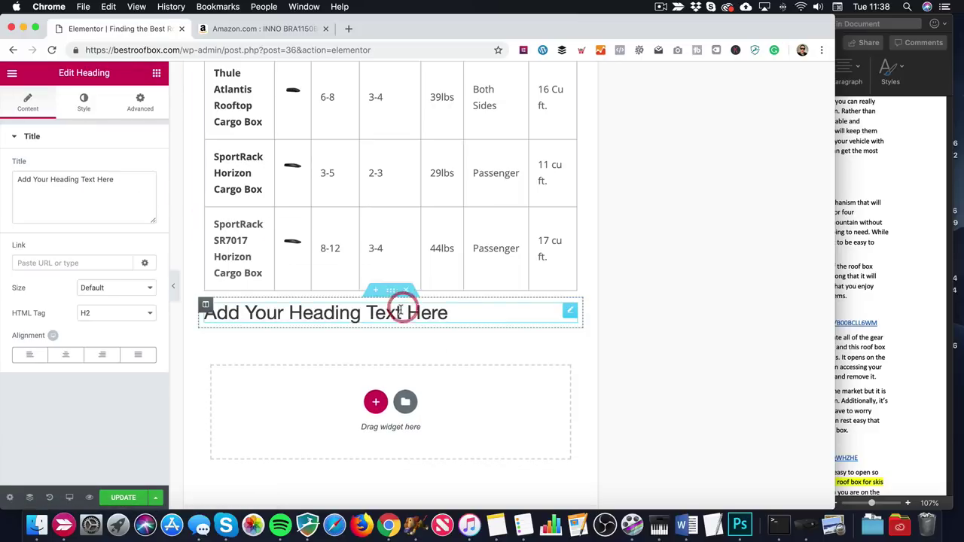
# Replace the heading title with 'INNO Shadow Rooftop Cargo Box' copied from the Word draft
pyautogui.click(897, 270)
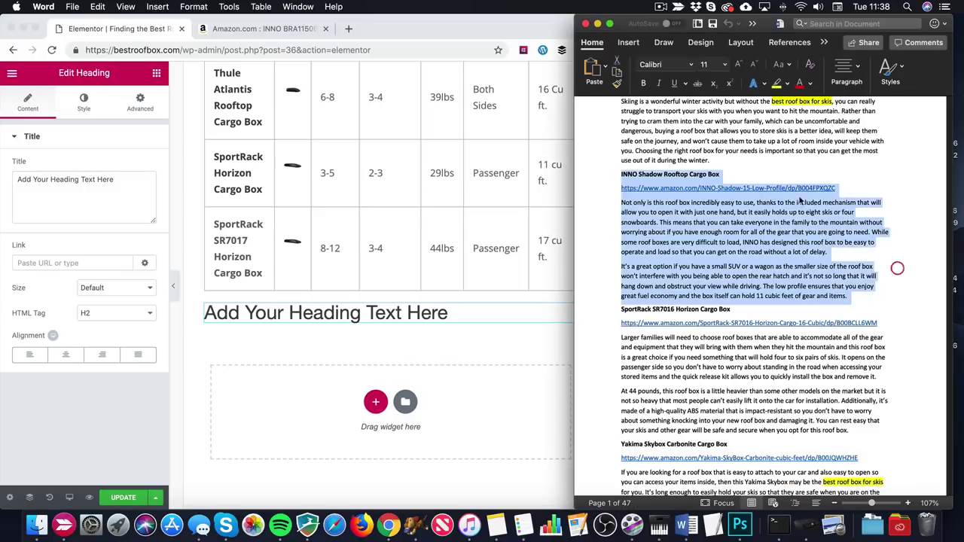
pyautogui.click(750, 178)
pyautogui.moveTo(748, 174); pyautogui.dragTo(618, 173)
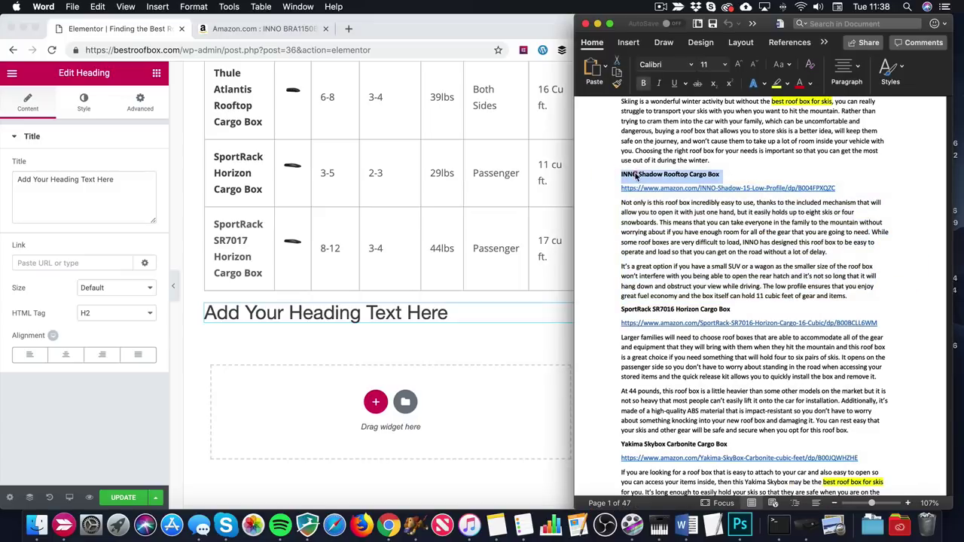
pyautogui.rightClick(636, 175)
pyautogui.click(643, 183)
pyautogui.click(111, 177)
pyautogui.moveTo(113, 180); pyautogui.dragTo(2, 181)
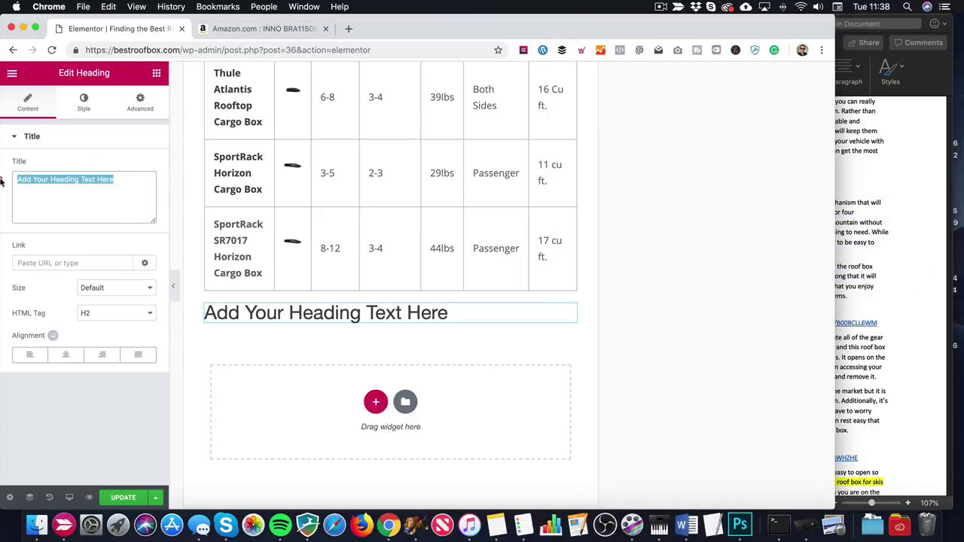
pyautogui.rightClick(48, 181)
pyautogui.click(101, 278)
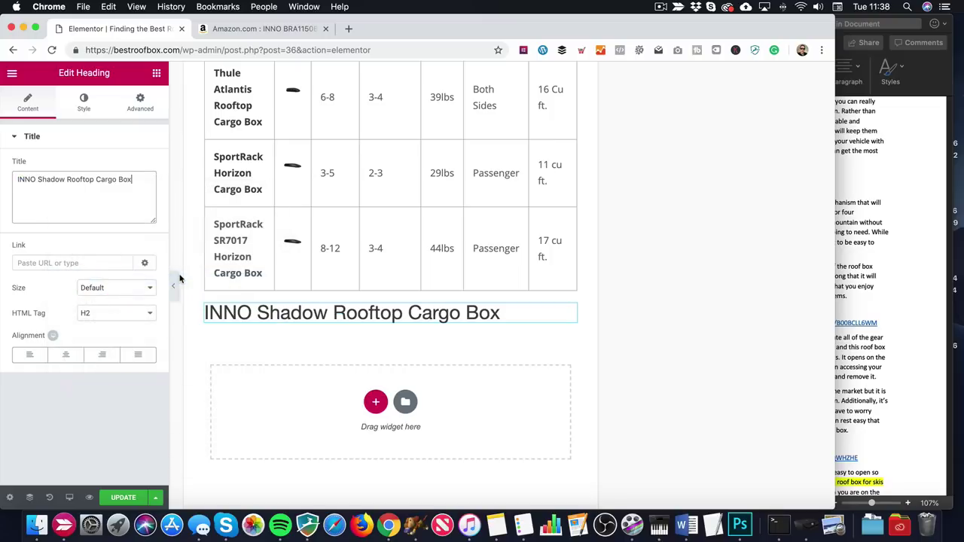
# Set the heading's HTML Tag to H4
pyautogui.click(123, 313)
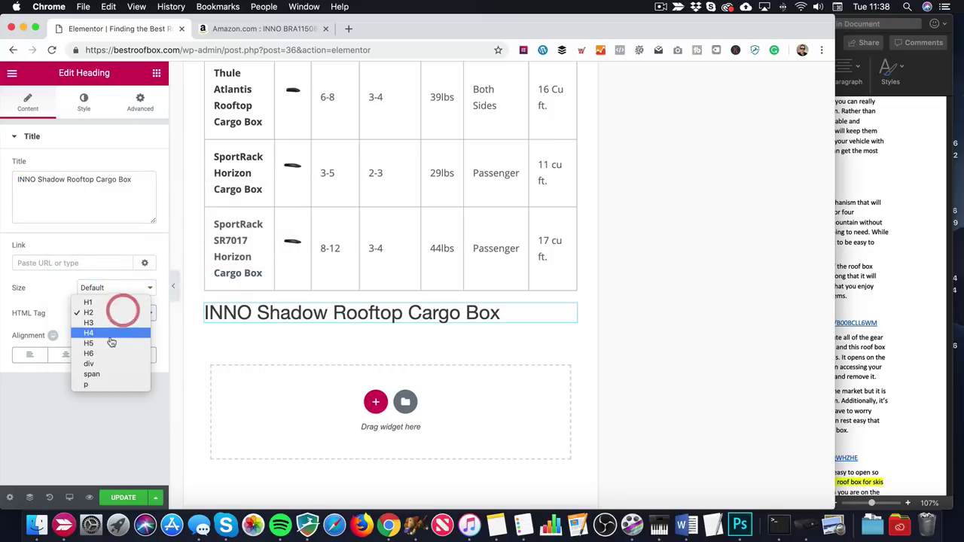
pyautogui.click(112, 339)
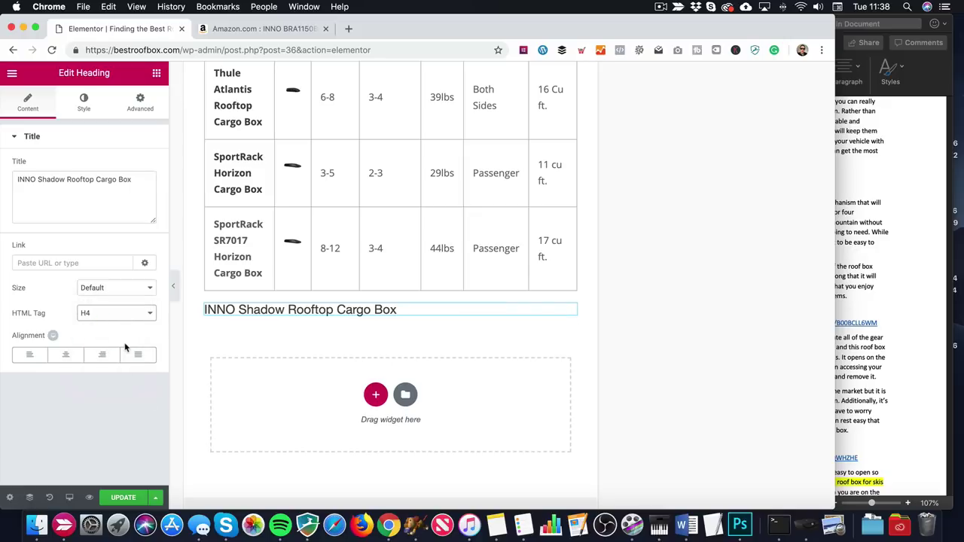
pyautogui.click(71, 263)
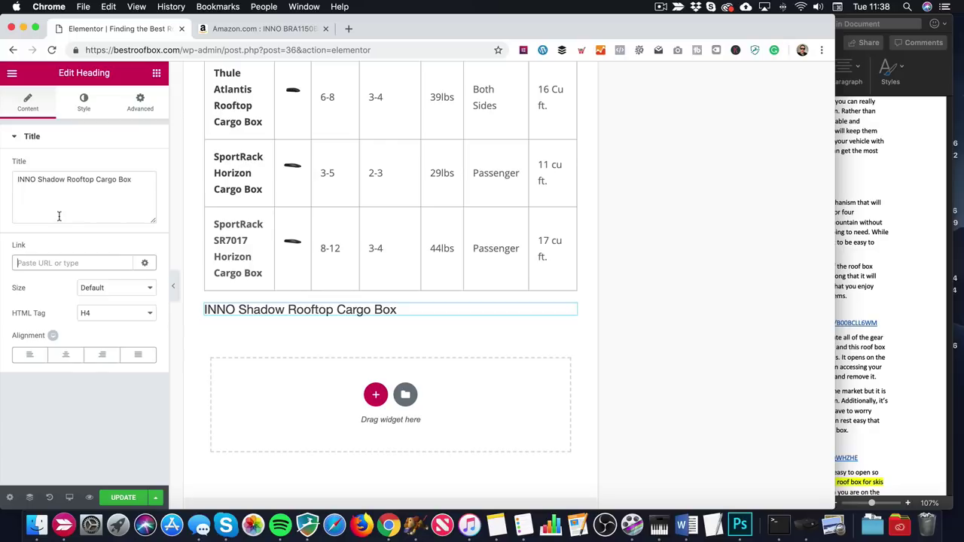
# Copy the two INNO review paragraphs from the Word draft
pyautogui.click(871, 199)
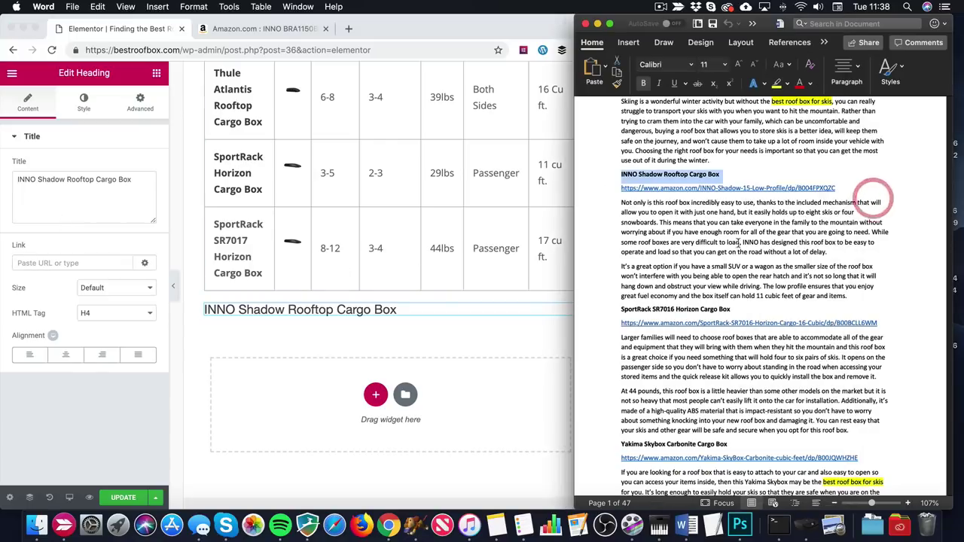
pyautogui.moveTo(866, 295); pyautogui.dragTo(636, 200)
pyautogui.rightClick(642, 213)
pyautogui.click(668, 221)
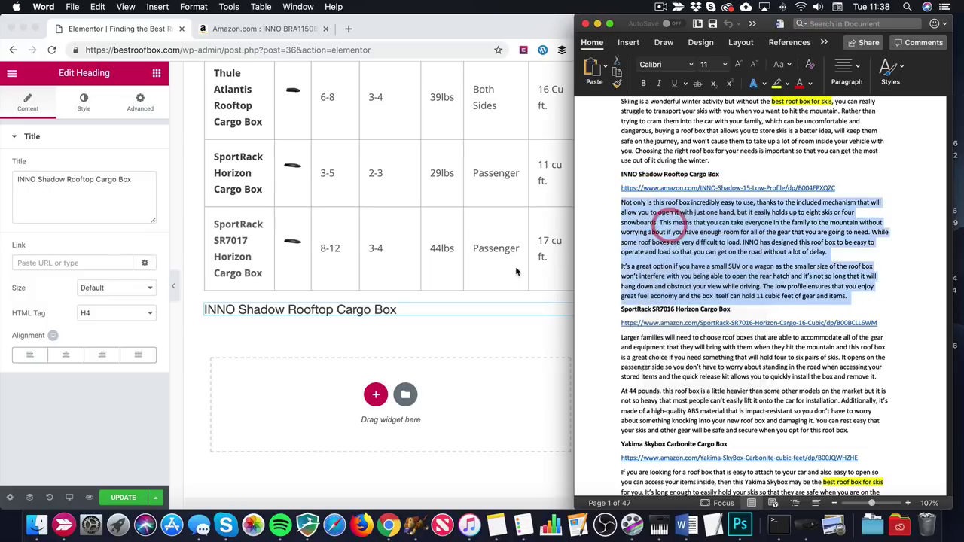
pyautogui.click(83, 143)
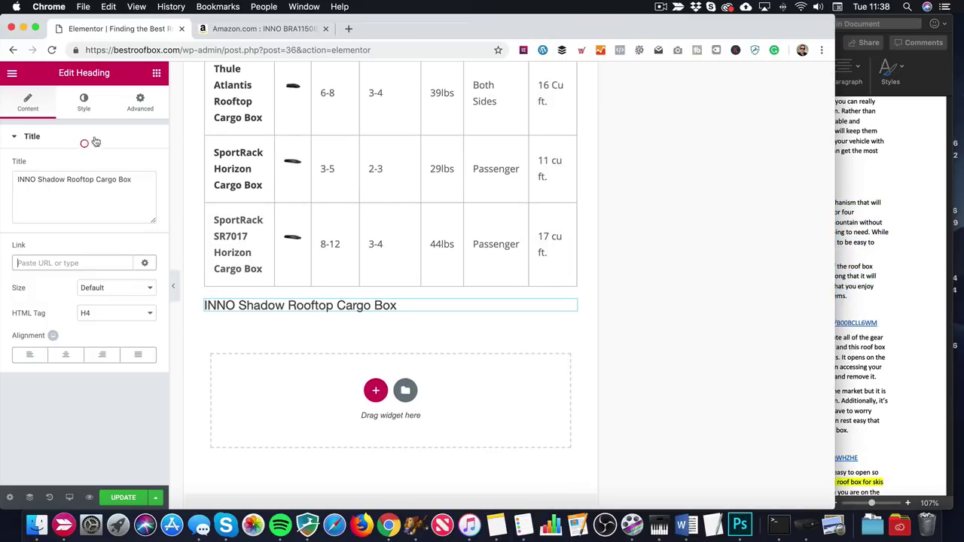
# Add a Text Editor widget under the heading and paste the two paragraphs over its placeholder
pyautogui.click(157, 74)
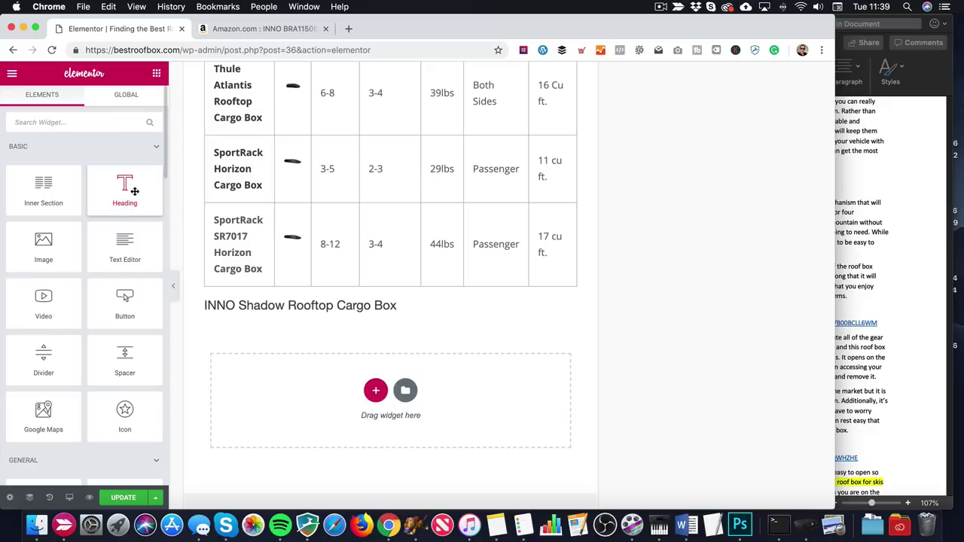
pyautogui.moveTo(121, 239); pyautogui.dragTo(316, 313)
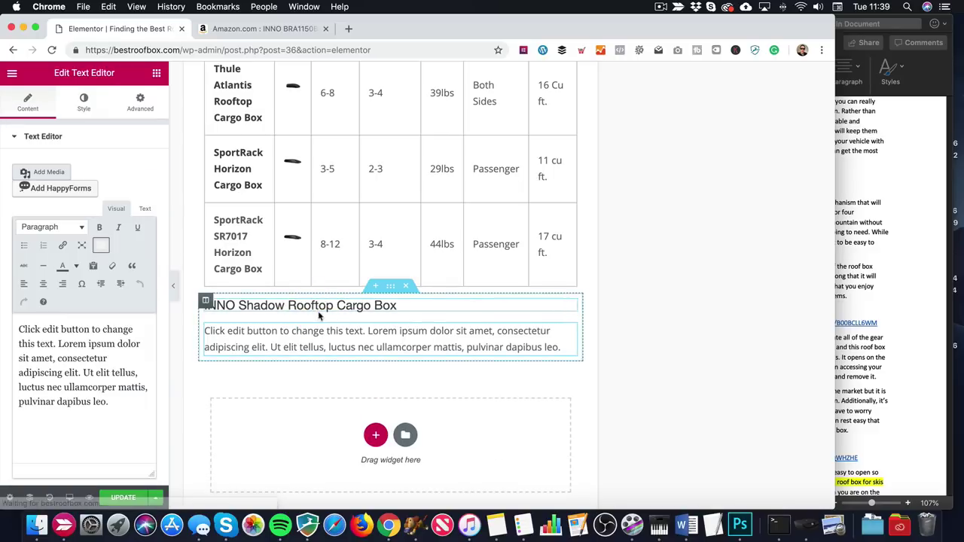
pyautogui.click(80, 384)
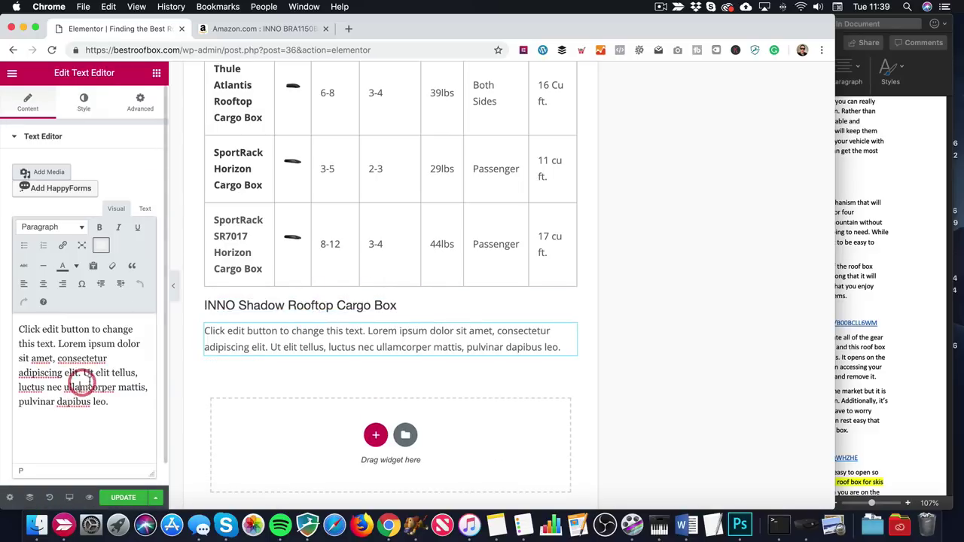
pyautogui.moveTo(116, 401)
pyautogui.mouseDown()
pyautogui.moveTo(20, 329)
pyautogui.moveTo(121, 408)
pyautogui.mouseUp()
pyautogui.click(19, 329)
pyautogui.rightClick(68, 367)
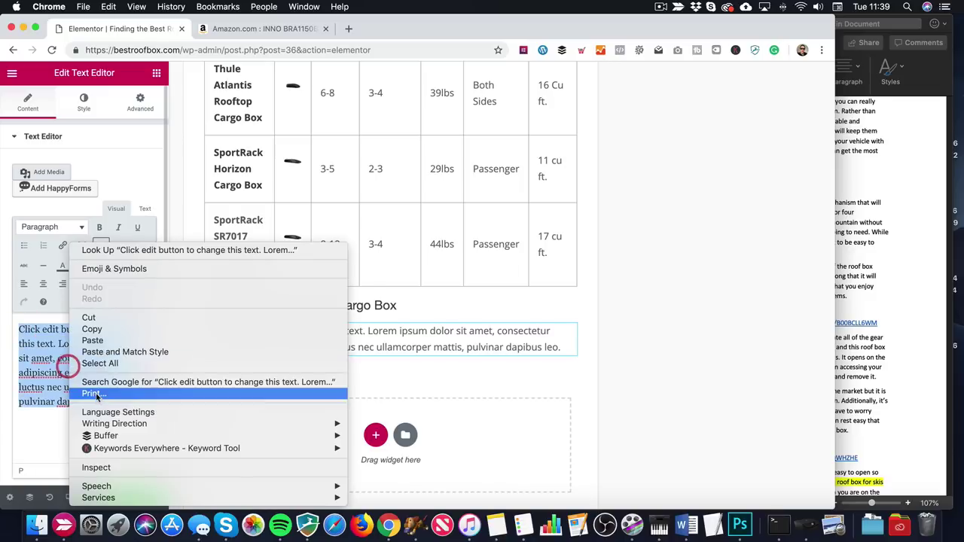
pyautogui.click(110, 340)
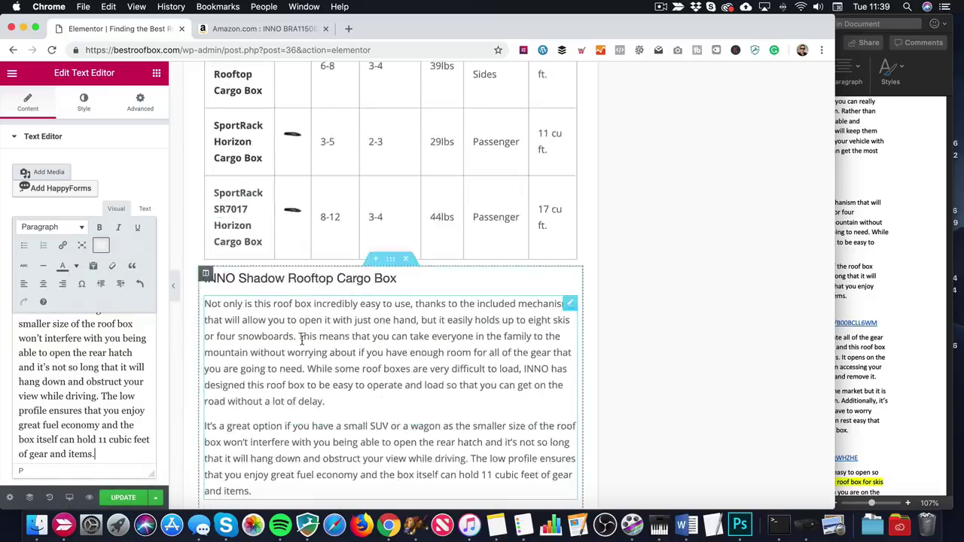
pyautogui.scroll(-3, 298, 344)
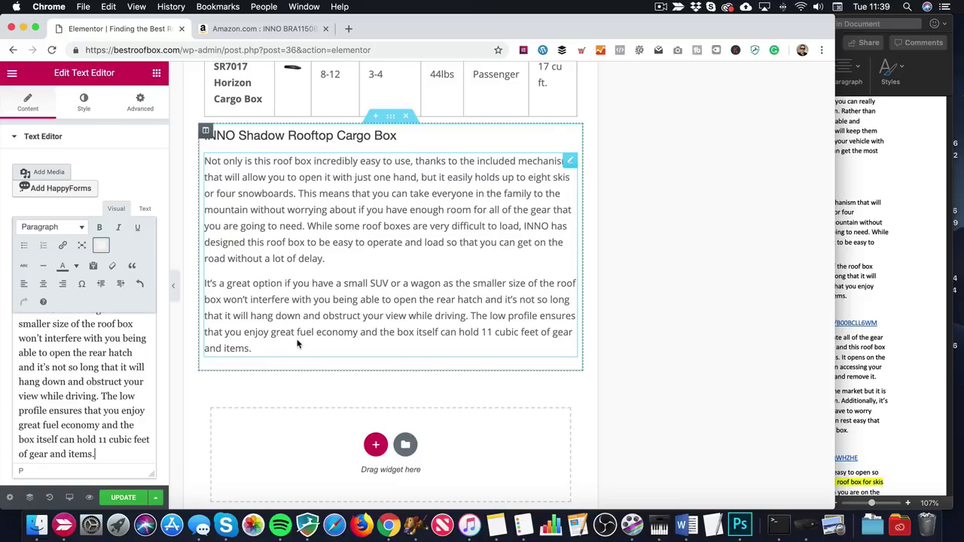
pyautogui.click(157, 73)
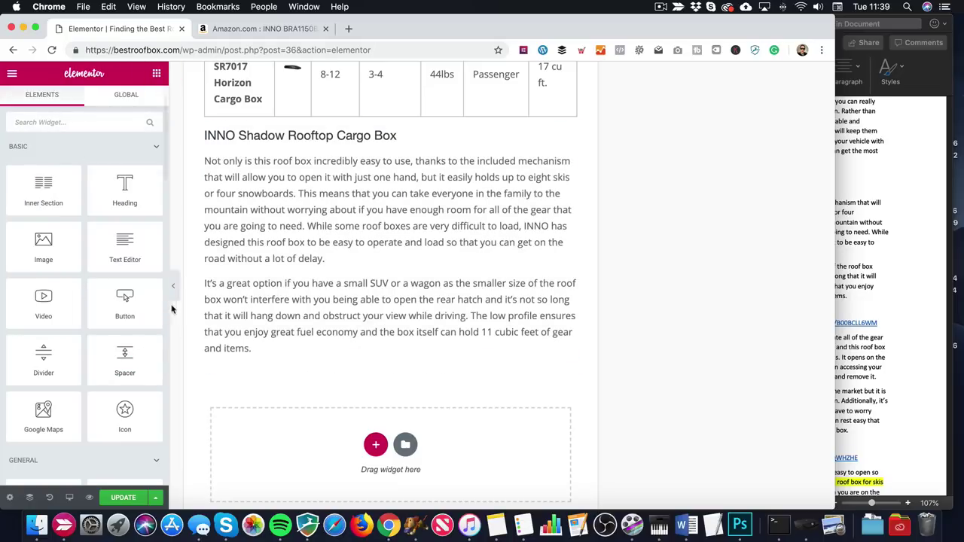
# Add a Button widget below the paragraphs with Center alignment and Small size
pyautogui.moveTo(125, 299); pyautogui.dragTo(328, 369)
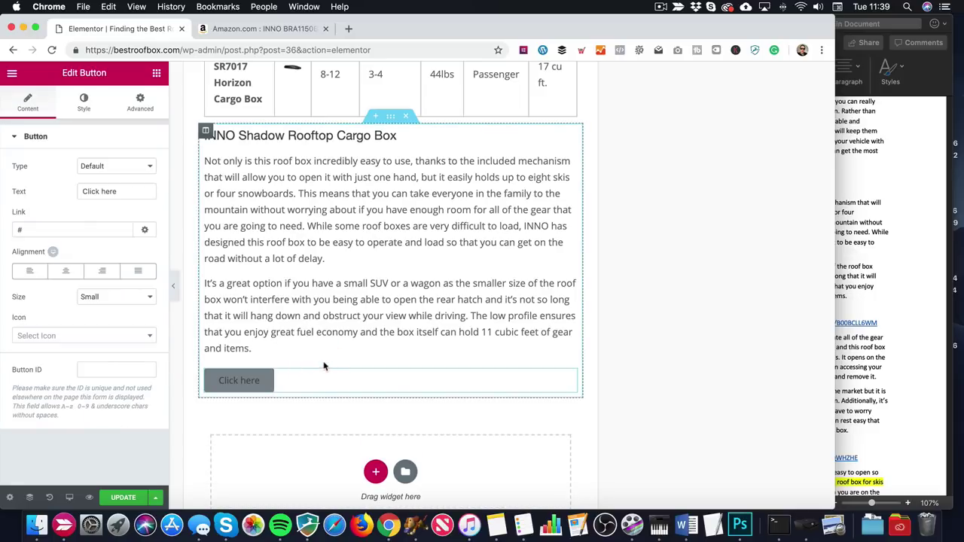
pyautogui.click(65, 271)
pyautogui.click(110, 299)
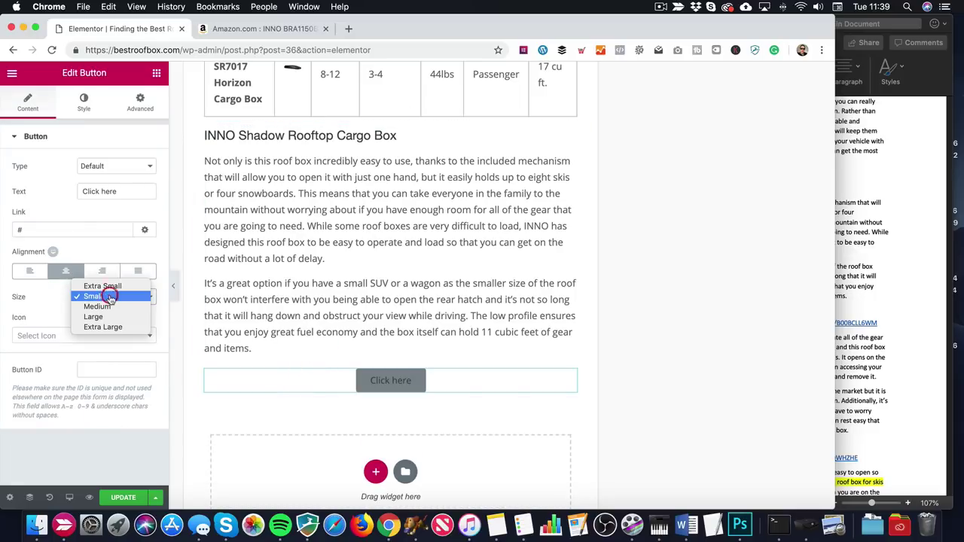
pyautogui.click(112, 324)
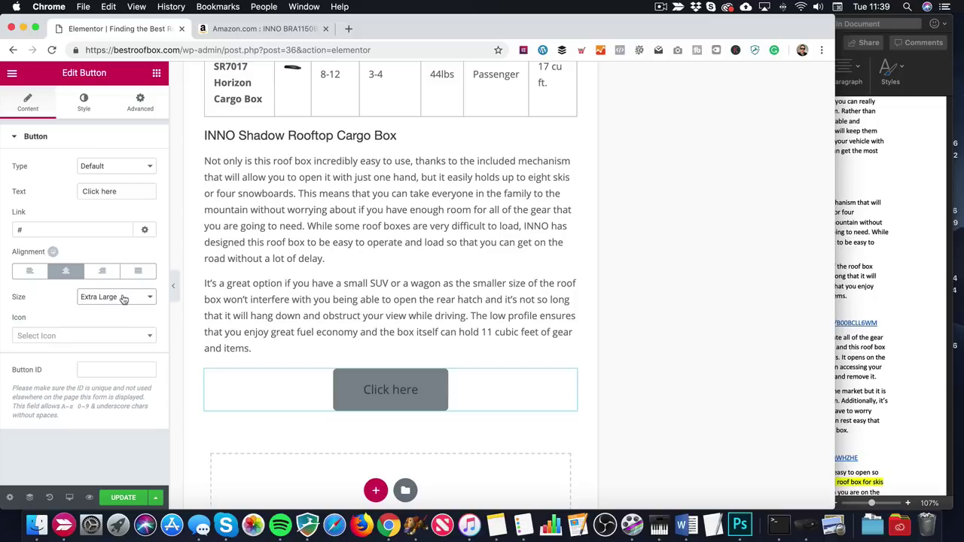
pyautogui.click(123, 299)
pyautogui.click(125, 262)
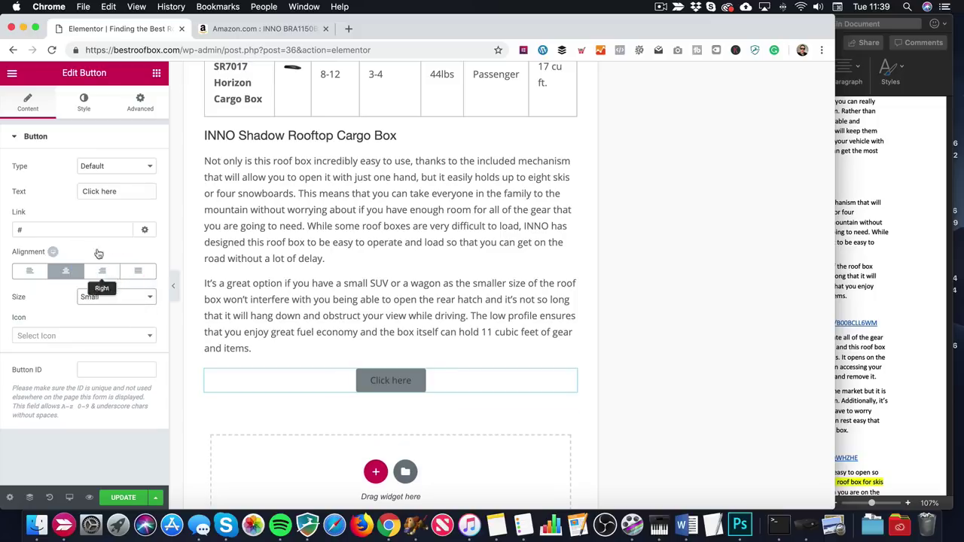
pyautogui.click(62, 226)
pyautogui.click(853, 258)
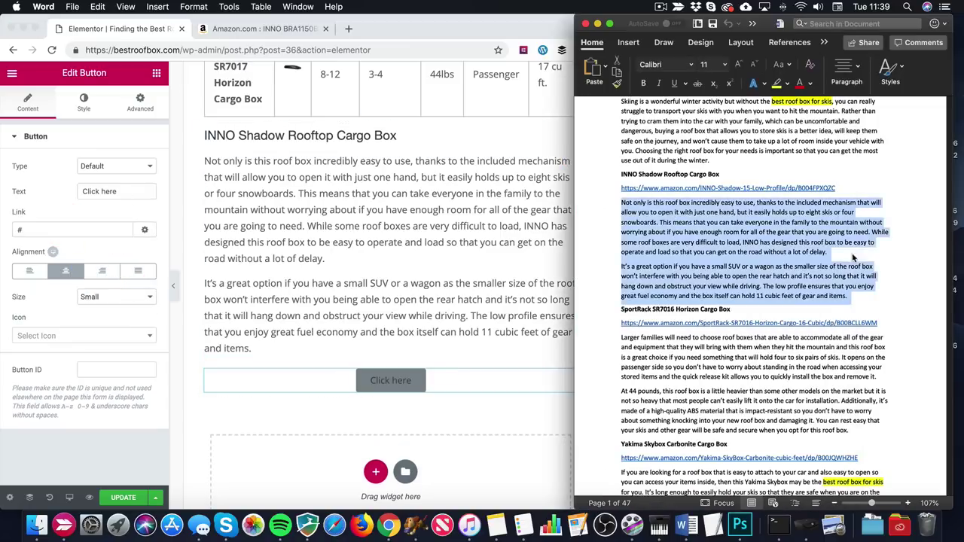
# Open the INNO product page from the draft and copy its full SiteStripe affiliate link
pyautogui.click(709, 192)
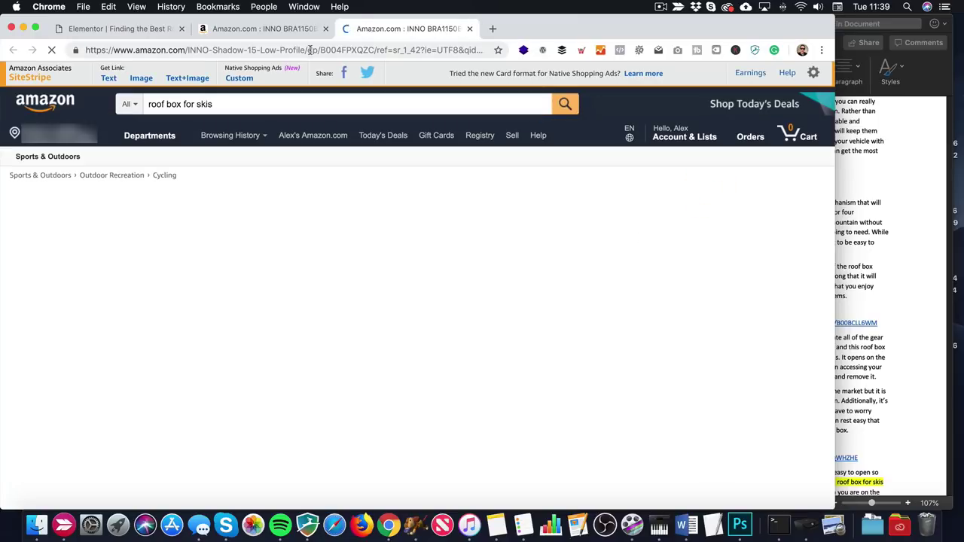
pyautogui.click(311, 28)
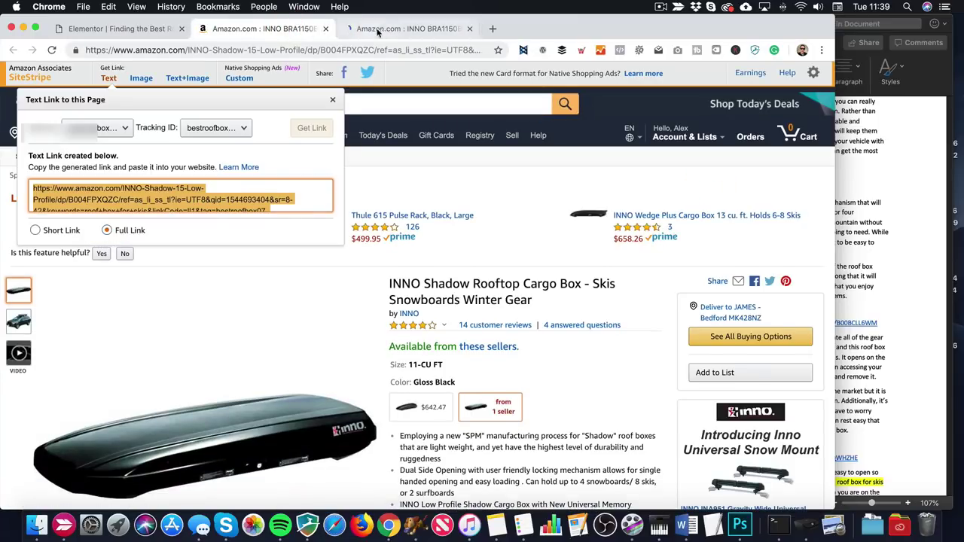
pyautogui.click(378, 28)
pyautogui.click(326, 29)
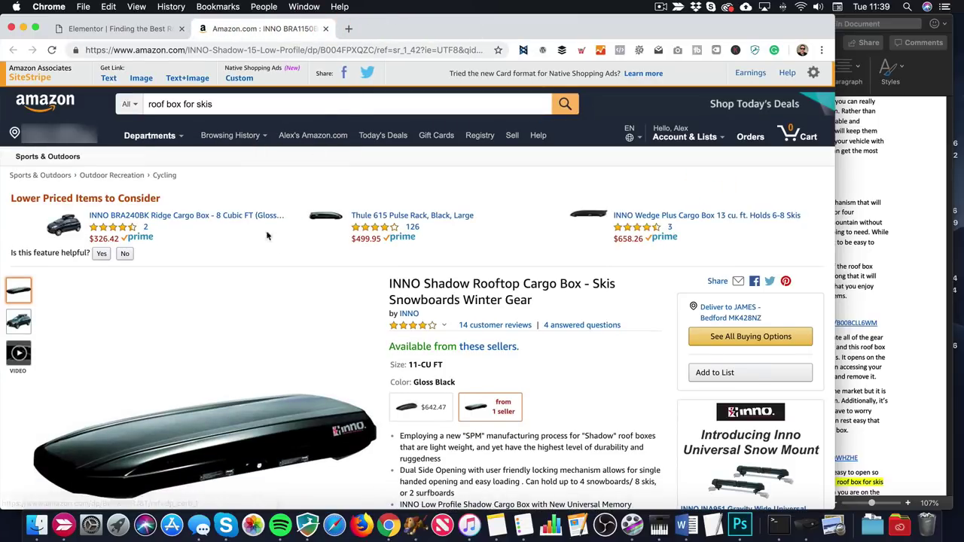
pyautogui.click(109, 78)
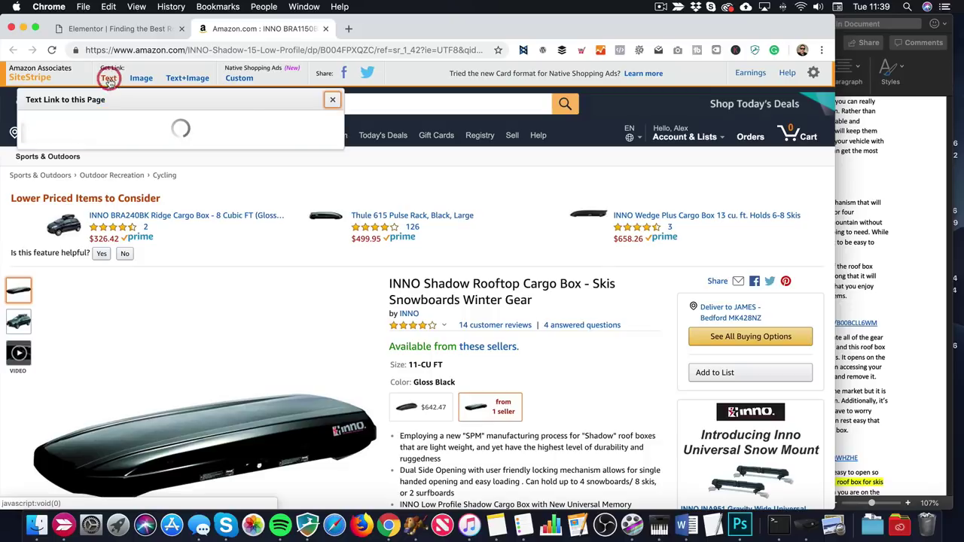
pyautogui.click(128, 231)
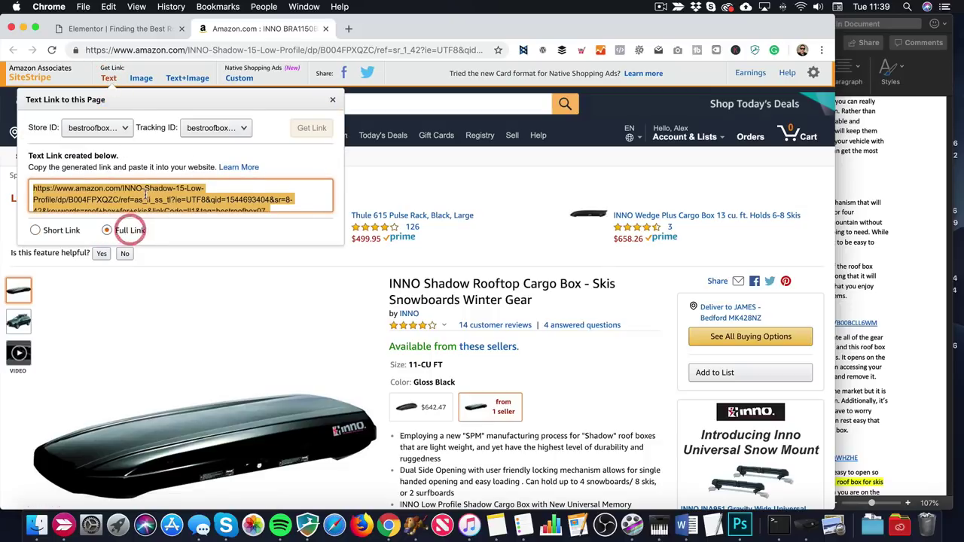
pyautogui.rightClick(145, 193)
pyautogui.click(194, 219)
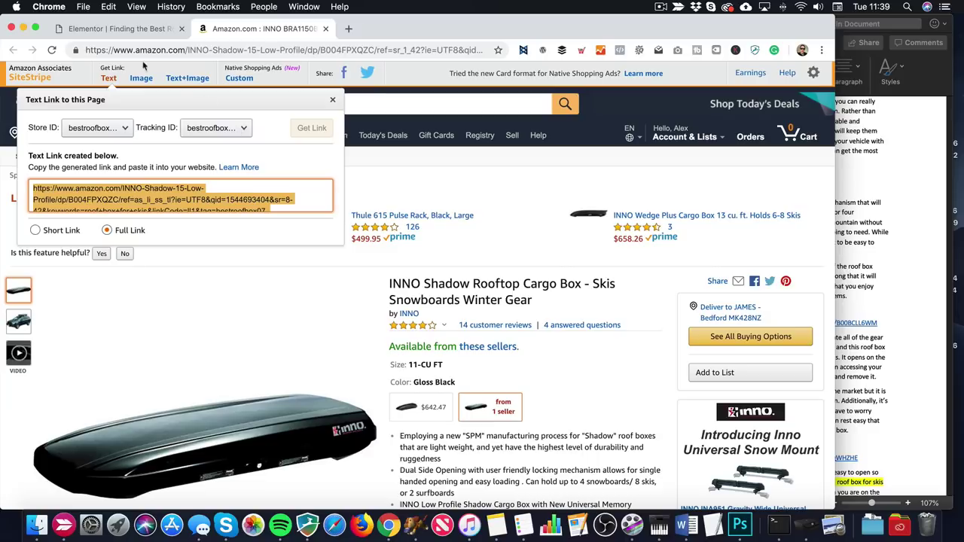
pyautogui.click(109, 29)
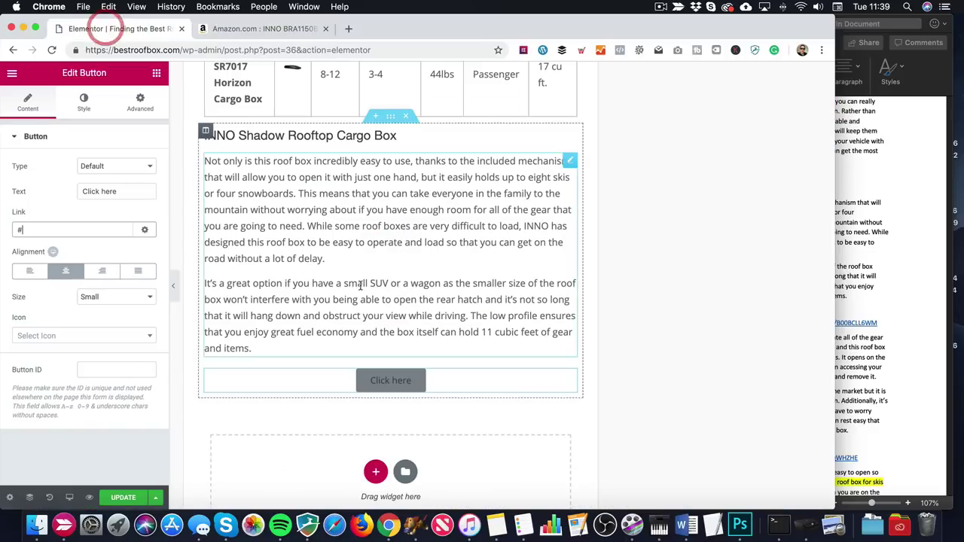
# Paste the affiliate URL as the button link and label it 'Check the latest price on the INNO Shadow Rooftop Cargo Box'
pyautogui.rightClick(62, 226)
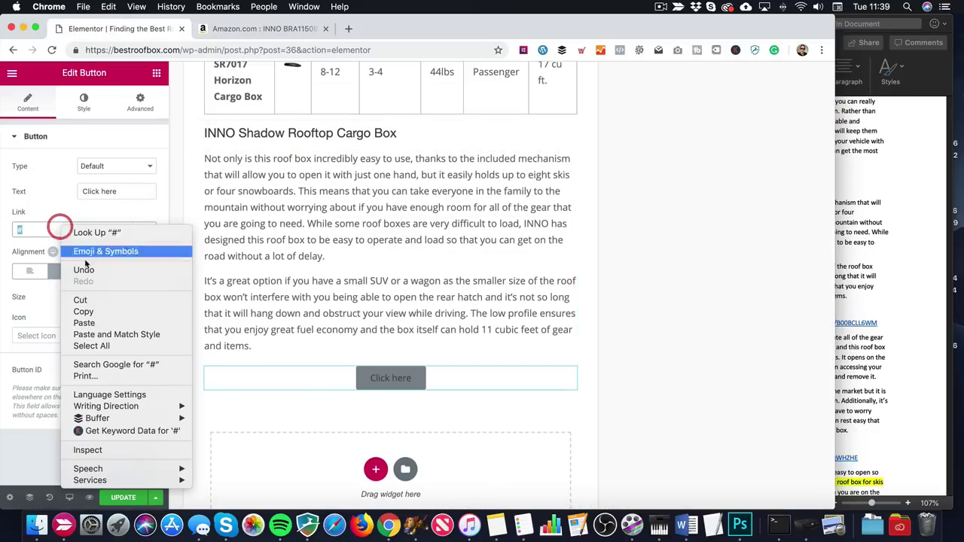
pyautogui.click(111, 321)
pyautogui.click(145, 229)
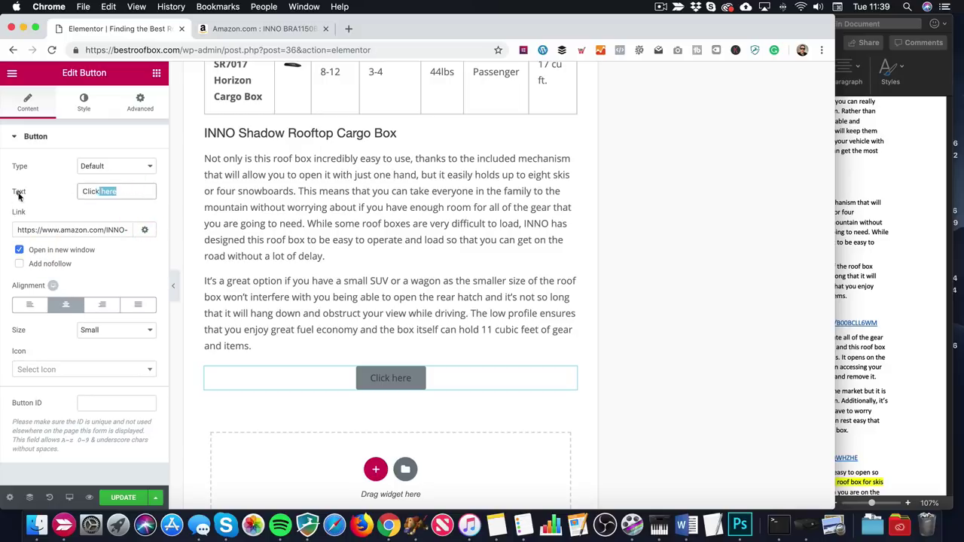
pyautogui.write('Check the latest price on the')
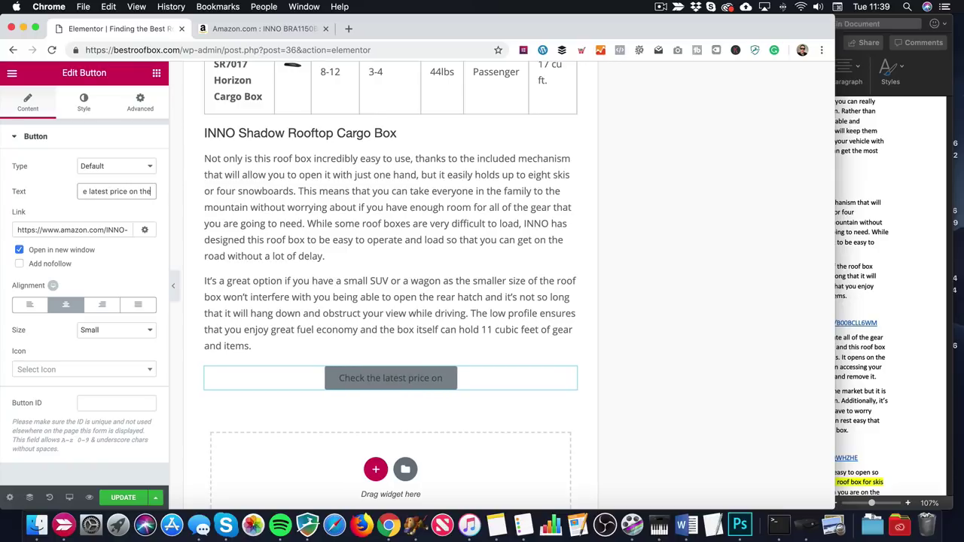
pyautogui.write(' INNO Shado')
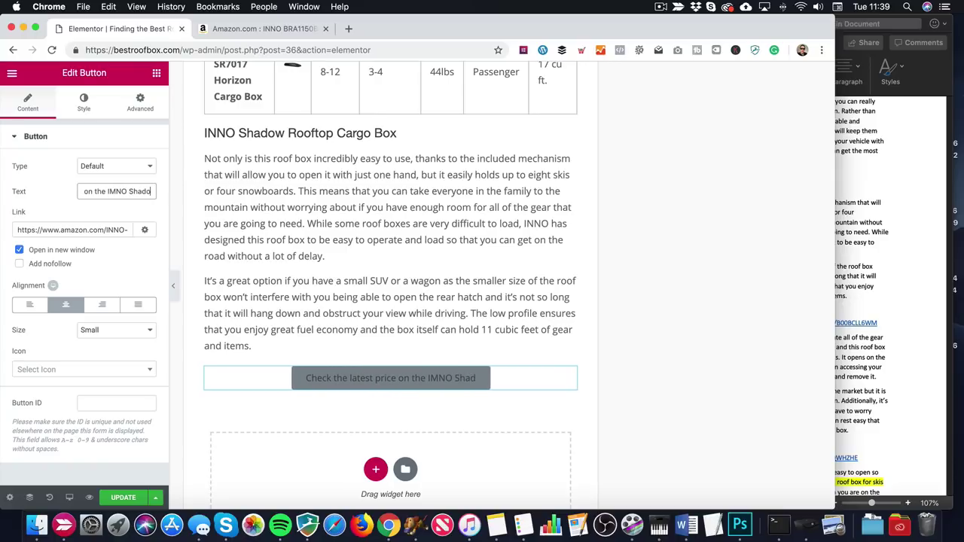
pyautogui.write('w Rooft')
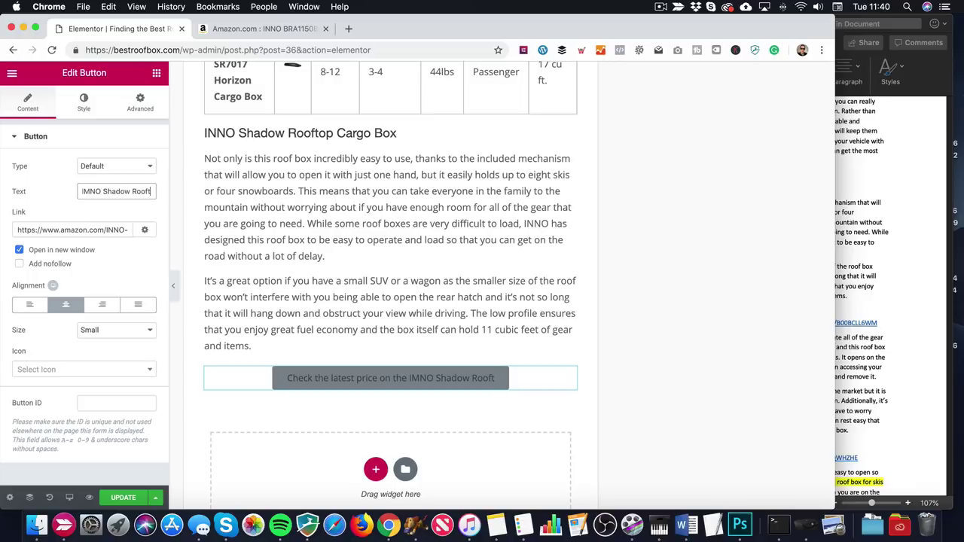
pyautogui.write('op Cargo Box')
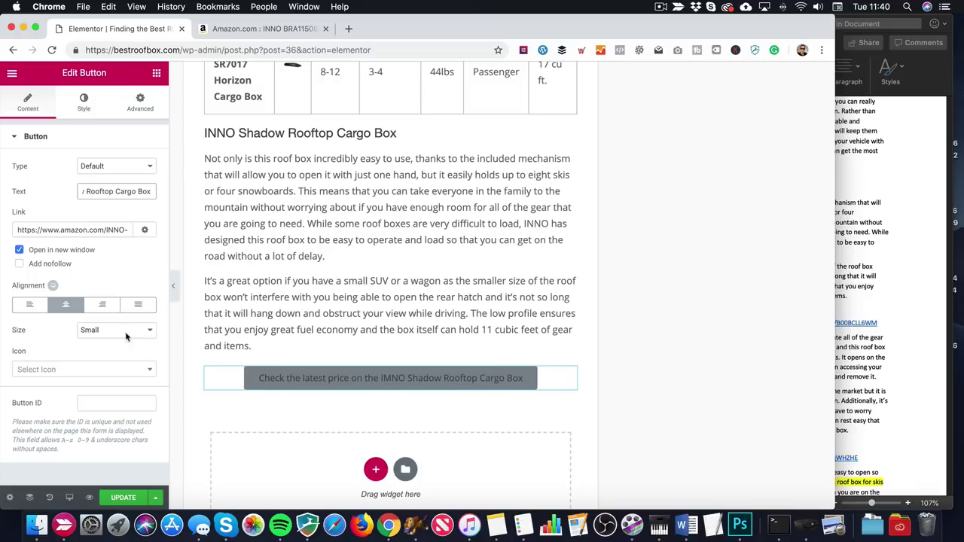
pyautogui.click(116, 266)
# Give the button the amazon icon found by searching the icon library
pyautogui.click(133, 369)
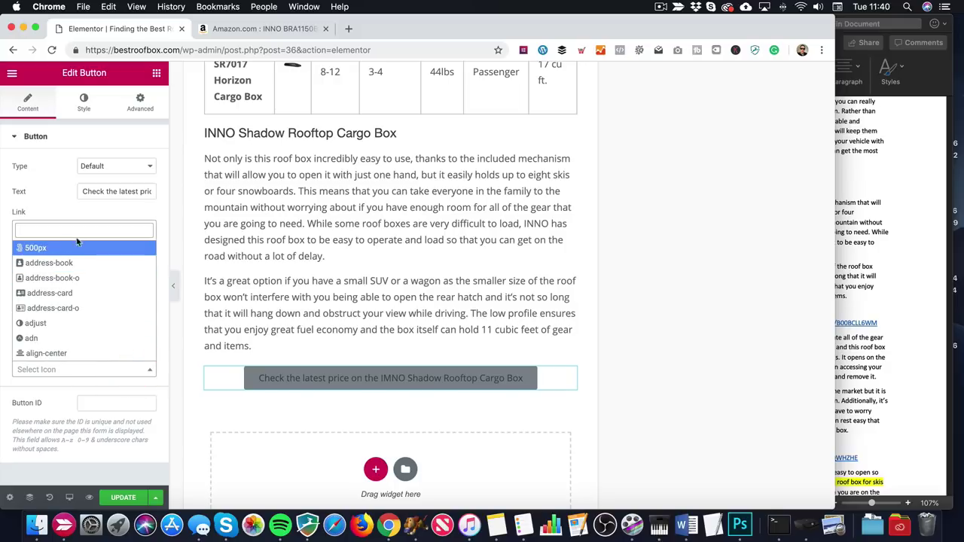
pyautogui.scroll(-2, 73, 271)
pyautogui.scroll(2, 71, 256)
pyautogui.write('amnaz')
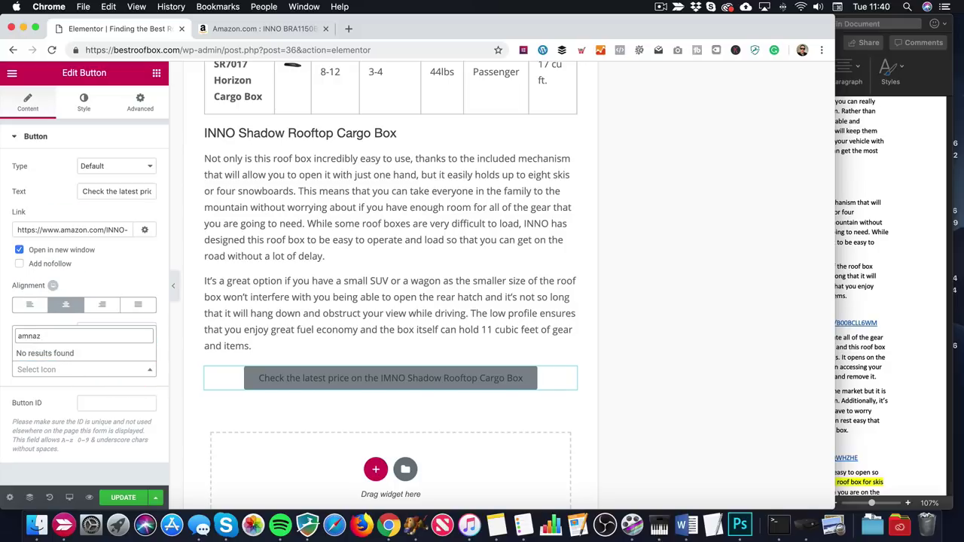
pyautogui.press('BackSpace')
pyautogui.press('BackSpace')
pyautogui.press('BackSpace')
pyautogui.write('azon')
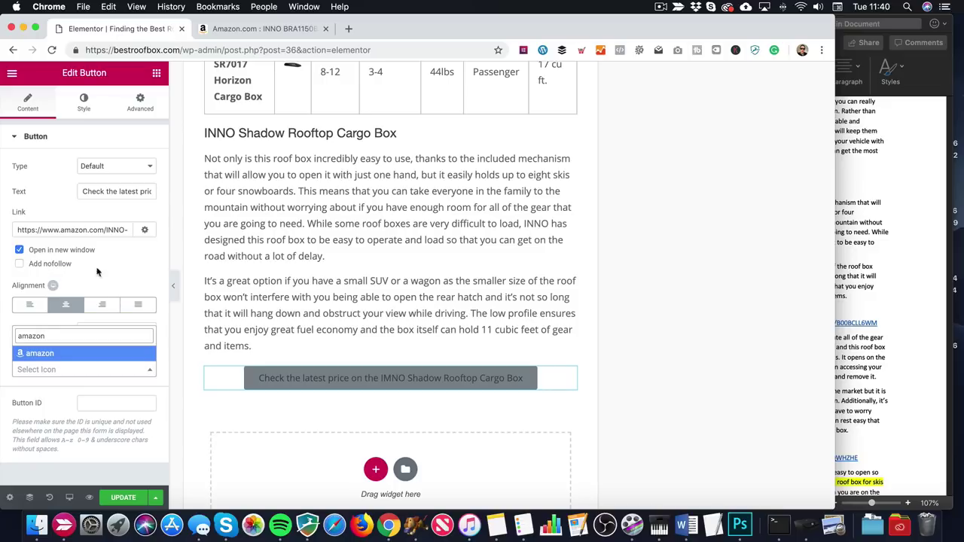
pyautogui.click(60, 354)
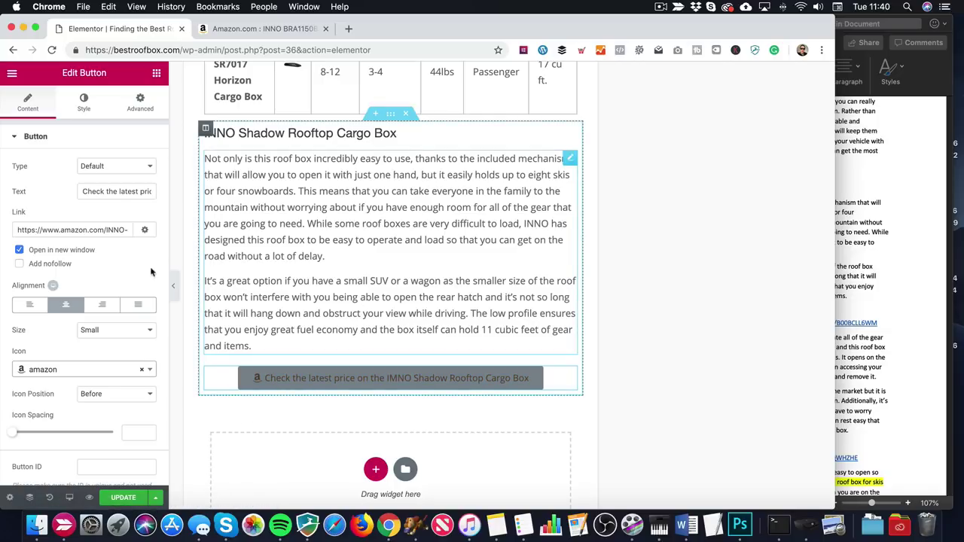
pyautogui.click(84, 103)
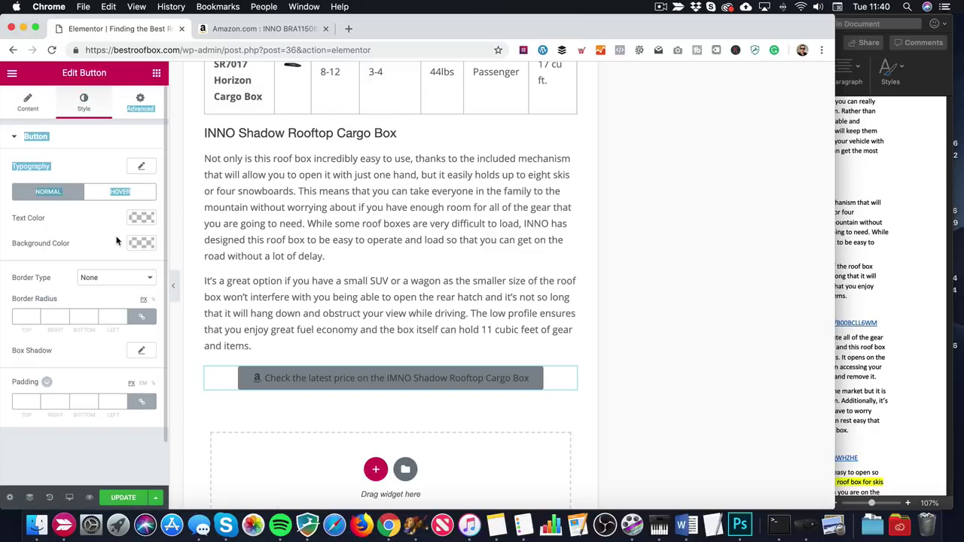
# Set the button's text colour to white and its background to #23a455
pyautogui.click(142, 220)
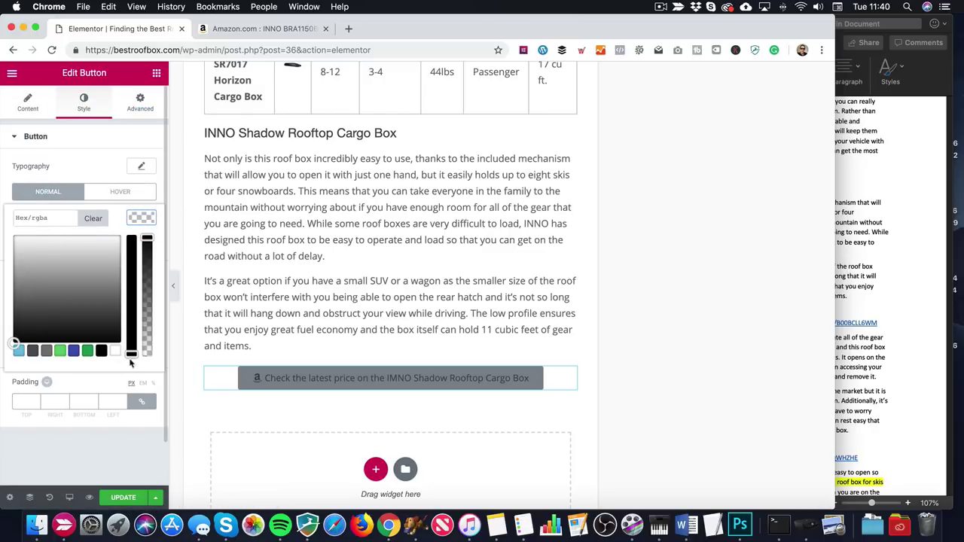
pyautogui.click(115, 351)
pyautogui.click(105, 164)
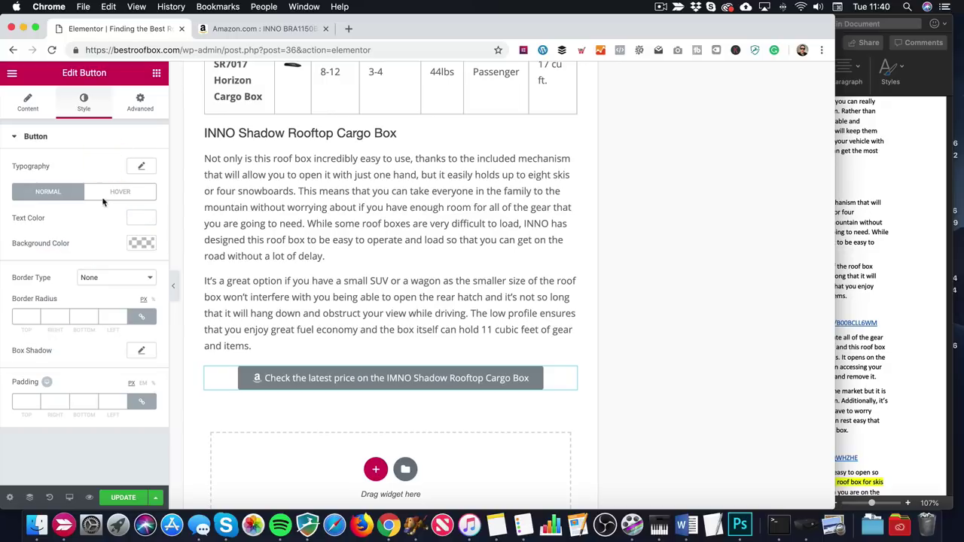
pyautogui.click(142, 241)
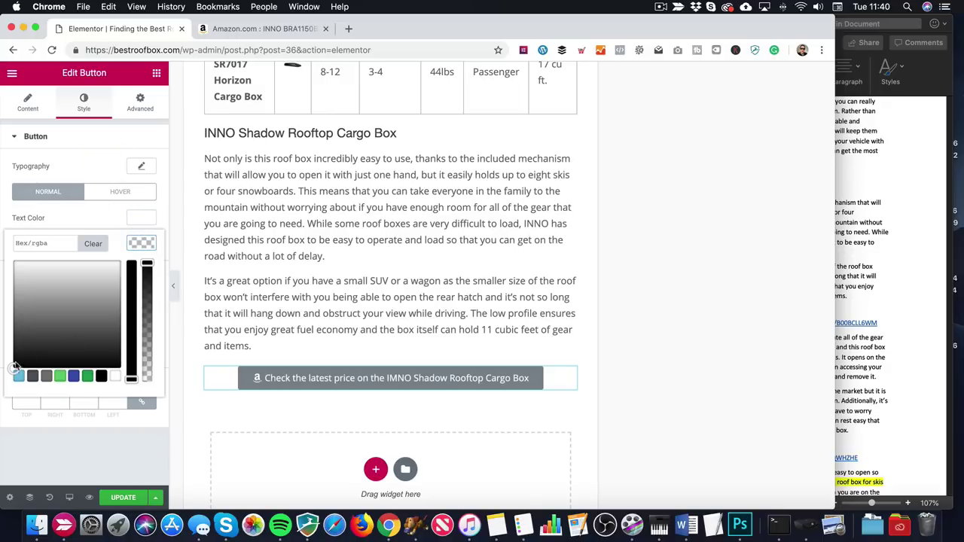
pyautogui.click(73, 377)
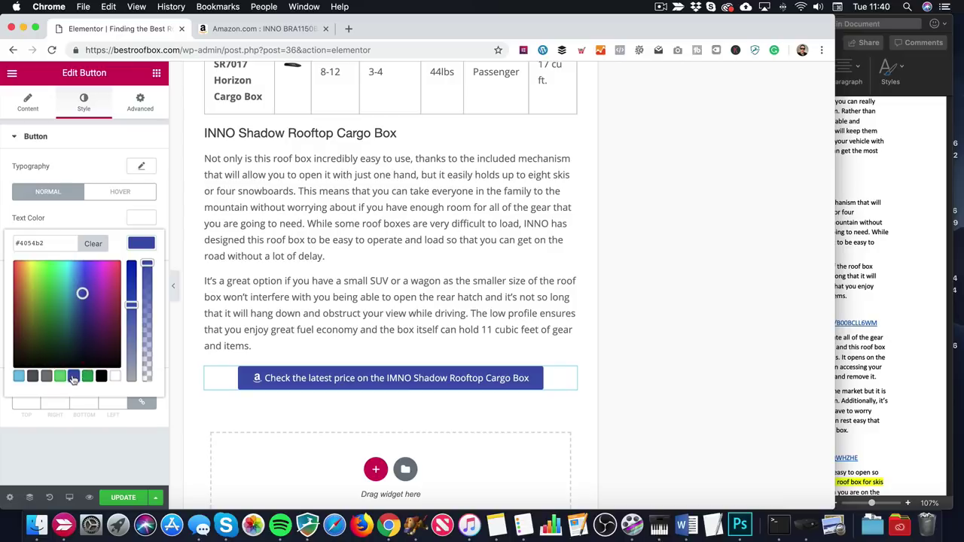
pyautogui.click(60, 376)
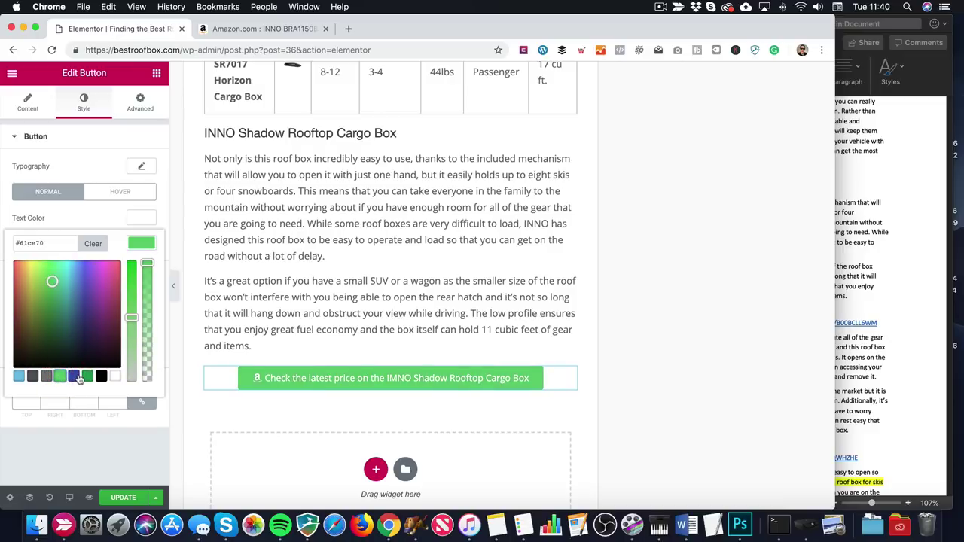
pyautogui.click(88, 377)
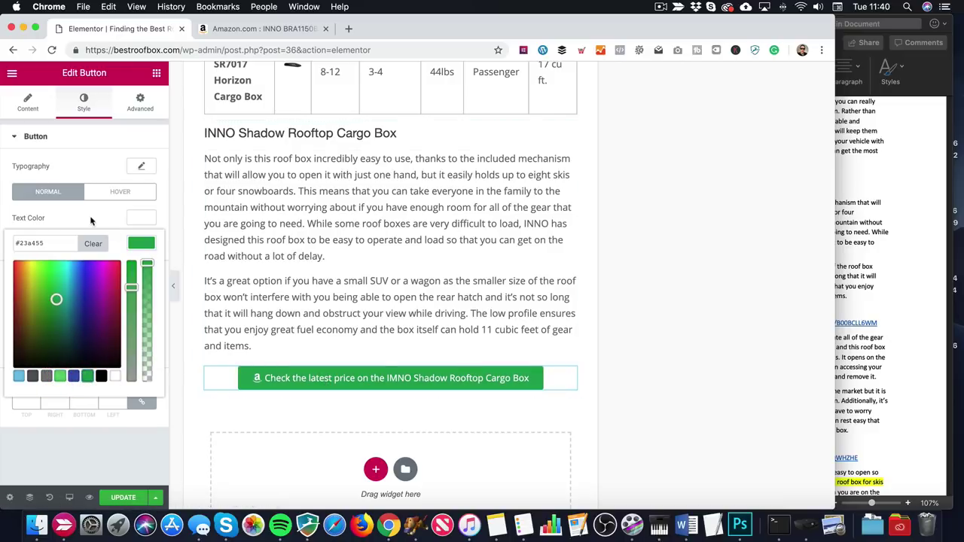
pyautogui.click(90, 218)
# Try hover text colours under Hover, leaving the hover text colour cleared
pyautogui.click(115, 197)
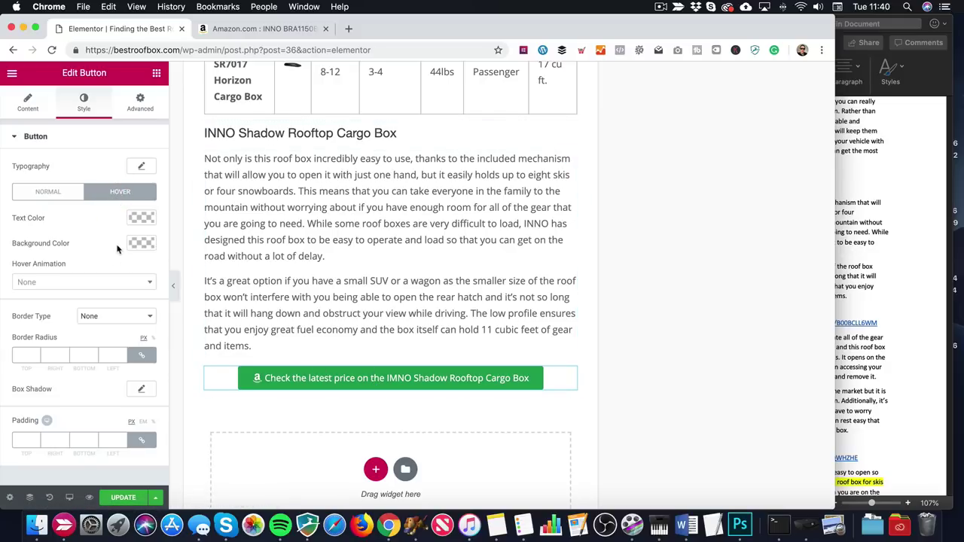
pyautogui.click(46, 191)
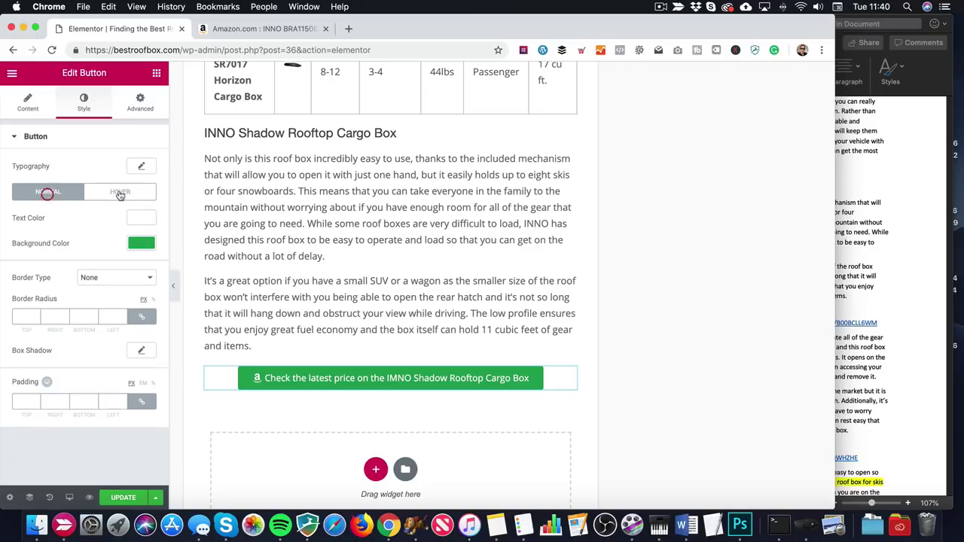
pyautogui.click(119, 191)
pyautogui.click(141, 218)
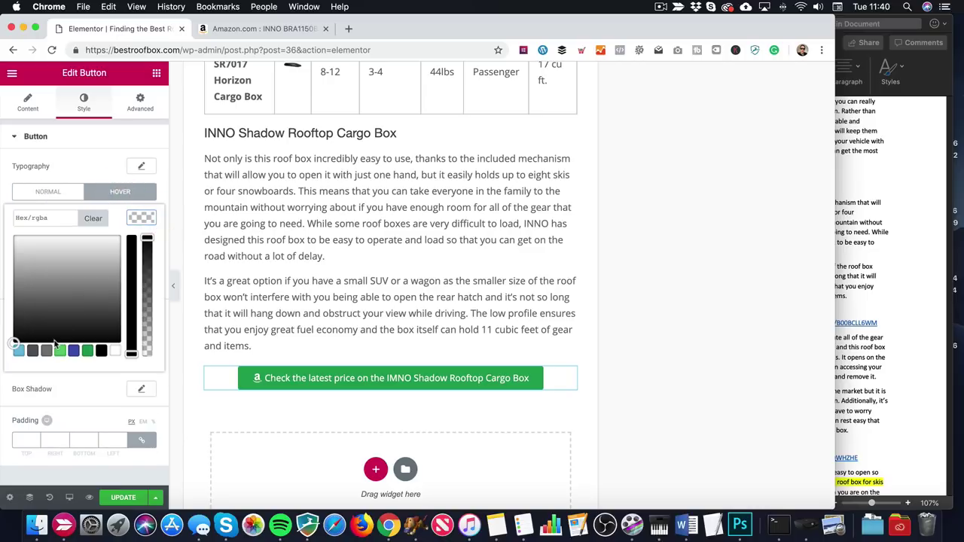
pyautogui.click(74, 351)
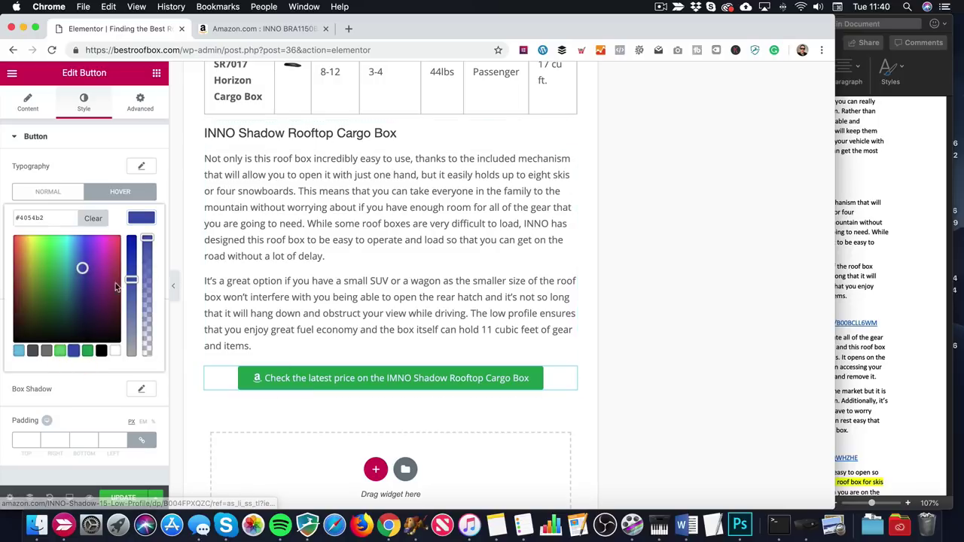
pyautogui.moveTo(67, 310)
pyautogui.mouseDown()
pyautogui.moveTo(4, 241)
pyautogui.moveTo(26, 238)
pyautogui.moveTo(22, 331)
pyautogui.moveTo(100, 249)
pyautogui.mouseUp()
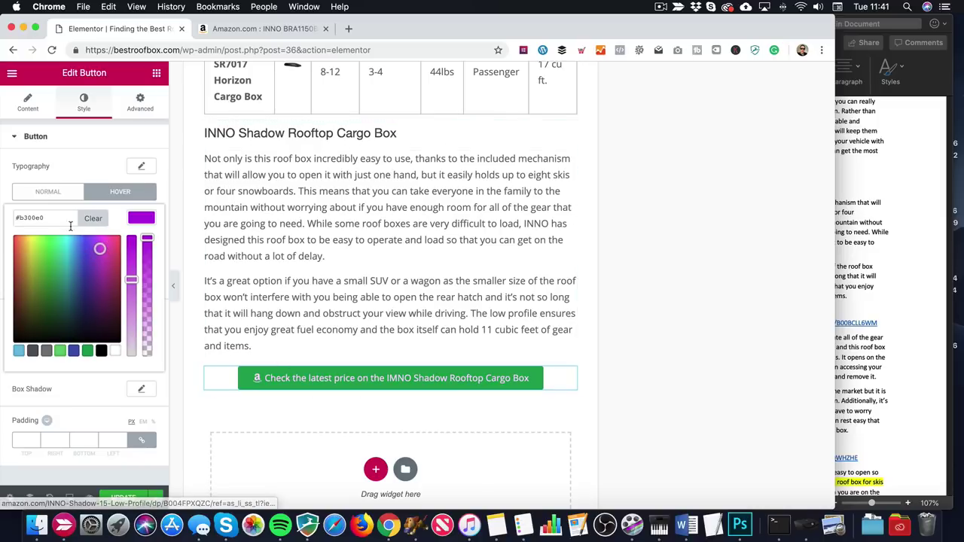
pyautogui.click(95, 218)
pyautogui.click(90, 161)
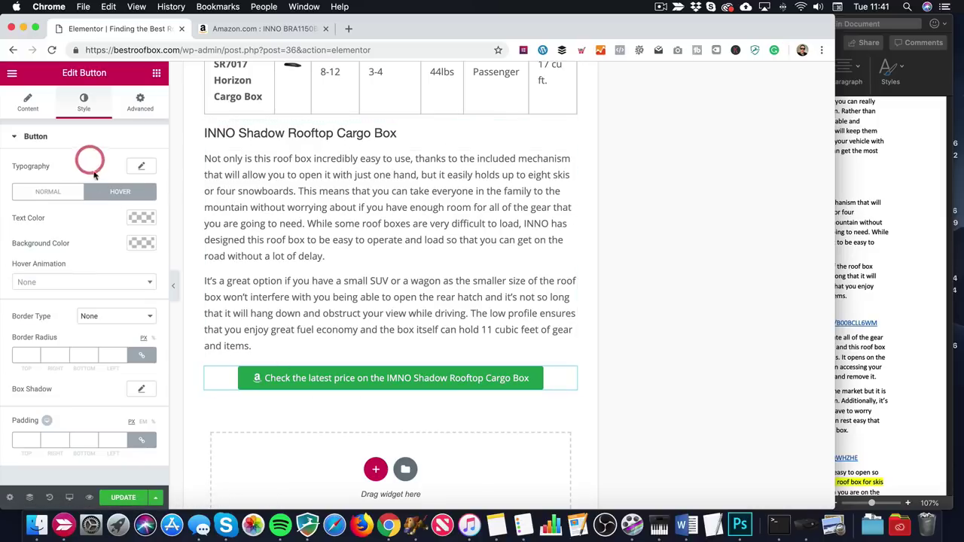
# Set the hover background to #4054b2 and update the post
pyautogui.click(141, 242)
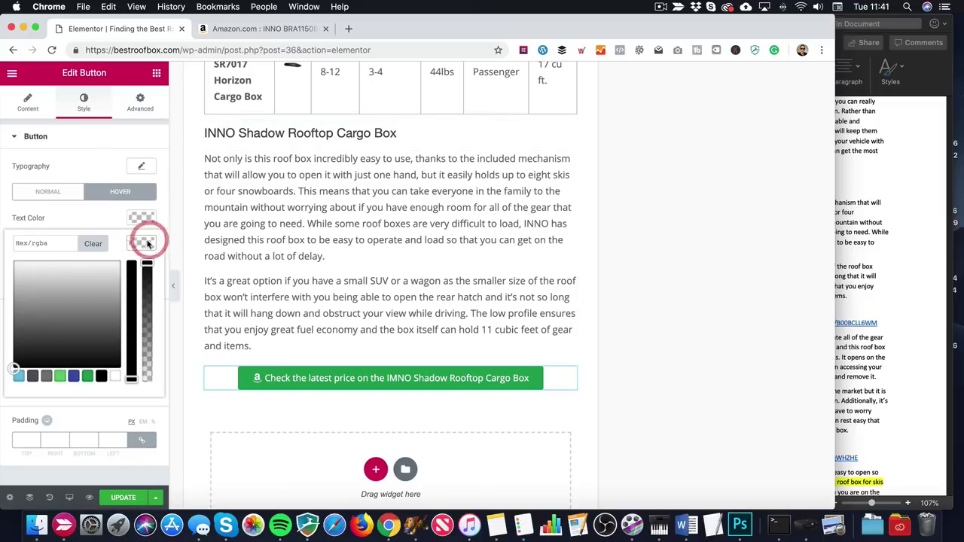
pyautogui.click(74, 376)
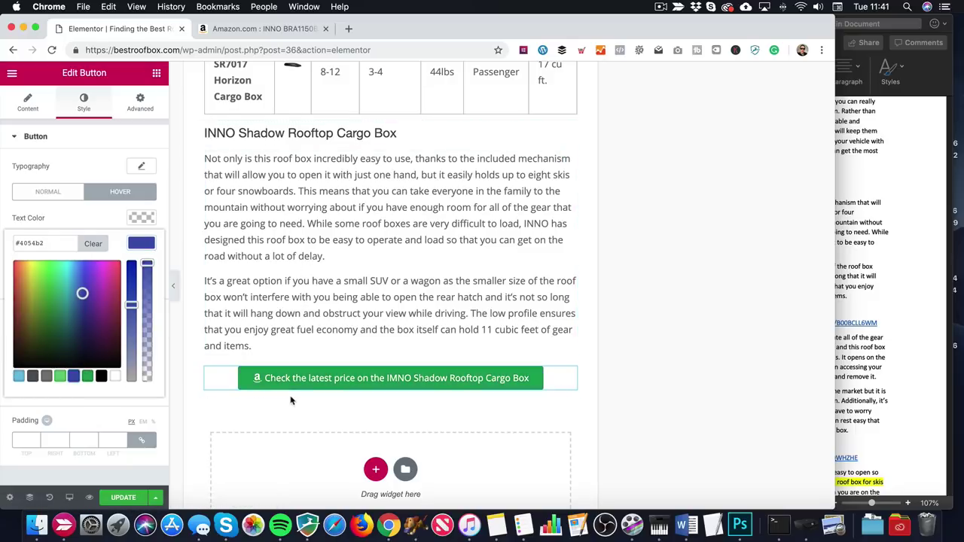
pyautogui.click(121, 500)
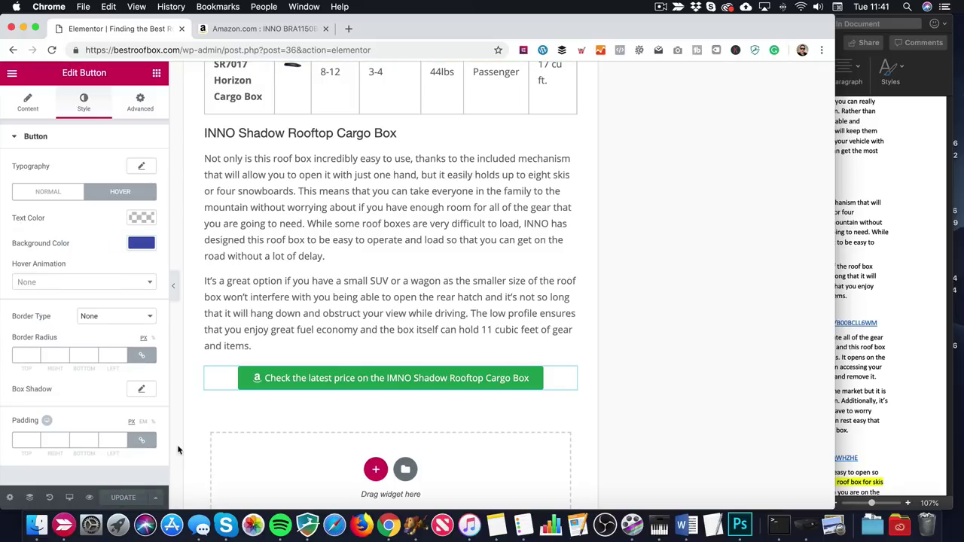
pyautogui.scroll(-2, 178, 448)
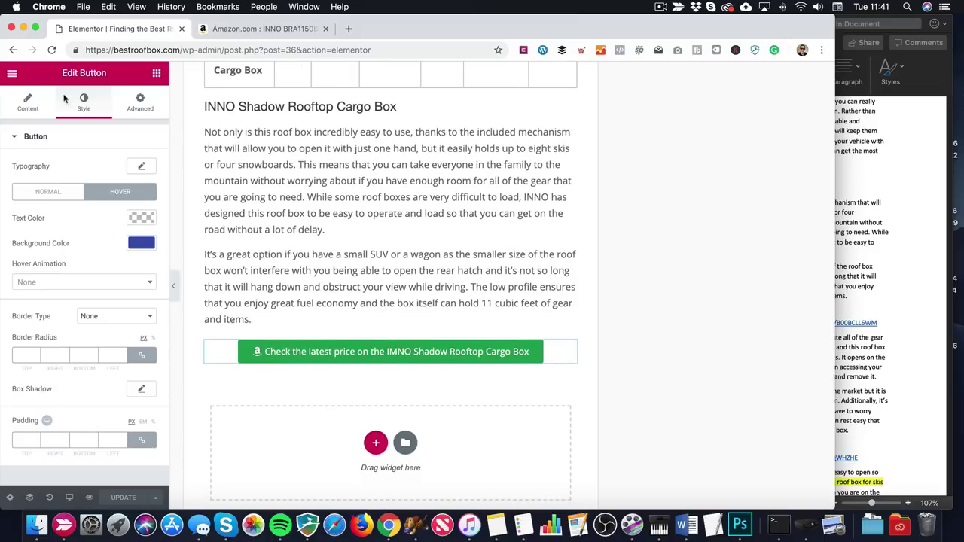
# View the live post and check that the INNO Shadow price button opens its Amazon page
pyautogui.click(10, 76)
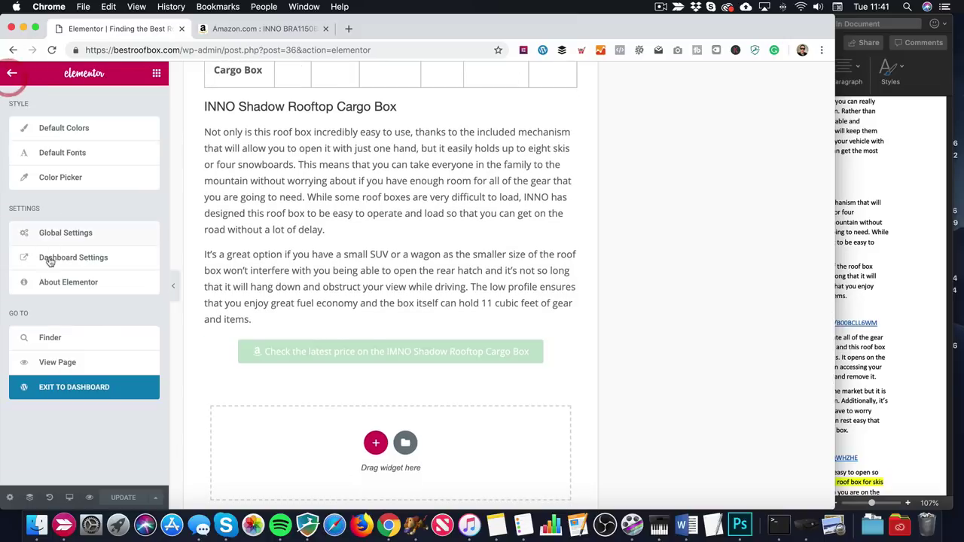
pyautogui.click(66, 363)
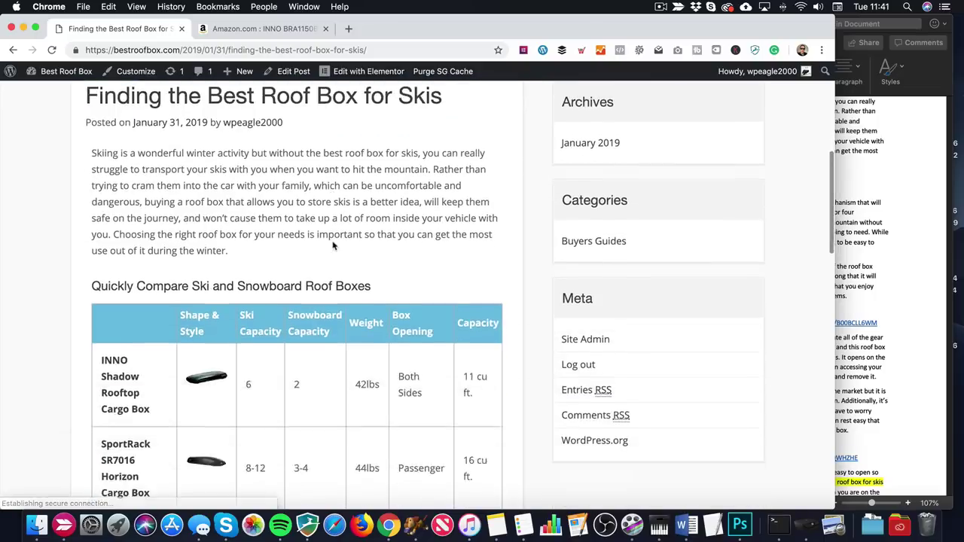
pyautogui.scroll(-8, 333, 244)
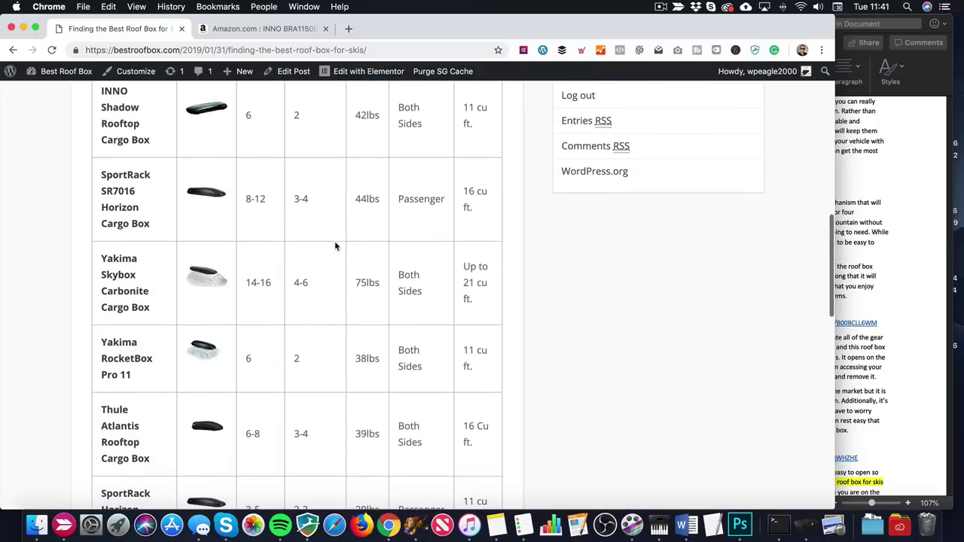
pyautogui.scroll(-14, 336, 246)
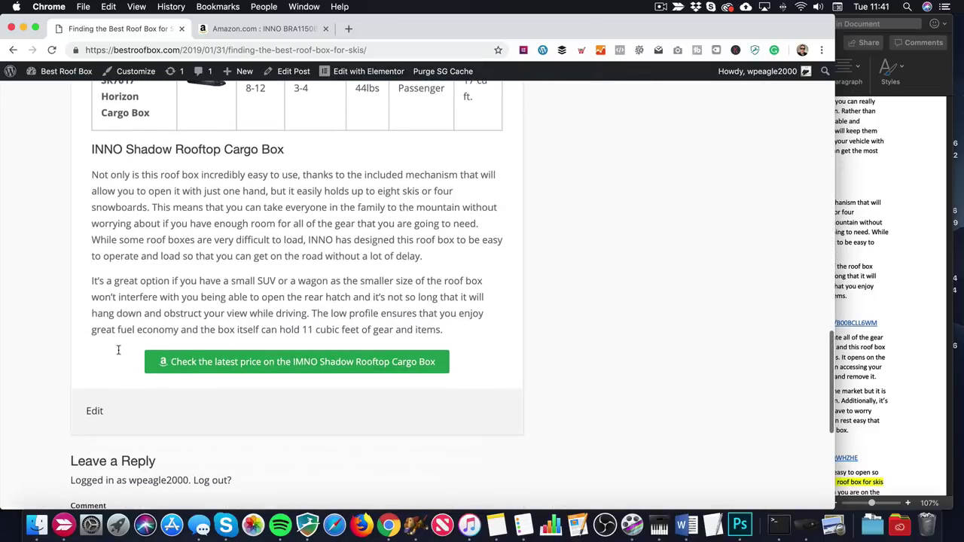
pyautogui.click(370, 372)
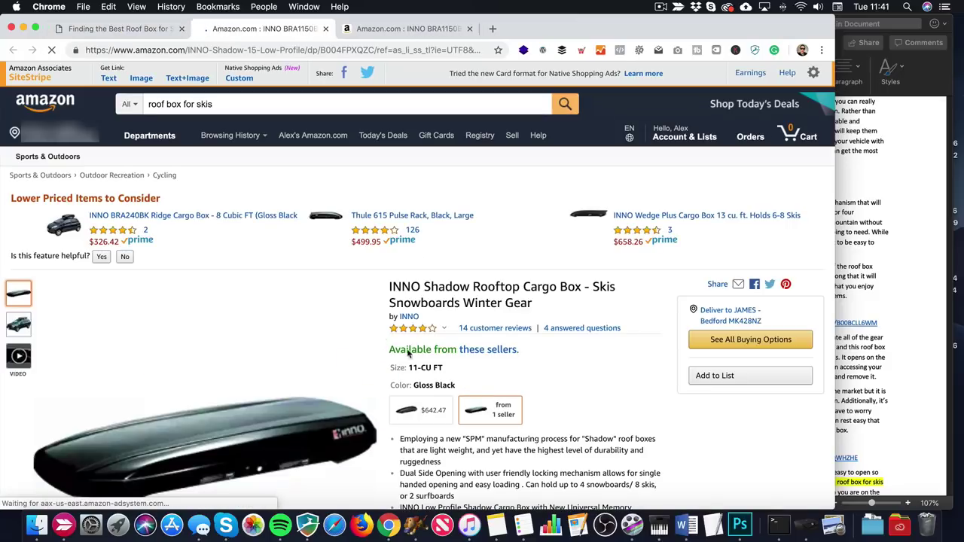
pyautogui.click(325, 29)
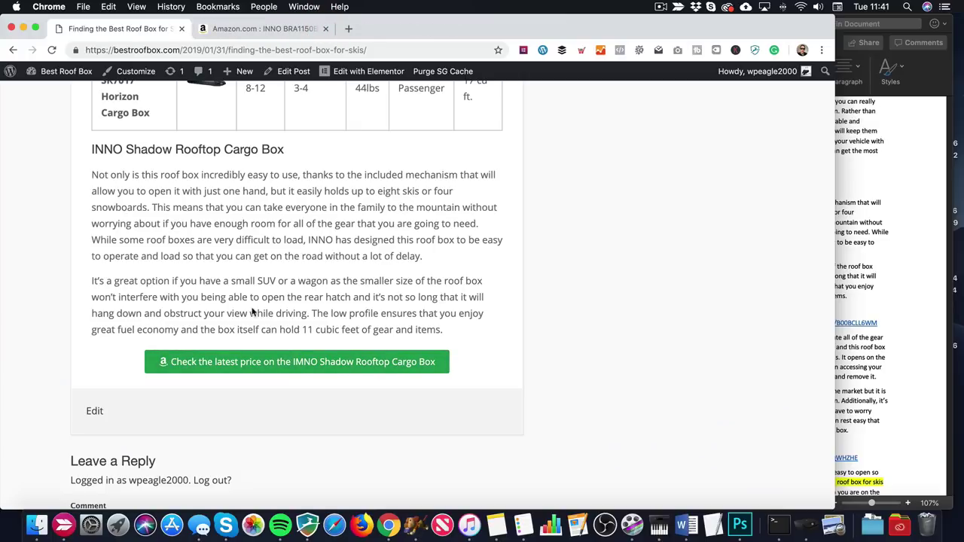
# Return to the browser and reopen the post with Edit with Elementor
pyautogui.click(887, 295)
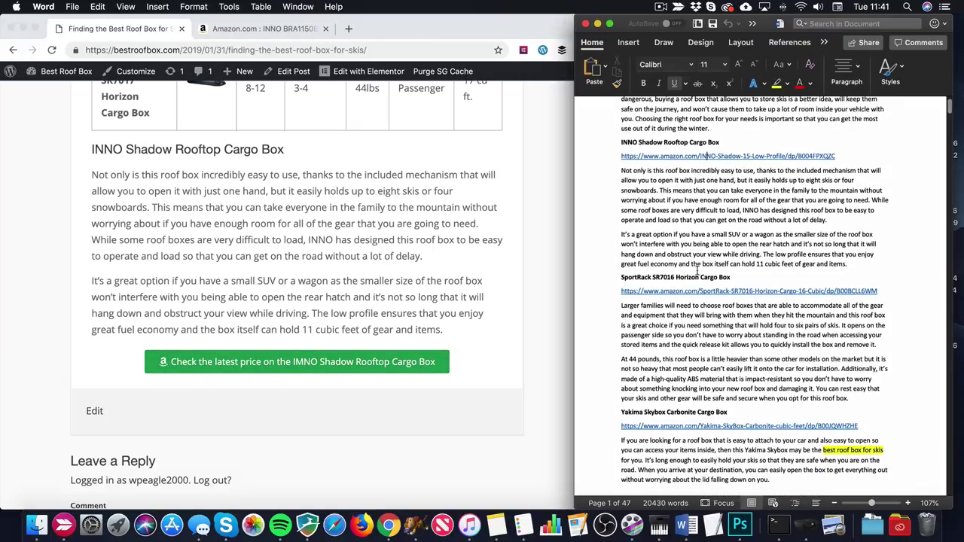
pyautogui.click(326, 197)
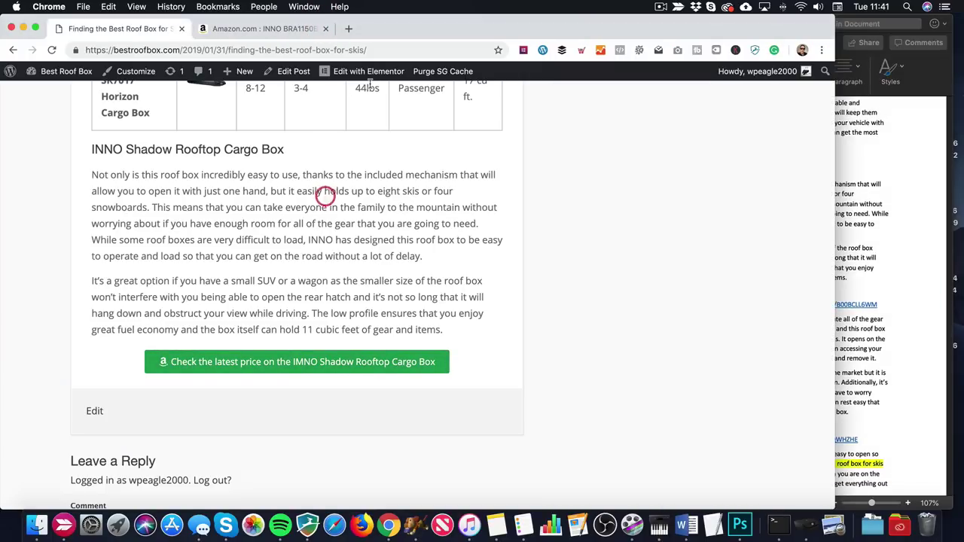
pyautogui.click(369, 71)
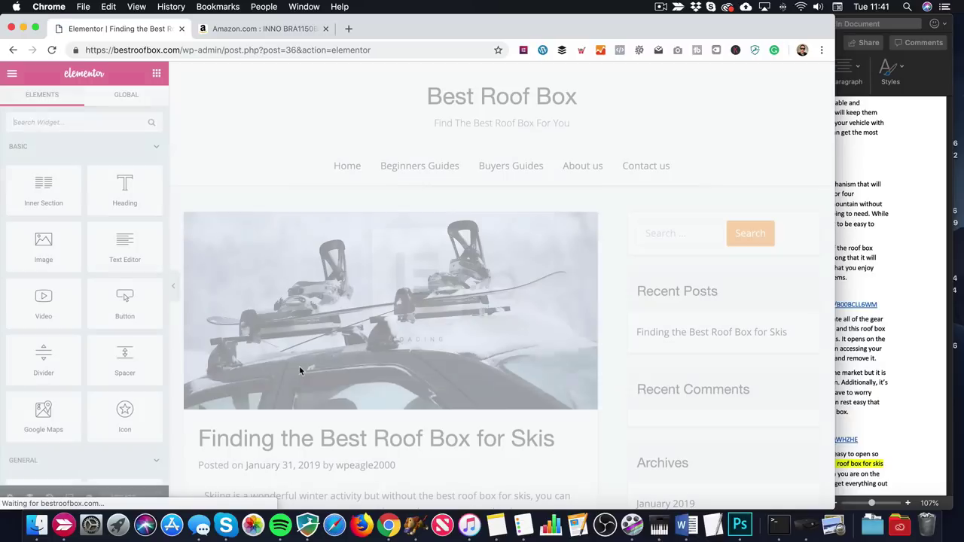
# Duplicate the INNO Shadow Rooftop Cargo Box section from its right-click menu
pyautogui.scroll(-20, 299, 371)
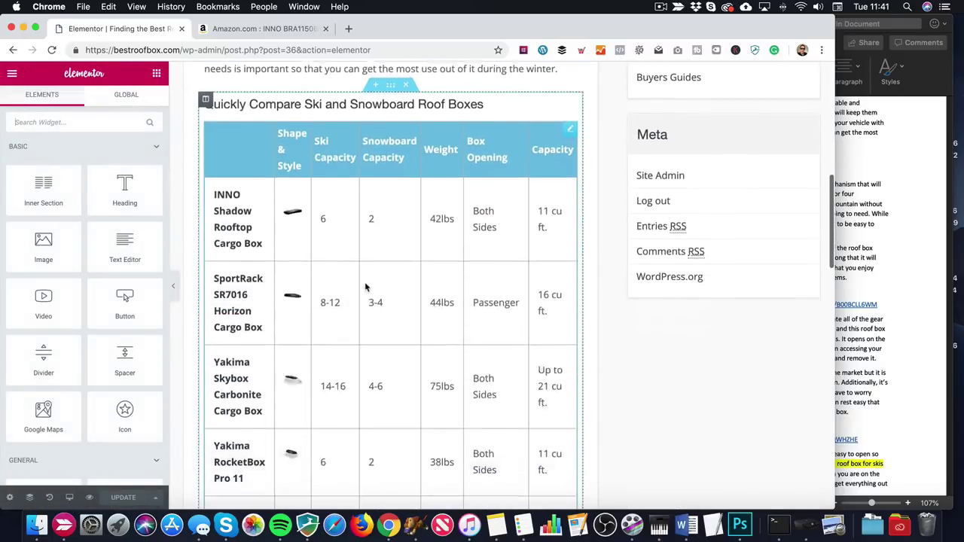
pyautogui.scroll(3, 365, 284)
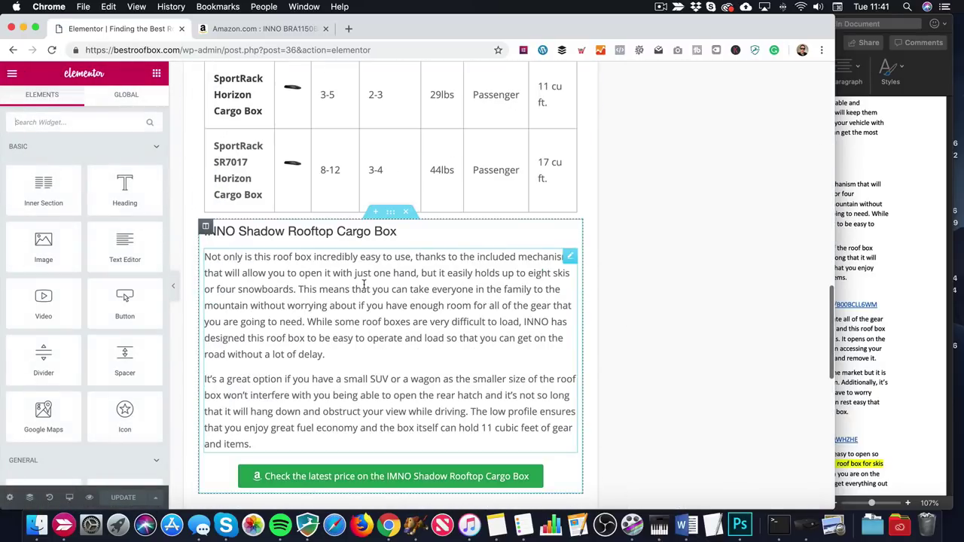
pyautogui.rightClick(462, 240)
pyautogui.click(458, 227)
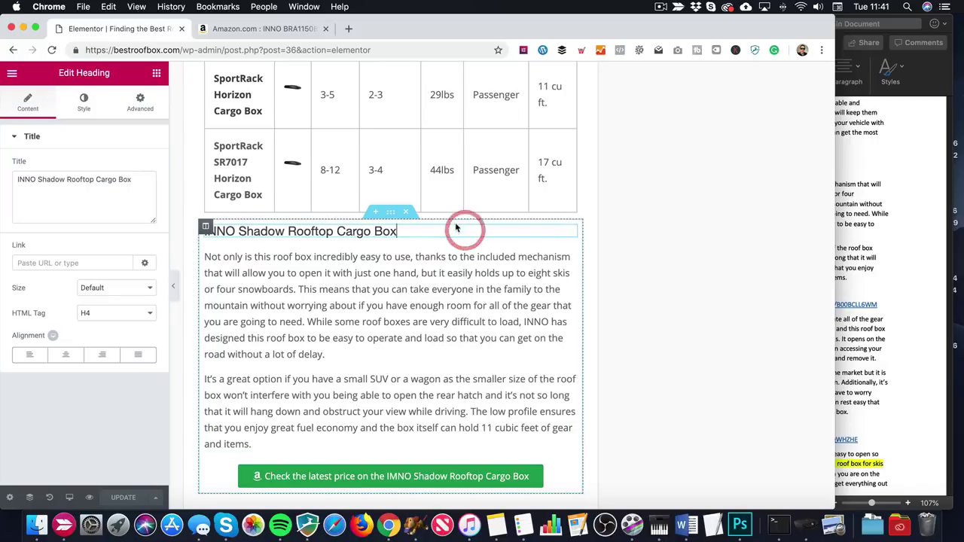
pyautogui.rightClick(392, 224)
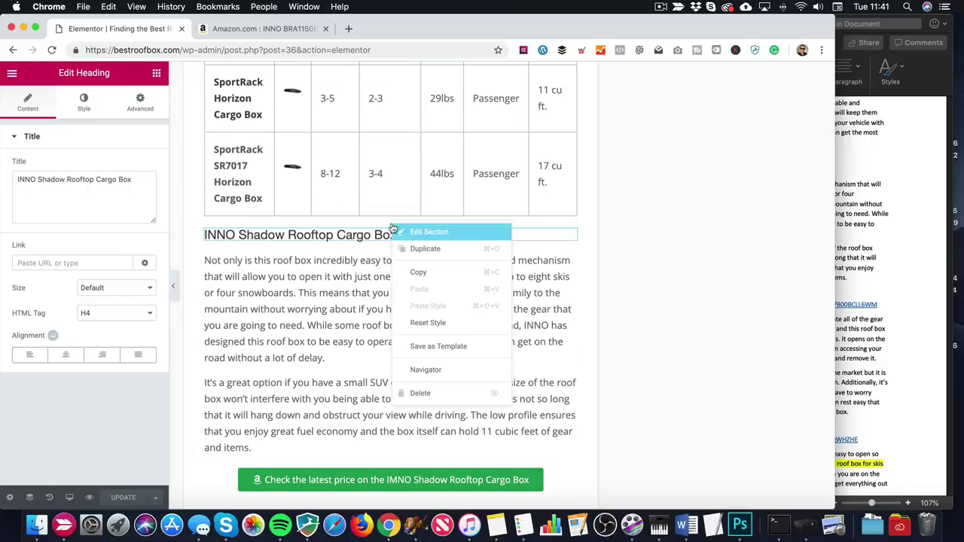
pyautogui.click(449, 248)
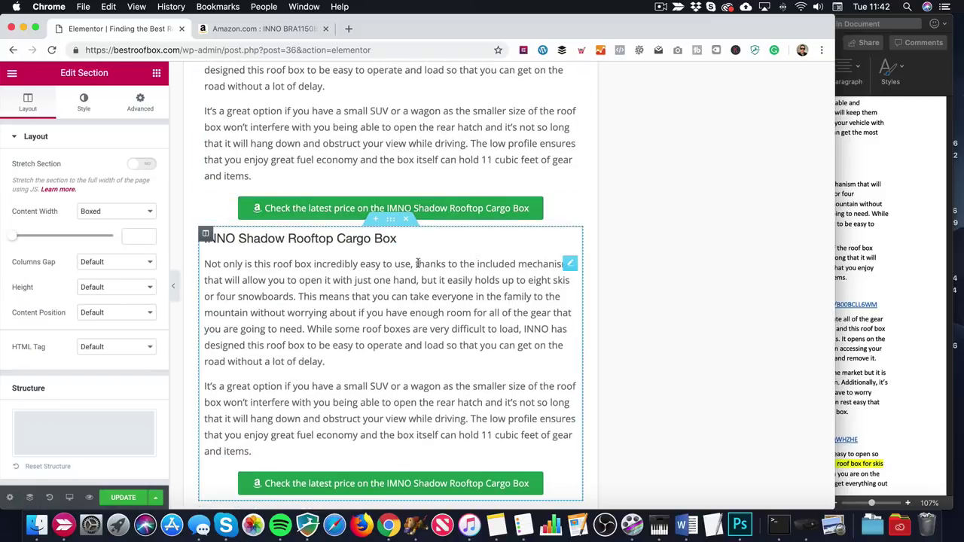
# In the lower section's Advanced settings, try a 10 px margin, then remove it
pyautogui.scroll(3, 509, 147)
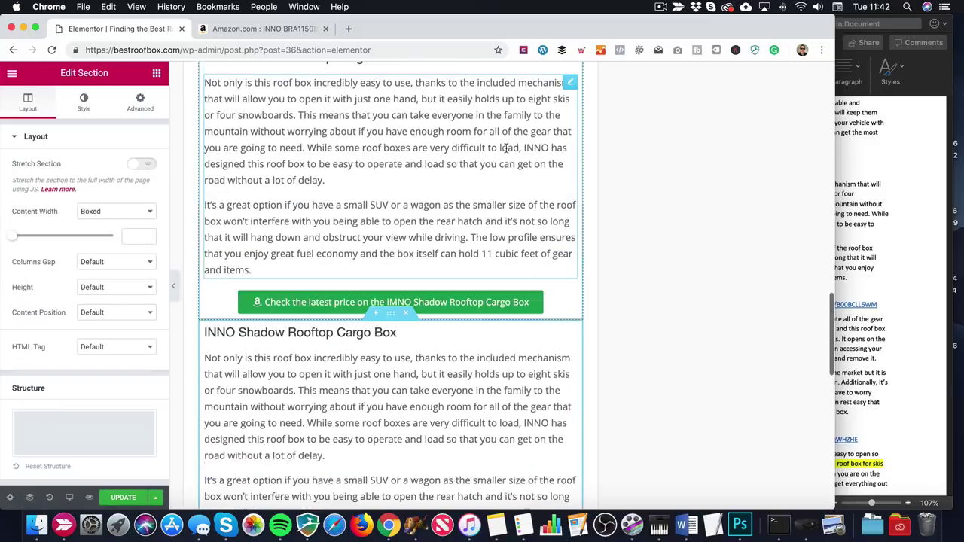
pyautogui.click(483, 406)
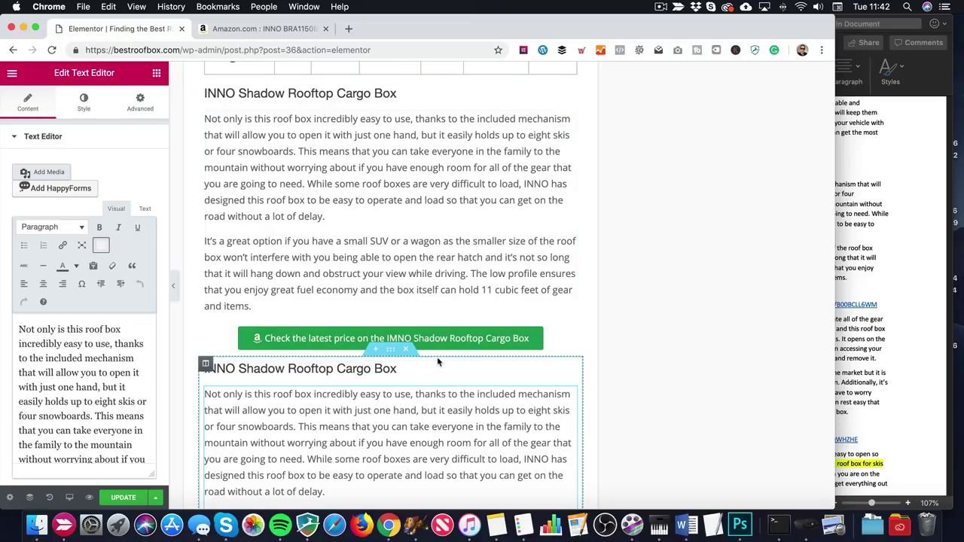
pyautogui.rightClick(391, 360)
pyautogui.click(417, 336)
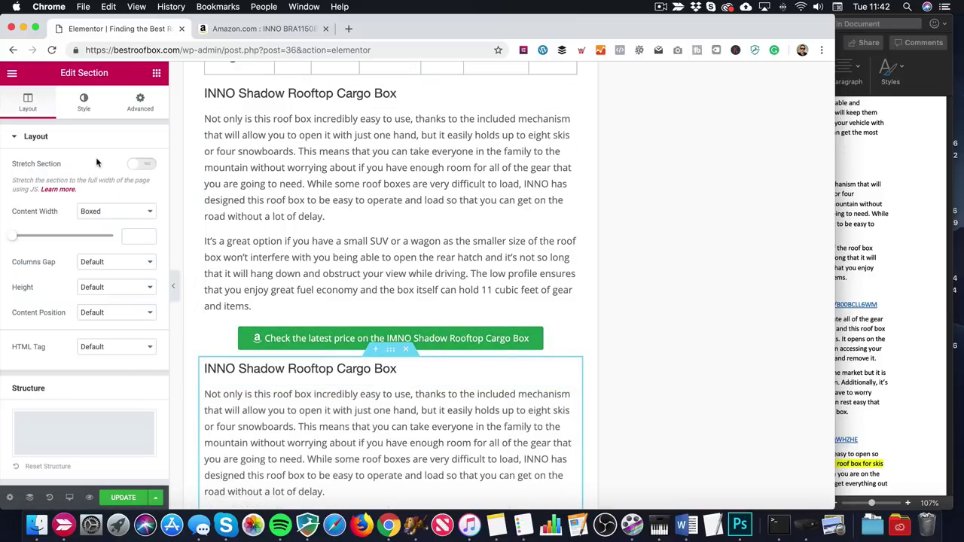
pyautogui.click(83, 103)
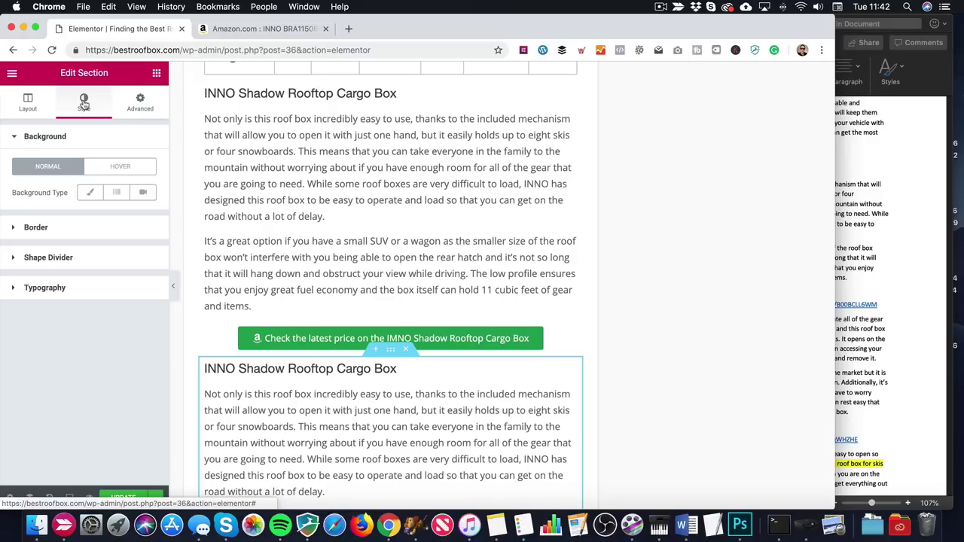
pyautogui.click(139, 103)
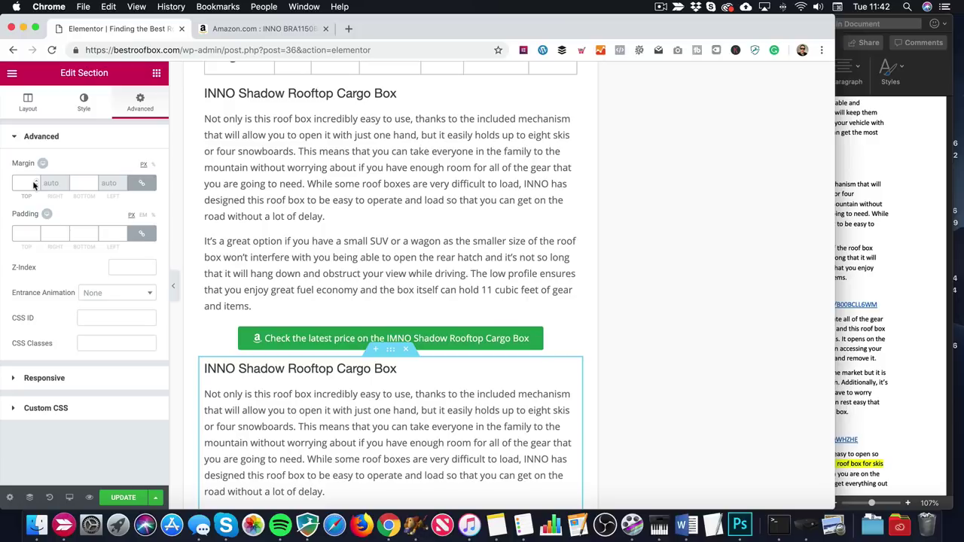
pyautogui.write('10')
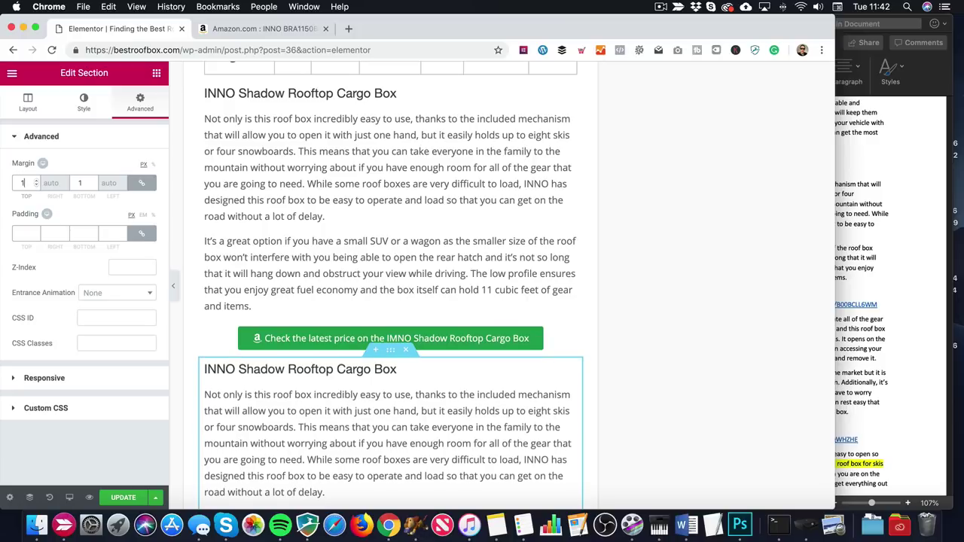
pyautogui.press('BackSpace')
pyautogui.press('BackSpace')
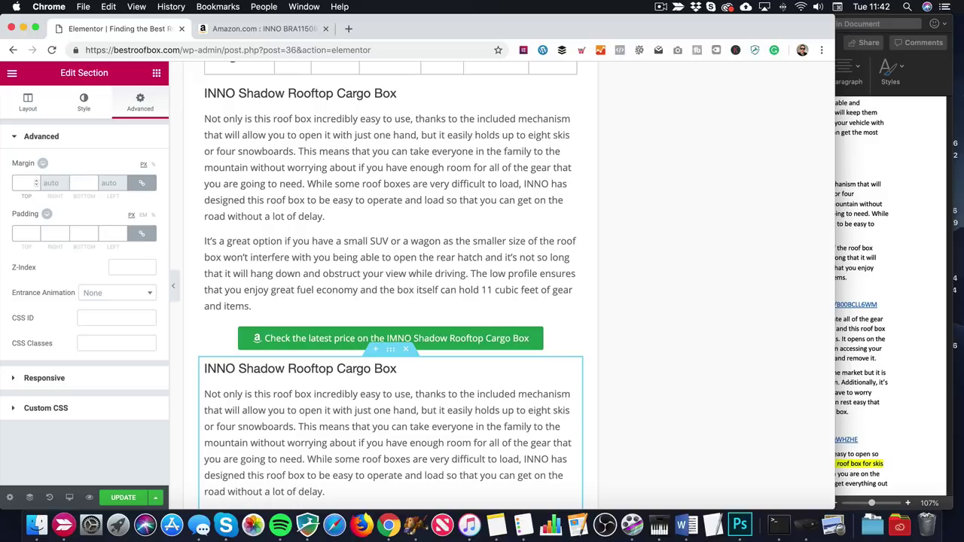
pyautogui.click(156, 73)
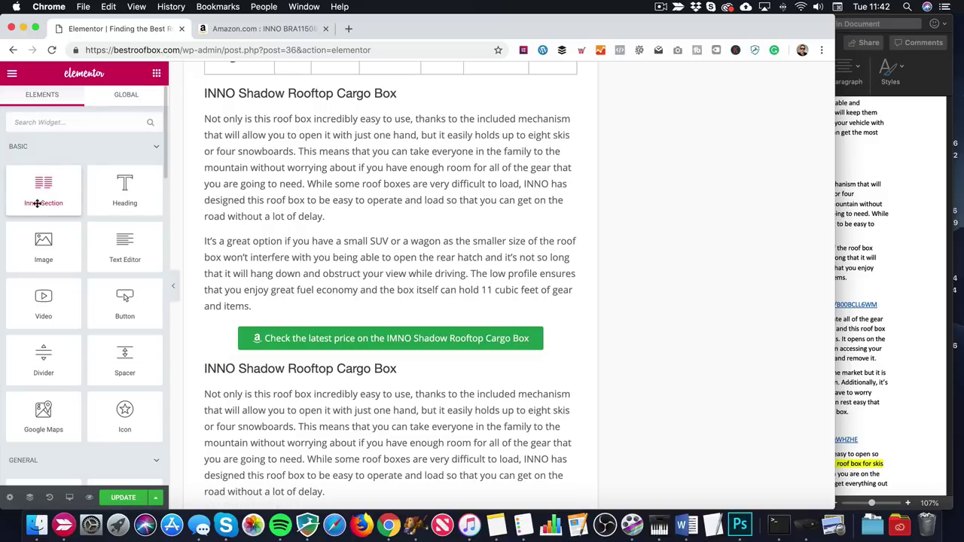
# Delete the extra duplicated INNO Shadow section
pyautogui.moveTo(121, 360); pyautogui.dragTo(345, 366)
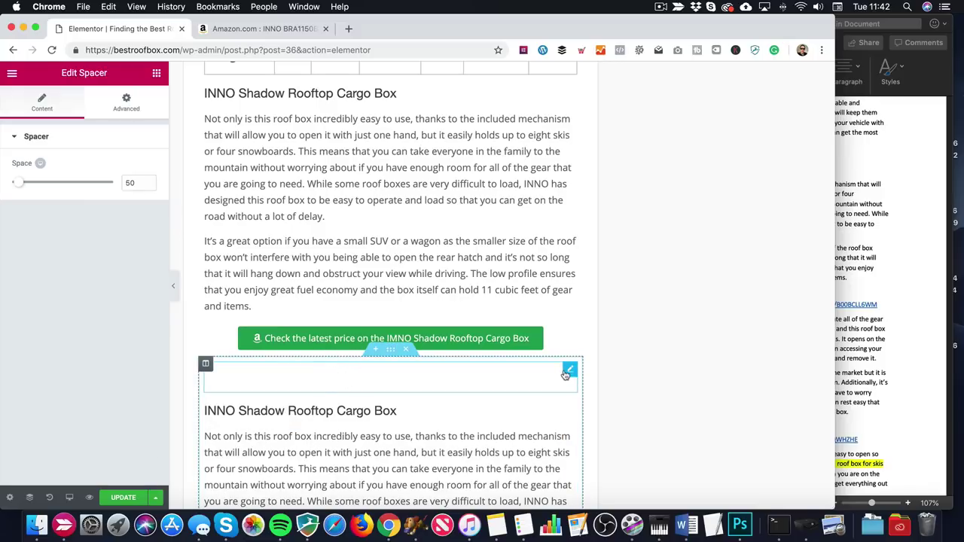
pyautogui.click(406, 350)
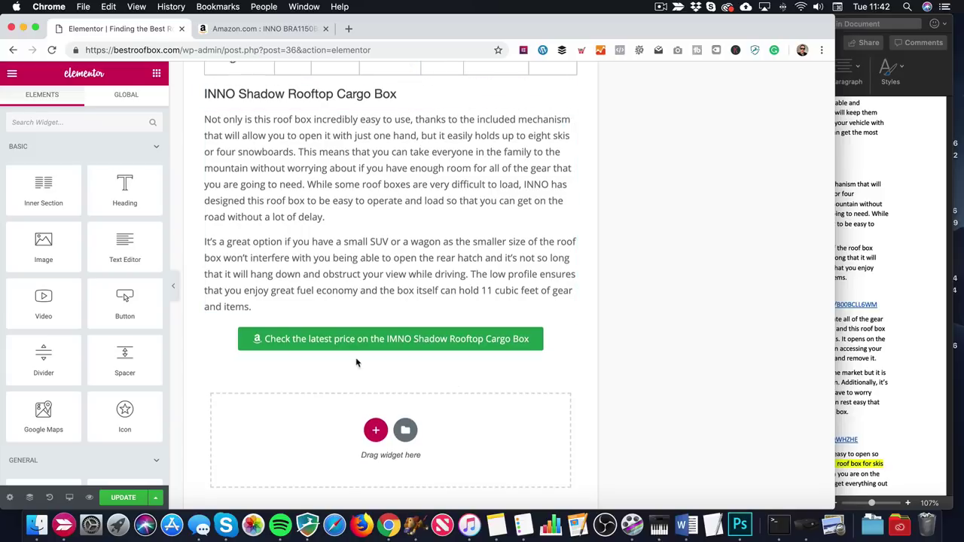
pyautogui.scroll(5, 303, 338)
pyautogui.scroll(-2, 303, 338)
# Set the INNO Shadow section's top and bottom margins to 20 px
pyautogui.rightClick(389, 181)
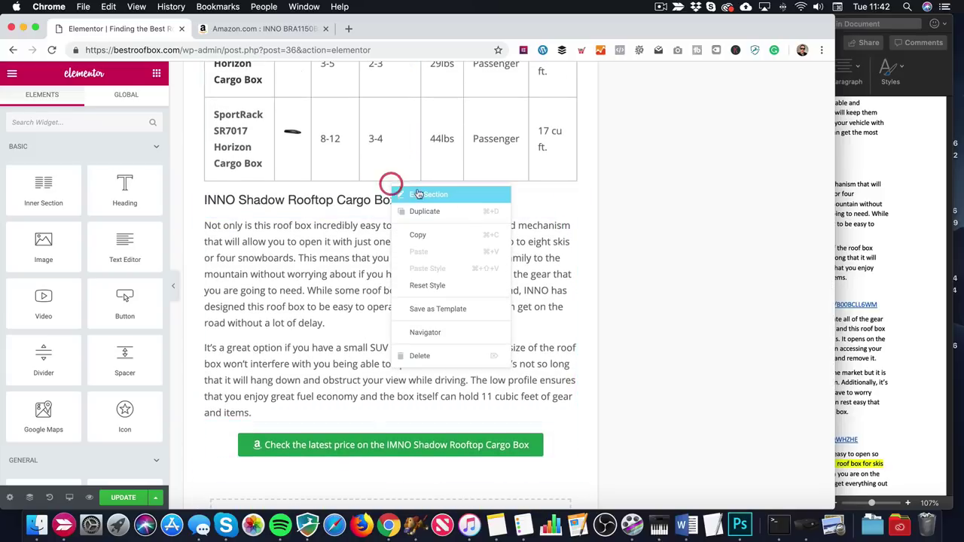
pyautogui.click(419, 191)
pyautogui.click(140, 103)
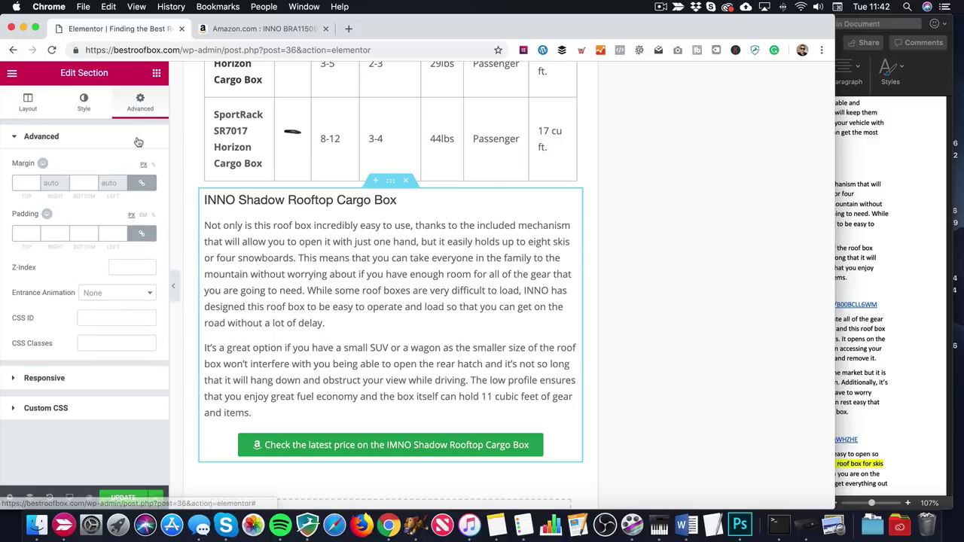
pyautogui.click(26, 182)
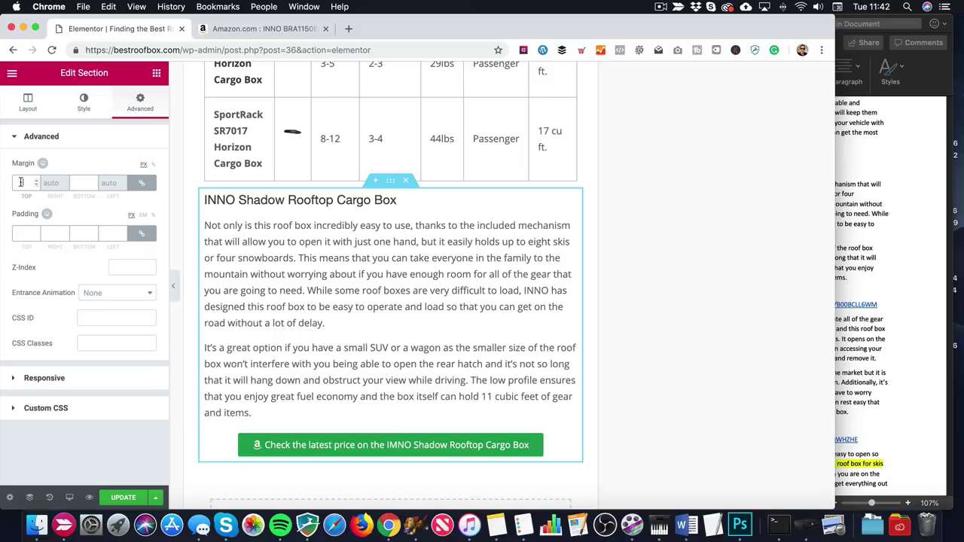
pyautogui.write('20')
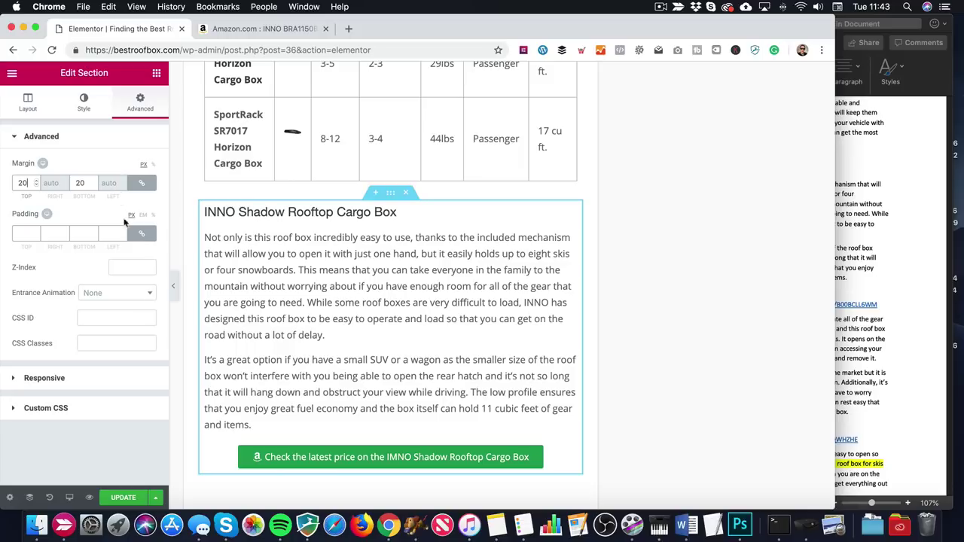
# Duplicate the 20 px-margin INNO section beneath the original
pyautogui.scroll(-2, 391, 225)
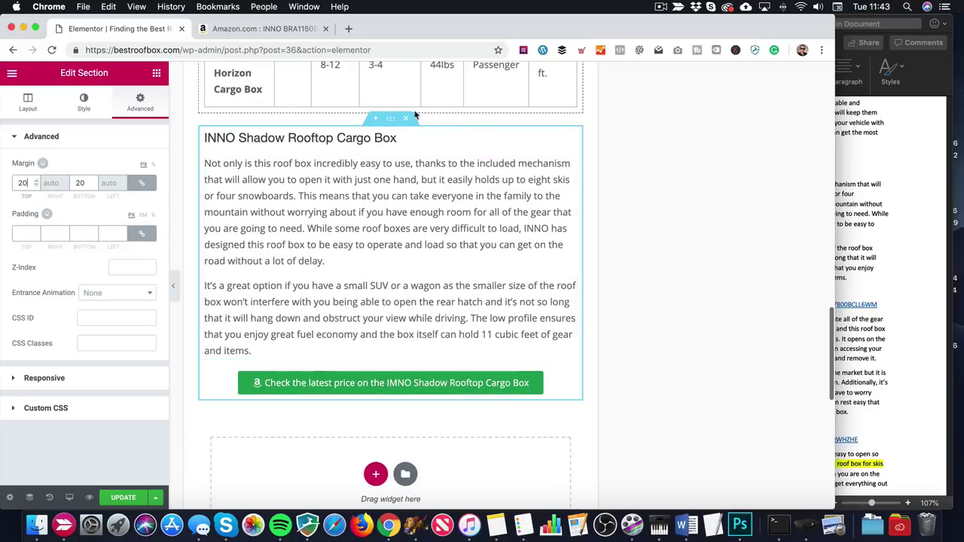
pyautogui.rightClick(391, 123)
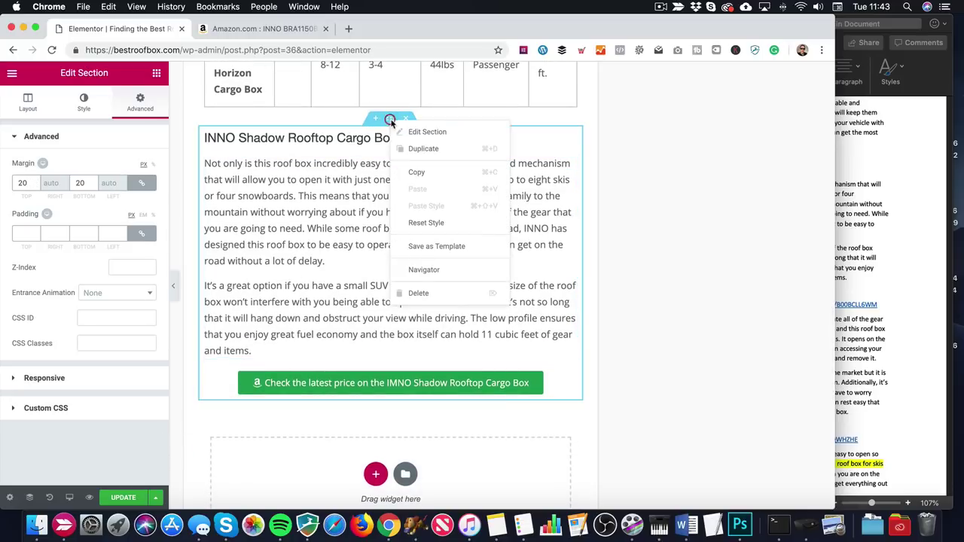
pyautogui.click(443, 149)
pyautogui.scroll(-1, 609, 280)
pyautogui.click(609, 280)
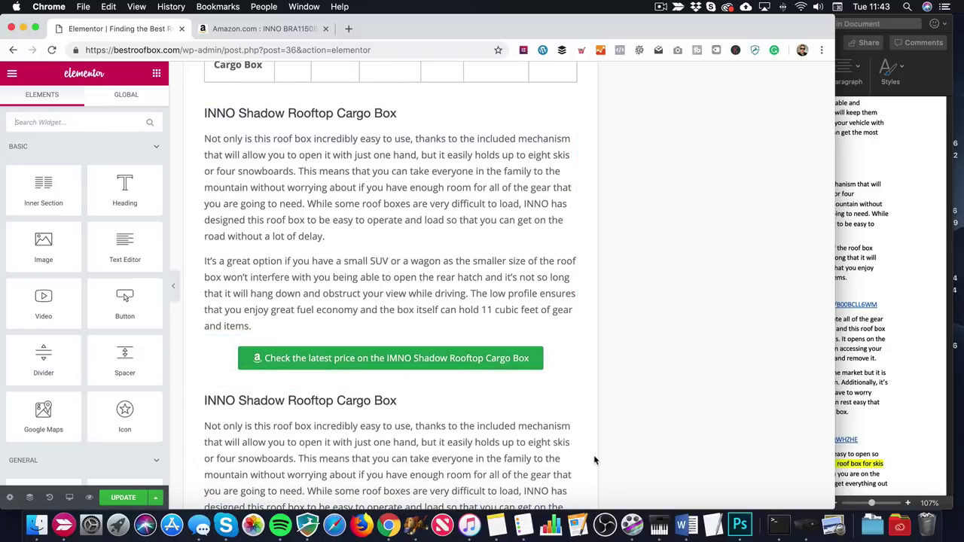
# Replace the copied section's heading with 'SportRack SR7016 Horizon Cargo Box' from the Word draft
pyautogui.scroll(5, 413, 239)
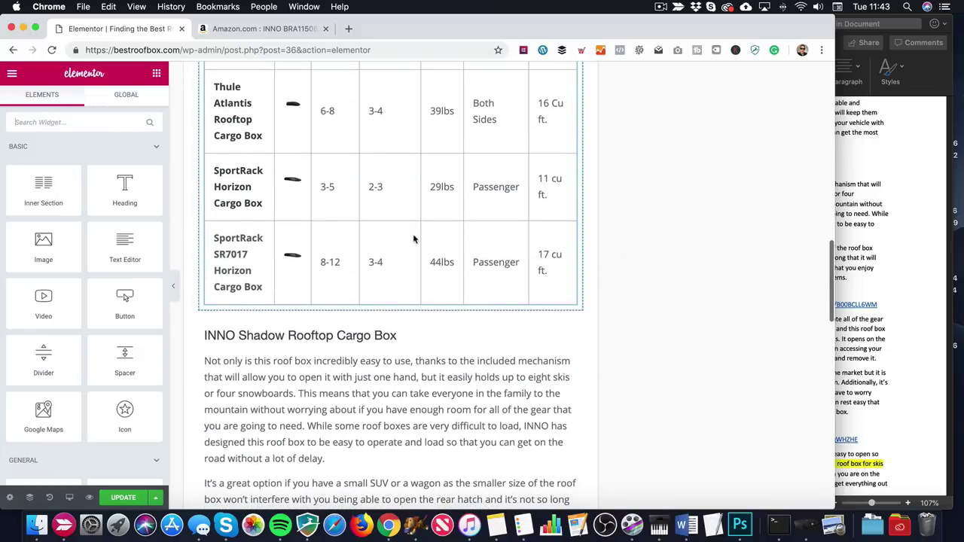
pyautogui.scroll(-8, 411, 239)
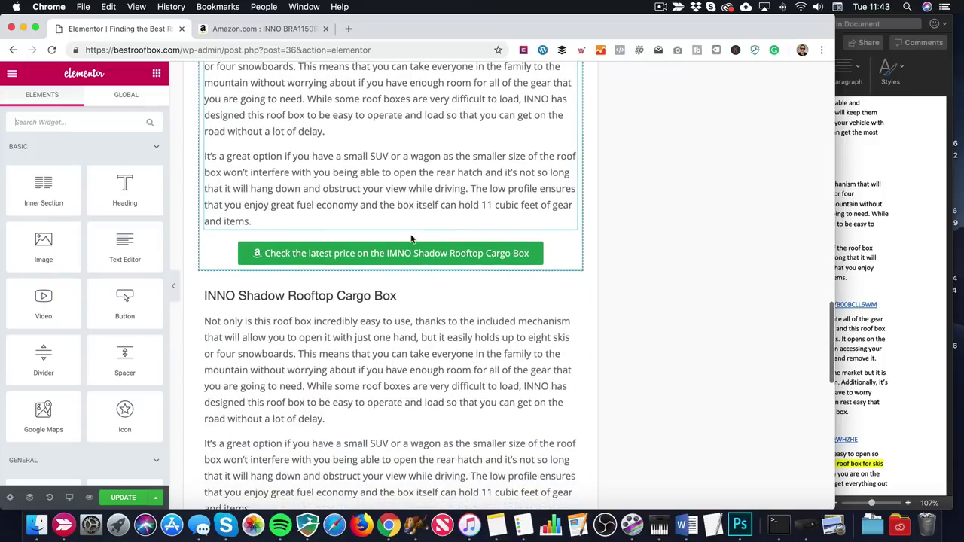
pyautogui.scroll(-1, 362, 317)
pyautogui.click(876, 232)
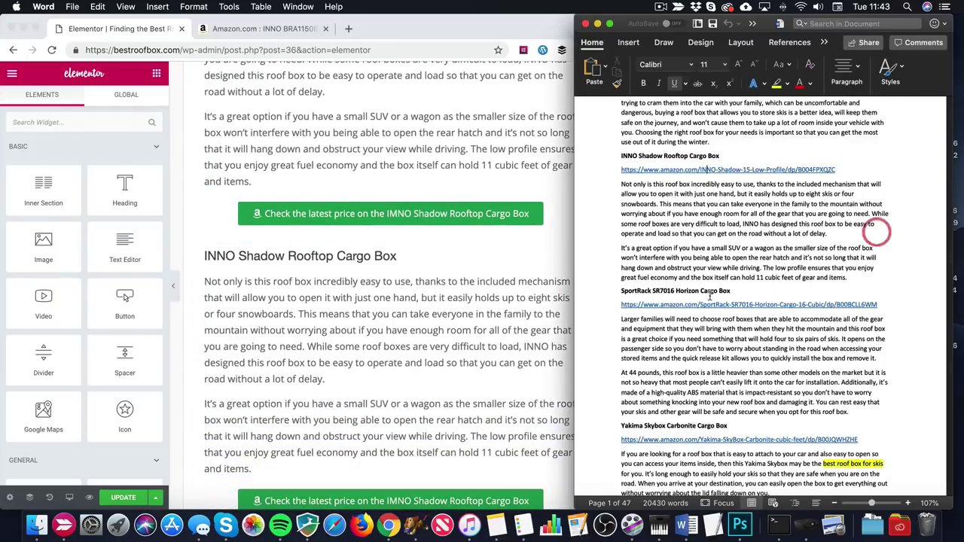
pyautogui.moveTo(738, 291); pyautogui.dragTo(614, 291)
pyautogui.rightClick(623, 291)
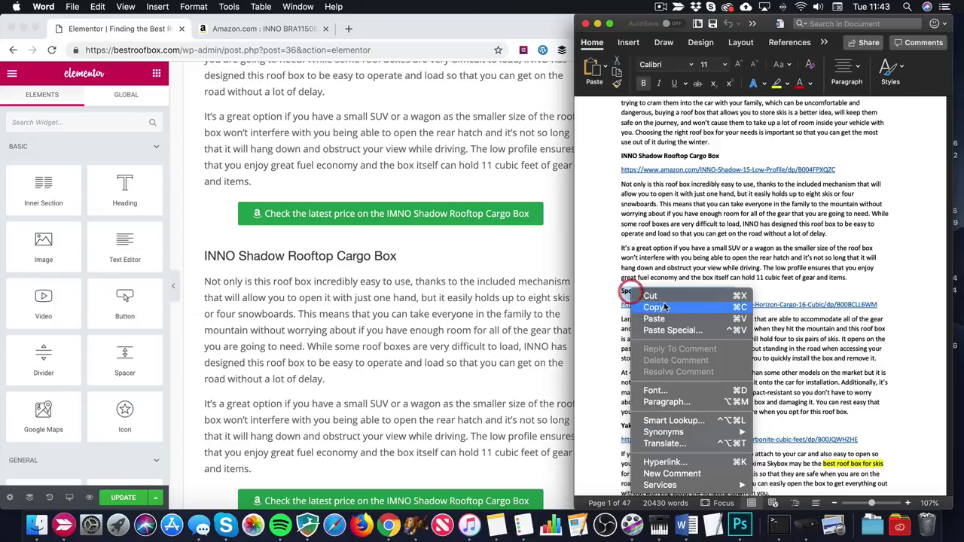
pyautogui.click(663, 301)
pyautogui.click(285, 256)
pyautogui.click(285, 255)
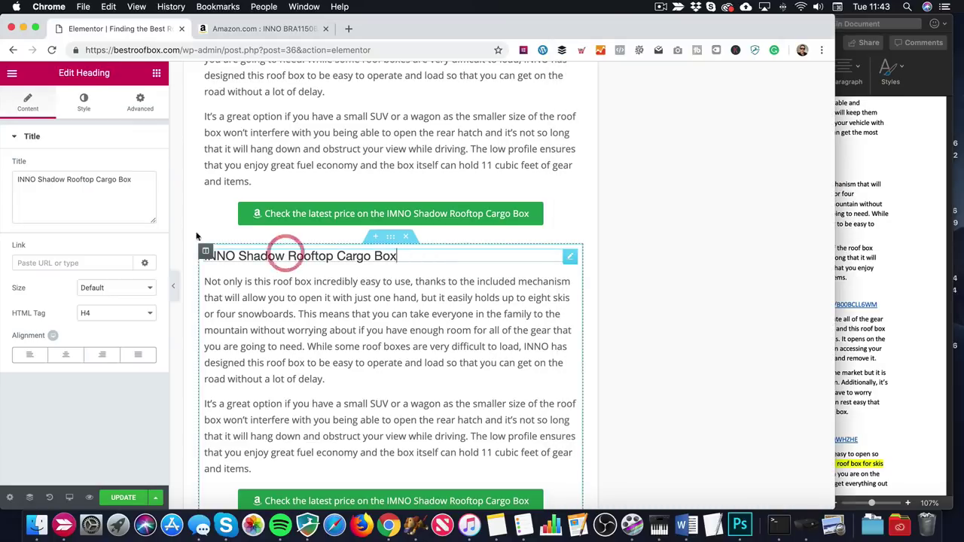
pyautogui.click(139, 199)
pyautogui.moveTo(141, 183); pyautogui.dragTo(4, 179)
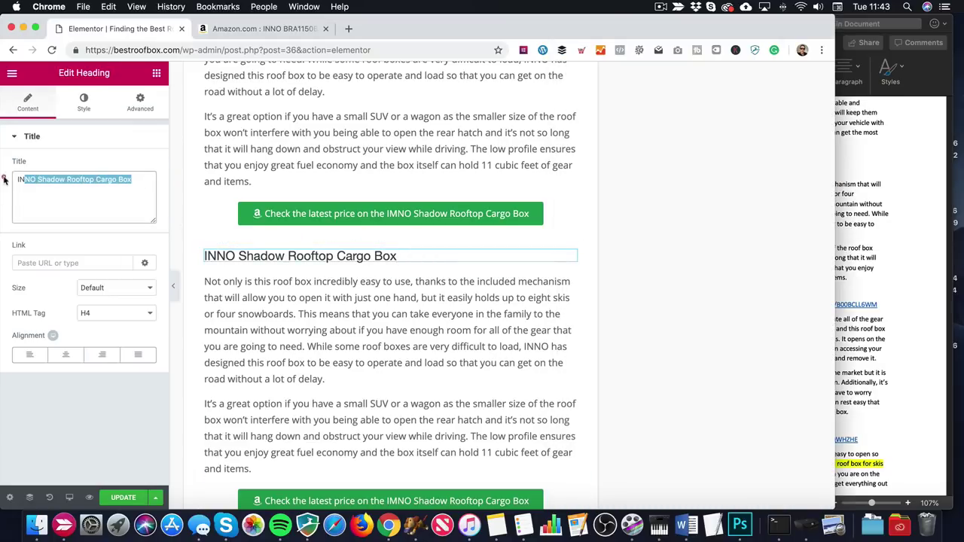
pyautogui.rightClick(32, 178)
pyautogui.click(78, 273)
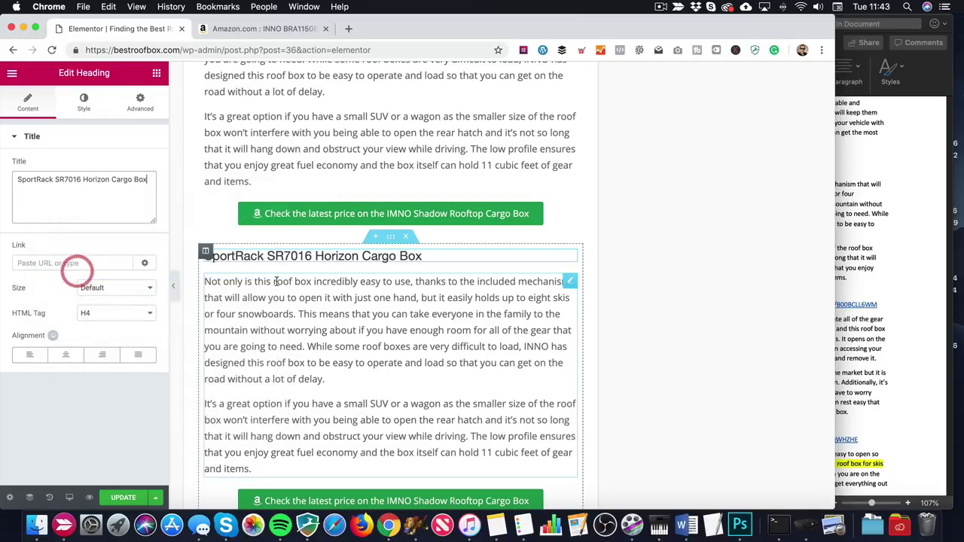
# Paste the two SportRack review paragraphs from Word over the copied section's text
pyautogui.click(874, 261)
pyautogui.moveTo(887, 413); pyautogui.dragTo(619, 319)
pyautogui.press('super+c')
pyautogui.click(304, 281)
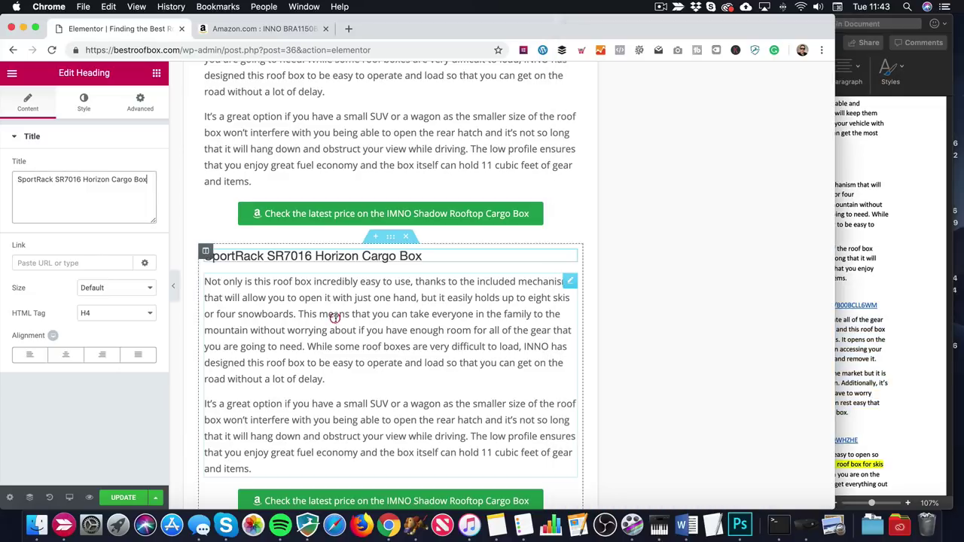
pyautogui.click(334, 318)
pyautogui.click(108, 387)
pyautogui.press('super+a')
pyautogui.press('super+v')
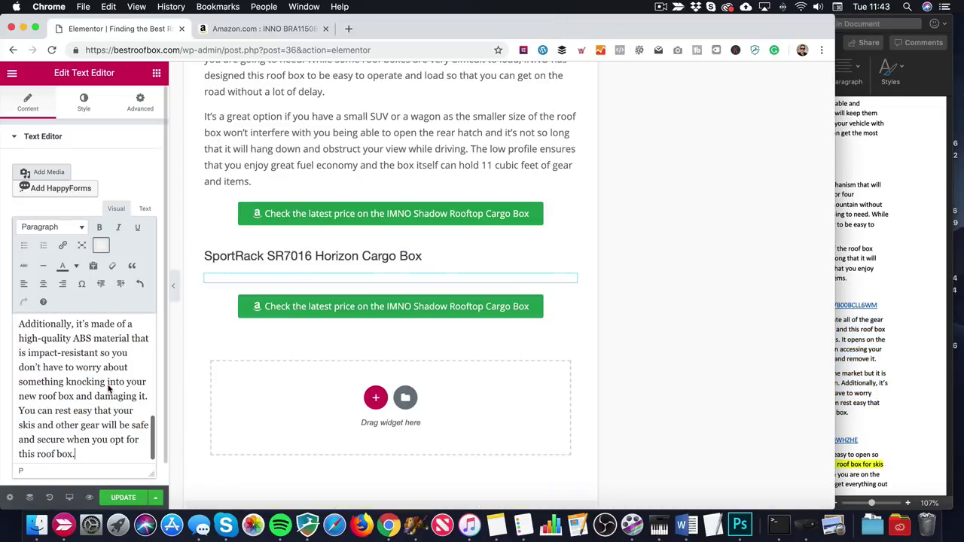
pyautogui.scroll(-3, 673, 275)
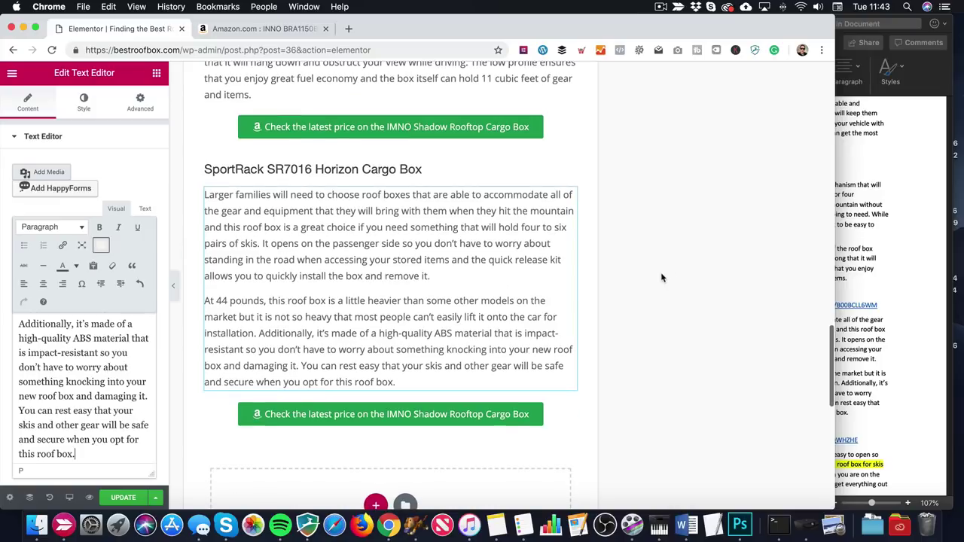
# Select the copied section's price button and return to the Word draft
pyautogui.click(519, 414)
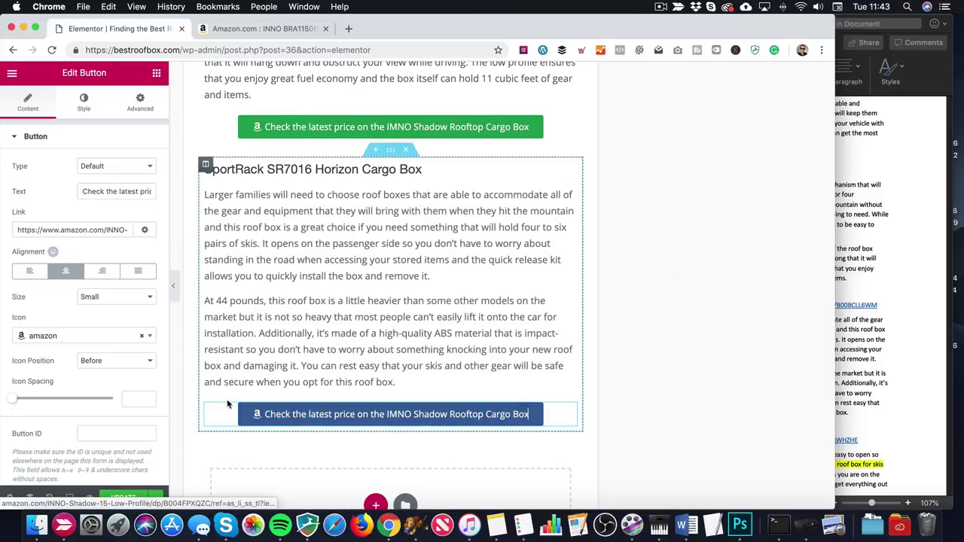
pyautogui.click(109, 228)
pyautogui.click(866, 254)
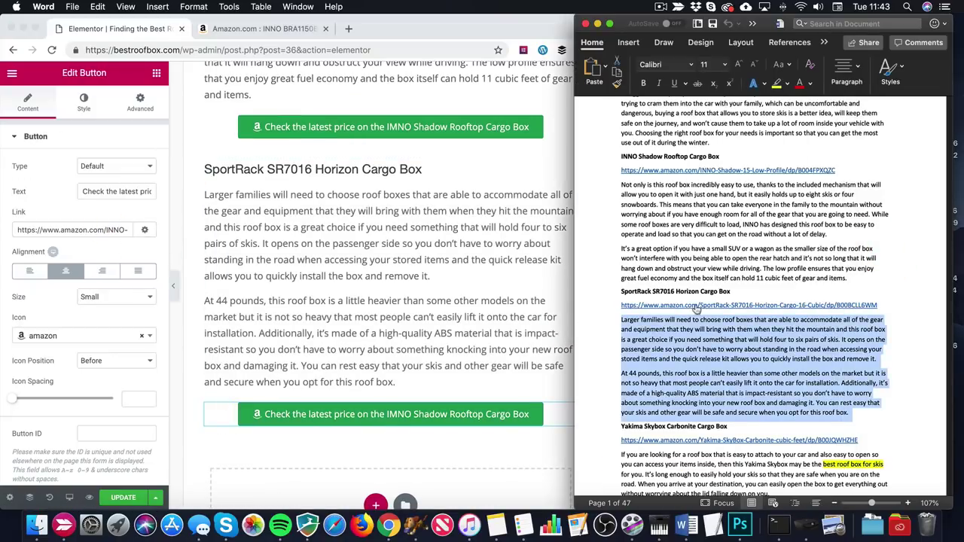
# Link the SportRack price button to its full SiteStripe Amazon URL, opening in a new window
pyautogui.click(678, 312)
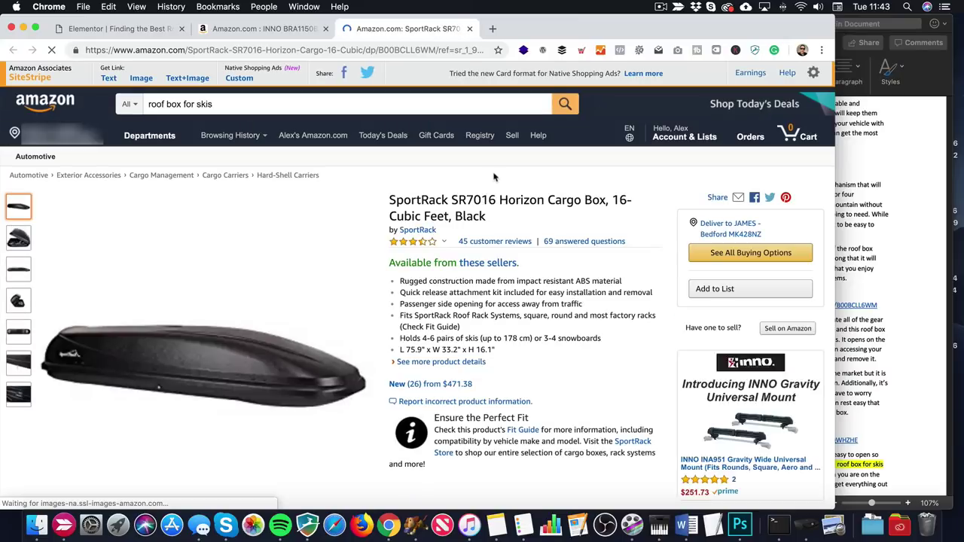
pyautogui.click(108, 78)
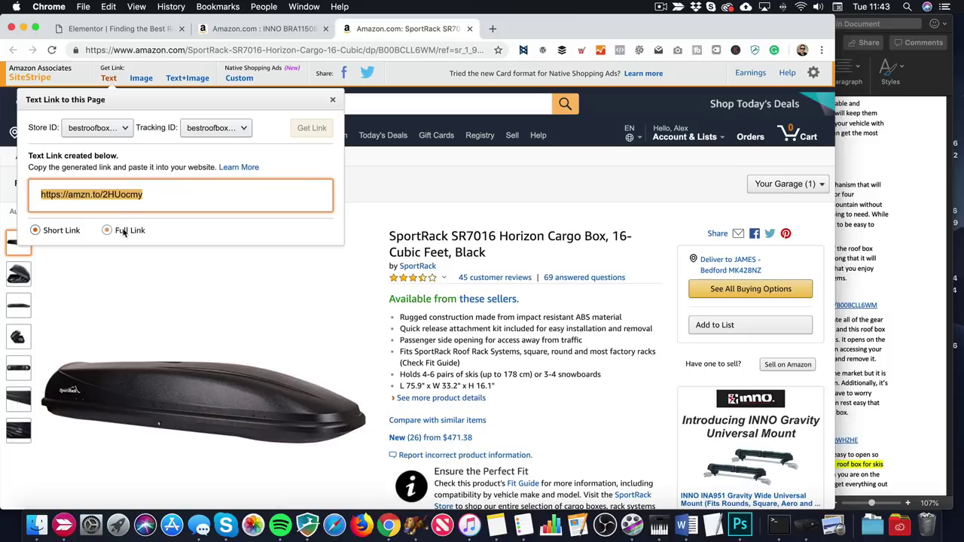
pyautogui.click(124, 231)
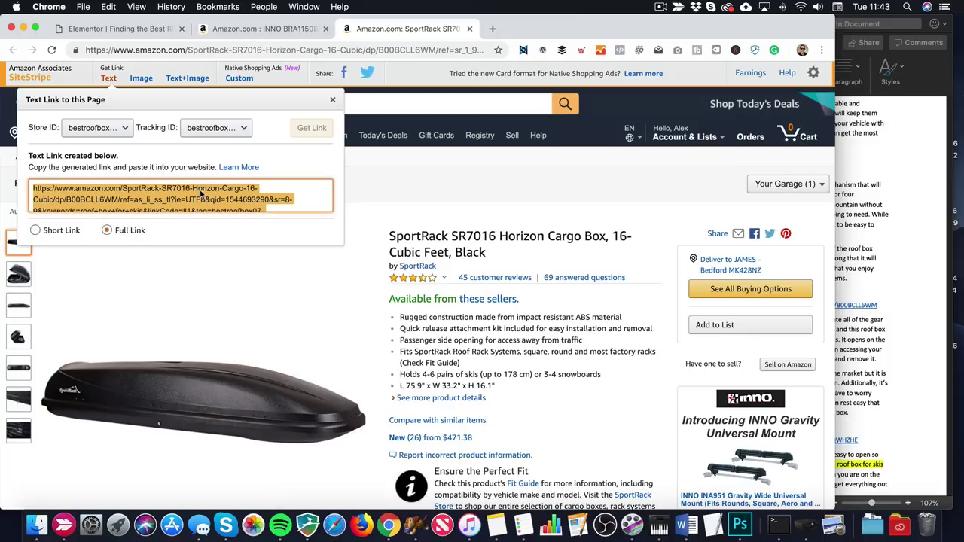
pyautogui.click(117, 31)
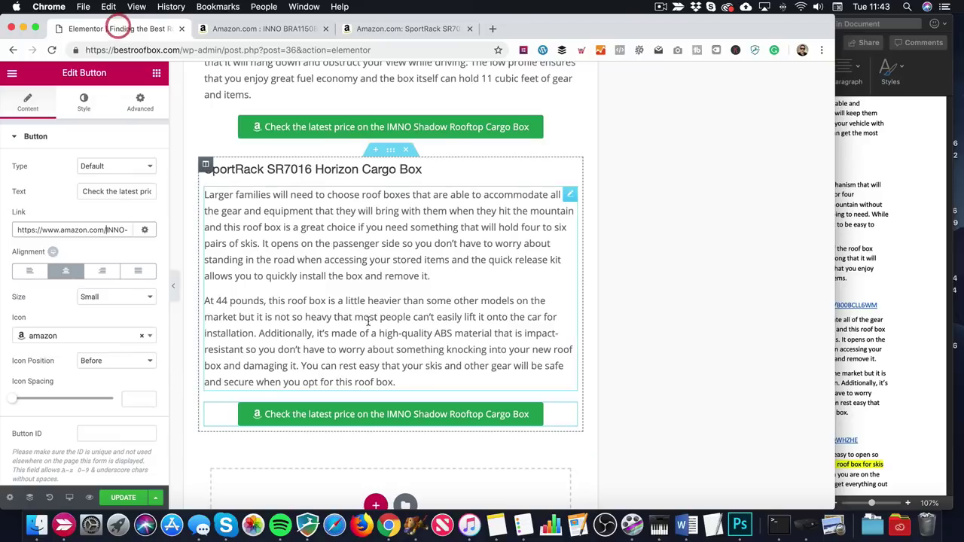
pyautogui.press('super+v')
pyautogui.click(144, 230)
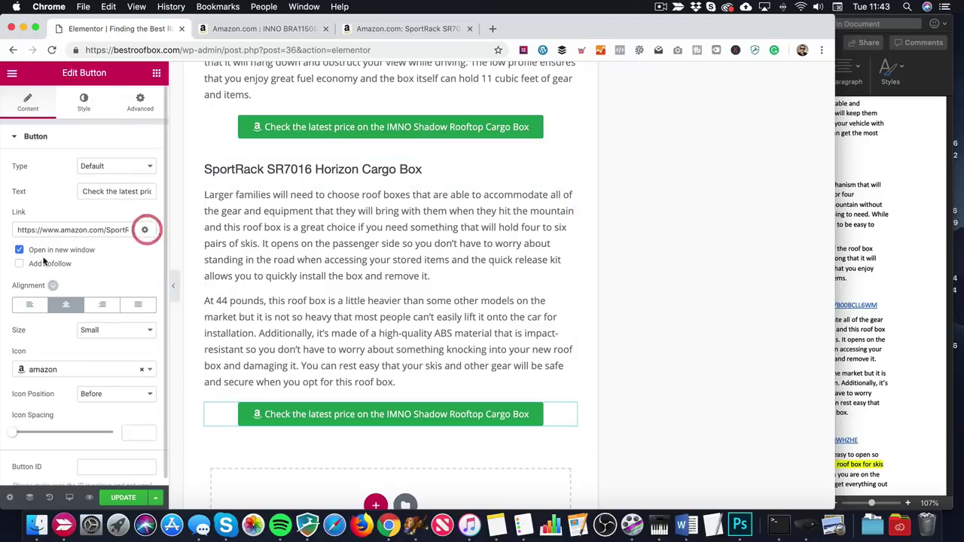
pyautogui.click(66, 251)
pyautogui.click(145, 231)
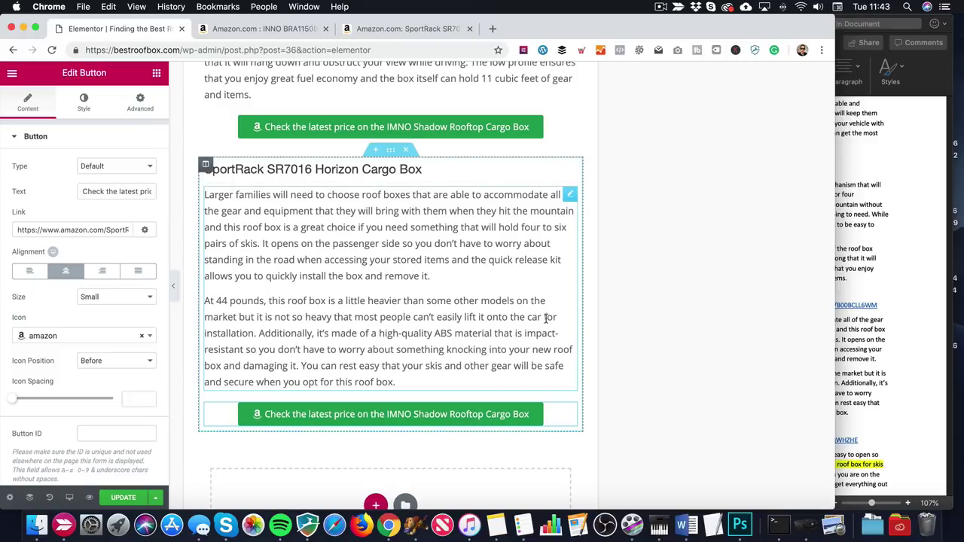
# Replace the price button's label with the SportRack SR7016 product name
pyautogui.click(447, 415)
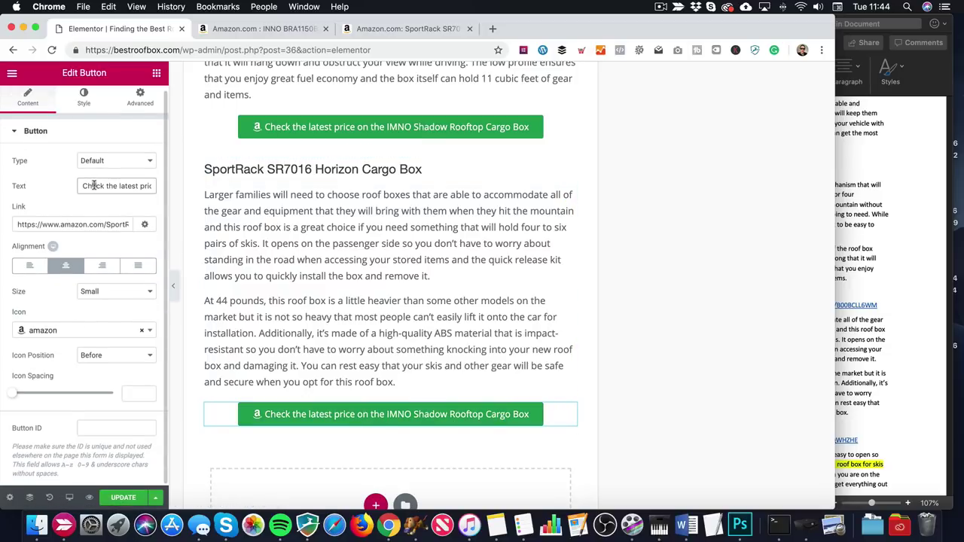
pyautogui.click(406, 169)
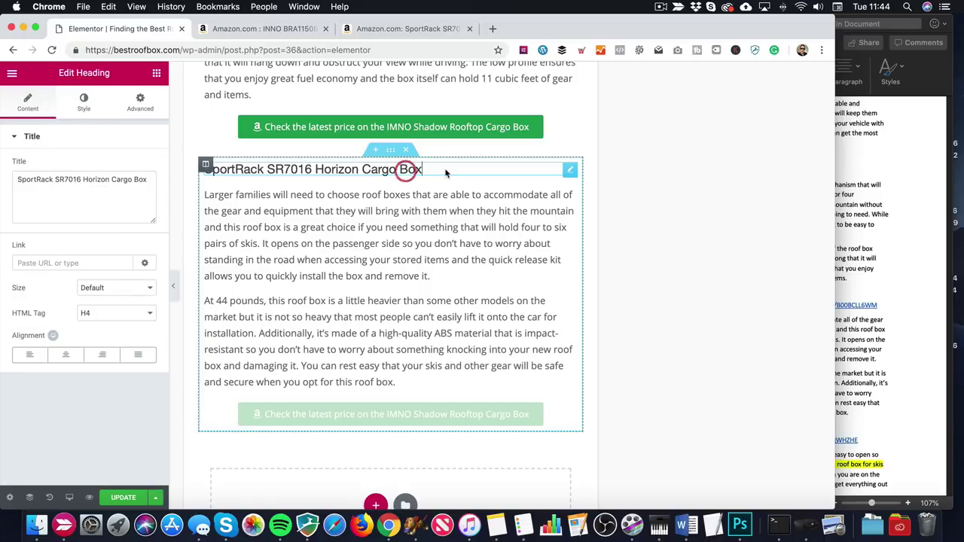
pyautogui.moveTo(445, 170); pyautogui.dragTo(203, 165)
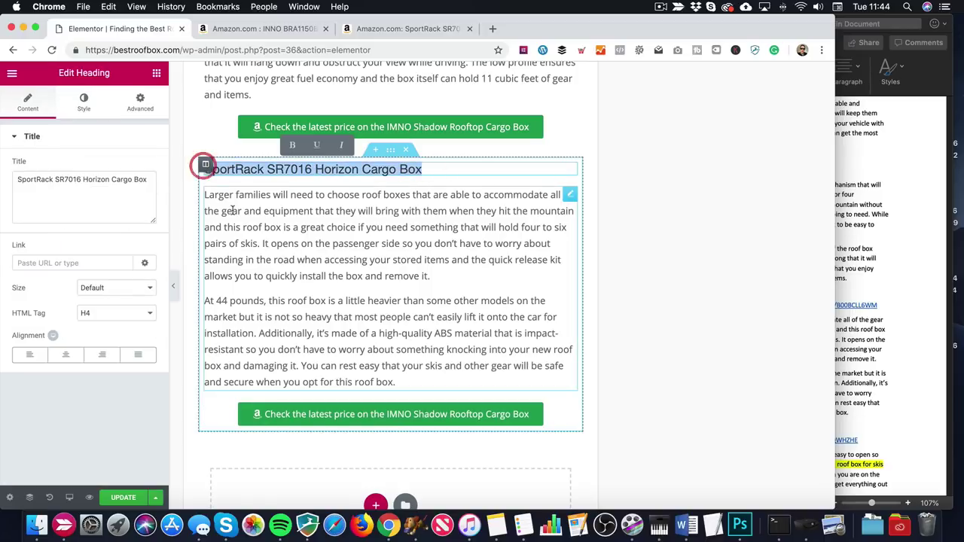
pyautogui.click(329, 416)
pyautogui.tripleClick(129, 191)
pyautogui.press('End')
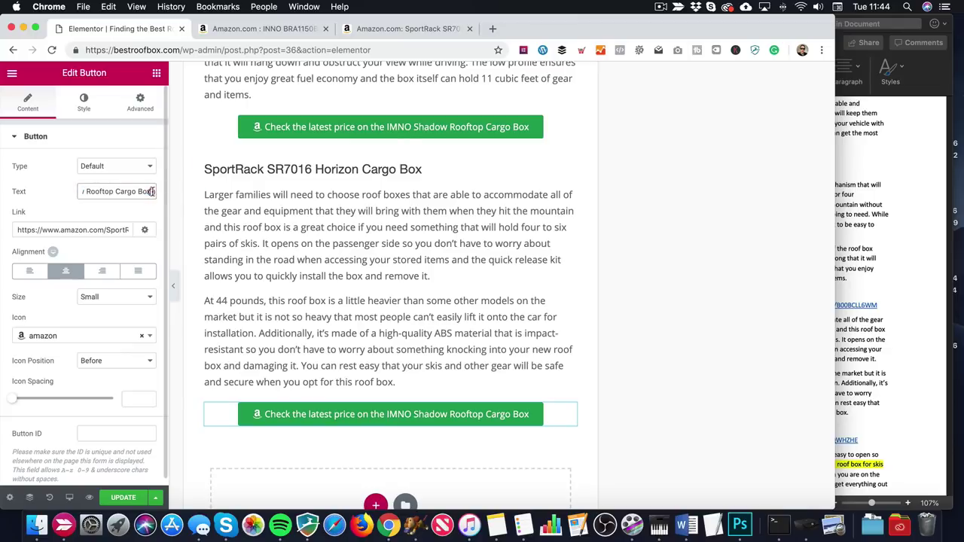
pyautogui.moveTo(152, 192); pyautogui.dragTo(101, 224)
pyautogui.press('super+v')
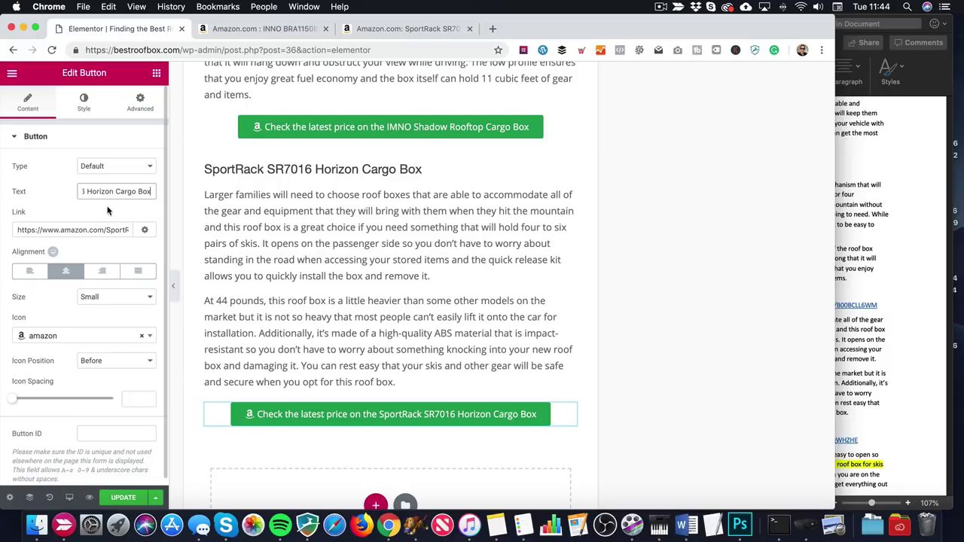
# Update the post, then scroll further through the Word draft
pyautogui.click(124, 497)
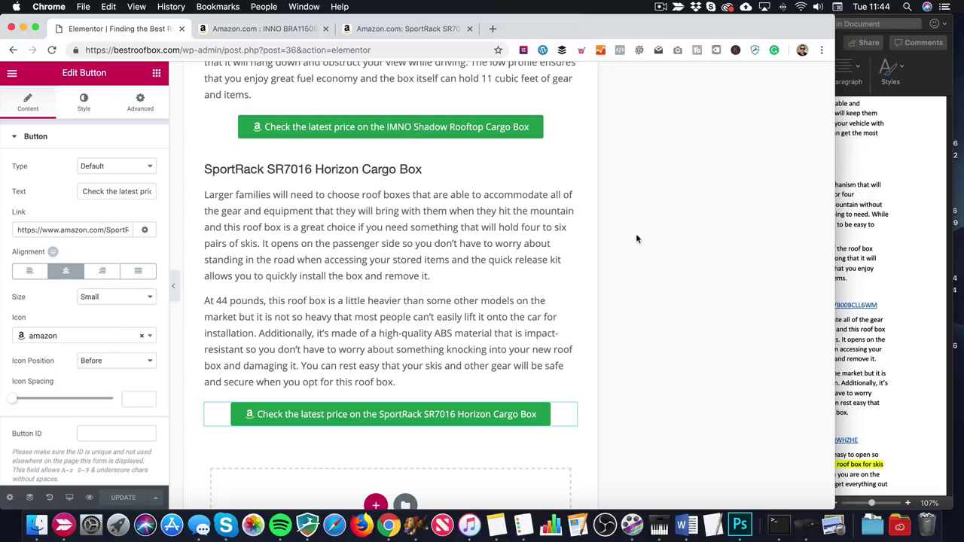
pyautogui.click(858, 205)
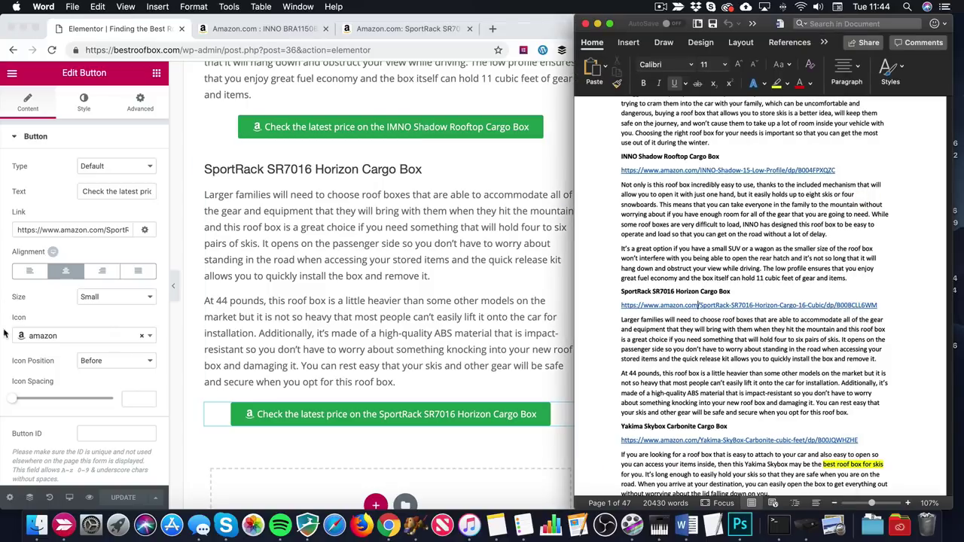
pyautogui.scroll(-5, 858, 205)
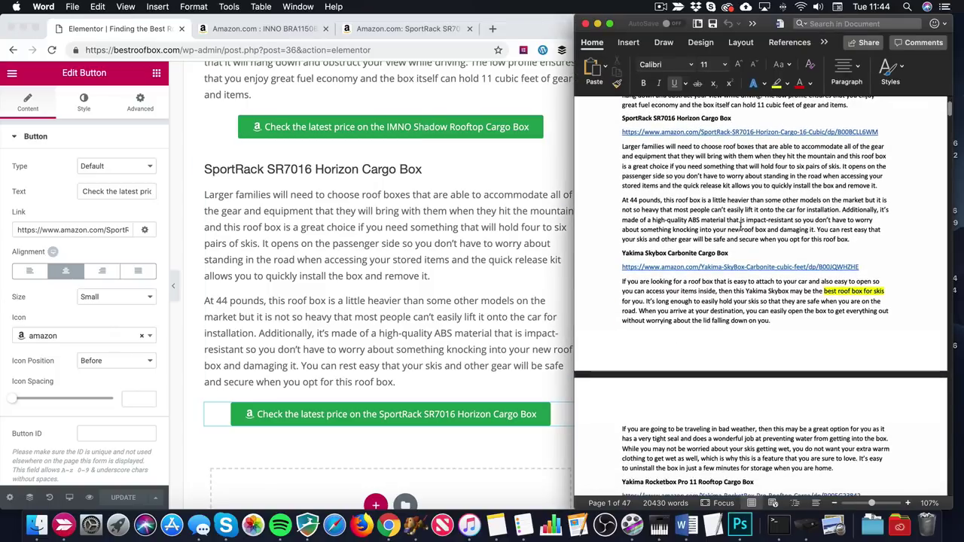
pyautogui.scroll(-1, 456, 286)
pyautogui.scroll(-3, 456, 286)
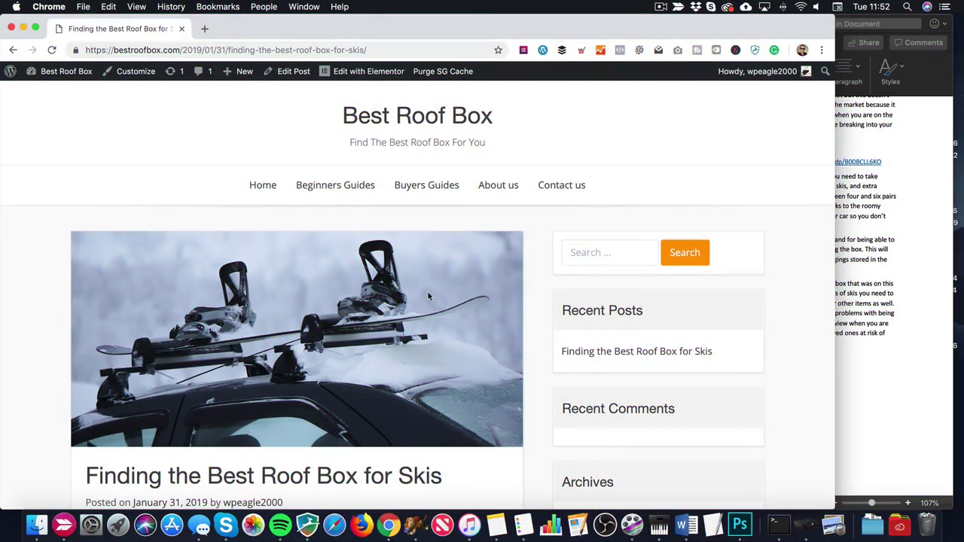
# Compare the live post's conclusion paragraphs with the closing paragraphs in the Word draft
pyautogui.scroll(-15, 427, 295)
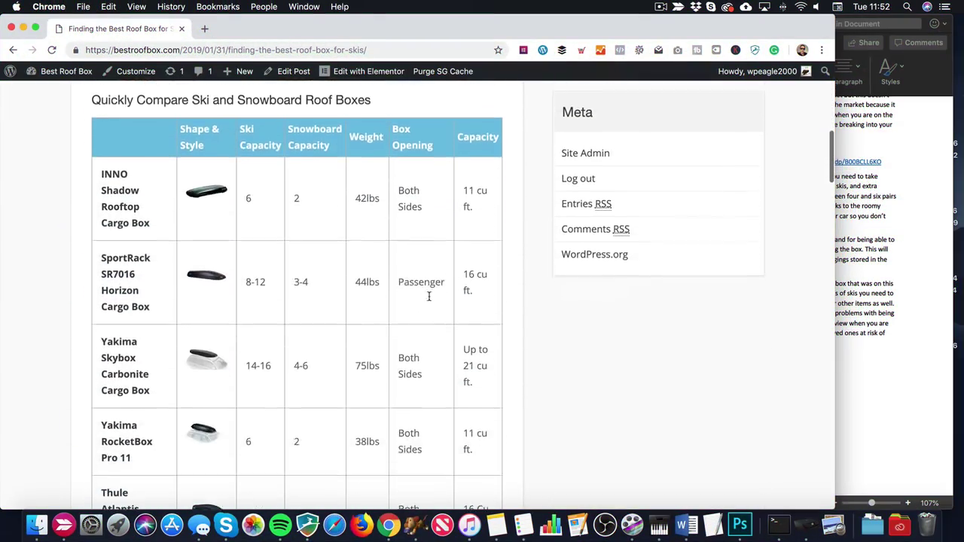
pyautogui.scroll(-10, 429, 296)
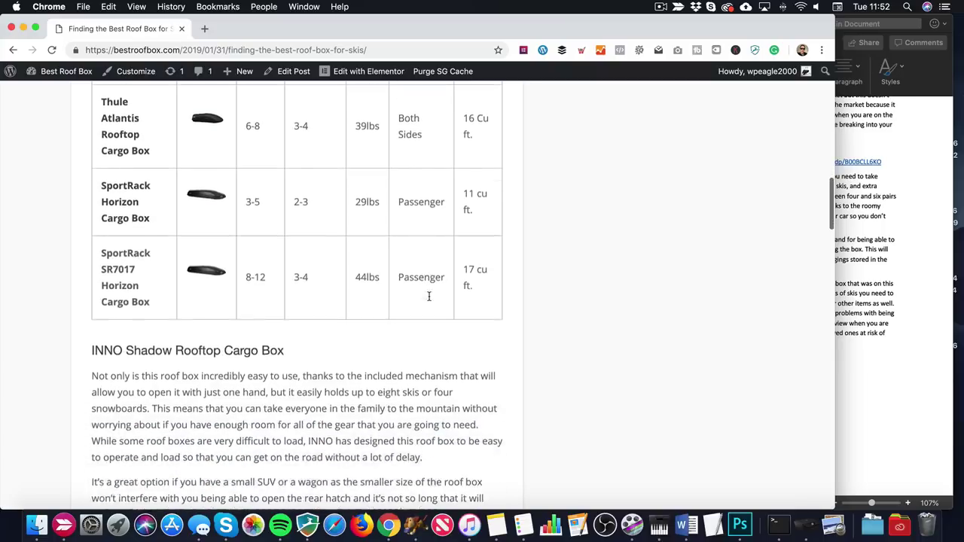
pyautogui.scroll(-11, 429, 296)
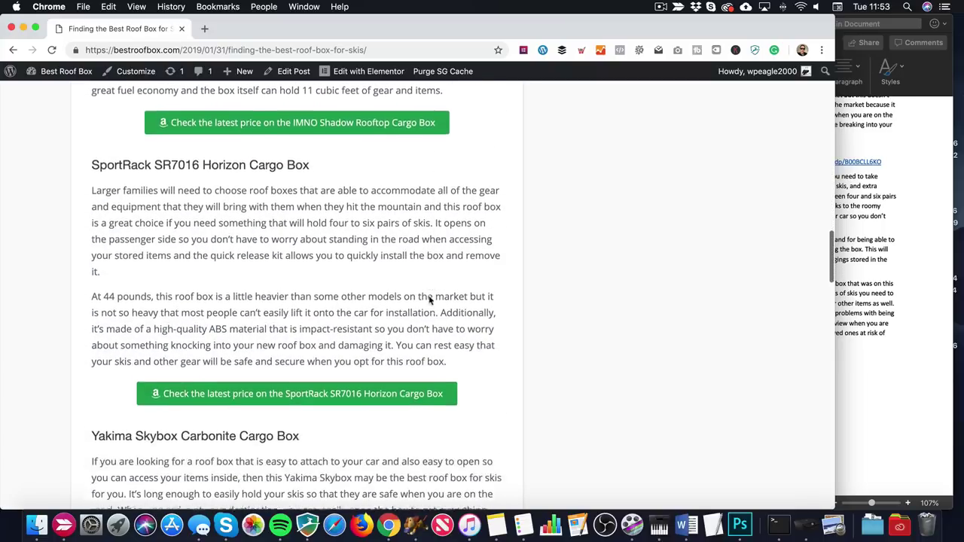
pyautogui.scroll(-8, 430, 299)
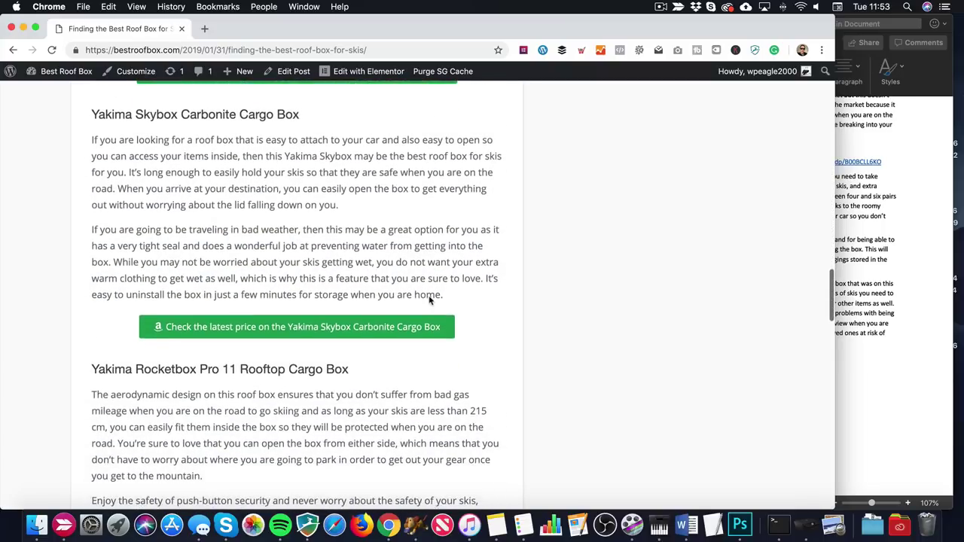
pyautogui.scroll(-9, 429, 299)
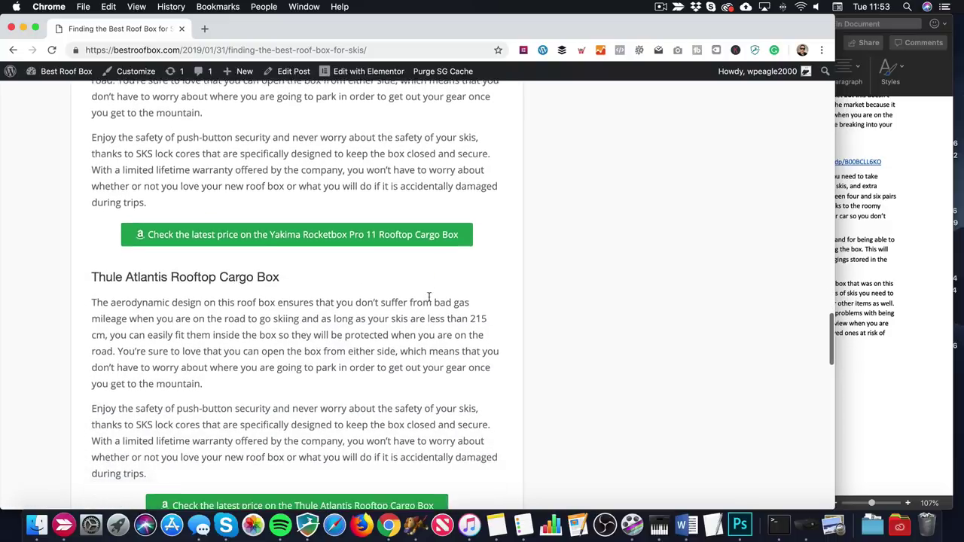
pyautogui.scroll(-7, 429, 298)
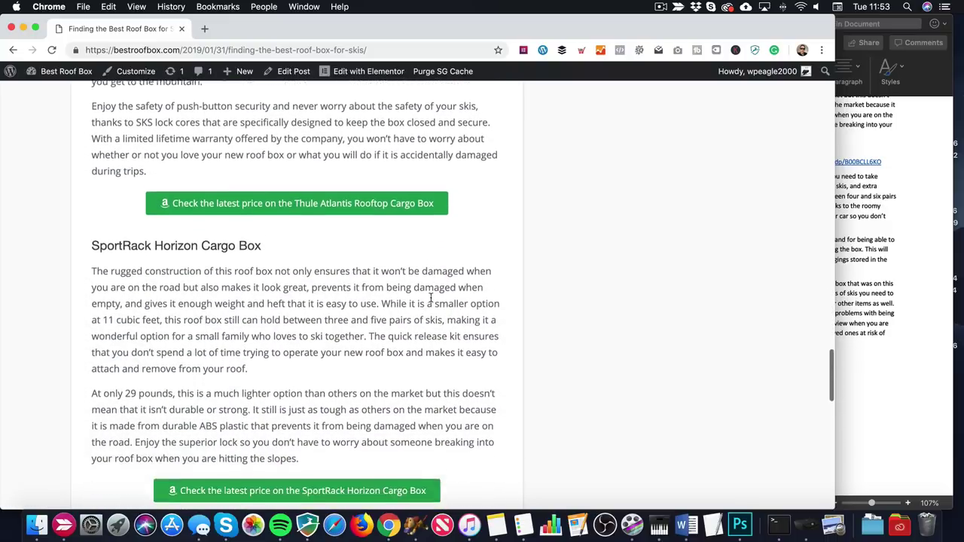
pyautogui.scroll(-14, 430, 299)
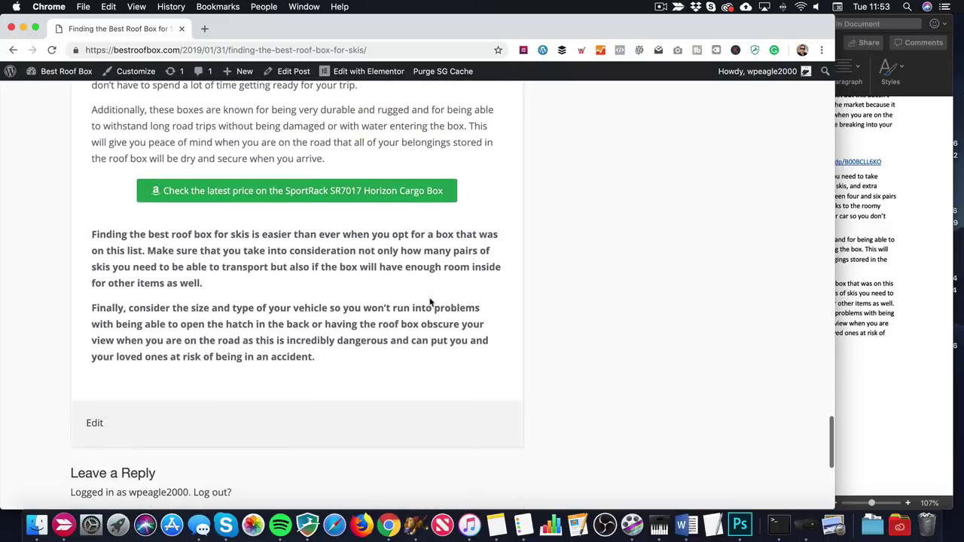
pyautogui.scroll(-1, 429, 301)
pyautogui.moveTo(315, 338); pyautogui.dragTo(93, 216)
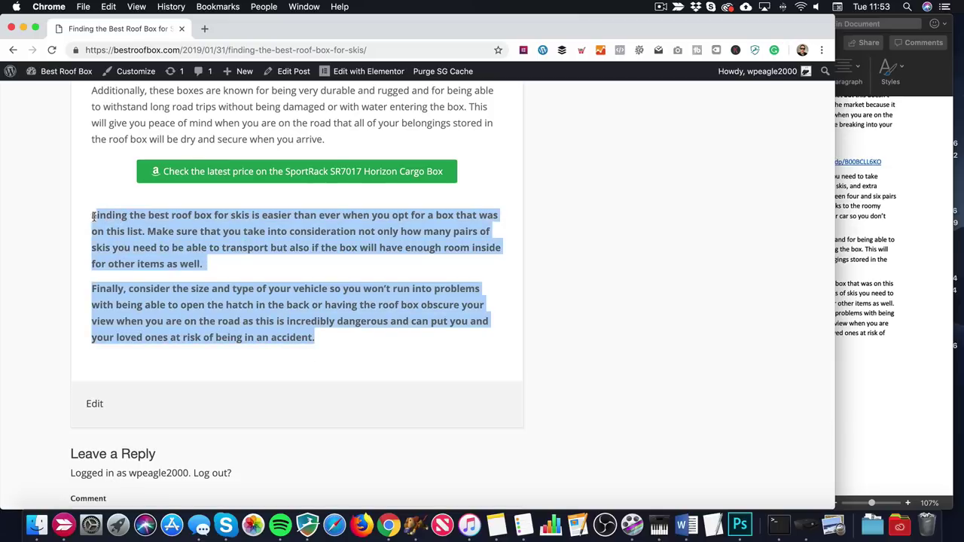
pyautogui.click(878, 253)
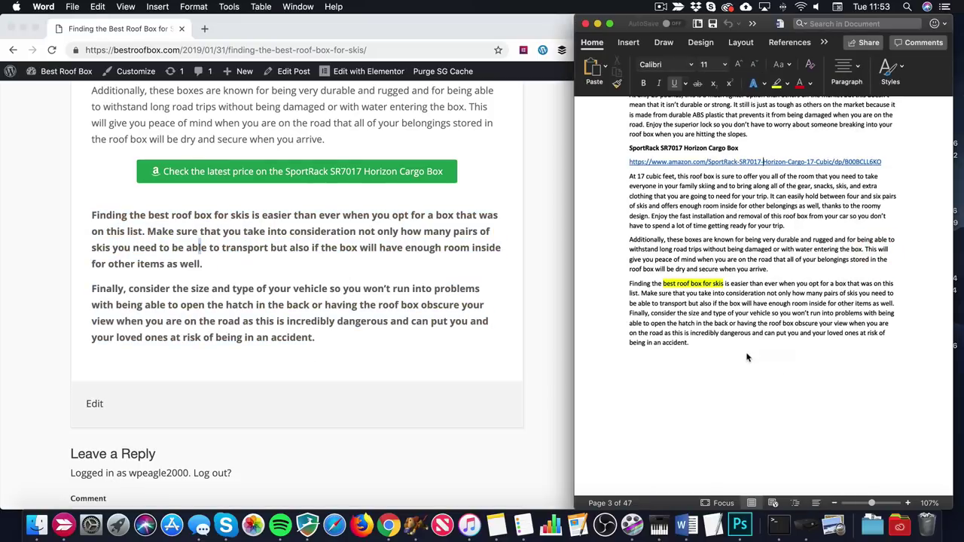
pyautogui.moveTo(749, 357); pyautogui.dragTo(646, 243)
pyautogui.click(779, 340)
pyautogui.keyDown('shift'); pyautogui.click(630, 284); pyautogui.keyUp('shift')
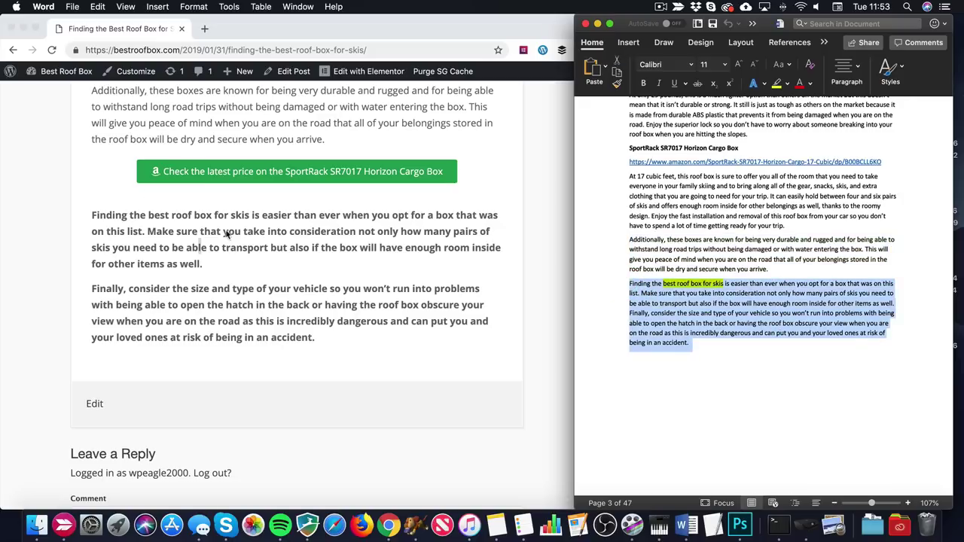
pyautogui.click(241, 236)
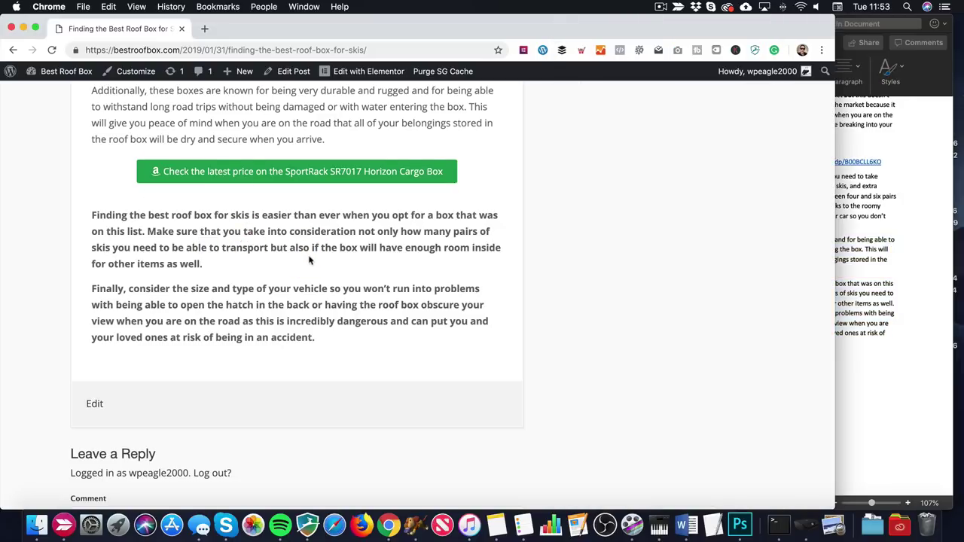
# Review the live skis post, then reopen it with Edit with Elementor
pyautogui.scroll(15, 309, 260)
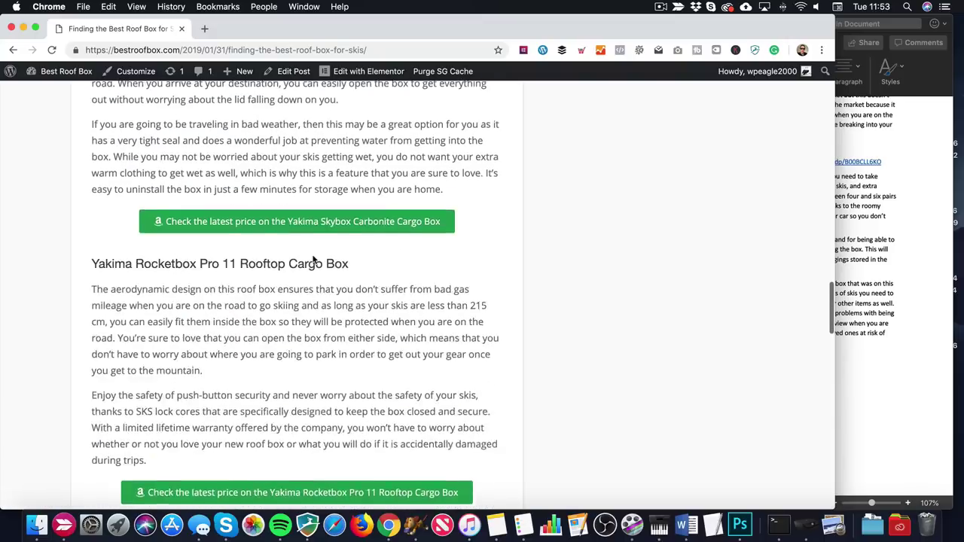
pyautogui.scroll(10, 314, 259)
pyautogui.scroll(-5, 331, 256)
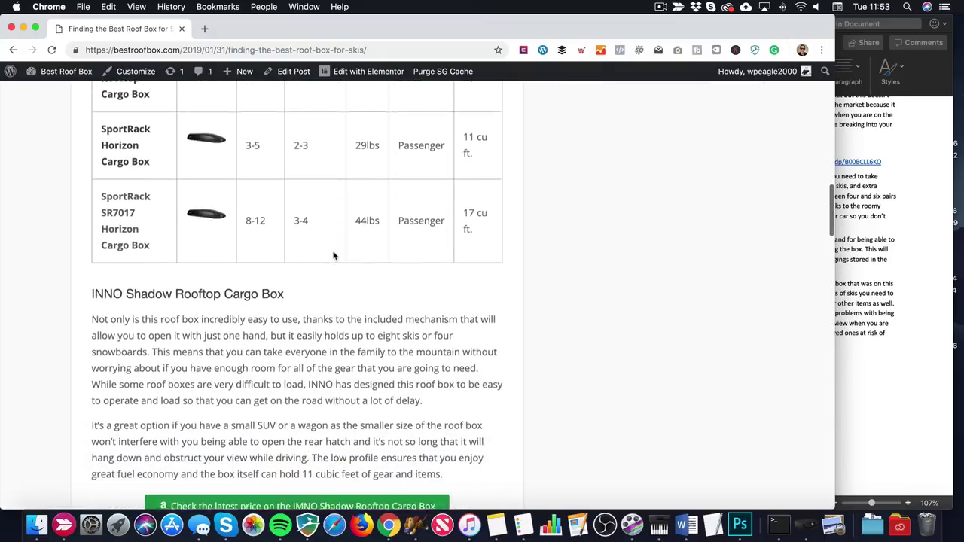
pyautogui.scroll(-3, 333, 254)
pyautogui.scroll(3, 334, 255)
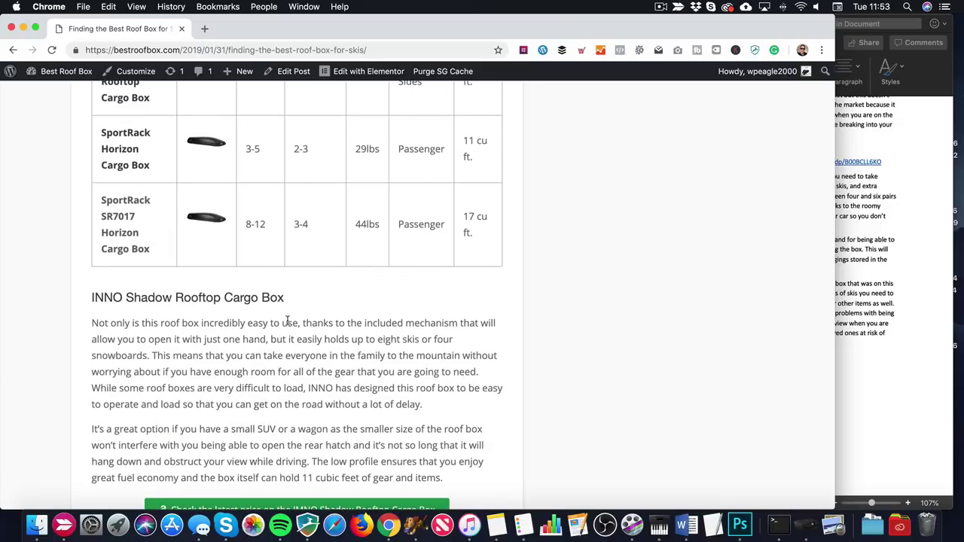
pyautogui.scroll(10, 288, 323)
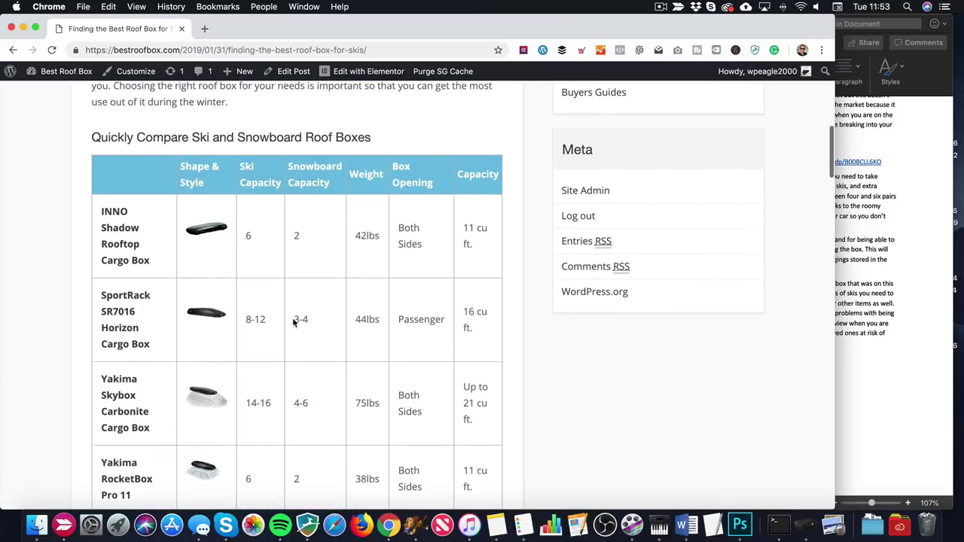
pyautogui.scroll(3, 295, 321)
pyautogui.scroll(-4, 294, 321)
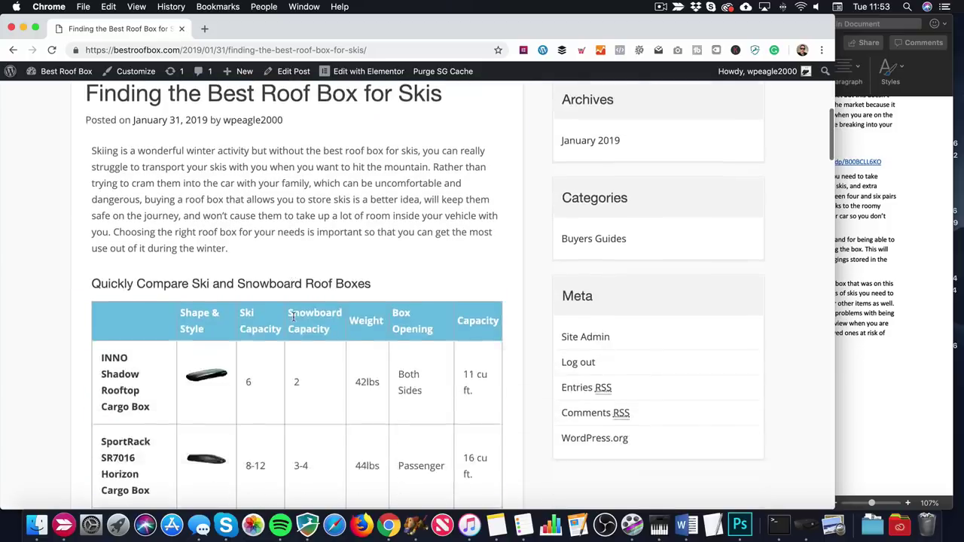
pyautogui.scroll(-20, 294, 322)
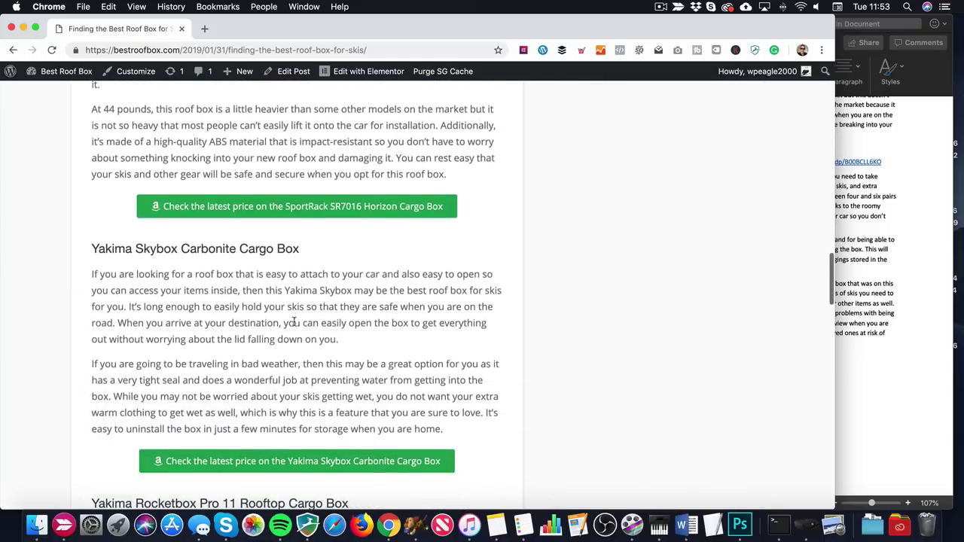
pyautogui.scroll(20, 294, 326)
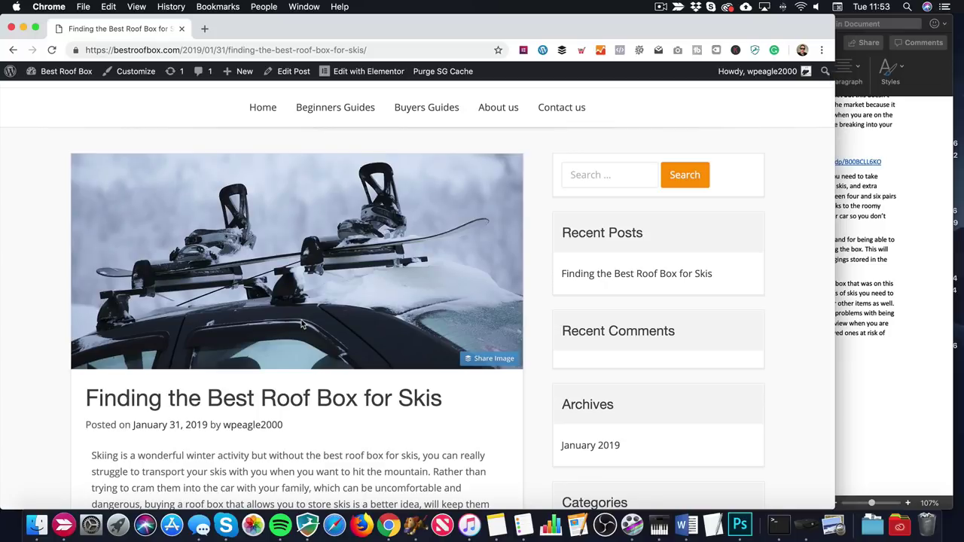
pyautogui.scroll(-5, 313, 369)
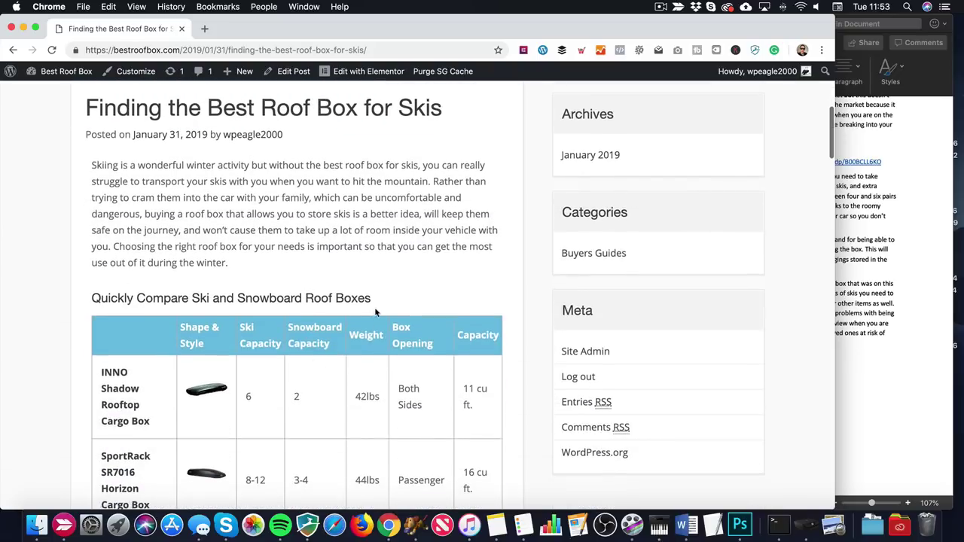
pyautogui.scroll(-5, 356, 239)
pyautogui.scroll(6, 301, 316)
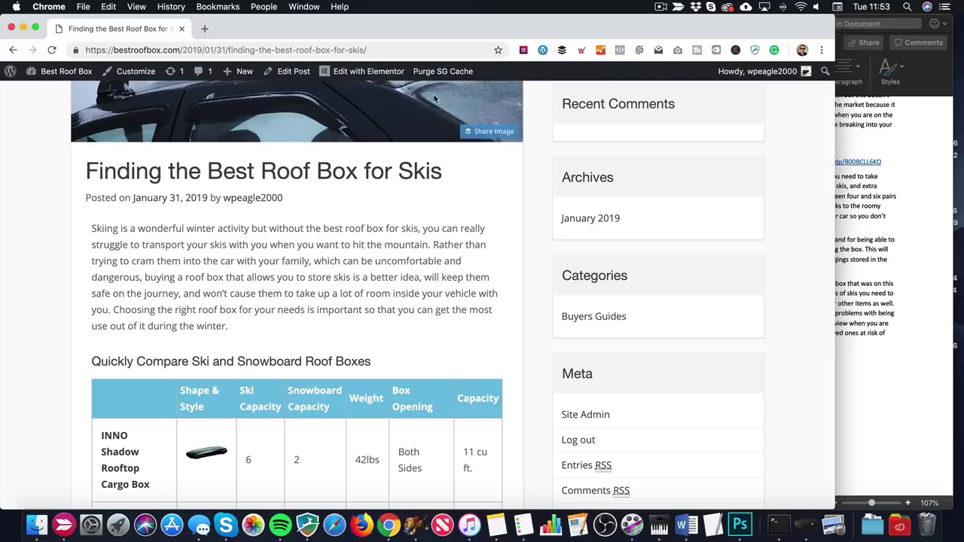
pyautogui.click(363, 70)
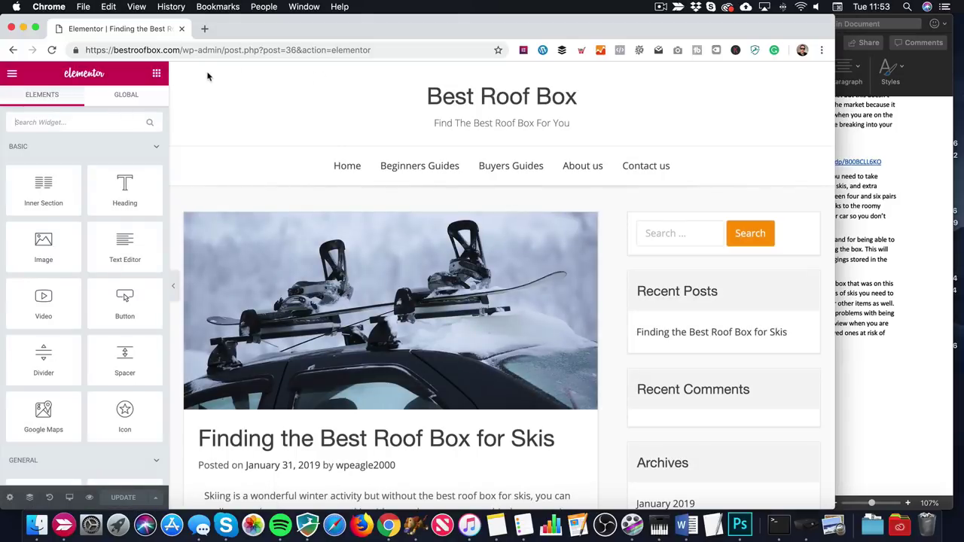
# From the template library's My Templates, save the layout as the 'Post with Table' template
pyautogui.scroll(-5, 399, 207)
pyautogui.scroll(-20, 397, 209)
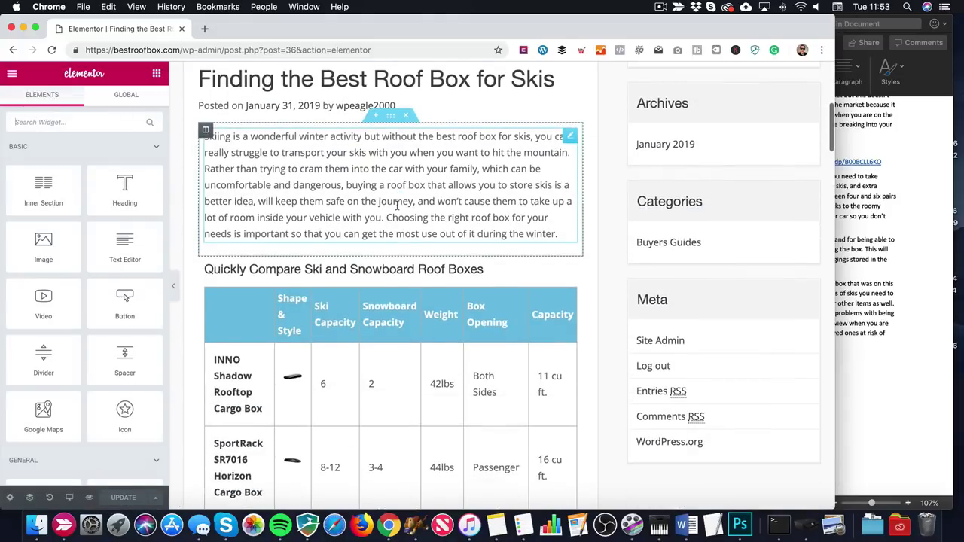
pyautogui.scroll(1, 403, 216)
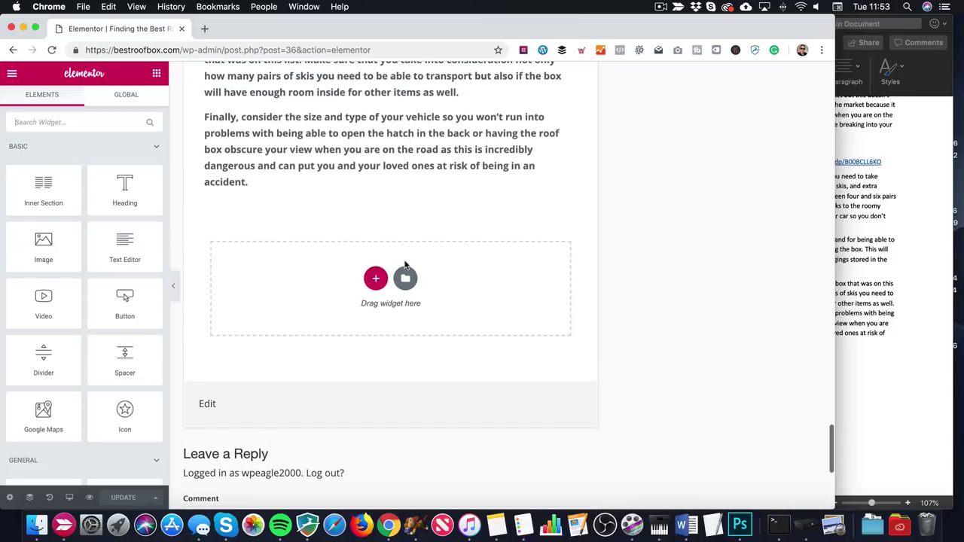
pyautogui.click(405, 278)
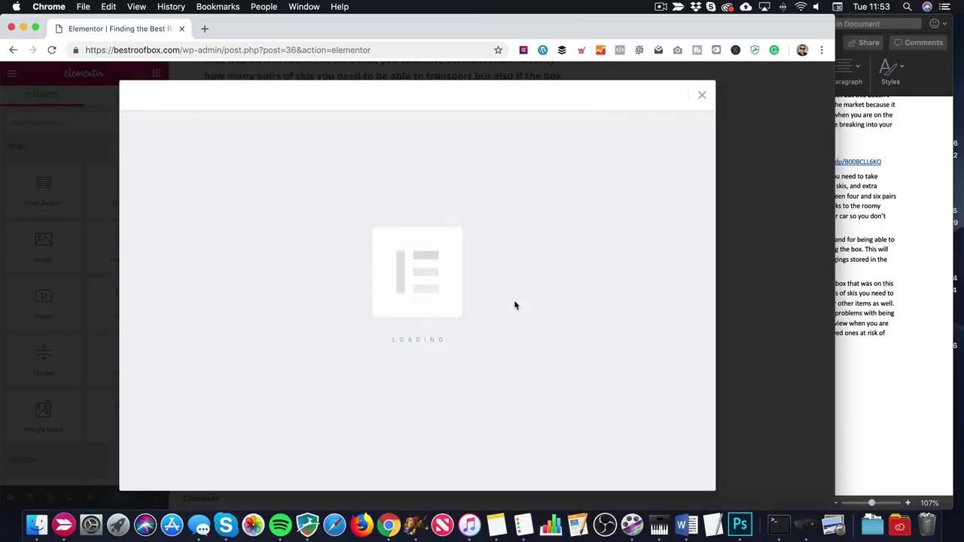
pyautogui.click(486, 99)
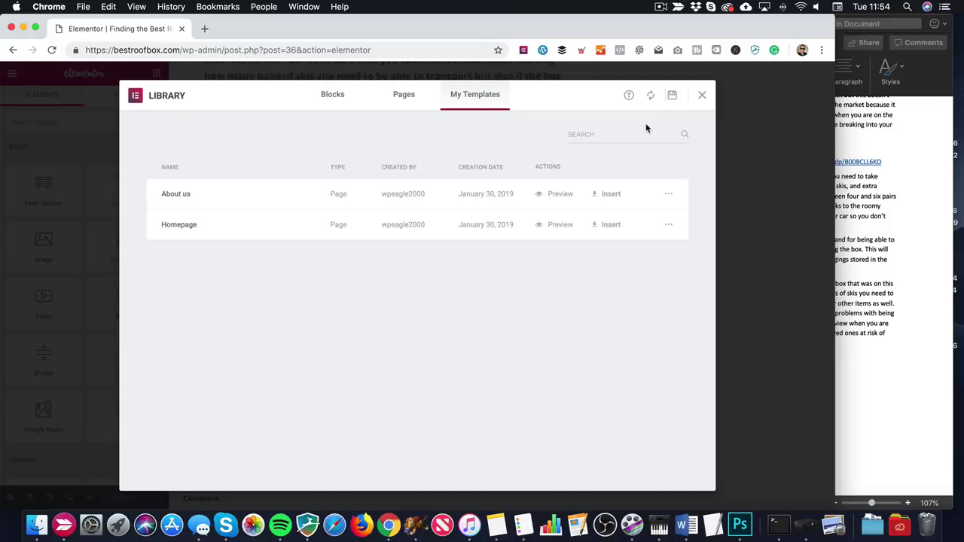
pyautogui.click(672, 96)
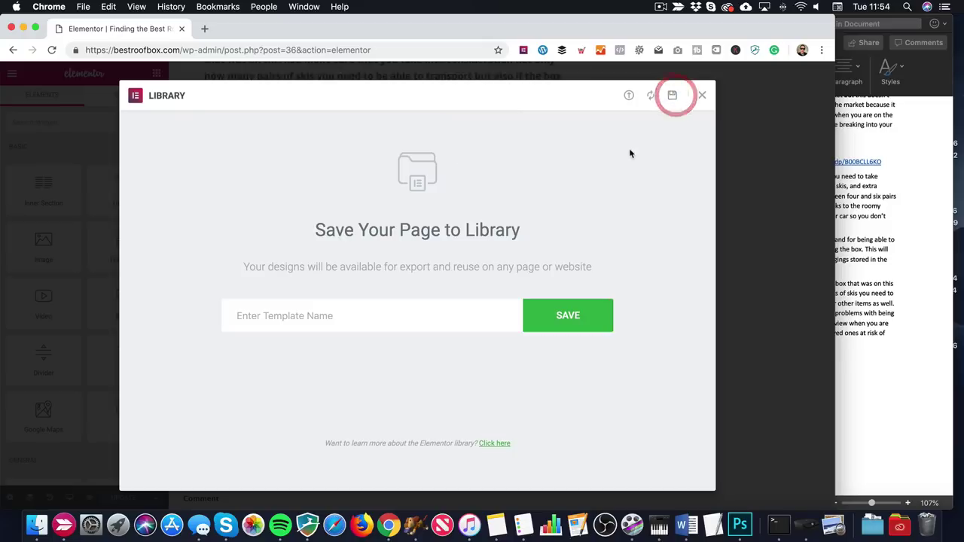
pyautogui.click(387, 314)
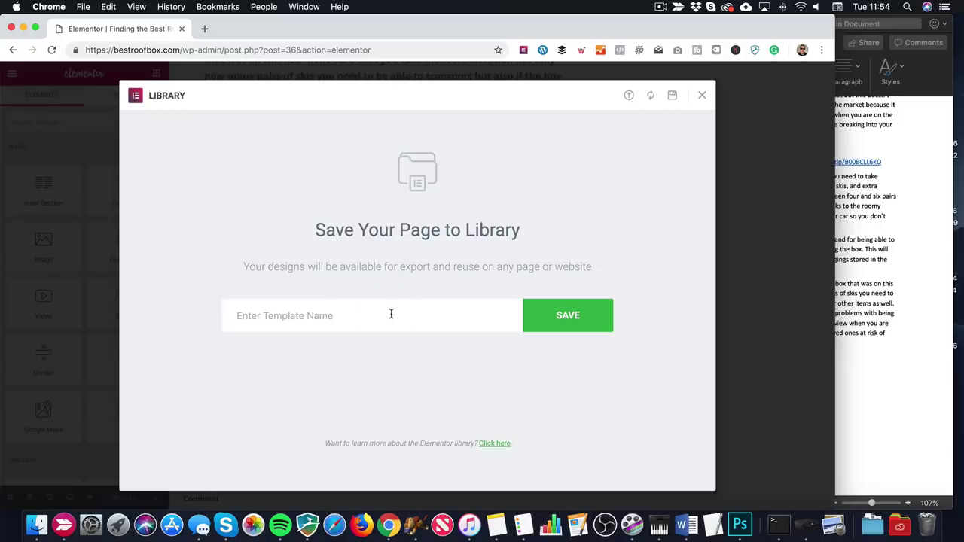
pyautogui.write('{')
pyautogui.write('ost with Table')
pyautogui.click(553, 315)
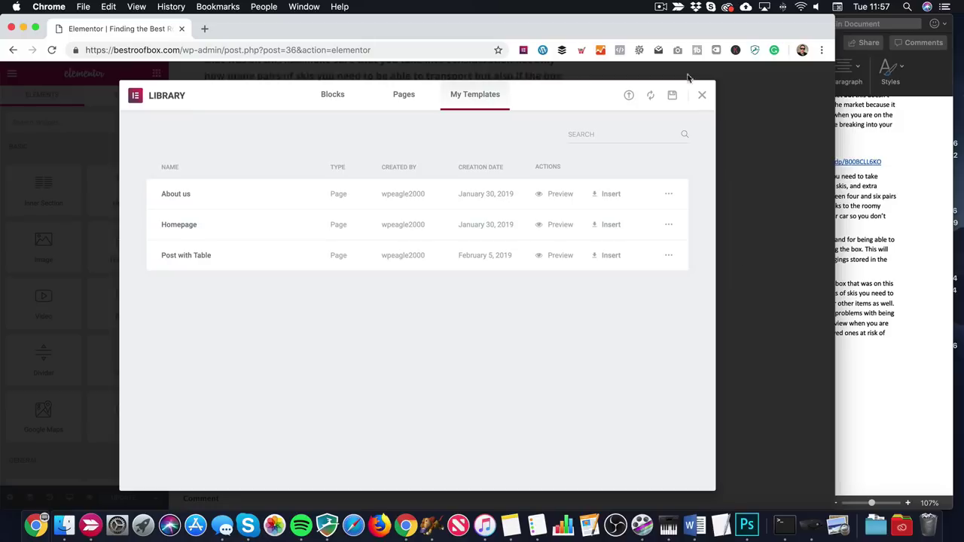
# Close the library, exit Elementor to the dashboard, and create a new post
pyautogui.click(702, 96)
pyautogui.scroll(20, 400, 218)
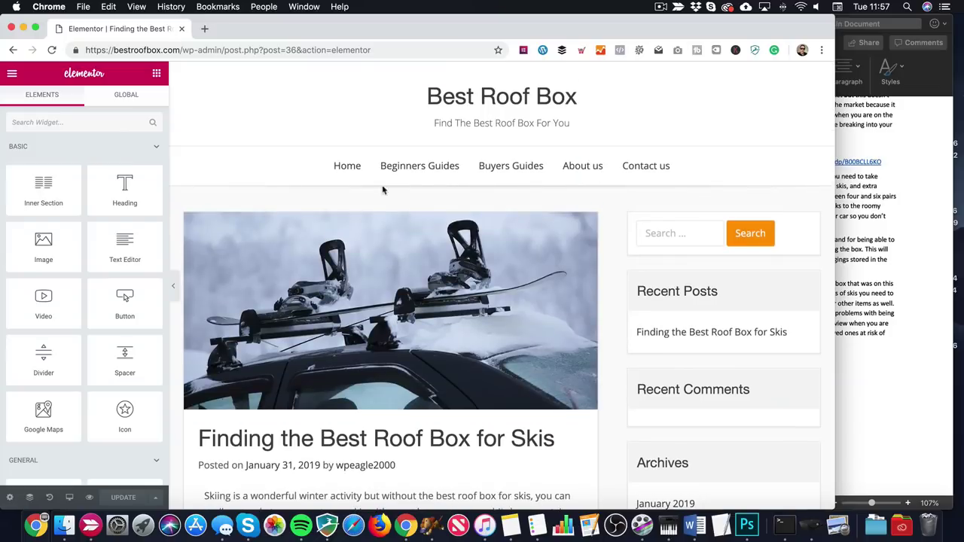
pyautogui.click(18, 73)
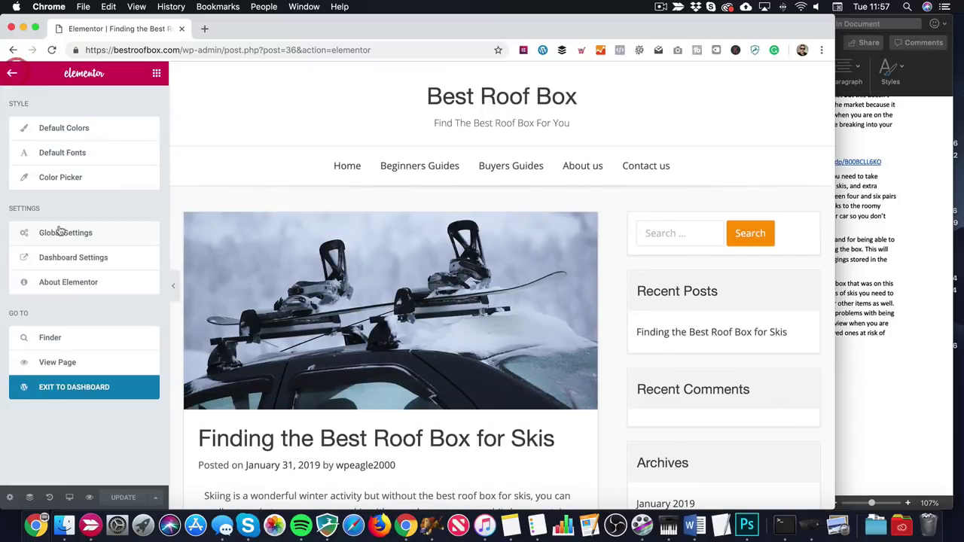
pyautogui.click(83, 389)
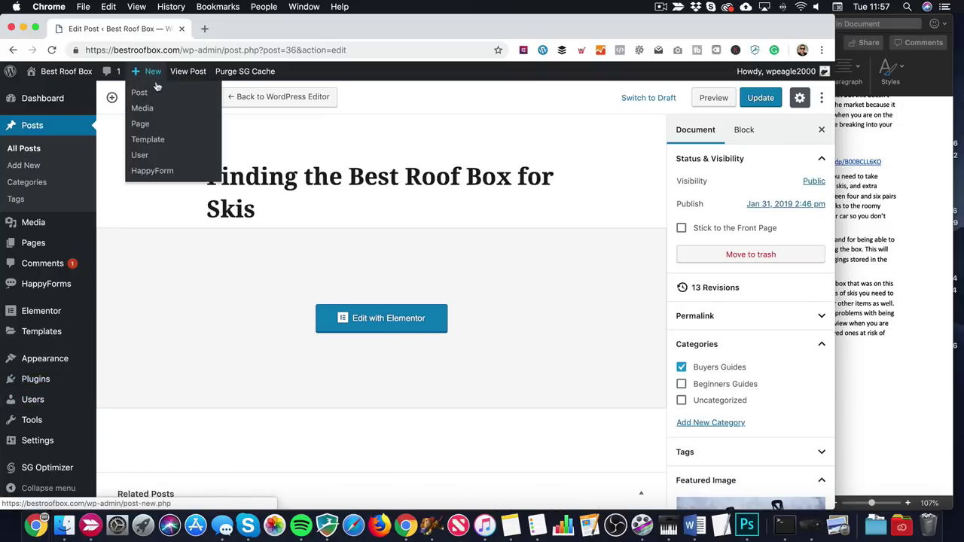
pyautogui.click(159, 95)
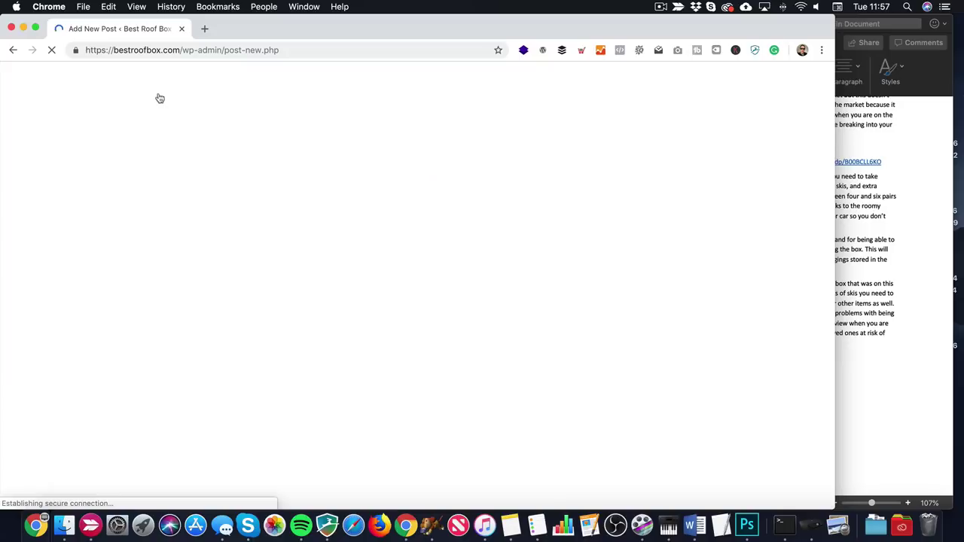
# Bring the Word articles document forward and scroll to the Article 2 fishing rod guide
pyautogui.click(873, 226)
pyautogui.scroll(-5, 735, 217)
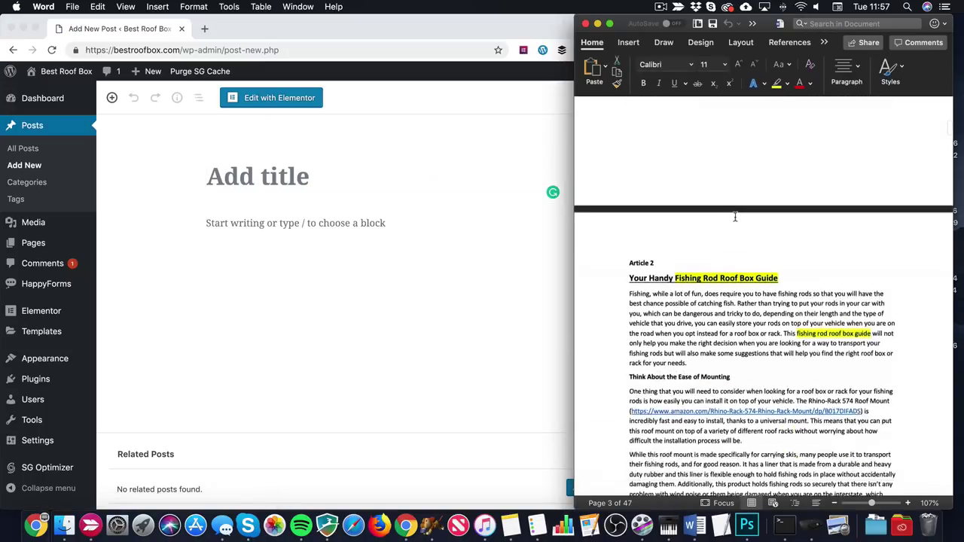
pyautogui.scroll(-15, 735, 217)
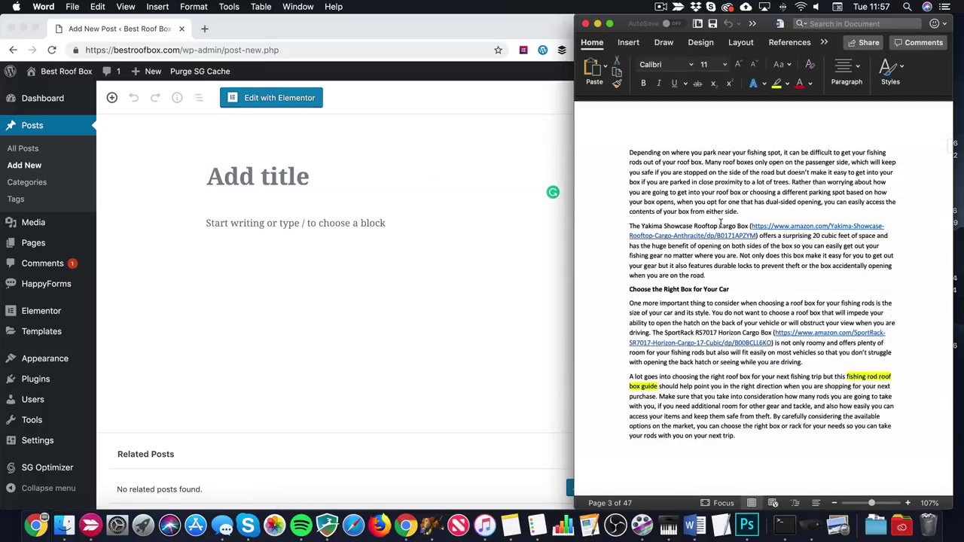
pyautogui.scroll(-15, 721, 225)
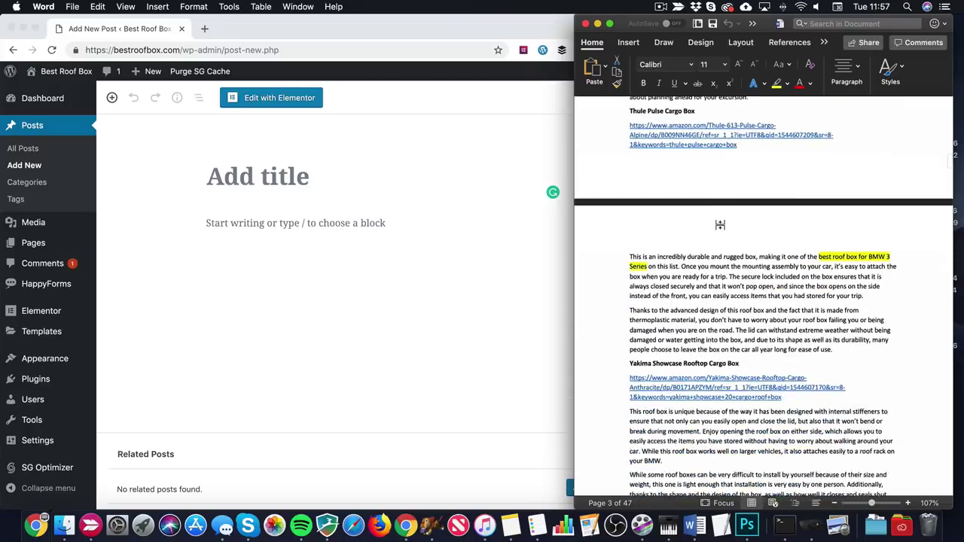
# Scroll the Word draft down to Article 9, 'Roof Box Size Guide to Choose the Right Roof Box'
pyautogui.scroll(-20, 720, 225)
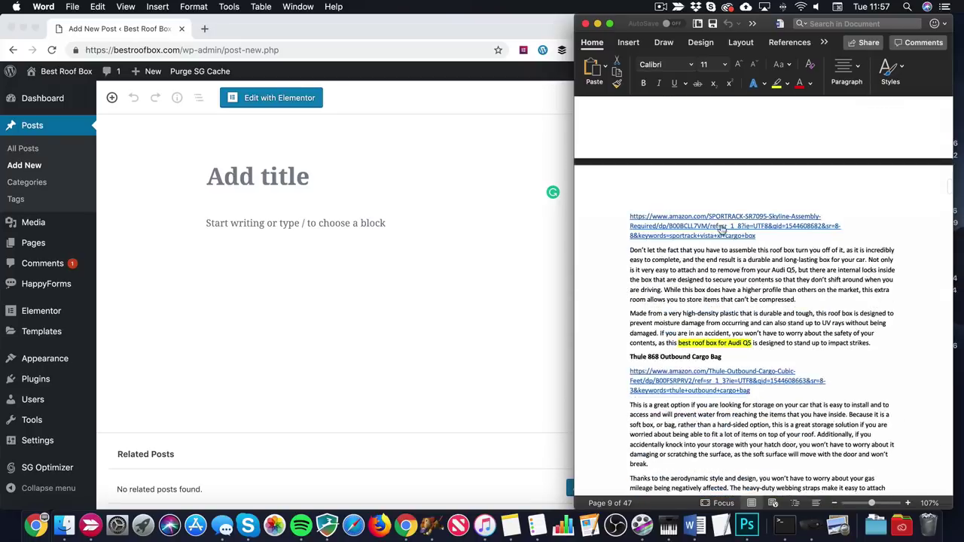
pyautogui.scroll(-10, 721, 226)
pyautogui.scroll(-15, 720, 225)
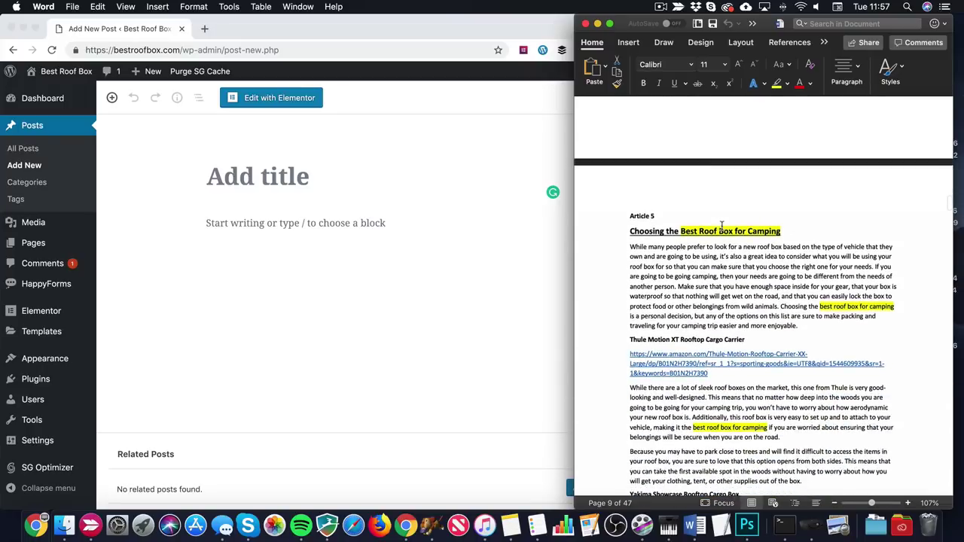
pyautogui.scroll(-20, 722, 233)
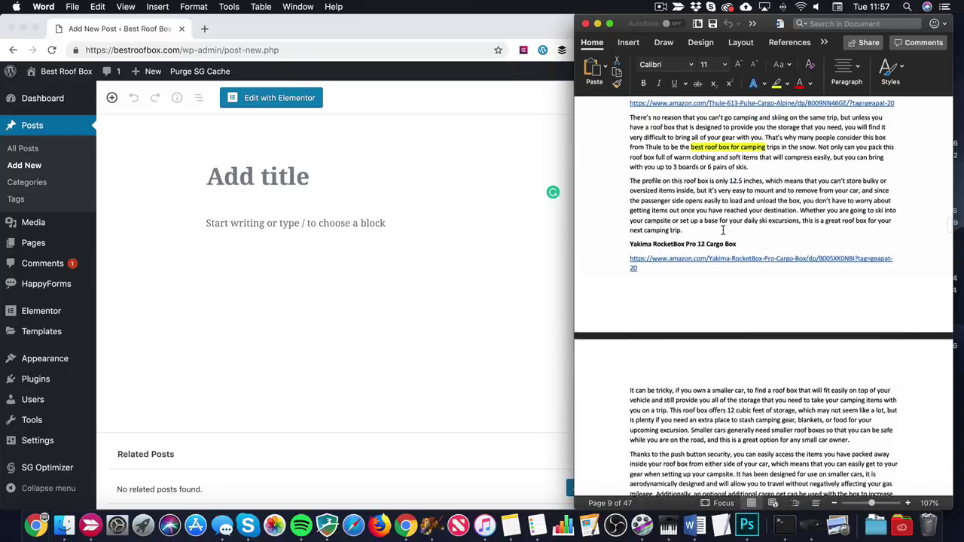
pyautogui.scroll(-20, 721, 233)
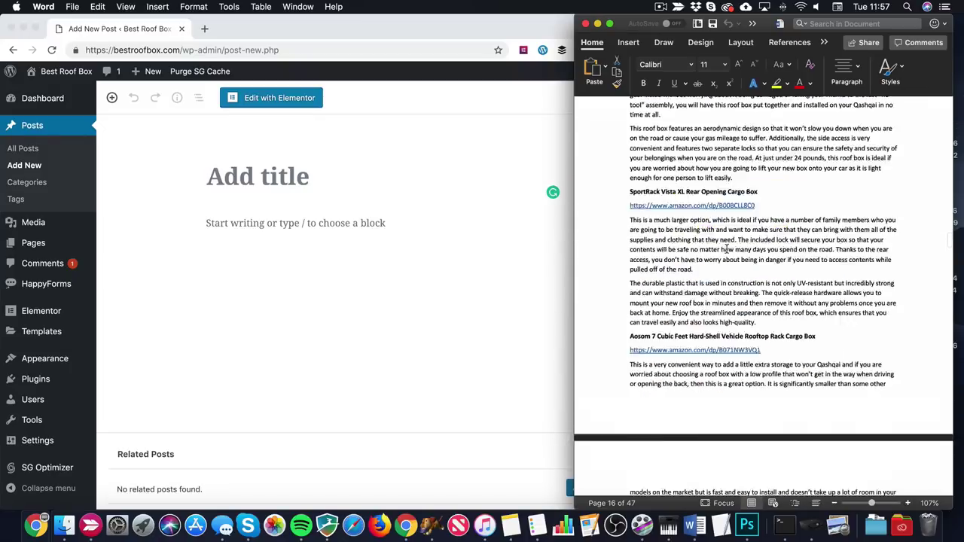
pyautogui.scroll(-20, 728, 249)
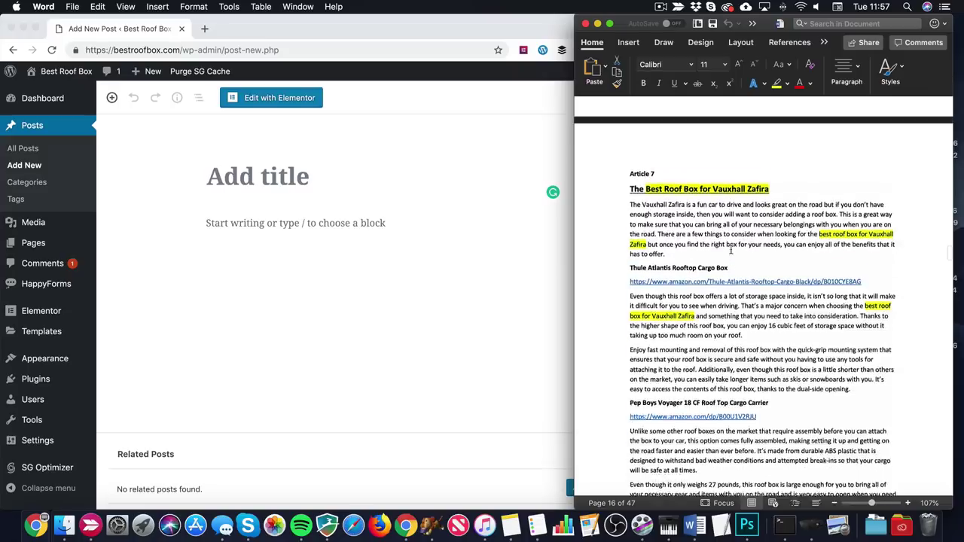
pyautogui.scroll(-1, 730, 250)
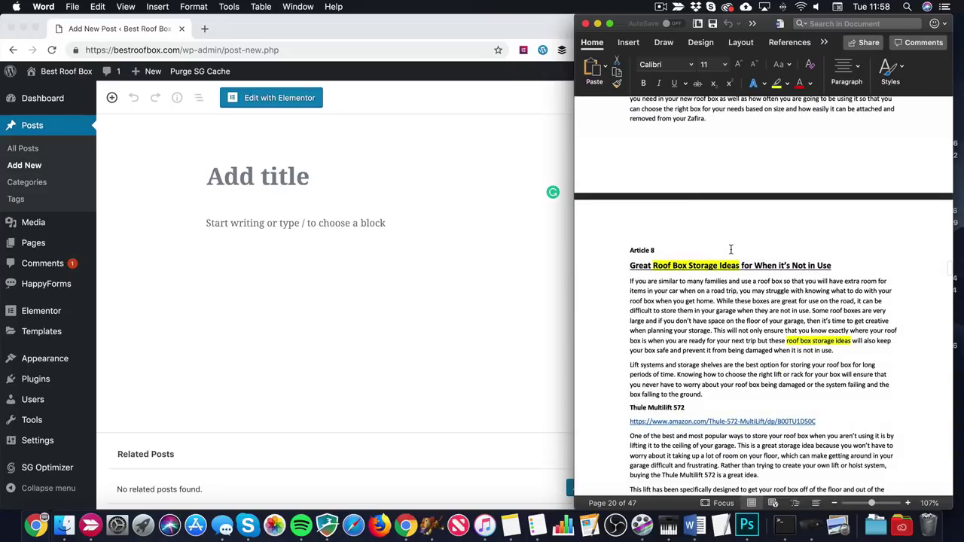
pyautogui.scroll(-15, 730, 249)
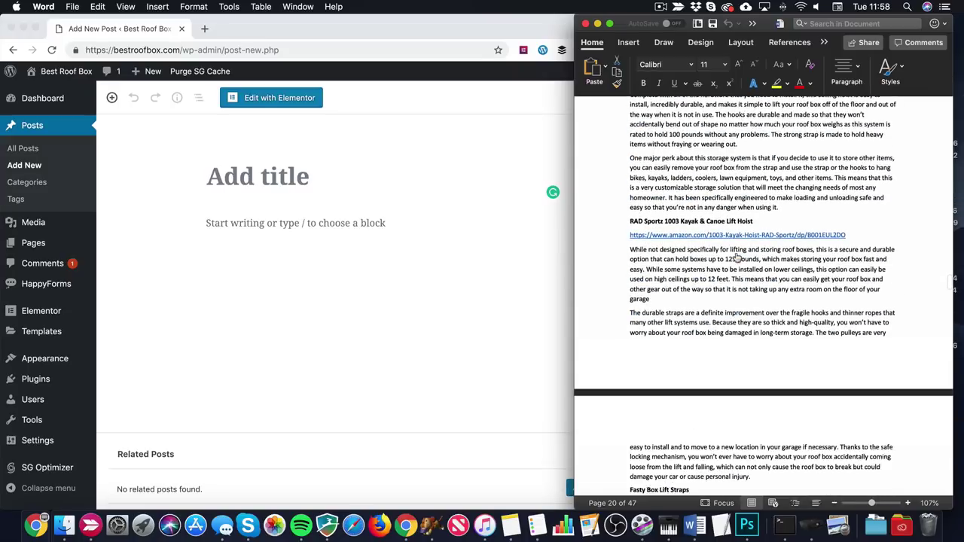
pyautogui.scroll(-20, 734, 253)
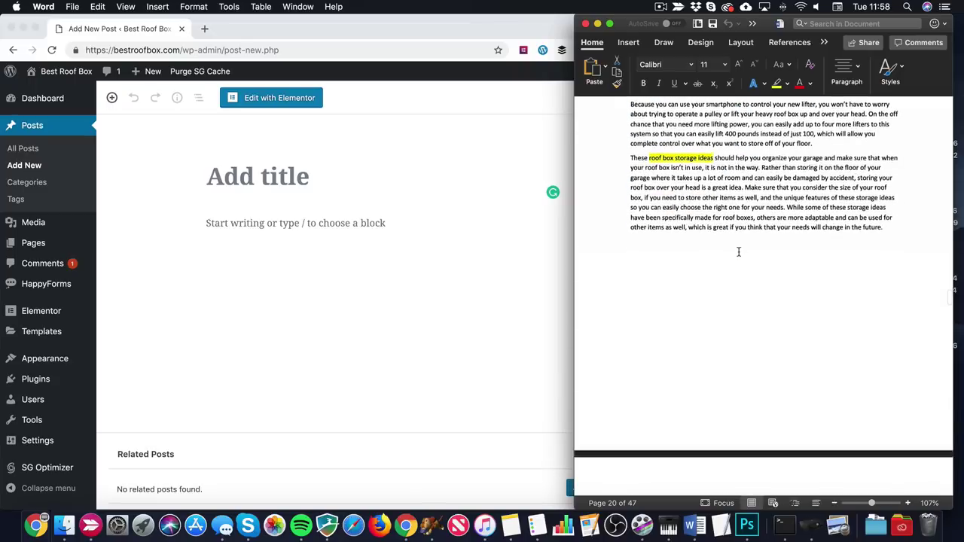
pyautogui.scroll(-7, 738, 252)
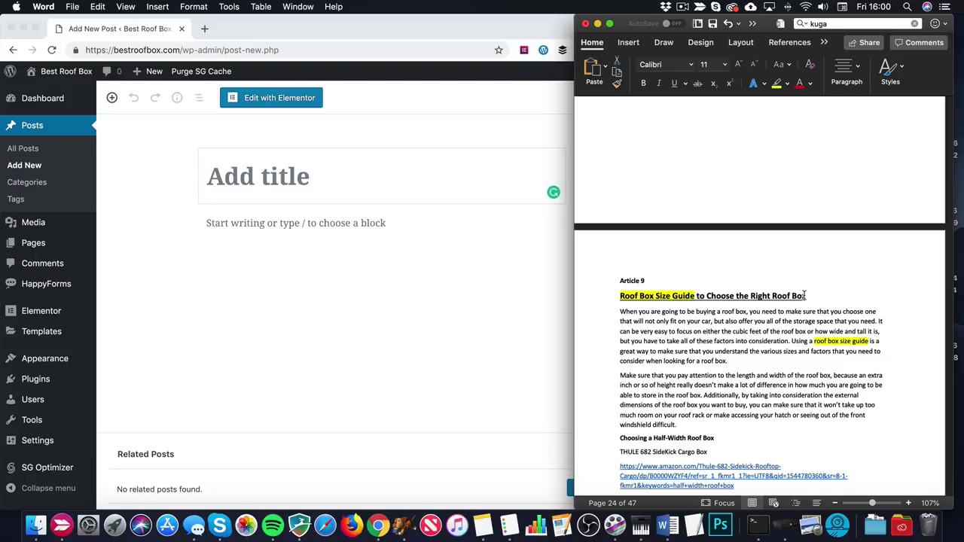
# Copy the Roof Box Size Guide article heading into the new post's title
pyautogui.moveTo(808, 296); pyautogui.dragTo(620, 296)
pyautogui.press('super+c')
pyautogui.click(316, 181)
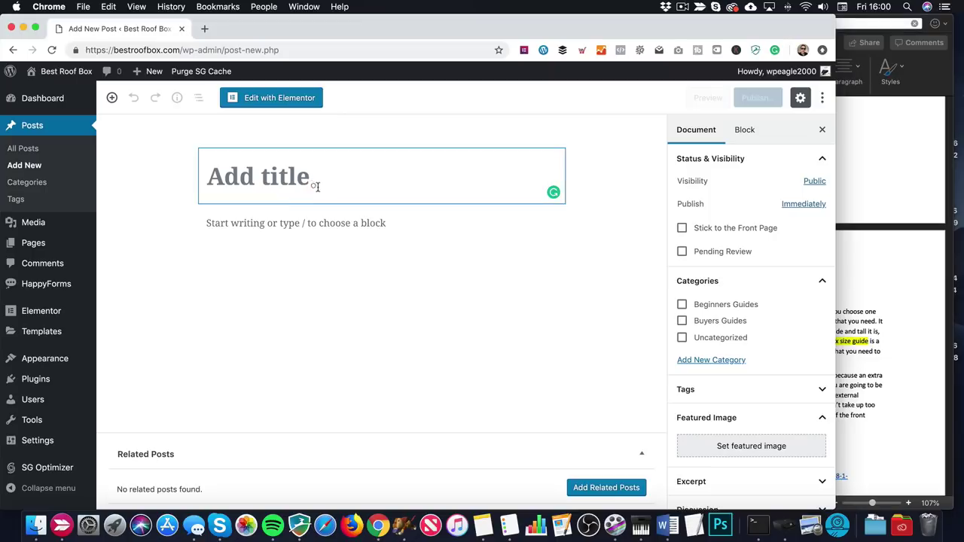
pyautogui.press('super+v')
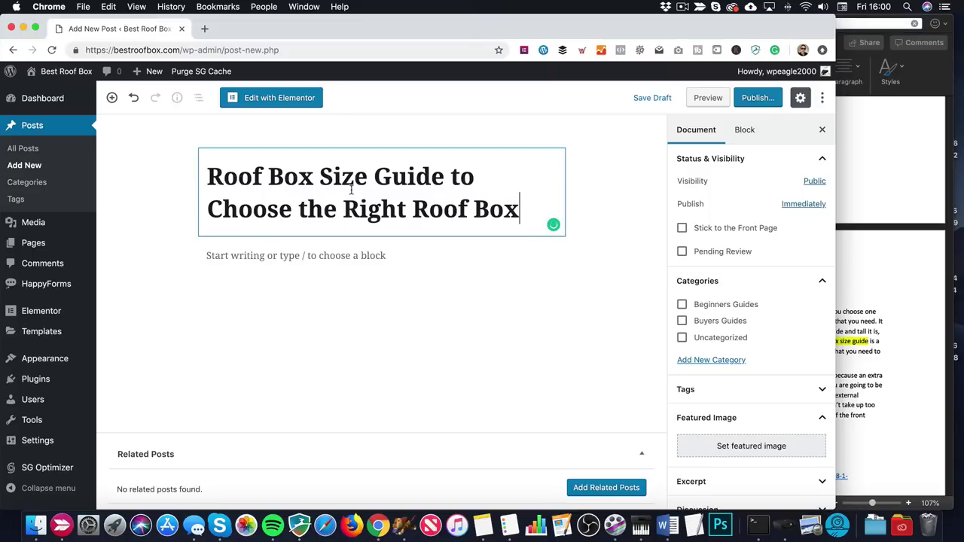
# Trim the pasted title down to 'Roof Box Size Guide'
pyautogui.click(880, 268)
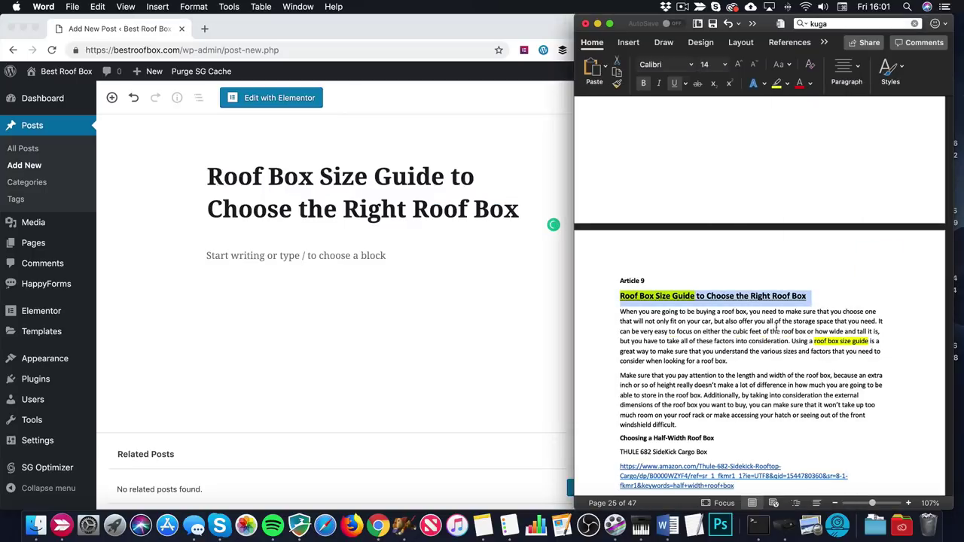
pyautogui.scroll(-3, 776, 328)
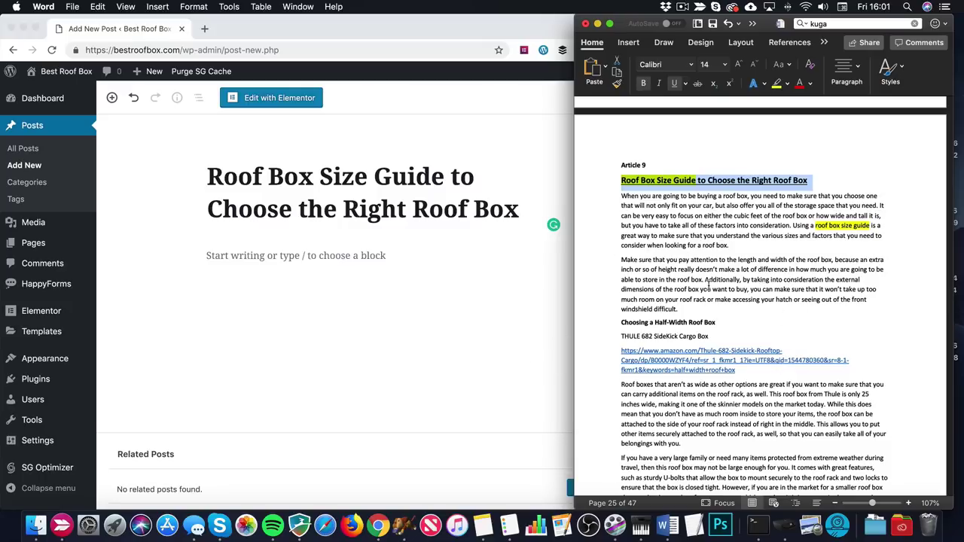
pyautogui.scroll(-3, 707, 285)
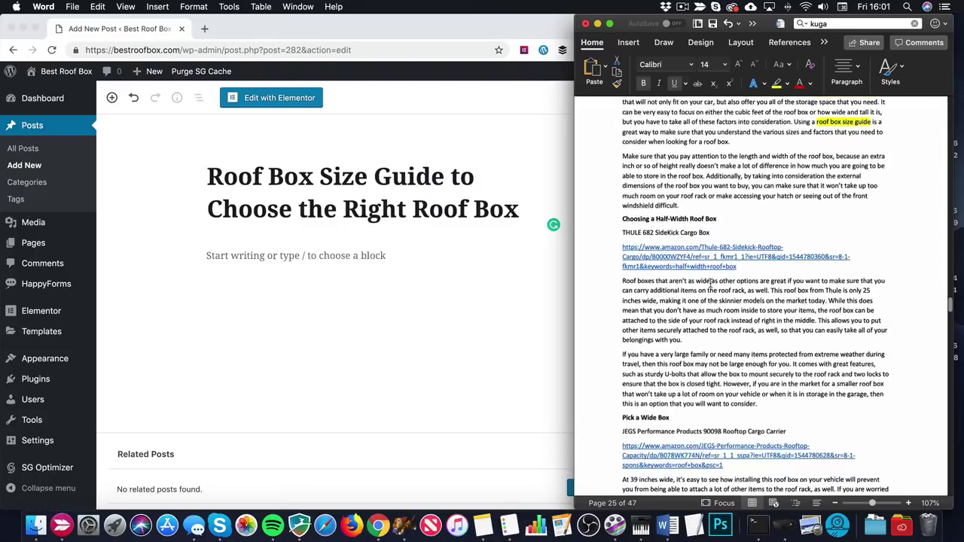
pyautogui.scroll(5, 710, 283)
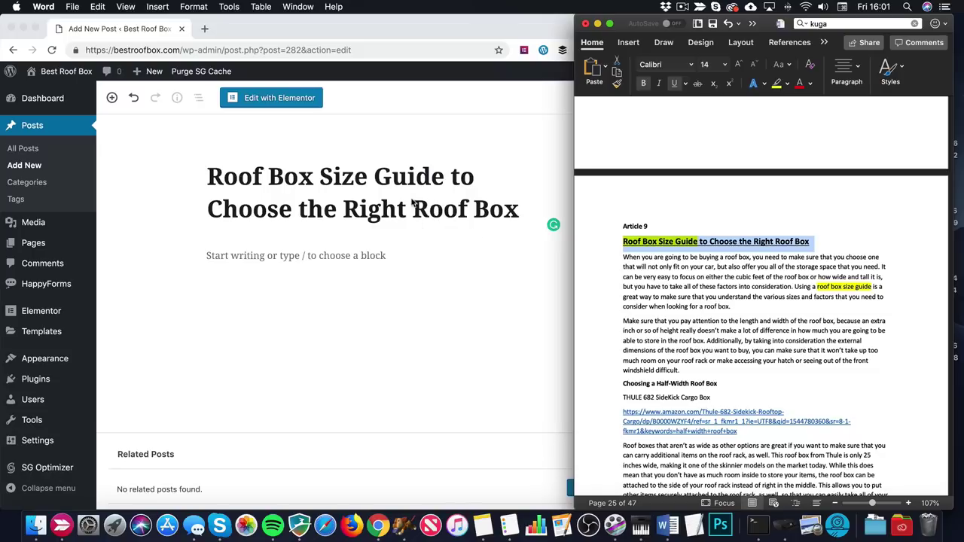
pyautogui.click(399, 204)
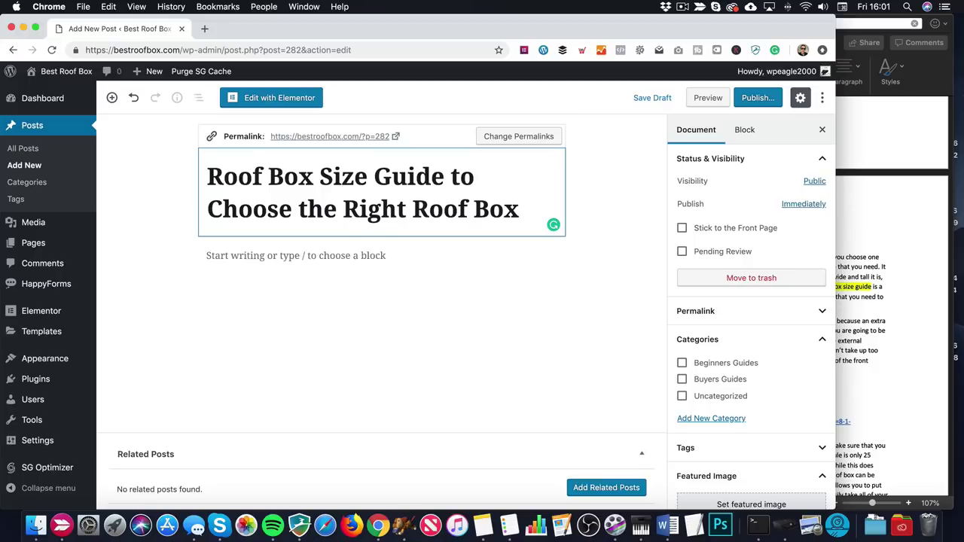
pyautogui.moveTo(527, 210); pyautogui.dragTo(450, 173)
pyautogui.press('BackSpace')
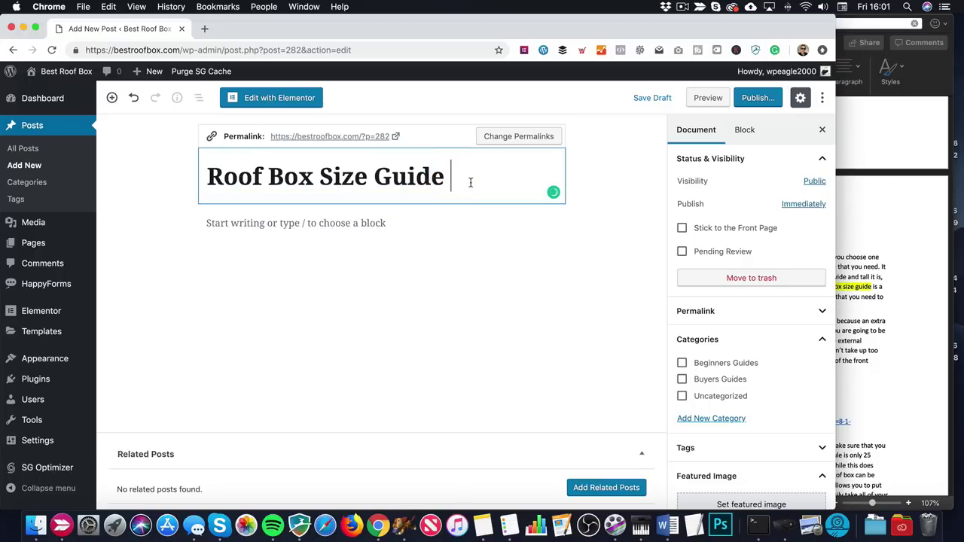
pyautogui.click(563, 256)
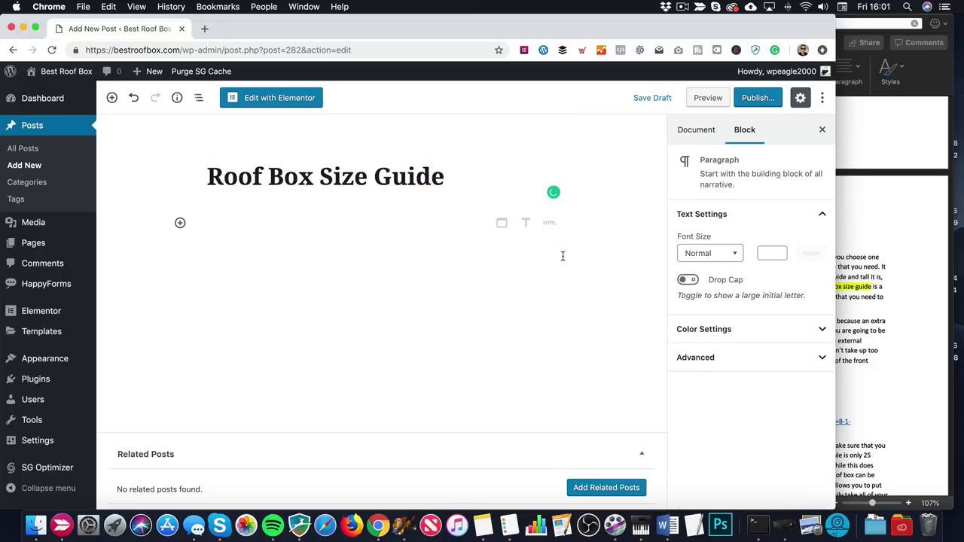
# File the post under the Beginners Guides category
pyautogui.click(694, 131)
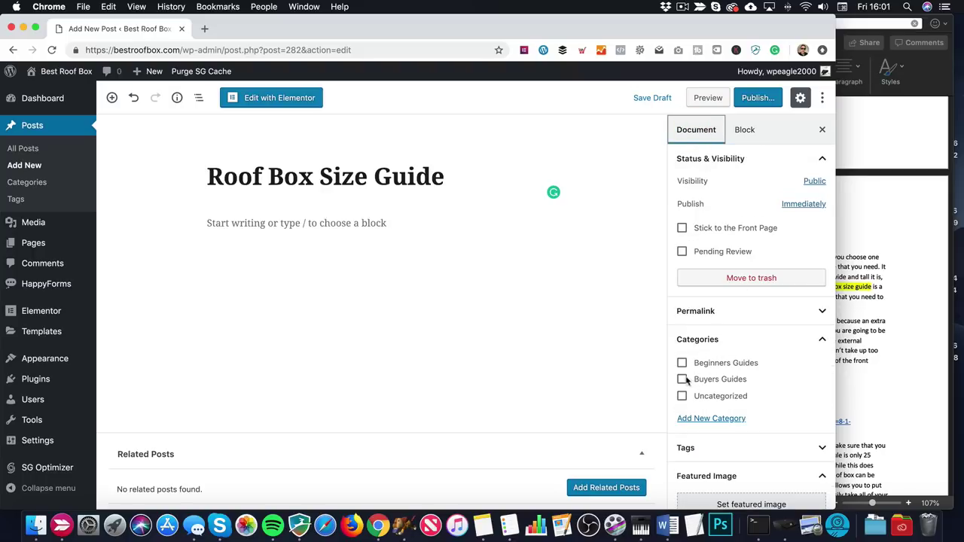
pyautogui.click(682, 363)
pyautogui.scroll(-1, 765, 332)
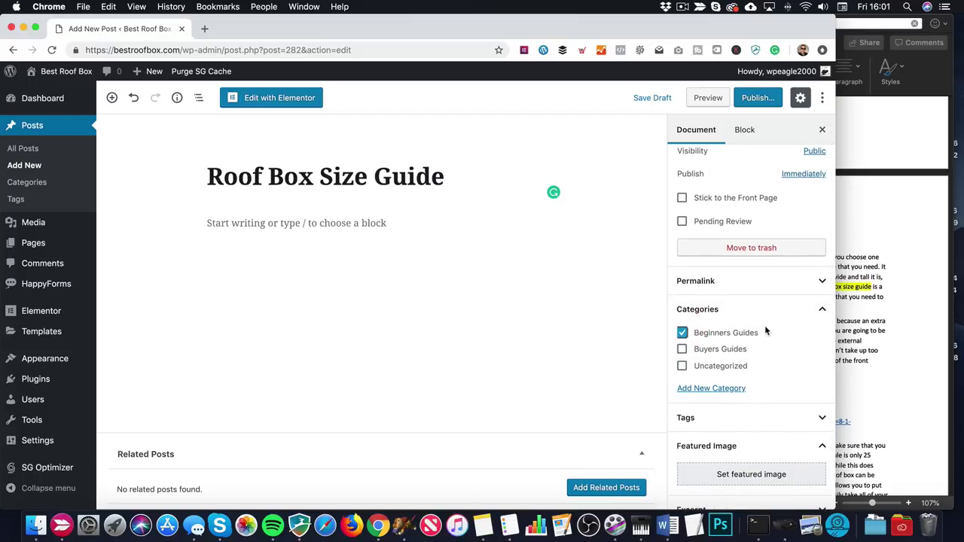
pyautogui.scroll(-2, 766, 331)
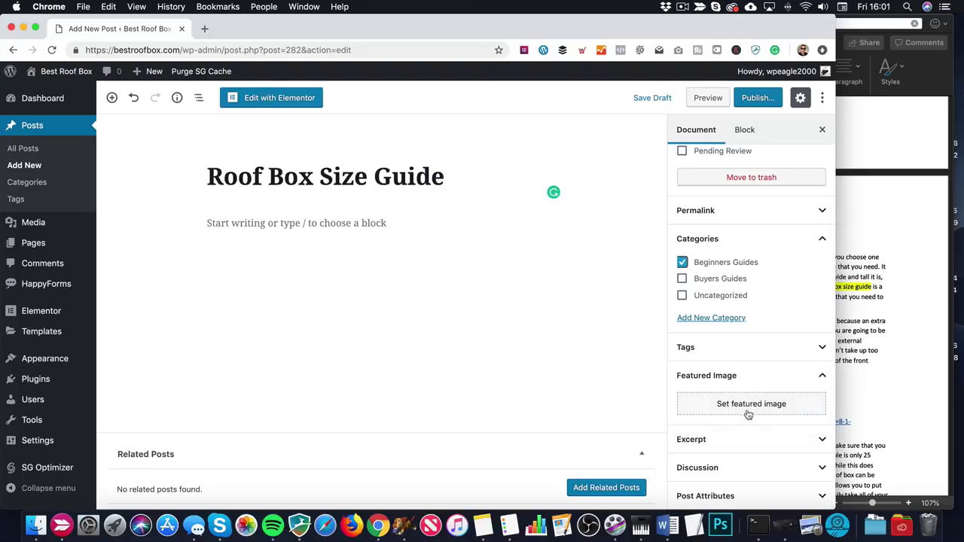
# Upload Roof Box Sizing Features.jpg as the featured image and publish the post
pyautogui.click(749, 411)
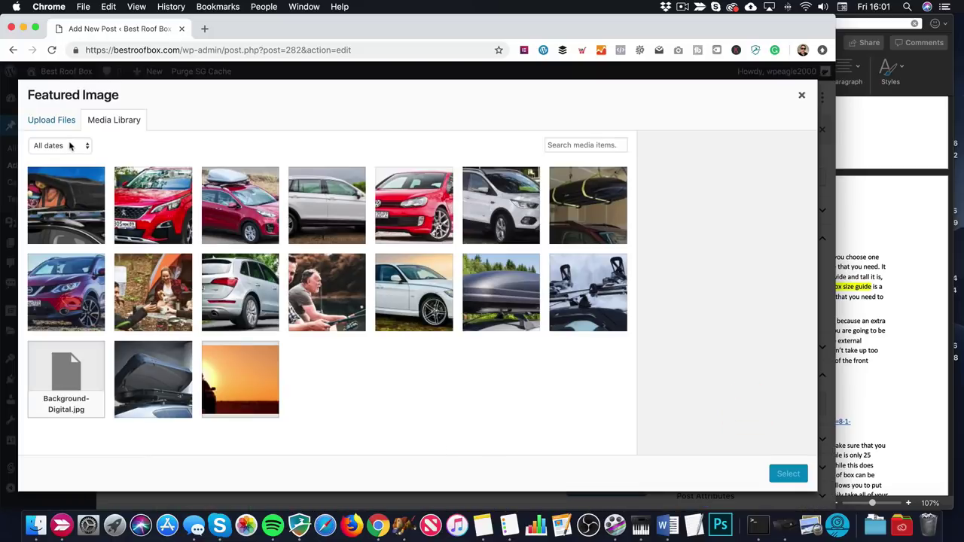
pyautogui.click(53, 121)
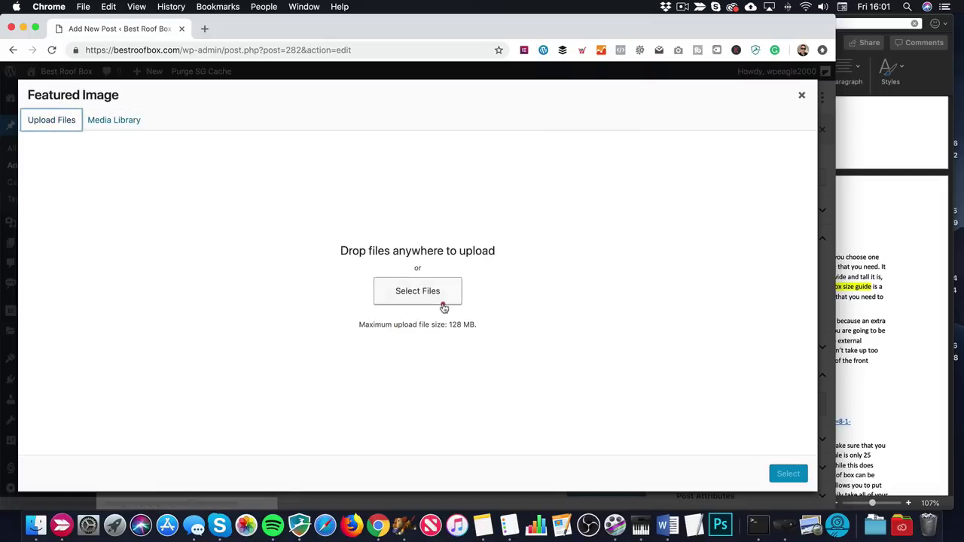
pyautogui.click(440, 302)
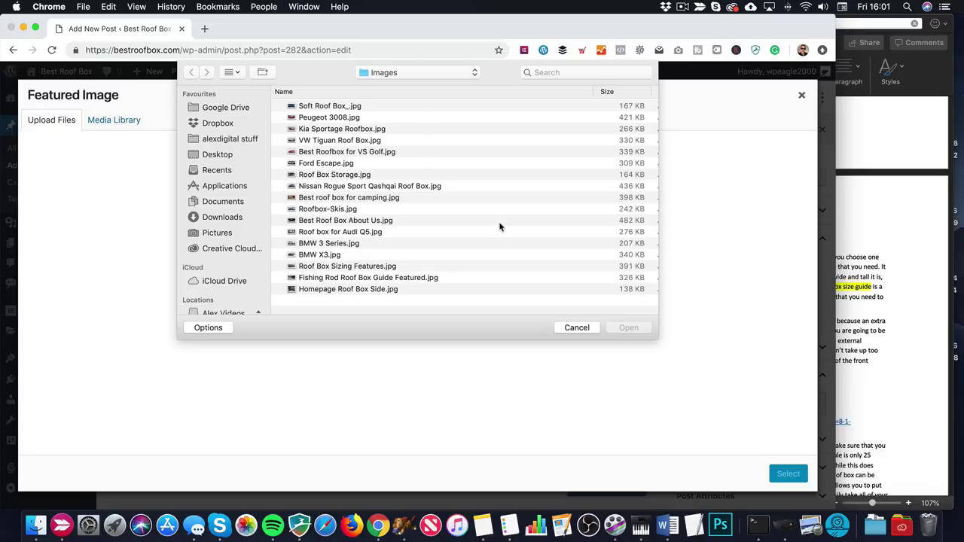
pyautogui.click(327, 265)
pyautogui.click(628, 328)
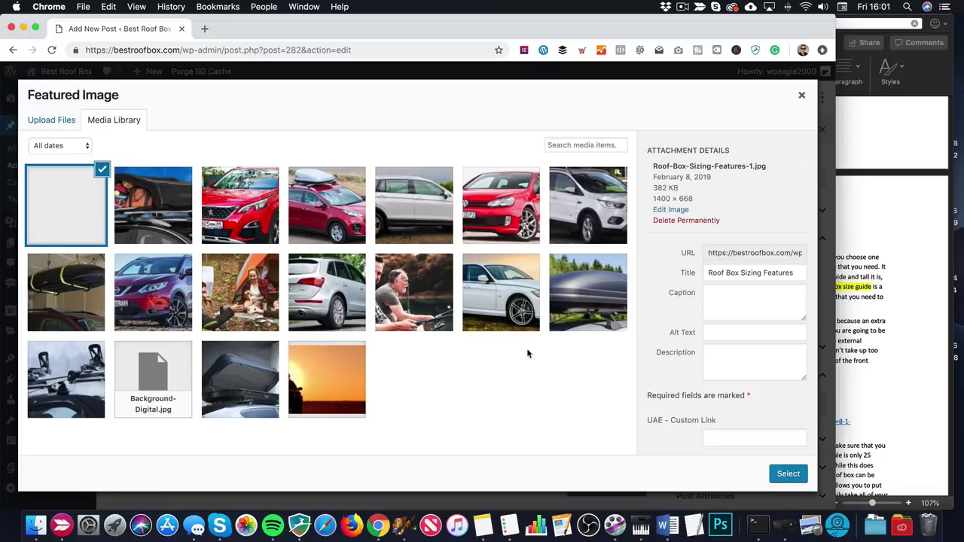
pyautogui.click(788, 473)
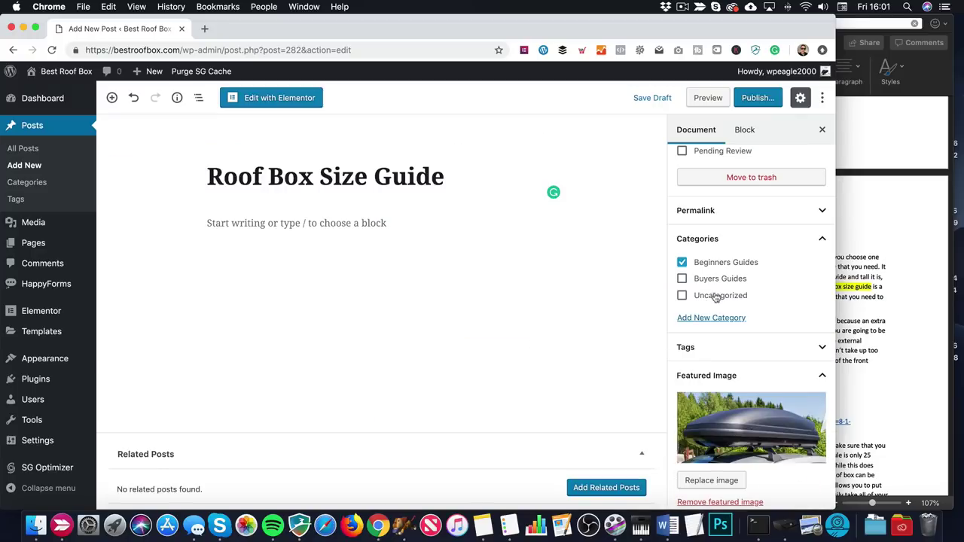
pyautogui.click(757, 97)
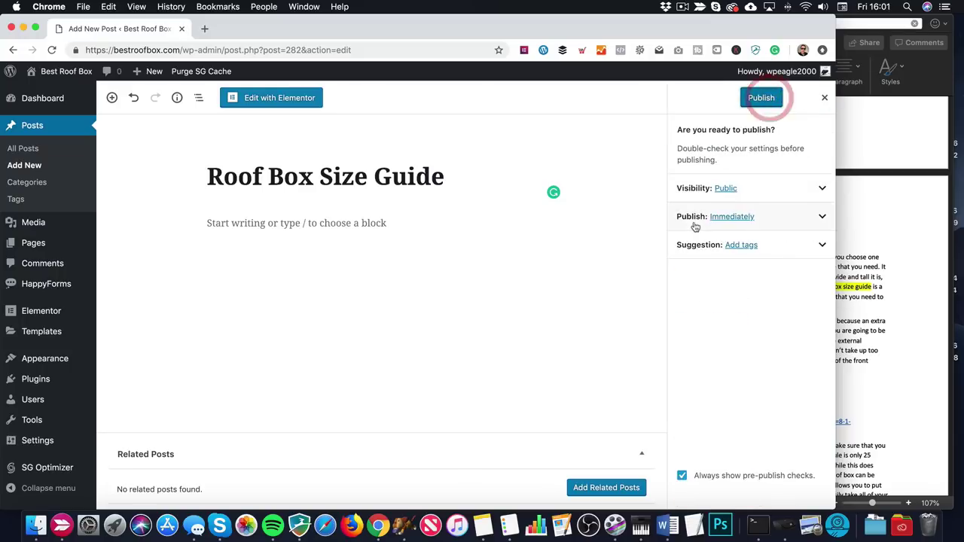
pyautogui.click(770, 99)
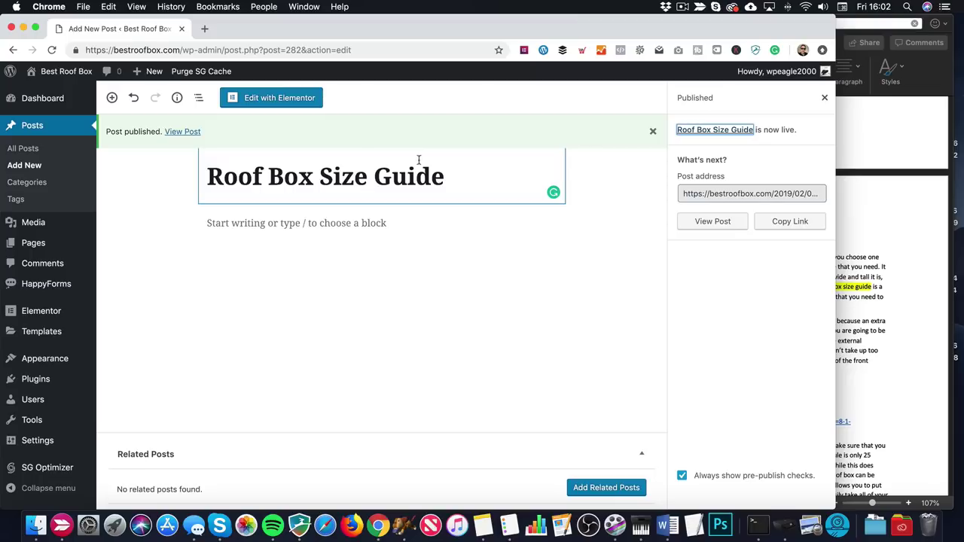
# Open Roof Box Size Guide in Elementor and add a single-column section below the title
pyautogui.click(307, 98)
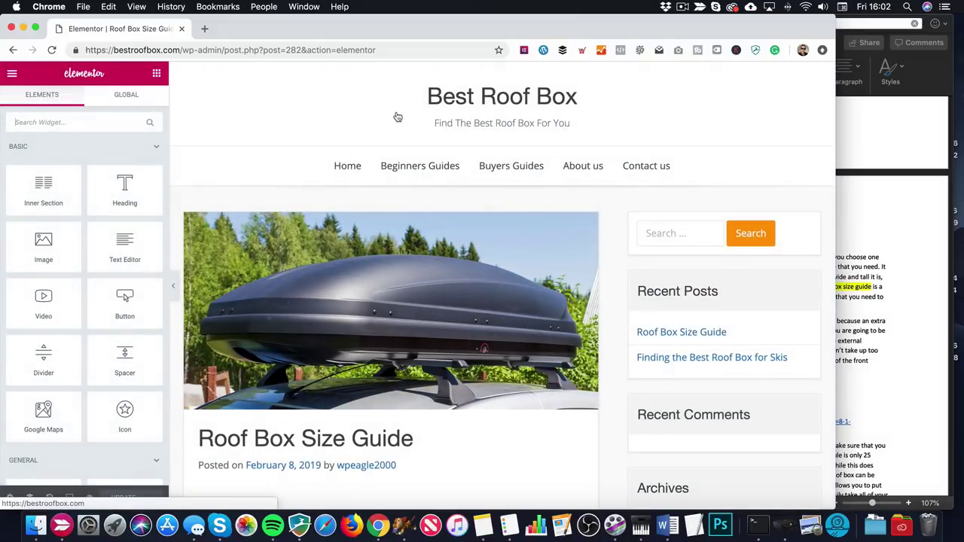
pyautogui.click(900, 285)
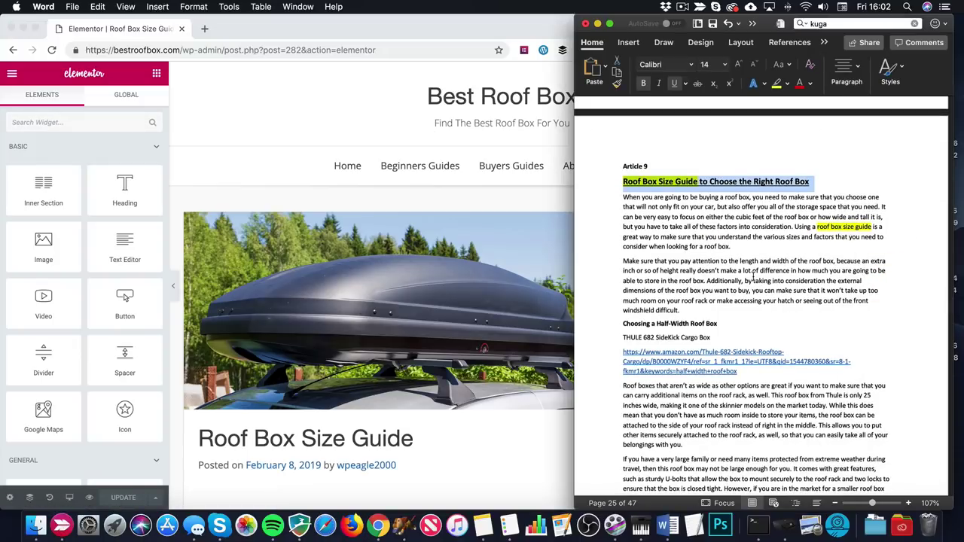
pyautogui.scroll(-5, 523, 285)
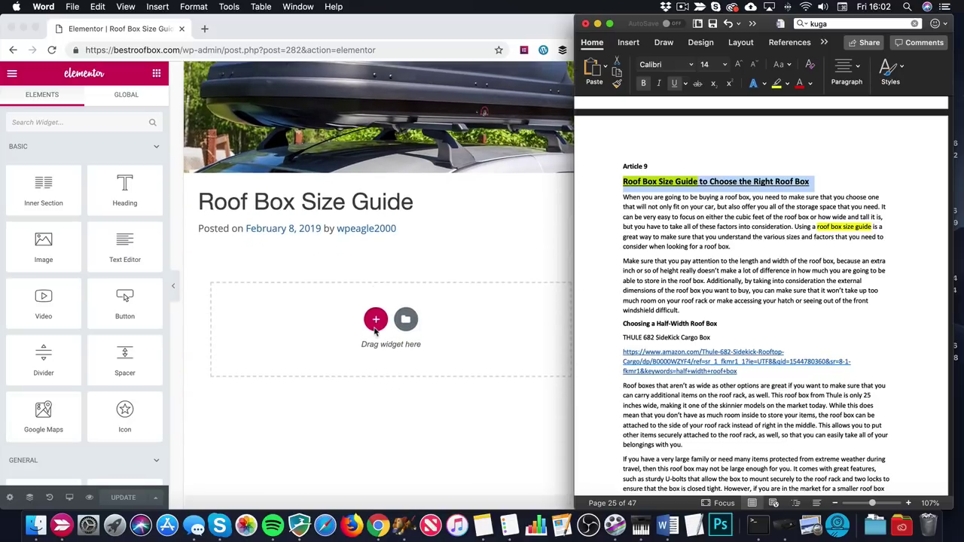
pyautogui.click(374, 319)
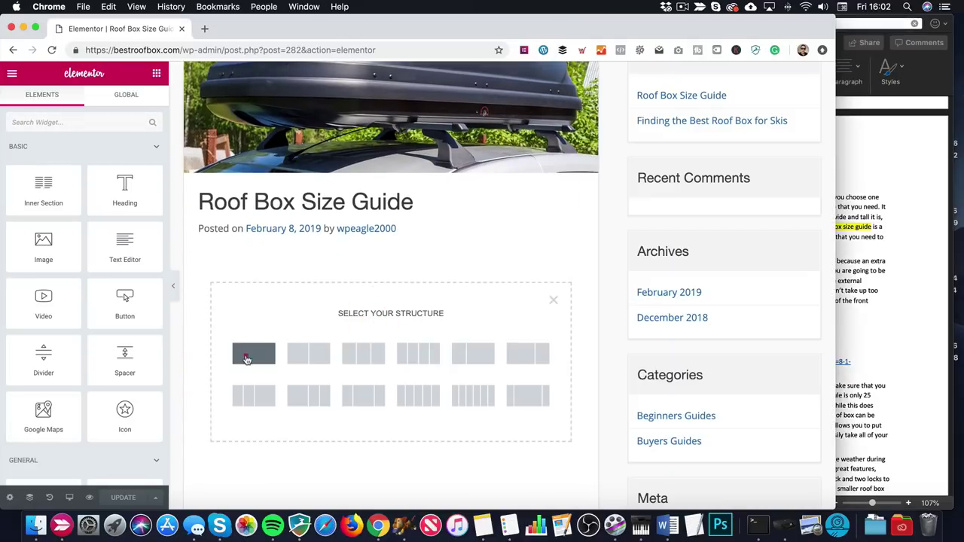
pyautogui.click(253, 354)
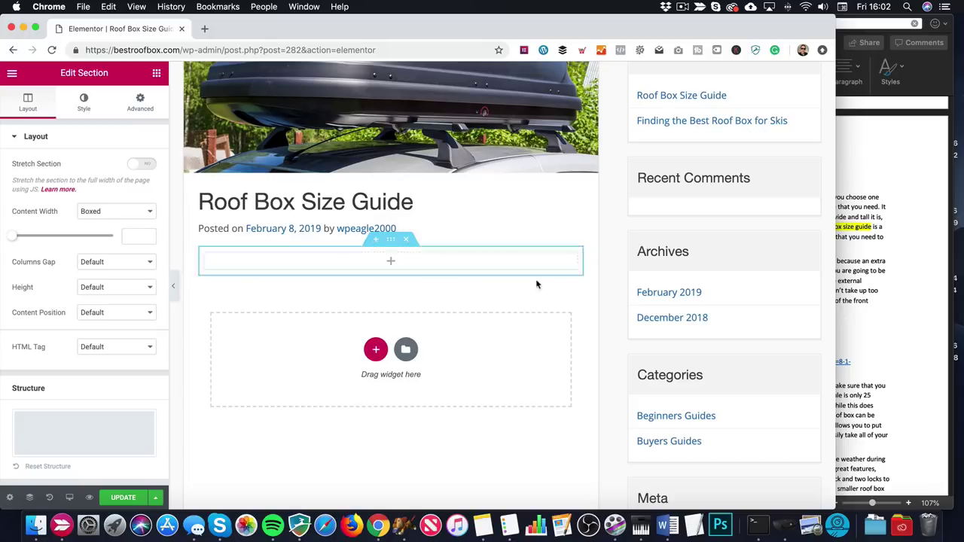
pyautogui.click(893, 227)
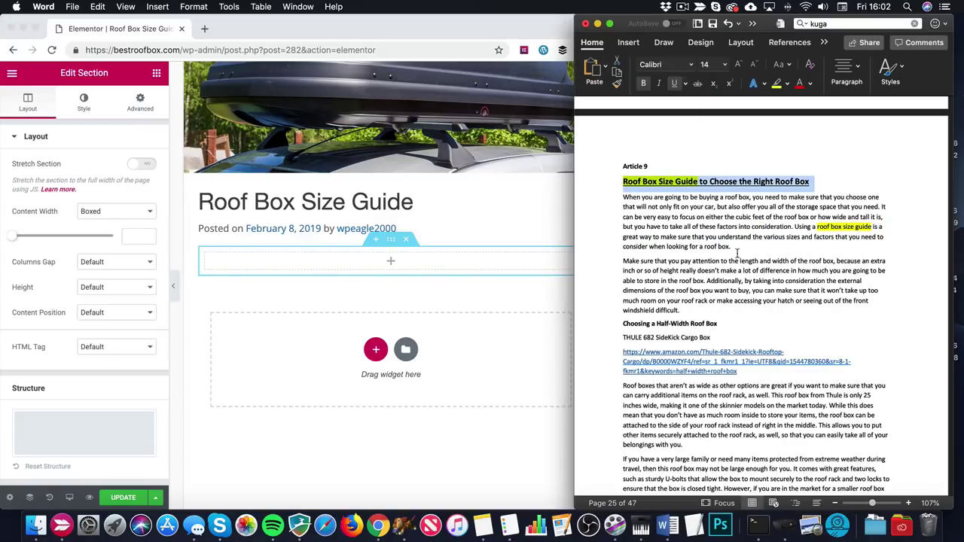
pyautogui.click(377, 260)
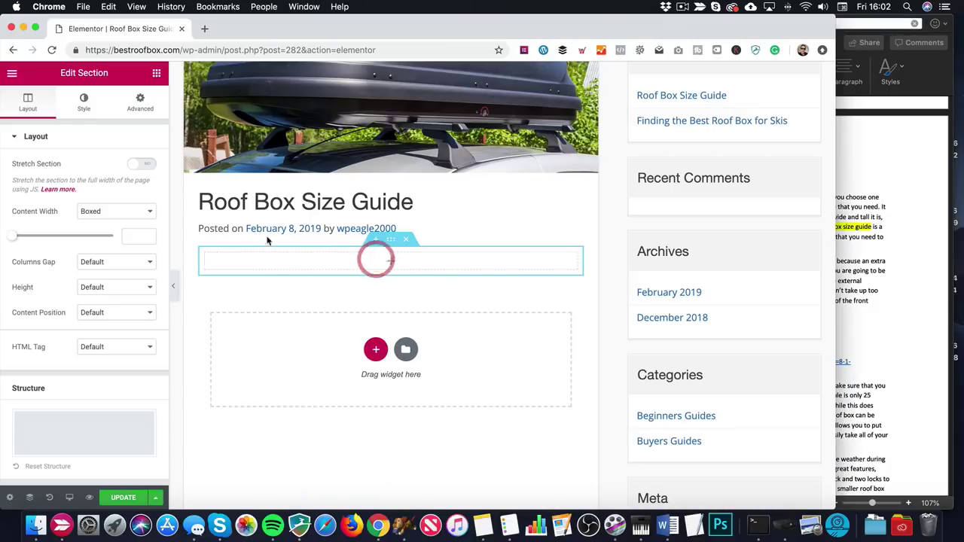
# Add a Text Editor widget and paste the two intro paragraphs from the Word draft
pyautogui.click(156, 73)
pyautogui.moveTo(125, 242); pyautogui.dragTo(348, 262)
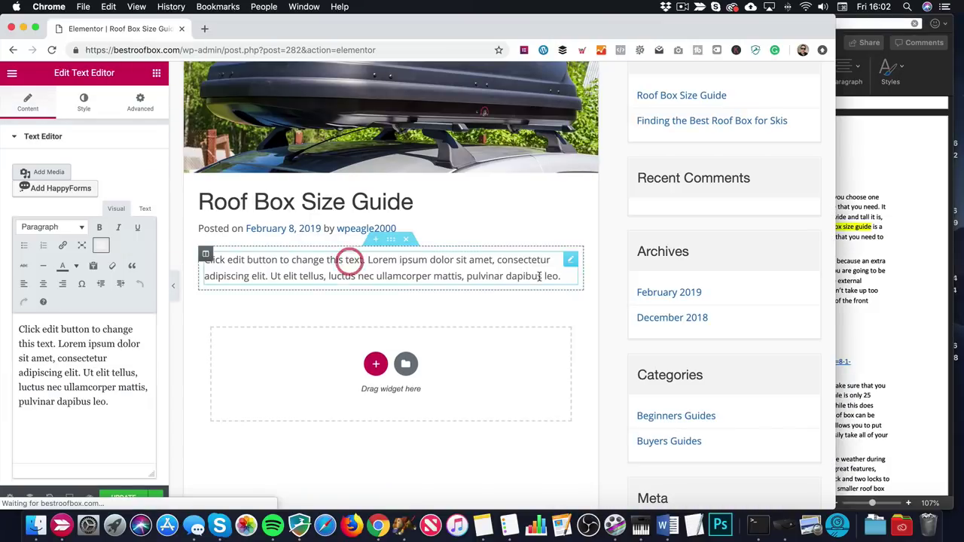
pyautogui.click(854, 264)
pyautogui.moveTo(700, 313); pyautogui.dragTo(623, 197)
pyautogui.press('super+c')
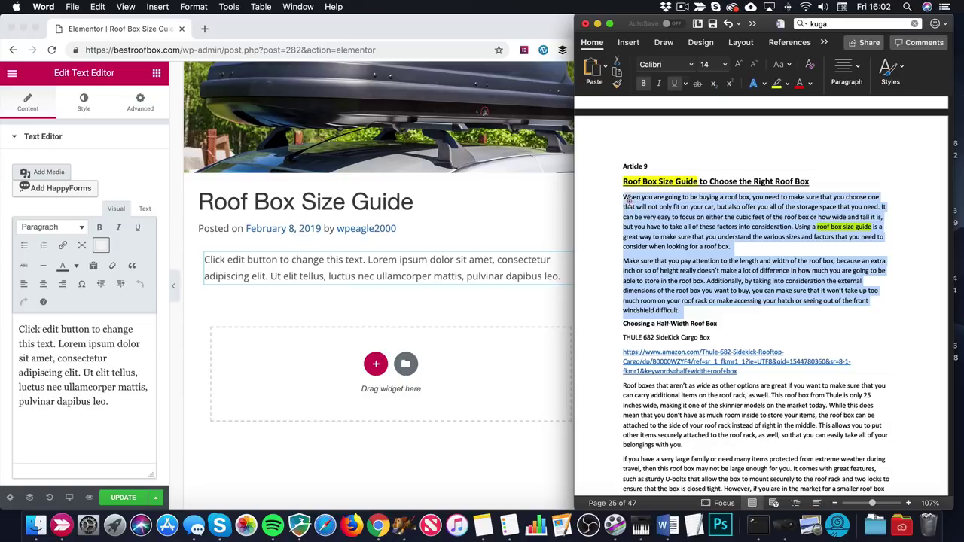
pyautogui.click(363, 264)
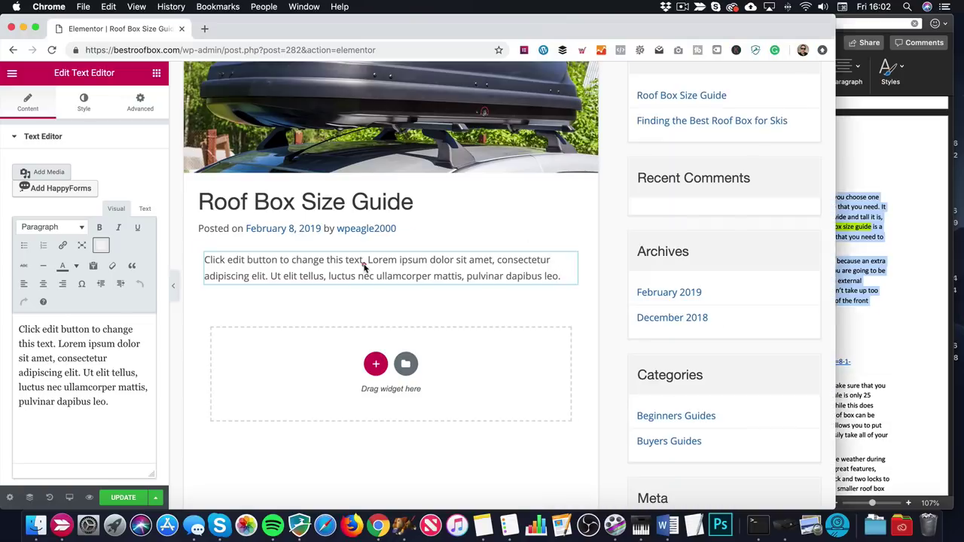
pyautogui.tripleClick(130, 392)
pyautogui.press('super+v')
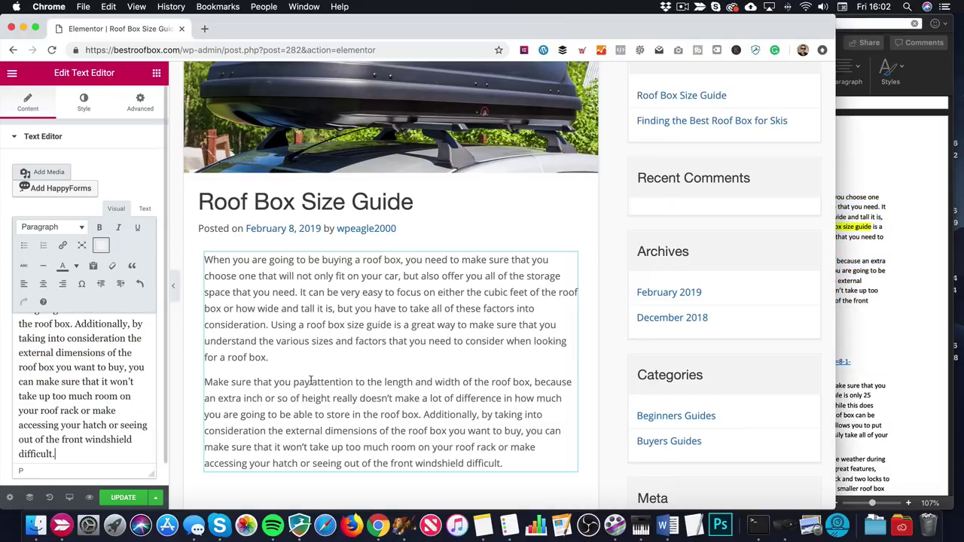
# Insert a blank line between the two intro paragraphs
pyautogui.scroll(-2, 394, 360)
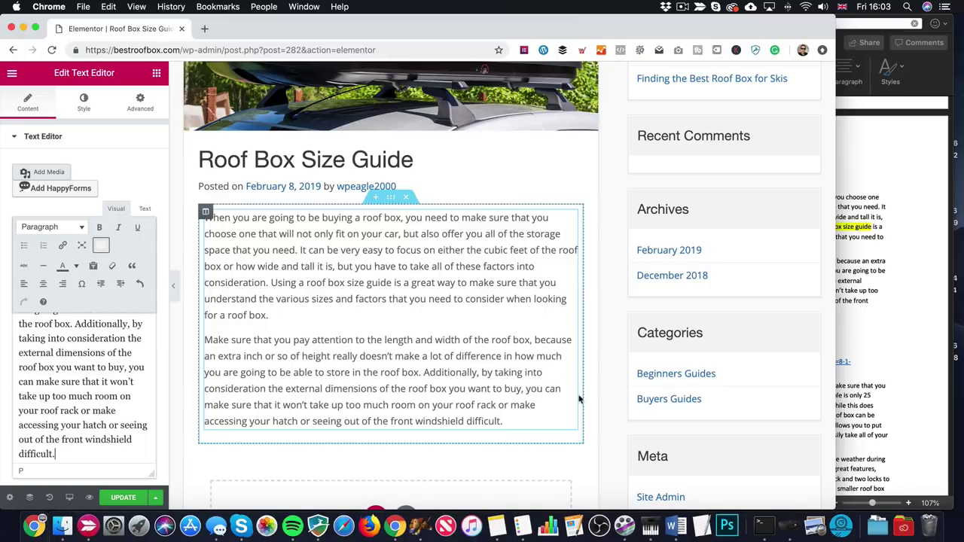
pyautogui.click(286, 317)
pyautogui.press('Return')
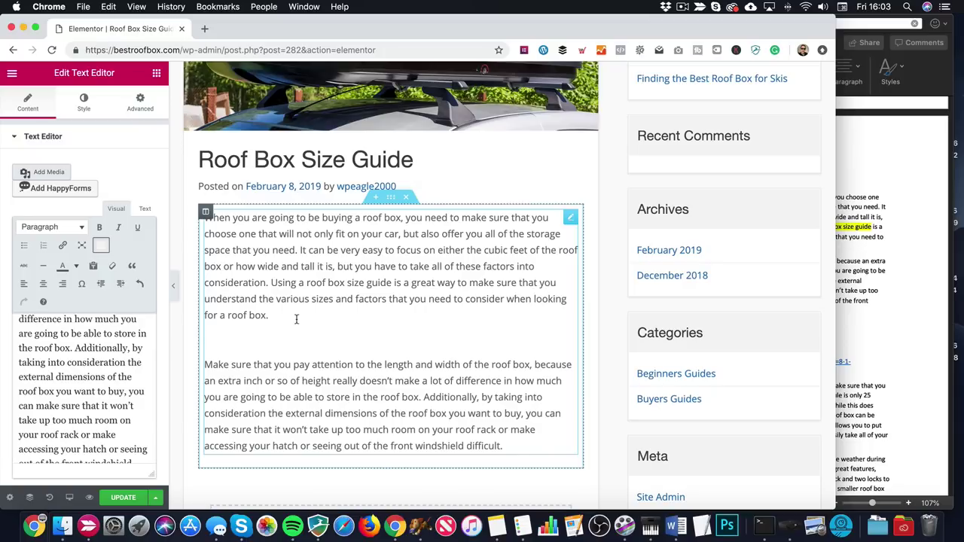
# Paste the bold sentence about grouping boxes by size under the intro and remove the blank line
pyautogui.write('Our roof box size guide groups our favourite boxes into size to make sure that you understand the various sizes and factors that you need to consider when looking for a roof box.')
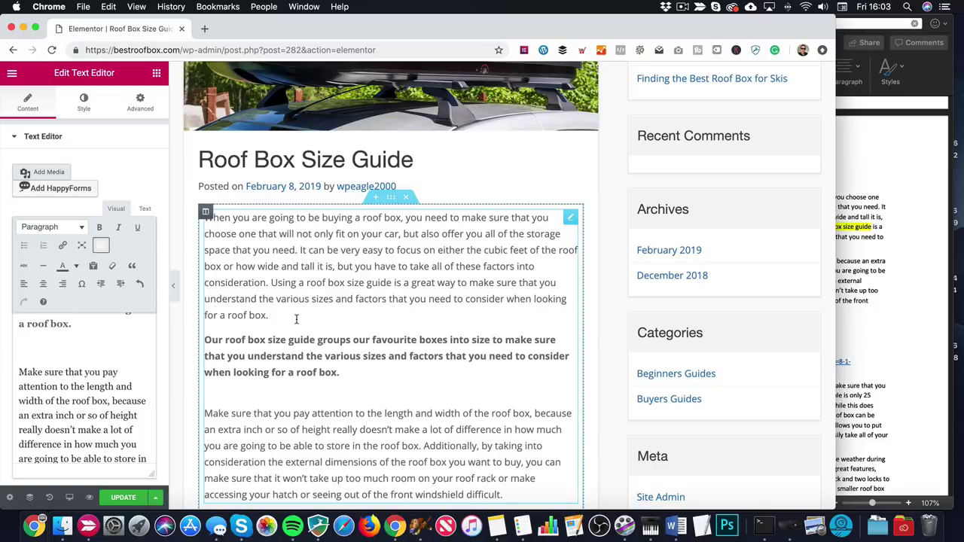
pyautogui.press('BackSpace')
pyautogui.scroll(-5, 380, 330)
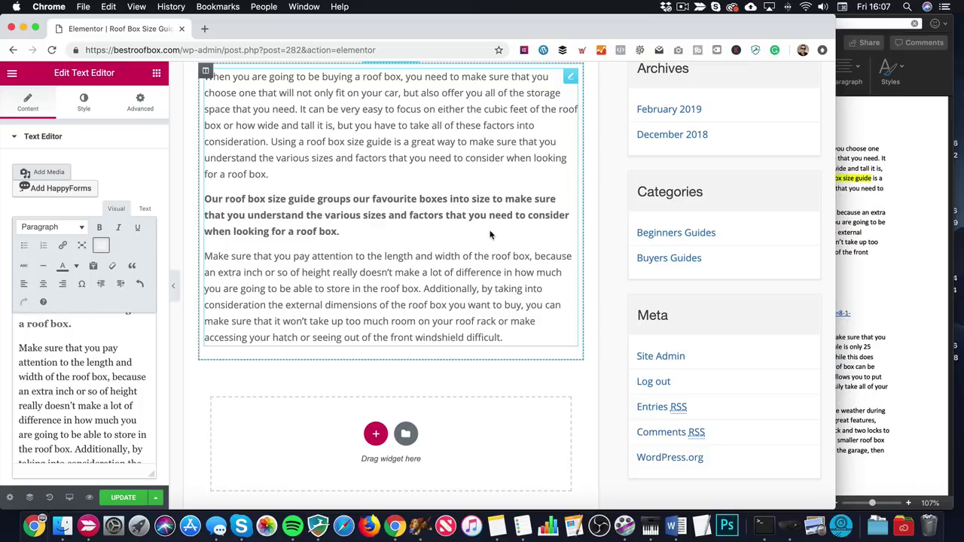
# Find the half-width heading in the Word draft, then start a new section below the intro
pyautogui.click(878, 280)
pyautogui.scroll(-3, 878, 278)
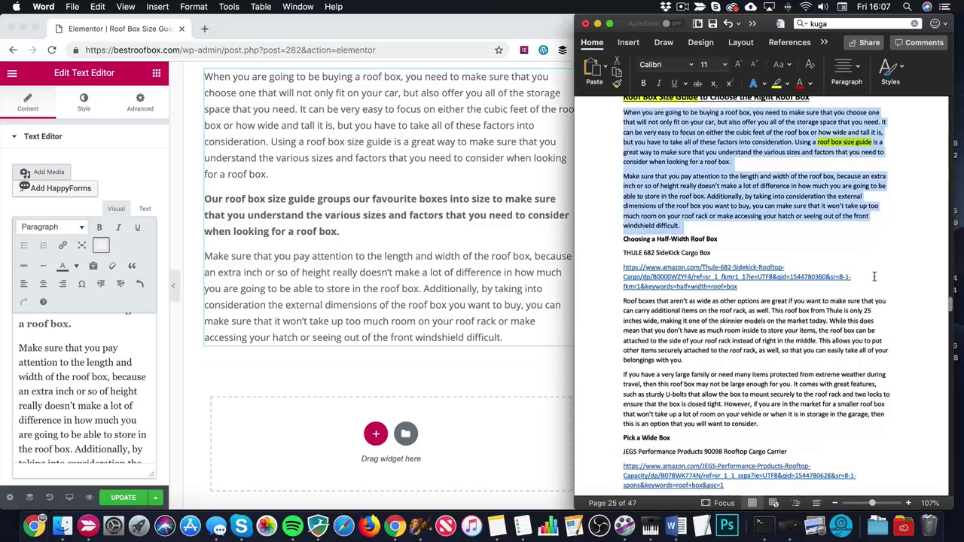
pyautogui.click(719, 218)
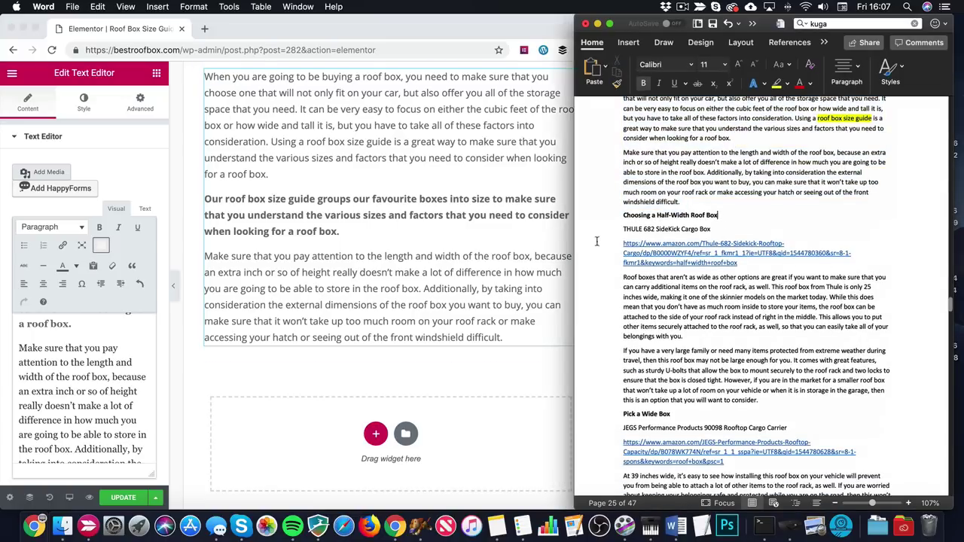
pyautogui.scroll(-2, 413, 323)
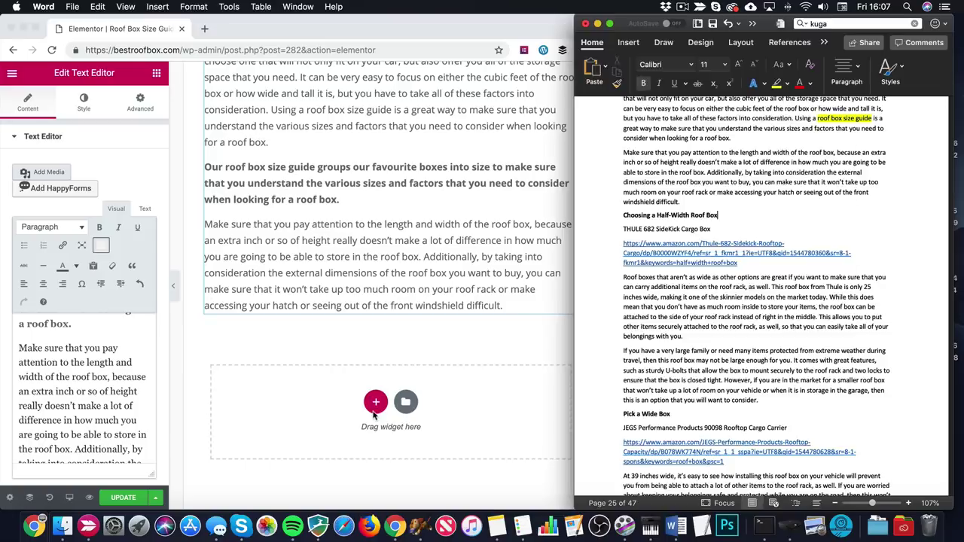
pyautogui.click(377, 409)
pyautogui.click(375, 402)
# Make the new section one column with a 20 px top margin
pyautogui.click(264, 438)
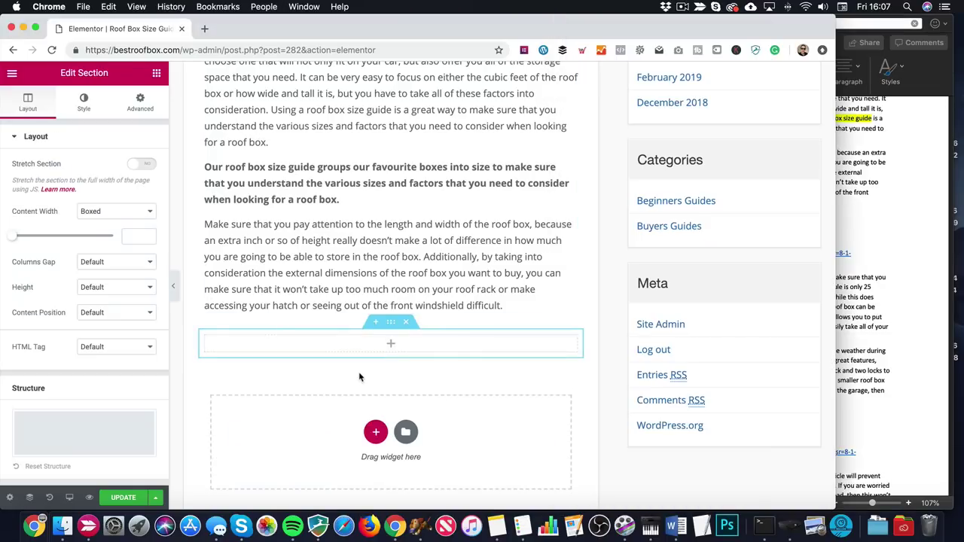
pyautogui.scroll(1, 353, 365)
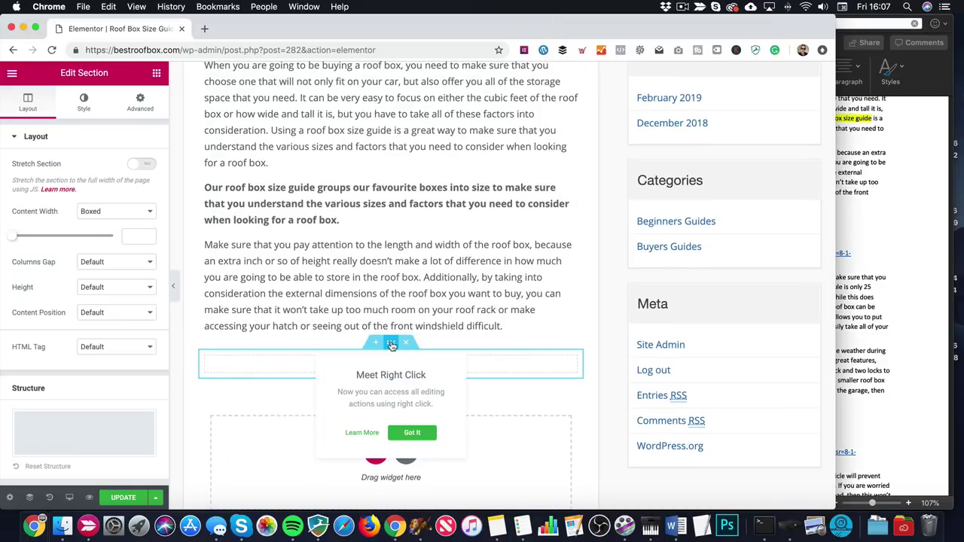
pyautogui.rightClick(391, 345)
pyautogui.click(411, 336)
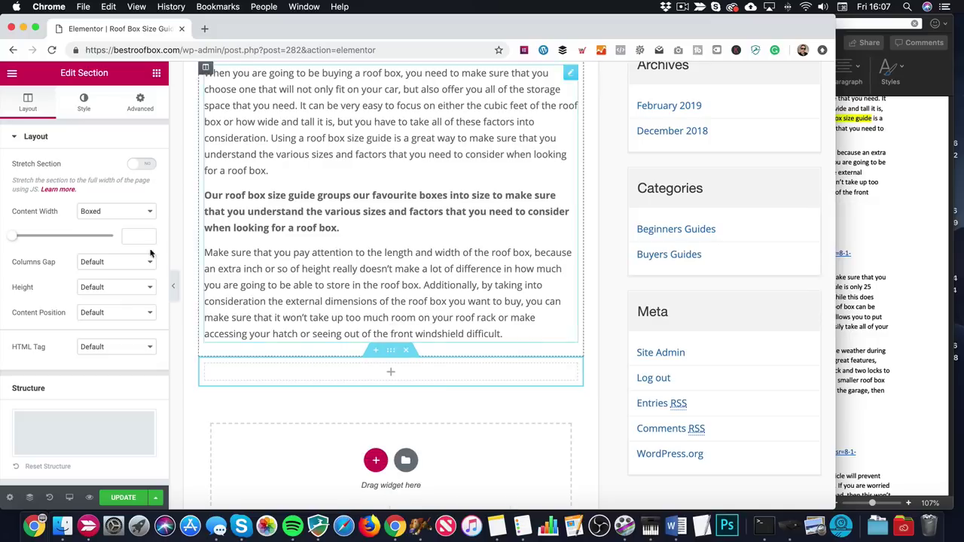
pyautogui.click(139, 106)
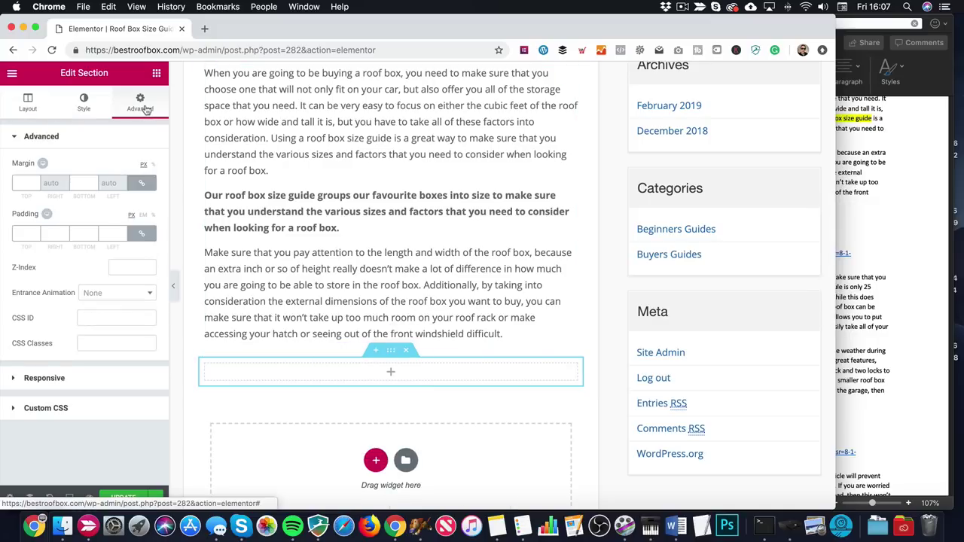
pyautogui.click(23, 182)
pyautogui.write('20')
pyautogui.press('Tab')
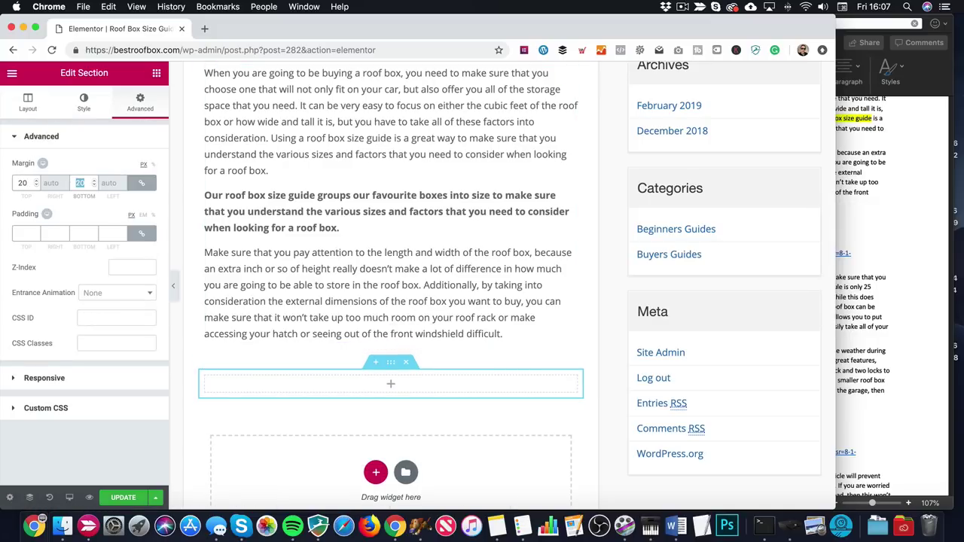
pyautogui.scroll(-1, 469, 211)
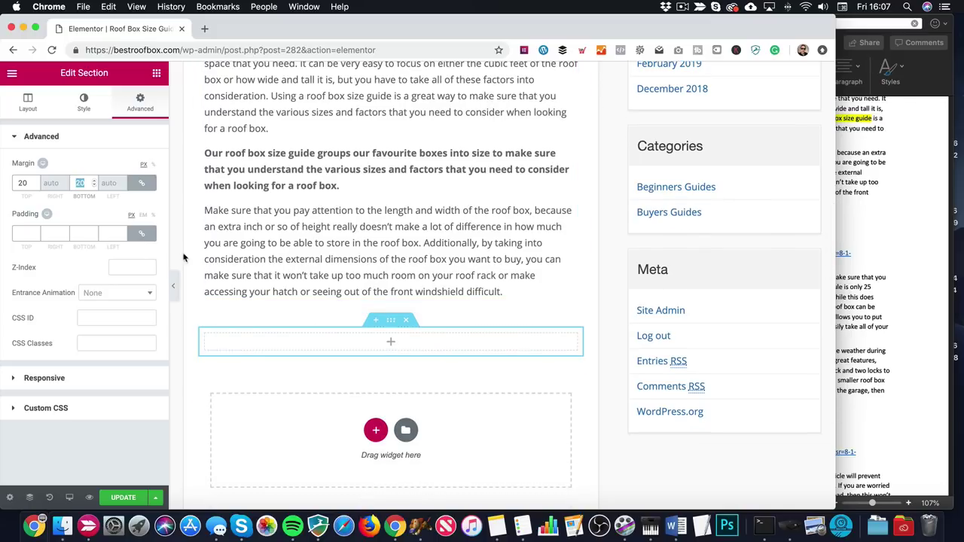
# Drop a Heading widget into the section and copy 'Choosing a Half-Width Roof Box' from Word
pyautogui.click(156, 73)
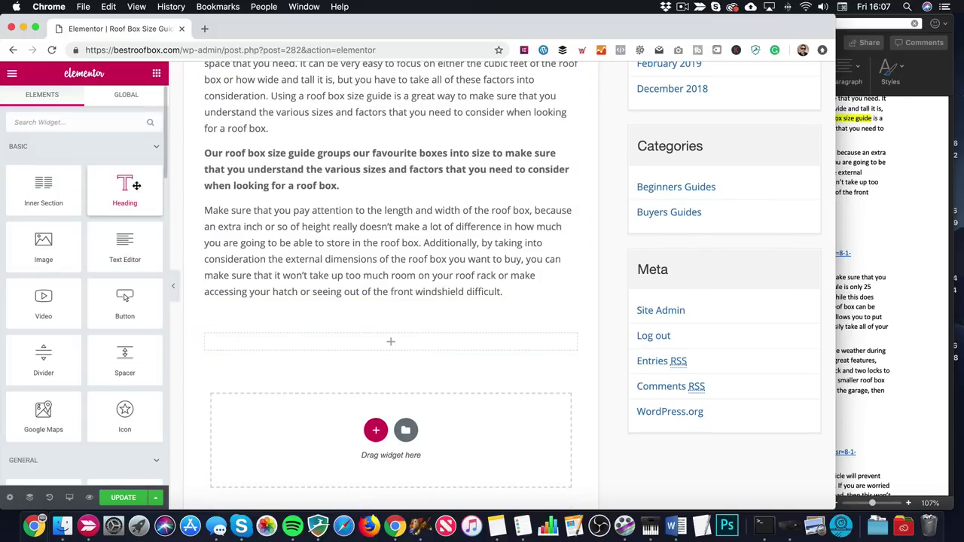
pyautogui.moveTo(135, 186); pyautogui.dragTo(316, 335)
pyautogui.click(889, 266)
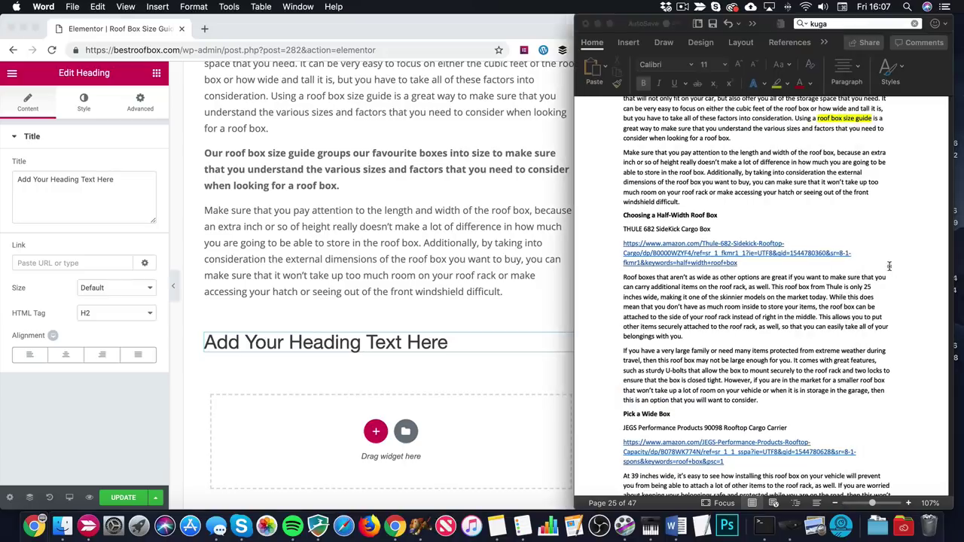
pyautogui.click(729, 220)
pyautogui.tripleClick(700, 216)
pyautogui.press('super+c')
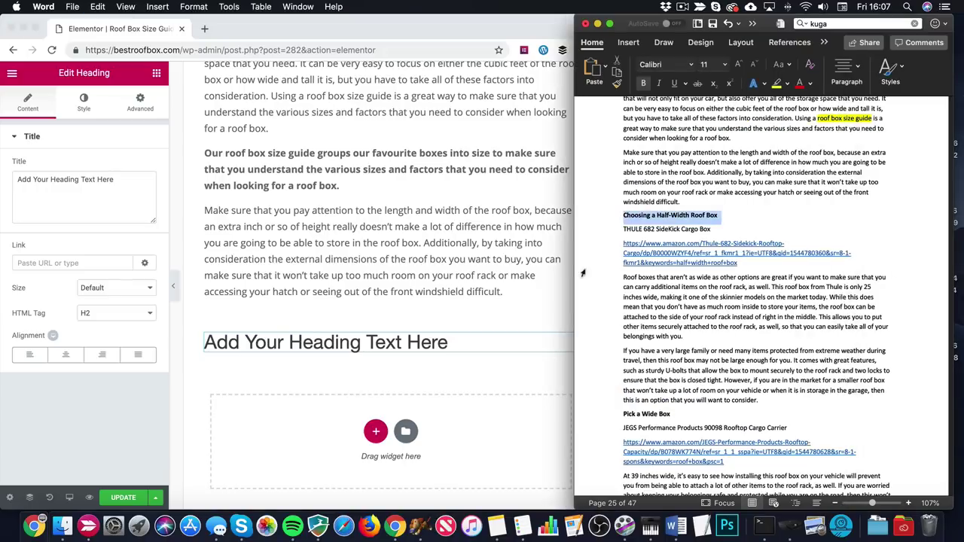
# Paste 'Choosing a Half-Width Roof Box' as the heading title and set its tag to H3
pyautogui.click(377, 340)
pyautogui.click(95, 209)
pyautogui.press('super+a')
pyautogui.press('super+v')
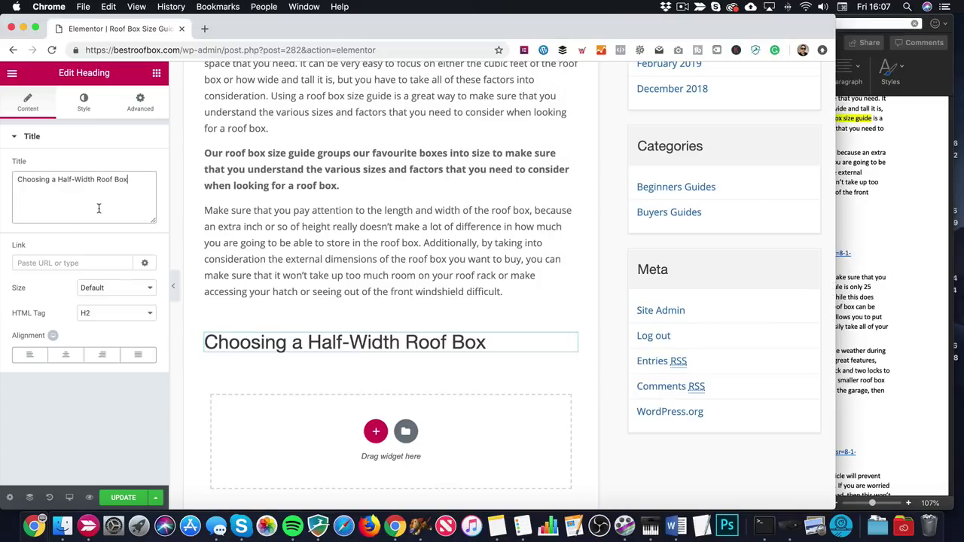
pyautogui.click(113, 315)
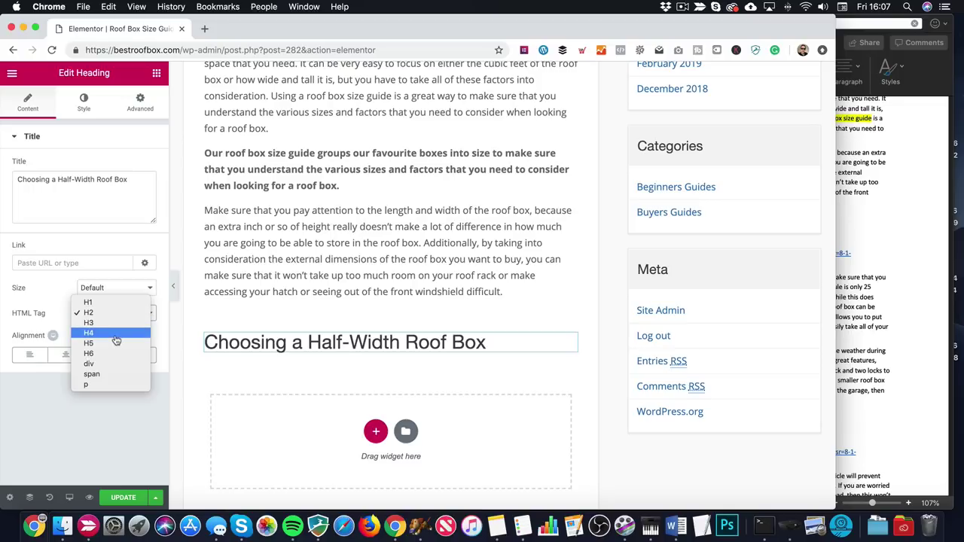
pyautogui.click(118, 323)
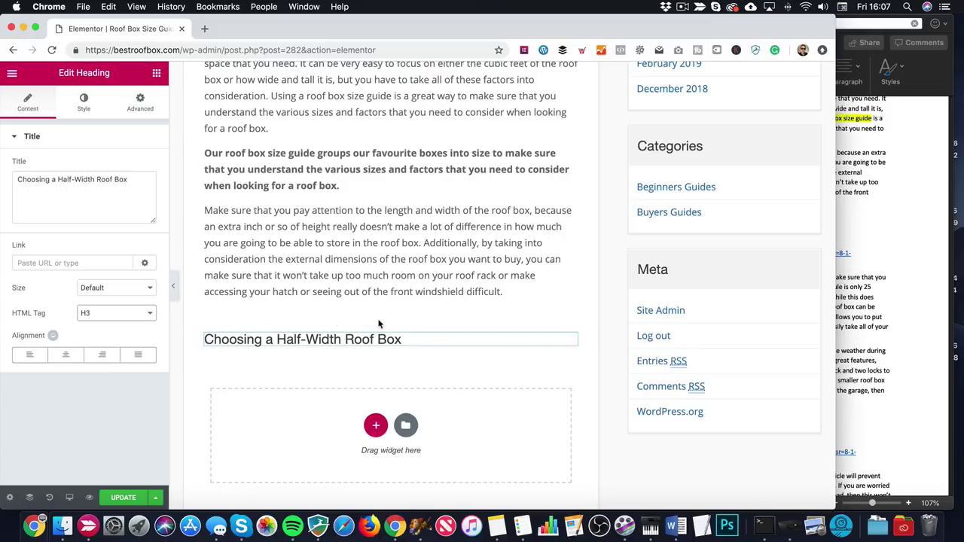
pyautogui.moveTo(412, 333)
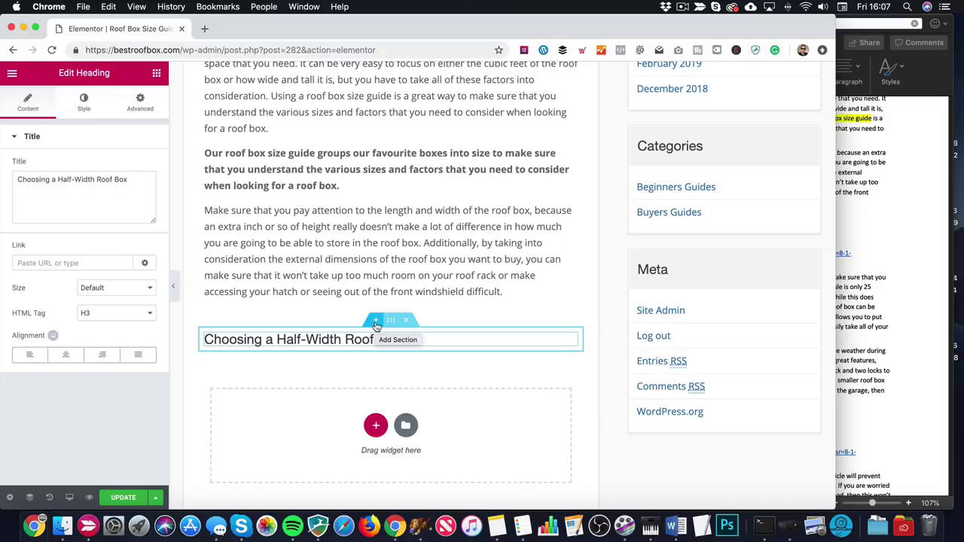
pyautogui.scroll(2, 376, 325)
# Duplicate the heading section, then delete the upper heading copy
pyautogui.rightClick(387, 357)
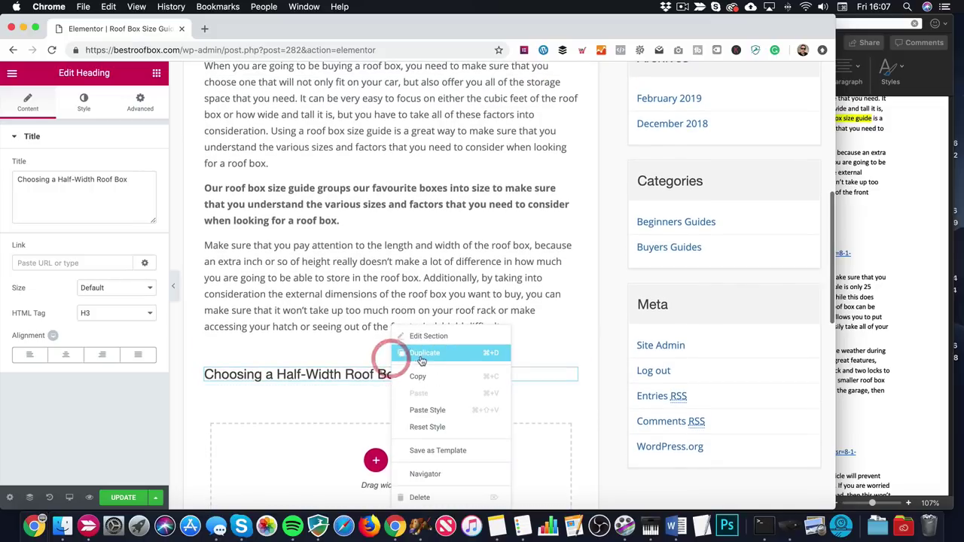
pyautogui.click(421, 360)
pyautogui.click(352, 374)
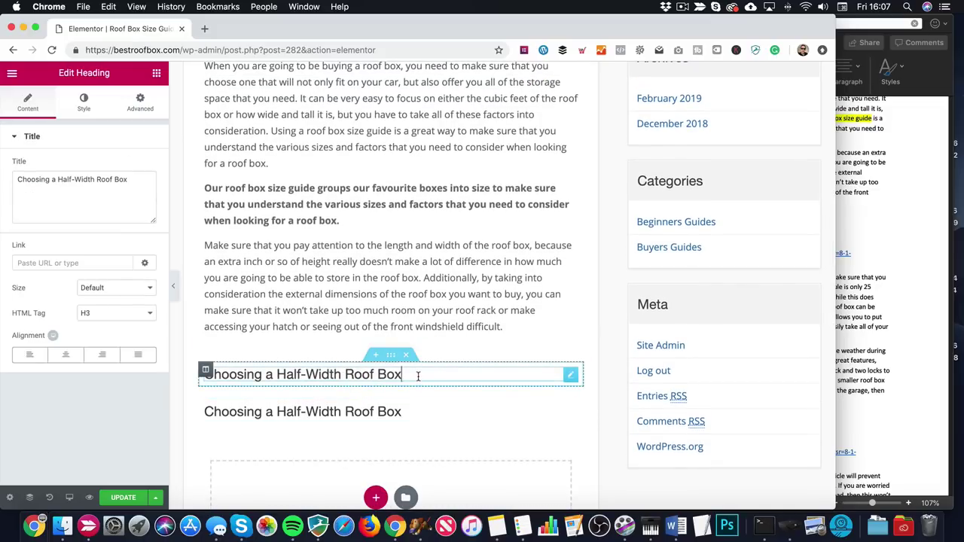
pyautogui.moveTo(418, 376); pyautogui.dragTo(211, 374)
pyautogui.click(221, 371)
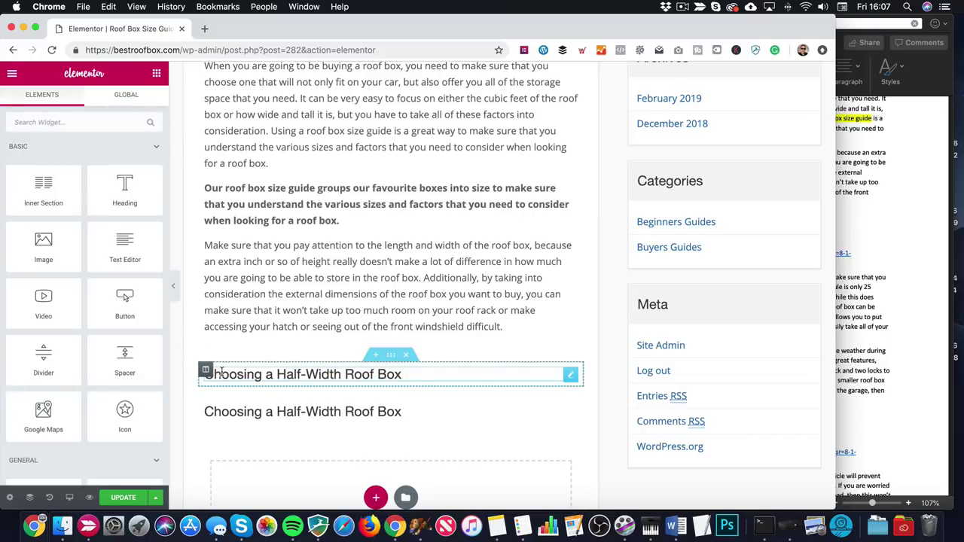
pyautogui.moveTo(398, 374); pyautogui.dragTo(221, 372)
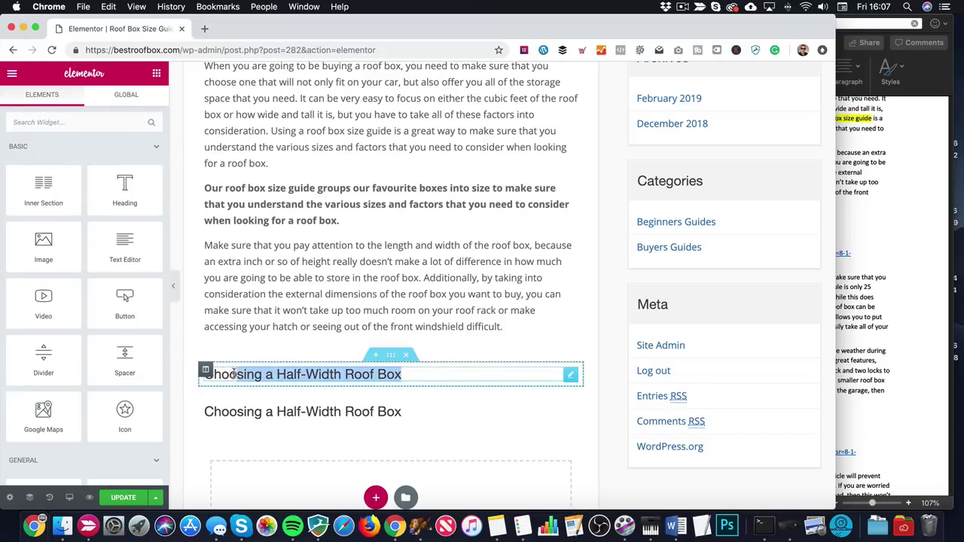
pyautogui.click(222, 370)
pyautogui.press('BackSpace')
pyautogui.rightClick(554, 381)
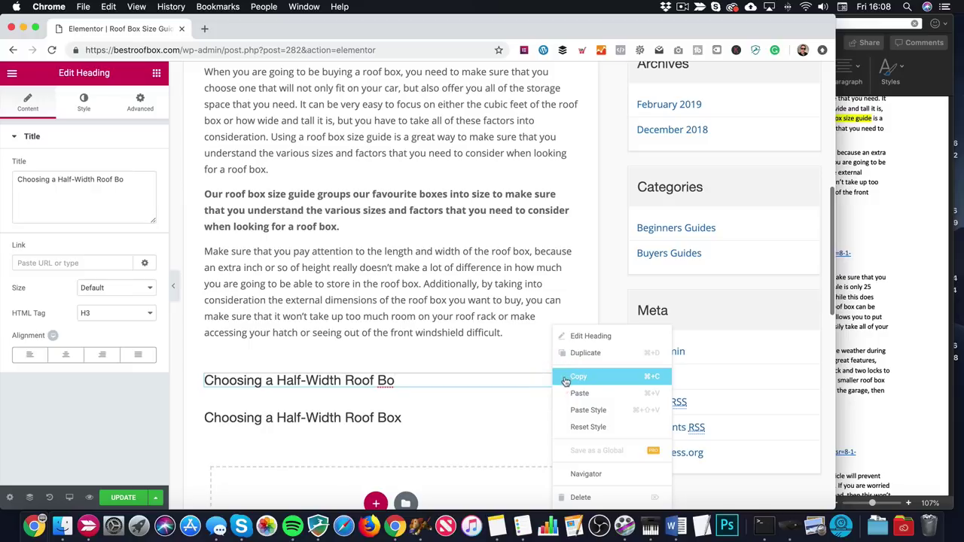
pyautogui.click(609, 496)
# Add a text block above the heading reading 'Quickly jump to the size you need:'
pyautogui.moveTo(110, 256); pyautogui.dragTo(399, 385)
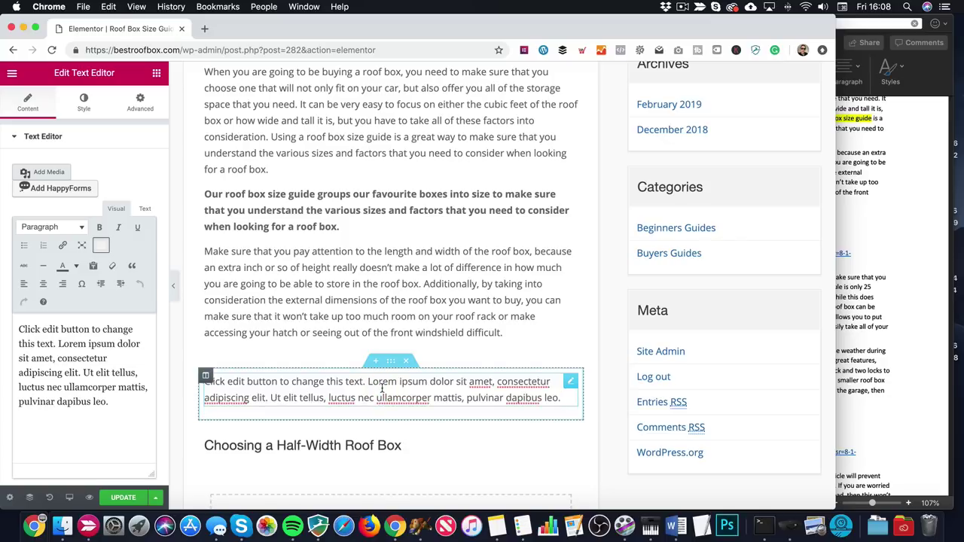
pyautogui.press('super+a')
pyautogui.write('Q')
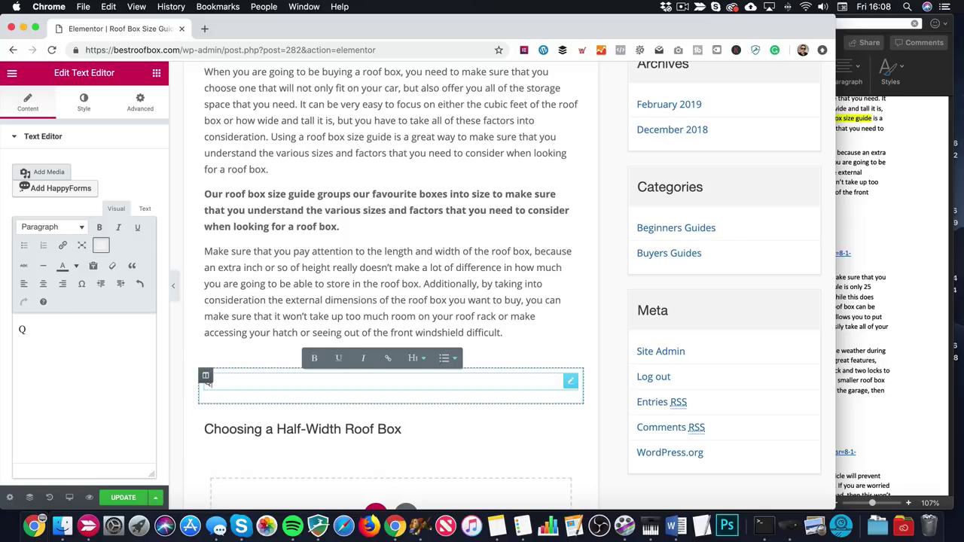
pyautogui.write('uickly jum')
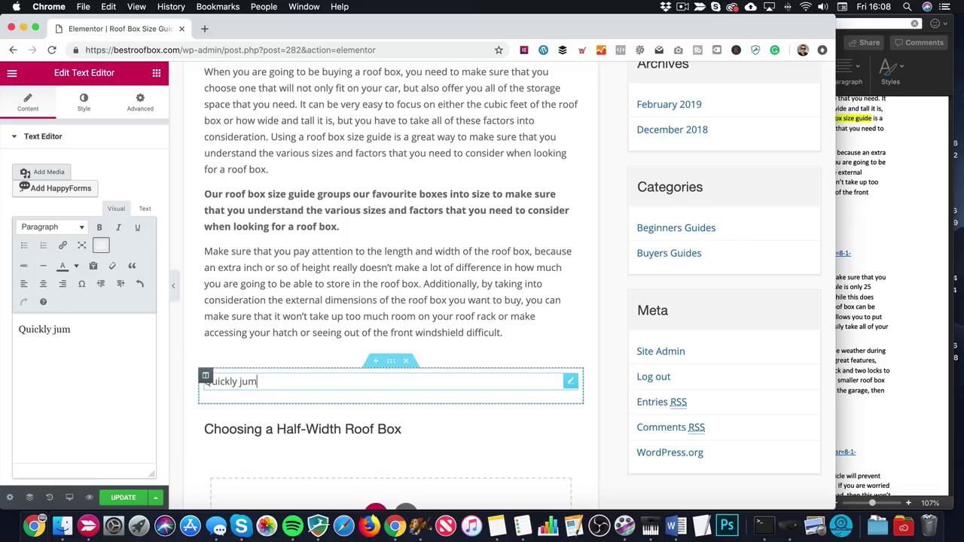
pyautogui.write('p to the size yo')
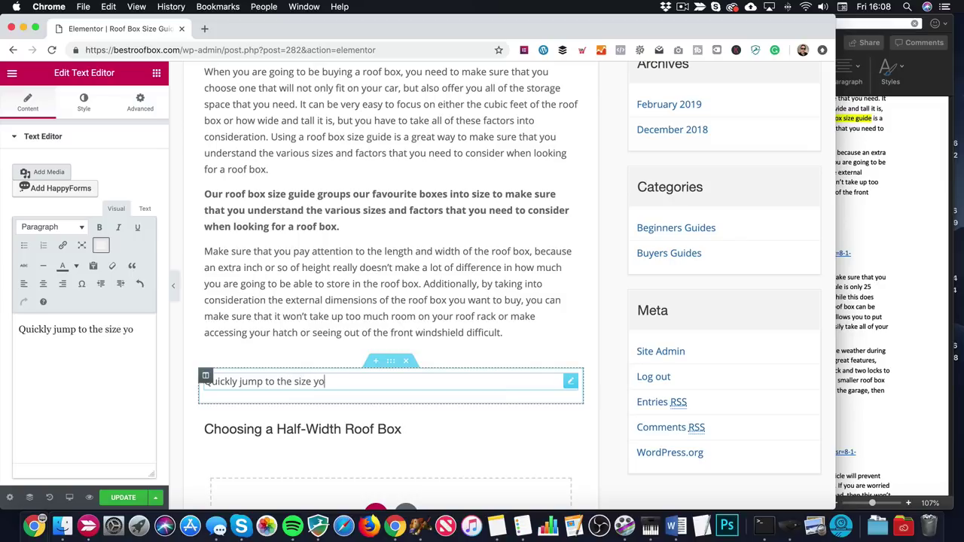
pyautogui.write('u need:')
pyautogui.moveTo(376, 382); pyautogui.dragTo(192, 381)
pyautogui.click(187, 380)
pyautogui.moveTo(369, 397); pyautogui.dragTo(201, 381)
# Make the whole 'Quickly jump to the size you need:' line bold, including the leading Q
pyautogui.click(211, 384)
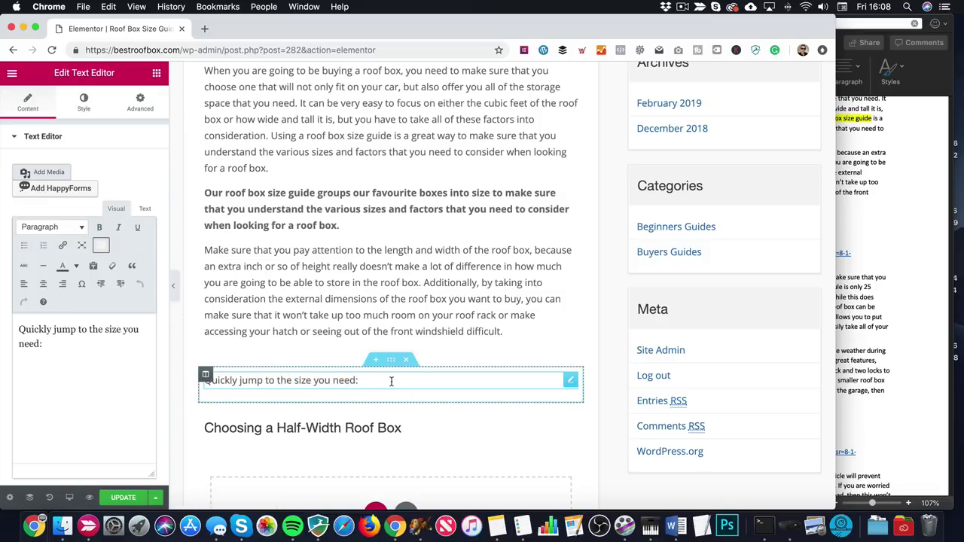
pyautogui.moveTo(387, 381); pyautogui.dragTo(212, 382)
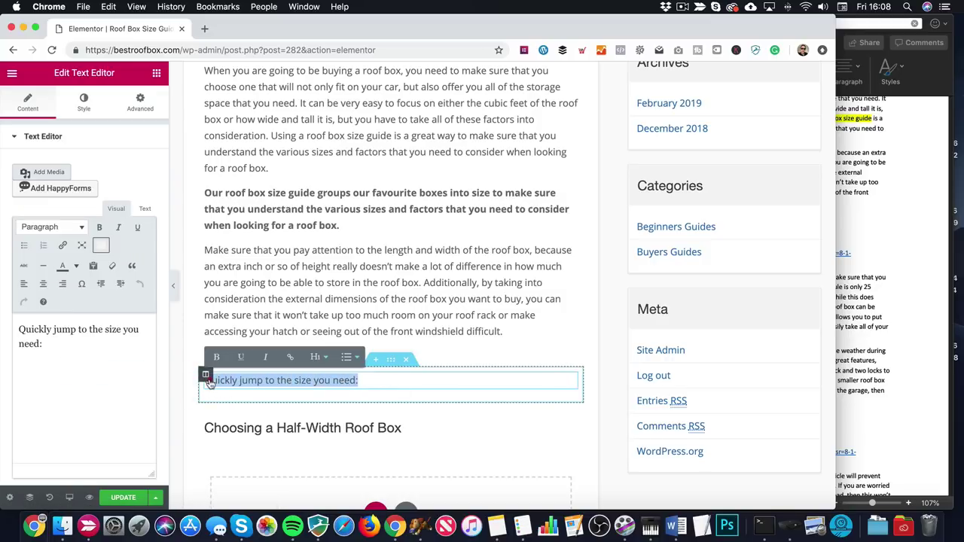
pyautogui.press('super+b')
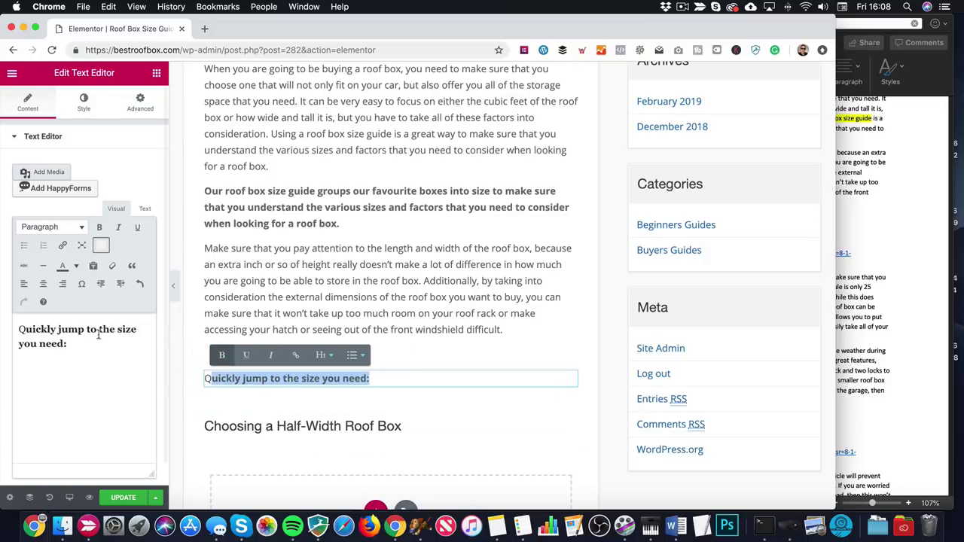
pyautogui.click(75, 335)
pyautogui.moveTo(27, 330); pyautogui.dragTo(17, 328)
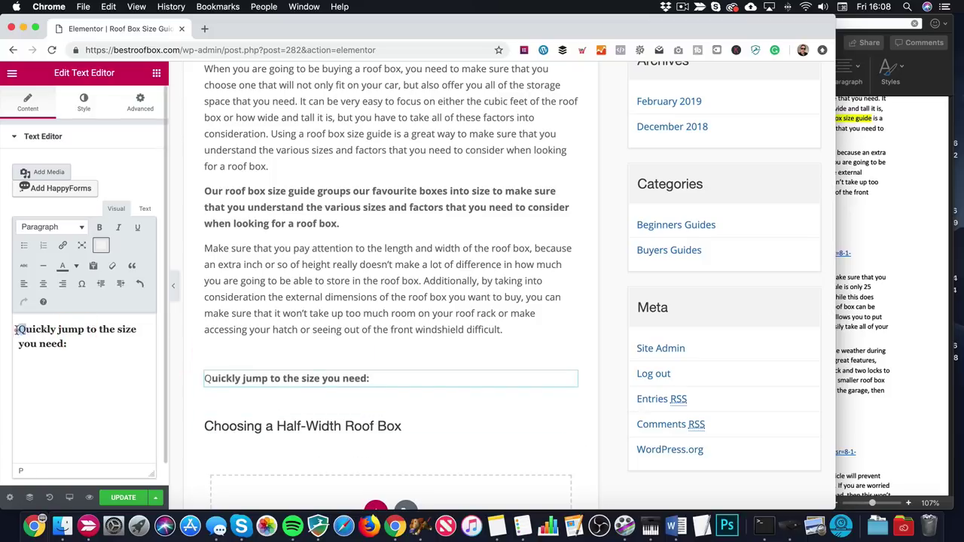
pyautogui.click(99, 226)
pyautogui.click(291, 314)
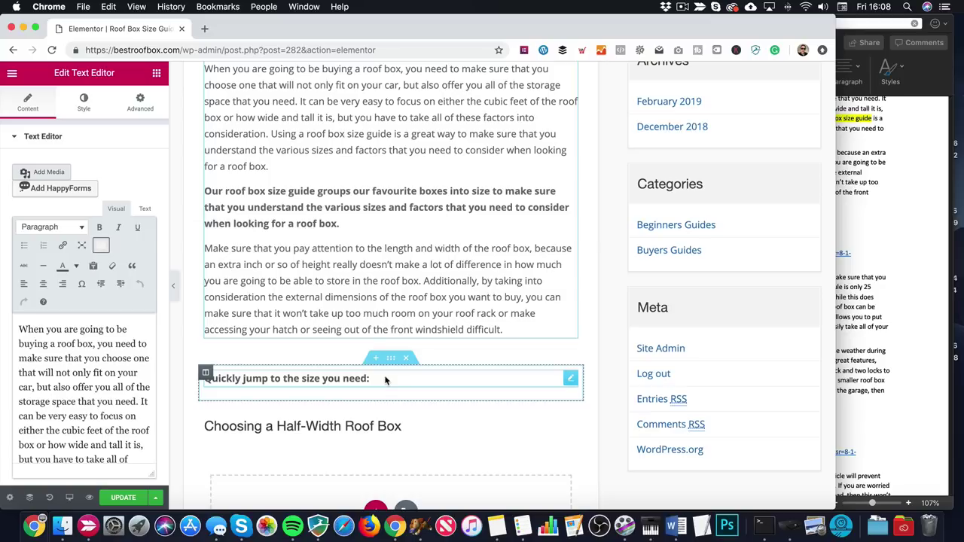
pyautogui.click(386, 379)
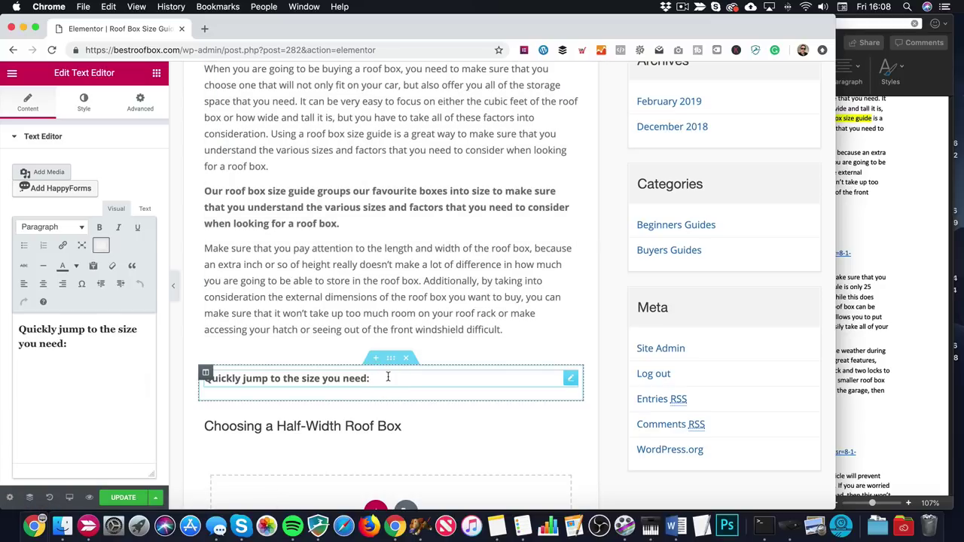
# Type 'Half-Width Roof Box' on a new line below the jump prompt
pyautogui.press('Return')
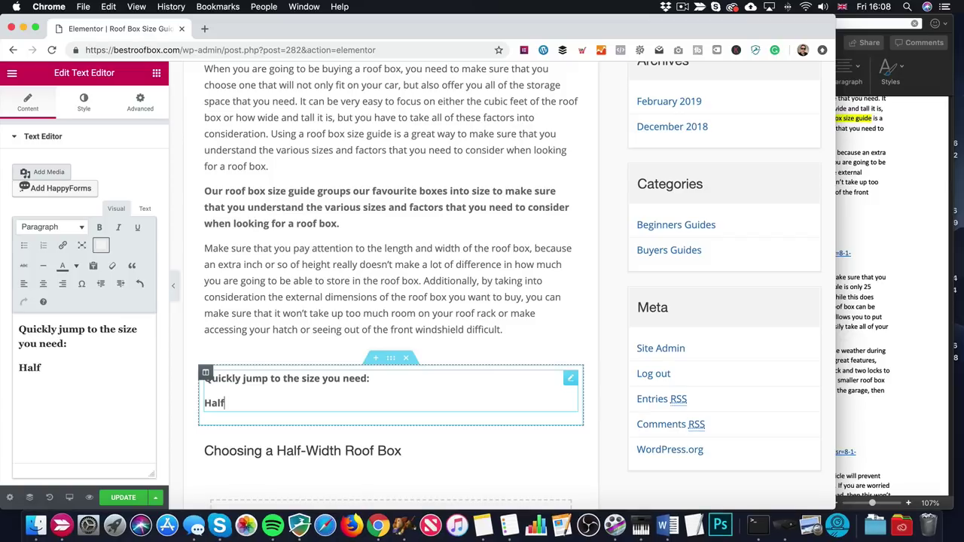
pyautogui.write('Half-width Roof ')
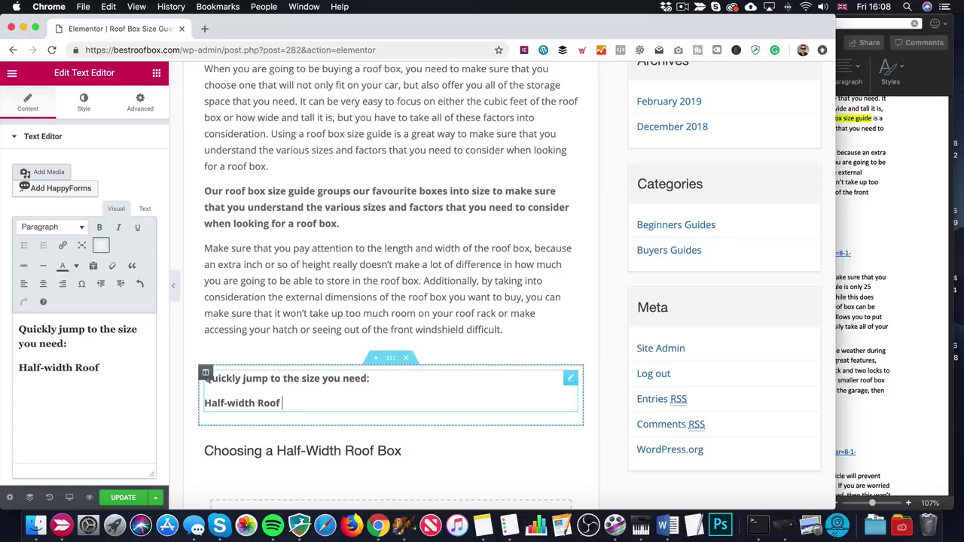
pyautogui.write('Box')
pyautogui.click(233, 404)
pyautogui.press('BackSpace')
pyautogui.write('W')
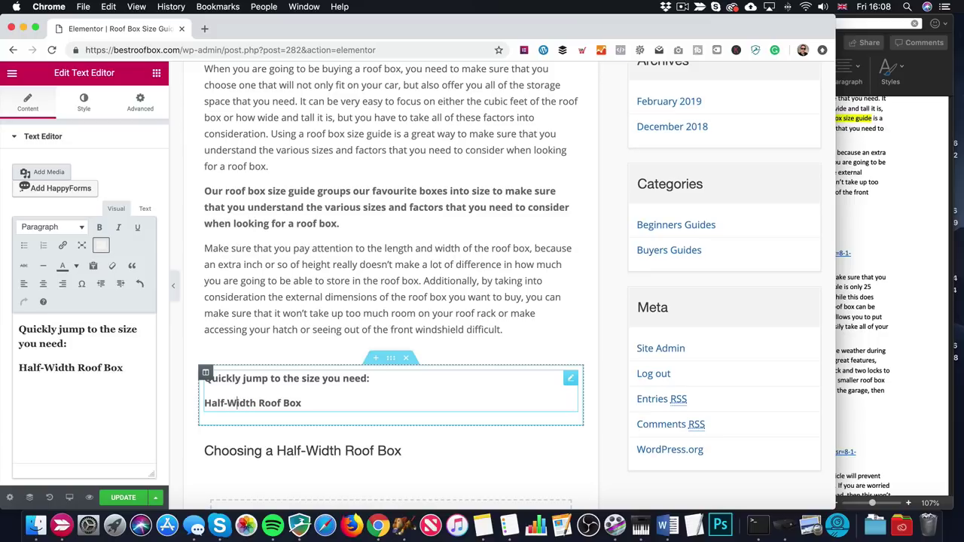
# Unbold the 'Half-Width Roof Box' line and format it as a bullet point
pyautogui.moveTo(313, 403); pyautogui.dragTo(198, 399)
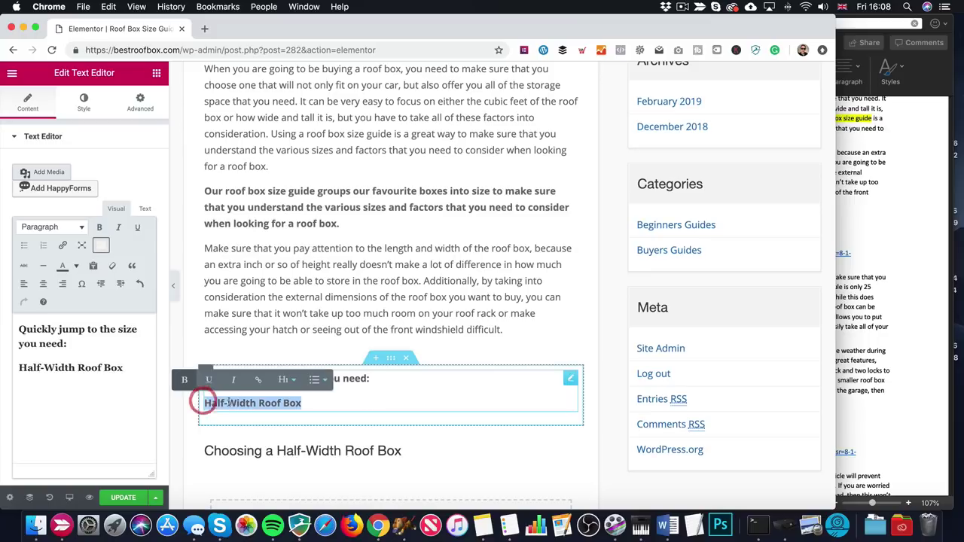
pyautogui.click(182, 381)
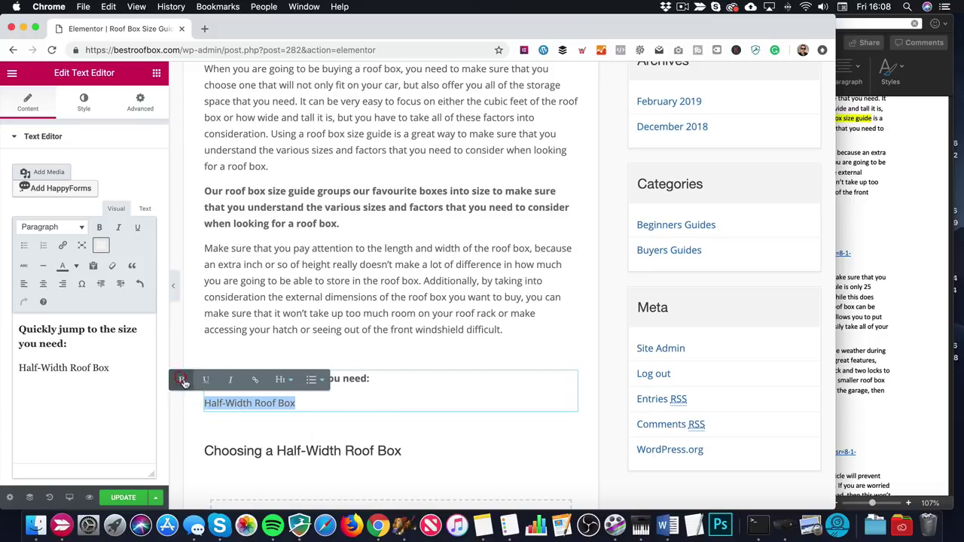
pyautogui.click(313, 379)
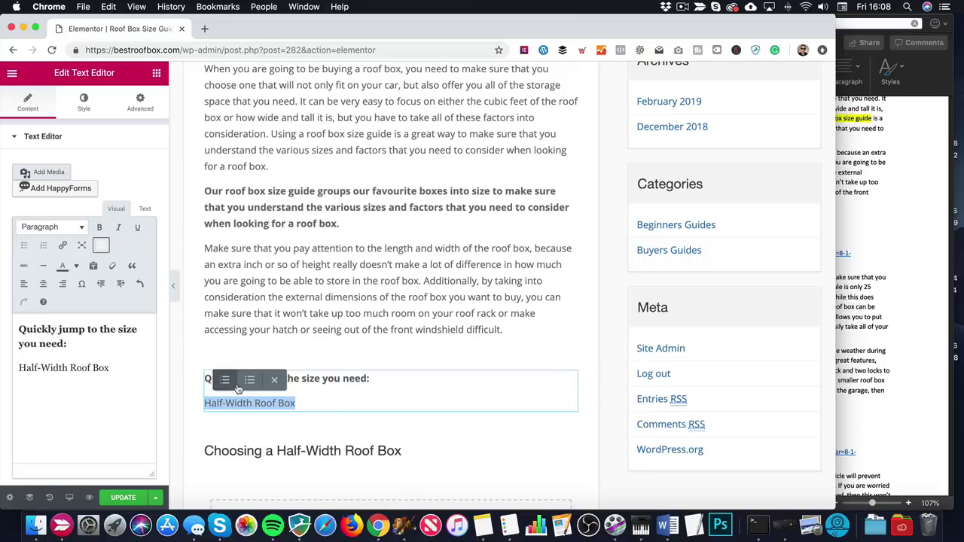
pyautogui.click(237, 384)
pyautogui.click(338, 402)
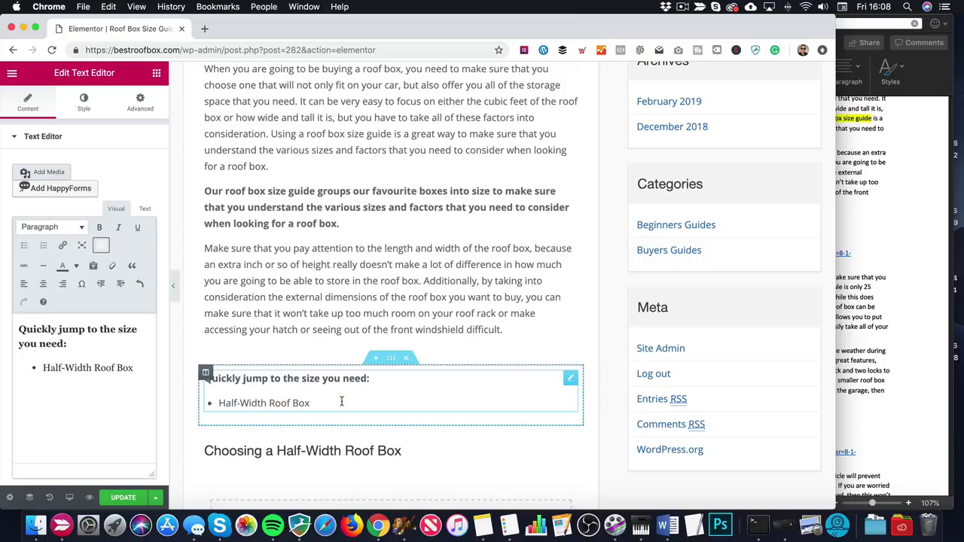
pyautogui.scroll(-1, 341, 401)
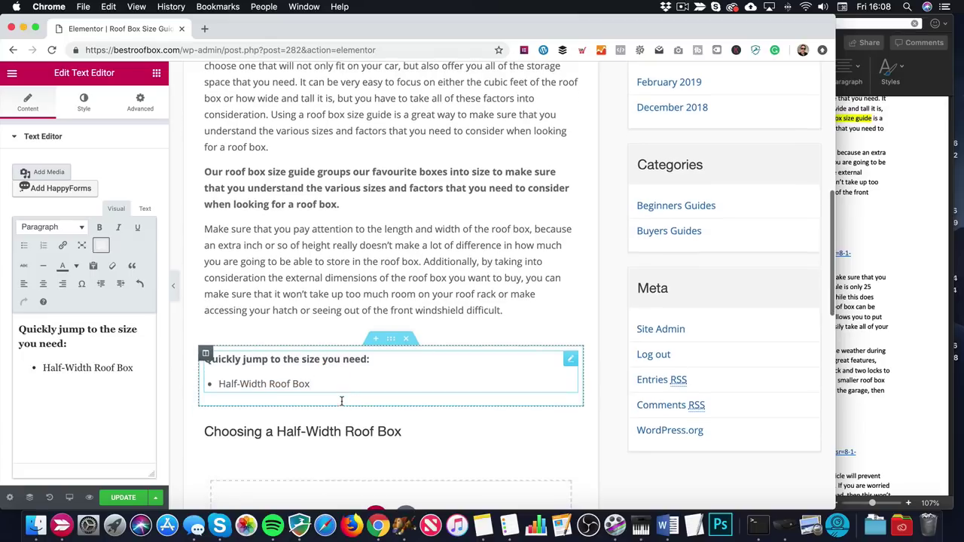
pyautogui.click(266, 380)
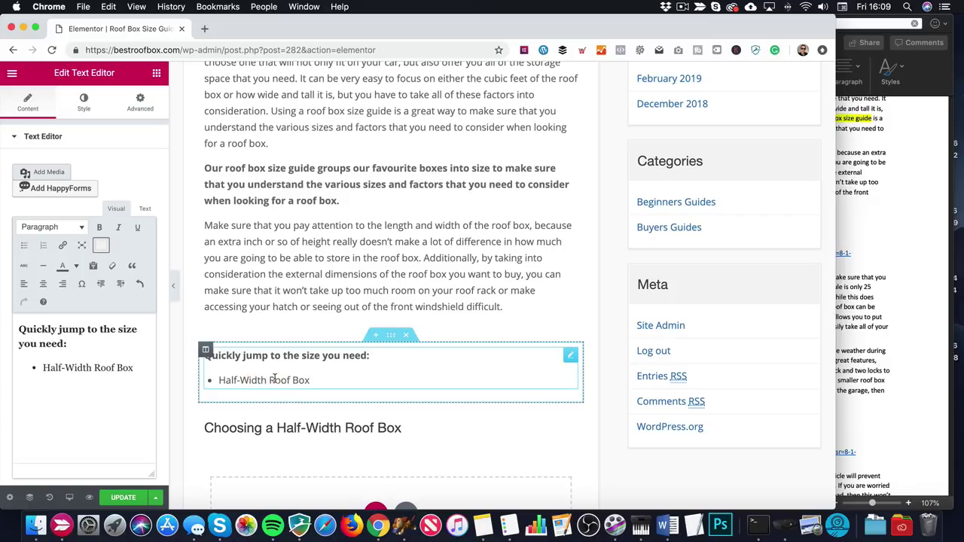
pyautogui.scroll(-1, 273, 376)
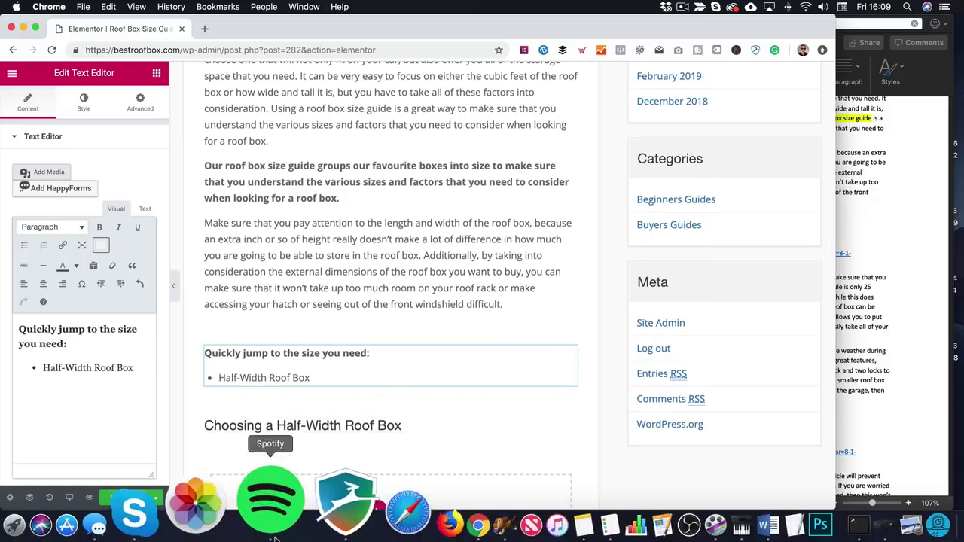
# Give the Choosing a Half-Width Roof Box heading the CSS ID 'halfwidth'
pyautogui.scroll(-2, 324, 317)
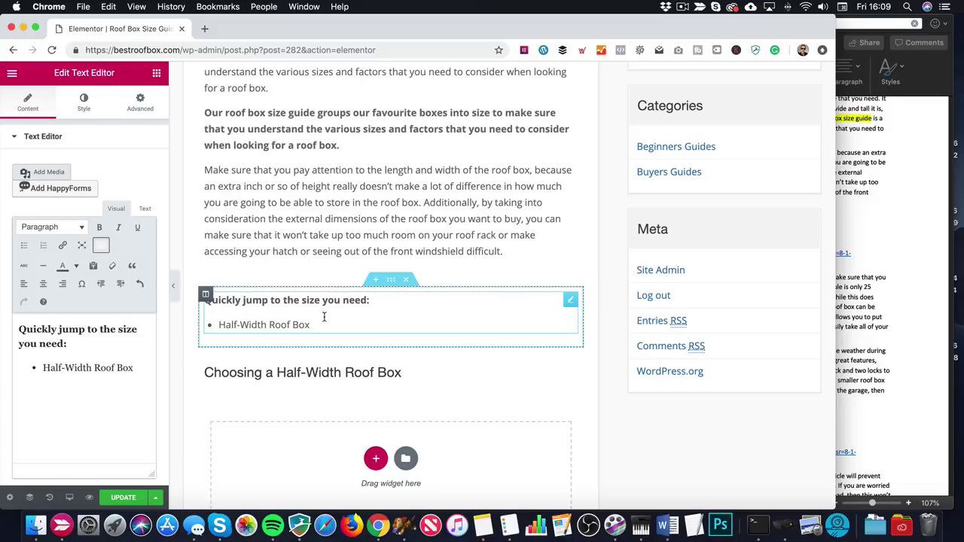
pyautogui.click(352, 374)
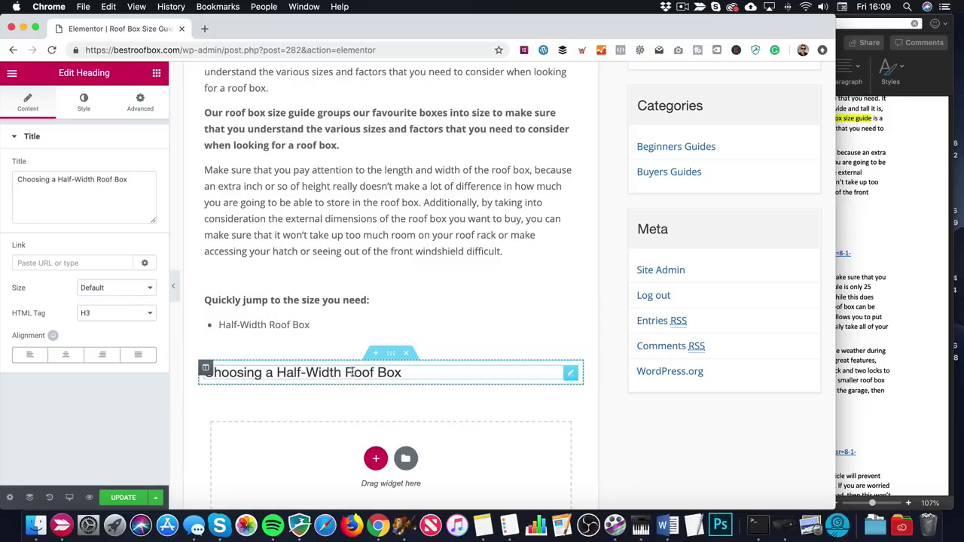
pyautogui.click(135, 101)
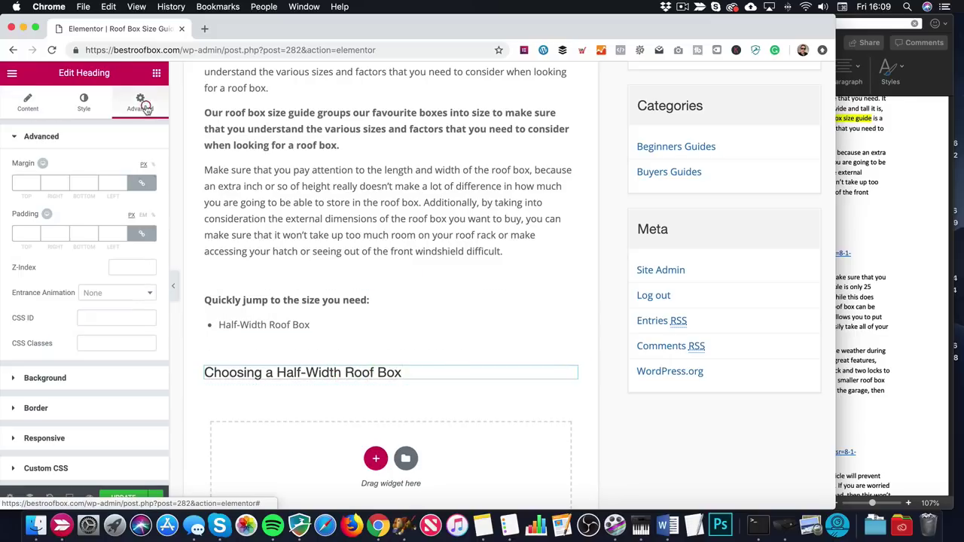
pyautogui.click(100, 324)
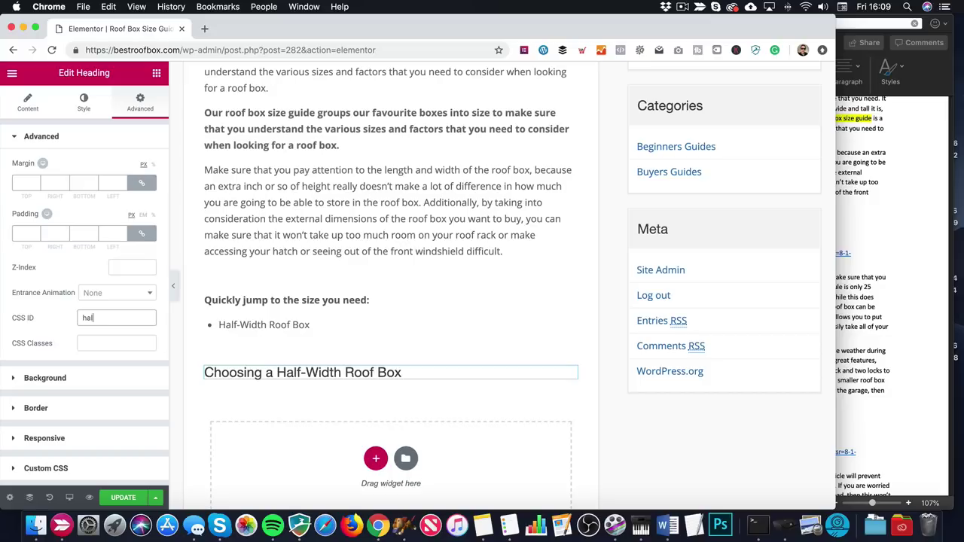
pyautogui.press('super+a')
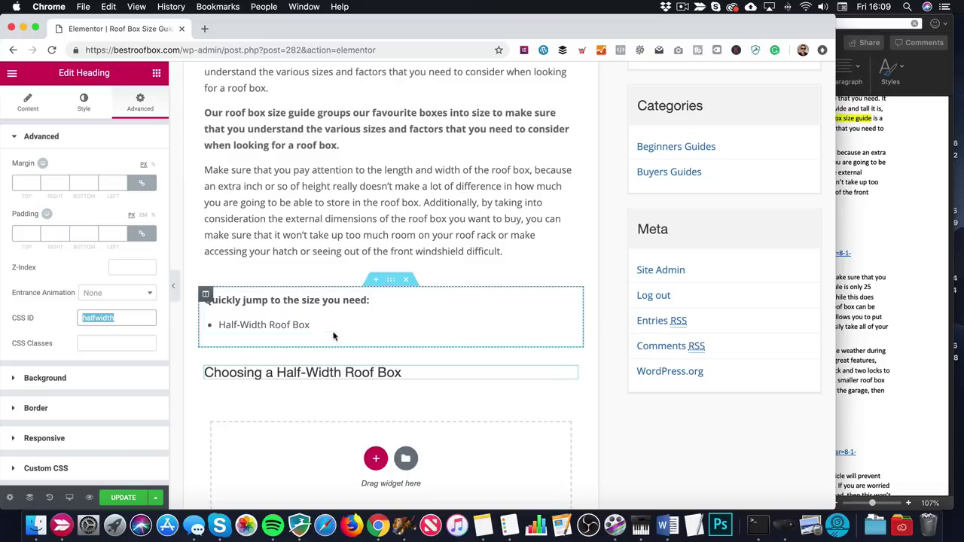
# Link the 'Half-Width Roof Box' bullet to '#halfwidth'
pyautogui.click(281, 326)
pyautogui.moveTo(321, 325); pyautogui.dragTo(205, 324)
pyautogui.click(269, 301)
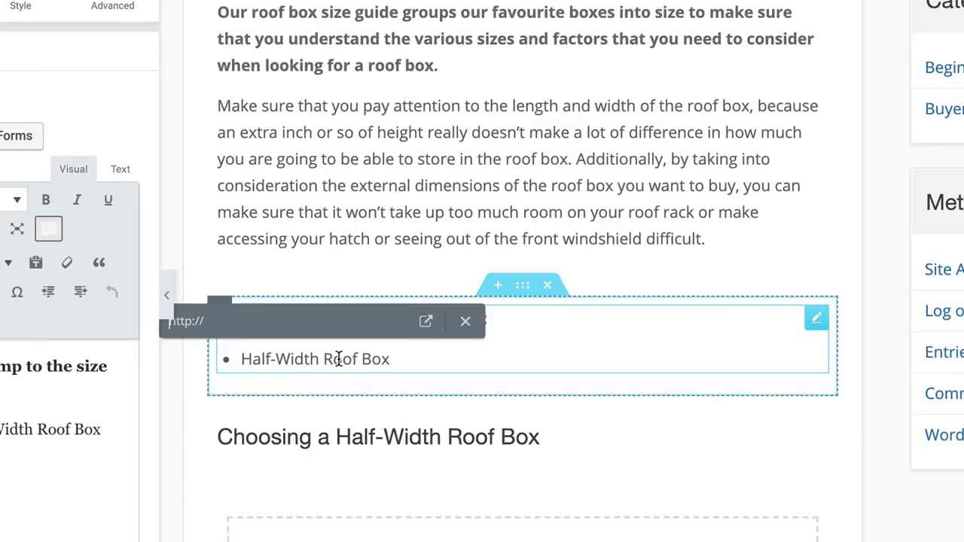
pyautogui.write('#halfwidth')
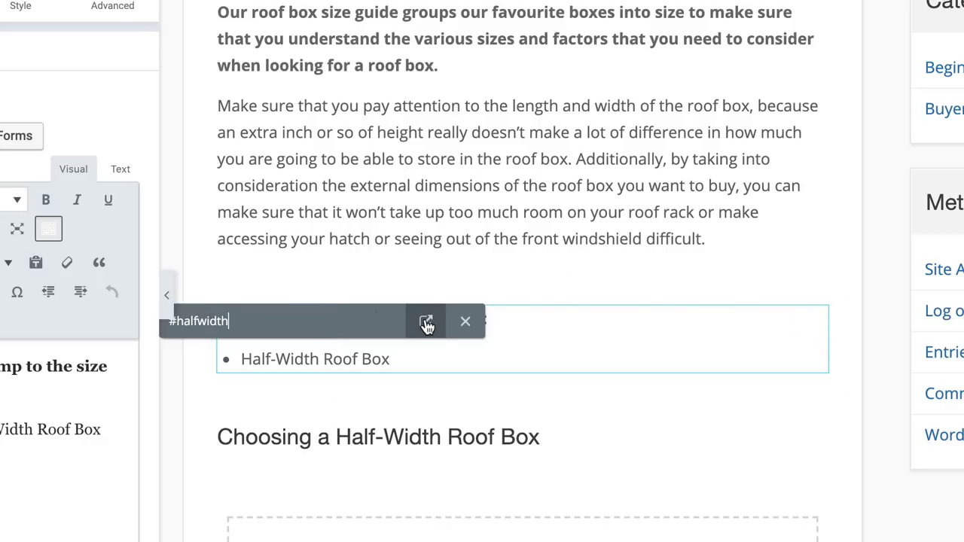
pyautogui.click(427, 323)
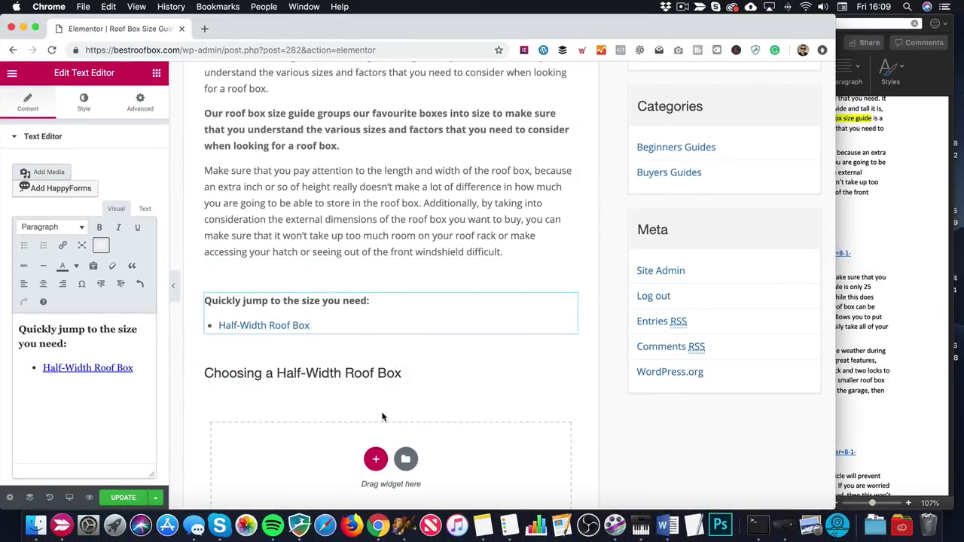
# Find the THULE 682 SideKick Cargo Box line in Word and add a text block under the heading
pyautogui.click(890, 237)
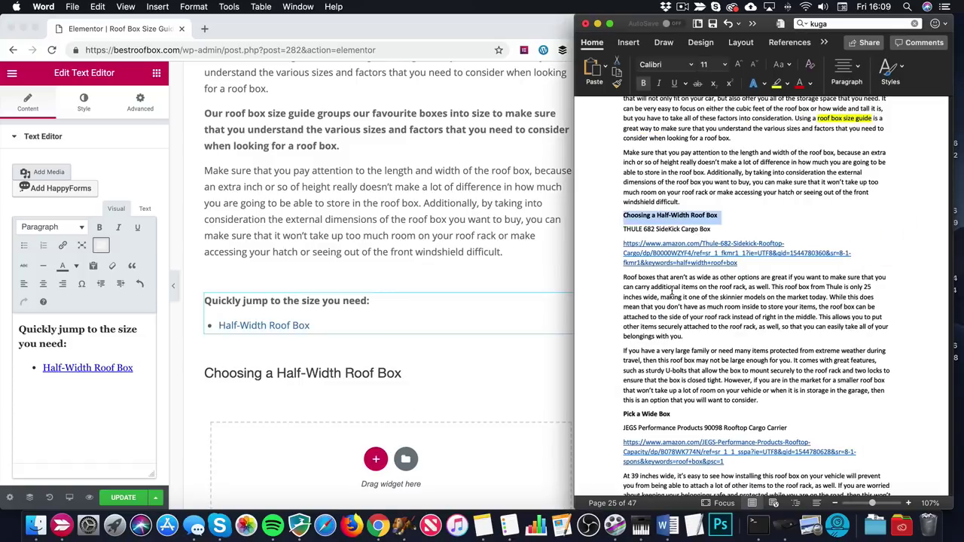
pyautogui.scroll(-2, 676, 286)
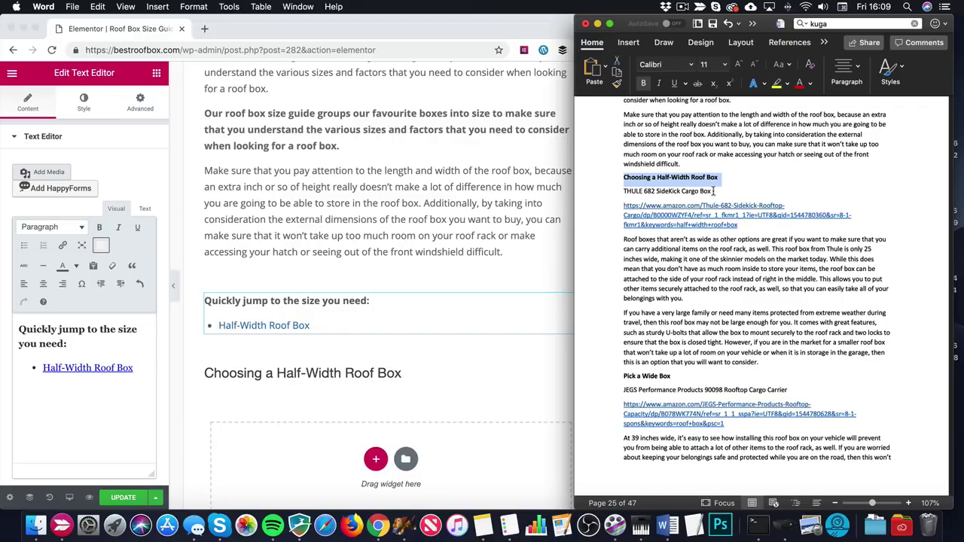
pyautogui.moveTo(713, 191); pyautogui.dragTo(624, 191)
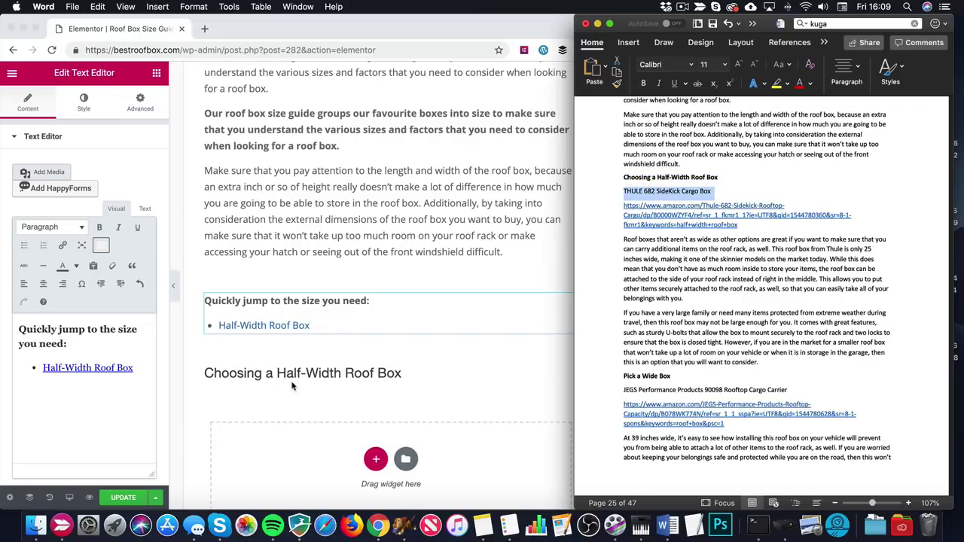
pyautogui.click(292, 385)
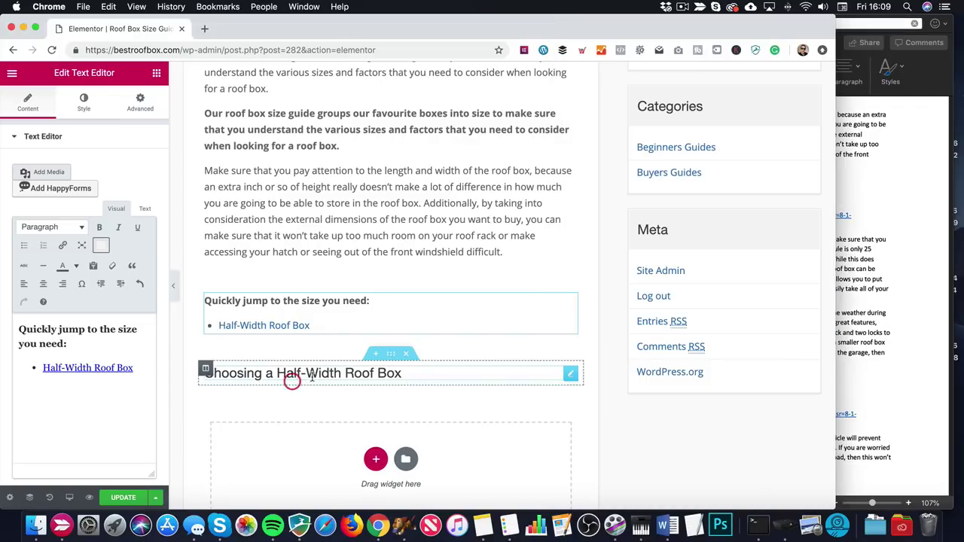
pyautogui.click(155, 73)
pyautogui.moveTo(129, 242); pyautogui.dragTo(330, 376)
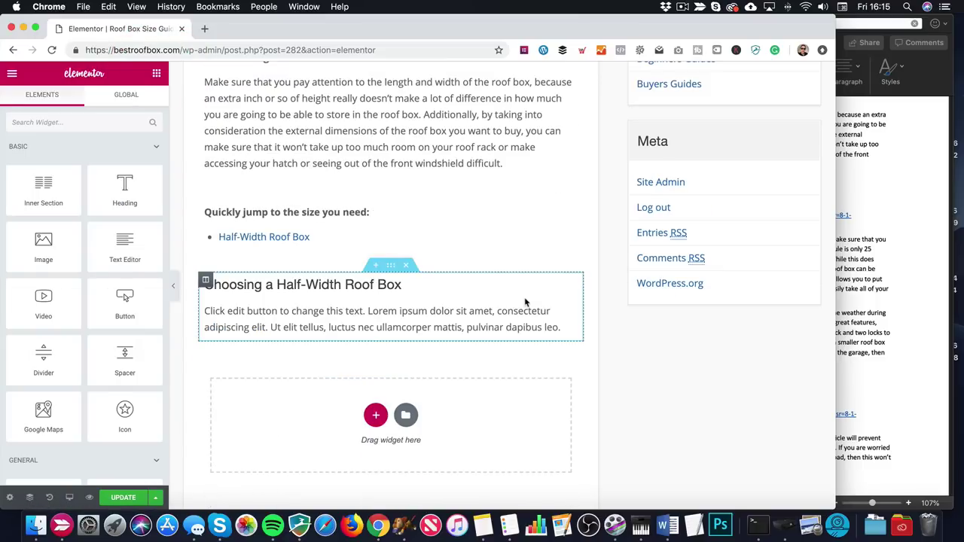
# Fill the block with 'Our Choice: THULE 682 SideKick Cargo Box', copying the product name from Word
pyautogui.click(845, 285)
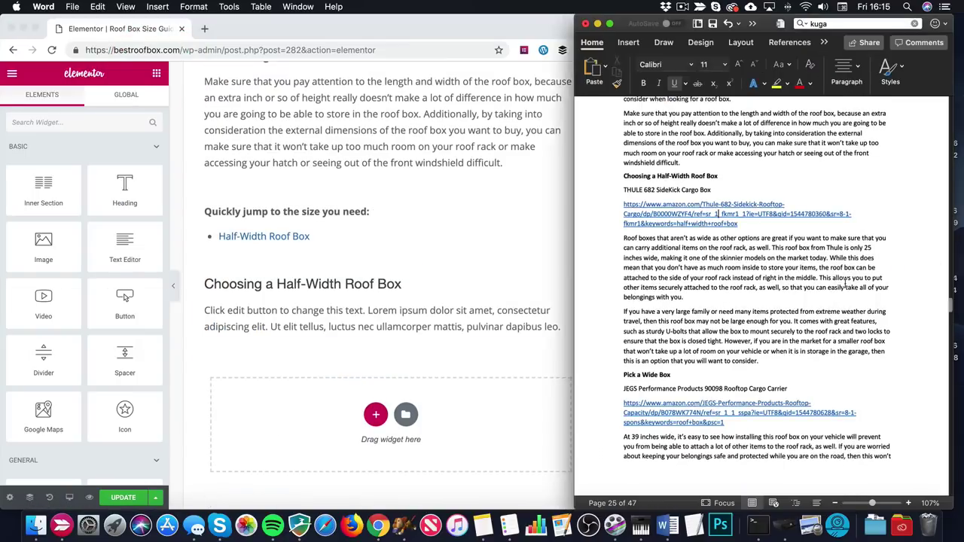
pyautogui.moveTo(734, 186); pyautogui.dragTo(623, 189)
pyautogui.rightClick(623, 186)
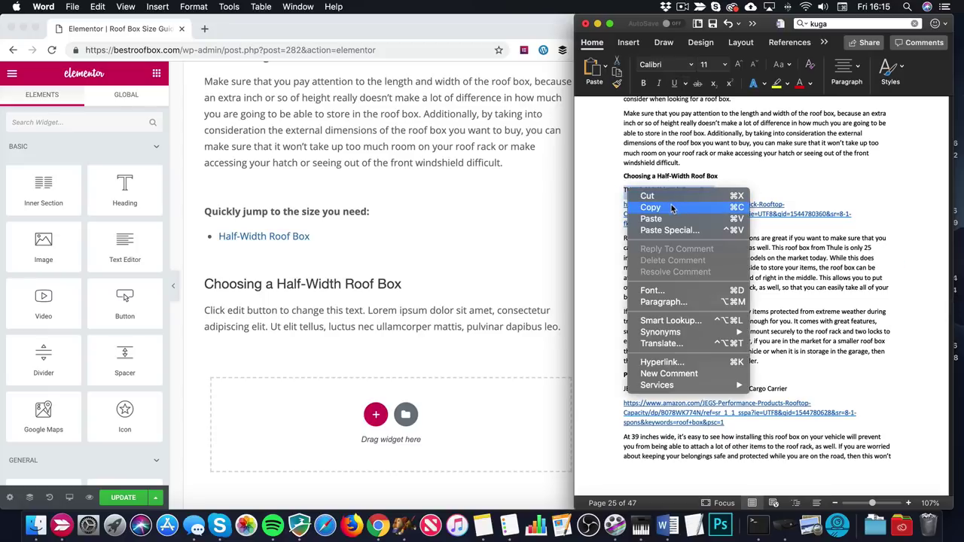
pyautogui.click(655, 205)
pyautogui.click(396, 324)
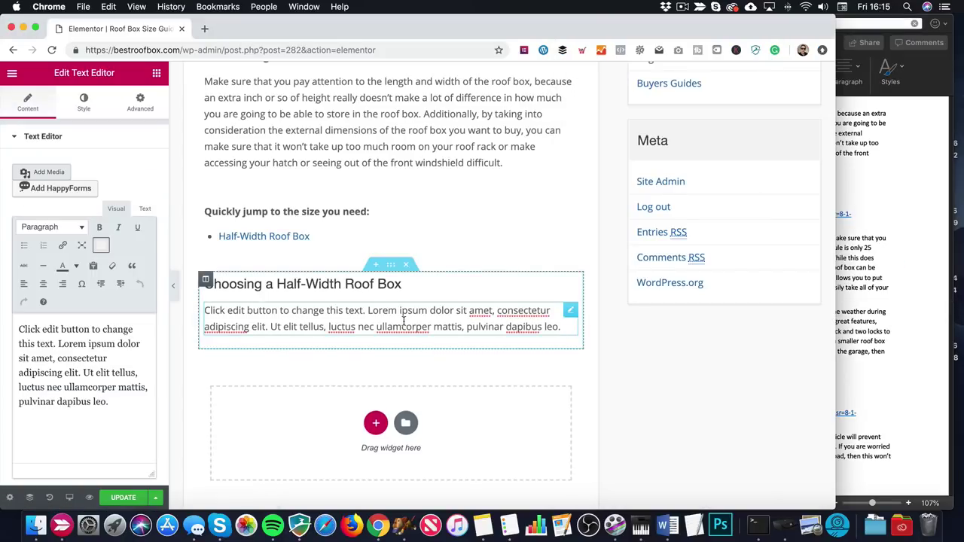
pyautogui.hotkey('ctrl', 'a')
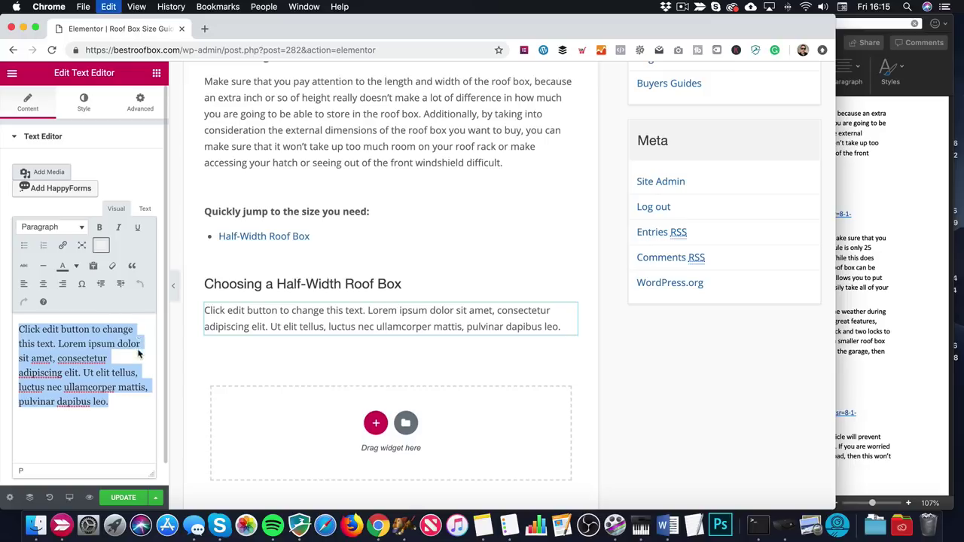
pyautogui.hotkey('ctrl', 'v')
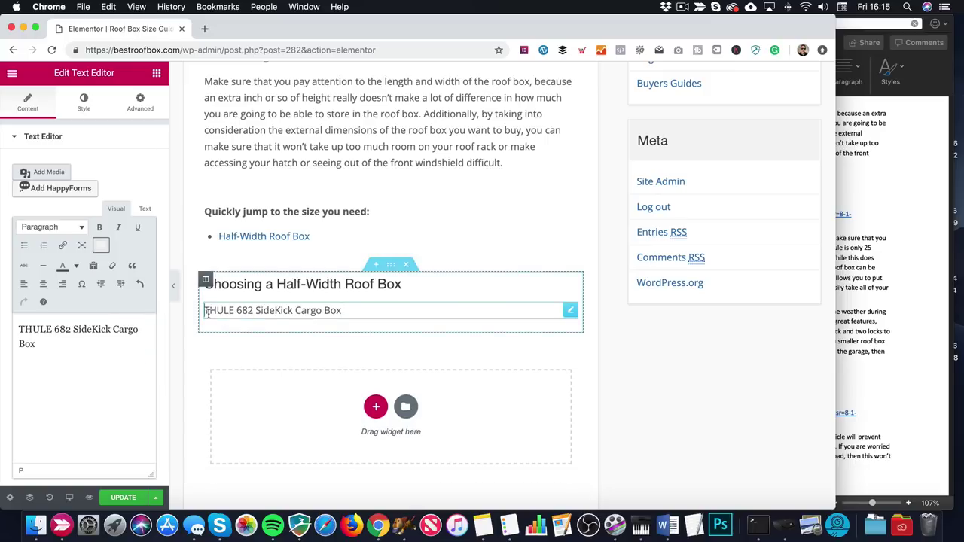
pyautogui.click(208, 314)
pyautogui.write('Our Choice')
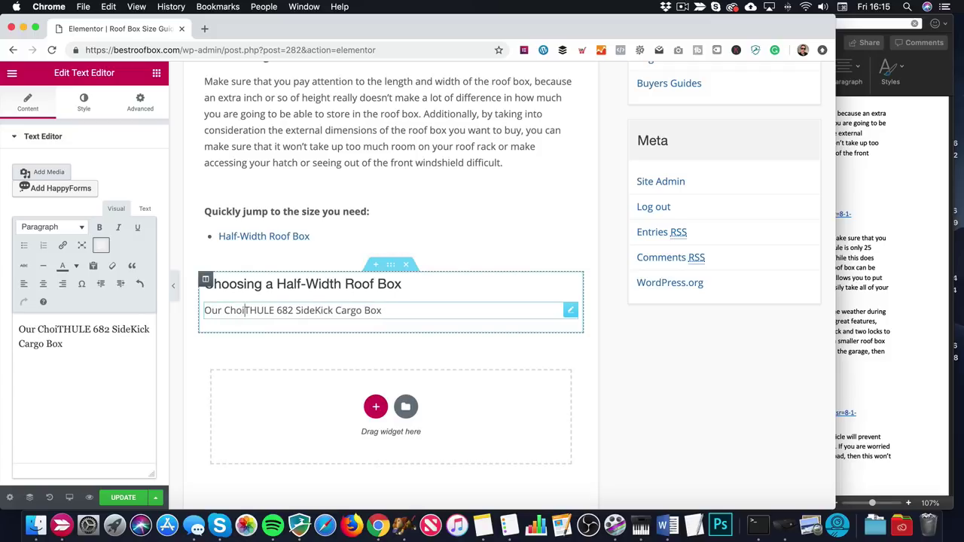
pyautogui.write(':')
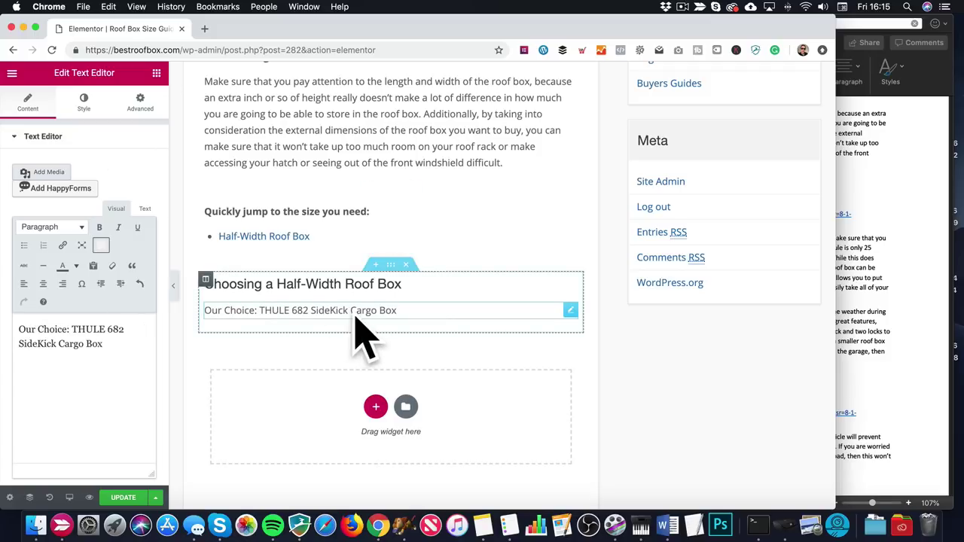
# Set the Our Choice line's typography to size 18 and Bold weight
pyautogui.click(86, 105)
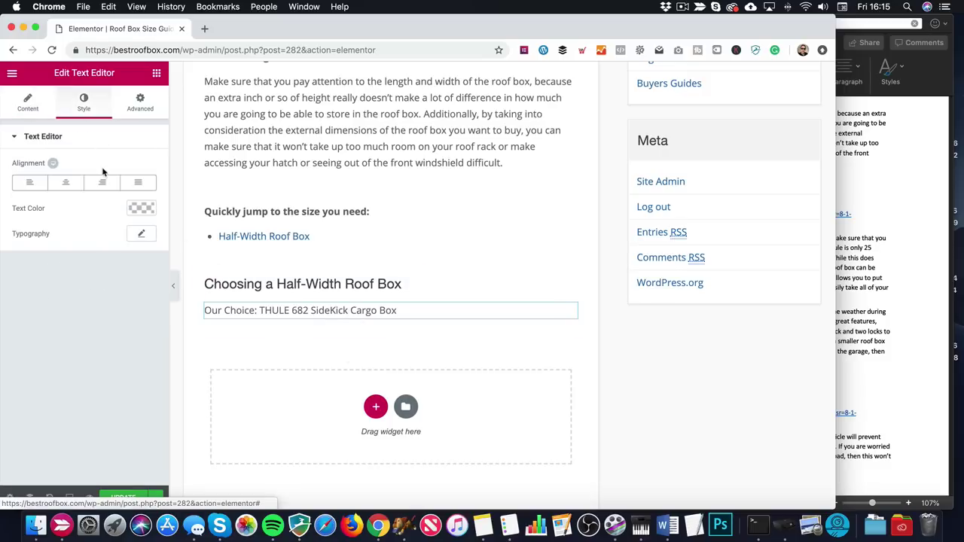
pyautogui.click(142, 235)
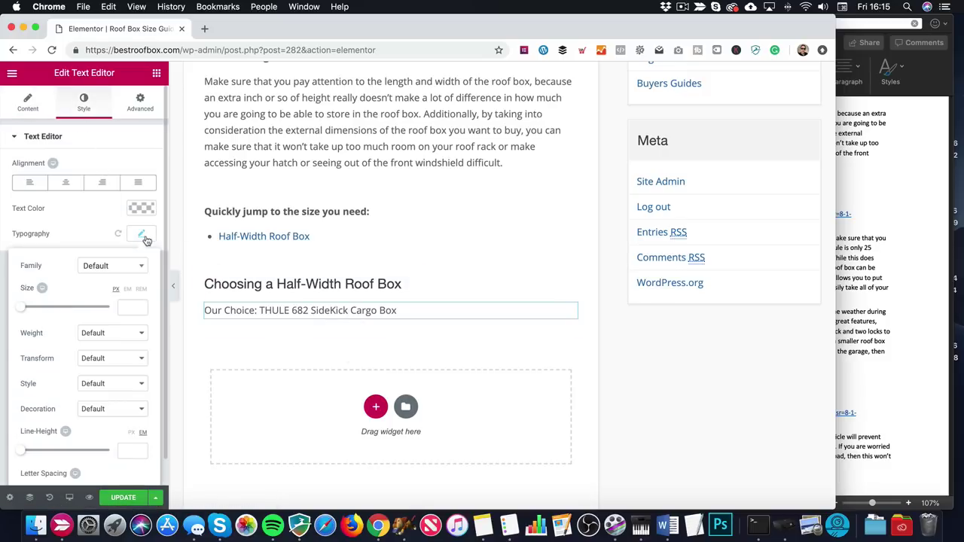
pyautogui.moveTo(18, 308); pyautogui.dragTo(29, 310)
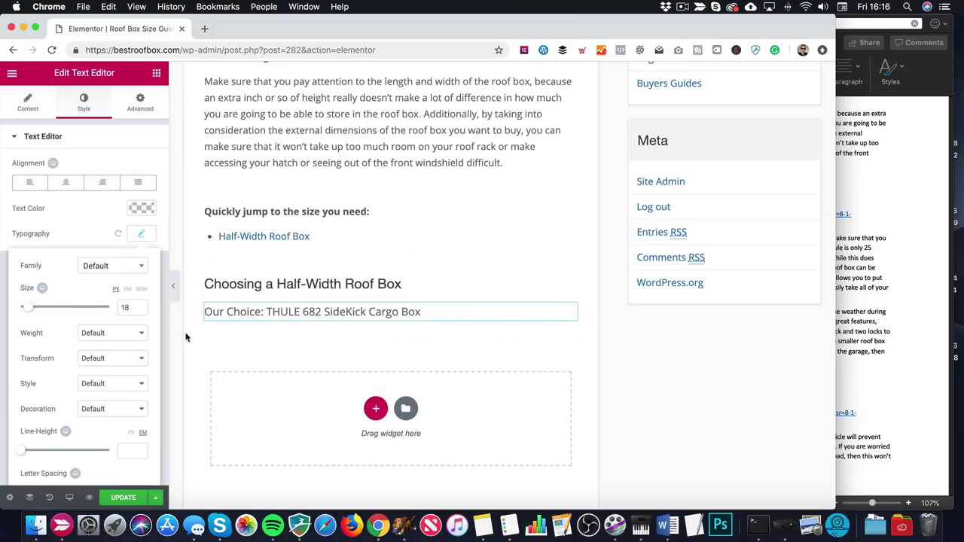
pyautogui.click(120, 334)
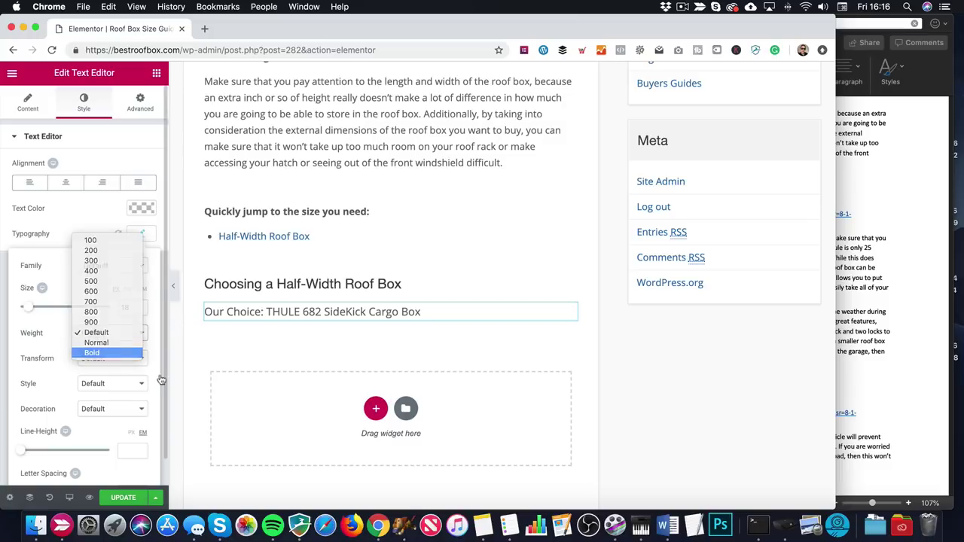
pyautogui.press('Return')
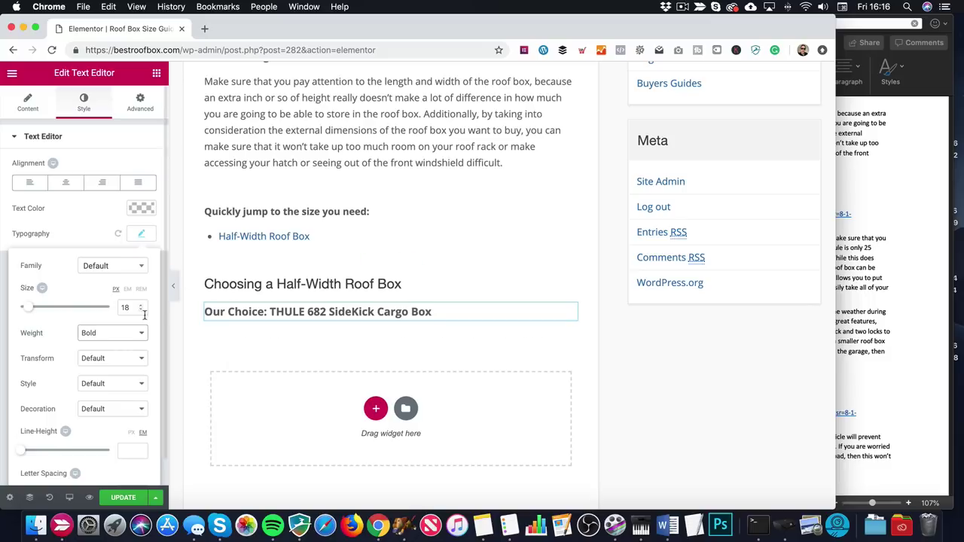
pyautogui.click(869, 322)
# Copy the full-length SiteStripe text link for the Thule 682 SideKick Amazon page
pyautogui.click(675, 214)
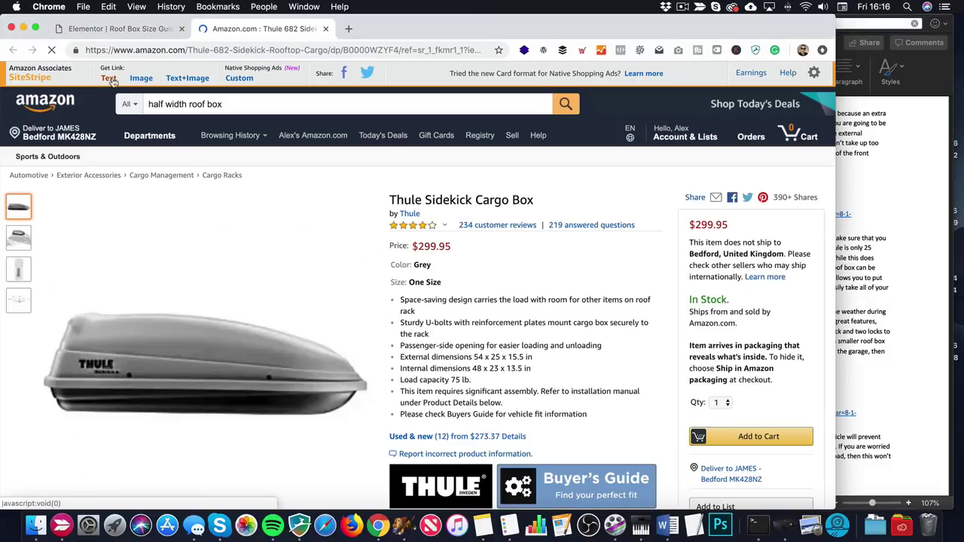
pyautogui.click(108, 79)
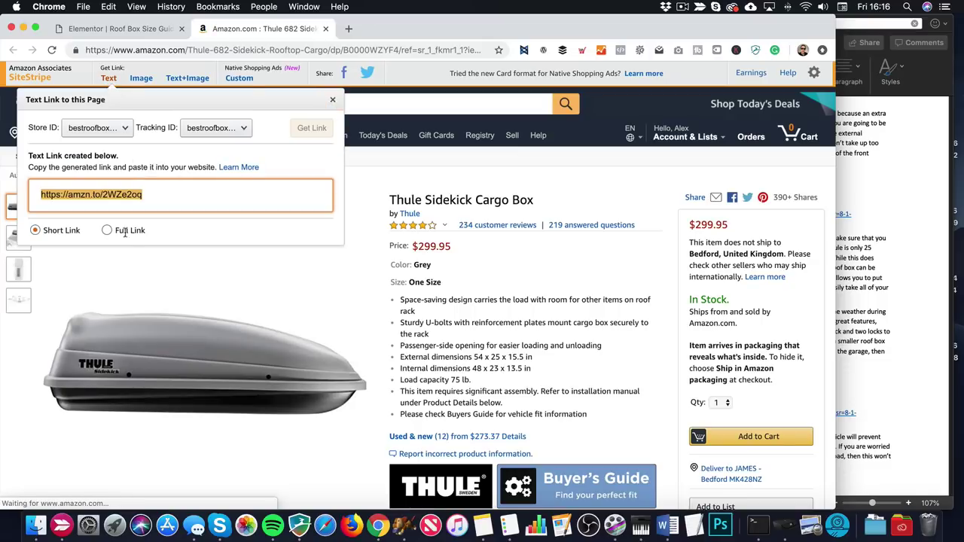
pyautogui.click(136, 233)
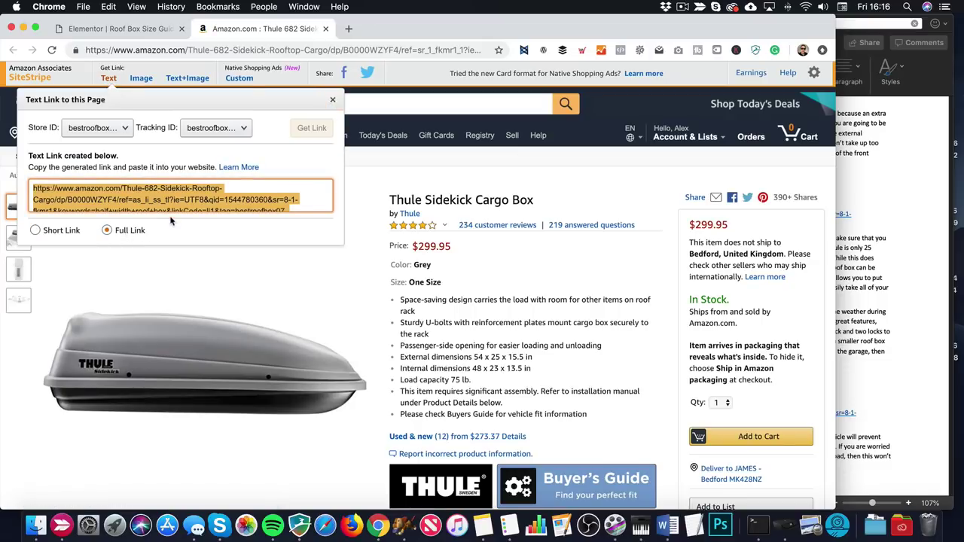
pyautogui.press('cmd+c')
pyautogui.click(119, 30)
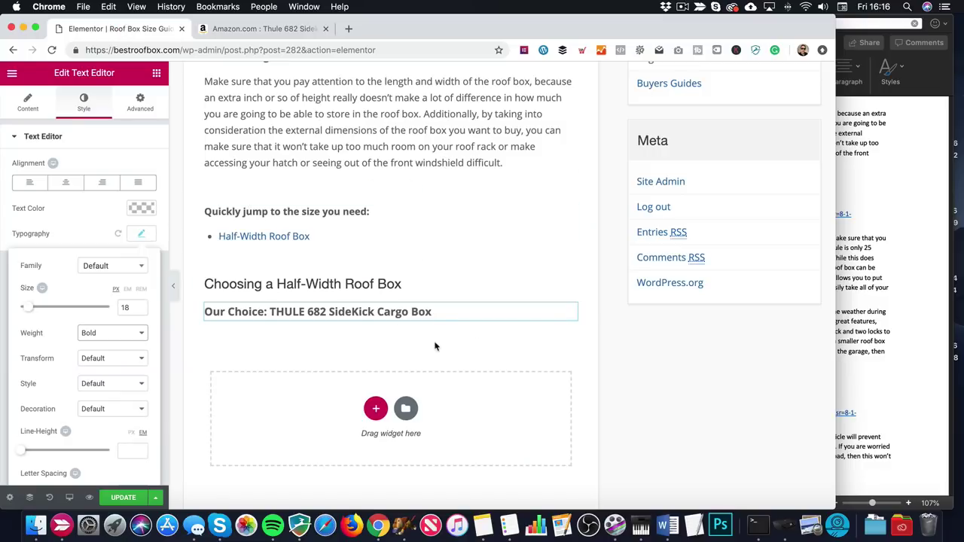
pyautogui.click(446, 311)
# Link 'THULE 682 SideKick Cargo Box' in the Our Choice line to the copied Amazon URL
pyautogui.moveTo(447, 311); pyautogui.dragTo(274, 312)
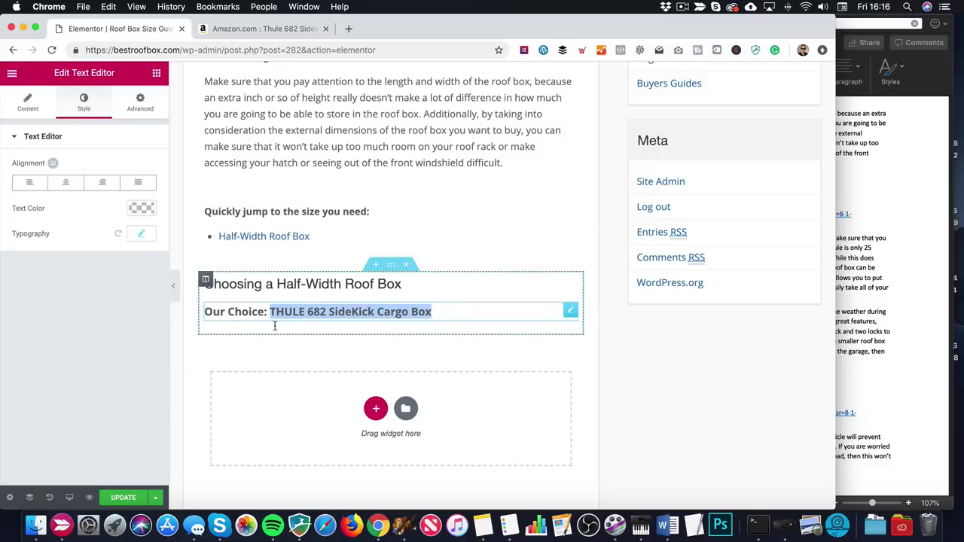
pyautogui.click(357, 289)
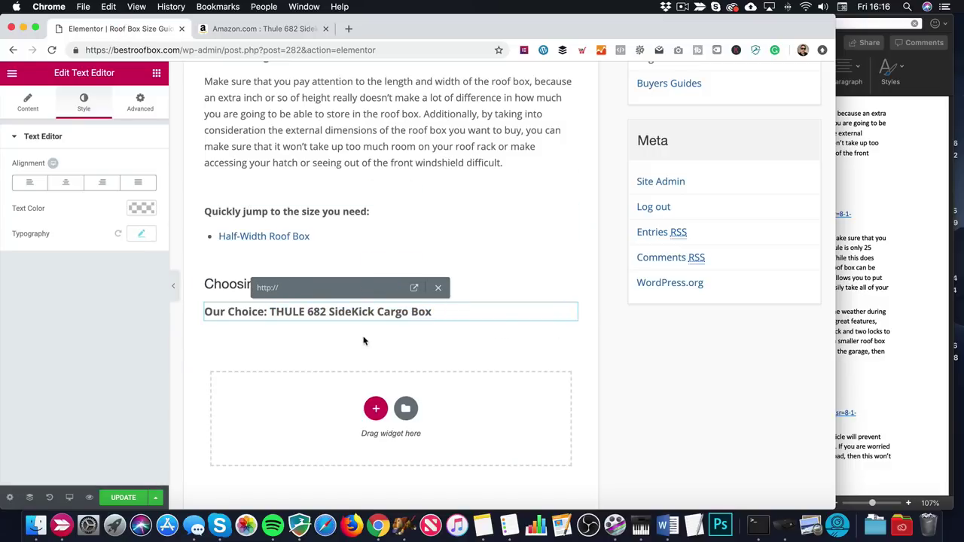
pyautogui.press('cmd+v')
pyautogui.press('Return')
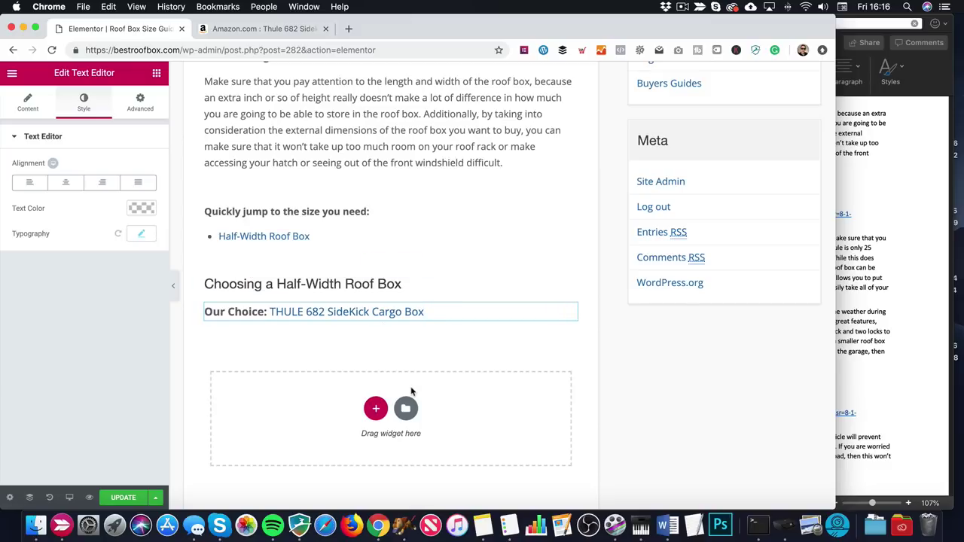
pyautogui.click(672, 392)
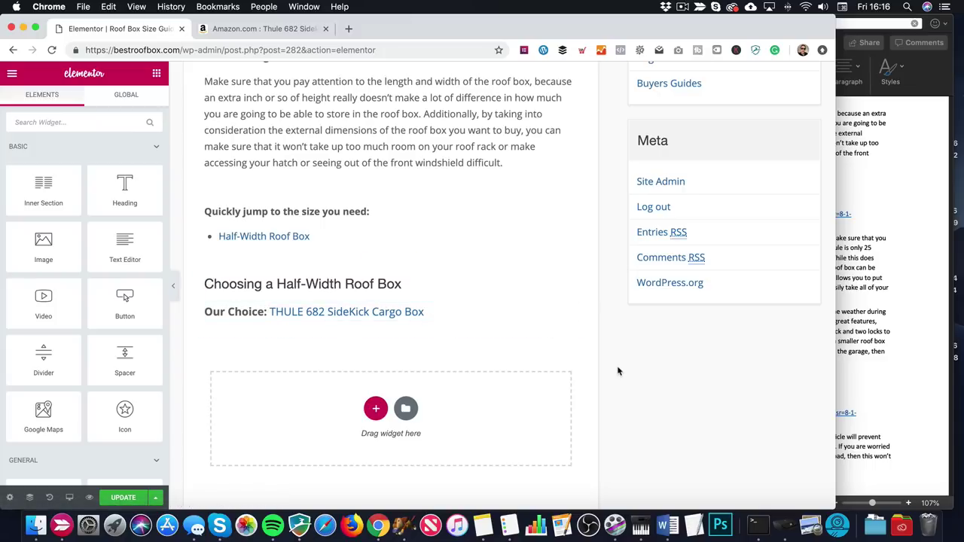
pyautogui.click(900, 286)
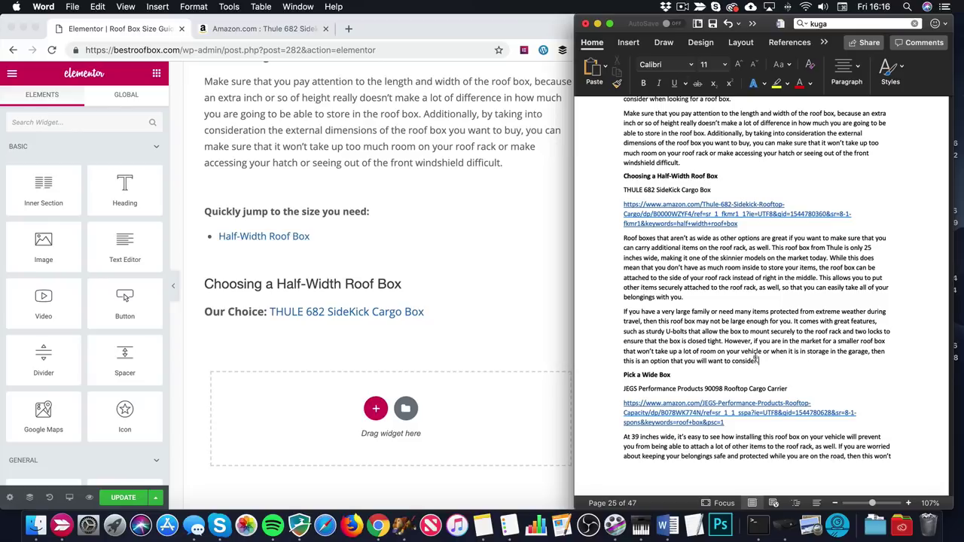
# Paste the two half-width roof box paragraphs from Word into a new text block below Our Choice
pyautogui.moveTo(758, 362); pyautogui.dragTo(623, 238)
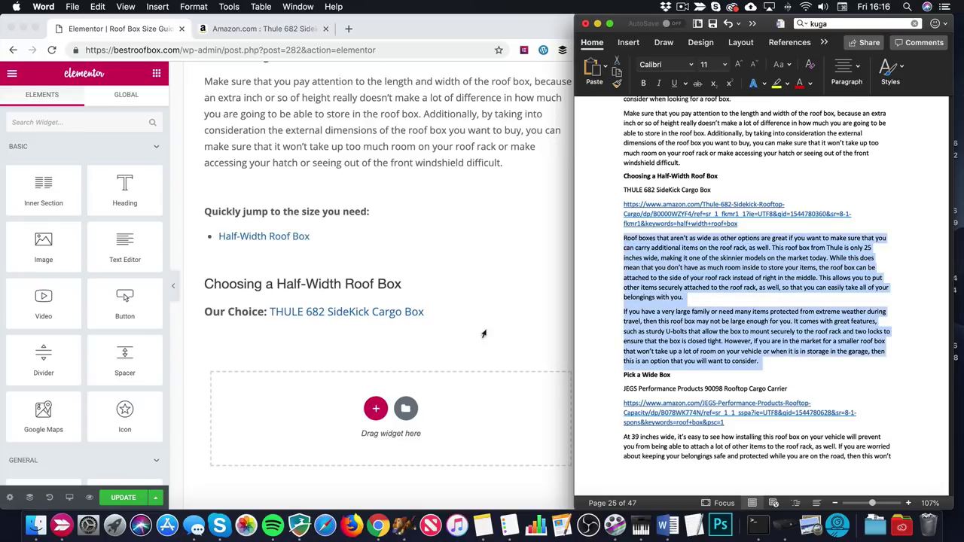
pyautogui.click(484, 333)
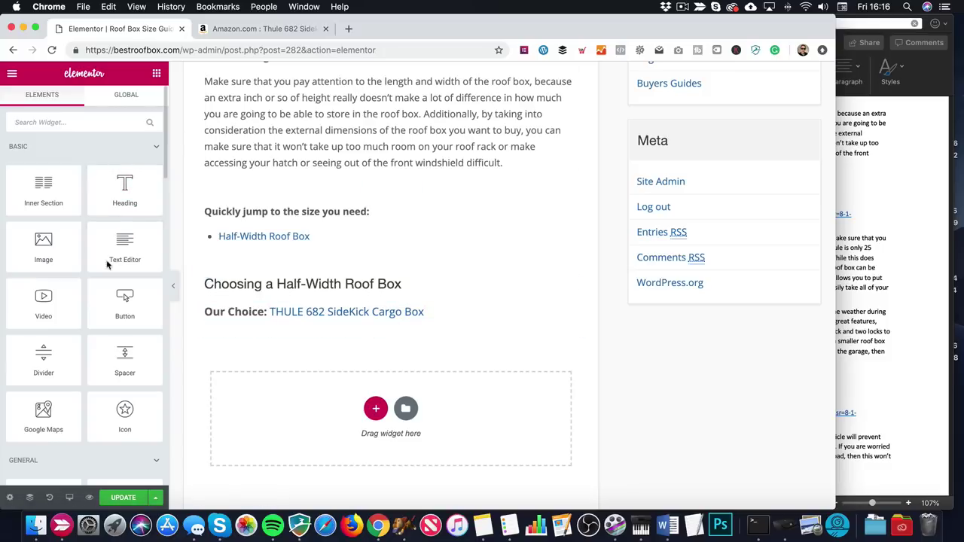
pyautogui.click(263, 312)
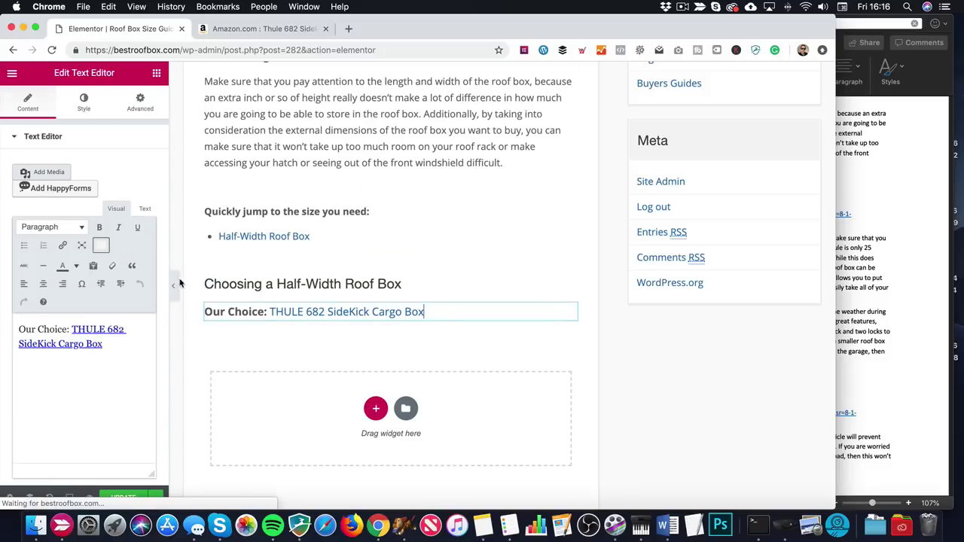
pyautogui.click(139, 102)
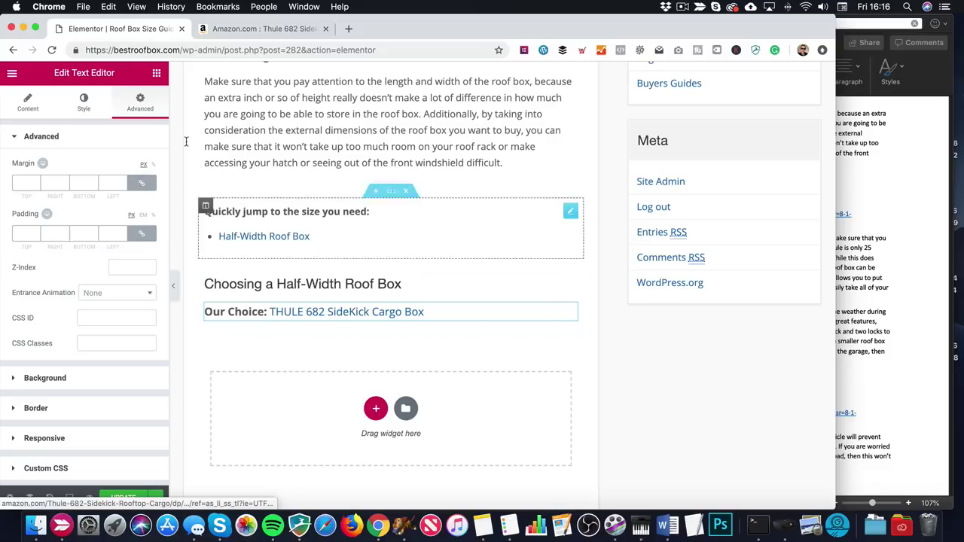
pyautogui.click(28, 103)
pyautogui.click(155, 73)
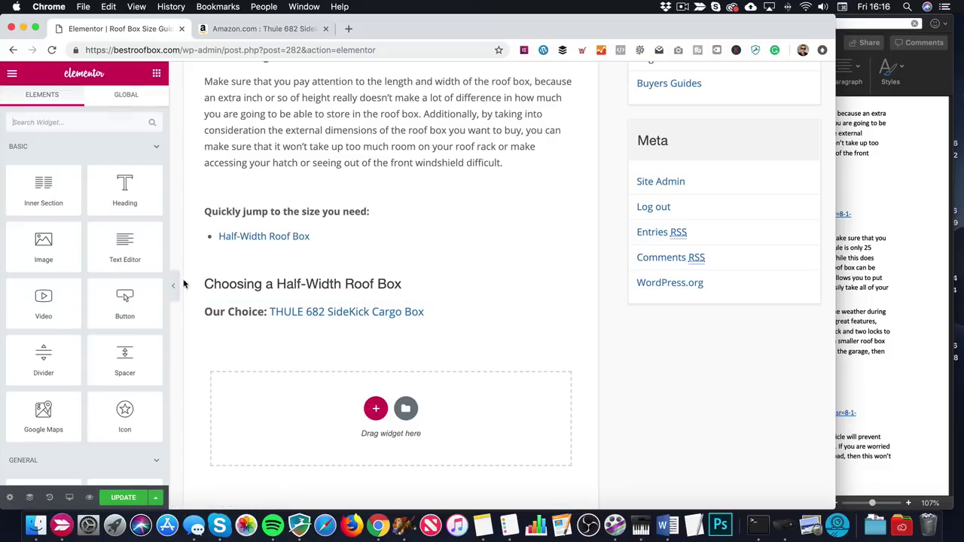
pyautogui.moveTo(124, 245); pyautogui.dragTo(331, 334)
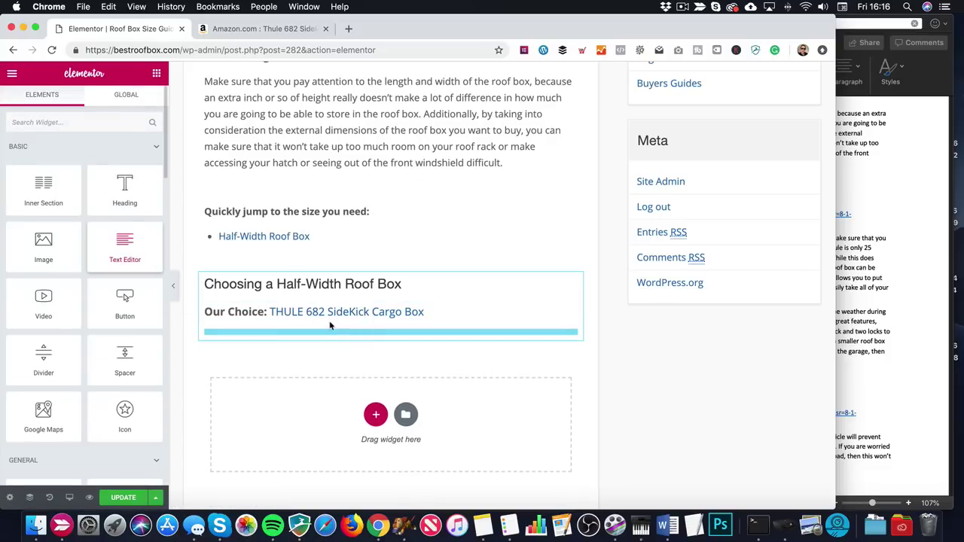
pyautogui.hotkey('ctrl', 'a')
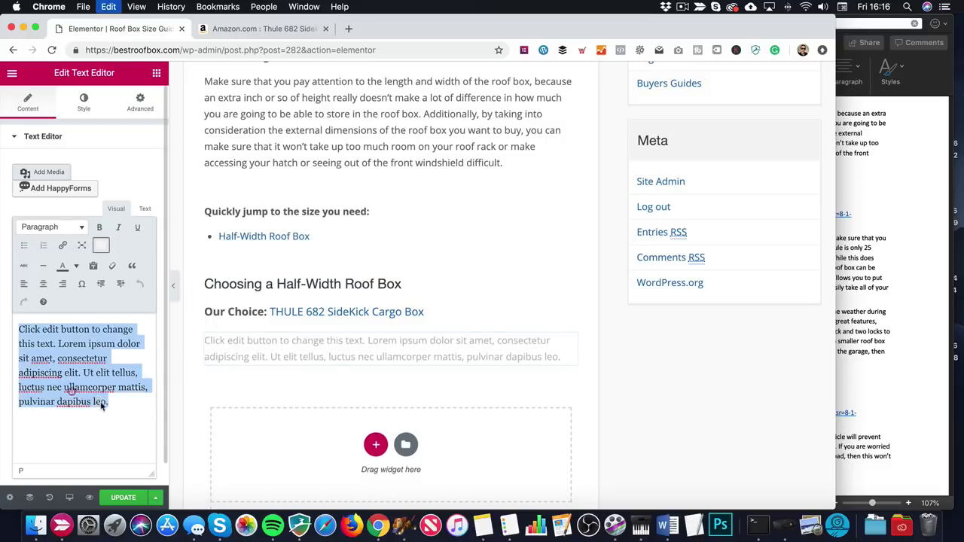
pyautogui.hotkey('ctrl', 'v')
pyautogui.scroll(-3, 315, 363)
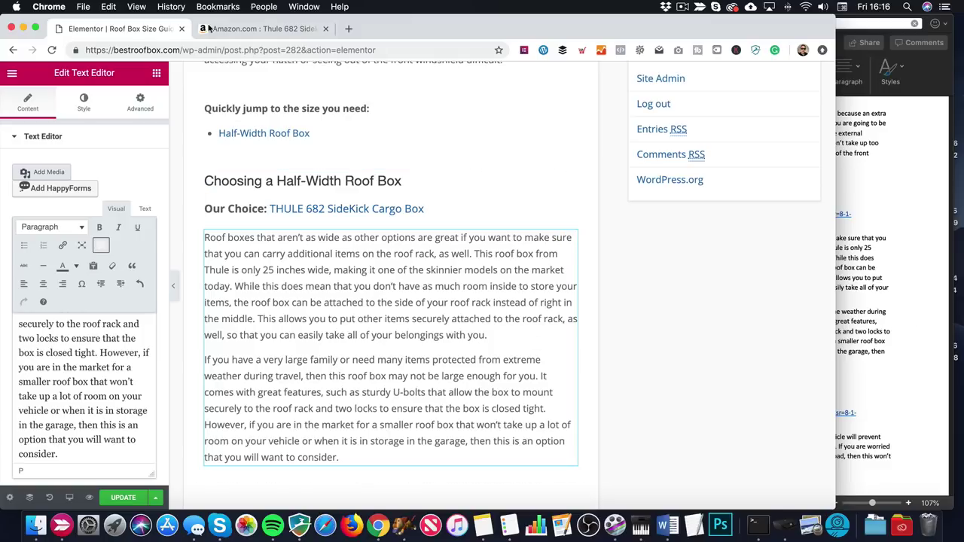
# Copy the large product image link code from Amazon SiteStripe
pyautogui.click(263, 30)
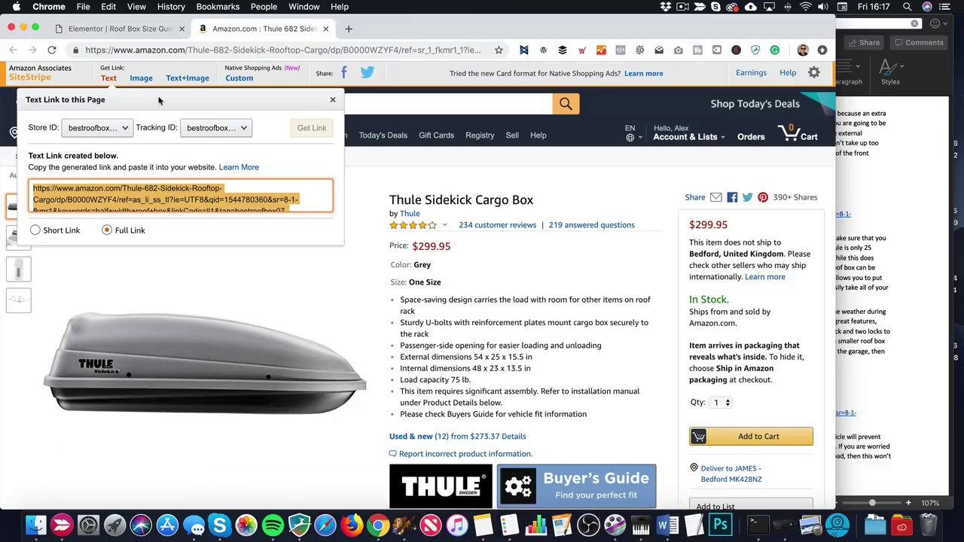
pyautogui.click(141, 77)
pyautogui.click(59, 209)
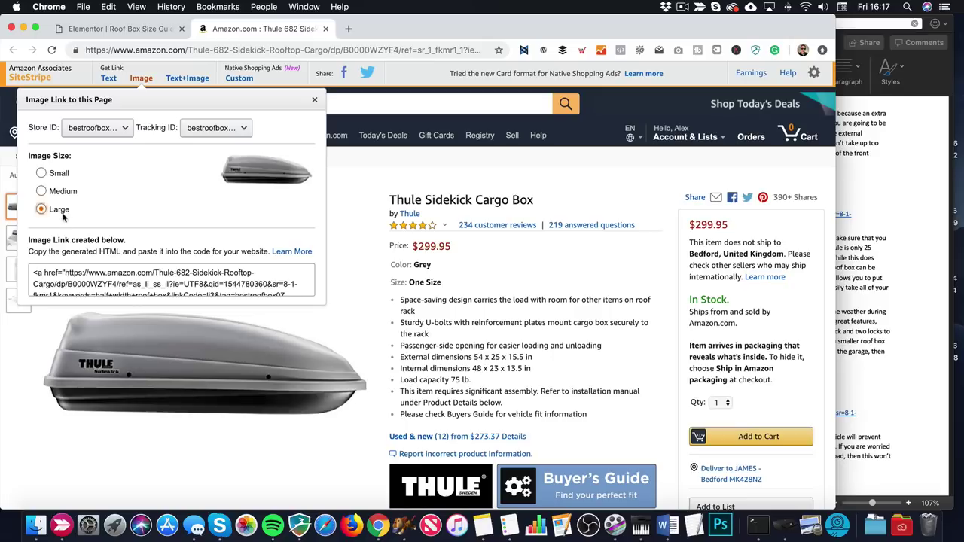
pyautogui.click(129, 282)
pyautogui.press('super+c')
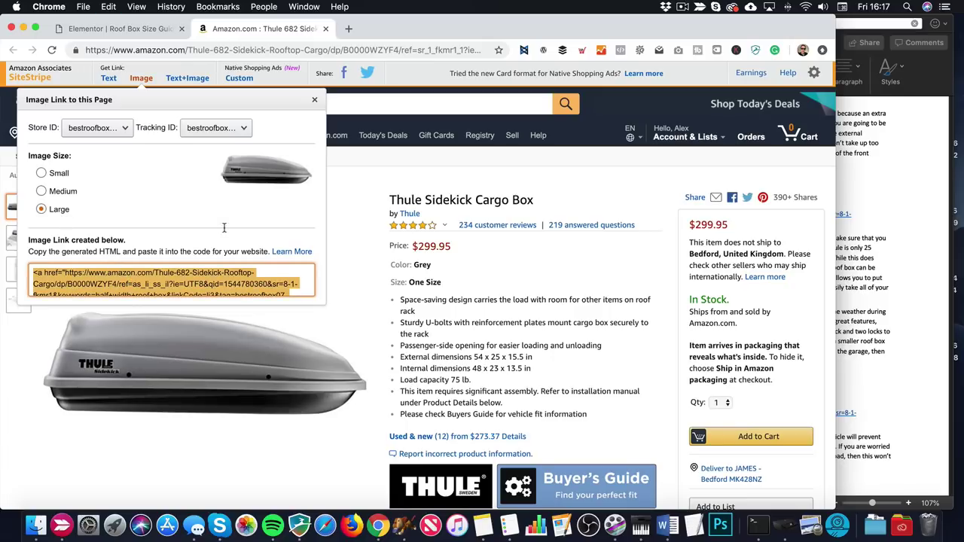
pyautogui.click(120, 29)
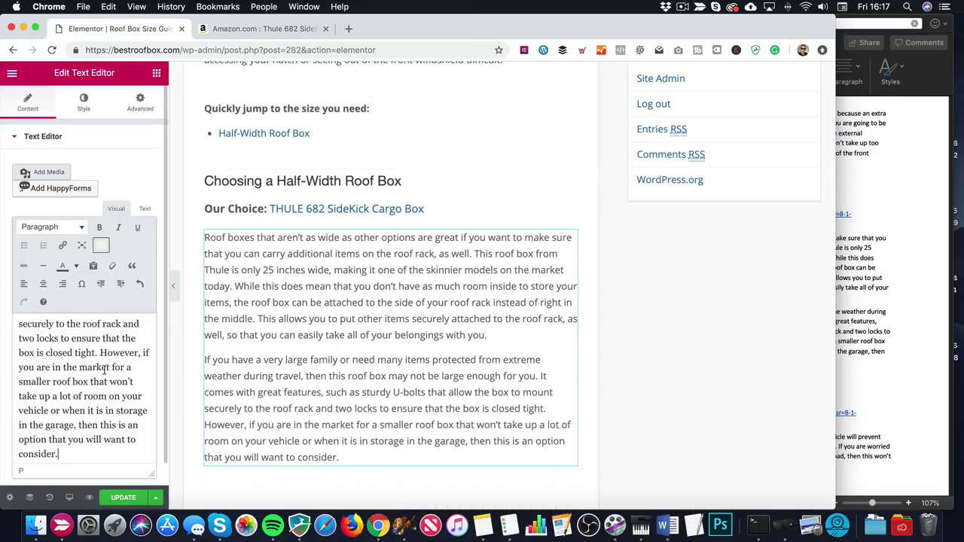
# Paste the Thule roof box image code into the description block and right-align the image
pyautogui.scroll(10, 106, 369)
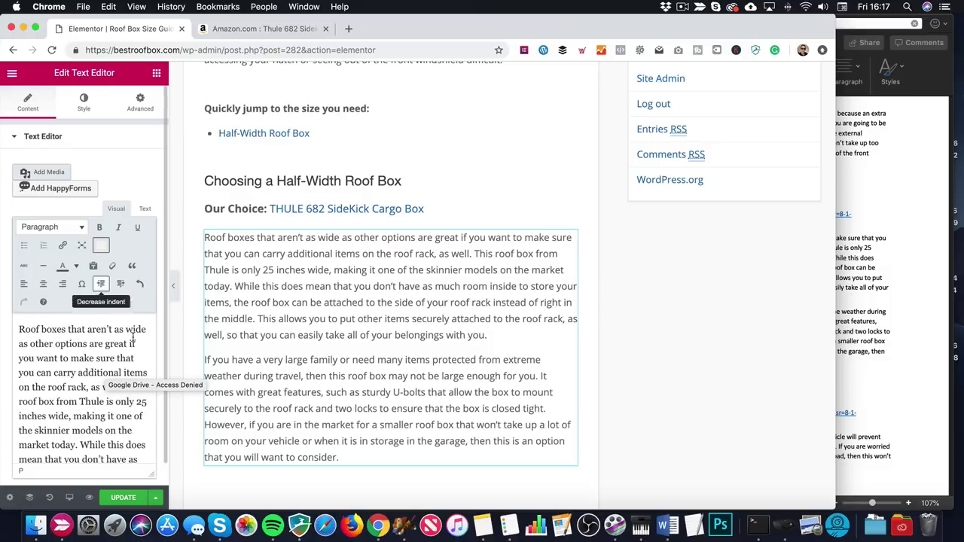
pyautogui.click(144, 209)
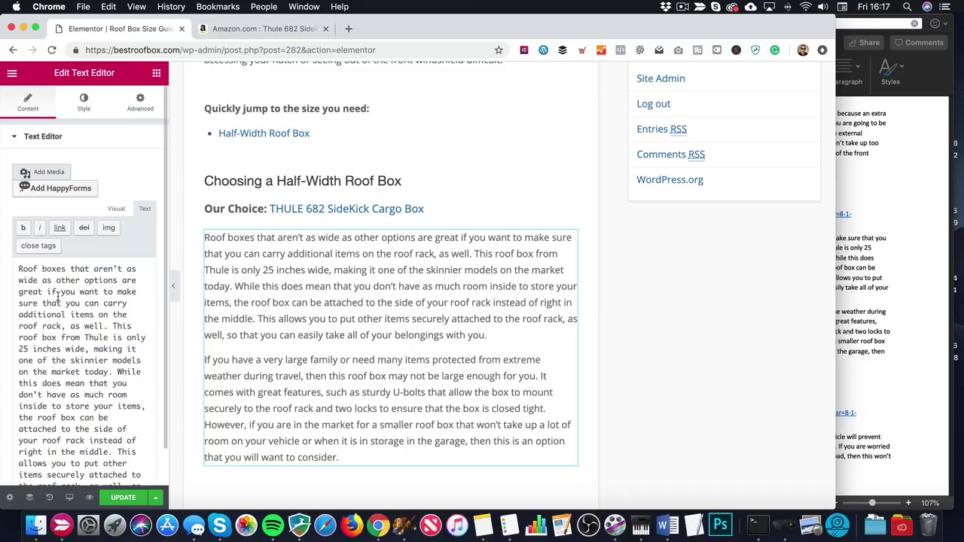
pyautogui.press('super+v')
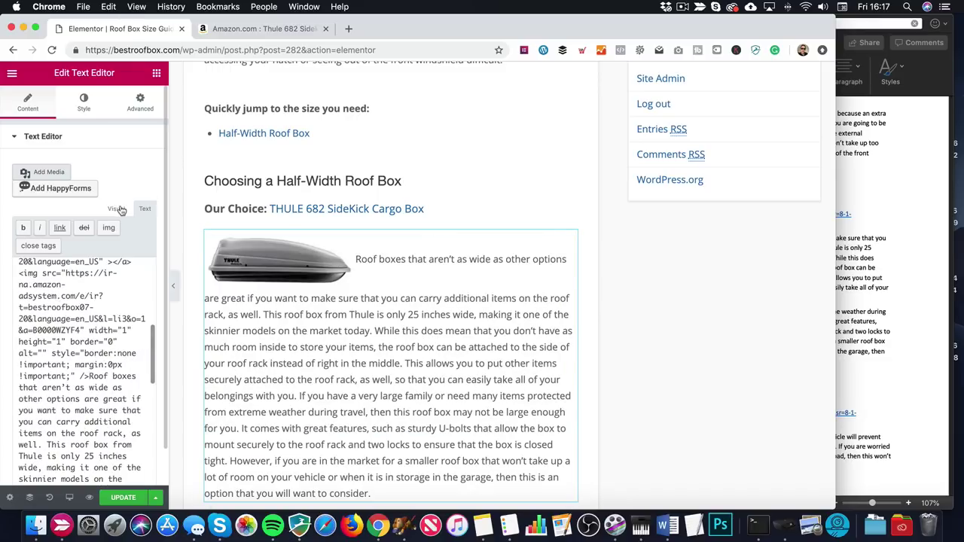
pyautogui.click(119, 209)
pyautogui.click(74, 341)
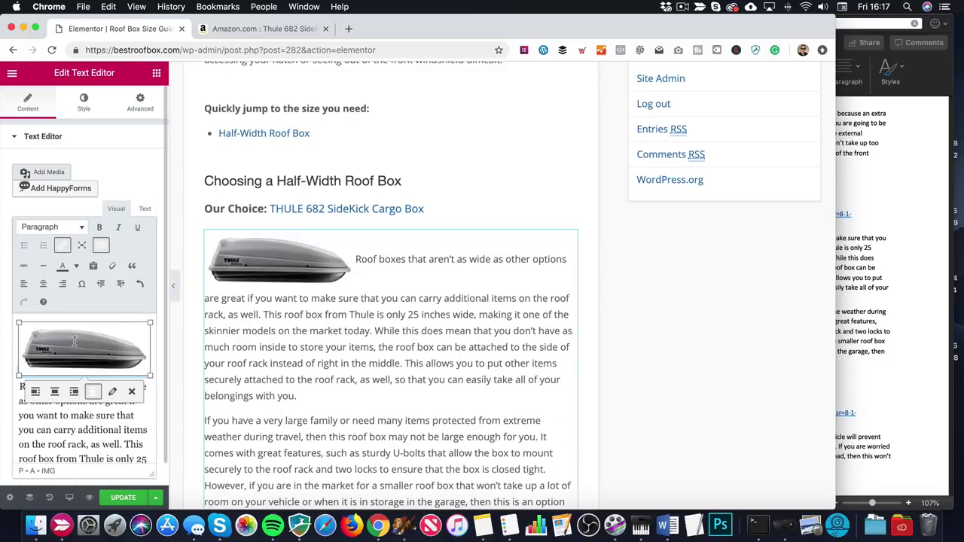
pyautogui.click(62, 283)
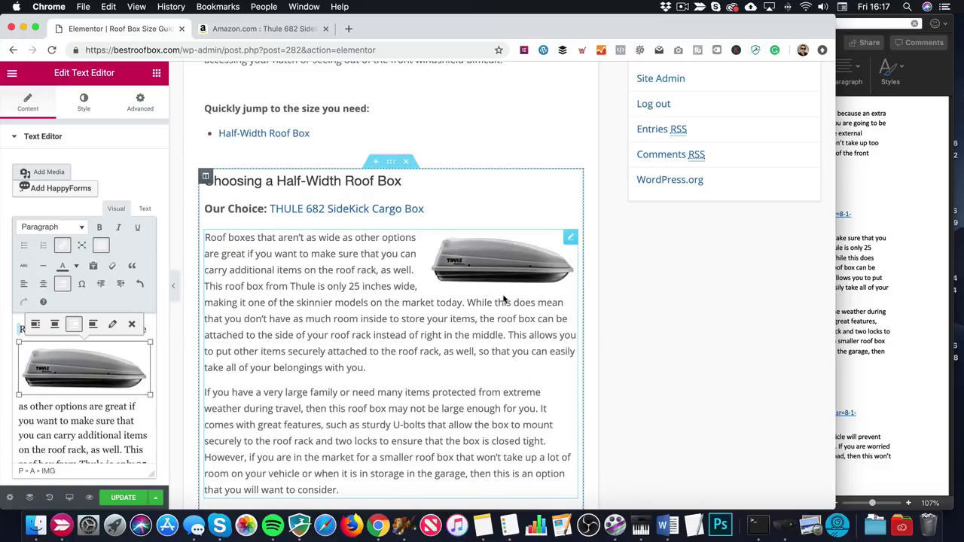
pyautogui.scroll(-1, 504, 299)
pyautogui.click(555, 421)
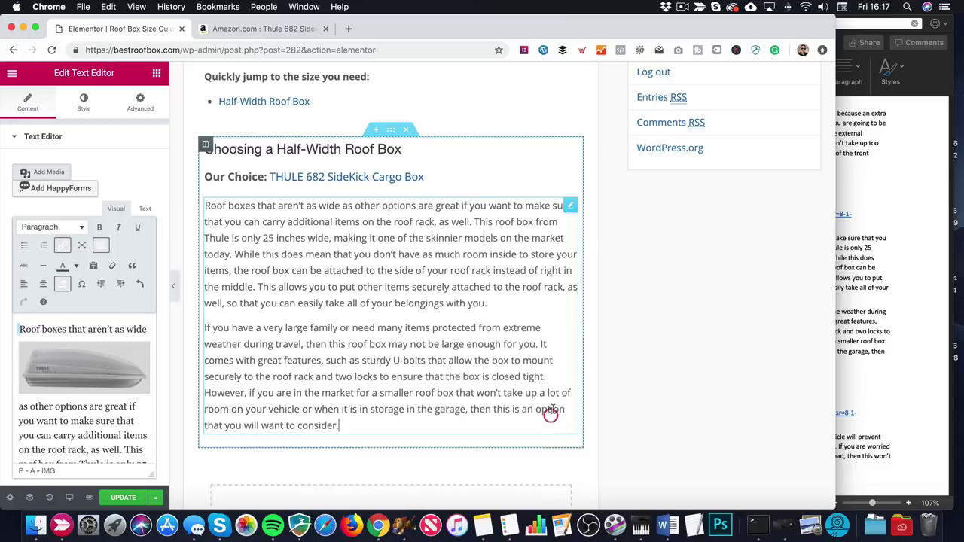
# Start new paragraphs at 'However' and at 'This roof box from Thule'
pyautogui.click(551, 411)
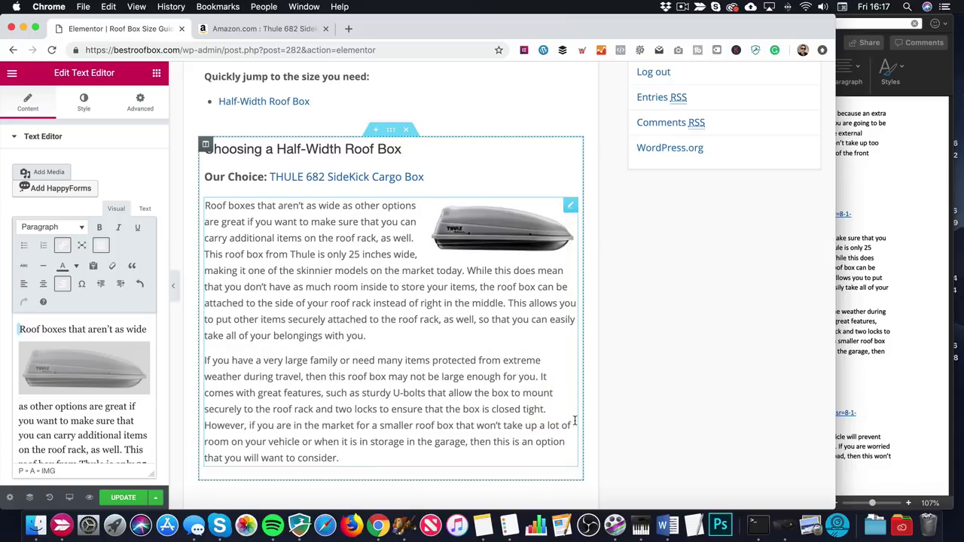
pyautogui.click(550, 409)
pyautogui.press('Return')
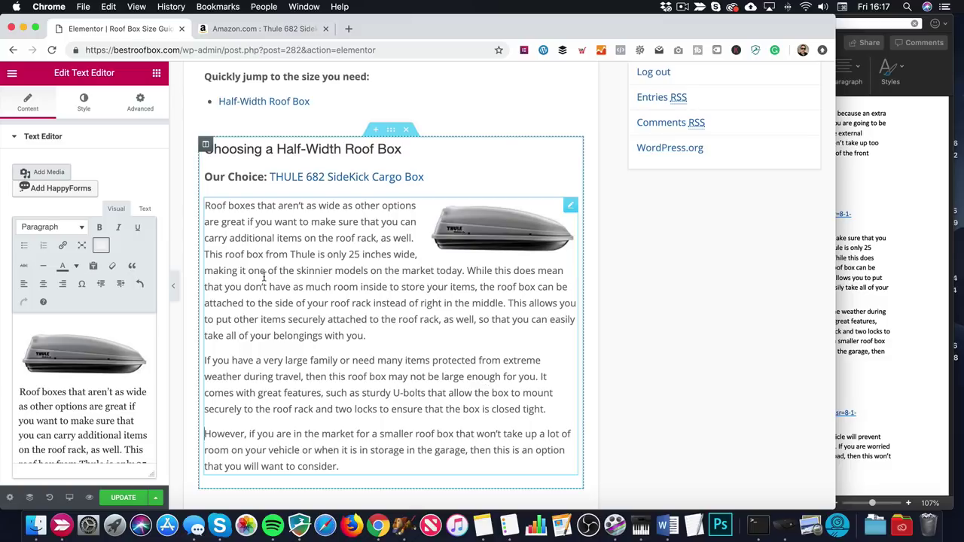
pyautogui.click(206, 254)
pyautogui.press('Return')
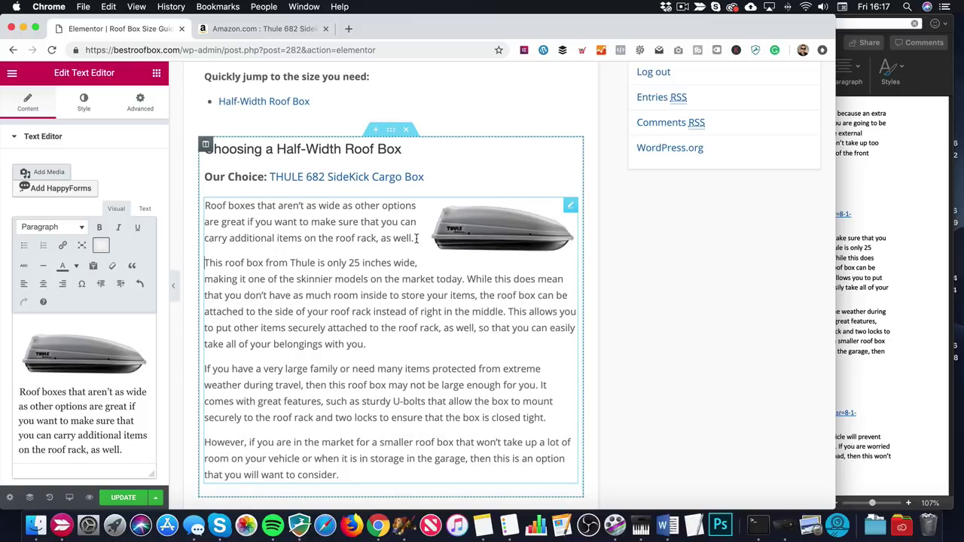
pyautogui.scroll(-3, 646, 301)
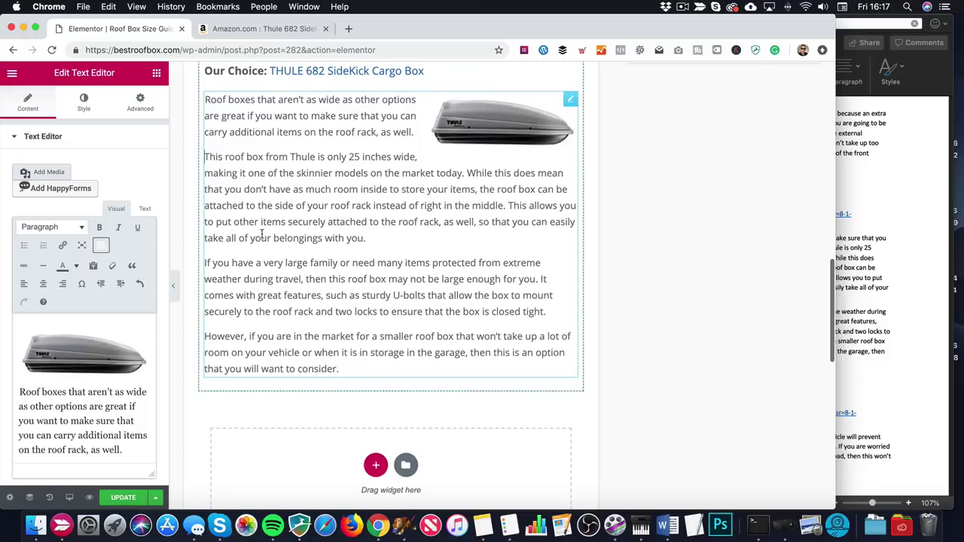
# Add a Button widget below the description with a #23a455 green background and white text
pyautogui.click(157, 73)
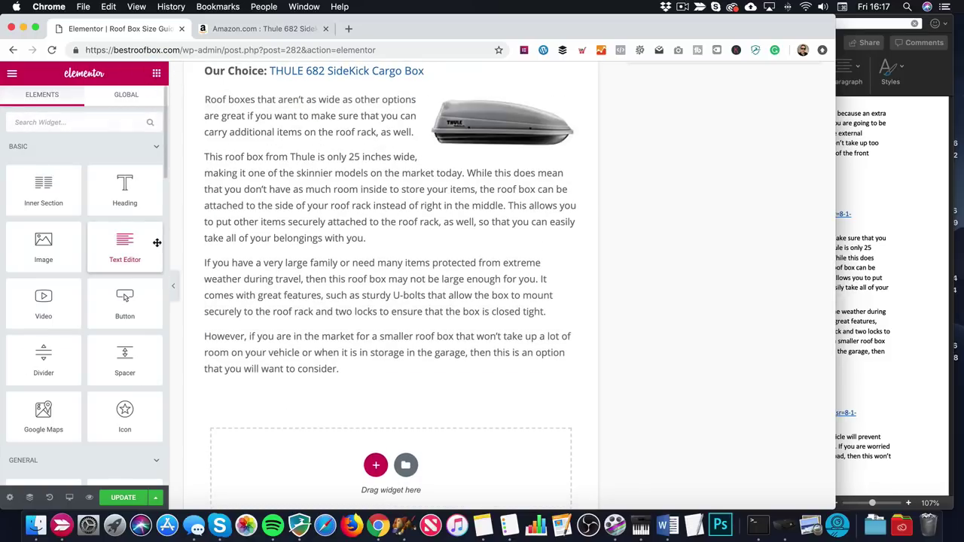
pyautogui.moveTo(125, 303); pyautogui.dragTo(326, 388)
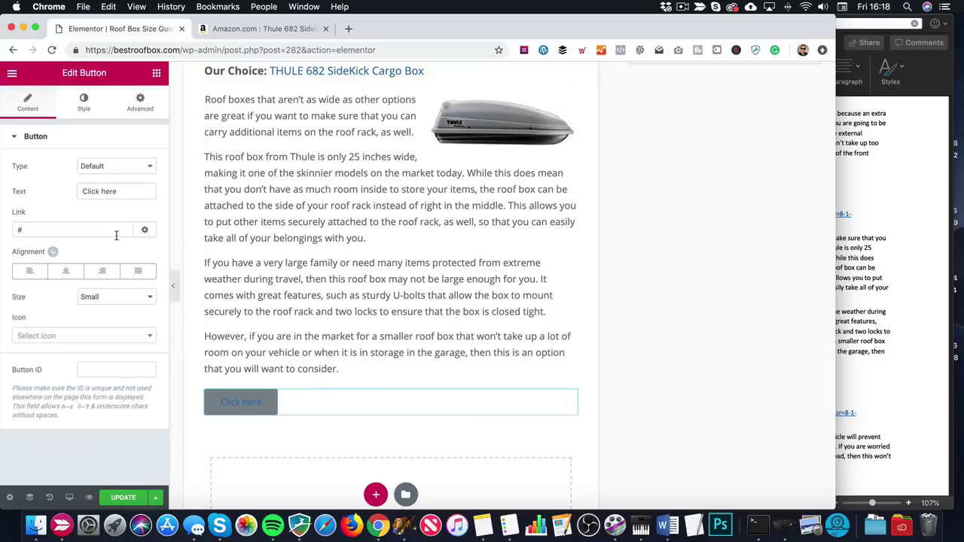
pyautogui.click(83, 103)
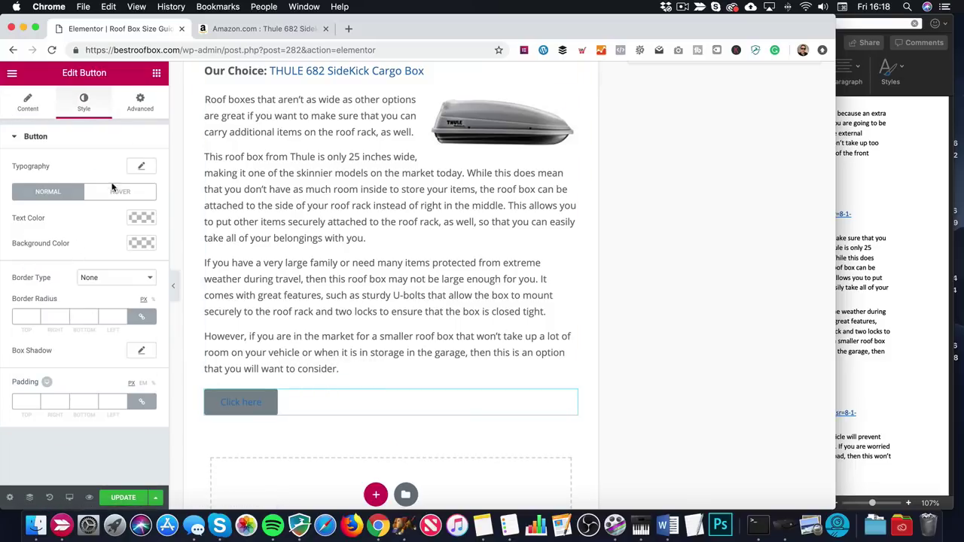
pyautogui.click(141, 244)
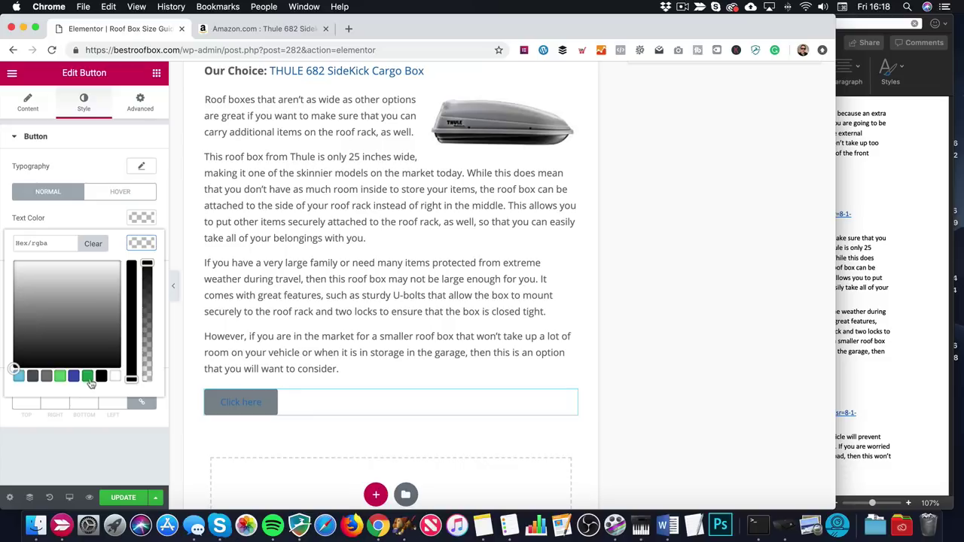
pyautogui.click(88, 376)
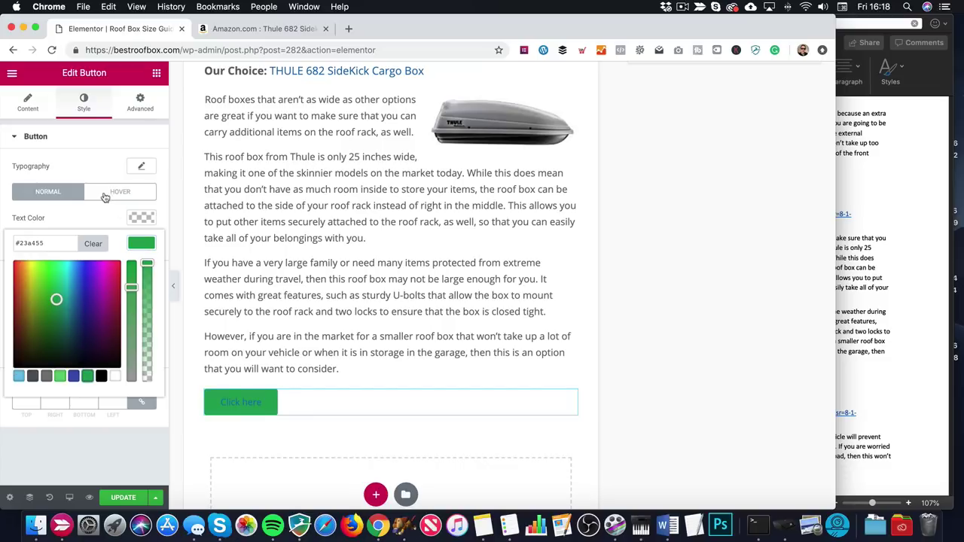
pyautogui.click(119, 172)
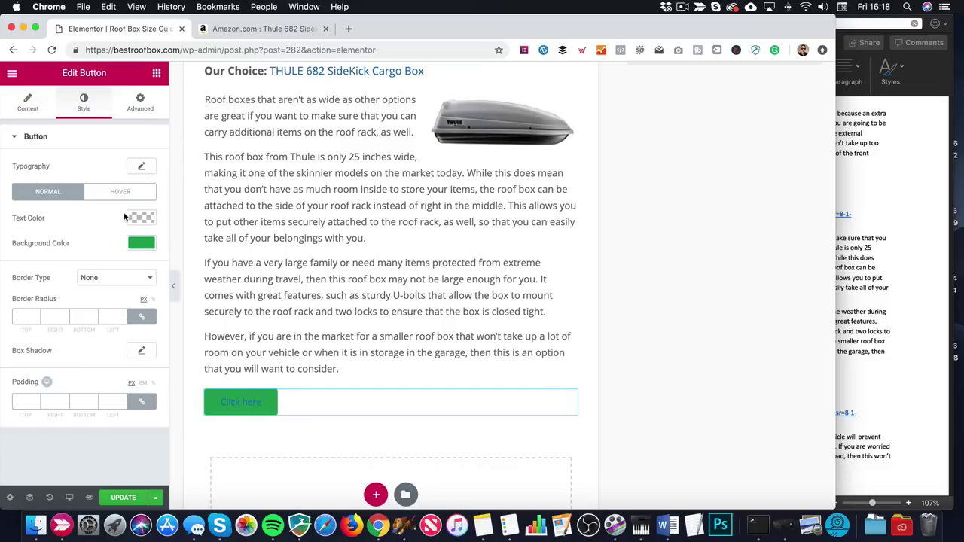
pyautogui.click(141, 218)
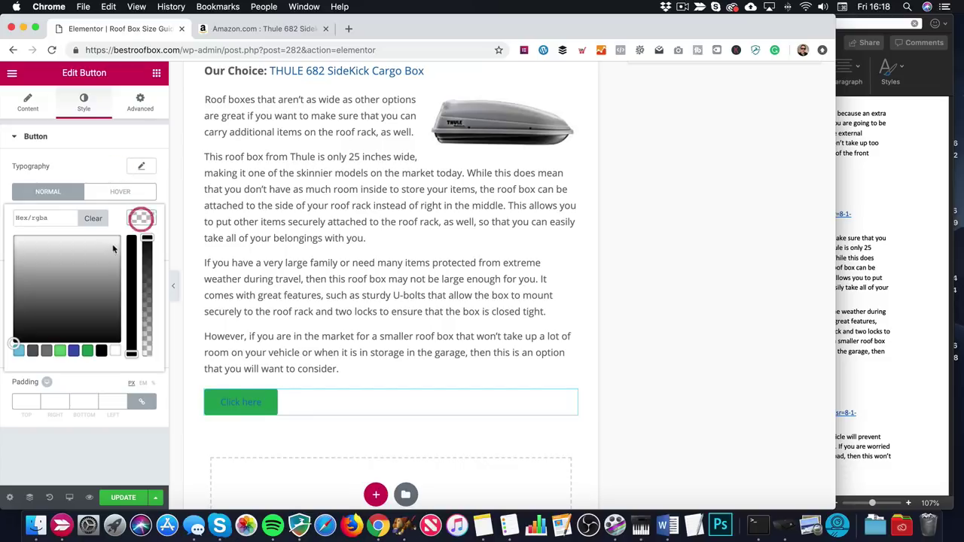
pyautogui.click(115, 352)
pyautogui.click(114, 173)
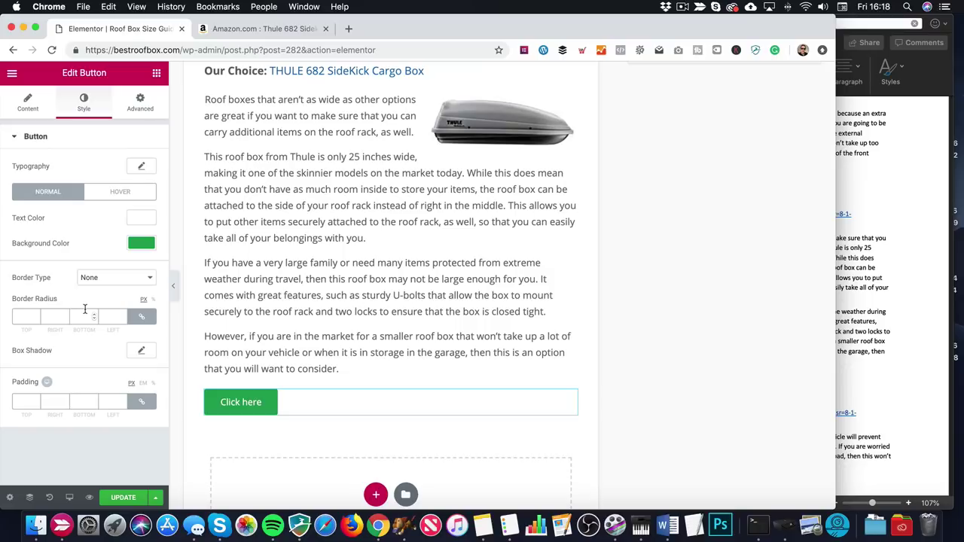
# Give the button a #4054b2 blue hover background and centre it
pyautogui.click(138, 195)
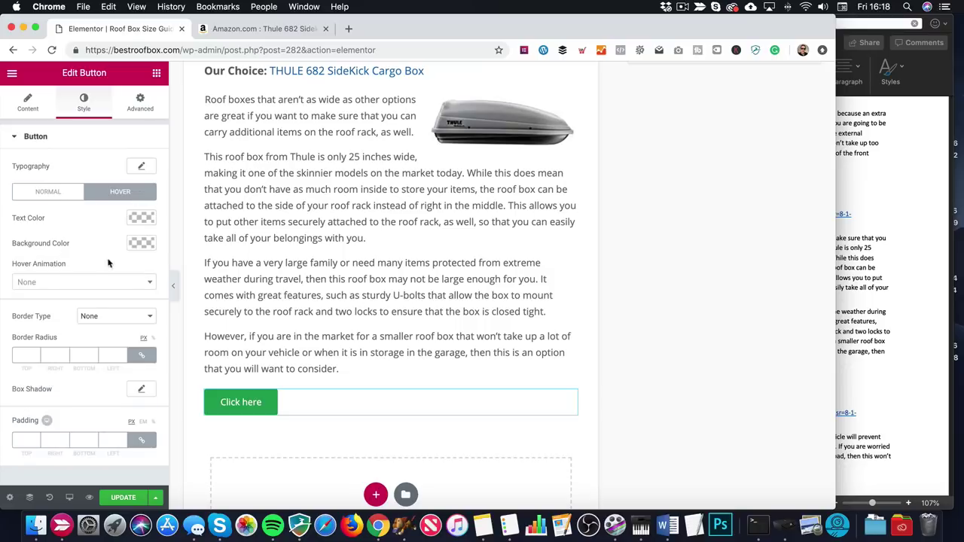
pyautogui.click(142, 243)
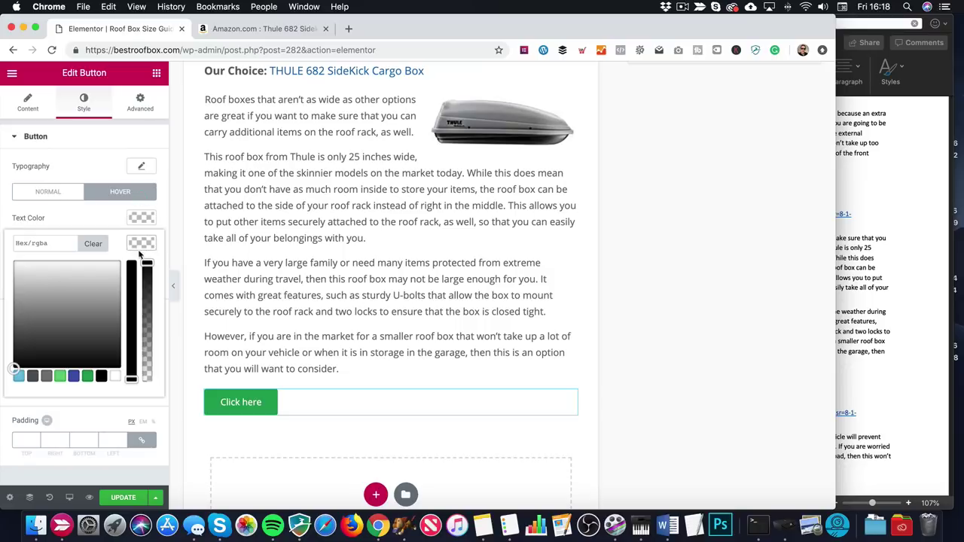
pyautogui.click(73, 376)
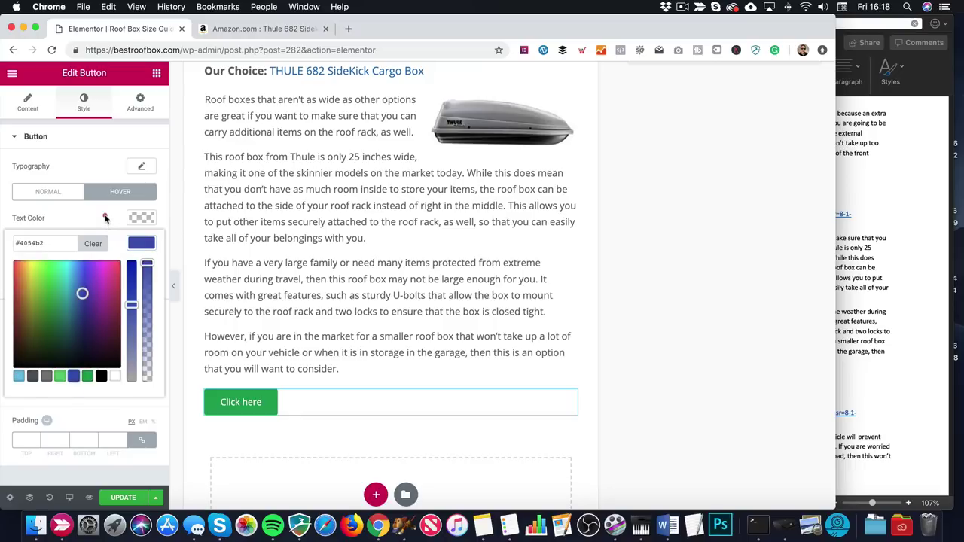
pyautogui.click(105, 218)
pyautogui.click(34, 104)
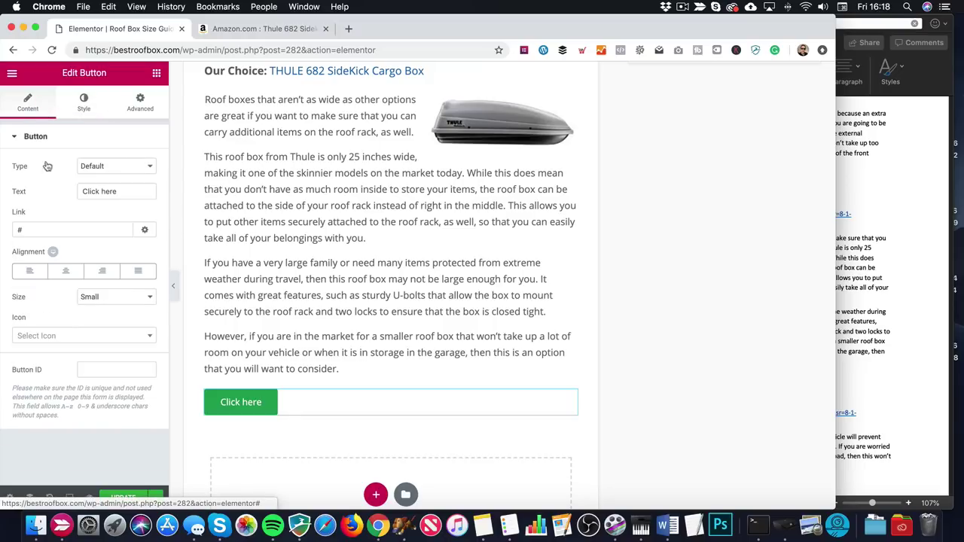
pyautogui.click(66, 271)
# Replace the 'Click here' label with 'Check the latest price on the'
pyautogui.moveTo(128, 192); pyautogui.dragTo(64, 190)
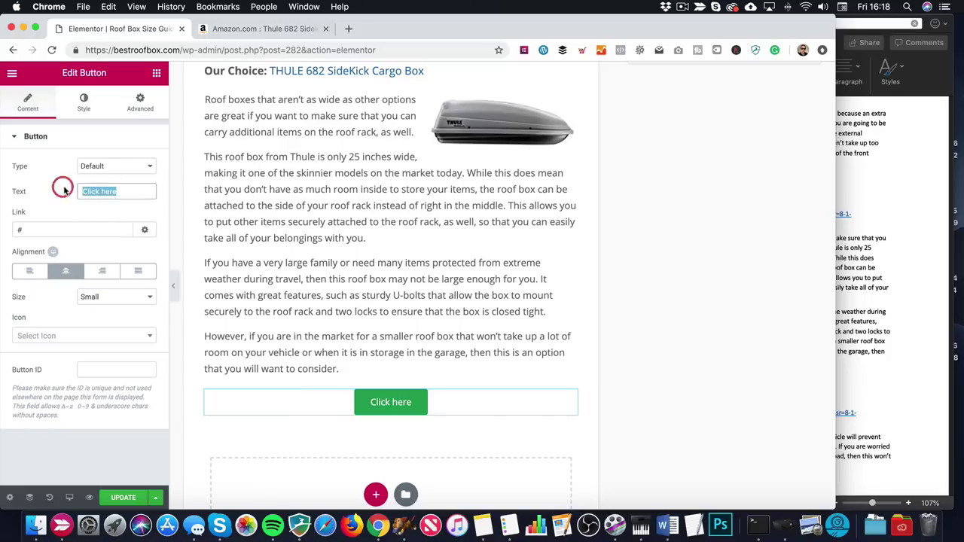
pyautogui.write('Check the t')
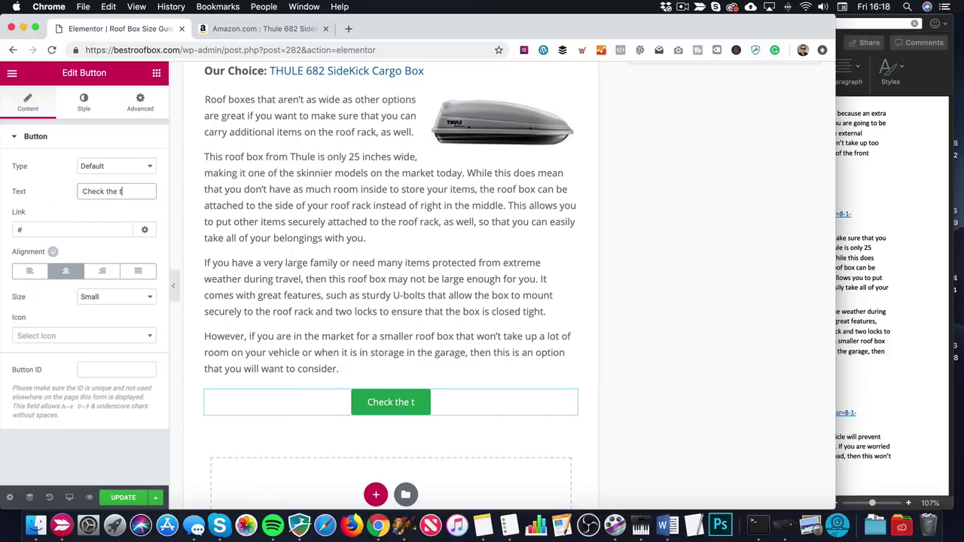
pyautogui.press('BackSpace')
pyautogui.write('lates')
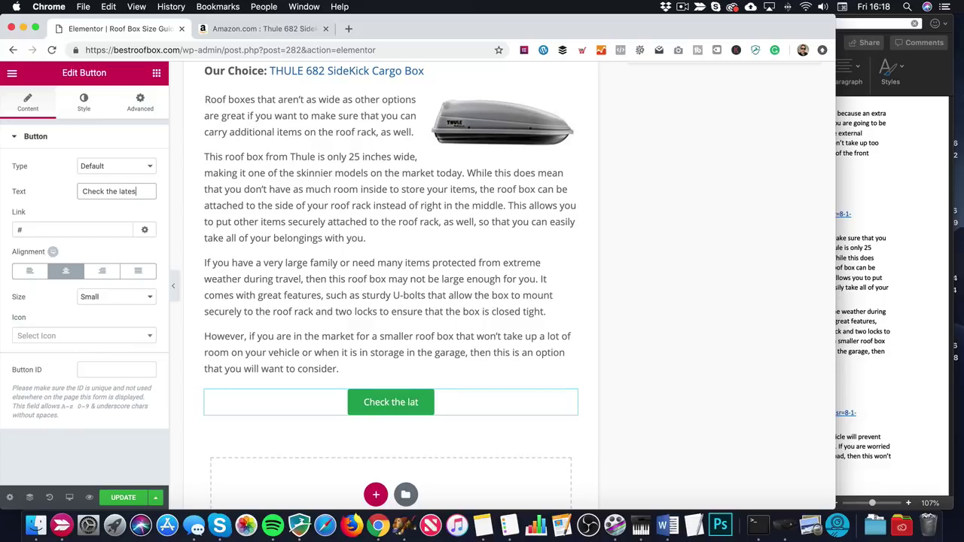
pyautogui.write('t price omn the')
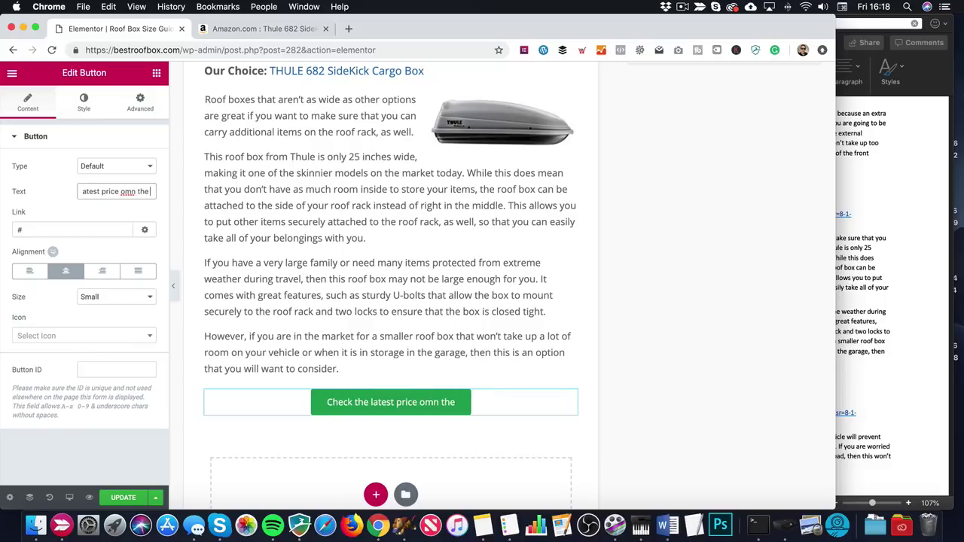
pyautogui.press('BackSpace')
pyautogui.press('BackSpace')
pyautogui.press('BackSpace')
pyautogui.press('BackSpace')
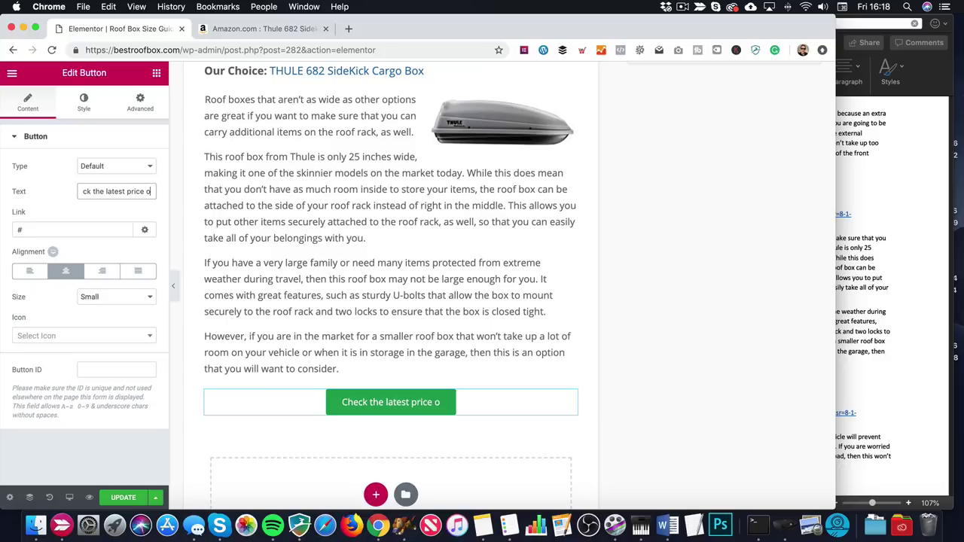
pyautogui.write('n the')
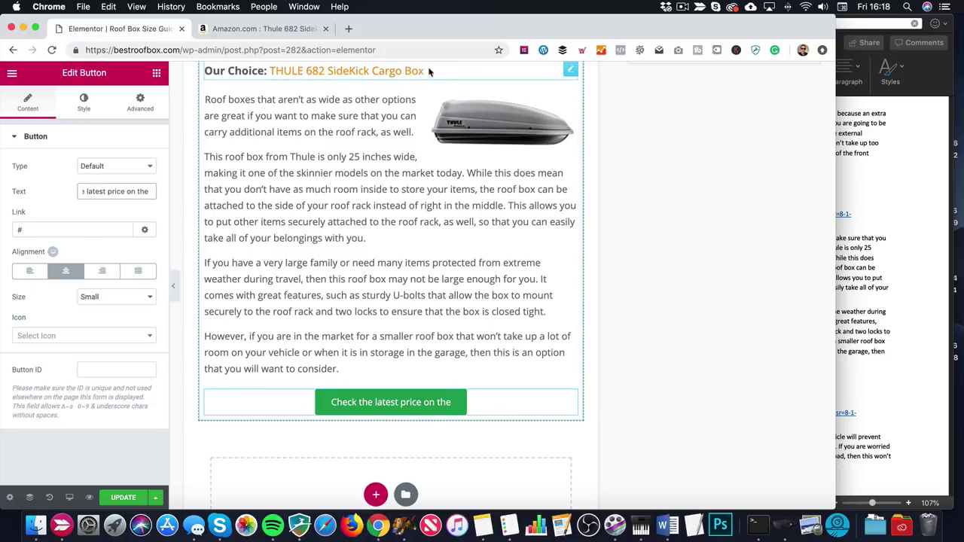
# Copy 'THULE 682 SideKick Cargo Box' from the Our Choice line and append it to the label
pyautogui.click(367, 73)
pyautogui.moveTo(103, 343); pyautogui.dragTo(72, 329)
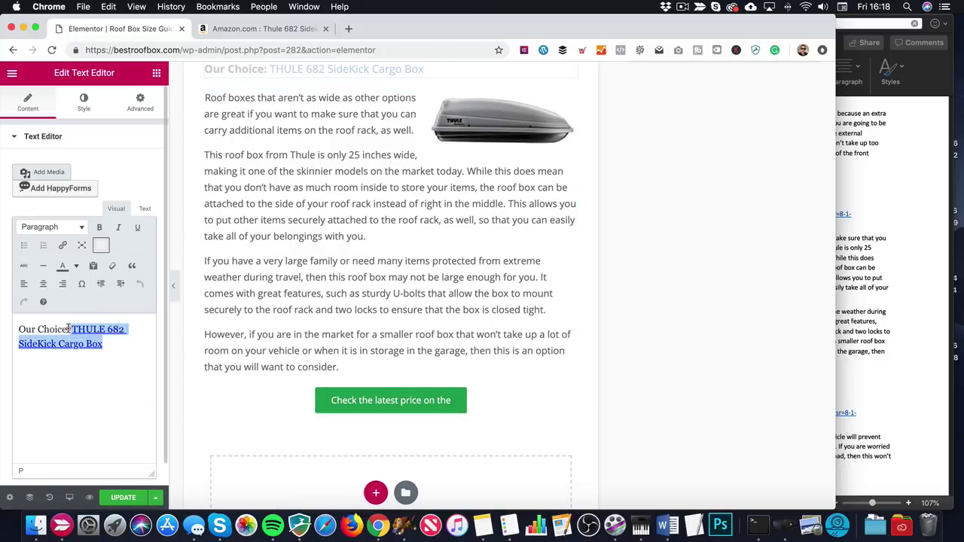
pyautogui.press('super+c')
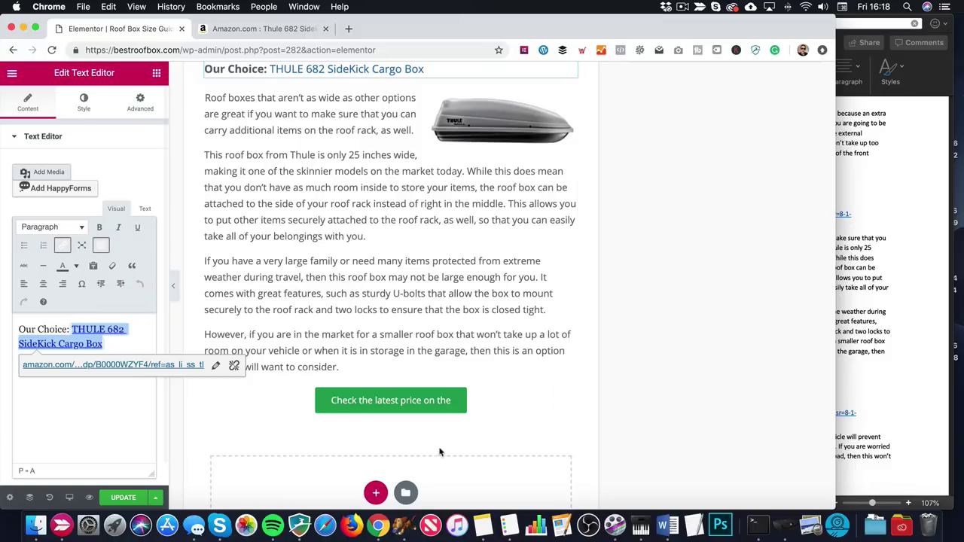
pyautogui.click(471, 406)
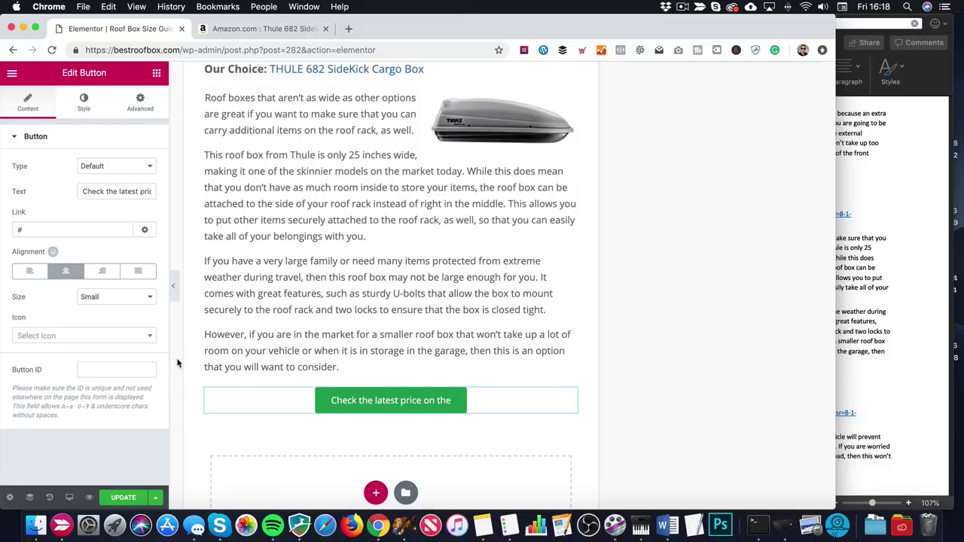
pyautogui.tripleClick(138, 199)
pyautogui.press('Right')
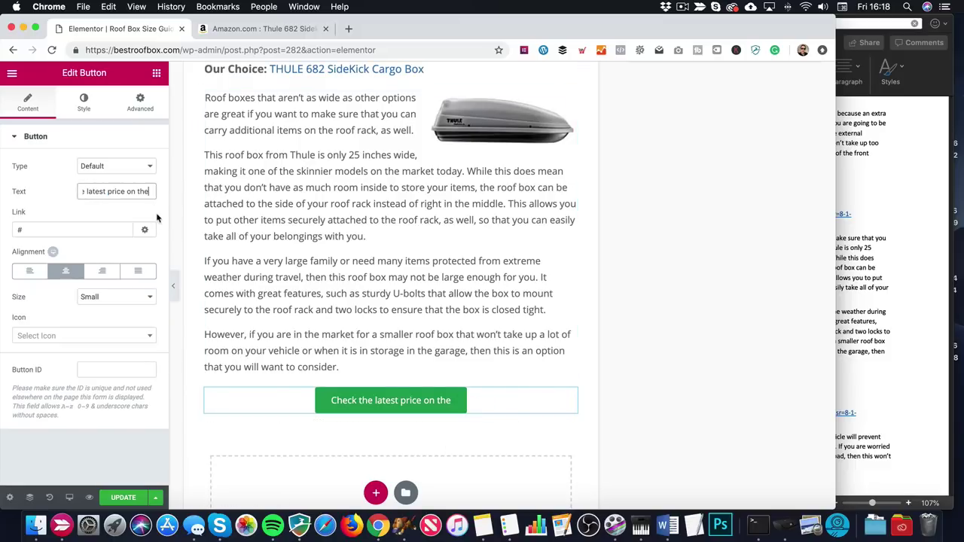
pyautogui.press('super+v')
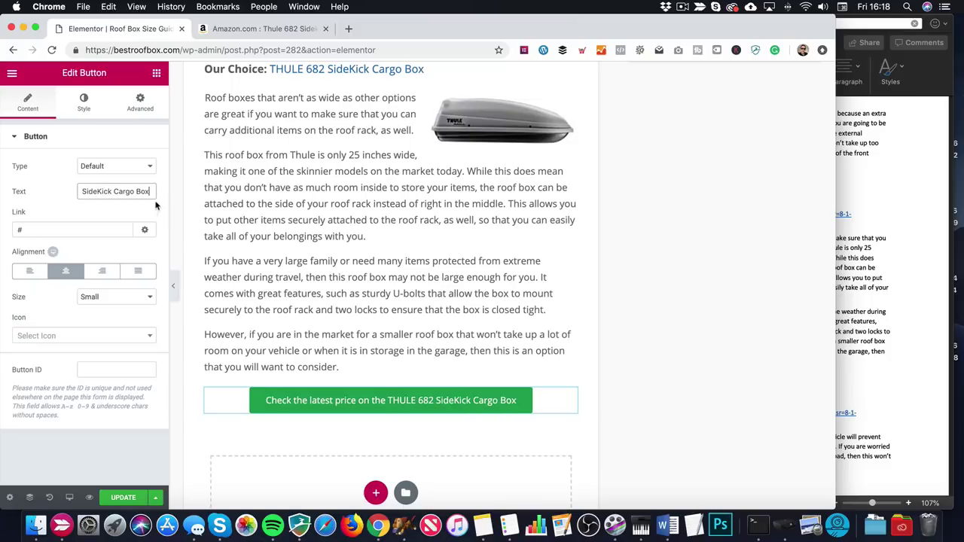
# Paste the Thule product's full SiteStripe text link into the button's Link field
pyautogui.click(77, 230)
pyautogui.click(260, 29)
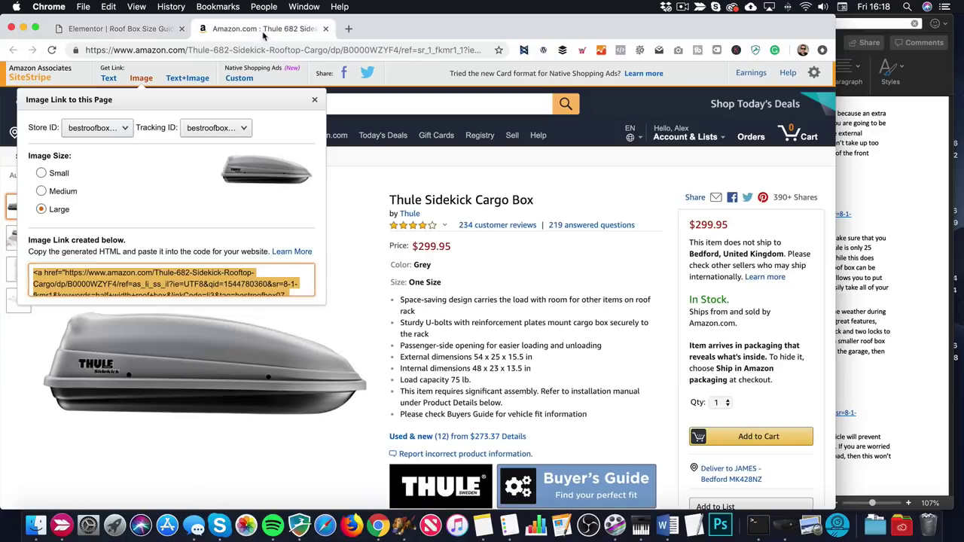
pyautogui.click(114, 80)
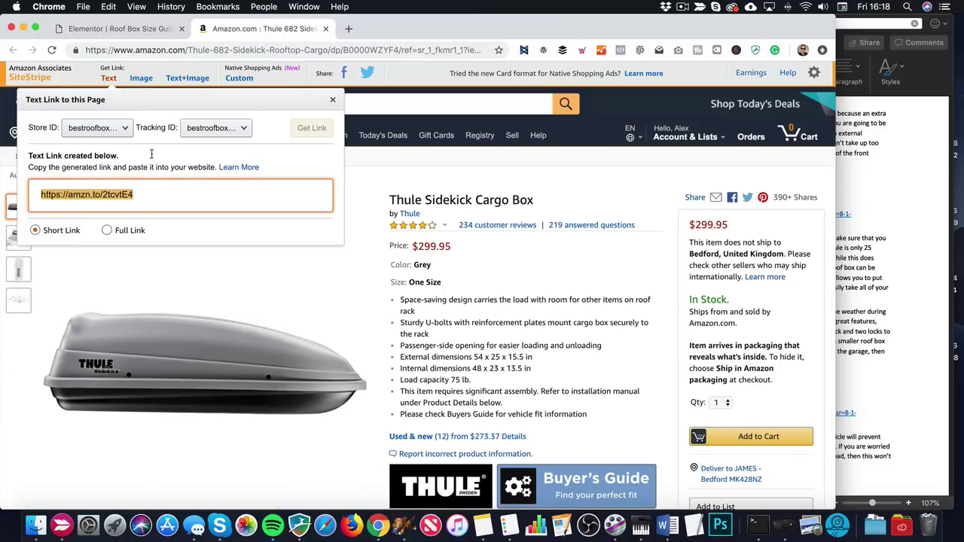
pyautogui.click(129, 229)
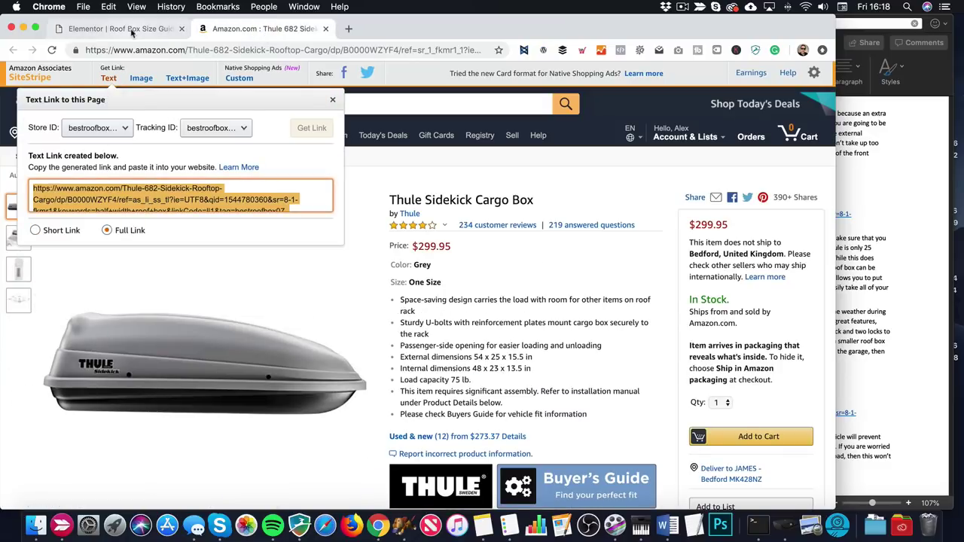
pyautogui.click(117, 29)
pyautogui.press('super+v')
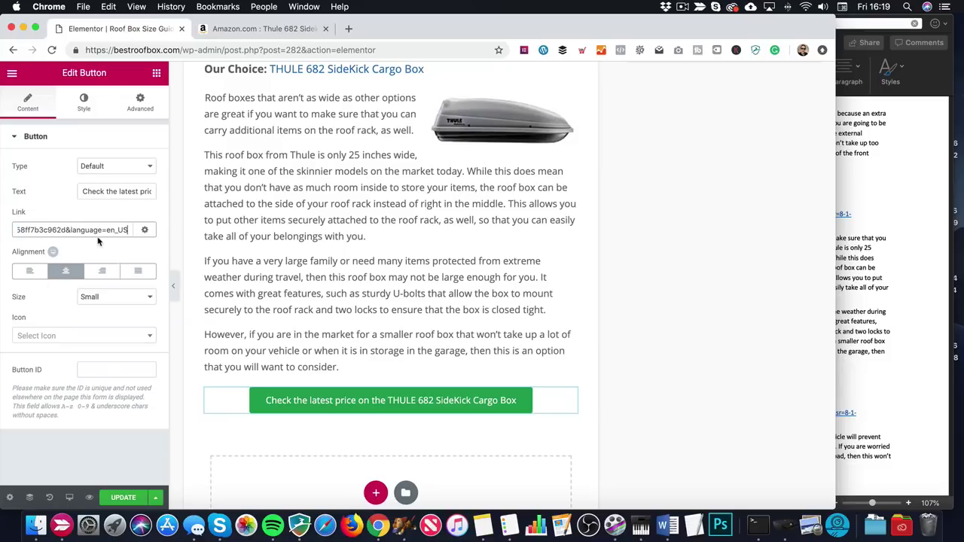
pyautogui.scroll(2, 301, 226)
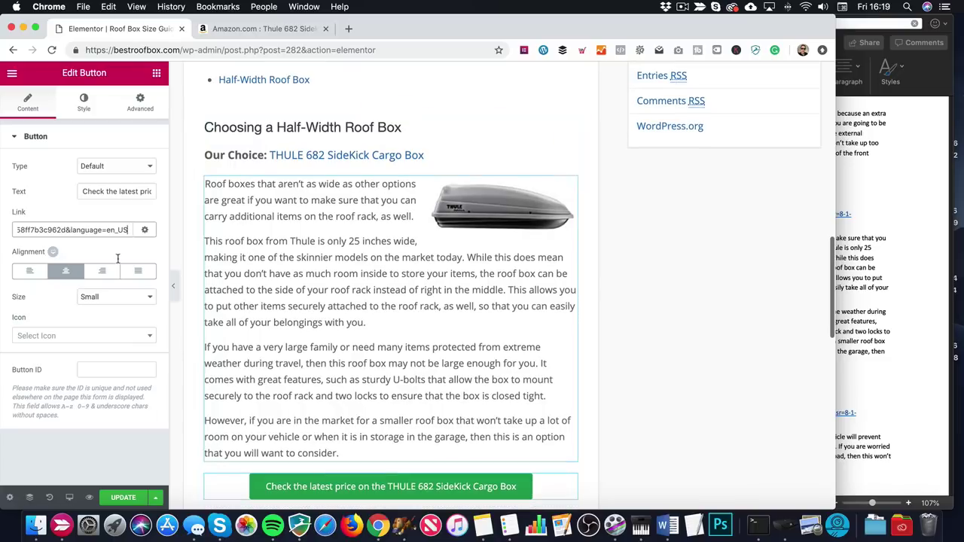
pyautogui.scroll(-3, 212, 286)
pyautogui.scroll(2, 211, 286)
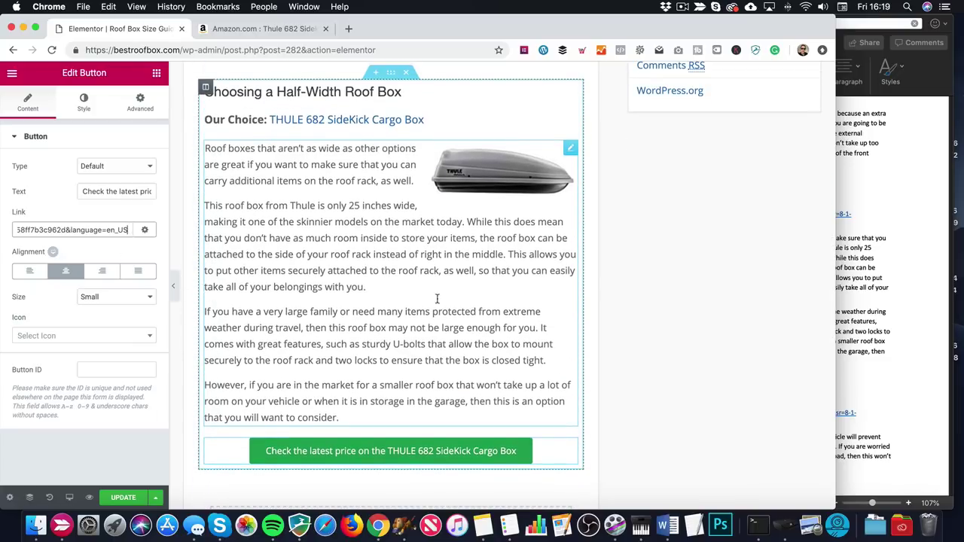
pyautogui.click(855, 309)
# Duplicate the half-width roof box section from its right-click menu
pyautogui.scroll(3, 426, 282)
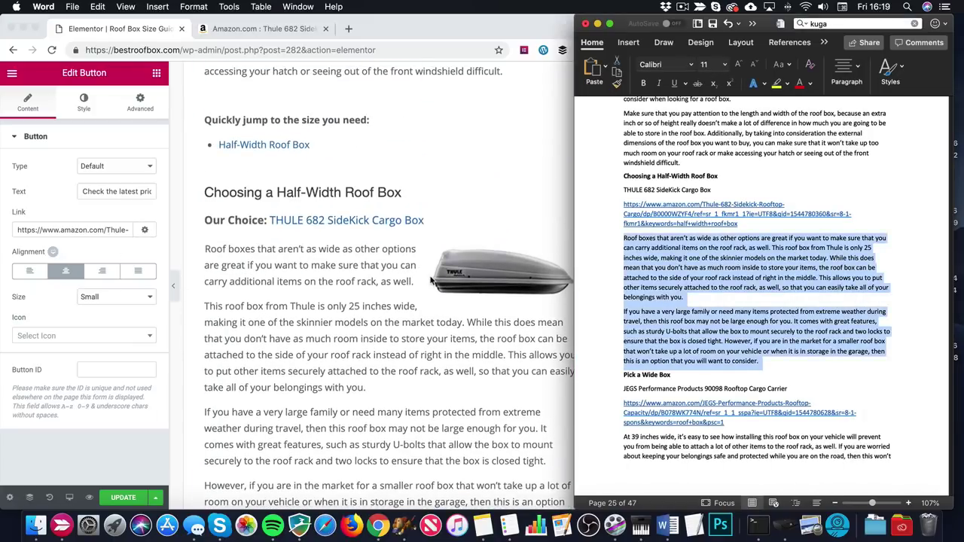
pyautogui.click(485, 175)
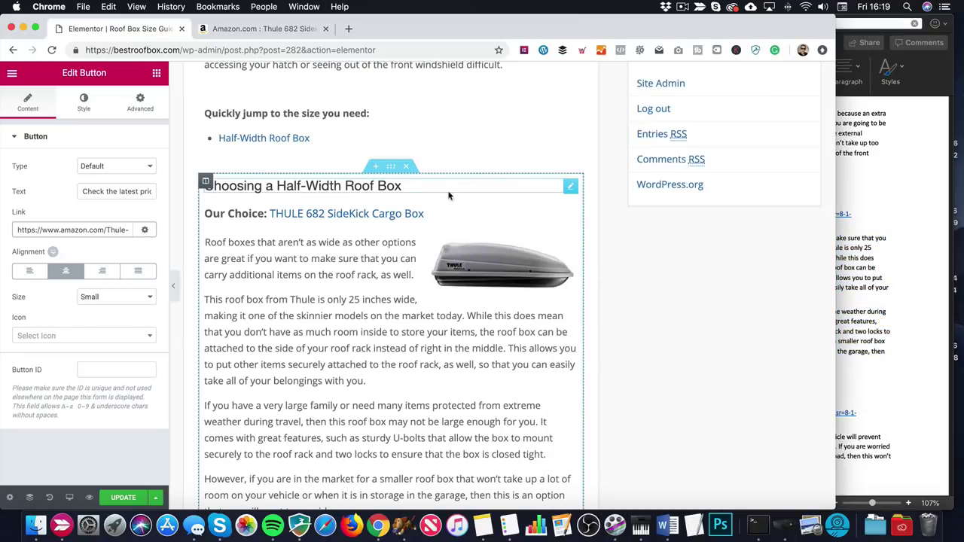
pyautogui.click(896, 239)
pyautogui.scroll(-2, 892, 241)
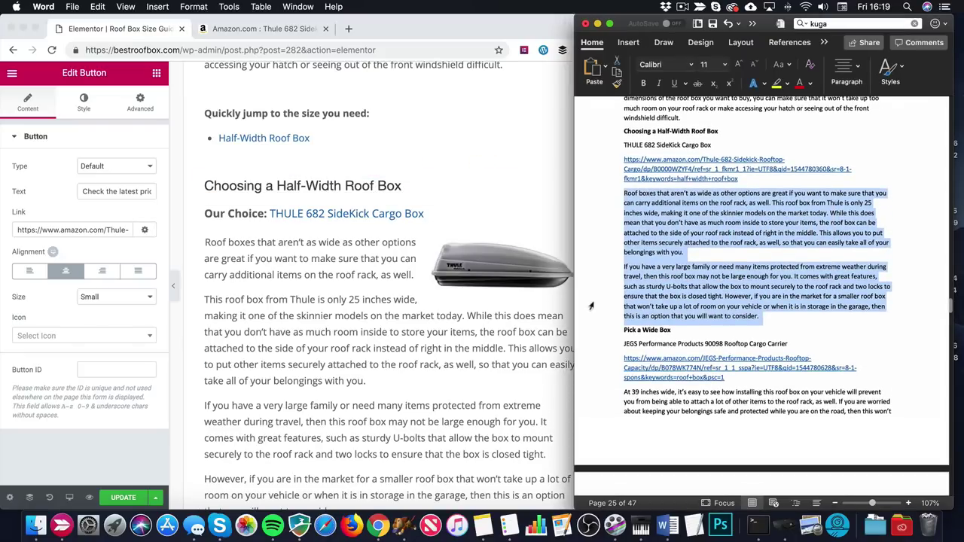
pyautogui.click(468, 132)
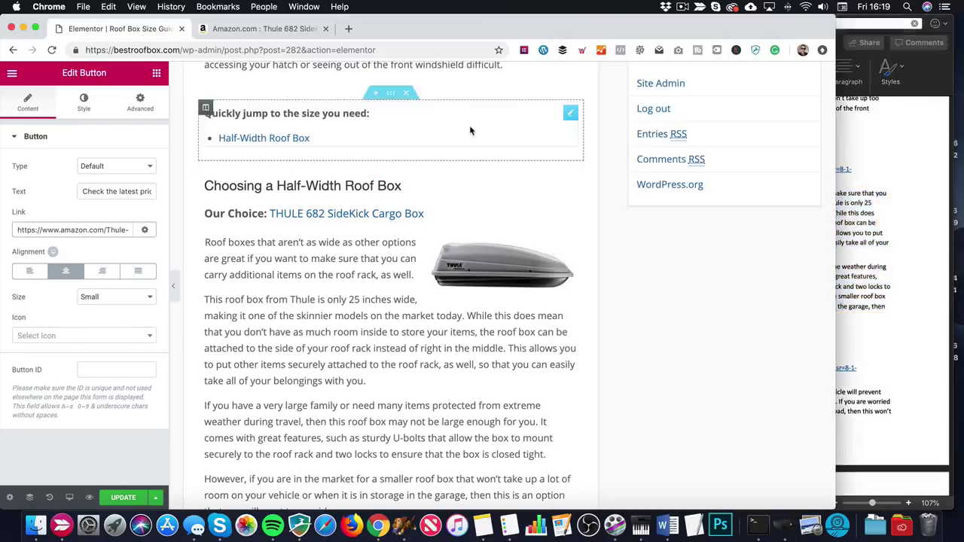
pyautogui.rightClick(397, 168)
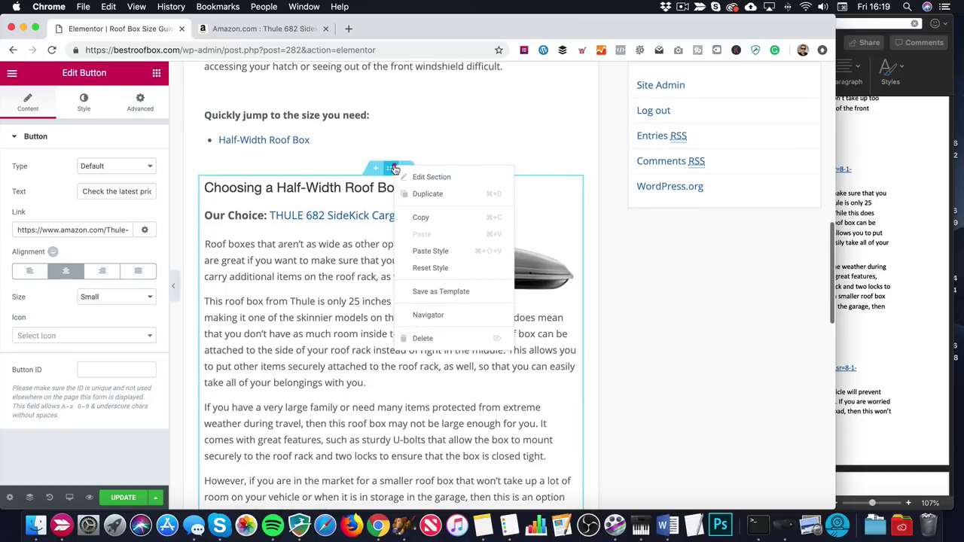
pyautogui.click(421, 194)
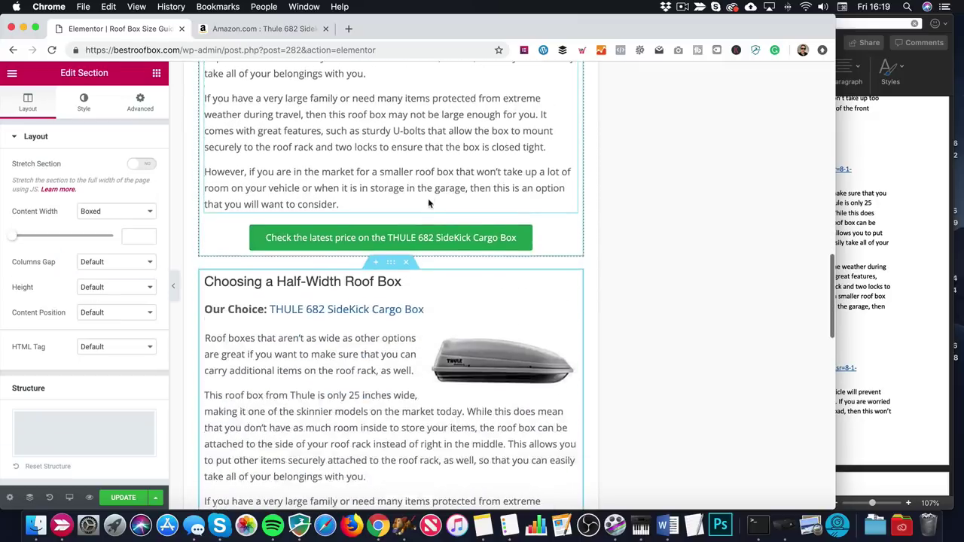
# Change 'Half-Width Roof Box' in the copied heading to 'Wide Roof Box'
pyautogui.click(903, 254)
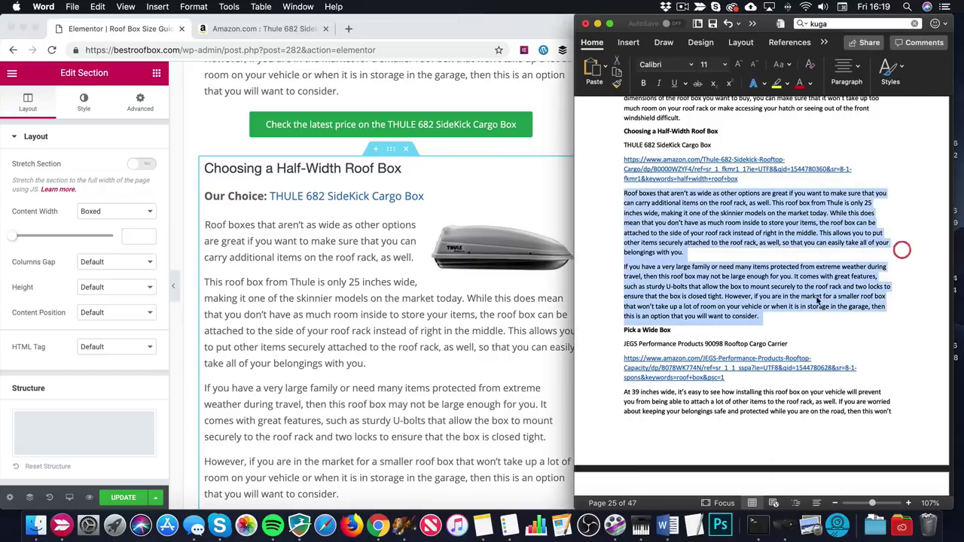
pyautogui.moveTo(673, 330); pyautogui.dragTo(627, 331)
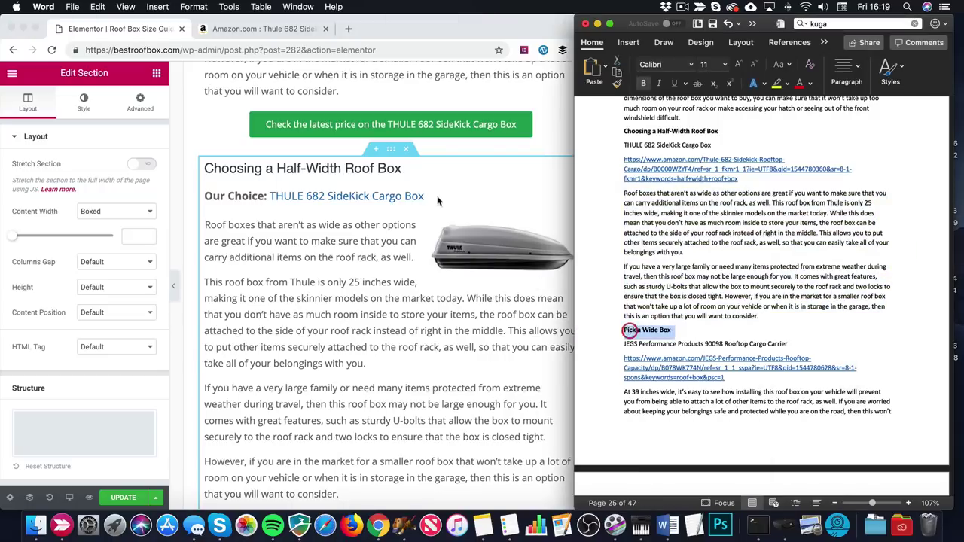
pyautogui.click(374, 169)
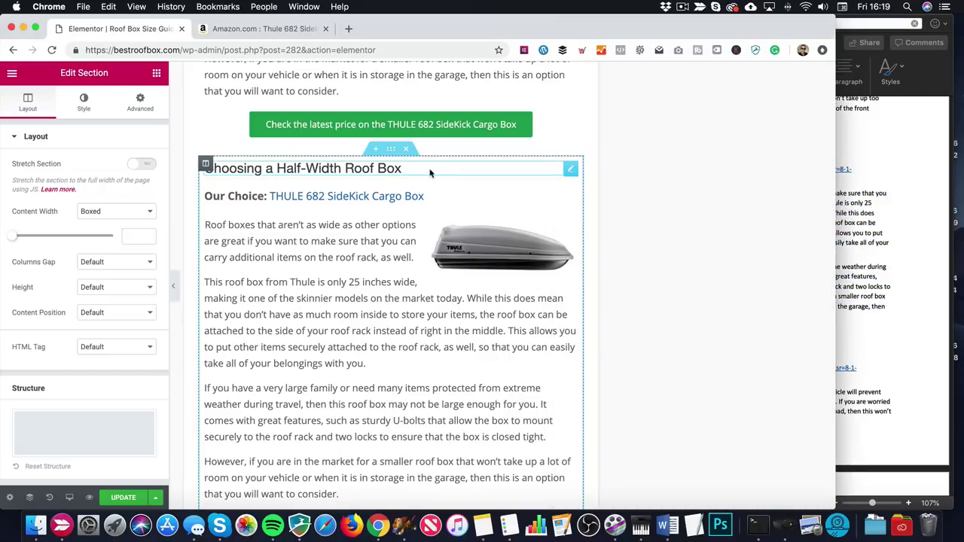
pyautogui.click(430, 170)
pyautogui.click(851, 326)
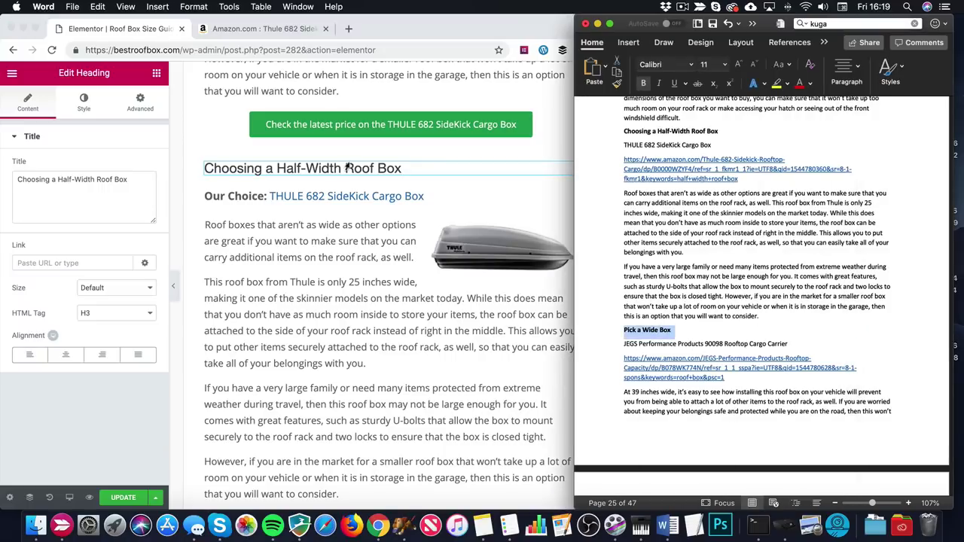
pyautogui.click(371, 170)
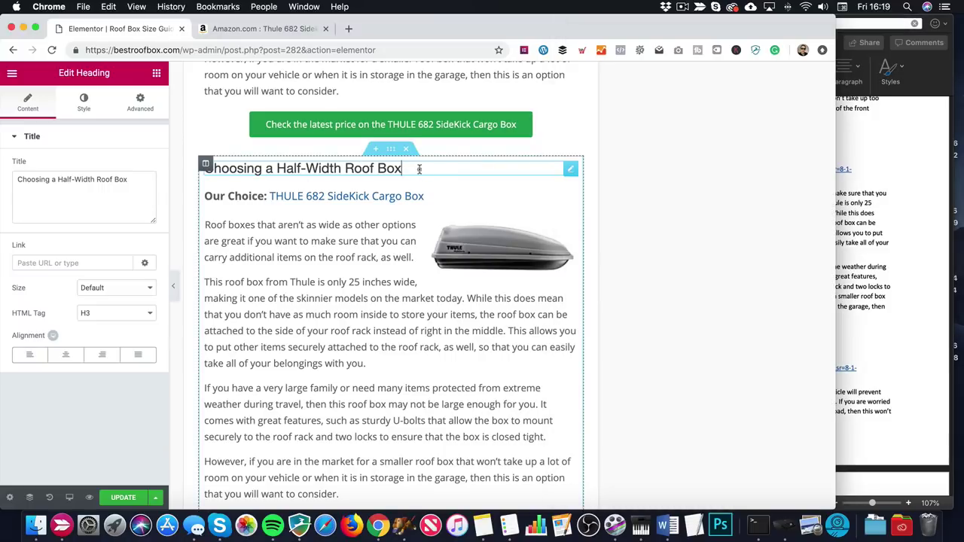
pyautogui.moveTo(420, 169); pyautogui.dragTo(275, 168)
pyautogui.write('Wide R')
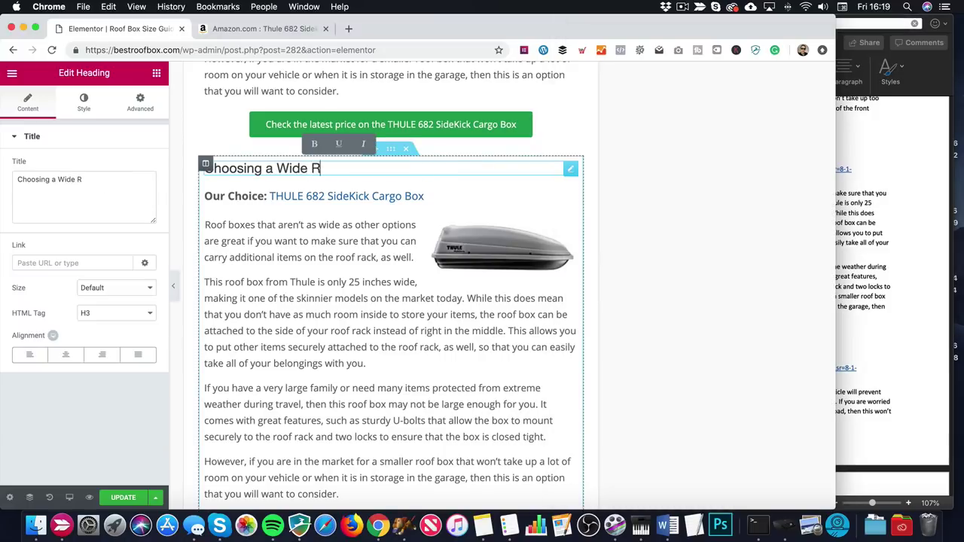
pyautogui.write('oof Box')
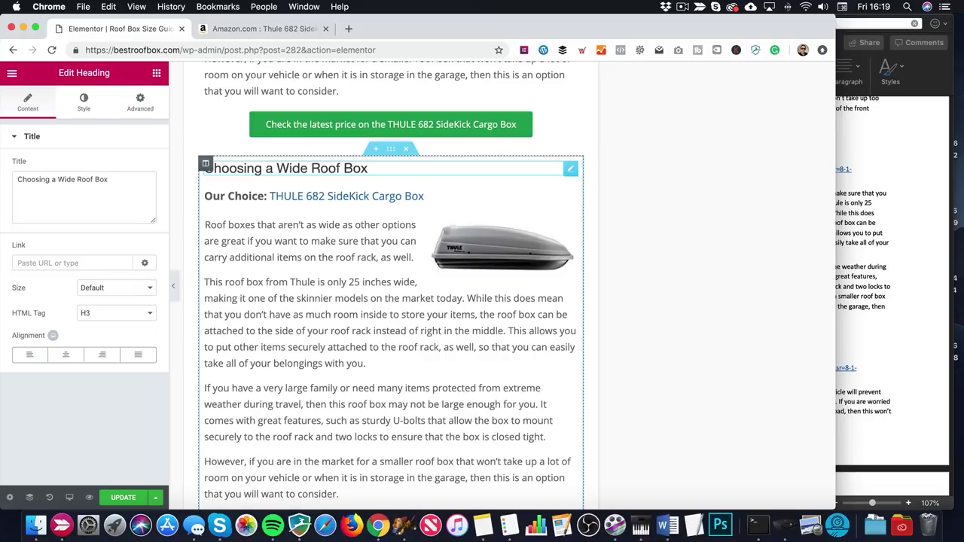
pyautogui.scroll(3, 420, 208)
pyautogui.scroll(10, 420, 209)
# Add a 'Wide' bullet under Half-Width Roof Box in the jump-to list
pyautogui.scroll(-5, 419, 208)
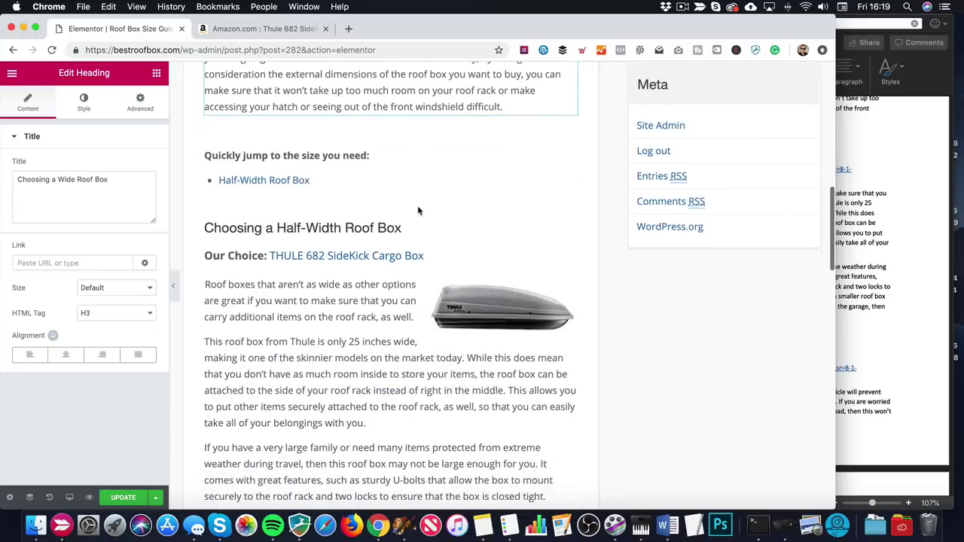
pyautogui.click(318, 172)
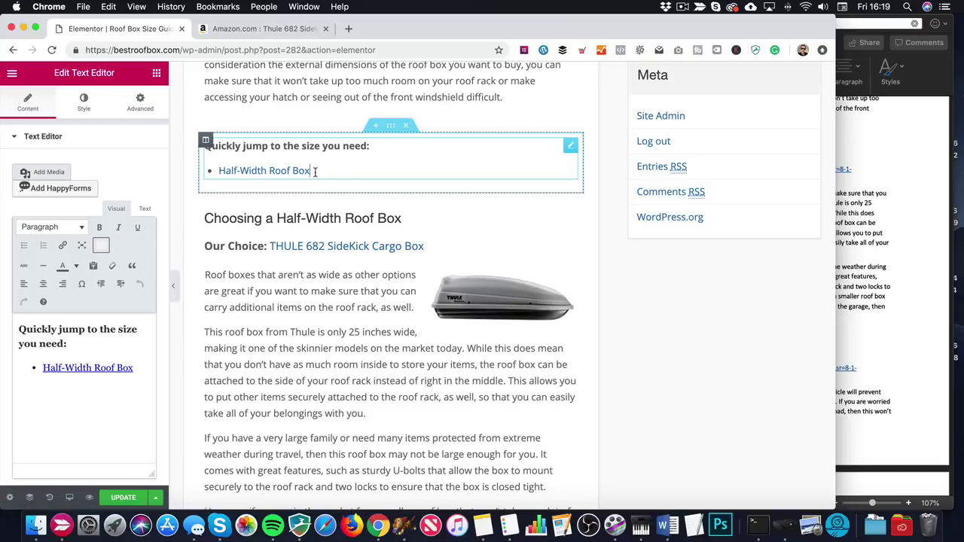
pyautogui.press('Return')
pyautogui.write('Wide Roof Box')
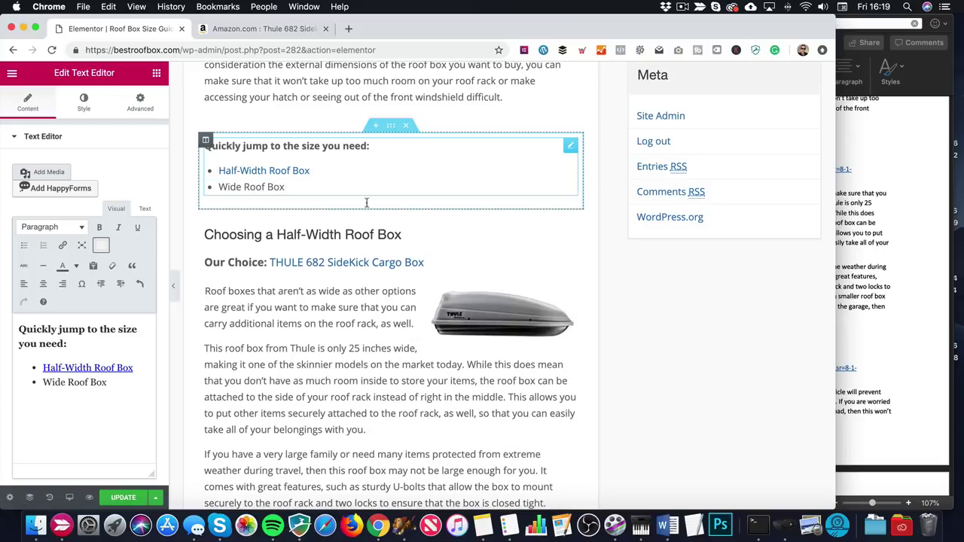
# Set the Choosing a Wide Roof Box heading's CSS ID to 'wide'
pyautogui.scroll(-10, 367, 201)
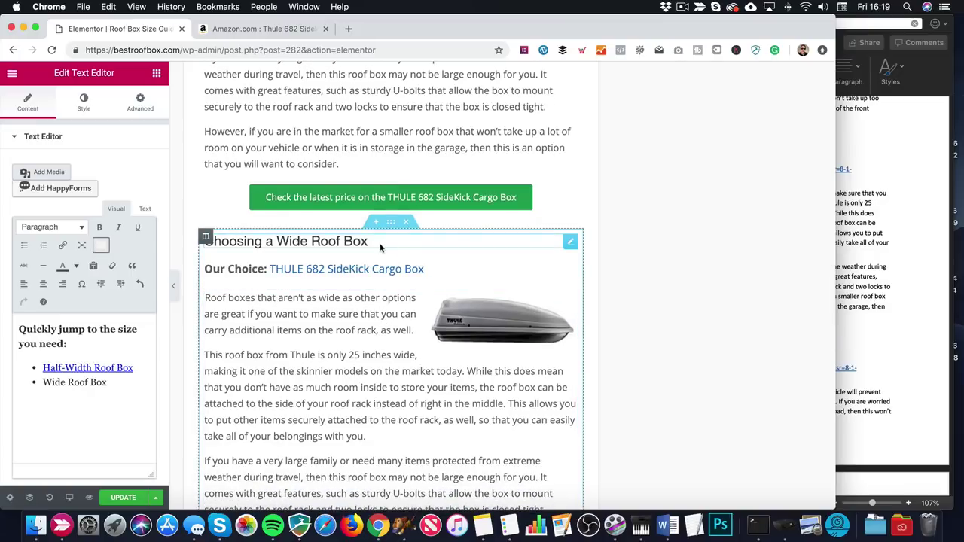
pyautogui.click(380, 245)
pyautogui.click(138, 104)
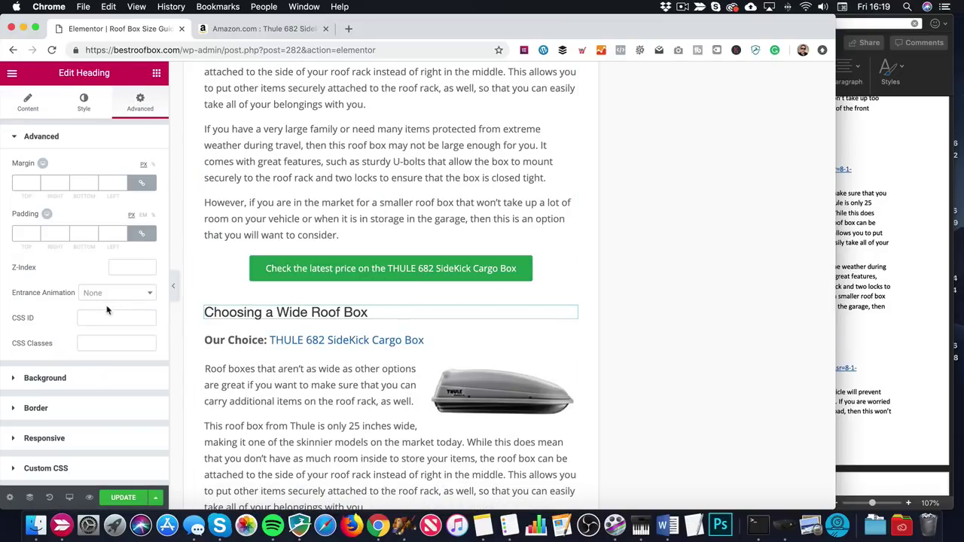
pyautogui.click(107, 317)
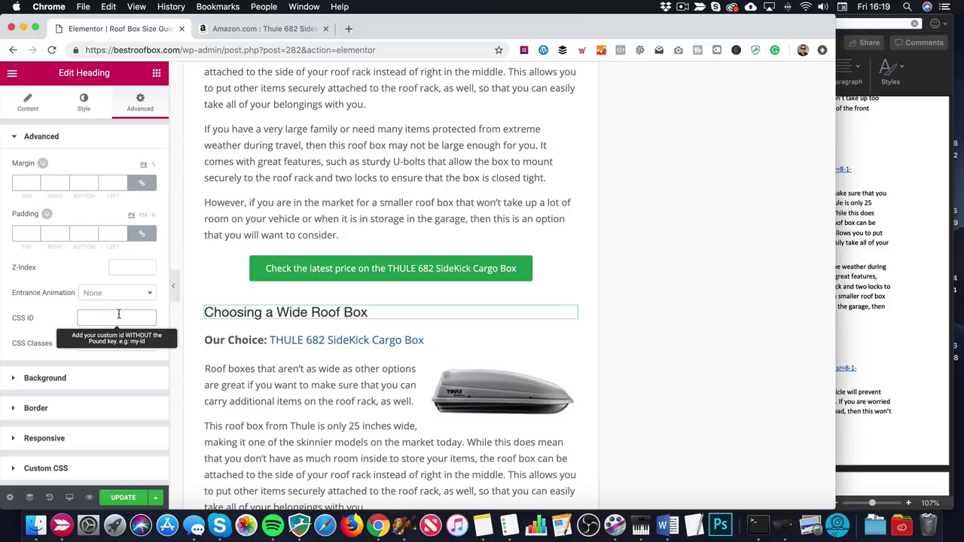
pyautogui.write('wide')
# Link the Wide Roof Box bullet to #wide
pyautogui.scroll(10, 437, 301)
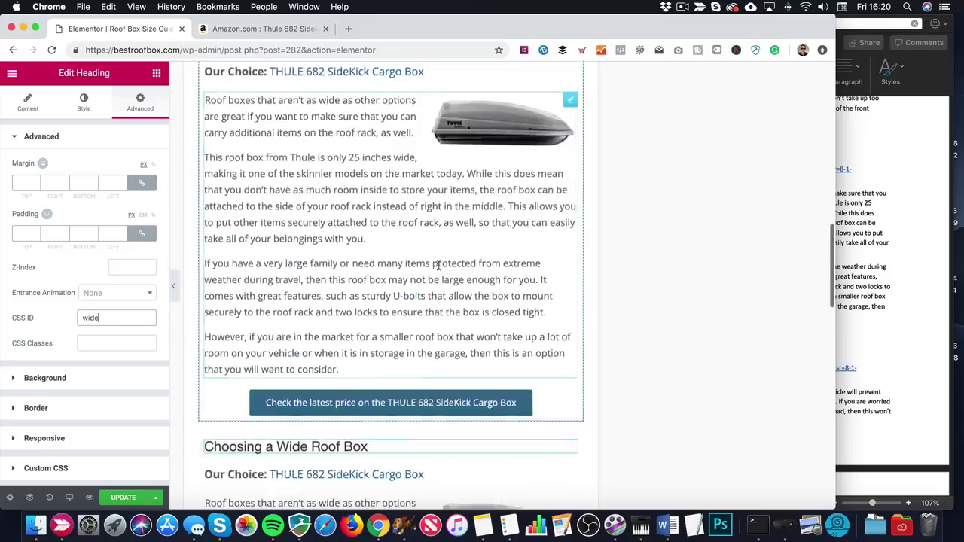
pyautogui.moveTo(289, 239); pyautogui.dragTo(217, 238)
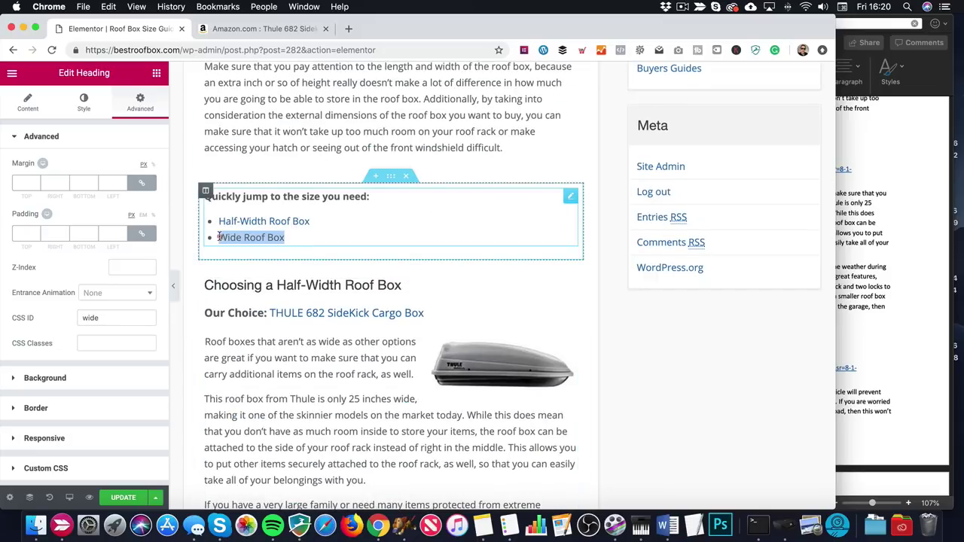
pyautogui.click(286, 237)
pyautogui.moveTo(286, 237); pyautogui.dragTo(217, 238)
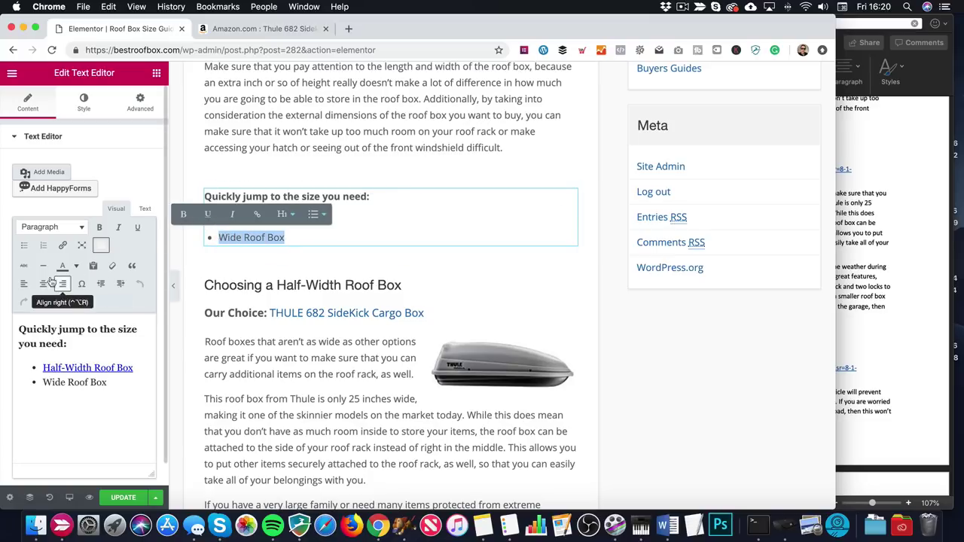
pyautogui.click(258, 214)
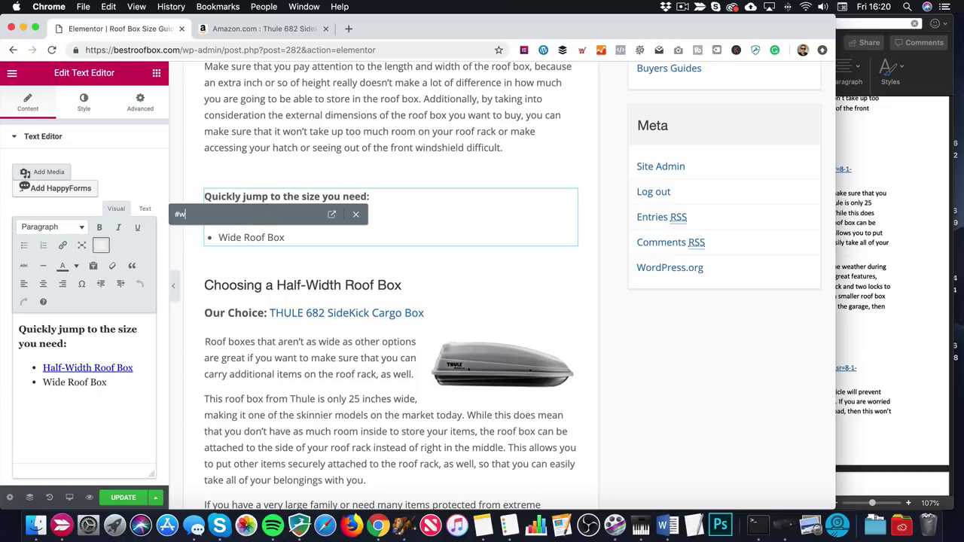
pyautogui.write('#wide')
pyautogui.click(331, 215)
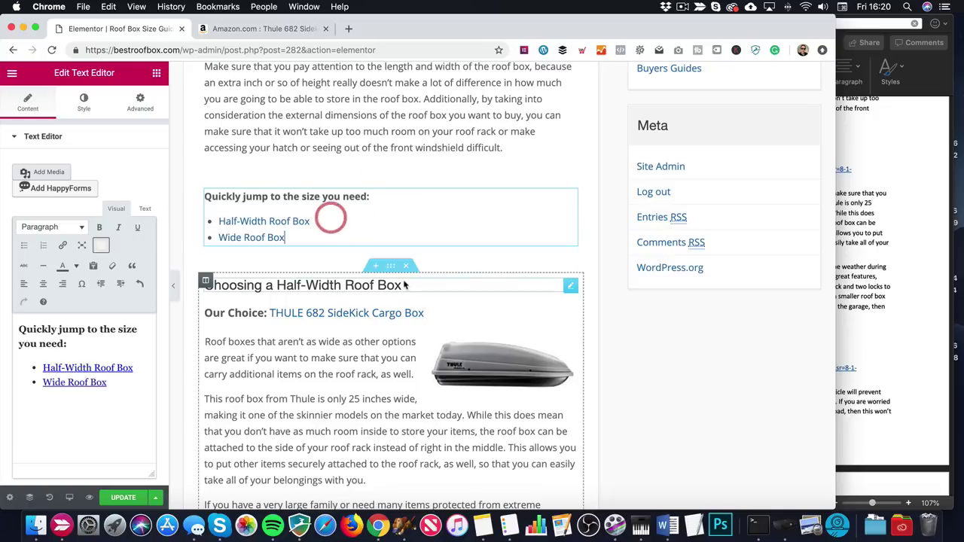
pyautogui.scroll(-3, 404, 280)
pyautogui.scroll(-9, 404, 280)
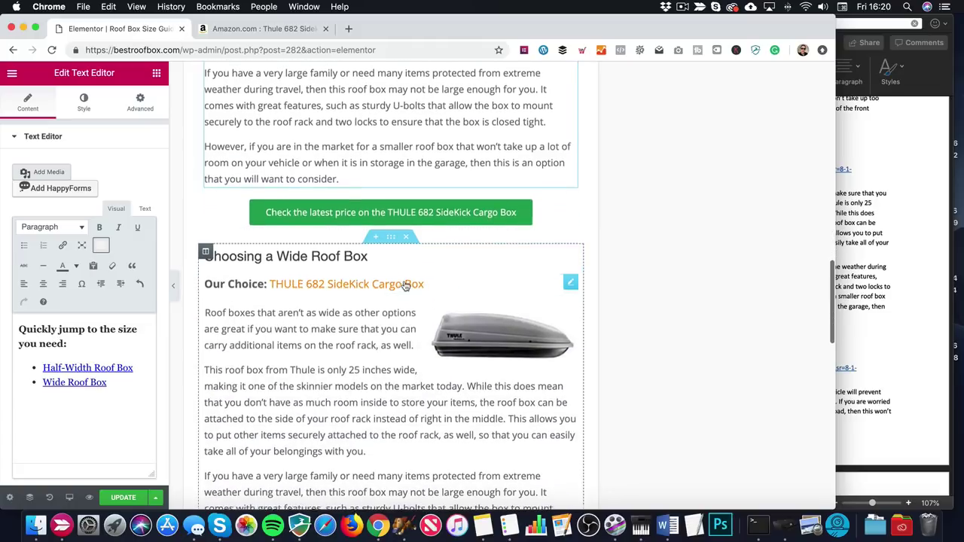
# Replace the THULE name with 'JEGS Performance Products 90098 Rooftop Cargo Carrier' on the Our Choice line
pyautogui.scroll(-1, 405, 280)
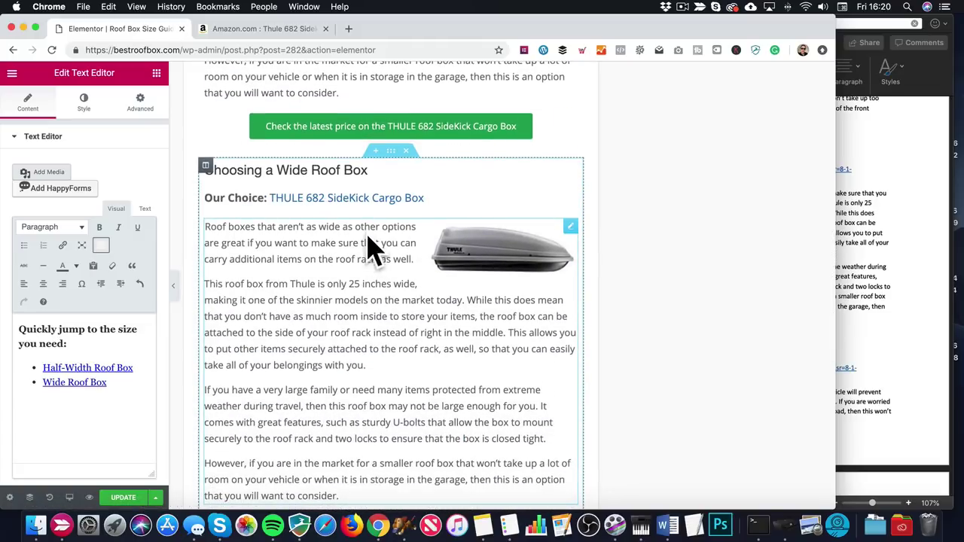
pyautogui.click(919, 265)
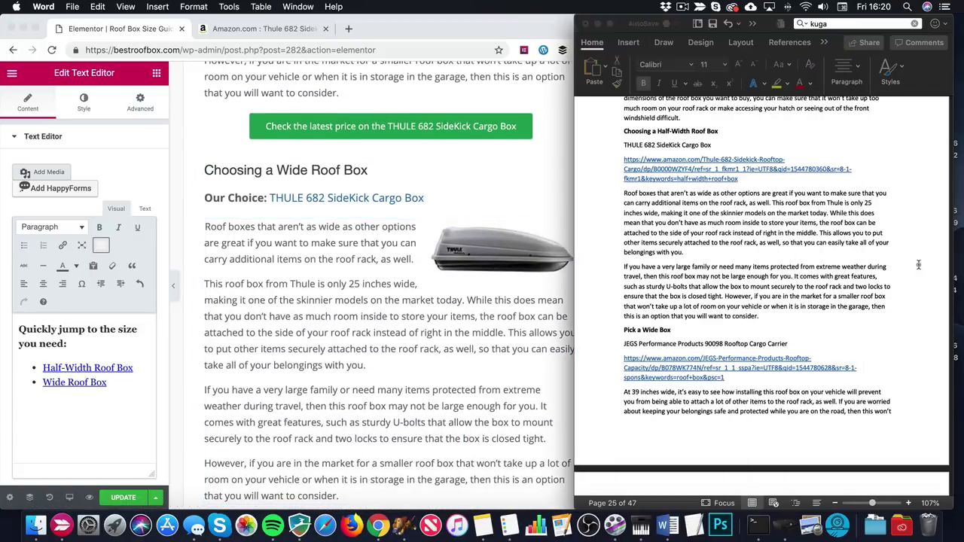
pyautogui.scroll(-3, 744, 299)
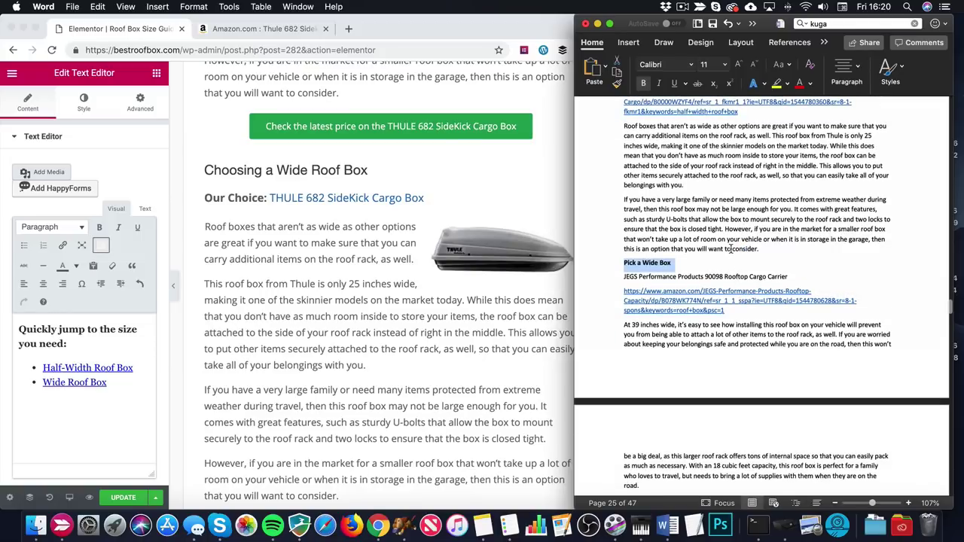
pyautogui.scroll(1, 807, 277)
pyautogui.moveTo(796, 283); pyautogui.dragTo(624, 285)
pyautogui.press('super+c')
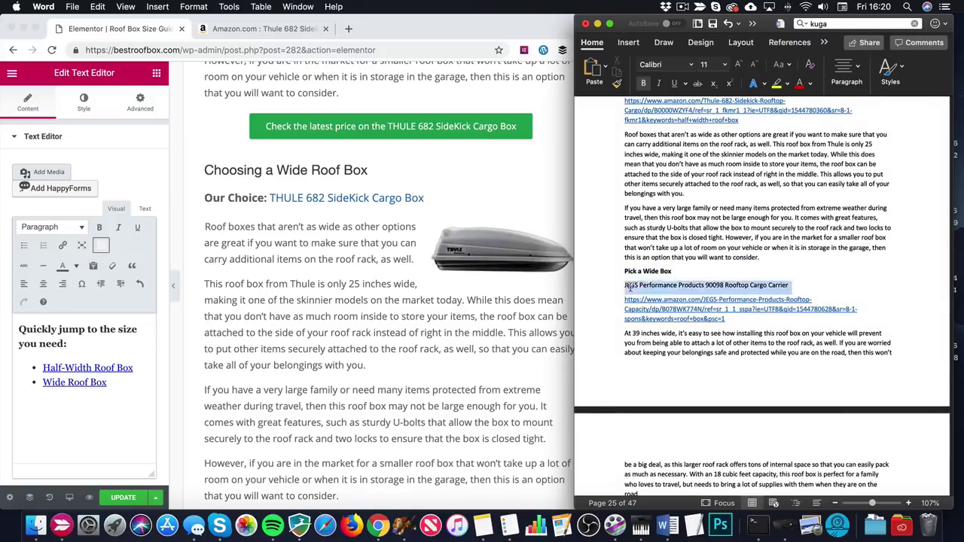
pyautogui.click(369, 198)
pyautogui.click(369, 198)
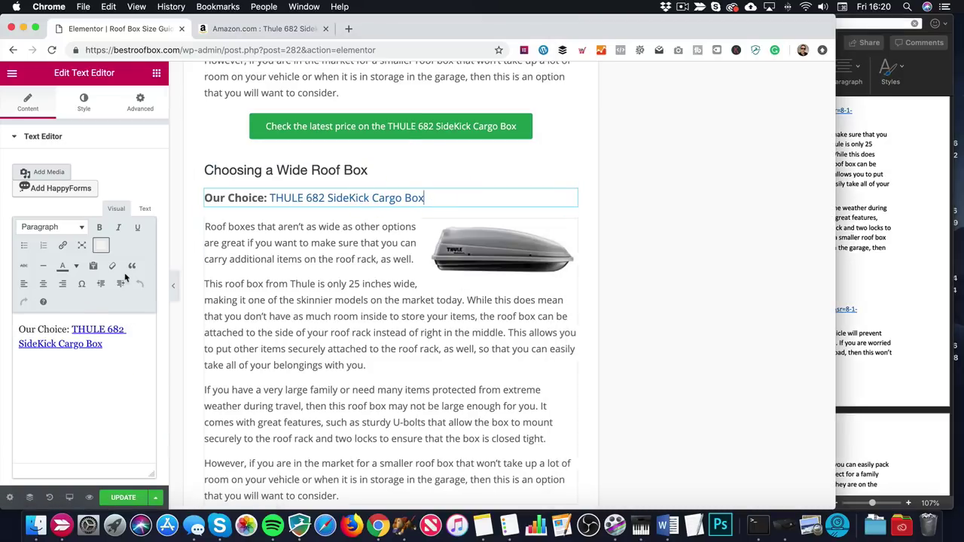
pyautogui.click(105, 344)
pyautogui.moveTo(105, 343); pyautogui.dragTo(72, 329)
pyautogui.press('BackSpace')
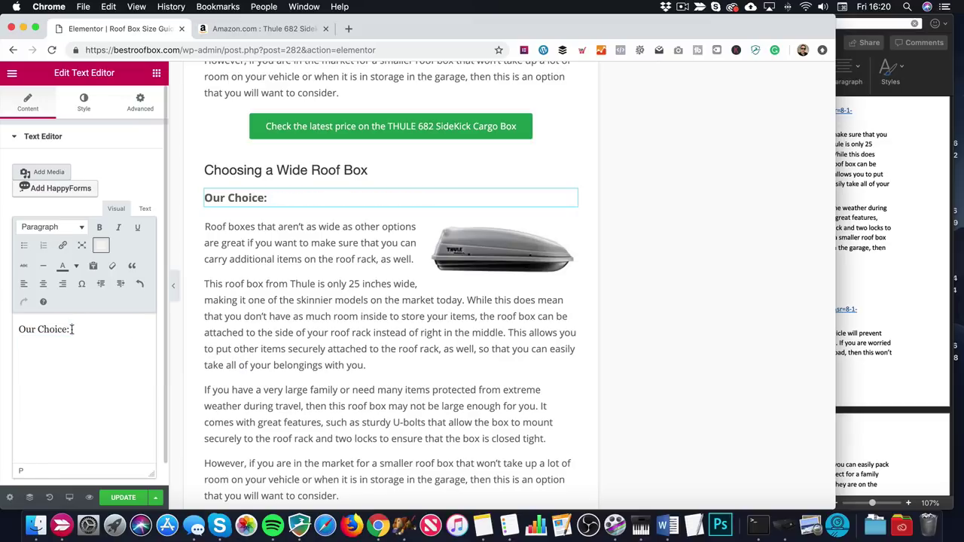
pyautogui.press('super+v')
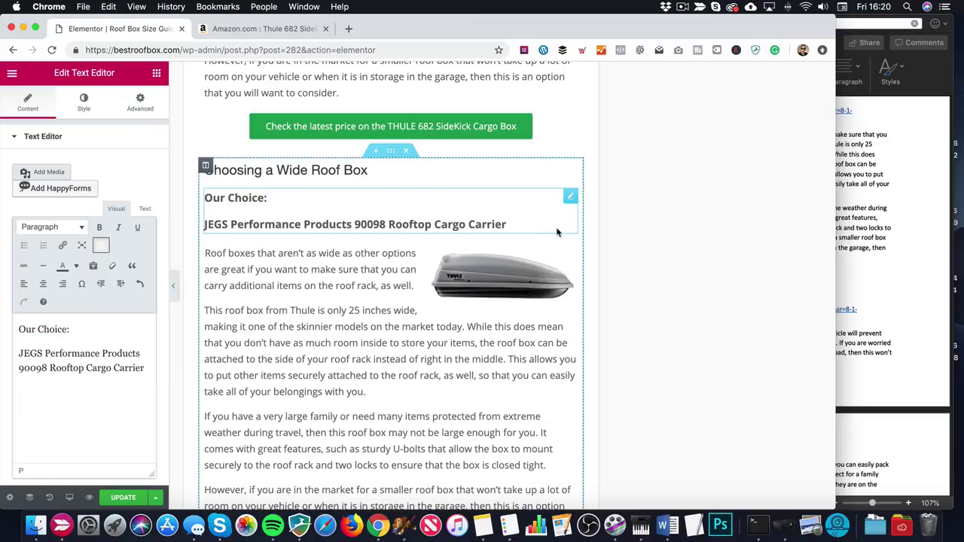
pyautogui.click(864, 226)
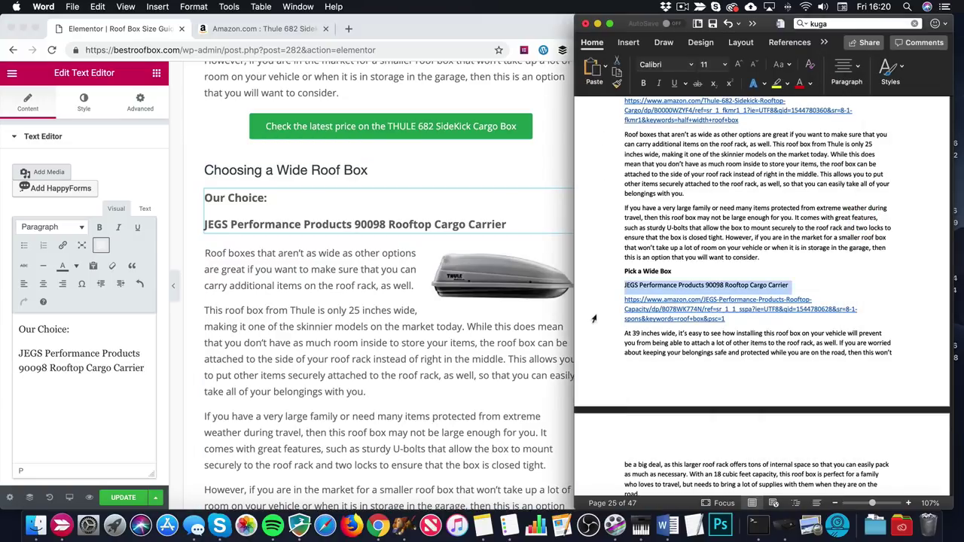
pyautogui.click(45, 362)
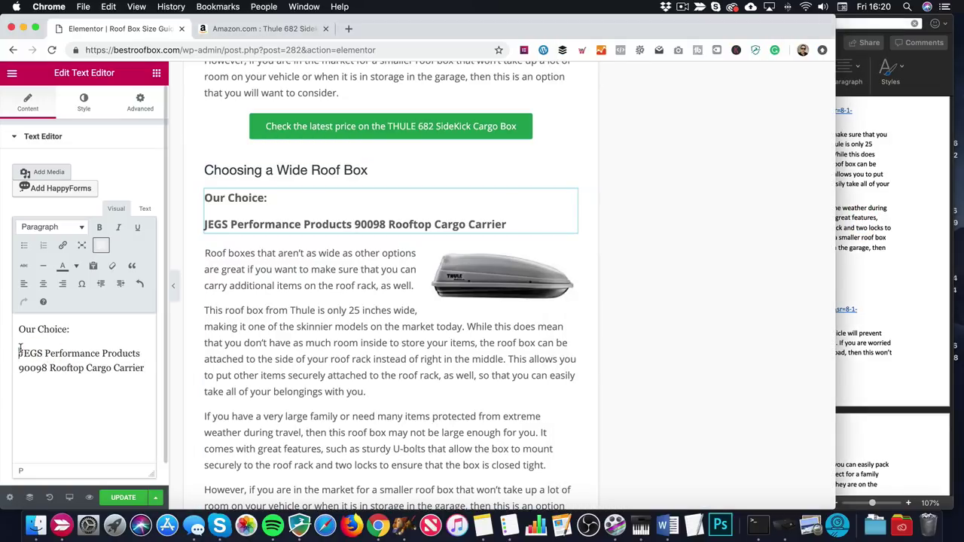
pyautogui.press('BackSpace')
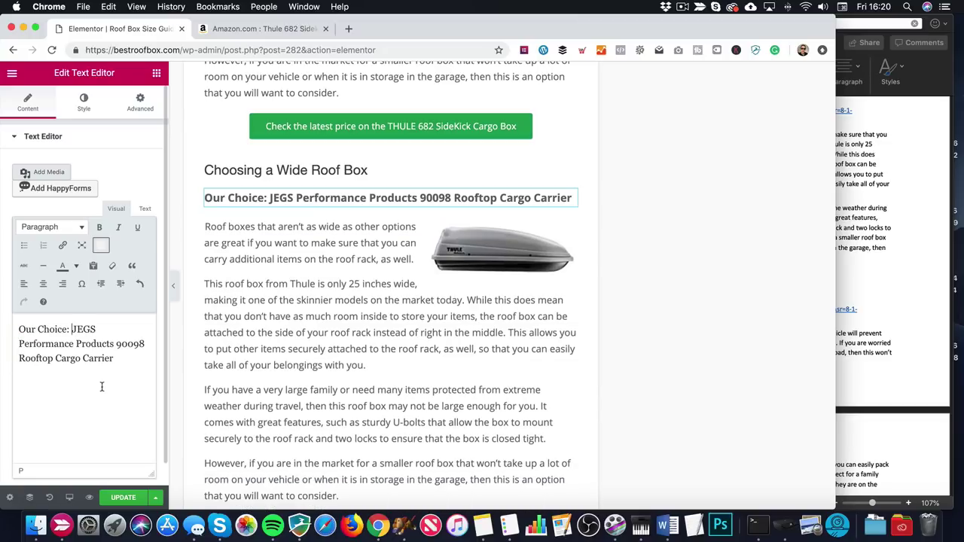
# Generate the full SiteStripe text link on the JEGS product's Amazon page
pyautogui.click(871, 273)
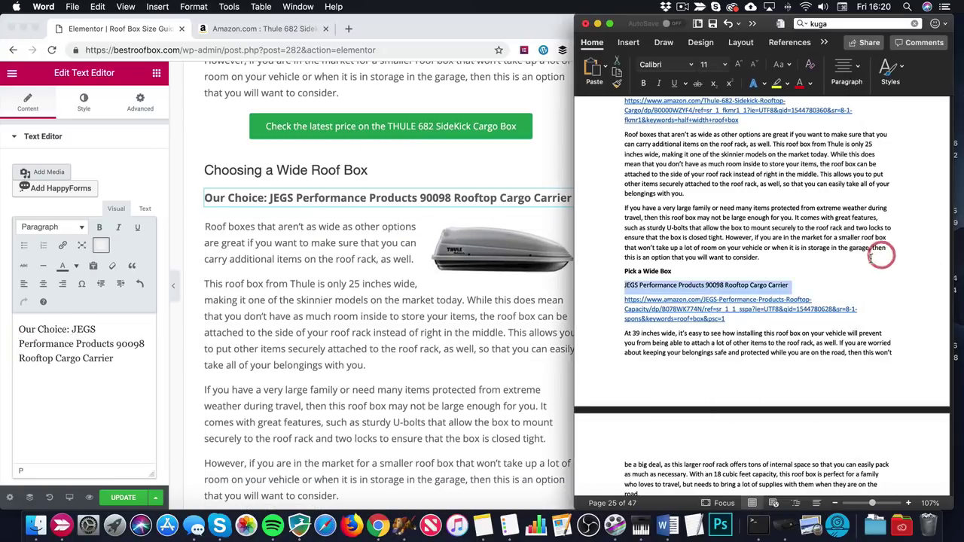
pyautogui.click(691, 304)
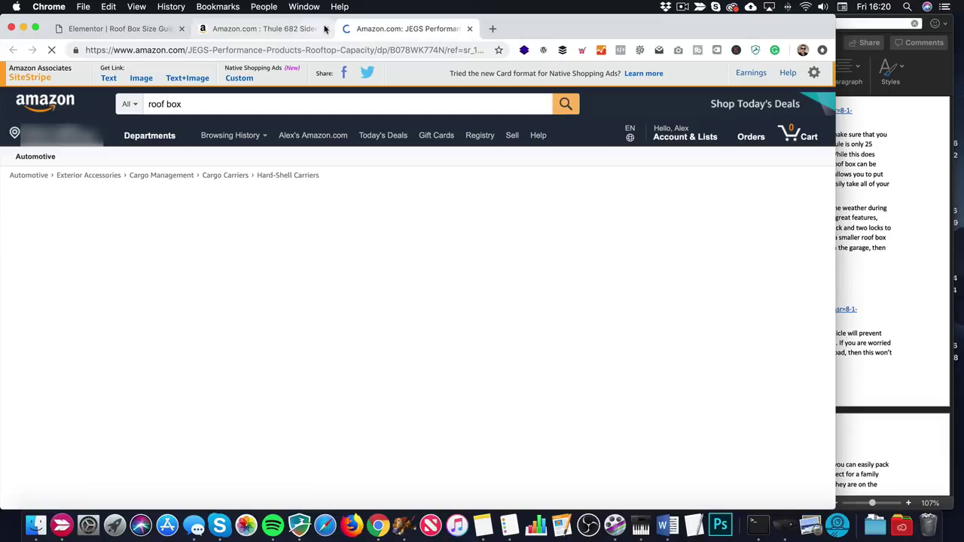
pyautogui.click(109, 78)
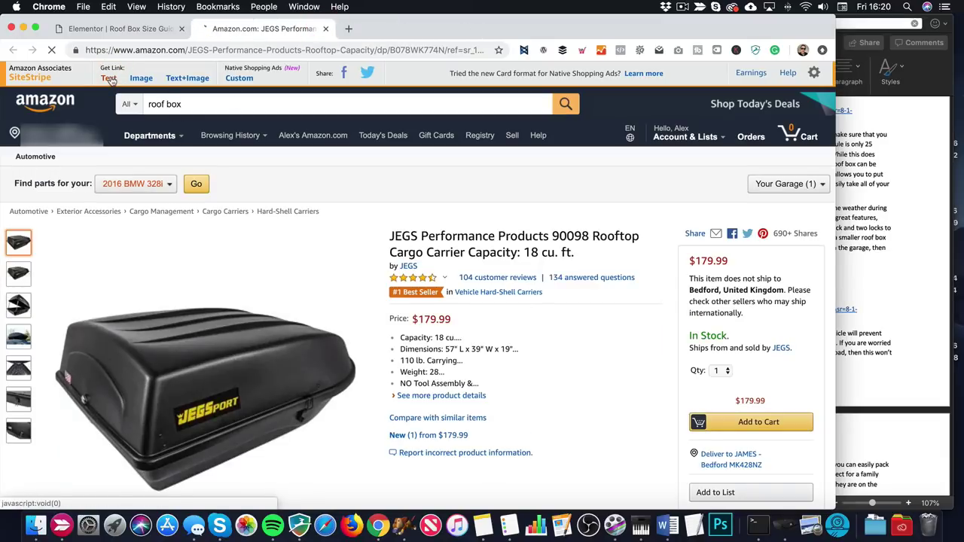
pyautogui.click(110, 79)
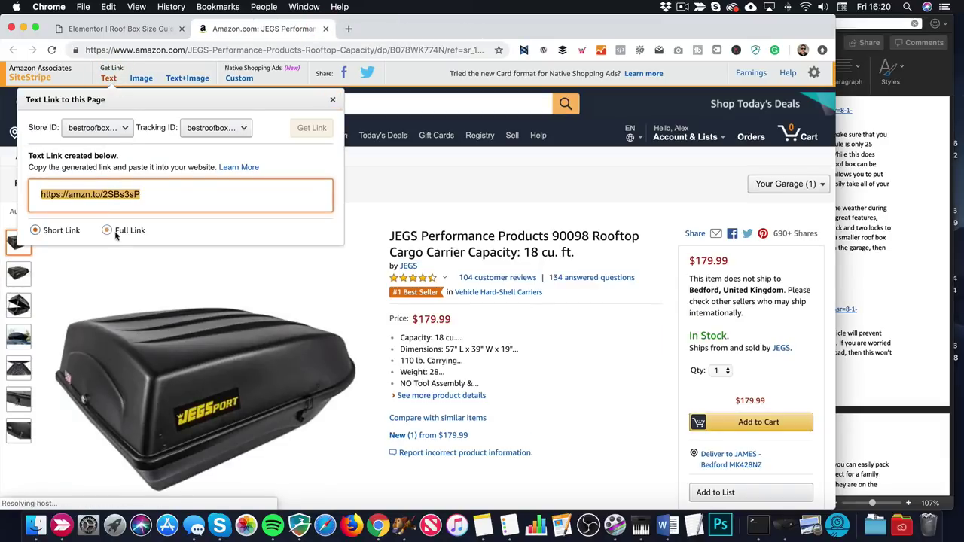
pyautogui.click(106, 230)
# Link the JEGS product name to its Amazon URL, opening in a new tab
pyautogui.click(133, 28)
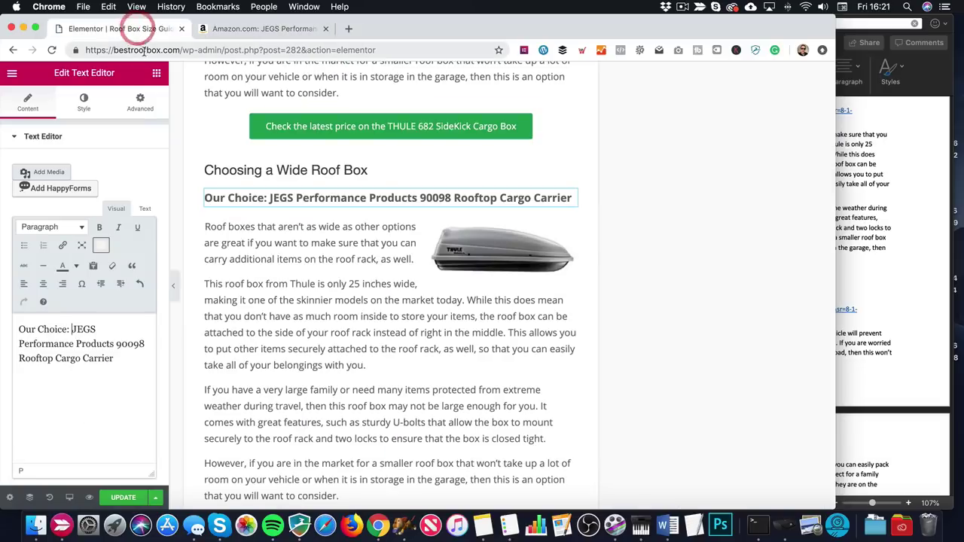
pyautogui.moveTo(126, 362); pyautogui.dragTo(72, 329)
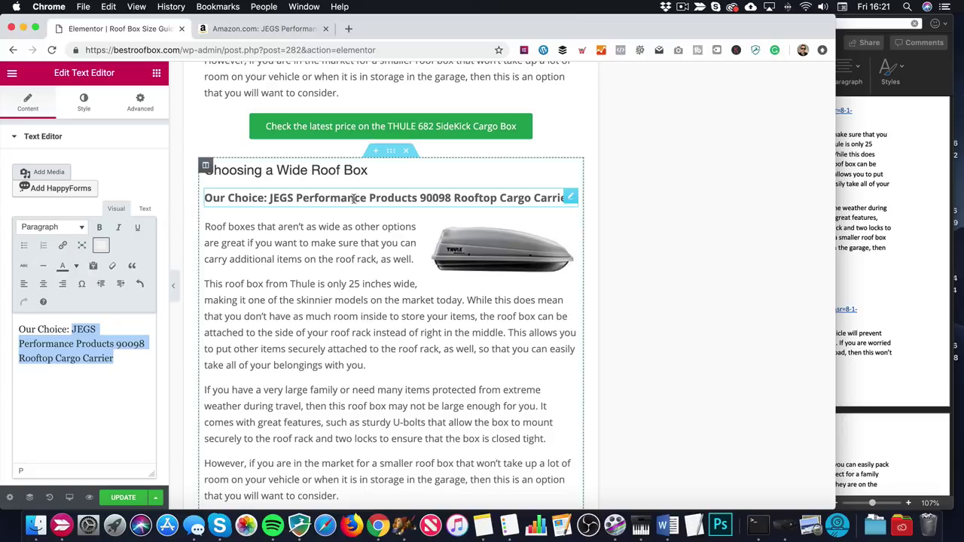
pyautogui.click(62, 245)
pyautogui.press('Escape')
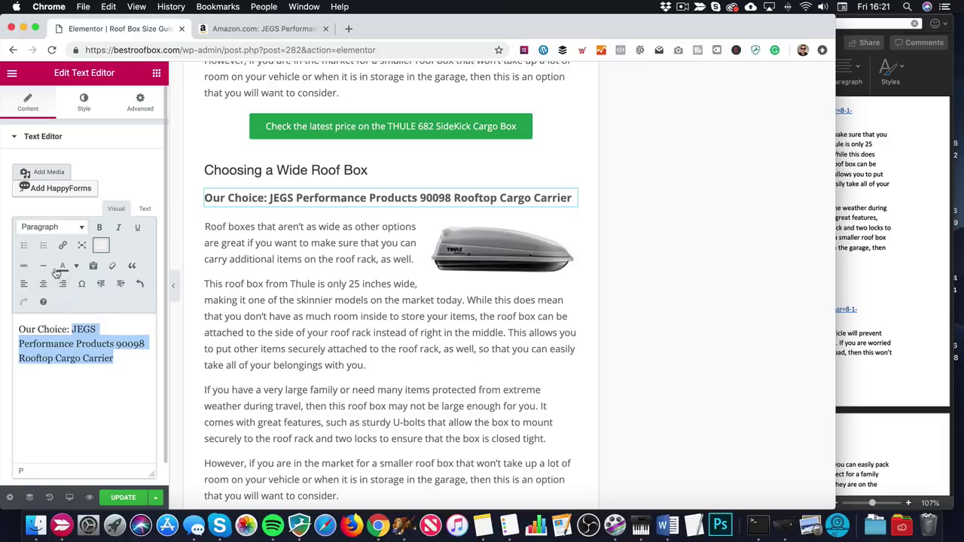
pyautogui.click(62, 244)
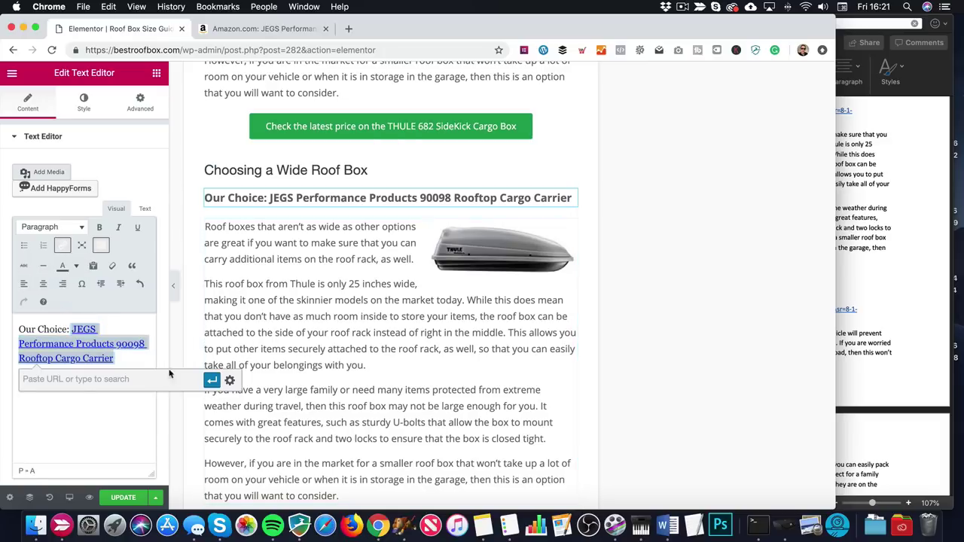
pyautogui.press('super+v')
pyautogui.click(229, 379)
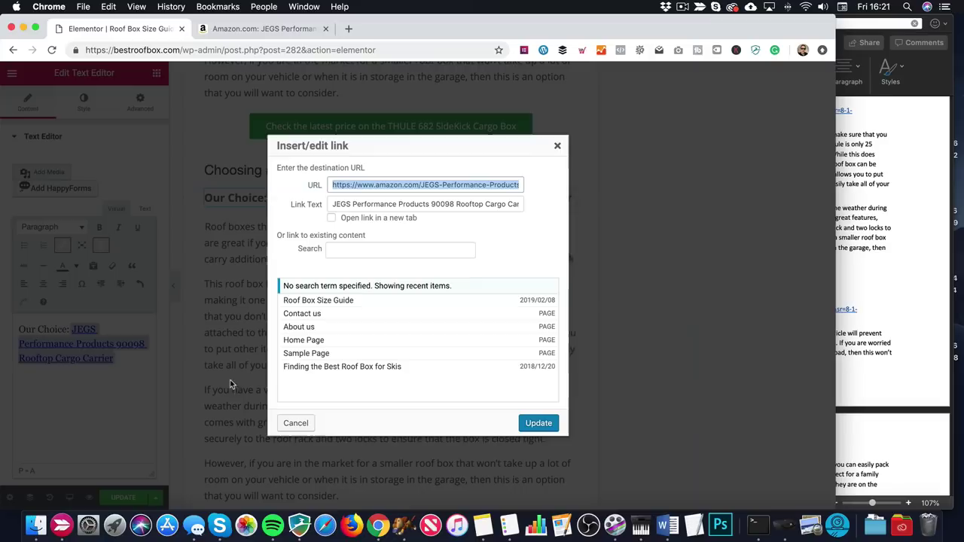
pyautogui.click(355, 220)
pyautogui.click(539, 423)
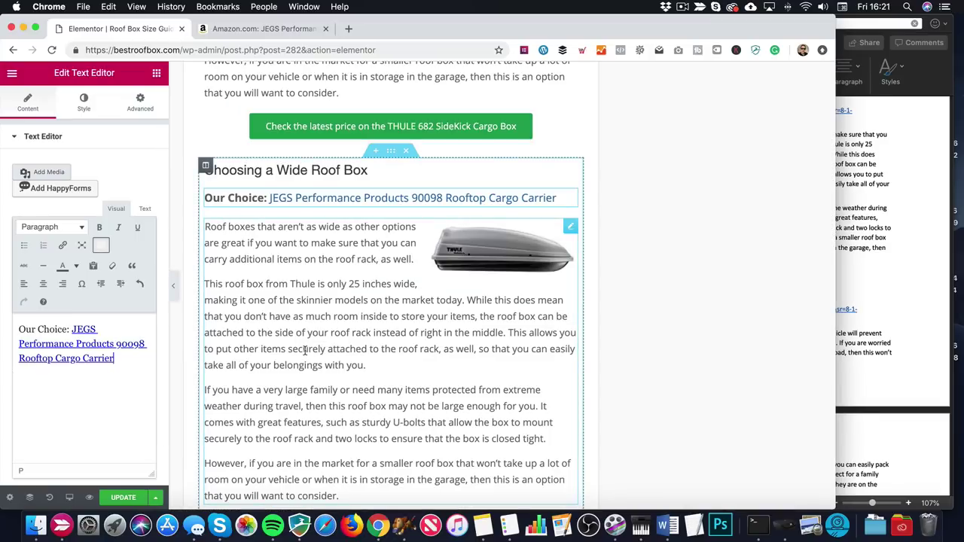
pyautogui.scroll(-3, 317, 350)
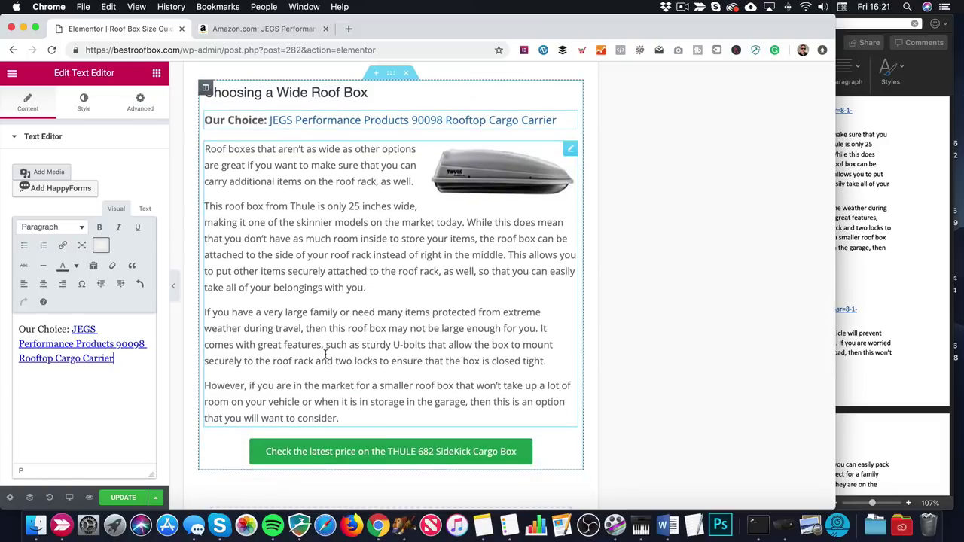
# Replace the wide-box button's link with the JEGS Amazon URL, new window and nofollow on both buttons
pyautogui.click(542, 457)
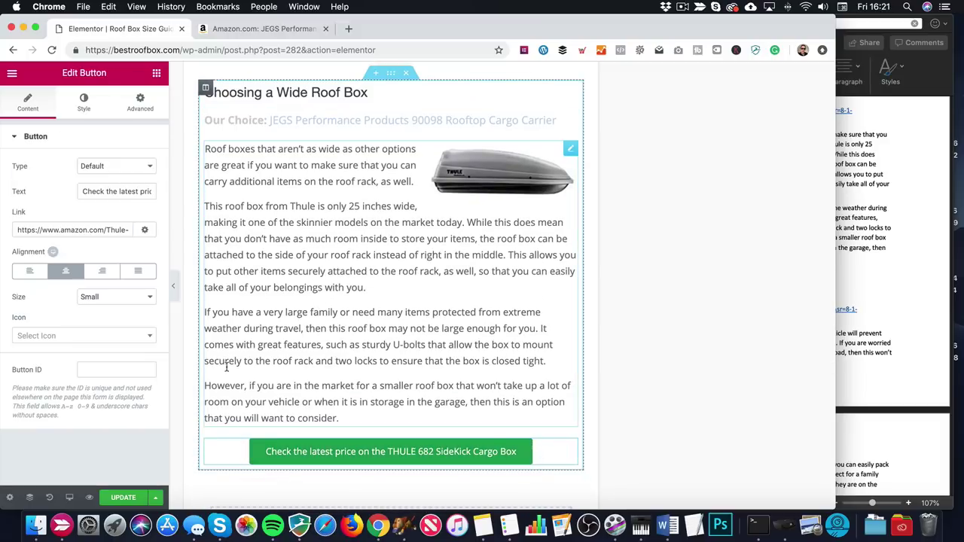
pyautogui.tripleClick(101, 229)
pyautogui.press('super+v')
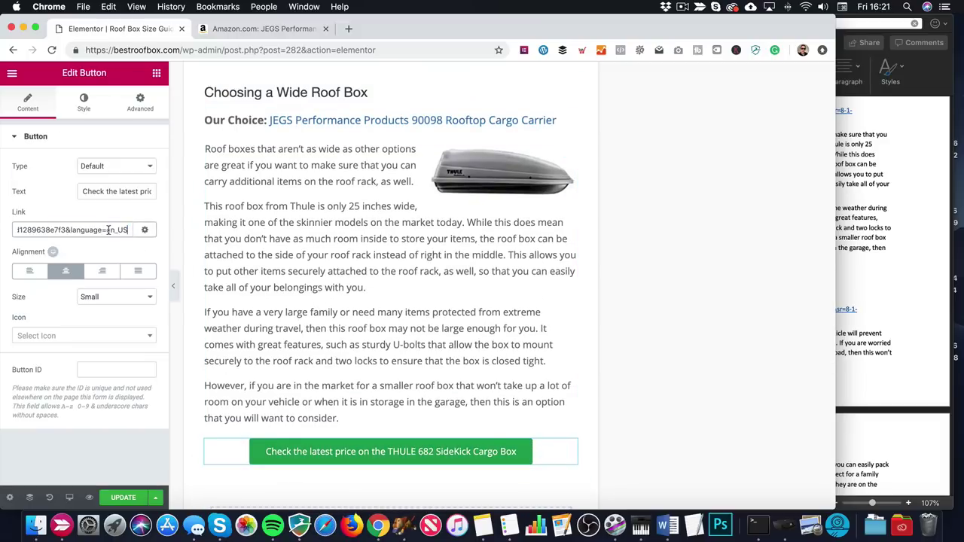
pyautogui.click(145, 229)
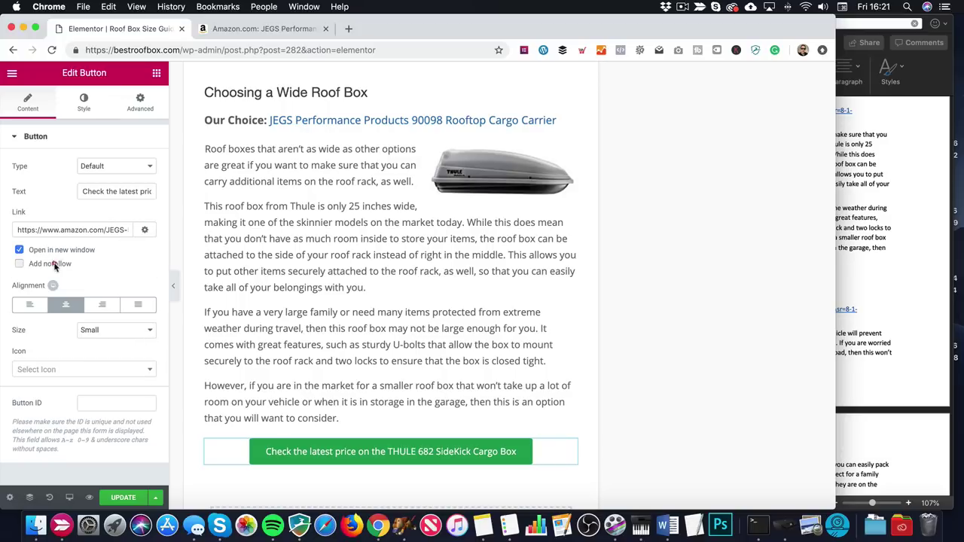
pyautogui.scroll(-5, 202, 422)
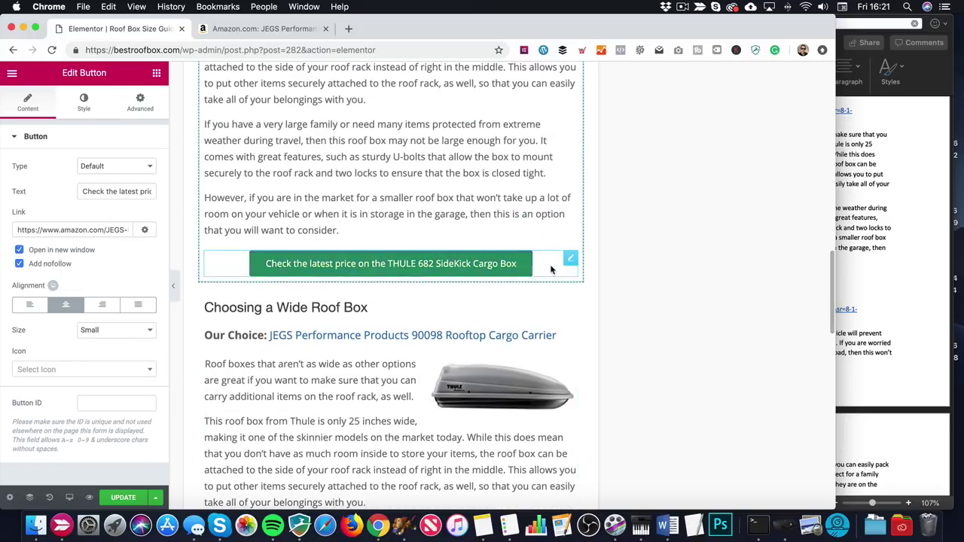
pyautogui.click(550, 269)
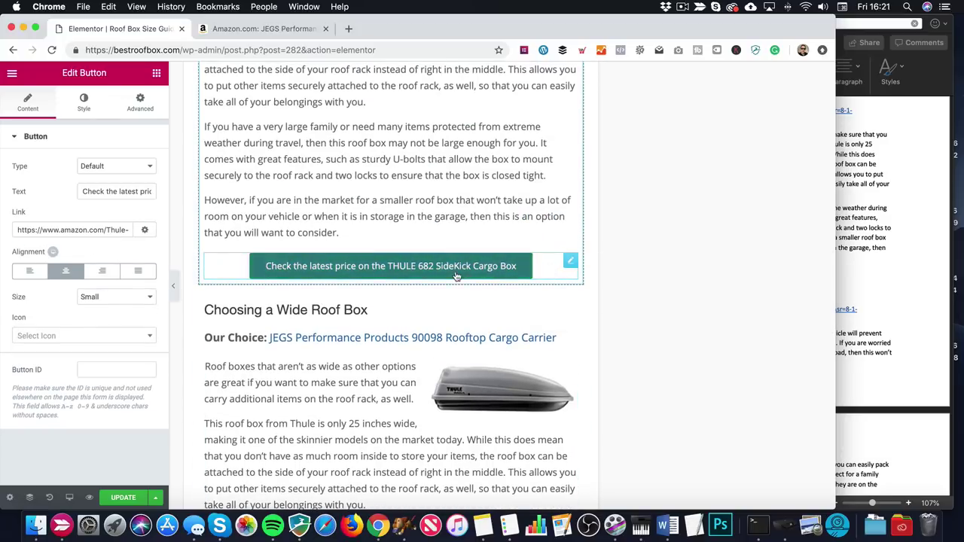
pyautogui.click(146, 230)
pyautogui.moveTo(51, 265); pyautogui.dragTo(33, 265)
pyautogui.scroll(-5, 256, 259)
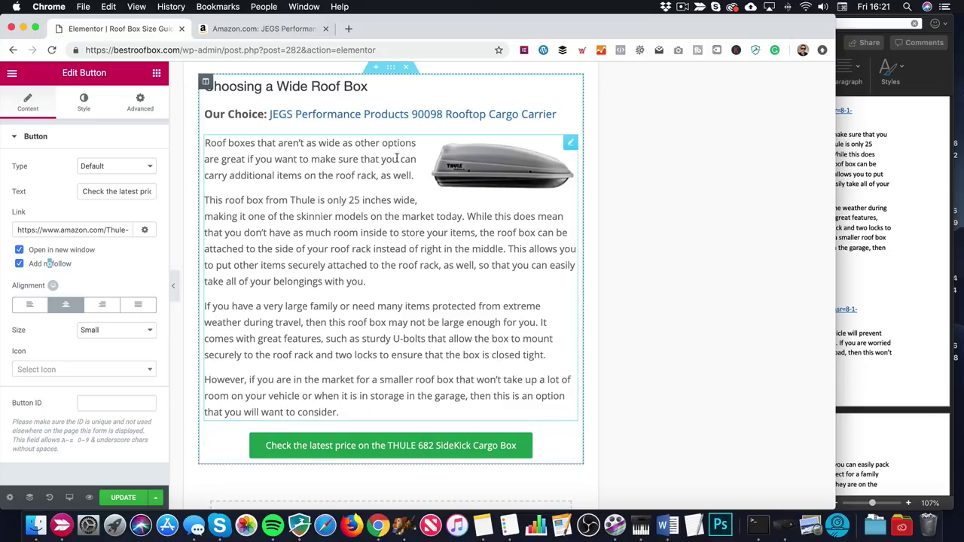
pyautogui.click(560, 118)
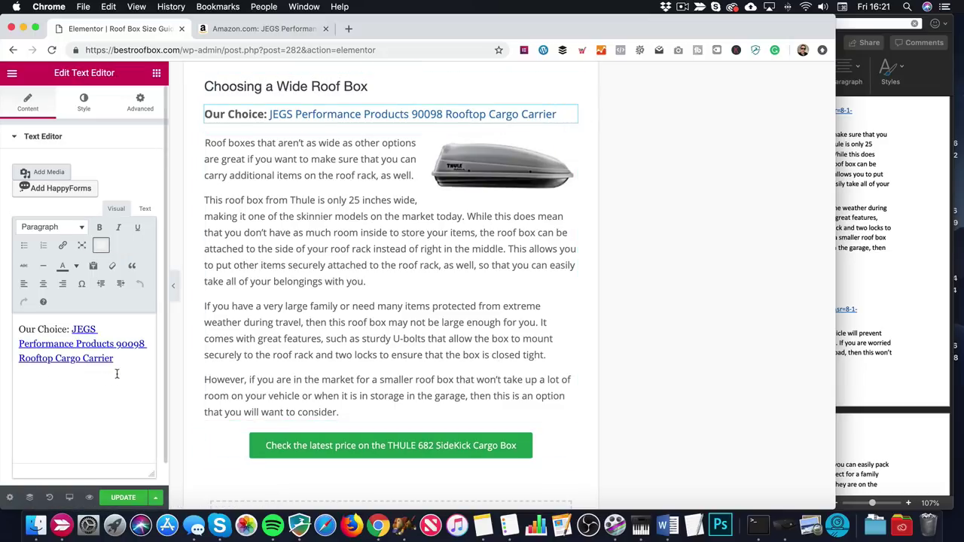
pyautogui.moveTo(114, 360); pyautogui.dragTo(72, 331)
pyautogui.press('super+c')
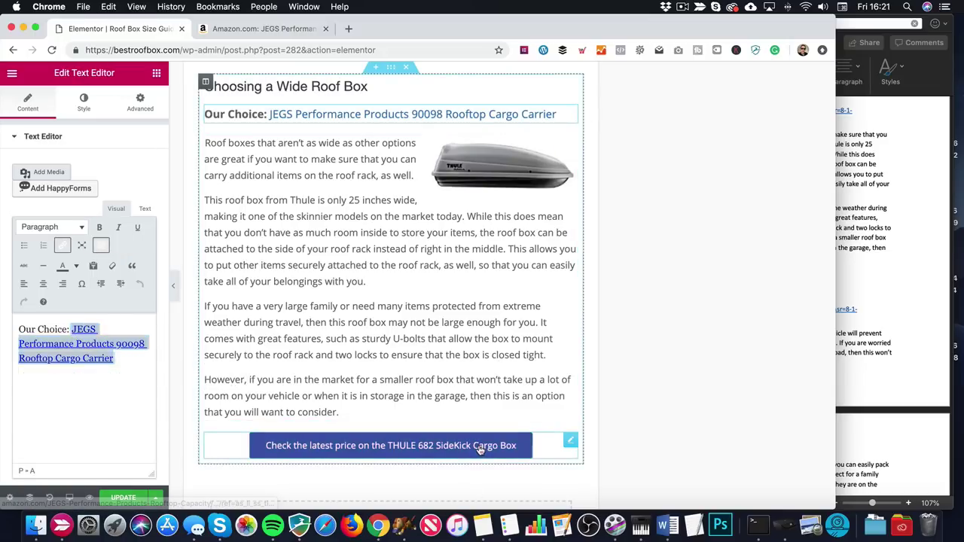
# Swap 'THULE 682 SideKick Cargo Box' in the label for 'JEGS Performance Products 90098 Rooftop Cargo Carrier'
pyautogui.click(391, 445)
pyautogui.tripleClick(139, 188)
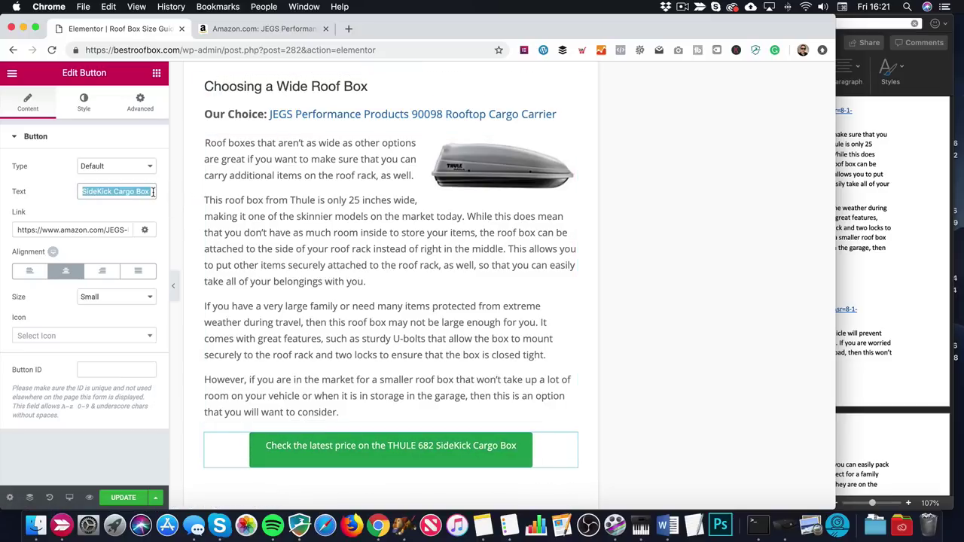
pyautogui.press('super+v')
pyautogui.press('BackSpace')
pyautogui.press('BackSpace')
pyautogui.press('BackSpace')
pyautogui.press('BackSpace')
pyautogui.press('BackSpace')
pyautogui.press('BackSpace')
pyautogui.press('BackSpace')
pyautogui.press('BackSpace')
pyautogui.press('BackSpace')
pyautogui.press('BackSpace')
pyautogui.press('BackSpace')
pyautogui.press('BackSpace')
pyautogui.press('BackSpace')
pyautogui.press('BackSpace')
pyautogui.press('BackSpace')
pyautogui.press('BackSpace')
pyautogui.press('BackSpace')
pyautogui.press('BackSpace')
pyautogui.press('BackSpace')
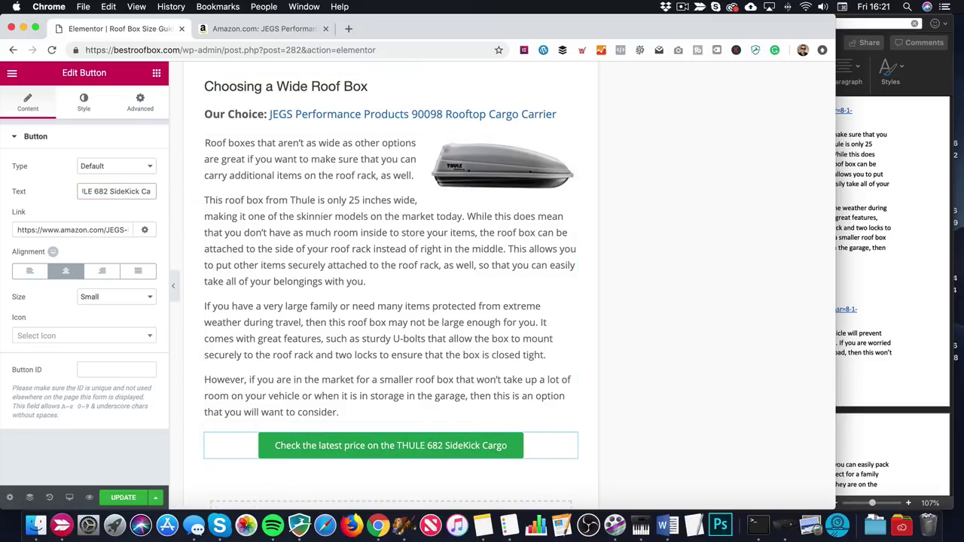
pyautogui.press('BackSpace')
pyautogui.press('BackSpace')
pyautogui.press('BackSpace')
pyautogui.press('BackSpace')
pyautogui.press('BackSpace')
pyautogui.press('BackSpace')
pyautogui.press('BackSpace')
pyautogui.press('BackSpace')
pyautogui.press('BackSpace')
pyautogui.press('BackSpace')
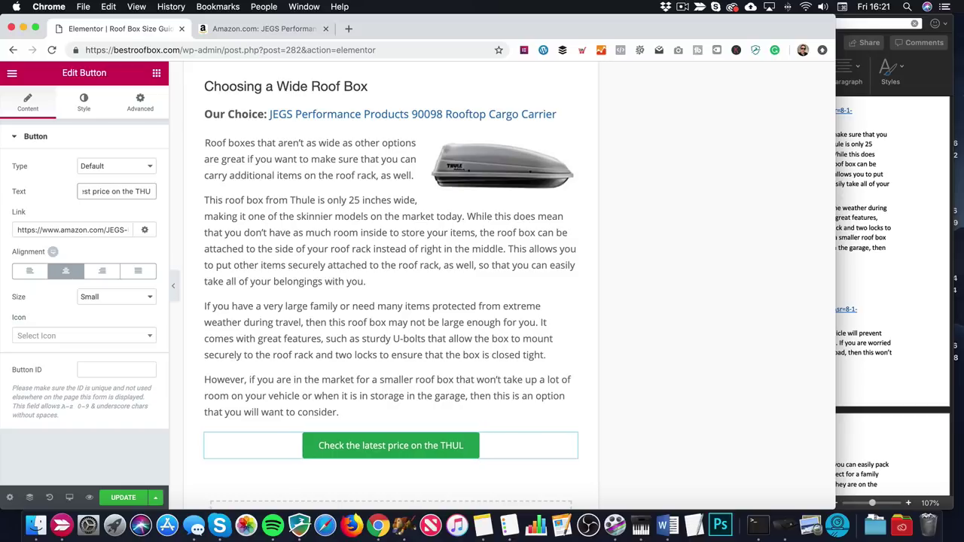
pyautogui.press('super+v')
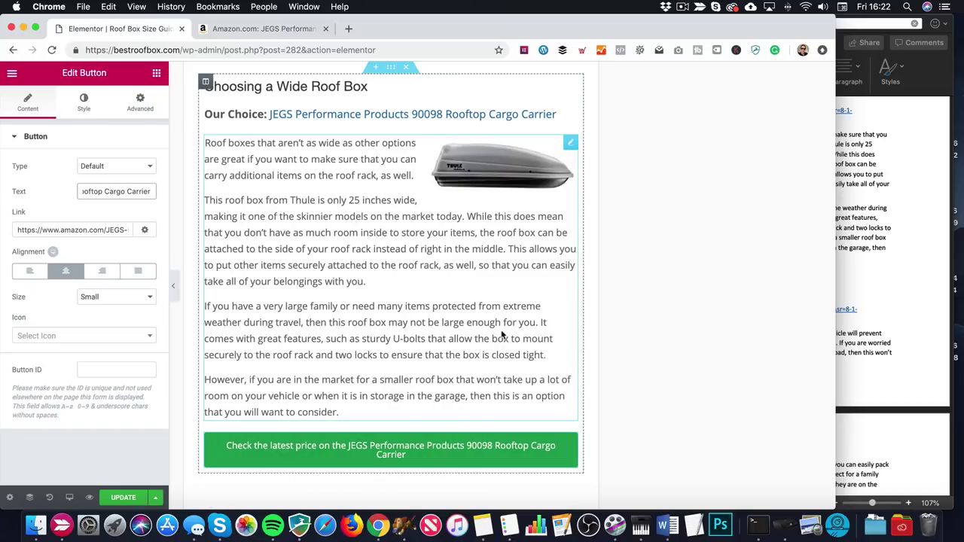
pyautogui.scroll(5, 539, 234)
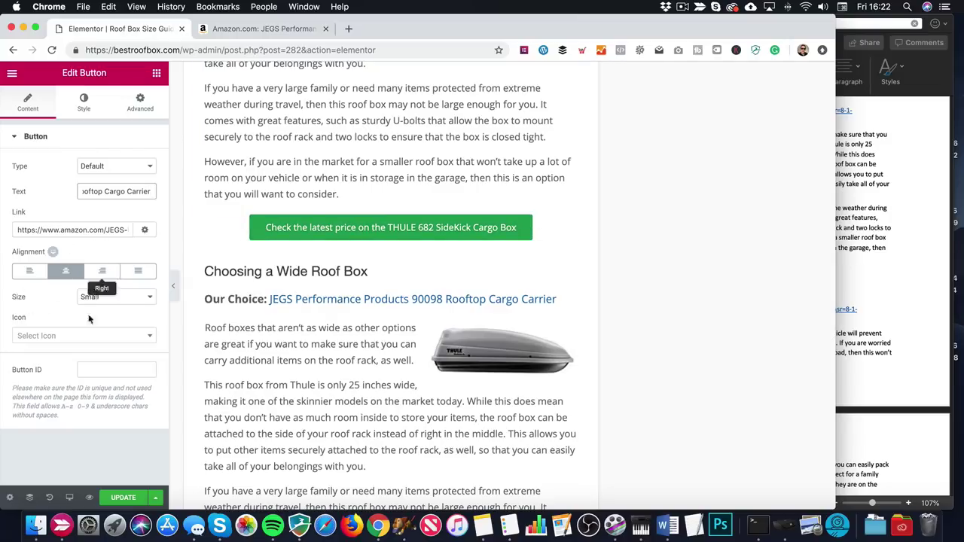
# Give the THULE price button the amazon icon
pyautogui.click(117, 336)
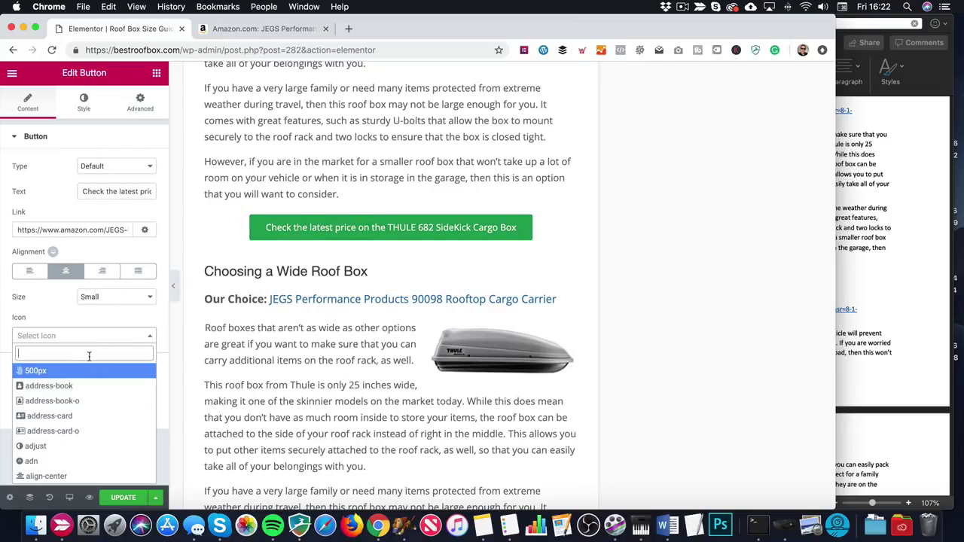
pyautogui.write('amazon')
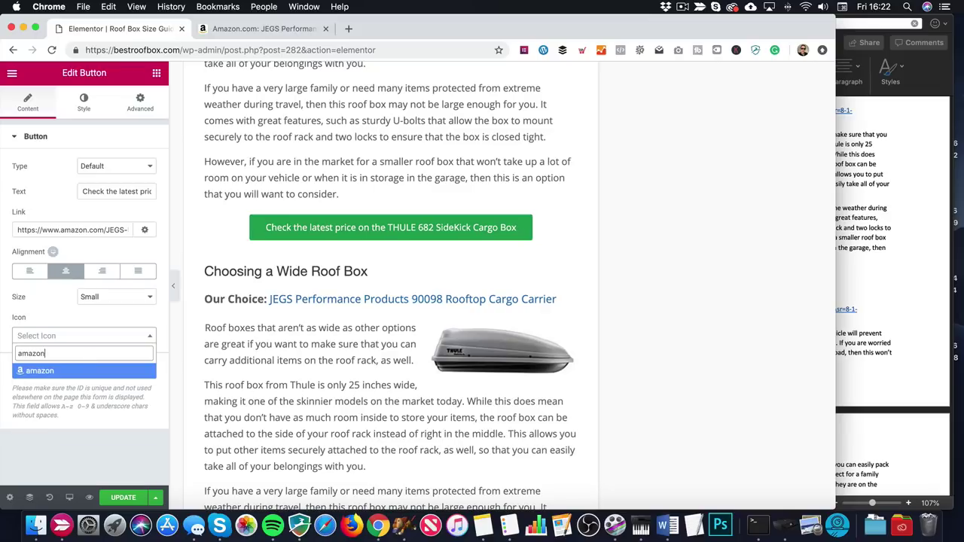
pyautogui.click(83, 375)
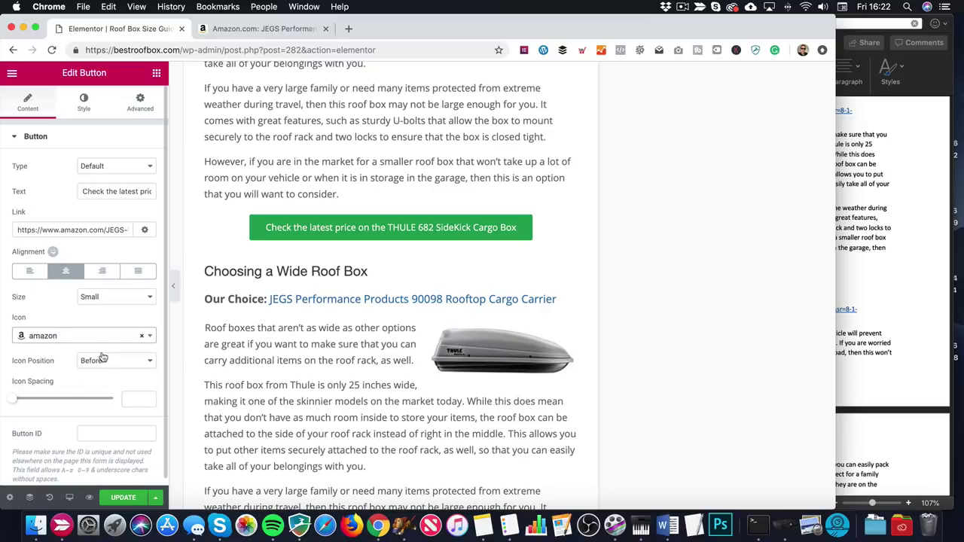
pyautogui.scroll(-8, 266, 366)
pyautogui.scroll(5, 267, 369)
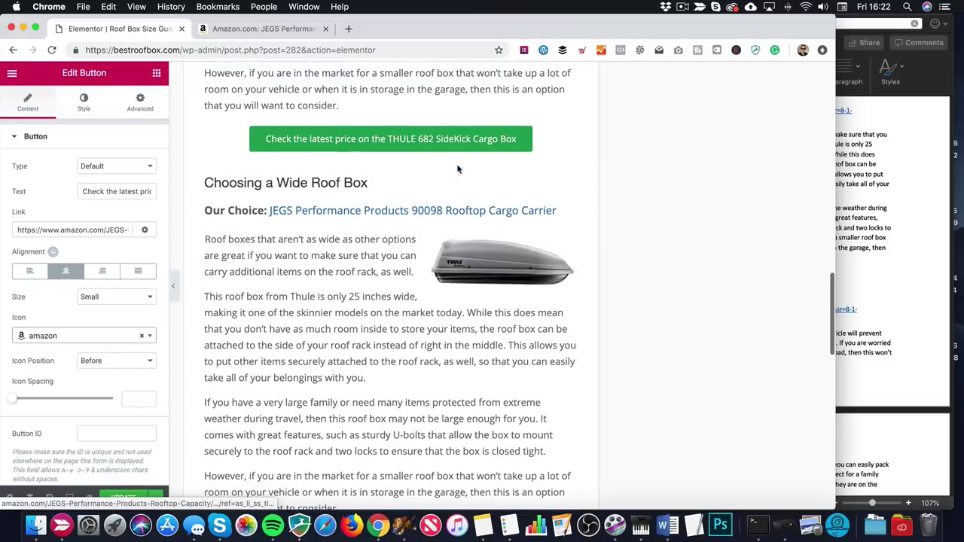
pyautogui.click(489, 138)
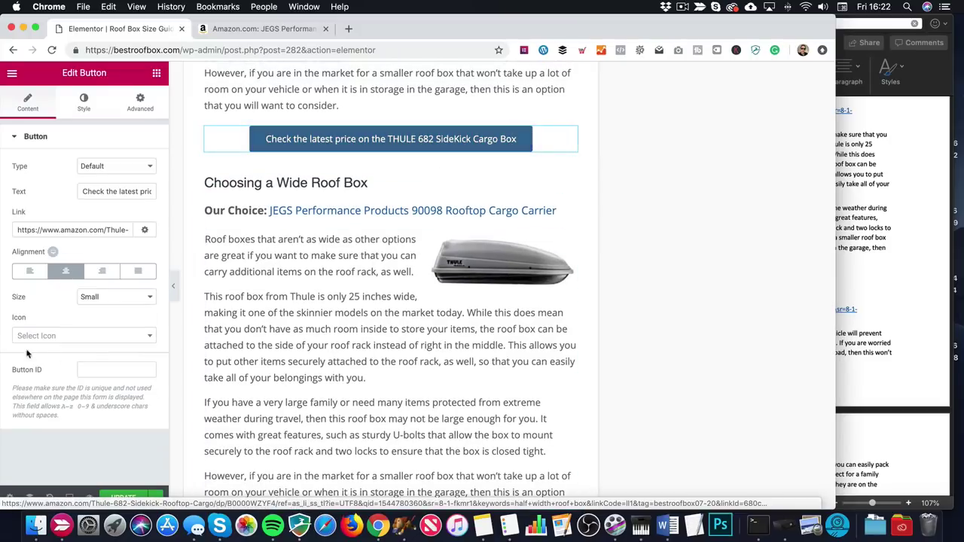
pyautogui.click(92, 336)
pyautogui.write('ama')
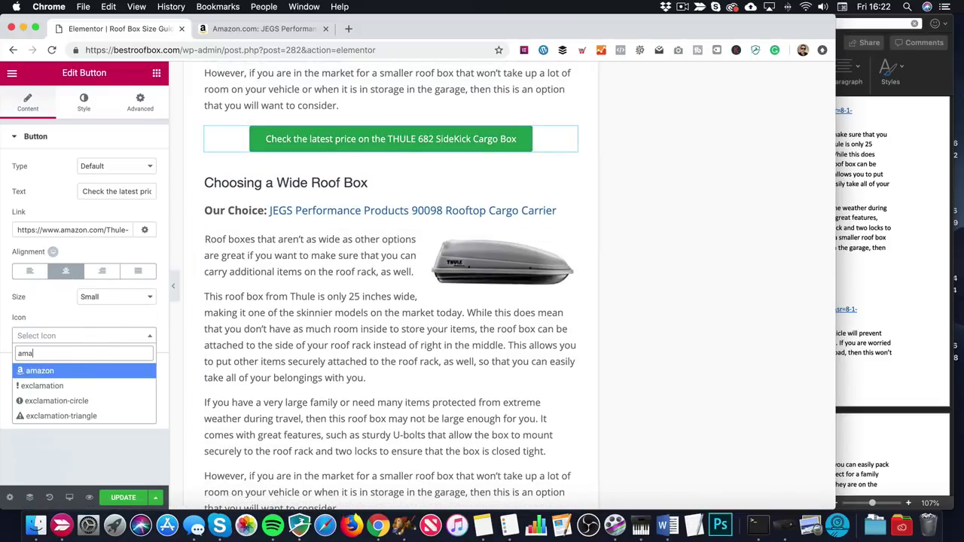
pyautogui.press('Return')
pyautogui.scroll(-8, 301, 377)
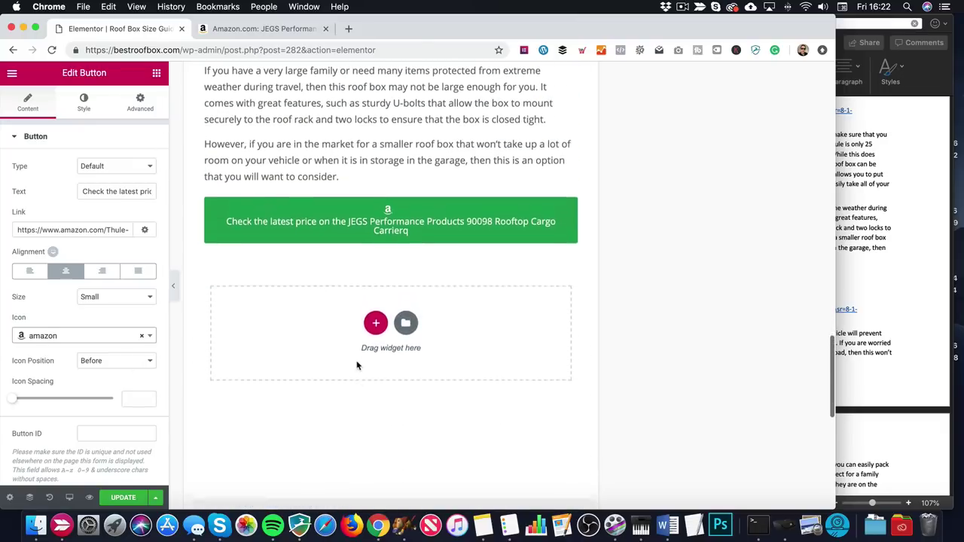
pyautogui.scroll(1, 354, 346)
# Trim the JEGS button label to 'JEGS 90098 Rooftop Cargo Carrier', removing 'q' and 'Performance Products'
pyautogui.click(537, 293)
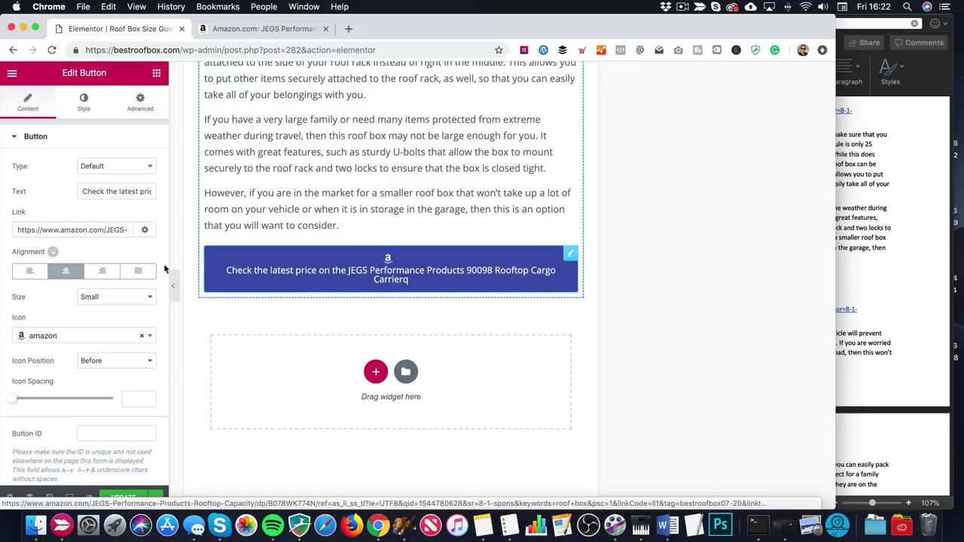
pyautogui.tripleClick(108, 194)
pyautogui.click(108, 193)
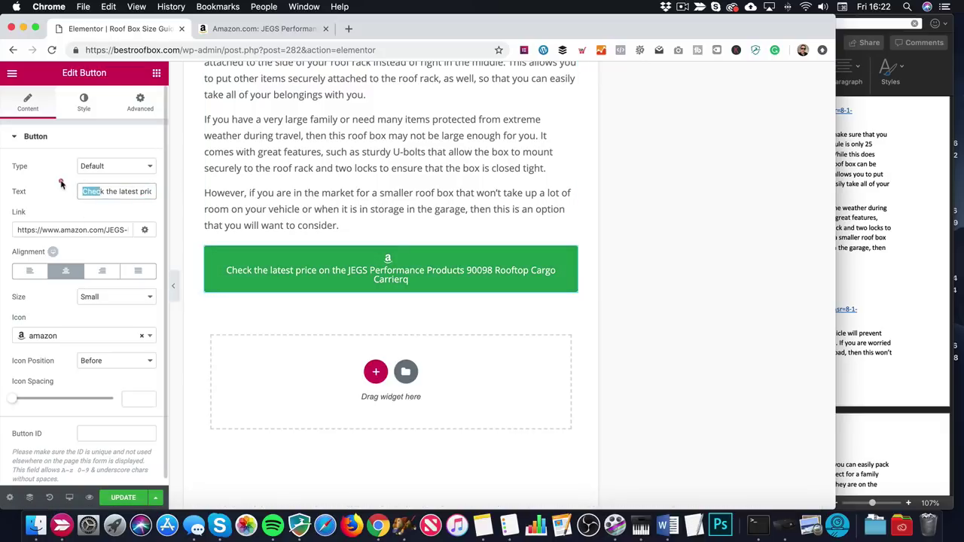
pyautogui.press('End')
pyautogui.press('BackSpace')
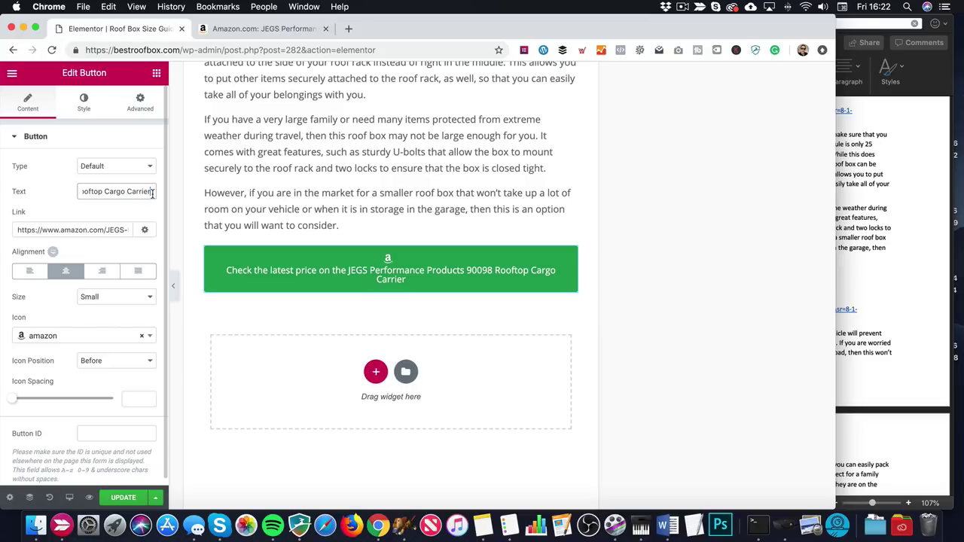
pyautogui.press('Left')
pyautogui.press('Left')
pyautogui.press('Left')
pyautogui.press('Left')
pyautogui.press('Left')
pyautogui.press('Left')
pyautogui.press('Left')
pyautogui.press('Left')
pyautogui.press('Left')
pyautogui.press('Left')
pyautogui.press('Left')
pyautogui.press('Left')
pyautogui.press('Left')
pyautogui.press('Left')
pyautogui.press('Left')
pyautogui.press('Left')
pyautogui.press('Left')
pyautogui.press('Left')
pyautogui.press('Left')
pyautogui.press('Left')
pyautogui.moveTo(136, 191); pyautogui.dragTo(93, 191)
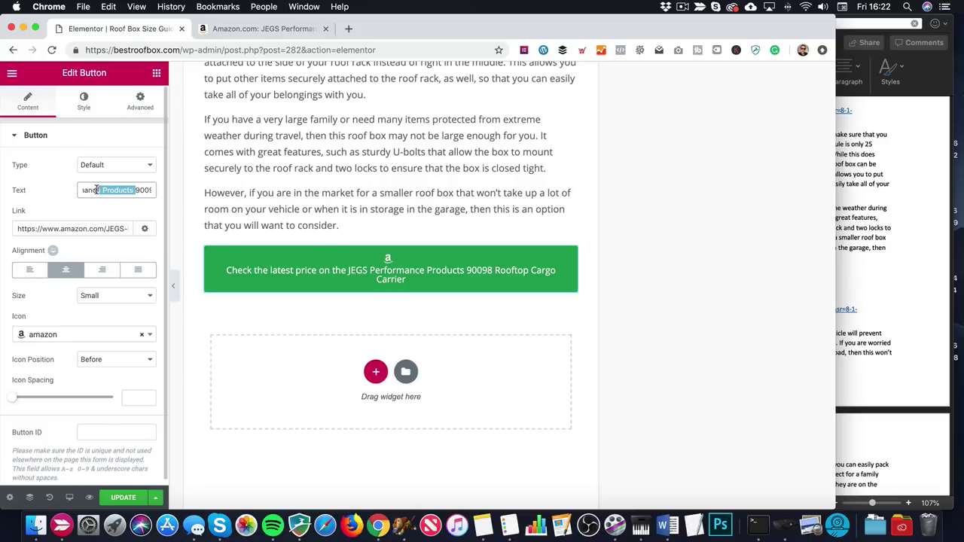
pyautogui.press('BackSpace')
pyautogui.press('BackSpace')
pyautogui.press('BackSpace')
pyautogui.press('BackSpace')
pyautogui.press('BackSpace')
pyautogui.press('BackSpace')
pyautogui.press('BackSpace')
pyautogui.press('BackSpace')
pyautogui.press('BackSpace')
pyautogui.press('BackSpace')
pyautogui.press('BackSpace')
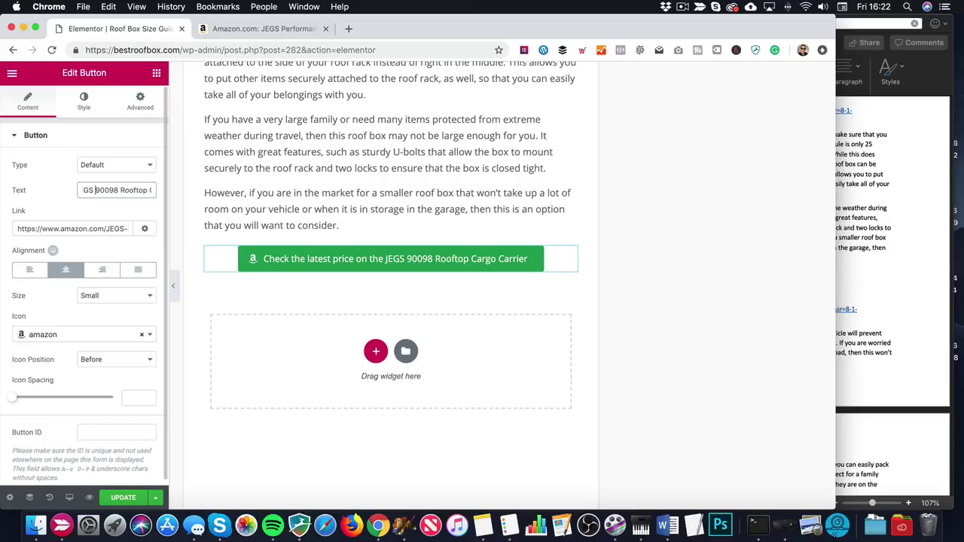
pyautogui.scroll(5, 434, 254)
# Clear the old text and image from the Wide Roof Box text block
pyautogui.scroll(2, 426, 248)
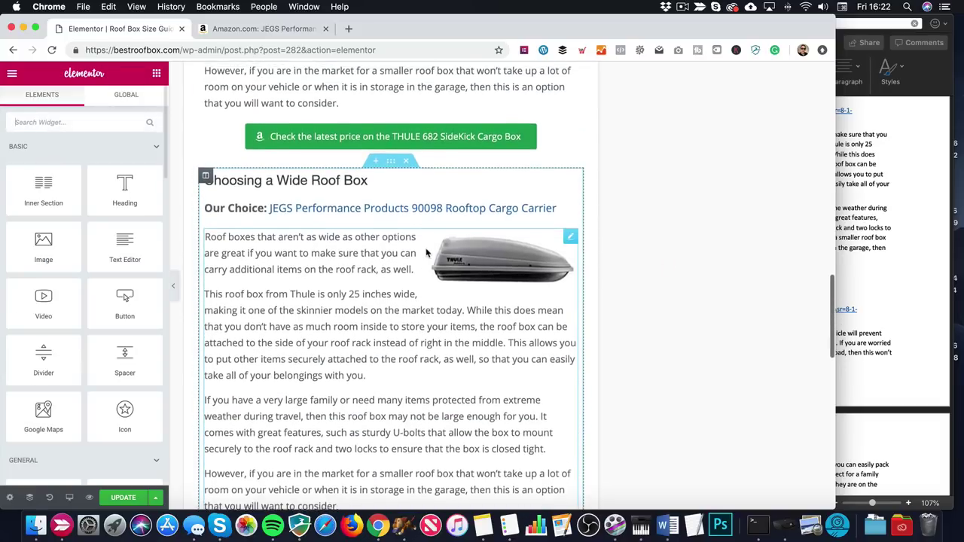
pyautogui.scroll(-2, 426, 249)
pyautogui.click(406, 294)
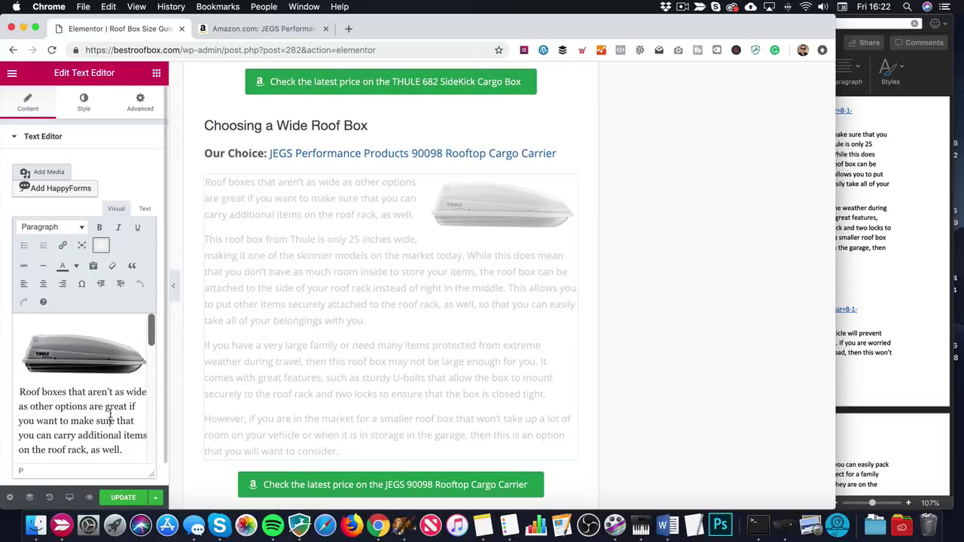
pyautogui.press('super+a')
pyautogui.press('BackSpace')
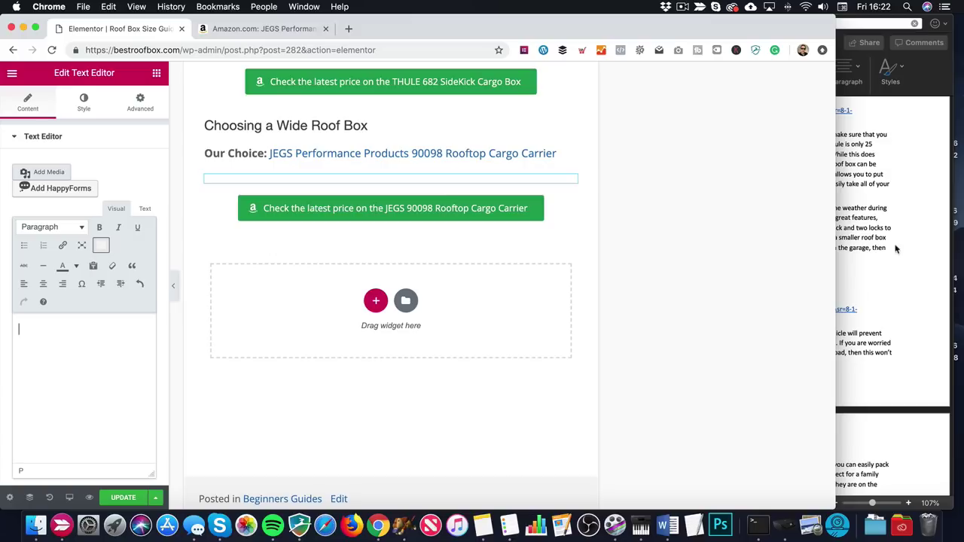
# Paste the JEGS paragraphs from the Word draft, starting a new paragraph at 'If you are worried'
pyautogui.click(883, 219)
pyautogui.scroll(-5, 776, 257)
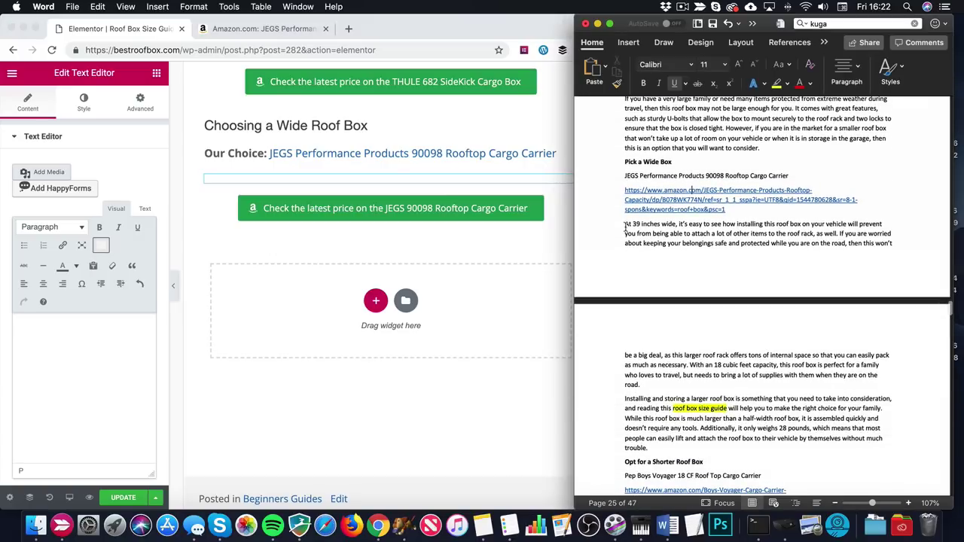
pyautogui.moveTo(624, 225); pyautogui.dragTo(707, 449)
pyautogui.press('cmd+c')
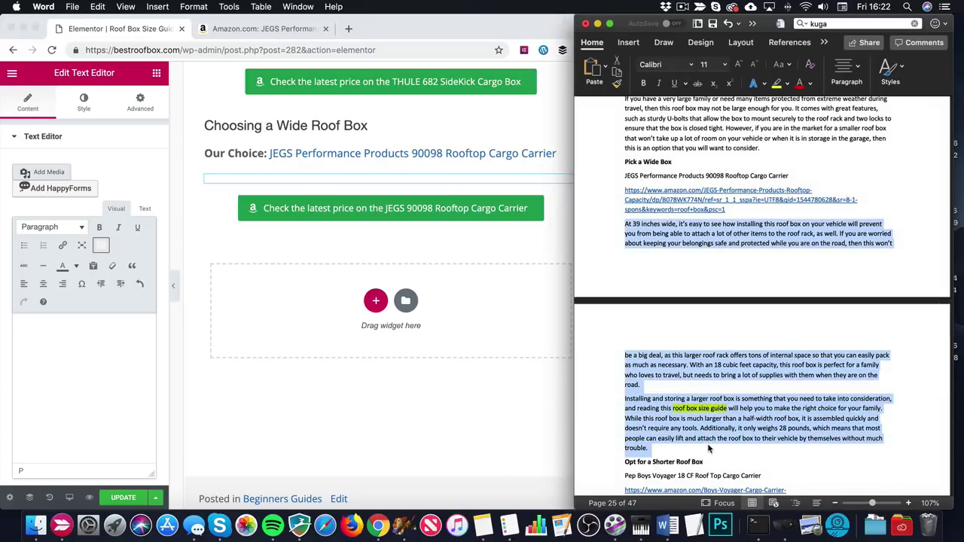
pyautogui.click(106, 331)
pyautogui.press('cmd+v')
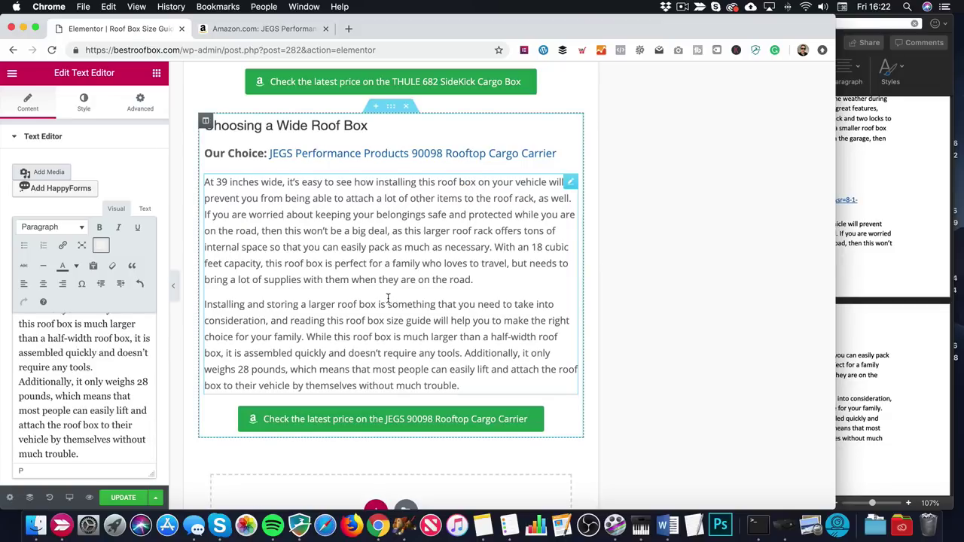
pyautogui.click(570, 201)
pyautogui.press('Return')
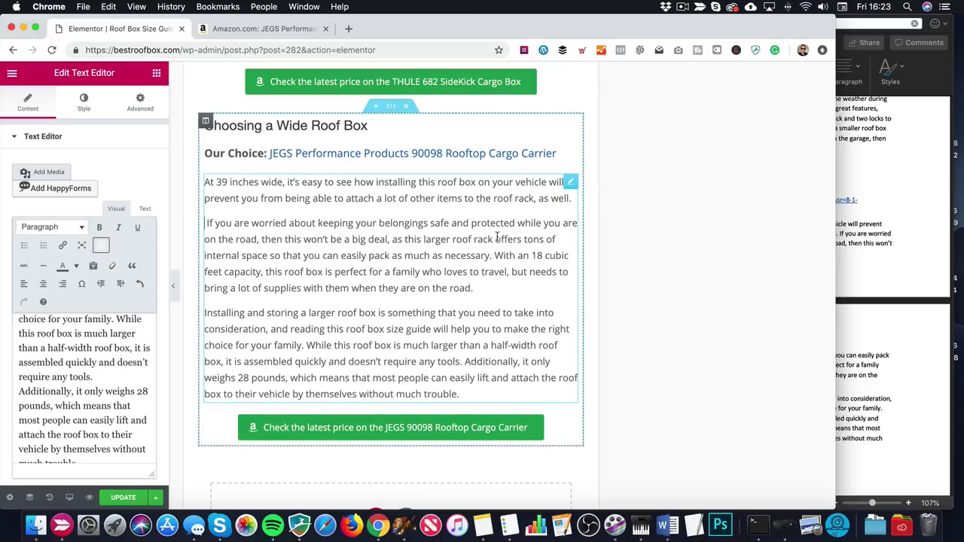
pyautogui.press('Delete')
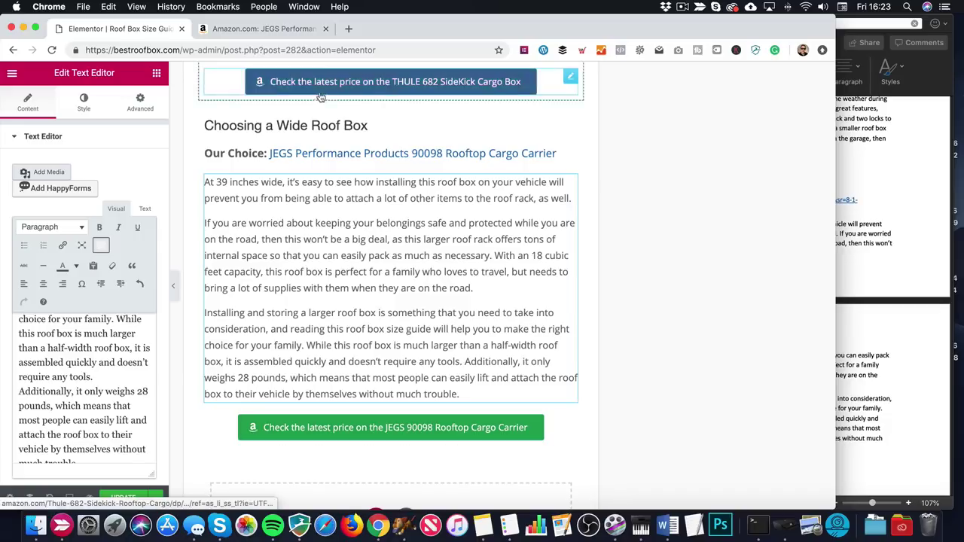
pyautogui.click(297, 31)
# Paste the Large SiteStripe image HTML for JEGS at the top of the text block's HTML
pyautogui.click(141, 77)
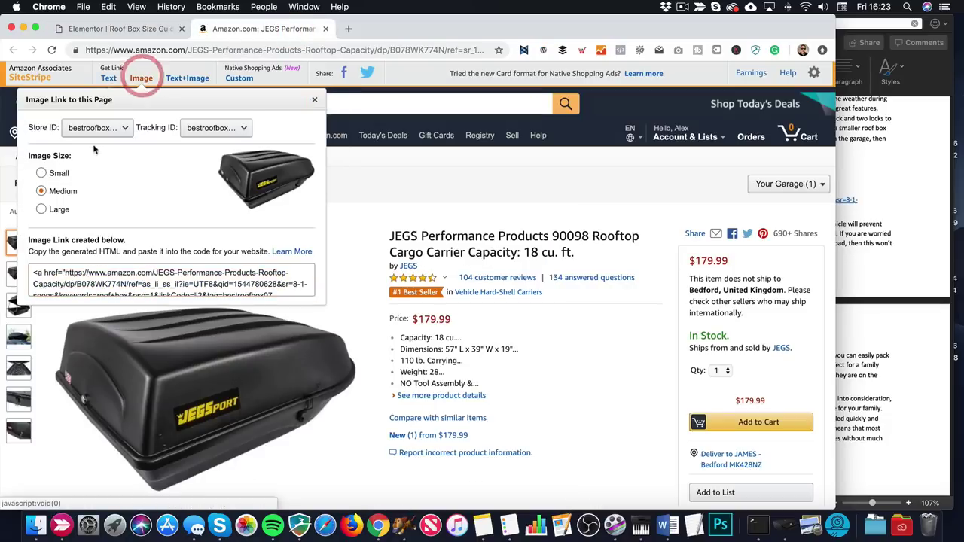
pyautogui.click(42, 209)
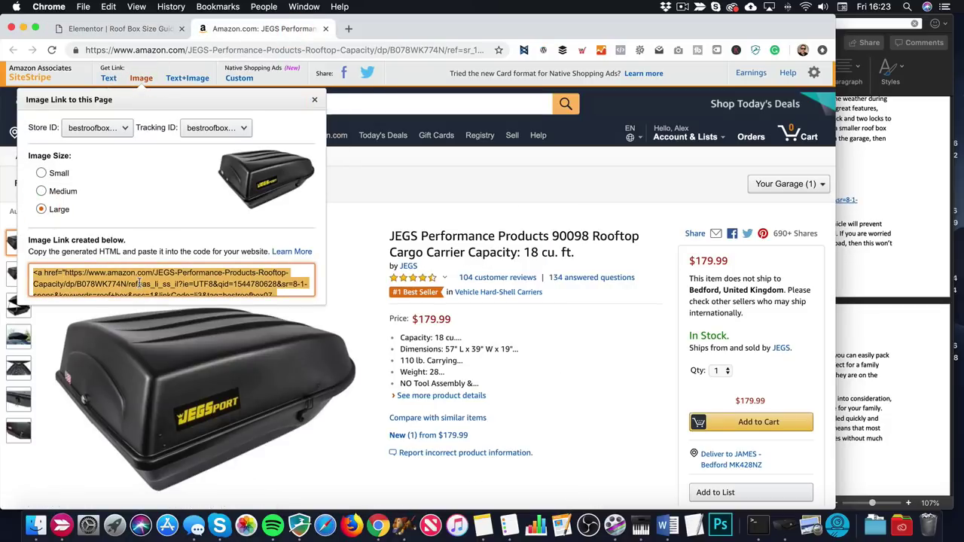
pyautogui.click(115, 28)
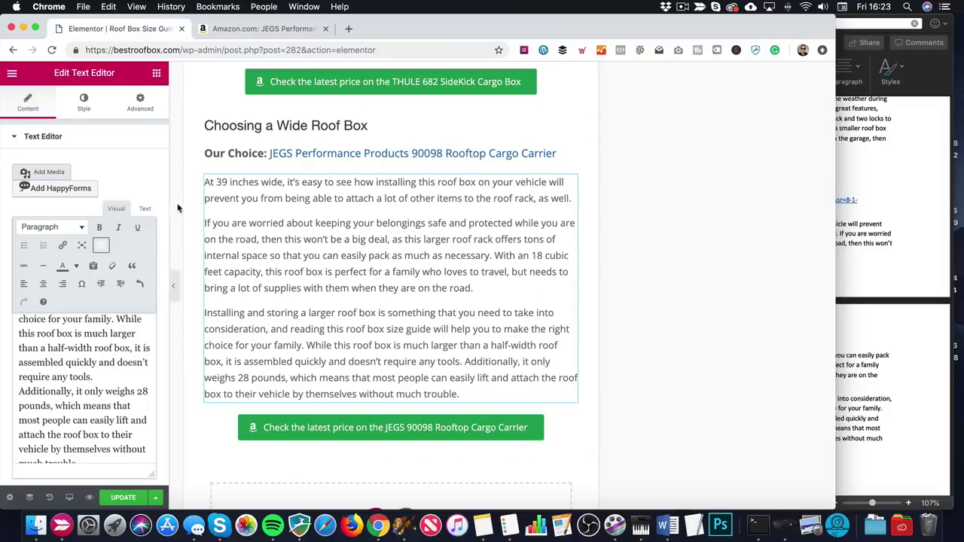
pyautogui.click(145, 209)
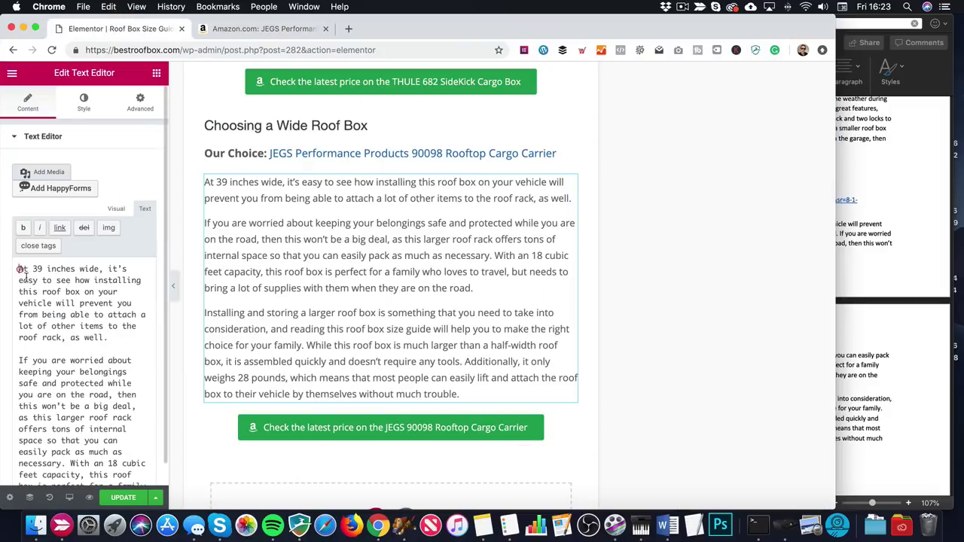
pyautogui.click(21, 269)
pyautogui.press('super+v')
# Right-align the inserted JEGS product image beside the Wide Roof Box text
pyautogui.click(111, 210)
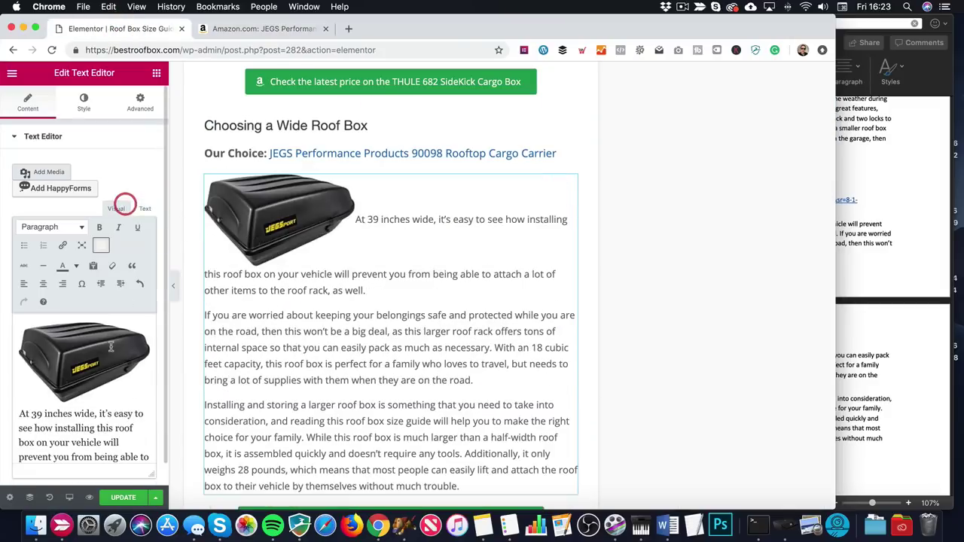
pyautogui.click(61, 385)
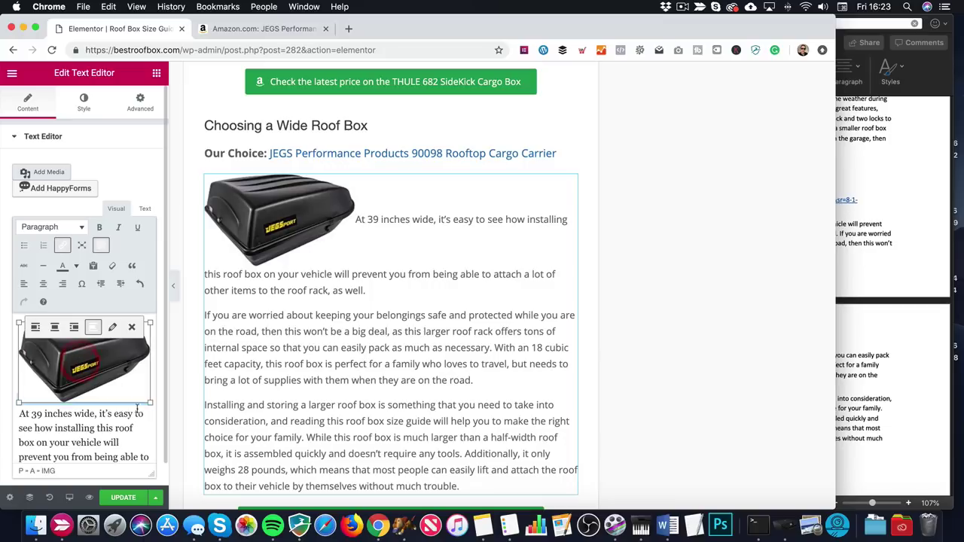
pyautogui.click(63, 283)
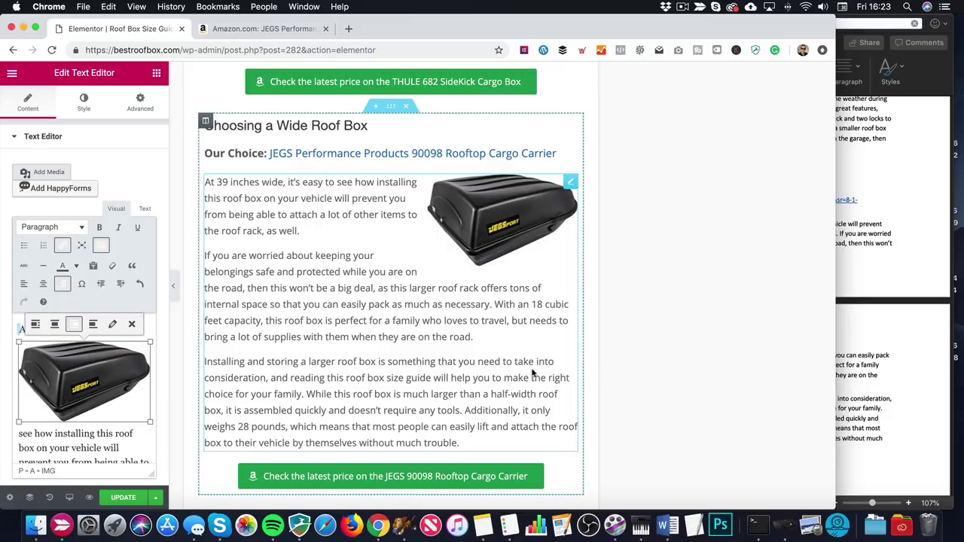
pyautogui.scroll(-2, 535, 367)
pyautogui.scroll(1, 537, 363)
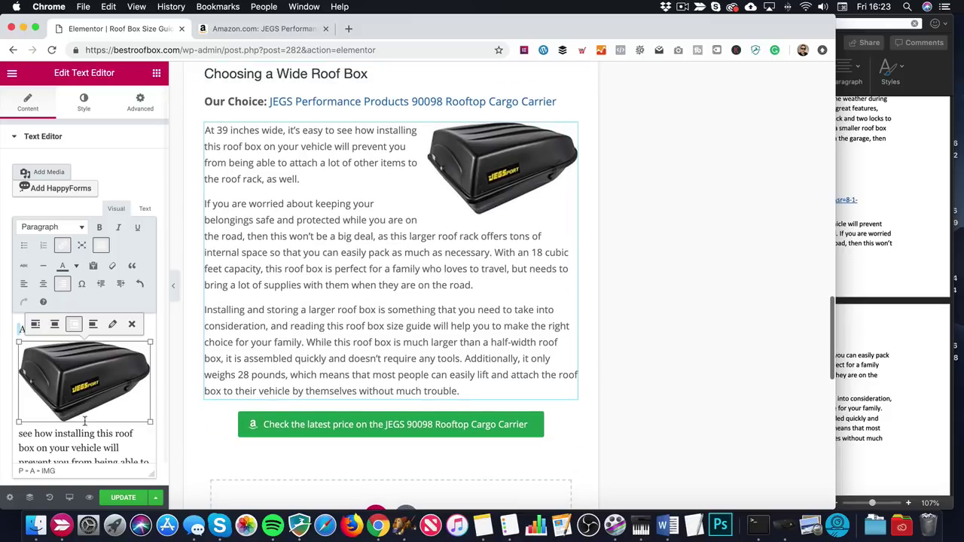
# Update the page and view the published post
pyautogui.click(125, 497)
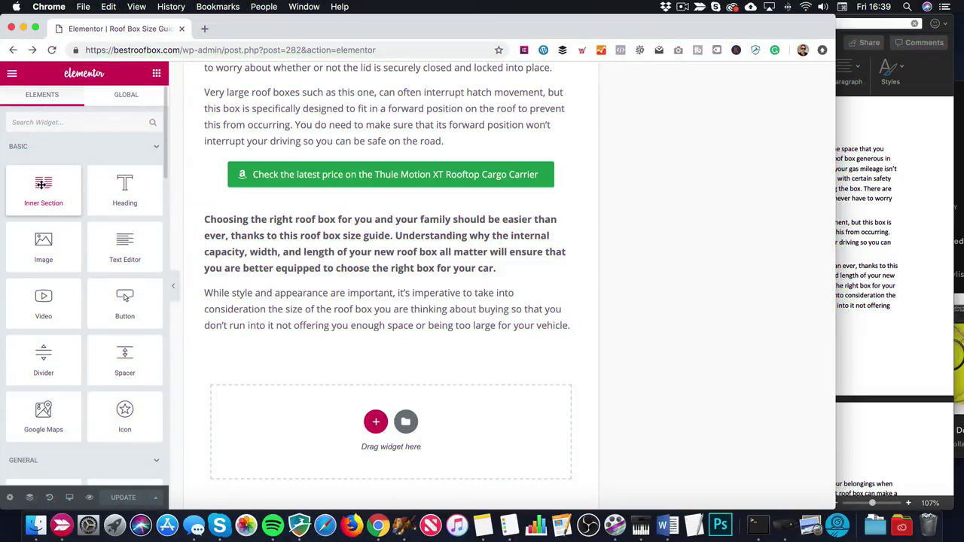
pyautogui.click(12, 73)
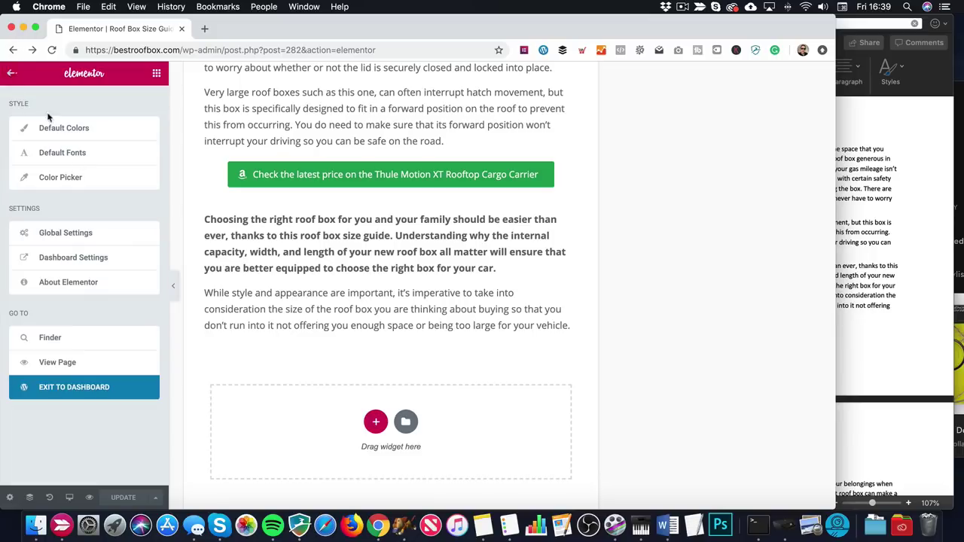
pyautogui.click(87, 363)
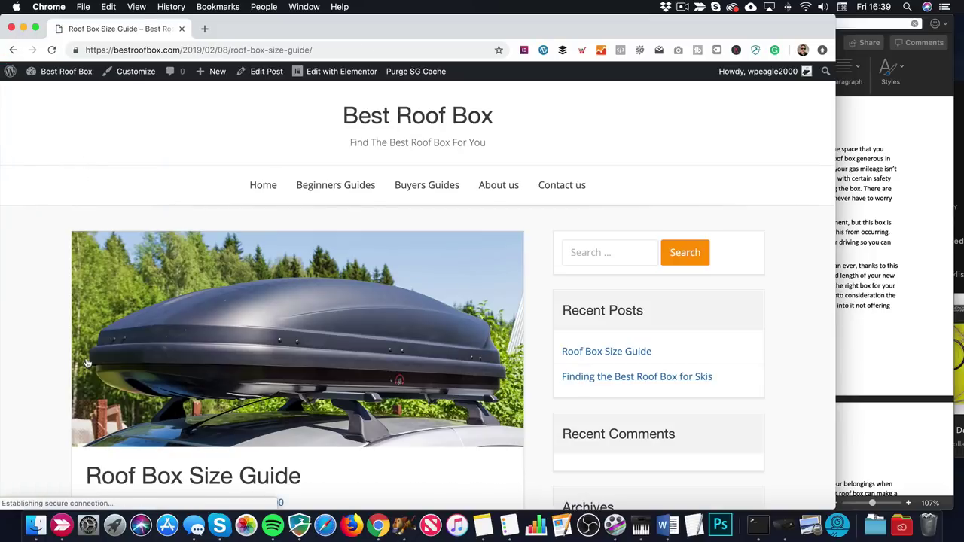
# Scroll the live post and test the Long Roof Box jump link
pyautogui.scroll(-10, 362, 282)
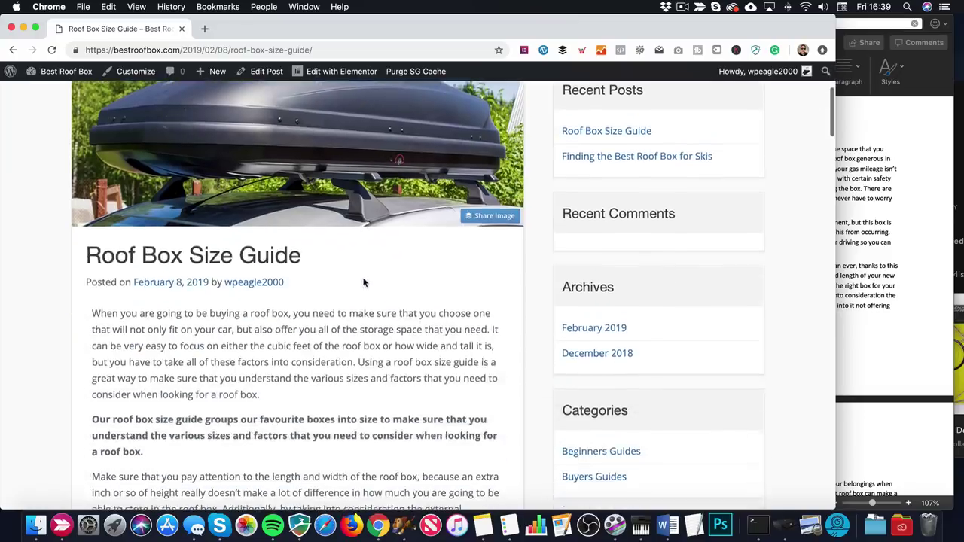
pyautogui.scroll(-12, 356, 278)
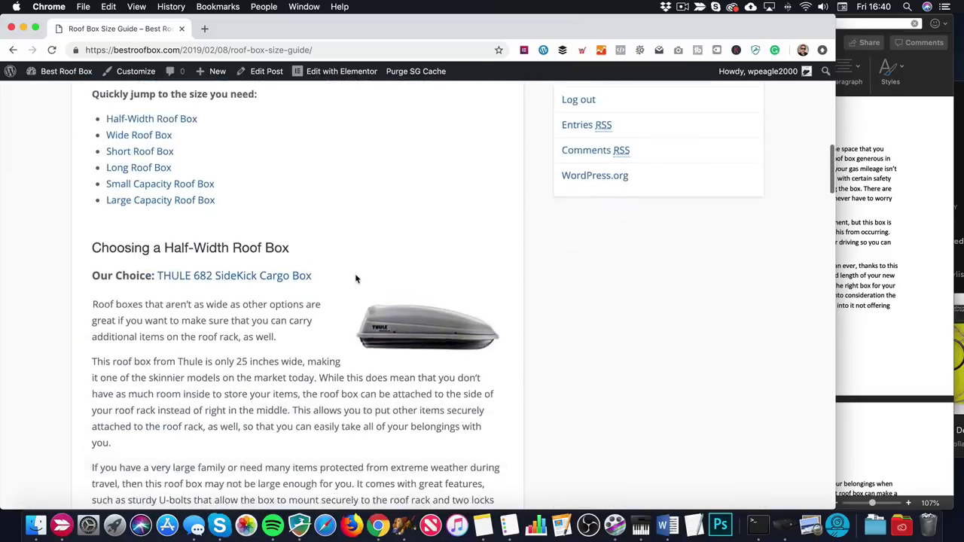
pyautogui.scroll(-20, 356, 278)
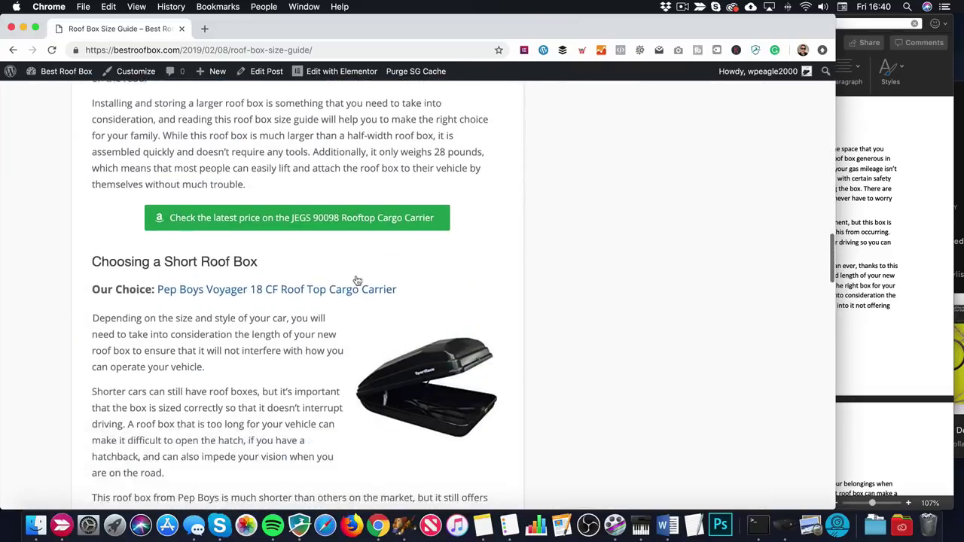
pyautogui.scroll(-7, 356, 280)
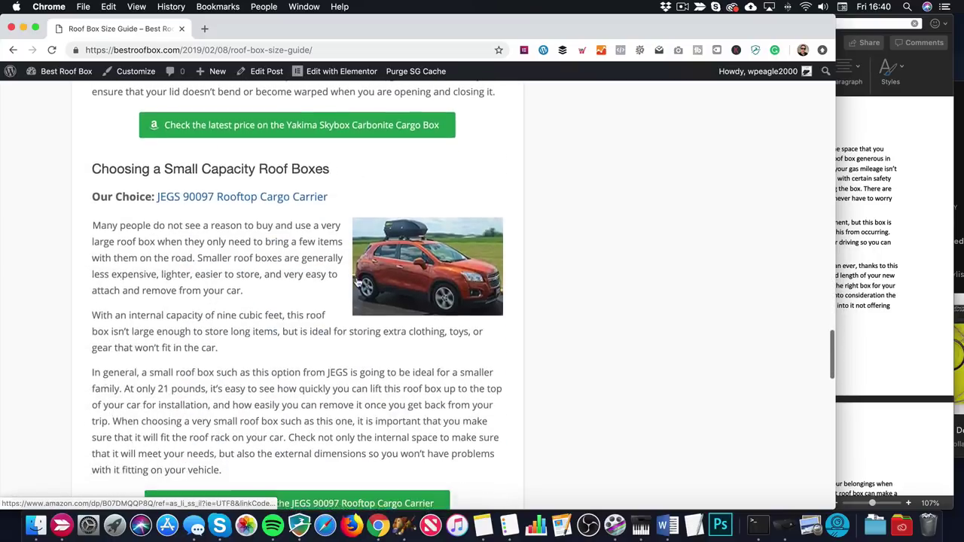
pyautogui.scroll(20, 356, 280)
pyautogui.scroll(20, 357, 280)
pyautogui.scroll(-14, 356, 280)
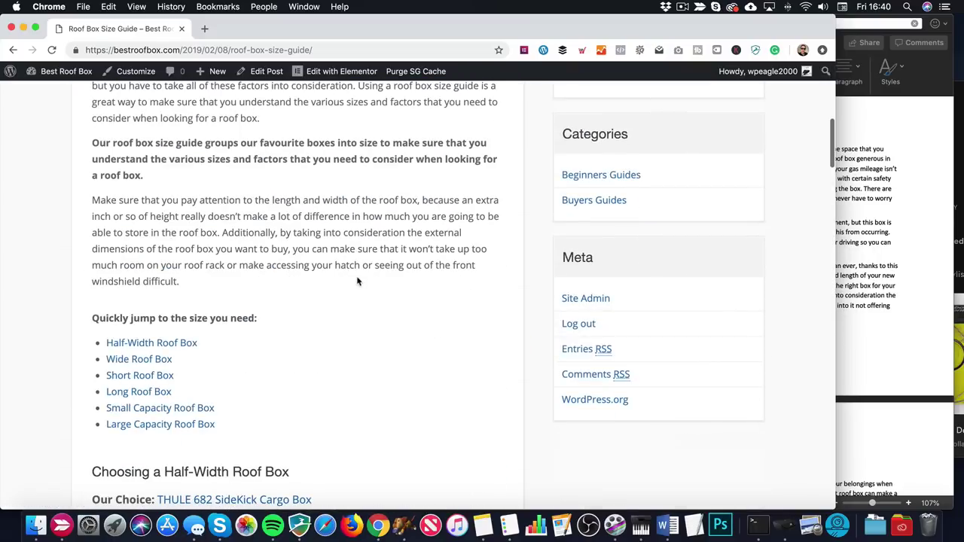
pyautogui.click(132, 393)
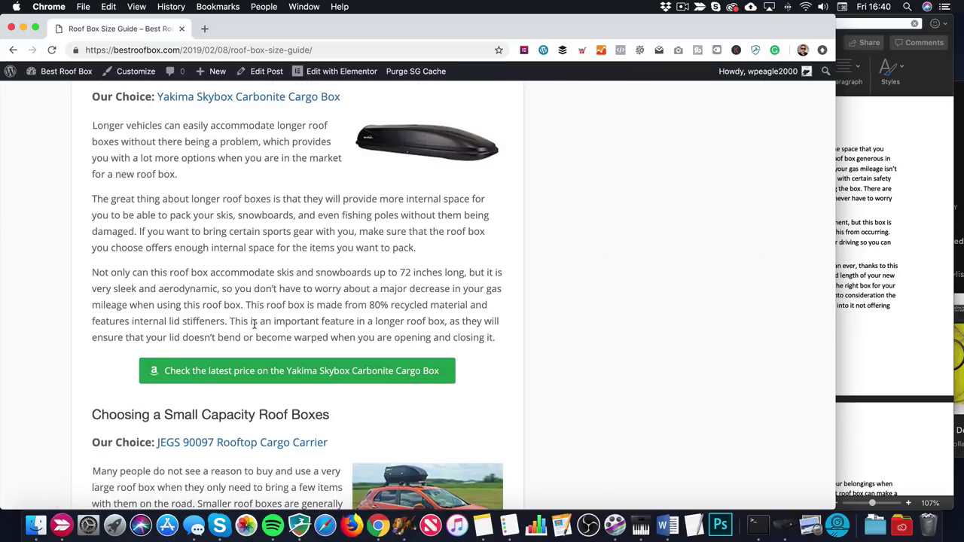
# Test the Large Capacity Roof Box jump link, checking it lands on Thule Motion XT
pyautogui.scroll(6, 253, 326)
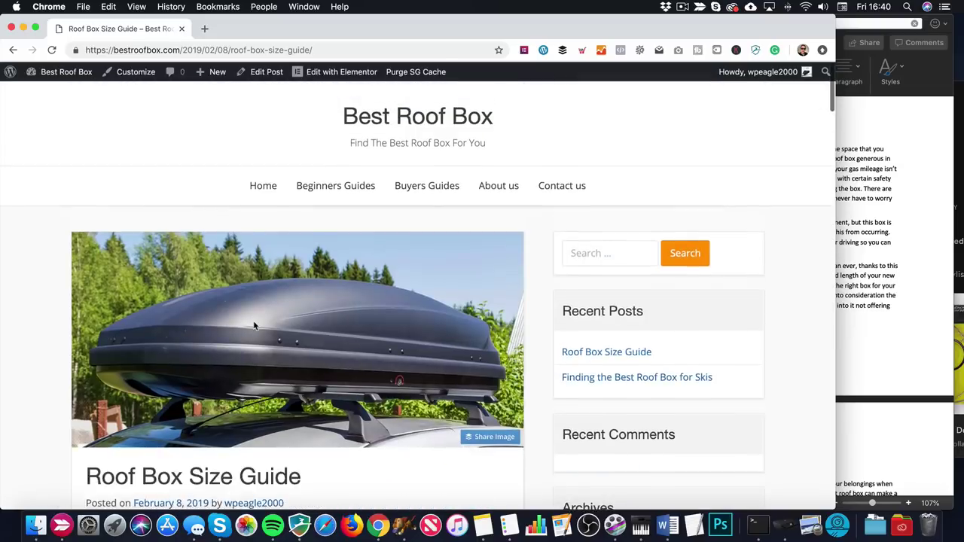
pyautogui.scroll(-7, 249, 327)
pyautogui.click(150, 442)
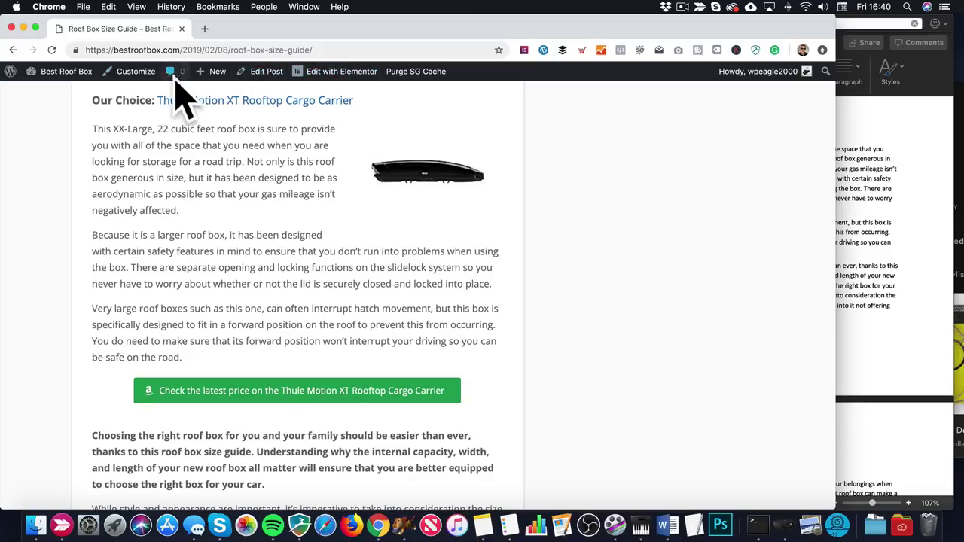
pyautogui.scroll(2, 179, 95)
pyautogui.moveTo(99, 130); pyautogui.dragTo(337, 143)
pyautogui.click(338, 144)
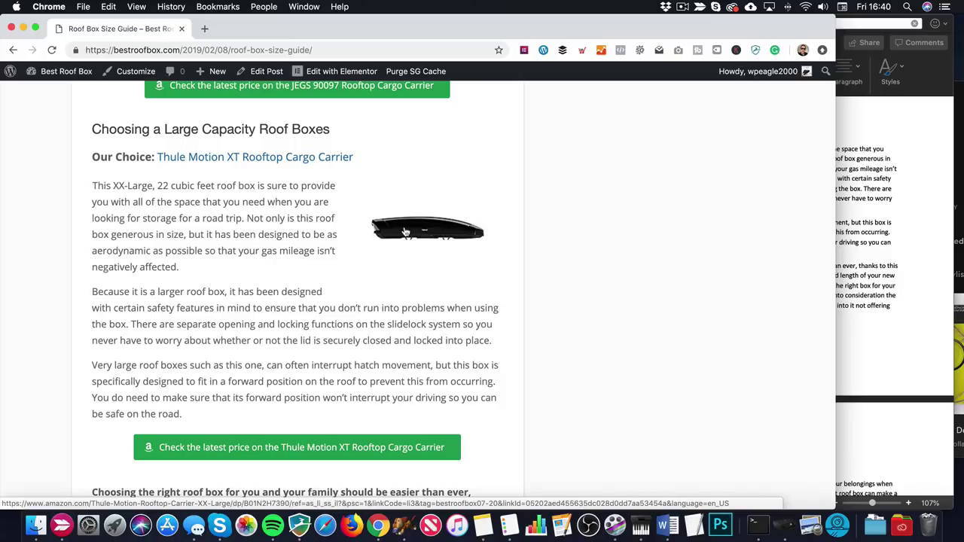
pyautogui.scroll(20, 405, 231)
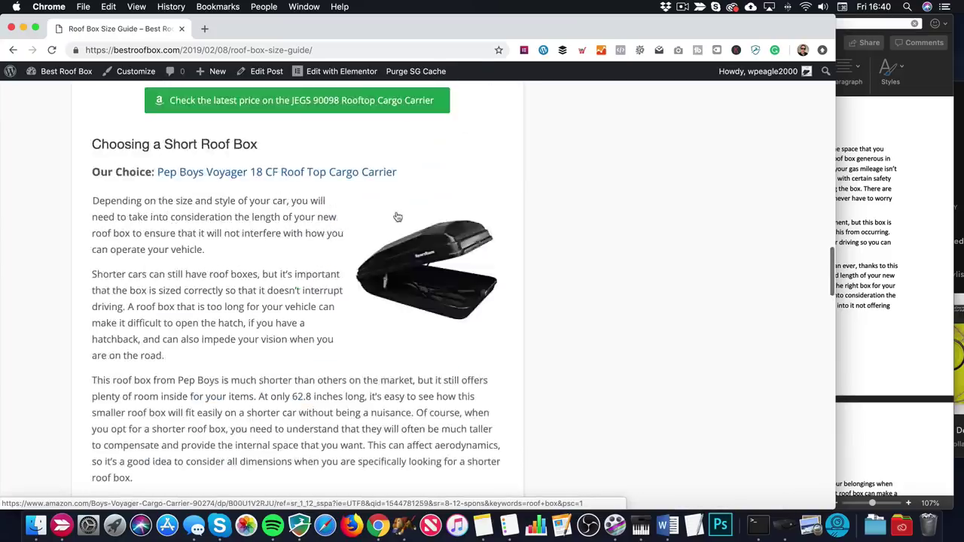
pyautogui.scroll(-10, 323, 220)
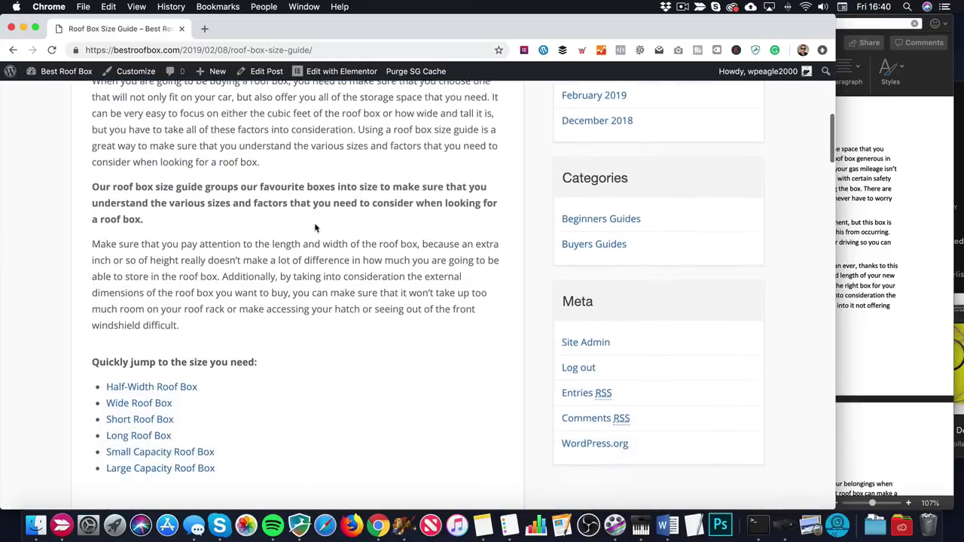
pyautogui.click(161, 442)
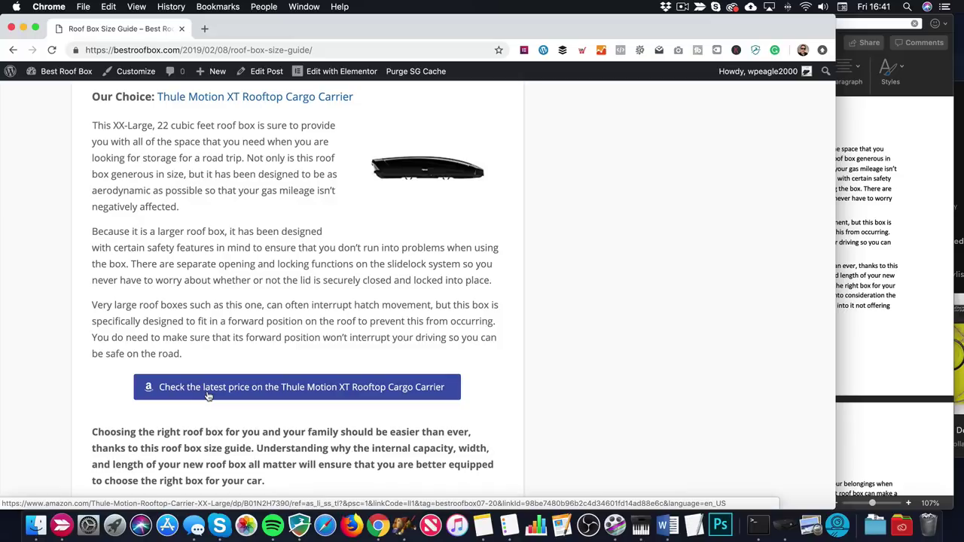
# Go to the WordPress dashboard's Add New Plugins page
pyautogui.moveTo(54, 71)
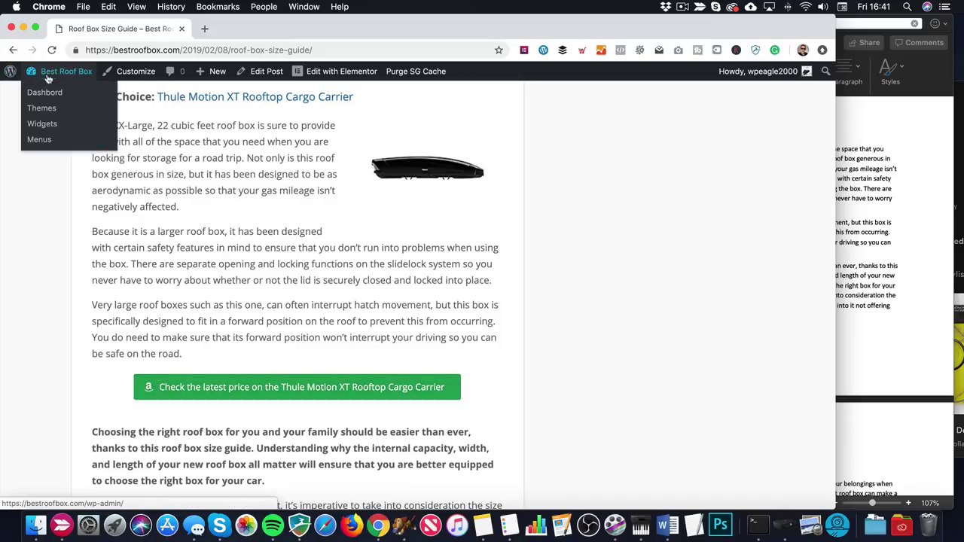
pyautogui.click(52, 96)
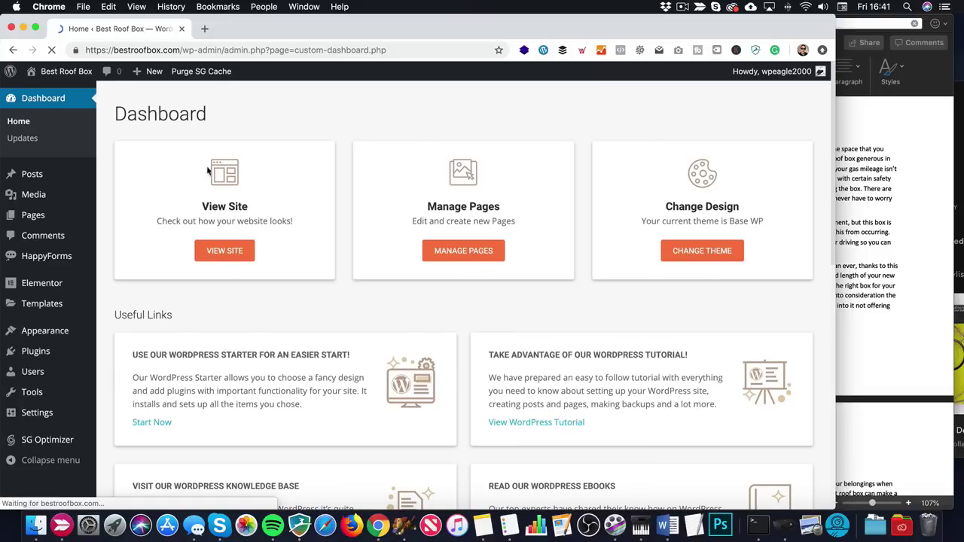
pyautogui.moveTo(59, 360)
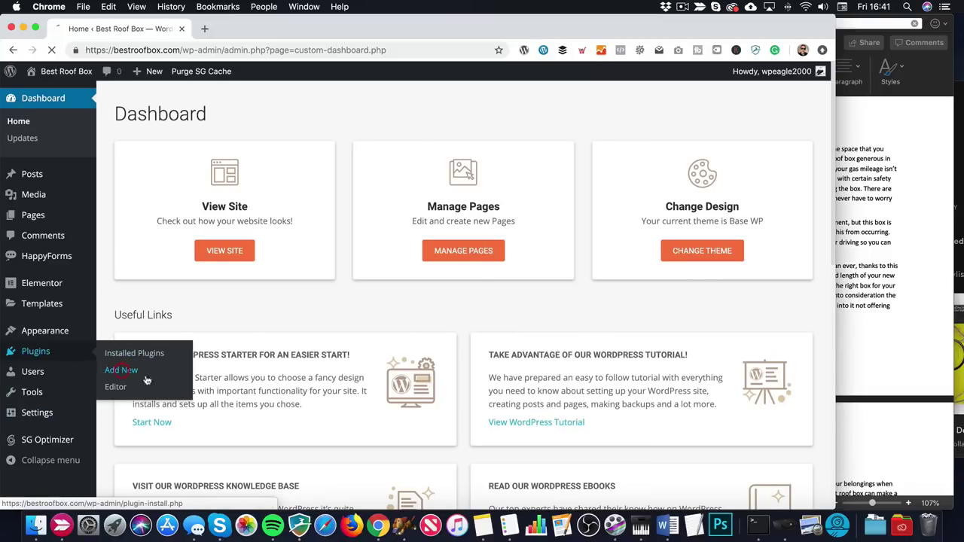
pyautogui.click(121, 369)
# Search for 'page scroll to id', then install and activate it
pyautogui.click(706, 217)
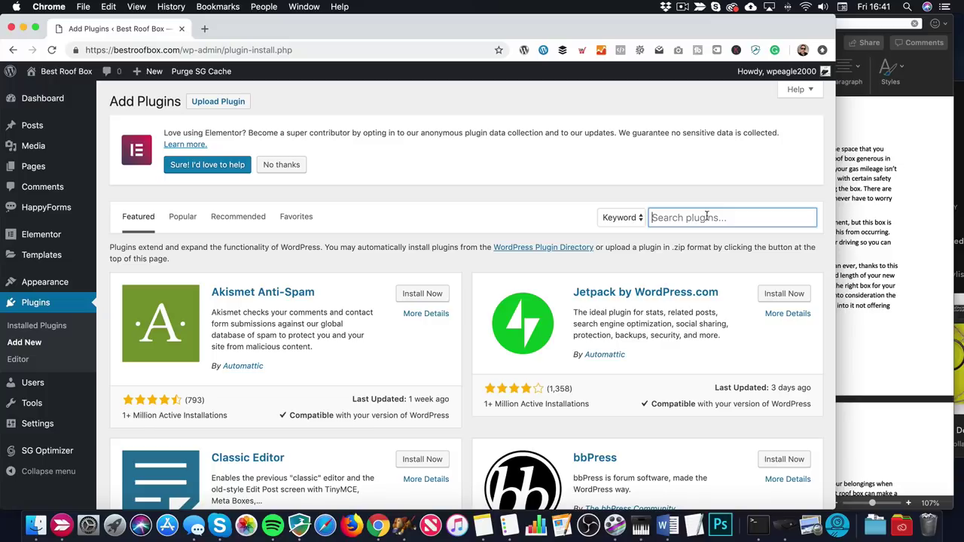
pyautogui.press('Return')
pyautogui.write('page scroll to')
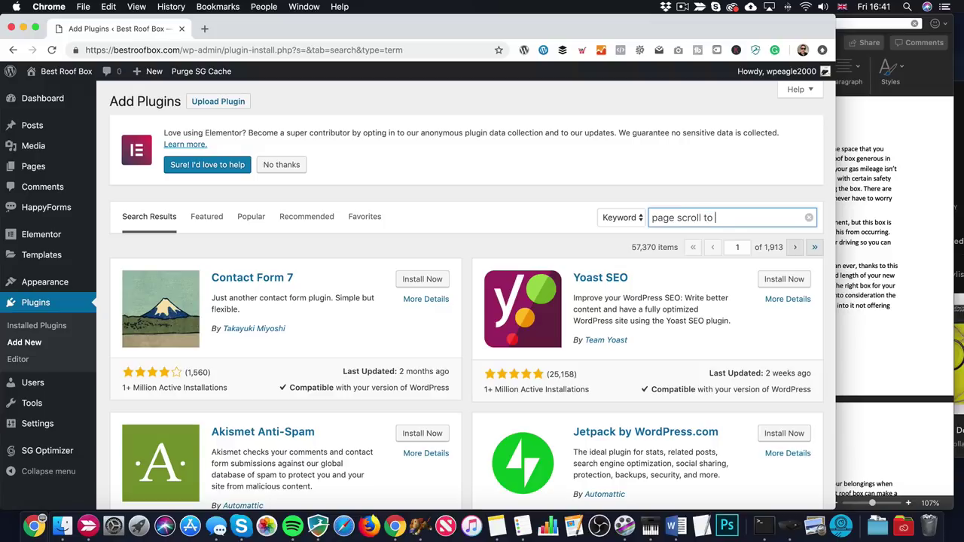
pyautogui.write(' id')
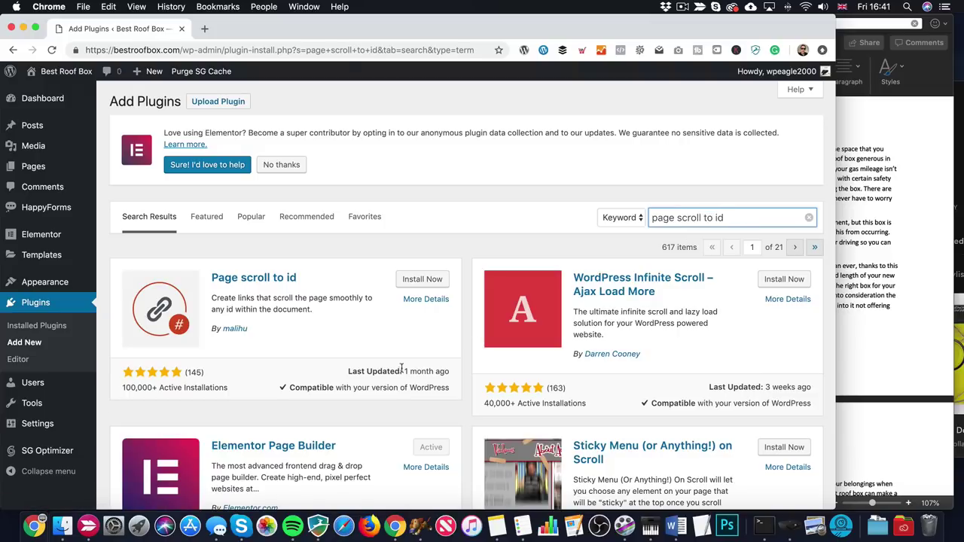
pyautogui.click(429, 278)
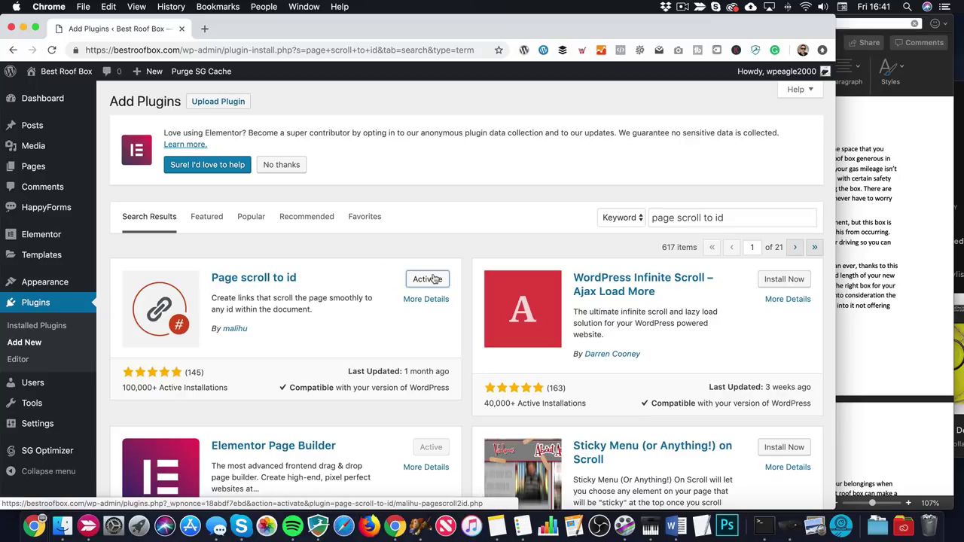
pyautogui.click(427, 279)
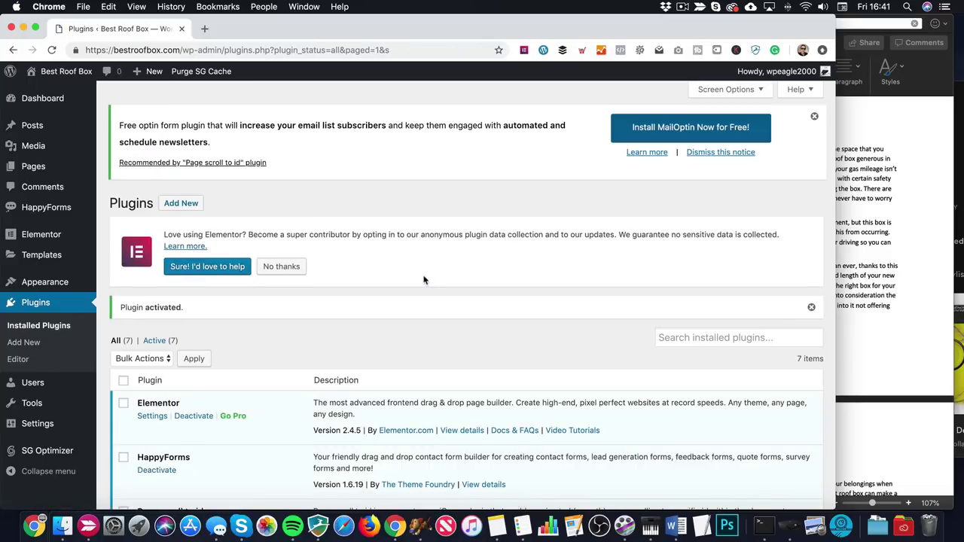
# Visit the live site, open Roof Box Size Guide and test the Long Roof Box link
pyautogui.scroll(-3, 423, 280)
pyautogui.scroll(3, 424, 280)
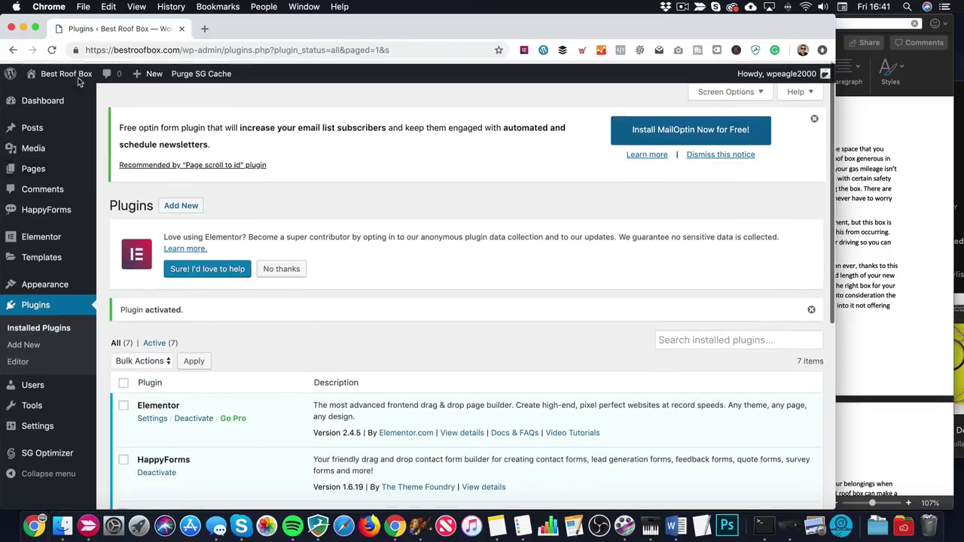
pyautogui.click(72, 92)
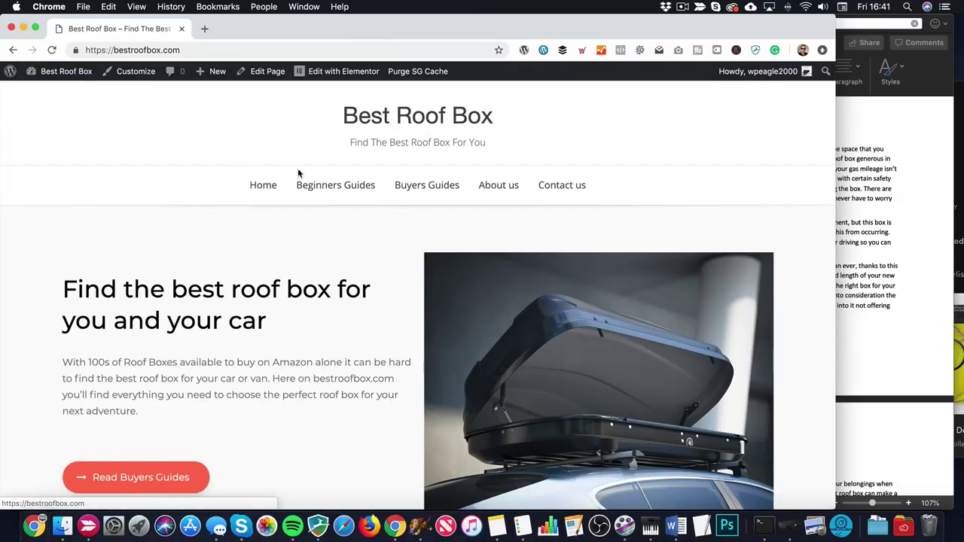
pyautogui.scroll(-5, 308, 176)
pyautogui.scroll(-3, 316, 183)
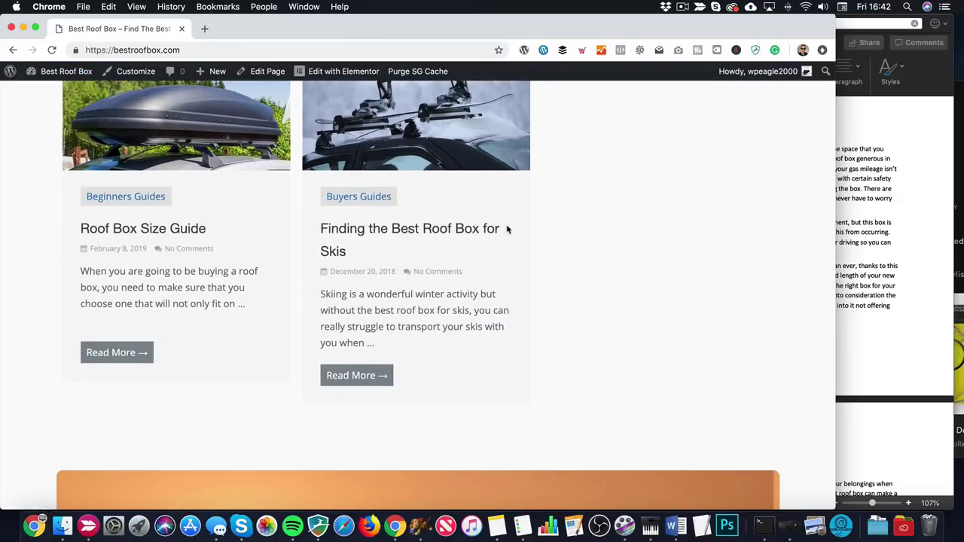
pyautogui.click(239, 138)
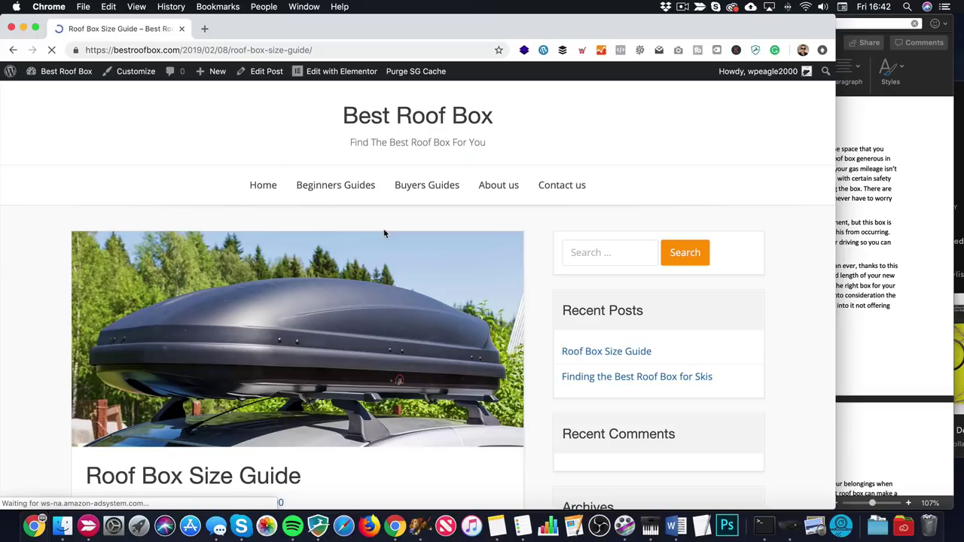
pyautogui.scroll(-5, 383, 235)
pyautogui.scroll(-5, 383, 234)
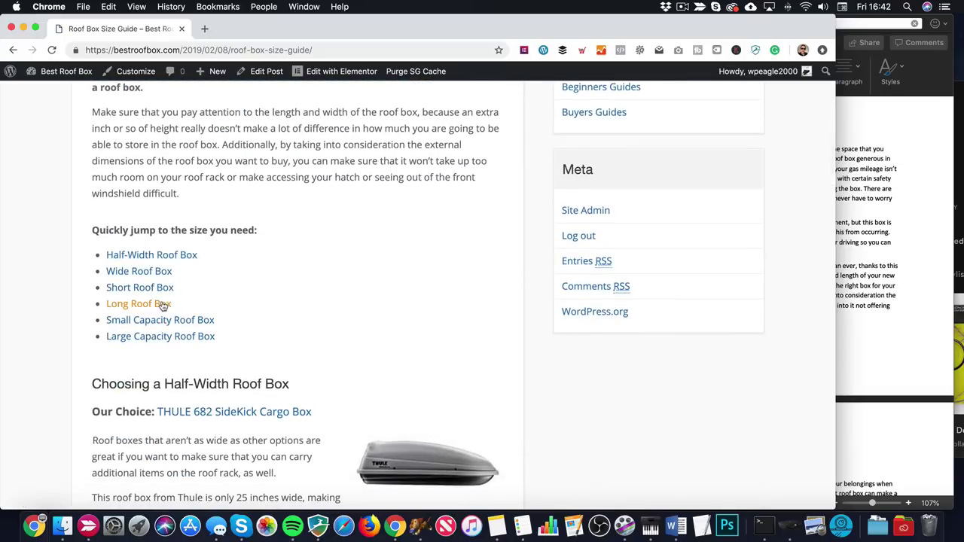
pyautogui.click(156, 303)
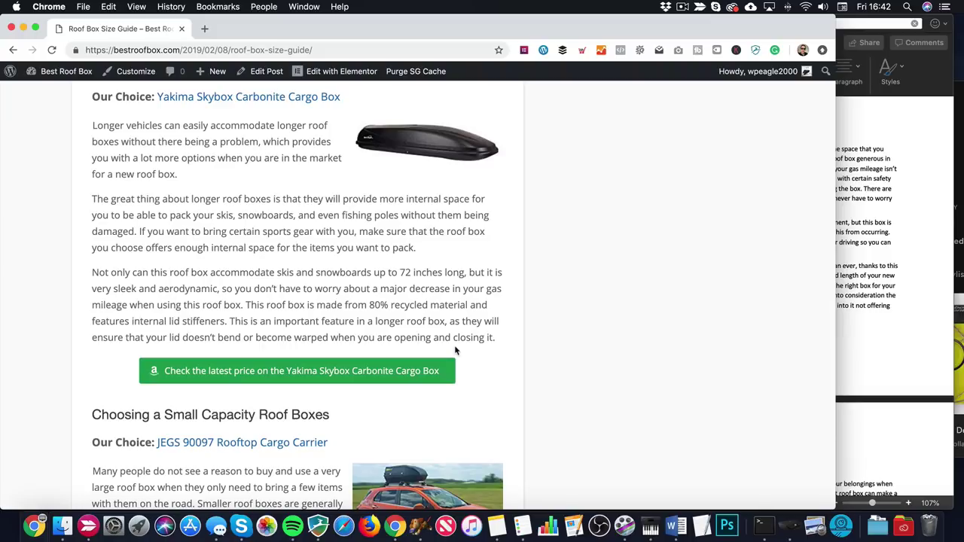
# Open the 'Finding the Best Roof Box for Skis' post from Recent Posts and scroll through it
pyautogui.scroll(20, 452, 350)
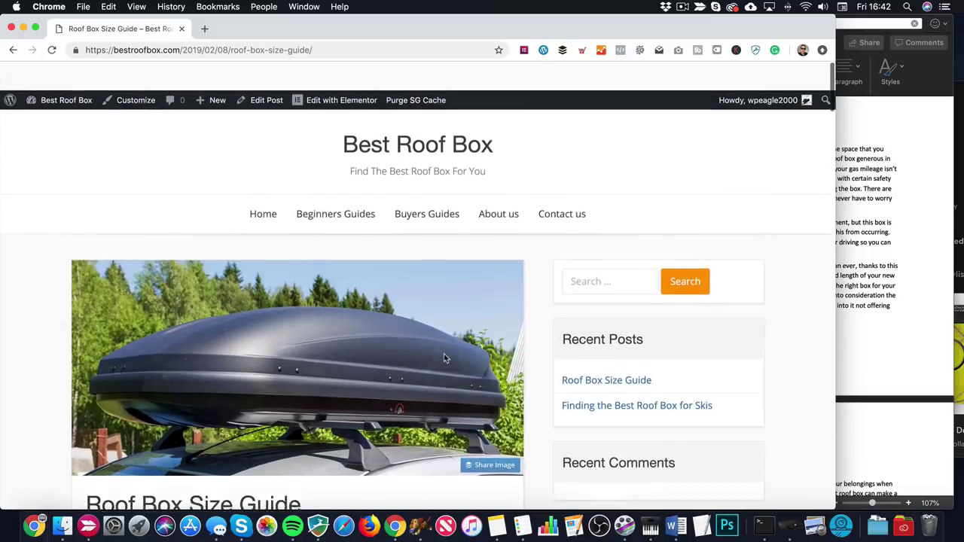
pyautogui.scroll(-3, 460, 286)
pyautogui.scroll(-10, 463, 275)
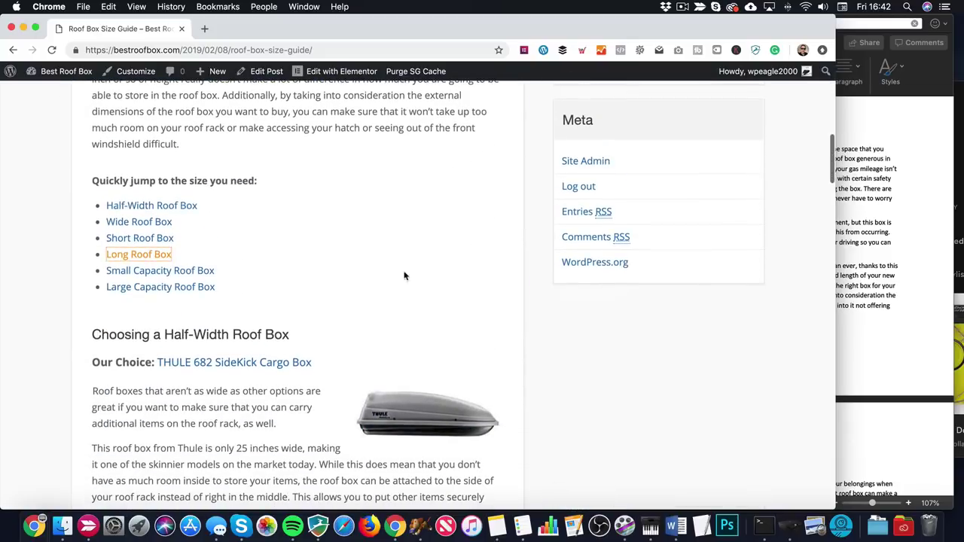
pyautogui.scroll(-5, 298, 280)
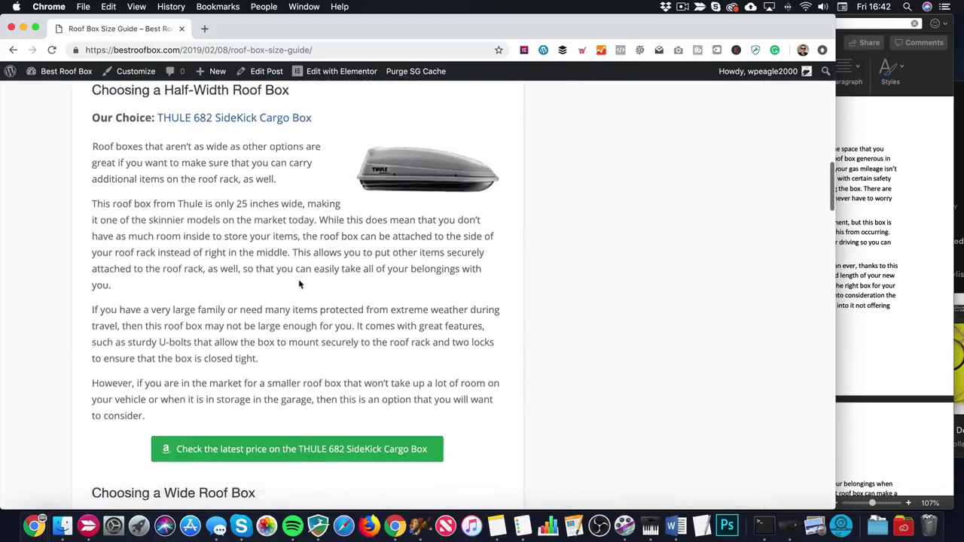
pyautogui.scroll(15, 611, 262)
pyautogui.scroll(-3, 611, 261)
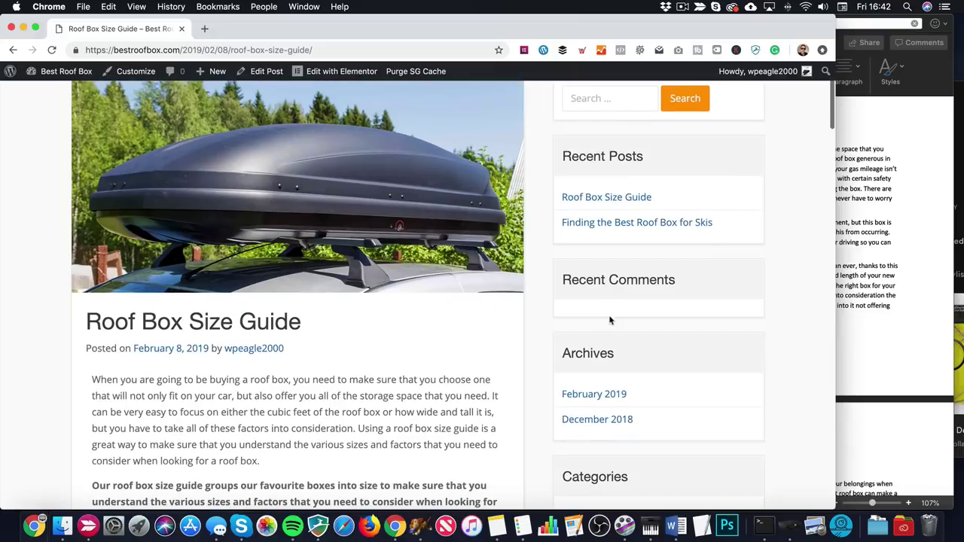
pyautogui.click(643, 222)
pyautogui.scroll(-9, 476, 222)
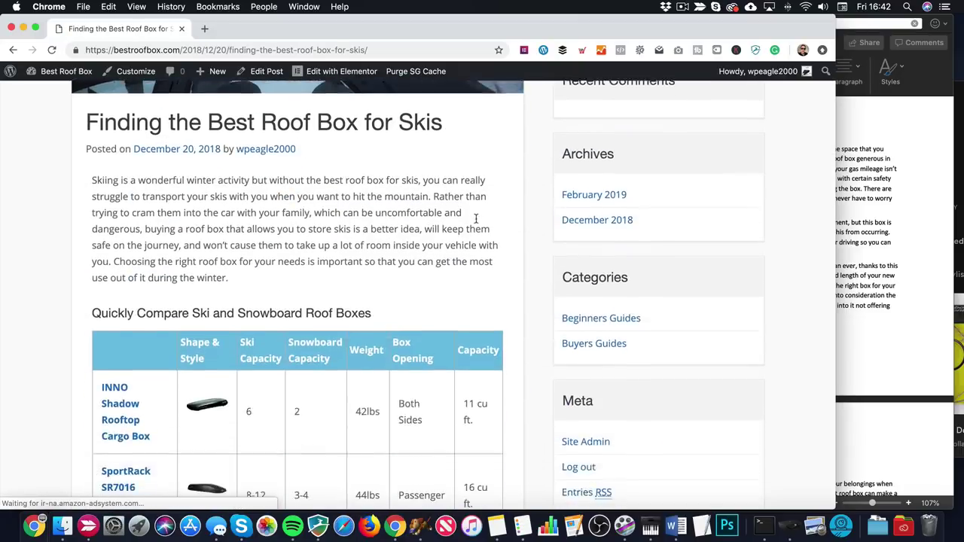
pyautogui.scroll(-2, 476, 222)
pyautogui.scroll(10, 475, 222)
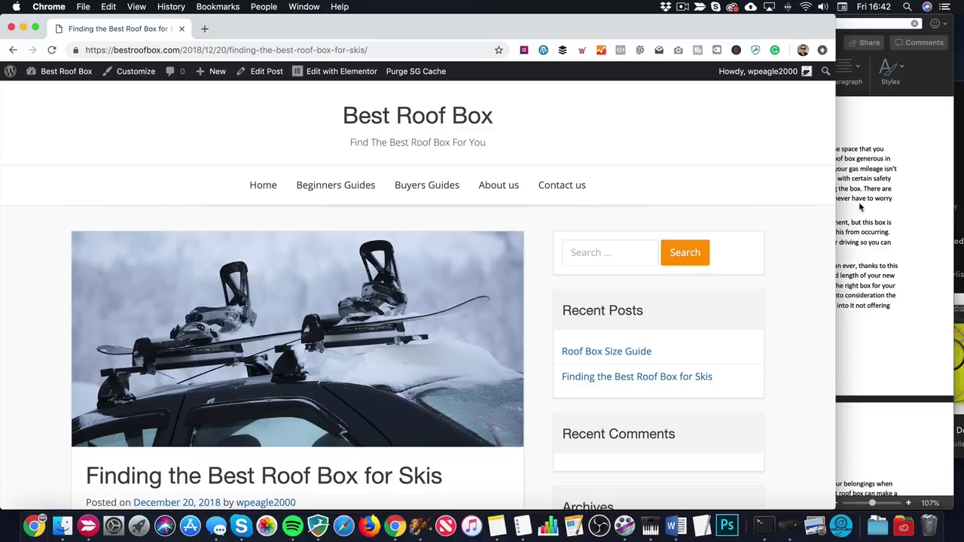
pyautogui.scroll(-5, 403, 253)
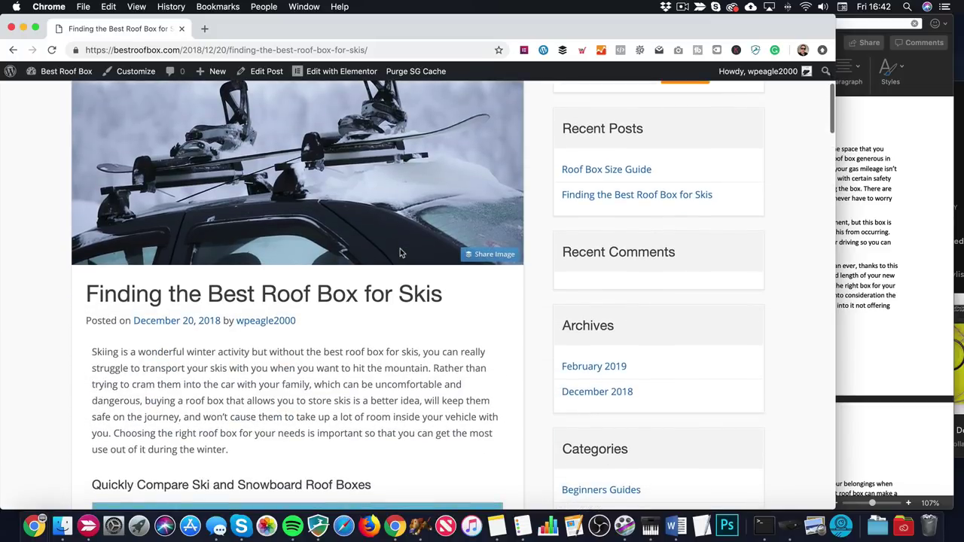
pyautogui.scroll(-7, 392, 359)
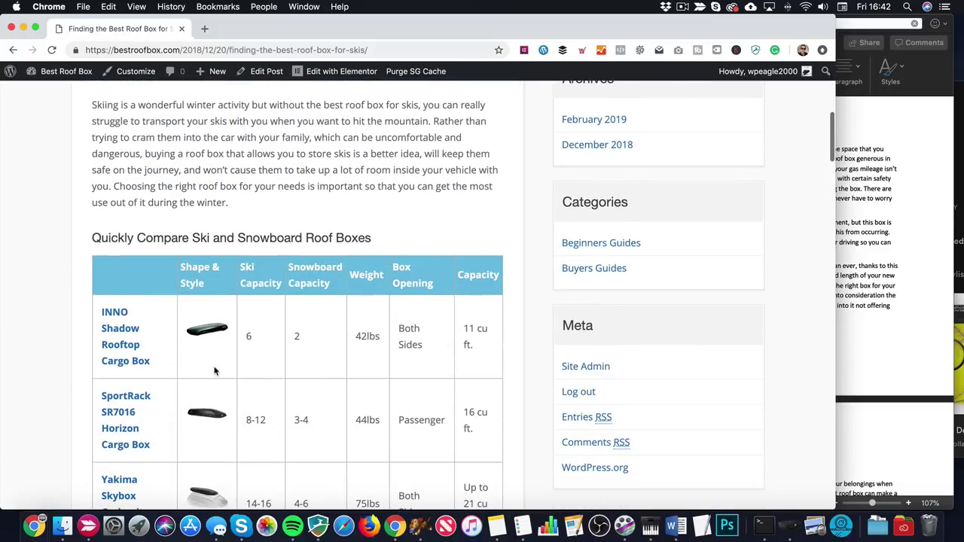
pyautogui.scroll(5, 377, 307)
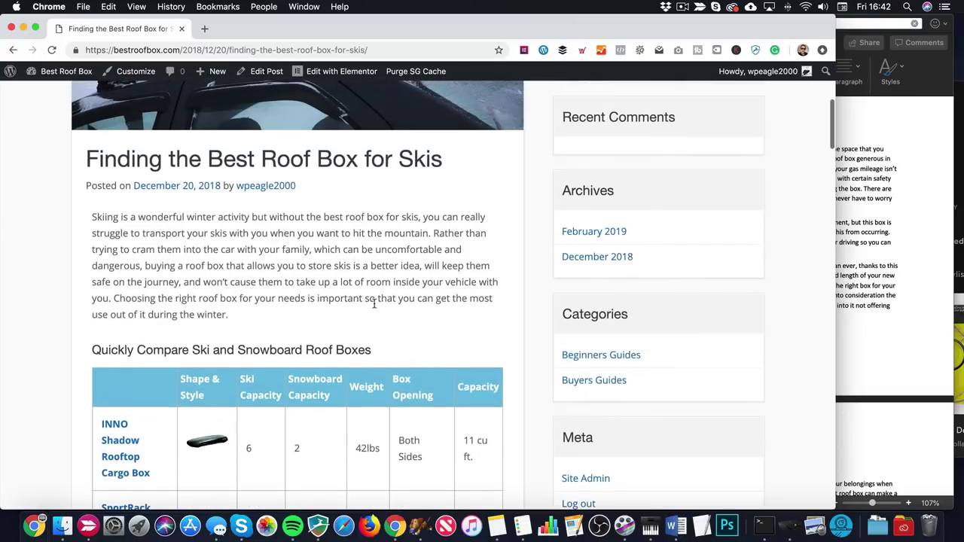
pyautogui.scroll(-5, 372, 307)
pyautogui.scroll(10, 371, 306)
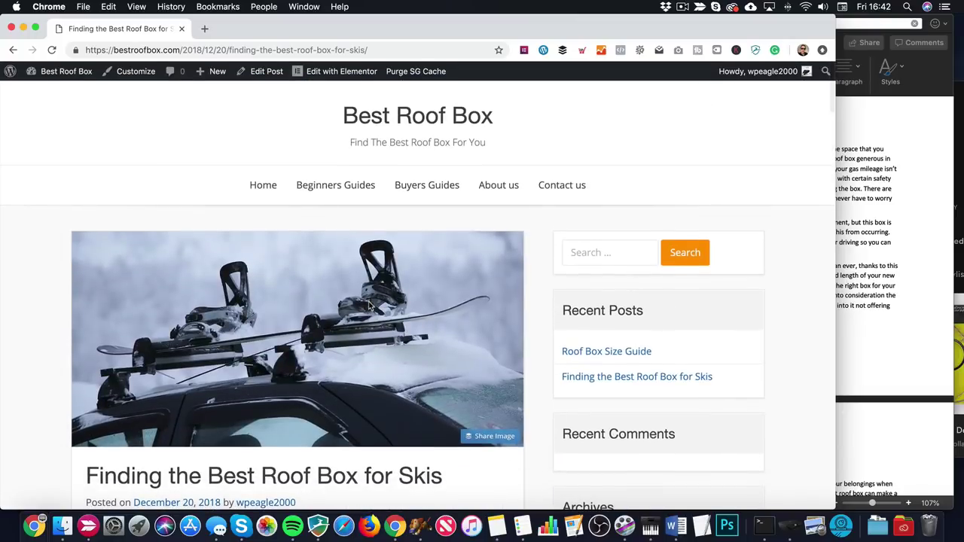
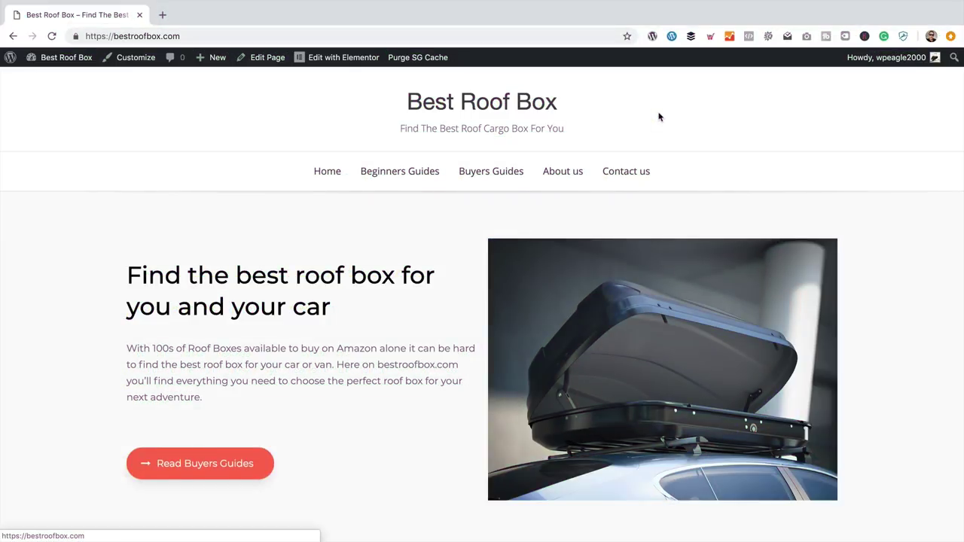
# Scroll the homepage down to the Latest Guides & Articles post grid
pyautogui.scroll(-6, 658, 116)
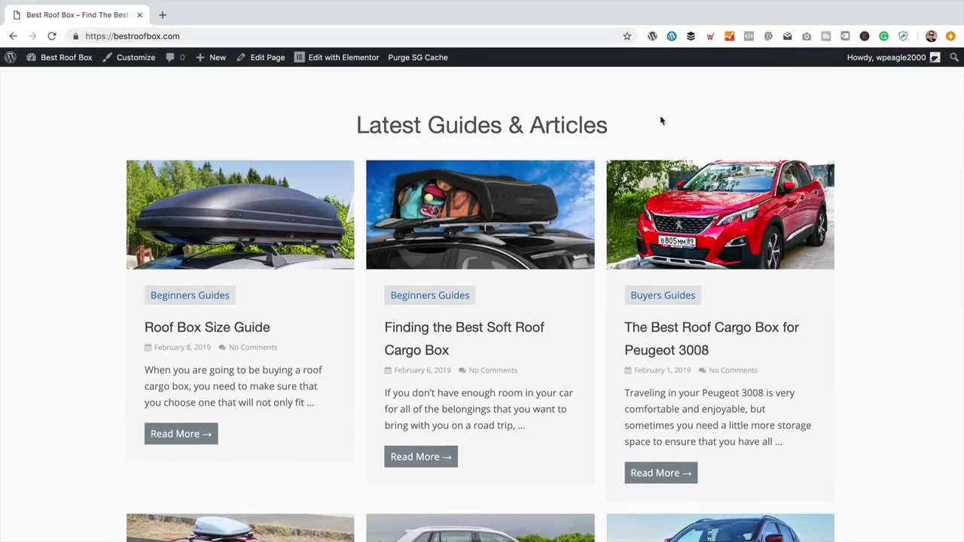
pyautogui.scroll(-4, 658, 121)
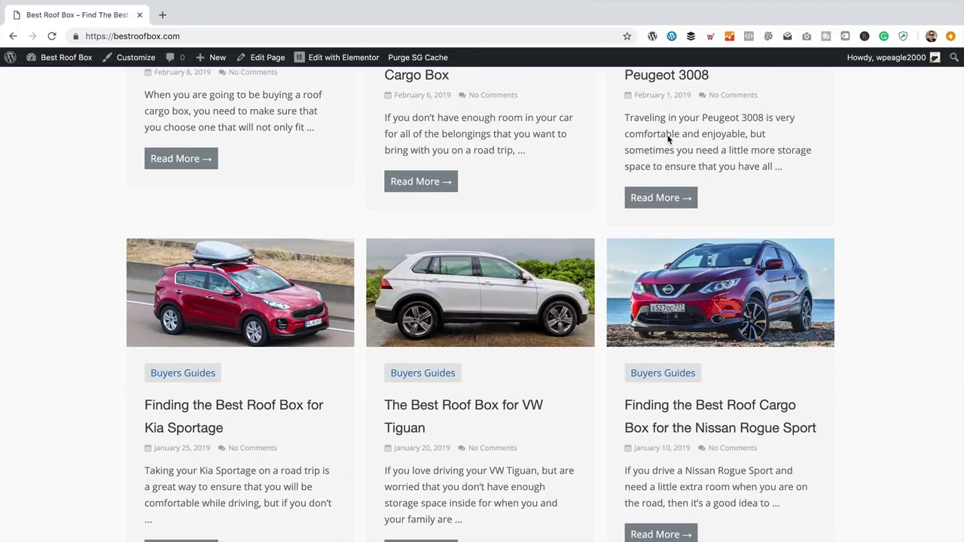
pyautogui.scroll(1, 668, 139)
pyautogui.scroll(1, 668, 139)
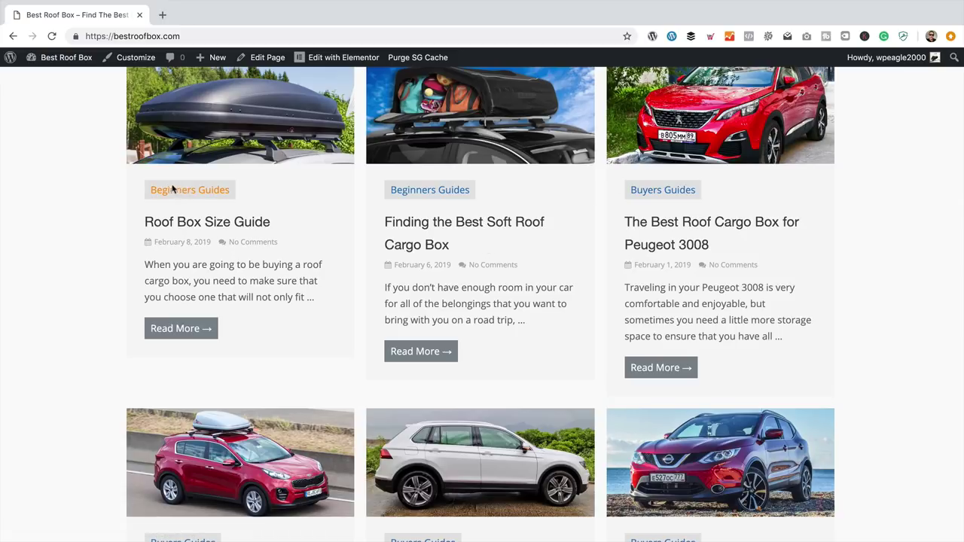
pyautogui.scroll(-1, 744, 189)
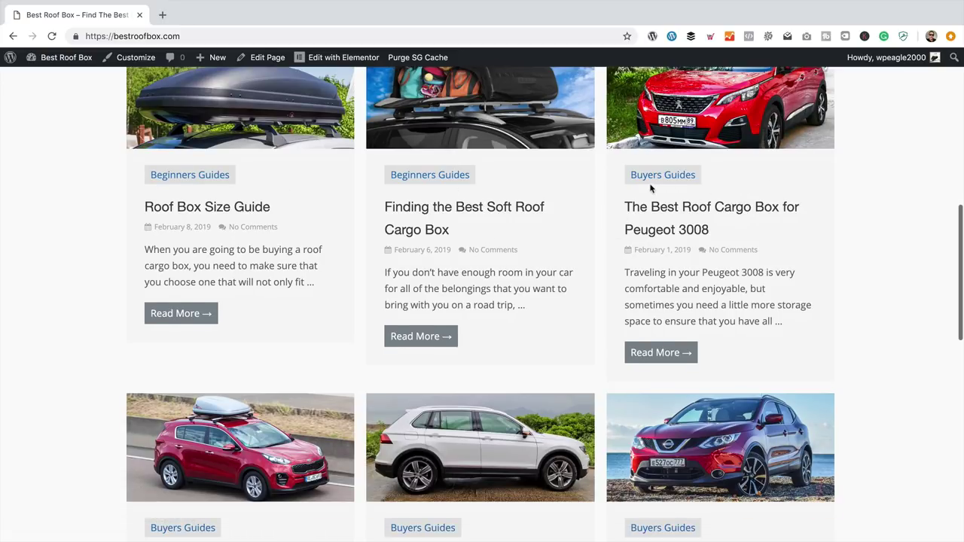
pyautogui.scroll(-1, 564, 208)
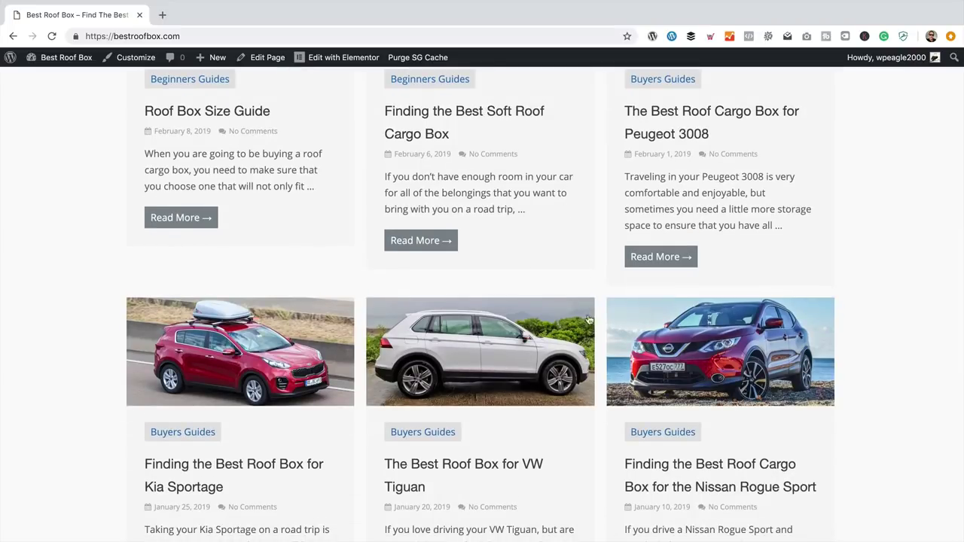
pyautogui.scroll(1, 661, 399)
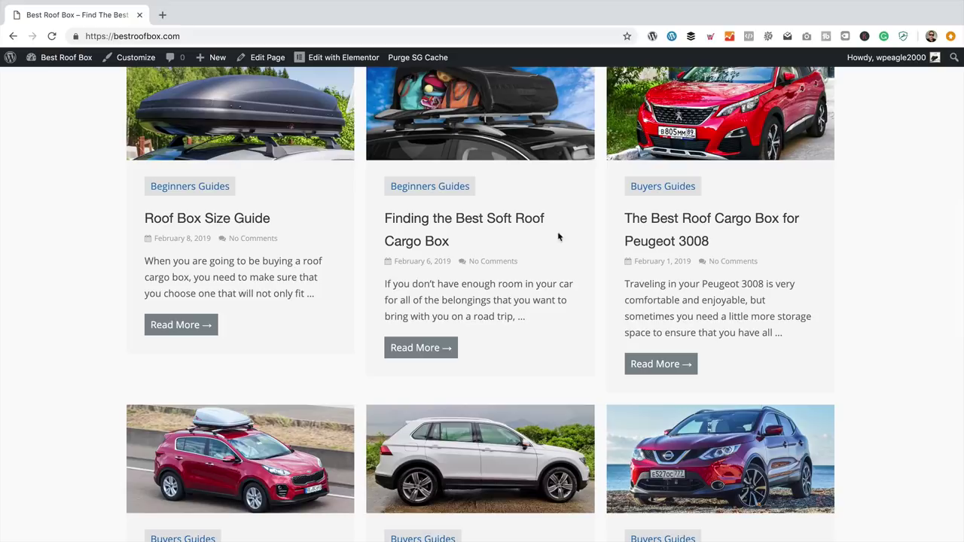
pyautogui.scroll(-4, 558, 231)
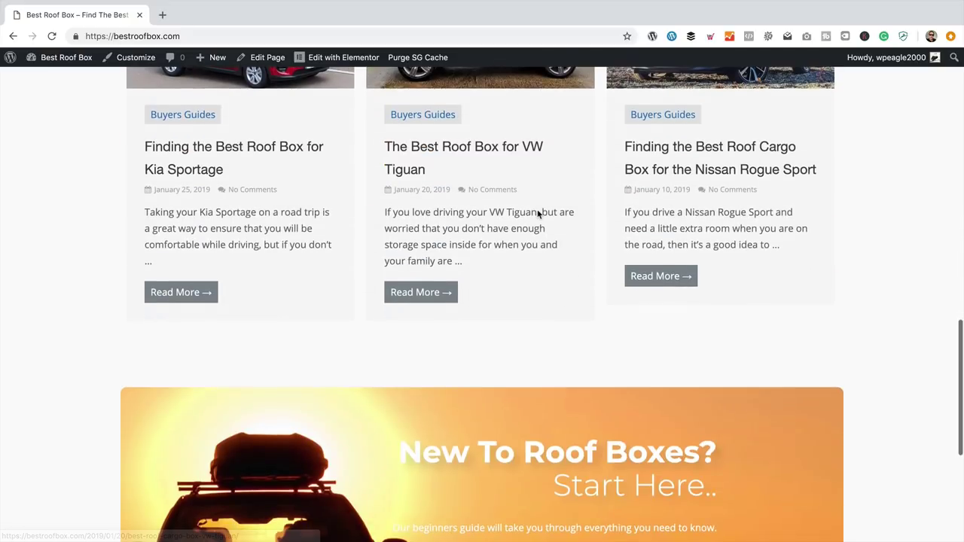
pyautogui.scroll(10, 539, 214)
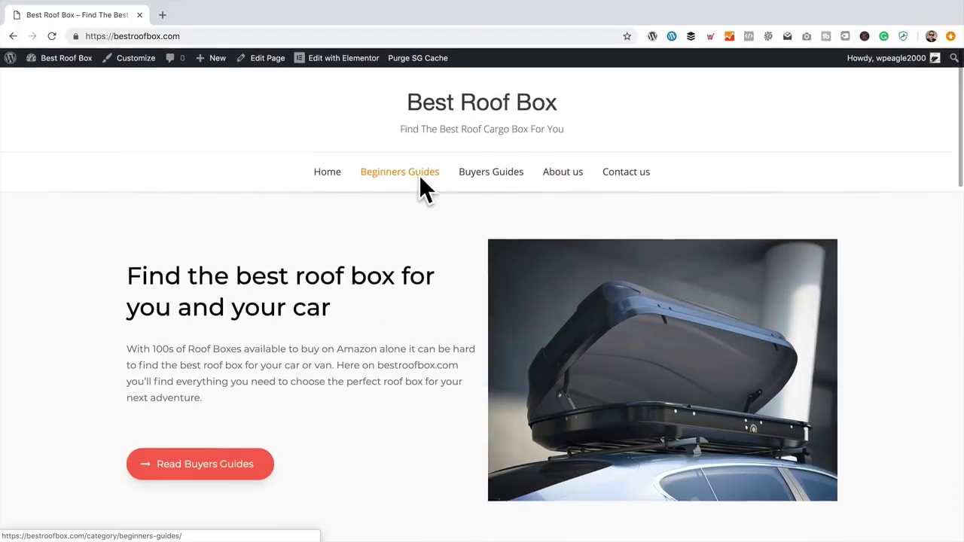
# Browse the Beginners Guides category and read through the roof cargo box storage ideas post
pyautogui.click(413, 173)
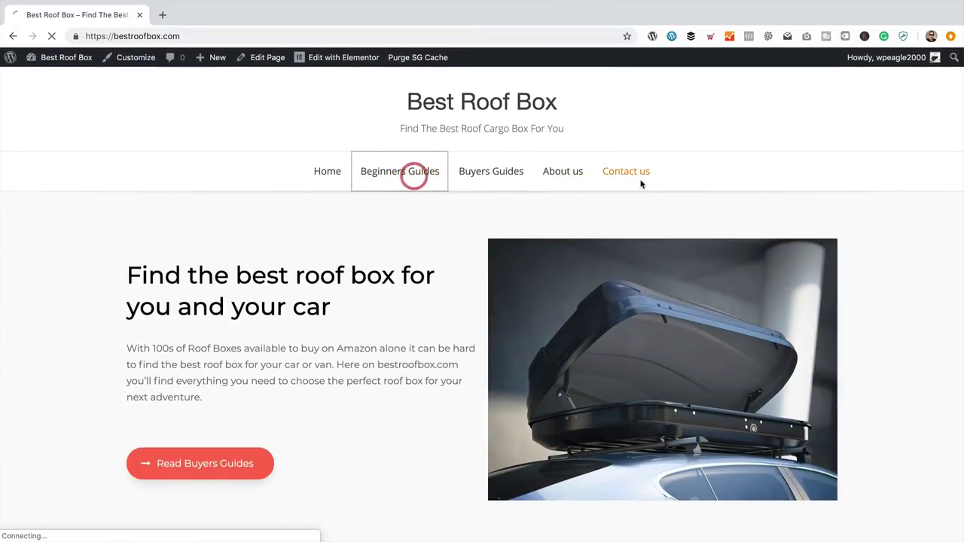
pyautogui.scroll(-8, 639, 185)
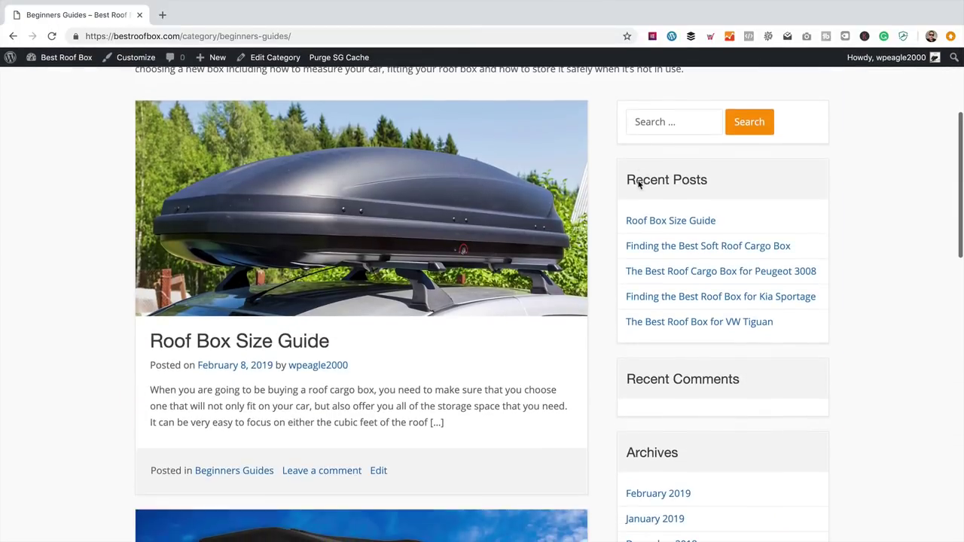
pyautogui.scroll(-6, 637, 187)
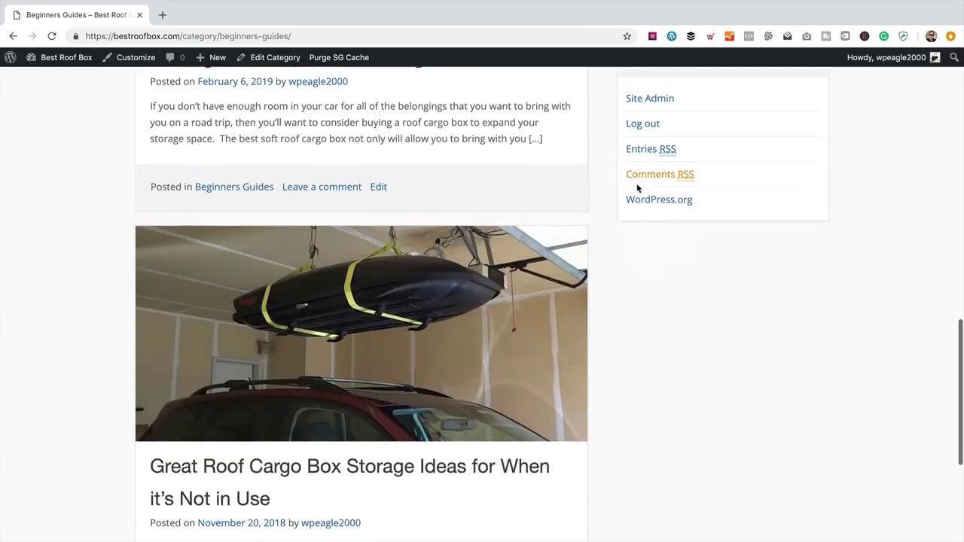
pyautogui.click(363, 234)
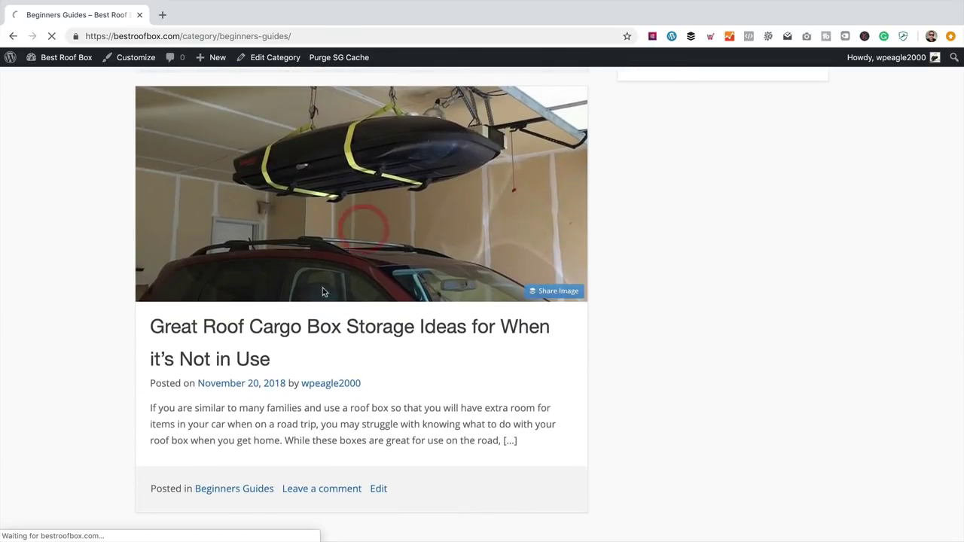
pyautogui.scroll(-6, 429, 229)
pyautogui.scroll(-9, 428, 234)
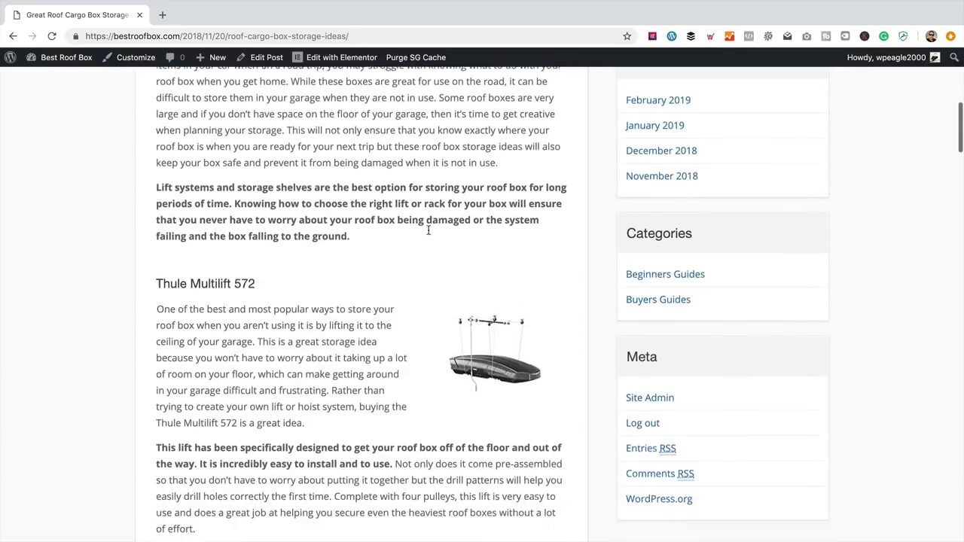
pyautogui.scroll(-13, 417, 247)
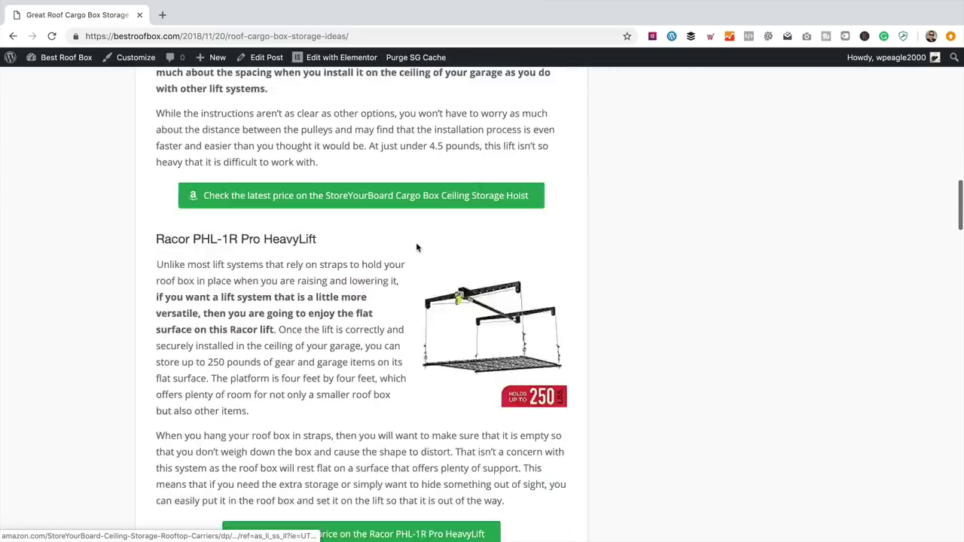
pyautogui.scroll(-6, 415, 249)
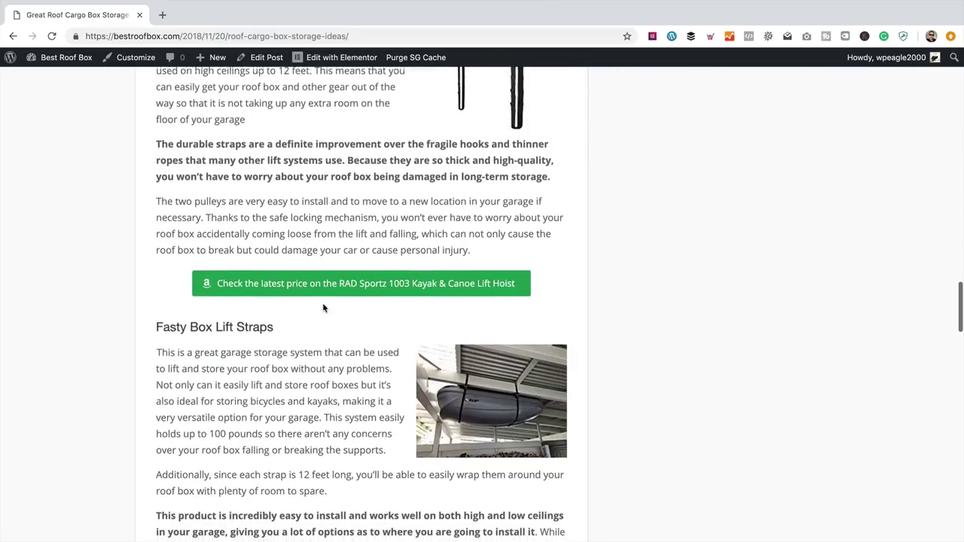
pyautogui.scroll(20, 362, 319)
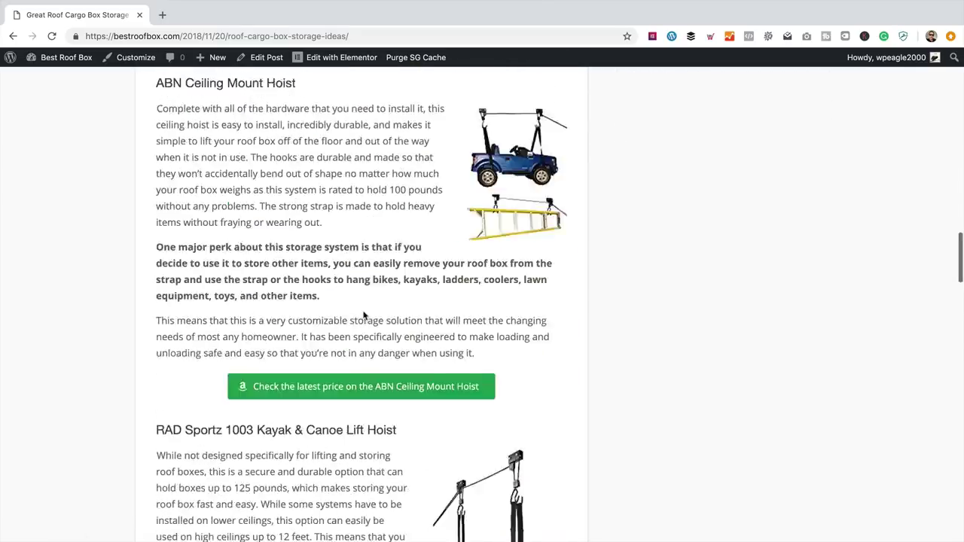
pyautogui.scroll(3, 369, 303)
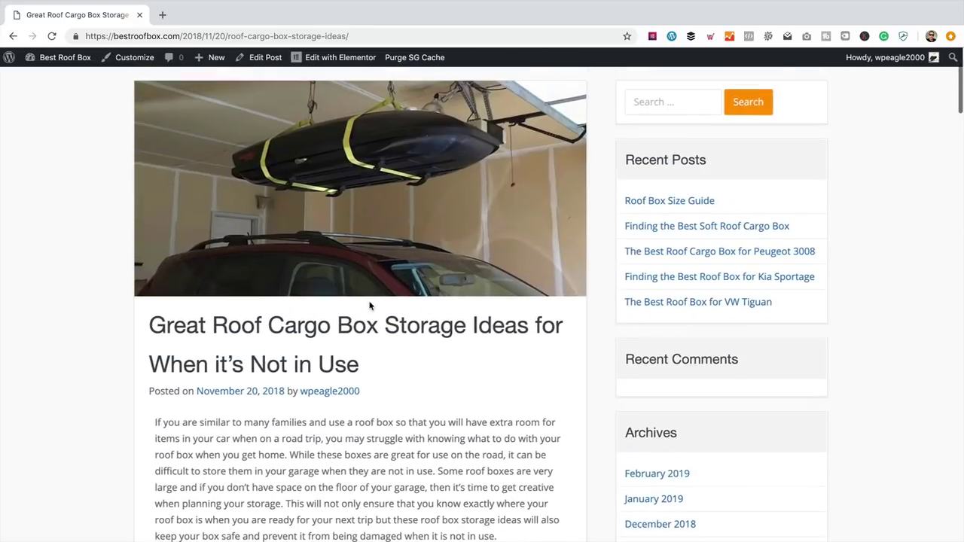
pyautogui.scroll(2, 372, 305)
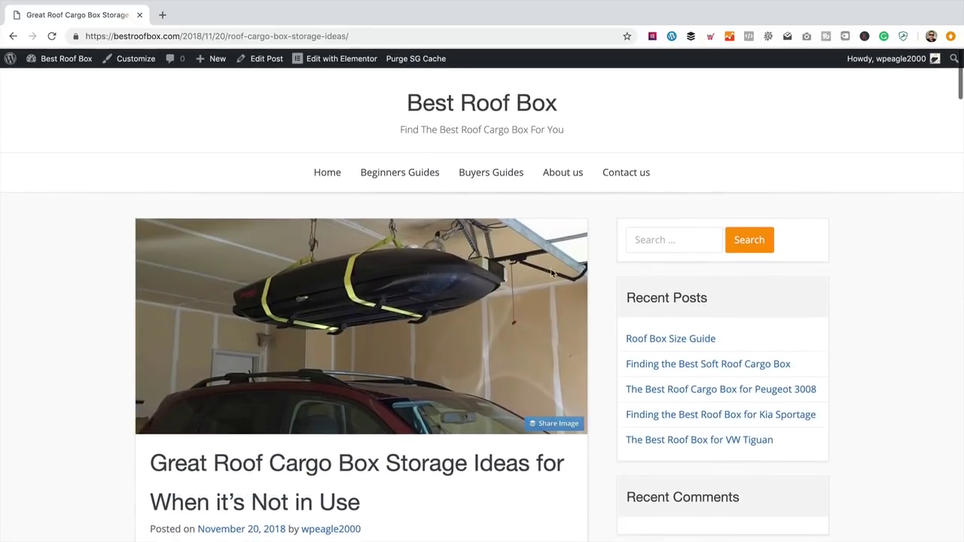
# Open the Buyers Guides category archive and scroll to its copyright-only footer
pyautogui.click(497, 169)
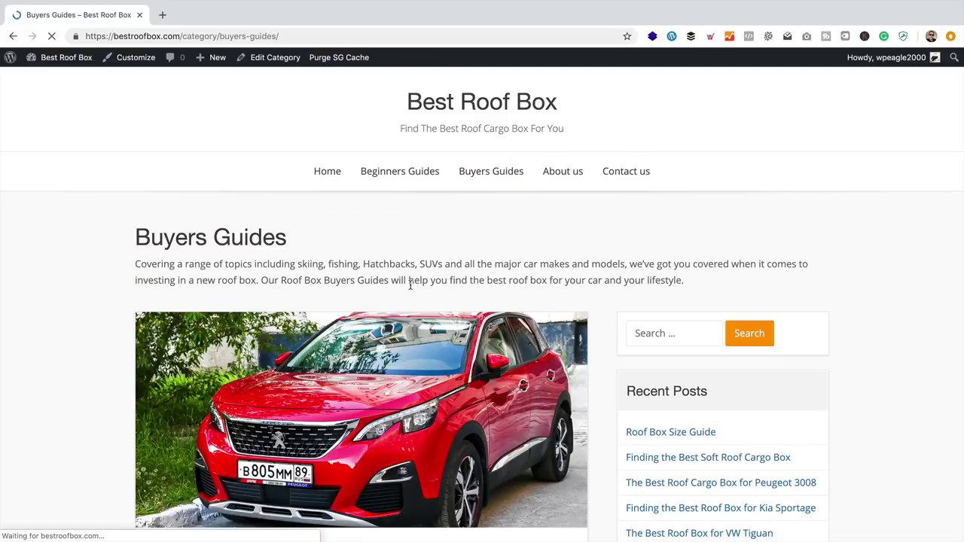
pyautogui.scroll(-5, 414, 283)
pyautogui.scroll(-15, 414, 286)
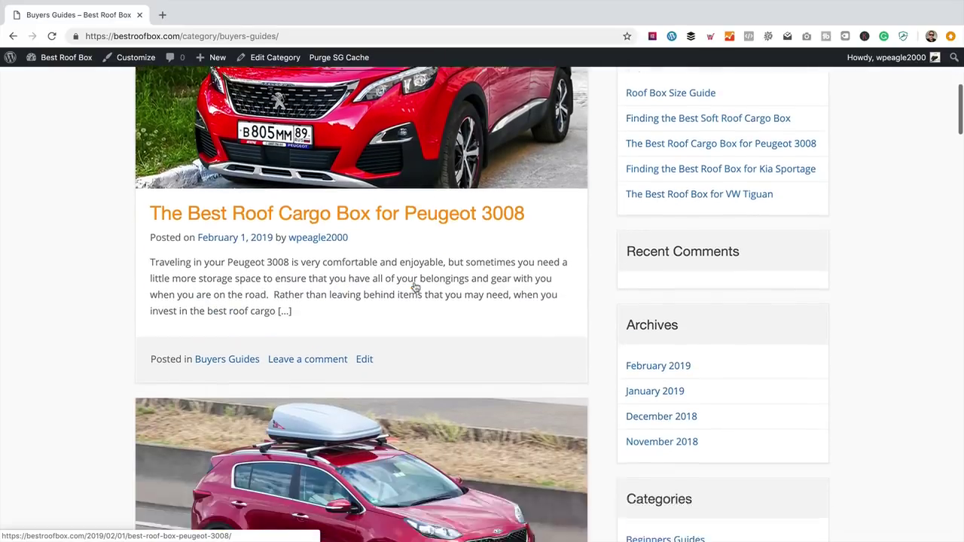
pyautogui.scroll(-15, 419, 276)
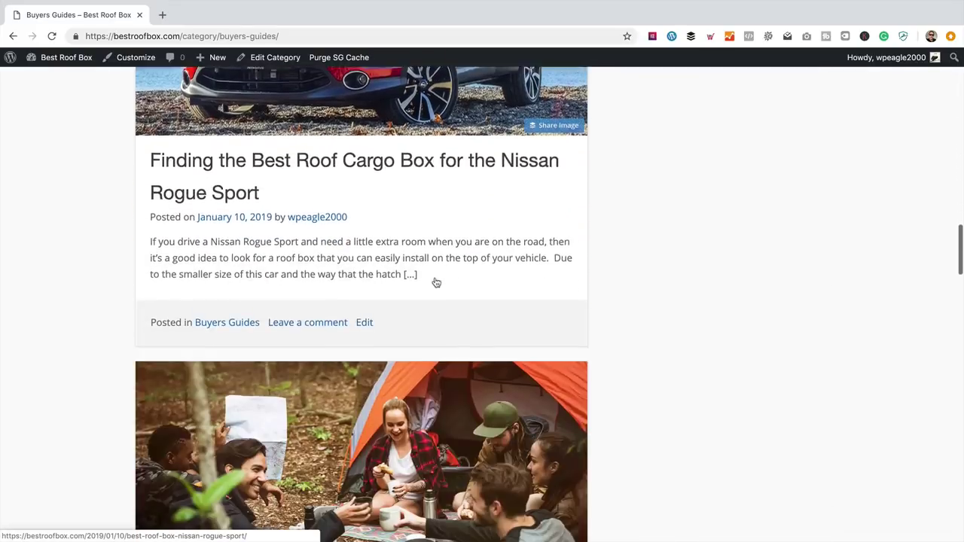
pyautogui.scroll(-10, 435, 281)
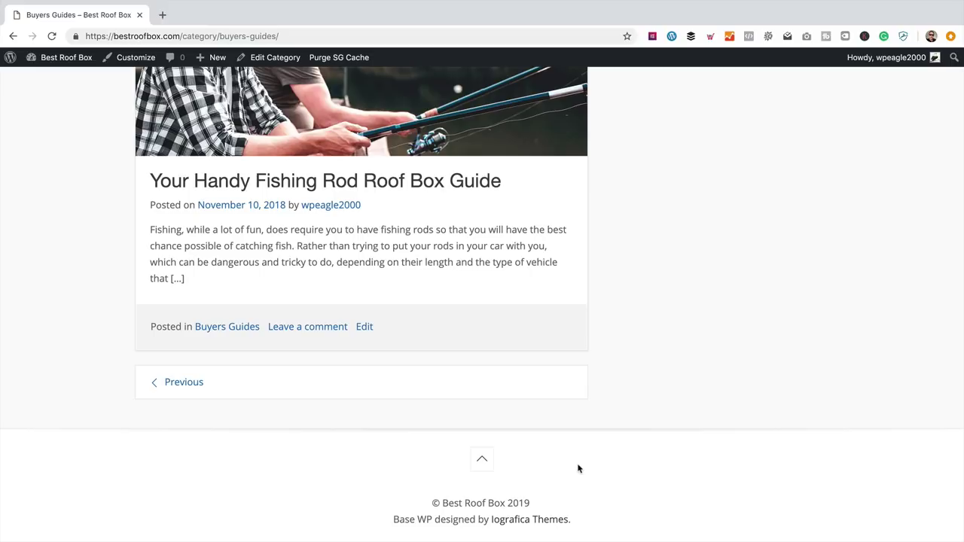
pyautogui.scroll(10, 592, 393)
pyautogui.scroll(7, 611, 378)
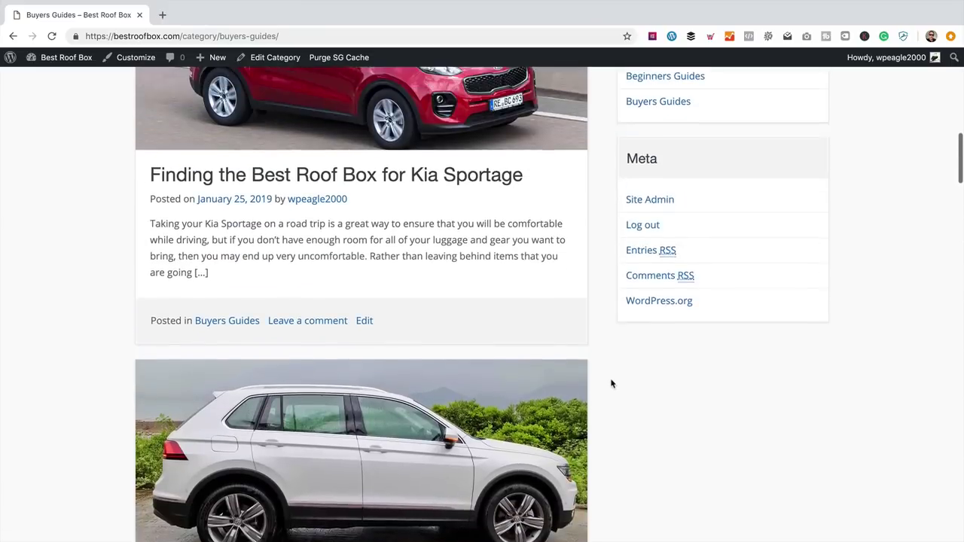
pyautogui.scroll(10, 691, 357)
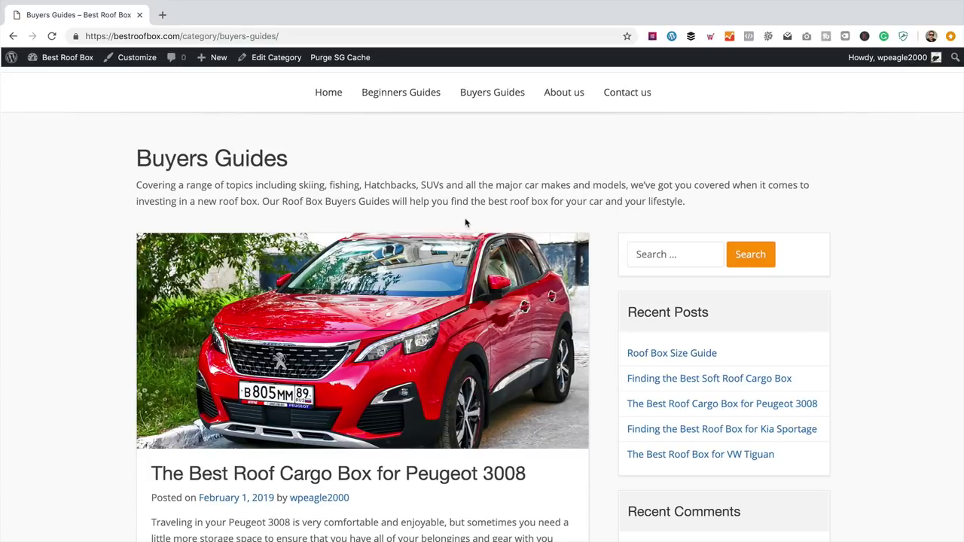
pyautogui.scroll(-20, 461, 217)
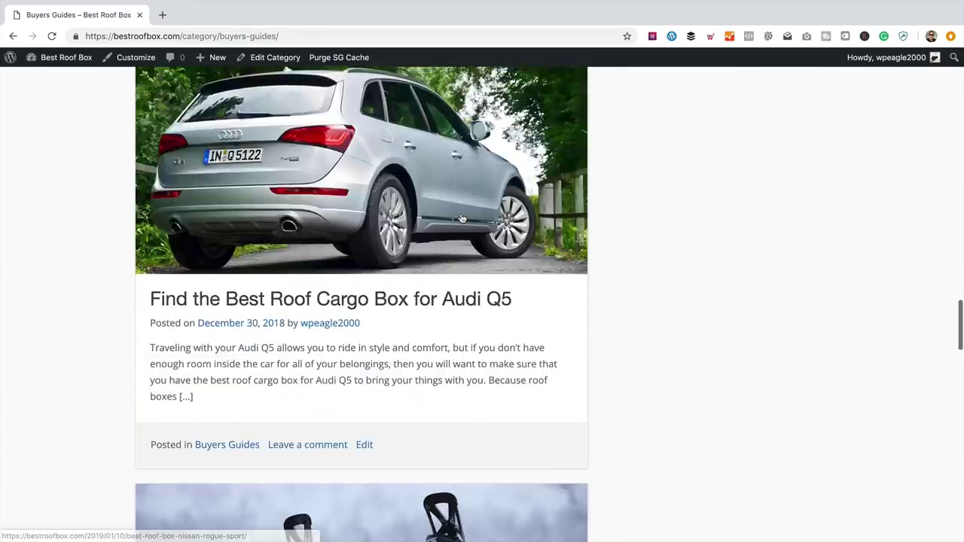
pyautogui.scroll(-15, 461, 218)
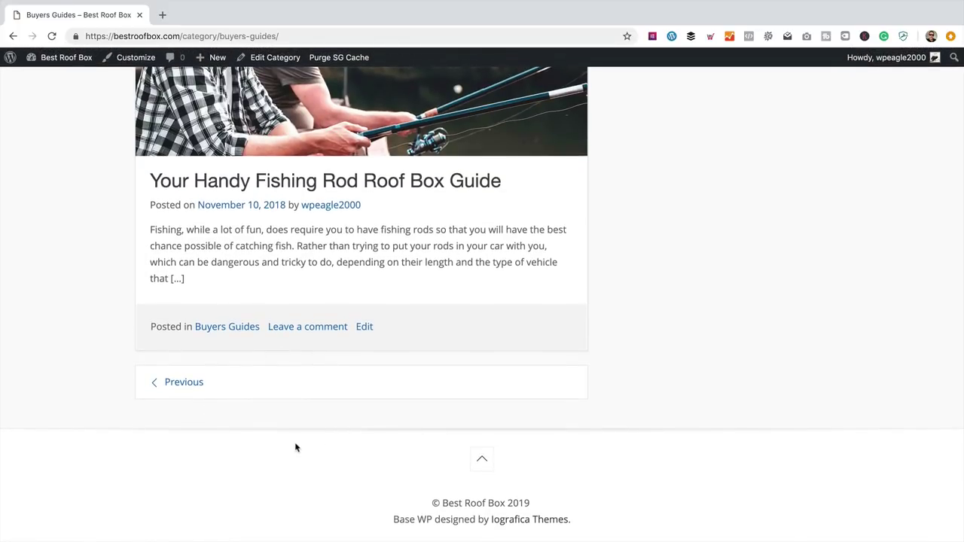
# On the Widgets screen, expand Footer 1 and drop a Text widget into it
pyautogui.moveTo(65, 58)
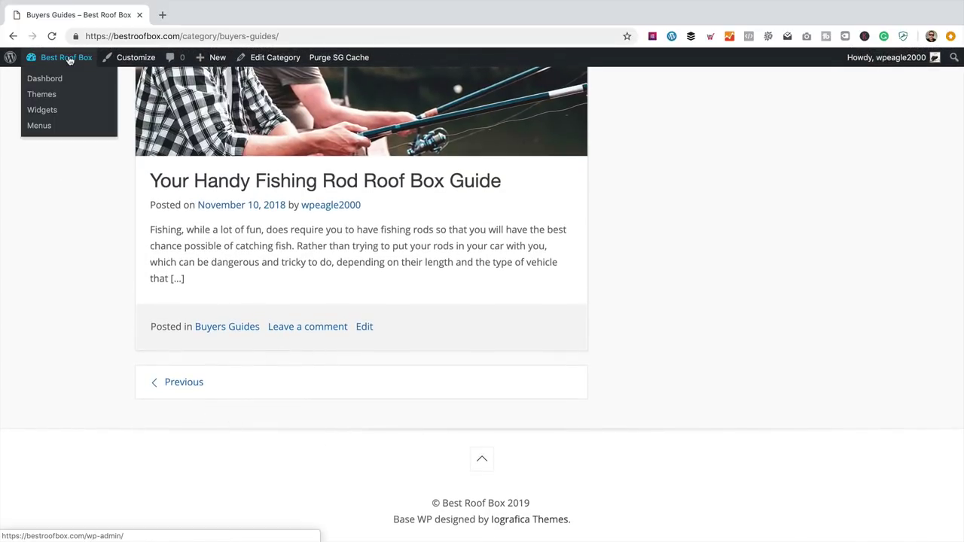
pyautogui.click(53, 113)
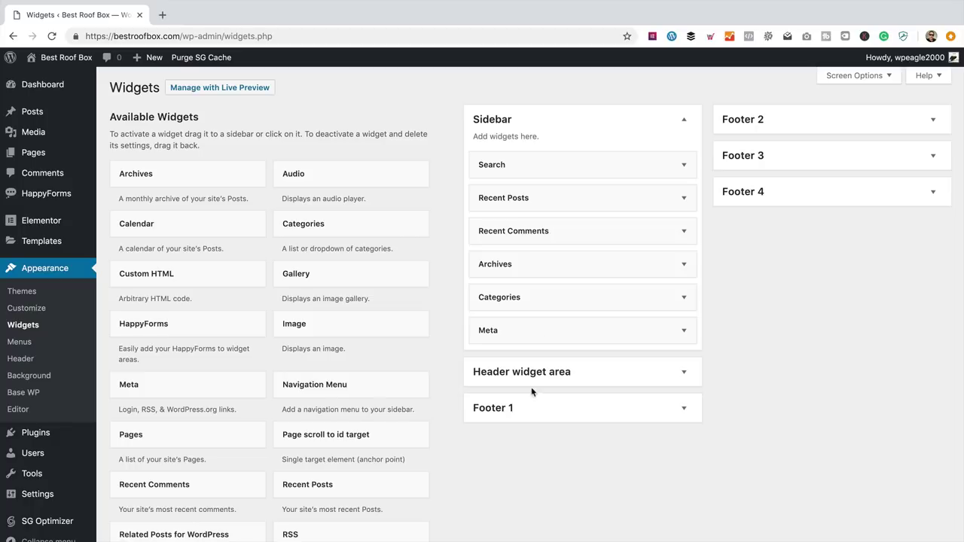
pyautogui.click(663, 381)
pyautogui.click(663, 381)
pyautogui.scroll(-4, 800, 241)
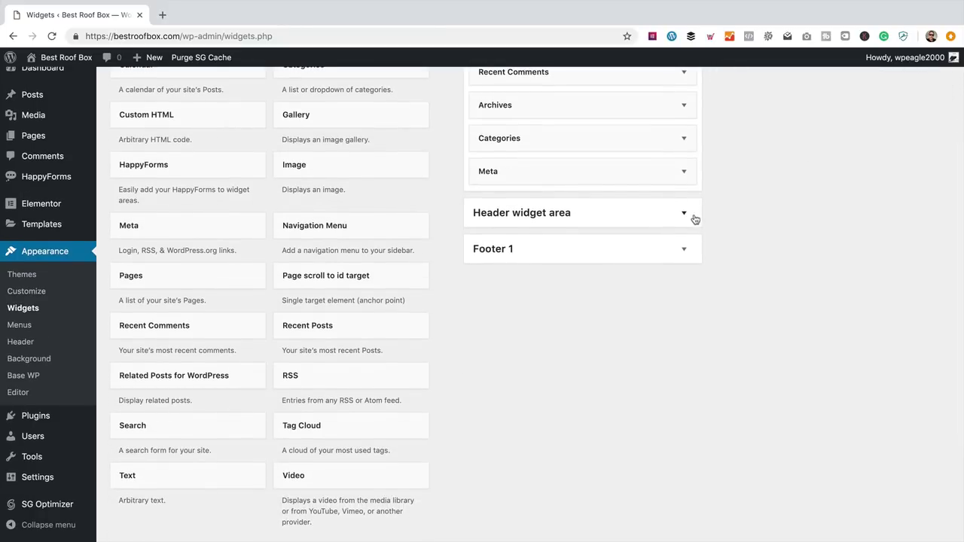
pyautogui.click(691, 247)
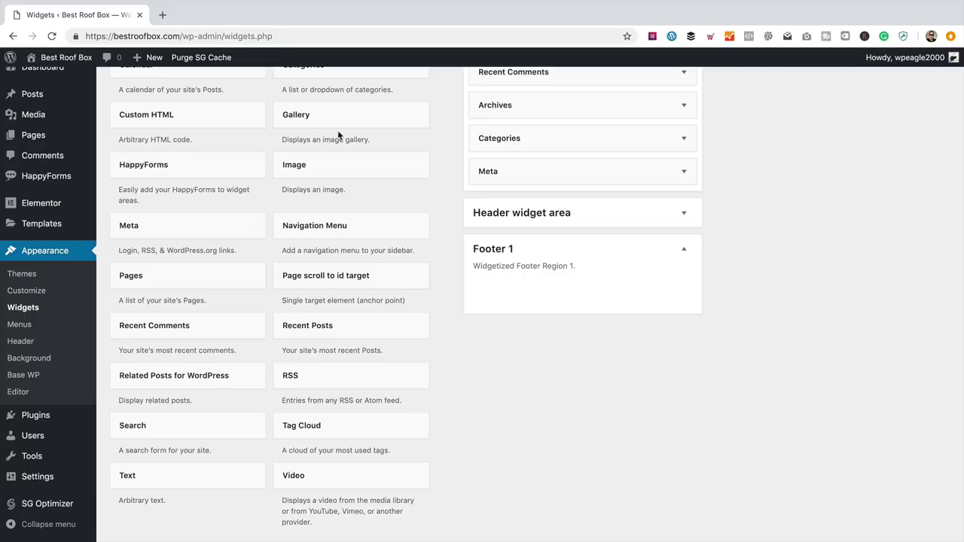
pyautogui.moveTo(189, 484); pyautogui.dragTo(640, 284)
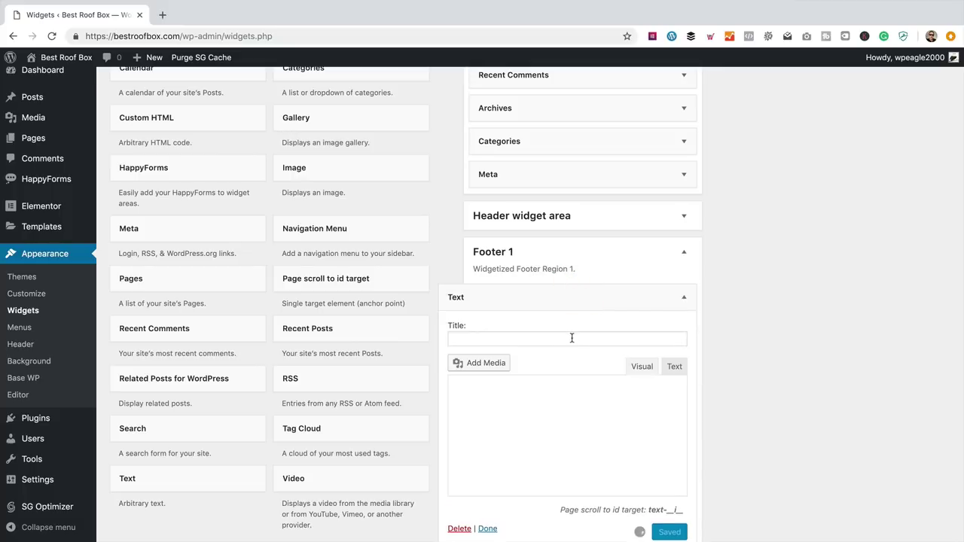
# Title the Footer 1 Text widget 'Amazon Affiliate'
pyautogui.click(572, 338)
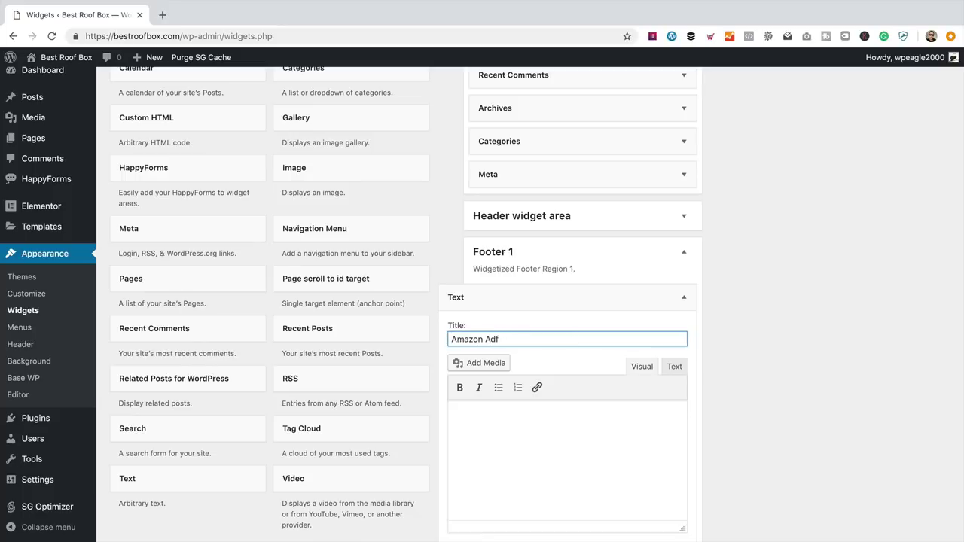
pyautogui.write('Amazon Affiliate')
pyautogui.press('Tab')
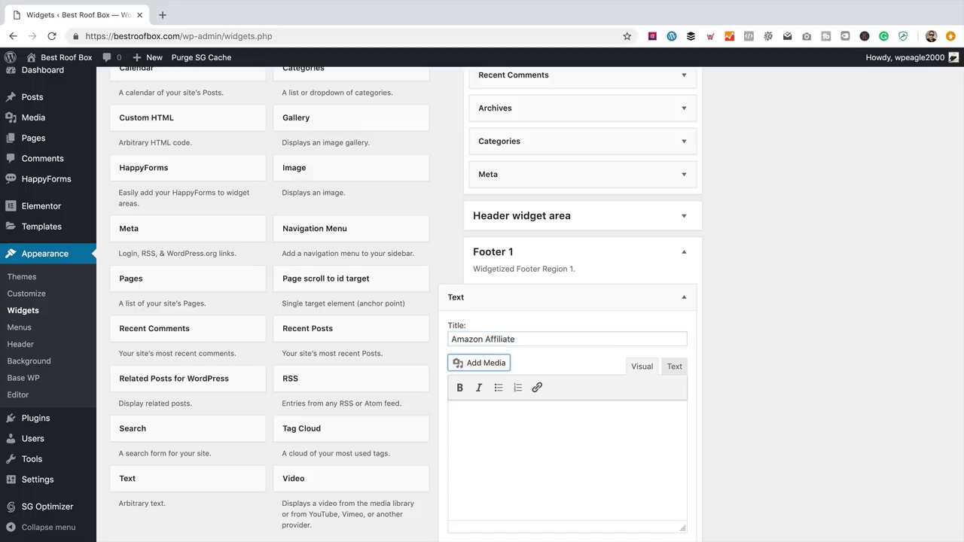
pyautogui.press('Tab')
pyautogui.press('Tab')
pyautogui.press('Return')
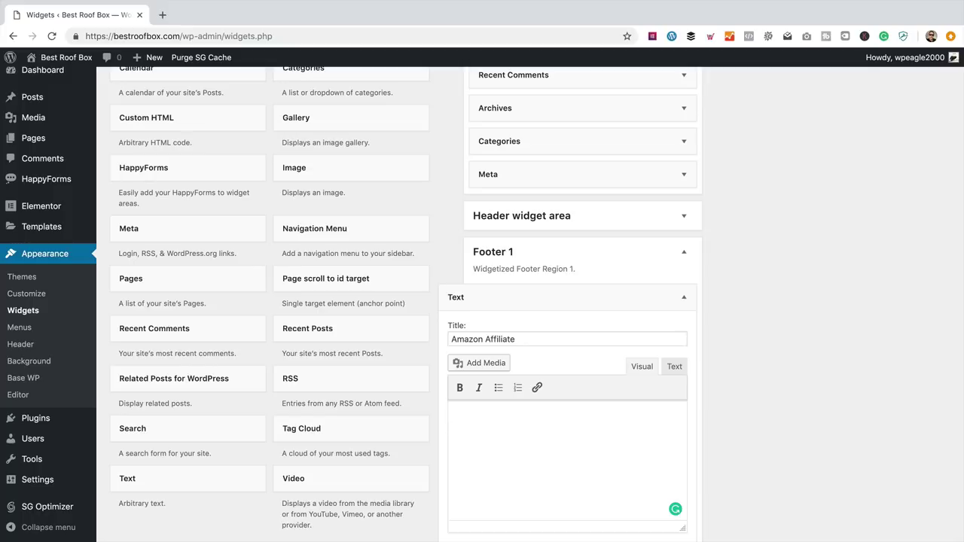
# Paste the affiliate disclosure, change 'Roof Box Guide' to 'Best Roof Box', and save the widget
pyautogui.scroll(-5, 731, 331)
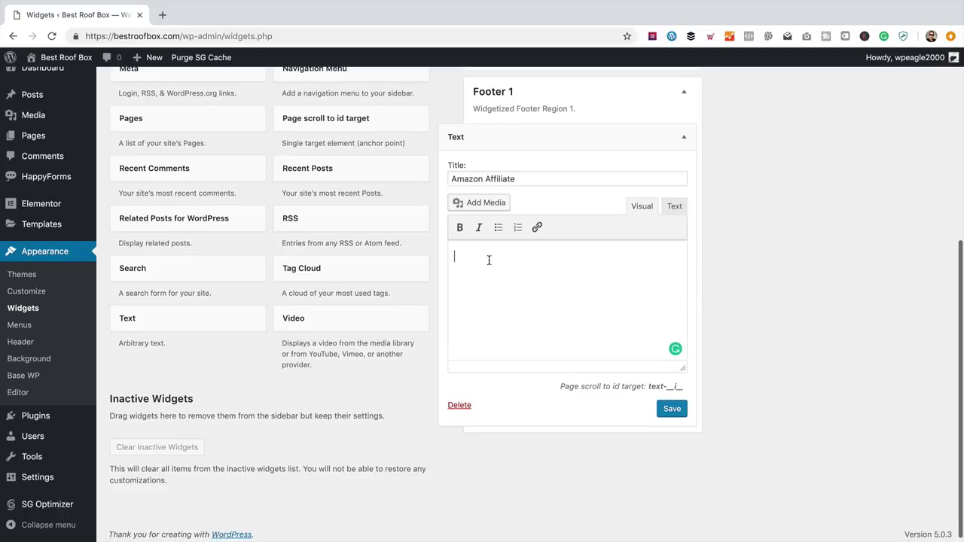
pyautogui.click(489, 260)
pyautogui.write('Roof Box Guide is a participant in the Amazon Services LLC Associates Program, an affiliate advertising program designed to provide a means for sites to earn advertising fees by advertising and linking to Amazon.co.uk')
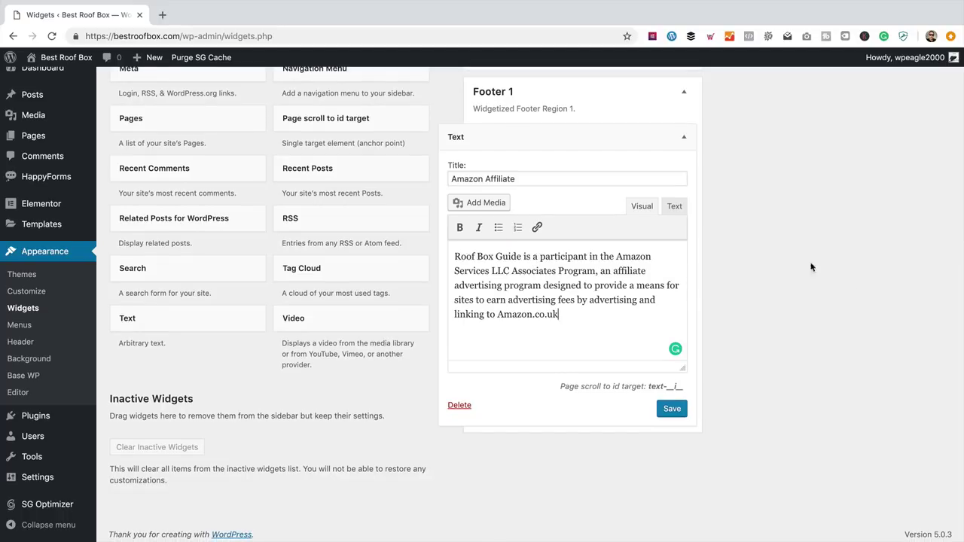
pyautogui.moveTo(521, 256); pyautogui.dragTo(455, 263)
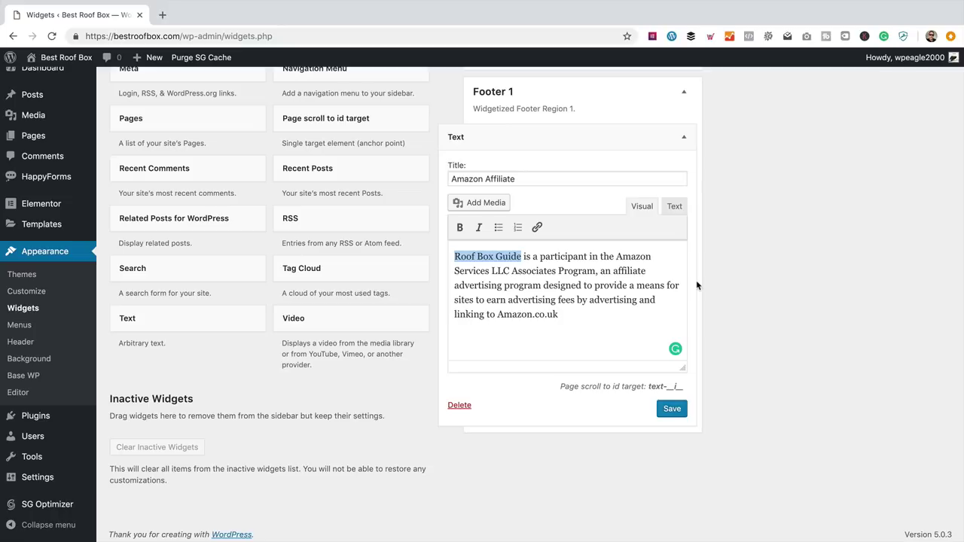
pyautogui.write('Best Roof')
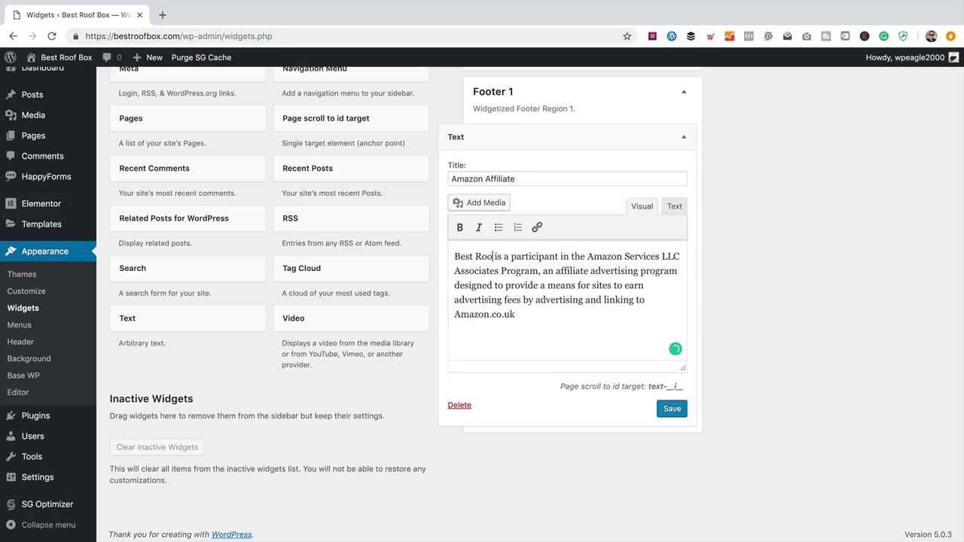
pyautogui.write(' Box')
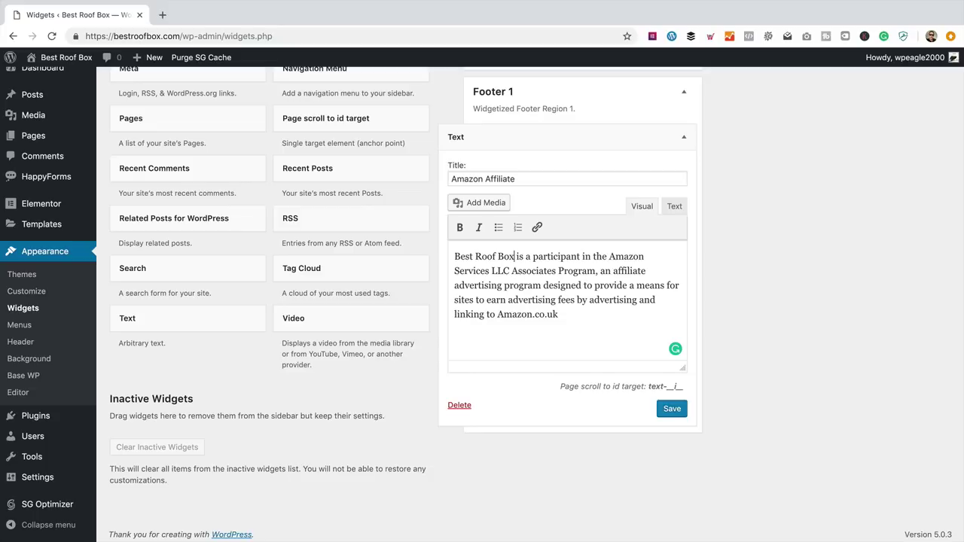
pyautogui.click(671, 408)
# Collapse the saved widget, then view the live site's footer showing the Amazon Affiliate disclosure
pyautogui.click(683, 137)
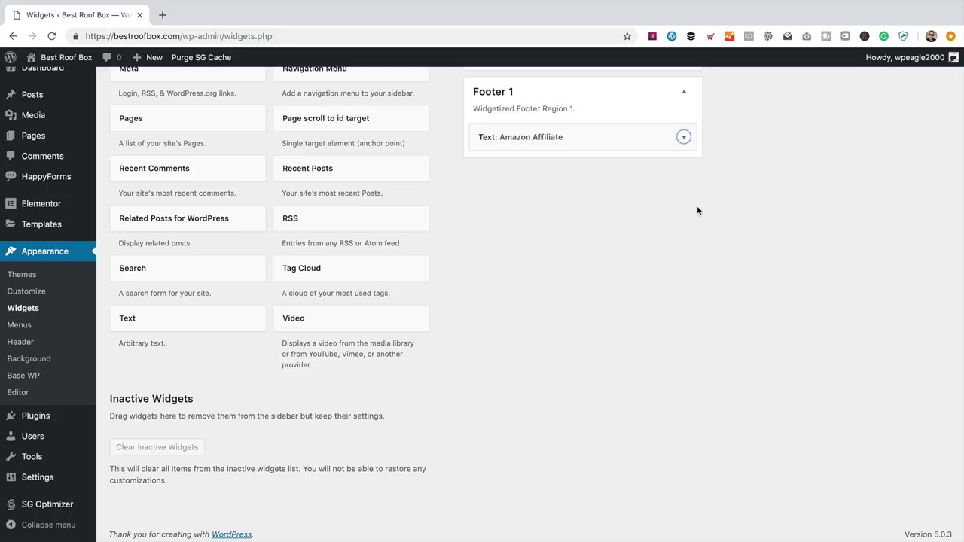
pyautogui.click(684, 216)
pyautogui.moveTo(45, 57)
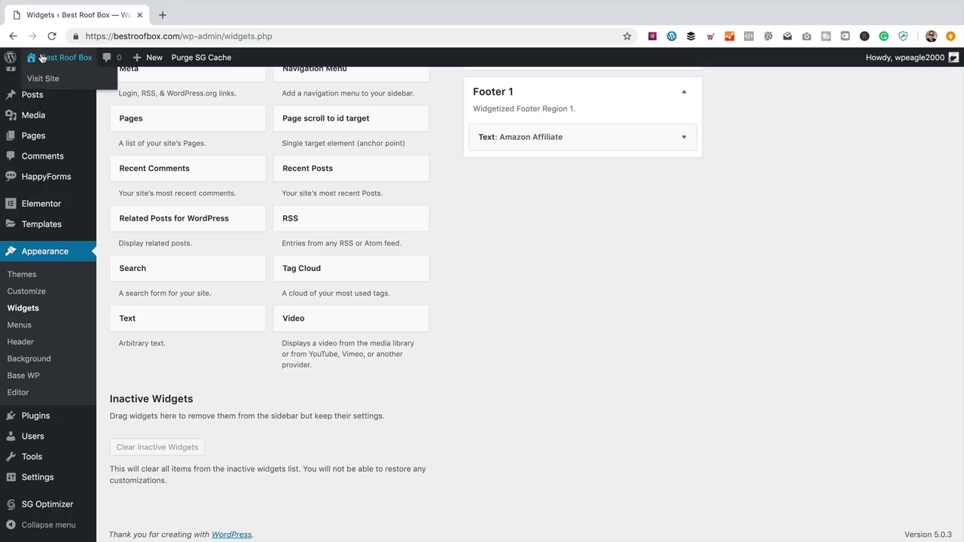
pyautogui.click(53, 79)
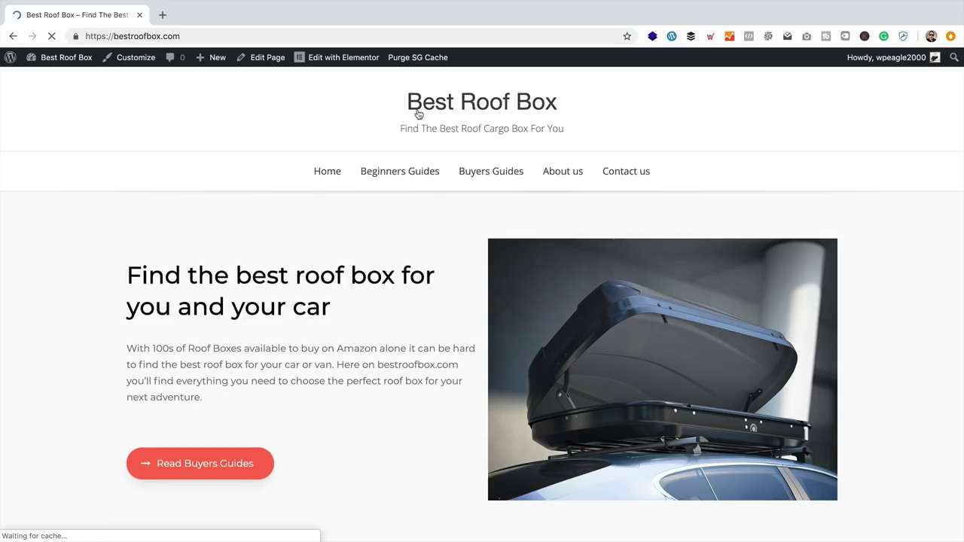
pyautogui.scroll(-15, 420, 151)
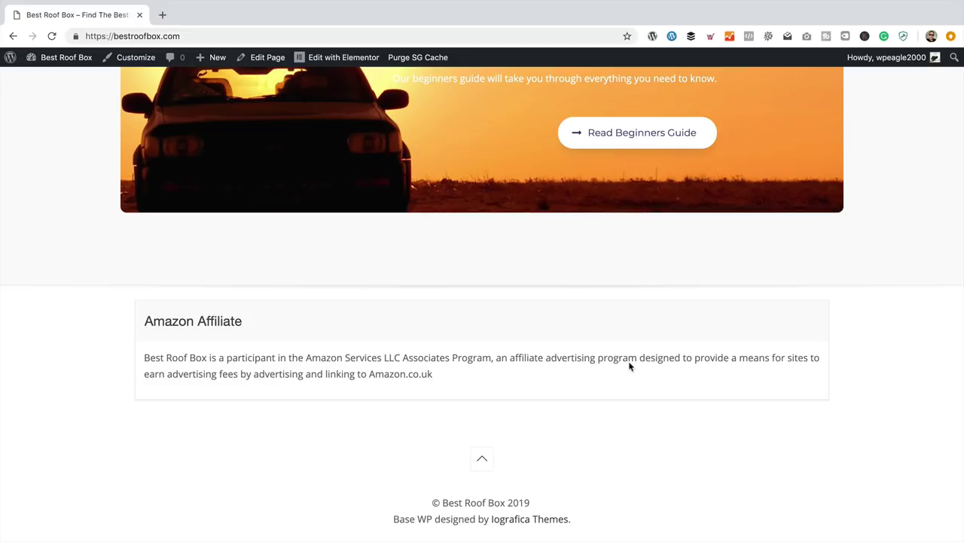
pyautogui.scroll(20, 591, 359)
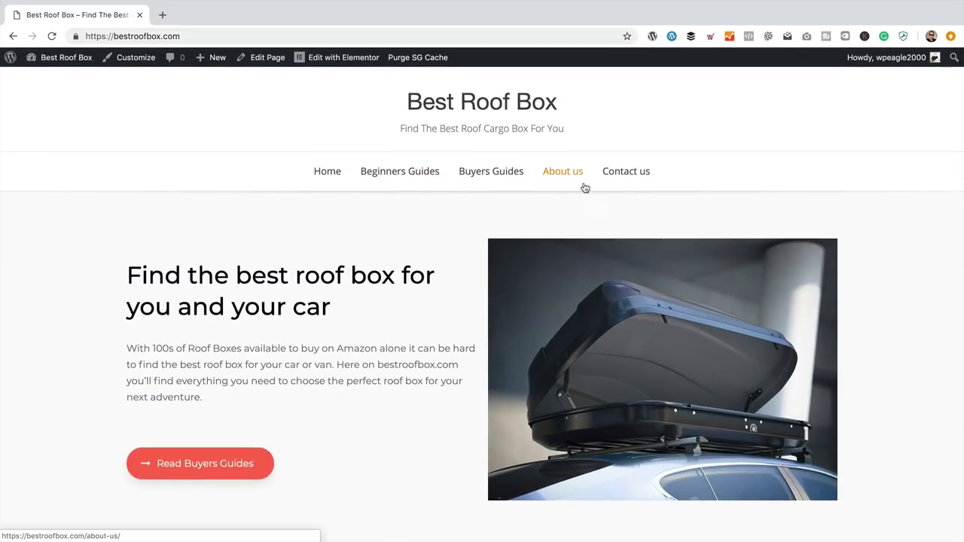
pyautogui.scroll(-20, 580, 189)
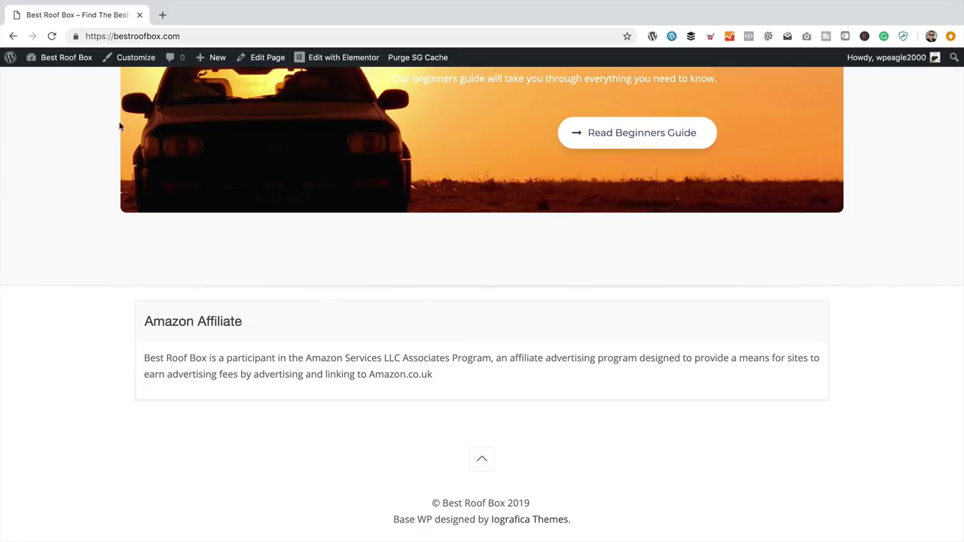
# Add a Navigation Menu widget titled 'Learn More' showing Main Menu to Footer 2 and save
pyautogui.moveTo(49, 57)
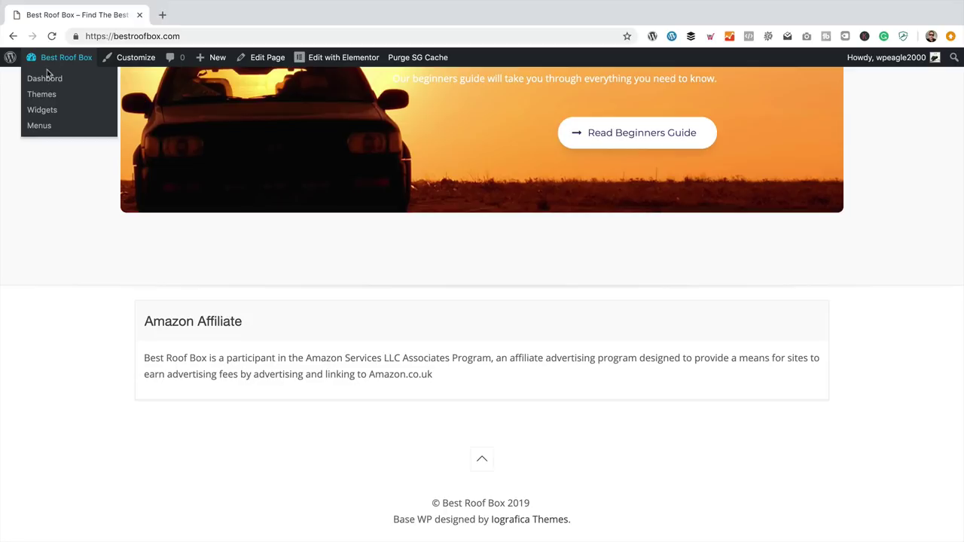
pyautogui.click(42, 112)
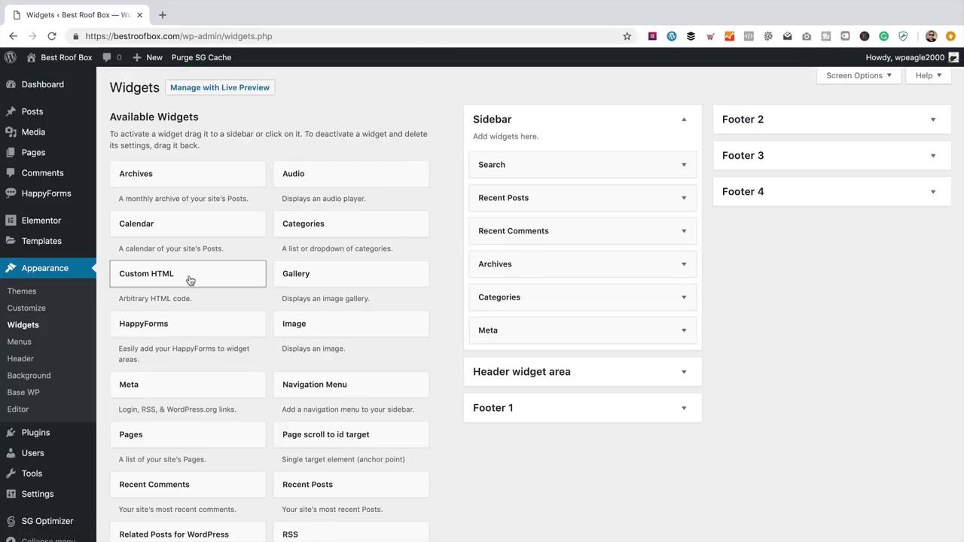
pyautogui.scroll(-2, 311, 290)
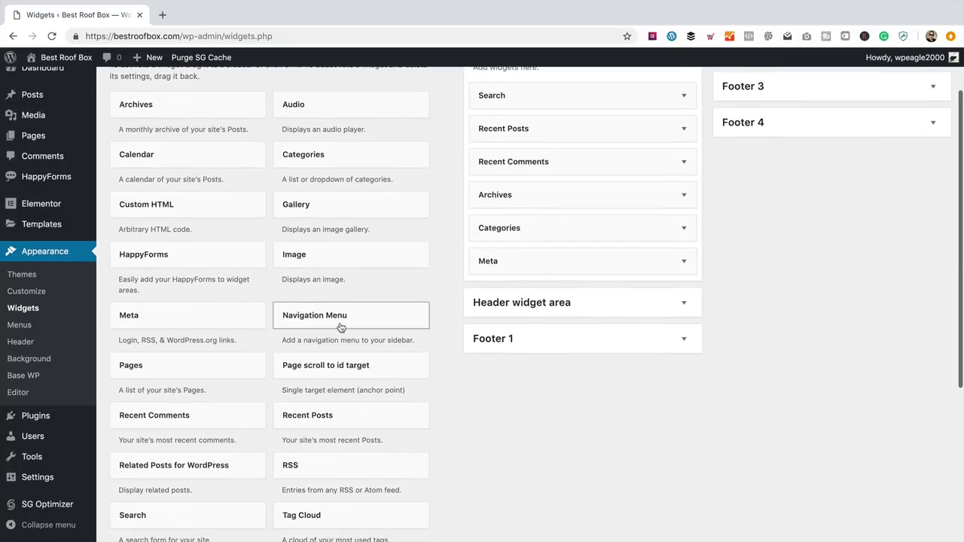
pyautogui.moveTo(339, 324); pyautogui.dragTo(813, 155)
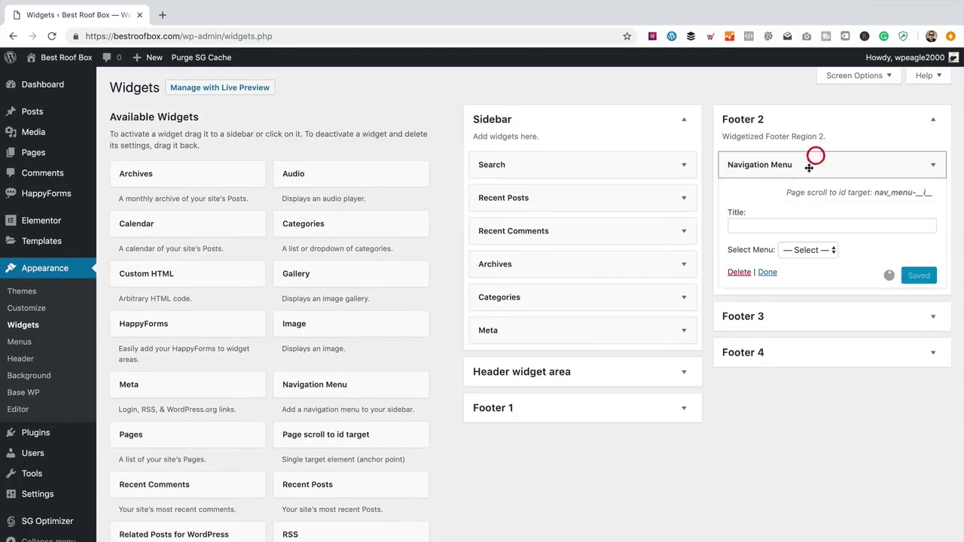
pyautogui.click(781, 227)
pyautogui.write('Lea')
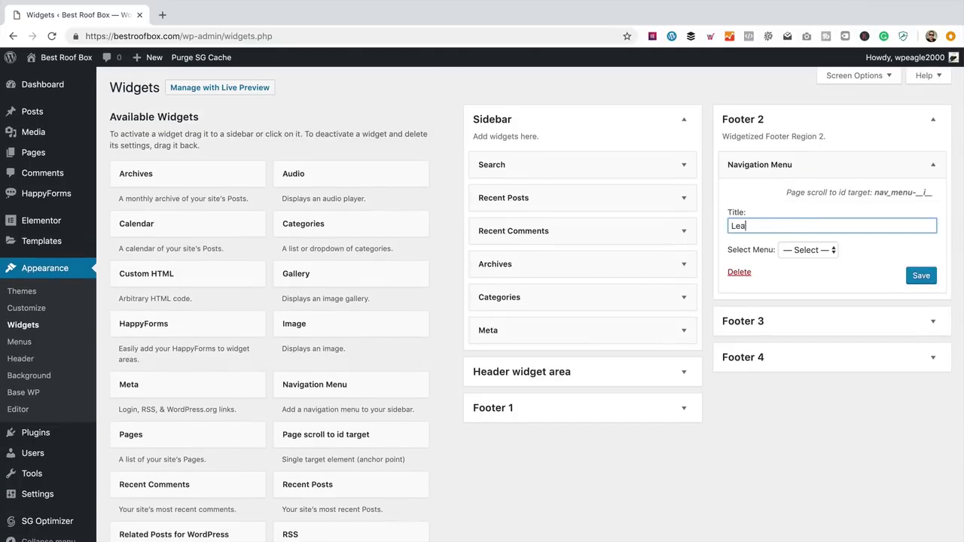
pyautogui.write('rn More')
pyautogui.click(827, 251)
pyautogui.click(821, 262)
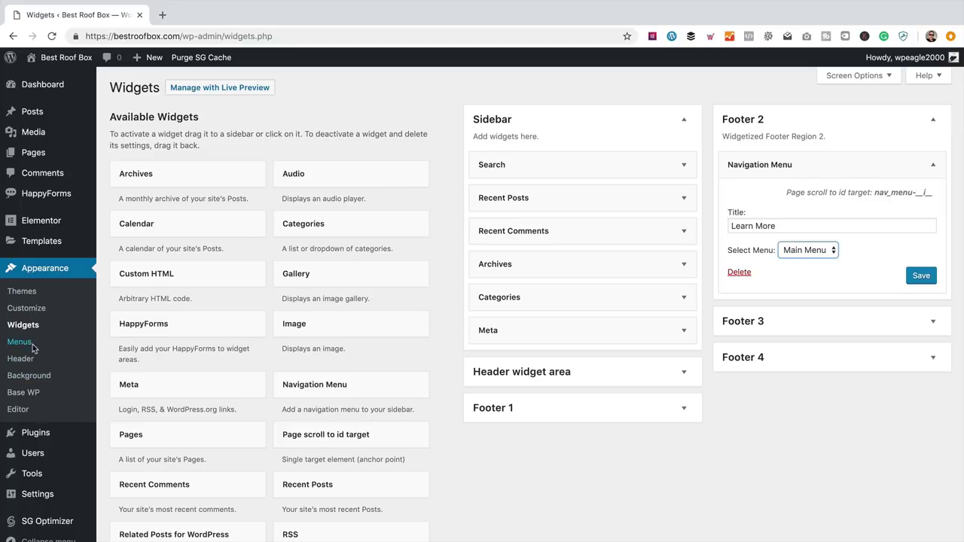
pyautogui.click(920, 276)
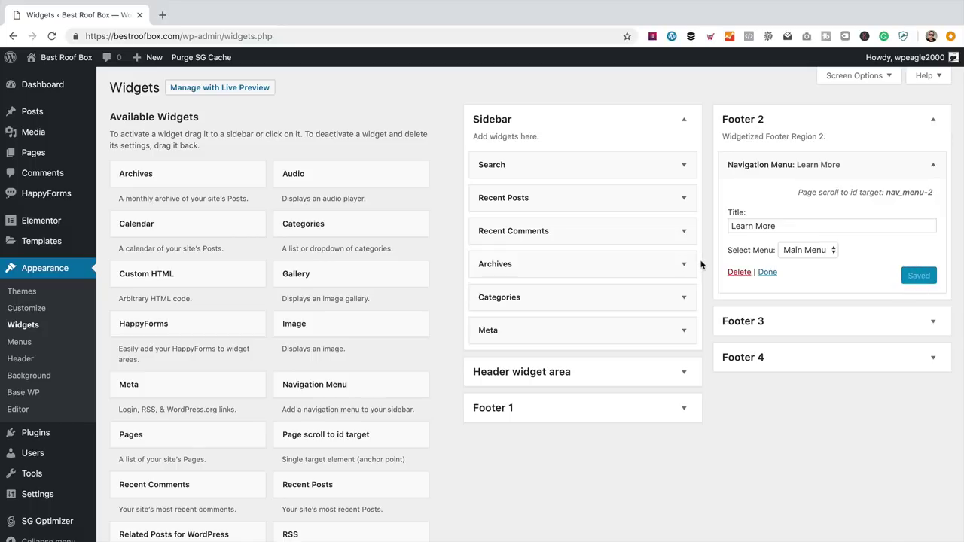
pyautogui.click(907, 322)
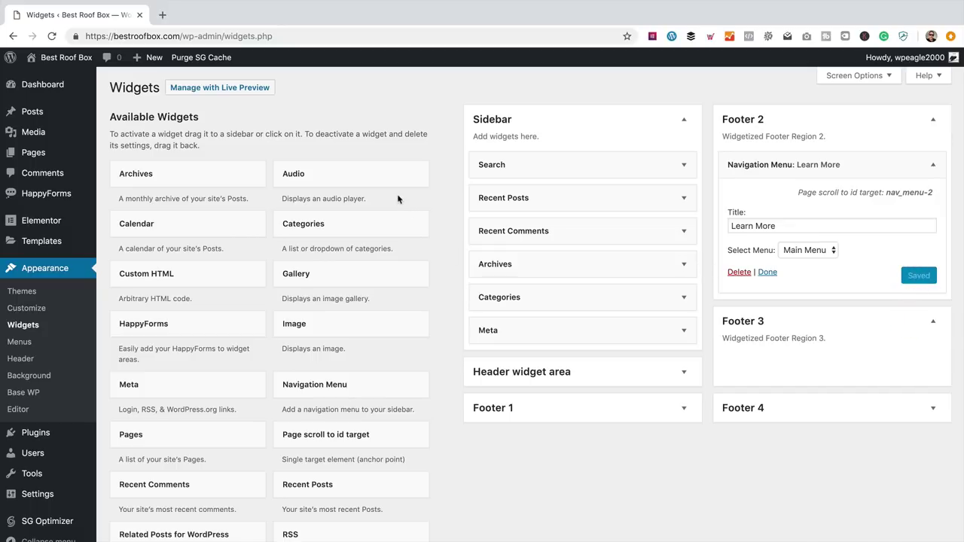
# Drop a Recent Posts widget titled 'Recent Guides' into Footer 3, set to 4 posts, and save
pyautogui.scroll(-2, 397, 198)
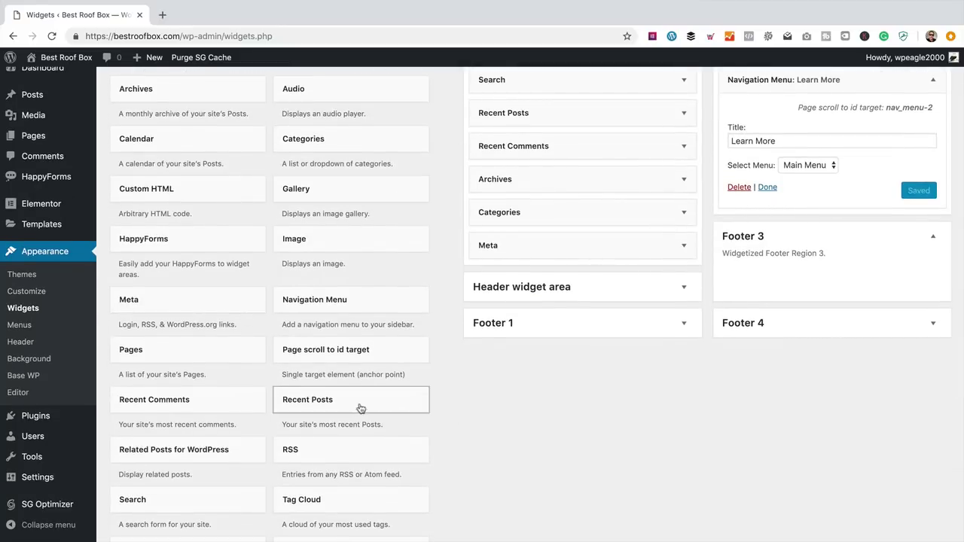
pyautogui.moveTo(359, 409); pyautogui.dragTo(787, 335)
pyautogui.click(790, 344)
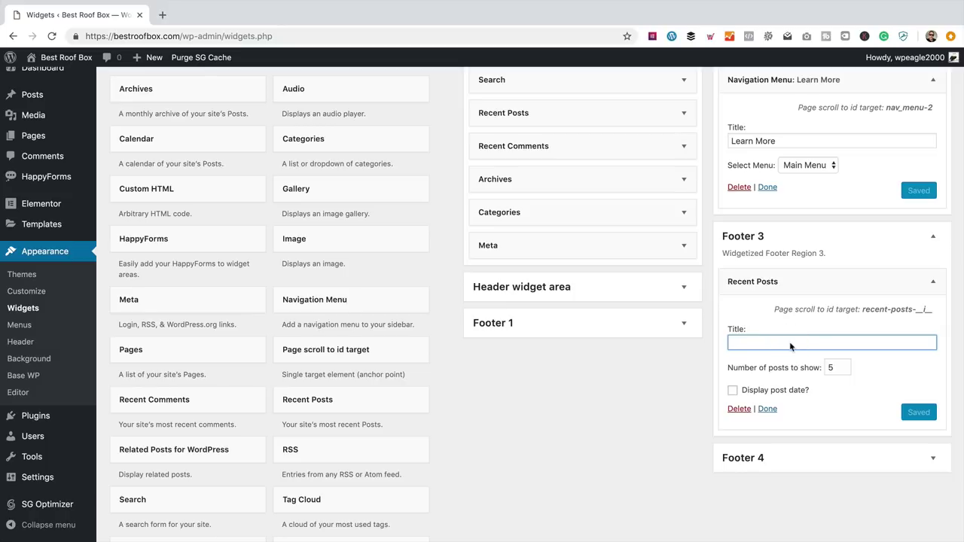
pyautogui.write('Recent Guides')
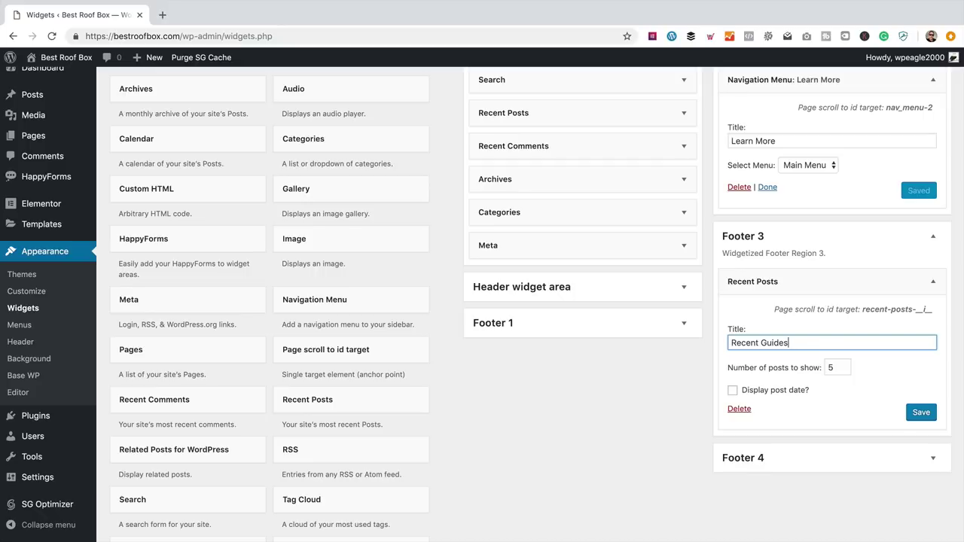
pyautogui.click(843, 371)
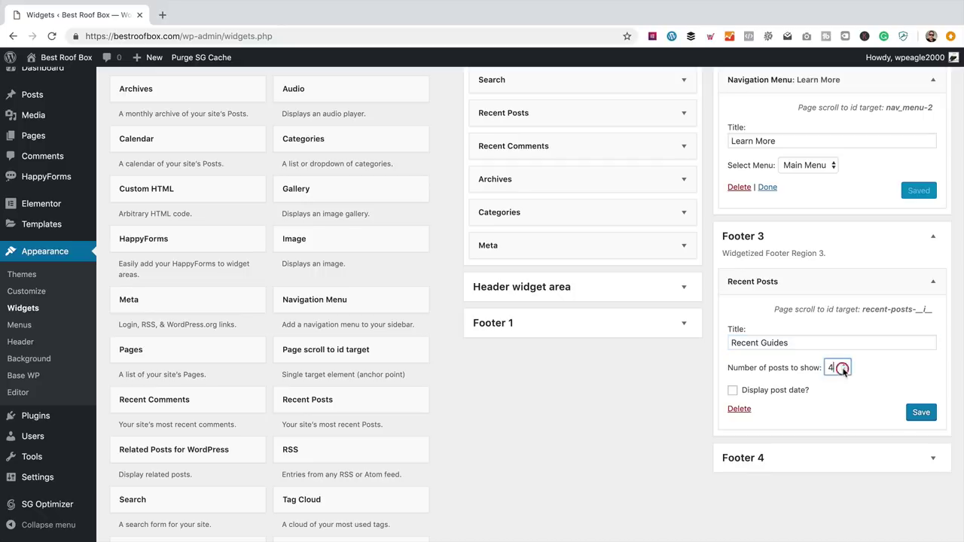
pyautogui.click(920, 412)
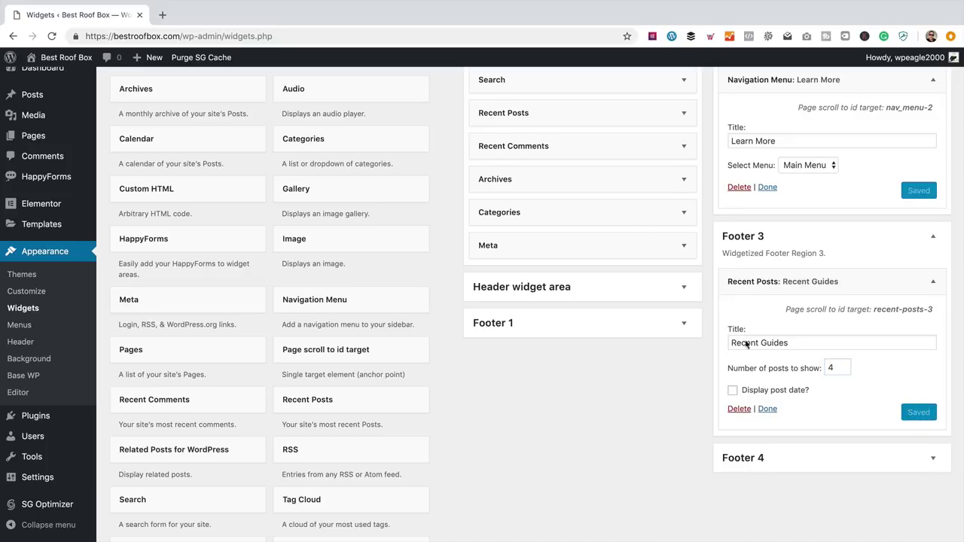
# Visit the live homepage and scroll to the footer's Amazon Affiliate, Learn More and Recent Guides boxes
pyautogui.moveTo(76, 64)
pyautogui.click(69, 81)
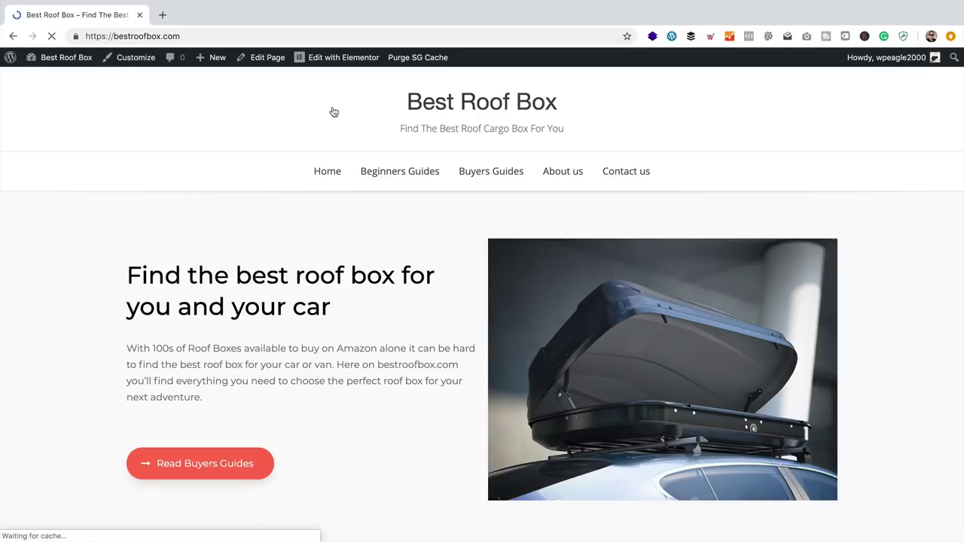
pyautogui.scroll(-20, 548, 192)
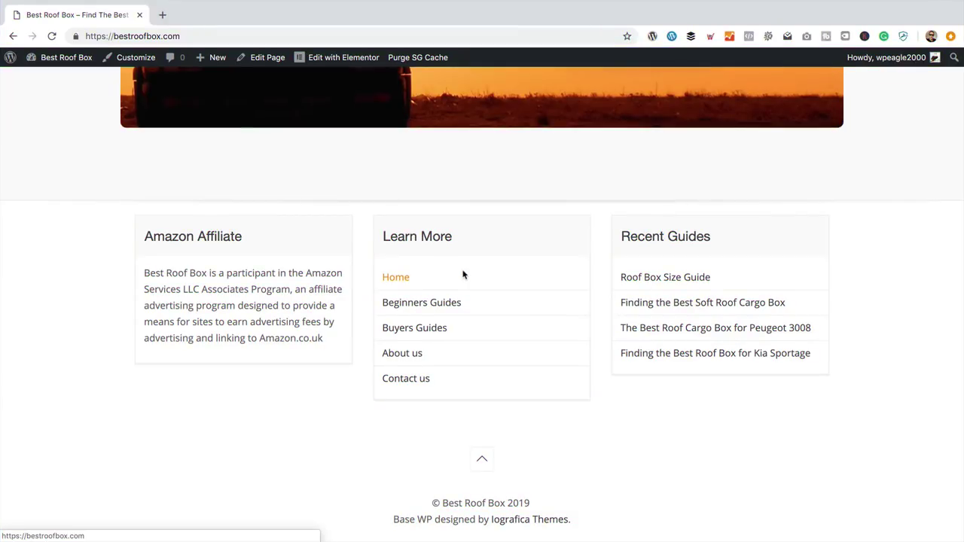
pyautogui.scroll(15, 463, 275)
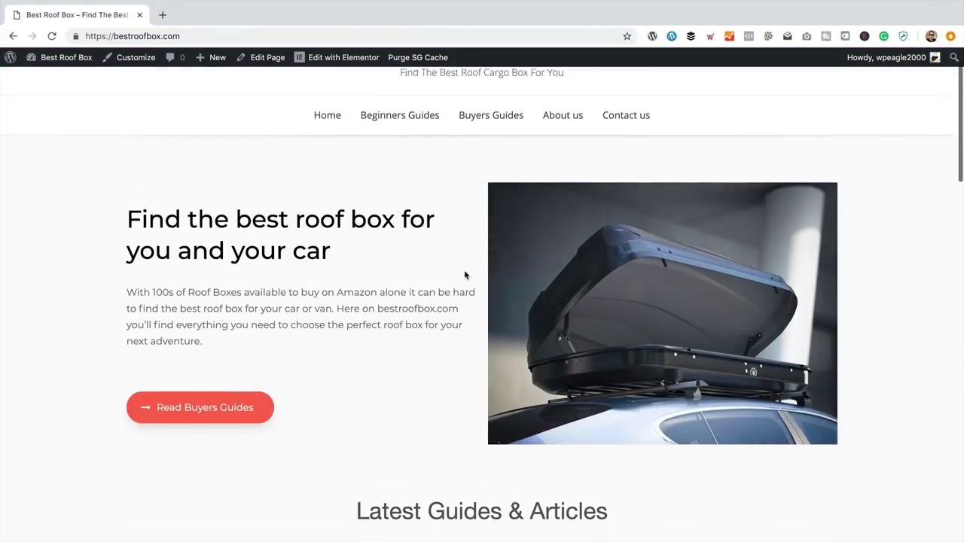
pyautogui.scroll(-5, 462, 273)
# Open the Roof Box Size Guide post and scroll past its Recent Posts, Archives, Categories and Meta sidebar
pyautogui.click(317, 286)
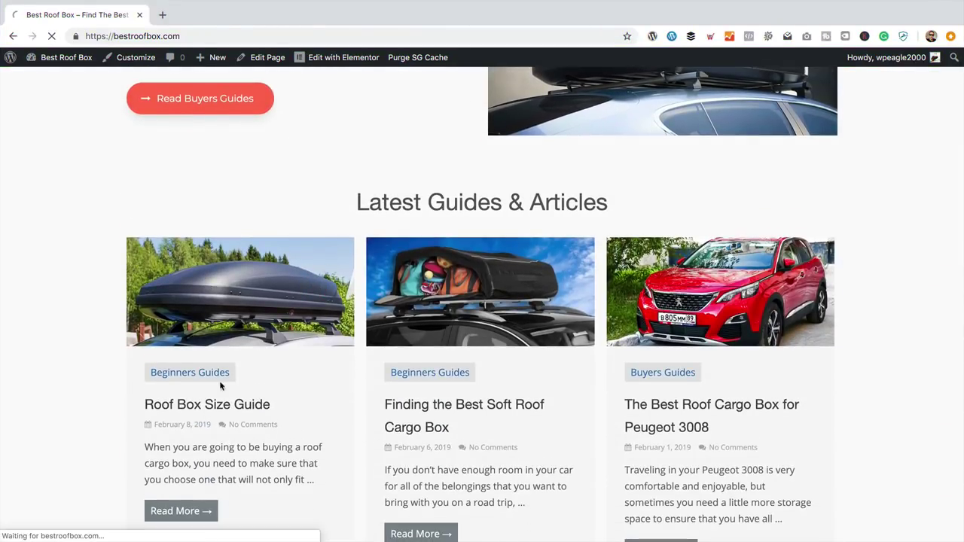
pyautogui.scroll(-3, 718, 286)
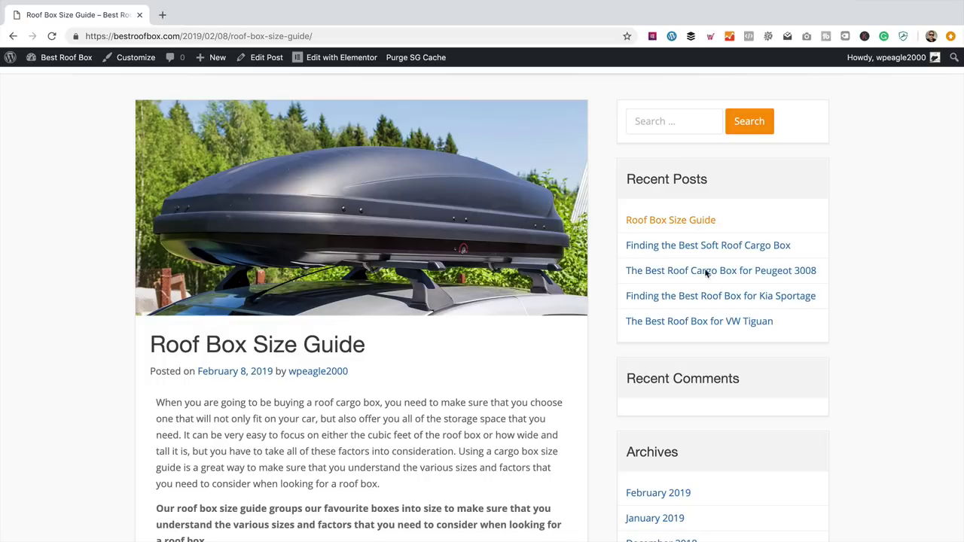
pyautogui.scroll(-2, 749, 327)
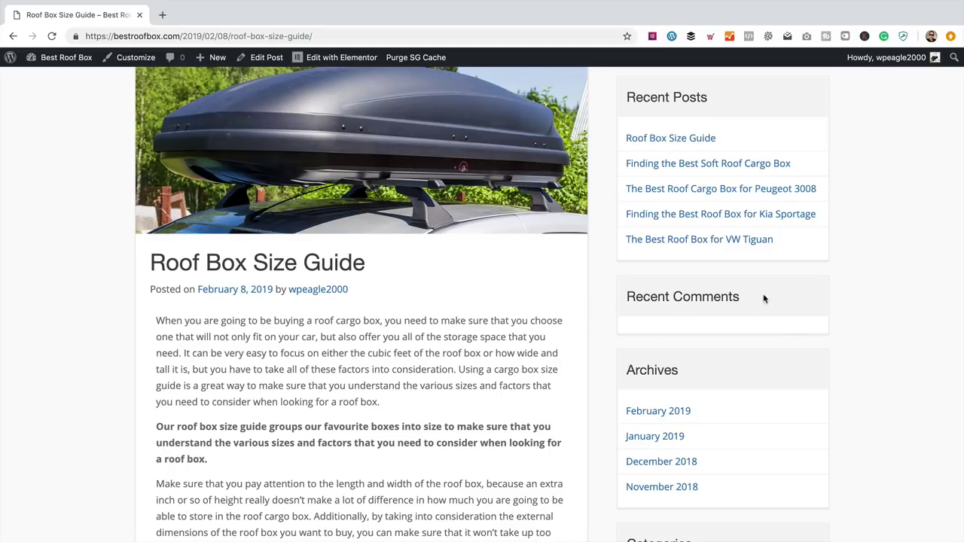
pyautogui.scroll(-3, 765, 297)
pyautogui.scroll(-2, 663, 298)
pyautogui.scroll(-3, 677, 286)
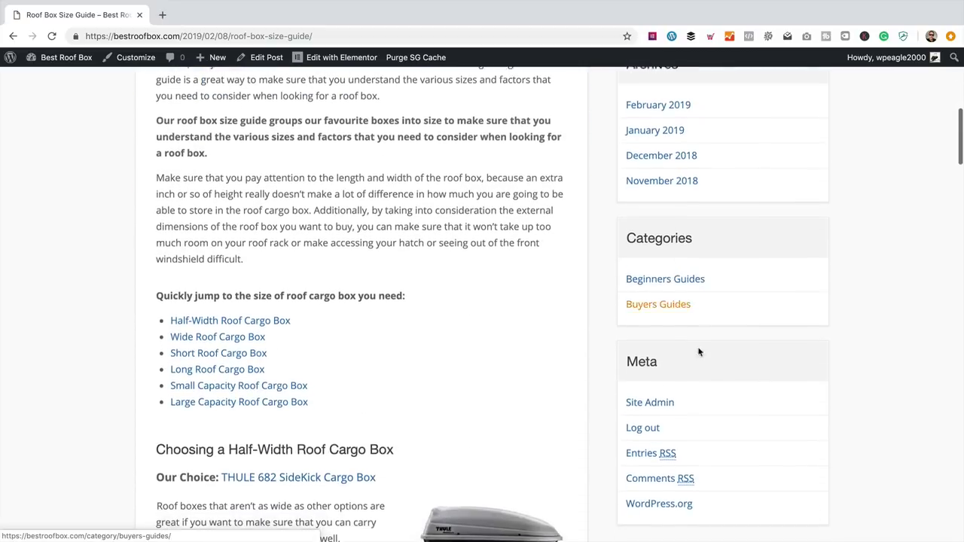
pyautogui.scroll(7, 720, 393)
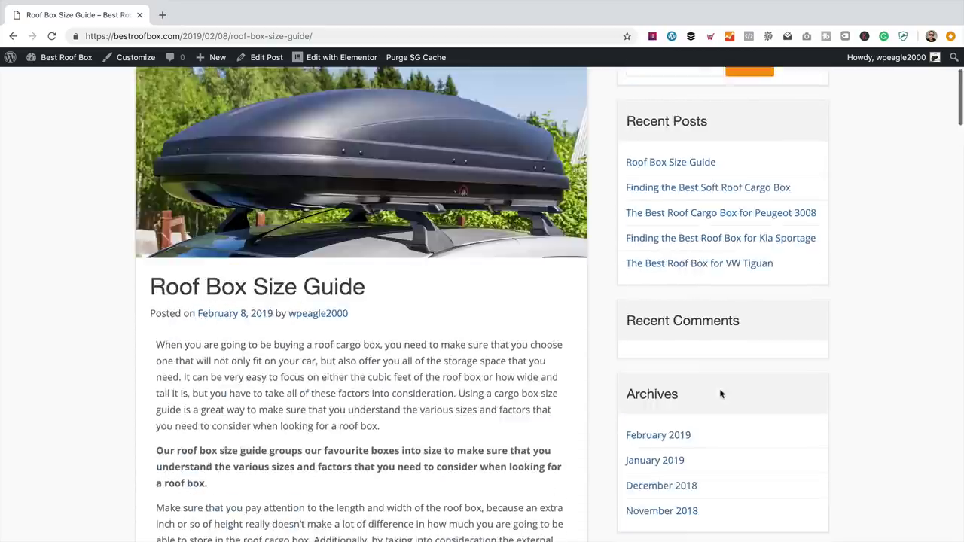
pyautogui.scroll(-2, 725, 384)
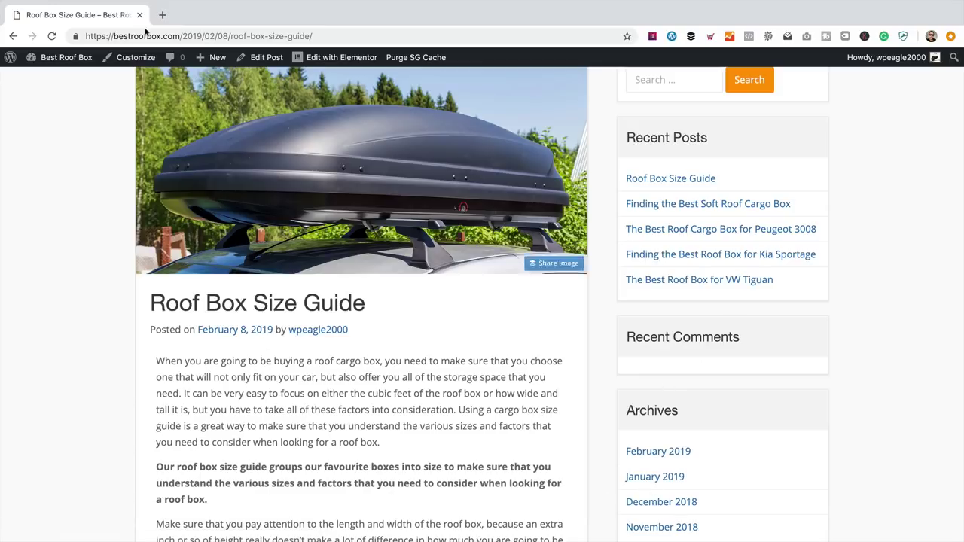
# Delete the Recent Comments, Archives, Categories and Meta widgets from the Sidebar on the Widgets screen
pyautogui.moveTo(50, 60)
pyautogui.click(42, 110)
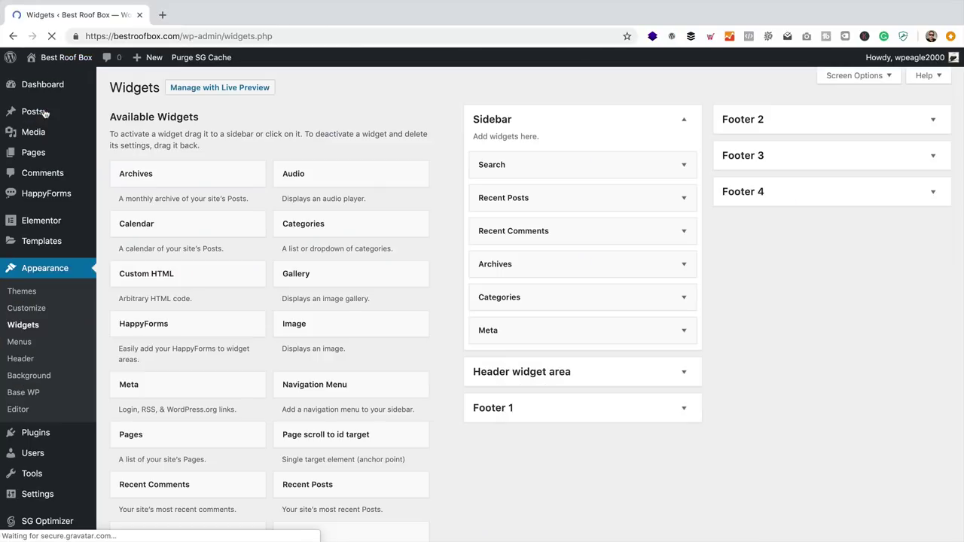
pyautogui.moveTo(45, 113)
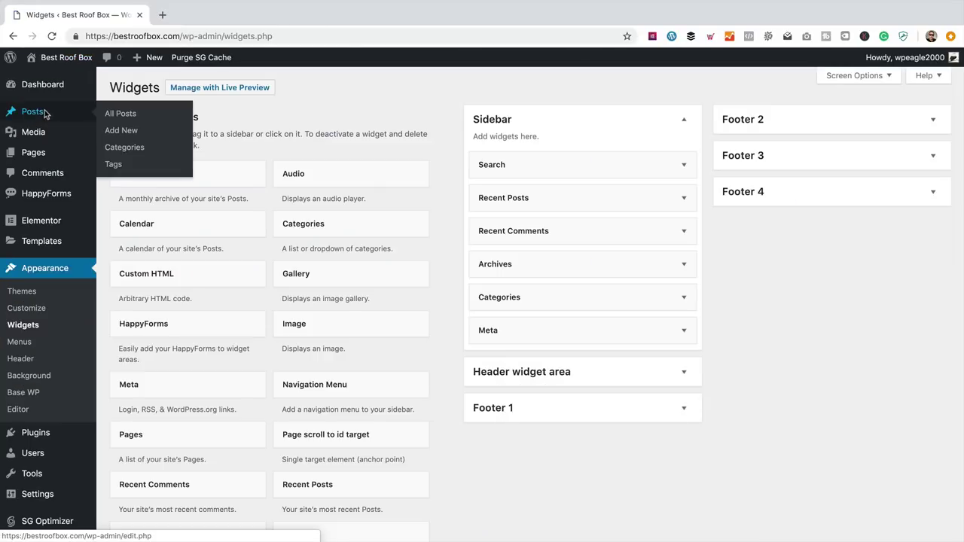
pyautogui.click(683, 239)
pyautogui.click(490, 339)
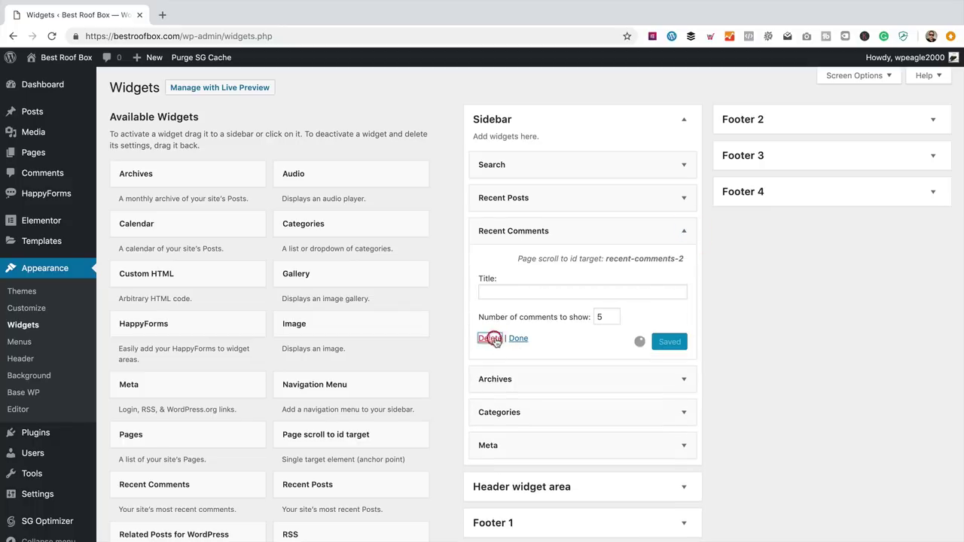
pyautogui.click(684, 237)
pyautogui.click(485, 345)
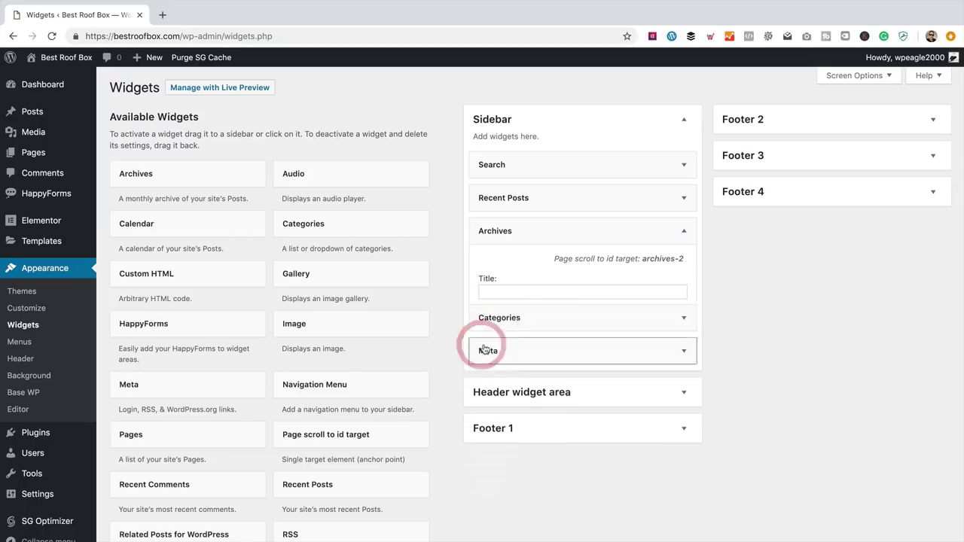
pyautogui.click(682, 230)
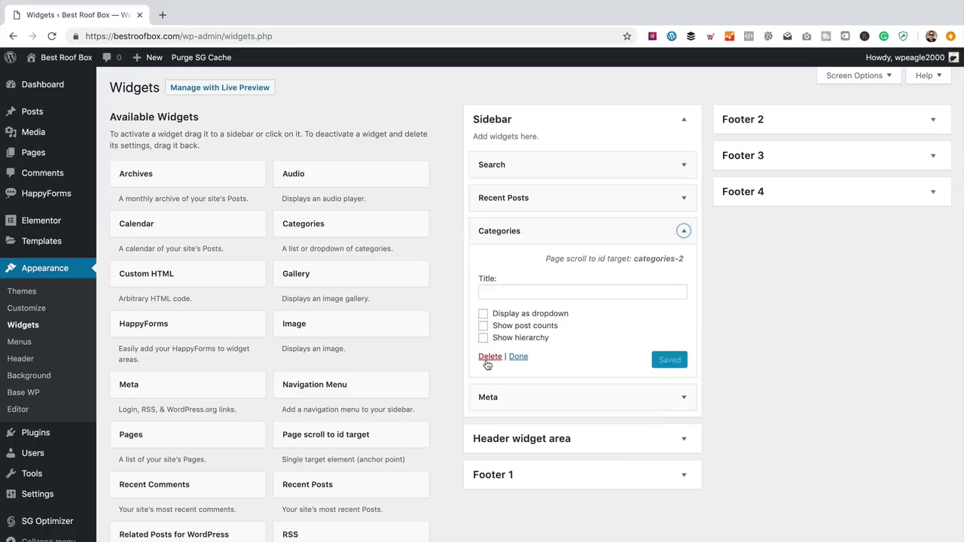
pyautogui.click(489, 357)
pyautogui.click(682, 230)
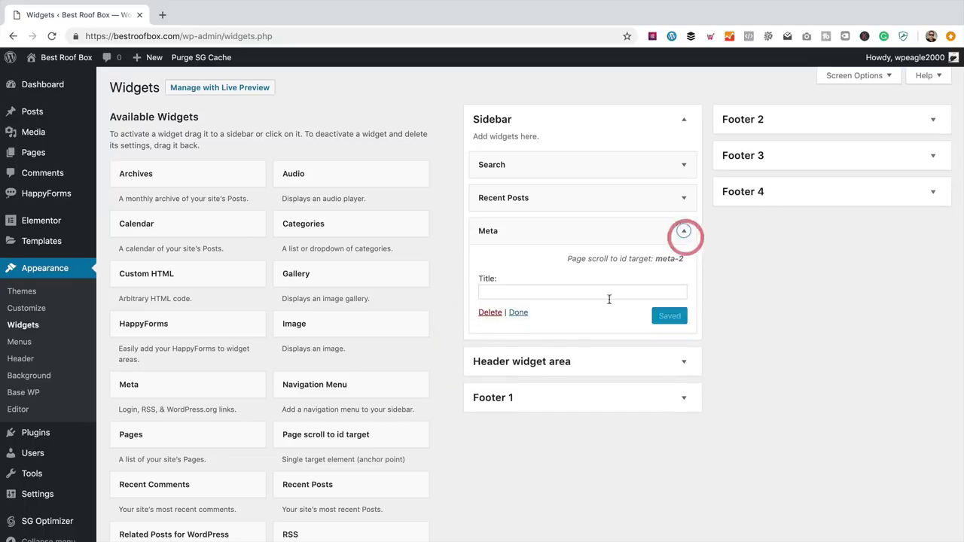
pyautogui.click(489, 311)
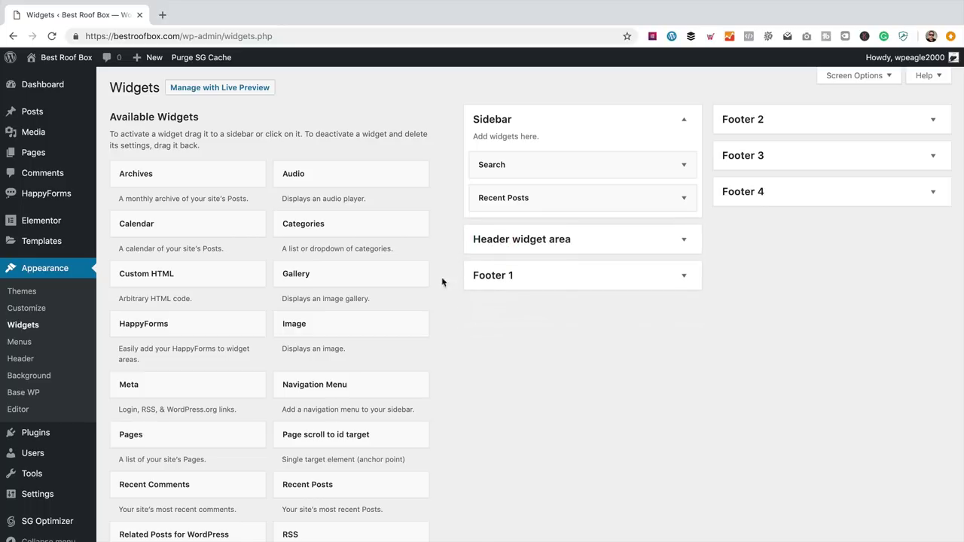
# Load adsense.google.com in a new browser tab
pyautogui.click(162, 15)
pyautogui.write('adsense')
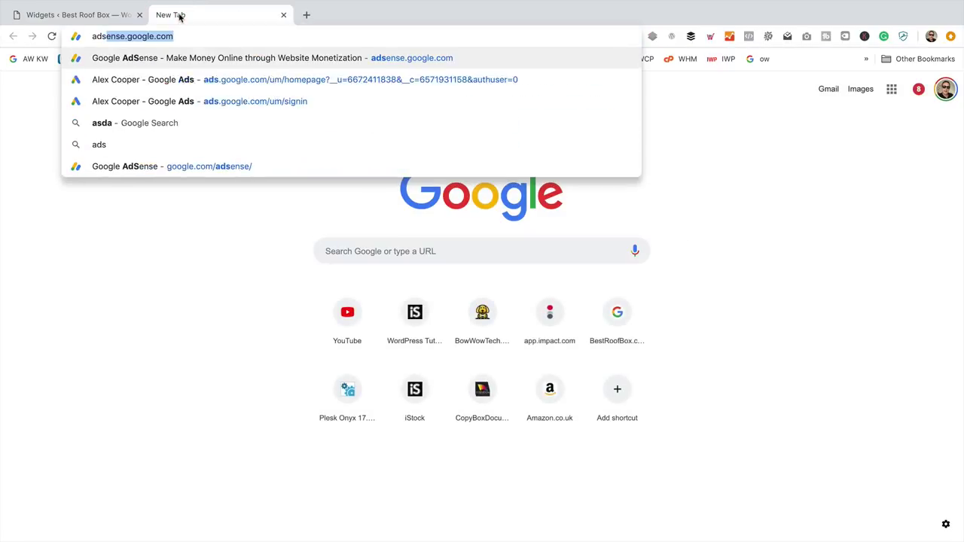
pyautogui.press('Return')
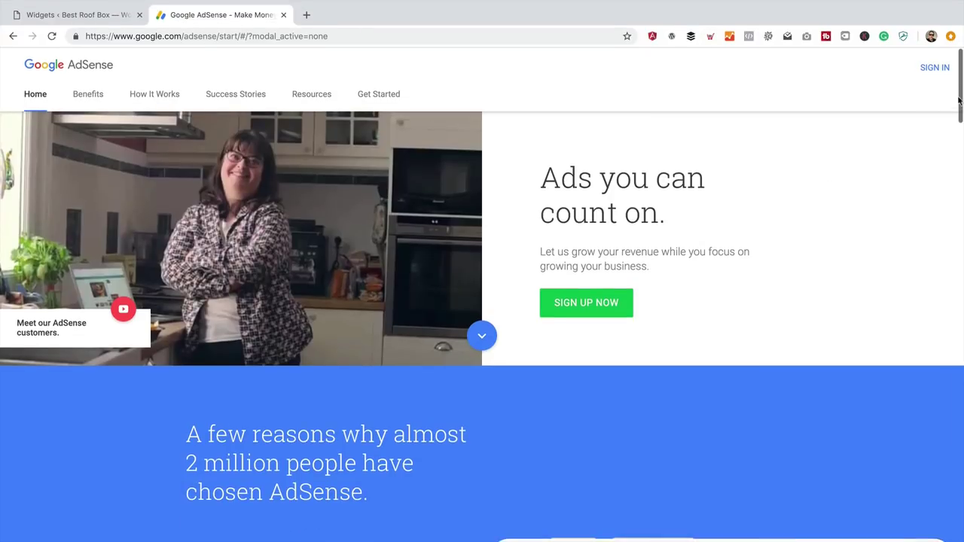
# Sign in to AdSense and go to the Ads > Ad units list
pyautogui.click(935, 67)
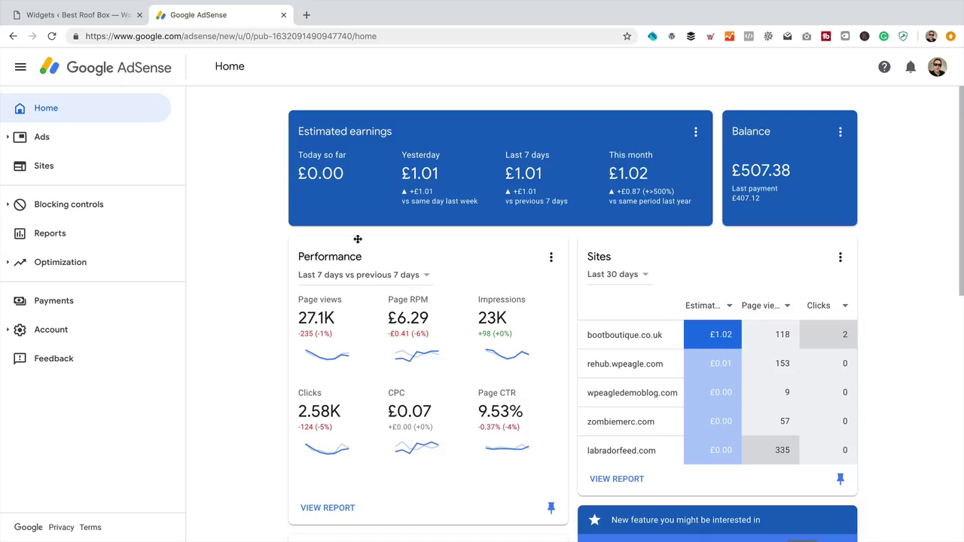
pyautogui.click(27, 138)
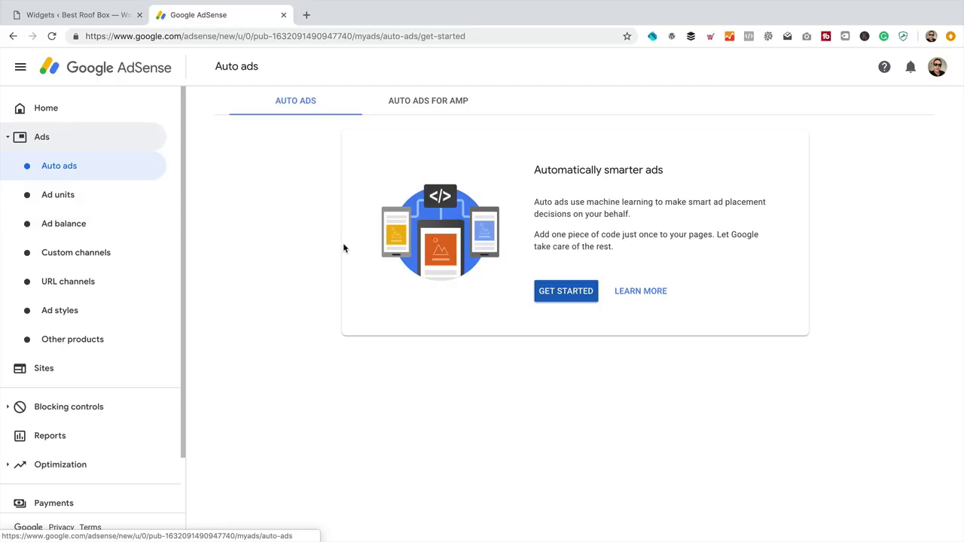
pyautogui.click(88, 196)
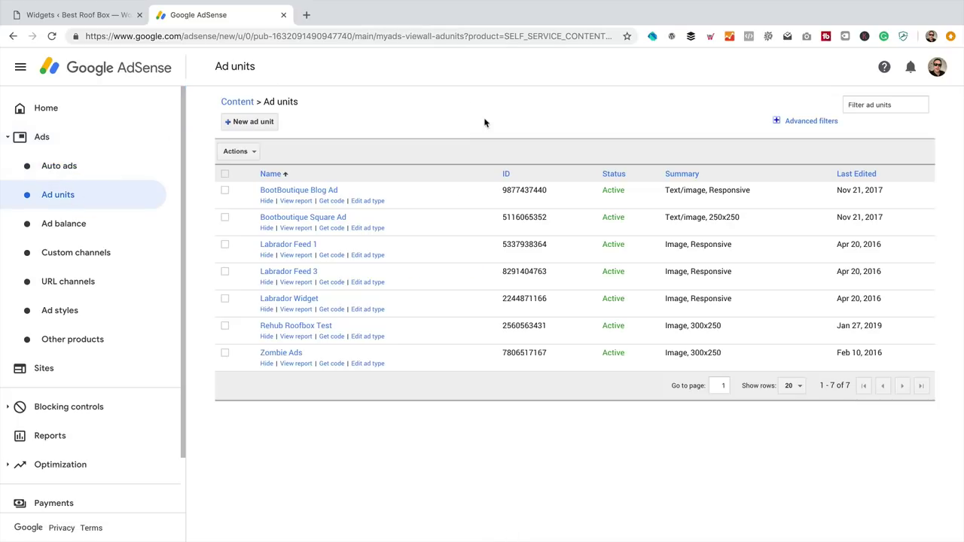
# Create a Text & display ad unit BestRoofBoxSidebarAds, 300x250 Medium Rectangle, display ads only
pyautogui.click(251, 121)
pyautogui.click(430, 208)
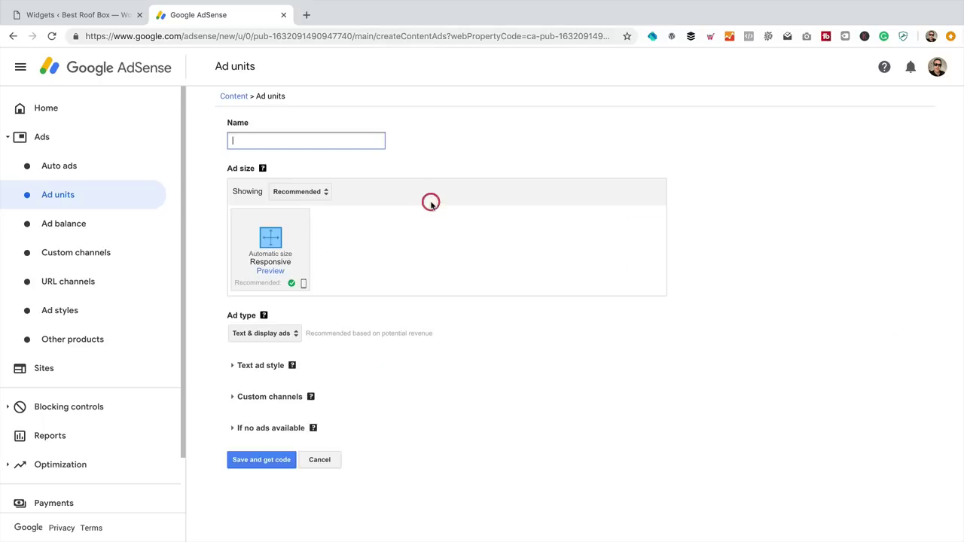
pyautogui.write('BestRoofBoxSidebarAds')
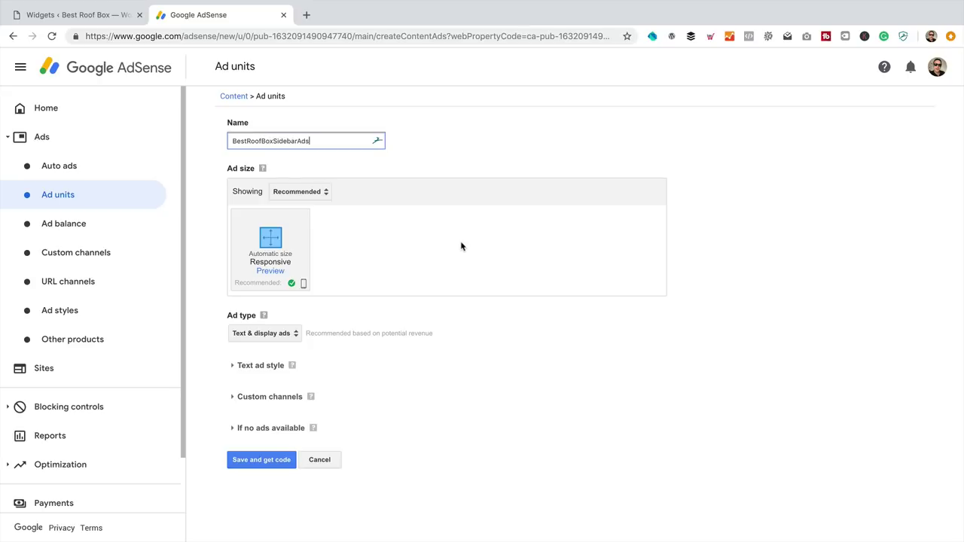
pyautogui.click(308, 194)
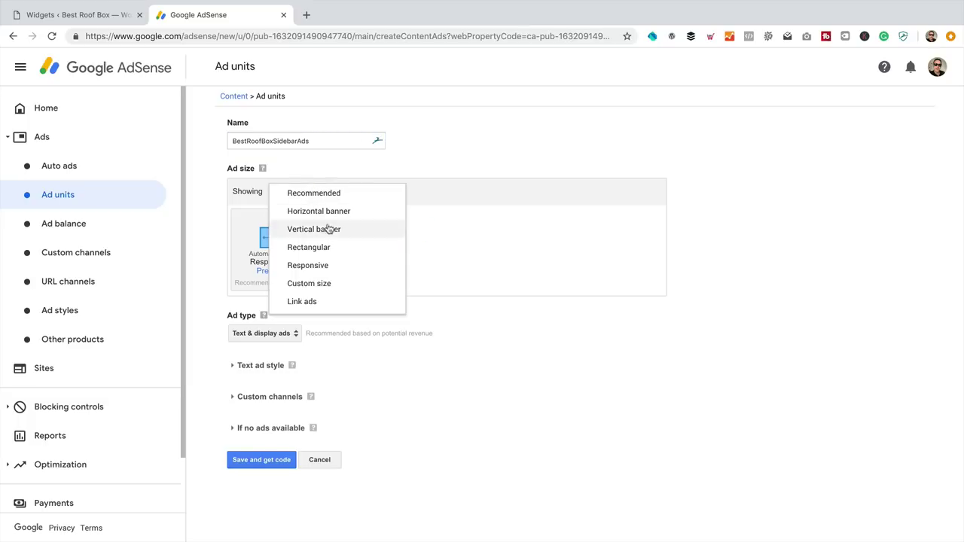
pyautogui.click(330, 248)
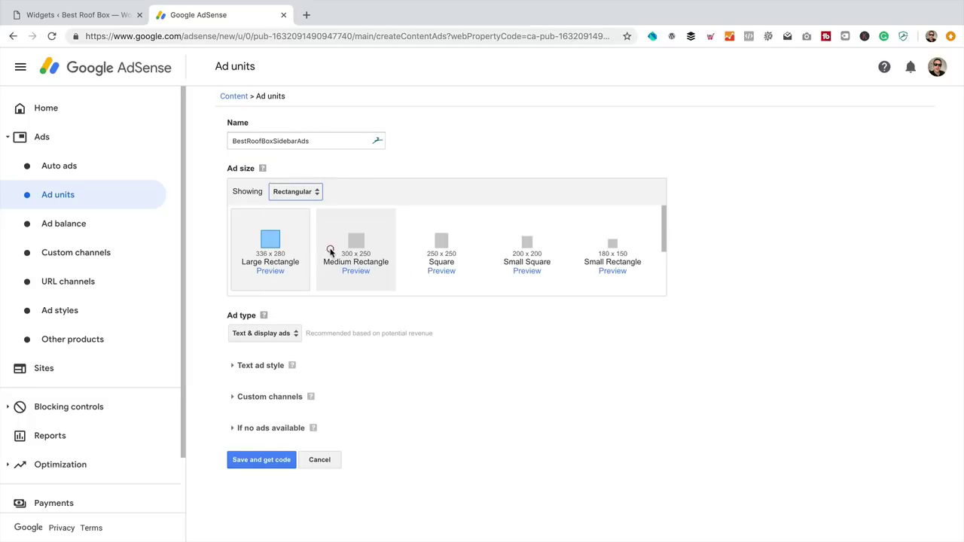
pyautogui.click(372, 241)
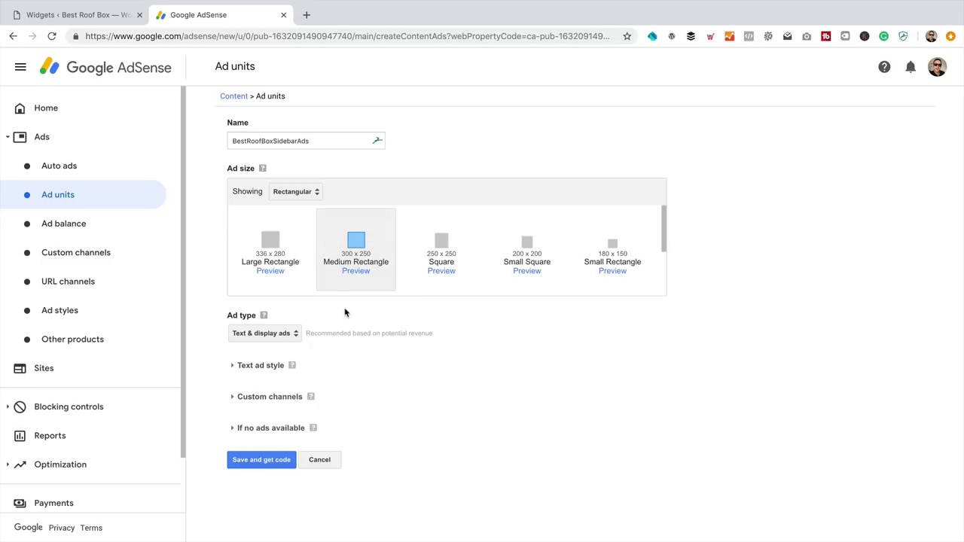
pyautogui.click(293, 334)
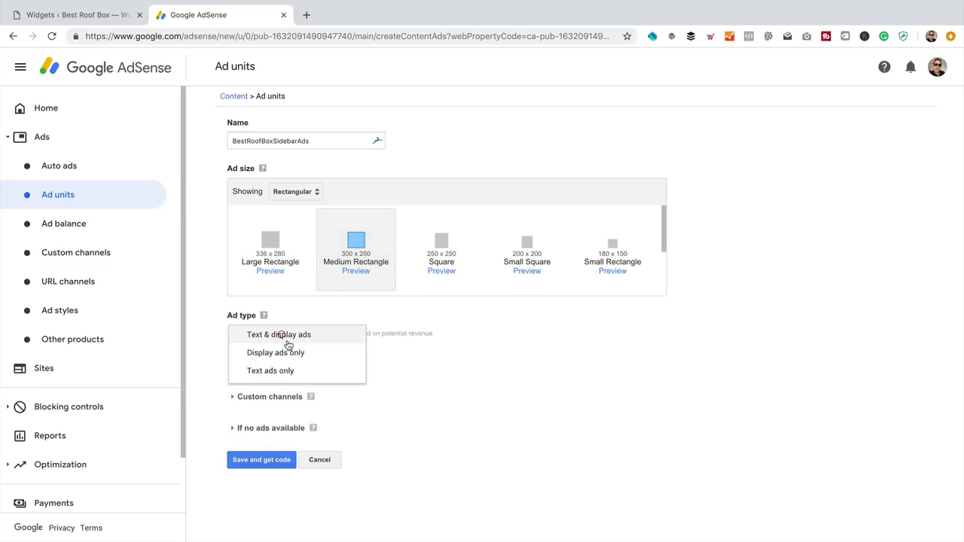
pyautogui.click(286, 351)
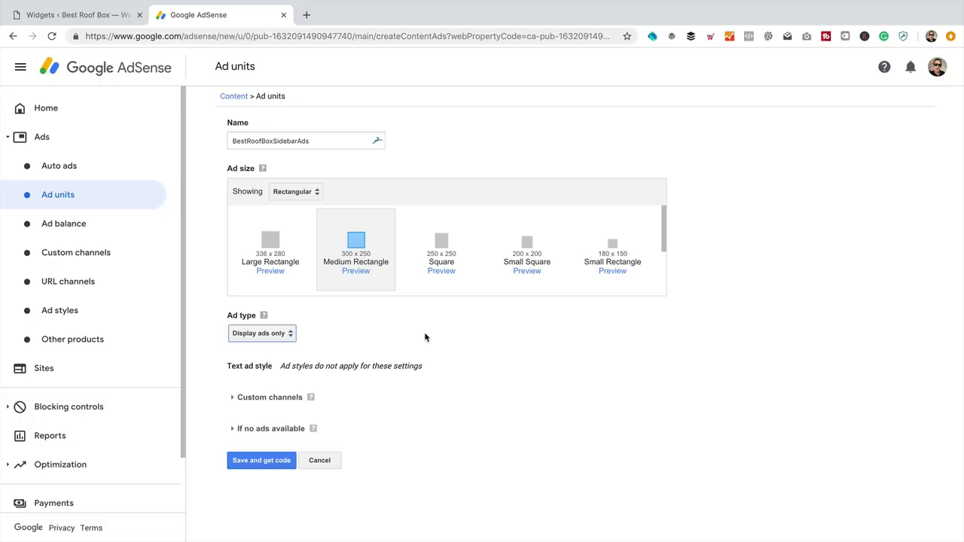
pyautogui.click(264, 461)
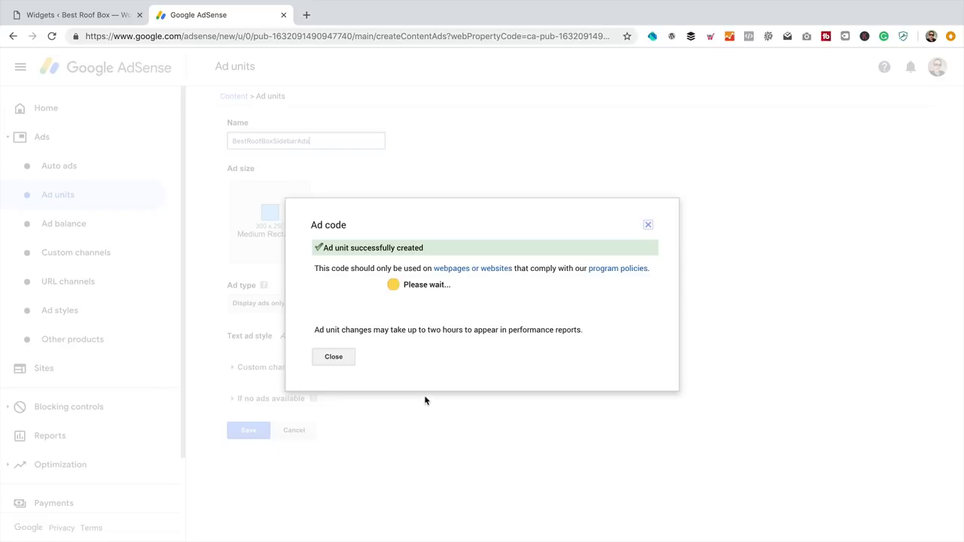
# Copy the generated ad code and close the code window
pyautogui.click(457, 289)
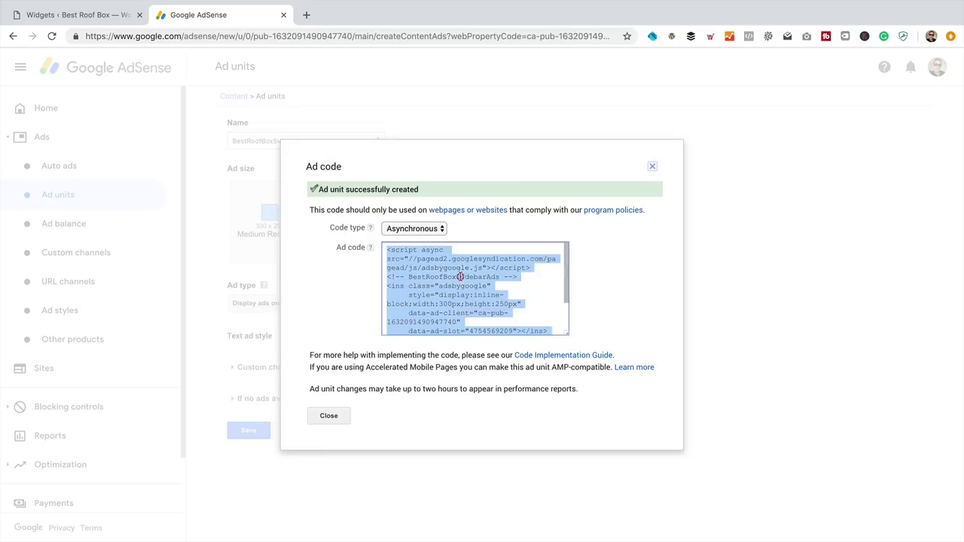
pyautogui.rightClick(452, 271)
pyautogui.click(479, 294)
pyautogui.click(329, 416)
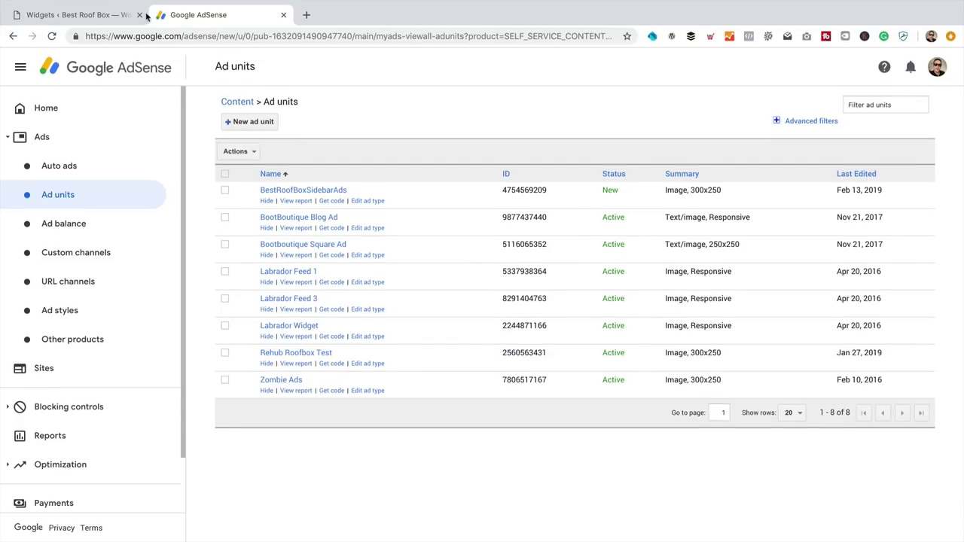
# Add a Custom HTML widget to the Sidebar and paste the AdSense ad code into it
pyautogui.click(75, 14)
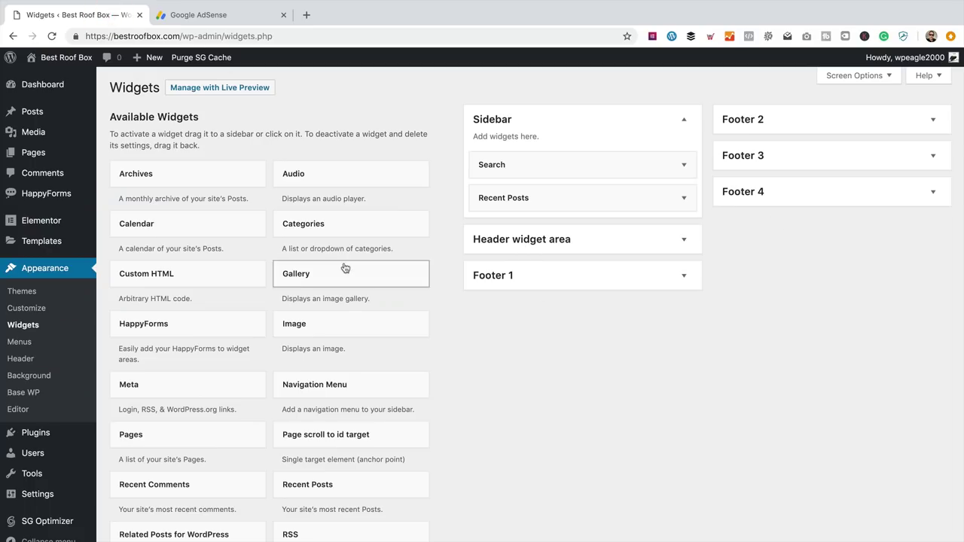
pyautogui.scroll(-2, 239, 287)
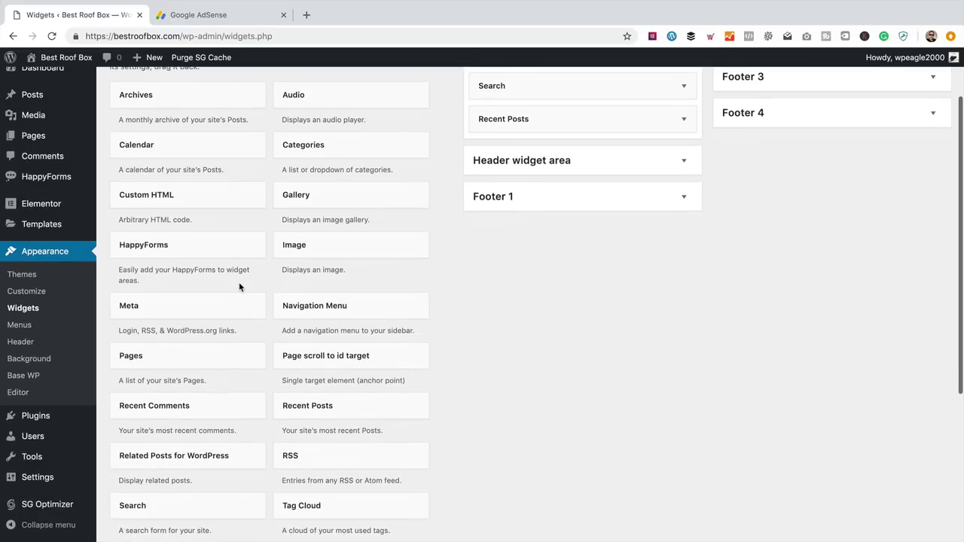
pyautogui.scroll(1, 239, 287)
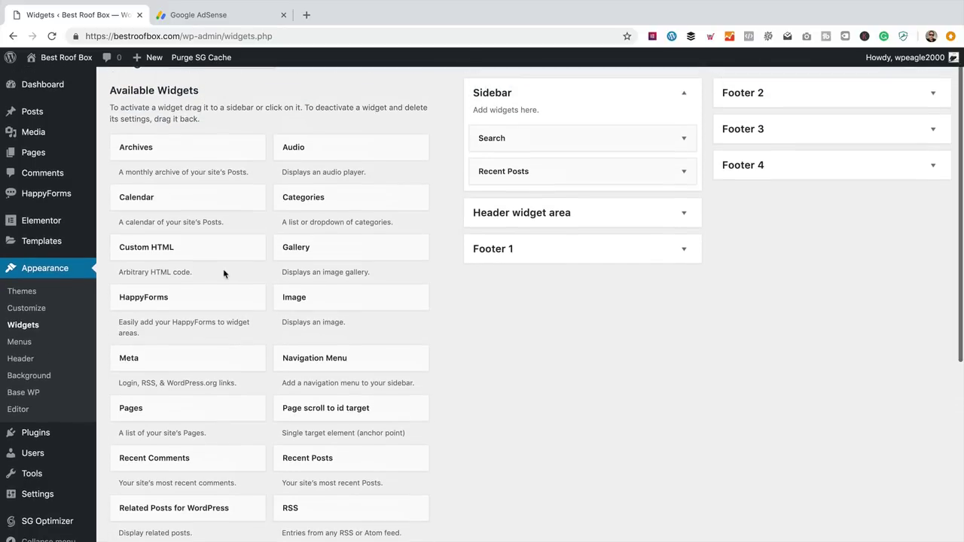
pyautogui.moveTo(219, 249); pyautogui.dragTo(577, 211)
pyautogui.click(534, 326)
pyautogui.rightClick(531, 298)
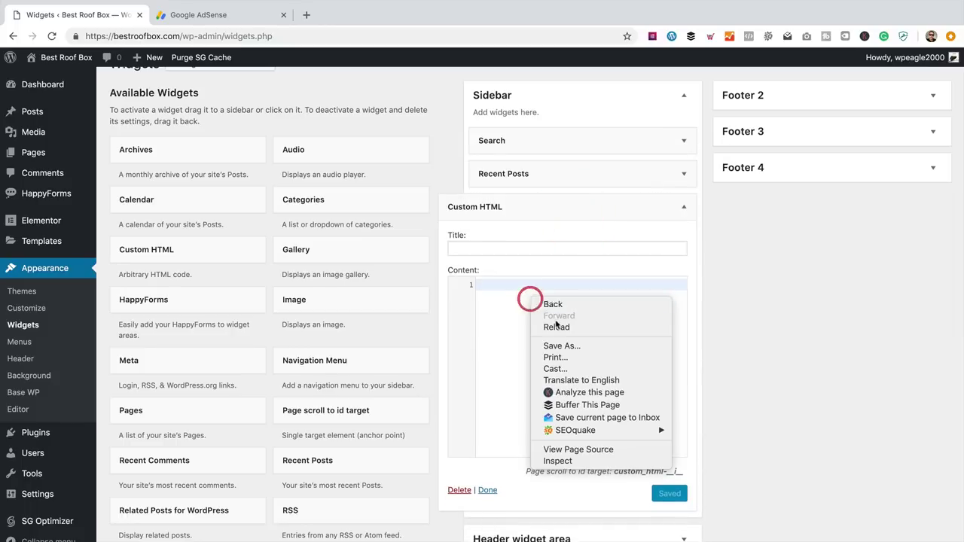
pyautogui.click(509, 305)
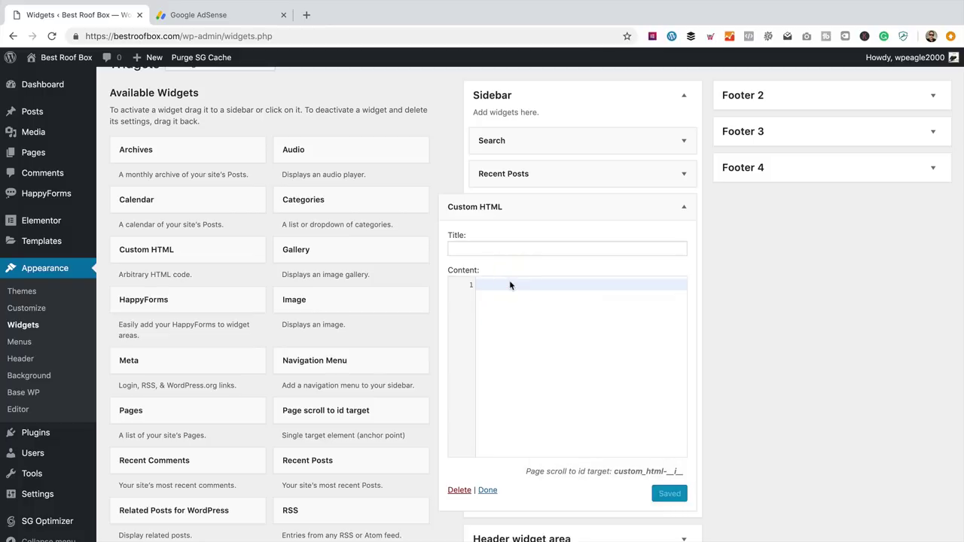
pyautogui.press('super+v')
# Title the widget 'Sponsor Message' and save it
pyautogui.click(527, 249)
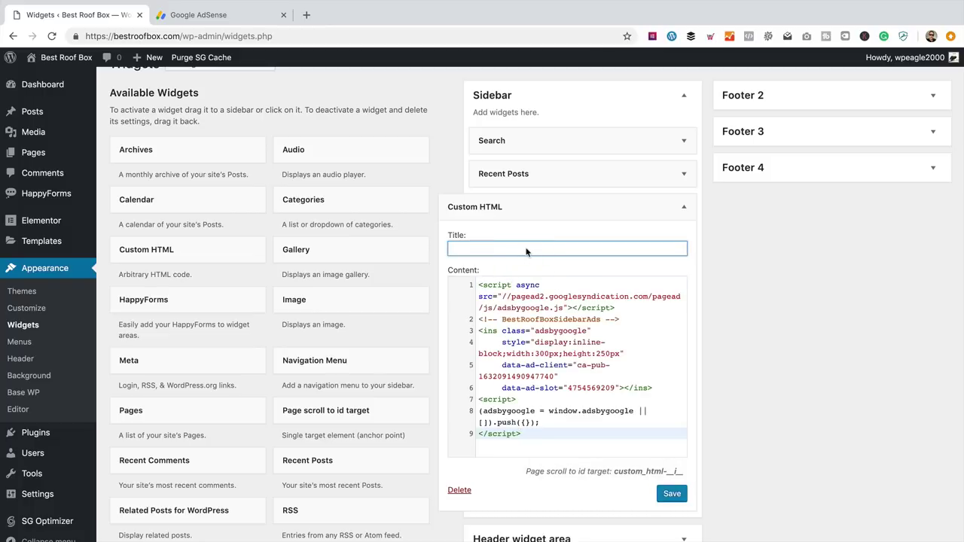
pyautogui.write('Sponsor Message')
pyautogui.scroll(-1, 613, 279)
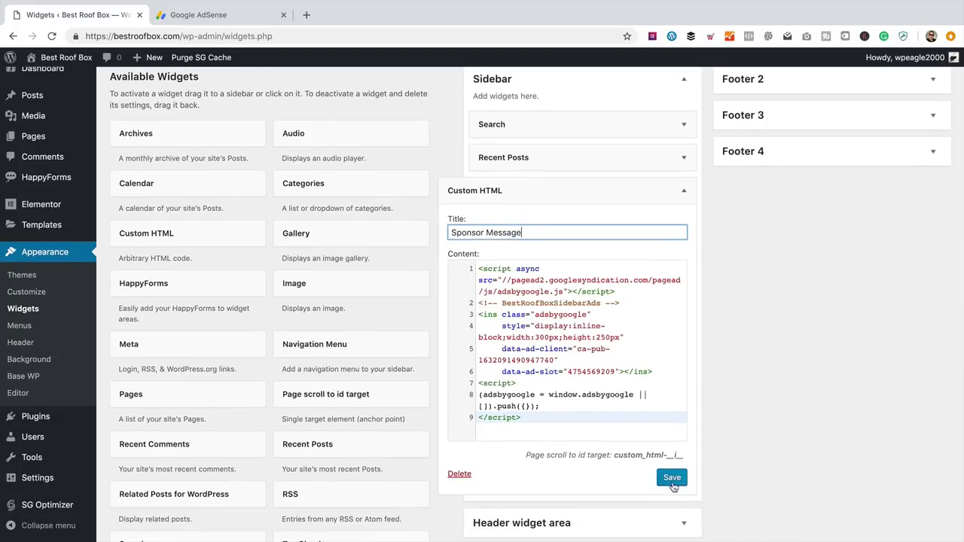
pyautogui.click(671, 484)
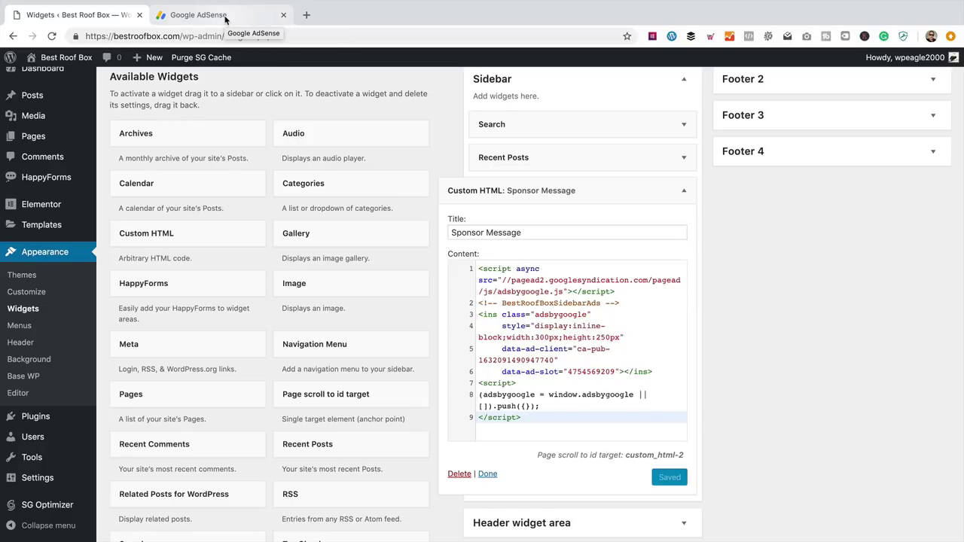
# Add bestroofbox.com as a new site under AdSense Sites
pyautogui.click(224, 18)
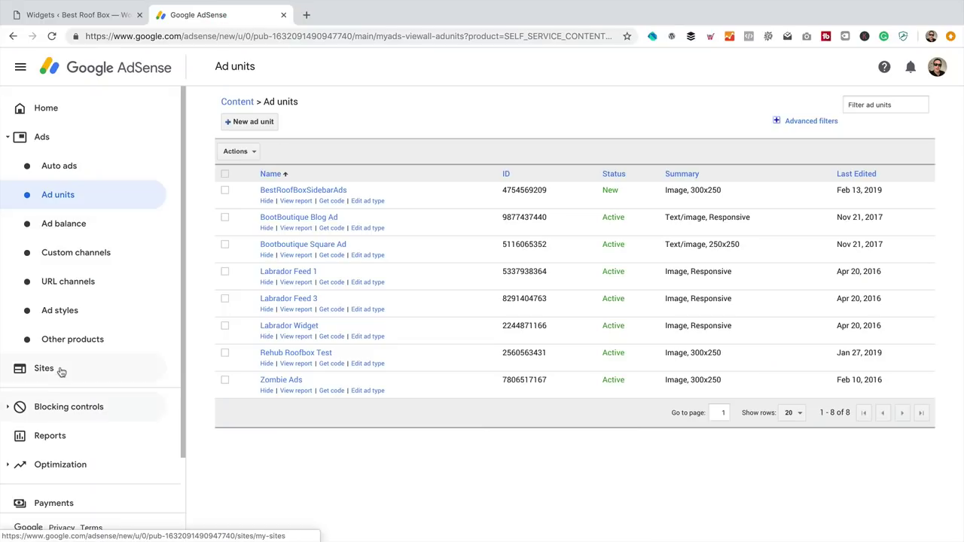
pyautogui.click(62, 372)
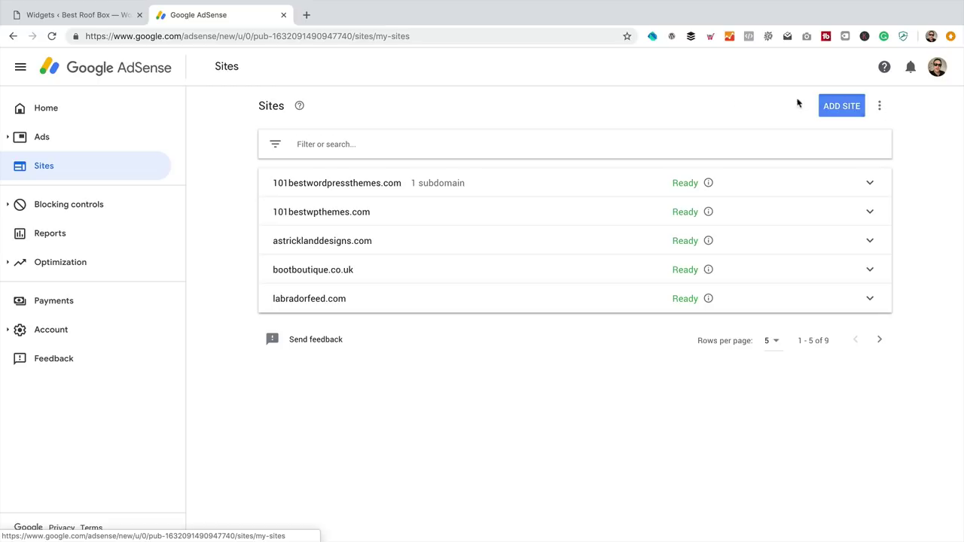
pyautogui.click(832, 105)
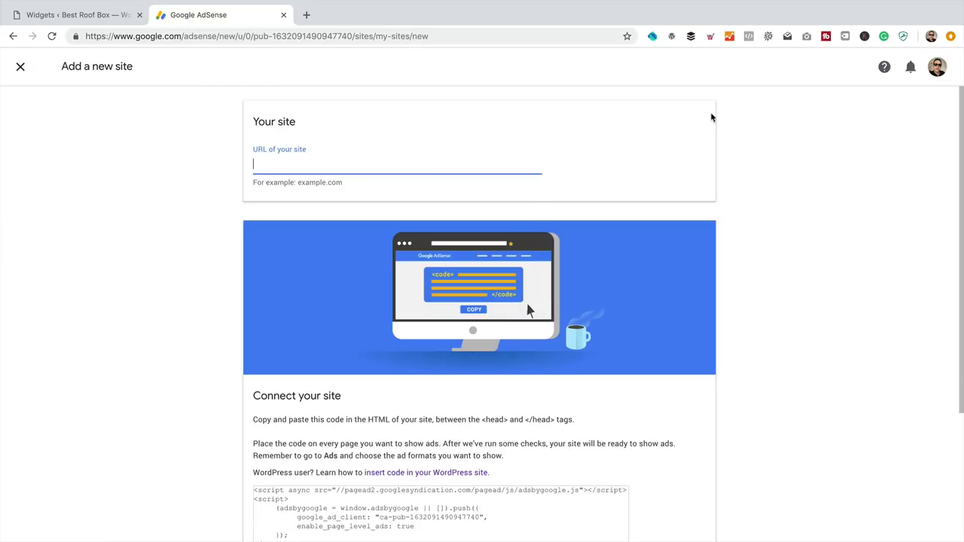
pyautogui.write('bestro')
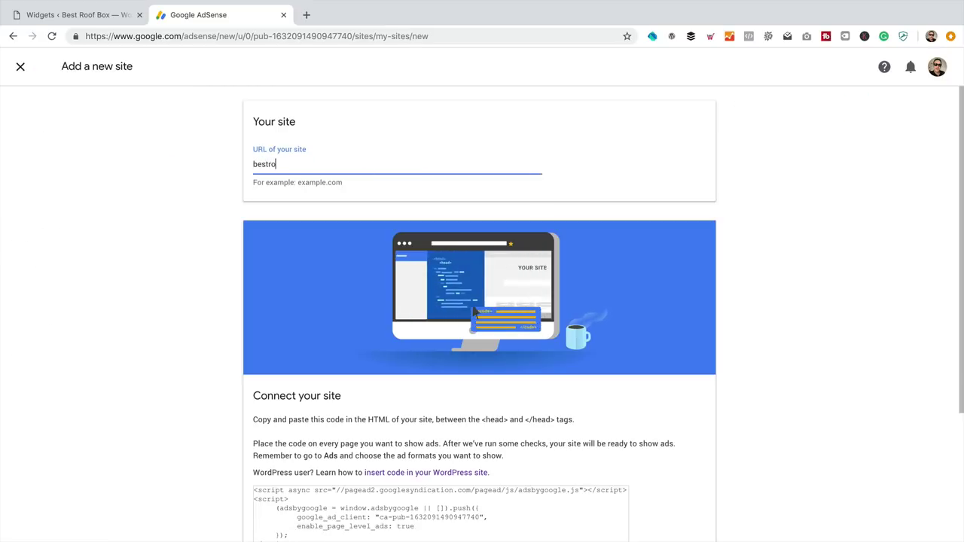
pyautogui.write('ofbox.com')
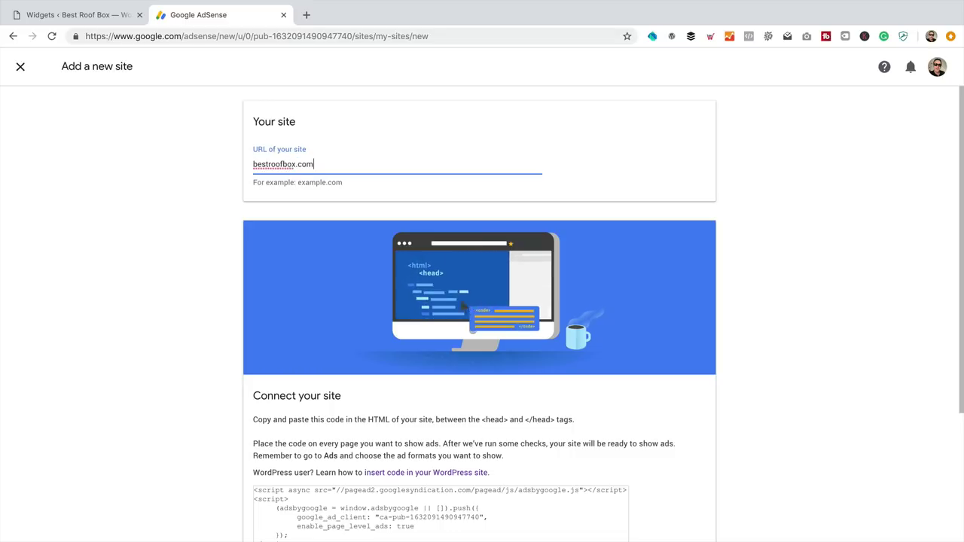
pyautogui.press('Tab')
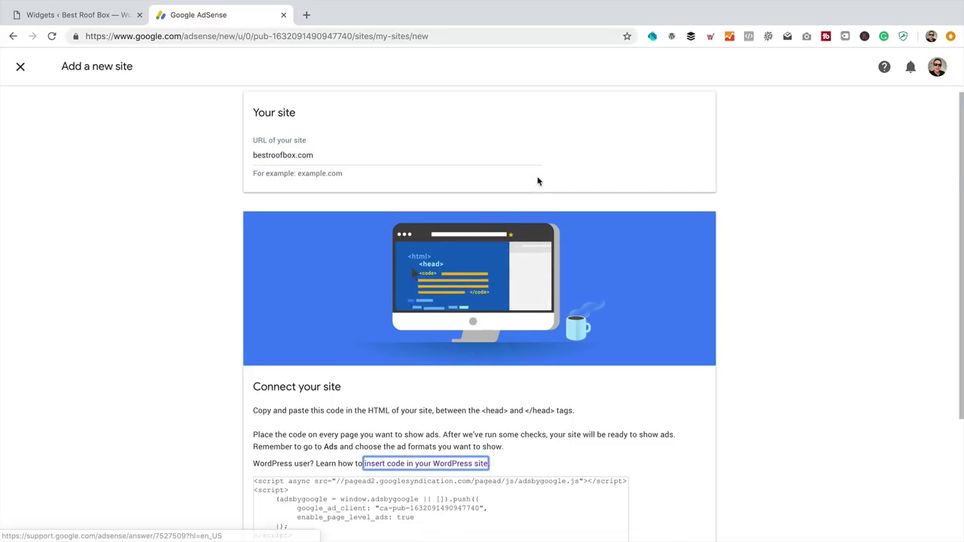
# Copy the site connection code and finish adding the site
pyautogui.scroll(-3, 538, 181)
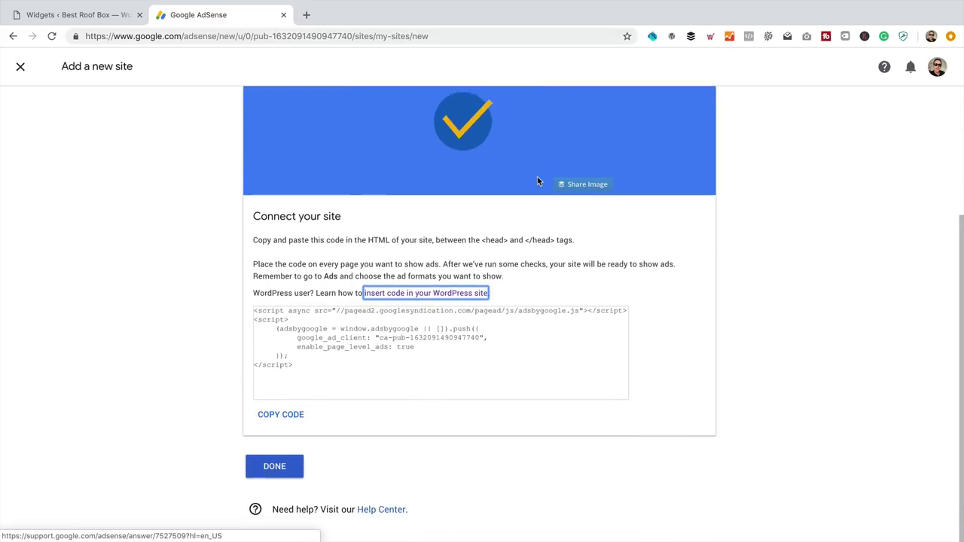
pyautogui.click(353, 357)
pyautogui.click(292, 414)
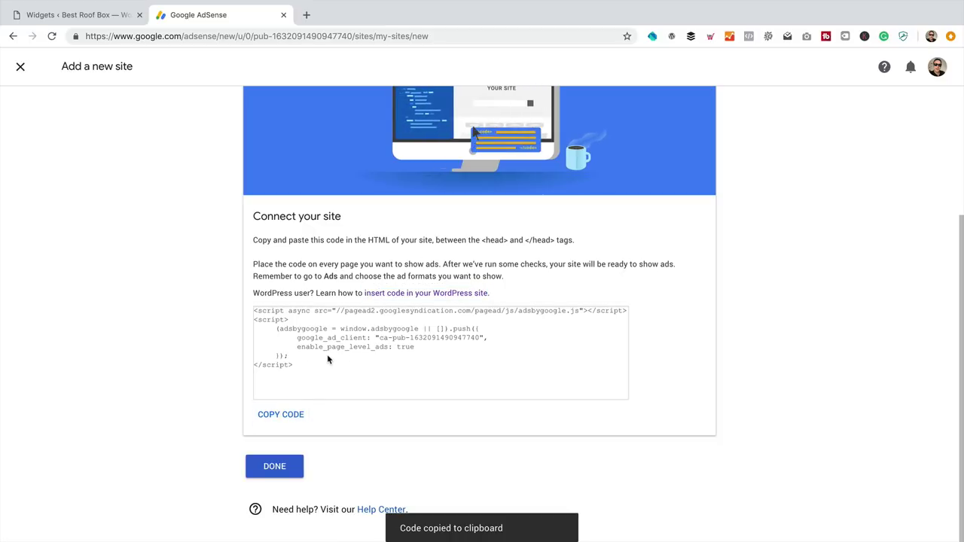
pyautogui.click(286, 465)
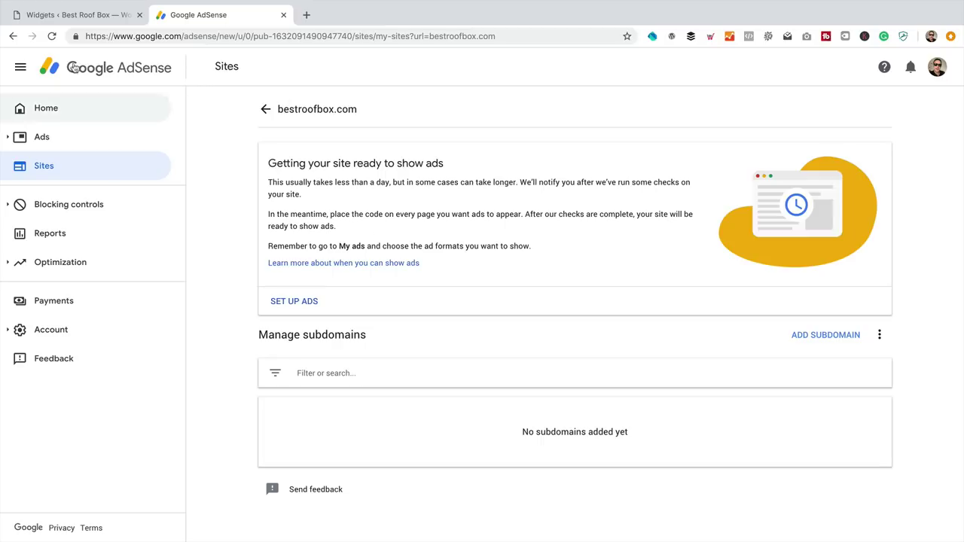
# Install and activate the Insert Headers and Footers plugin from the plugin search
pyautogui.click(83, 14)
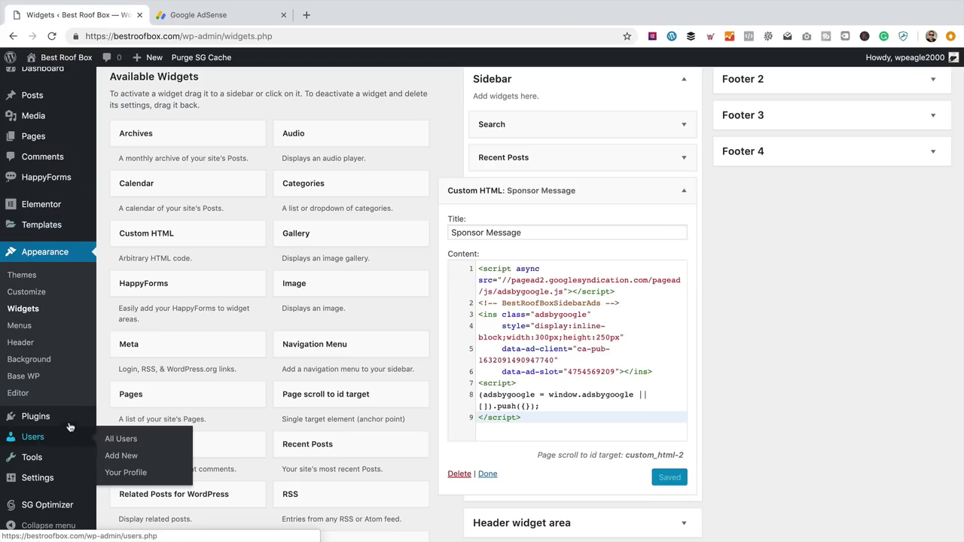
pyautogui.click(119, 436)
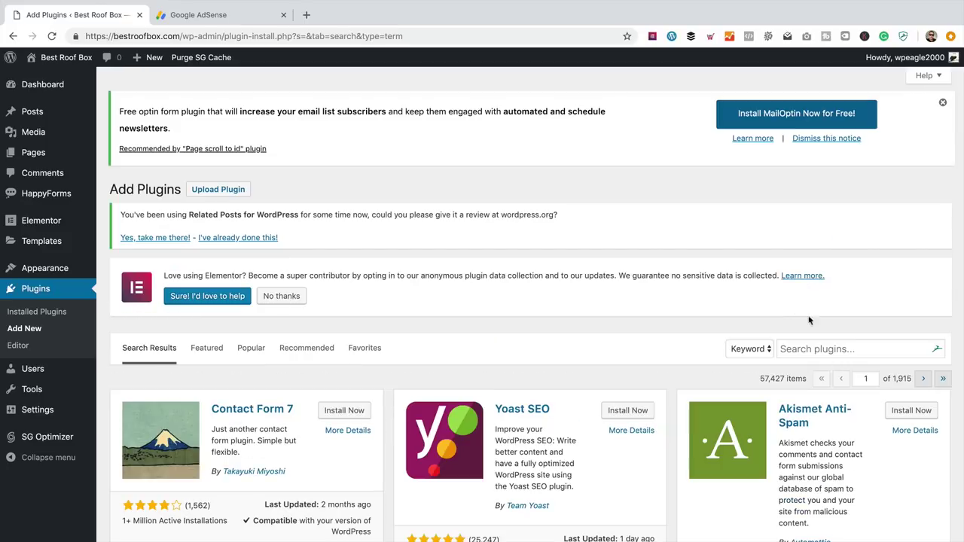
pyautogui.click(800, 349)
pyautogui.write('insert header')
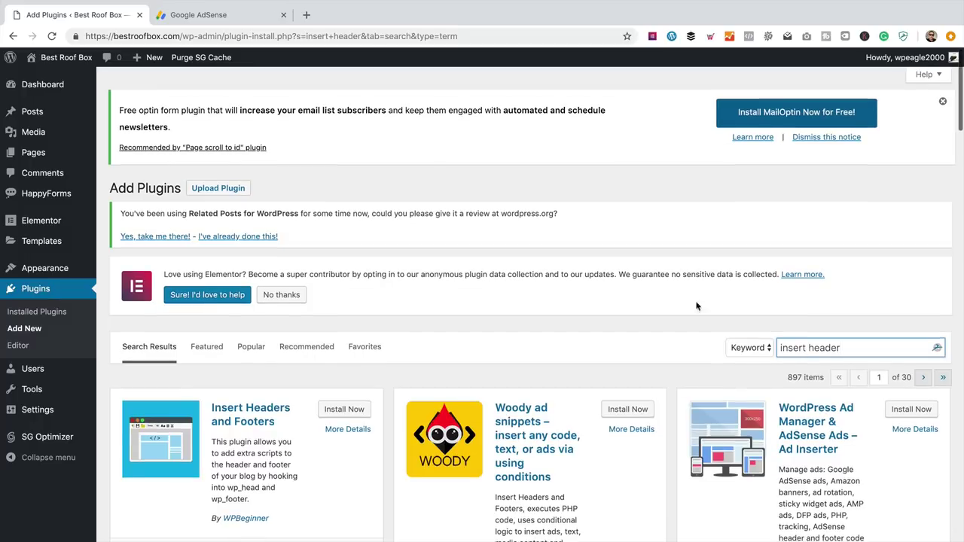
pyautogui.scroll(-3, 580, 263)
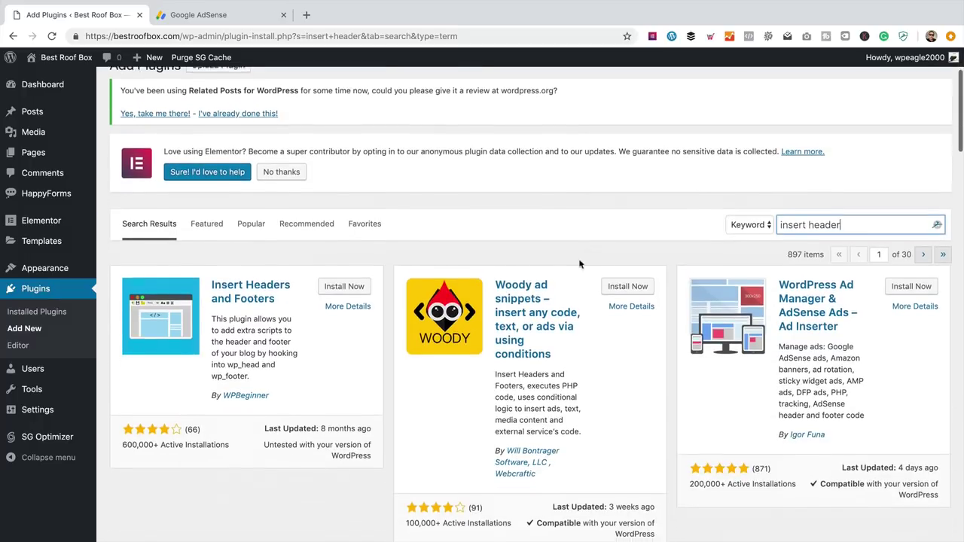
pyautogui.click(337, 287)
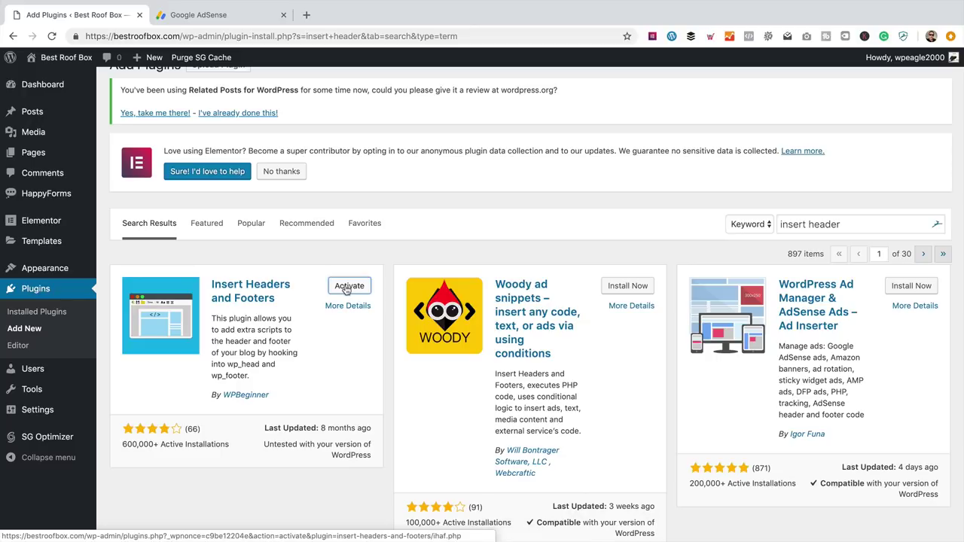
pyautogui.click(346, 288)
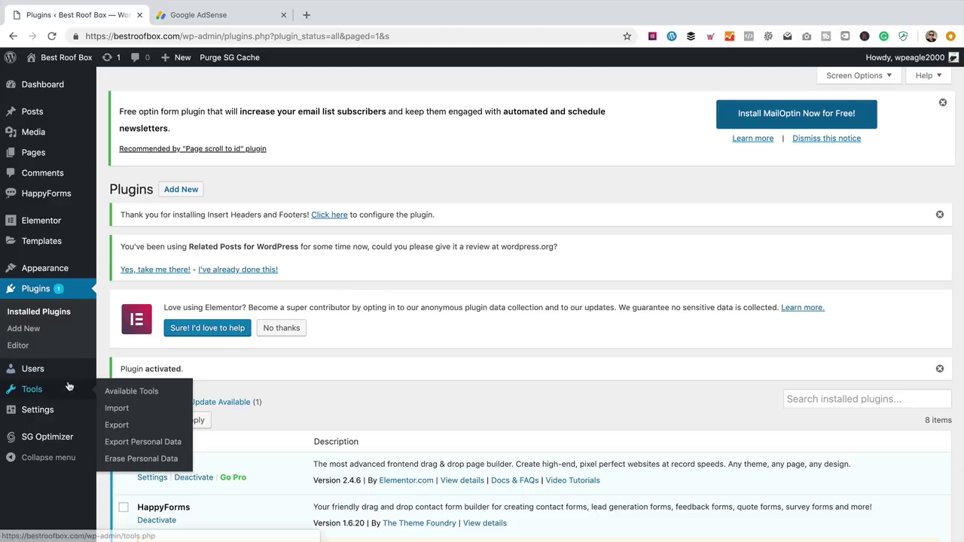
# Paste the AdSense site code into Scripts in Header and save the settings
pyautogui.moveTo(65, 410)
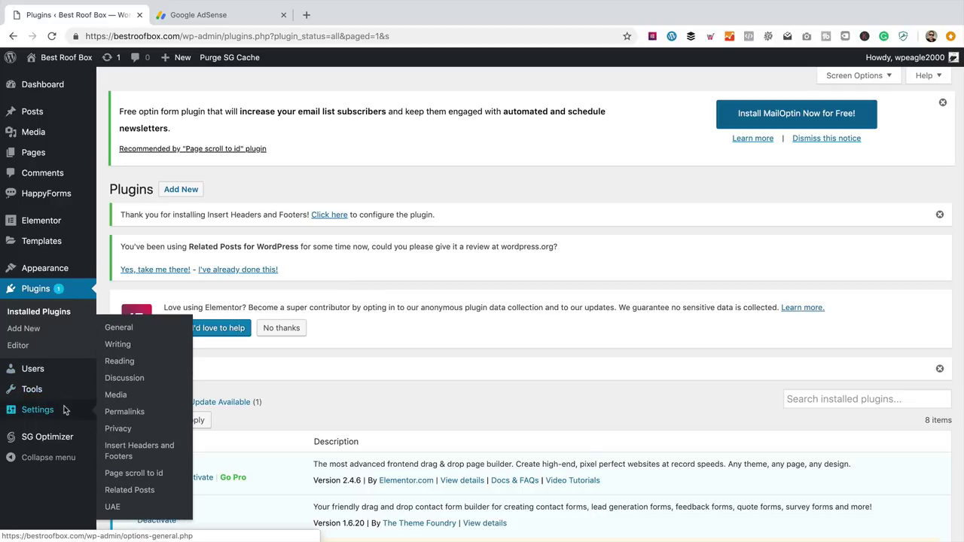
pyautogui.click(130, 450)
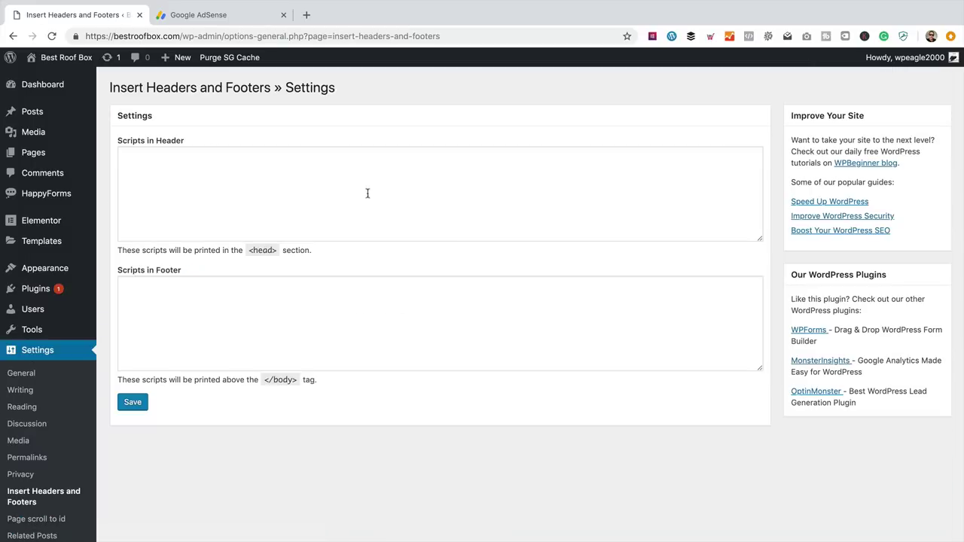
pyautogui.click(323, 206)
pyautogui.press('super+v')
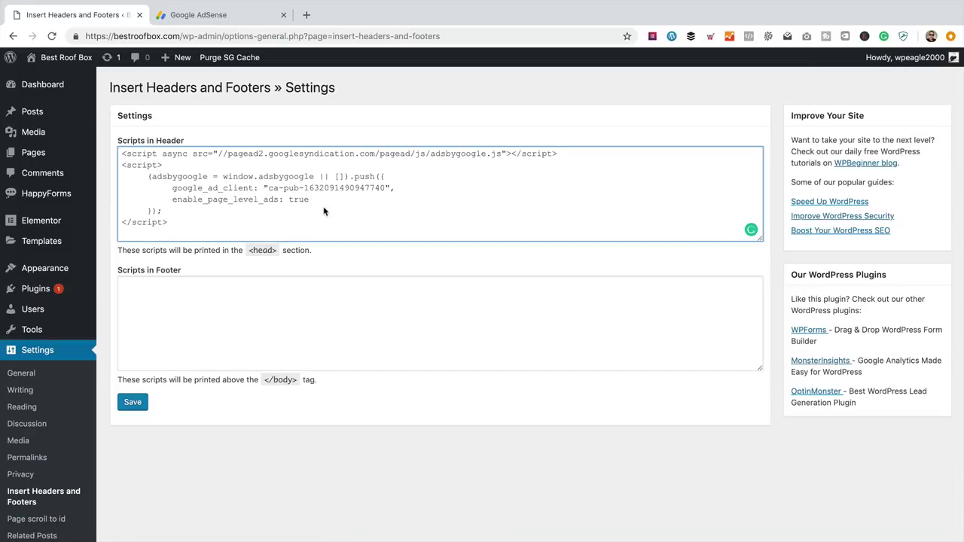
pyautogui.click(127, 405)
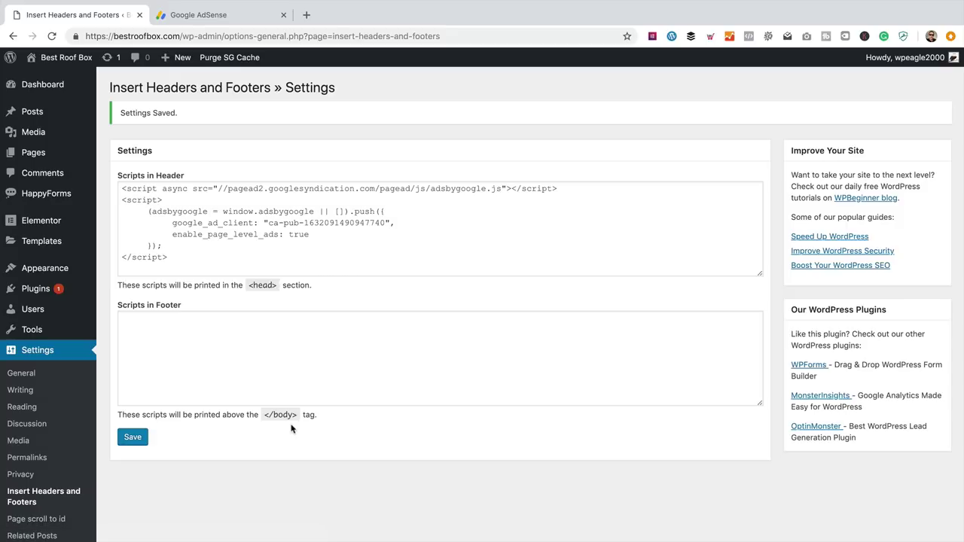
# Visit the live site and open the Roof Box Size Guide post to view its Sponsor Message sidebar
pyautogui.click(65, 78)
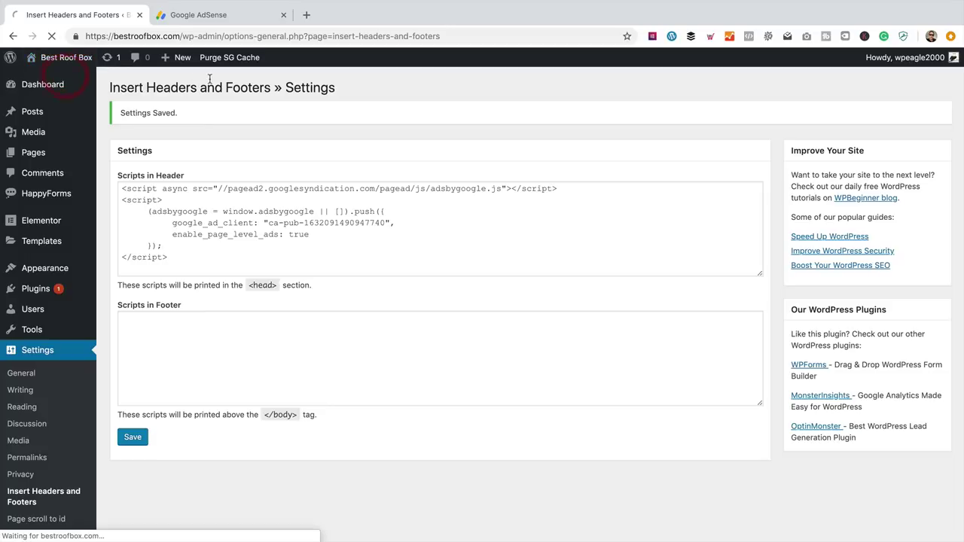
pyautogui.scroll(-2, 355, 149)
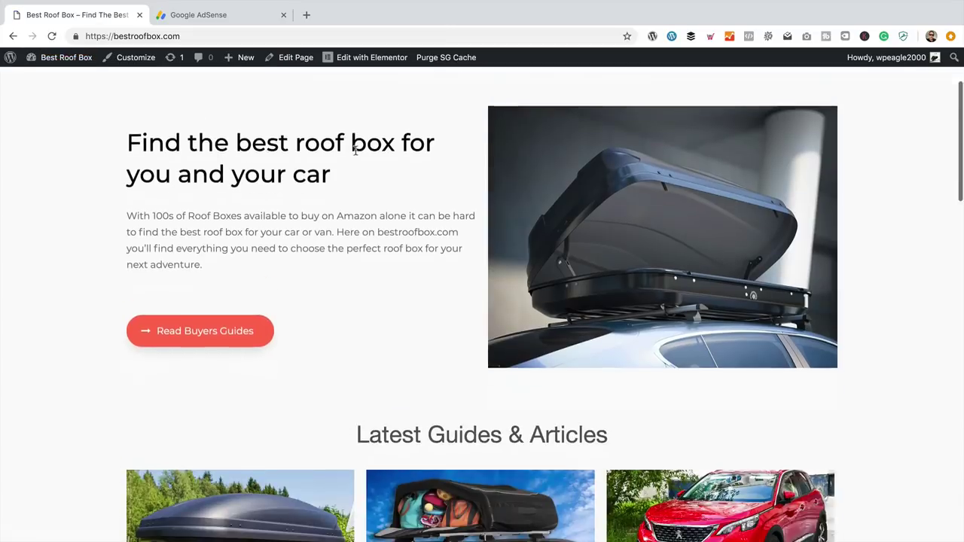
pyautogui.scroll(-4, 356, 155)
pyautogui.click(279, 209)
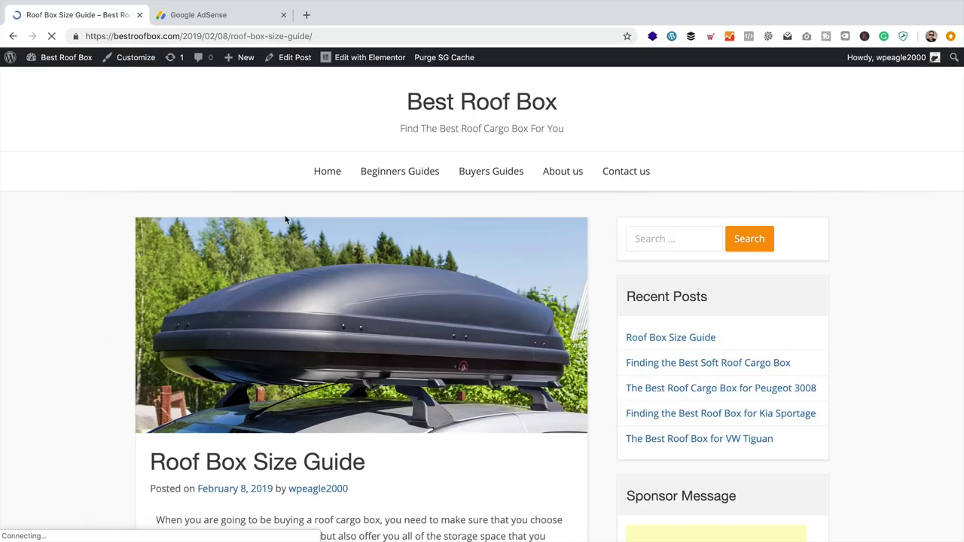
pyautogui.scroll(-4, 619, 193)
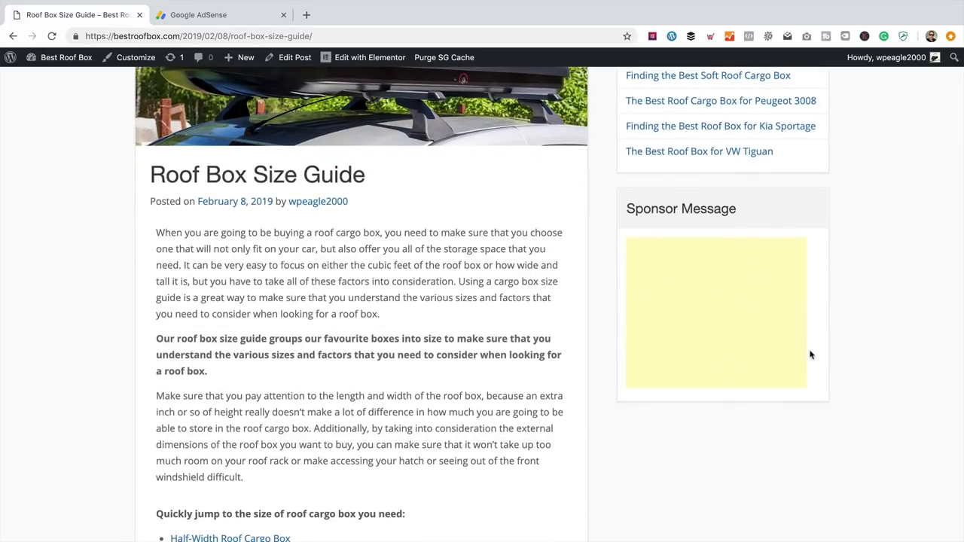
pyautogui.scroll(4, 809, 356)
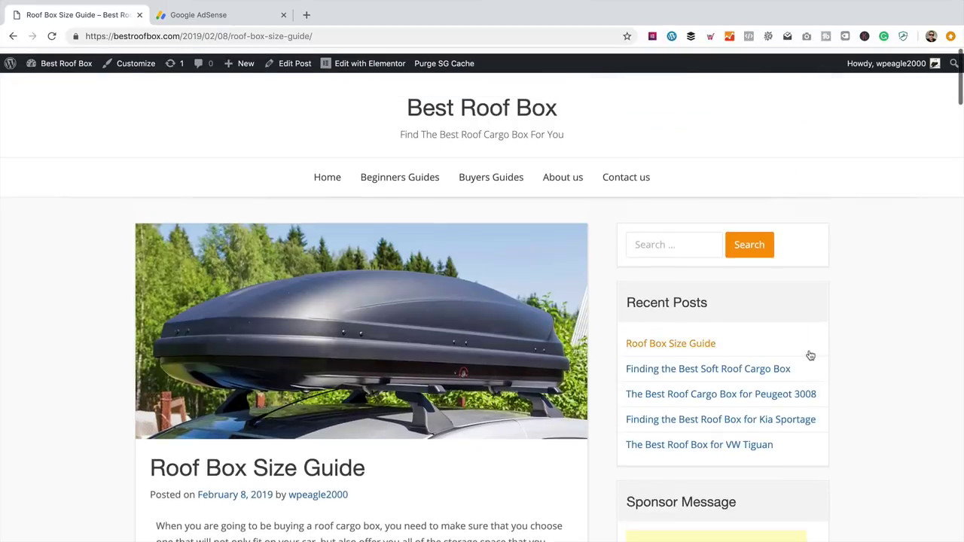
pyautogui.scroll(-4, 809, 355)
pyautogui.scroll(4, 810, 356)
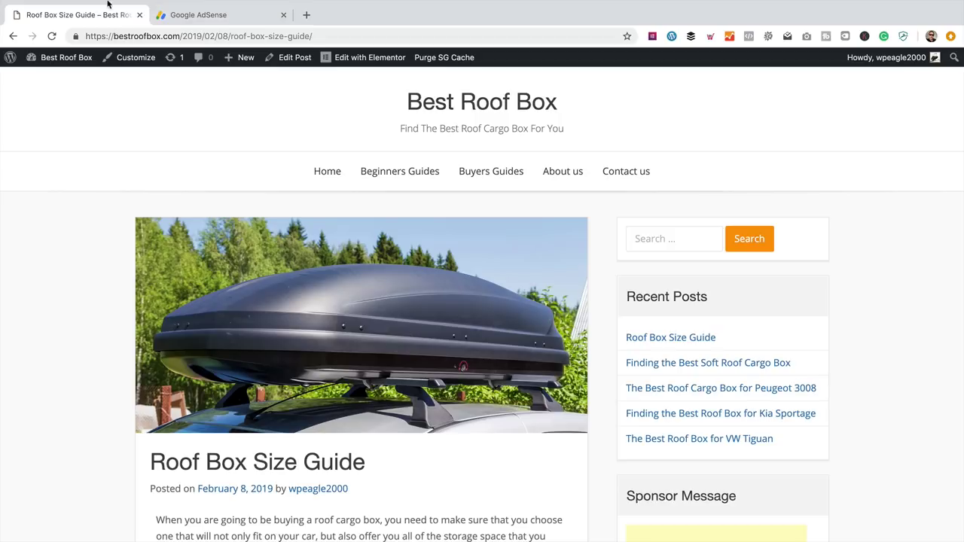
# Load Google Analytics and start a new property from the Admin settings
pyautogui.click(215, 15)
pyautogui.click(208, 36)
pyautogui.write('analytics')
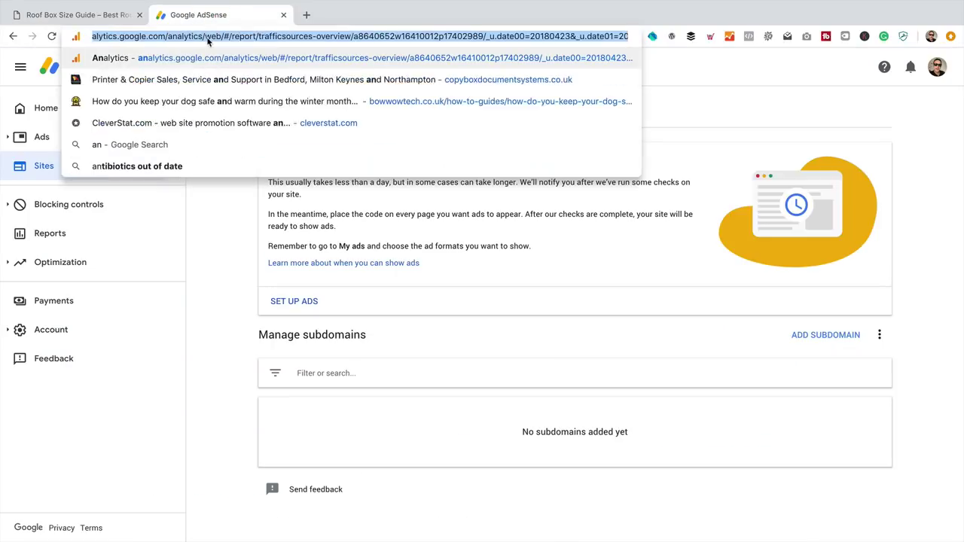
pyautogui.press('Return')
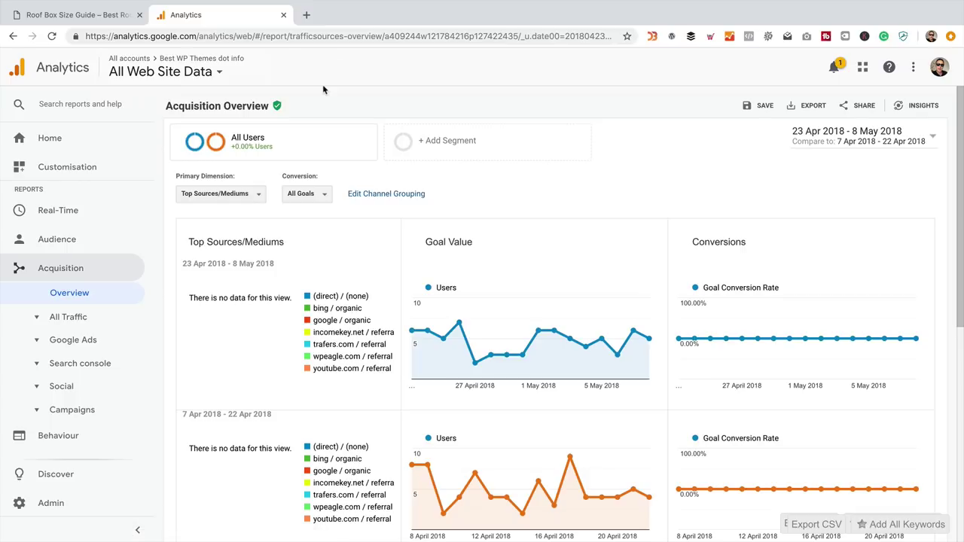
pyautogui.scroll(-1, 83, 301)
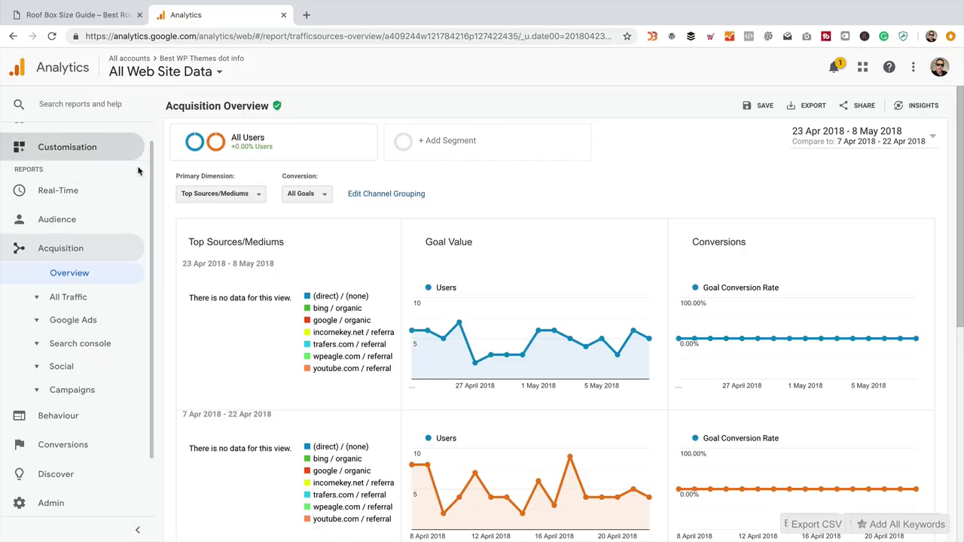
pyautogui.click(47, 506)
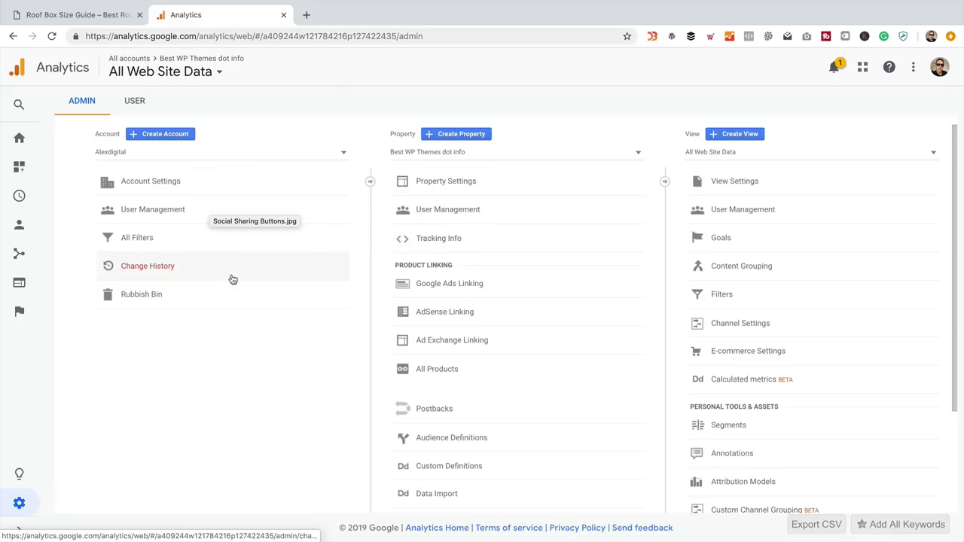
pyautogui.click(477, 137)
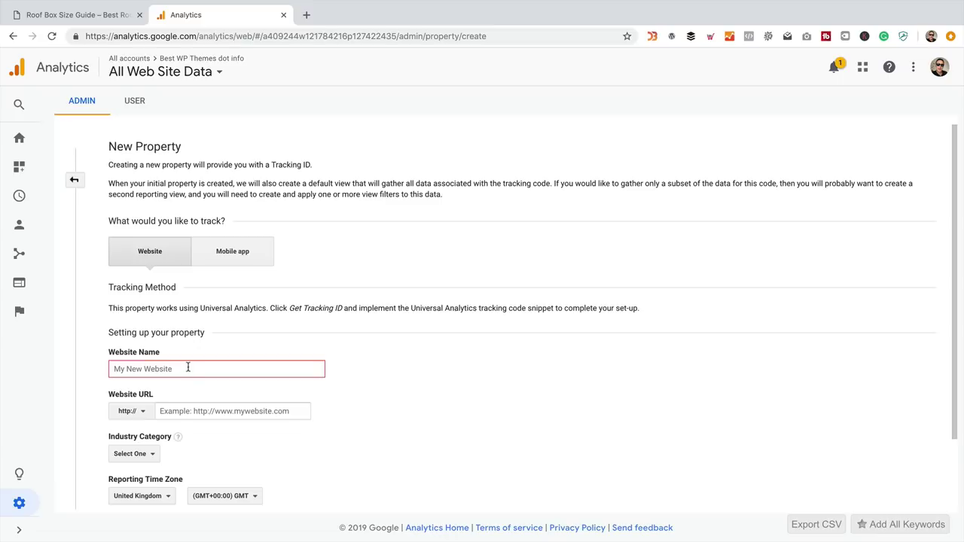
pyautogui.click(188, 368)
pyautogui.write('BestRoofBox')
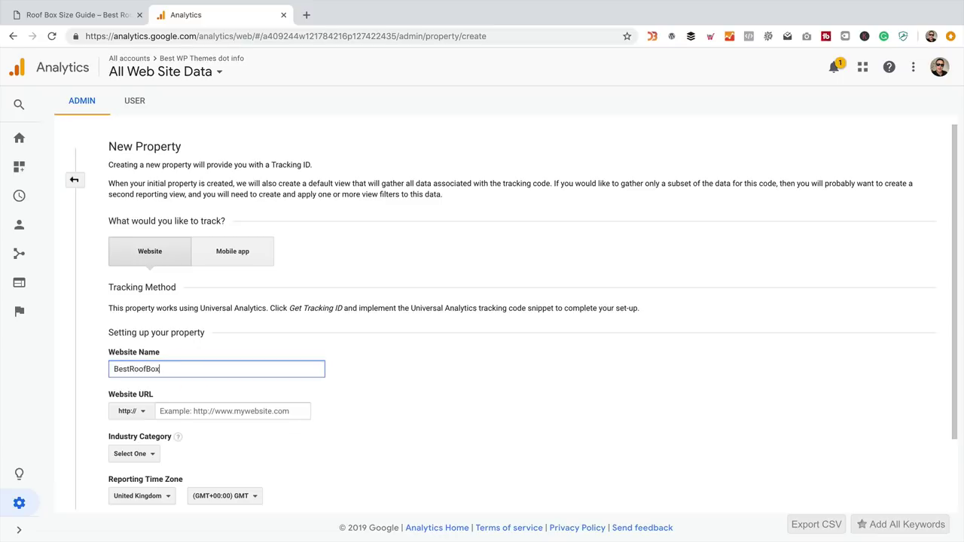
pyautogui.press('Tab')
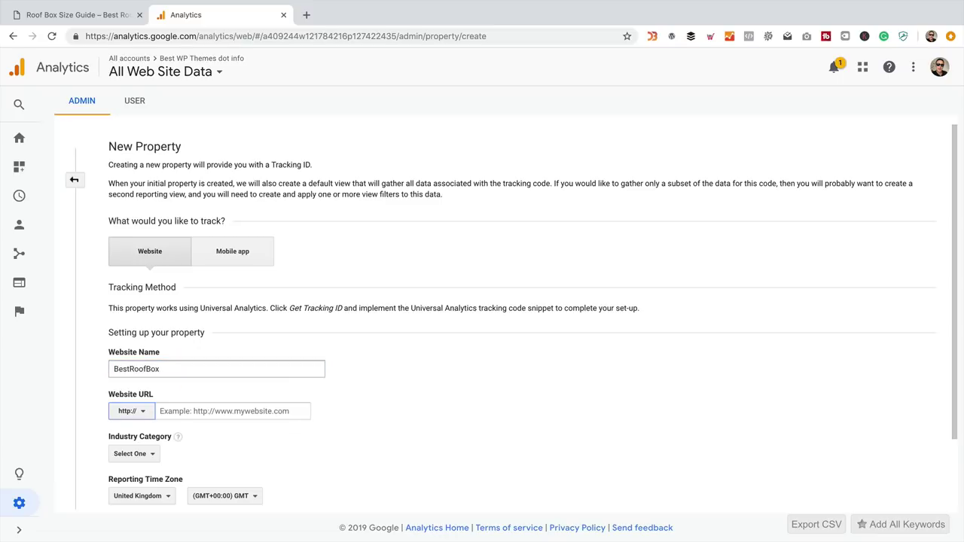
pyautogui.click(137, 412)
pyautogui.click(136, 451)
pyautogui.click(190, 411)
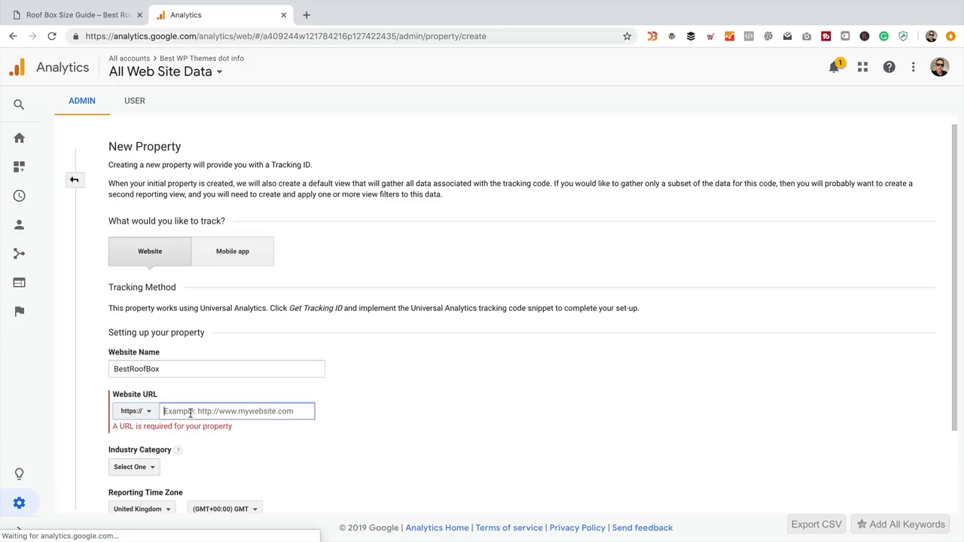
pyautogui.write('bestroofbox.com')
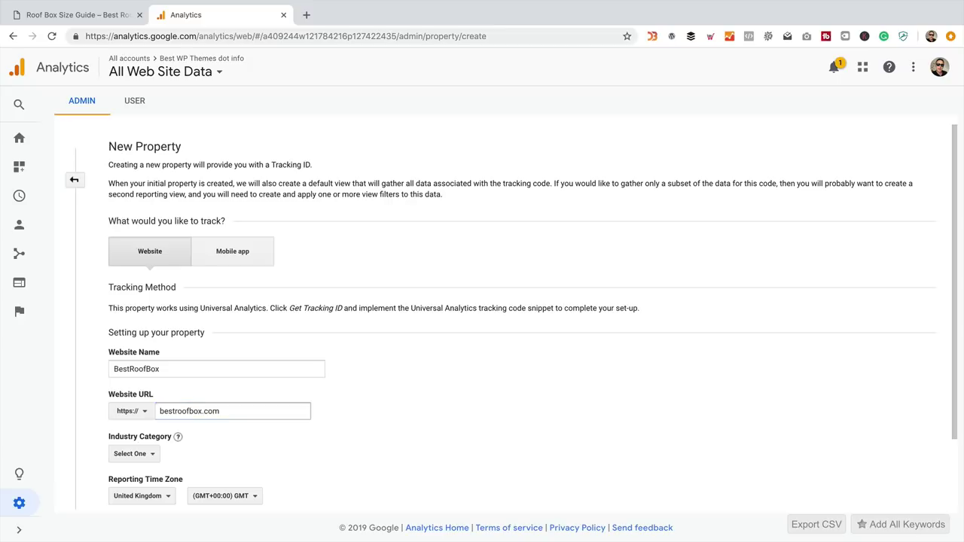
# Set the industry category to Hobbies and Leisure and get tracking ID UA-409244-29
pyautogui.scroll(-3, 239, 370)
pyautogui.click(137, 363)
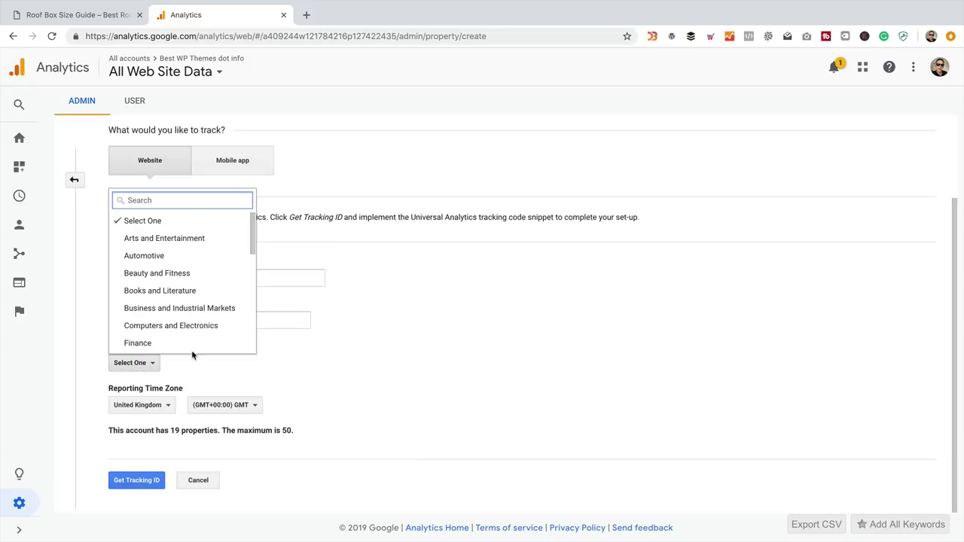
pyautogui.scroll(-3, 189, 271)
pyautogui.scroll(-2, 189, 271)
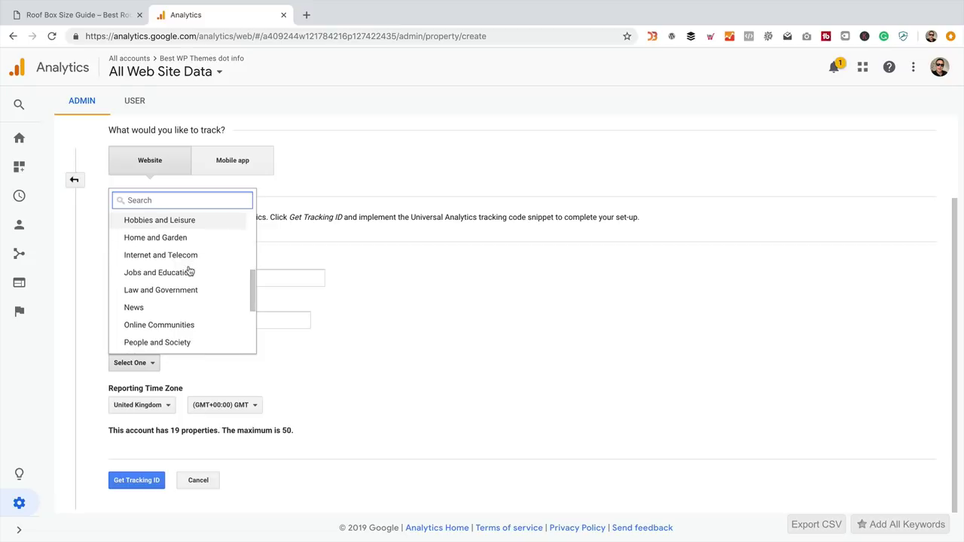
pyautogui.scroll(6, 189, 271)
pyautogui.scroll(-6, 214, 270)
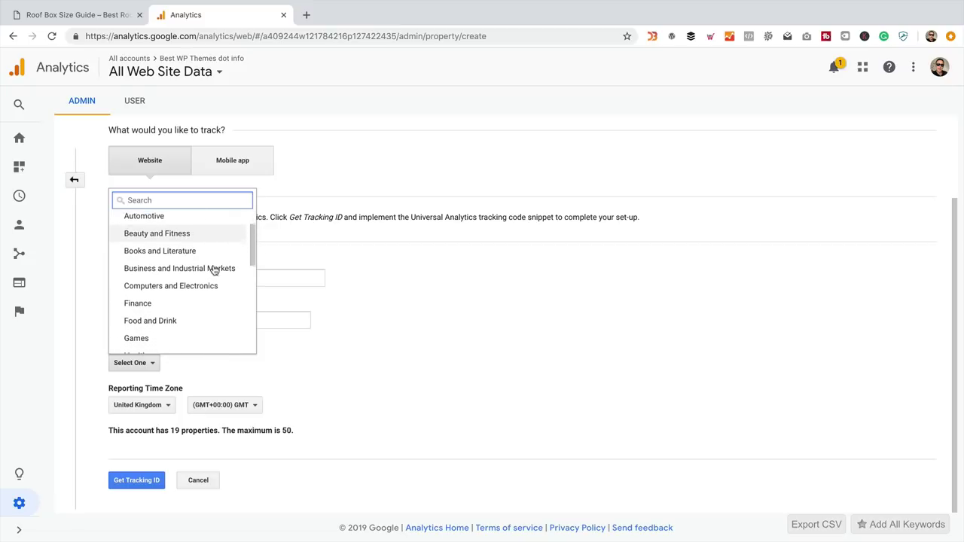
pyautogui.scroll(-5, 213, 270)
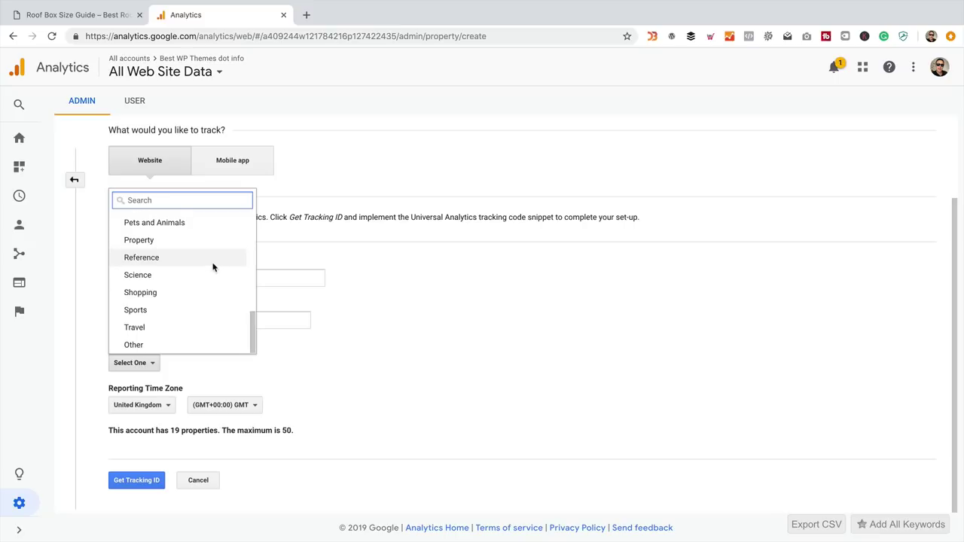
pyautogui.scroll(5, 212, 264)
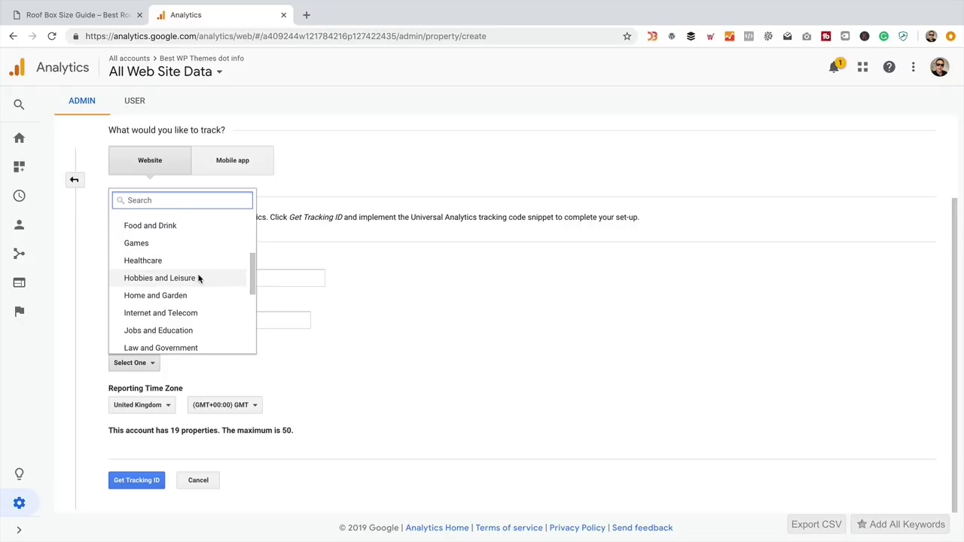
pyautogui.click(199, 277)
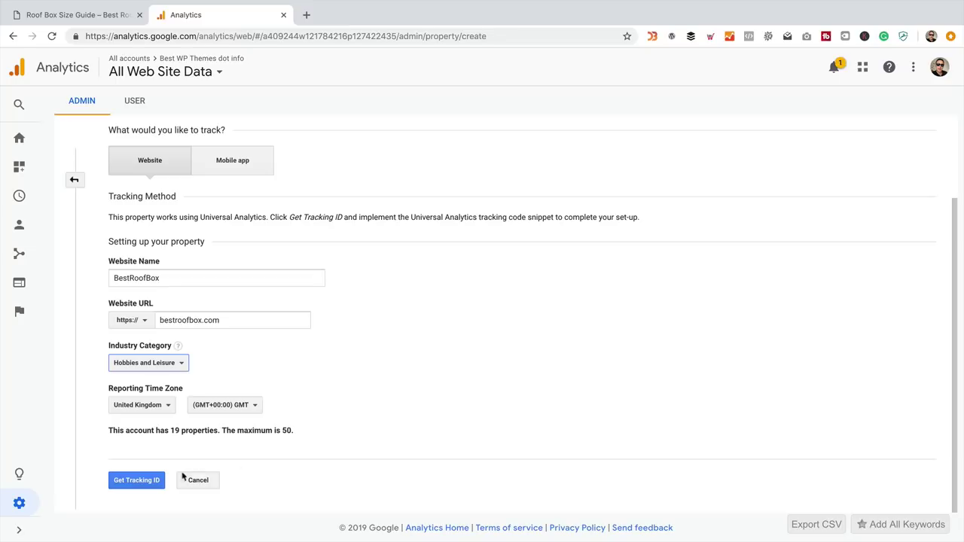
pyautogui.click(143, 482)
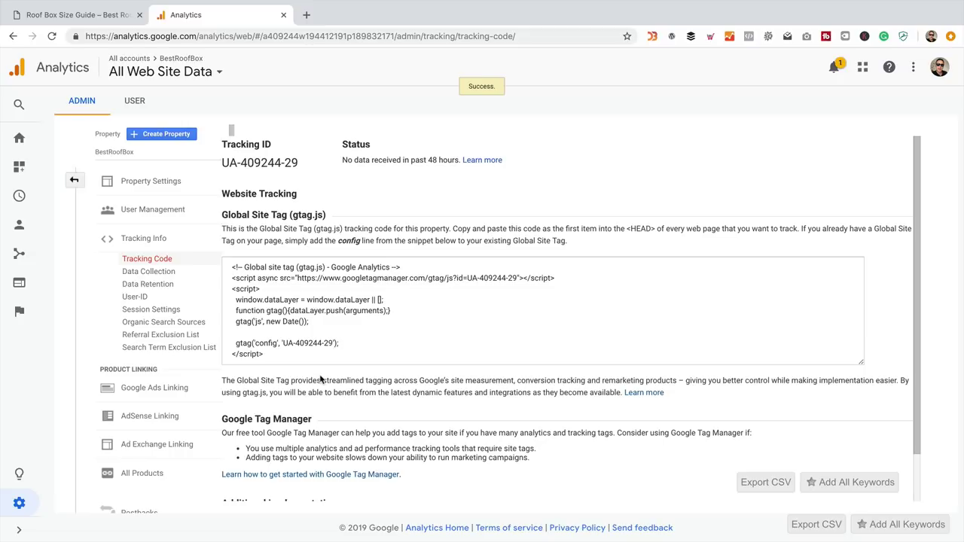
# Search 'monster insights' under Plugins > Add New, then install and activate MonsterInsights
pyautogui.click(116, 16)
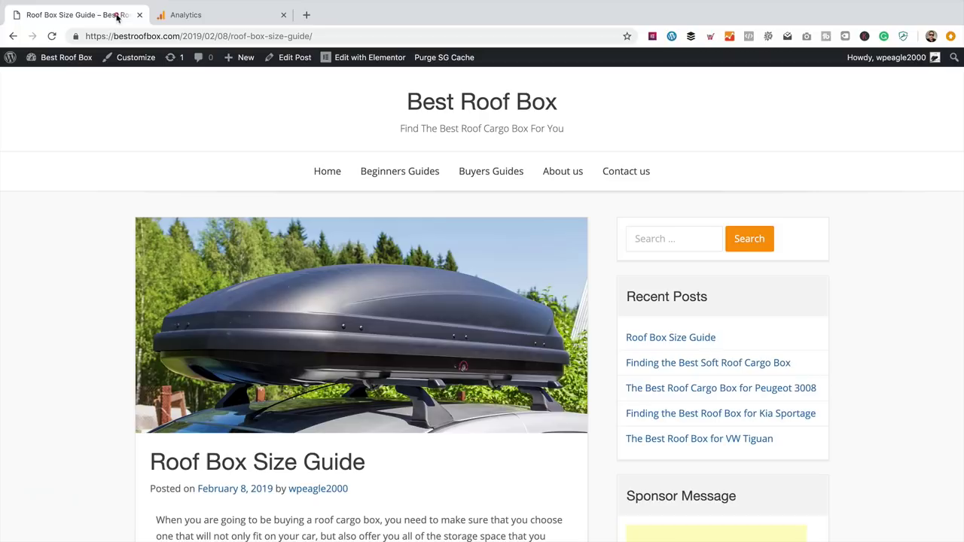
pyautogui.moveTo(66, 58)
pyautogui.click(64, 78)
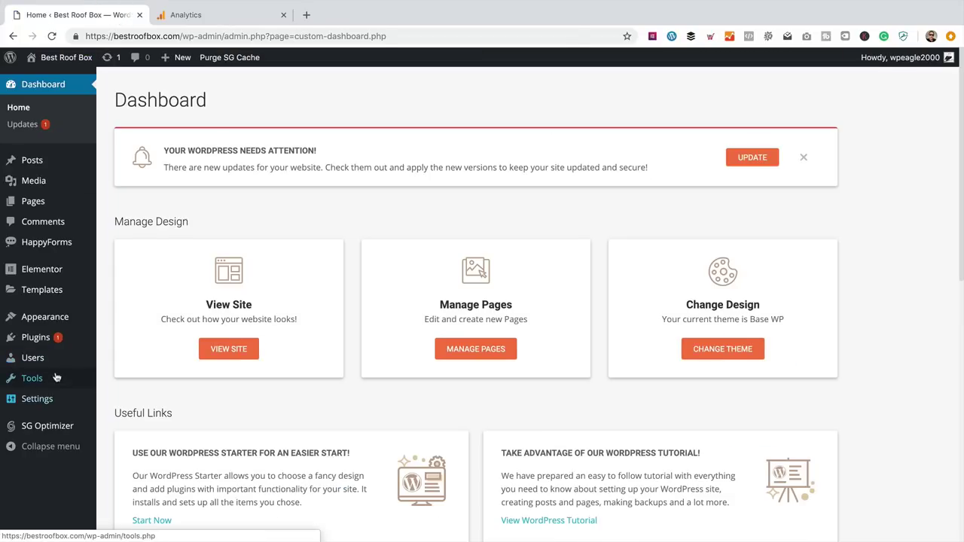
pyautogui.moveTo(71, 336)
pyautogui.click(134, 357)
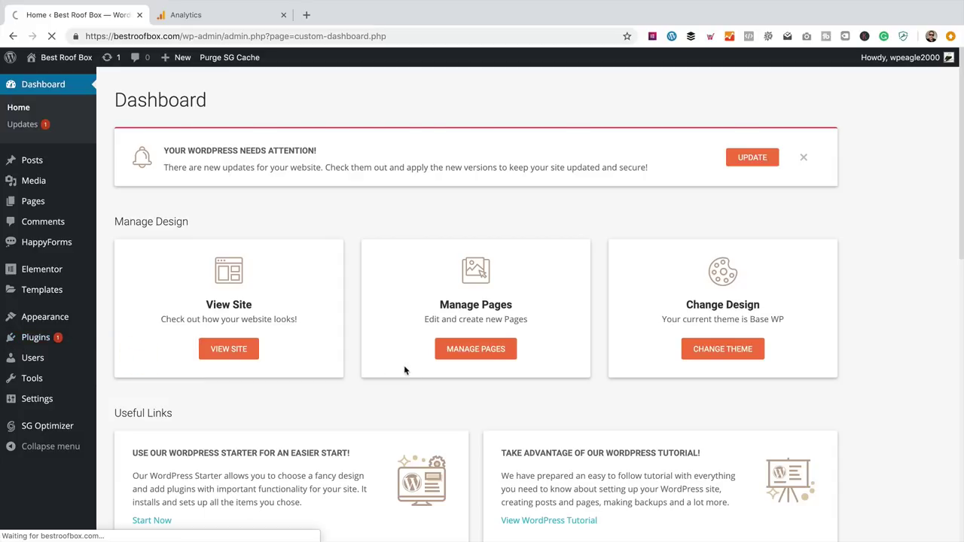
pyautogui.click(857, 348)
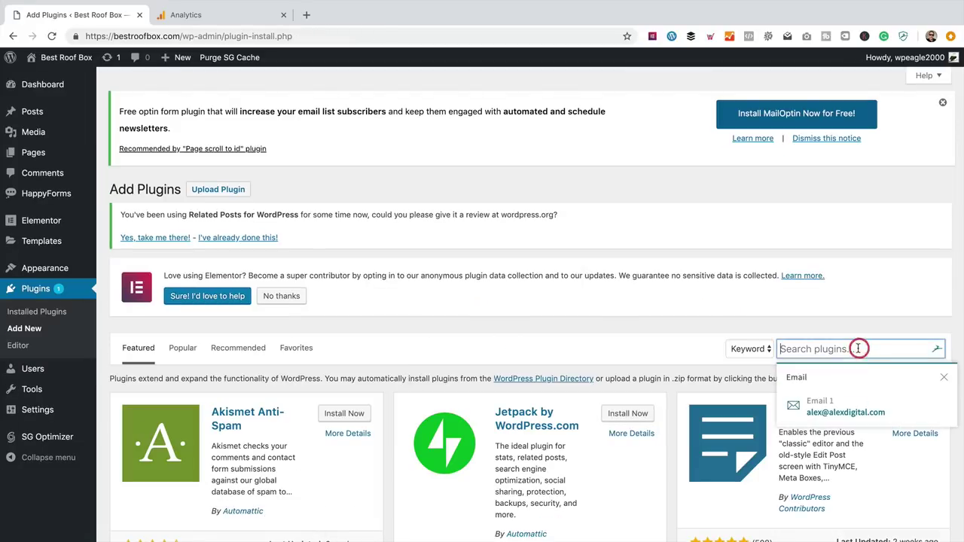
pyautogui.write('mo')
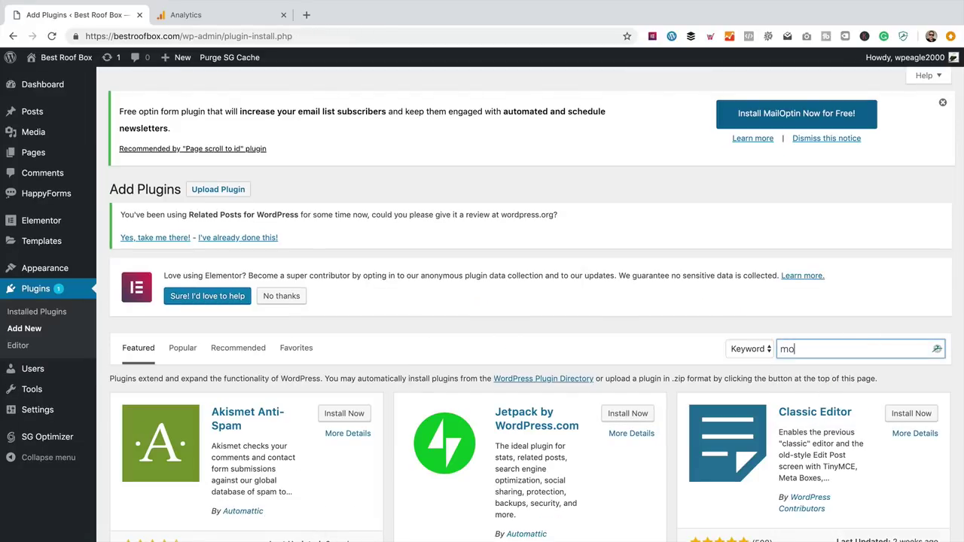
pyautogui.write('nster insights')
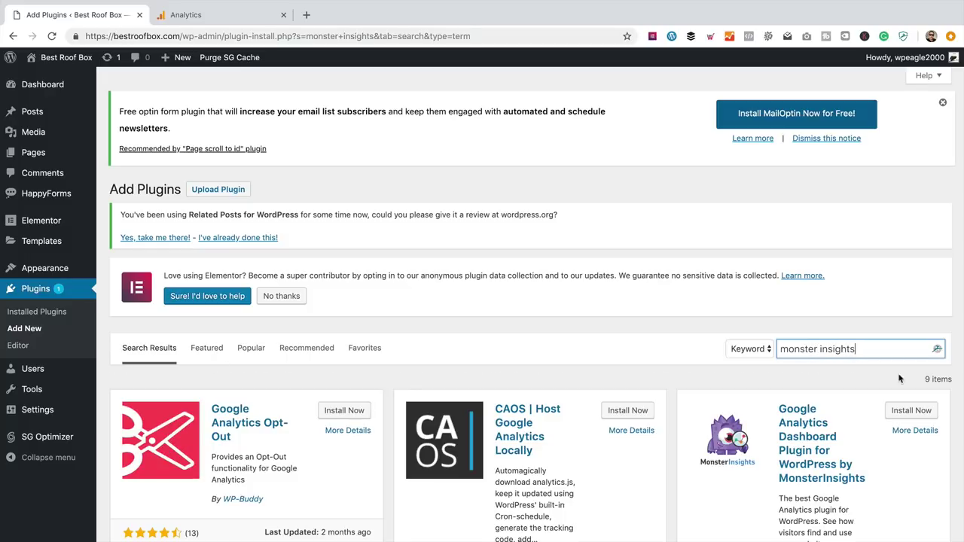
pyautogui.scroll(-3, 898, 378)
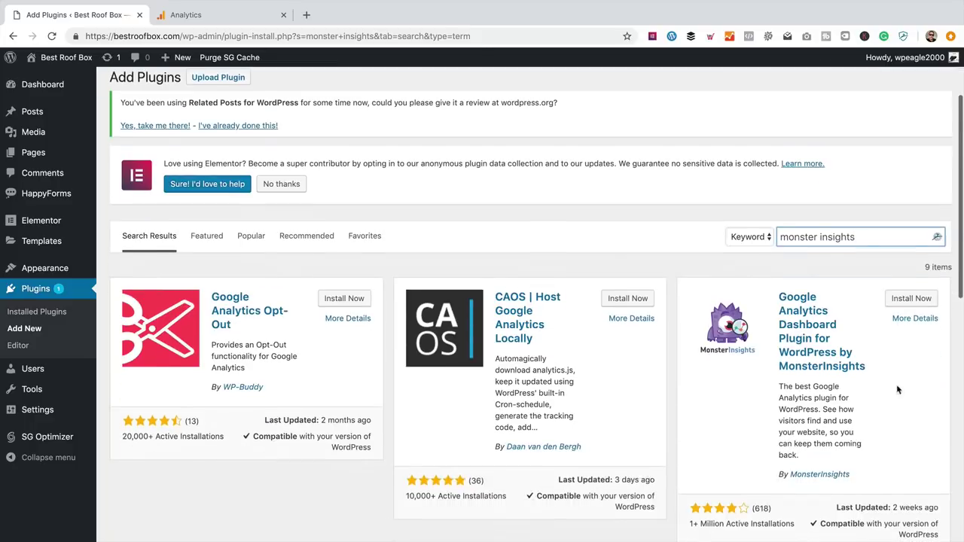
pyautogui.click(916, 297)
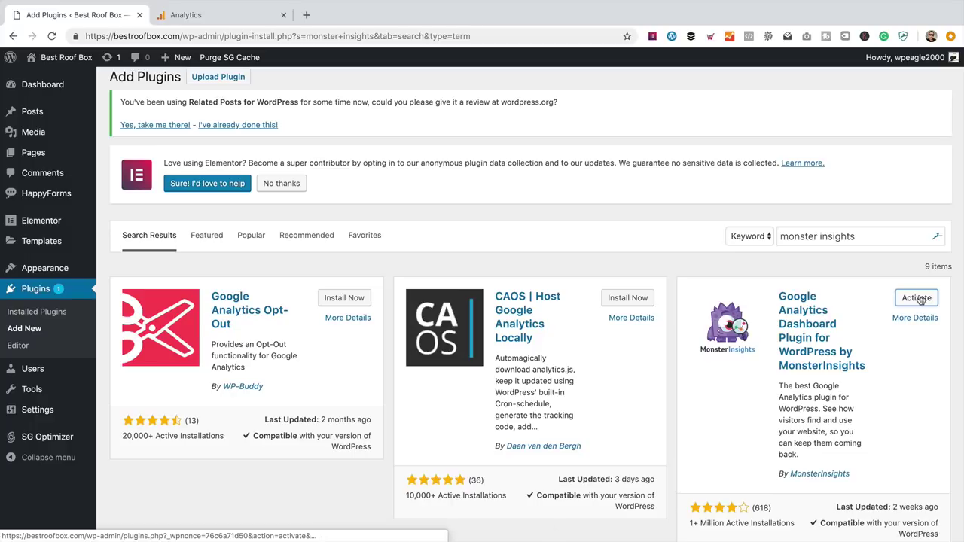
pyautogui.click(908, 298)
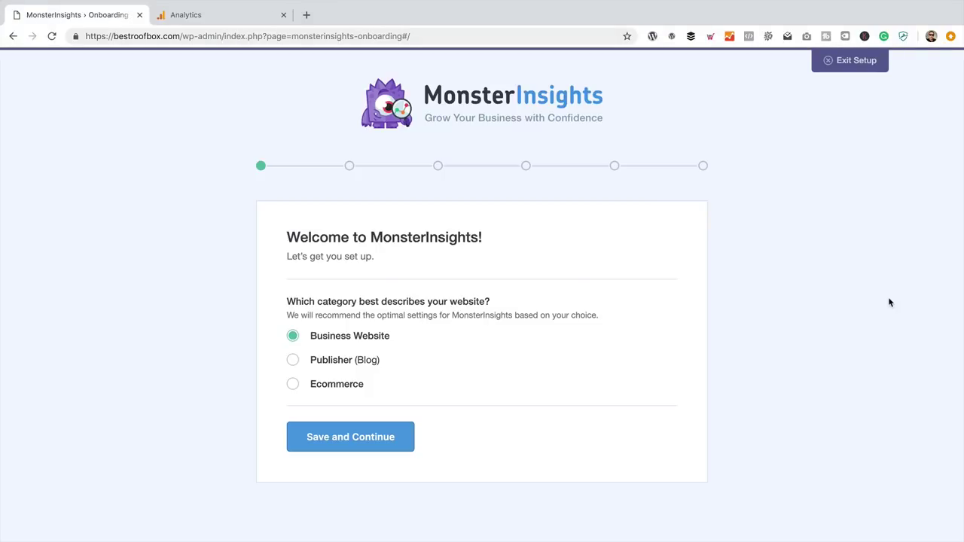
# Pick Publisher (Blog), then link MonsterInsights to the bestroofbox.com All Web Site Data profile
pyautogui.click(316, 361)
pyautogui.click(352, 436)
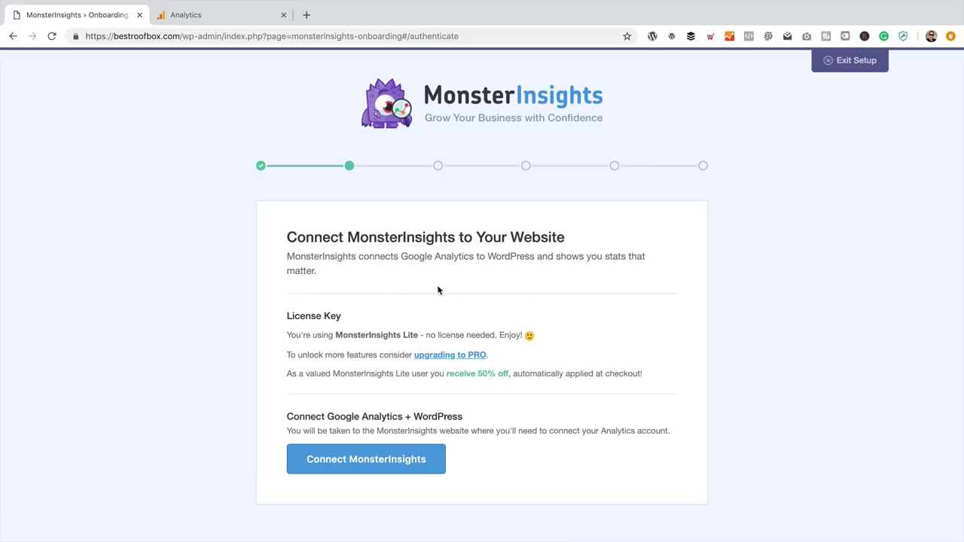
pyautogui.click(394, 460)
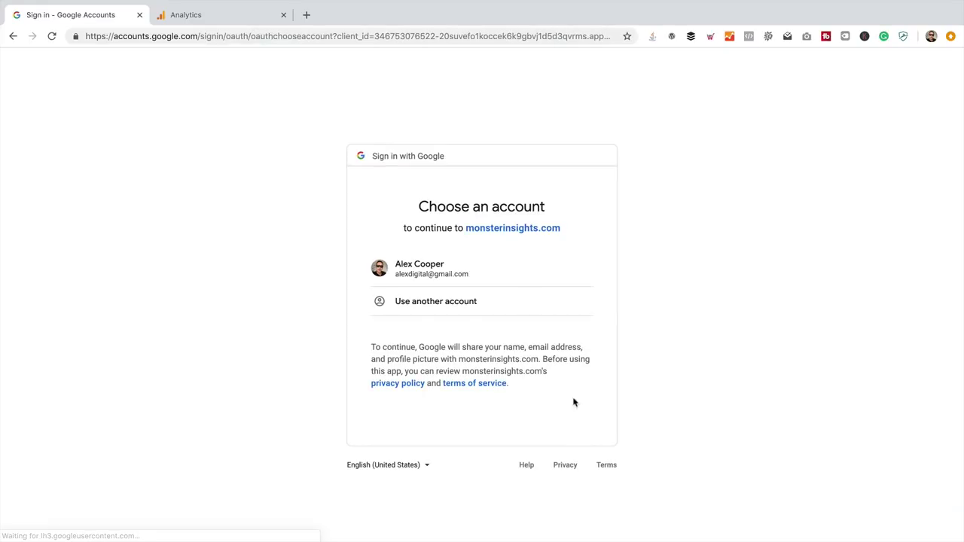
pyautogui.click(440, 273)
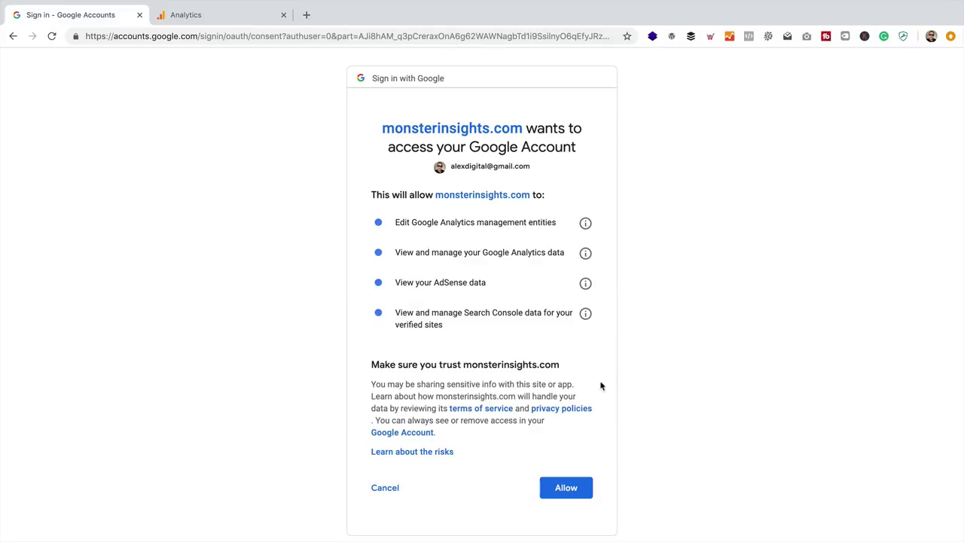
pyautogui.click(570, 490)
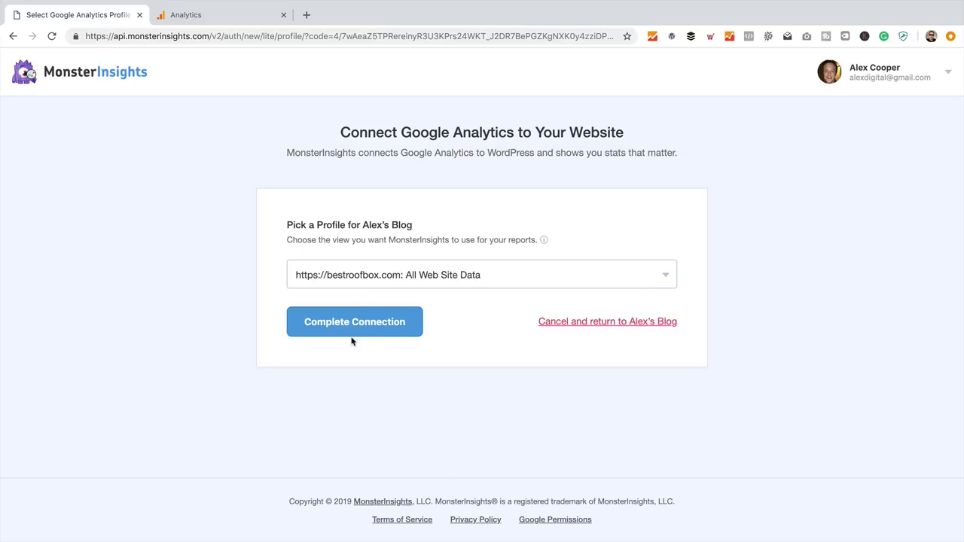
pyautogui.click(374, 322)
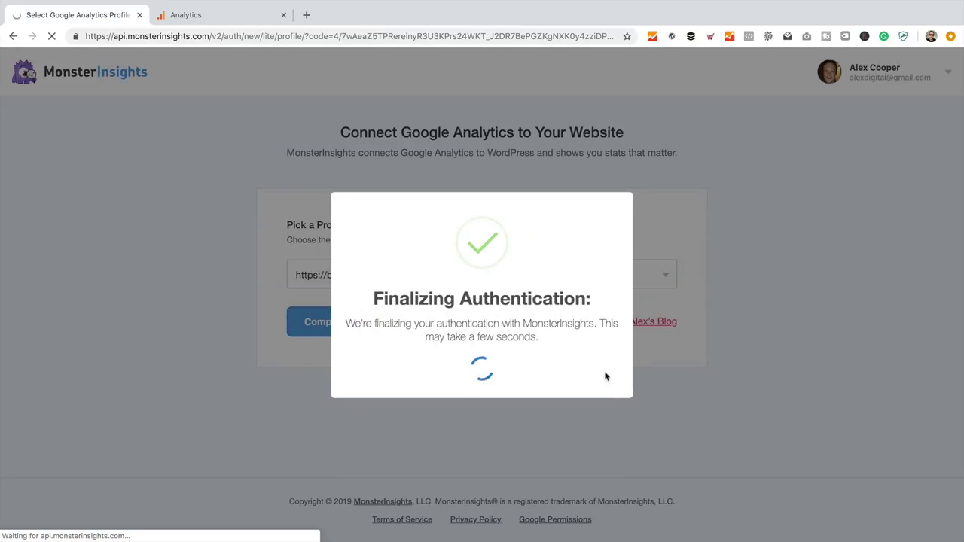
pyautogui.scroll(-5, 449, 193)
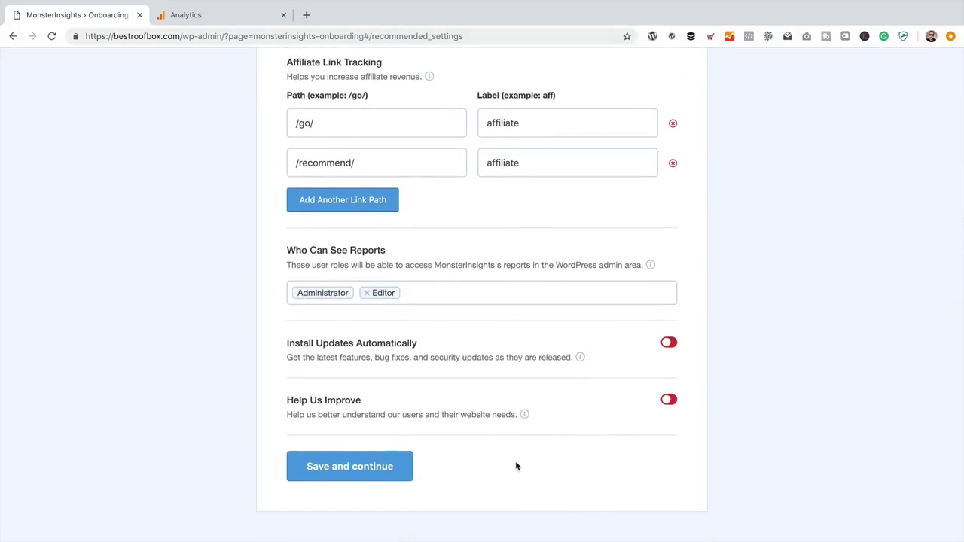
# Accept recommended settings, skip addons and WPForms, exit the wizard, and open Insights > Reports
pyautogui.click(384, 466)
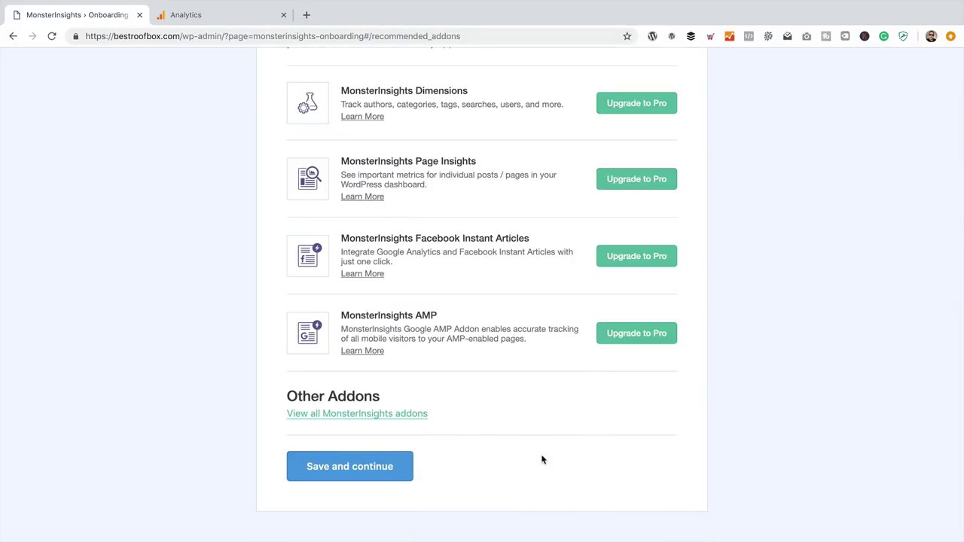
pyautogui.scroll(8, 535, 441)
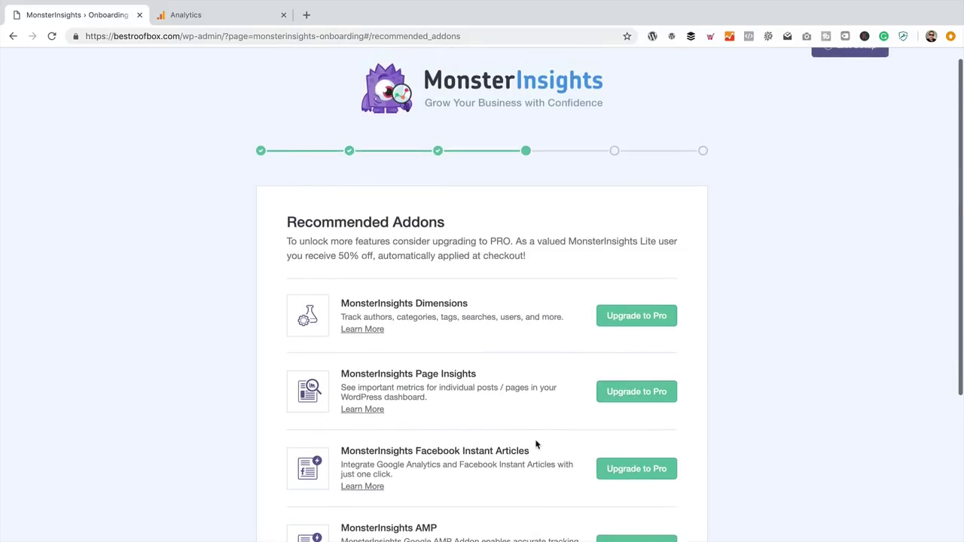
pyautogui.scroll(-8, 411, 462)
pyautogui.click(369, 465)
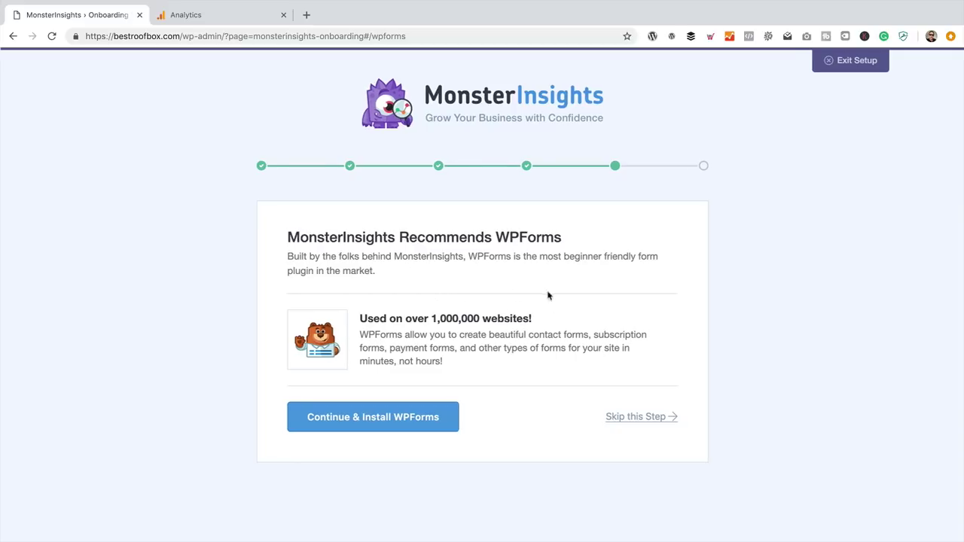
pyautogui.click(639, 417)
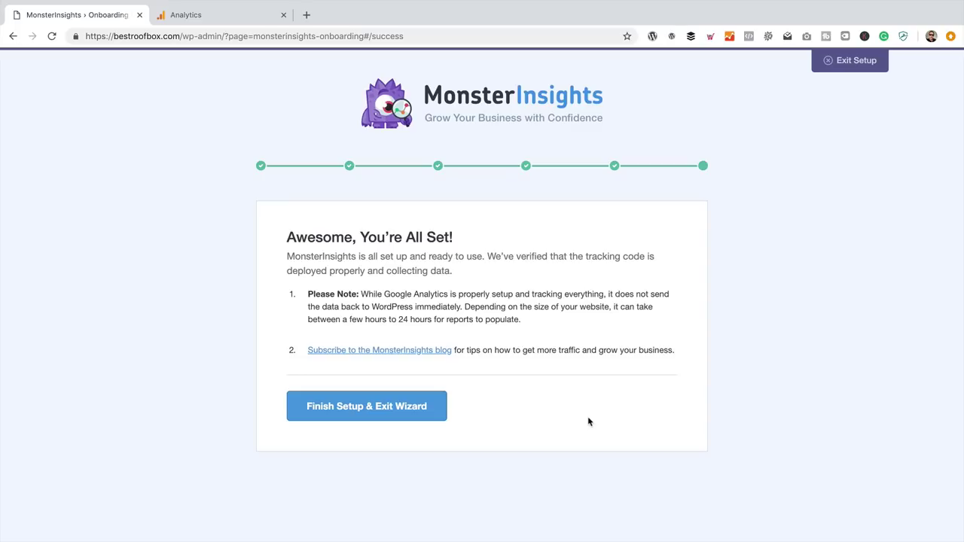
pyautogui.click(375, 411)
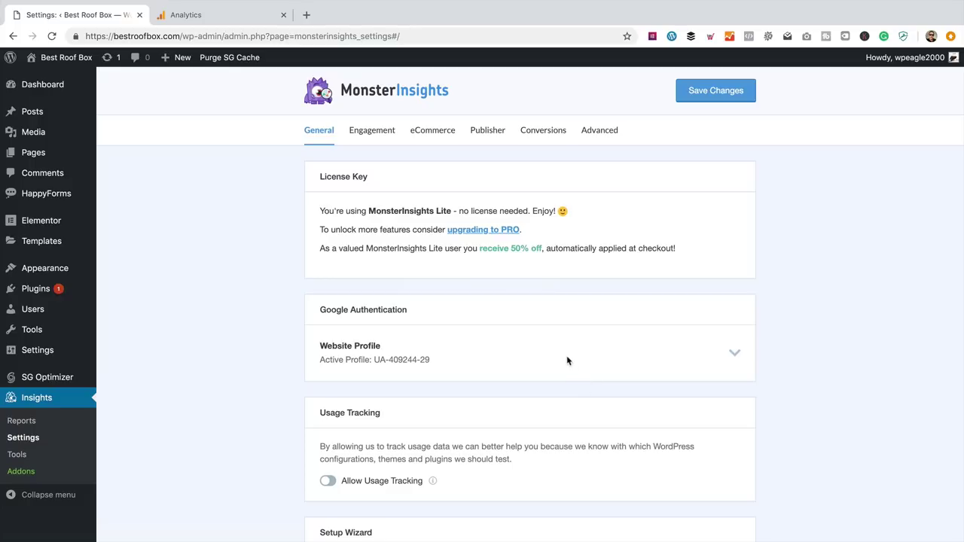
pyautogui.click(43, 422)
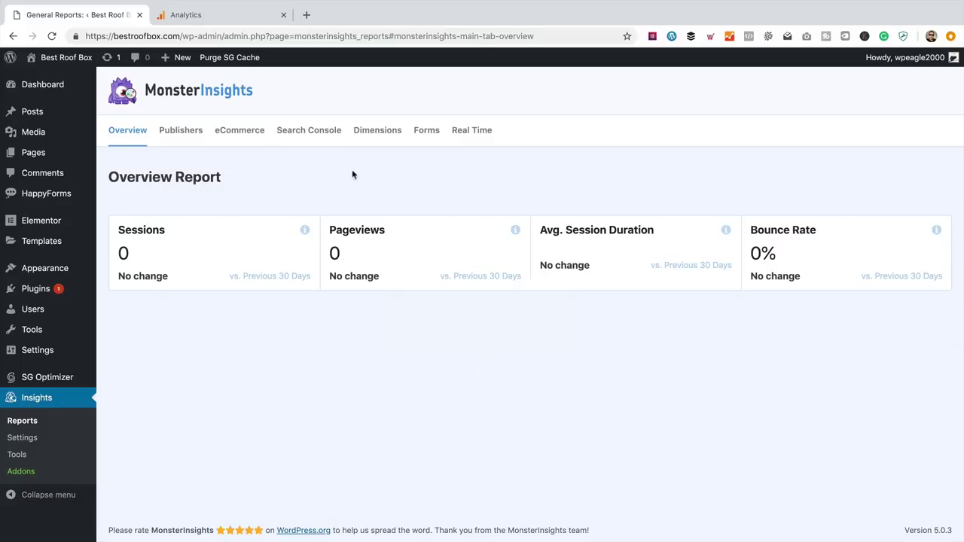
# Open the Real-Time Overview report for the BestRoofBox property in Google Analytics
pyautogui.click(180, 15)
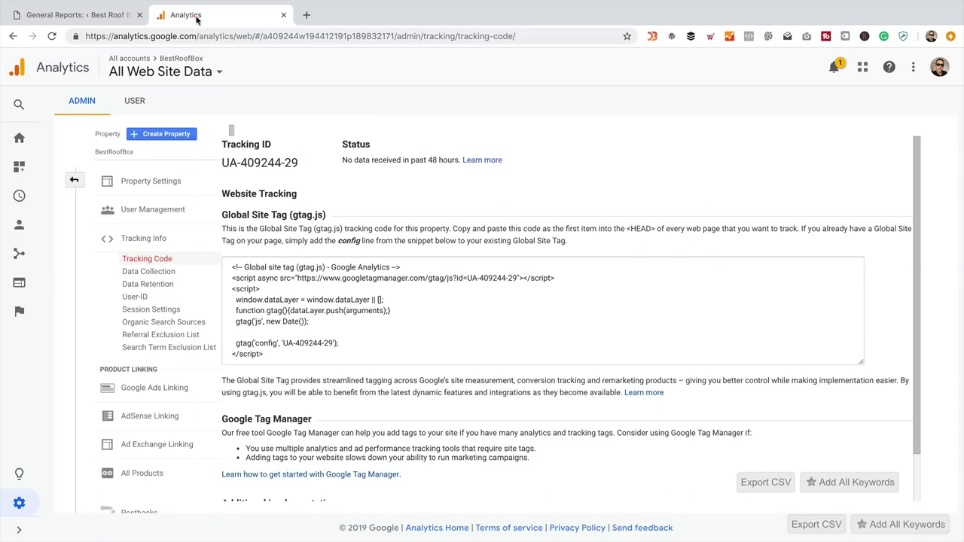
pyautogui.click(19, 137)
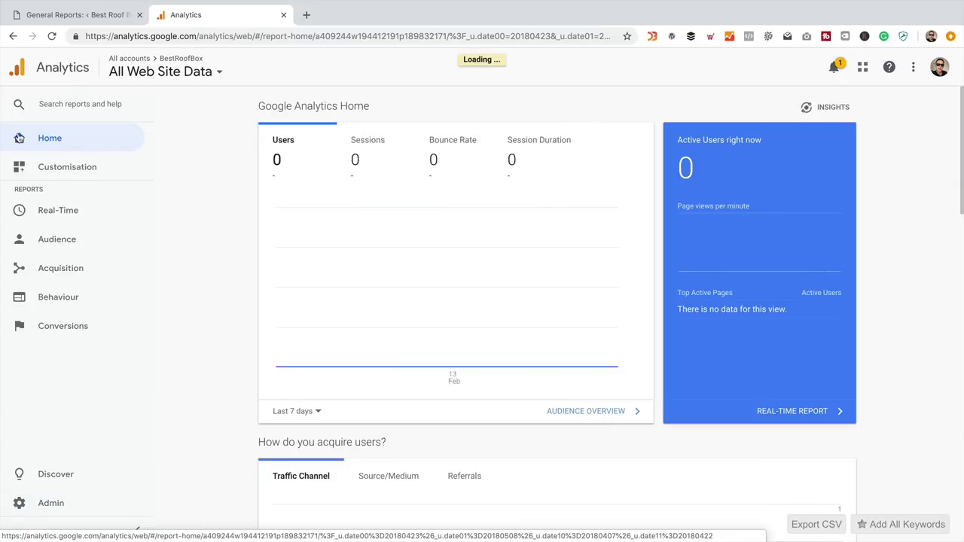
pyautogui.click(97, 218)
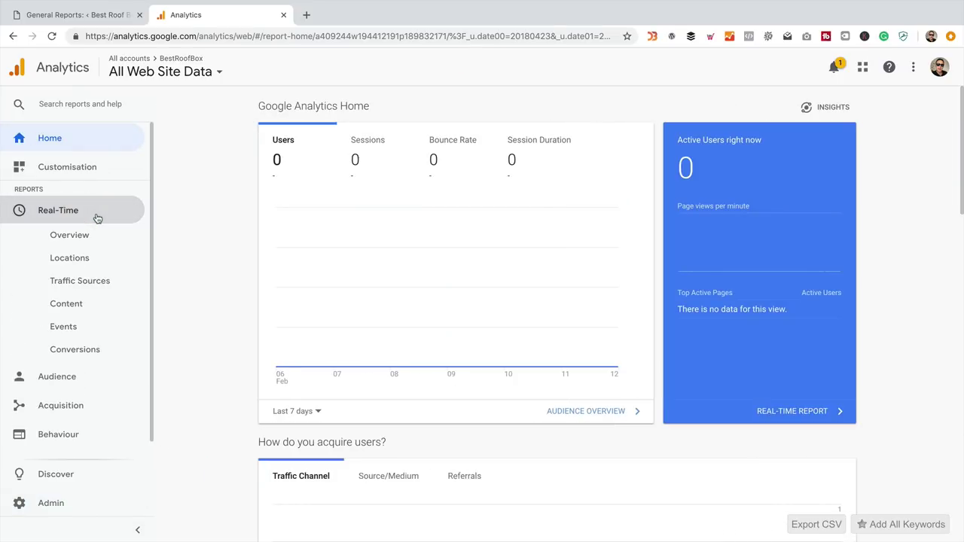
pyautogui.click(89, 235)
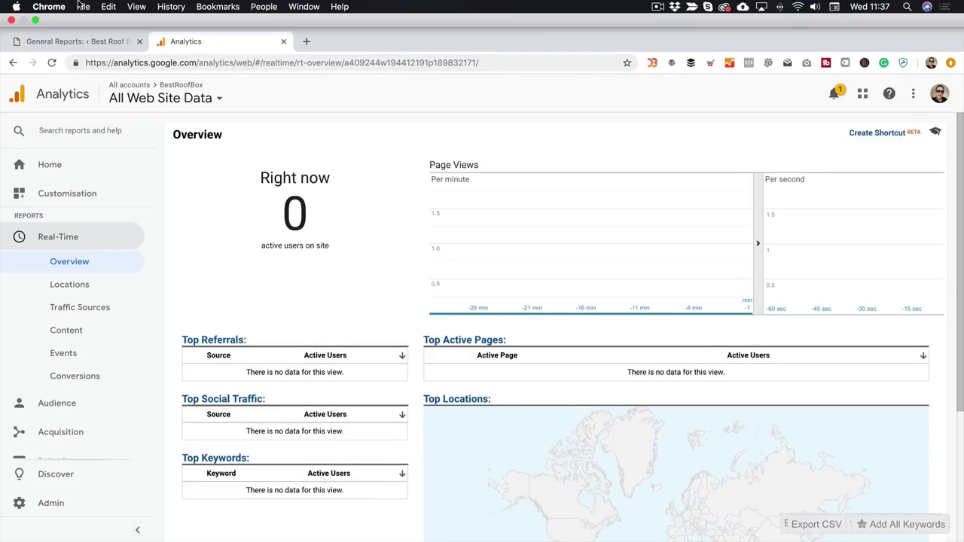
# Load bestroofbox.com in a new incognito window and open its Beginners Guides category page
pyautogui.click(83, 6)
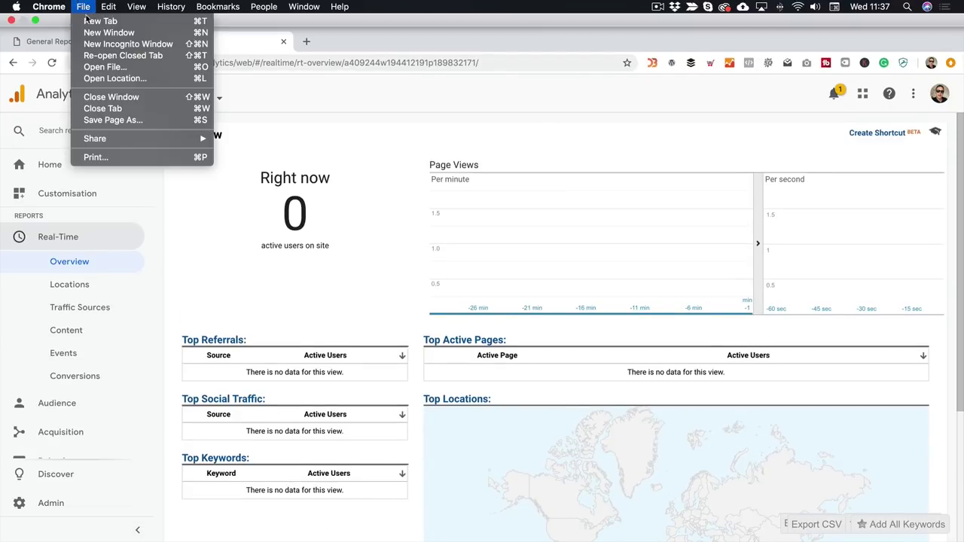
pyautogui.click(97, 43)
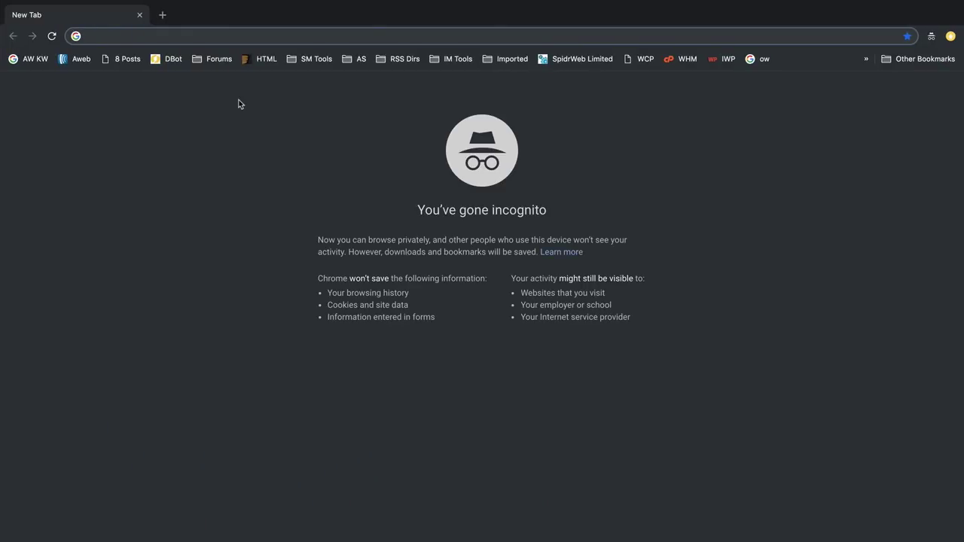
pyautogui.write('bestroofbox.com')
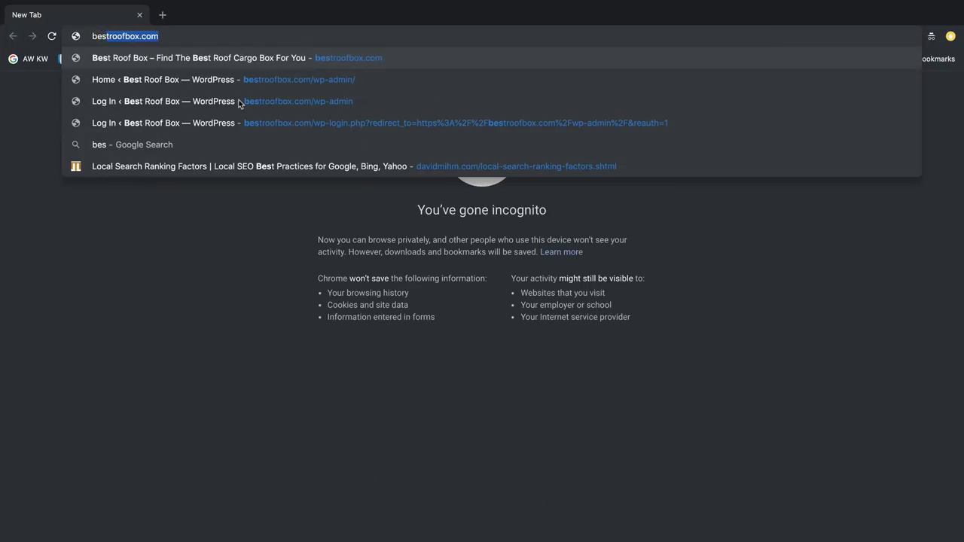
pyautogui.press('Return')
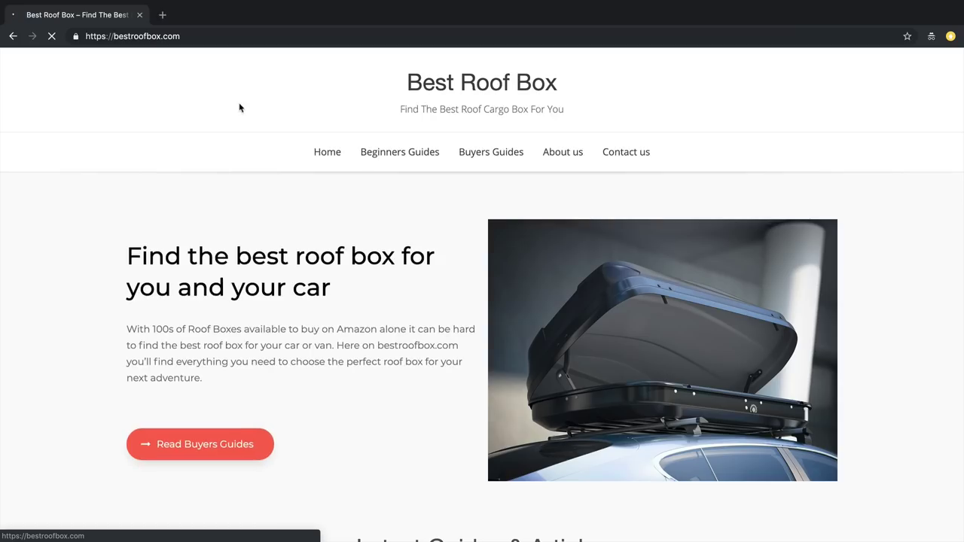
pyautogui.click(407, 156)
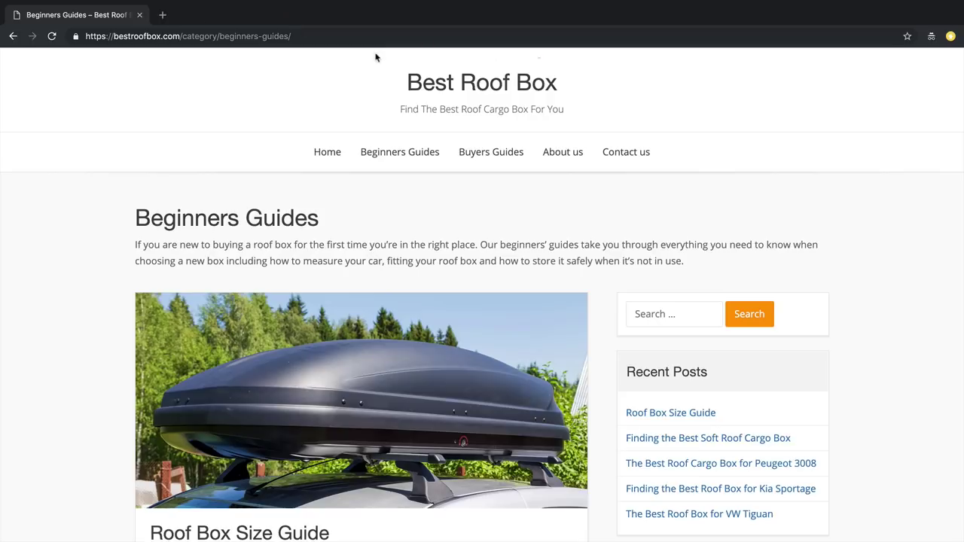
pyautogui.moveTo(23, 3)
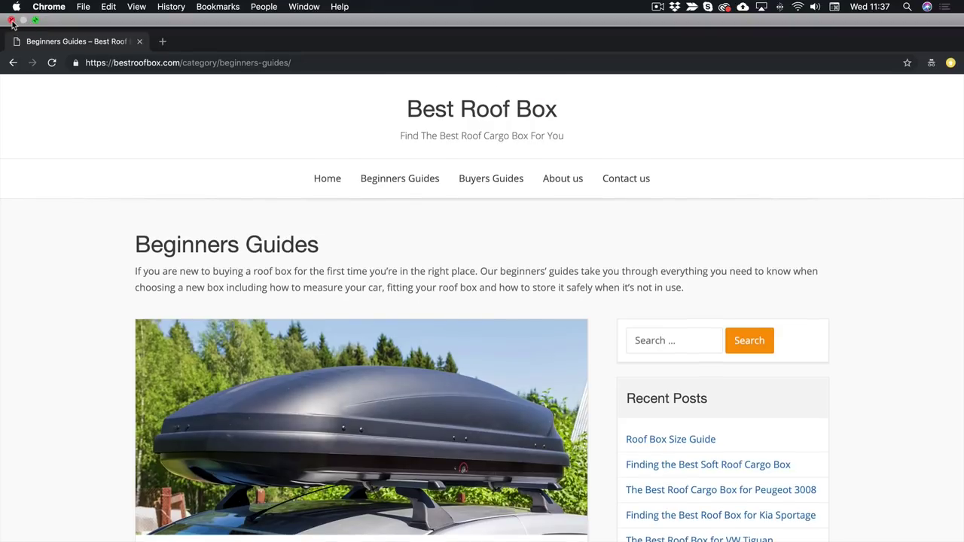
# Close incognito and confirm 1 active user from Luton on /category/beginners-guides/, then close Analytics
pyautogui.click(11, 20)
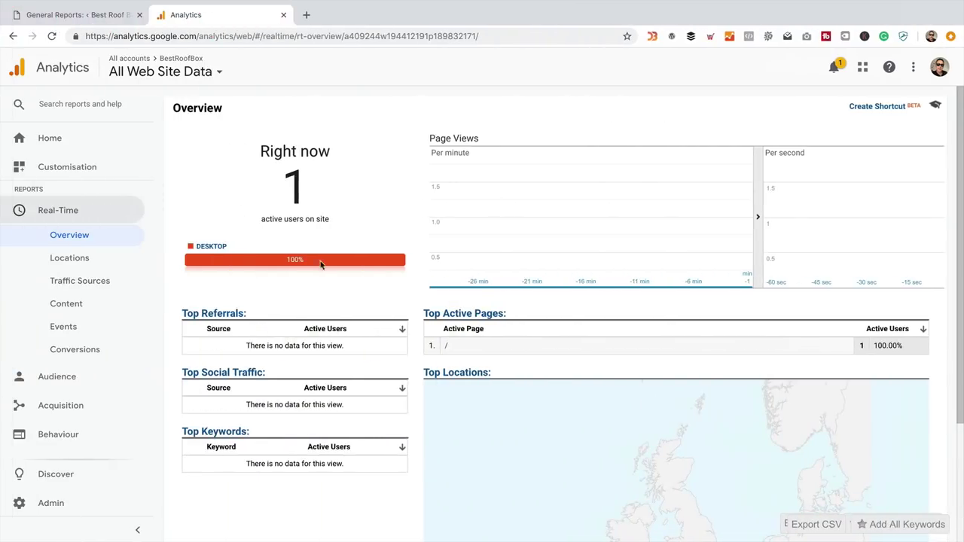
pyautogui.scroll(-3, 572, 239)
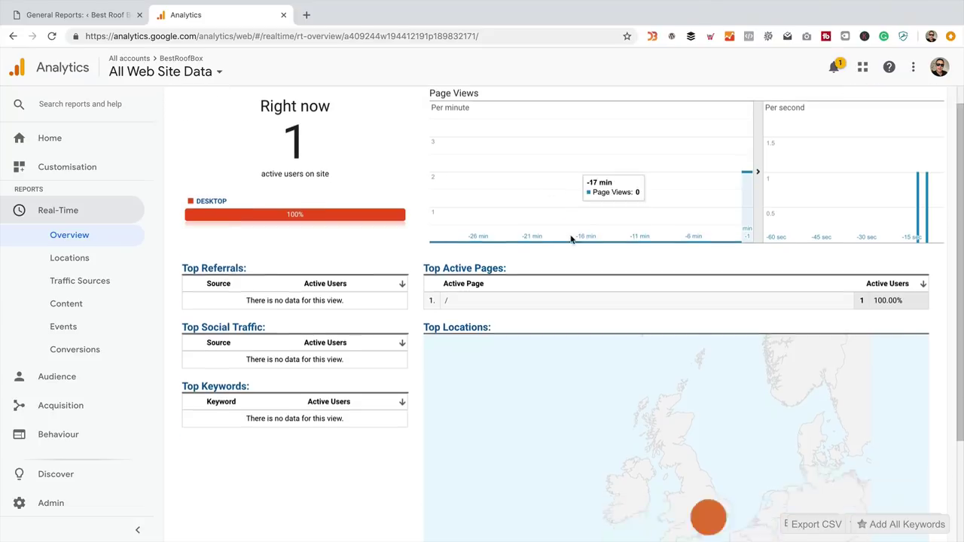
pyautogui.moveTo(721, 407)
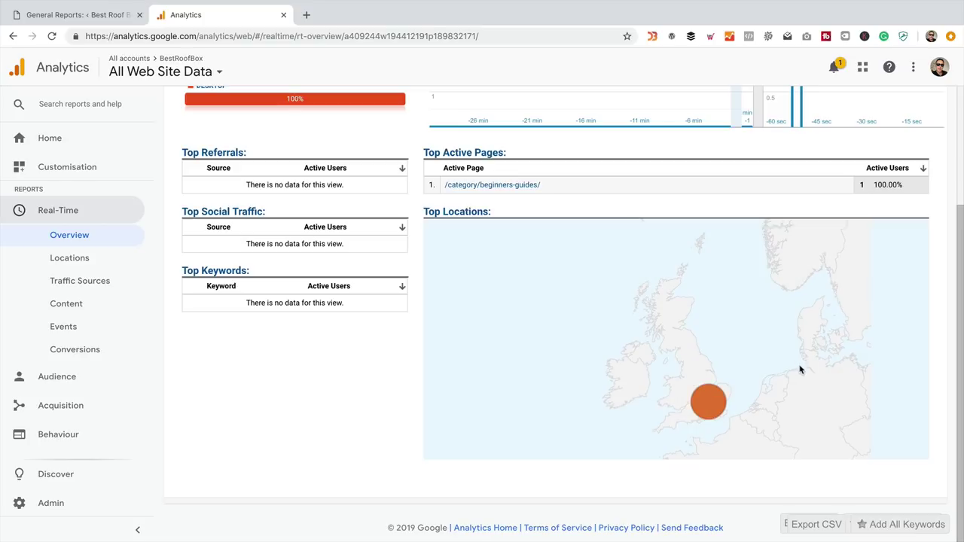
pyautogui.middleClick(281, 13)
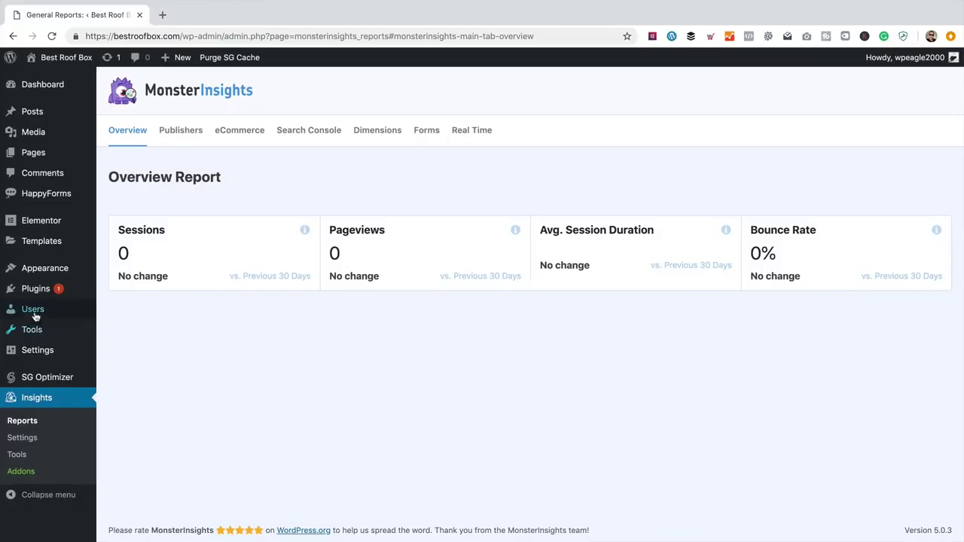
# Search the plugin directory for Yoast SEO, install it and activate it
pyautogui.moveTo(35, 288)
pyautogui.click(141, 313)
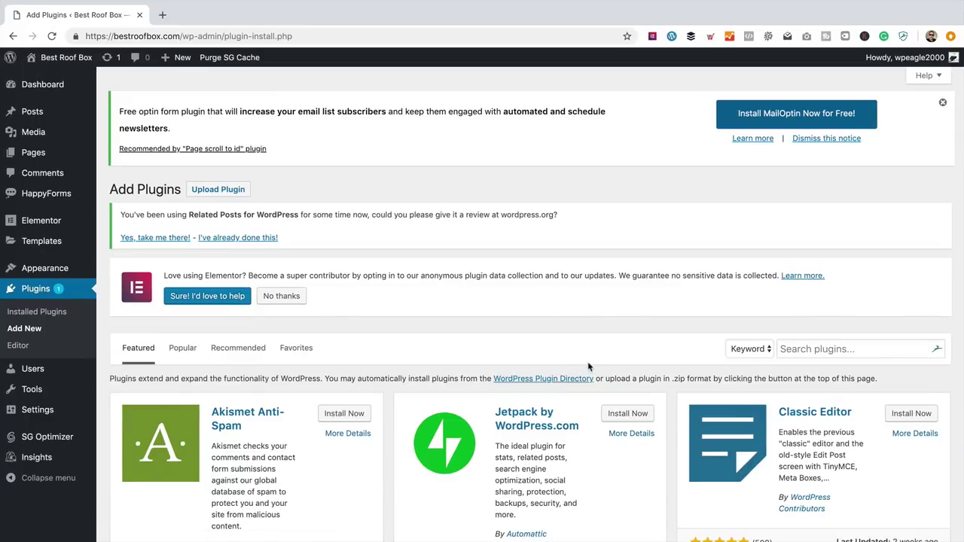
pyautogui.click(855, 355)
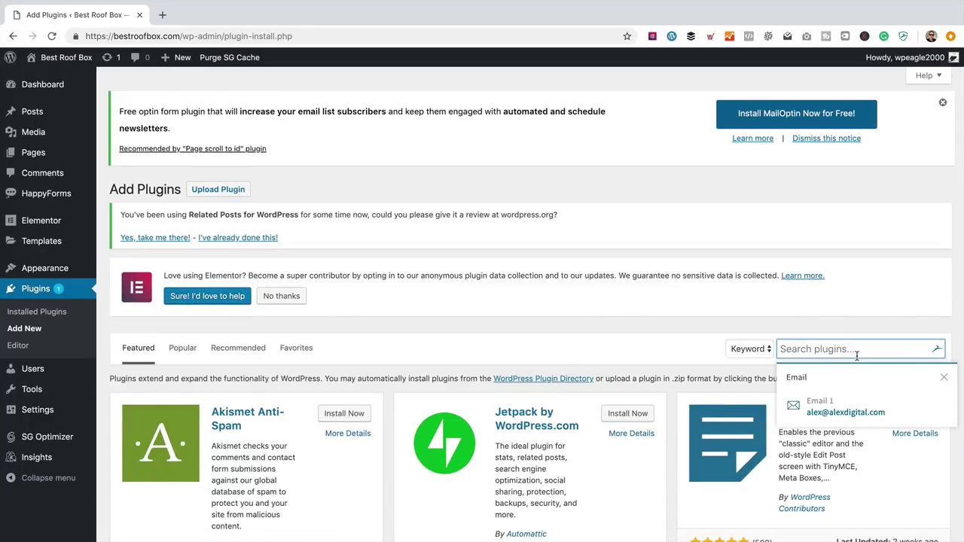
pyautogui.write('yoast')
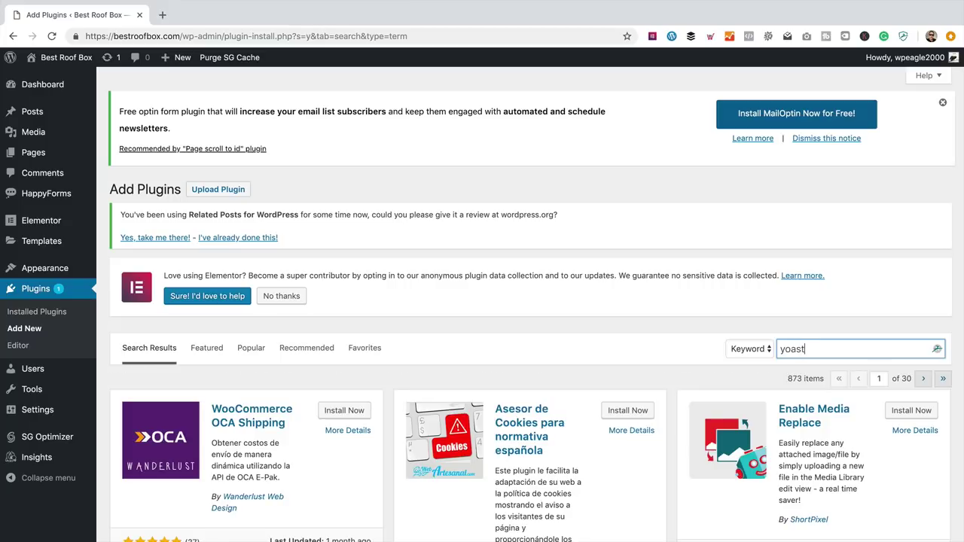
pyautogui.write(' seo')
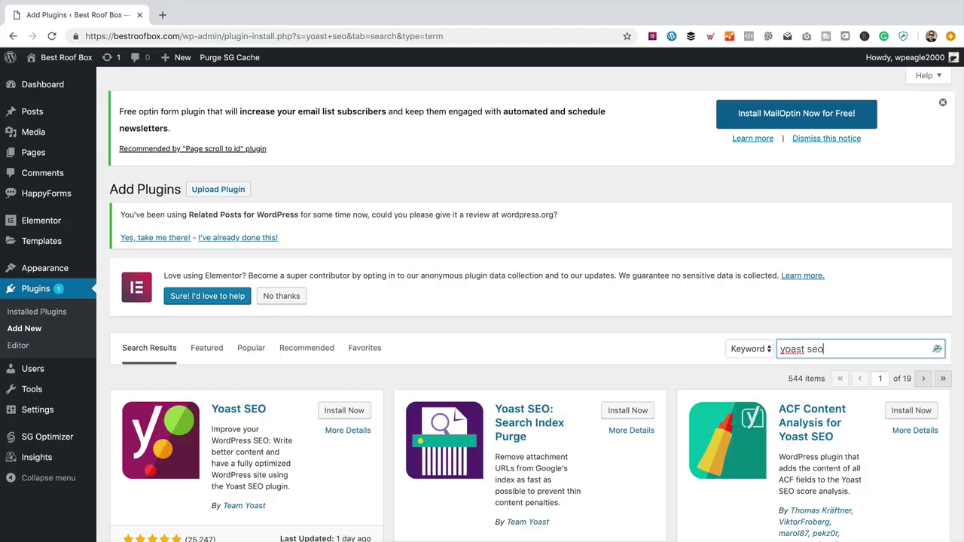
pyautogui.scroll(-3, 630, 333)
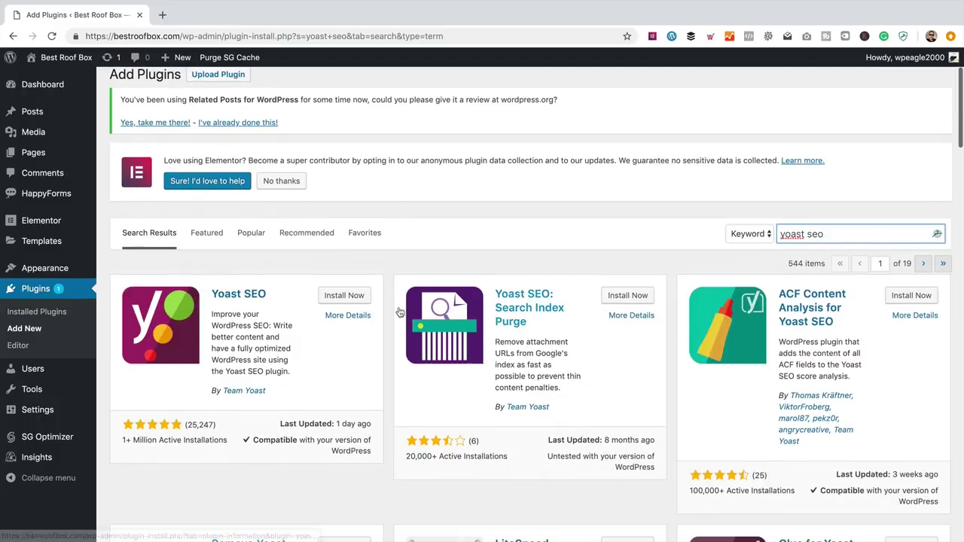
pyautogui.click(348, 296)
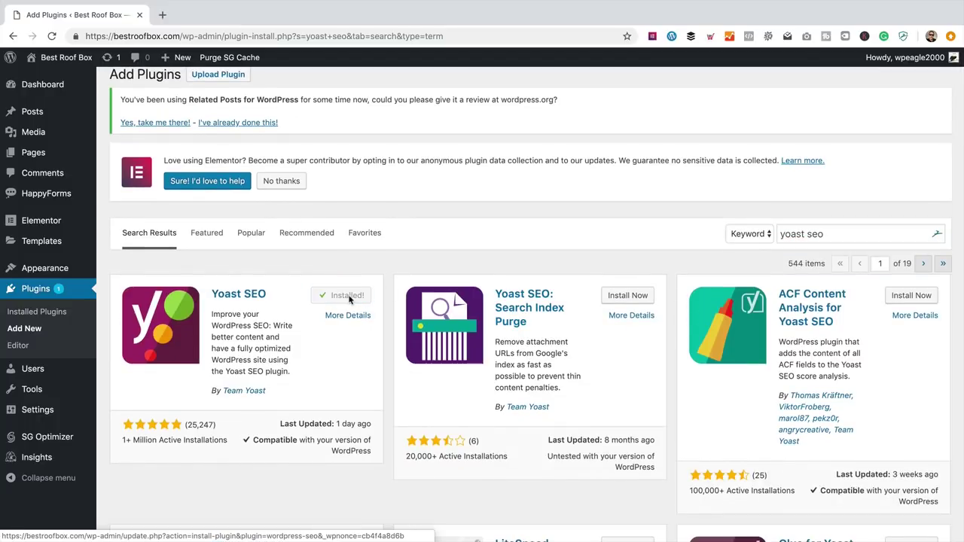
pyautogui.click(358, 299)
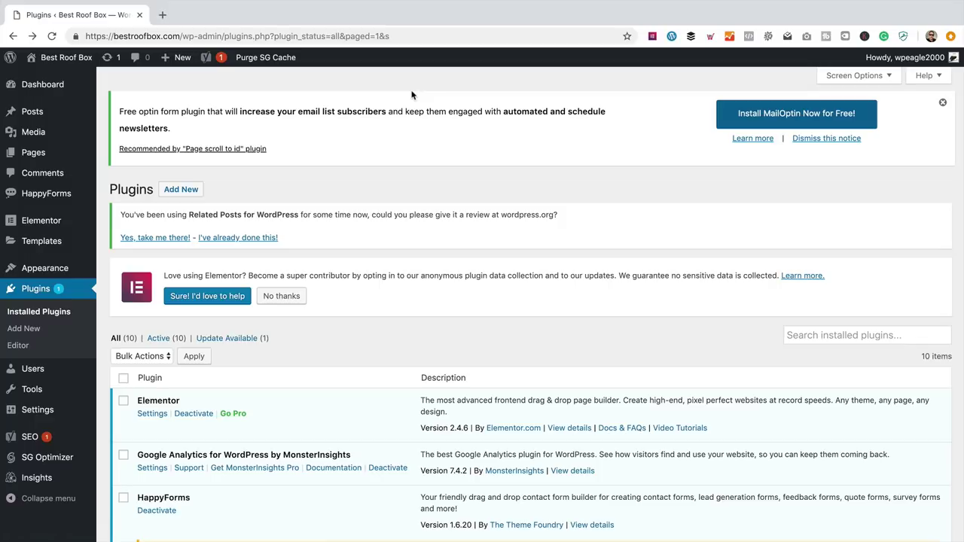
# Open the Roof Box Size Guide post from All Posts and scroll to its Yoast SEO panel
pyautogui.moveTo(16, 113)
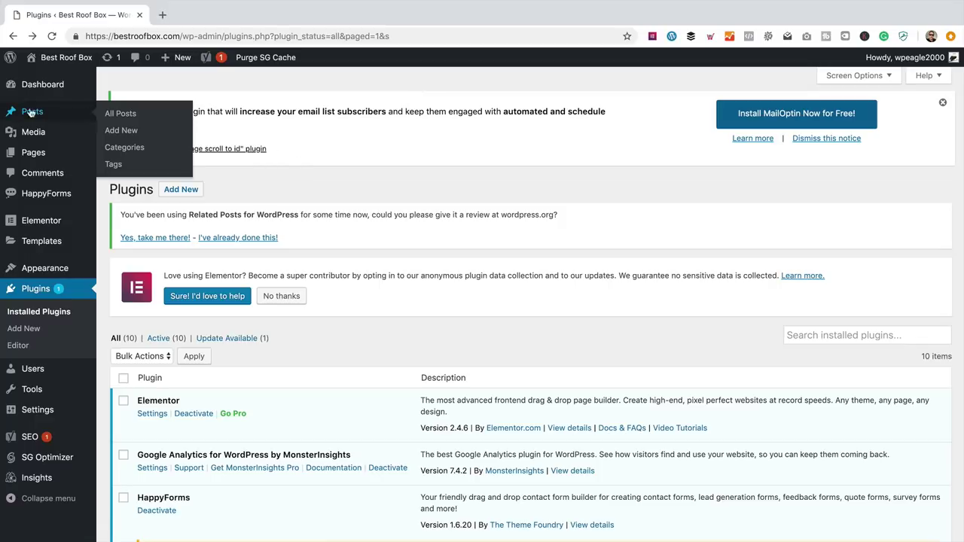
pyautogui.click(140, 113)
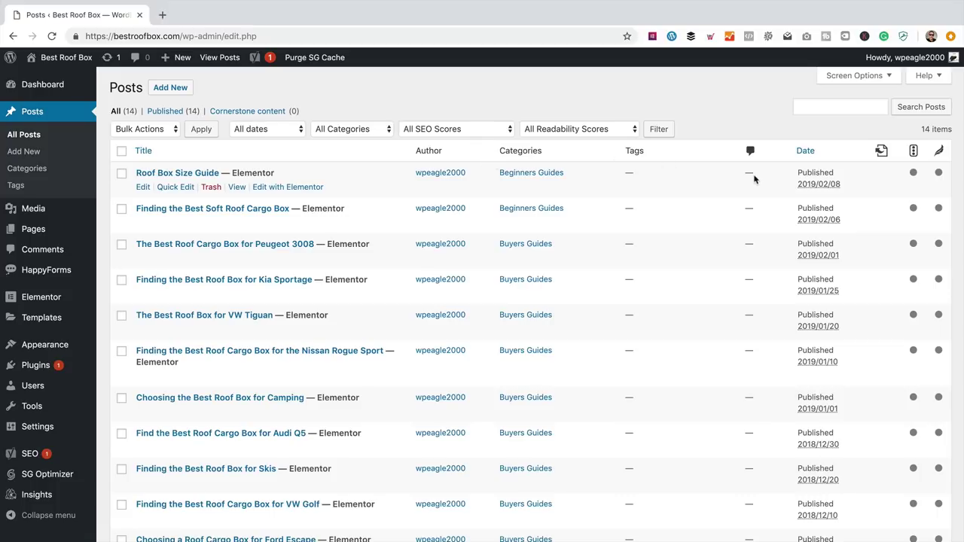
pyautogui.scroll(-1, 739, 194)
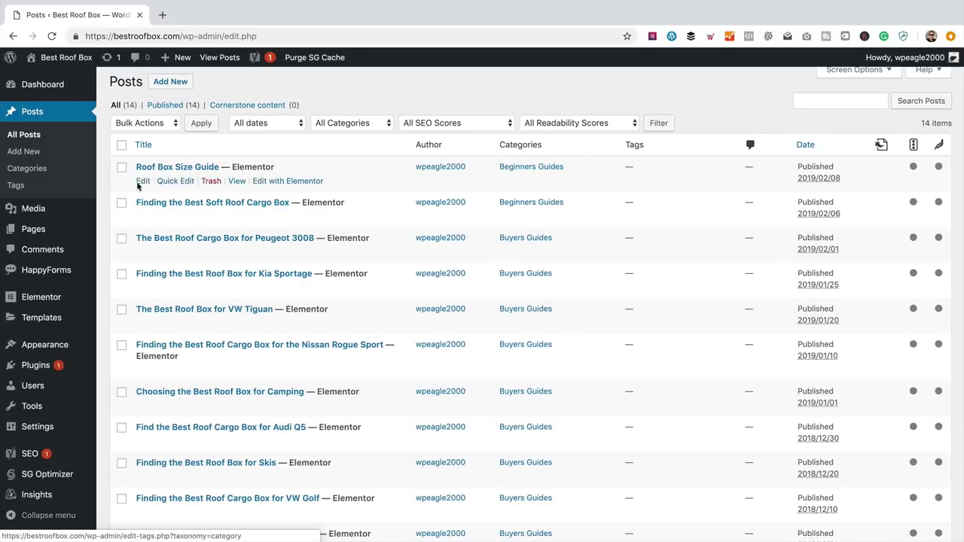
pyautogui.click(141, 182)
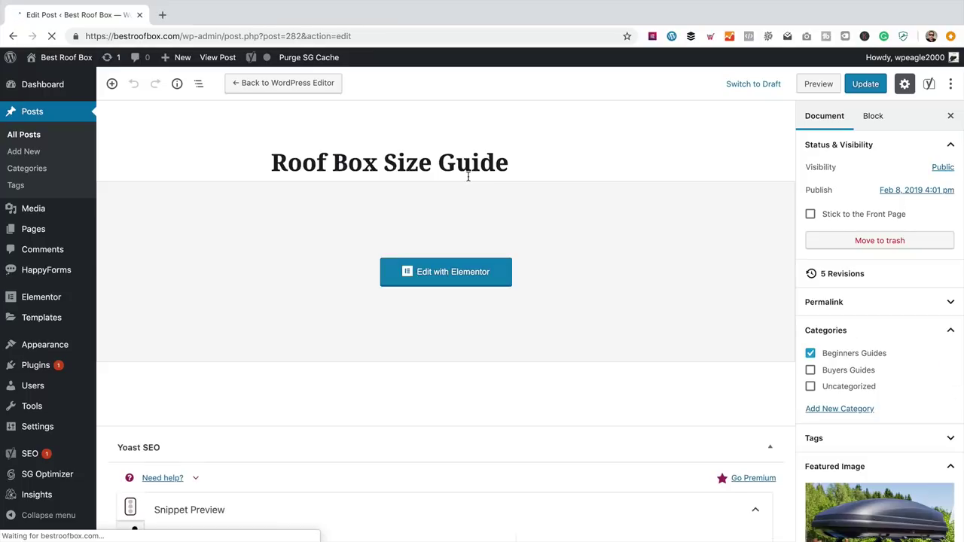
pyautogui.scroll(-3, 493, 188)
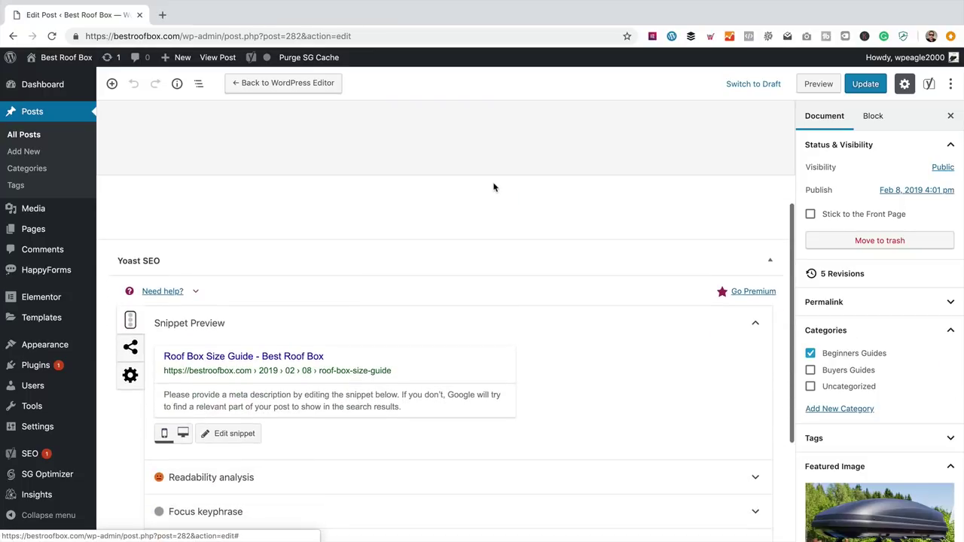
pyautogui.scroll(3, 527, 173)
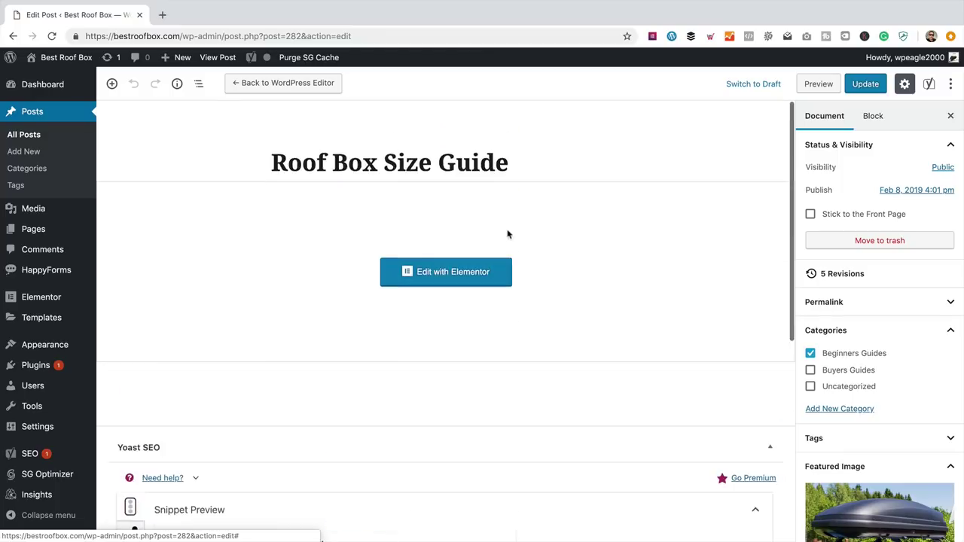
pyautogui.scroll(-5, 507, 234)
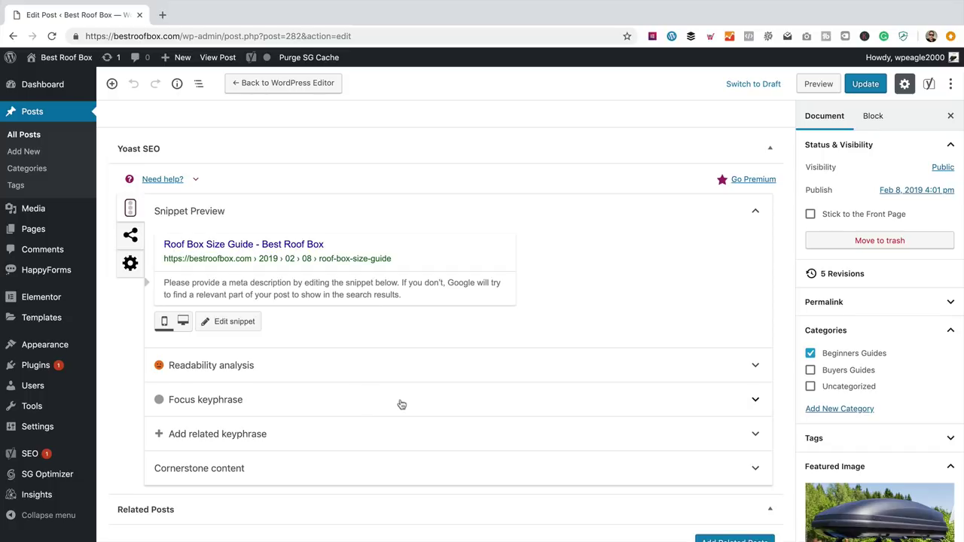
# Enter 'Roof box size guide' as the post's Yoast focus keyphrase
pyautogui.click(435, 402)
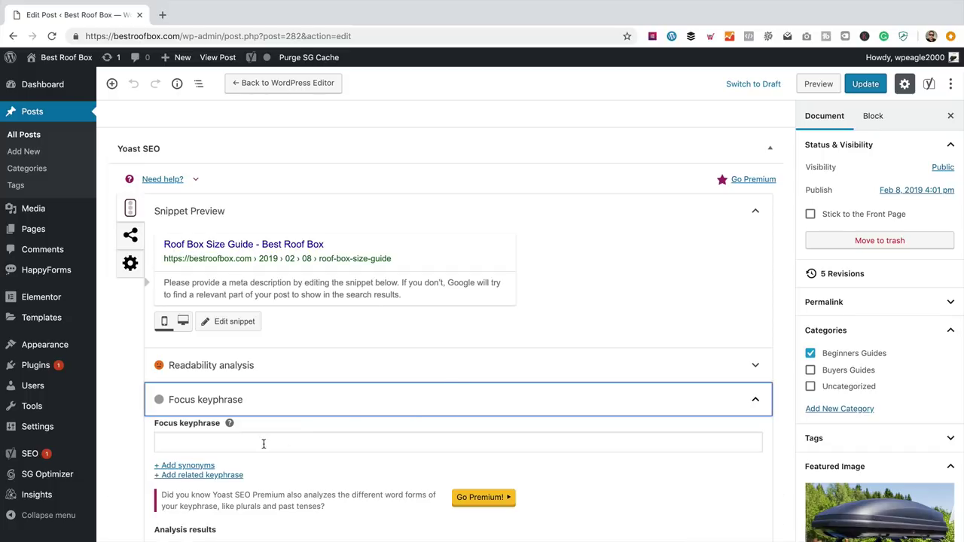
pyautogui.click(292, 443)
pyautogui.write('of ')
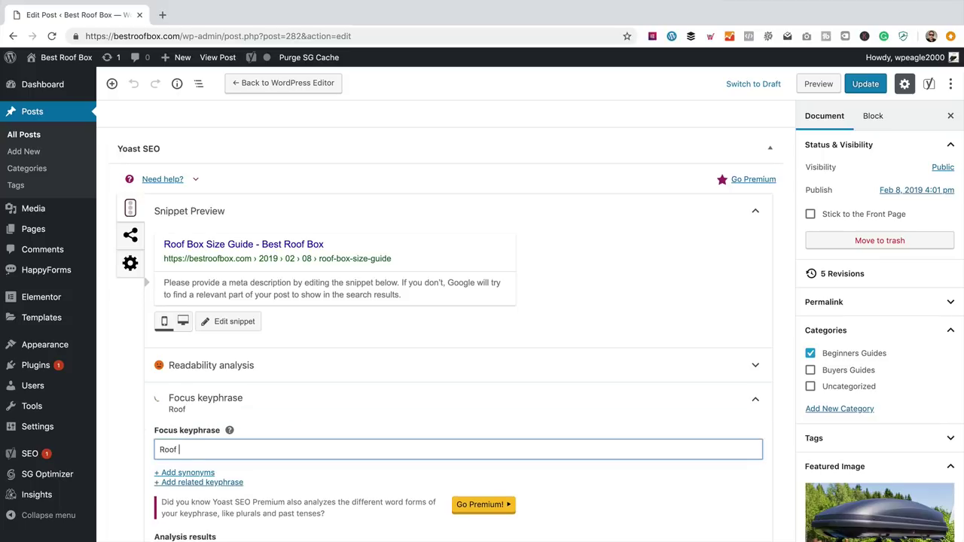
pyautogui.write('box size ghuide')
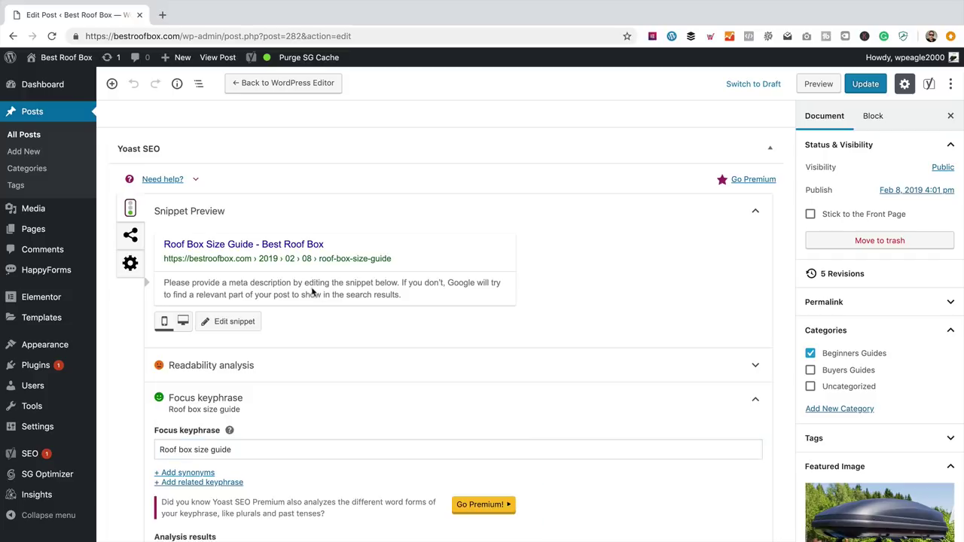
pyautogui.click(312, 291)
# Write the meta description 'Find the perfect fit… easy to follow Roof Box Size Guide. We've listed our favourite Roof Boxes by size…'
pyautogui.scroll(-1, 296, 384)
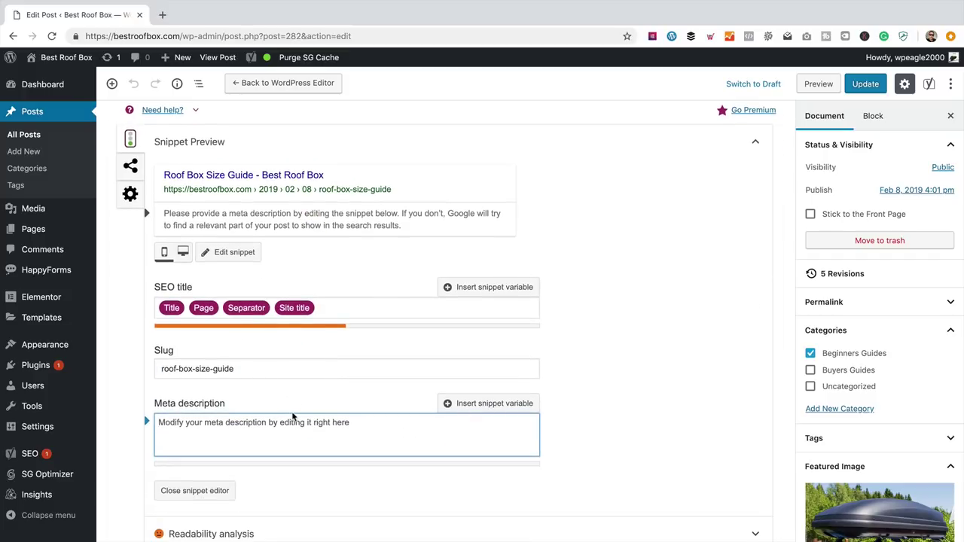
pyautogui.write('Find the ')
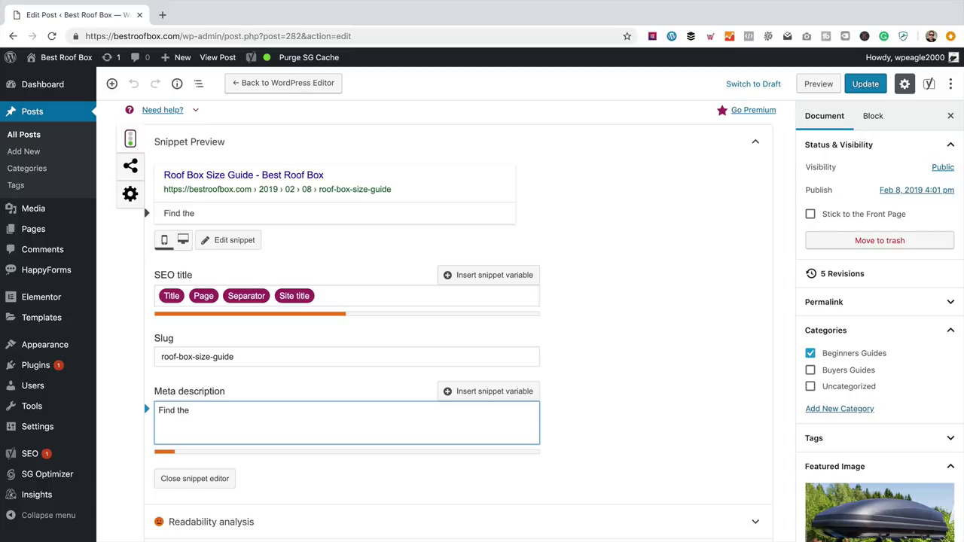
pyautogui.write('perfect fit')
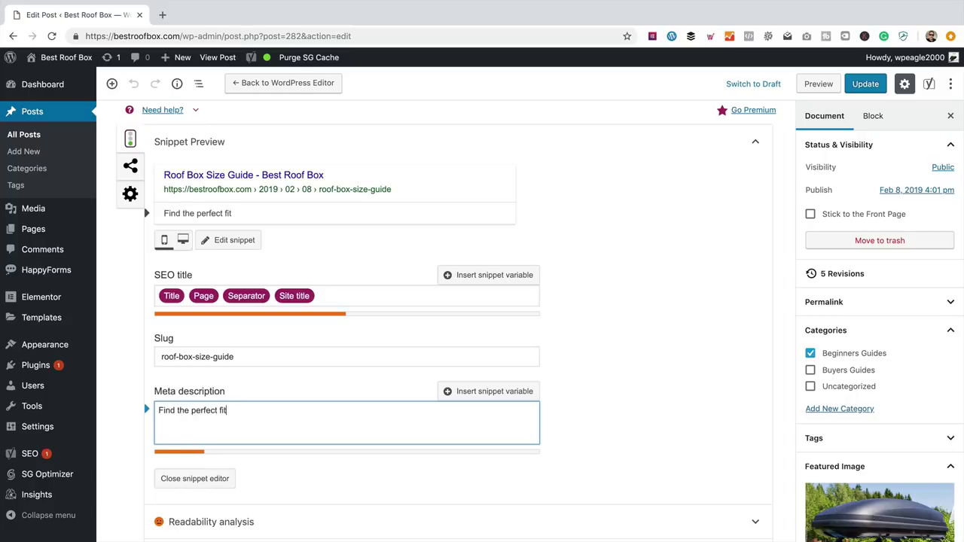
pyautogui.write('for your ca')
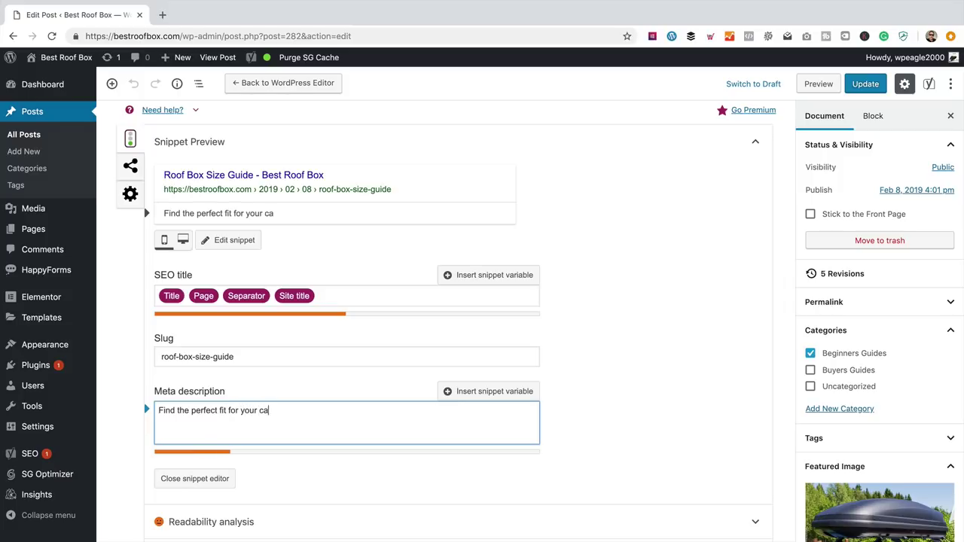
pyautogui.write('r with our ')
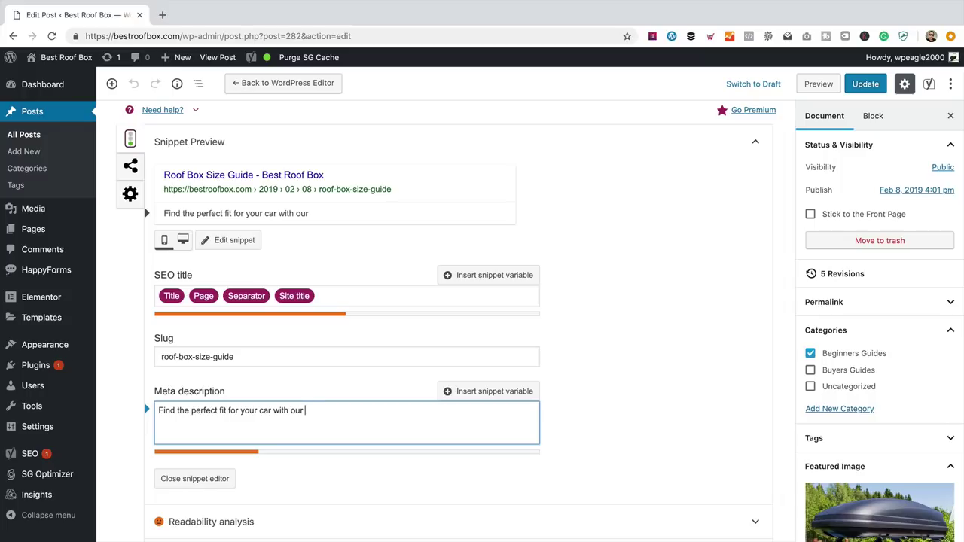
pyautogui.write('Roof Box Size Guide ')
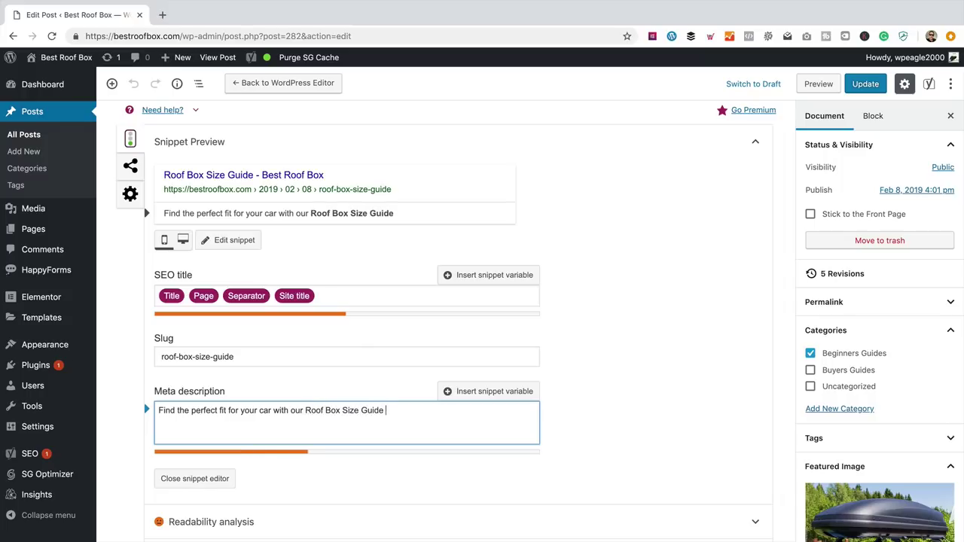
pyautogui.write(' erasy')
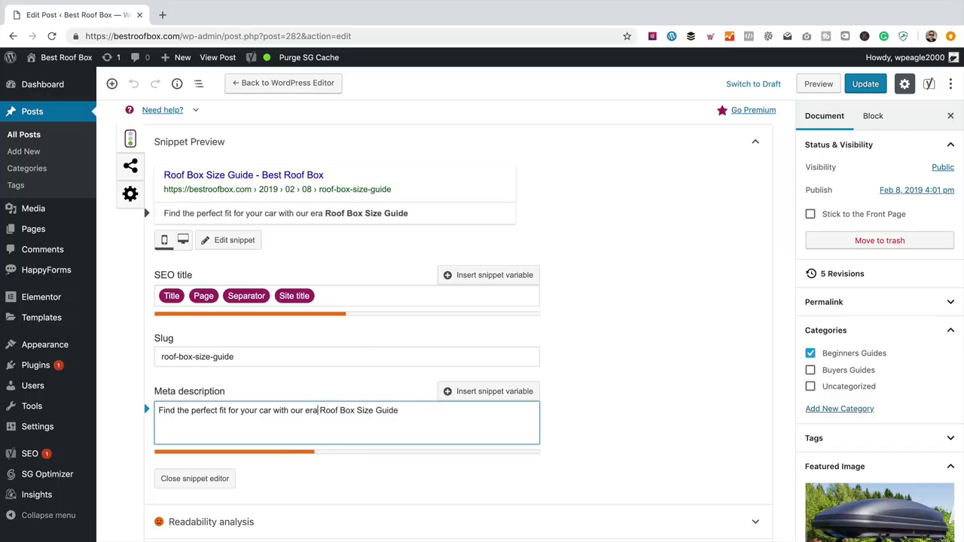
pyautogui.press('BackSpace')
pyautogui.press('BackSpace')
pyautogui.press('BackSpace')
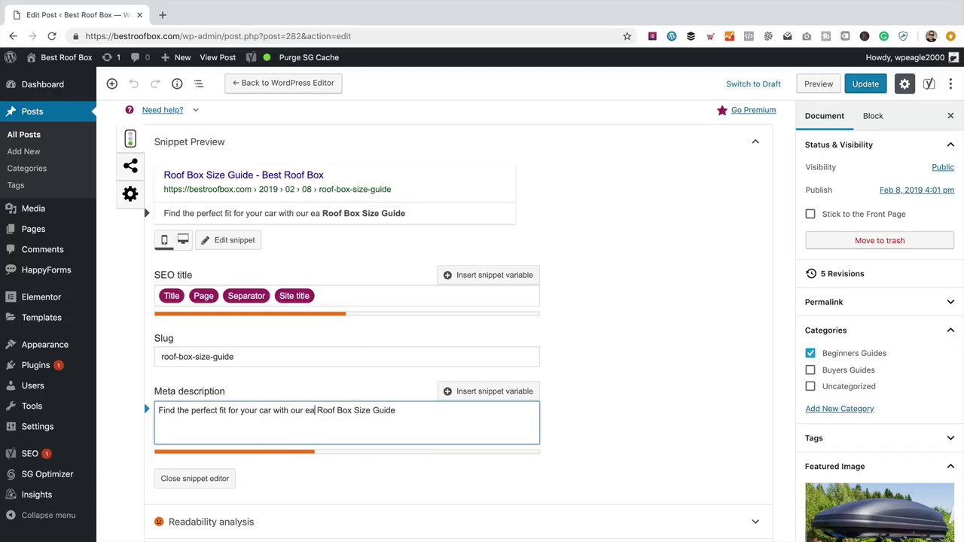
pyautogui.write('sy to follow')
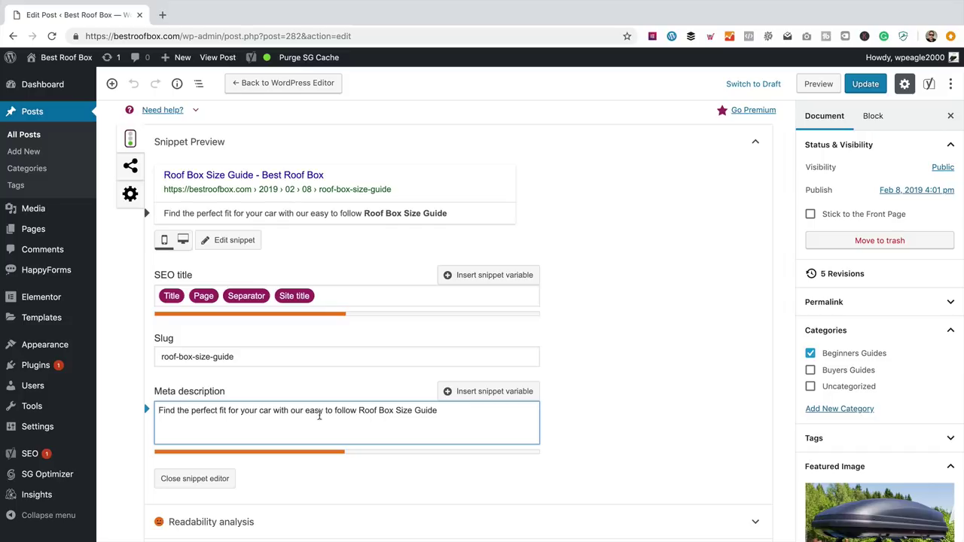
pyautogui.click(467, 413)
pyautogui.write(". We've lis")
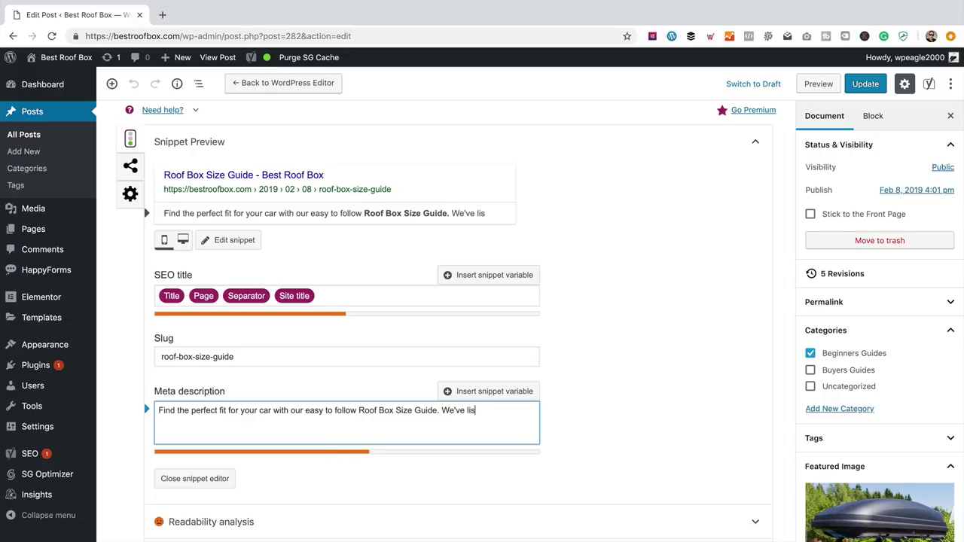
pyautogui.write('ted our fa')
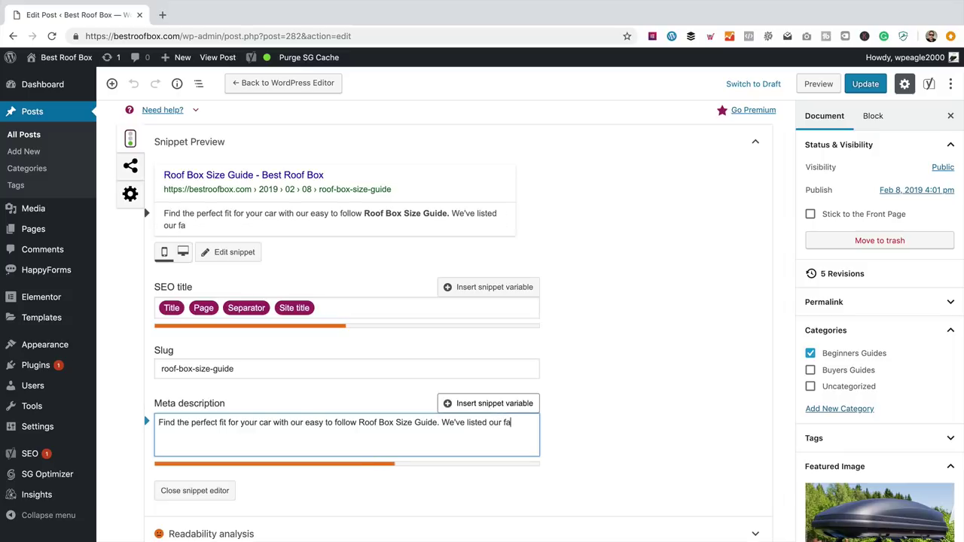
pyautogui.write('vourite ')
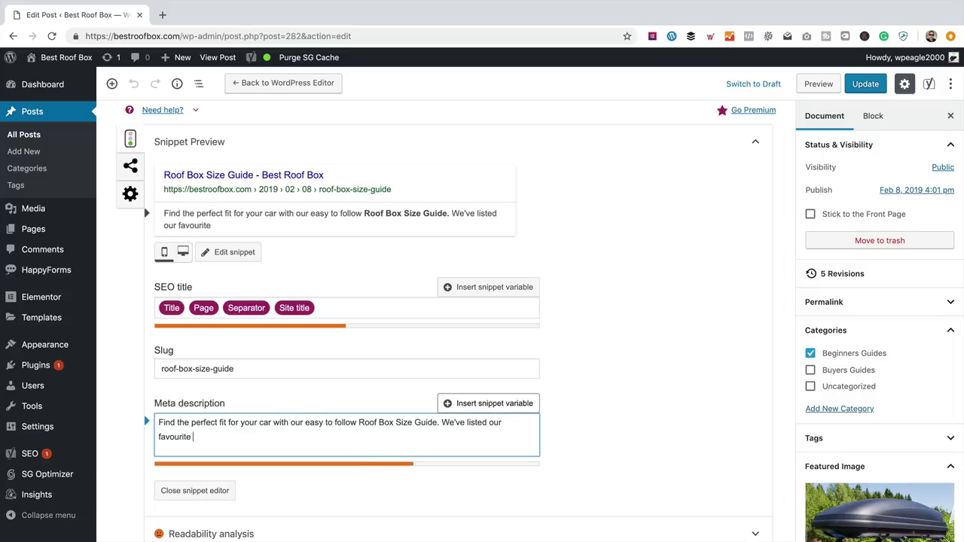
pyautogui.write('Roof Box')
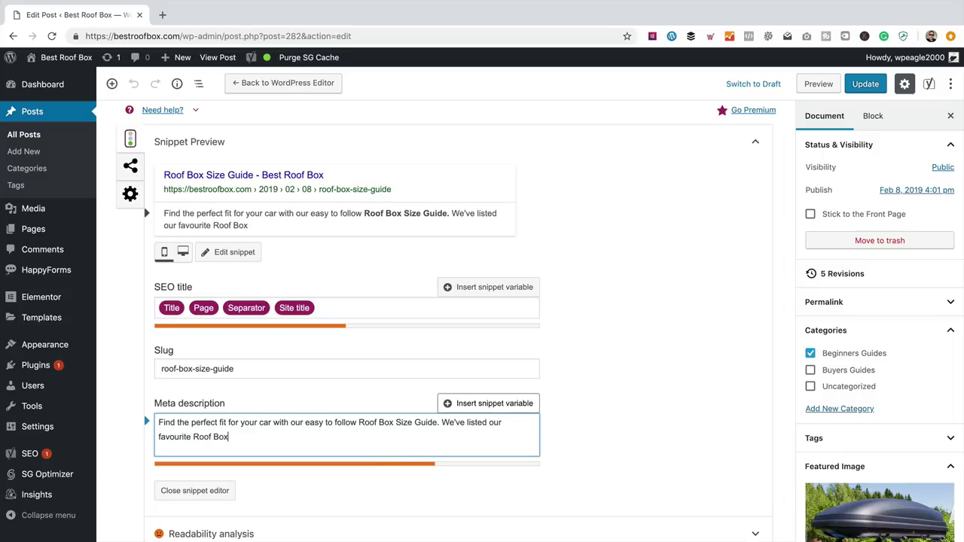
pyautogui.write('es by size so yo')
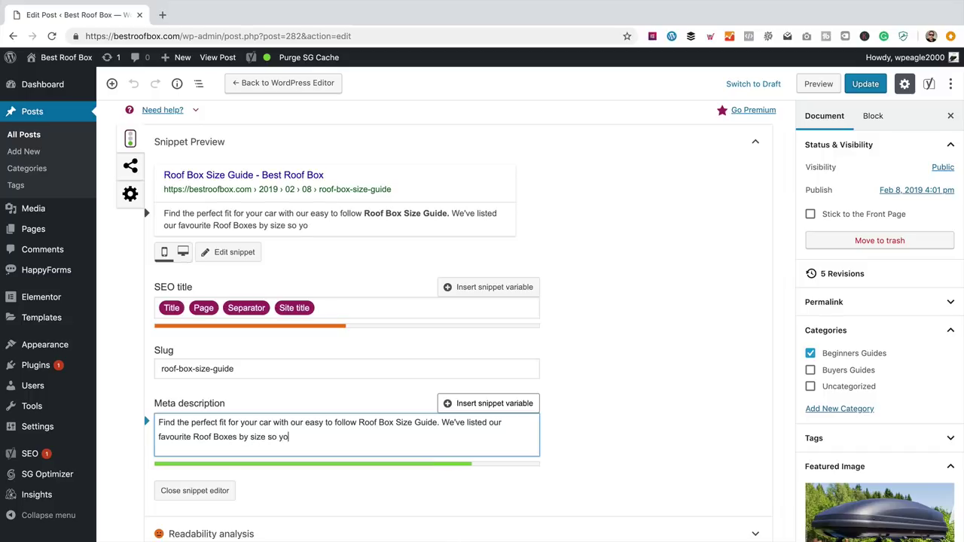
pyautogui.write('u can quickly fin')
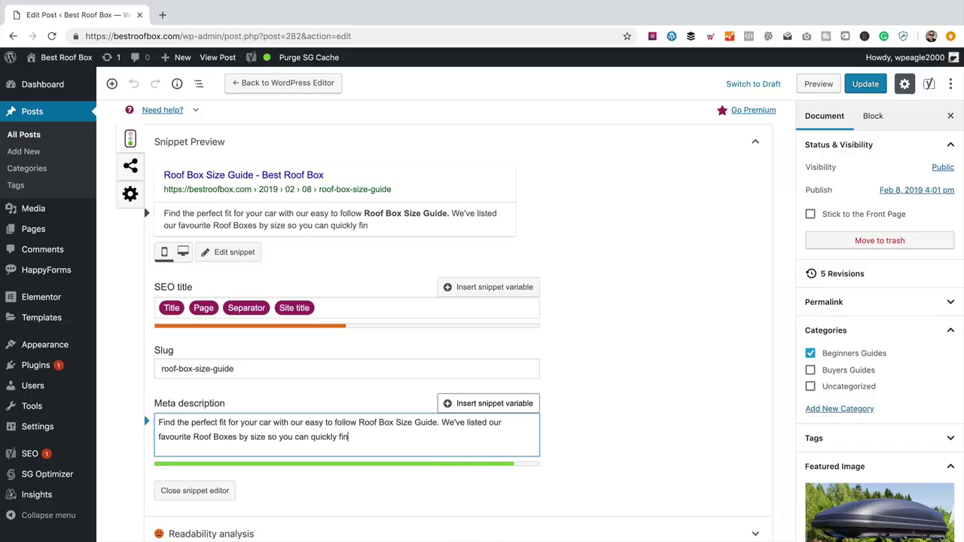
pyautogui.write('d the one for you.')
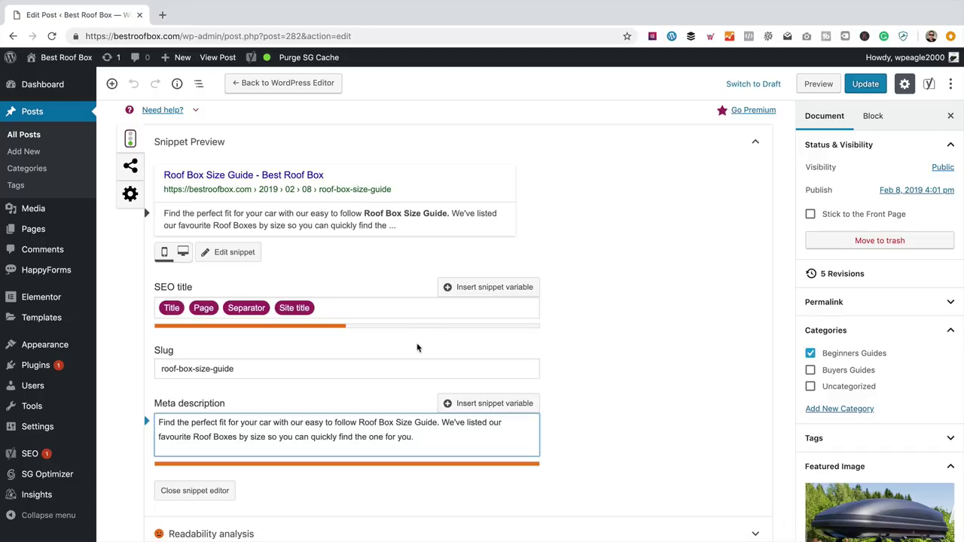
# Review the Yoast SEO analysis results for the post
pyautogui.scroll(2, 481, 289)
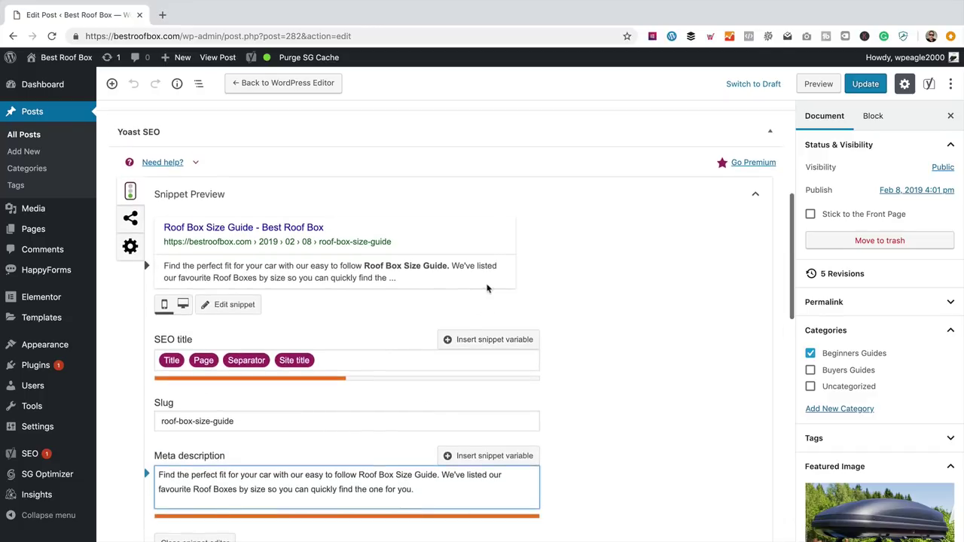
pyautogui.scroll(5, 486, 290)
pyautogui.scroll(-15, 349, 303)
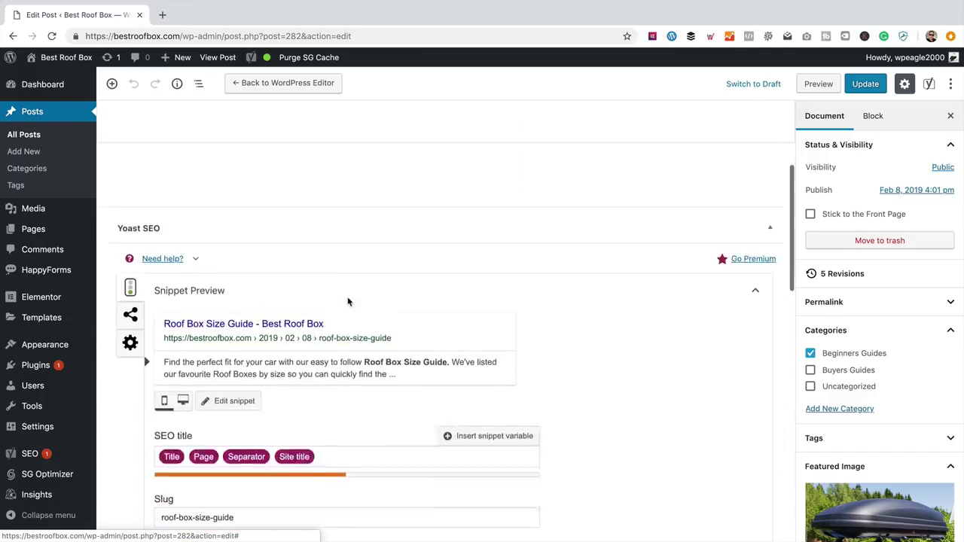
pyautogui.scroll(-3, 348, 301)
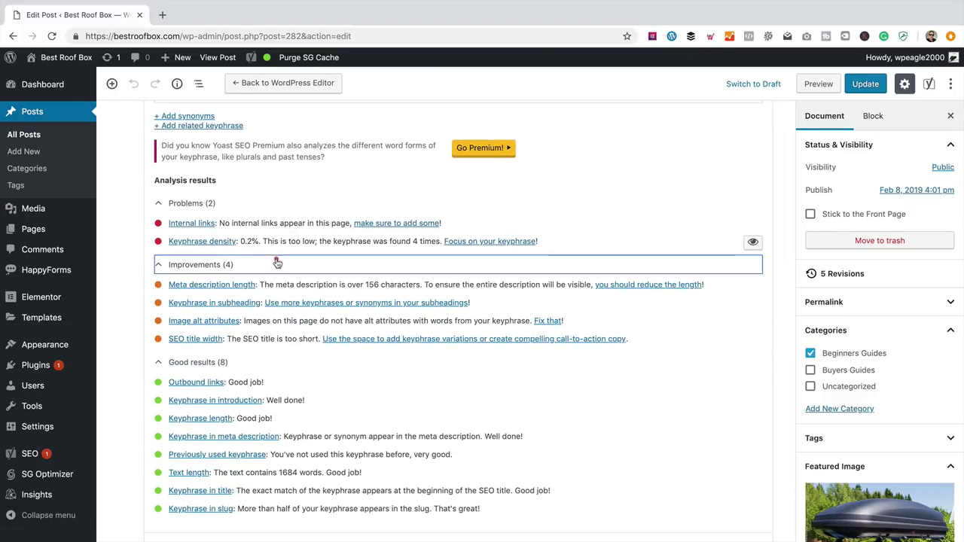
pyautogui.moveTo(291, 241); pyautogui.dragTo(296, 241)
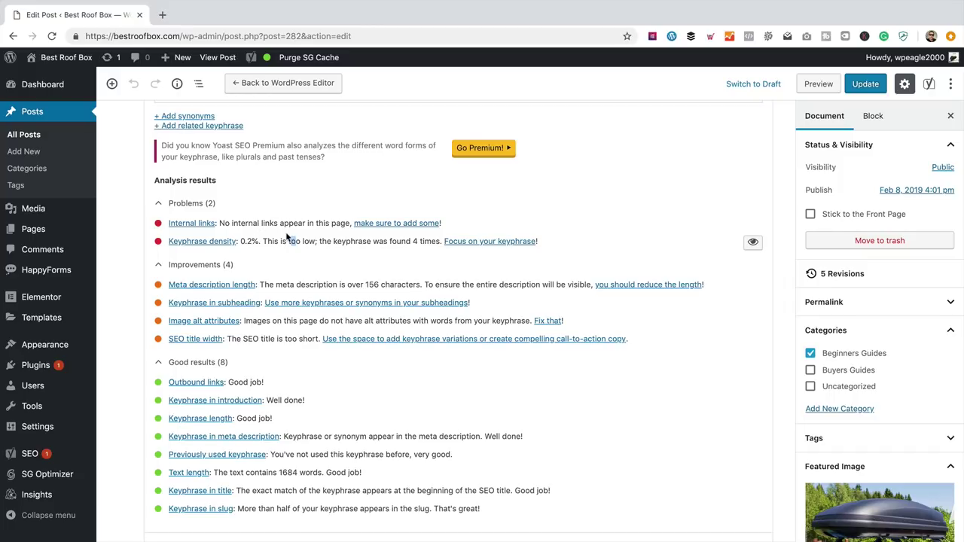
# Update the post with its new meta description and open it in Elementor
pyautogui.scroll(3, 316, 269)
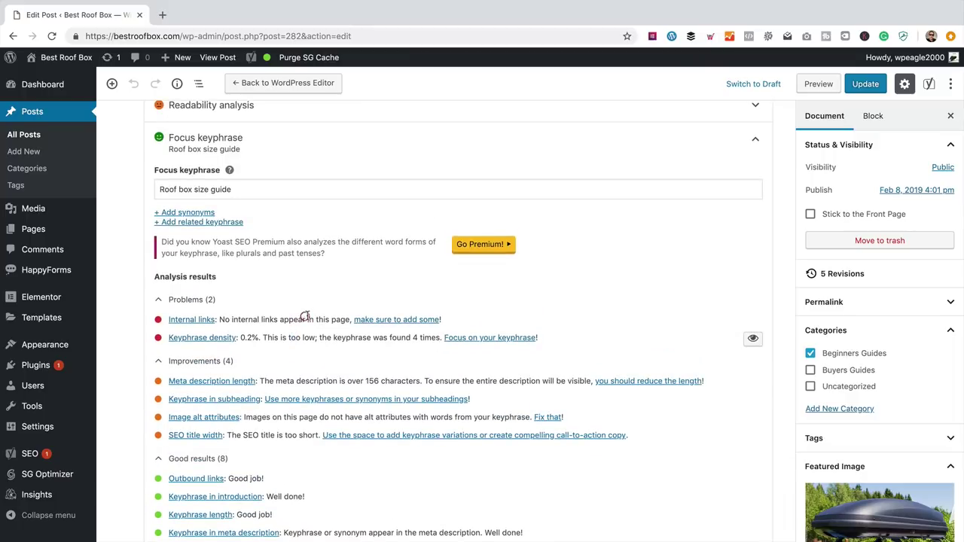
pyautogui.scroll(2, 317, 316)
pyautogui.scroll(10, 325, 319)
pyautogui.scroll(-8, 336, 314)
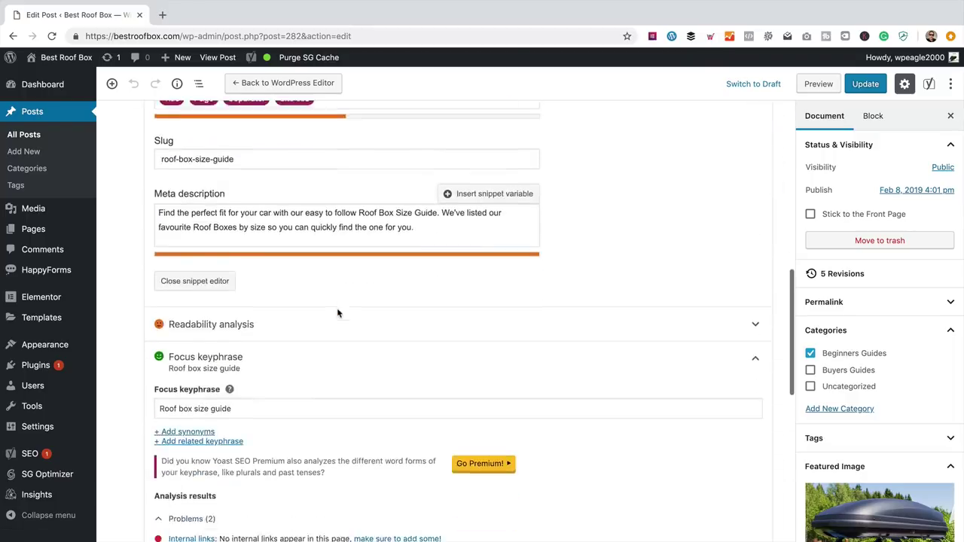
pyautogui.scroll(10, 336, 314)
pyautogui.scroll(-10, 437, 286)
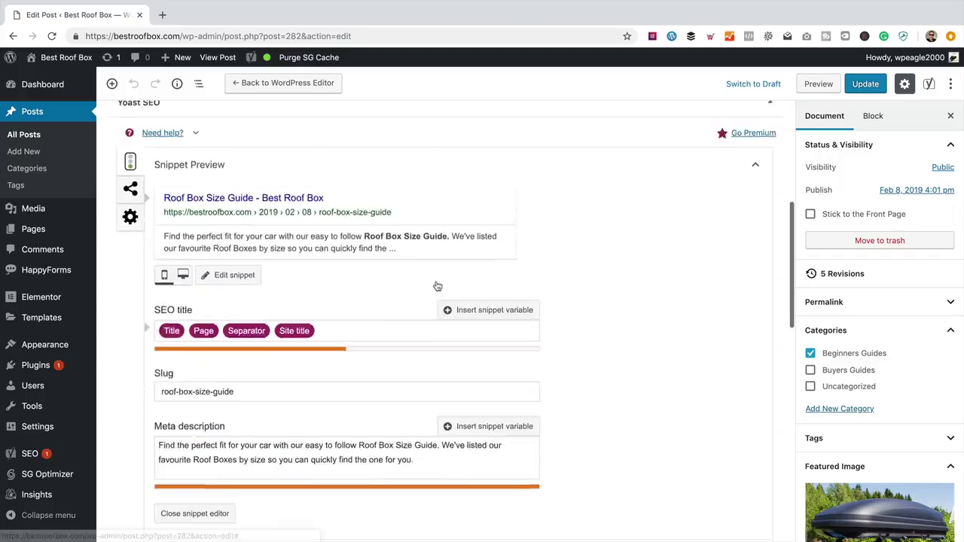
pyautogui.scroll(-4, 436, 281)
pyautogui.scroll(15, 451, 263)
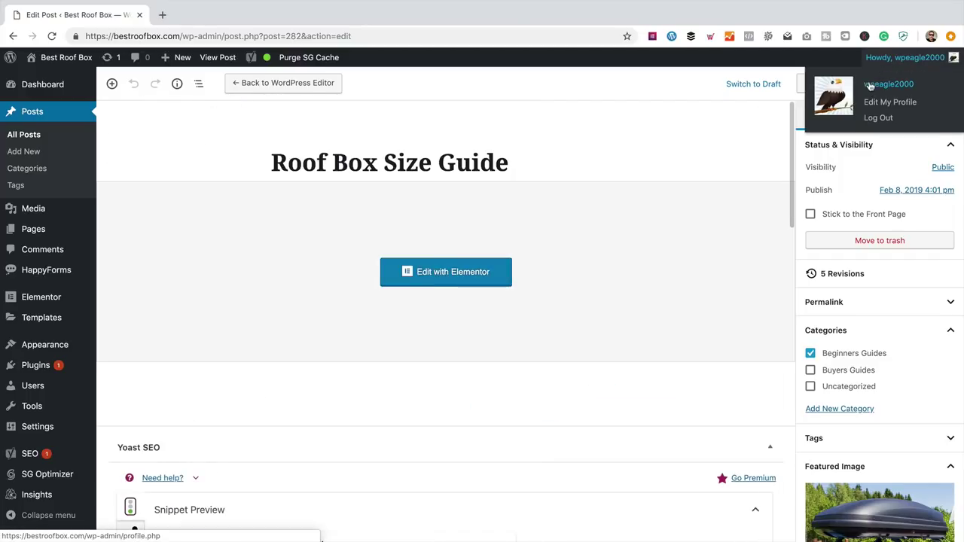
pyautogui.click(865, 84)
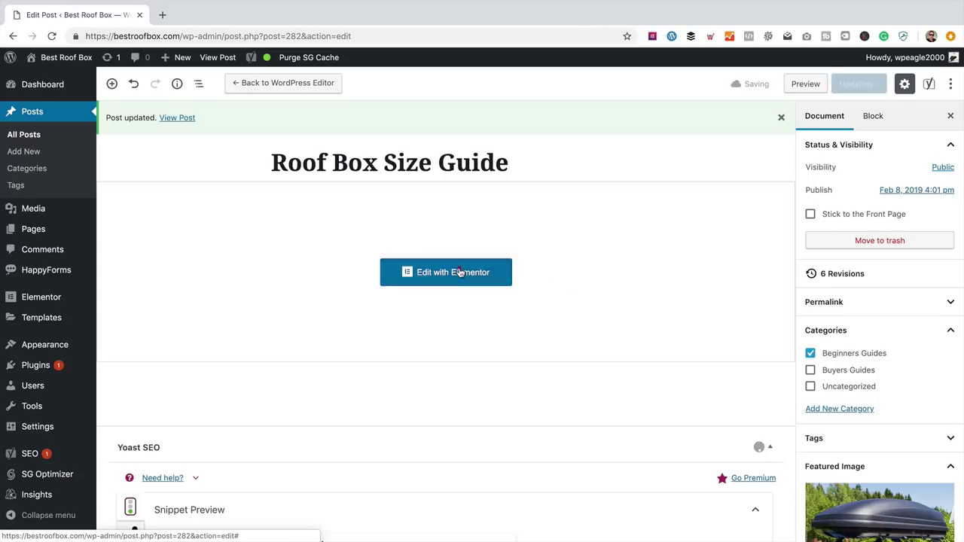
pyautogui.click(467, 272)
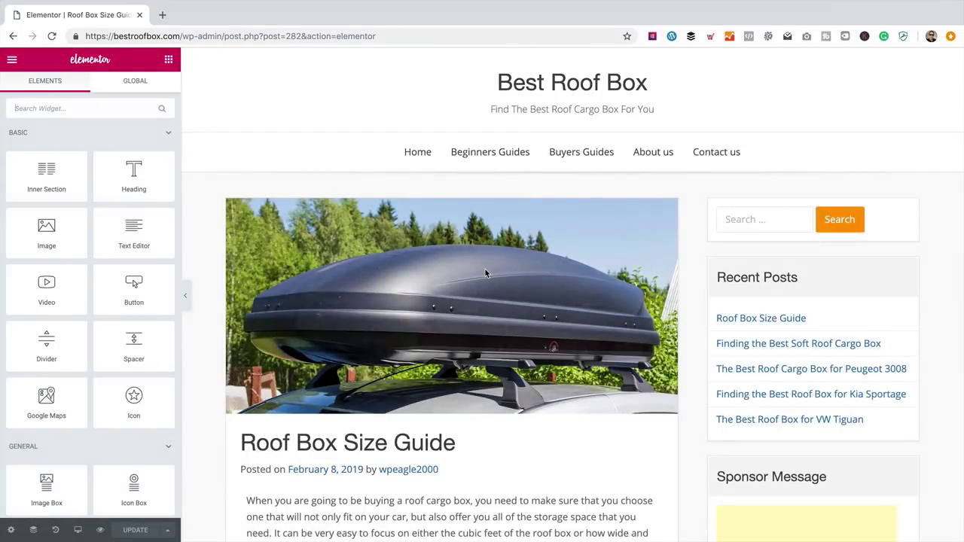
# Add a new line 'Here's our Roof Box Size guide' at the end of the opening text block
pyautogui.scroll(-5, 485, 269)
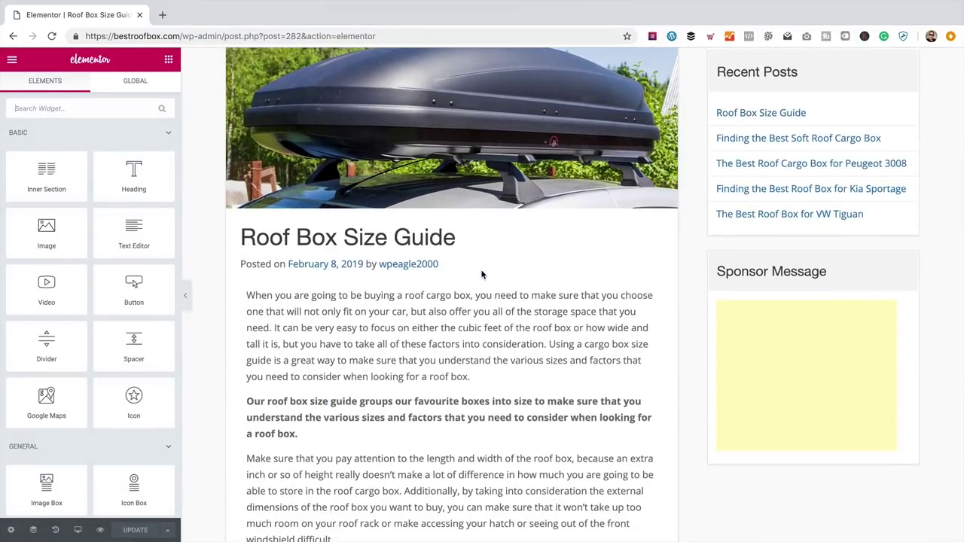
pyautogui.scroll(-3, 489, 275)
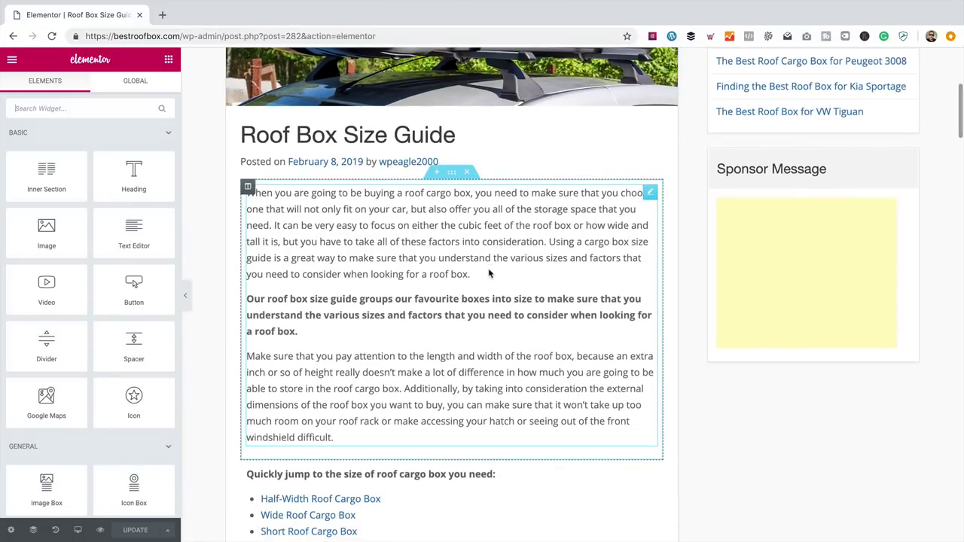
pyautogui.scroll(3, 489, 274)
pyautogui.click(387, 333)
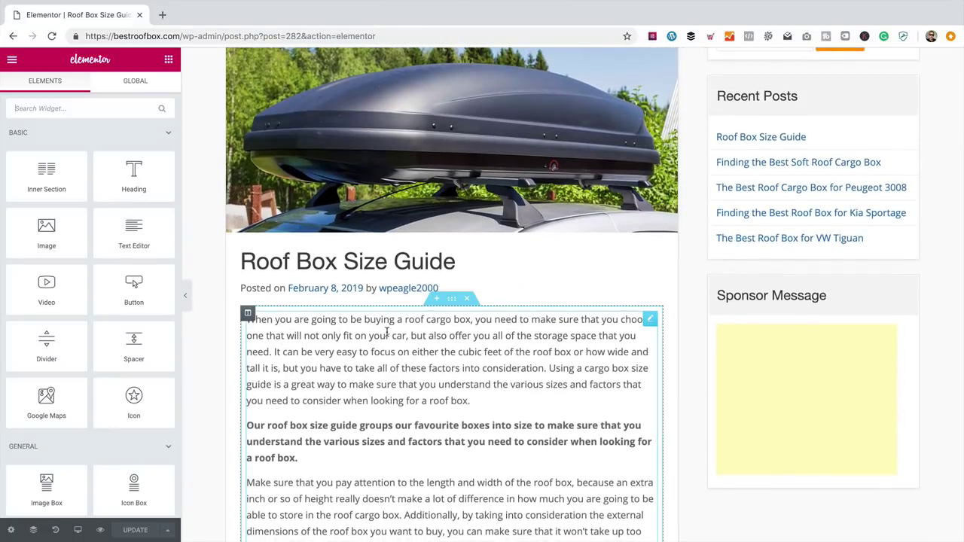
pyautogui.moveTo(472, 319); pyautogui.dragTo(405, 319)
pyautogui.click(443, 342)
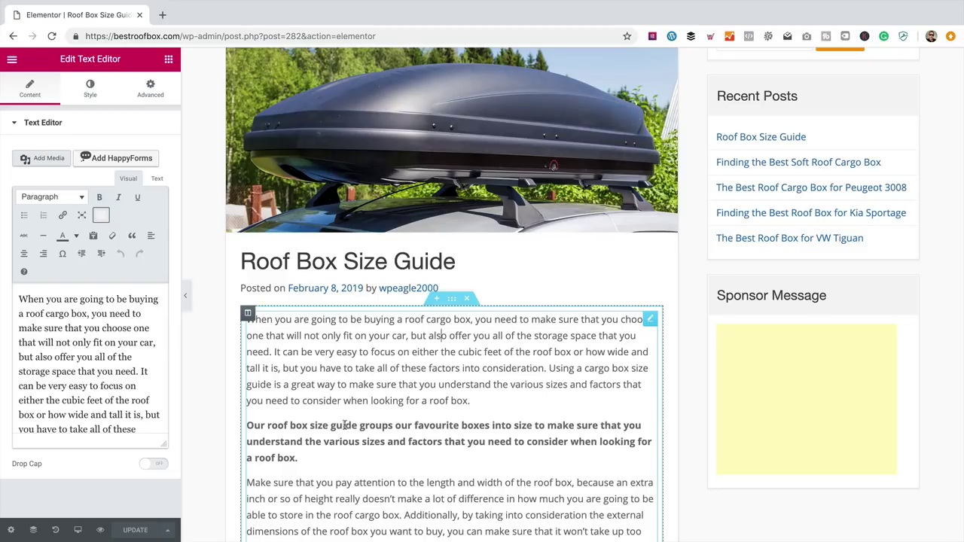
pyautogui.scroll(-5, 418, 399)
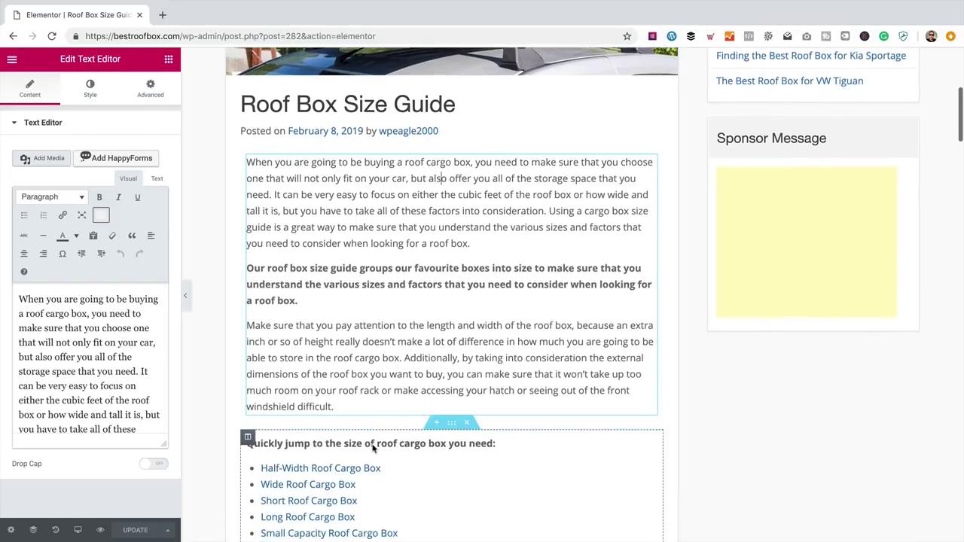
pyautogui.click(346, 393)
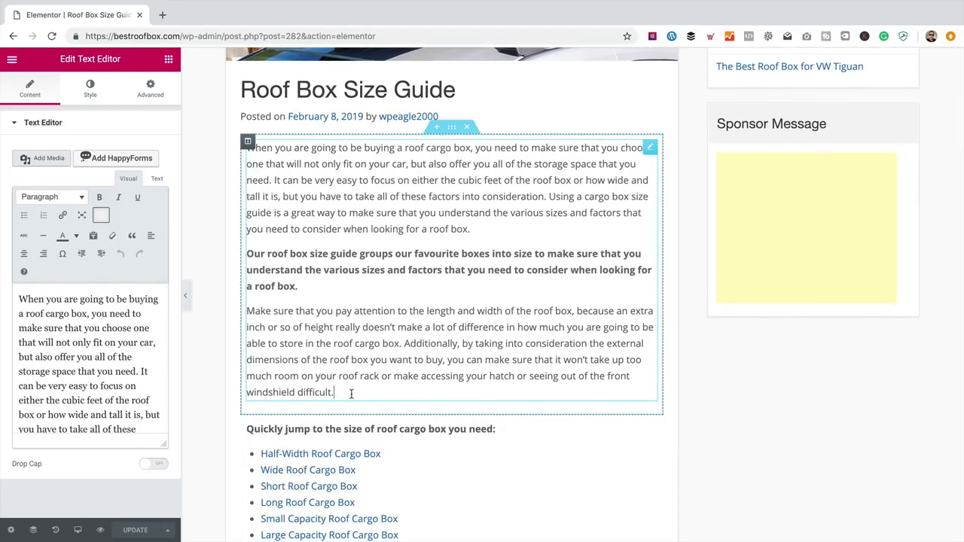
pyautogui.press('Return')
pyautogui.write("Here's our ")
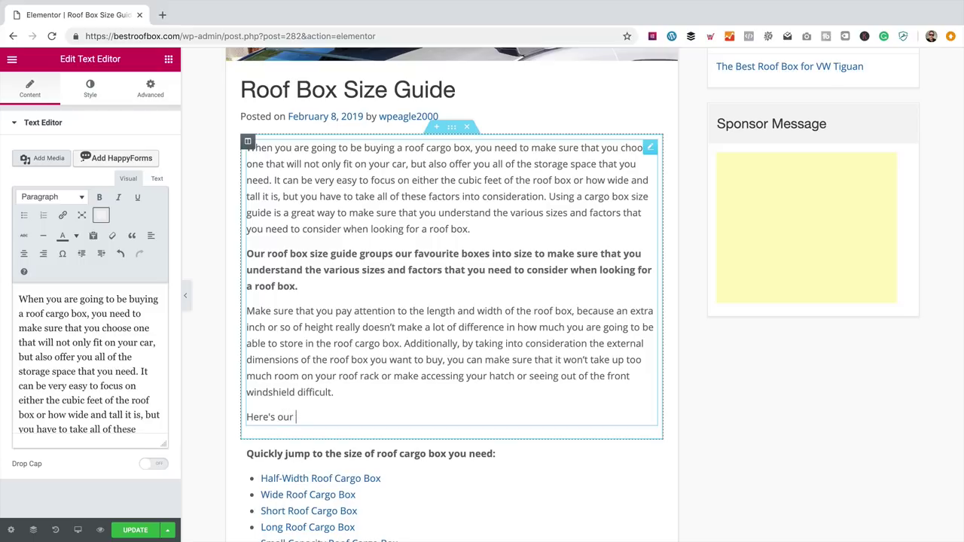
pyautogui.write('Roof Box Size guide:')
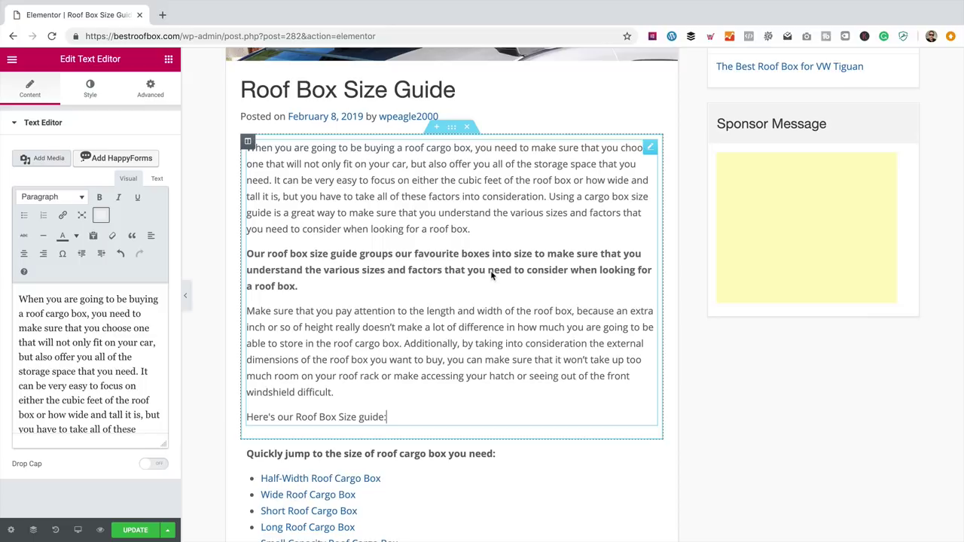
# Save the Elementor edits to the post with UPDATE
pyautogui.scroll(-5, 491, 275)
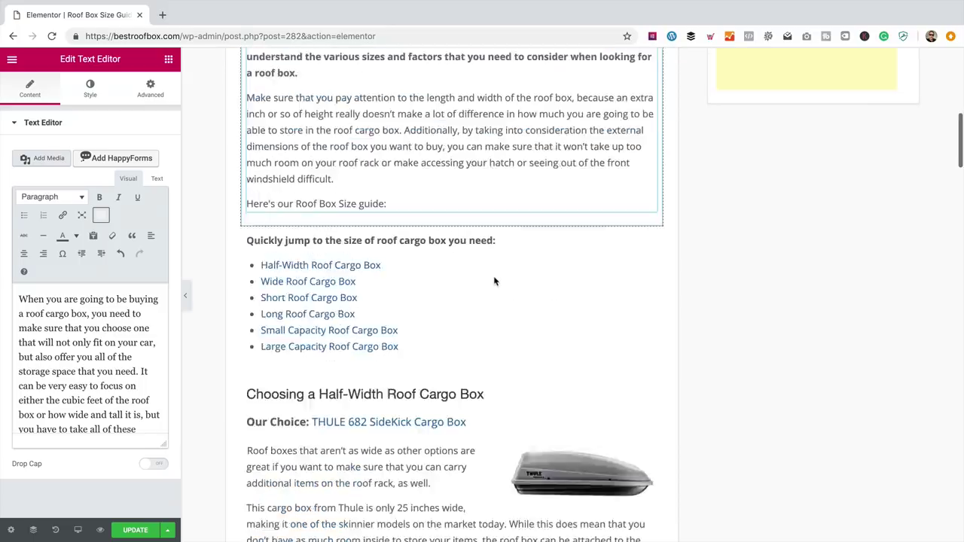
pyautogui.click(136, 531)
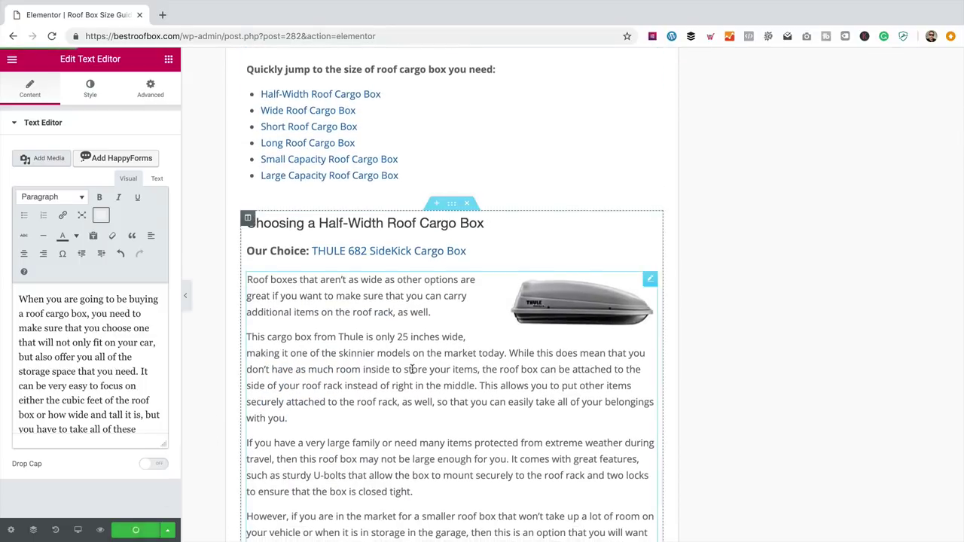
pyautogui.scroll(10, 413, 375)
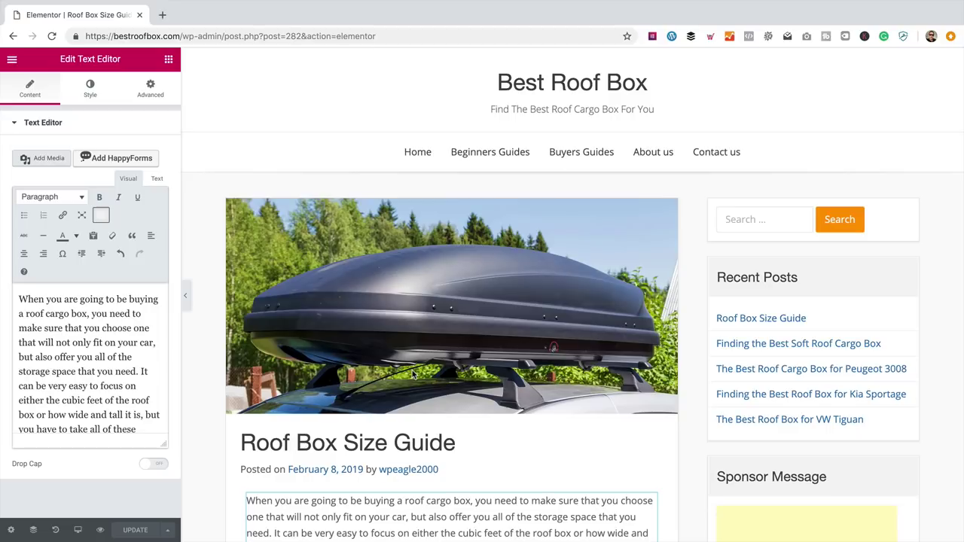
# Exit Elementor back to the Roof Box Size Guide post's WordPress edit screen
pyautogui.click(13, 59)
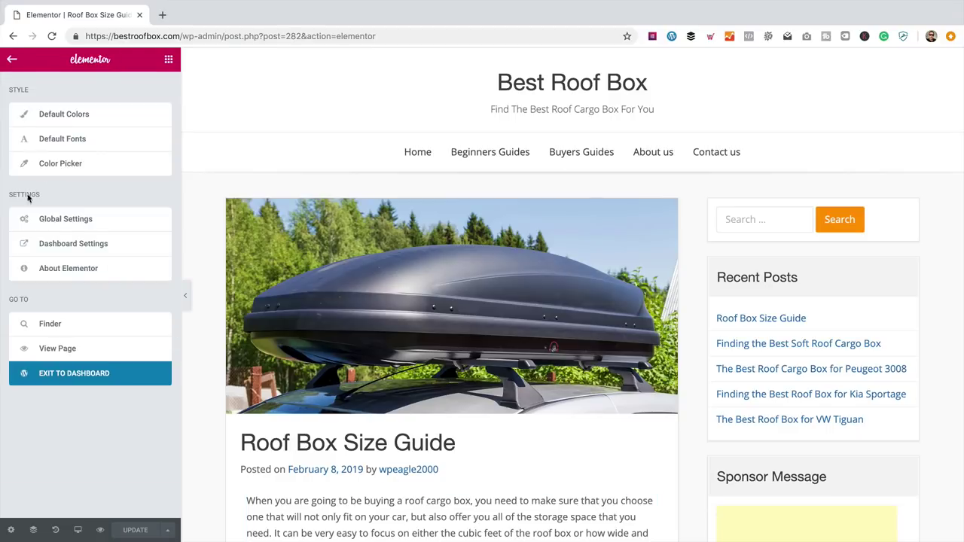
pyautogui.click(74, 373)
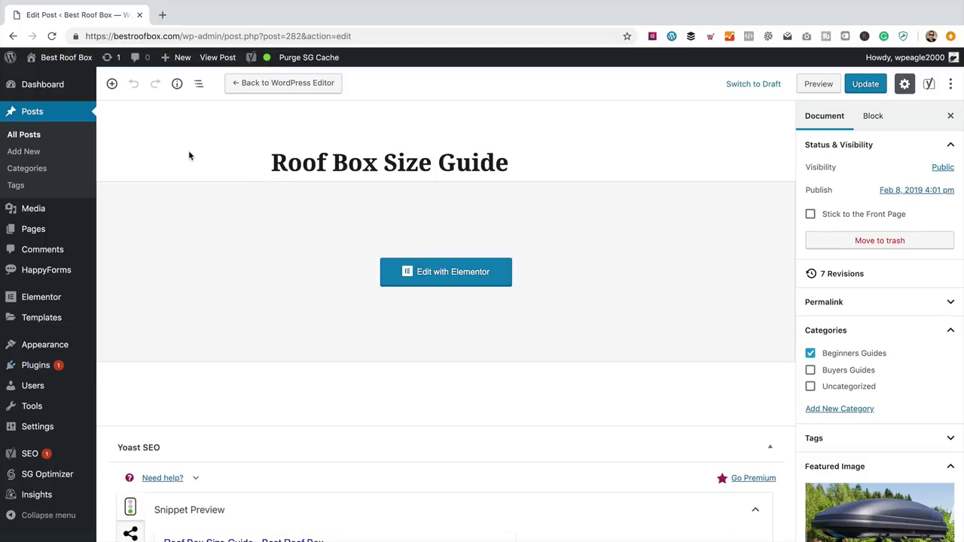
pyautogui.scroll(-3, 189, 155)
pyautogui.scroll(-1, 186, 158)
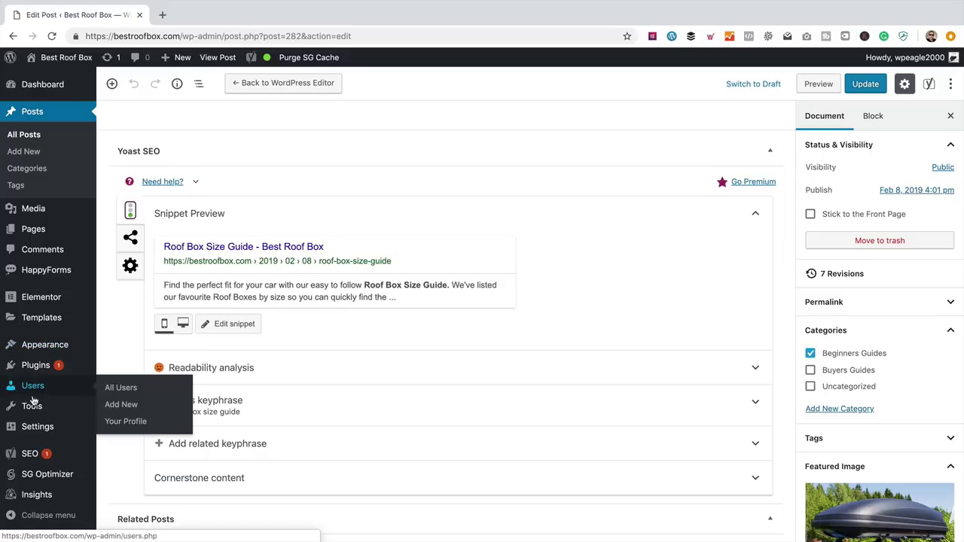
pyautogui.moveTo(73, 364)
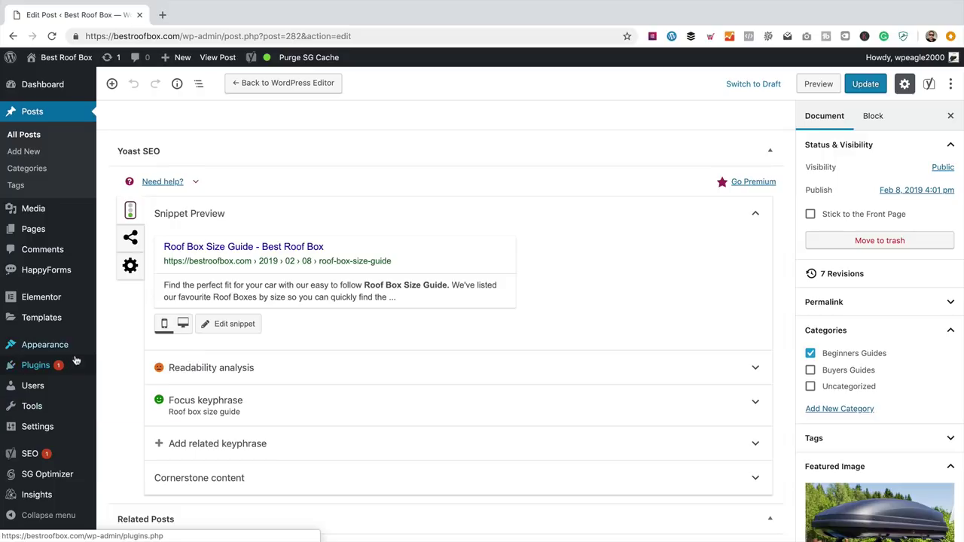
pyautogui.moveTo(66, 429)
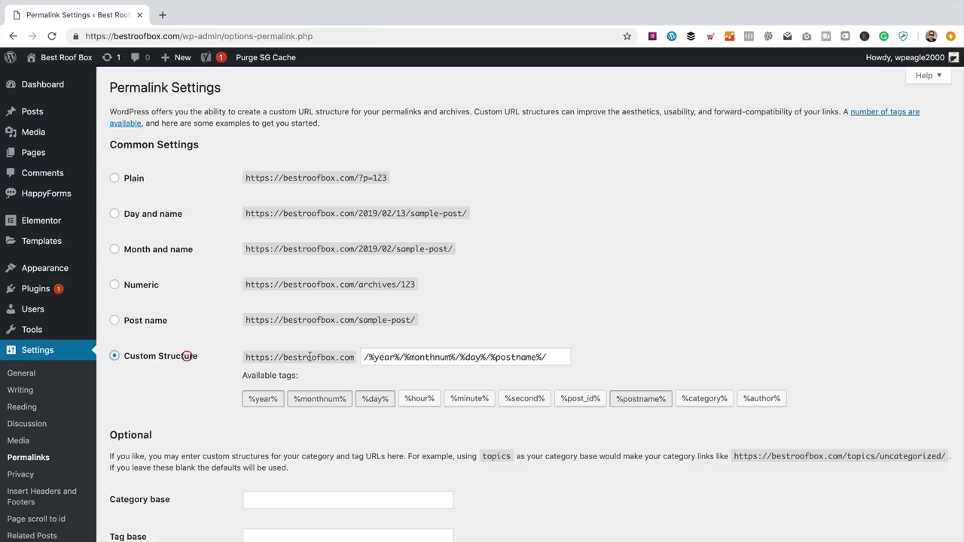
# Replace the Custom Structure permalink with /%category%/%postname%/
pyautogui.moveTo(555, 358); pyautogui.dragTo(323, 355)
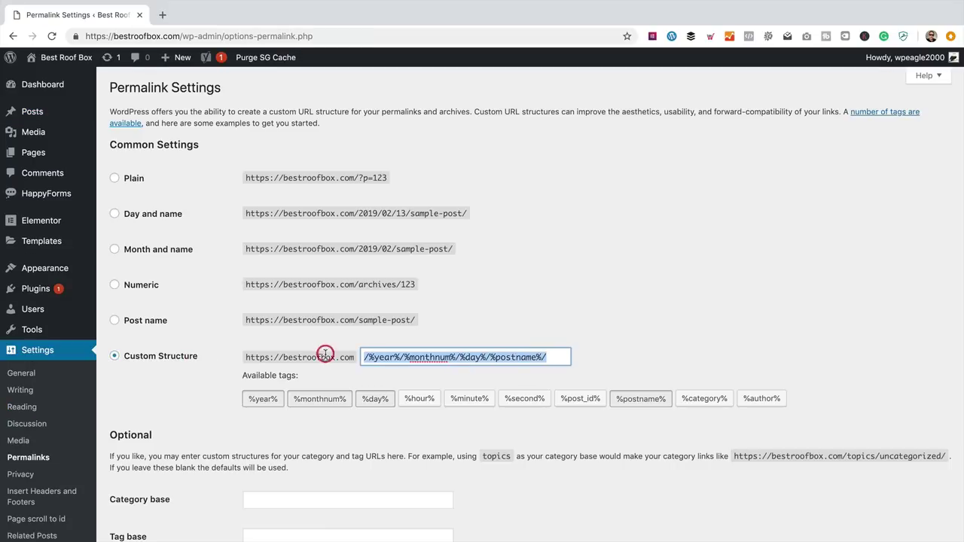
pyautogui.press('BackSpace')
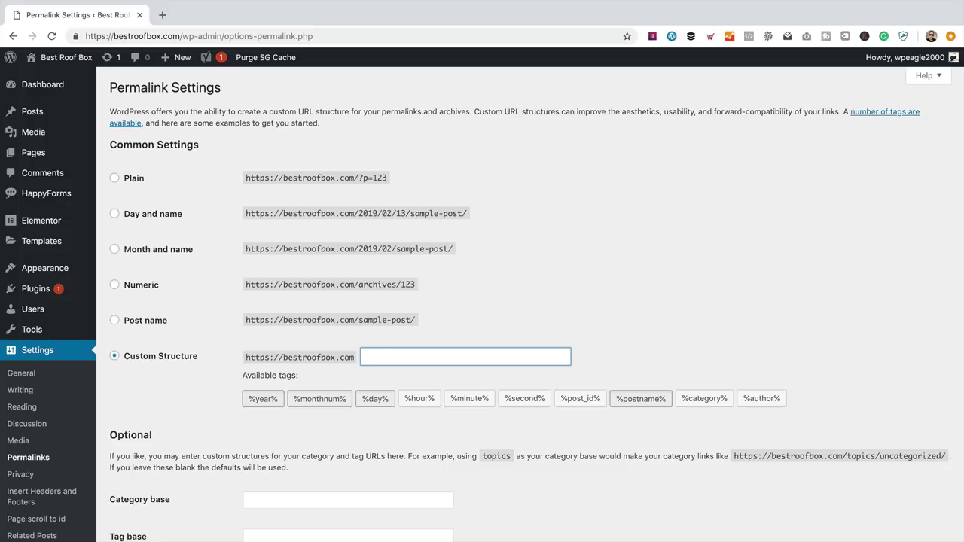
pyautogui.click(705, 398)
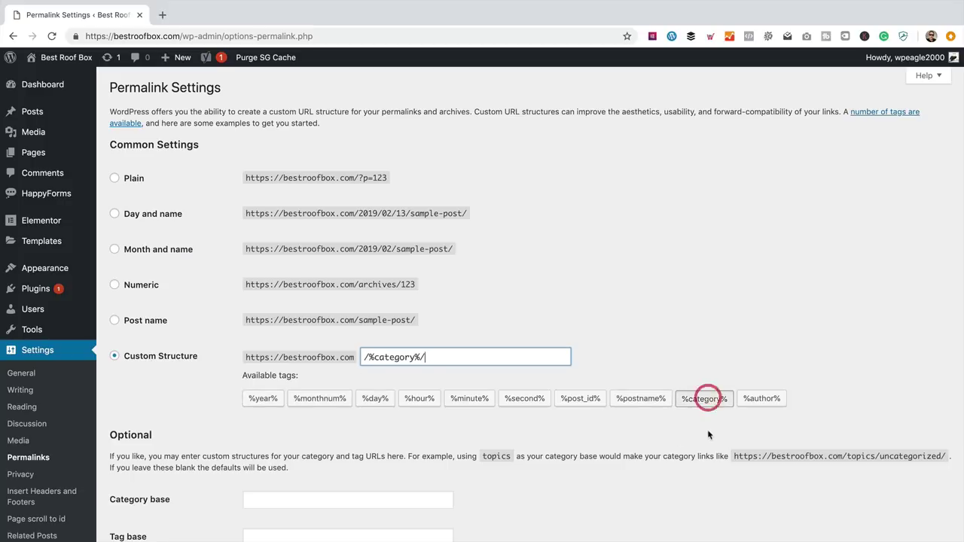
pyautogui.click(620, 397)
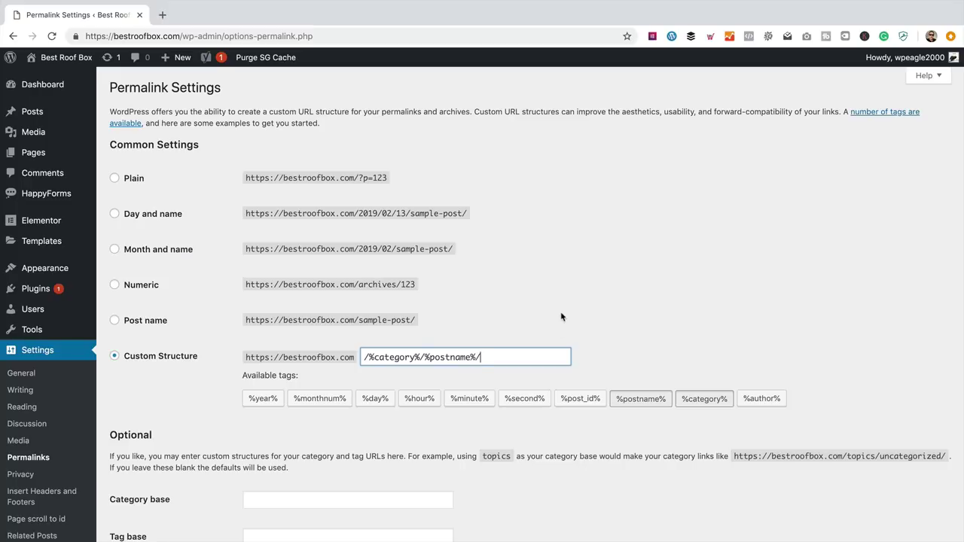
# Save the new permalink settings and visit the live site
pyautogui.scroll(-3, 562, 316)
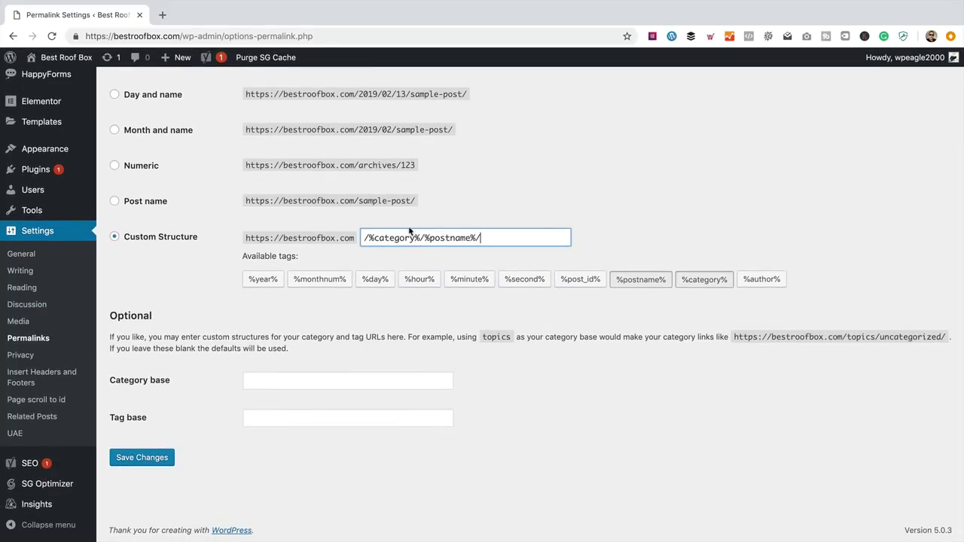
pyautogui.click(142, 465)
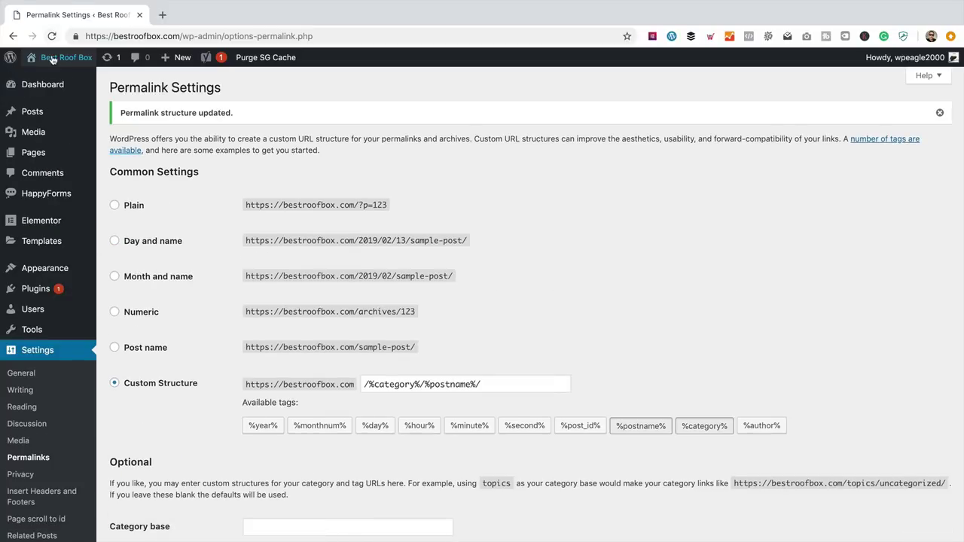
pyautogui.moveTo(54, 60)
pyautogui.click(50, 78)
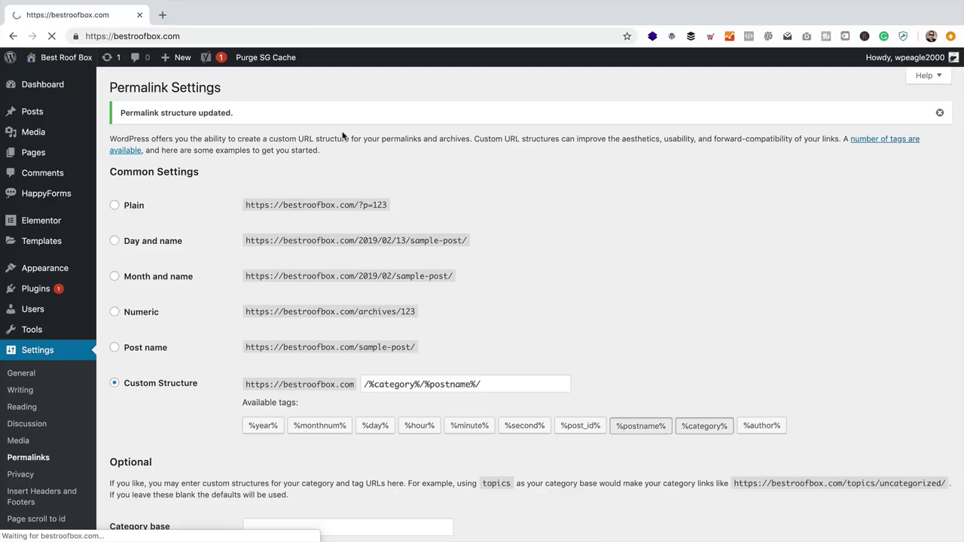
# Open the Roof Box Size Guide post and check its URL is /beginners-guides/roof-box-size-guide/
pyautogui.scroll(-4, 343, 134)
pyautogui.scroll(-3, 349, 137)
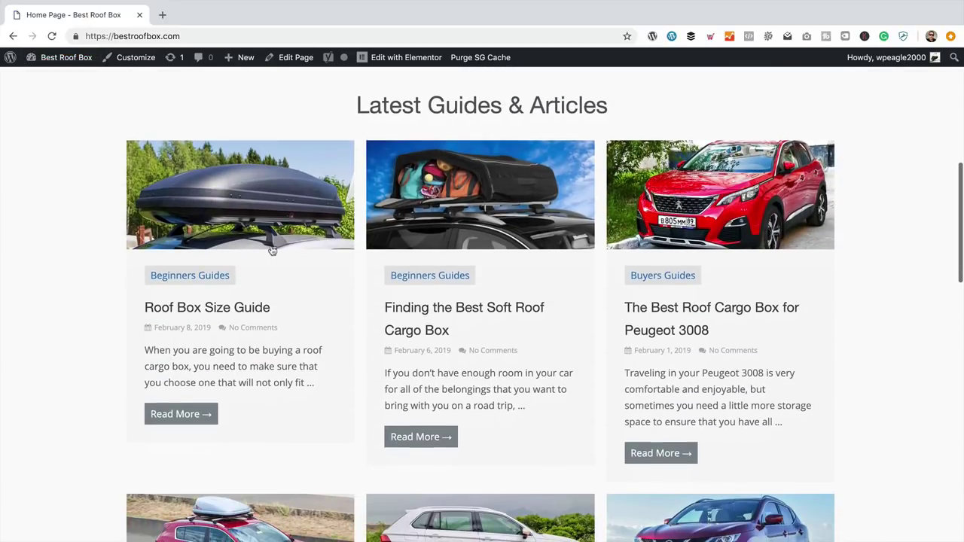
pyautogui.click(272, 242)
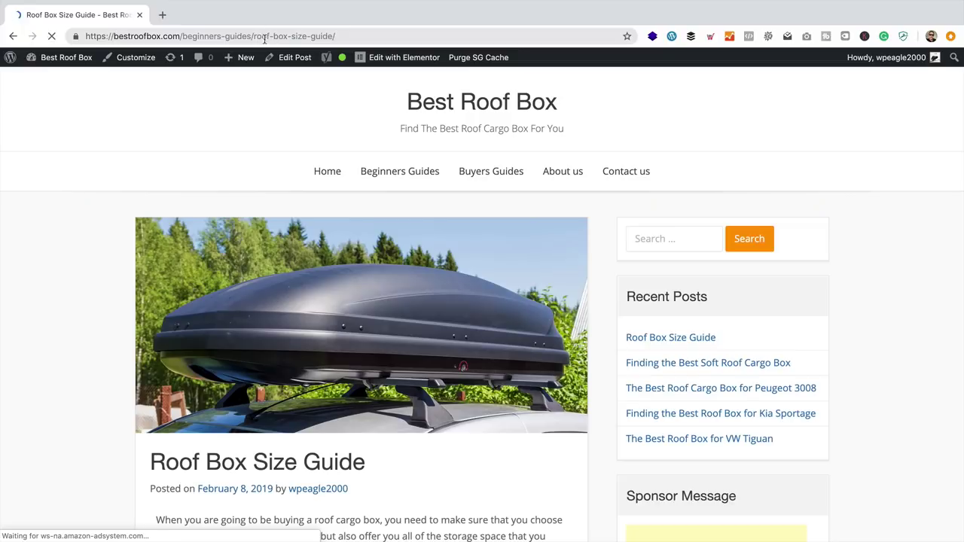
pyautogui.click(259, 36)
pyautogui.moveTo(259, 36); pyautogui.dragTo(178, 35)
pyautogui.moveTo(335, 36); pyautogui.dragTo(268, 36)
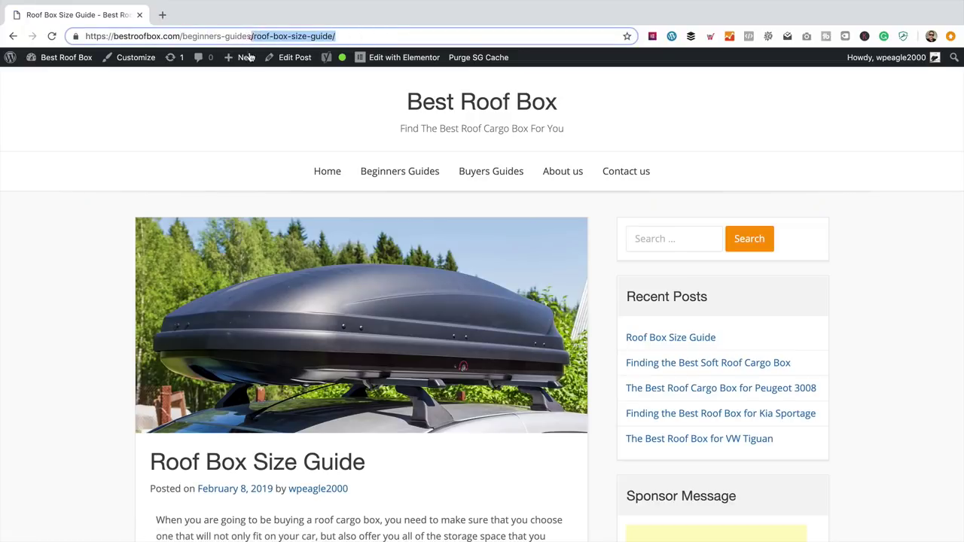
pyautogui.click(249, 140)
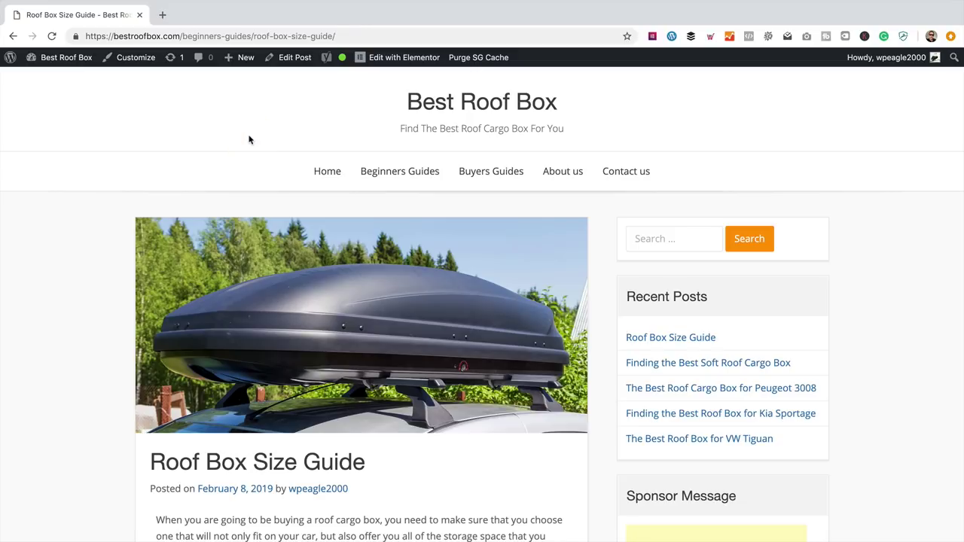
pyautogui.moveTo(345, 36); pyautogui.dragTo(248, 36)
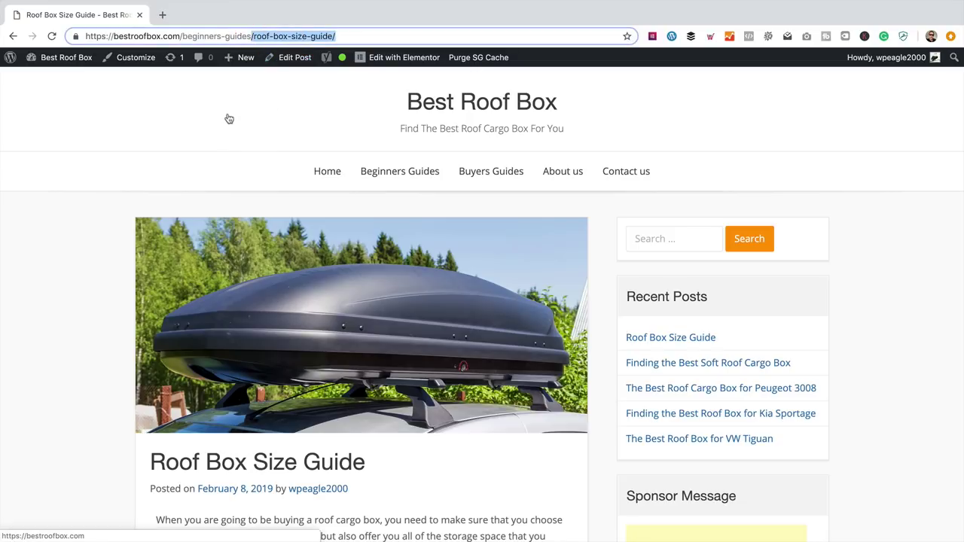
# Go back to the home page, then return to the admin Dashboard
pyautogui.click(232, 118)
pyautogui.scroll(-5, 482, 241)
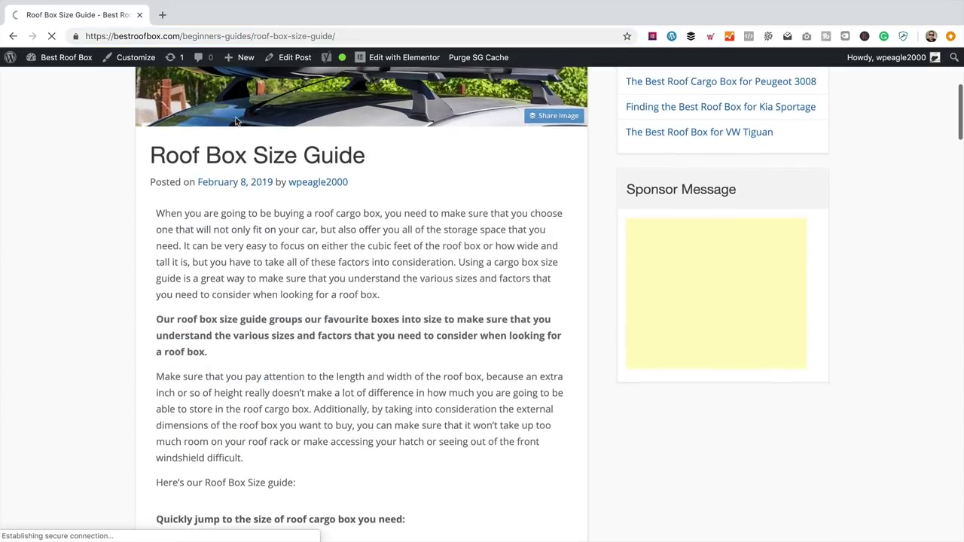
pyautogui.scroll(-5, 696, 345)
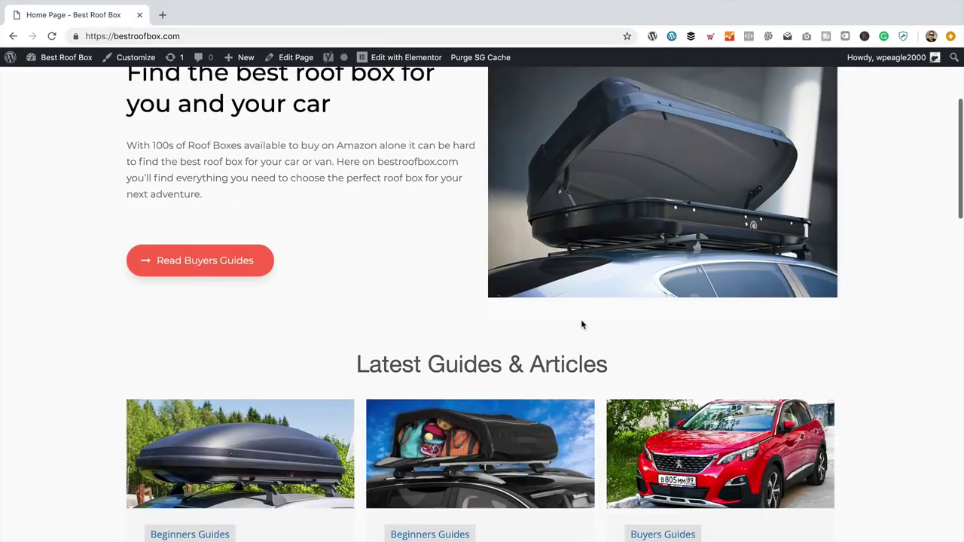
pyautogui.scroll(5, 296, 208)
pyautogui.moveTo(65, 63)
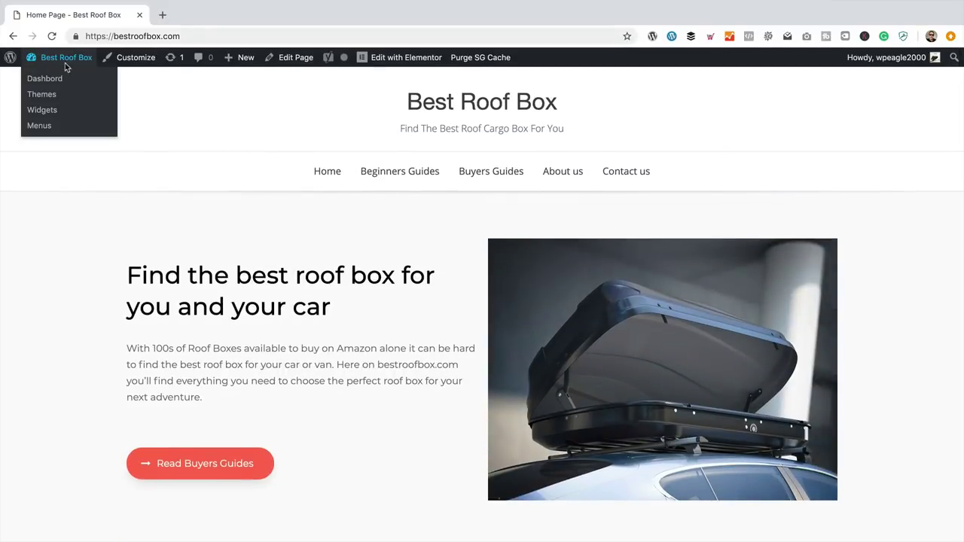
pyautogui.click(54, 79)
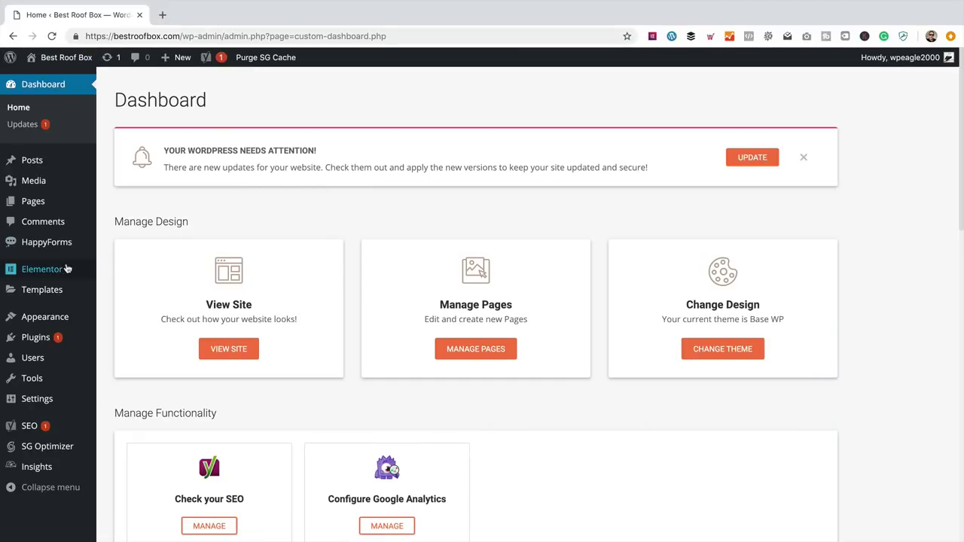
# Show Yoast SEO's Features tab under SEO > General and the XML sitemaps help text
pyautogui.moveTo(56, 424)
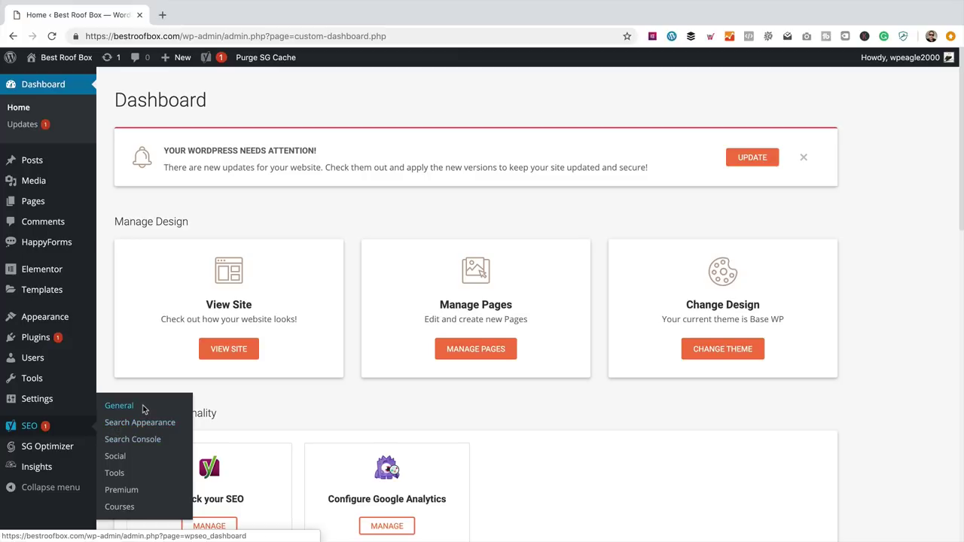
pyautogui.click(143, 409)
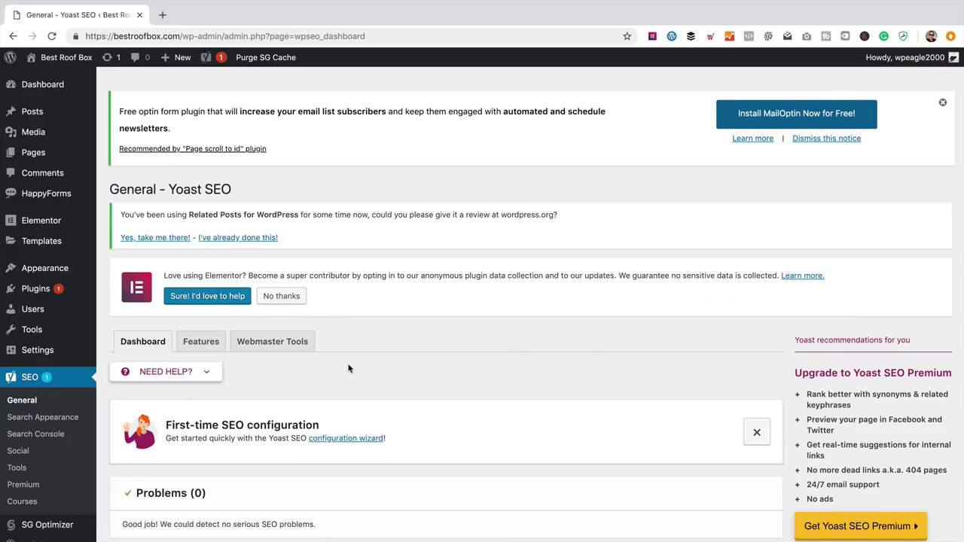
pyautogui.scroll(-1, 349, 368)
pyautogui.click(185, 311)
pyautogui.scroll(-2, 276, 320)
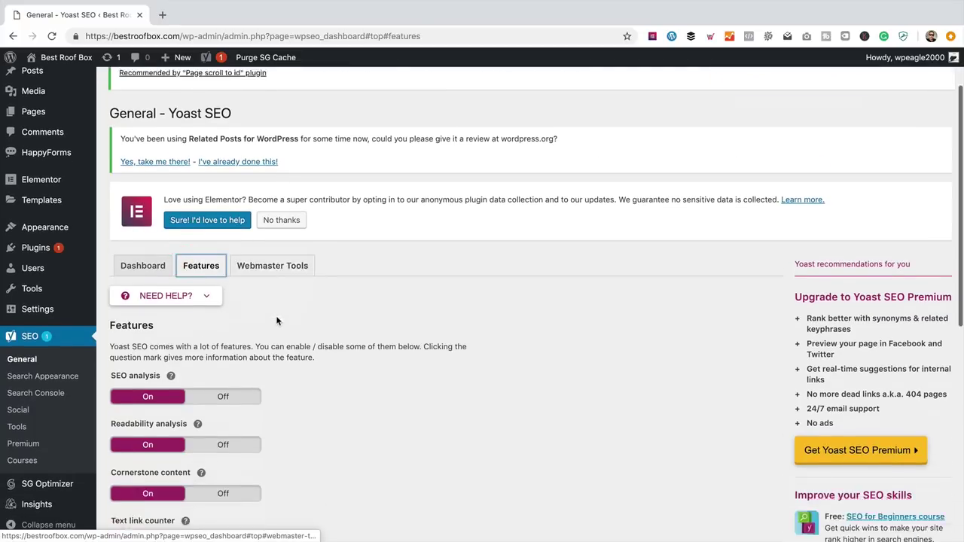
pyautogui.scroll(-4, 277, 319)
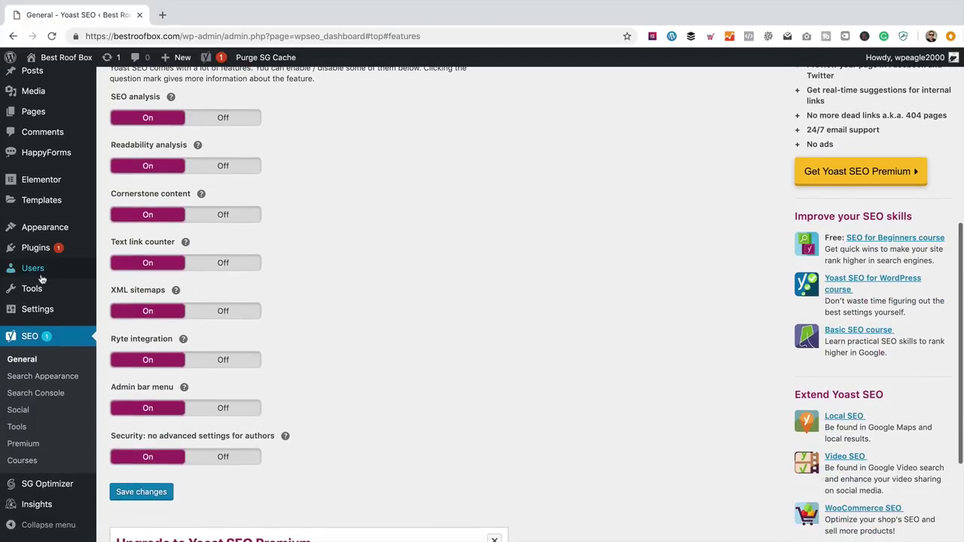
pyautogui.click(176, 290)
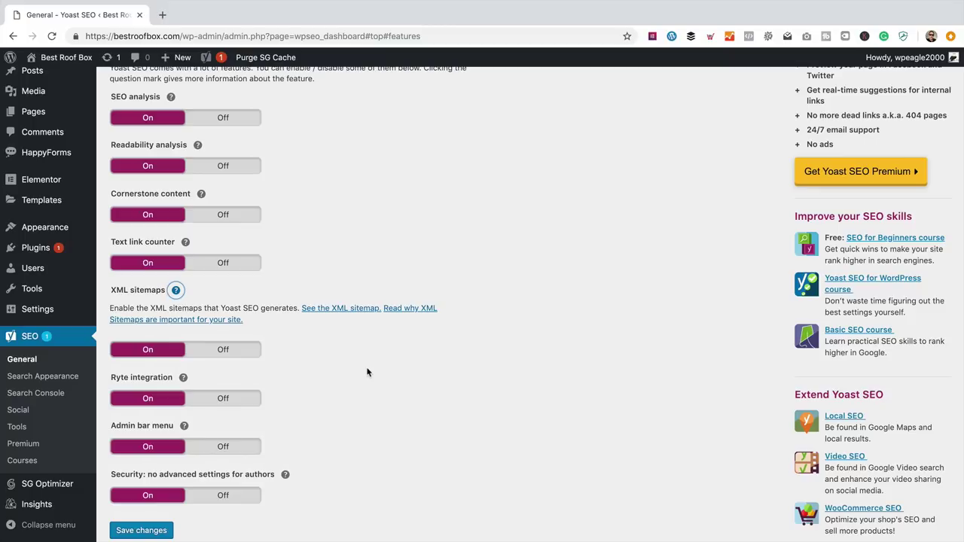
# Open the sitemap_index.xml, then post-sitemap.xml listing 14 category-based post URLs
pyautogui.click(345, 308)
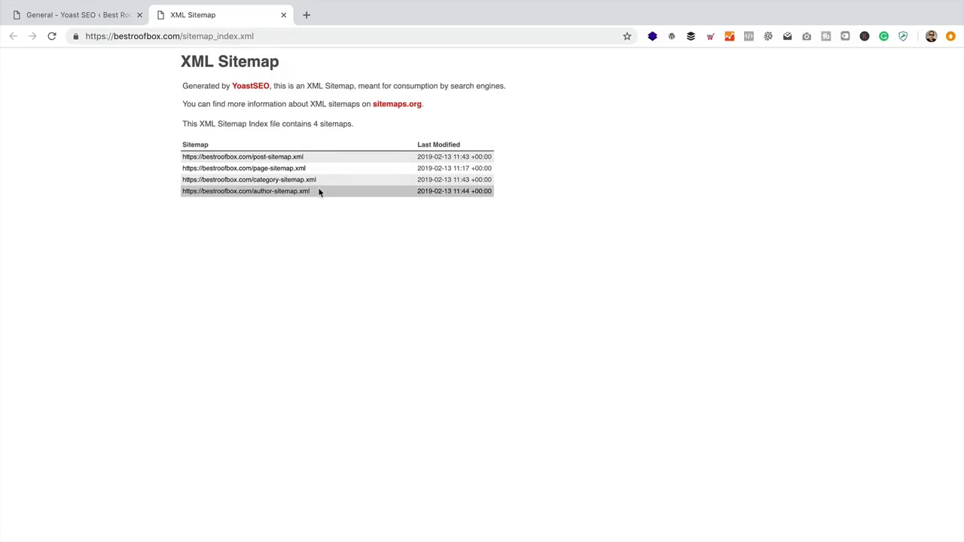
pyautogui.click(275, 157)
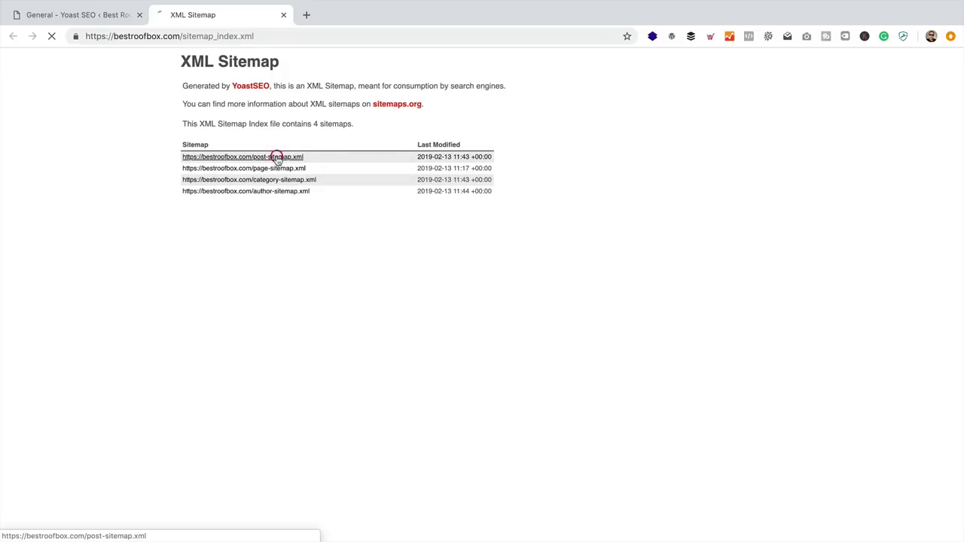
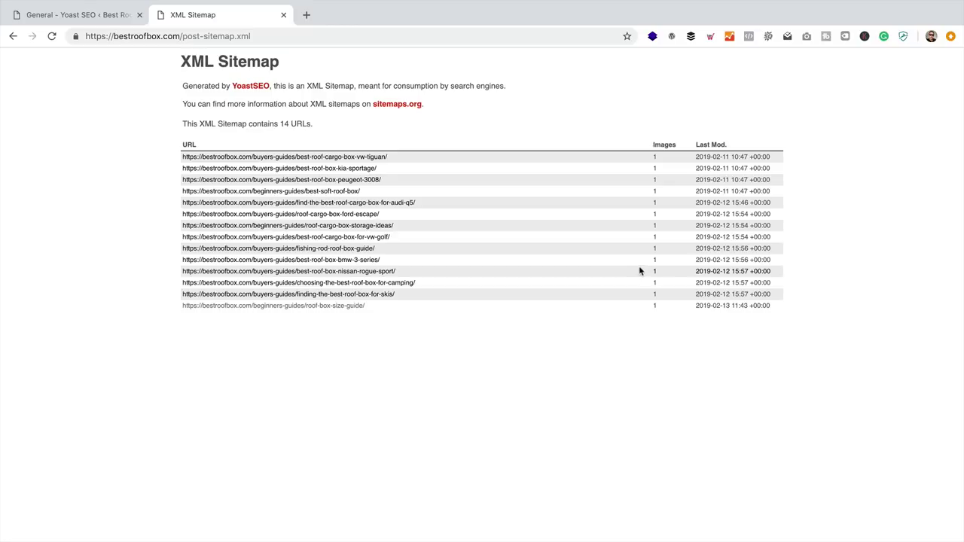
# Confirm sitemap_index.xml lists 4 sitemaps, then return to the Yoast General Features list
pyautogui.click(114, 18)
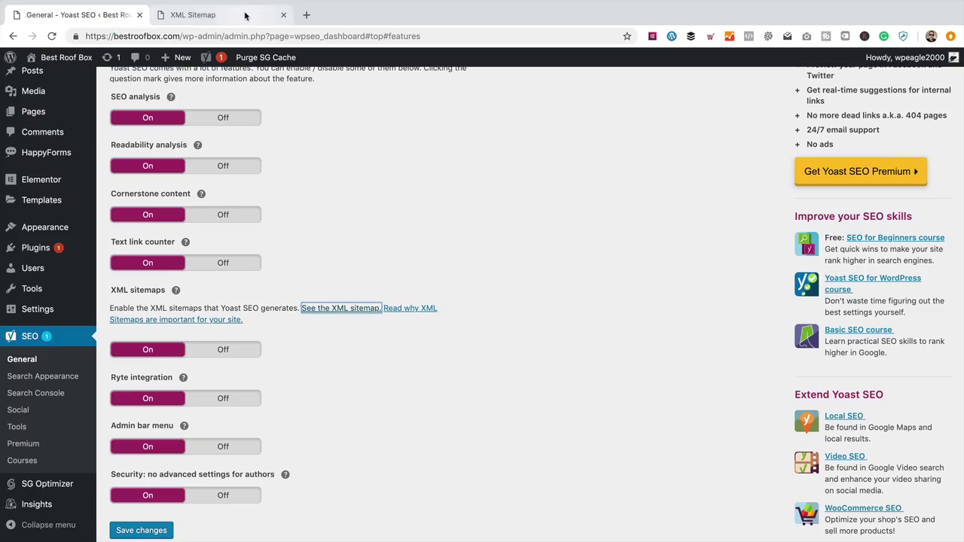
pyautogui.click(238, 15)
pyautogui.click(12, 36)
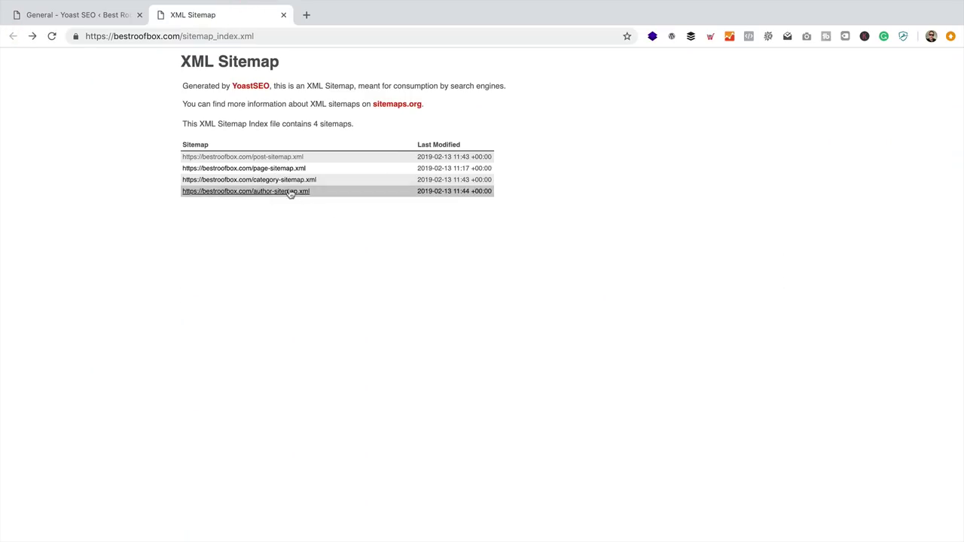
pyautogui.click(105, 16)
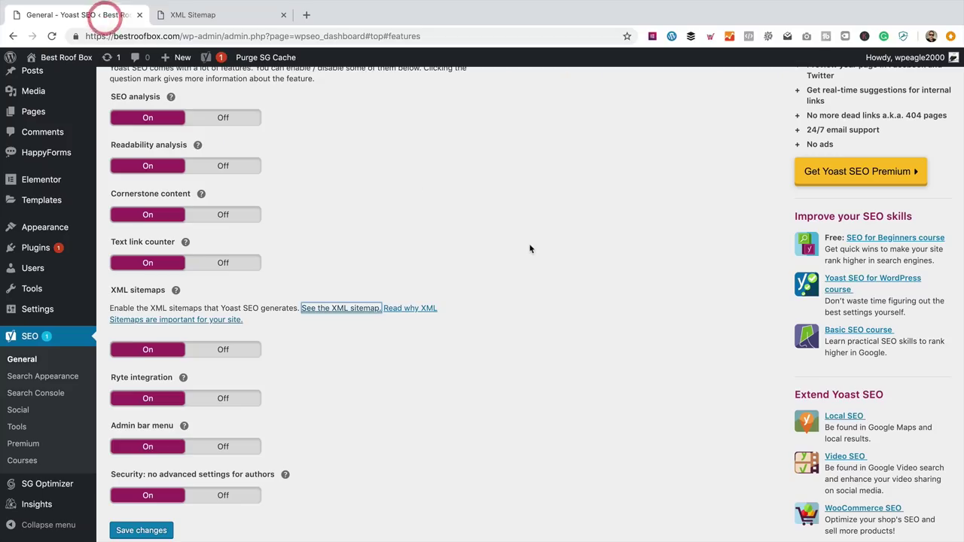
pyautogui.scroll(5, 356, 172)
pyautogui.scroll(-3, 338, 254)
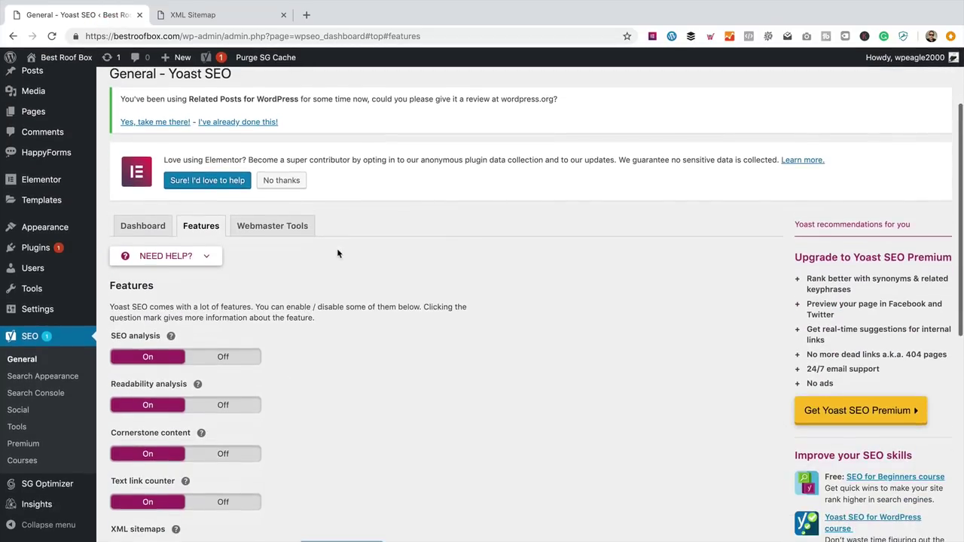
pyautogui.scroll(-1, 336, 250)
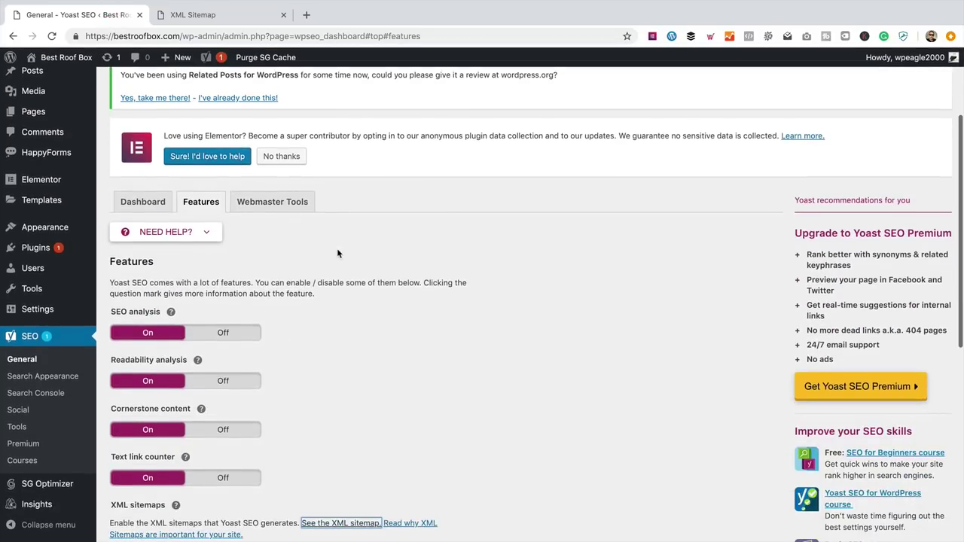
# In Search Appearance > Archives, set author archives to Disabled and save
pyautogui.click(64, 380)
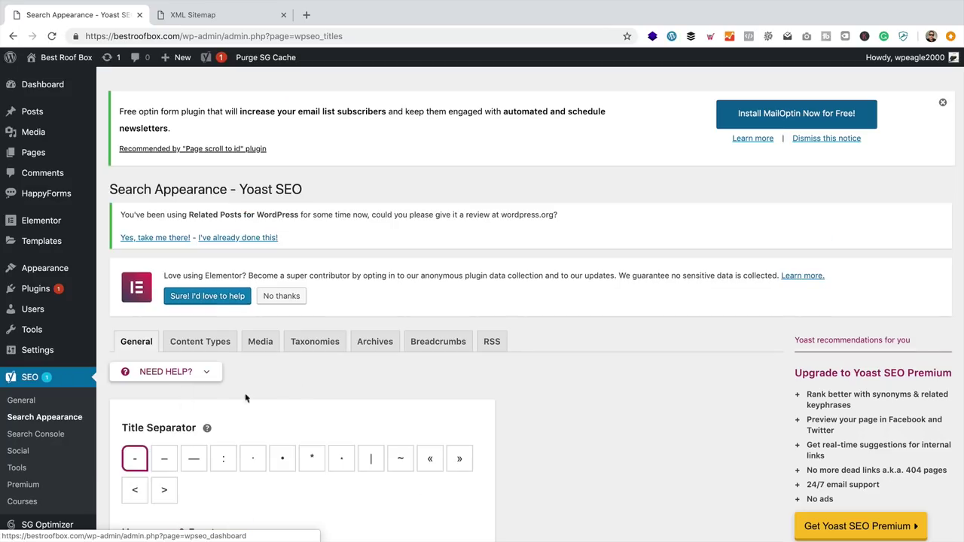
pyautogui.scroll(-3, 434, 271)
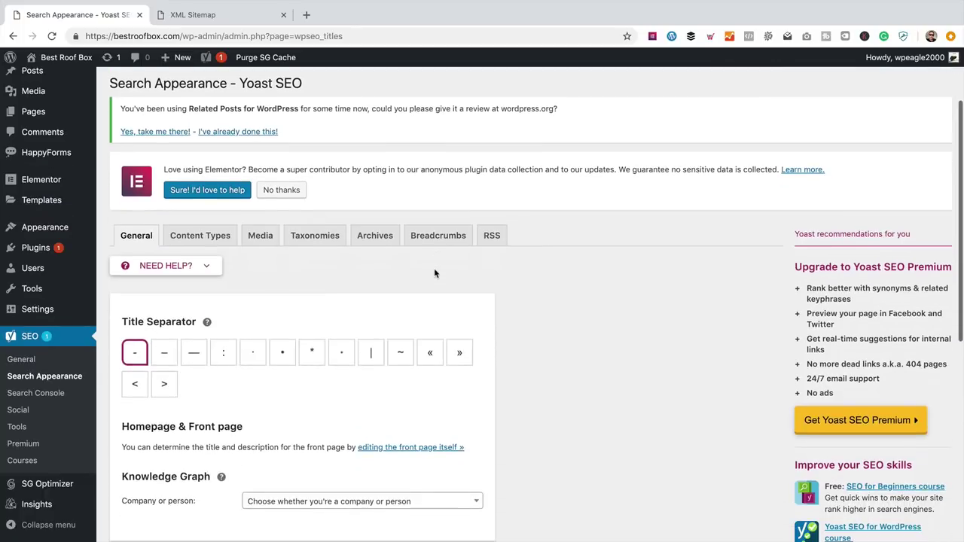
pyautogui.click(373, 237)
pyautogui.scroll(-2, 318, 298)
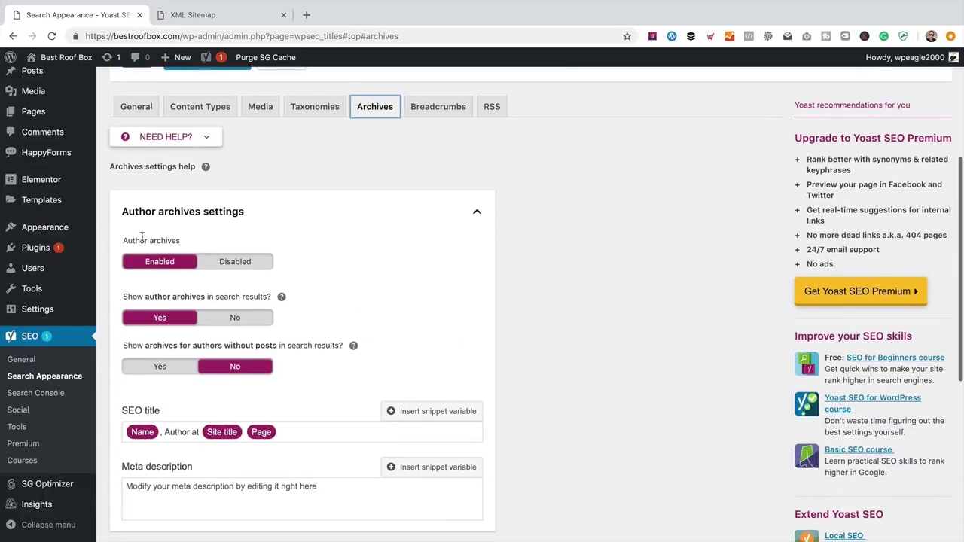
pyautogui.click(240, 261)
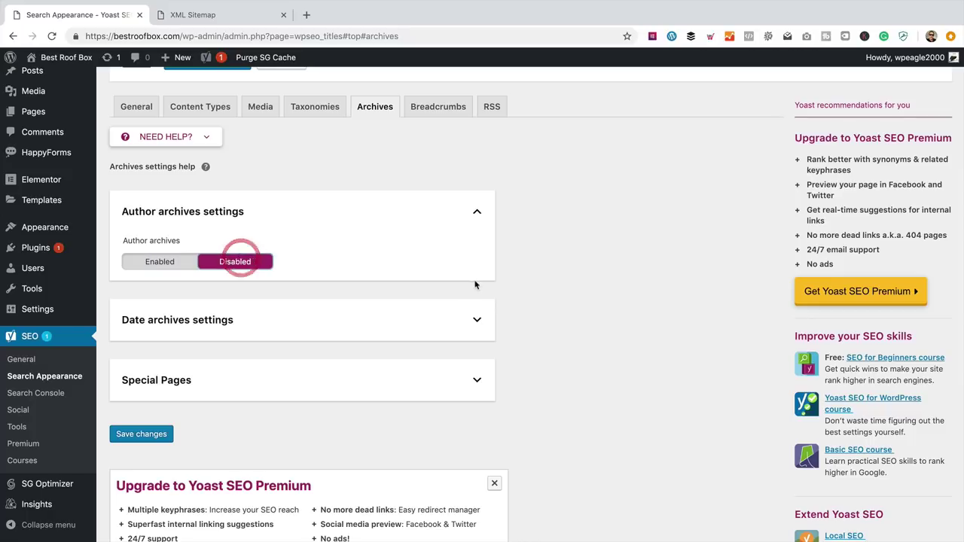
pyautogui.click(132, 435)
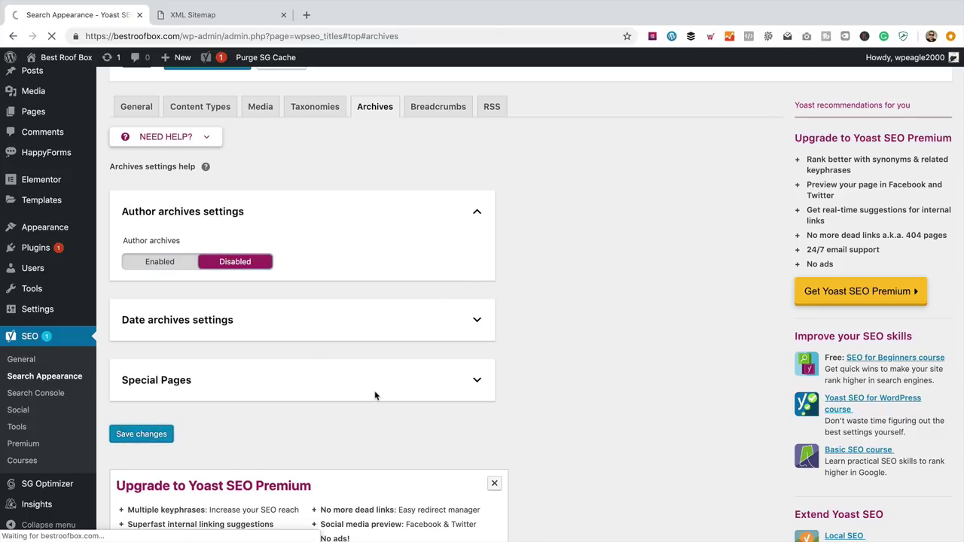
# Disable date archives, save, and reload sitemap_index.xml to confirm only 3 sitemaps remain
pyautogui.scroll(-4, 375, 392)
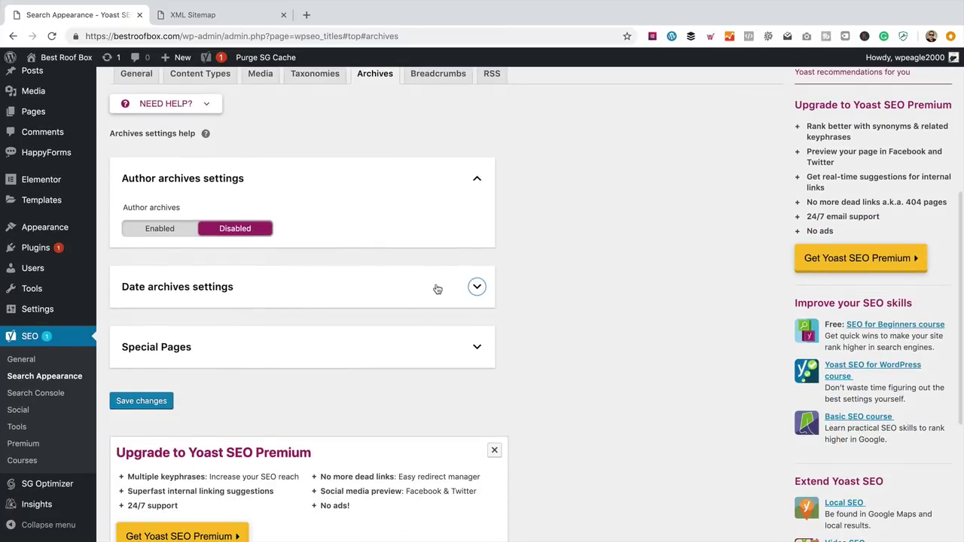
pyautogui.click(437, 289)
pyautogui.scroll(-3, 436, 289)
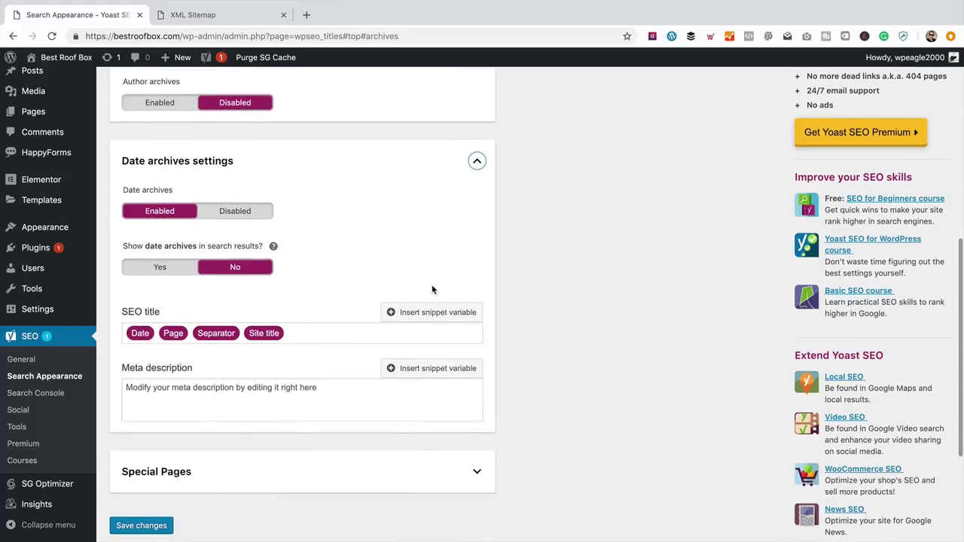
pyautogui.click(226, 210)
pyautogui.scroll(-2, 337, 241)
pyautogui.click(135, 204)
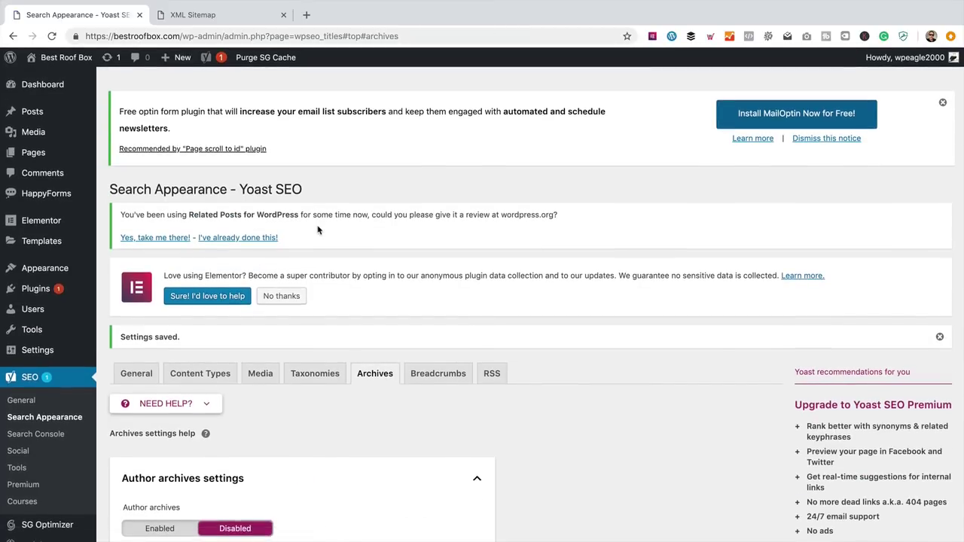
pyautogui.click(234, 10)
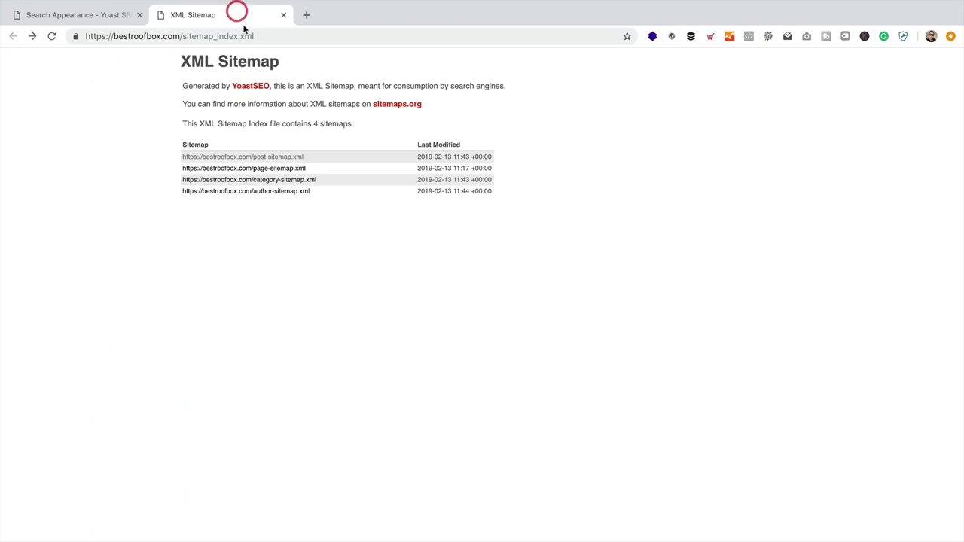
pyautogui.click(52, 36)
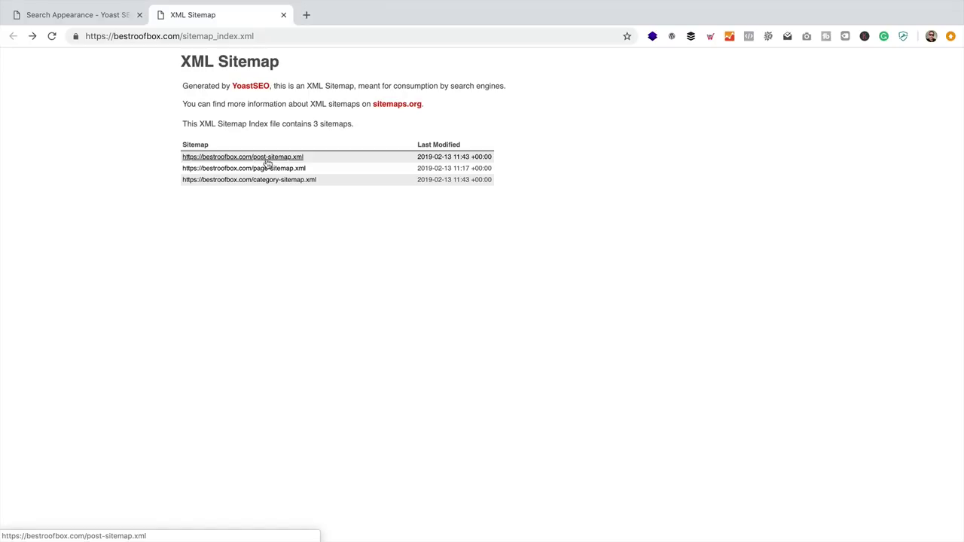
# Search for Google Search Console in a new tab and open the wpeagle.com dashboard in the old version
pyautogui.click(306, 15)
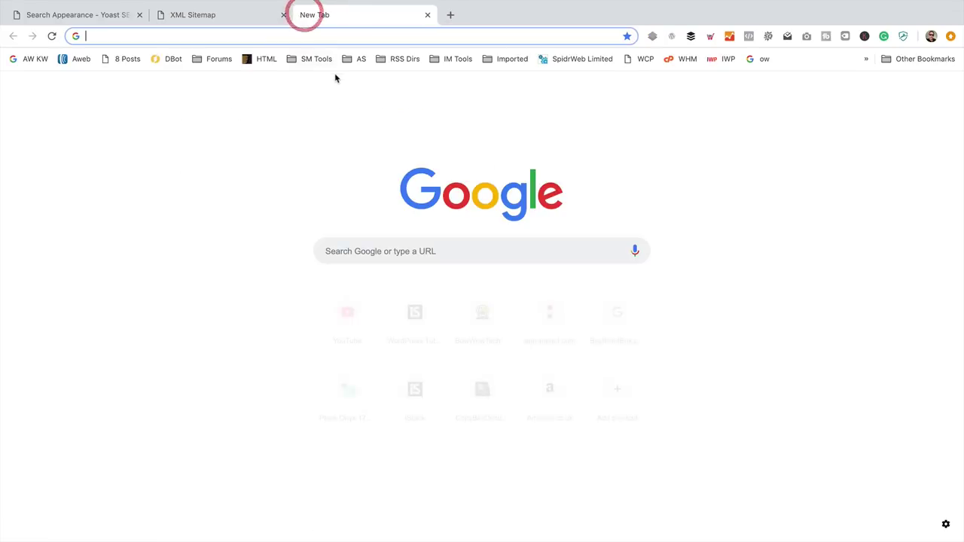
pyautogui.write('google s')
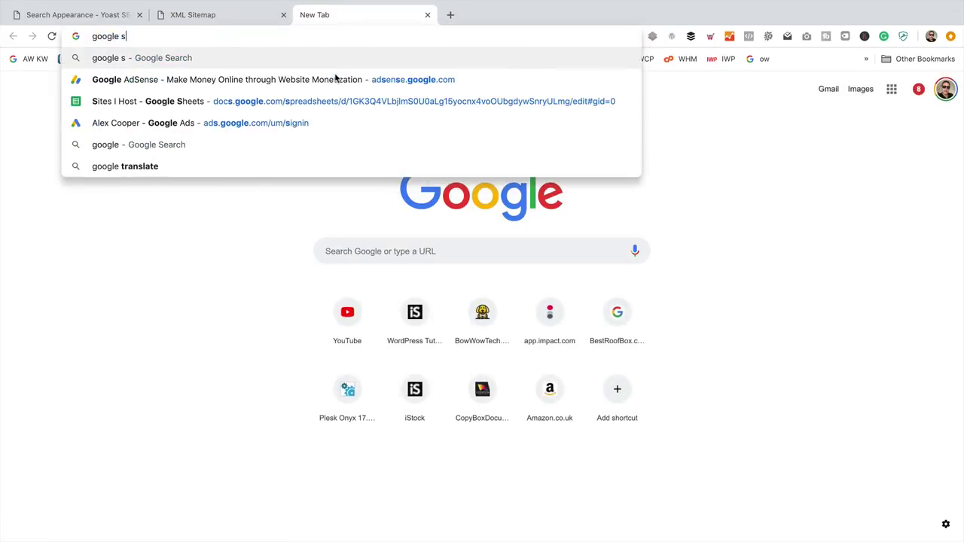
pyautogui.write('earch console')
pyautogui.press('Return')
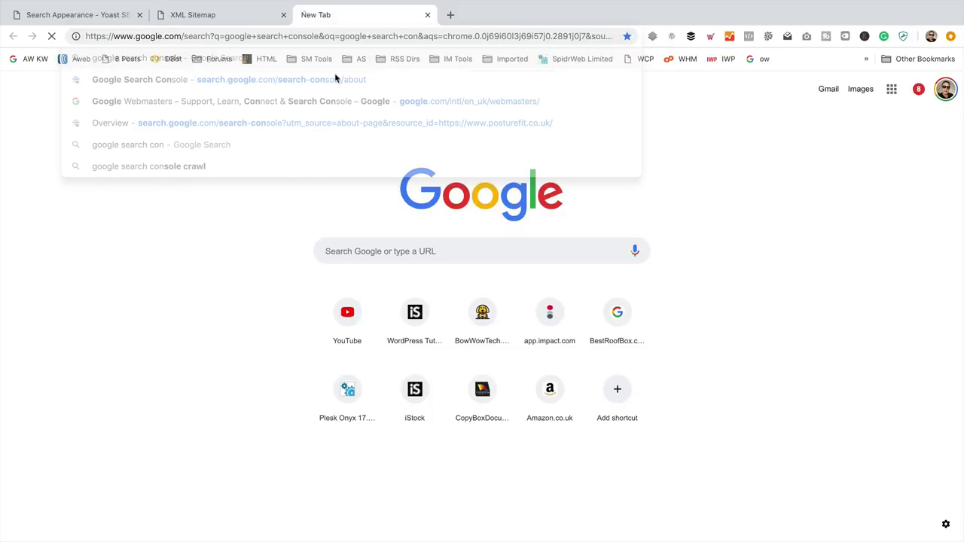
pyautogui.click(182, 166)
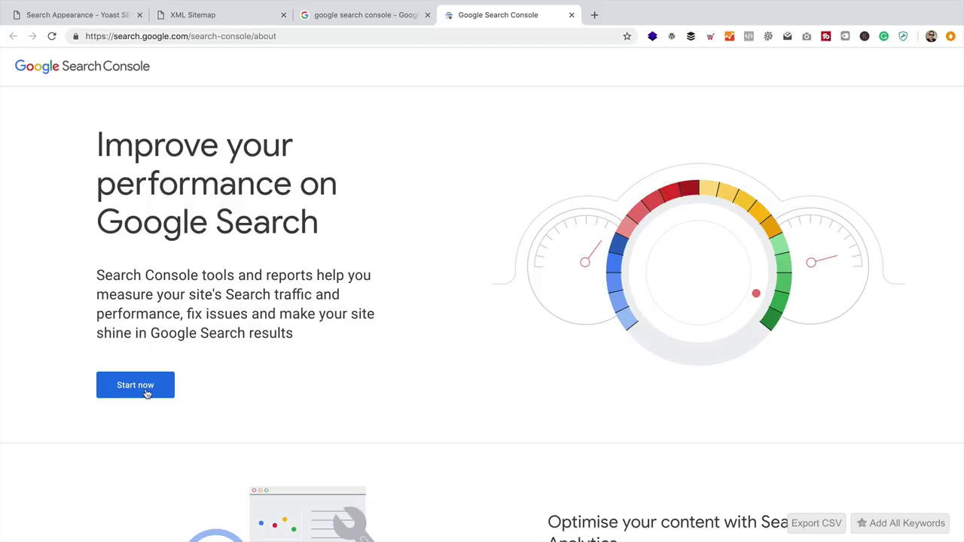
pyautogui.click(145, 389)
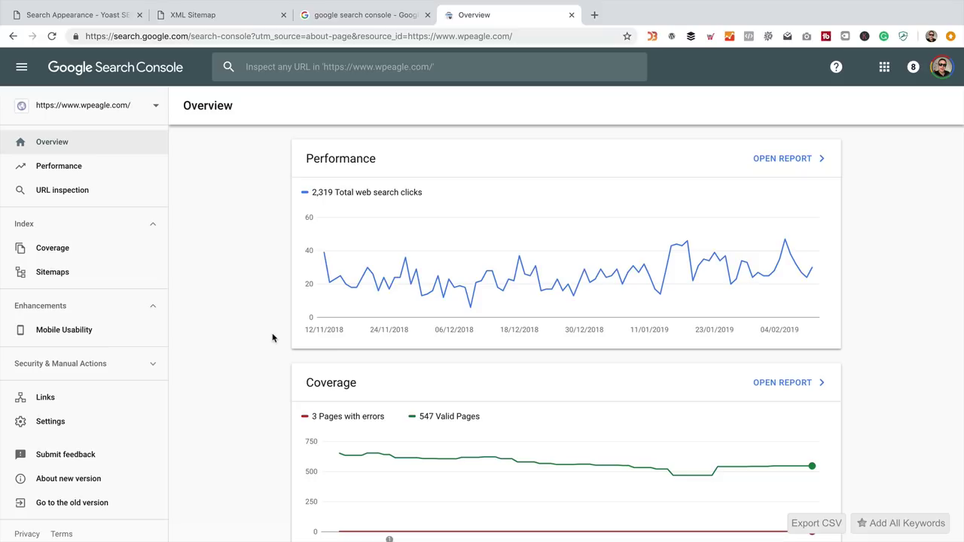
pyautogui.click(96, 510)
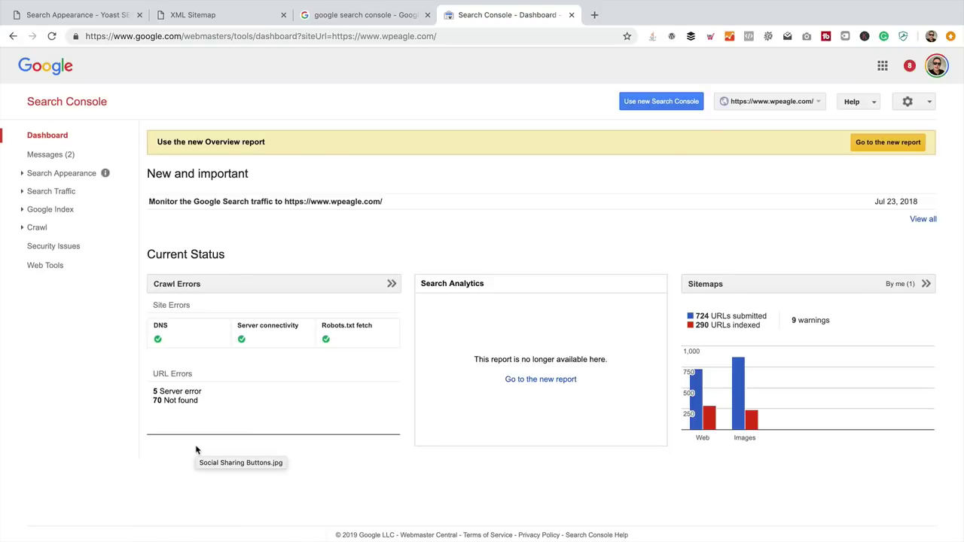
pyautogui.click(60, 68)
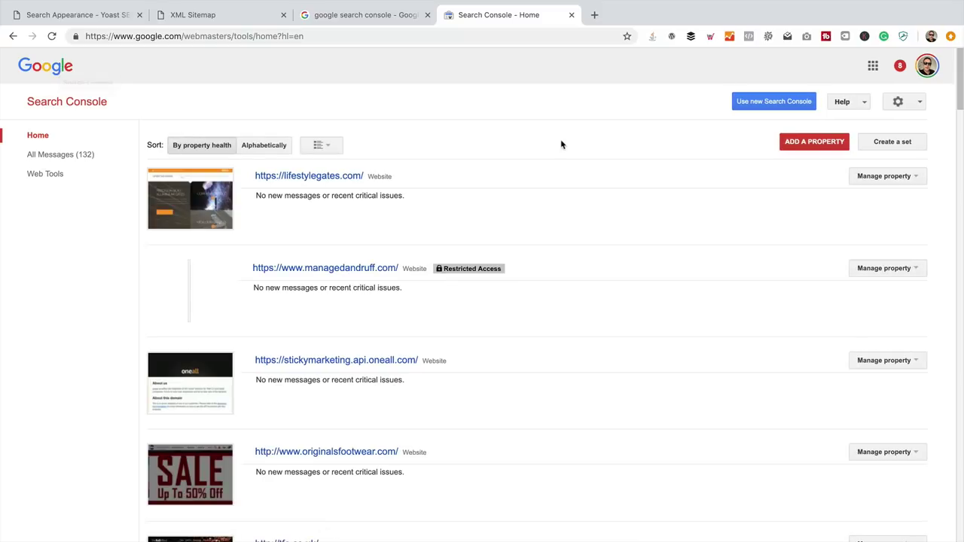
pyautogui.click(796, 143)
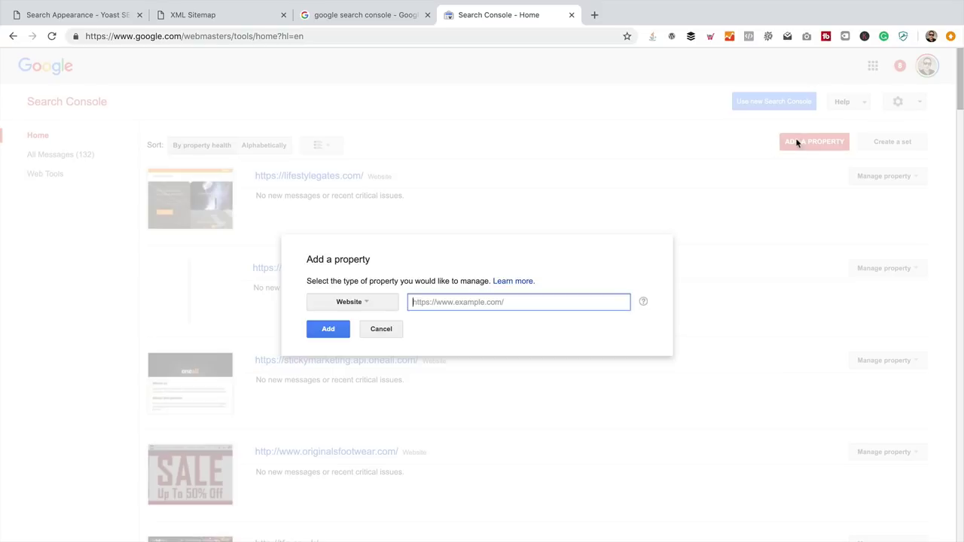
pyautogui.write('https://')
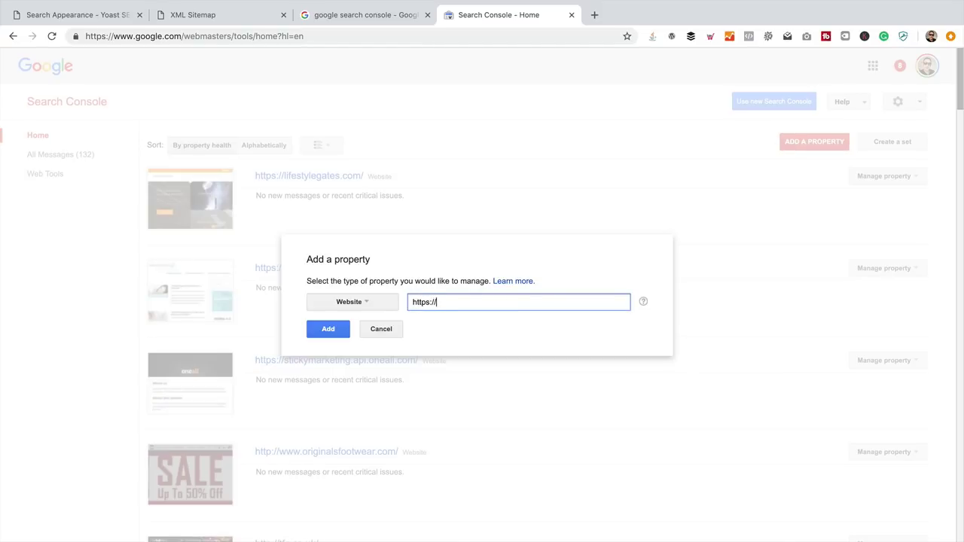
pyautogui.write('bestroofbox.com')
pyautogui.click(329, 330)
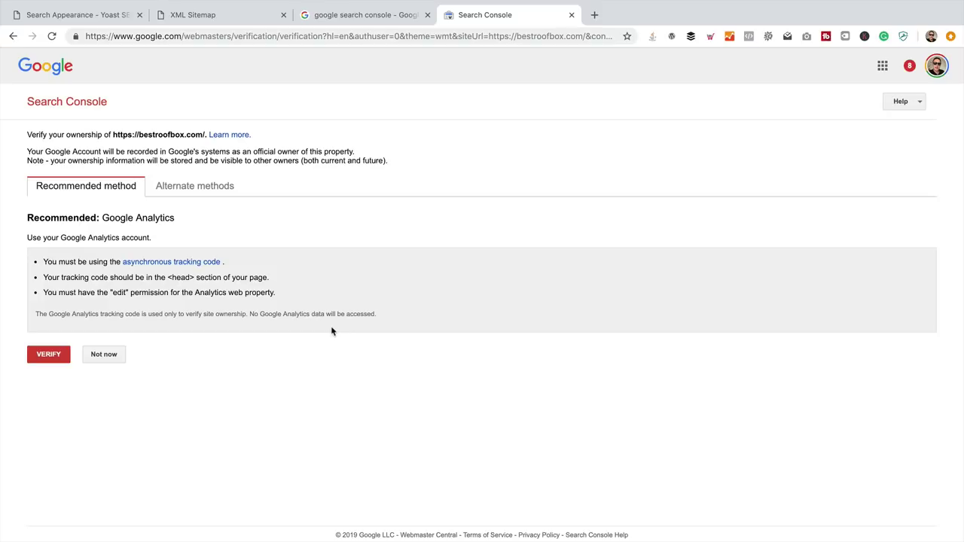
pyautogui.click(43, 353)
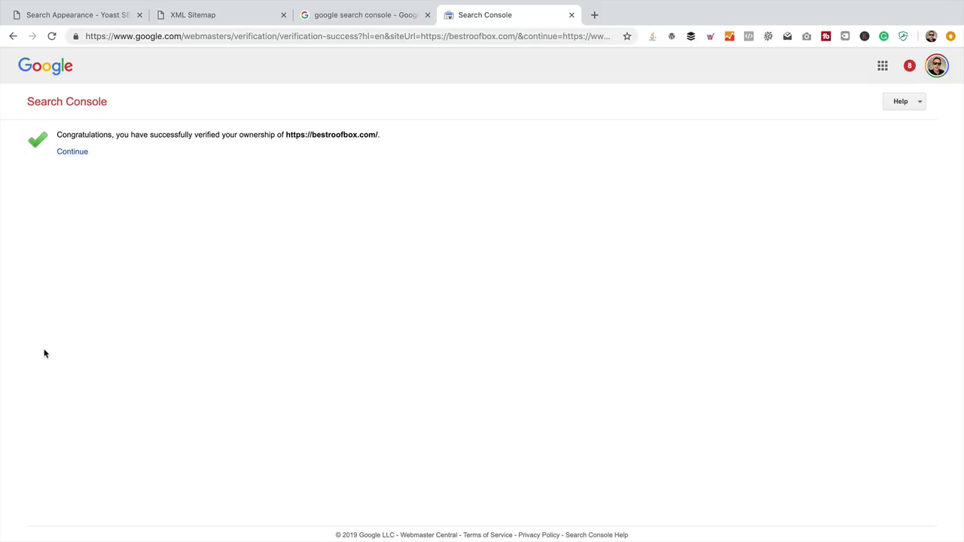
pyautogui.click(72, 151)
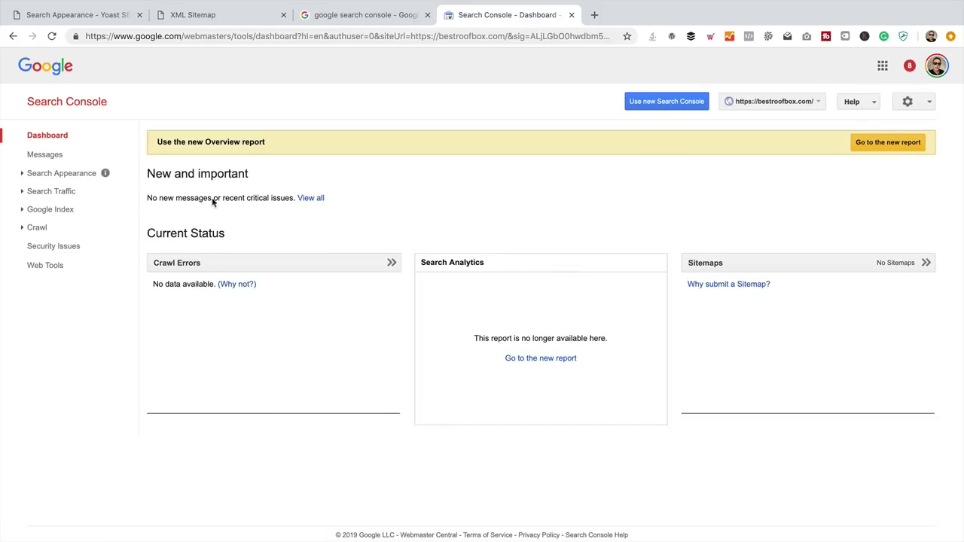
# Submit sitemap_index.xml under Crawl > Sitemaps, confirm it shows as pending, and close the tab
pyautogui.click(36, 228)
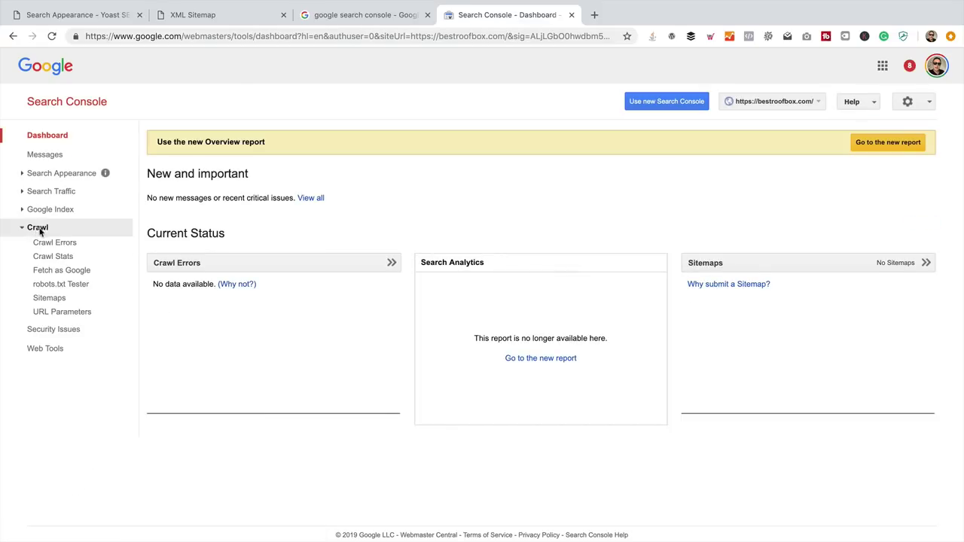
pyautogui.click(54, 297)
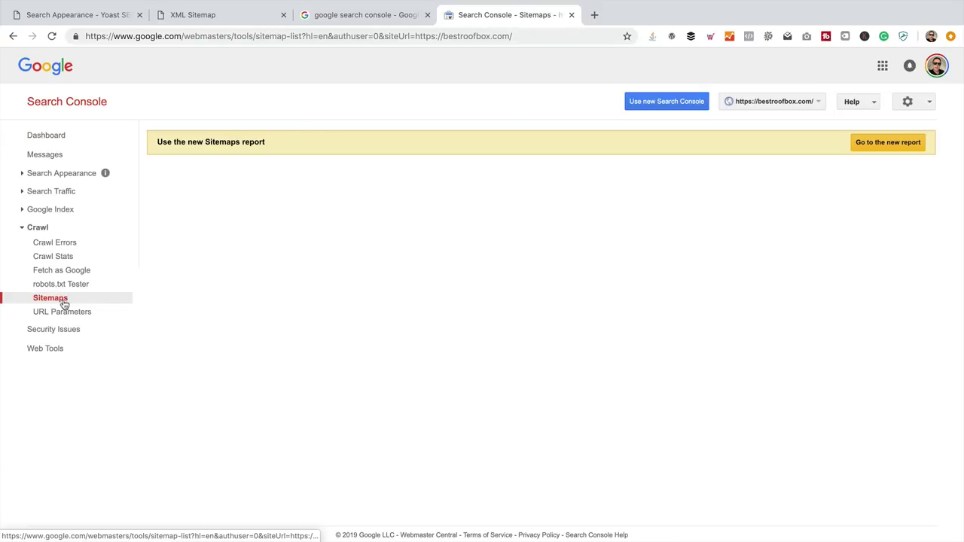
pyautogui.click(915, 175)
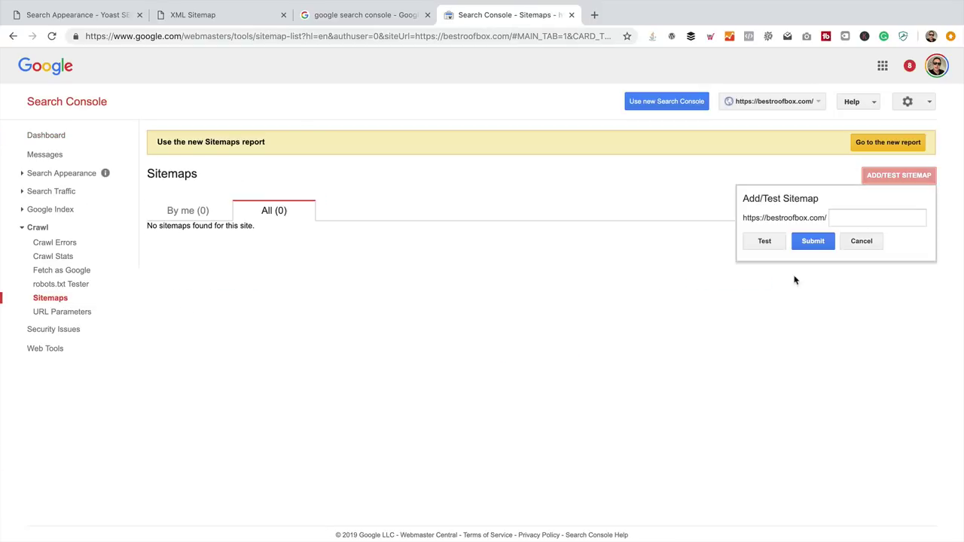
pyautogui.click(849, 221)
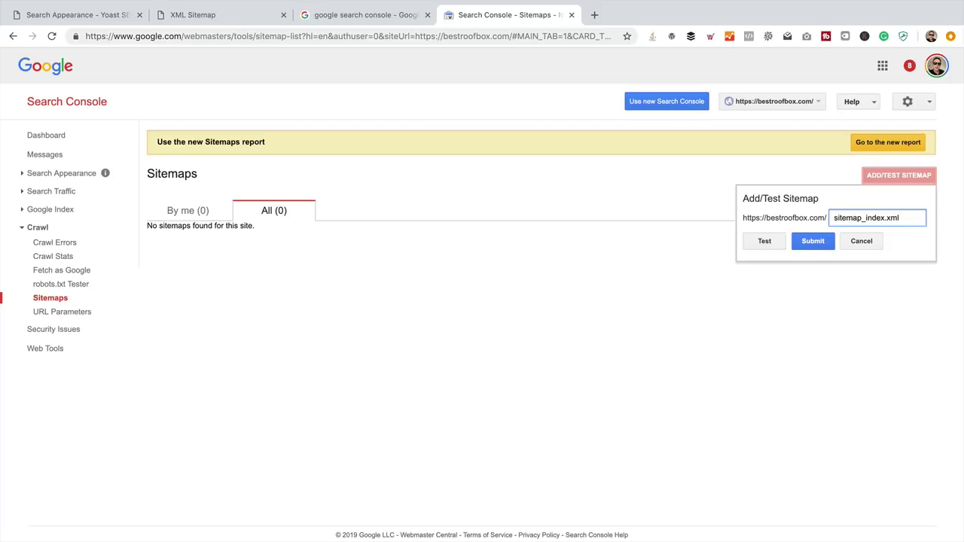
pyautogui.click(812, 244)
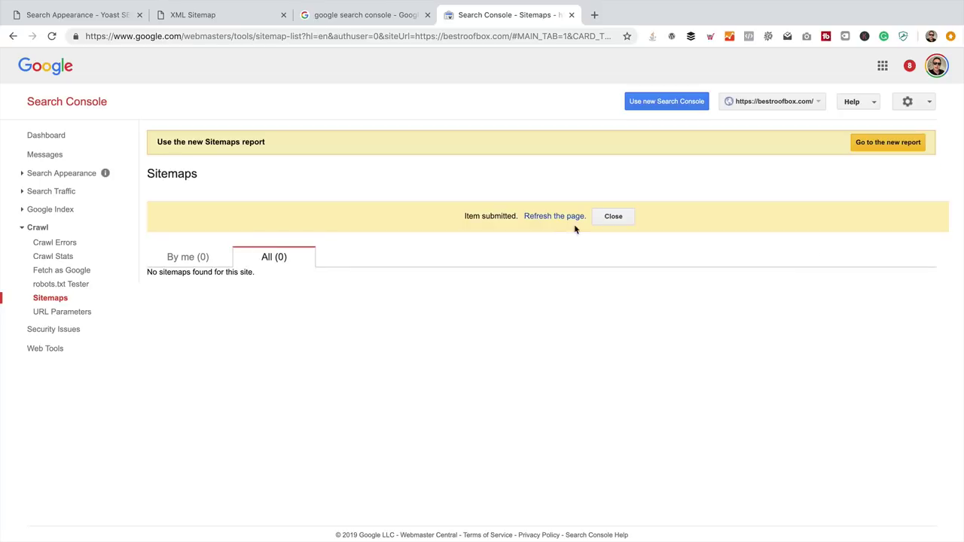
pyautogui.click(539, 216)
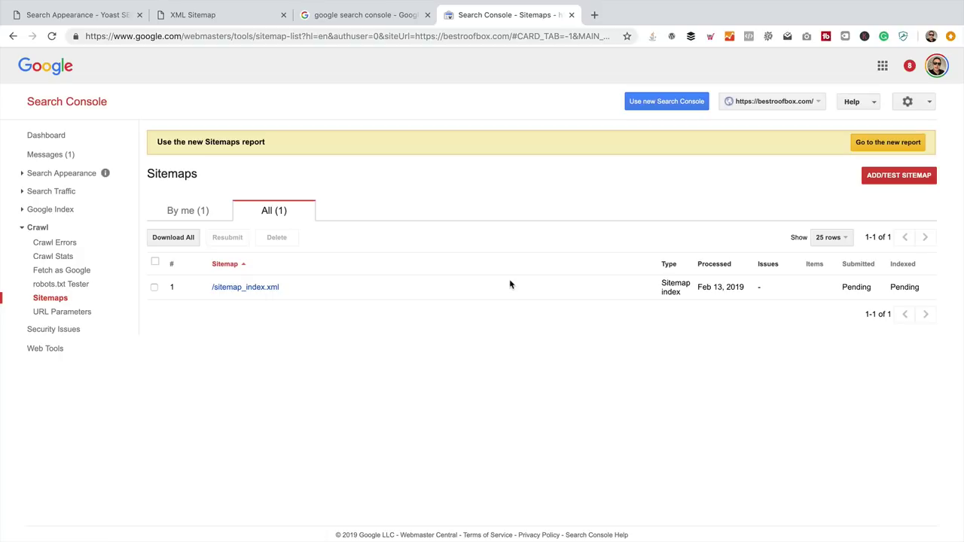
pyautogui.click(572, 15)
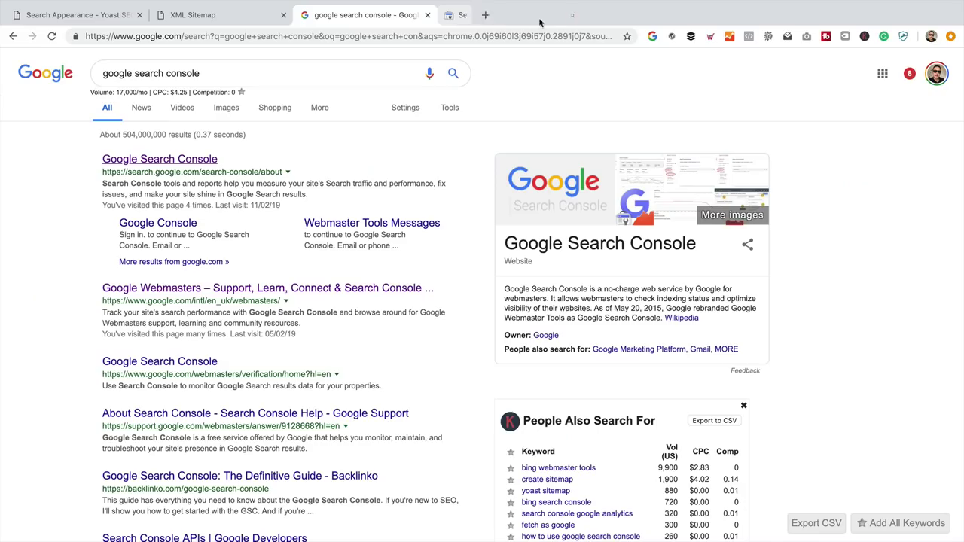
# Close the Google and XML Sitemap tabs and visit the live Best Roof Box site
pyautogui.click(427, 15)
pyautogui.click(284, 15)
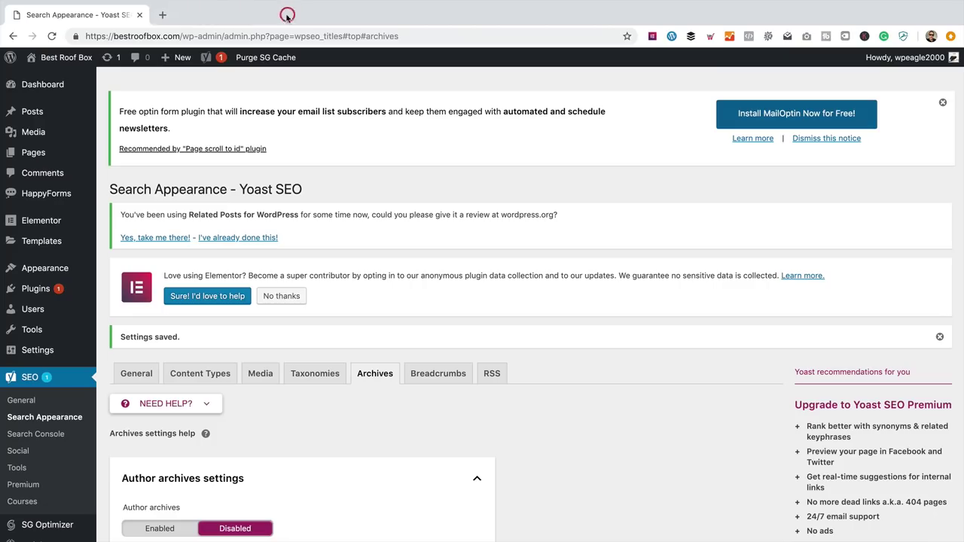
pyautogui.moveTo(80, 59)
pyautogui.click(76, 79)
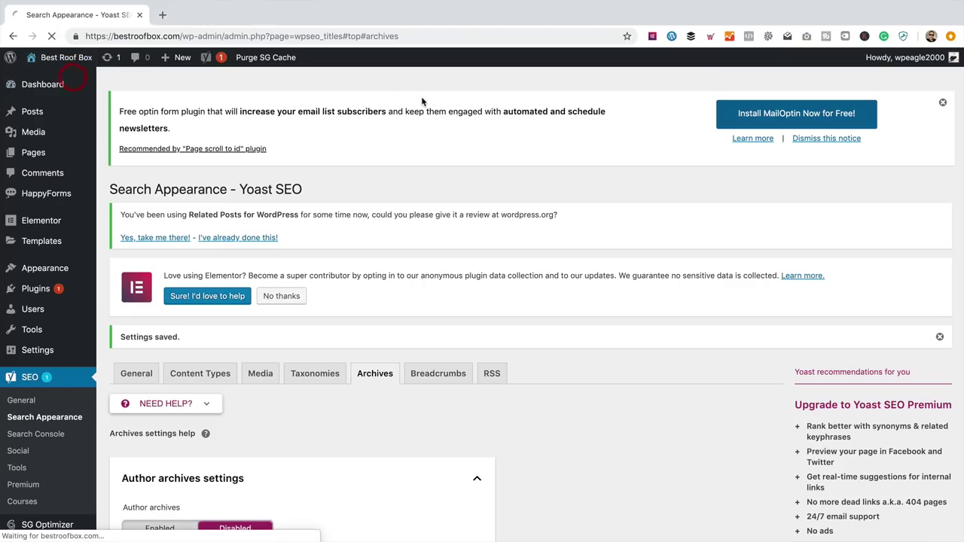
# Browse the home page and open the Beginners Guides category archive
pyautogui.scroll(-10, 430, 107)
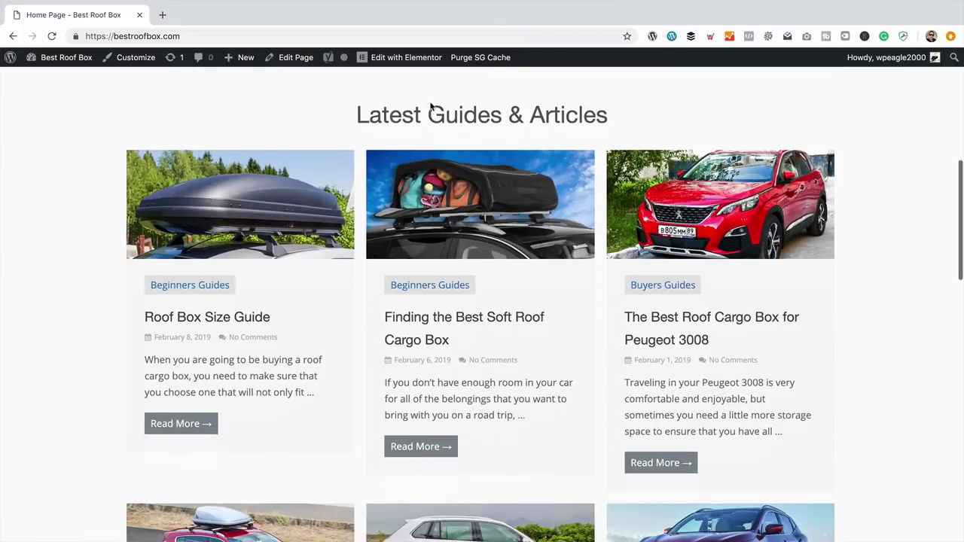
pyautogui.scroll(-10, 430, 106)
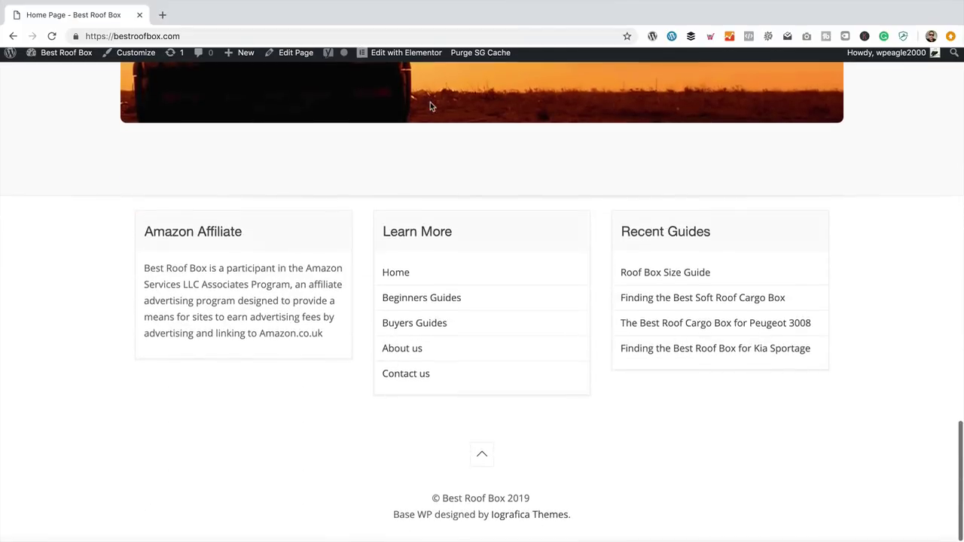
pyautogui.scroll(20, 468, 202)
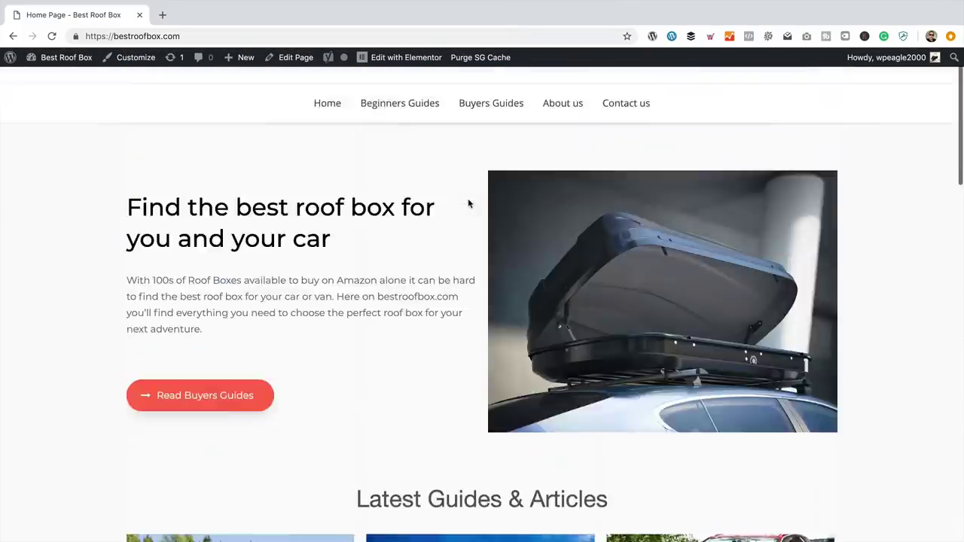
pyautogui.click(384, 173)
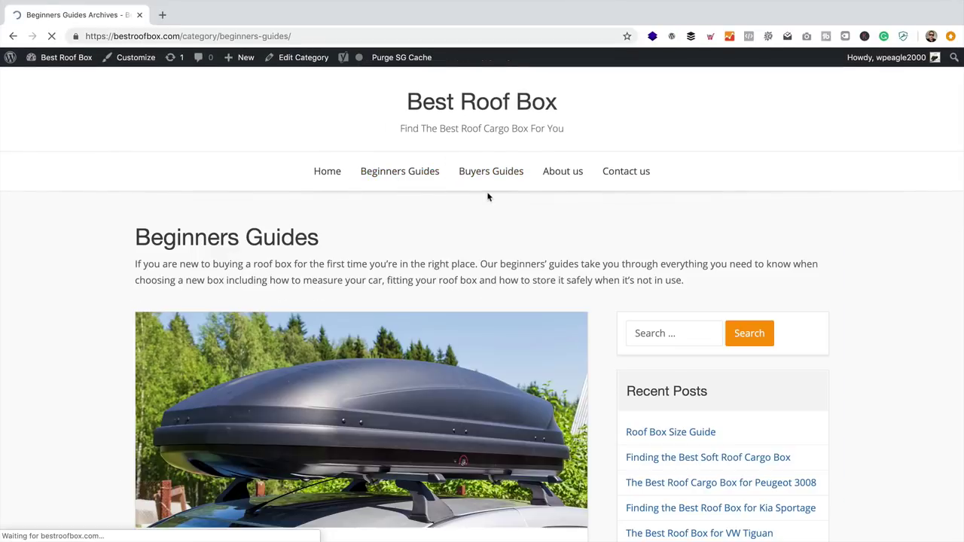